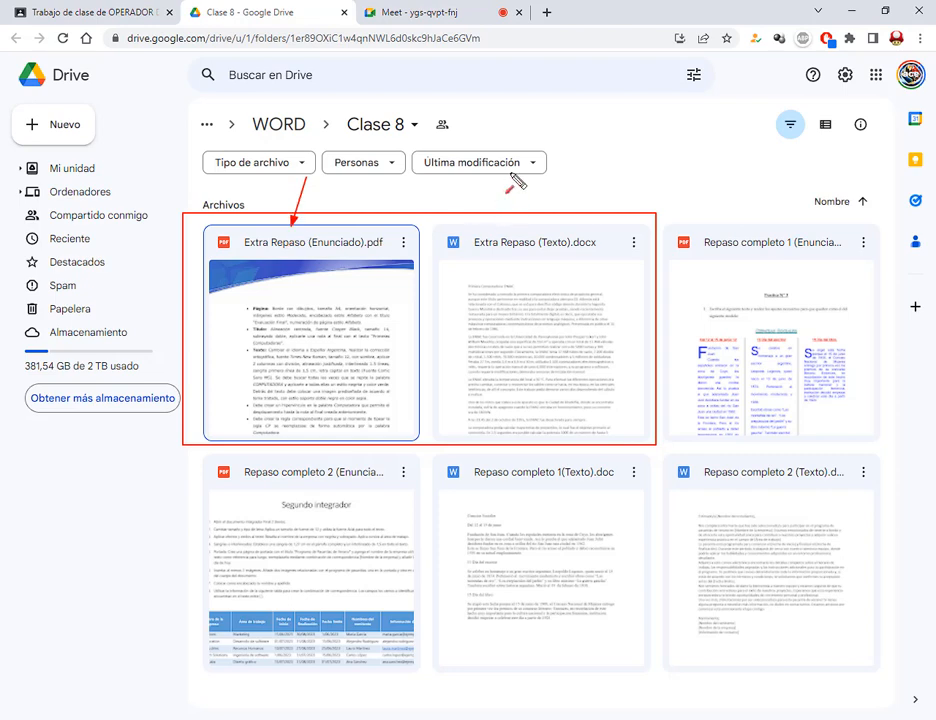
# - Annotate the Drive folder to point out Repaso completo 1(Texto).doc and the Repaso completo 1 PDF
pyautogui.moveTo(510, 177); pyautogui.dragTo(499, 223)
pyautogui.press('Escape')
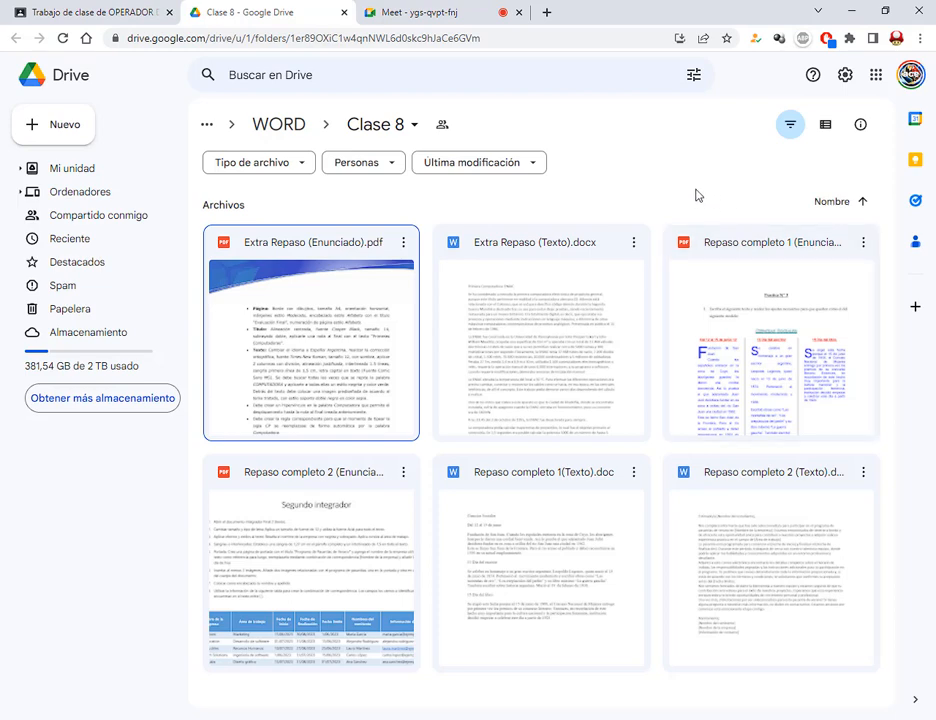
pyautogui.moveTo(462, 460); pyautogui.dragTo(621, 482)
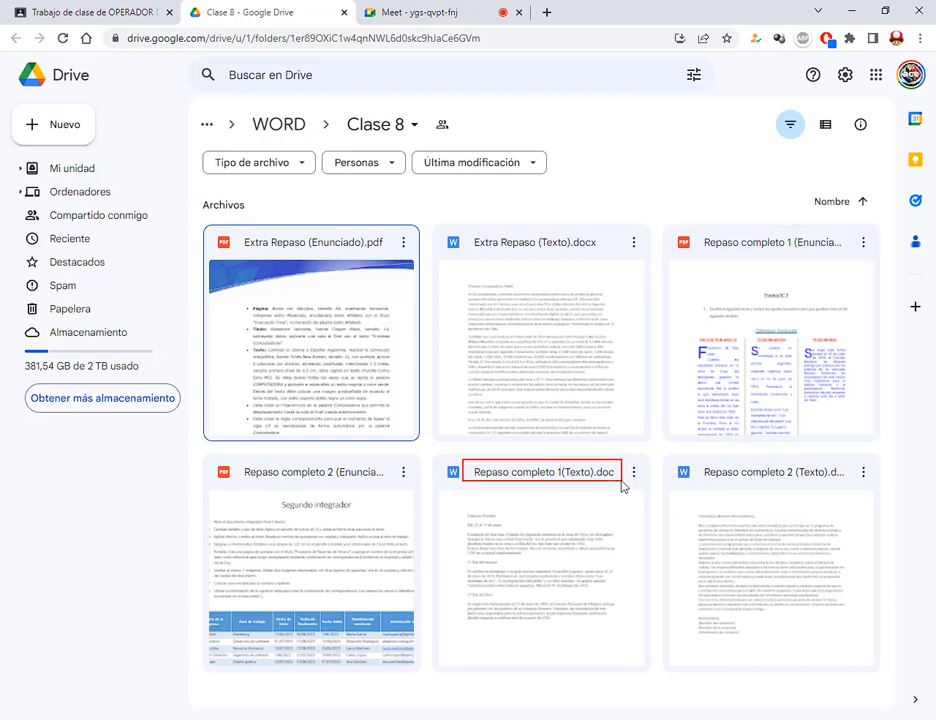
pyautogui.moveTo(545, 555); pyautogui.dragTo(545, 488)
pyautogui.moveTo(748, 174); pyautogui.dragTo(755, 243)
# - Download Repaso completo 1(Texto).doc from the Drive class folder and open it in Word
pyautogui.click(414, 10)
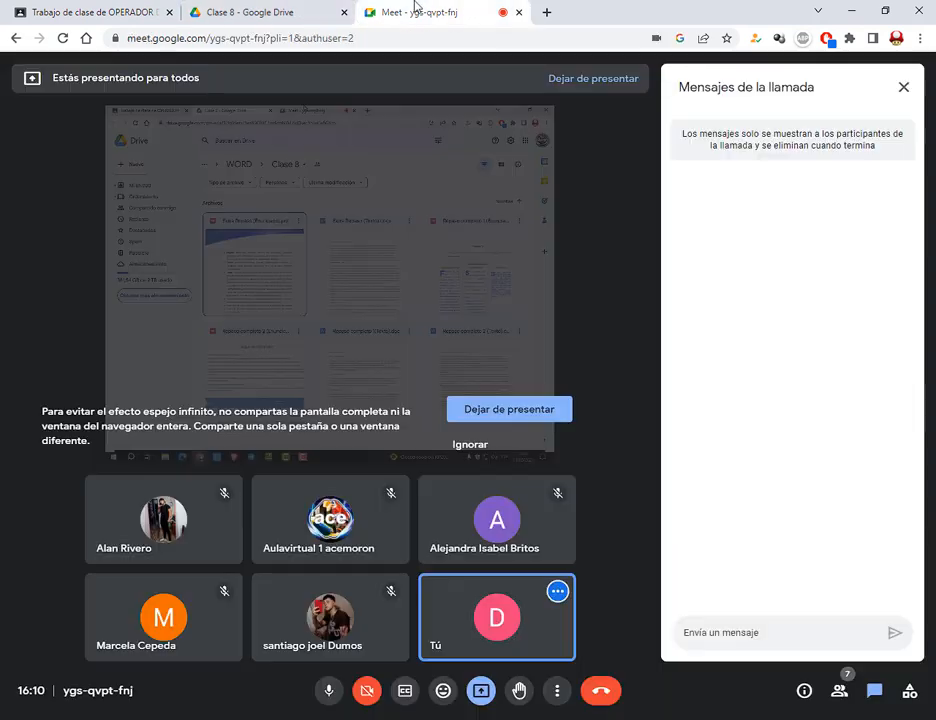
pyautogui.click(215, 10)
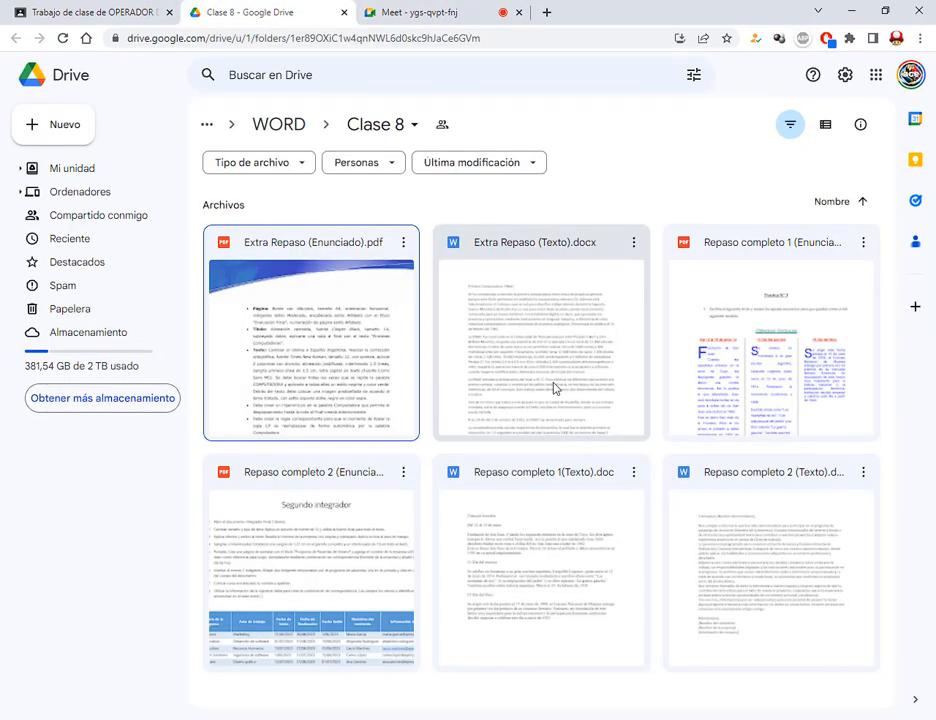
pyautogui.rightClick(530, 560)
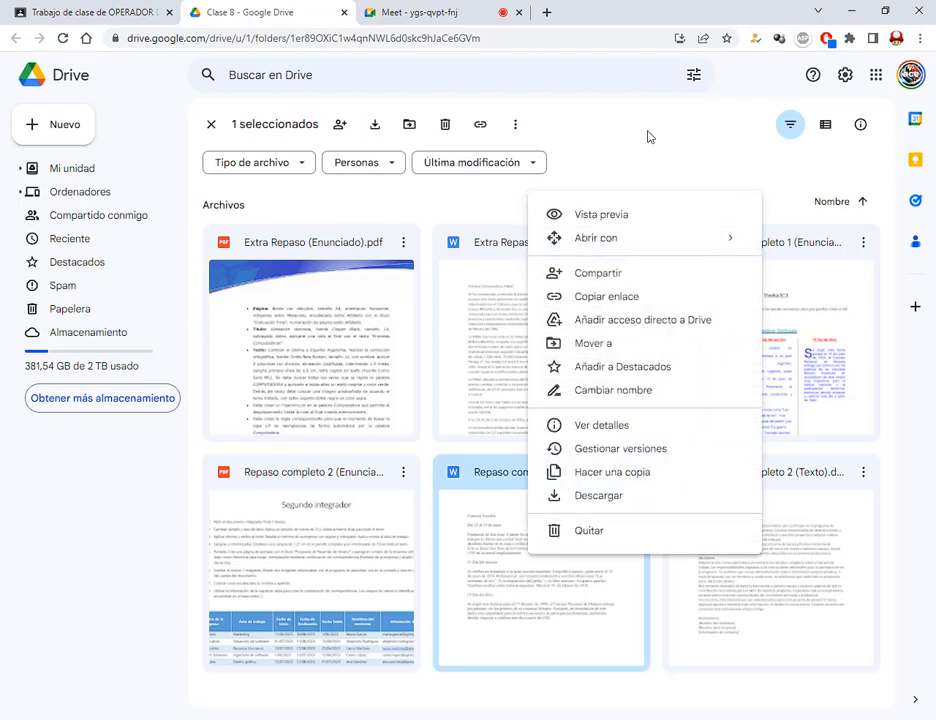
pyautogui.click(621, 497)
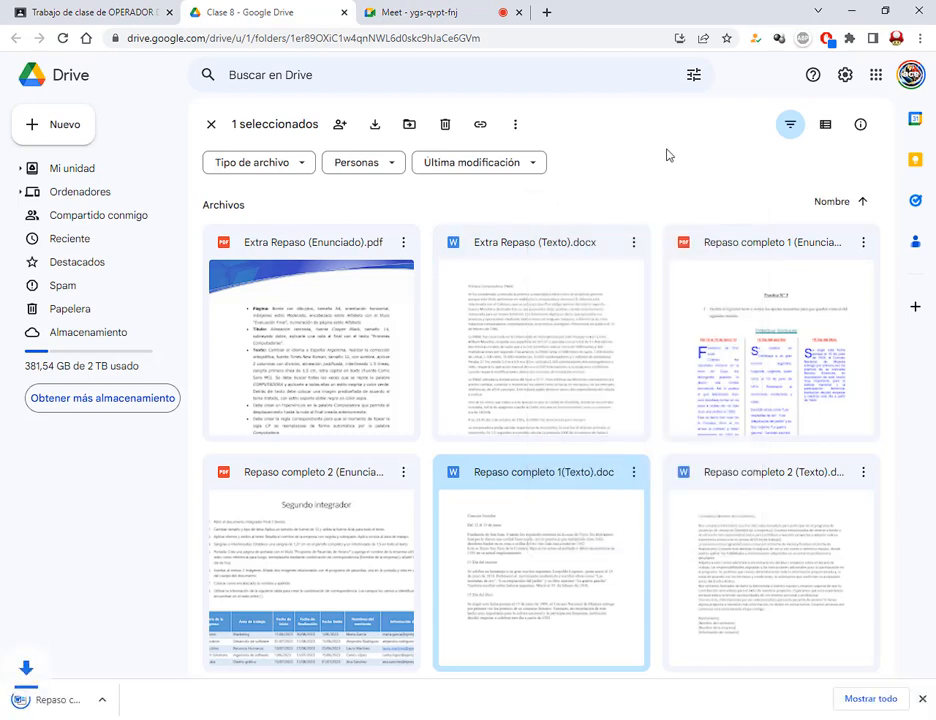
pyautogui.rightClick(727, 360)
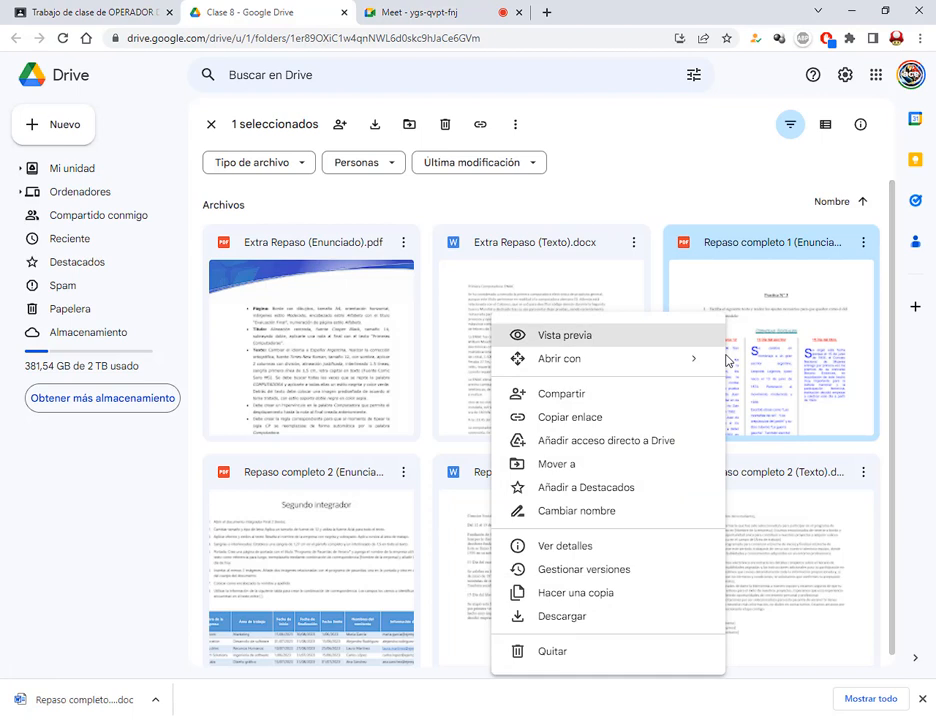
pyautogui.click(736, 216)
pyautogui.click(118, 704)
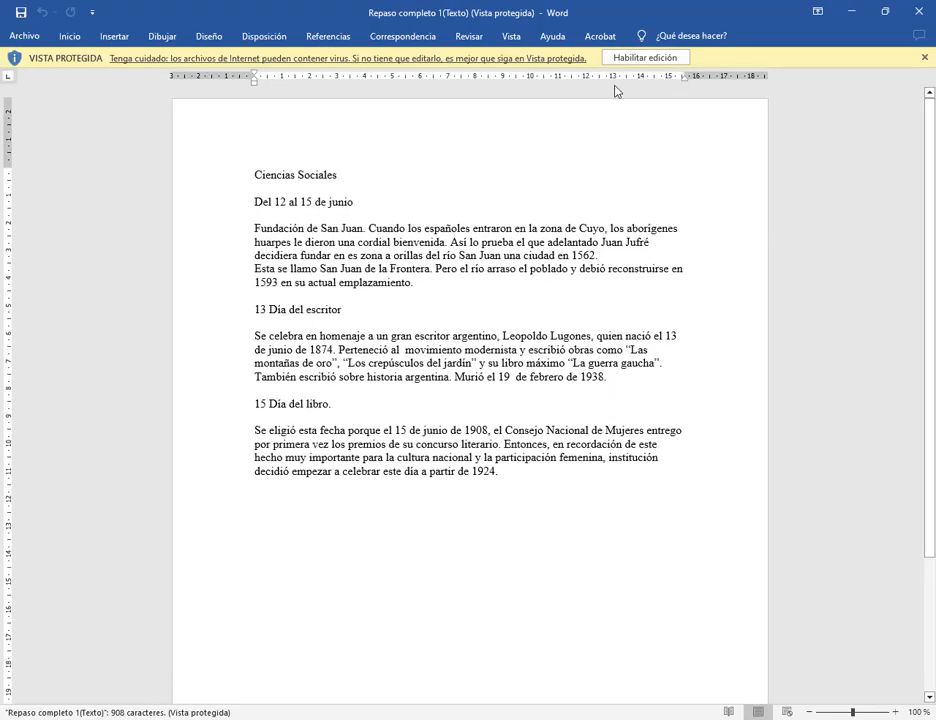
# - Enable editing on the document and shrink the Word window to sit beside the Meet call
pyautogui.click(632, 58)
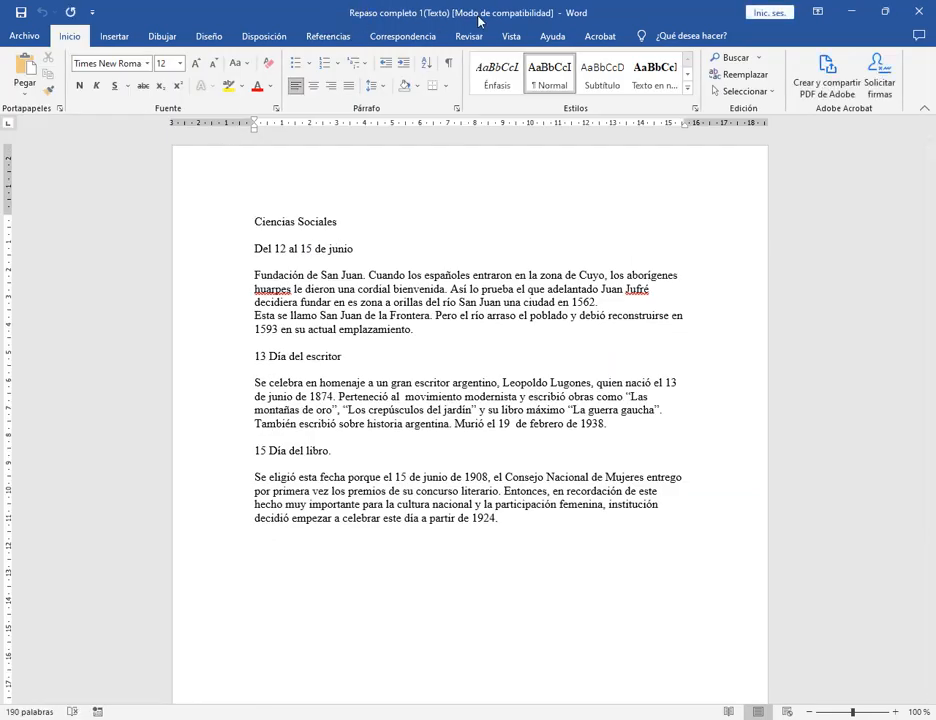
pyautogui.click(884, 18)
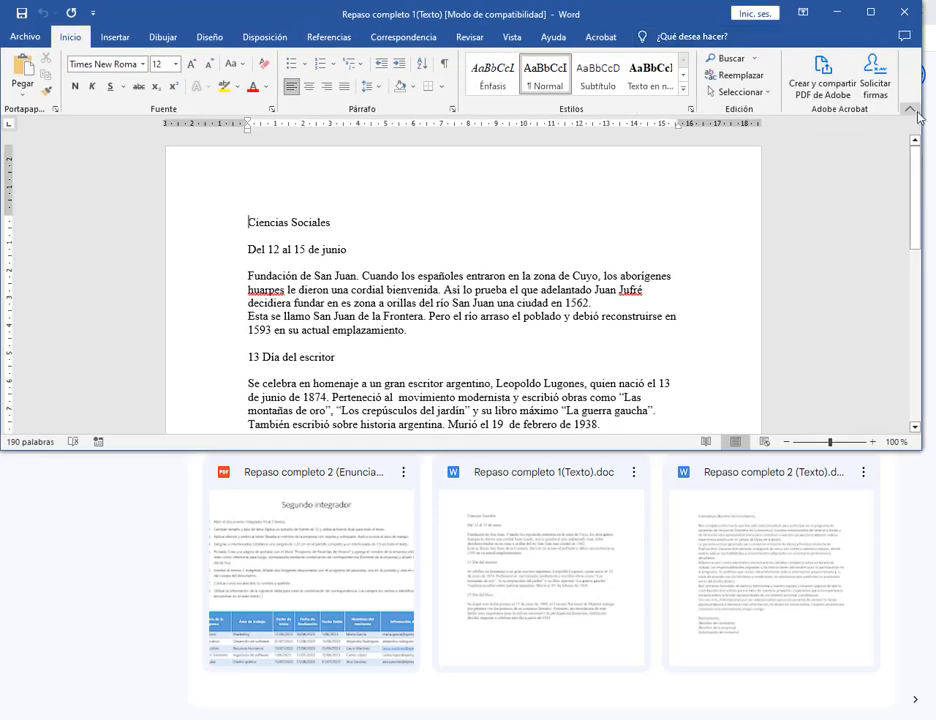
pyautogui.moveTo(919, 120); pyautogui.dragTo(540, 152)
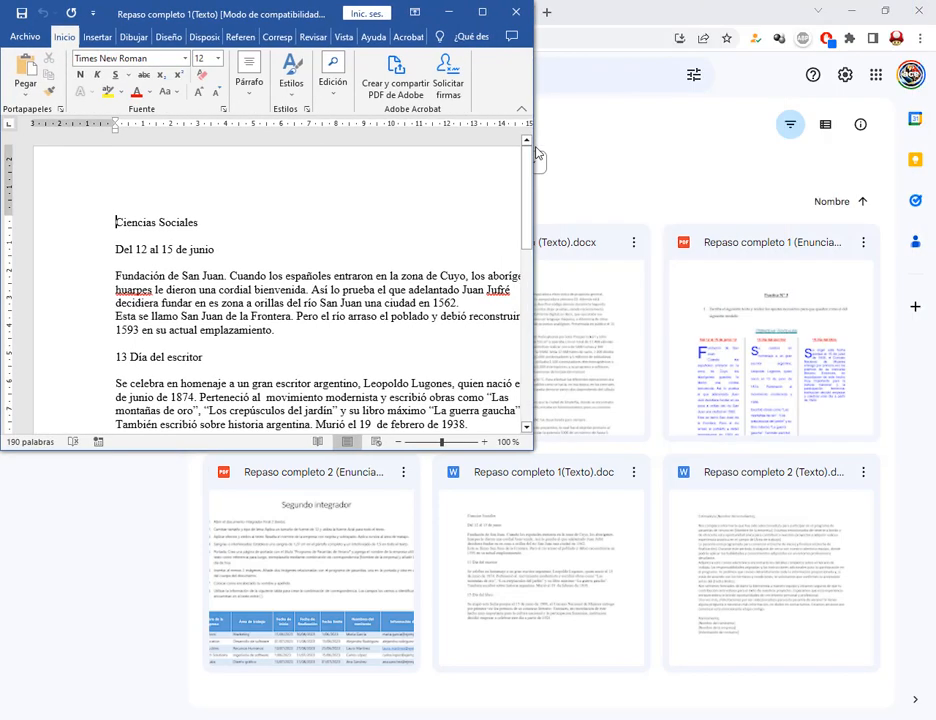
pyautogui.moveTo(533, 449); pyautogui.dragTo(576, 714)
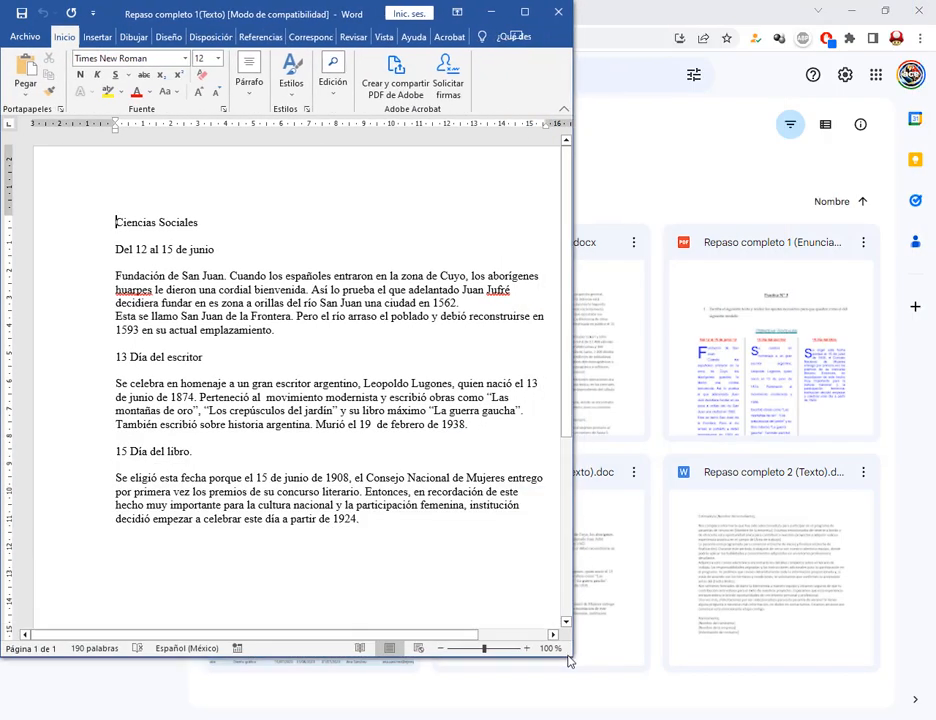
pyautogui.click(638, 15)
pyautogui.click(478, 12)
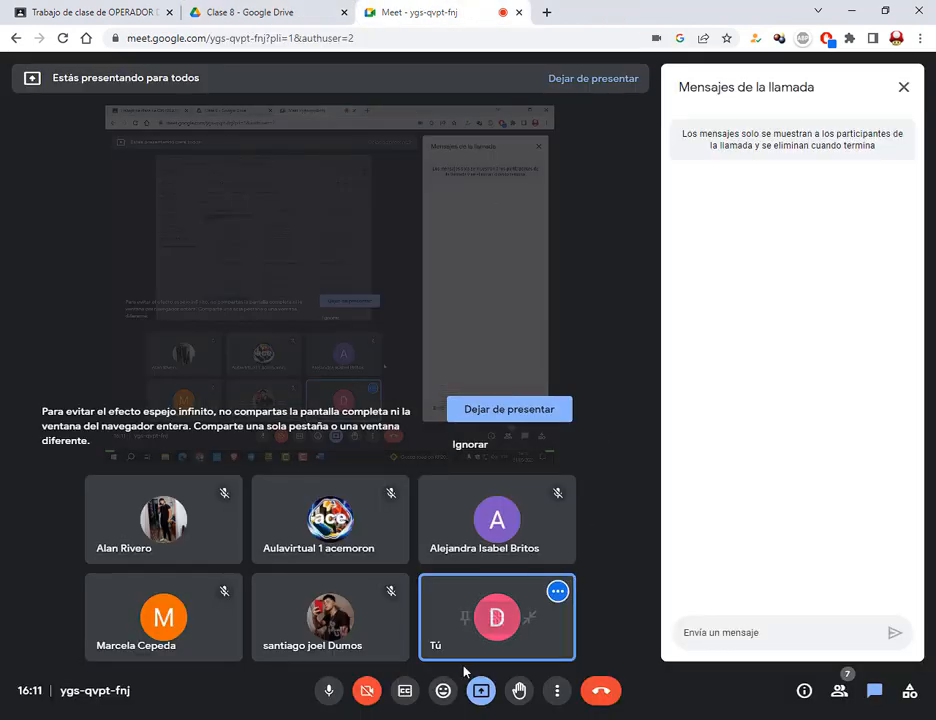
pyautogui.hotkey('alt', 'Tab')
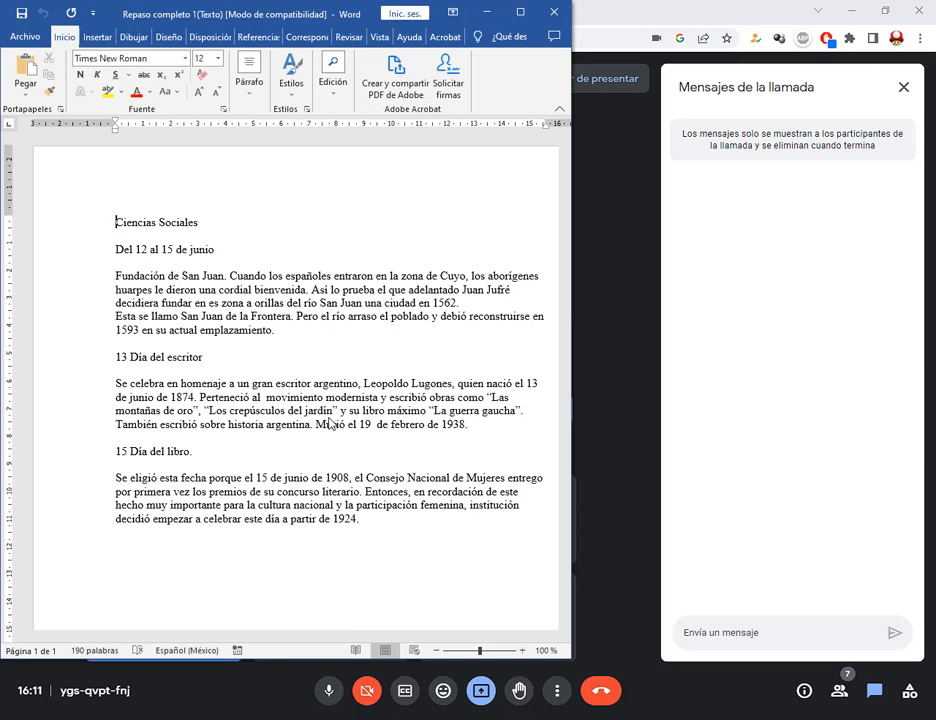
# - Launch and close the on-screen keyboard from a 'te' search, then open Windows Settings
pyautogui.press('super+s')
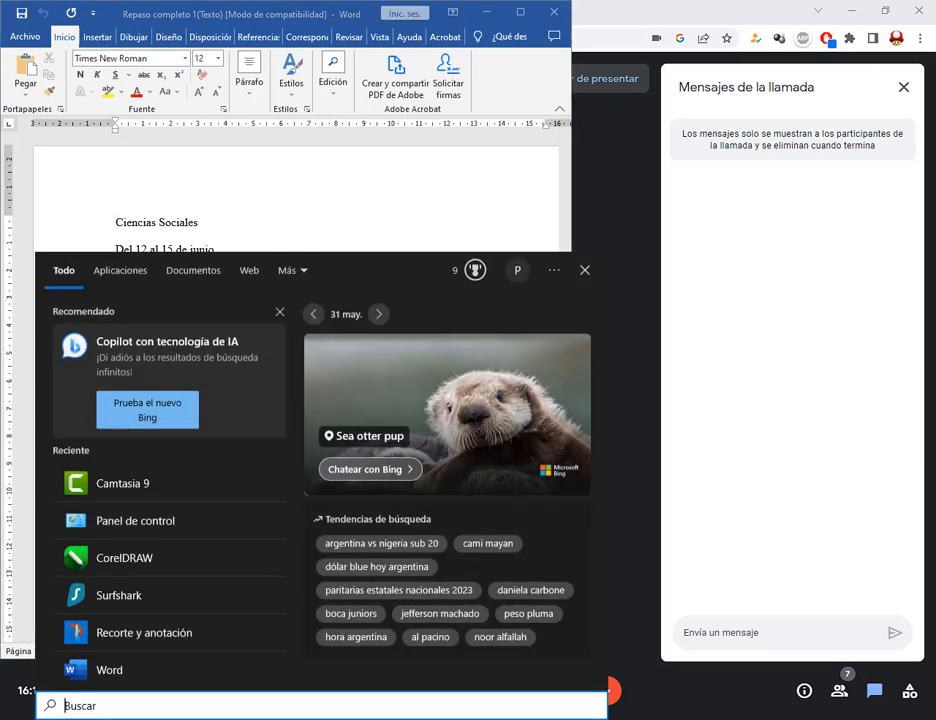
pyautogui.press('Escape')
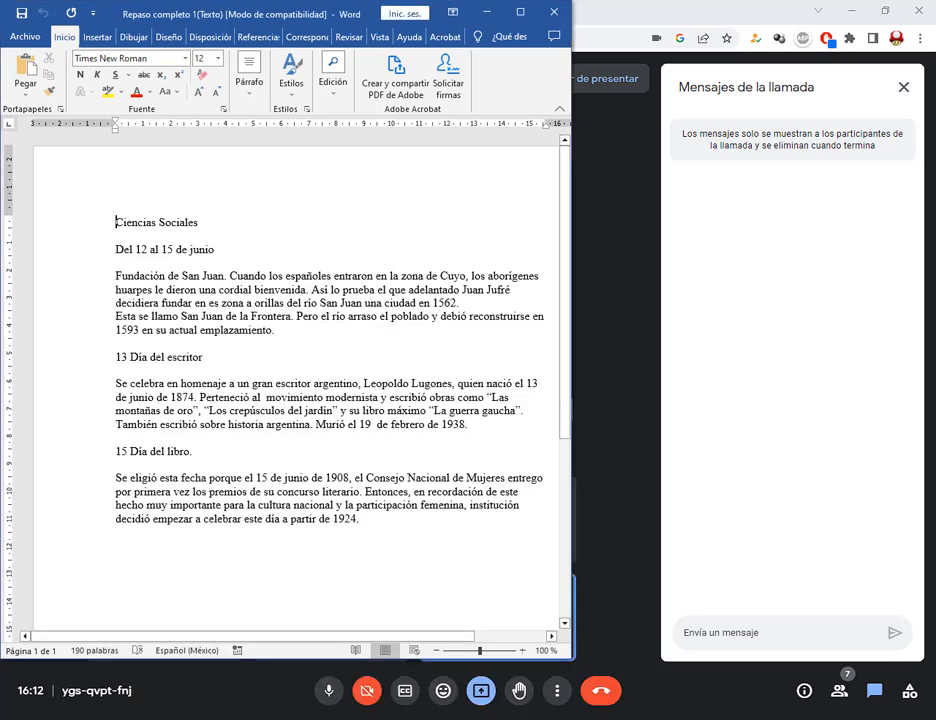
pyautogui.press('super')
pyautogui.write('te')
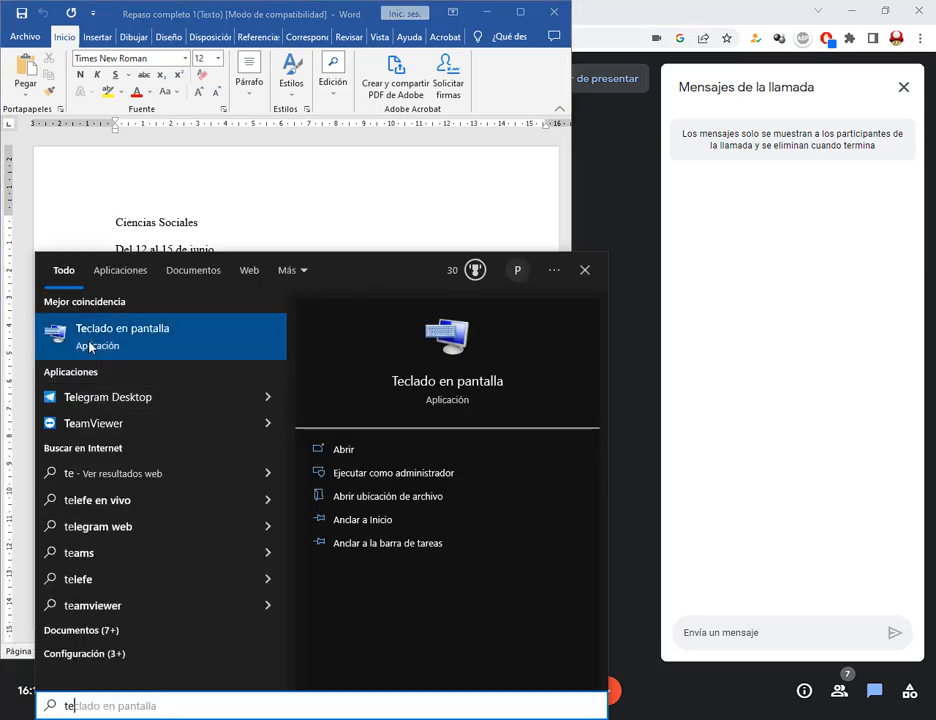
pyautogui.click(96, 347)
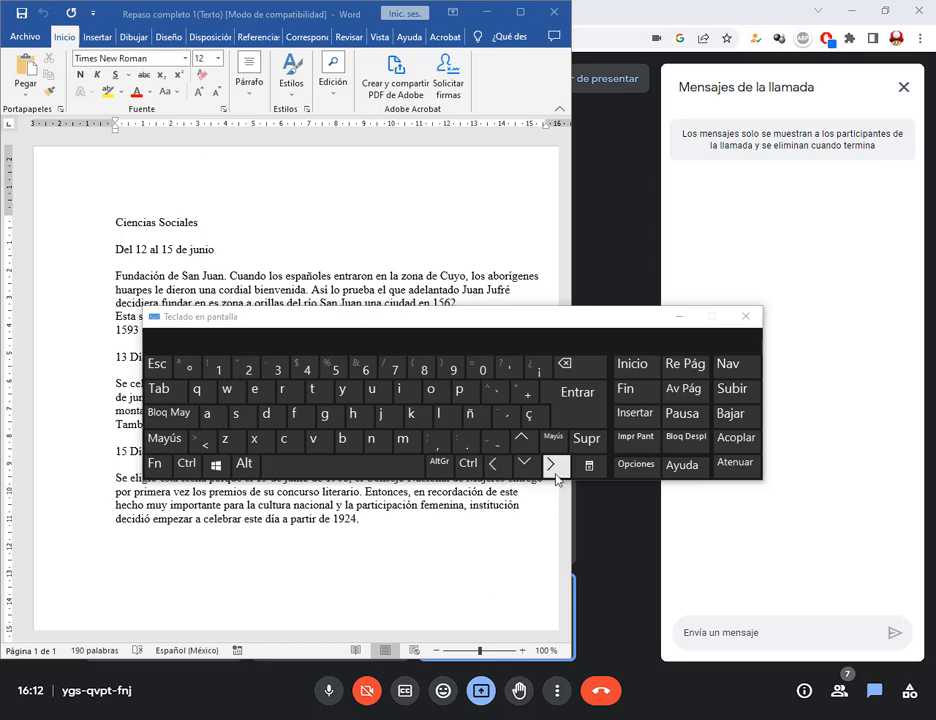
pyautogui.click(745, 317)
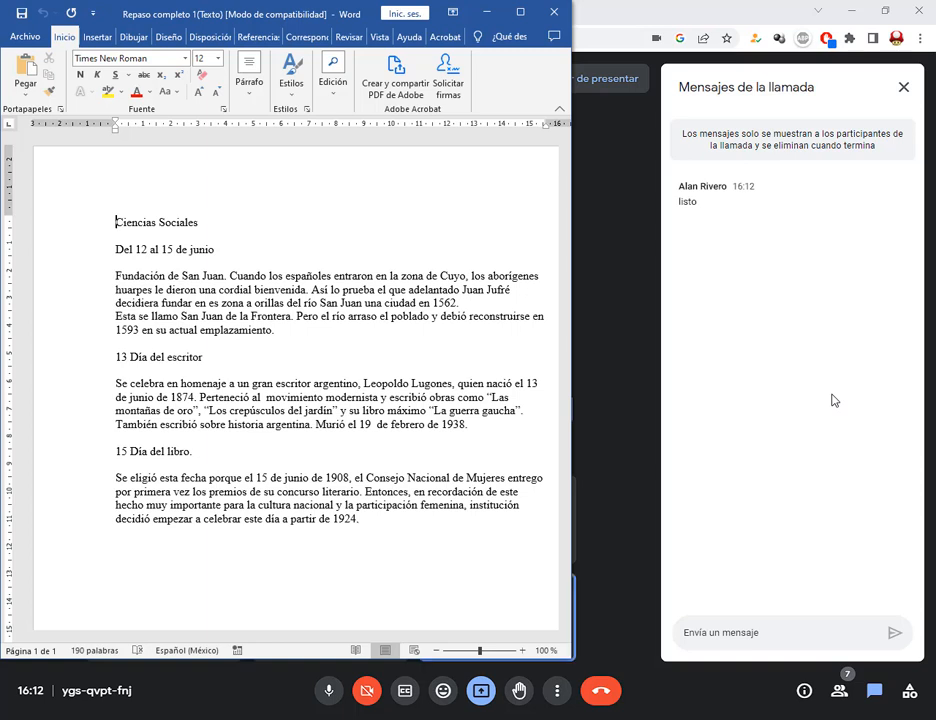
pyautogui.click(18, 718)
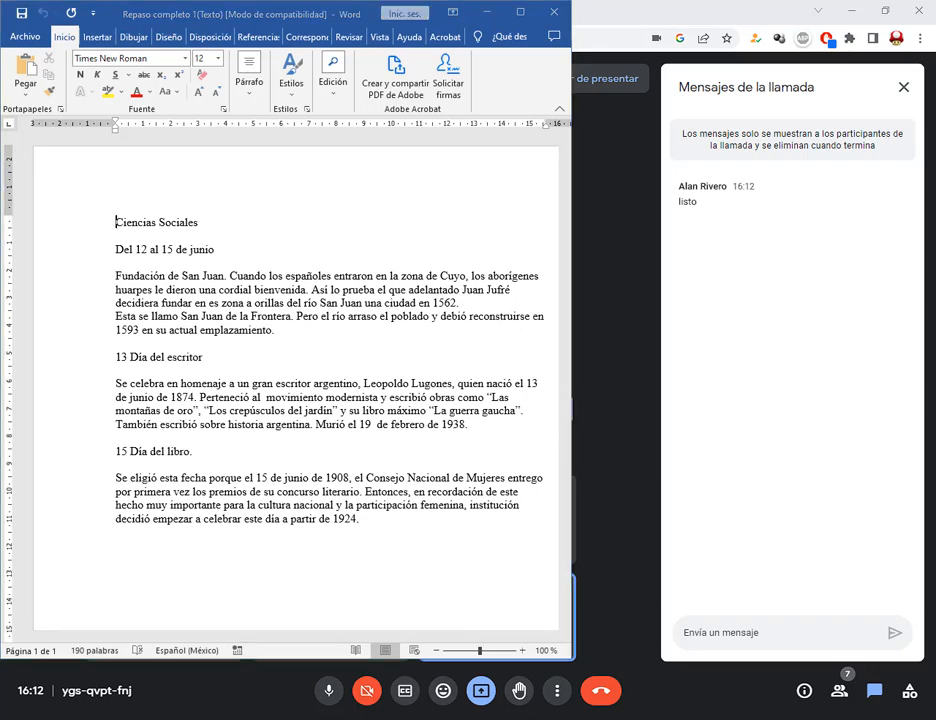
pyautogui.click(19, 668)
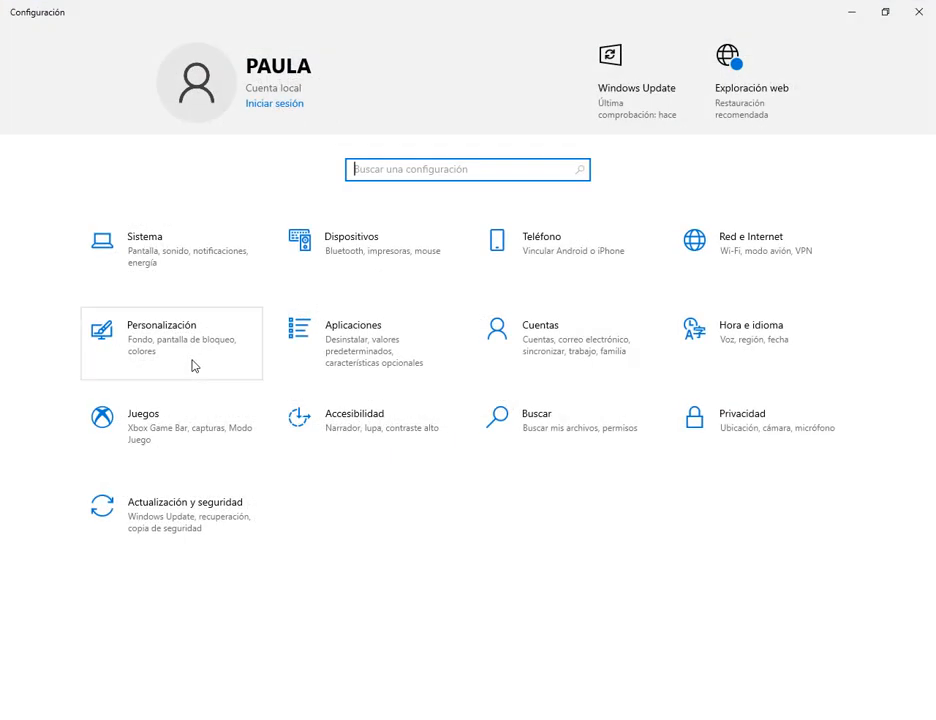
# - Set the display scale to 125% in Accessibility display settings and close Settings
pyautogui.click(325, 395)
pyautogui.click(309, 379)
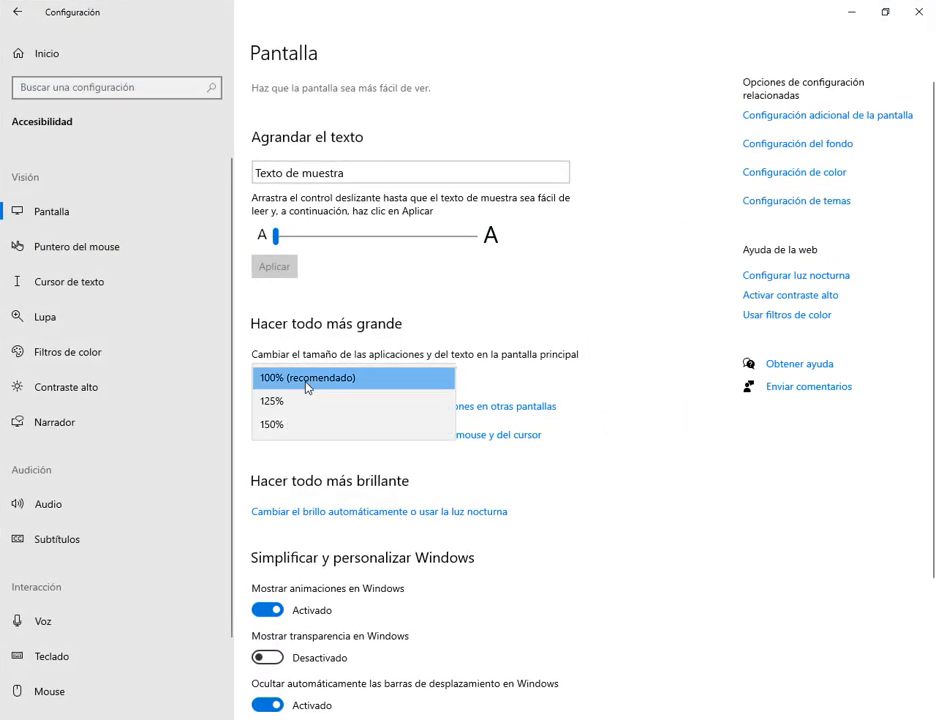
pyautogui.click(309, 401)
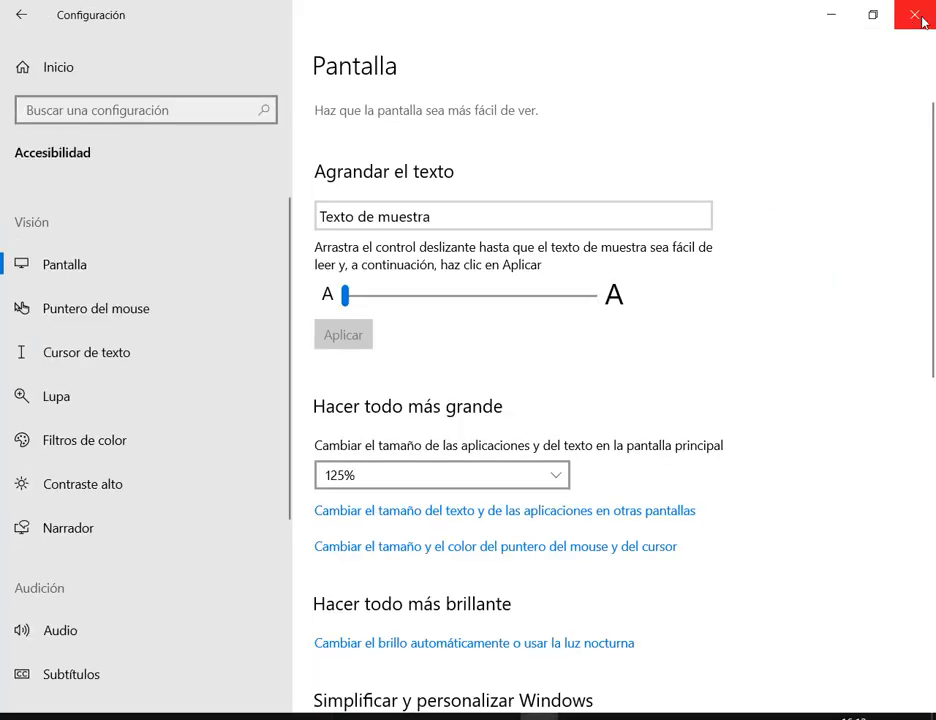
pyautogui.click(900, 15)
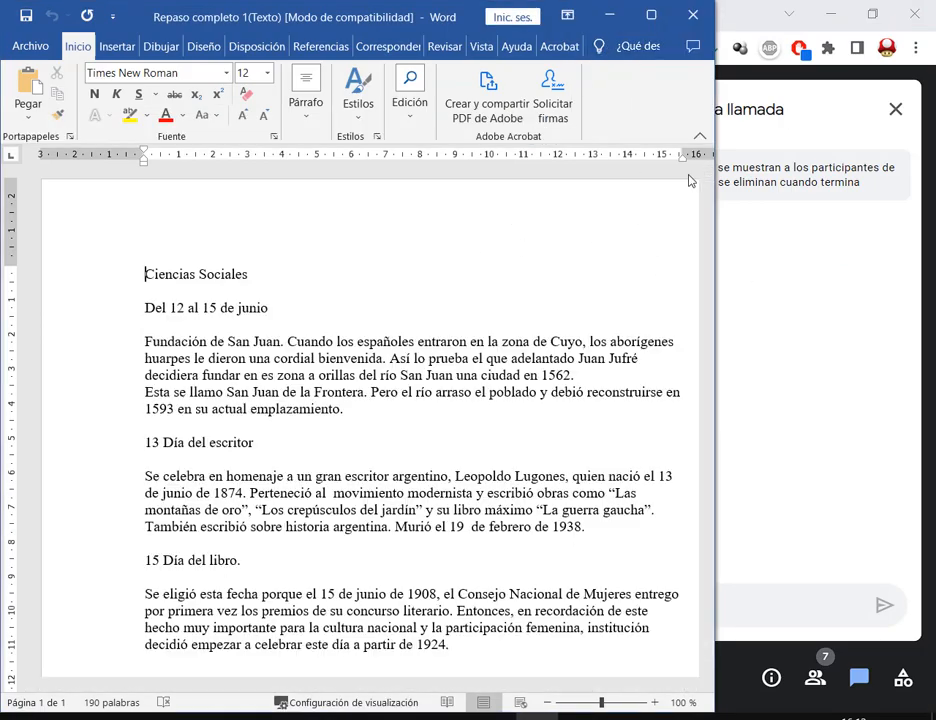
# - Resize and reposition the Word window so the Meet chat and browser show beside it
pyautogui.moveTo(718, 254); pyautogui.dragTo(593, 252)
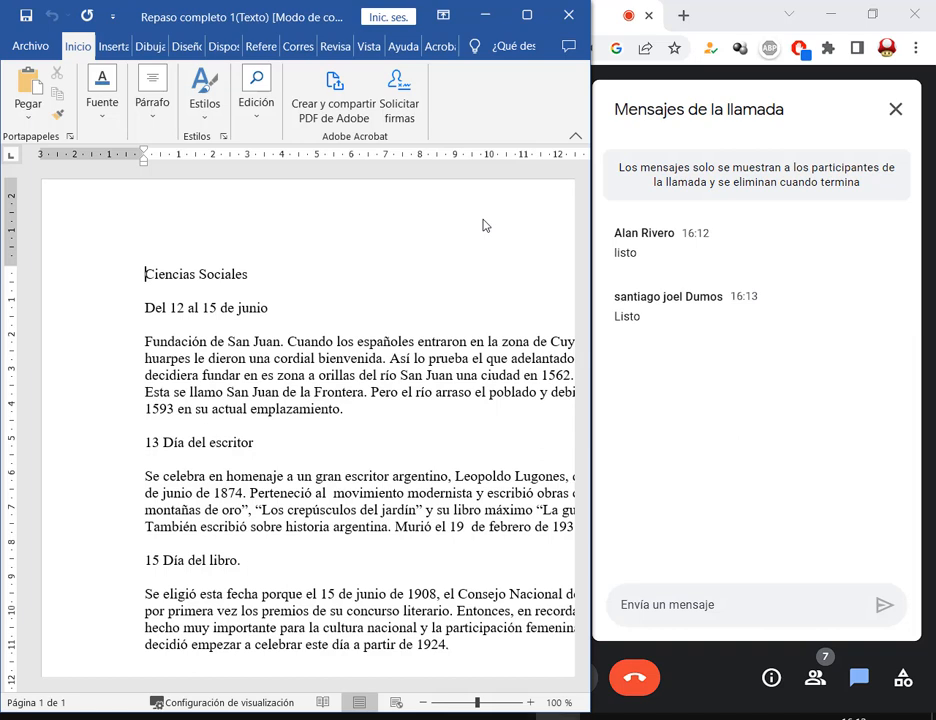
pyautogui.click(527, 15)
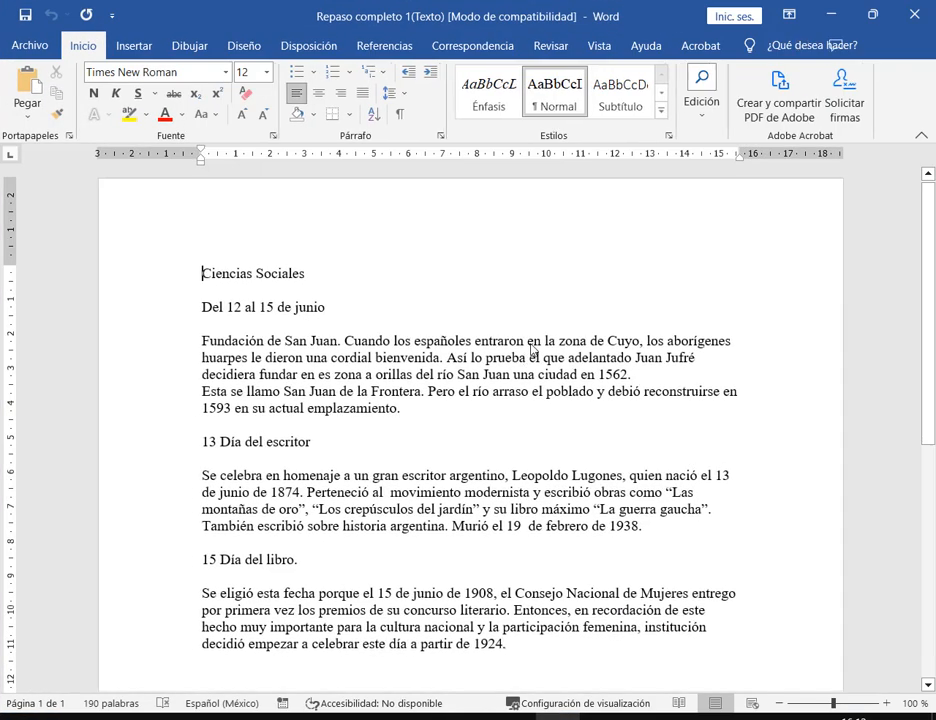
pyautogui.click(872, 14)
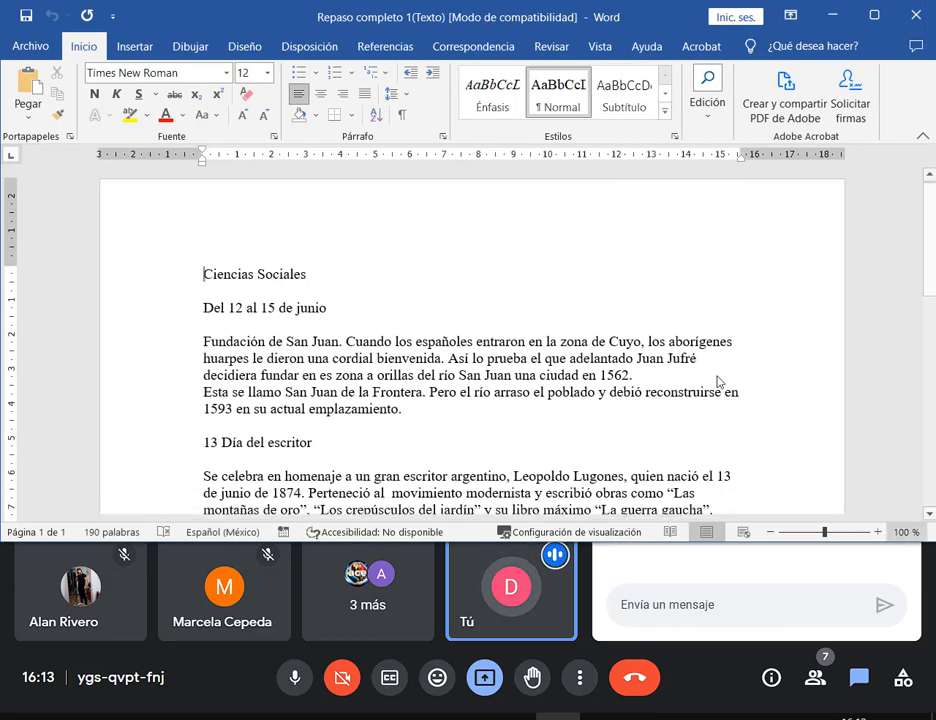
pyautogui.moveTo(465, 10); pyautogui.dragTo(462, 141)
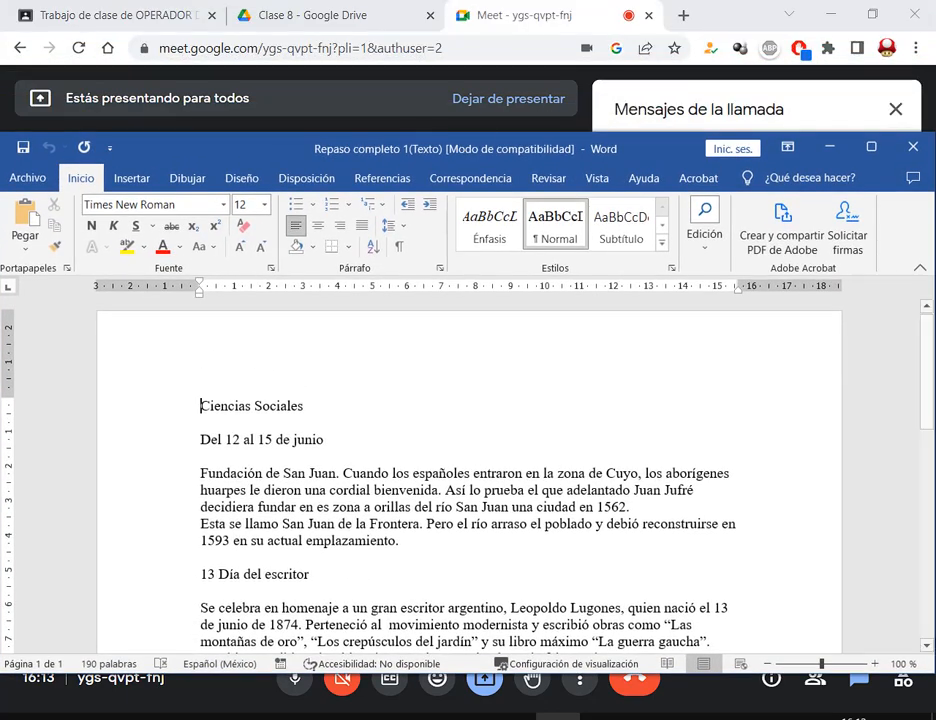
# - Open the Repaso completo 1 (Enunciado) PDF from the desktop WORD folder and scroll through it
pyautogui.click(165, 704)
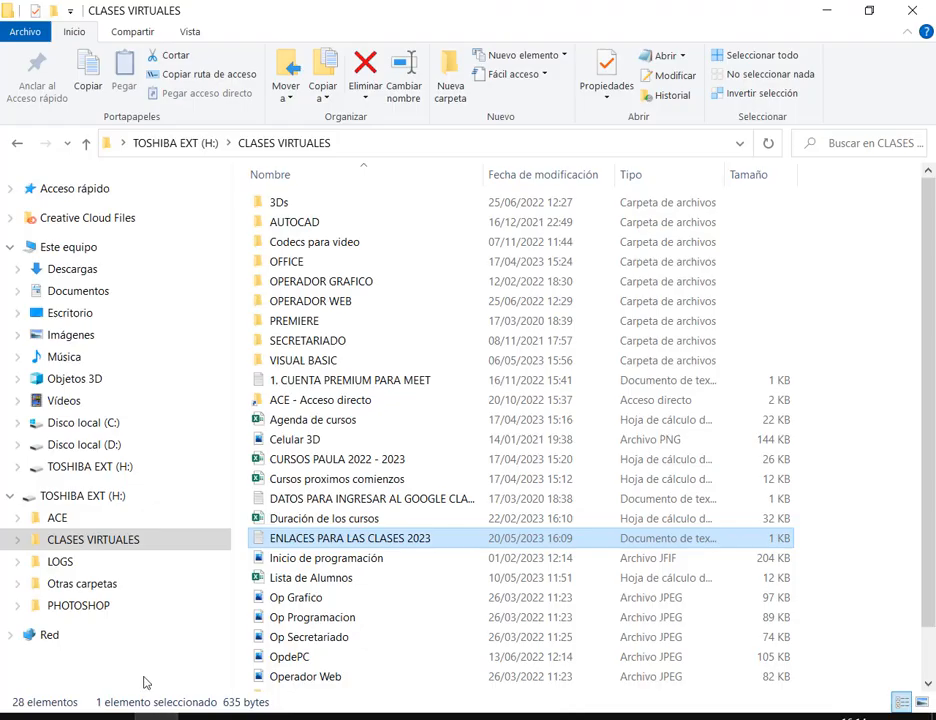
pyautogui.click(90, 311)
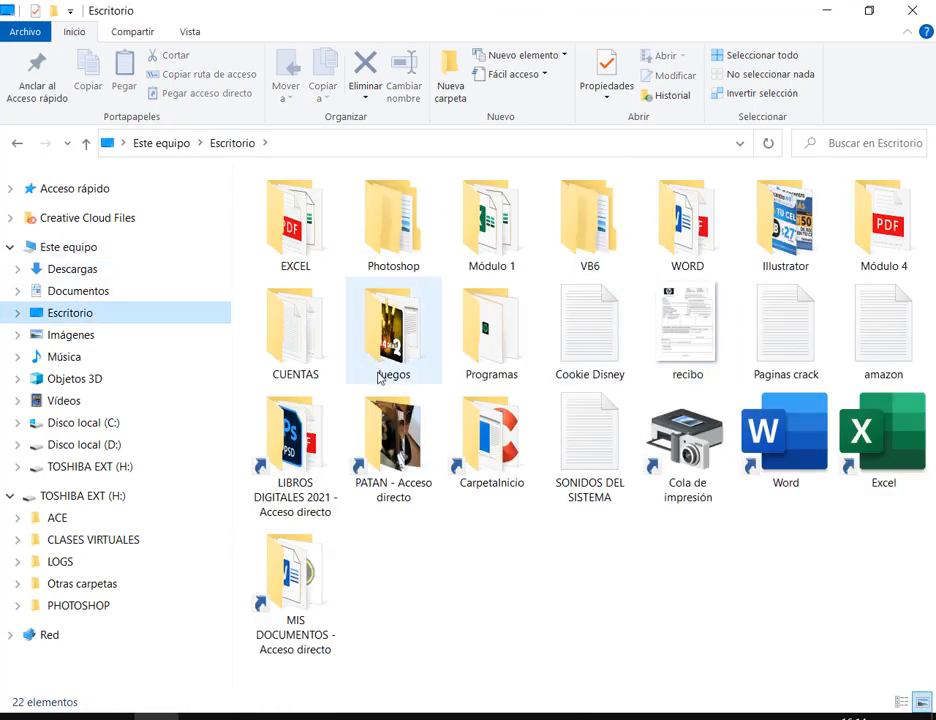
pyautogui.doubleClick(719, 211)
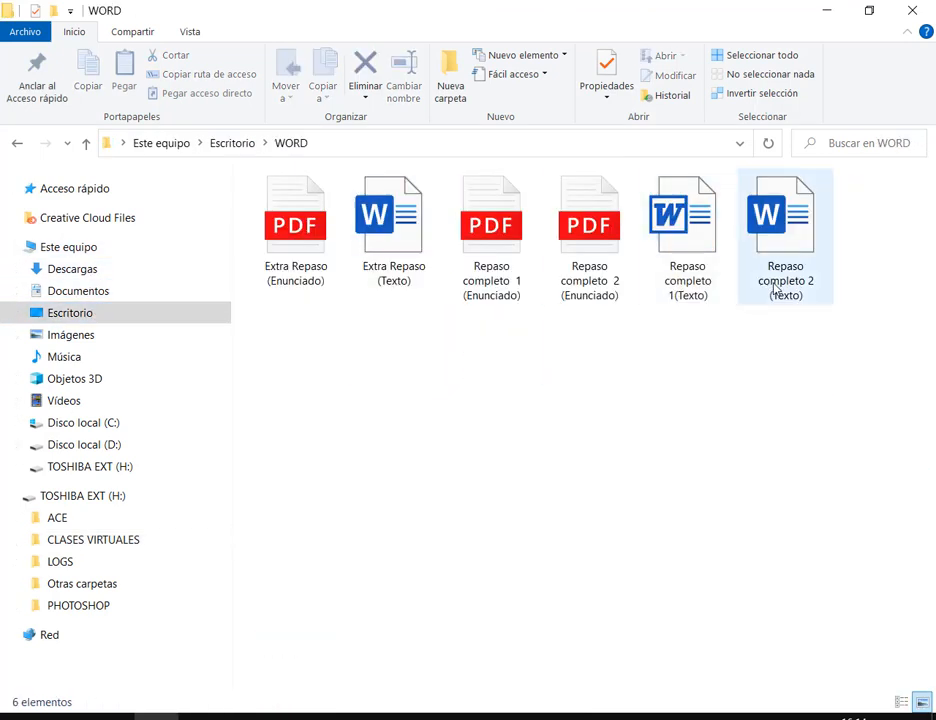
pyautogui.doubleClick(506, 251)
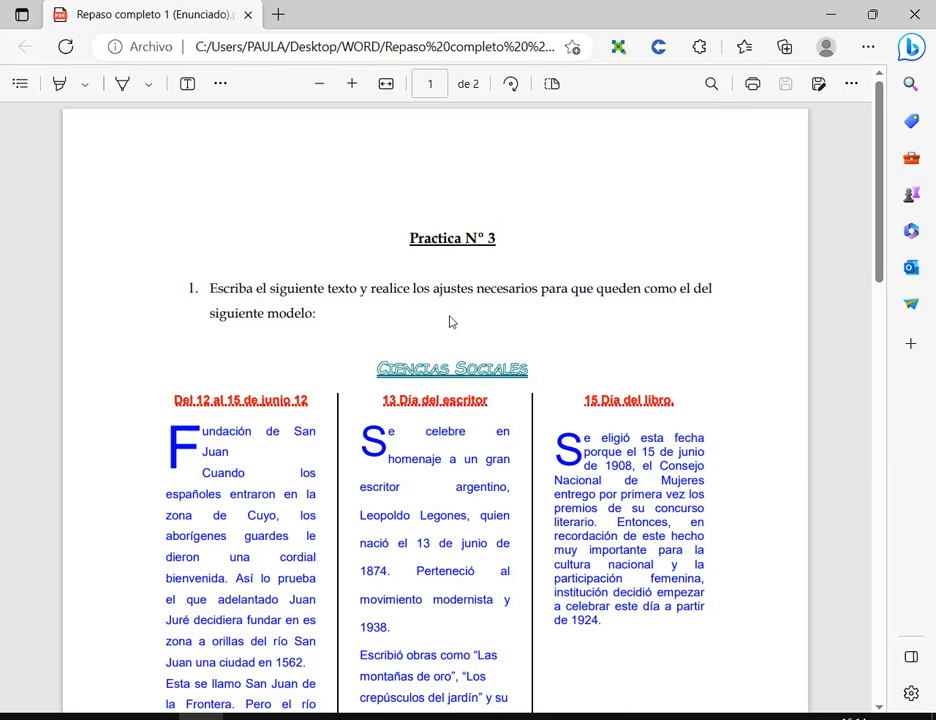
pyautogui.scroll(-1, 455, 335)
pyautogui.scroll(-2, 455, 335)
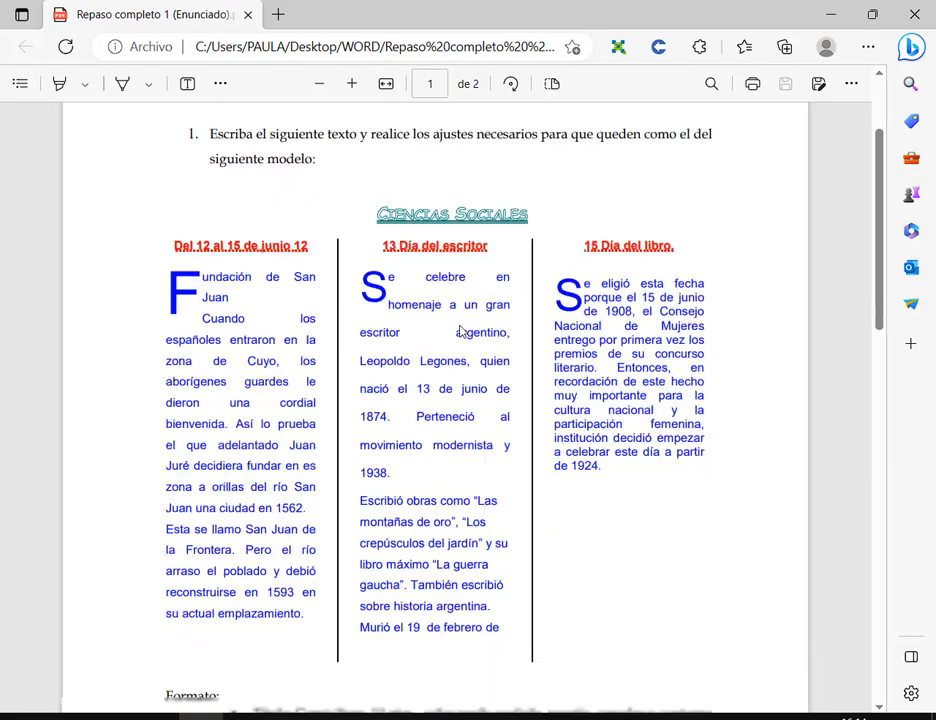
pyautogui.scroll(1, 563, 381)
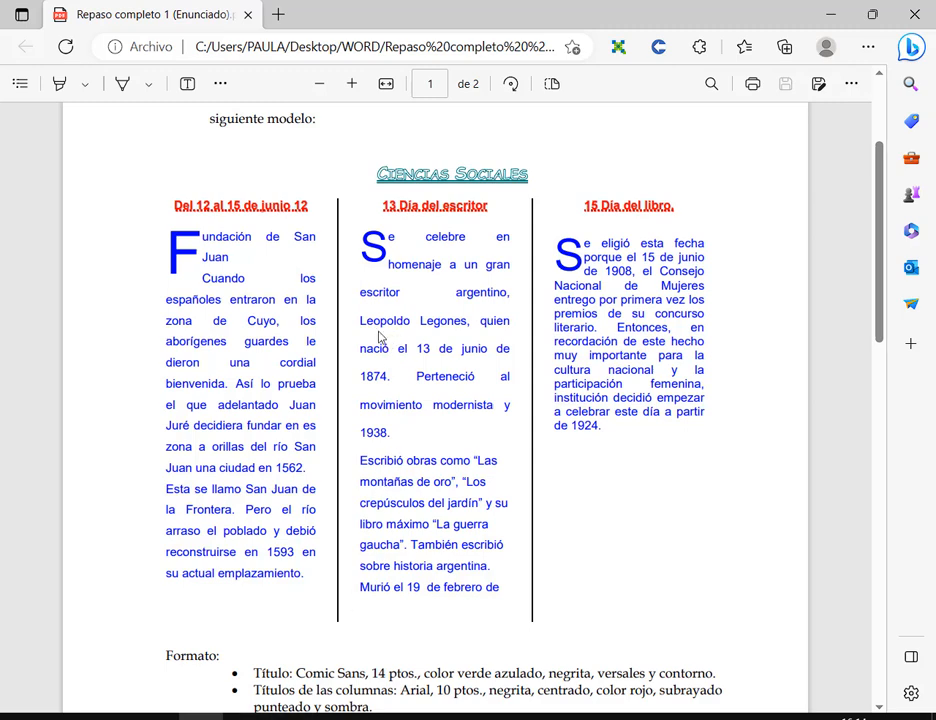
pyautogui.scroll(-4, 400, 330)
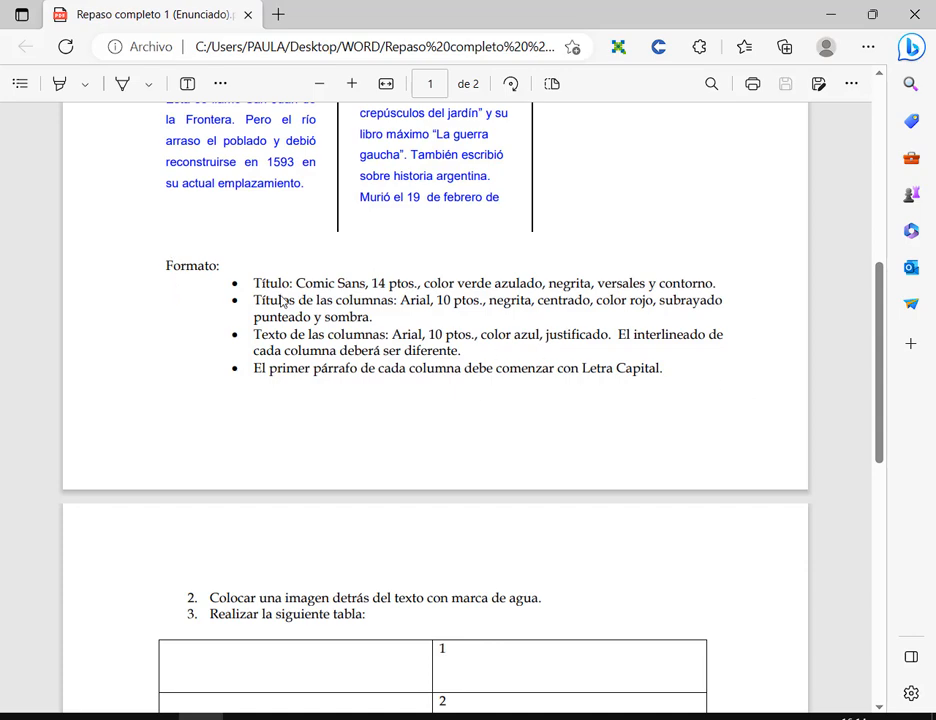
pyautogui.scroll(2, 480, 366)
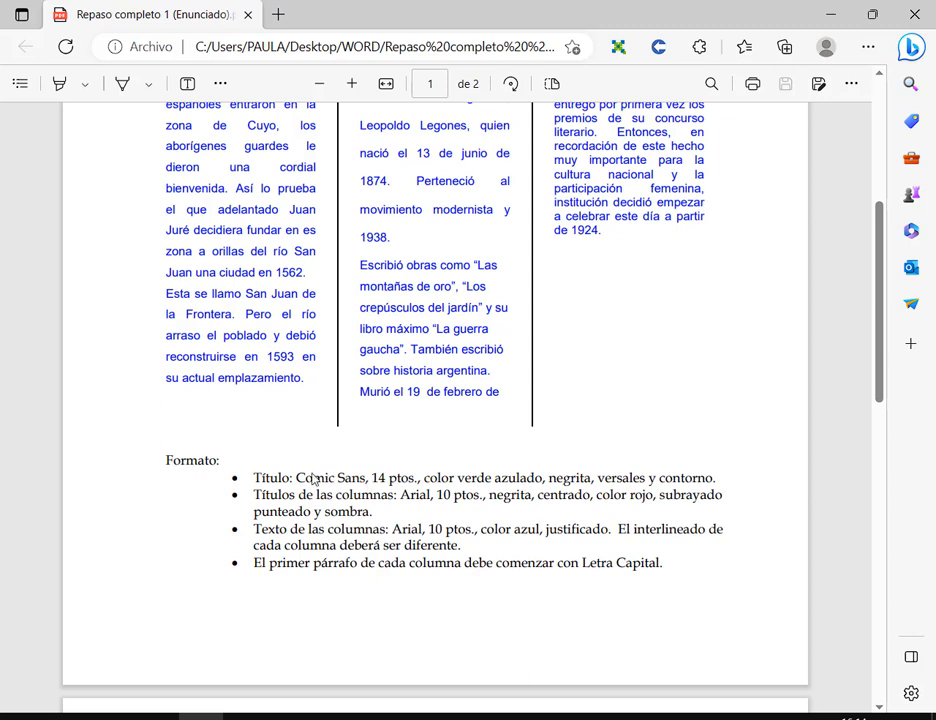
# - Box and mark with arrows the Título requirement in the PDF's Formato list
pyautogui.moveTo(247, 463); pyautogui.dragTo(725, 494)
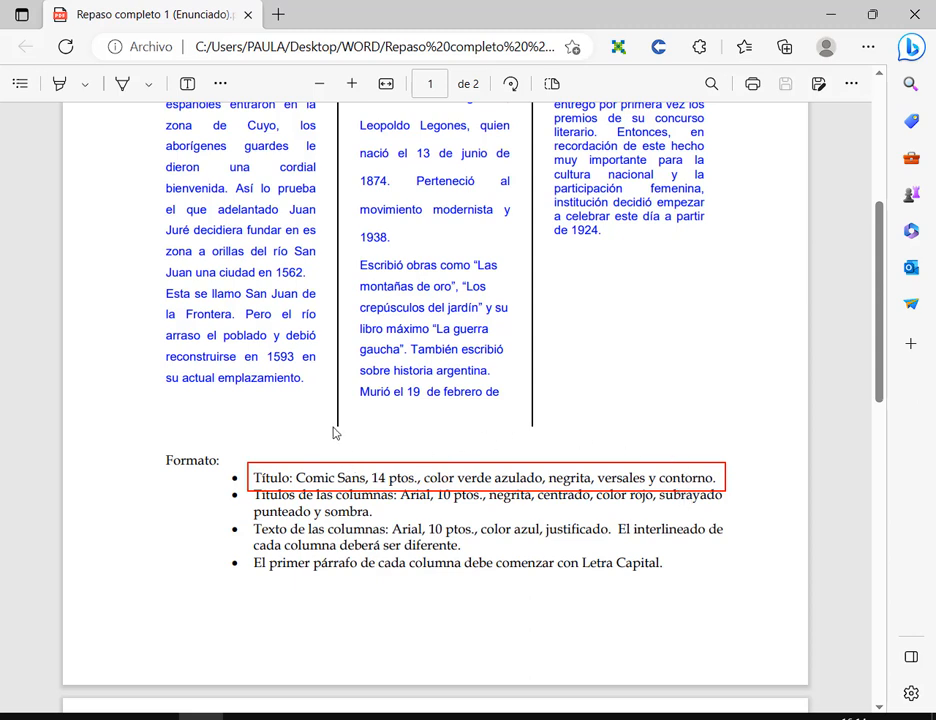
pyautogui.moveTo(322, 405); pyautogui.dragTo(327, 470)
pyautogui.moveTo(643, 406); pyautogui.dragTo(633, 455)
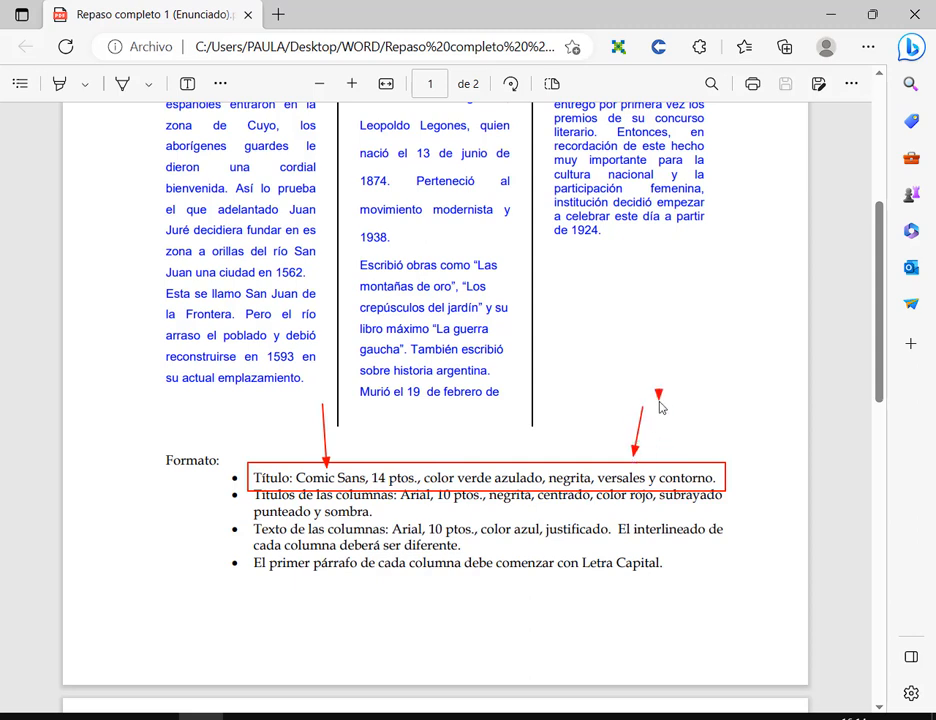
pyautogui.moveTo(659, 401); pyautogui.dragTo(670, 467)
pyautogui.hotkey('ctrl', 'z')
pyautogui.hotkey('ctrl', 'z')
pyautogui.moveTo(652, 396); pyautogui.dragTo(642, 455)
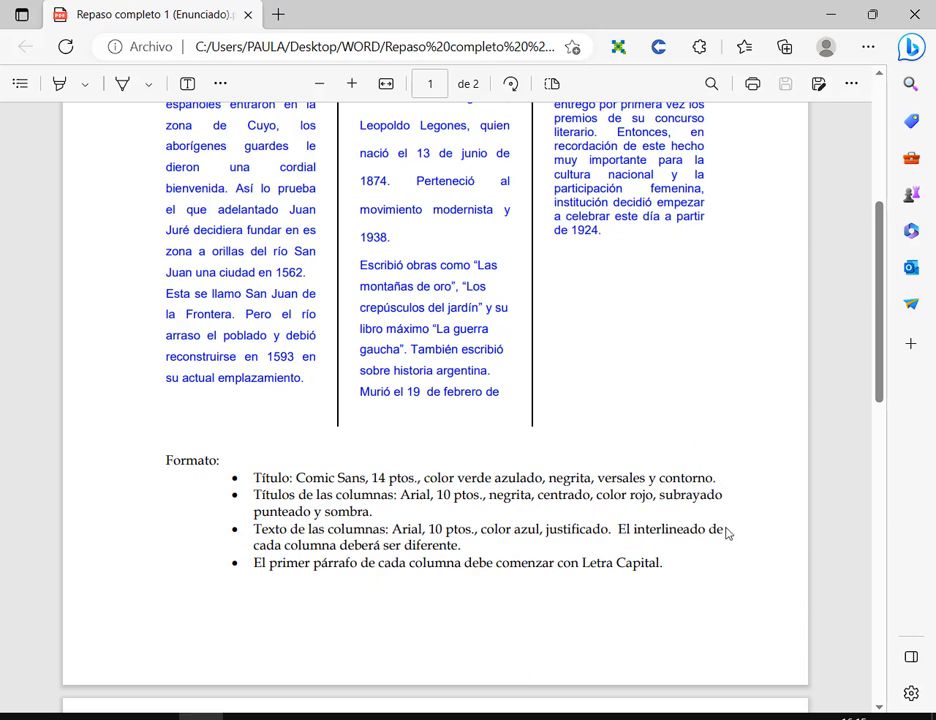
pyautogui.moveTo(665, 482); pyautogui.dragTo(714, 483)
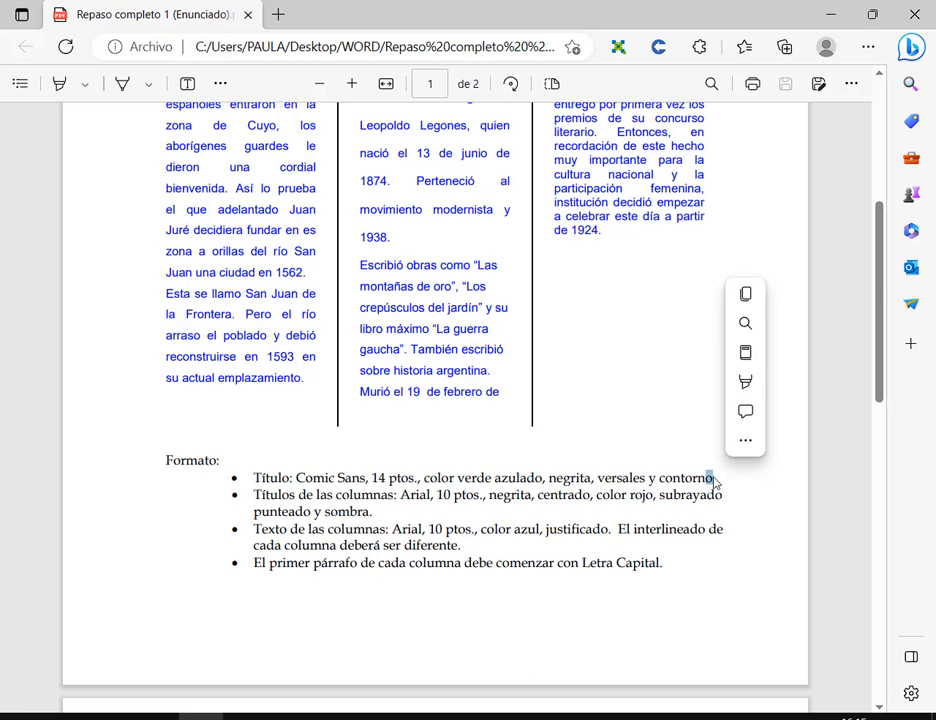
pyautogui.click(712, 484)
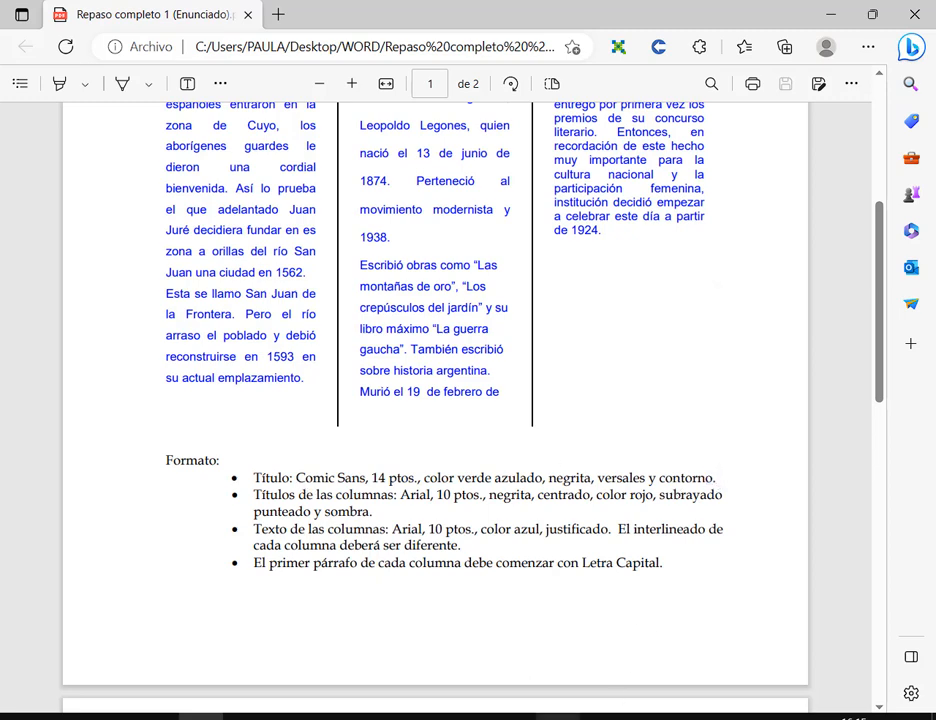
# - Bring the Repaso completo 1(Texto) Word window in front of the PDF, lowered to reveal it
pyautogui.scroll(-3, 601, 438)
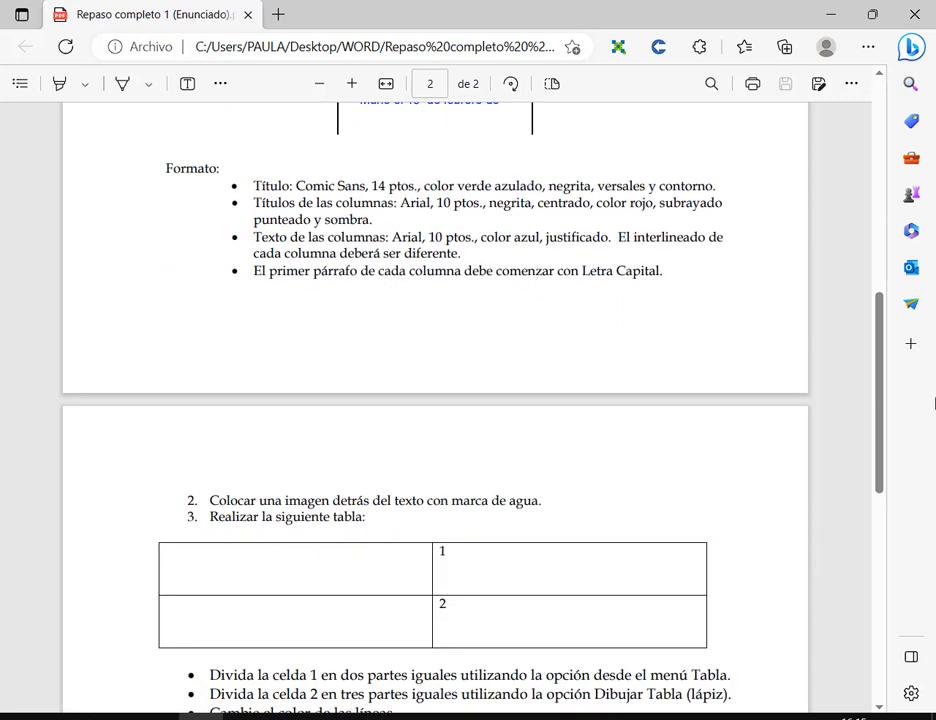
pyautogui.moveTo(880, 370); pyautogui.dragTo(880, 395)
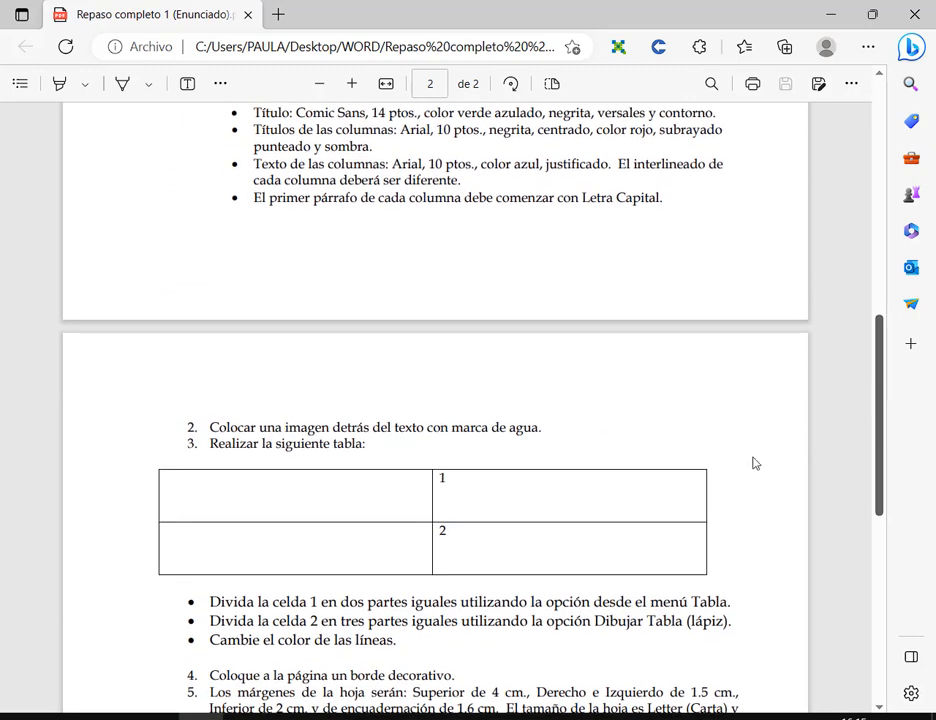
pyautogui.click(632, 716)
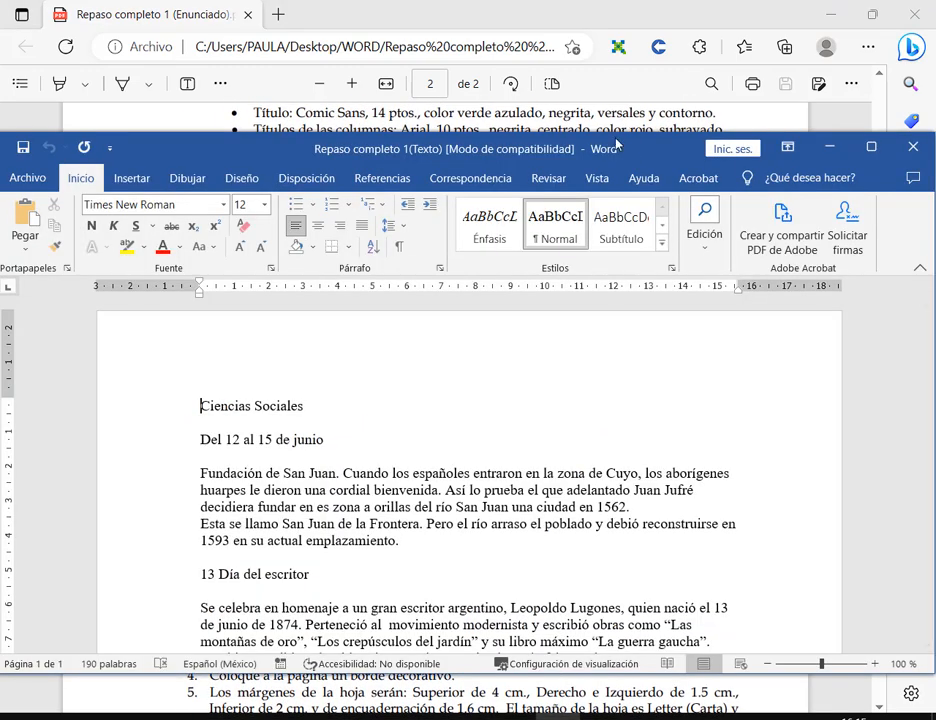
pyautogui.moveTo(616, 145); pyautogui.dragTo(614, 287)
# - Set the Ciencias Sociales title line to Comic Sans MS at 14 pt
pyautogui.scroll(-1, 437, 480)
pyautogui.scroll(1, 430, 487)
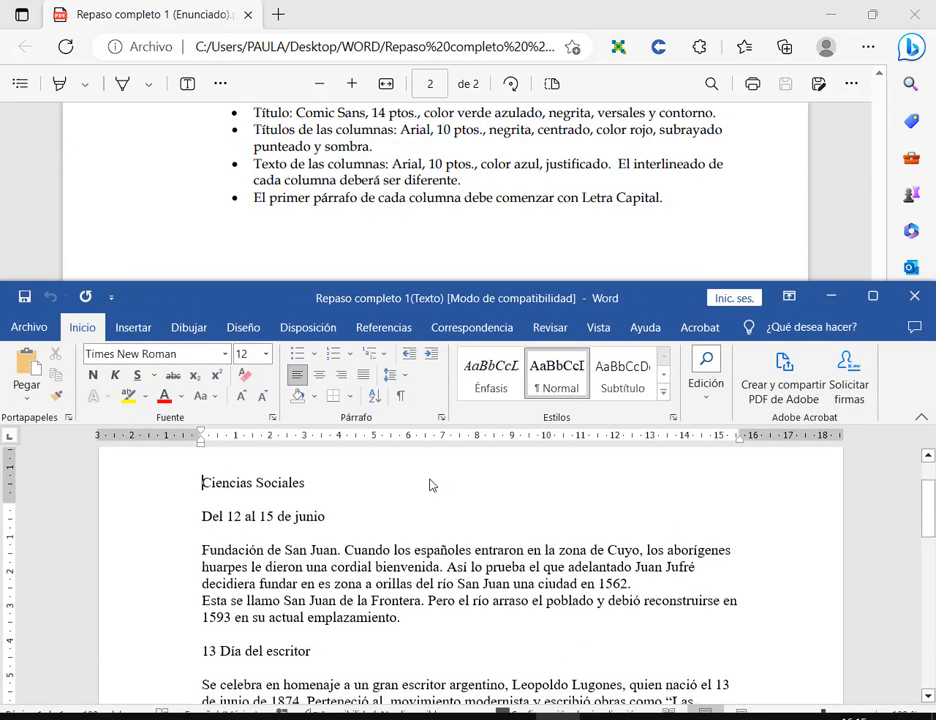
pyautogui.scroll(-1, 390, 495)
pyautogui.click(175, 512)
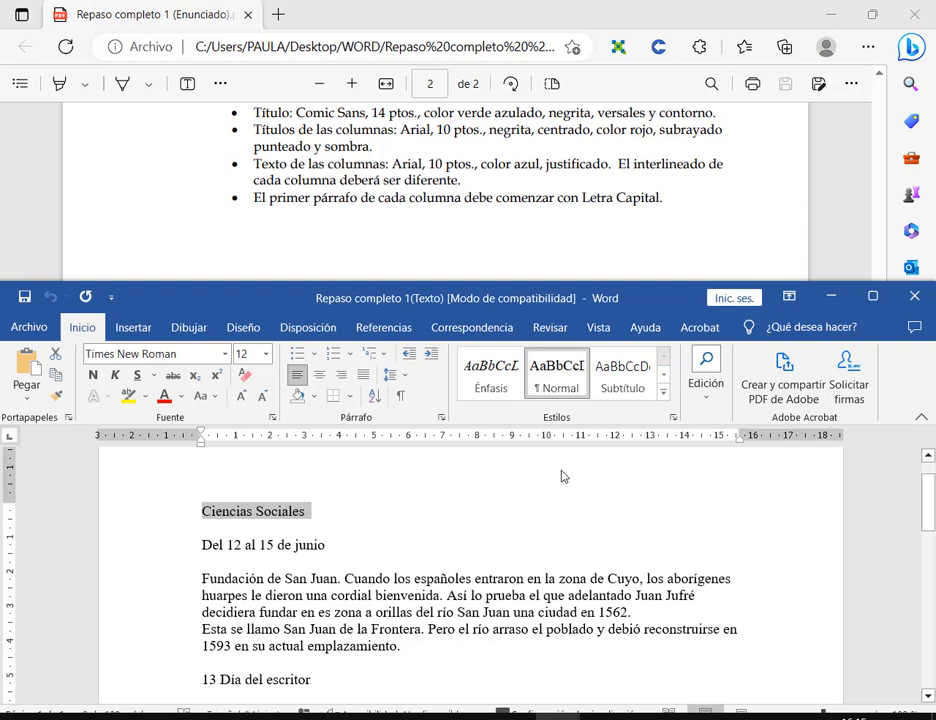
pyautogui.click(225, 354)
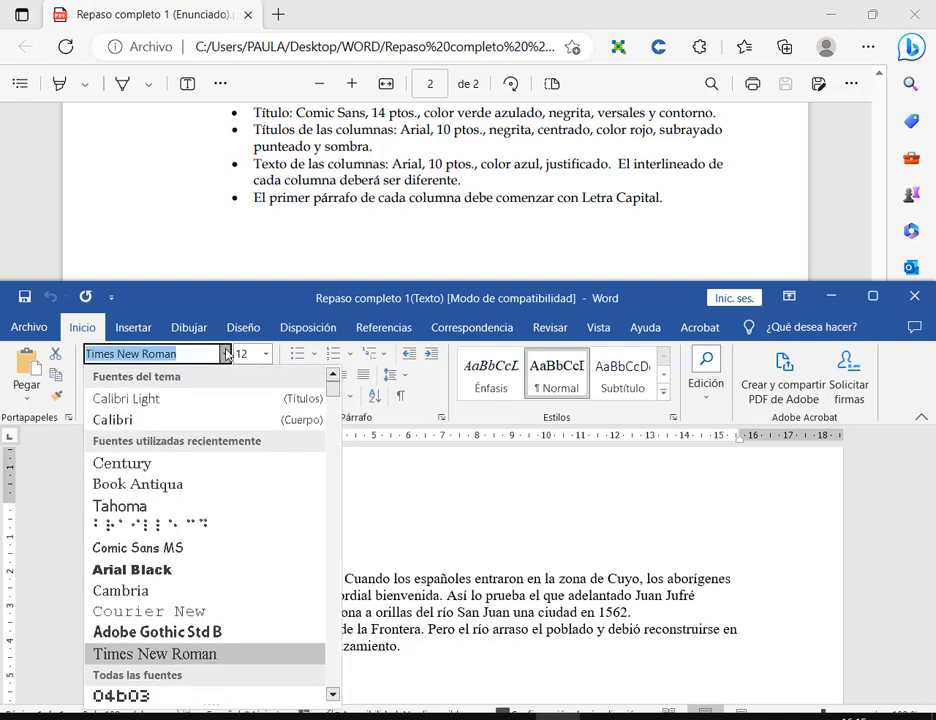
pyautogui.write('Comic Sans MS')
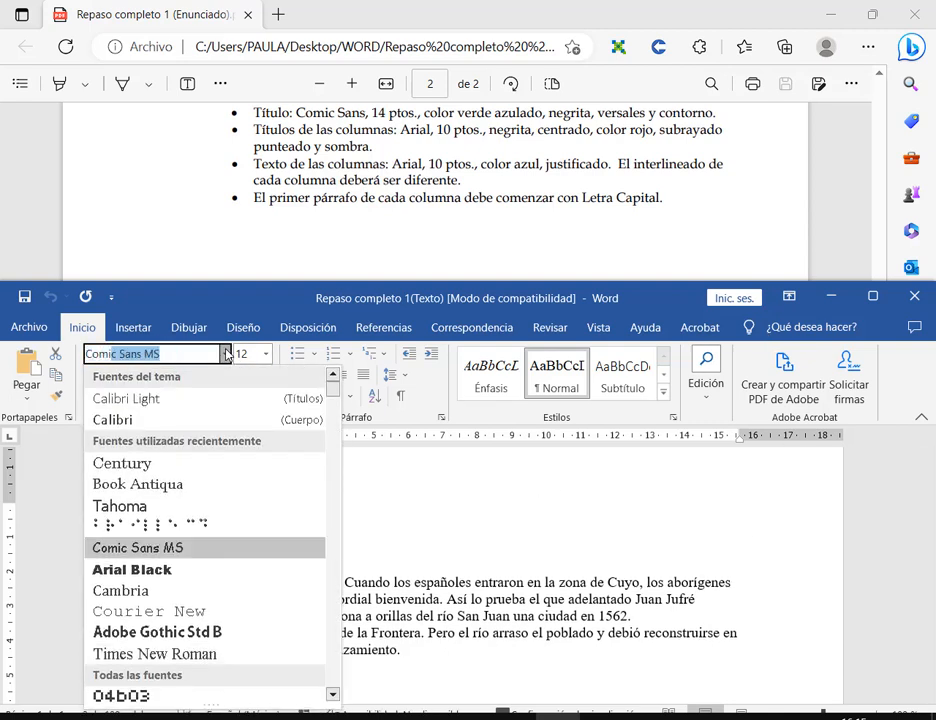
pyautogui.press('Tab')
pyautogui.click(252, 357)
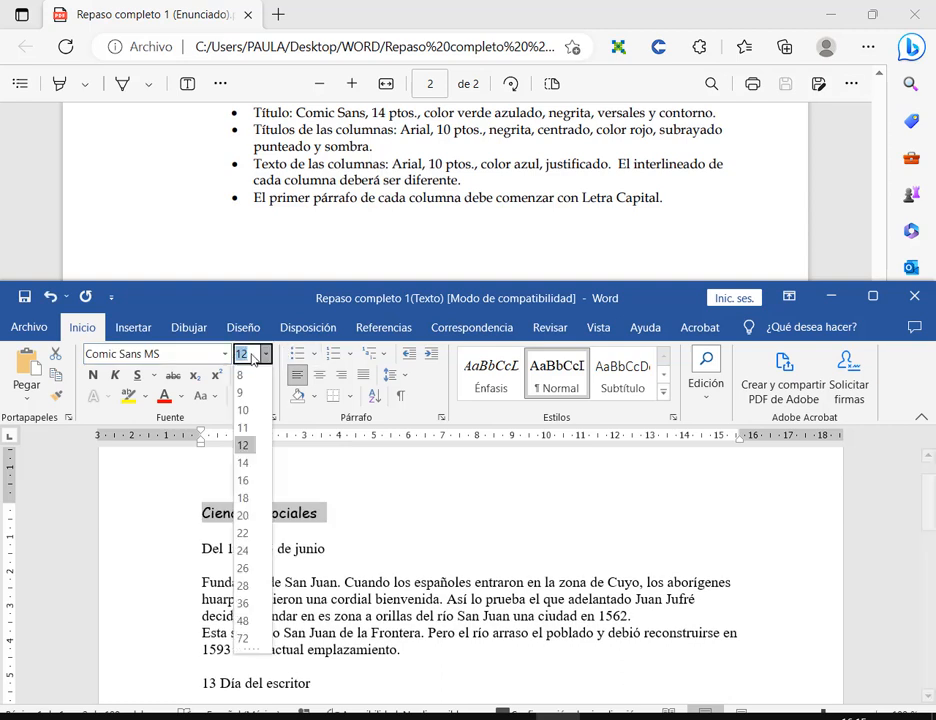
pyautogui.click(243, 463)
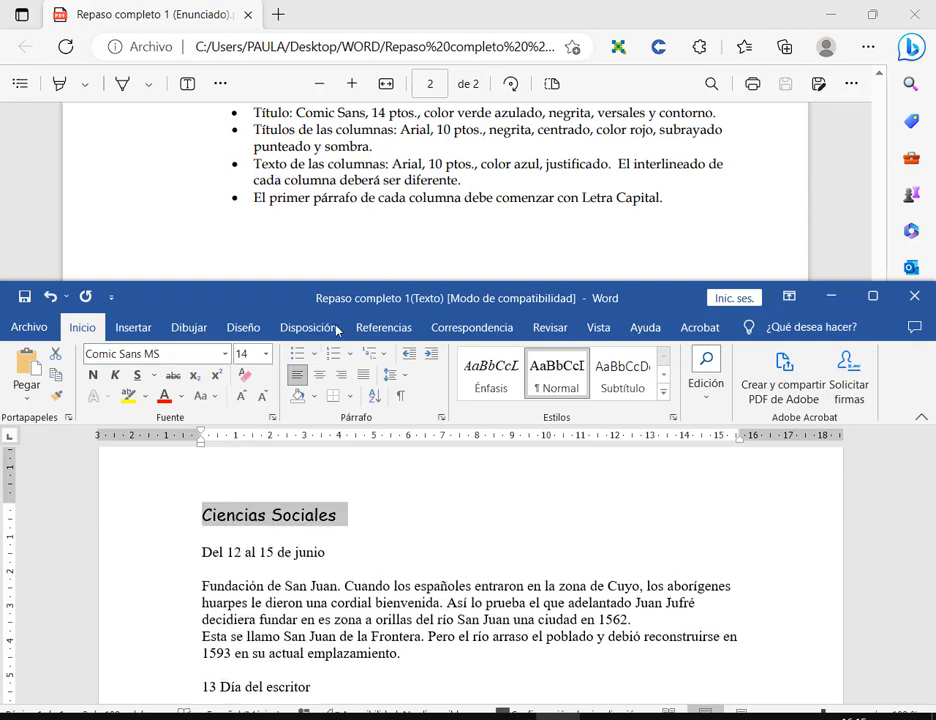
pyautogui.click(184, 398)
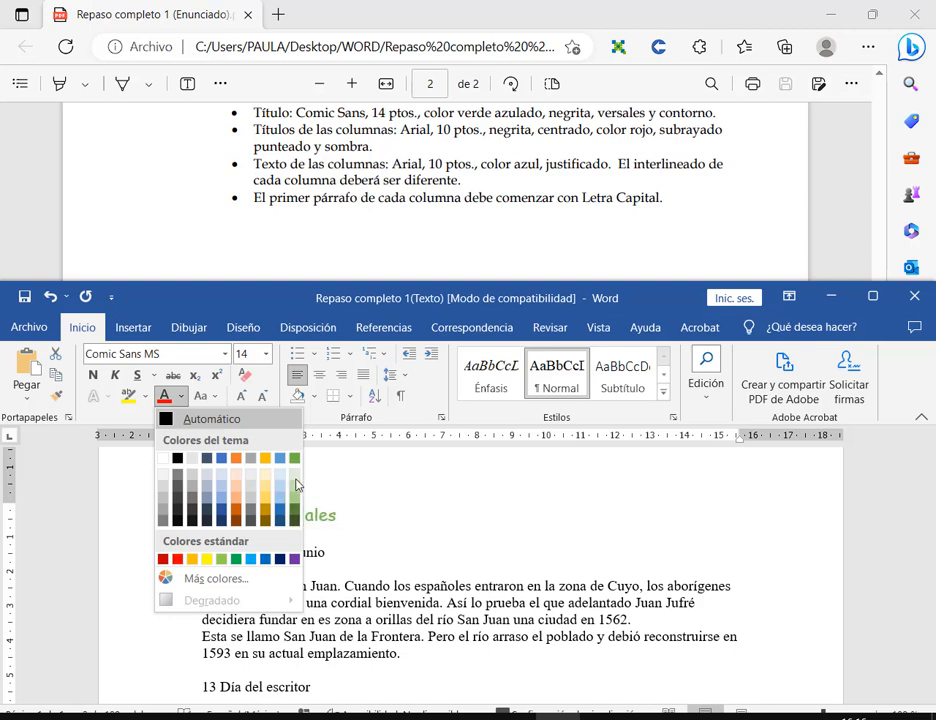
# - Give the title a teal colour from Más colores and make it bold
pyautogui.click(216, 579)
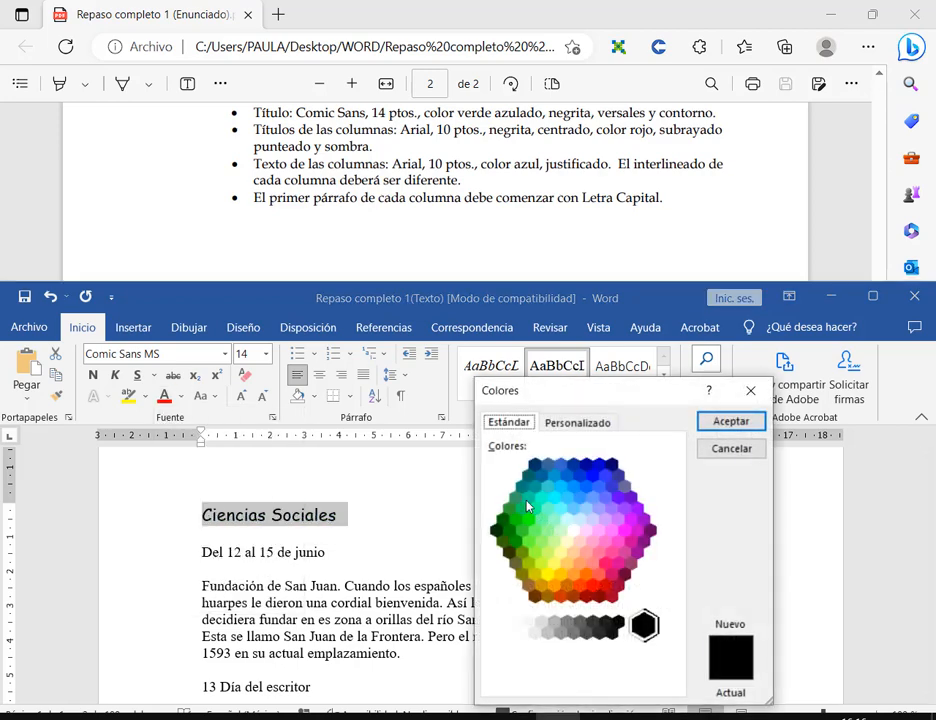
pyautogui.click(528, 495)
pyautogui.click(730, 421)
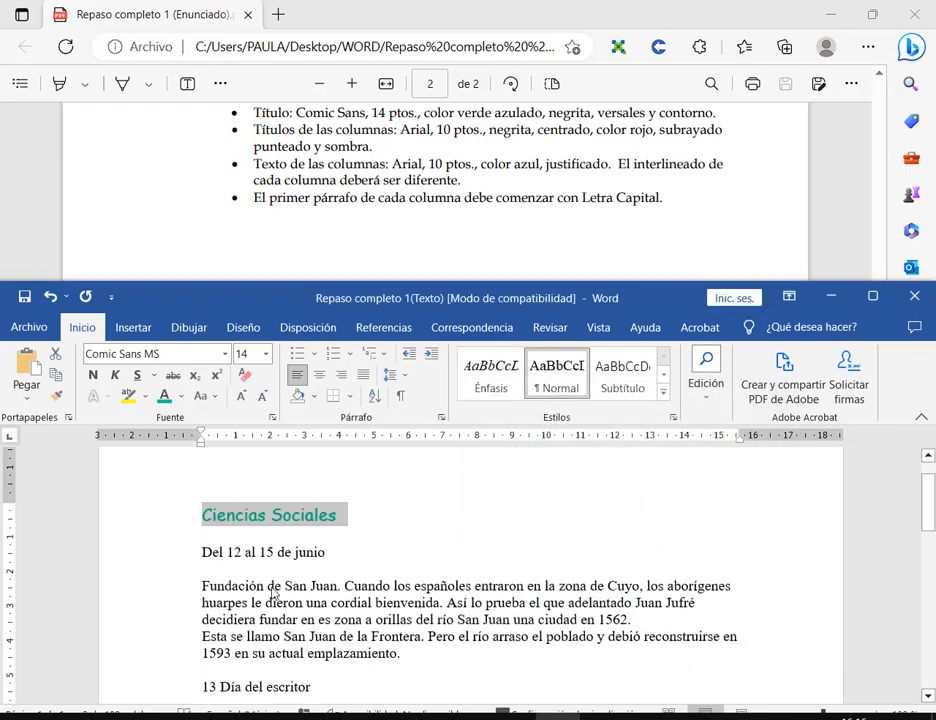
pyautogui.click(93, 375)
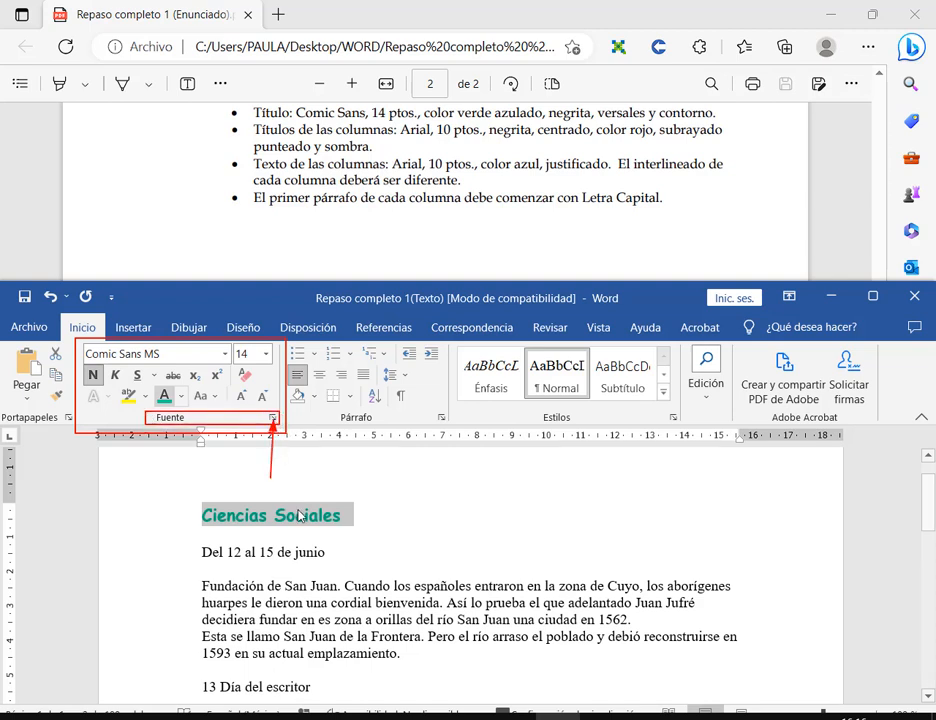
# - In the Fuente dialog, annotate the effects and tick Versalitas (small caps) for the title
pyautogui.click(273, 418)
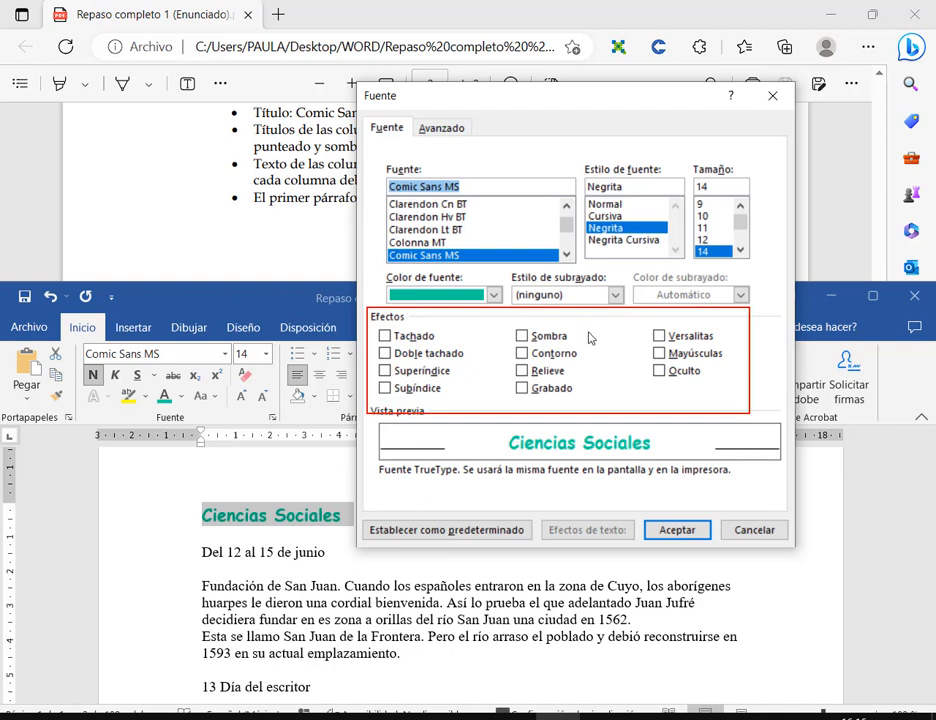
pyautogui.moveTo(518, 322); pyautogui.dragTo(553, 389)
pyautogui.moveTo(566, 325); pyautogui.dragTo(527, 393)
pyautogui.moveTo(522, 332); pyautogui.dragTo(531, 354)
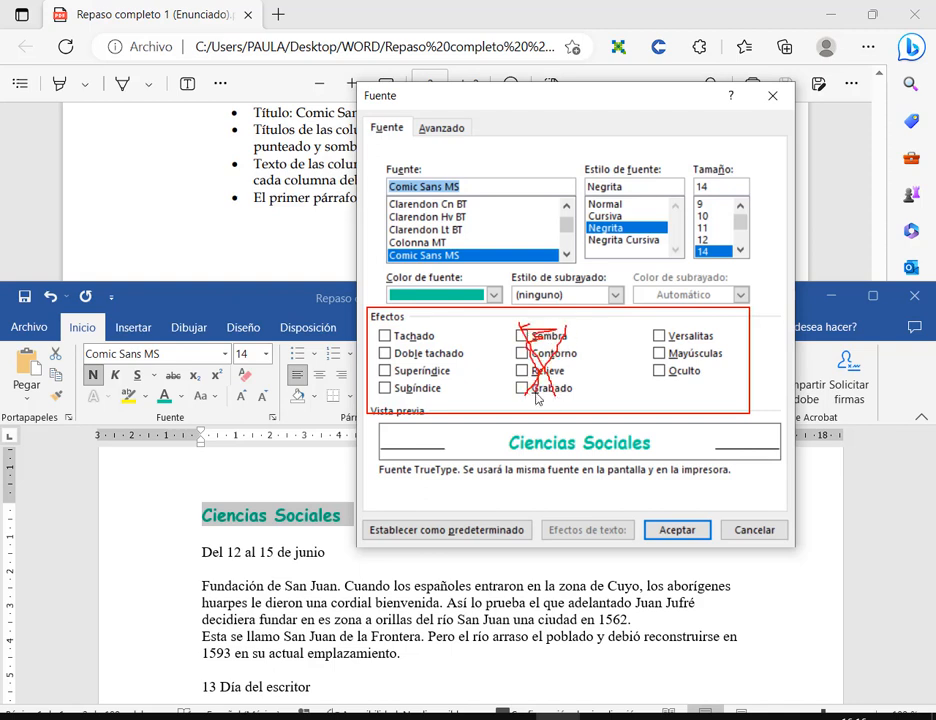
pyautogui.moveTo(649, 326); pyautogui.dragTo(722, 351)
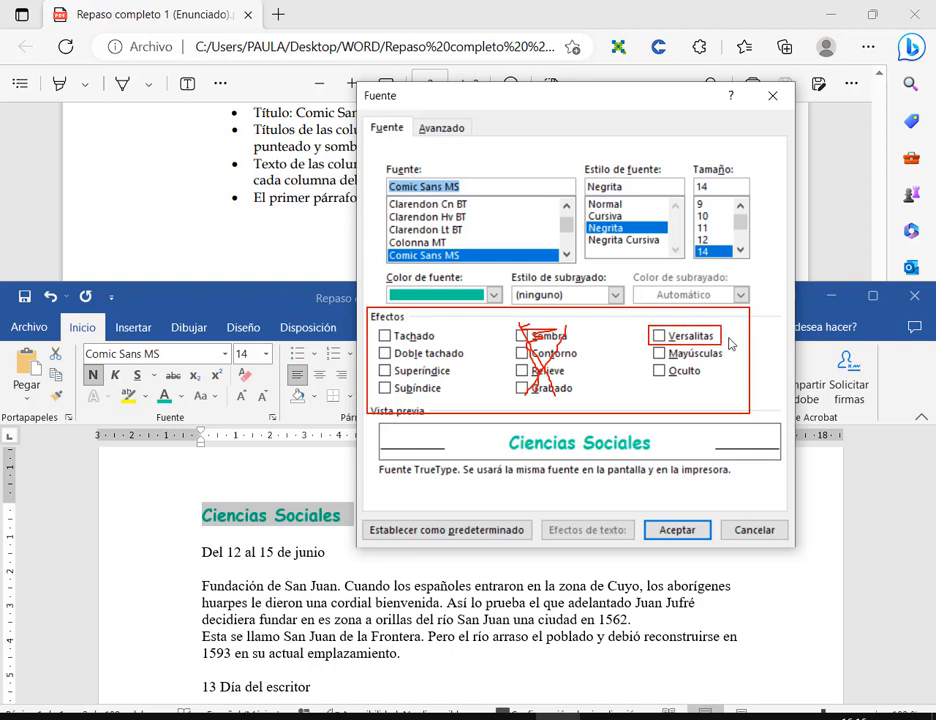
pyautogui.moveTo(729, 276); pyautogui.dragTo(704, 324)
pyautogui.click(658, 337)
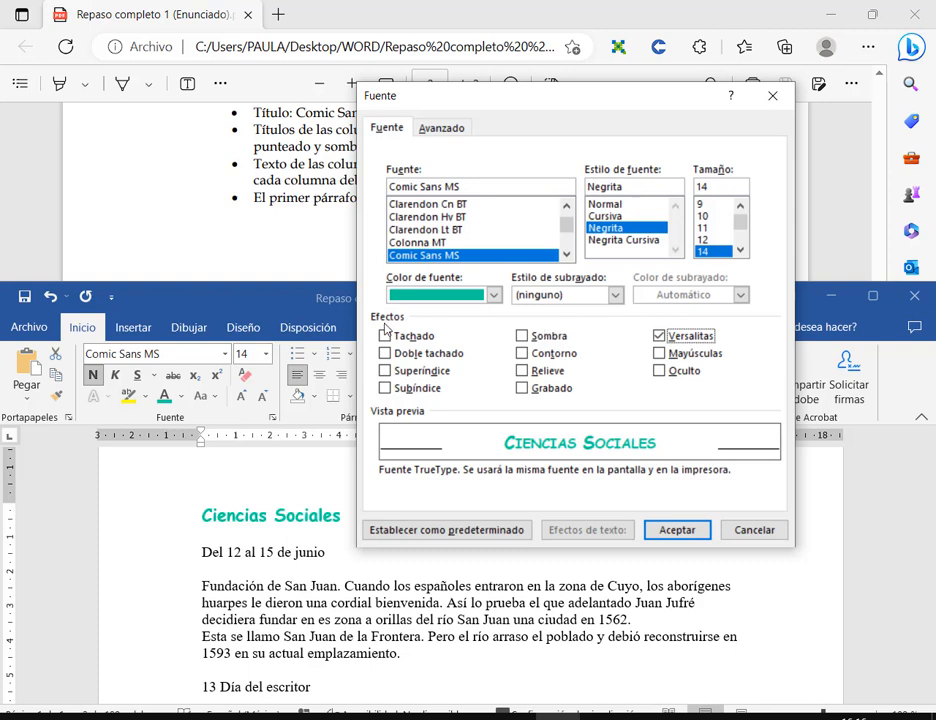
# - Add the Contorno outline effect and apply the font changes to the heading
pyautogui.moveTo(367, 305); pyautogui.dragTo(760, 410)
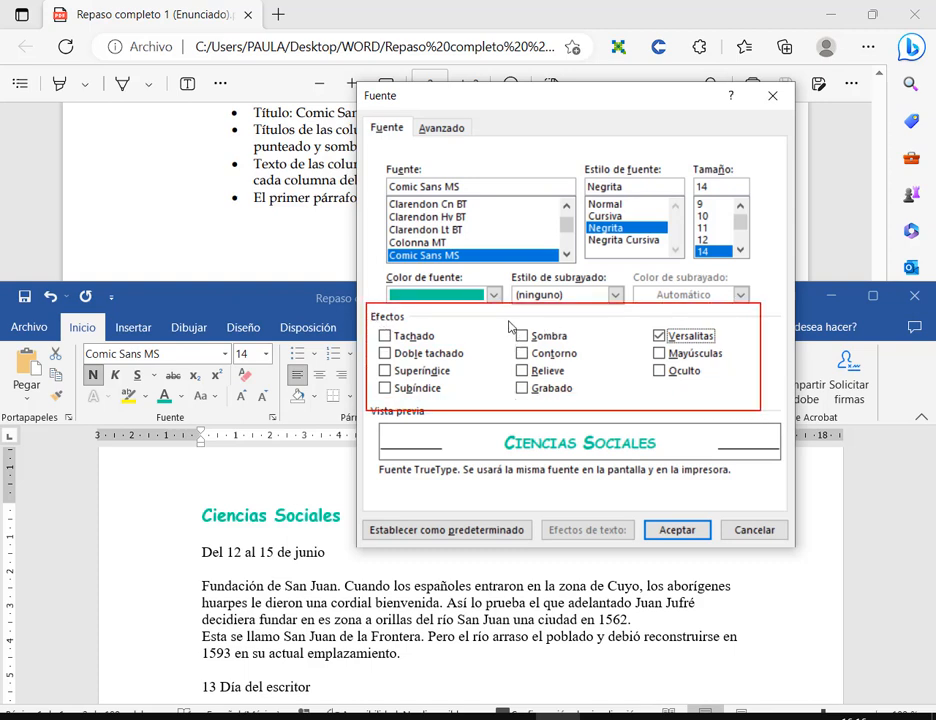
pyautogui.moveTo(510, 321); pyautogui.dragTo(608, 407)
pyautogui.moveTo(481, 343); pyautogui.dragTo(513, 353)
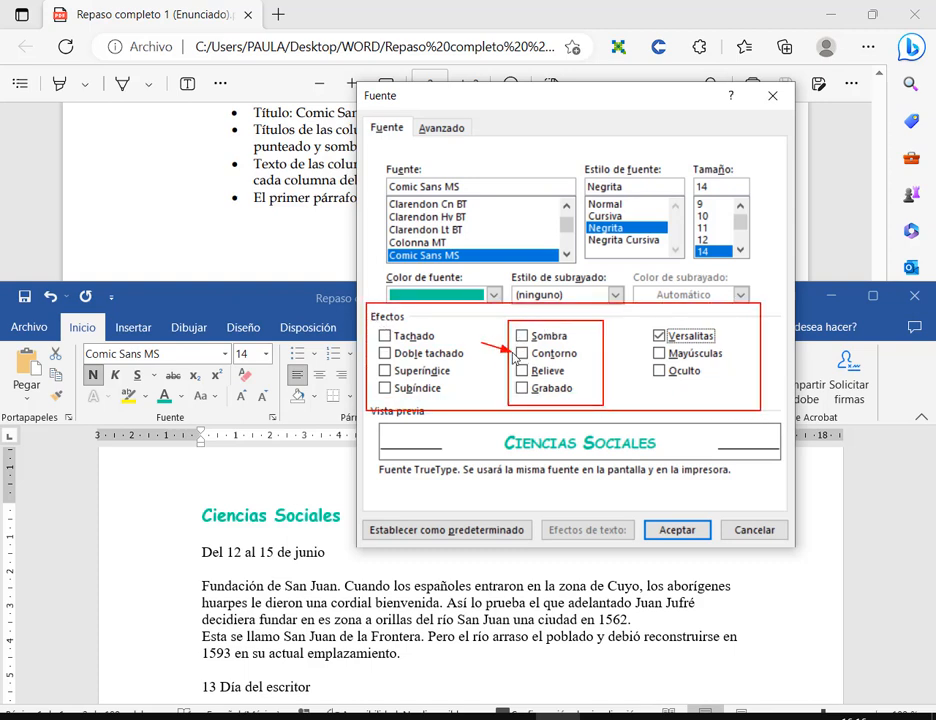
pyautogui.click(522, 353)
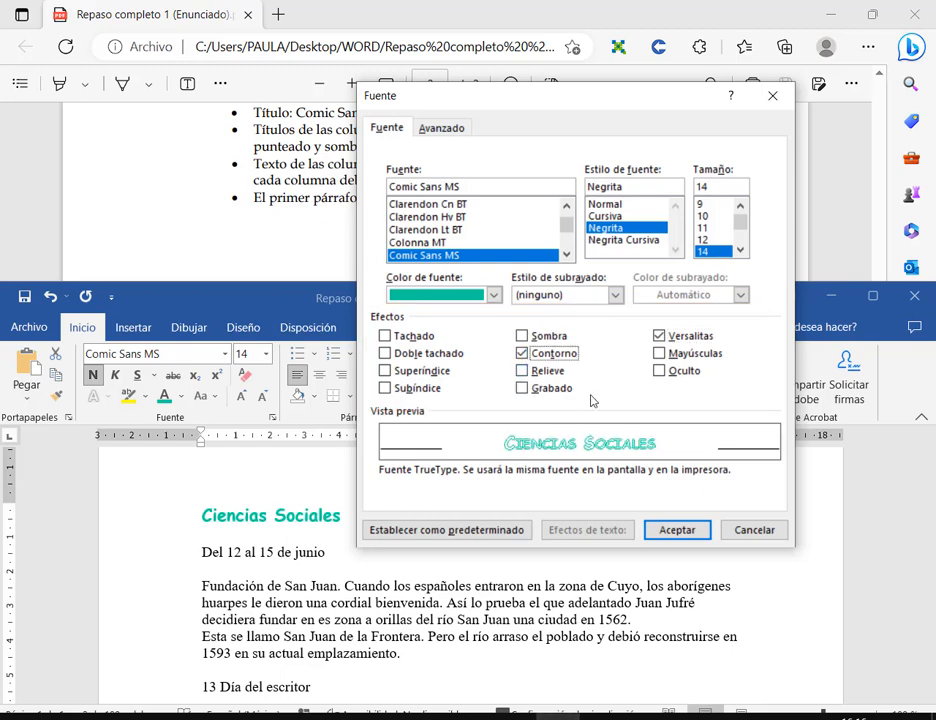
pyautogui.click(676, 530)
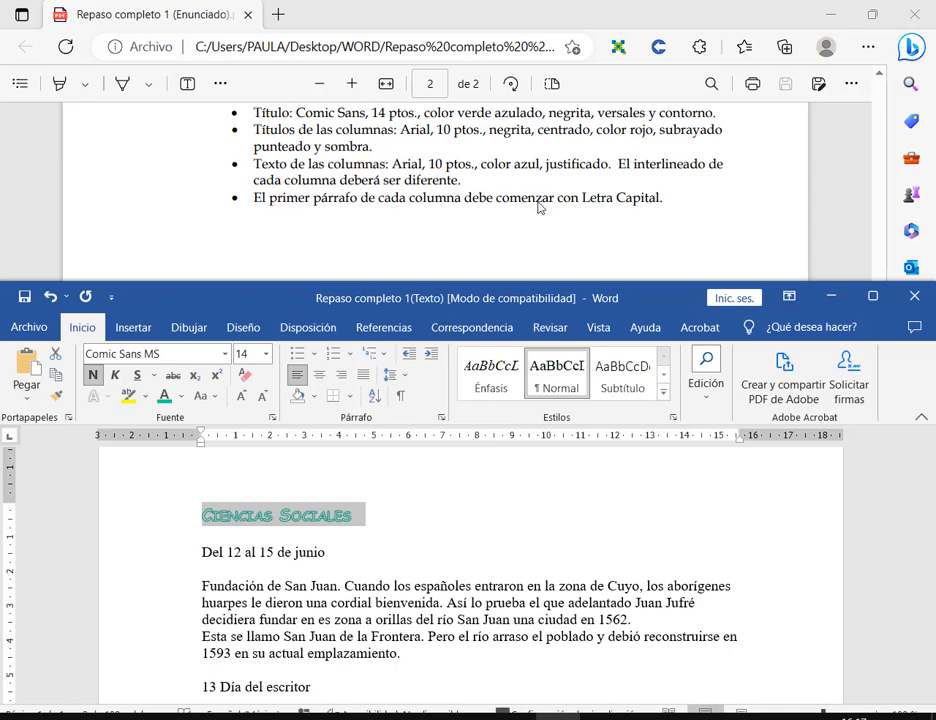
# - Center the Ciencias Sociales heading and give it a single underline
pyautogui.scroll(15, 540, 207)
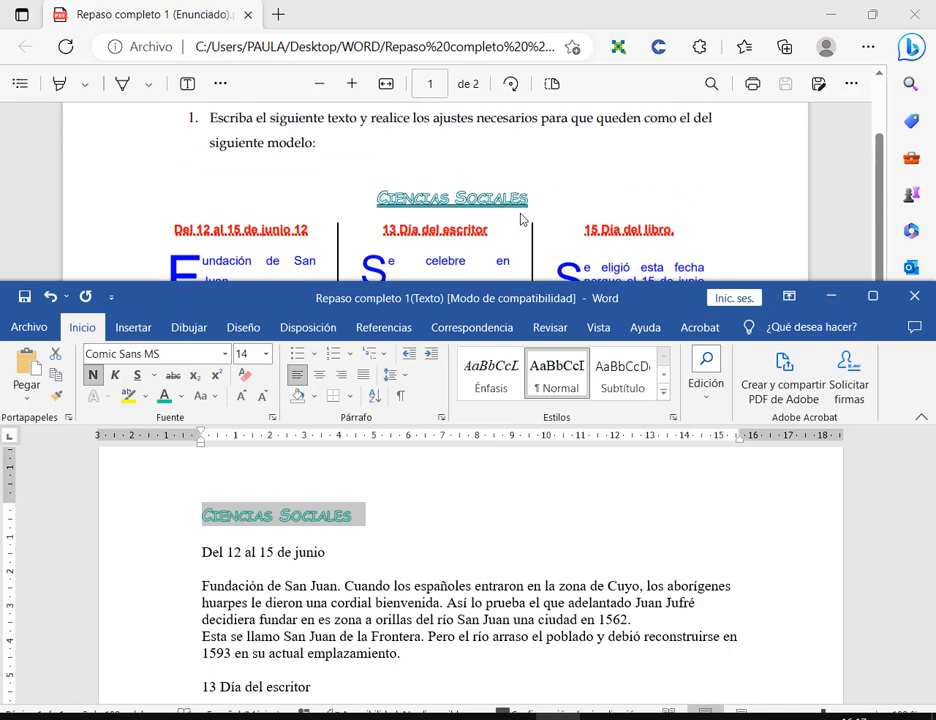
pyautogui.scroll(-15, 520, 219)
pyautogui.scroll(3, 520, 219)
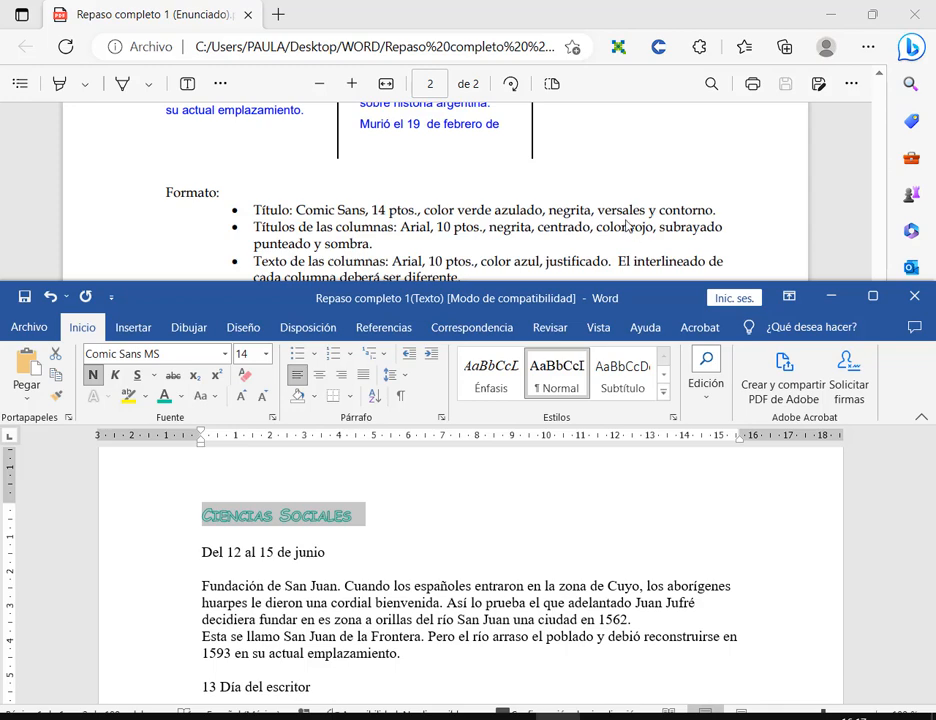
pyautogui.scroll(10, 580, 222)
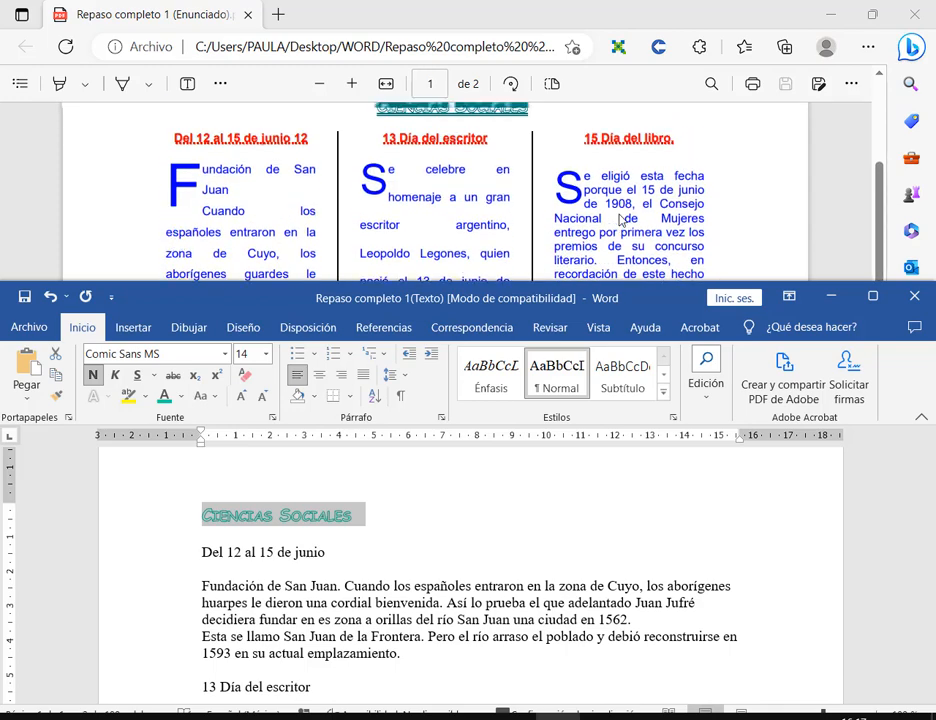
pyautogui.scroll(-12, 535, 222)
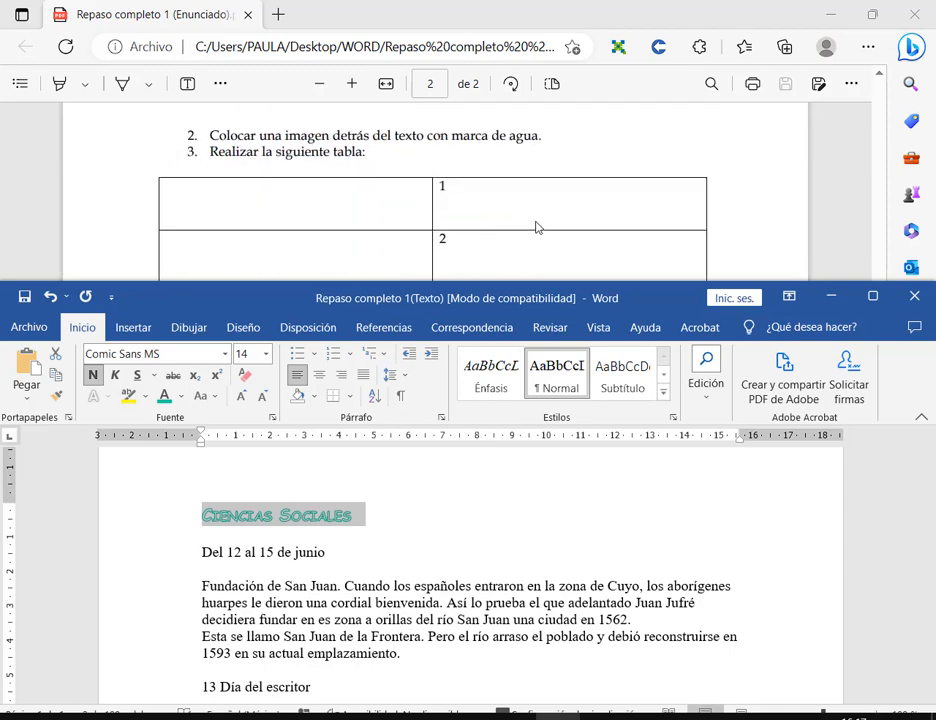
pyautogui.scroll(3, 538, 228)
pyautogui.scroll(2, 535, 228)
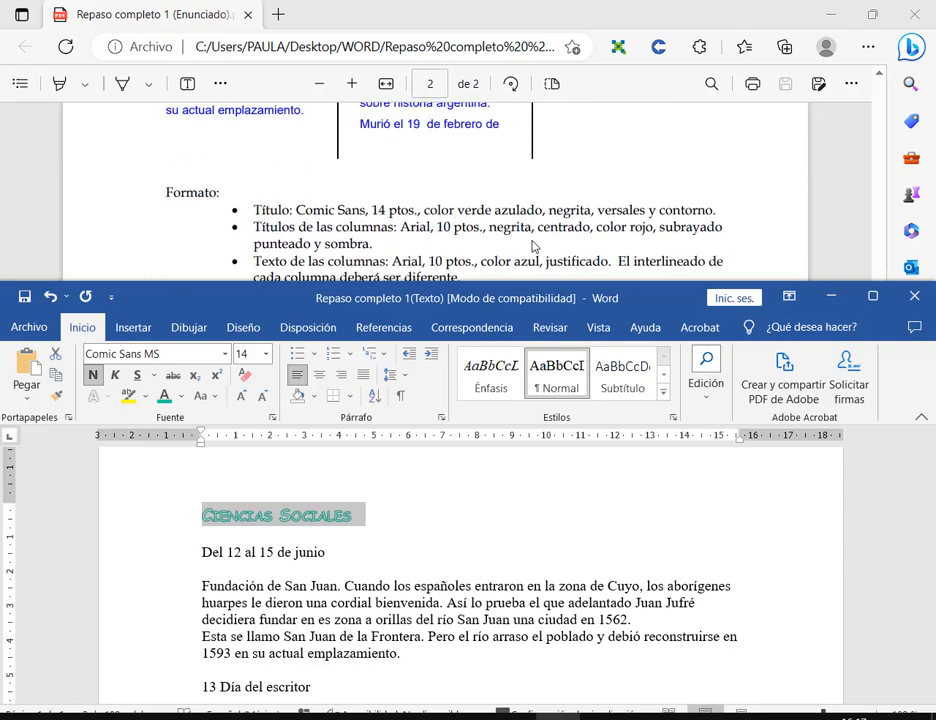
pyautogui.click(319, 374)
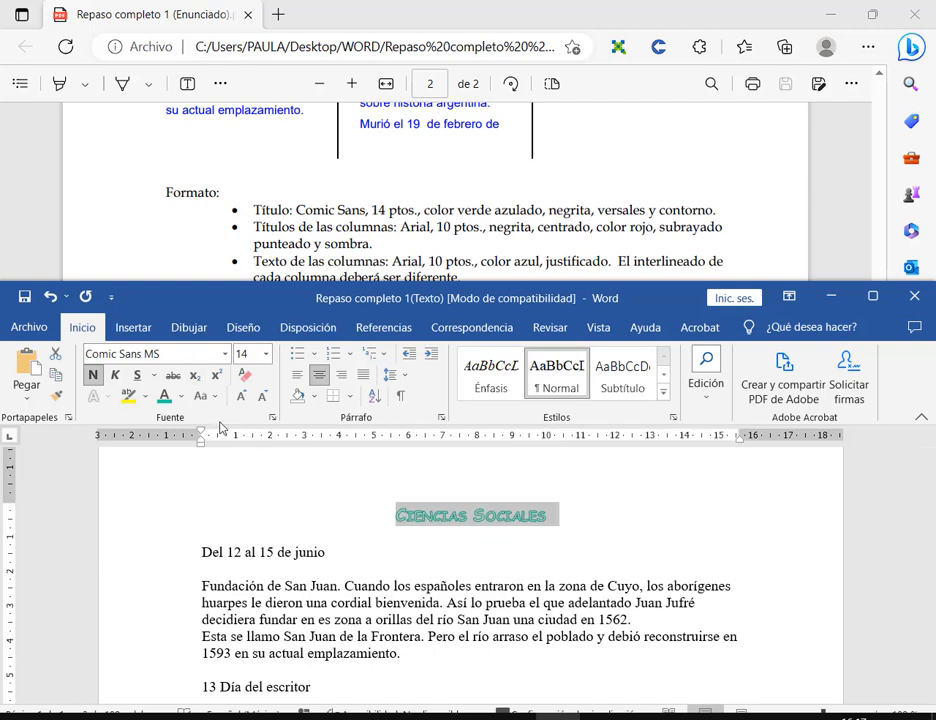
pyautogui.click(154, 376)
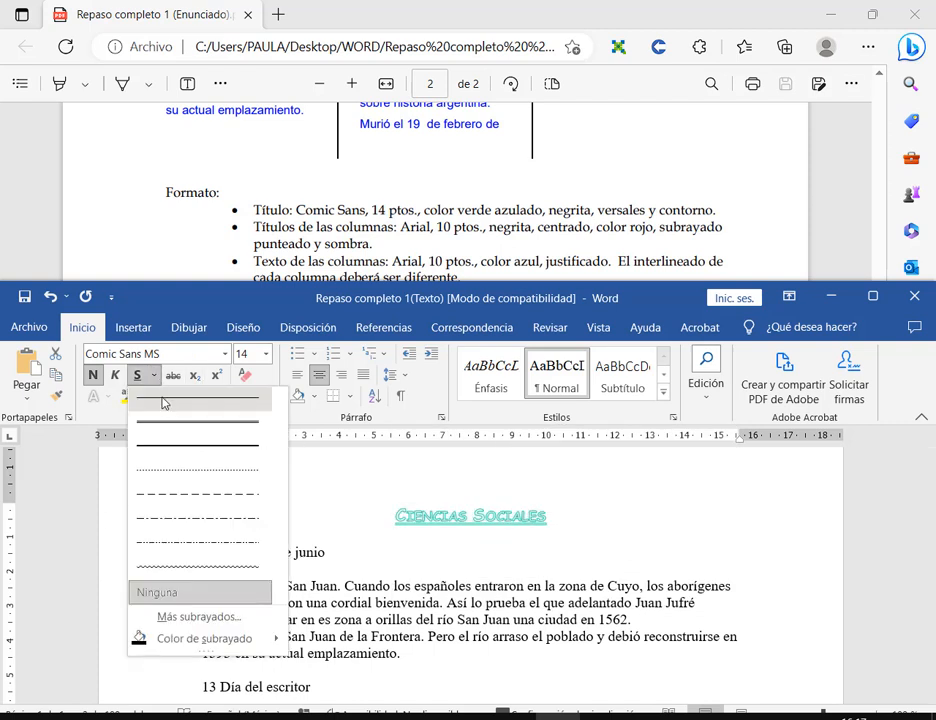
pyautogui.click(163, 397)
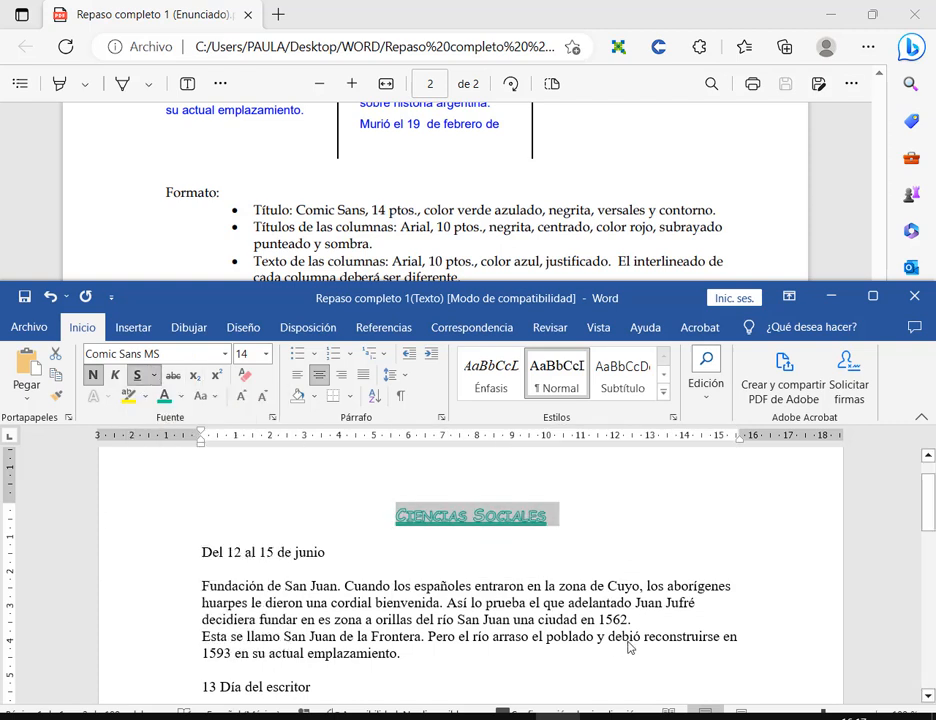
pyautogui.click(607, 530)
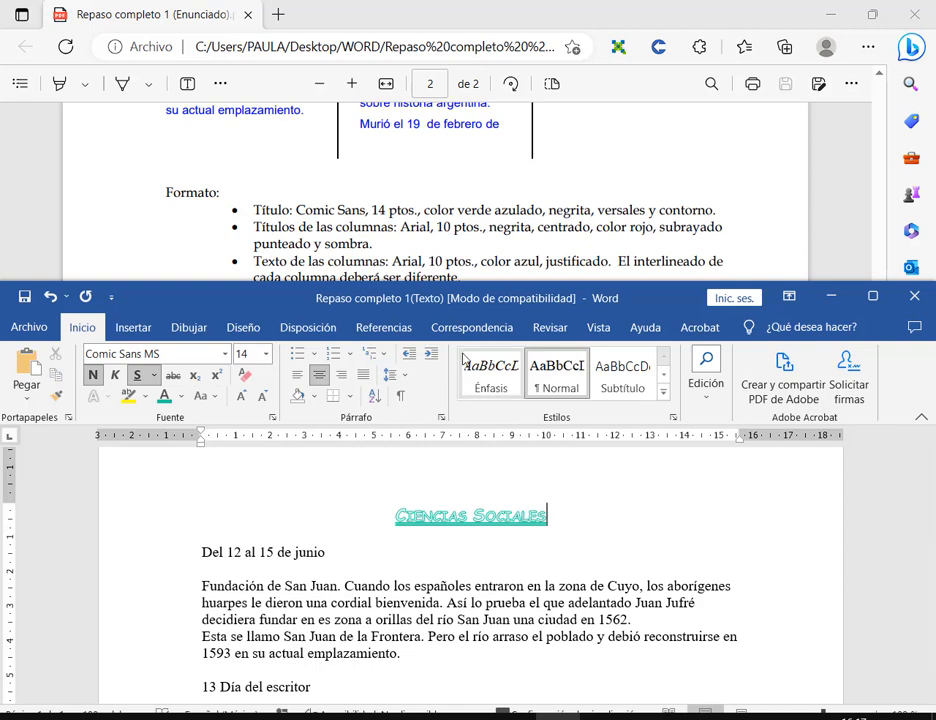
# - Maximize the Word window to show the whole document
pyautogui.scroll(-2, 449, 207)
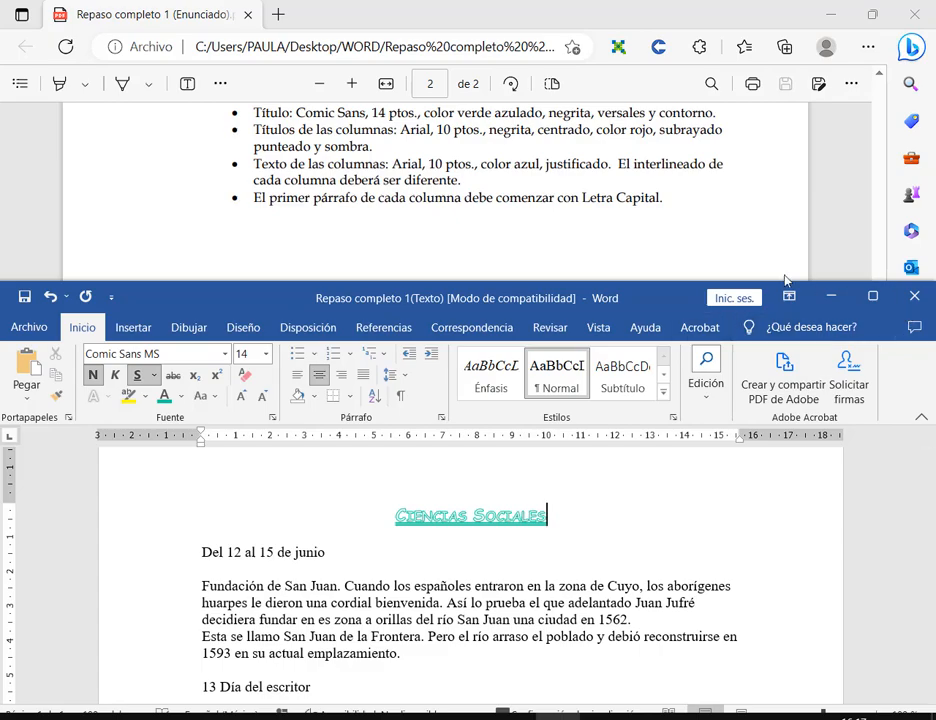
pyautogui.scroll(5, 772, 240)
pyautogui.click(873, 296)
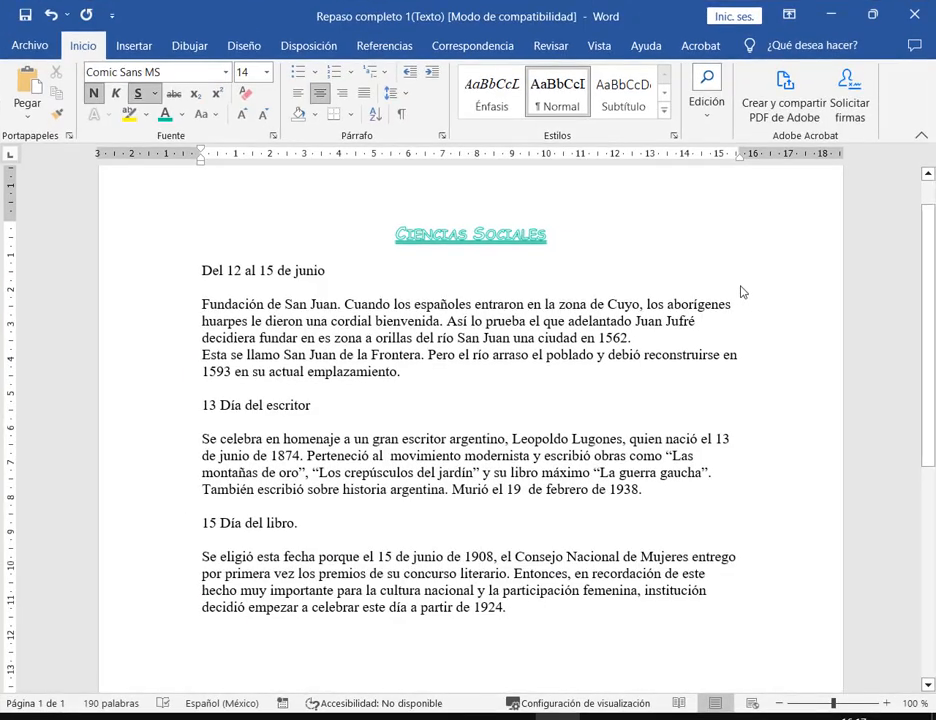
pyautogui.click(199, 273)
pyautogui.moveTo(200, 273); pyautogui.dragTo(520, 634)
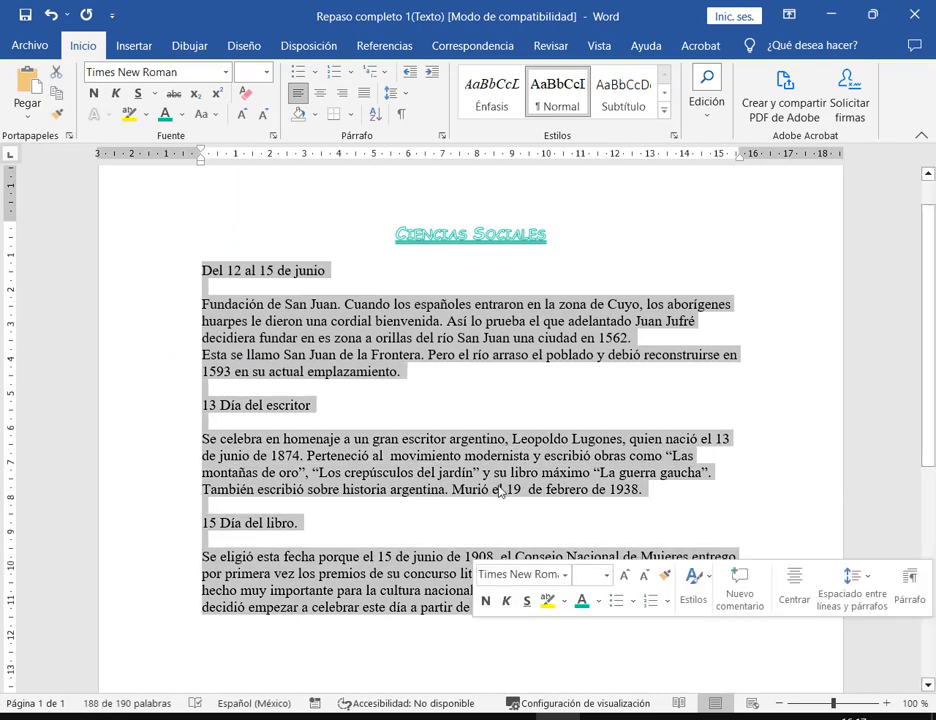
pyautogui.click(309, 50)
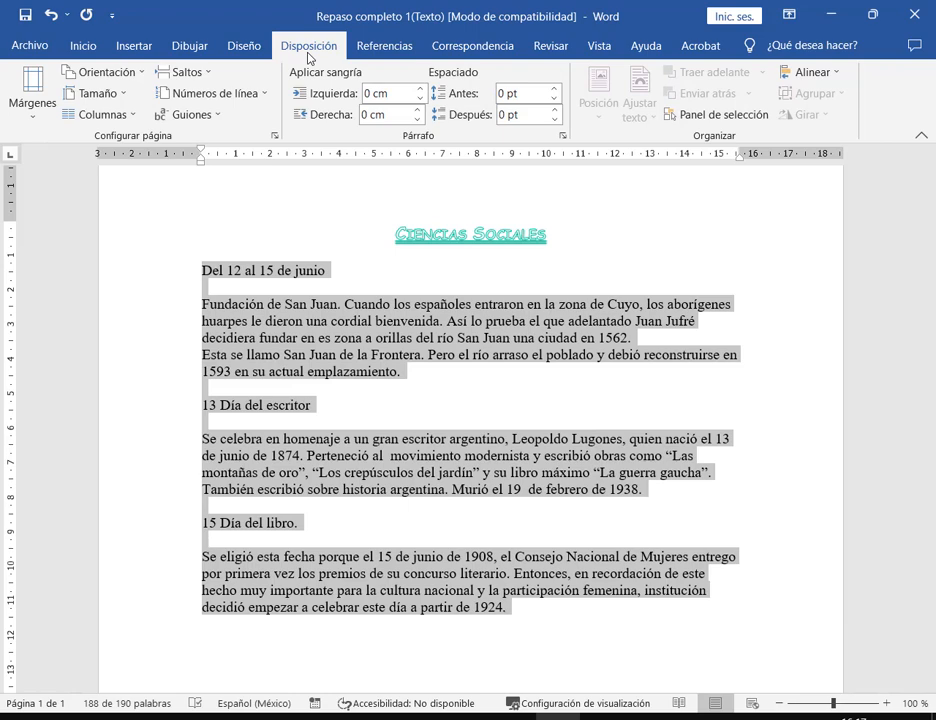
pyautogui.click(130, 116)
pyautogui.click(135, 226)
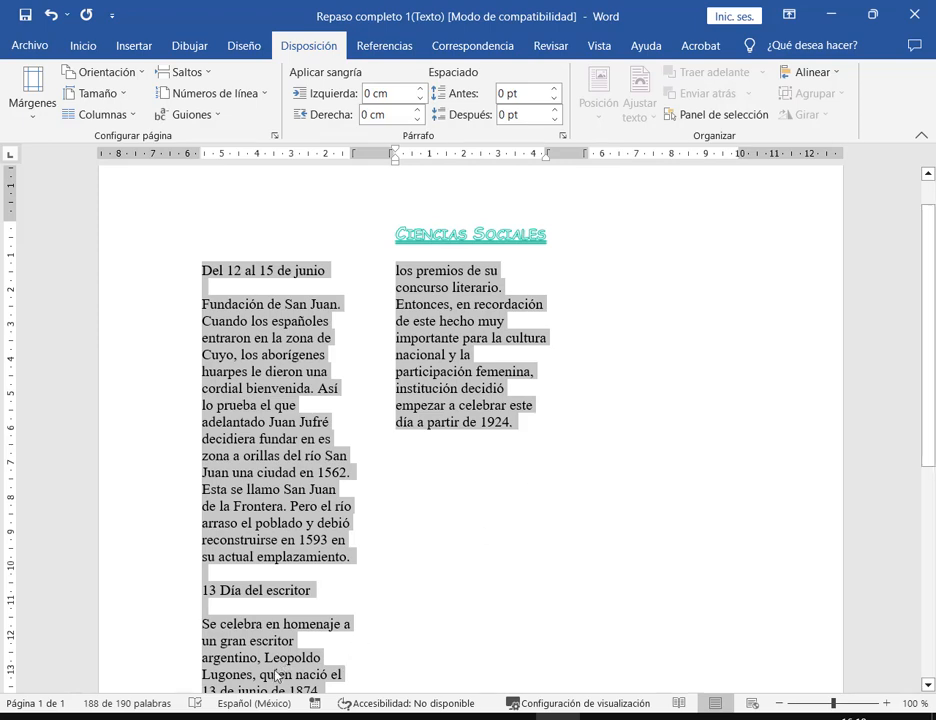
pyautogui.click(163, 660)
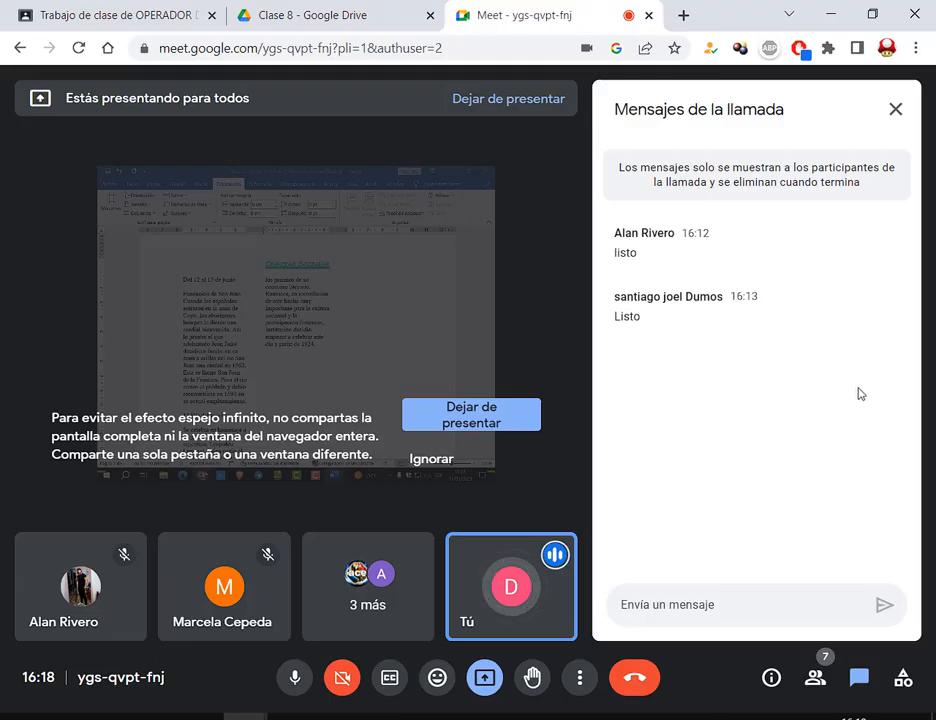
pyautogui.hotkey('alt', 'Tab')
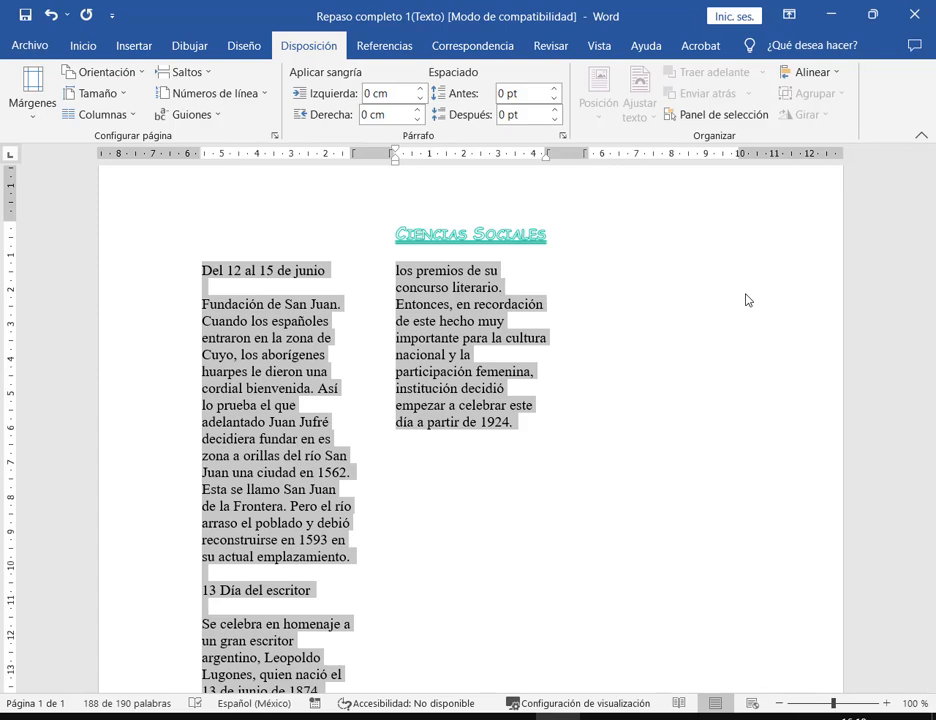
pyautogui.click(643, 343)
pyautogui.scroll(-3, 175, 418)
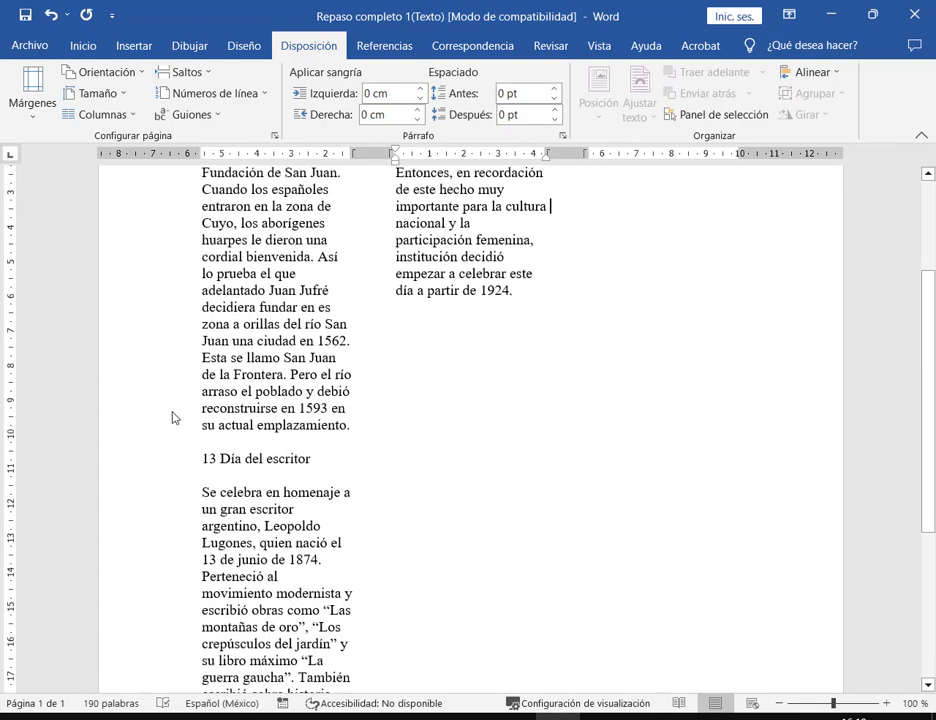
pyautogui.scroll(3, 175, 420)
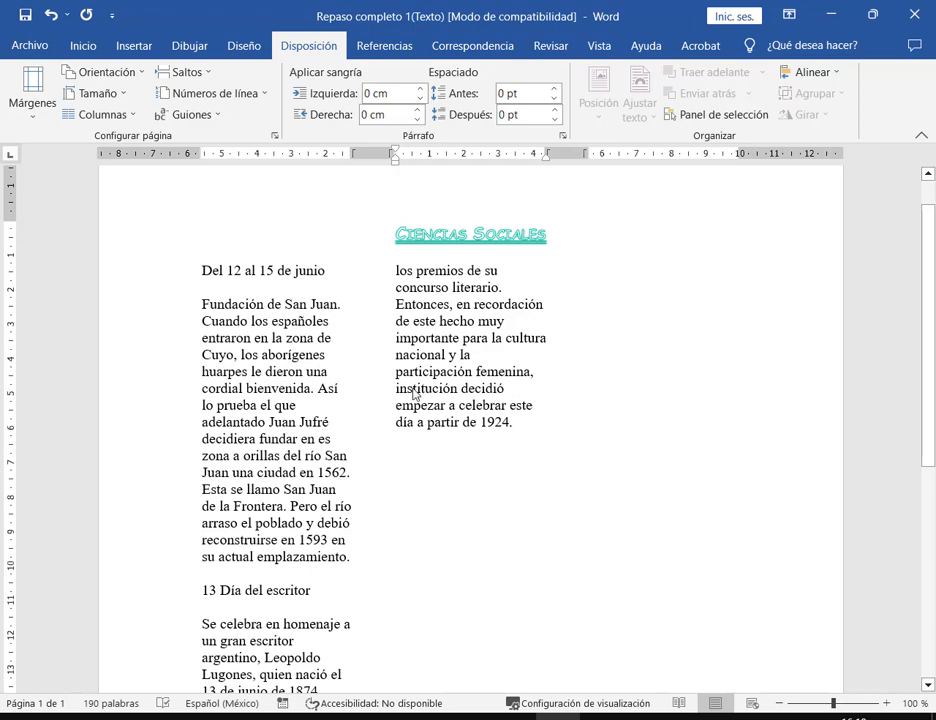
pyautogui.click(50, 14)
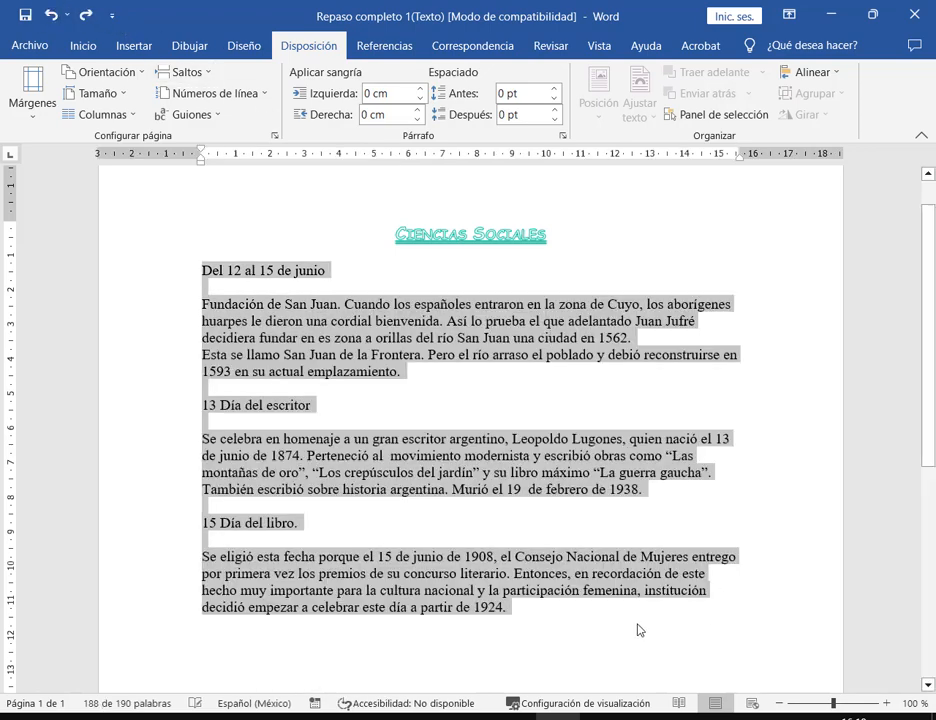
# - Add an empty paragraph after the text and split the selected body text into three columns
pyautogui.click(528, 619)
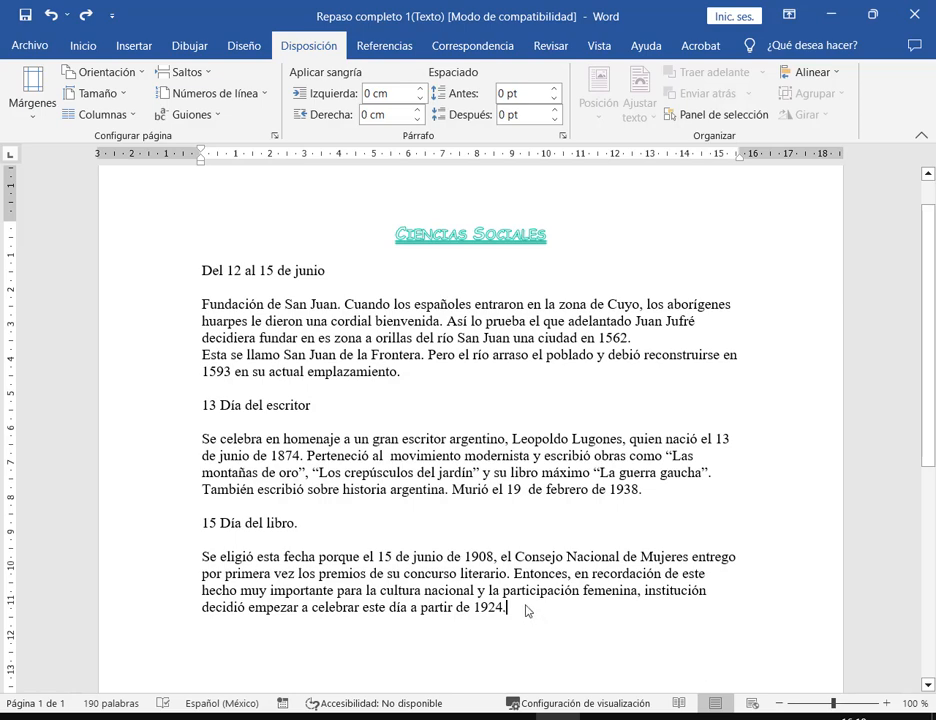
pyautogui.press('Return')
pyautogui.press('Return')
pyautogui.scroll(-1, 520, 575)
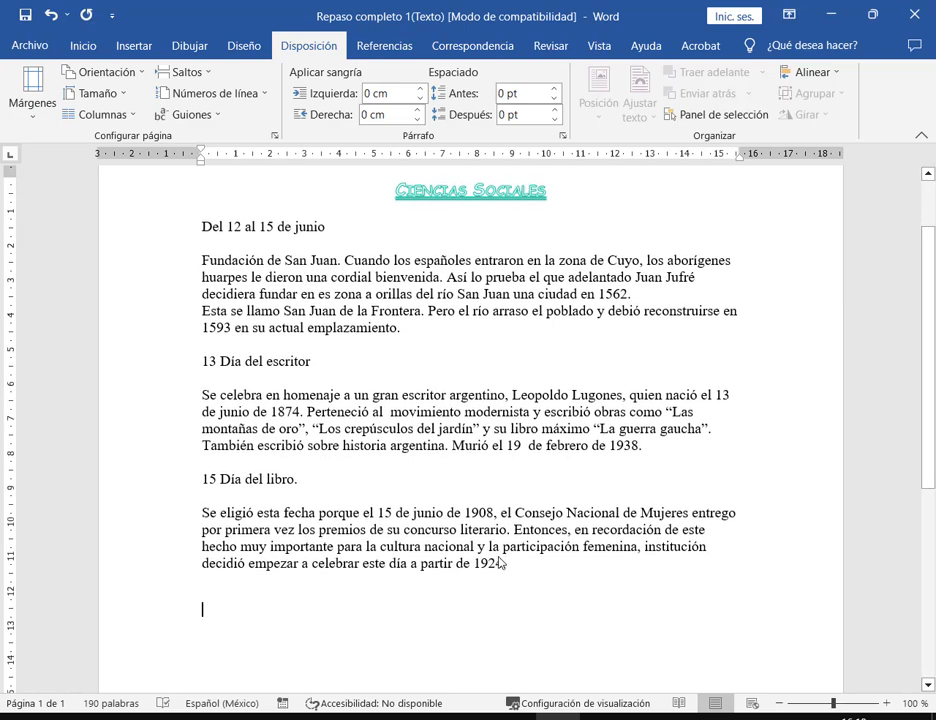
pyautogui.moveTo(512, 563); pyautogui.dragTo(203, 212)
pyautogui.click(100, 114)
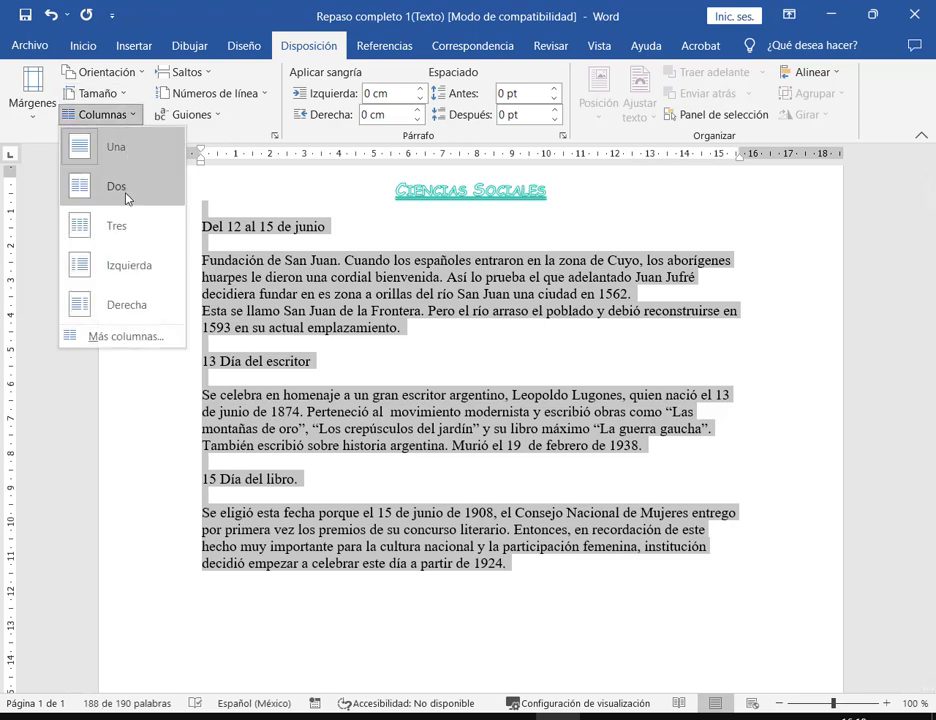
pyautogui.click(132, 229)
pyautogui.click(654, 209)
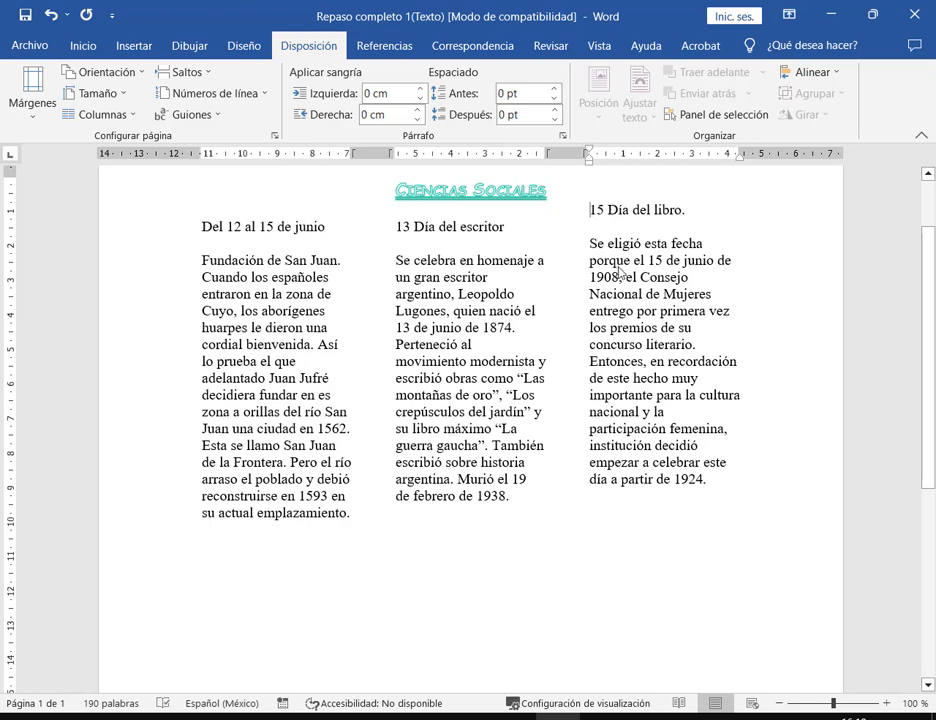
# - Outline the three columns' headings and text with on-screen annotations, then clear them
pyautogui.moveTo(197, 220); pyautogui.dragTo(335, 242)
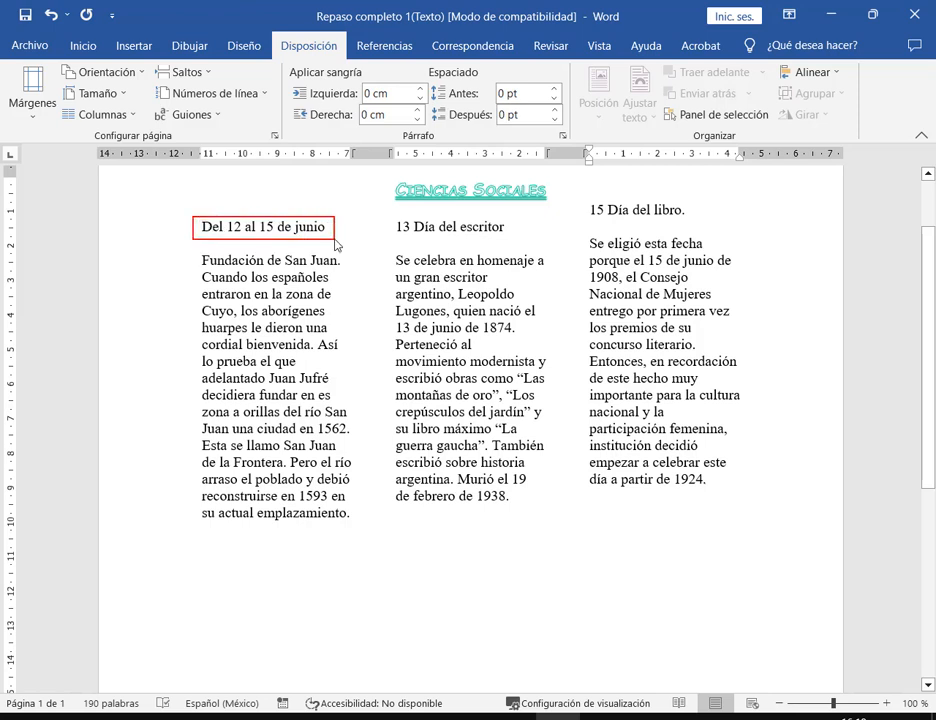
pyautogui.moveTo(189, 252)
pyautogui.mouseDown()
pyautogui.moveTo(262, 440)
pyautogui.moveTo(371, 528)
pyautogui.mouseUp()
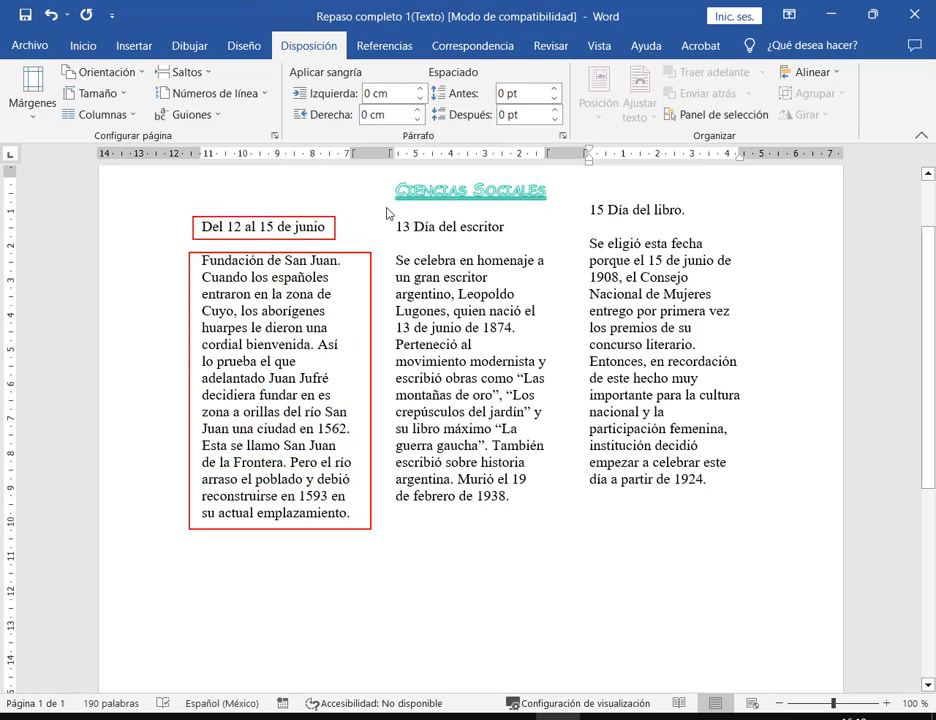
pyautogui.moveTo(392, 214); pyautogui.dragTo(509, 243)
pyautogui.moveTo(406, 261); pyautogui.dragTo(475, 390)
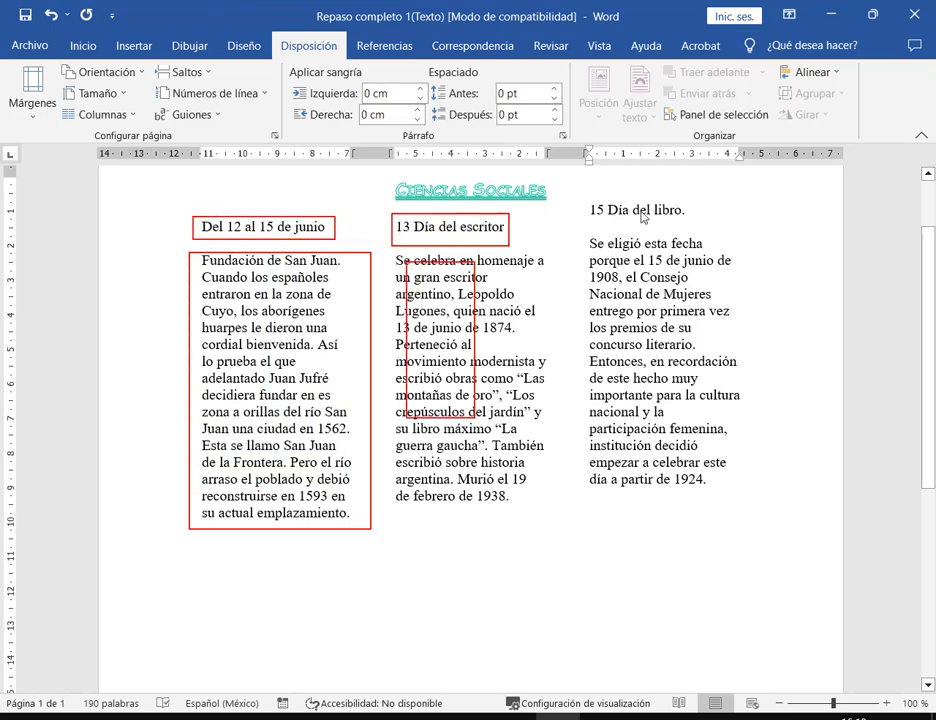
pyautogui.moveTo(586, 198); pyautogui.dragTo(682, 225)
pyautogui.moveTo(632, 265); pyautogui.dragTo(702, 520)
pyautogui.press('Escape')
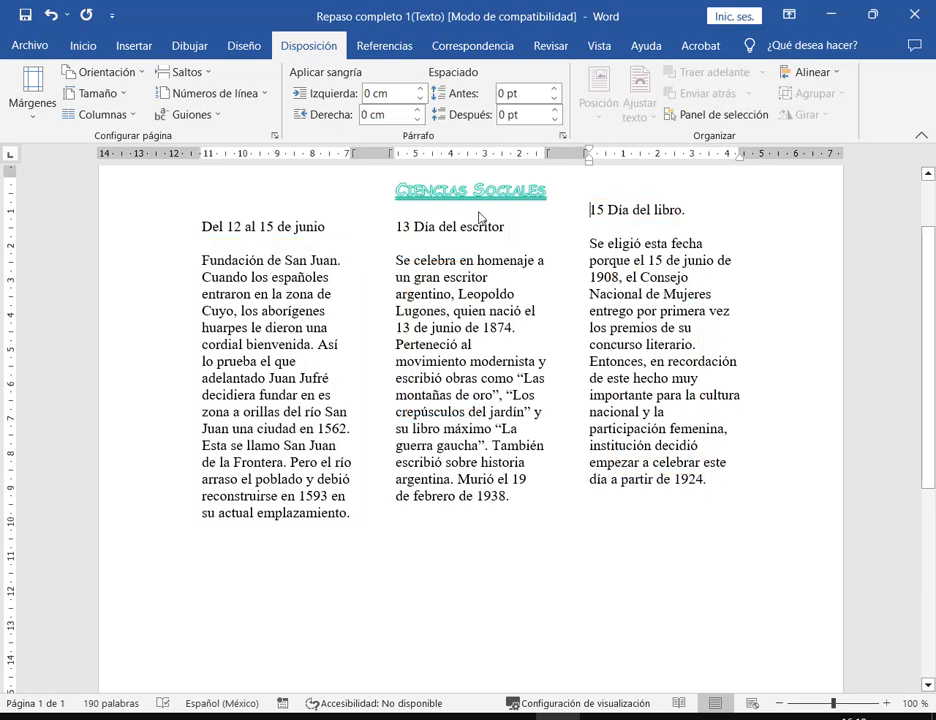
# - Undo the three-column layout, delete the trailing empty paragraph, and switch to the assignment PDF
pyautogui.click(51, 14)
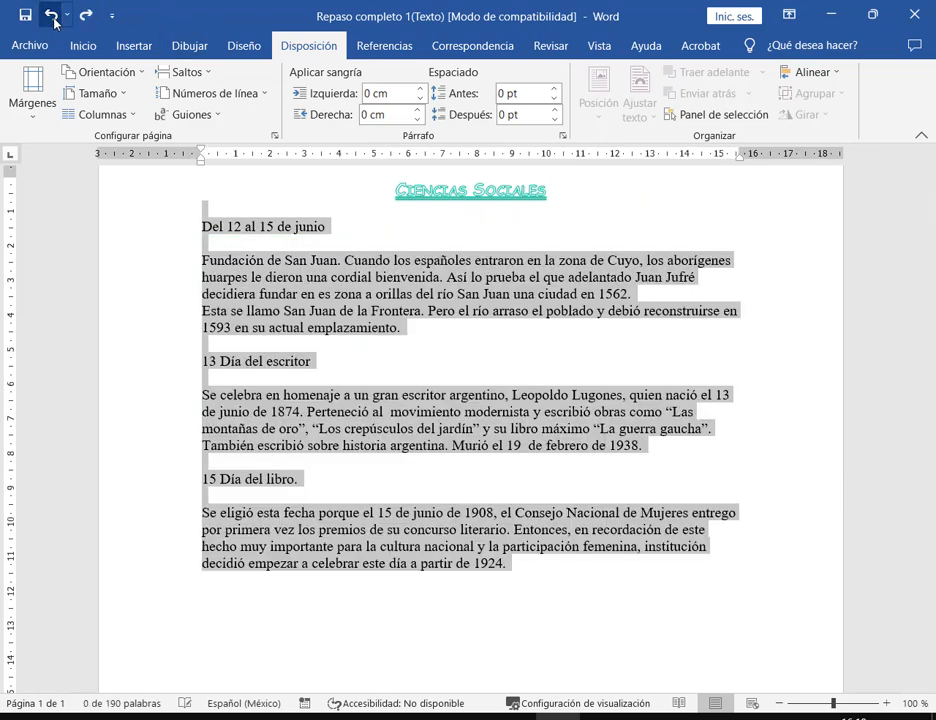
pyautogui.click(358, 427)
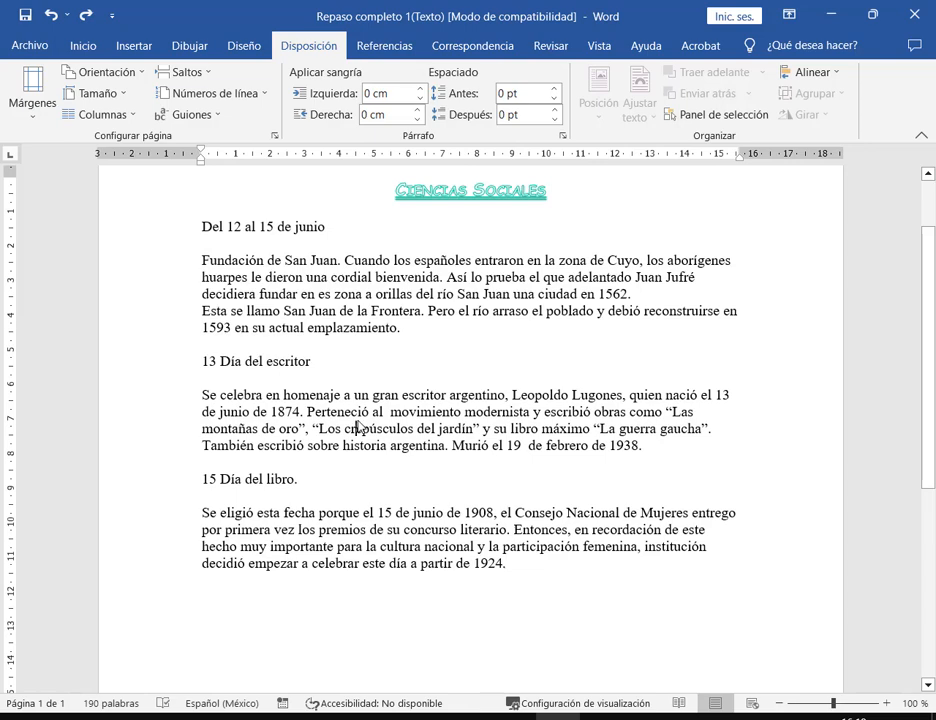
pyautogui.click(387, 624)
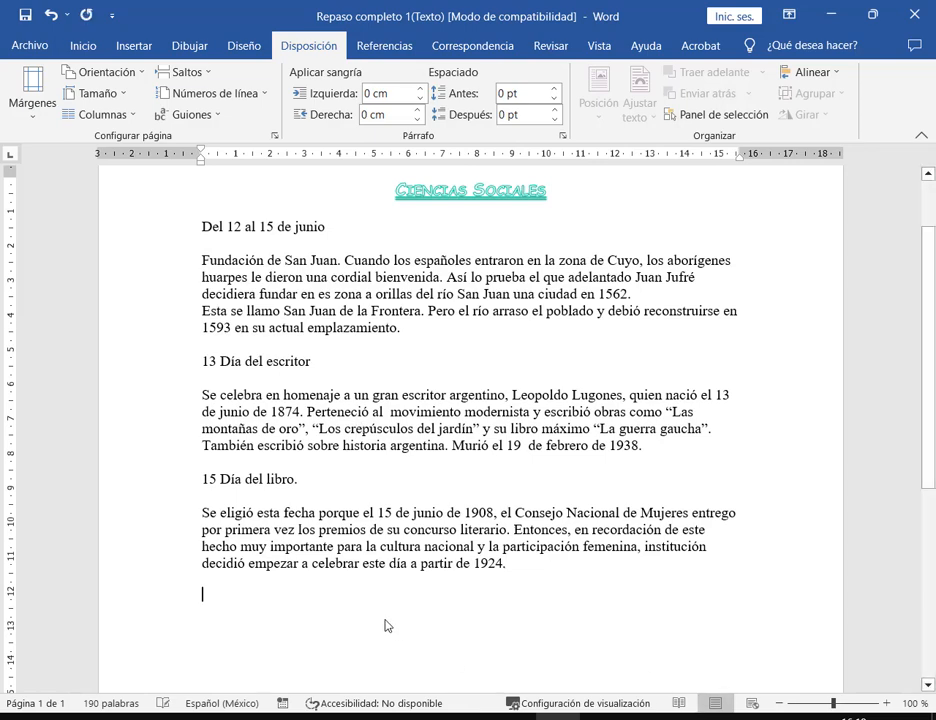
pyautogui.press('BackSpace')
pyautogui.hotkey('alt', 'Tab')
pyautogui.scroll(1, 590, 357)
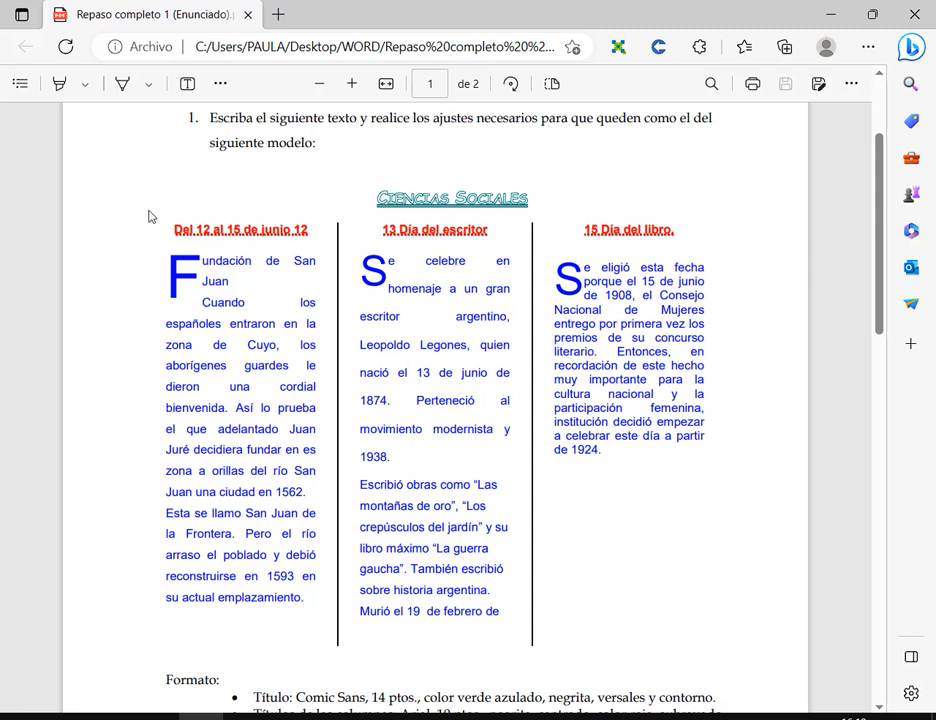
# - Outline each of the model's three columns in the PDF, then return to the Word document
pyautogui.moveTo(146, 209); pyautogui.dragTo(321, 630)
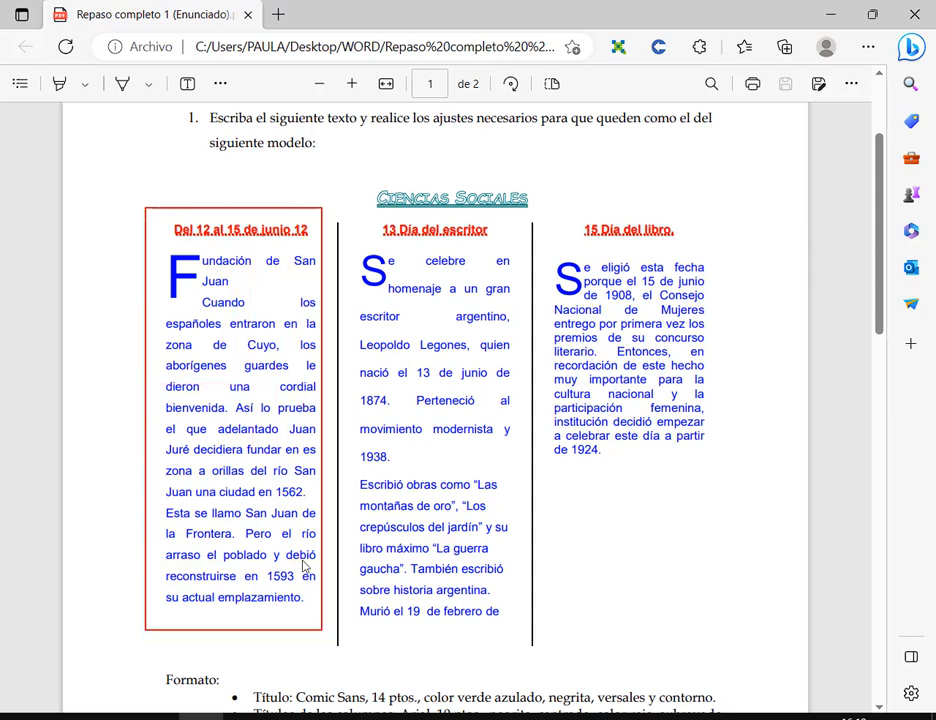
pyautogui.moveTo(356, 212); pyautogui.dragTo(521, 642)
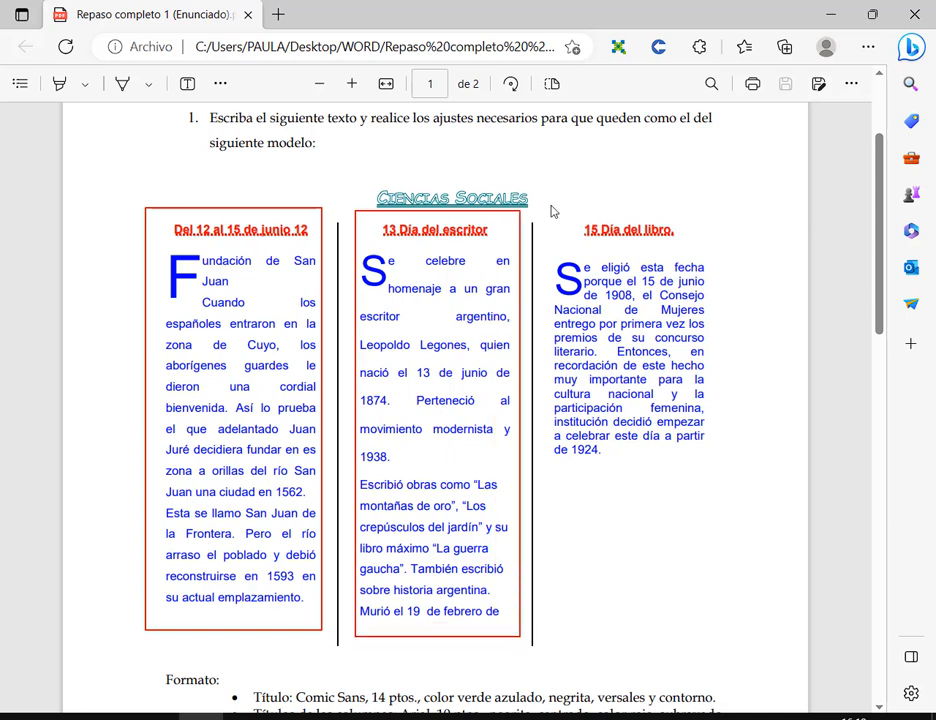
pyautogui.moveTo(550, 208); pyautogui.dragTo(734, 479)
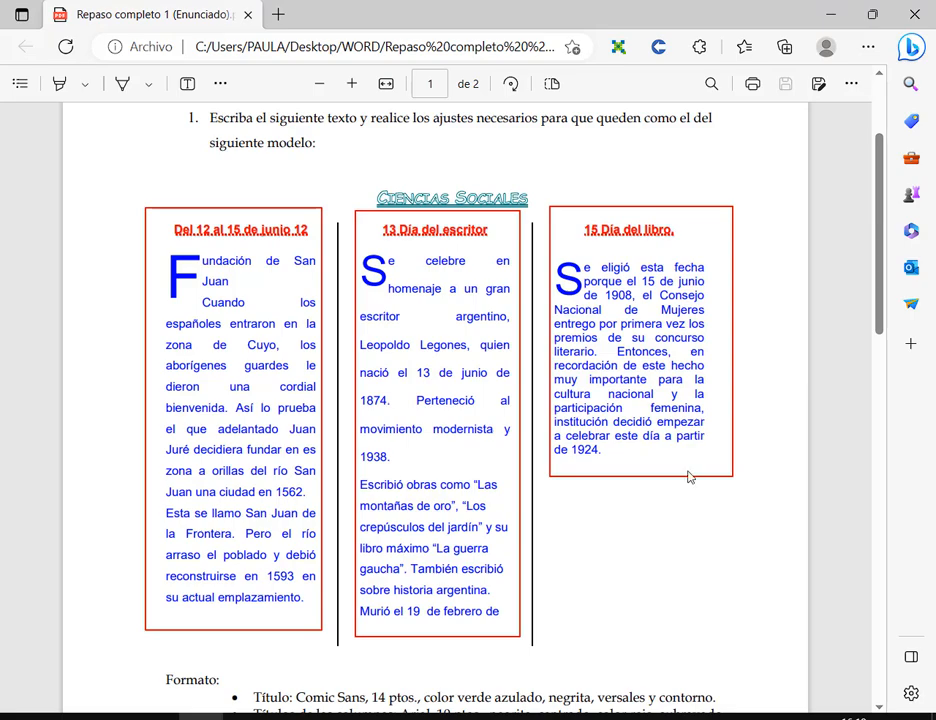
pyautogui.click(566, 714)
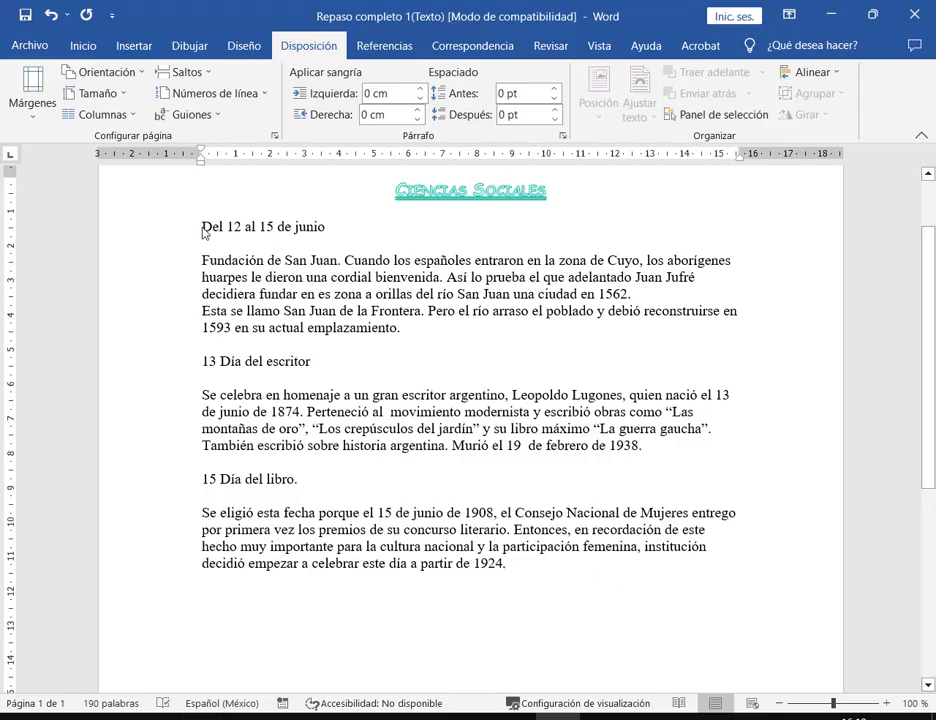
# - Set the body text from 'Del 12 al 15 de junio' to '1924.' in three columns
pyautogui.moveTo(202, 229); pyautogui.dragTo(512, 579)
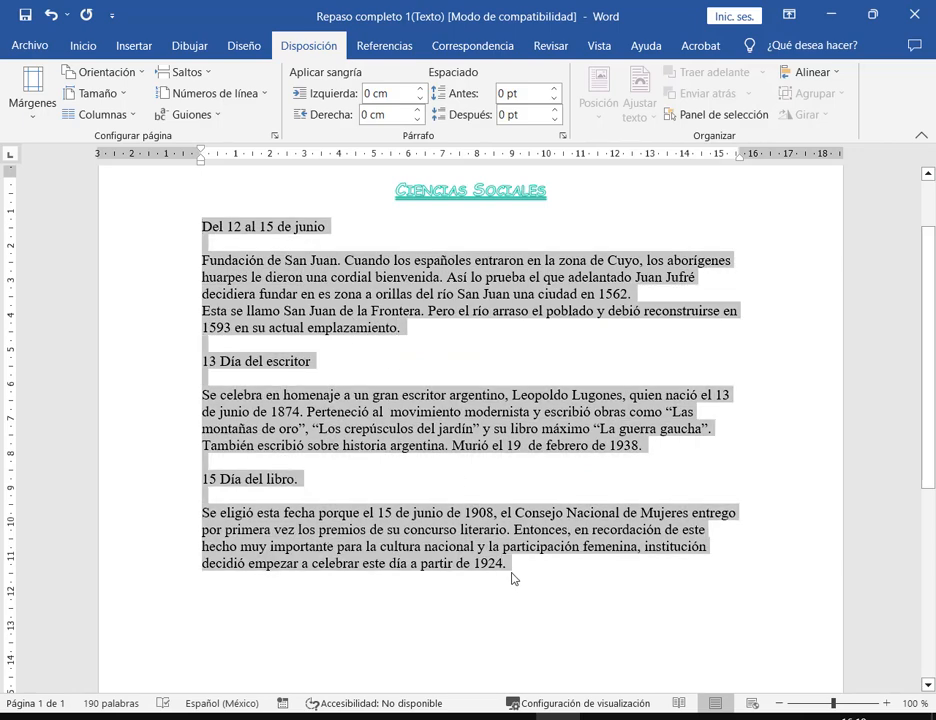
pyautogui.click(130, 115)
pyautogui.click(121, 222)
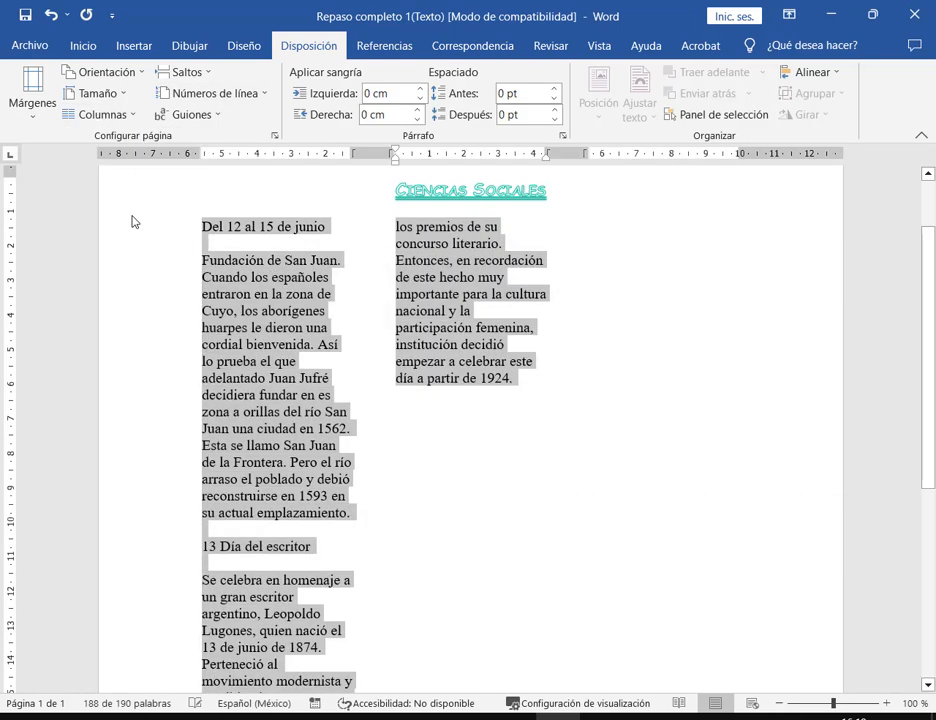
pyautogui.click(293, 279)
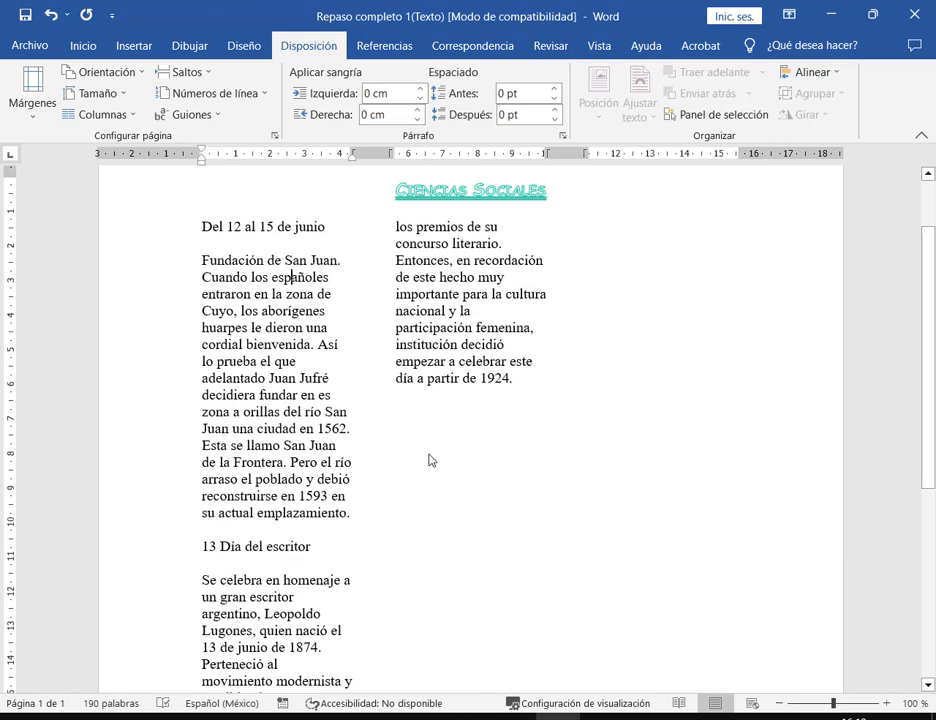
# - Place the caret before '13 Día del escritor' and mark where it should move
pyautogui.click(204, 548)
pyautogui.scroll(-1, 359, 336)
pyautogui.keyDown('ctrl'); pyautogui.scroll(1, 317, 410); pyautogui.keyUp('ctrl')
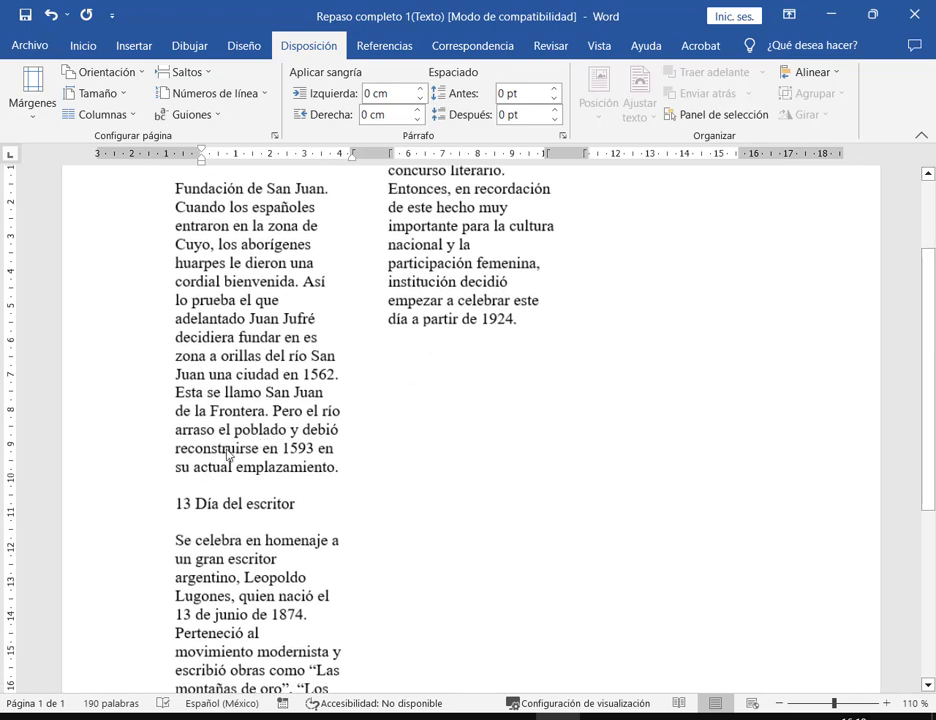
pyautogui.moveTo(166, 491)
pyautogui.mouseDown()
pyautogui.moveTo(315, 524)
pyautogui.moveTo(349, 480)
pyautogui.moveTo(393, 384)
pyautogui.mouseUp()
pyautogui.press('Escape')
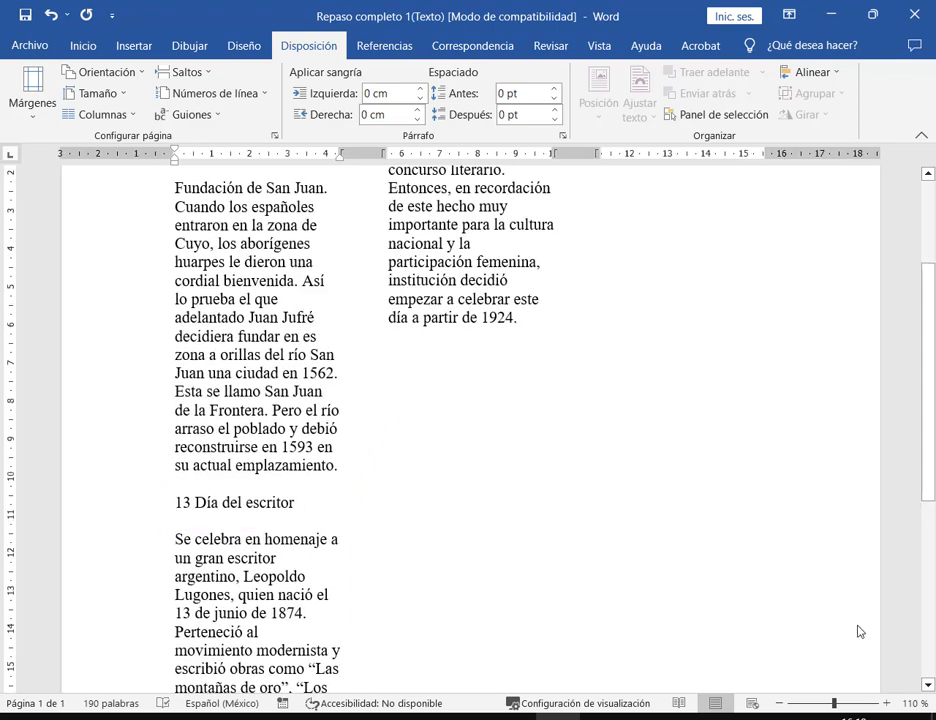
# - Put the caret at the start of '13 Día del escritor' to prepare a column break
pyautogui.keyDown('ctrl'); pyautogui.scroll(-1, 133, 509); pyautogui.keyUp('ctrl')
pyautogui.click(232, 470)
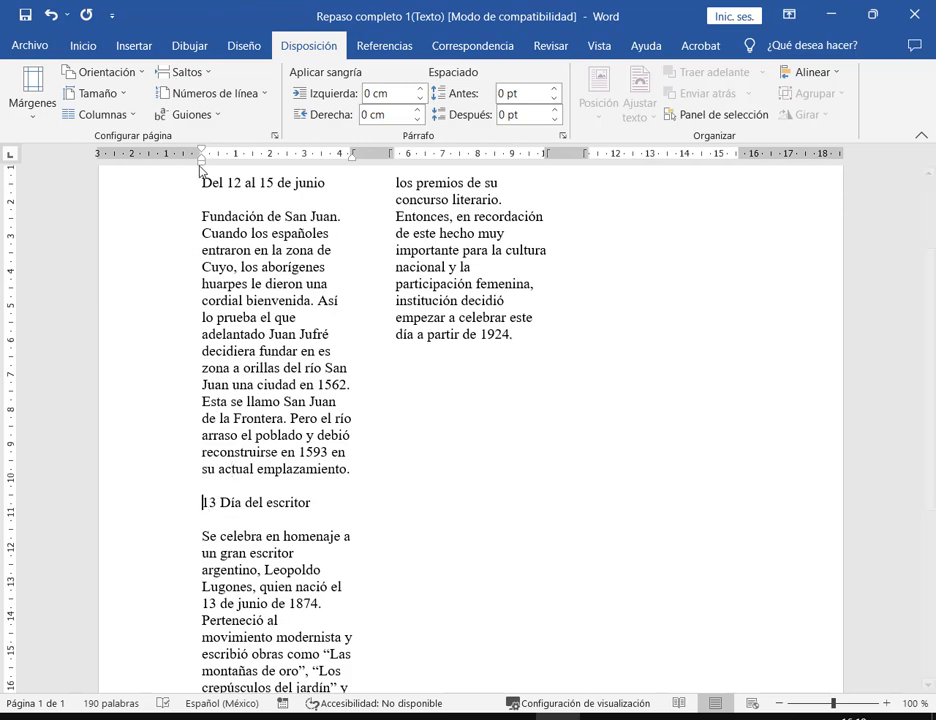
pyautogui.moveTo(200, 182); pyautogui.dragTo(342, 490)
pyautogui.click(280, 537)
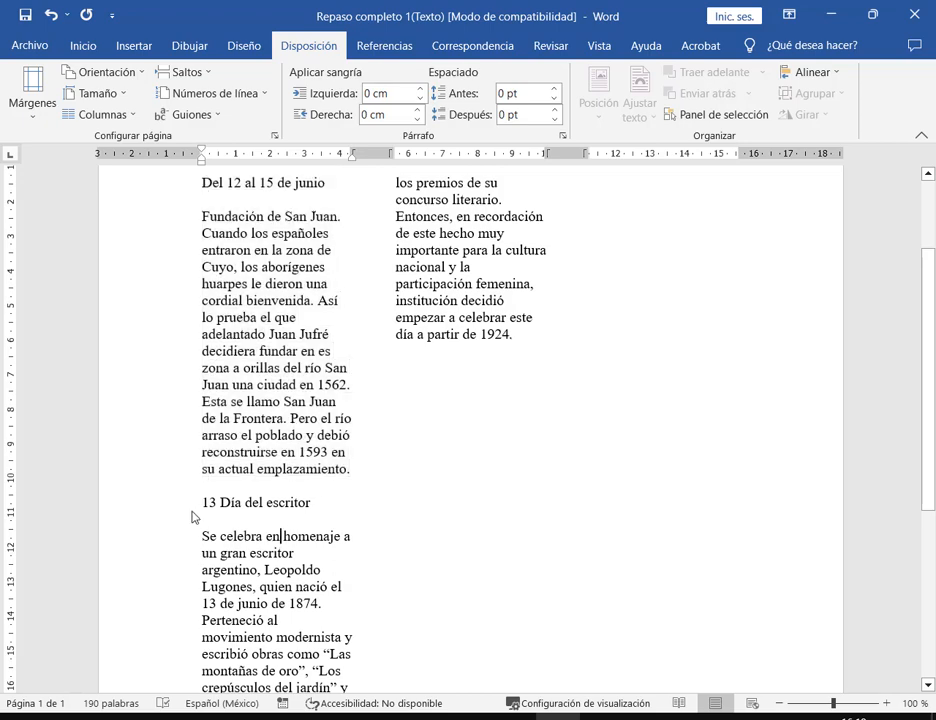
pyautogui.click(201, 504)
pyautogui.scroll(-2, 213, 502)
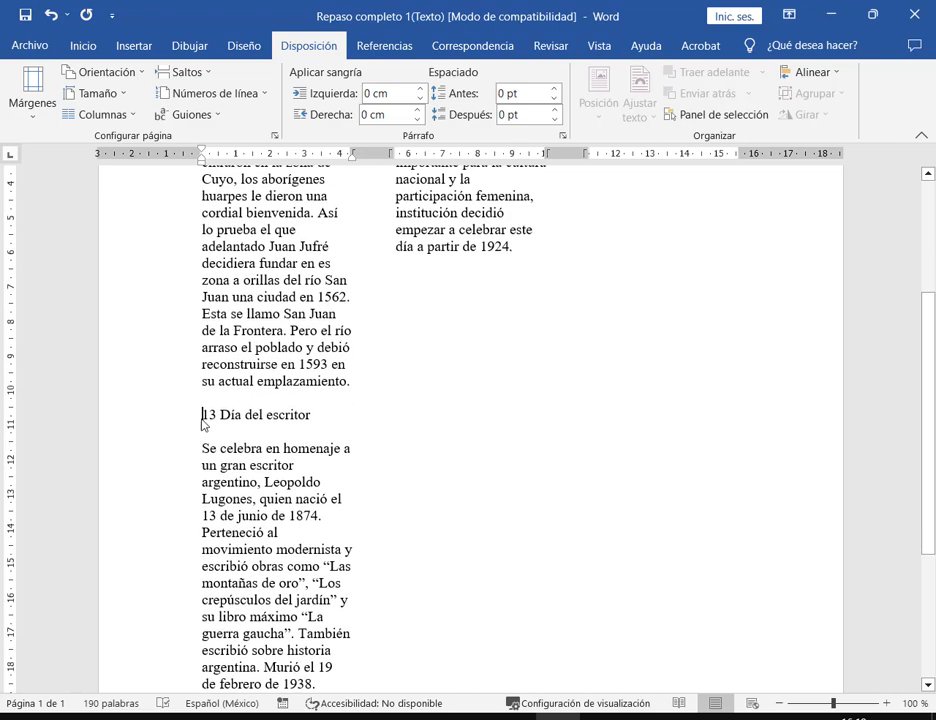
pyautogui.moveTo(200, 417); pyautogui.dragTo(368, 612)
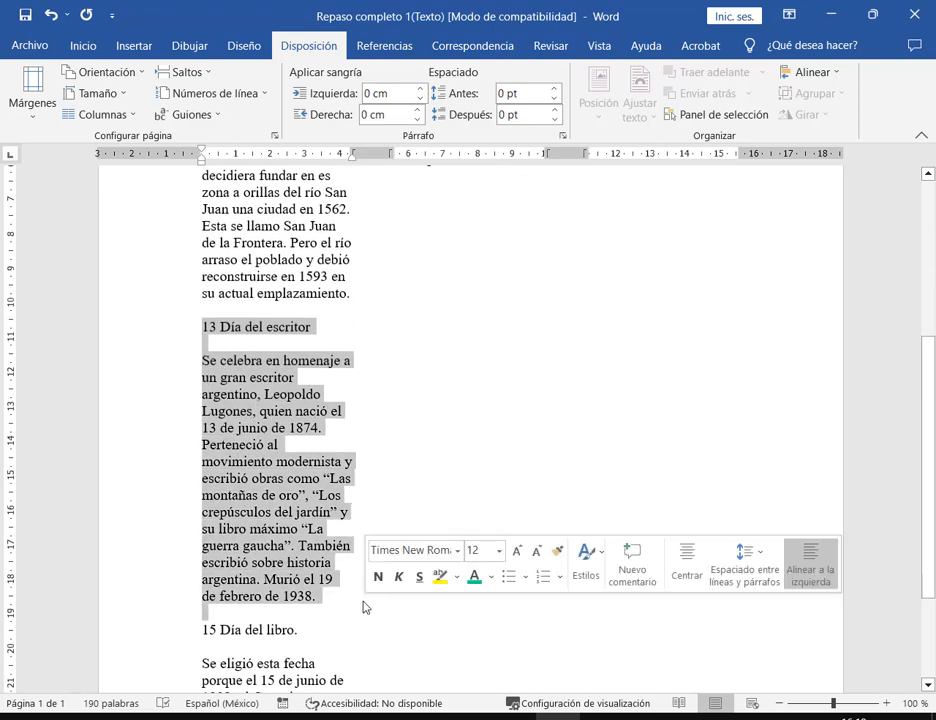
pyautogui.scroll(5, 354, 594)
pyautogui.click(200, 597)
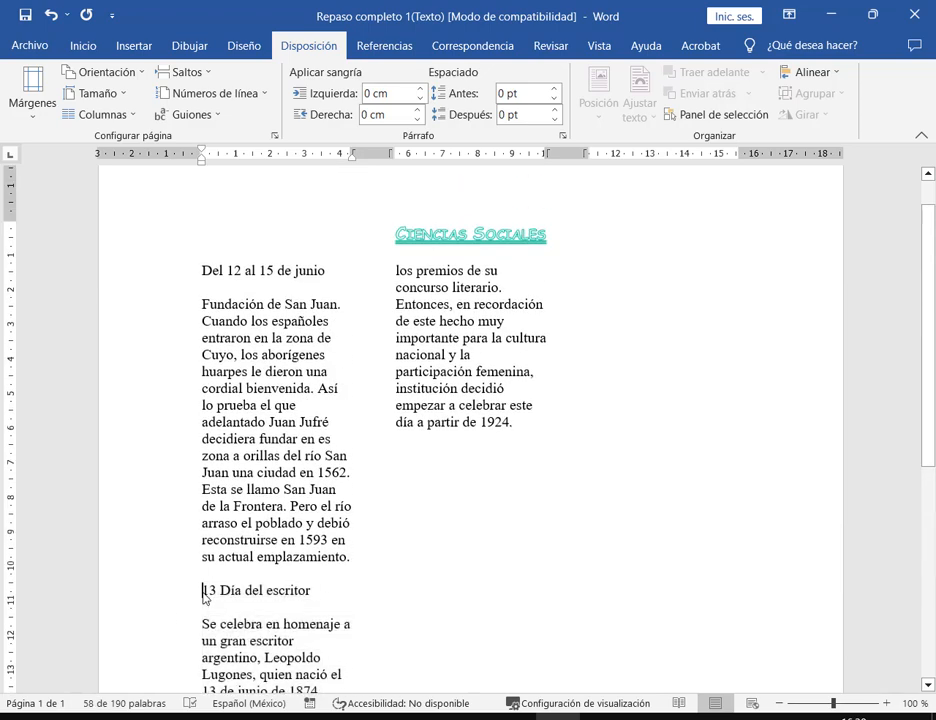
pyautogui.scroll(-2, 483, 620)
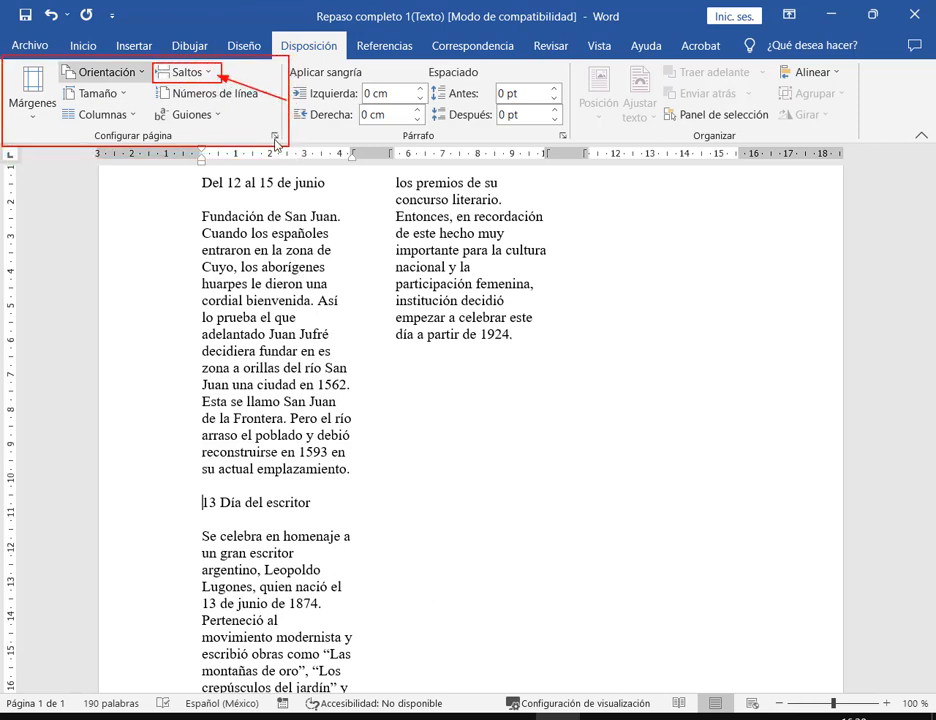
pyautogui.click(186, 510)
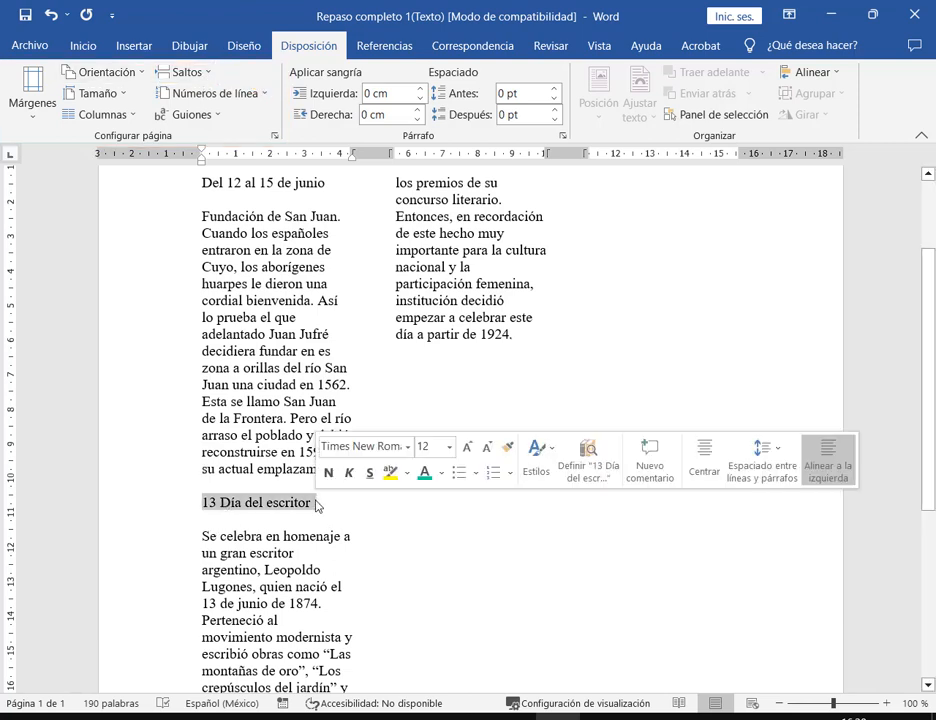
pyautogui.click(316, 507)
pyautogui.click(203, 509)
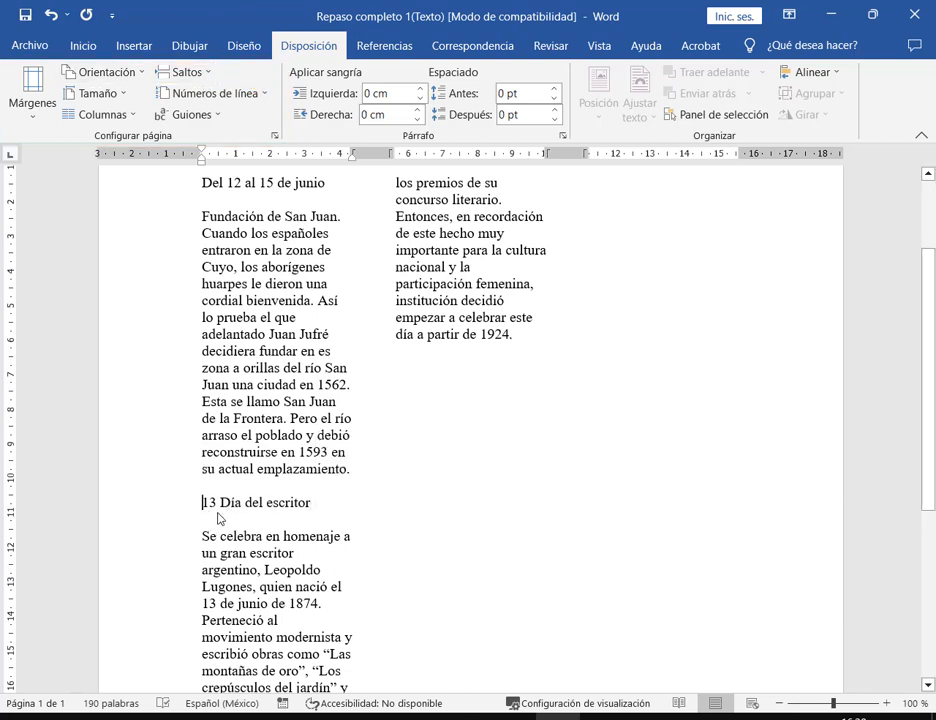
pyautogui.click(210, 76)
# - Insert a column break so '13 Día del escritor' starts the second column, then mark '15 Día del libro'
pyautogui.click(190, 172)
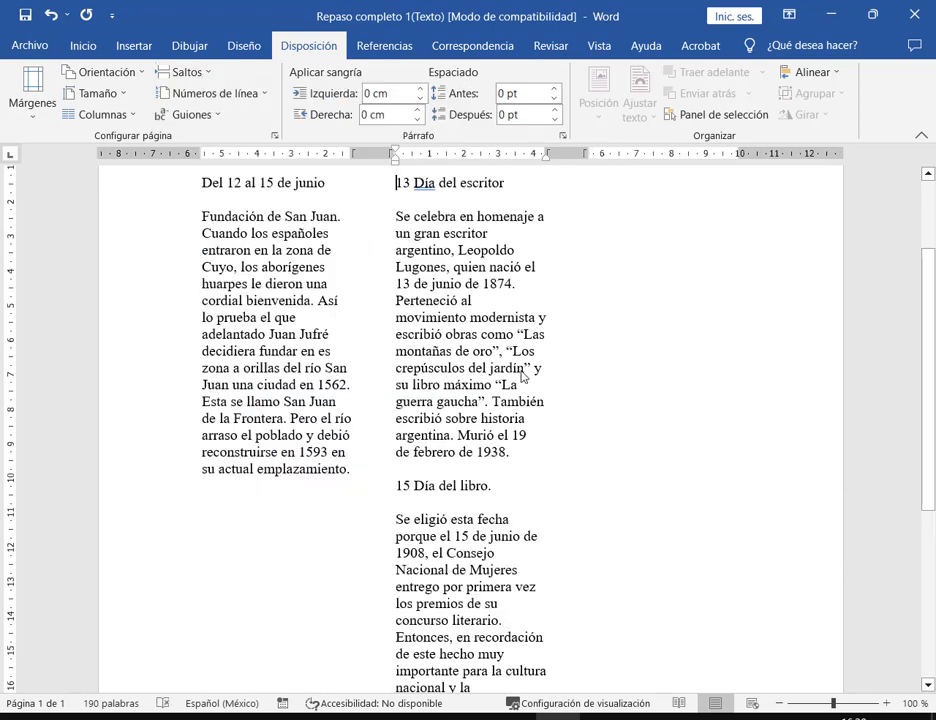
pyautogui.scroll(-2, 464, 466)
pyautogui.moveTo(390, 388)
pyautogui.mouseDown()
pyautogui.moveTo(536, 617)
pyautogui.moveTo(560, 679)
pyautogui.mouseUp()
pyautogui.moveTo(574, 437); pyautogui.dragTo(662, 292)
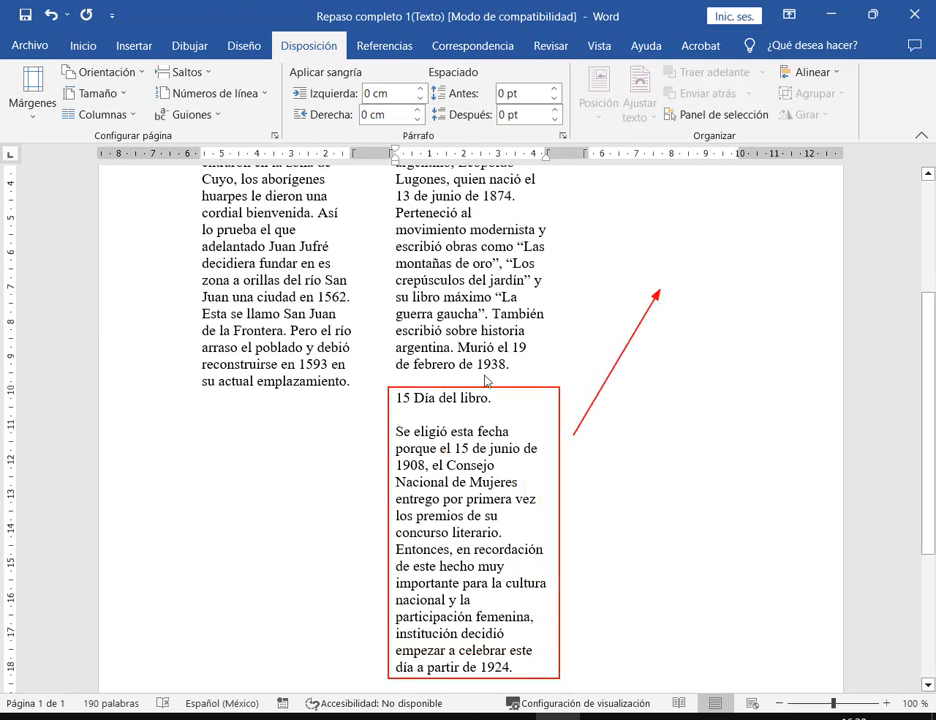
pyautogui.press('Escape')
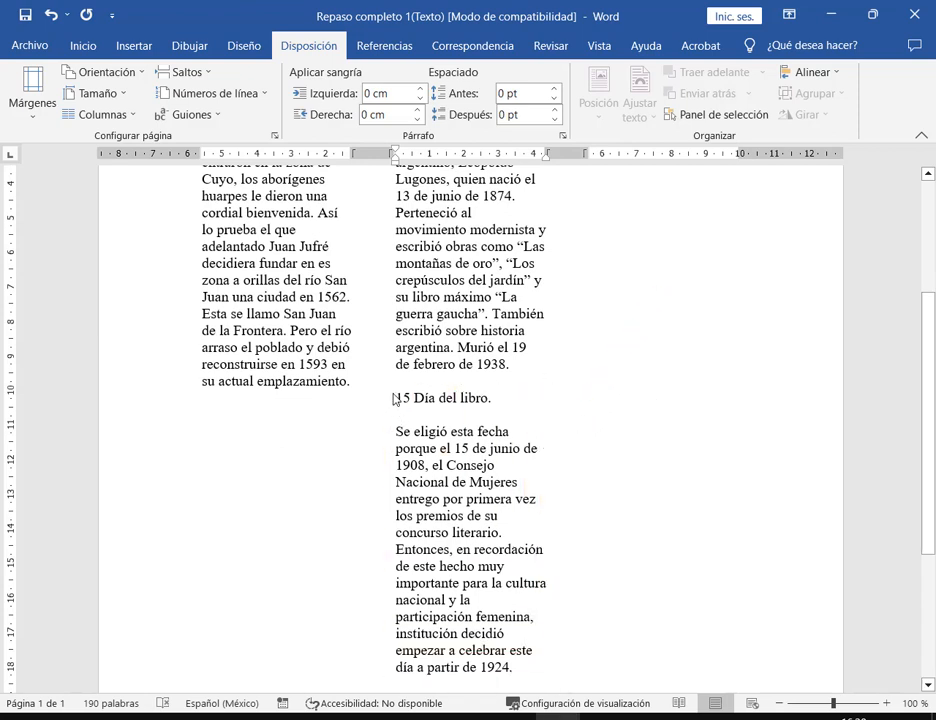
# - Insert a column break moving '15 Día del libro' to the third column and bring up the model PDF
pyautogui.scroll(3, 547, 507)
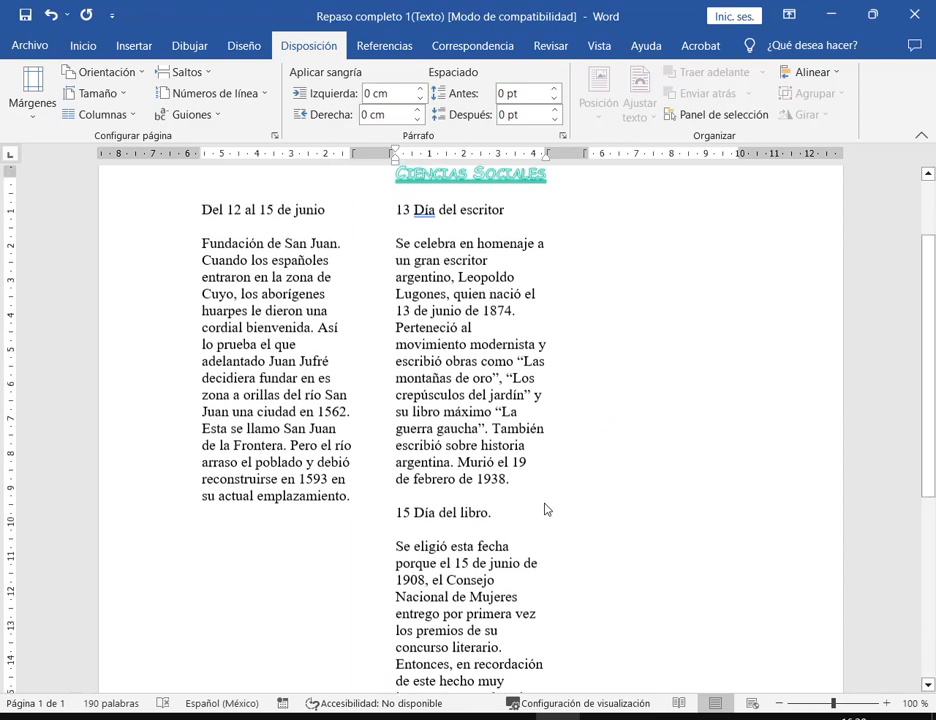
pyautogui.click(198, 78)
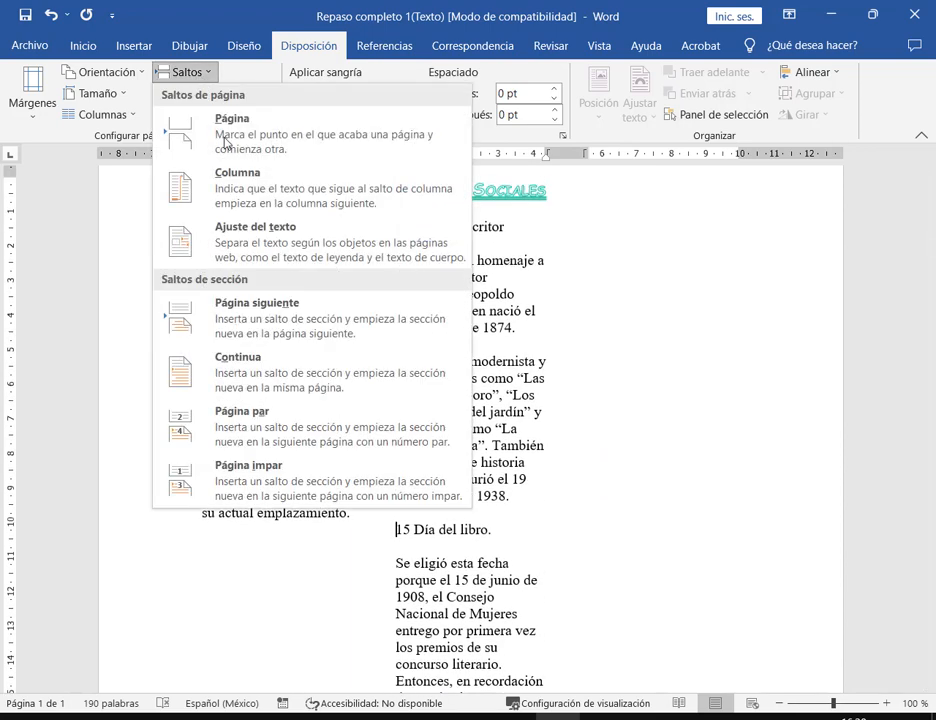
pyautogui.click(186, 315)
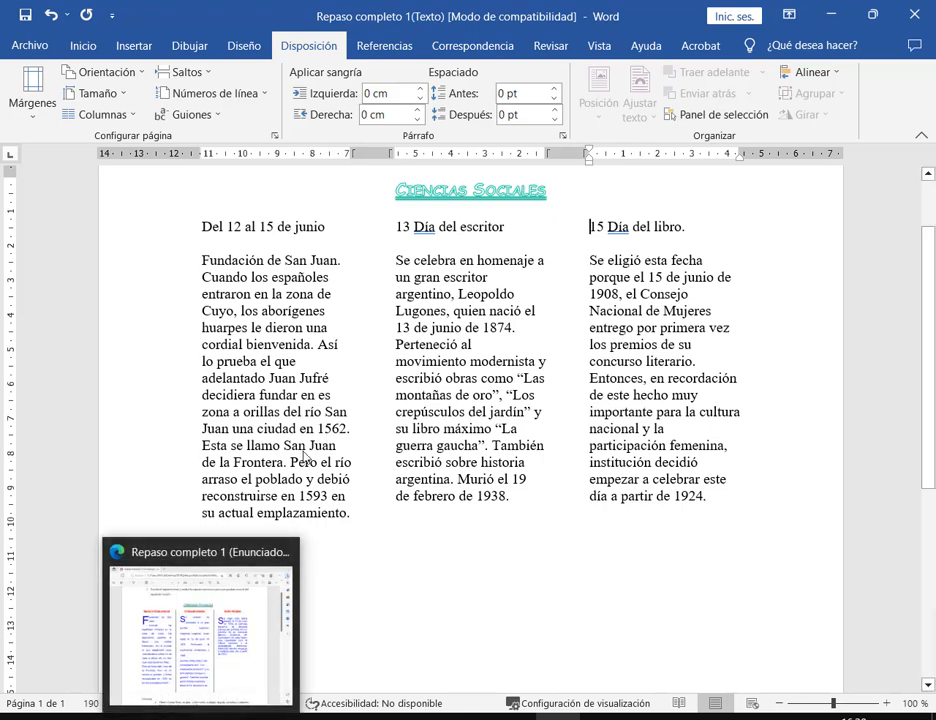
pyautogui.click(210, 600)
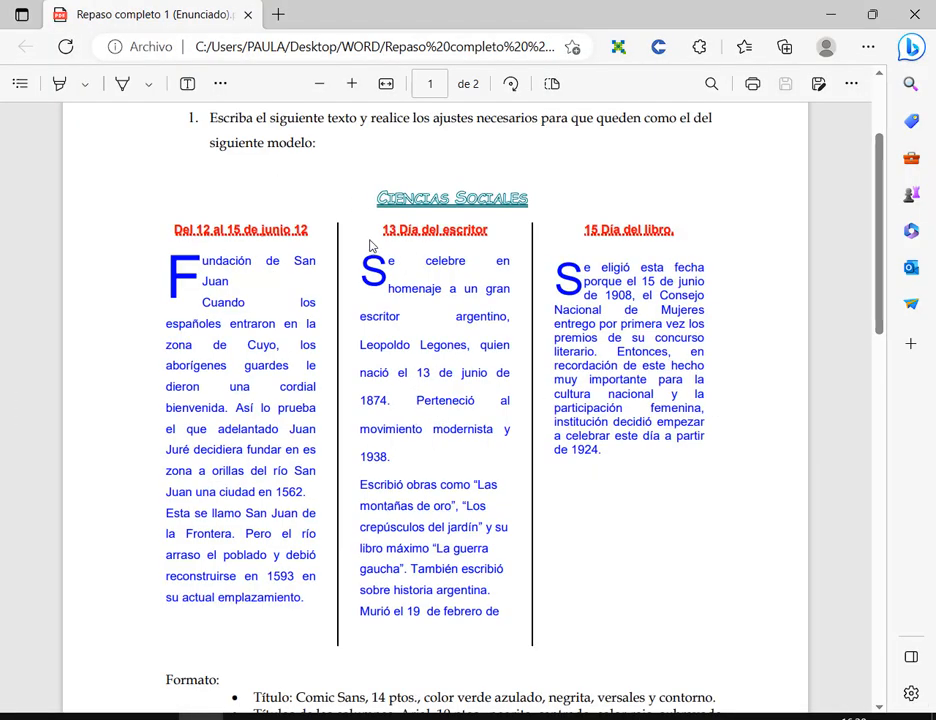
# - Minimize the PDF, compare the model with Word via Alt+Tab, then restore down the Word window
pyautogui.click(830, 15)
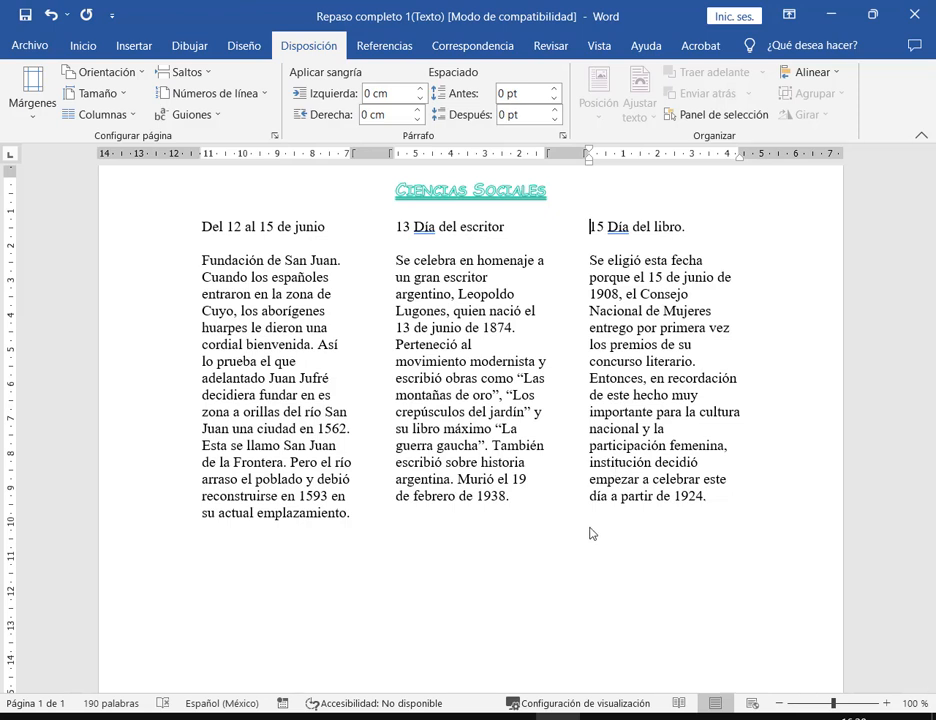
pyautogui.hotkey('alt', 'Tab')
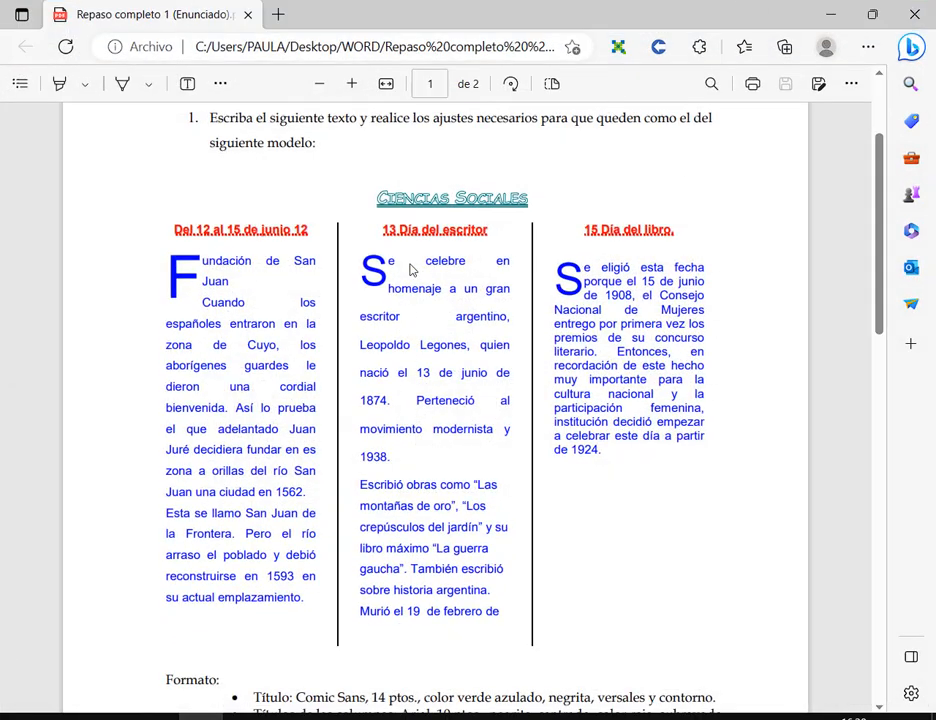
pyautogui.hotkey('alt', 'Tab')
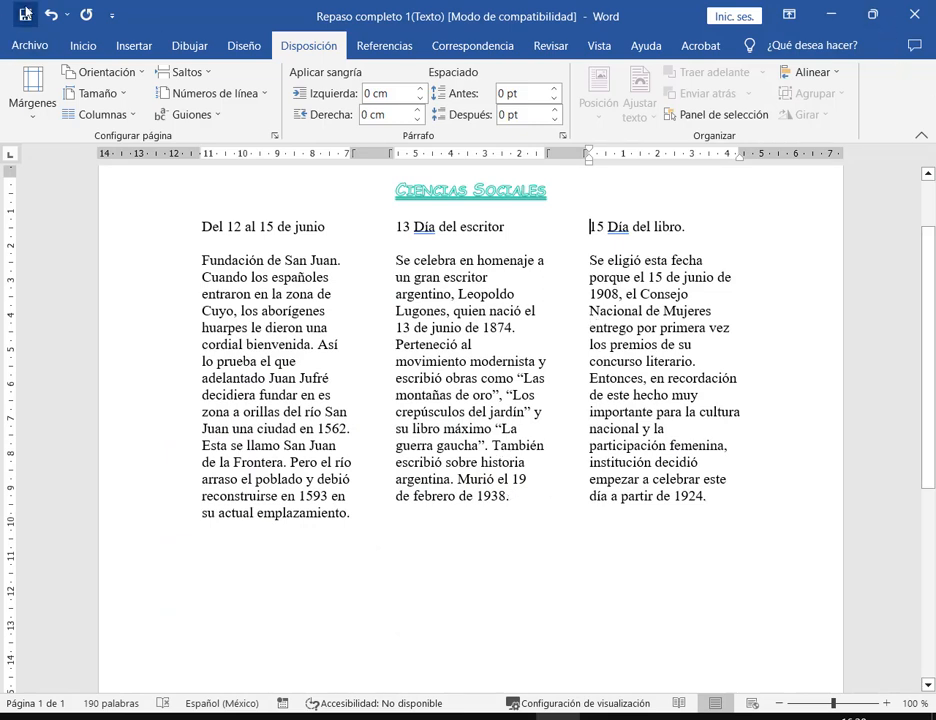
pyautogui.click(874, 15)
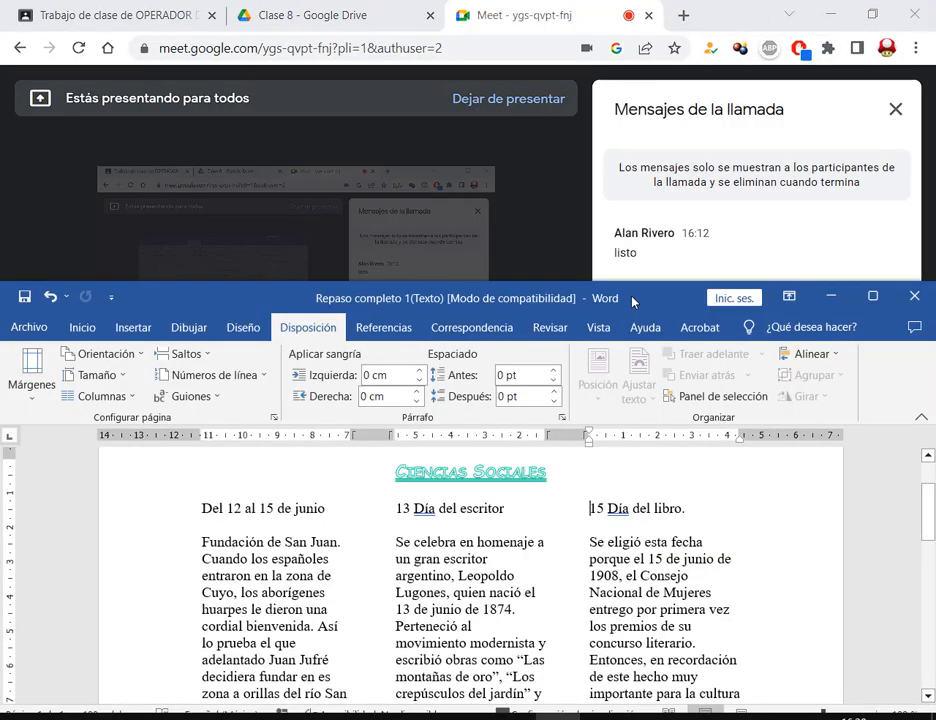
# - Fit Word beside the Meet chat at 80% zoom, then maximize it and return to the model PDF
pyautogui.moveTo(455, 293); pyautogui.dragTo(413, 53)
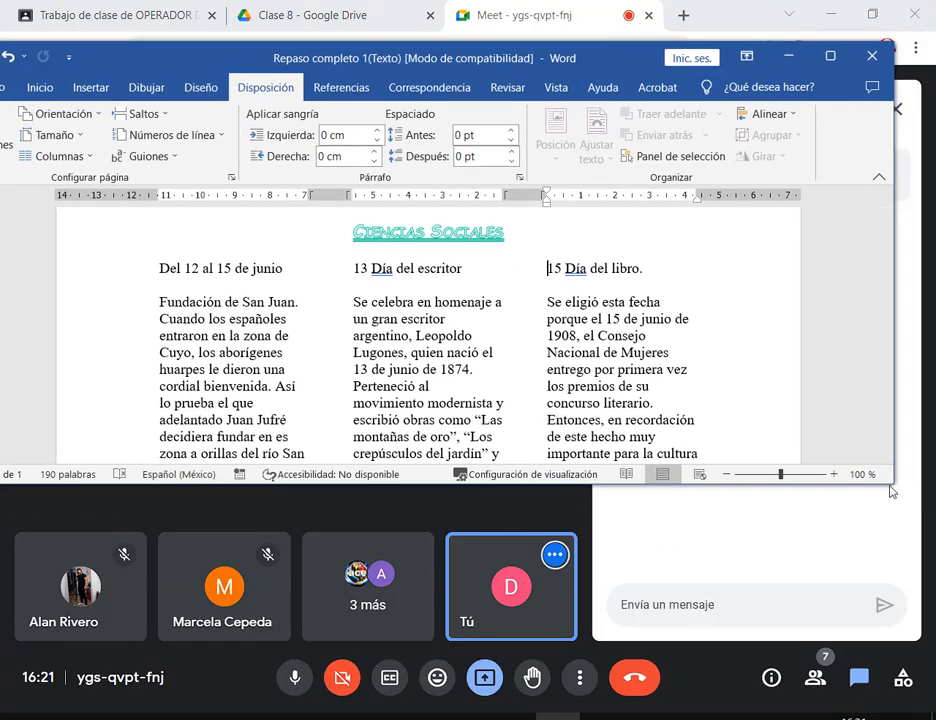
pyautogui.moveTo(890, 484); pyautogui.dragTo(558, 672)
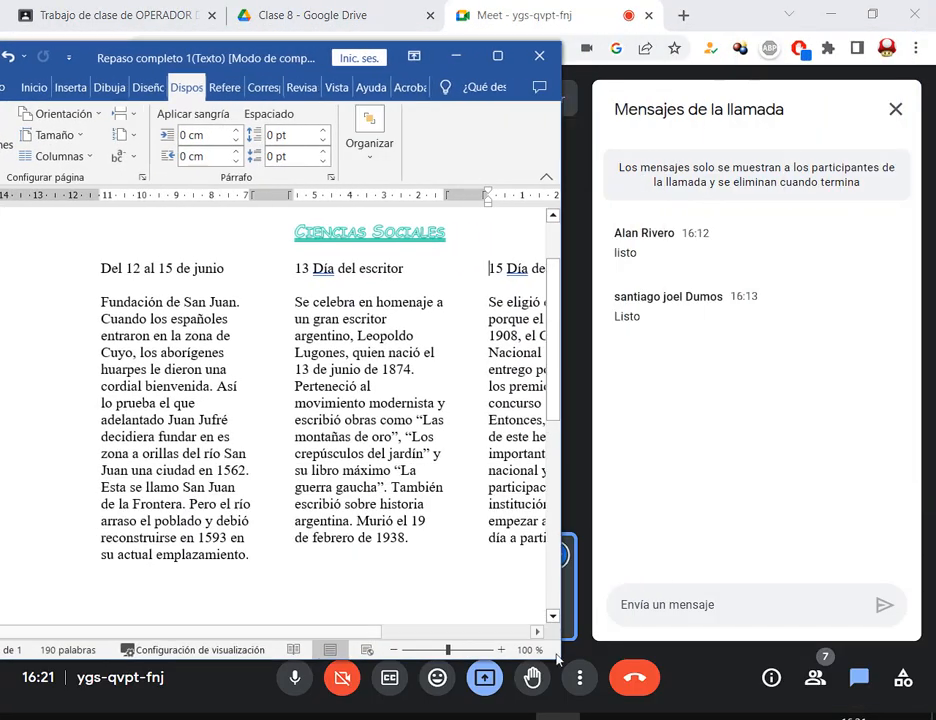
pyautogui.click(395, 650)
pyautogui.click(395, 650)
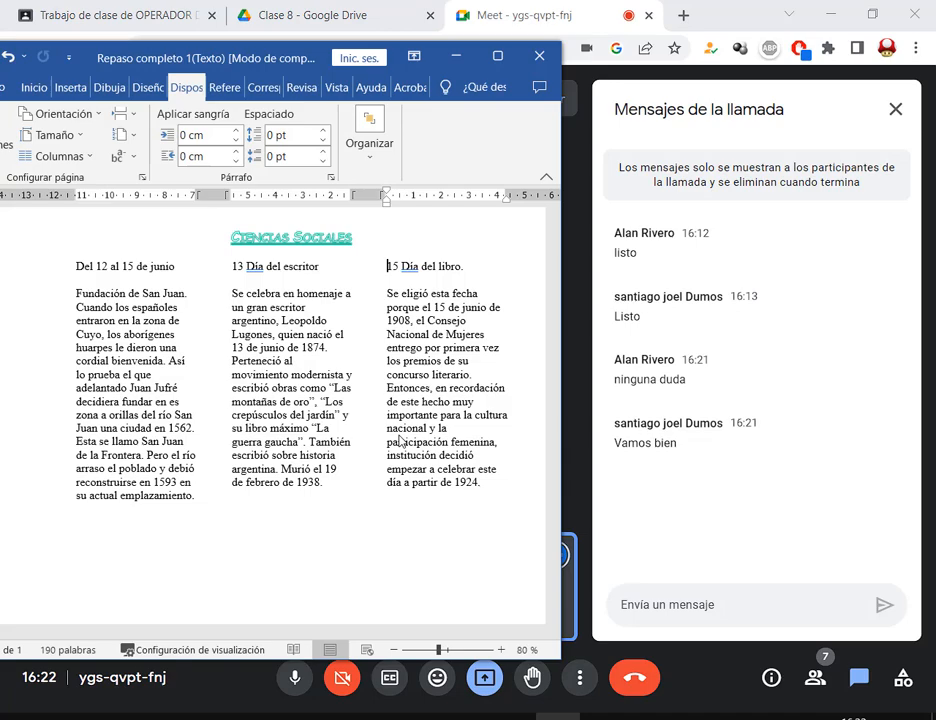
pyautogui.click(497, 55)
pyautogui.hotkey('alt', 'Tab')
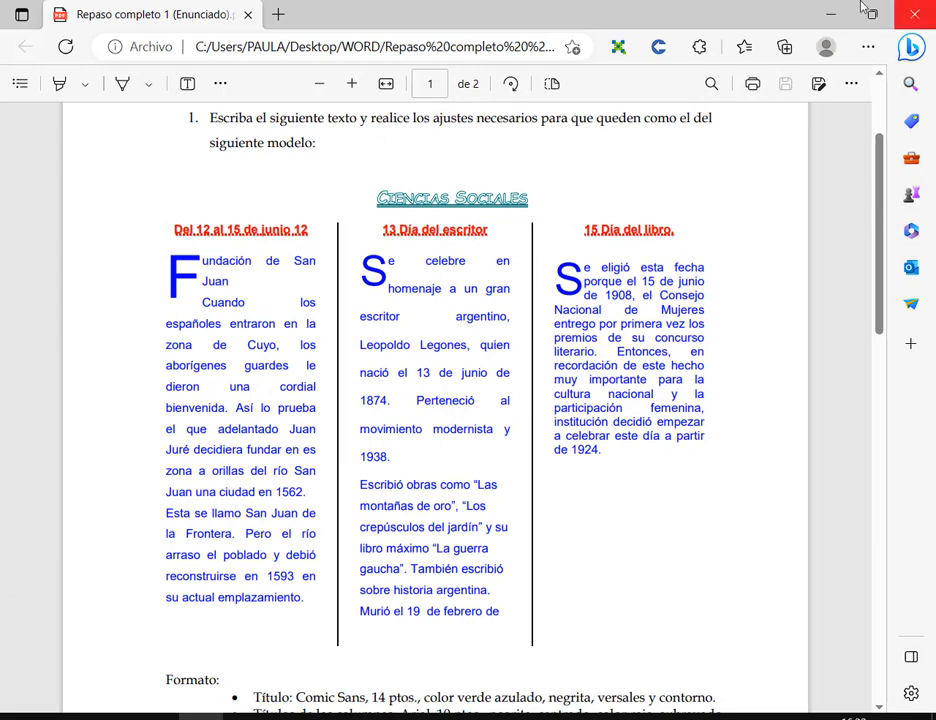
# - Return to Word, draw a line shape between the first two columns, and delete the misdrawn result
pyautogui.click(835, 14)
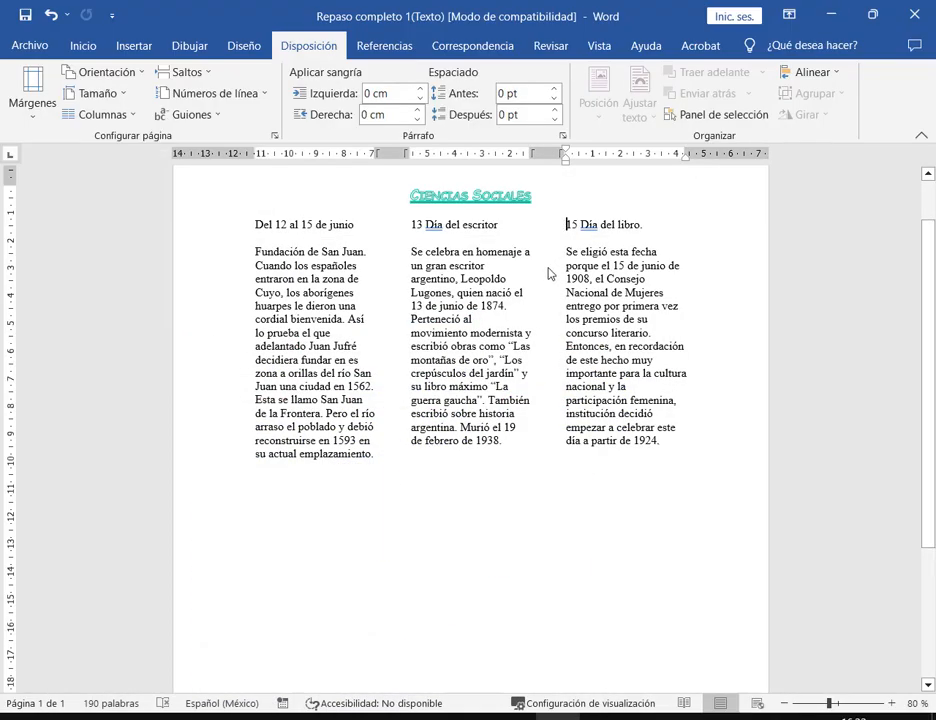
pyautogui.scroll(2, 564, 270)
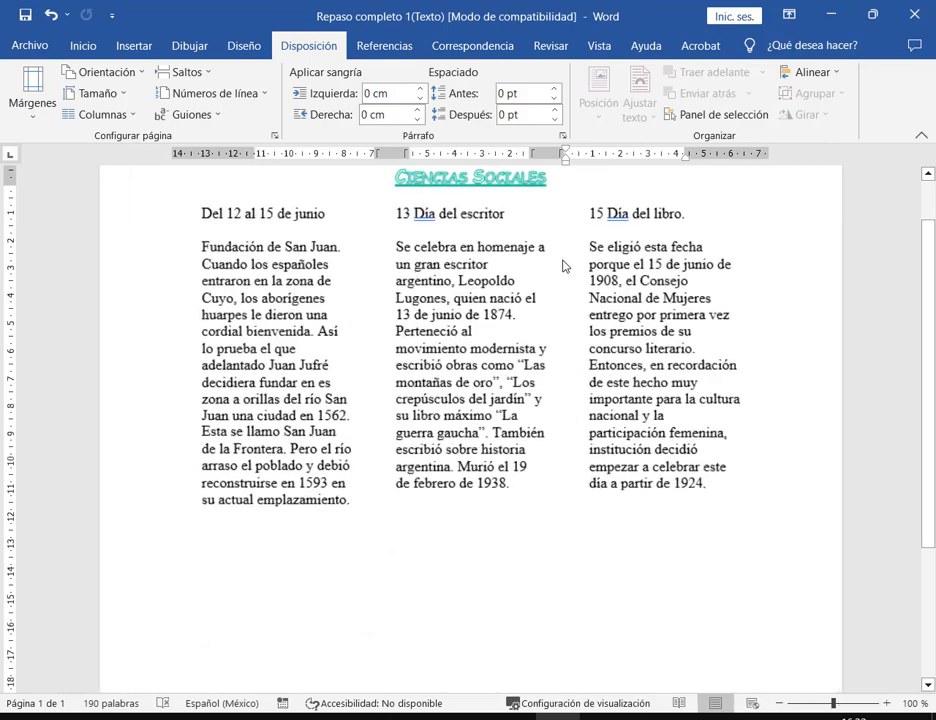
pyautogui.scroll(1, 637, 346)
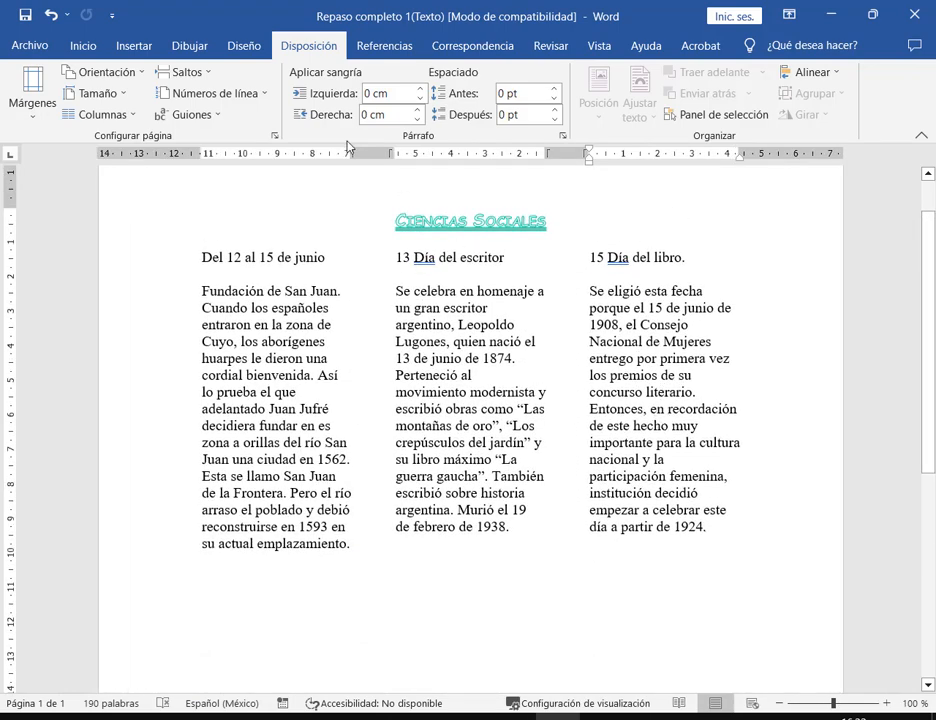
pyautogui.click(124, 48)
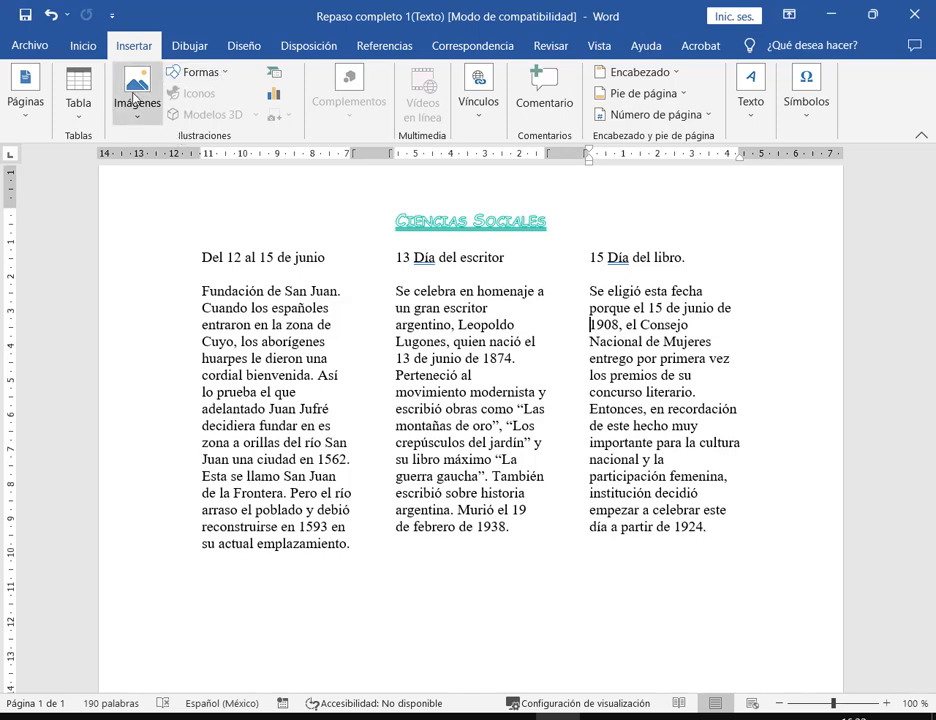
pyautogui.click(200, 72)
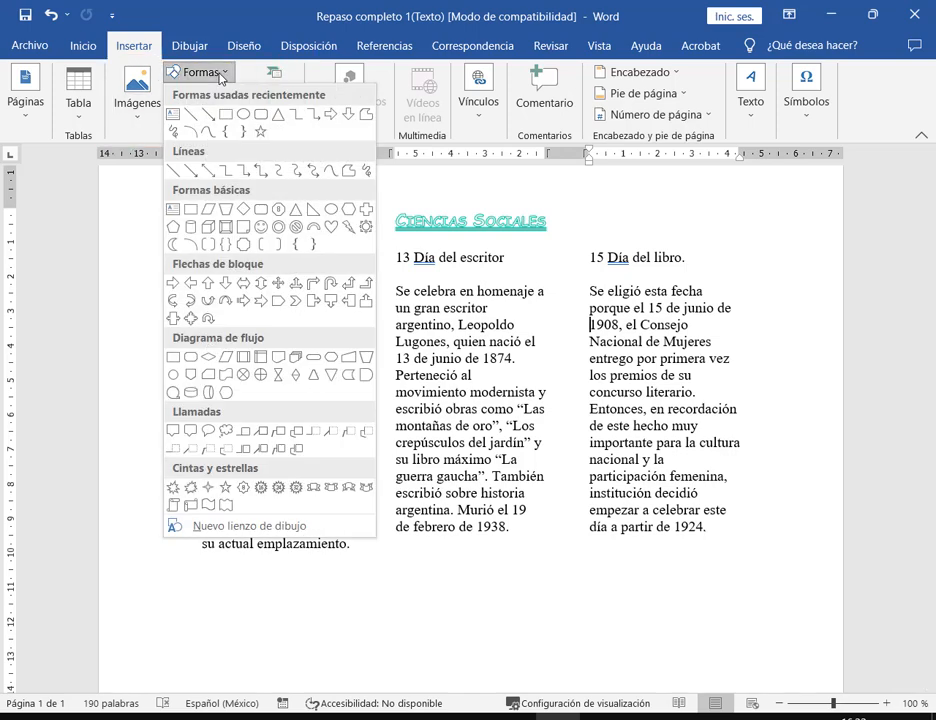
pyautogui.click(189, 133)
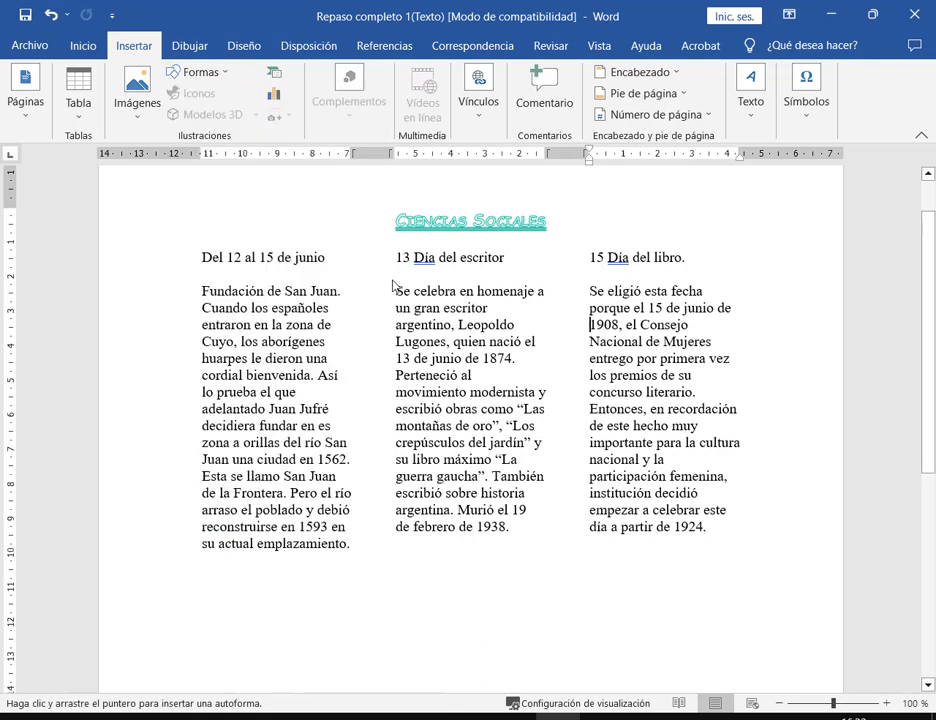
pyautogui.moveTo(380, 232); pyautogui.dragTo(375, 560)
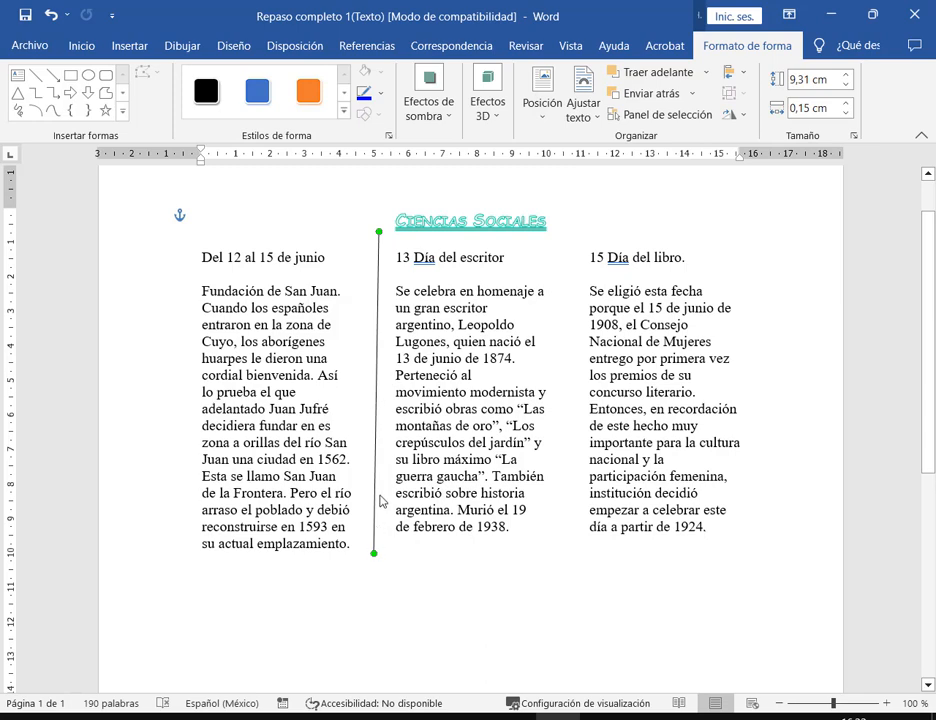
pyautogui.press('Delete')
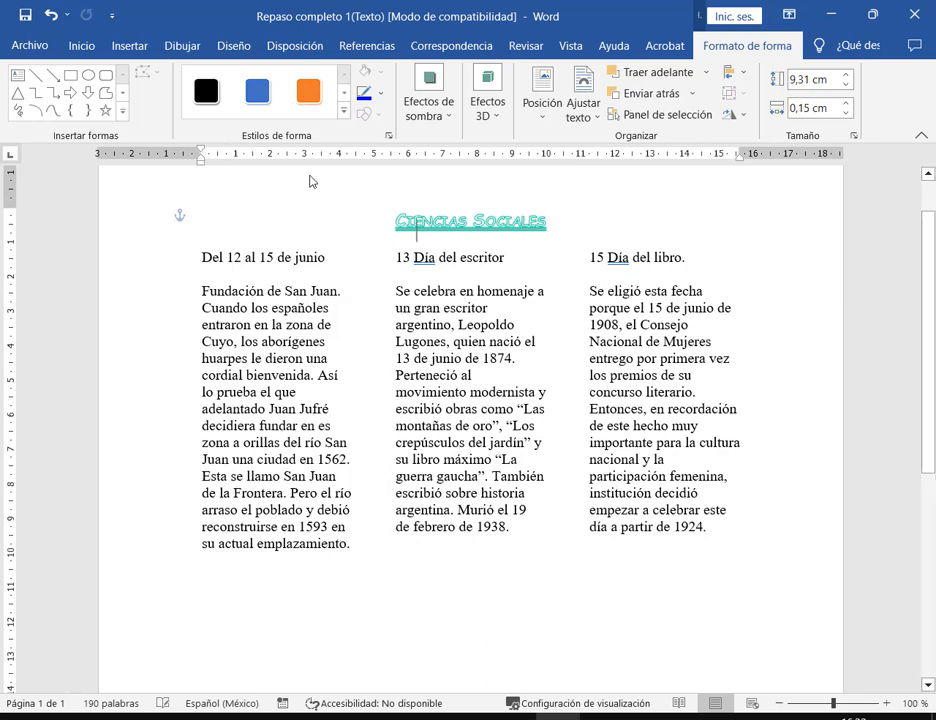
# - Draw another straight line below the column text and undo the stray slanted line
pyautogui.click(152, 45)
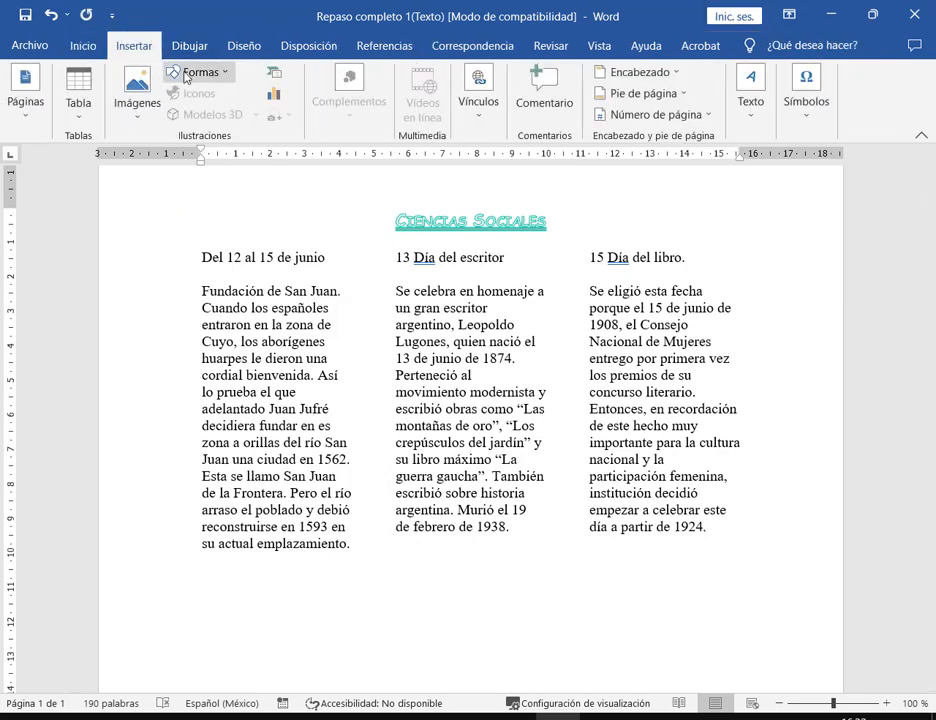
pyautogui.click(171, 72)
pyautogui.click(193, 116)
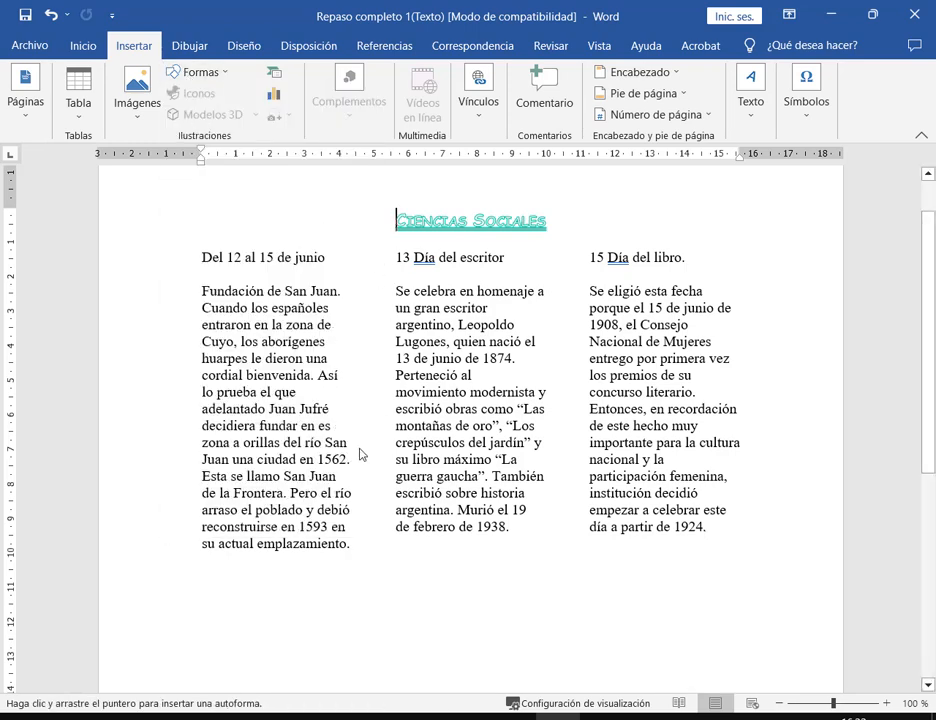
pyautogui.moveTo(201, 580); pyautogui.dragTo(711, 556)
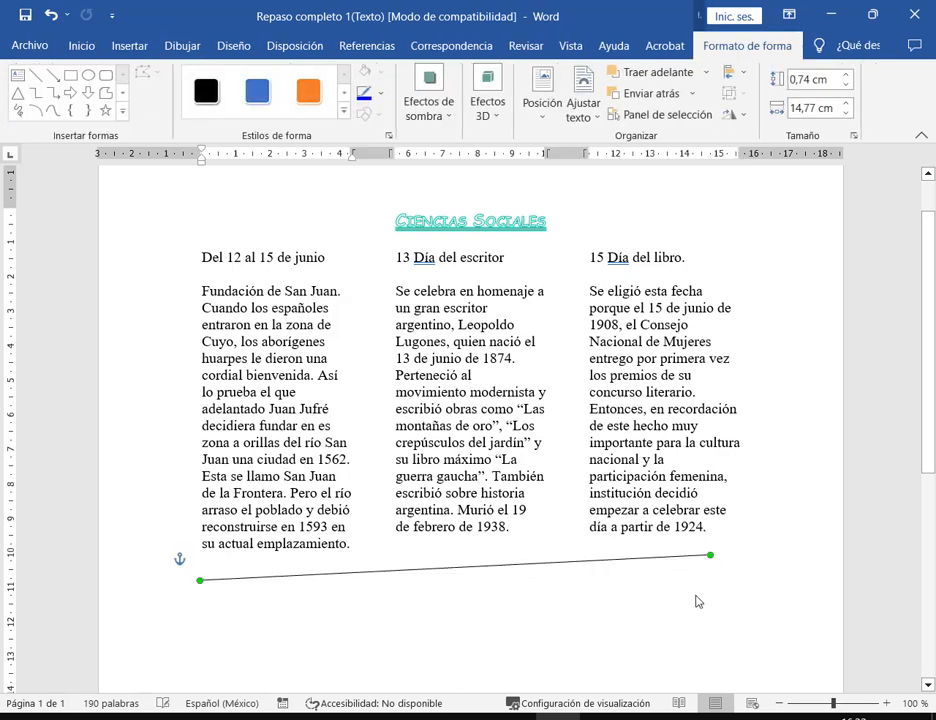
pyautogui.hotkey('ctrl', 'z')
# - Draw a vertical divider line between columns one and two, extending it below the text
pyautogui.click(133, 45)
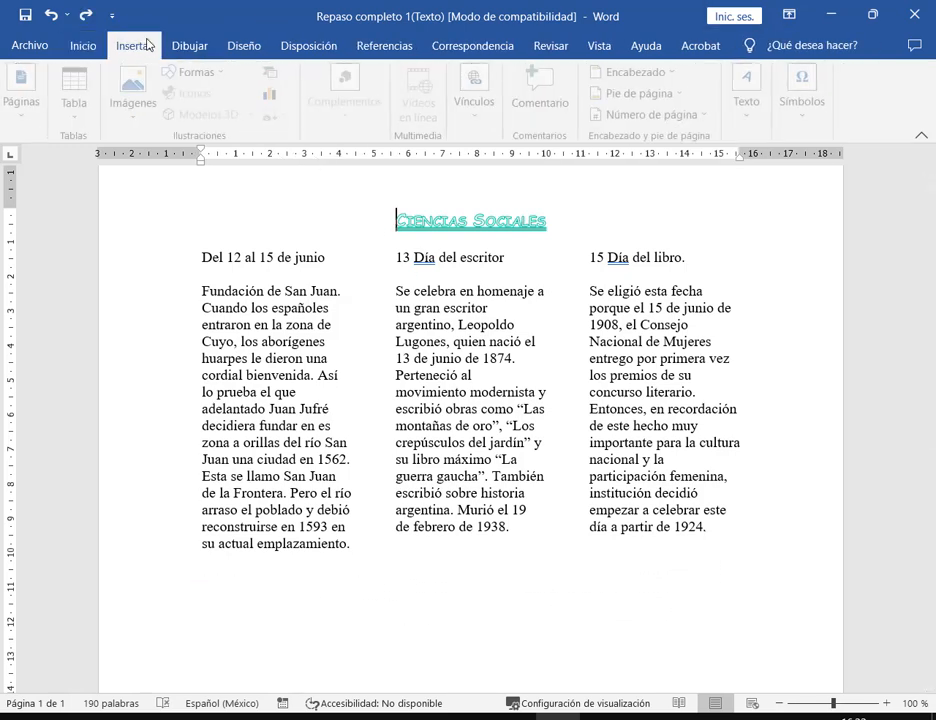
pyautogui.click(198, 71)
pyautogui.click(194, 115)
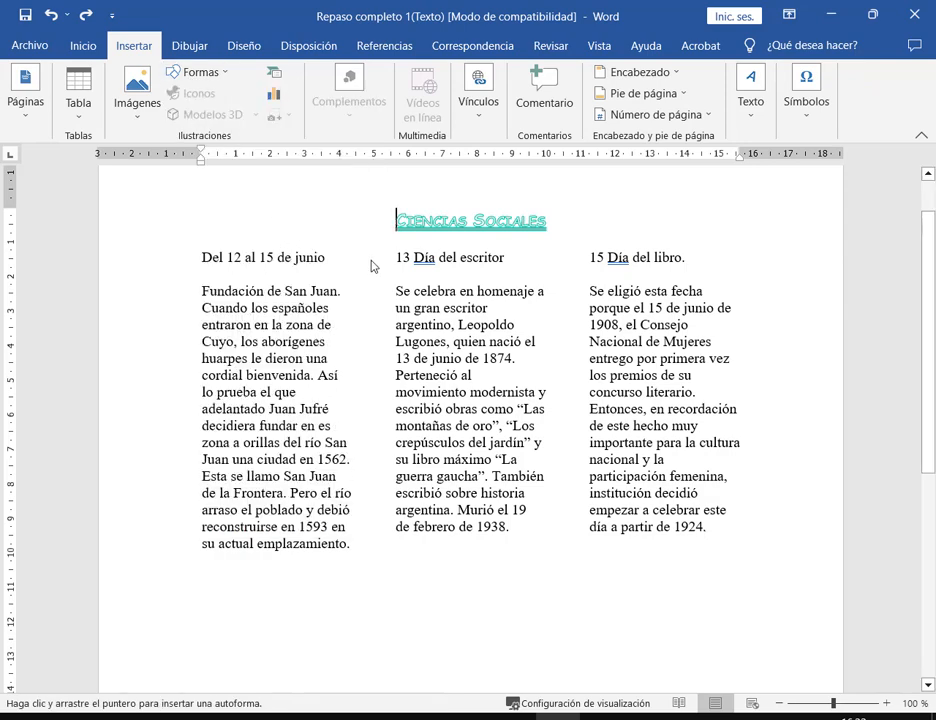
pyautogui.moveTo(376, 252); pyautogui.dragTo(379, 390)
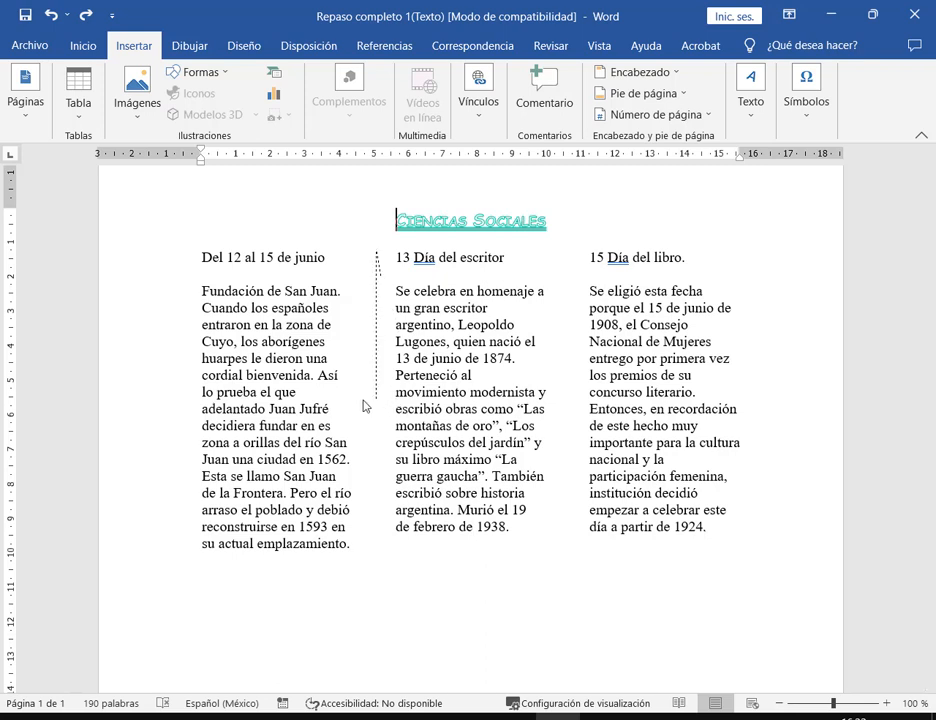
pyautogui.moveTo(370, 396)
pyautogui.mouseDown()
pyautogui.moveTo(382, 593)
pyautogui.moveTo(389, 576)
pyautogui.moveTo(355, 577)
pyautogui.moveTo(409, 575)
pyautogui.mouseUp()
pyautogui.moveTo(353, 579)
pyautogui.mouseDown()
pyautogui.moveTo(397, 583)
pyautogui.moveTo(341, 582)
pyautogui.moveTo(403, 582)
pyautogui.moveTo(357, 578)
pyautogui.mouseUp()
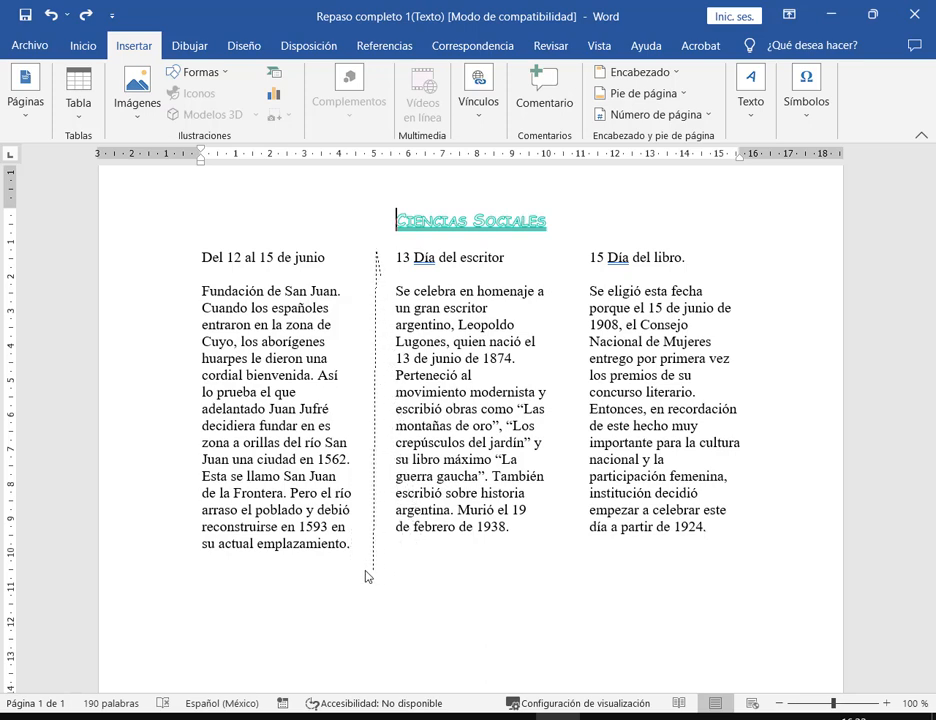
pyautogui.moveTo(330, 578); pyautogui.dragTo(364, 580)
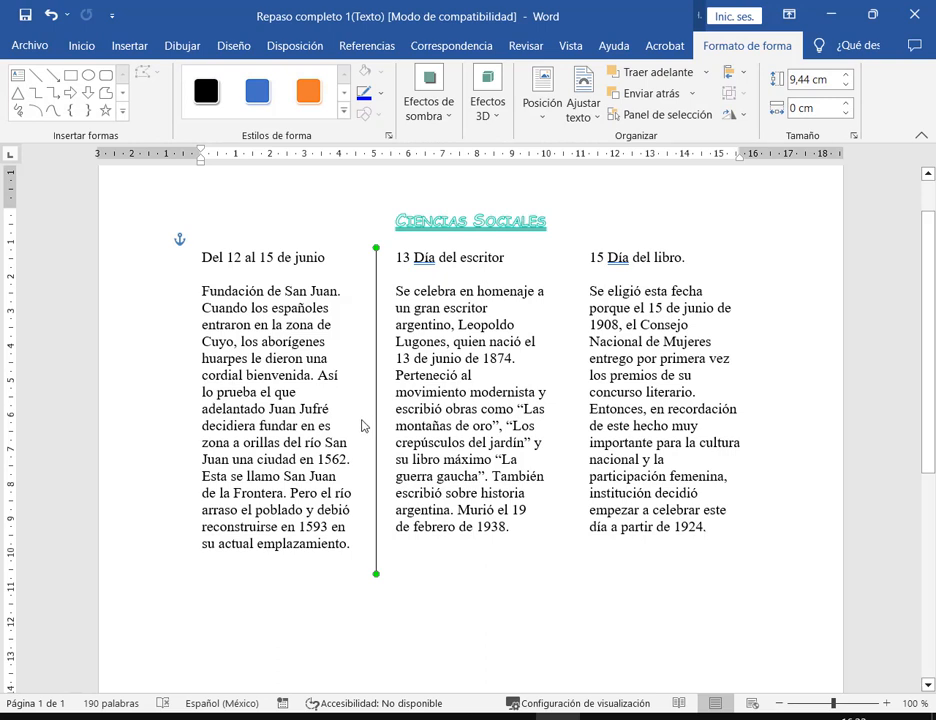
# - Copy the divider line and move the copy between columns two and three
pyautogui.hotkey('ctrl', 'c')
pyautogui.hotkey('ctrl', 'v')
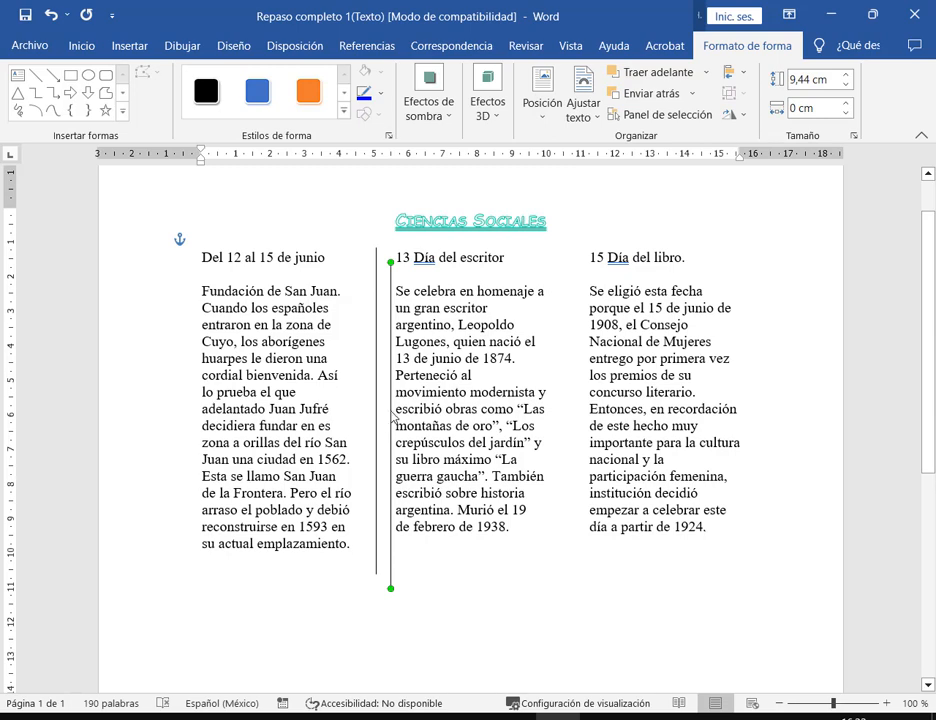
pyautogui.moveTo(391, 417); pyautogui.dragTo(573, 398)
pyautogui.click(650, 578)
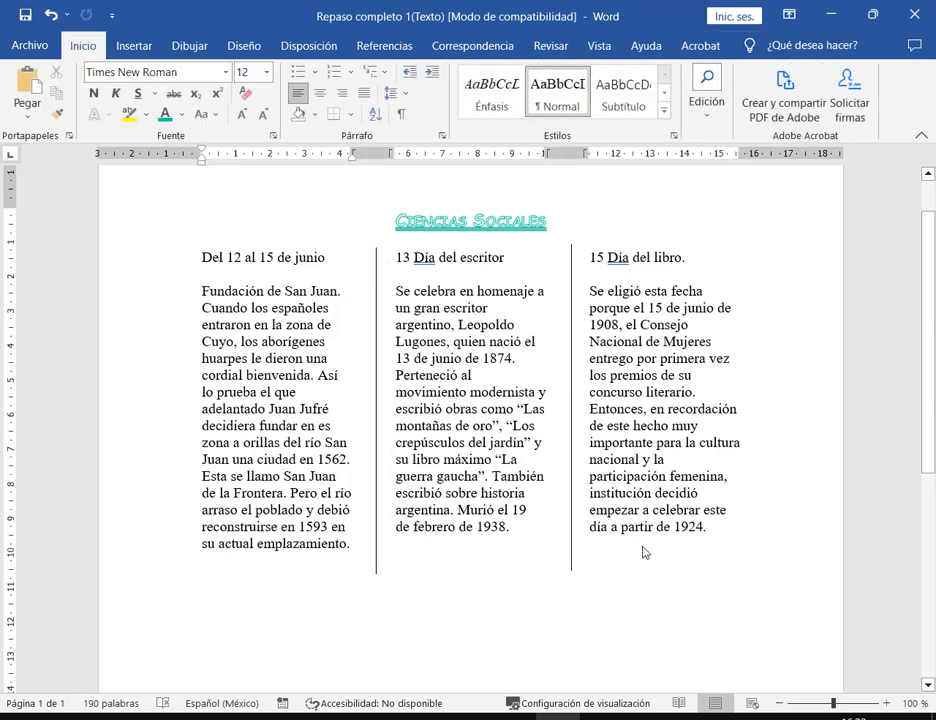
# - Delete both hand-drawn divider lines and select the column text back to 'Del 12 al 15 de junio'
pyautogui.click(572, 520)
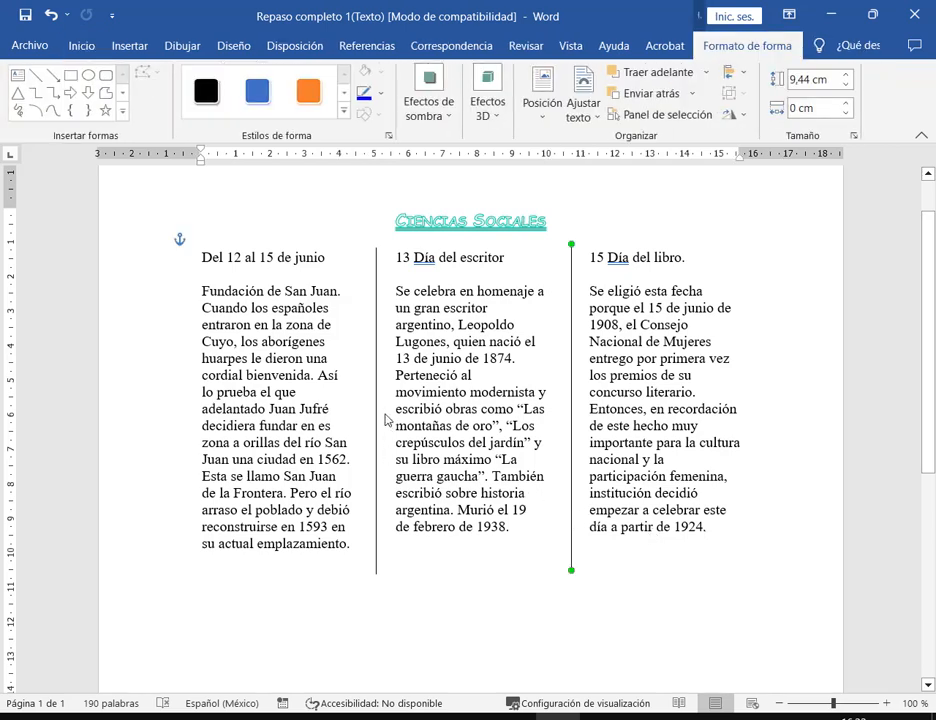
pyautogui.press('Delete')
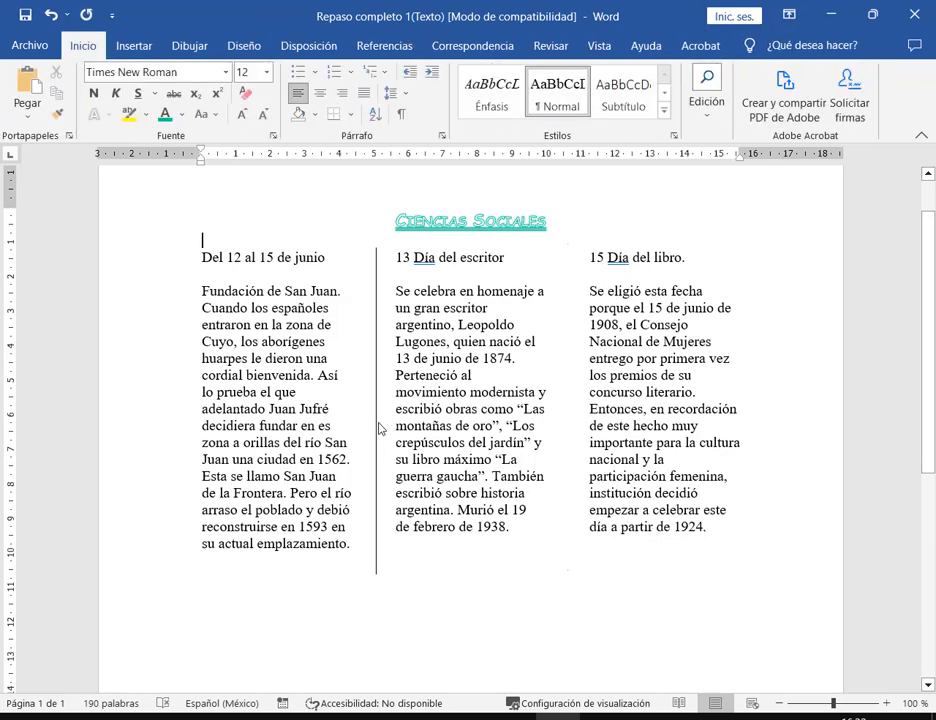
pyautogui.click(378, 428)
pyautogui.press('Delete')
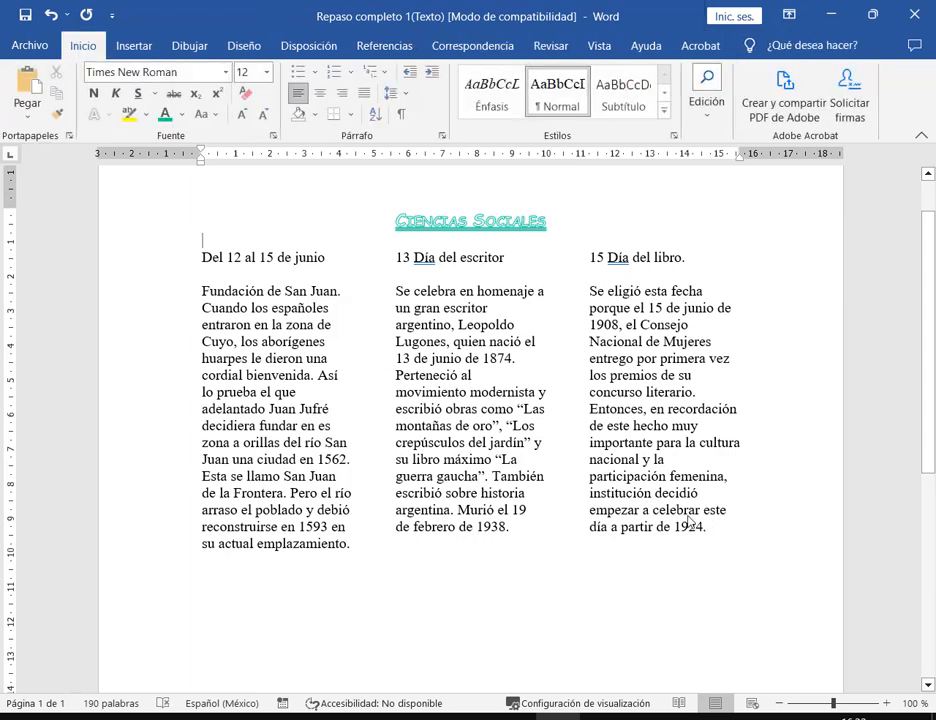
pyautogui.moveTo(717, 528); pyautogui.dragTo(493, 484)
pyautogui.moveTo(295, 378); pyautogui.dragTo(211, 266)
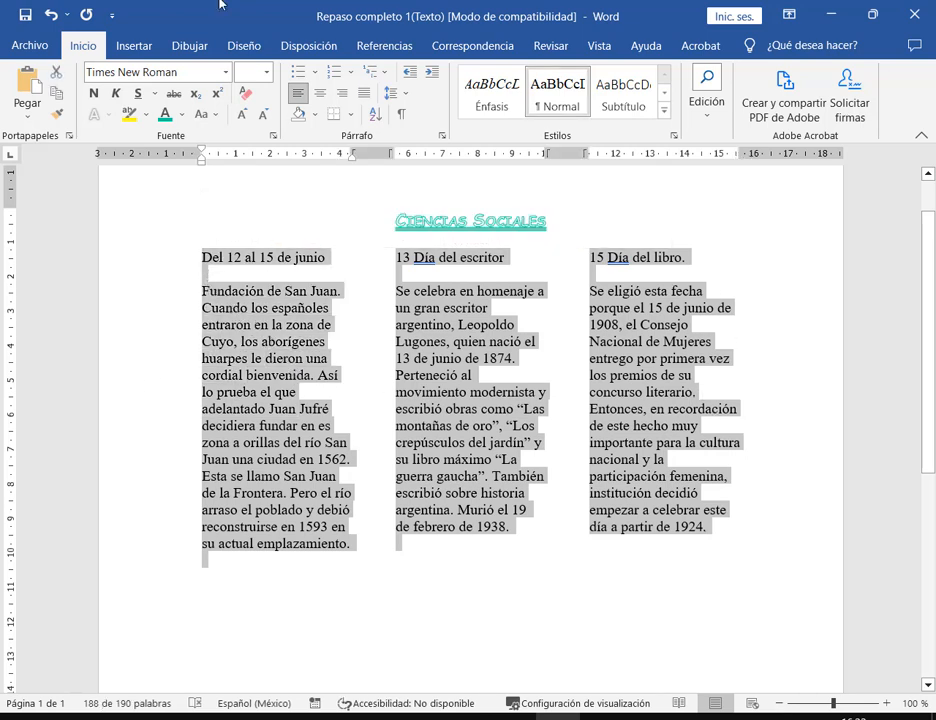
# - Apply three columns to the selected text through the Más columnas dialog
pyautogui.click(292, 48)
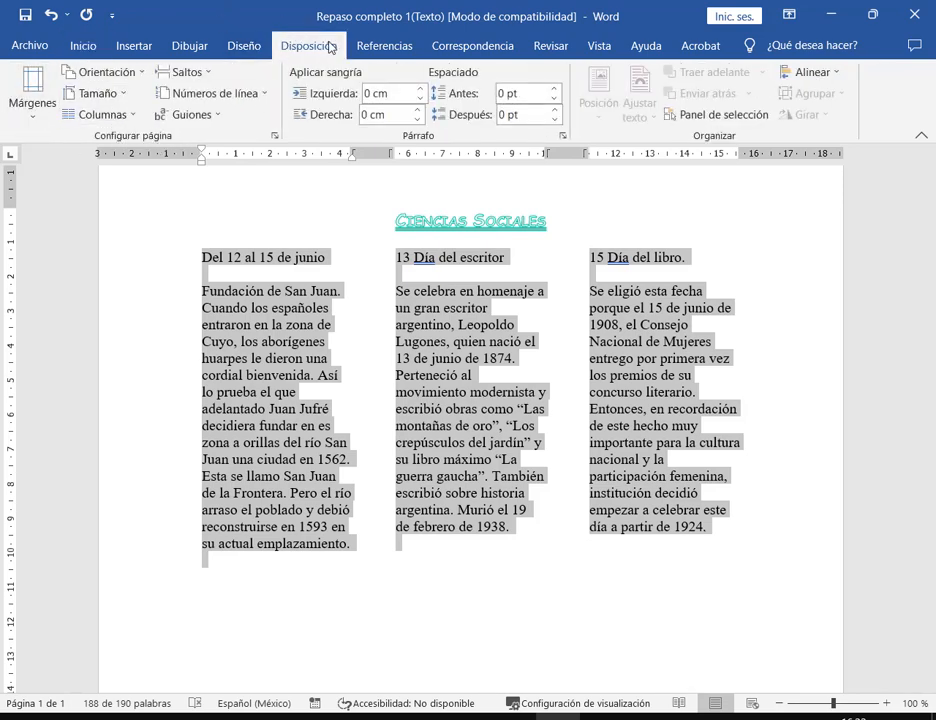
pyautogui.click(136, 117)
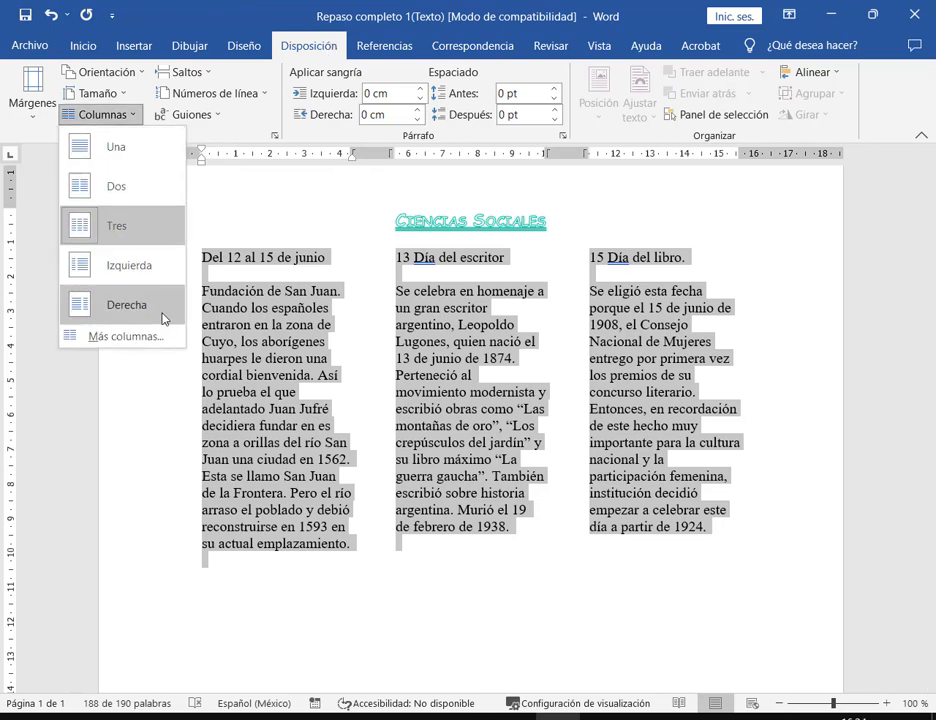
pyautogui.click(113, 339)
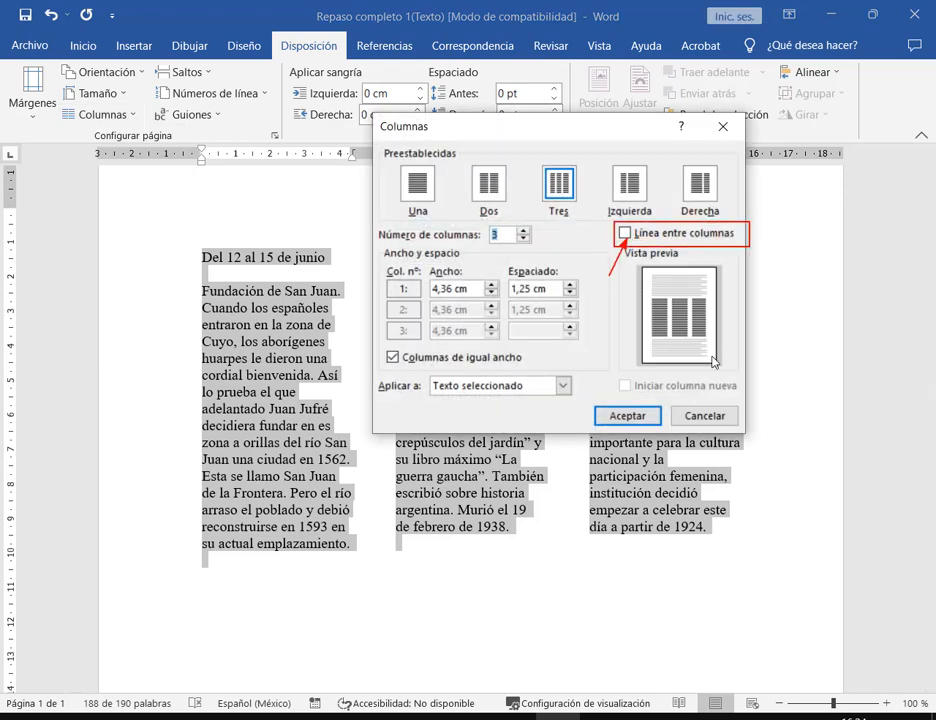
pyautogui.click(646, 418)
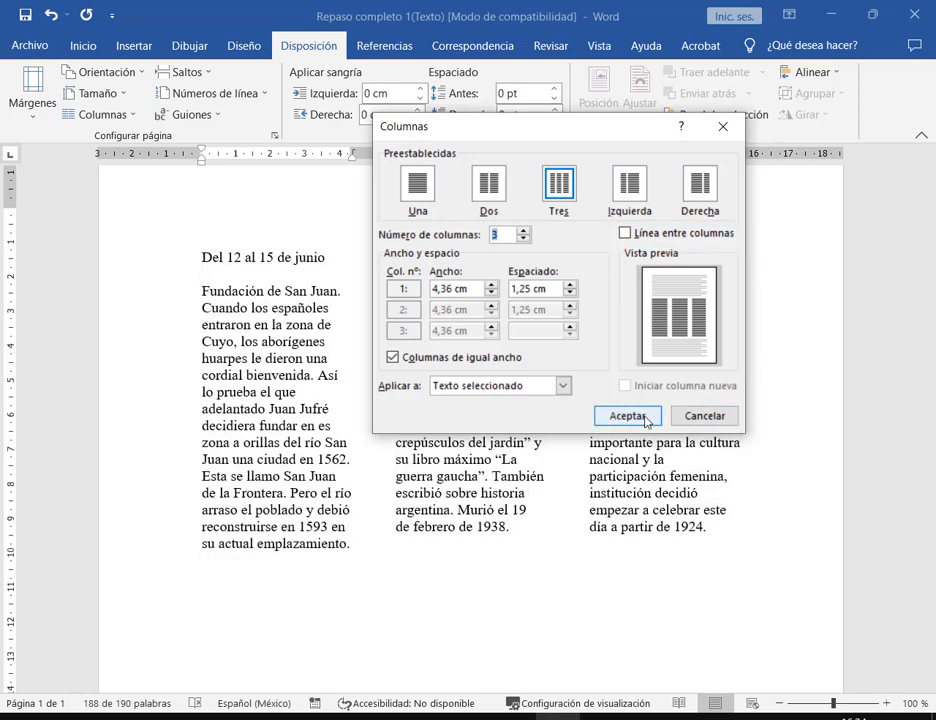
pyautogui.click(643, 419)
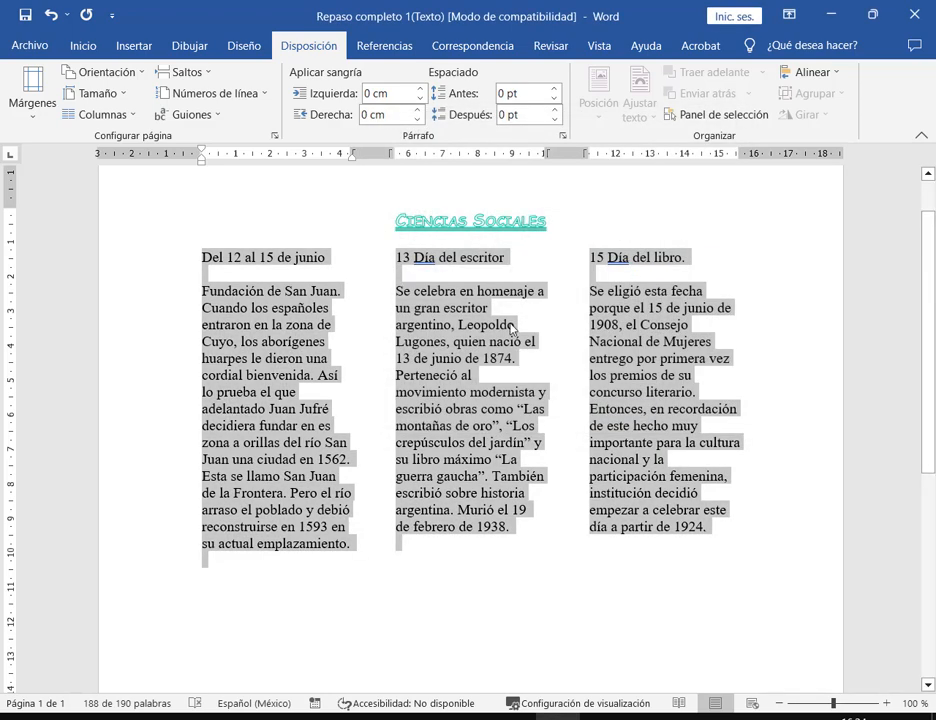
# - Turn on Línea entre columnas in the column settings and clear the selection
pyautogui.click(110, 120)
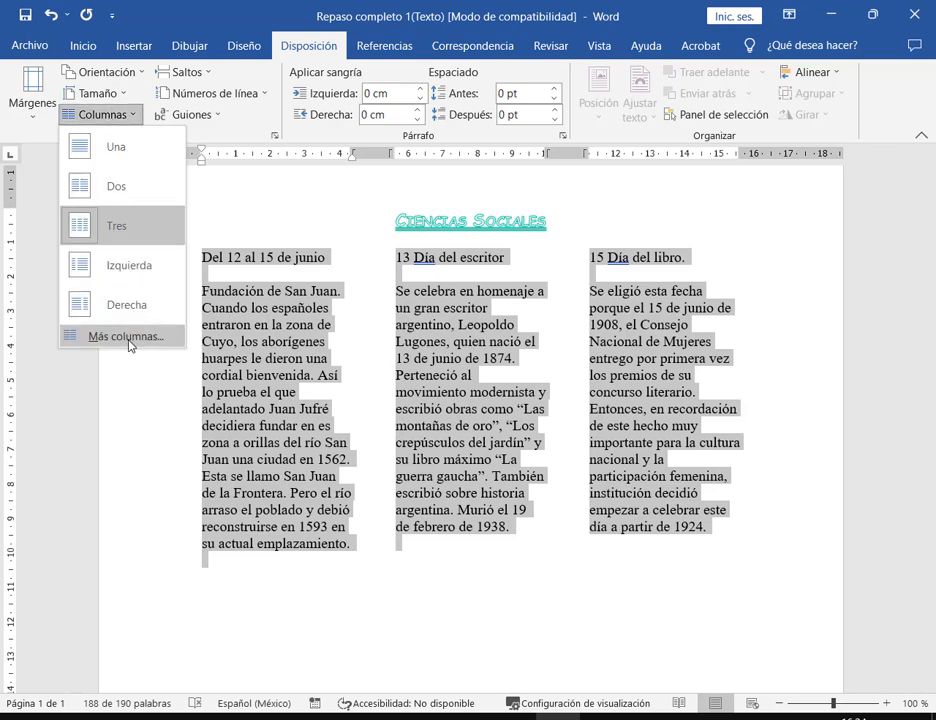
pyautogui.click(72, 337)
pyautogui.click(680, 233)
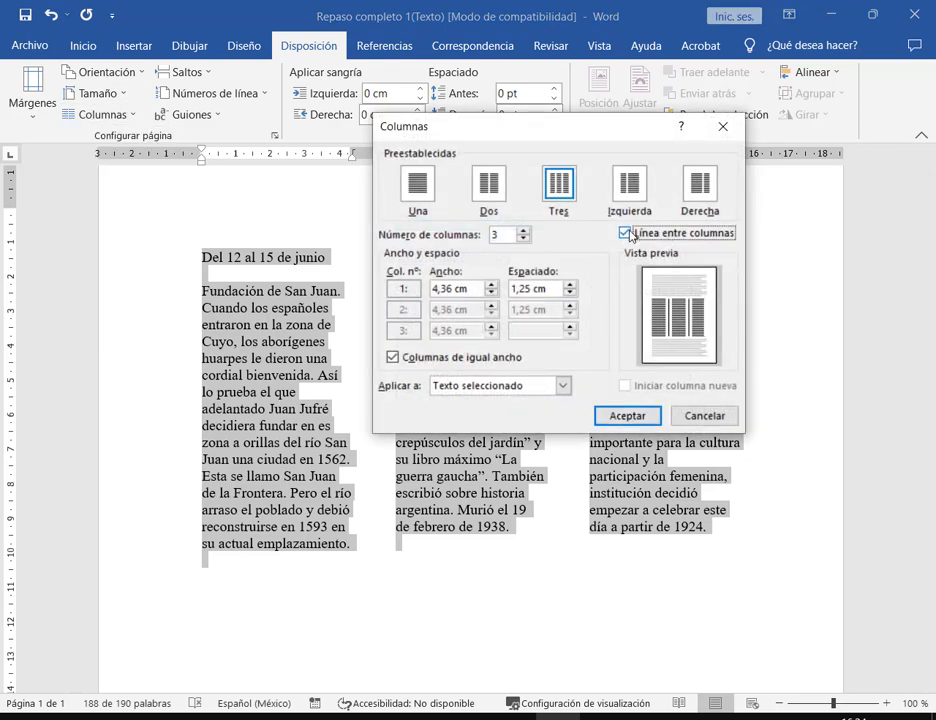
pyautogui.click(622, 420)
pyautogui.click(366, 266)
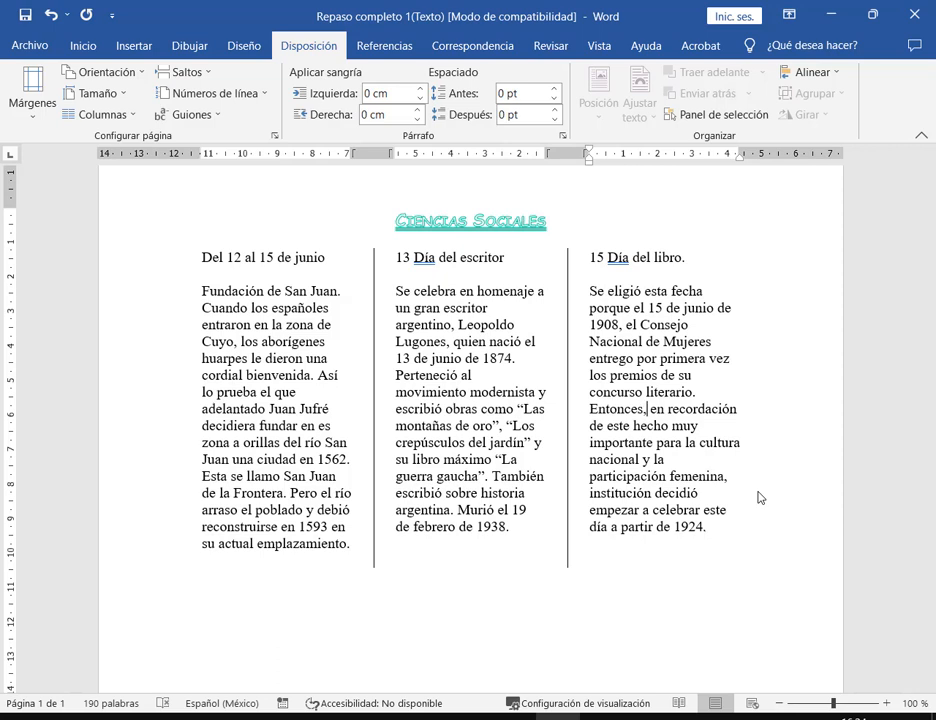
pyautogui.click(750, 531)
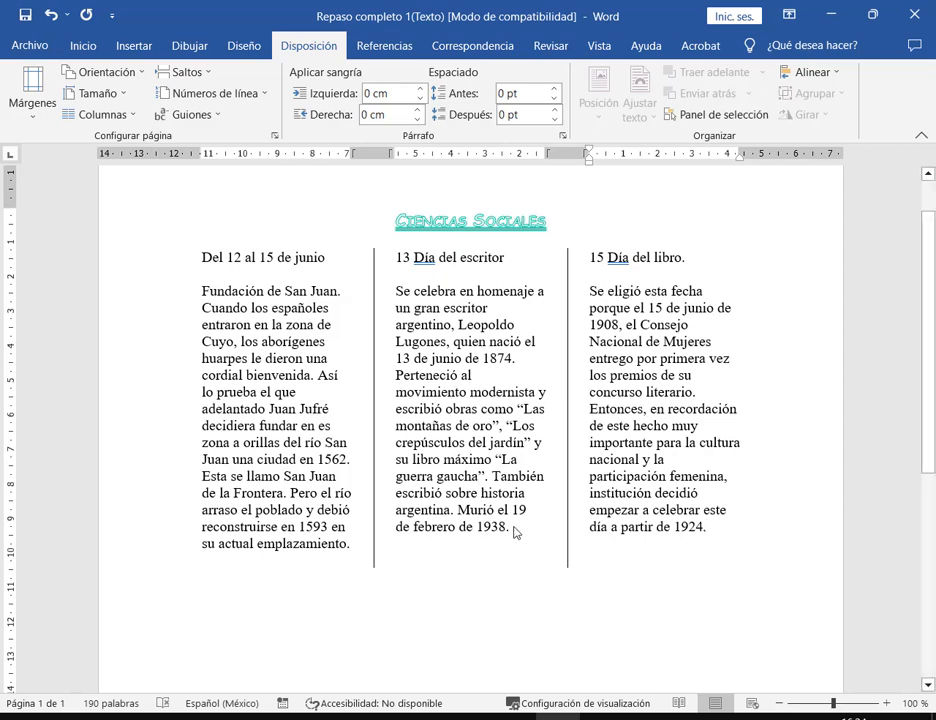
pyautogui.click(515, 530)
pyautogui.press('Return')
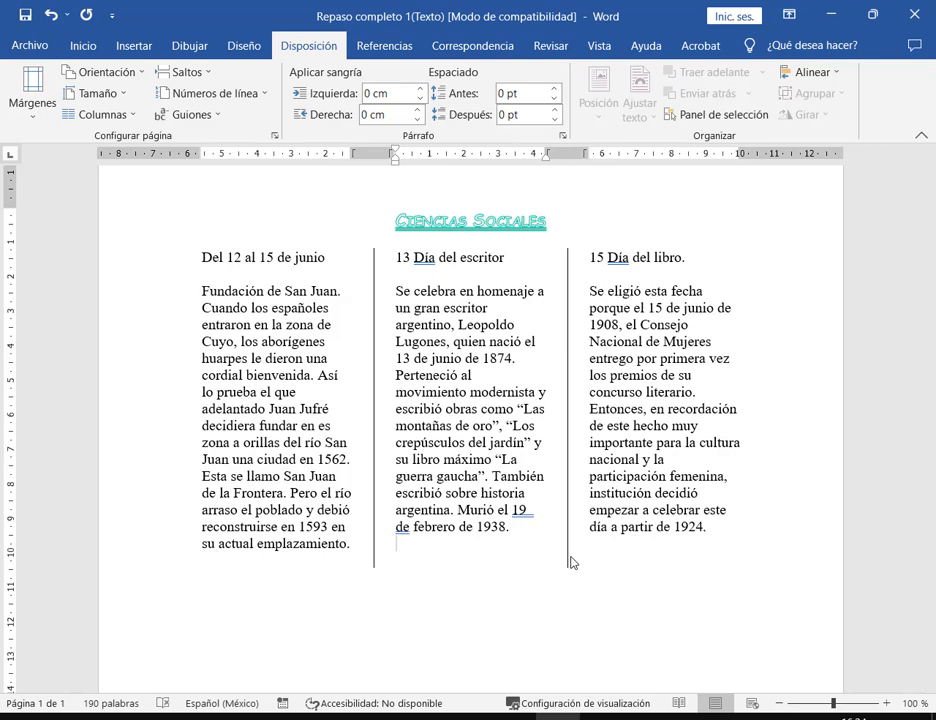
pyautogui.write('Continuamos con el tex')
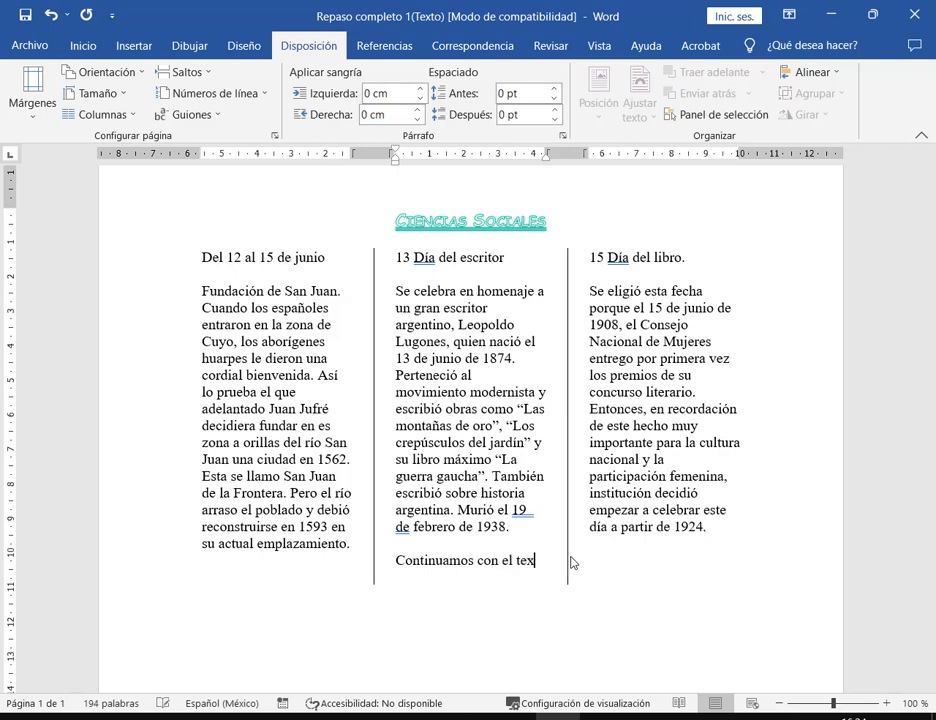
pyautogui.write('to de la segu')
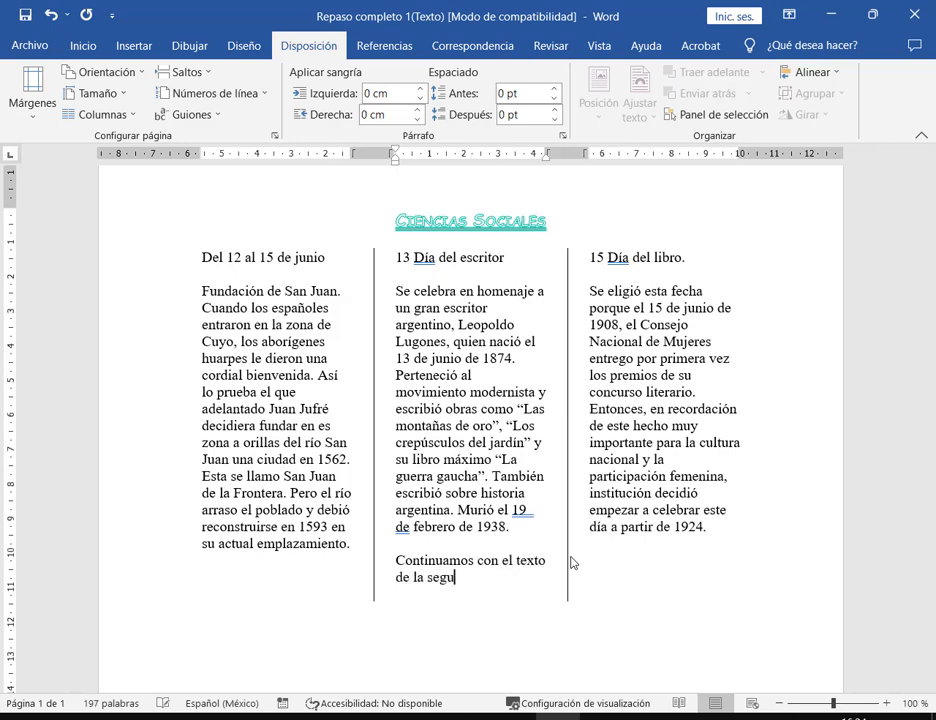
pyautogui.write('nda columna para')
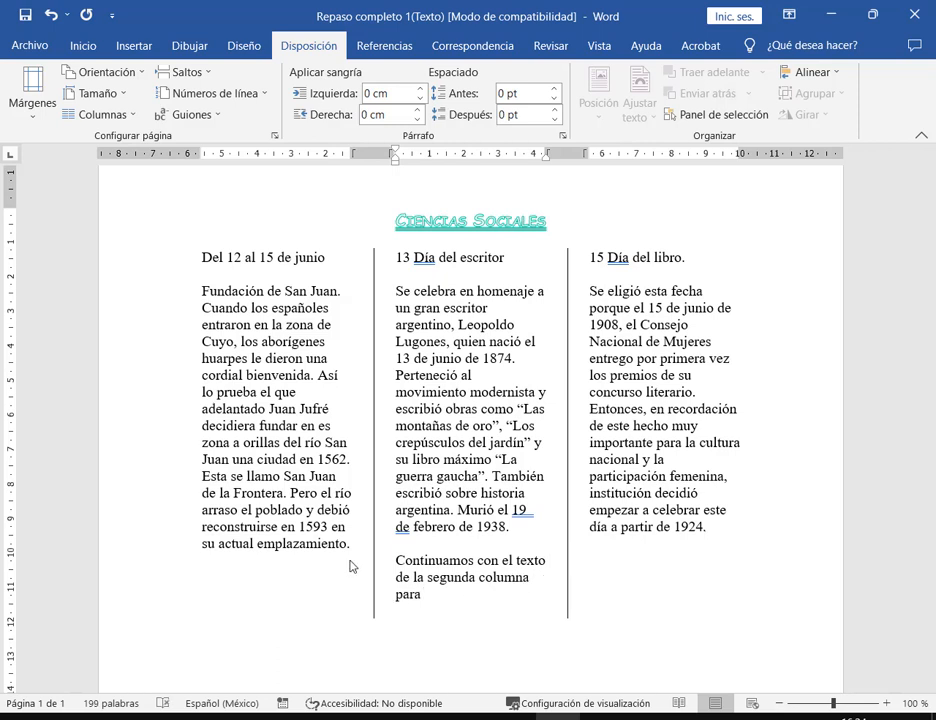
pyautogui.moveTo(349, 560); pyautogui.dragTo(600, 630)
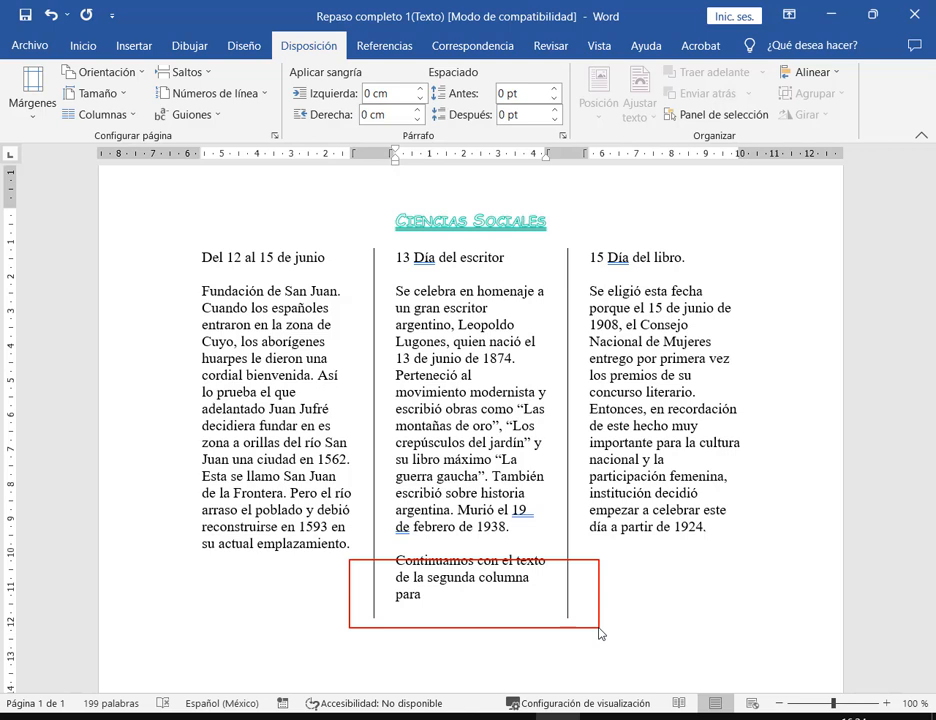
pyautogui.press('Escape')
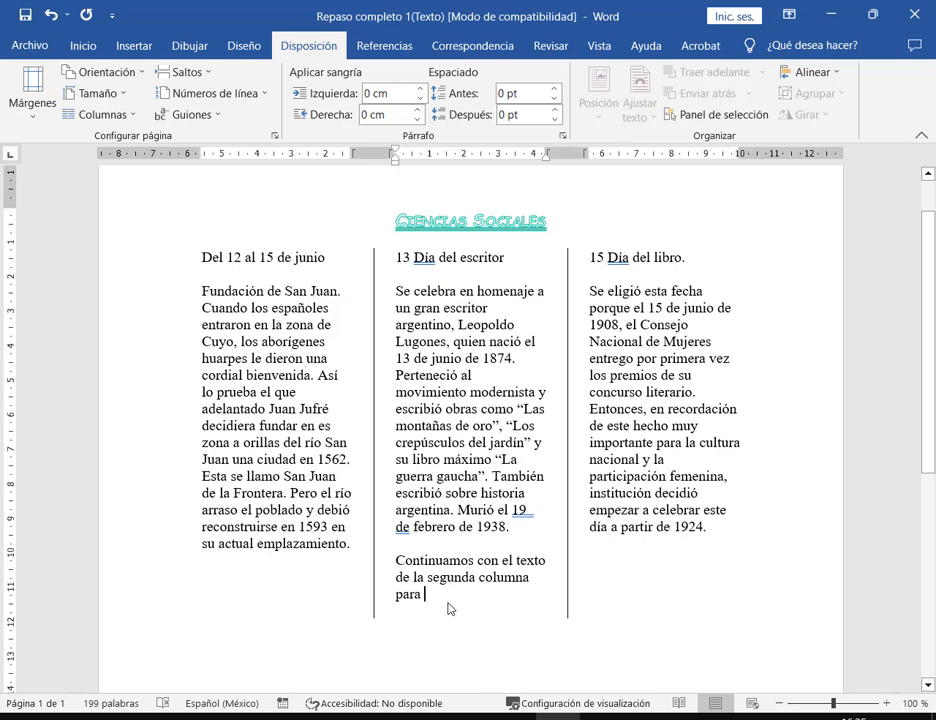
pyautogui.moveTo(449, 609); pyautogui.dragTo(382, 553)
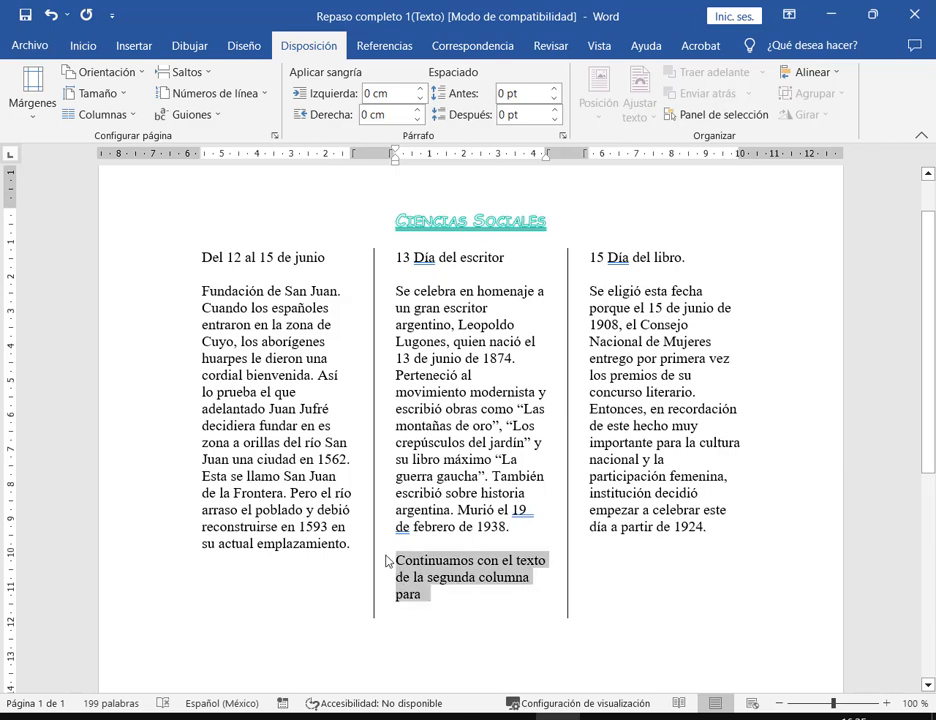
pyautogui.press('BackSpace')
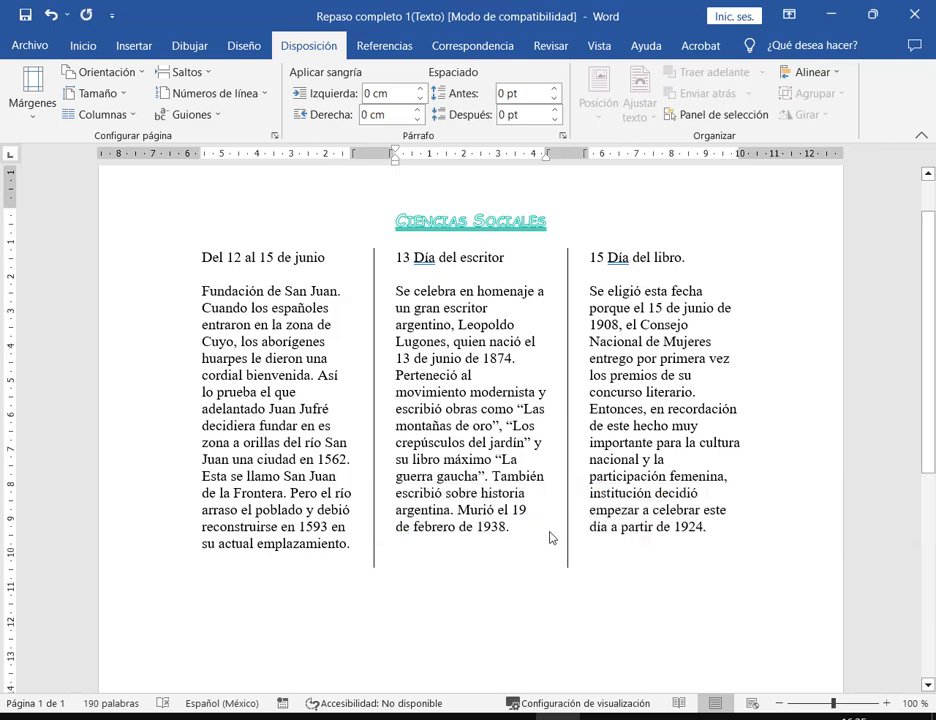
pyautogui.click(624, 568)
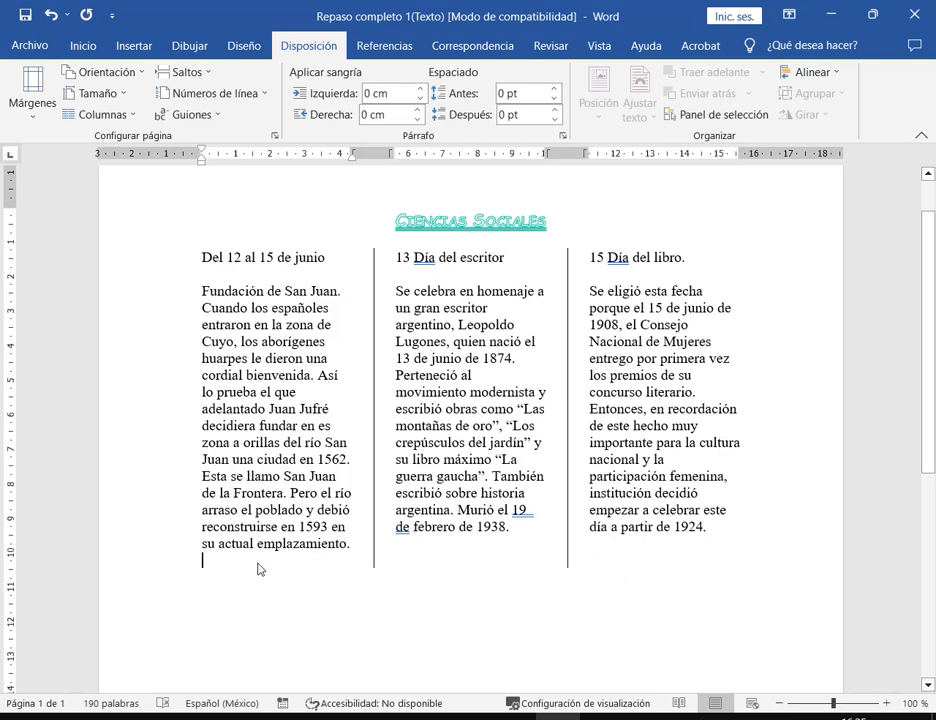
# - Delete the empty line under column 1 and review the Línea entre columnas option without changes
pyautogui.press('BackSpace')
pyautogui.click(122, 114)
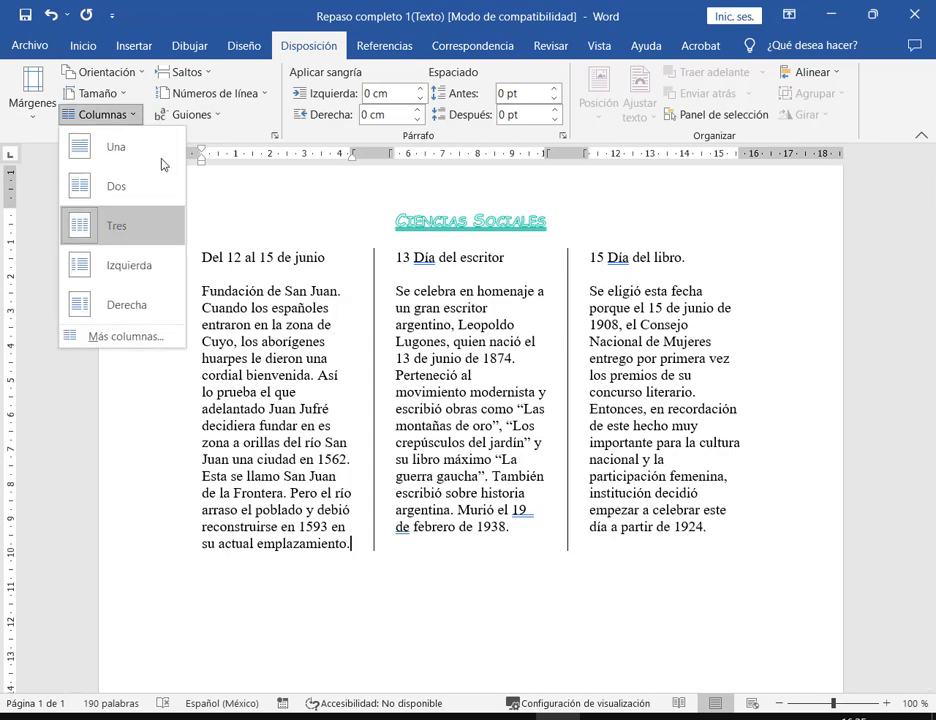
pyautogui.click(140, 343)
pyautogui.moveTo(524, 127); pyautogui.dragTo(443, 126)
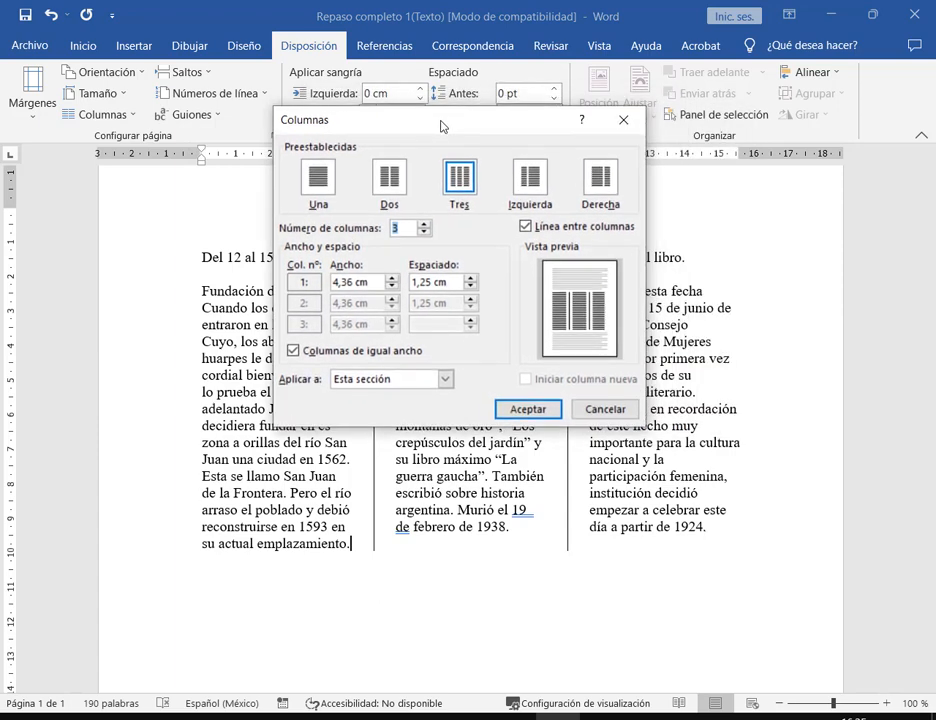
pyautogui.click(525, 226)
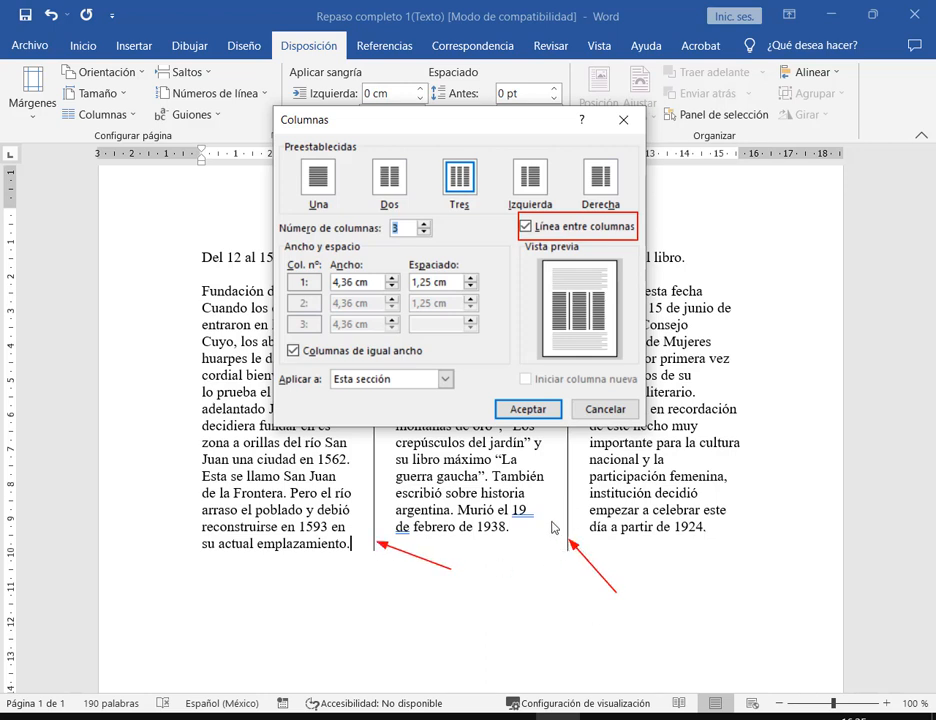
pyautogui.click(608, 411)
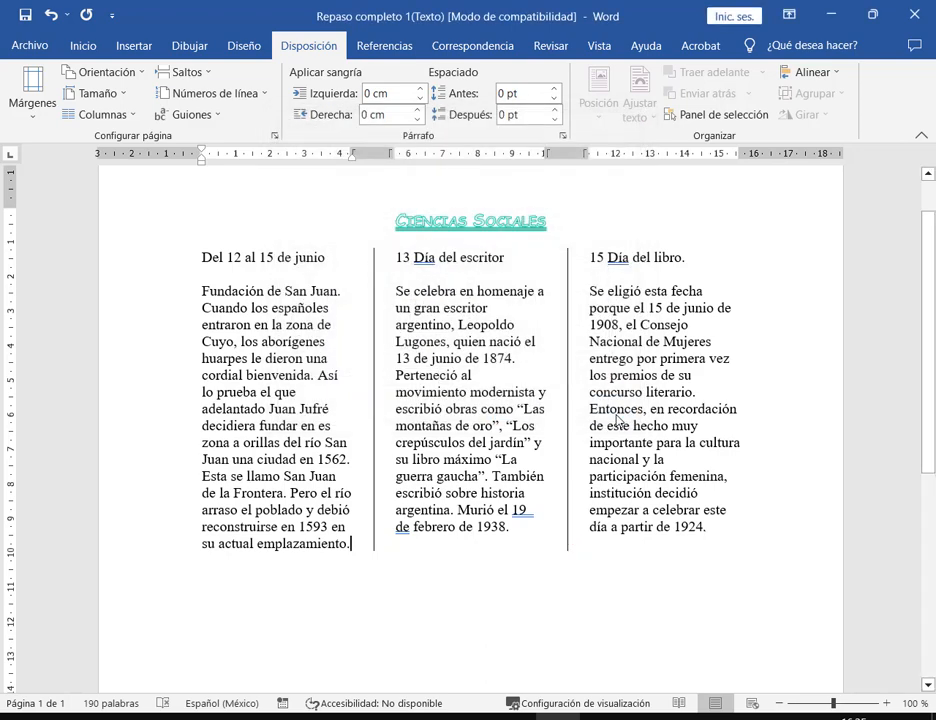
# - Untick Línea entre columnas in the column settings to remove the dividing lines
pyautogui.click(100, 114)
pyautogui.click(138, 343)
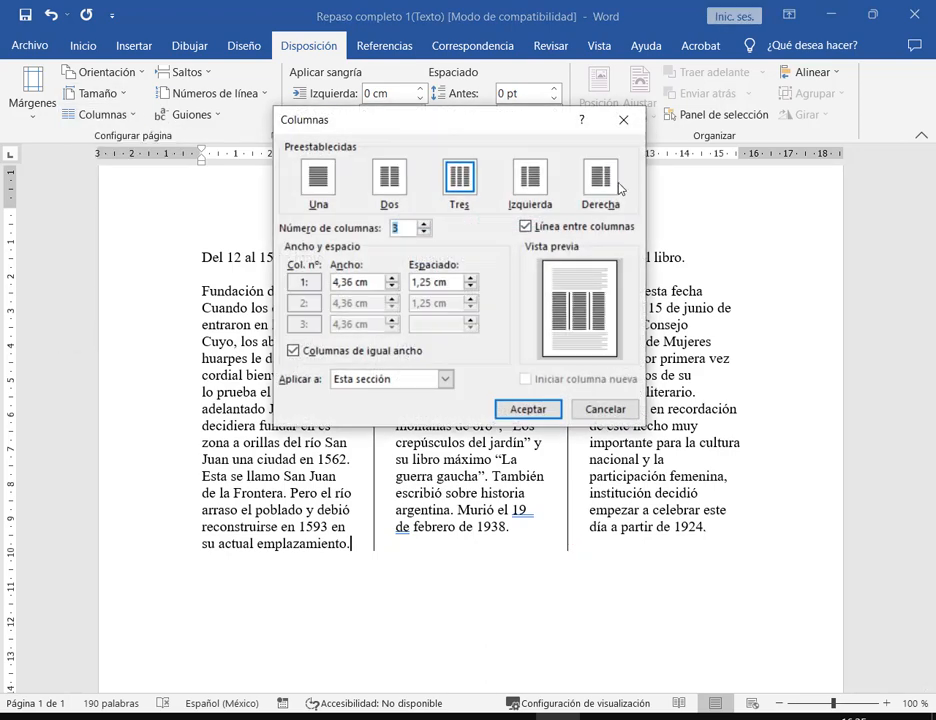
pyautogui.click(588, 228)
pyautogui.click(528, 409)
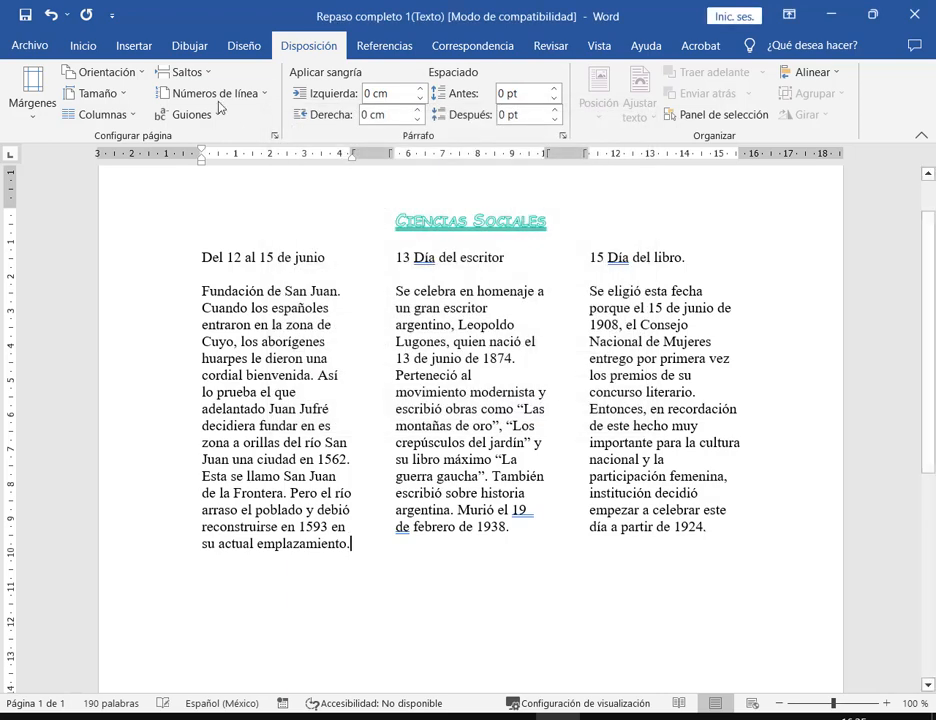
pyautogui.click(120, 46)
pyautogui.click(198, 72)
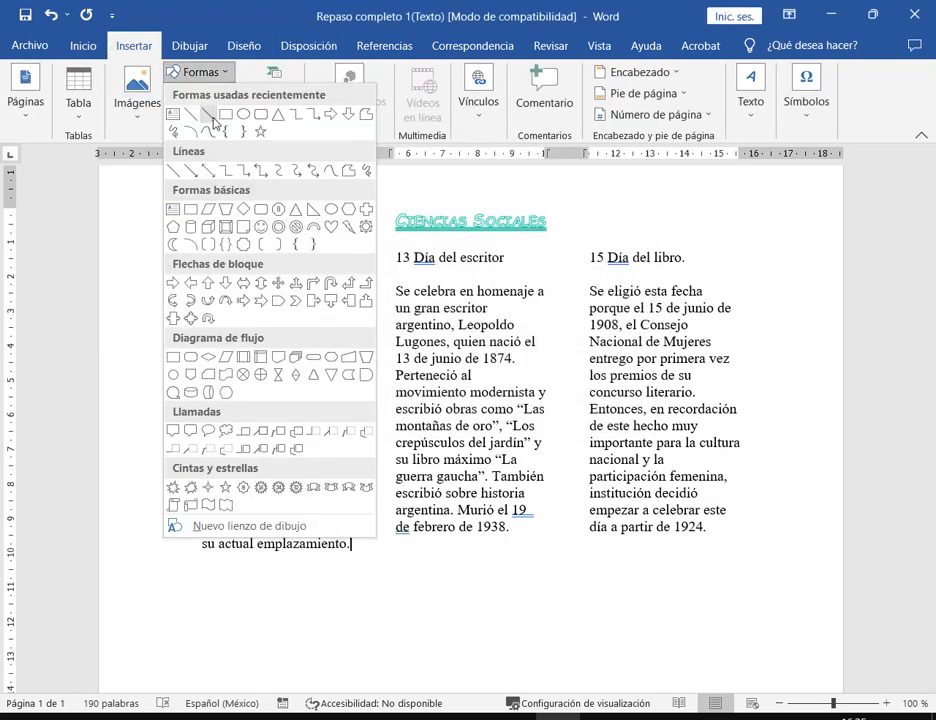
# - Draw a vertical line between columns 1 and 2 and give it a 3 pt weight
pyautogui.click(176, 110)
pyautogui.moveTo(373, 254)
pyautogui.mouseDown()
pyautogui.moveTo(374, 545)
pyautogui.moveTo(384, 558)
pyautogui.mouseUp()
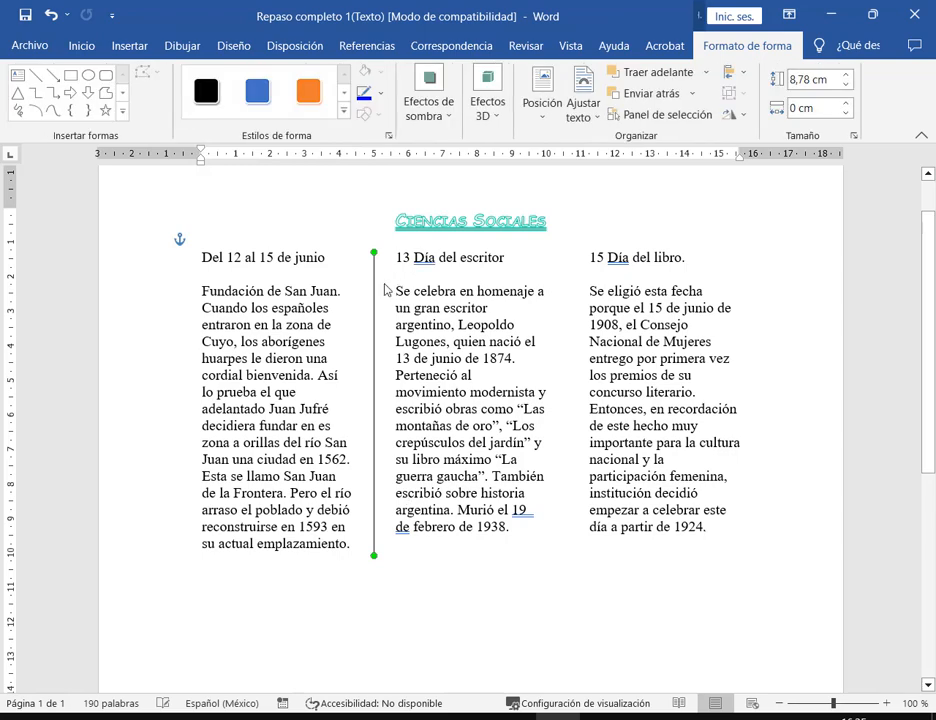
pyautogui.click(380, 94)
pyautogui.moveTo(441, 340)
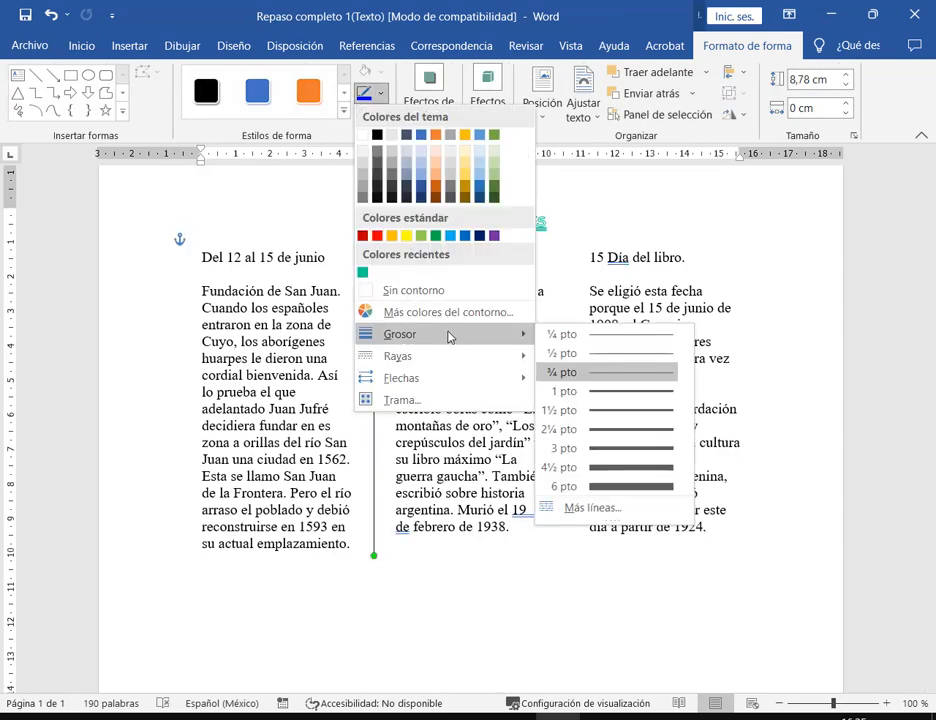
pyautogui.click(595, 447)
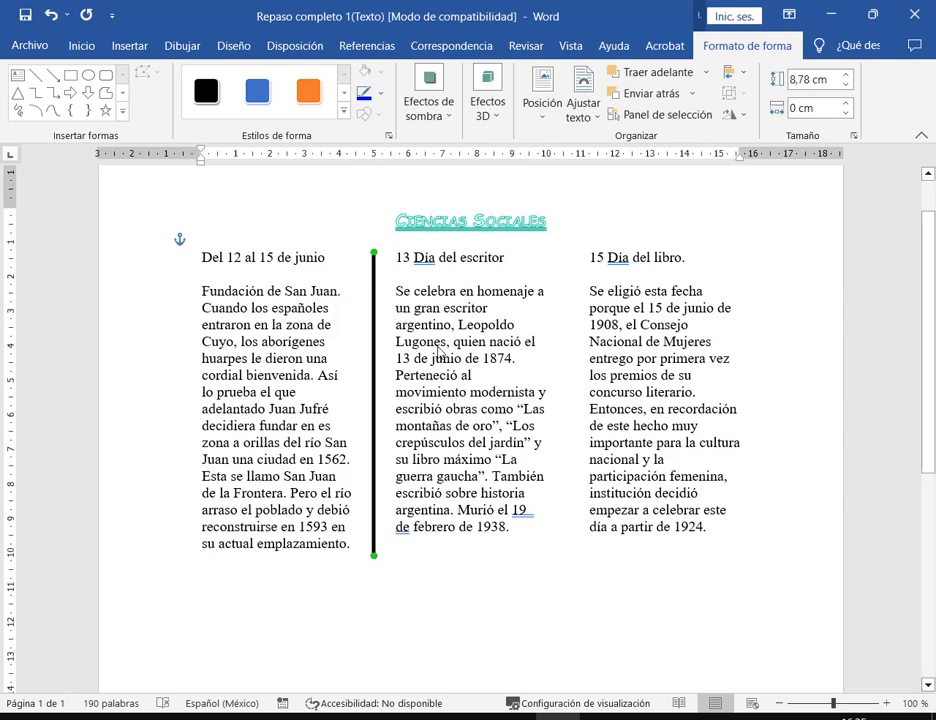
# - Colour the divider line green, then change it to the recent teal swatch
pyautogui.click(380, 94)
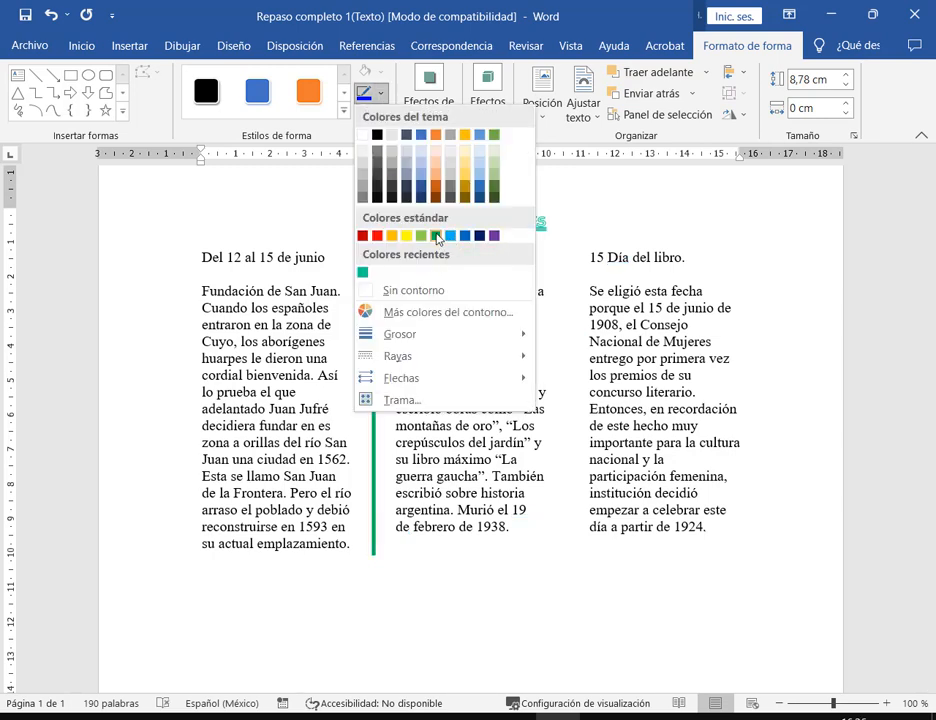
pyautogui.click(436, 236)
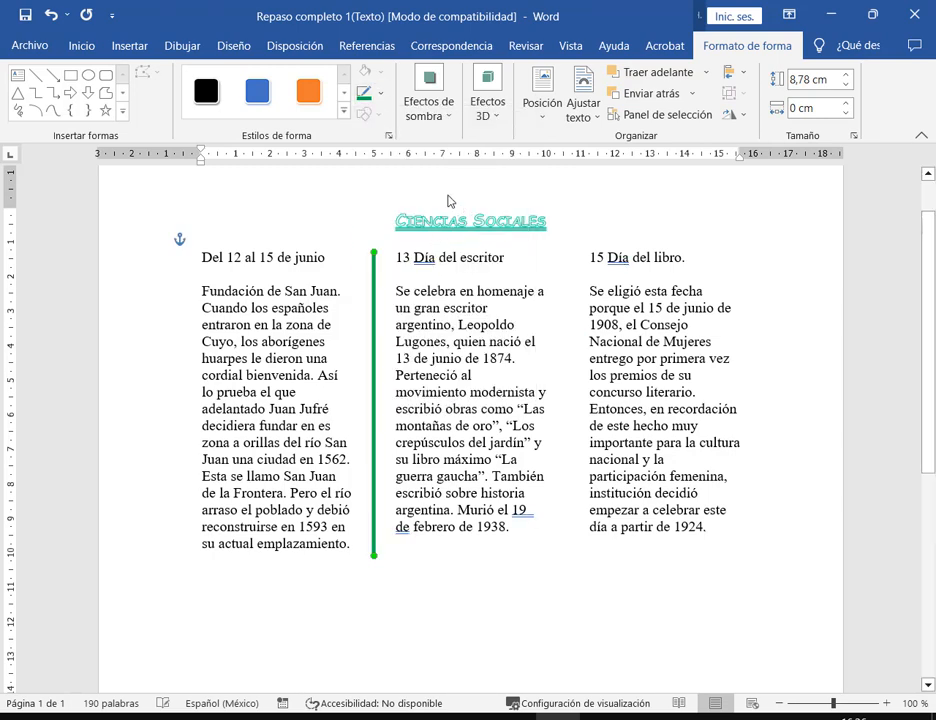
pyautogui.click(381, 95)
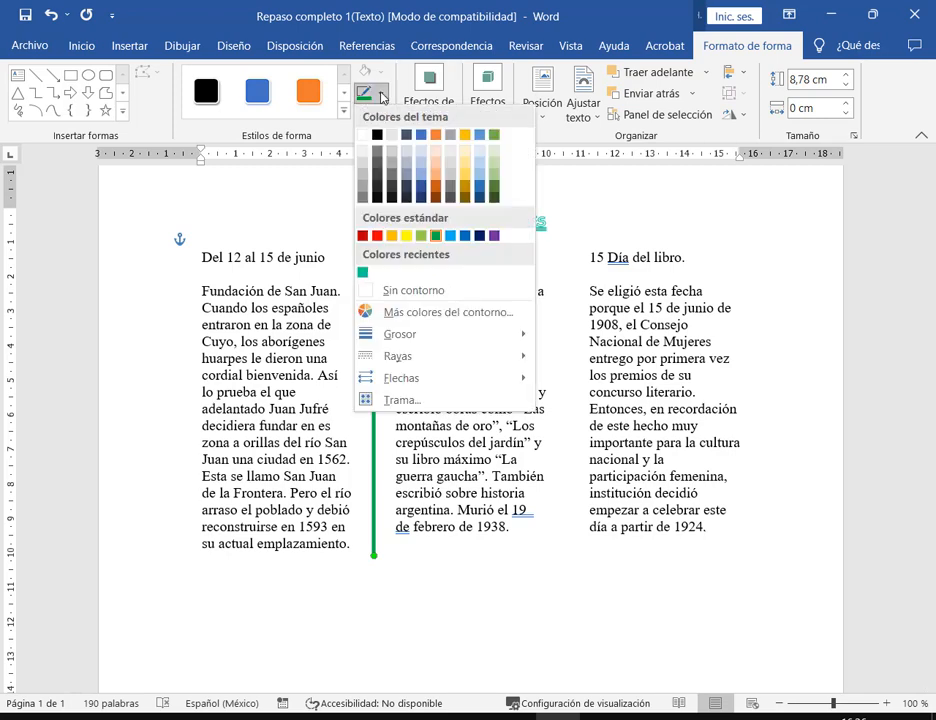
pyautogui.click(362, 272)
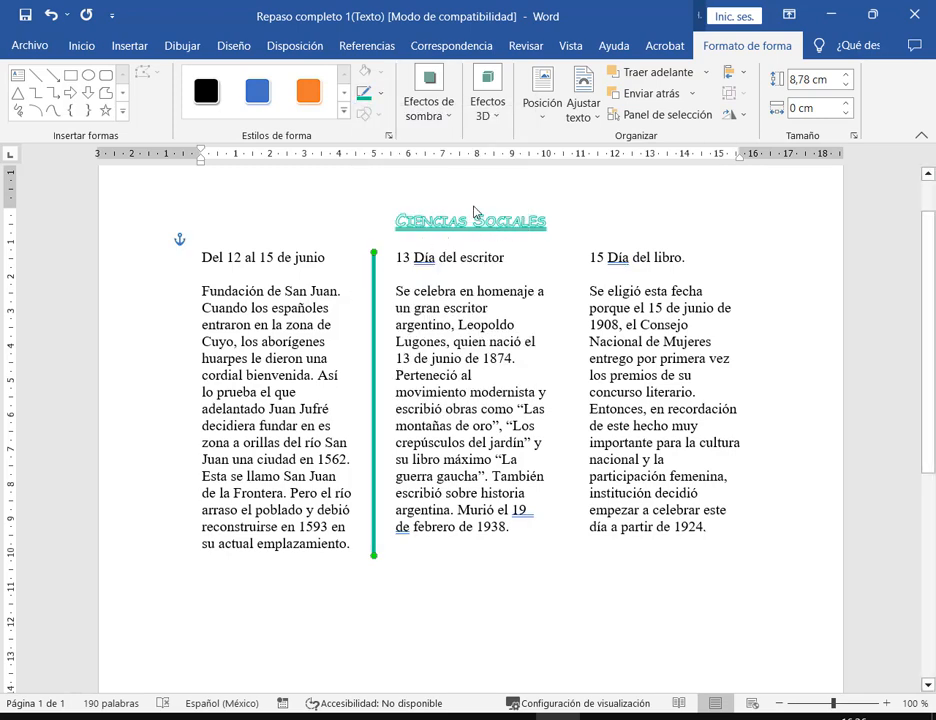
# - Change the teal divider line's dash style to dotted
pyautogui.click(381, 93)
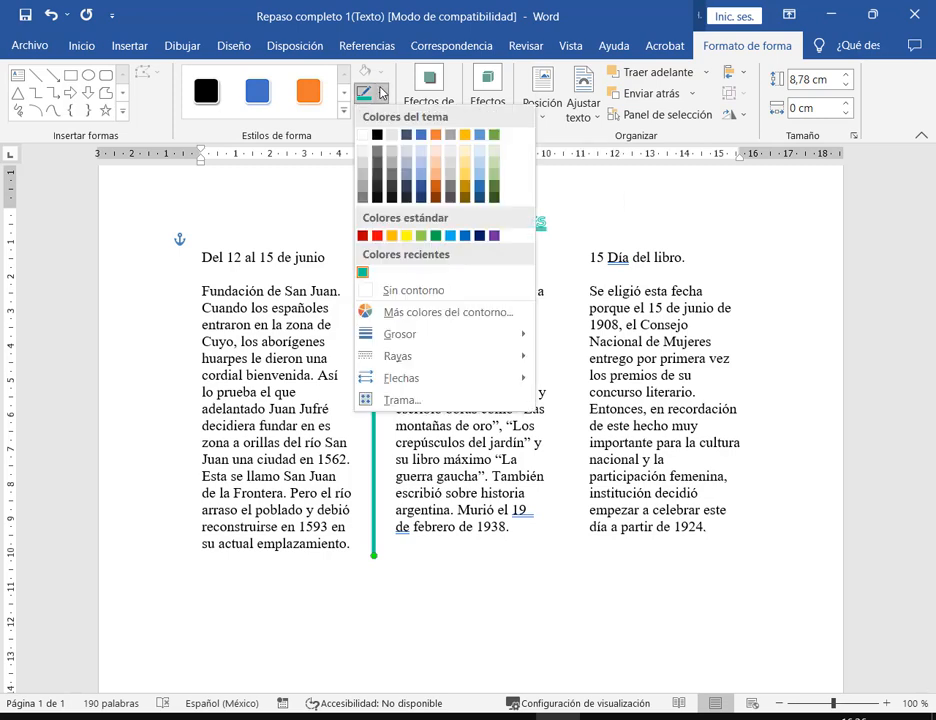
pyautogui.moveTo(452, 374)
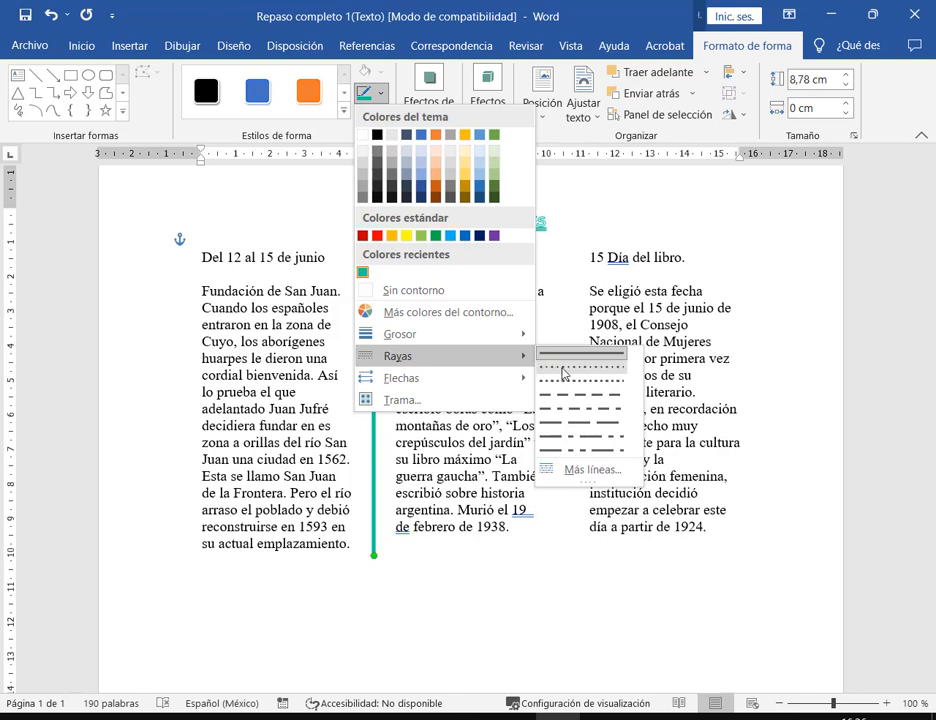
pyautogui.click(563, 373)
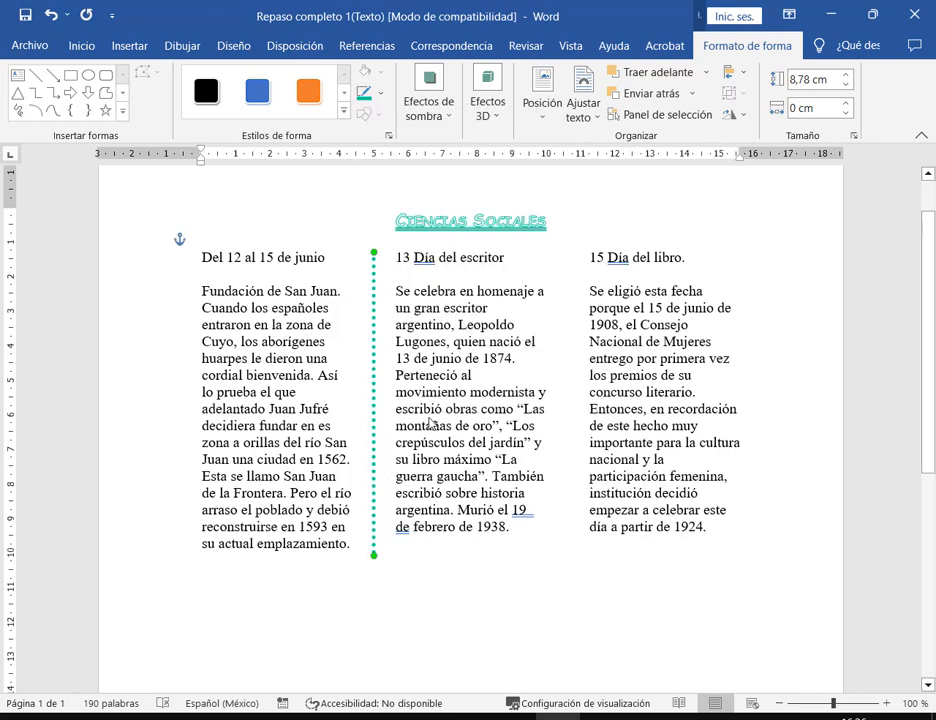
# - In More Lines, keep the dotted dash and add arrowheads as both begin and end styles
pyautogui.click(381, 99)
pyautogui.moveTo(495, 353)
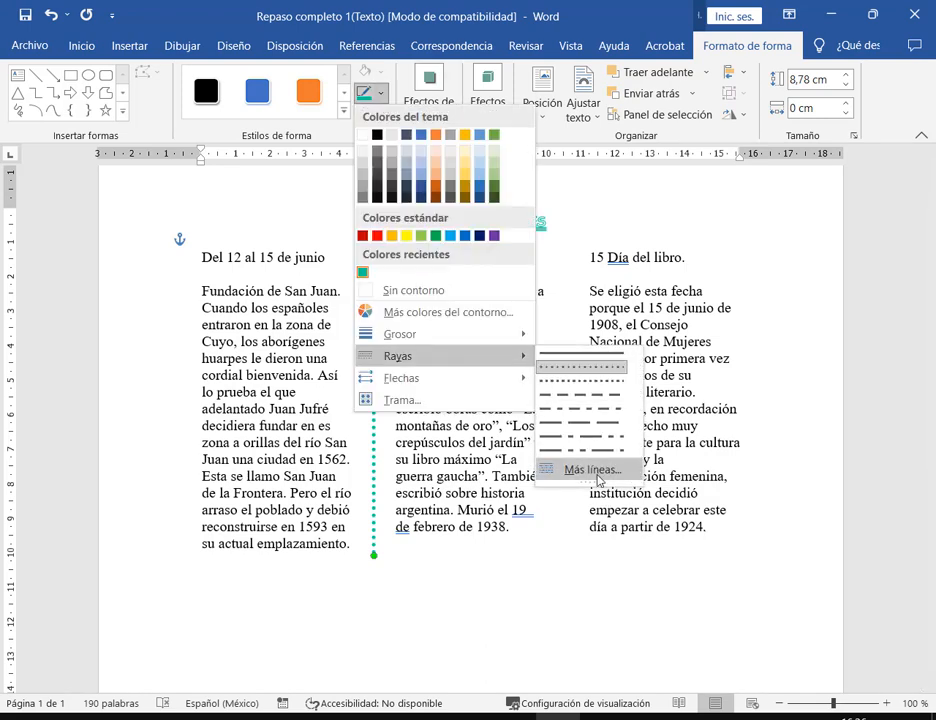
pyautogui.click(598, 481)
pyautogui.click(436, 365)
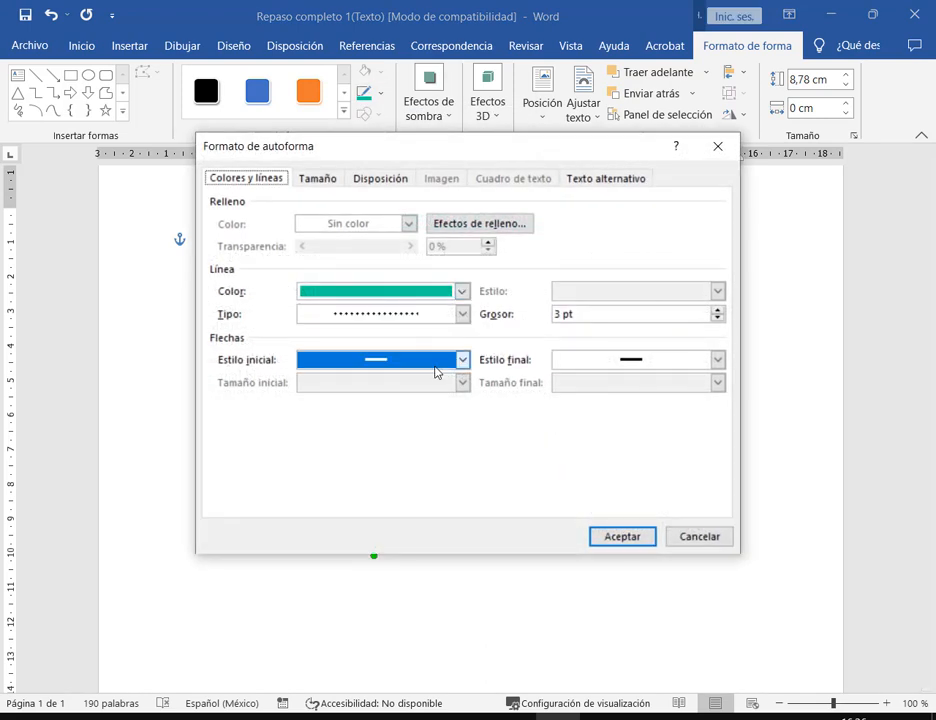
pyautogui.click(462, 314)
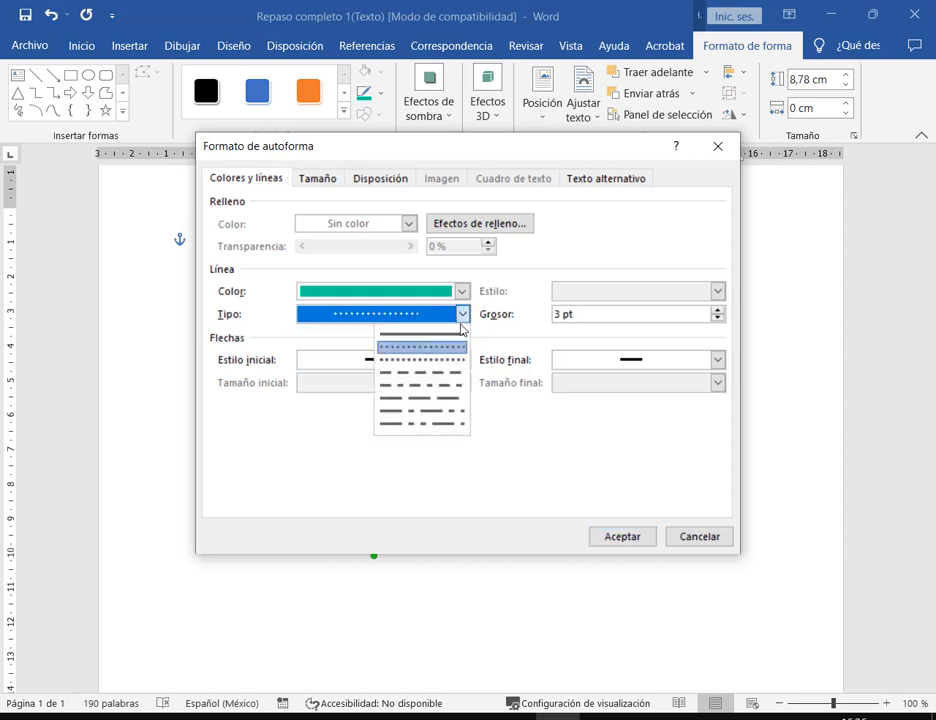
pyautogui.click(455, 366)
pyautogui.click(717, 359)
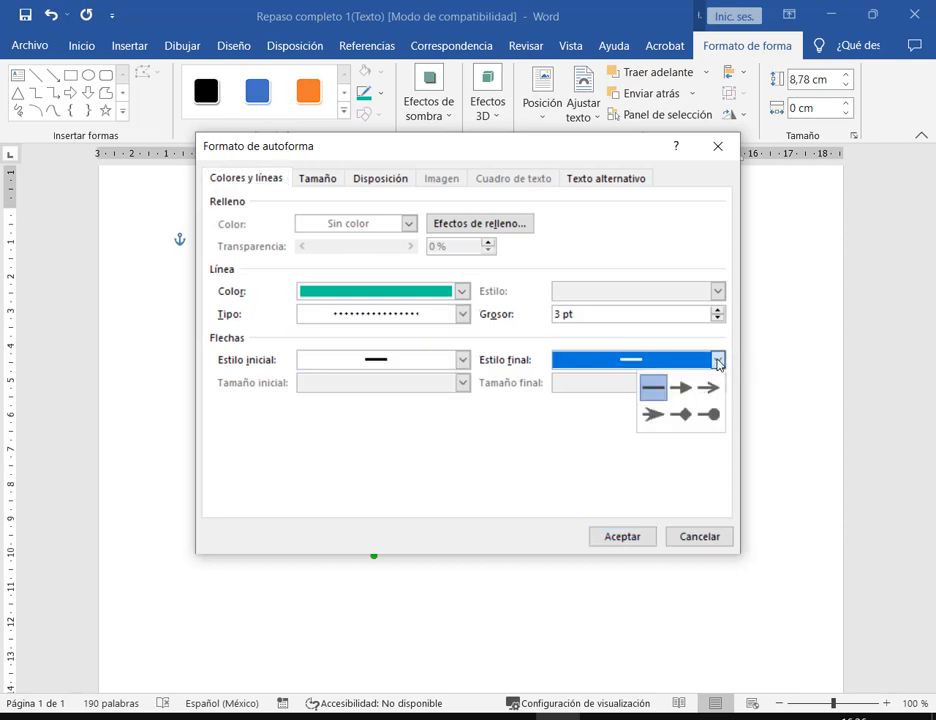
pyautogui.click(694, 388)
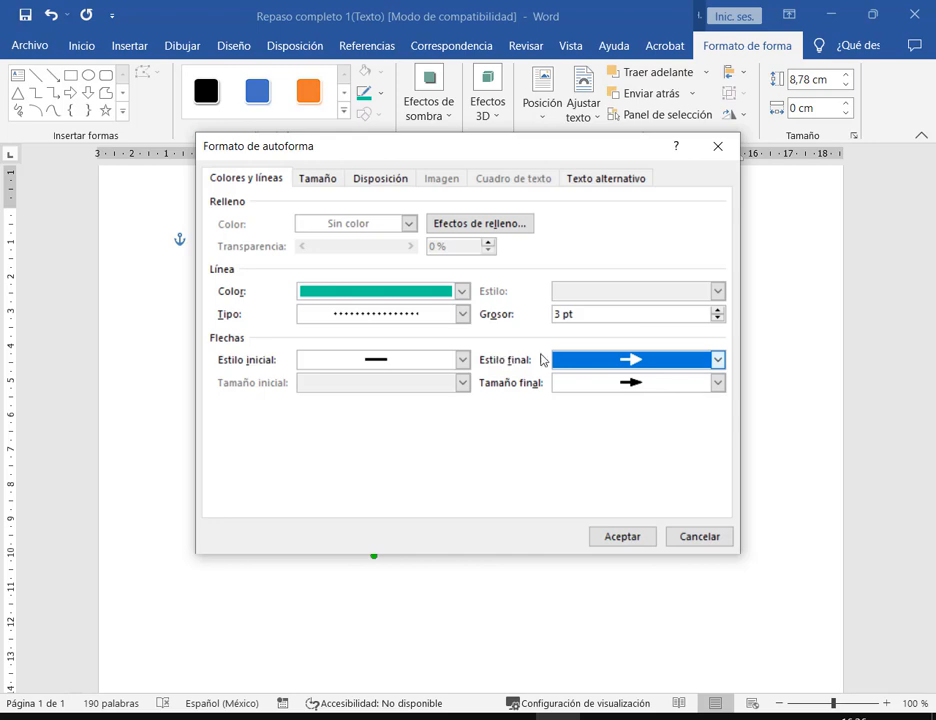
pyautogui.click(462, 359)
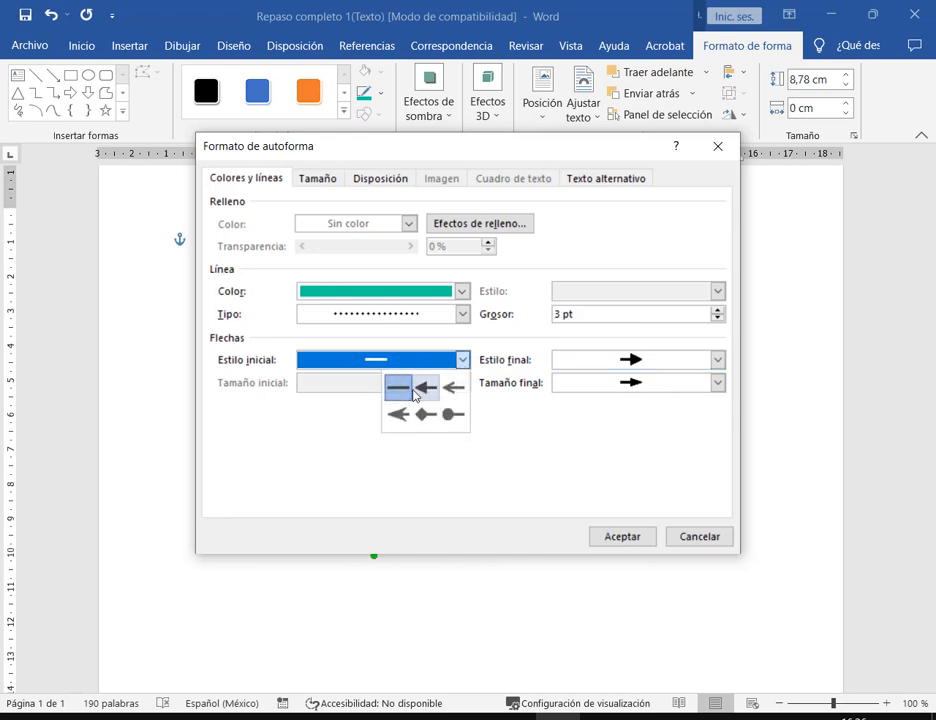
pyautogui.click(435, 385)
pyautogui.click(620, 536)
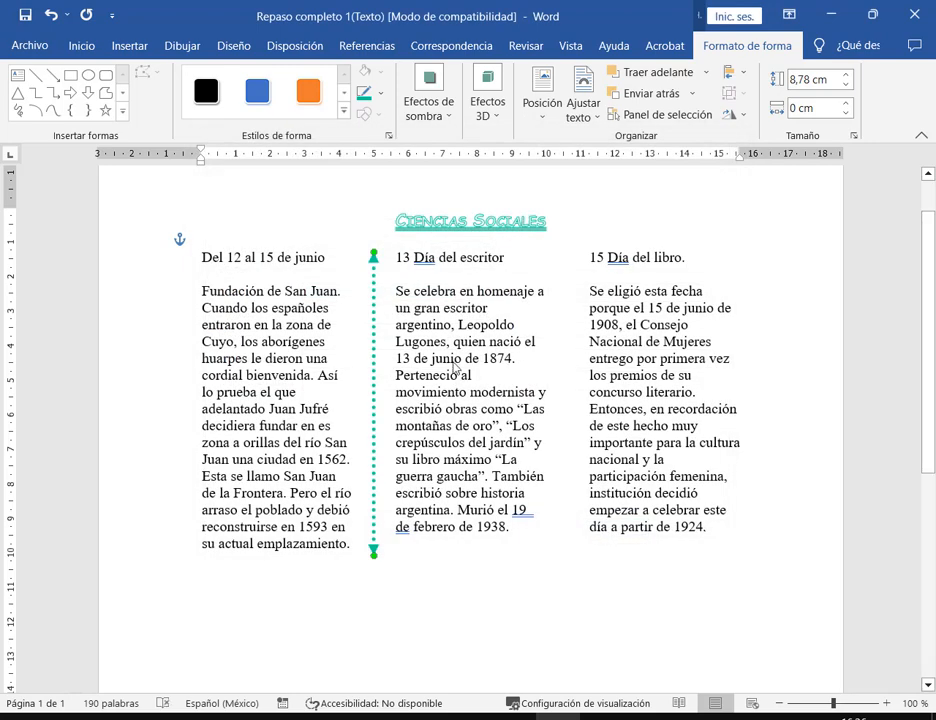
pyautogui.press('Escape')
# - Select the dotted arrow line, then try a drop shadow preset and the 3D effect options
pyautogui.click(374, 313)
pyautogui.click(427, 113)
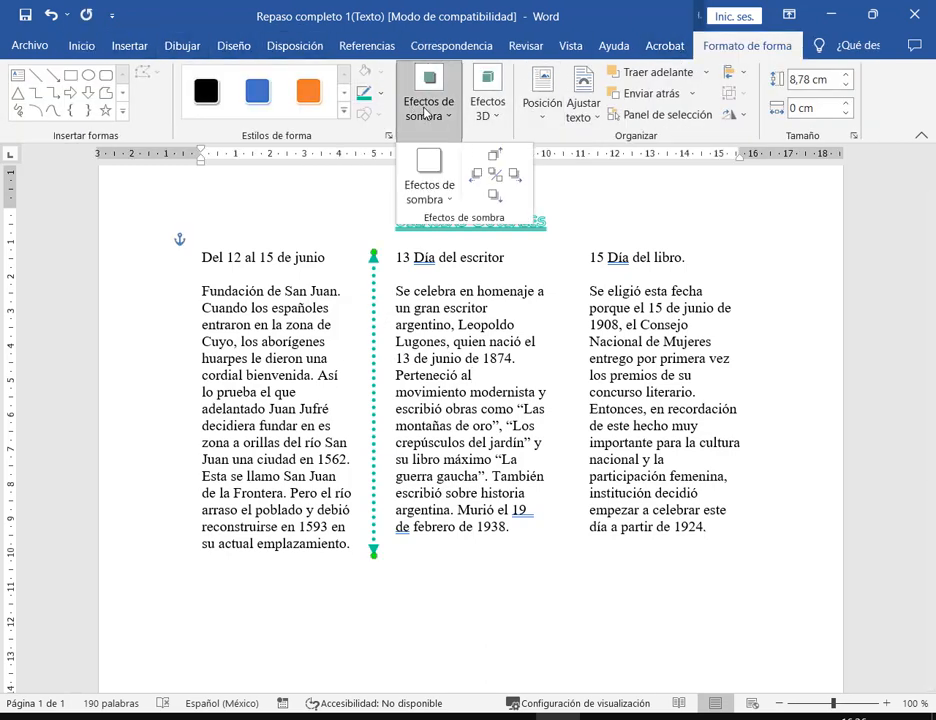
pyautogui.click(429, 192)
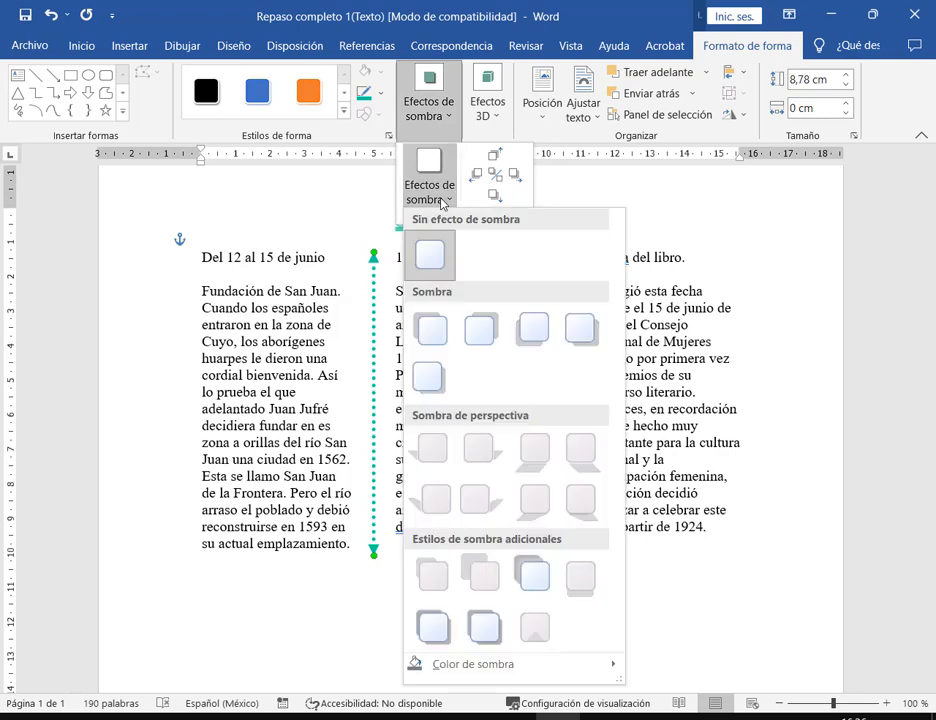
pyautogui.click(431, 336)
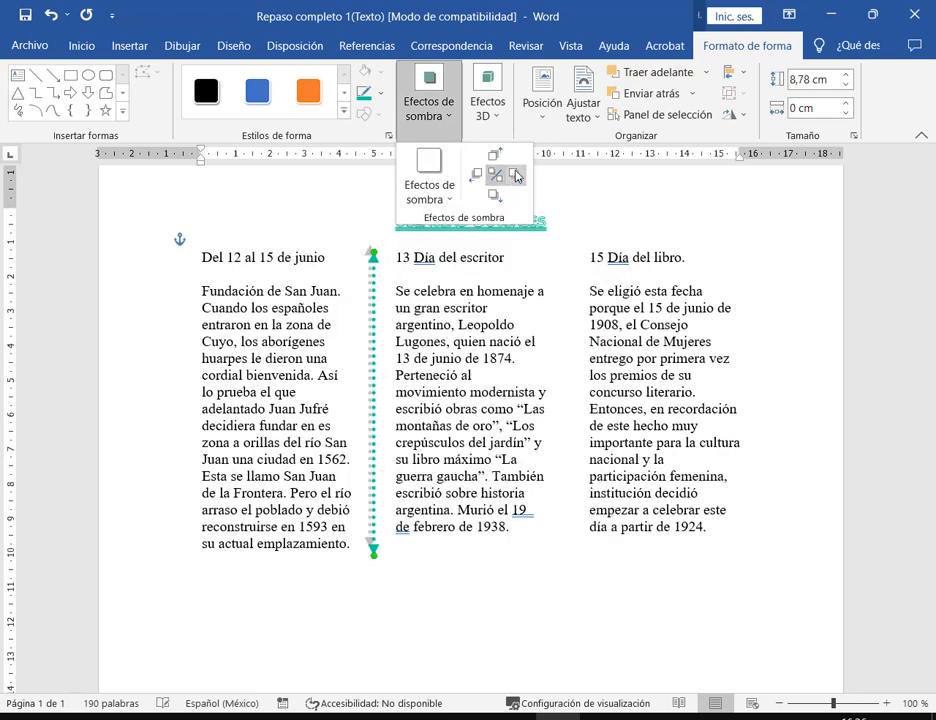
pyautogui.click(477, 177)
pyautogui.click(490, 99)
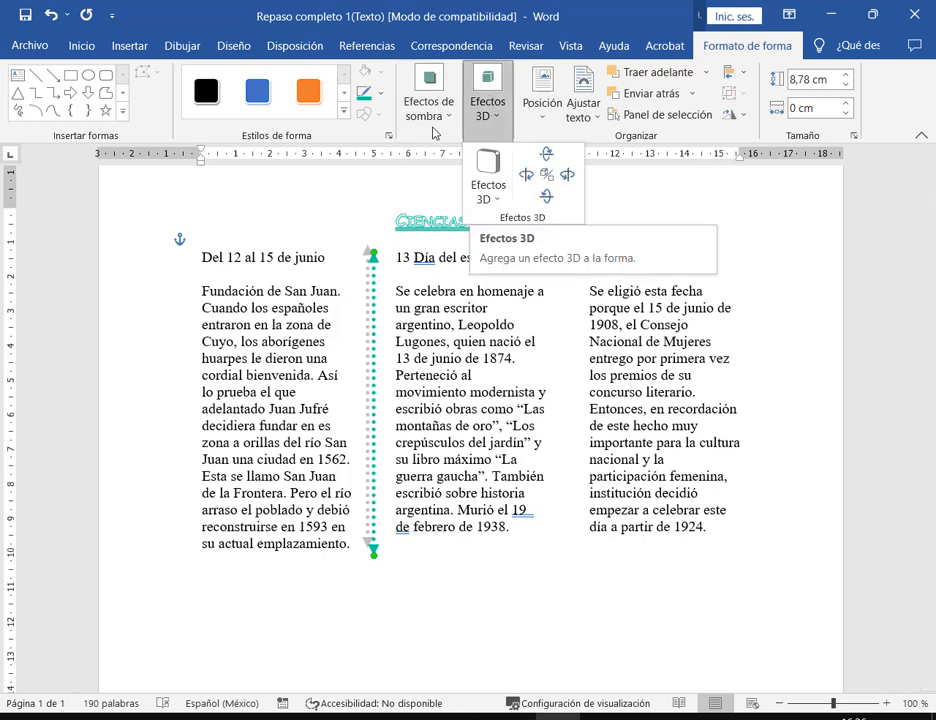
pyautogui.click(568, 20)
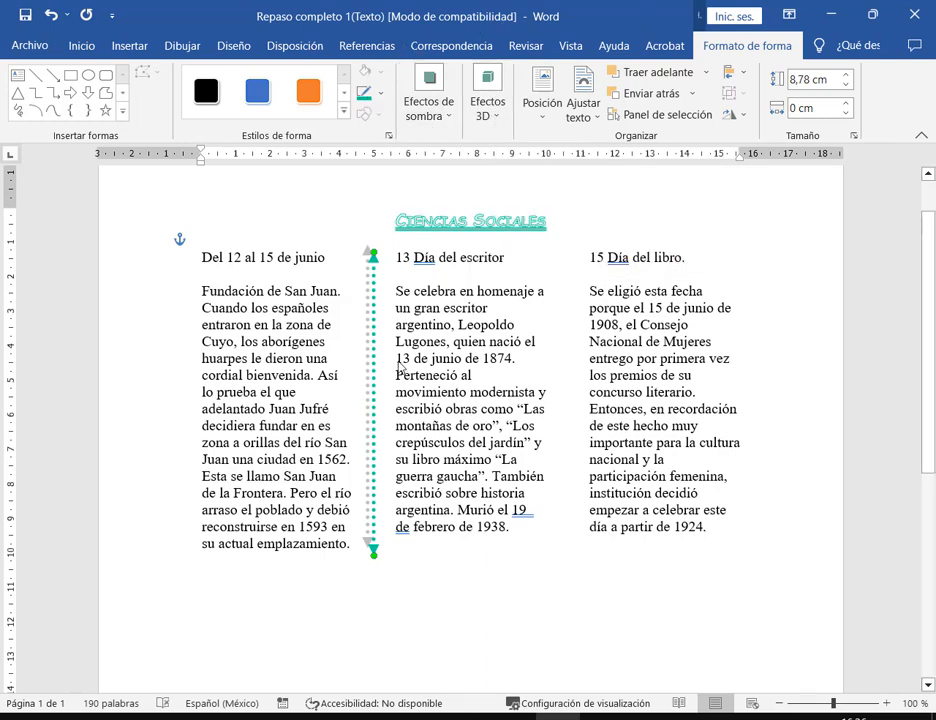
# - Undo twice, redo the arrowheads, shift the line up-left, then delete it
pyautogui.hotkey('ctrl', 'z')
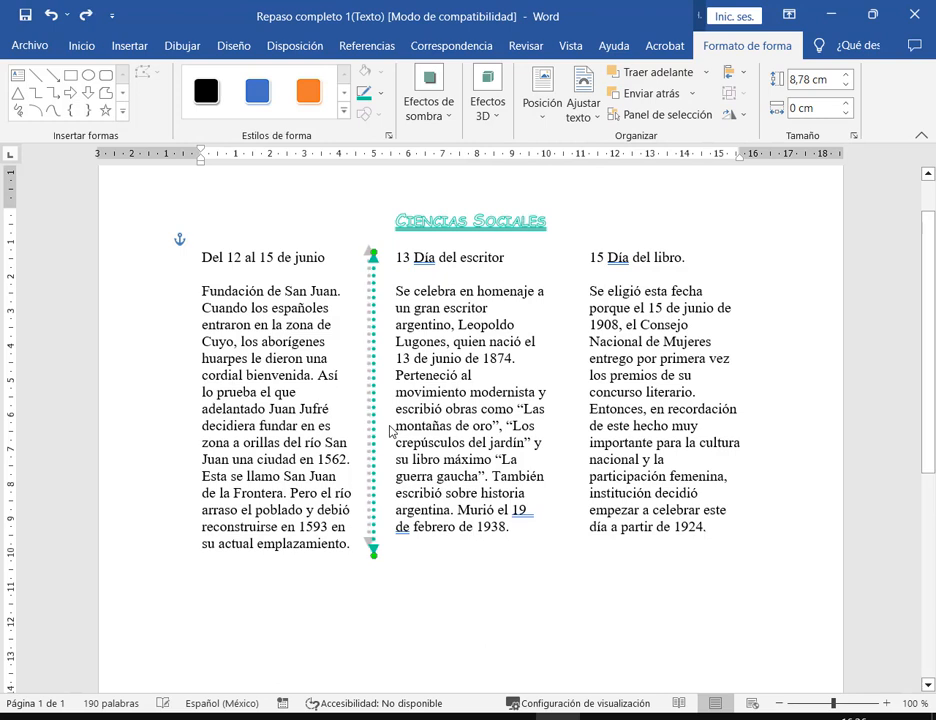
pyautogui.hotkey('ctrl', 'z')
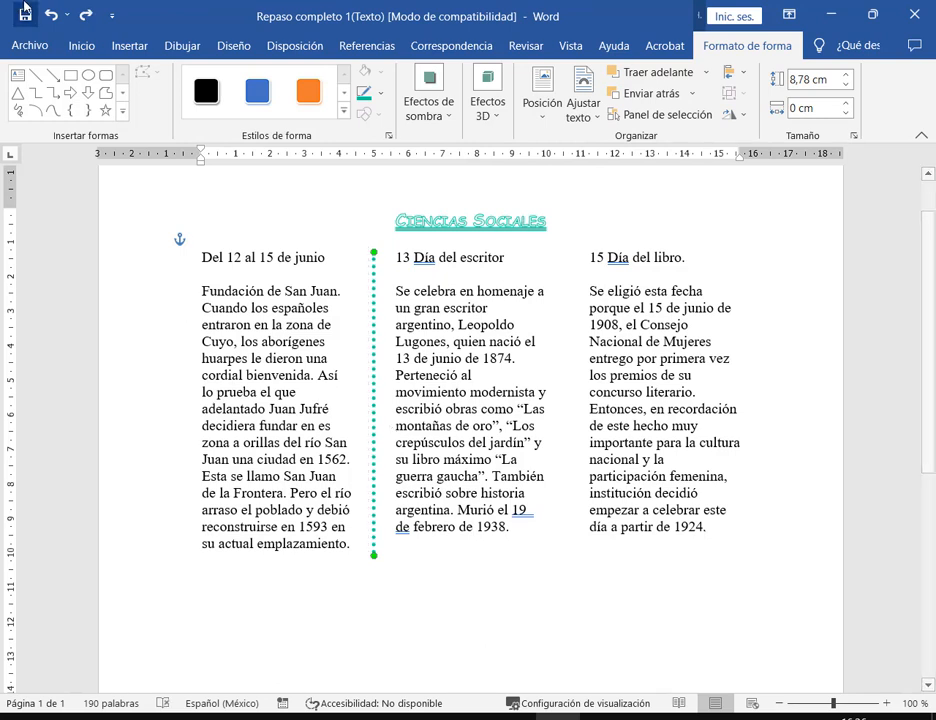
pyautogui.hotkey('ctrl', 'y')
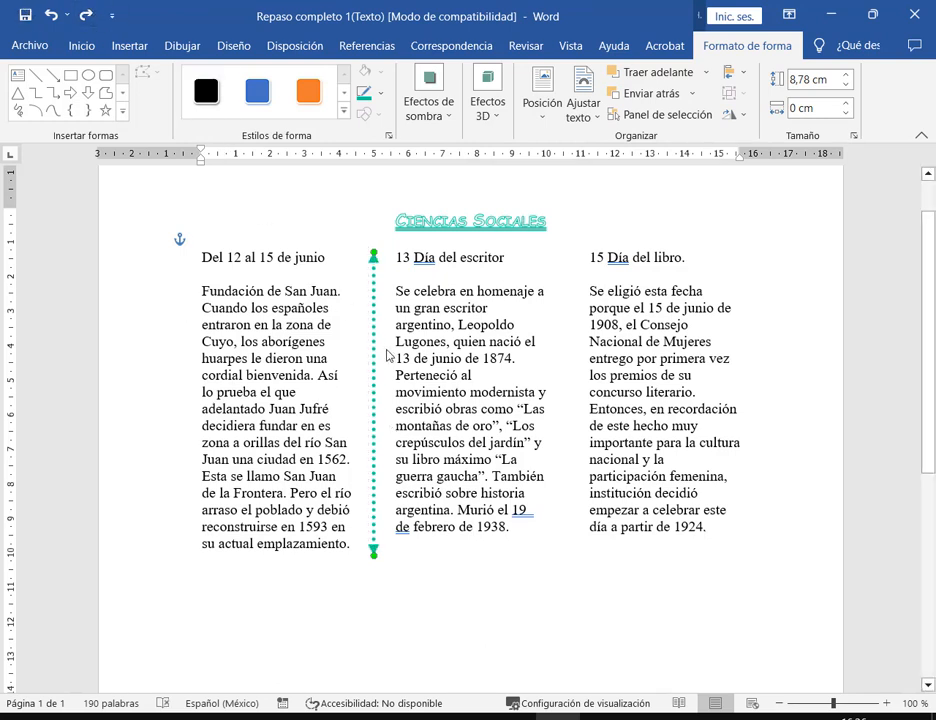
pyautogui.moveTo(375, 358); pyautogui.dragTo(352, 338)
pyautogui.press('Delete')
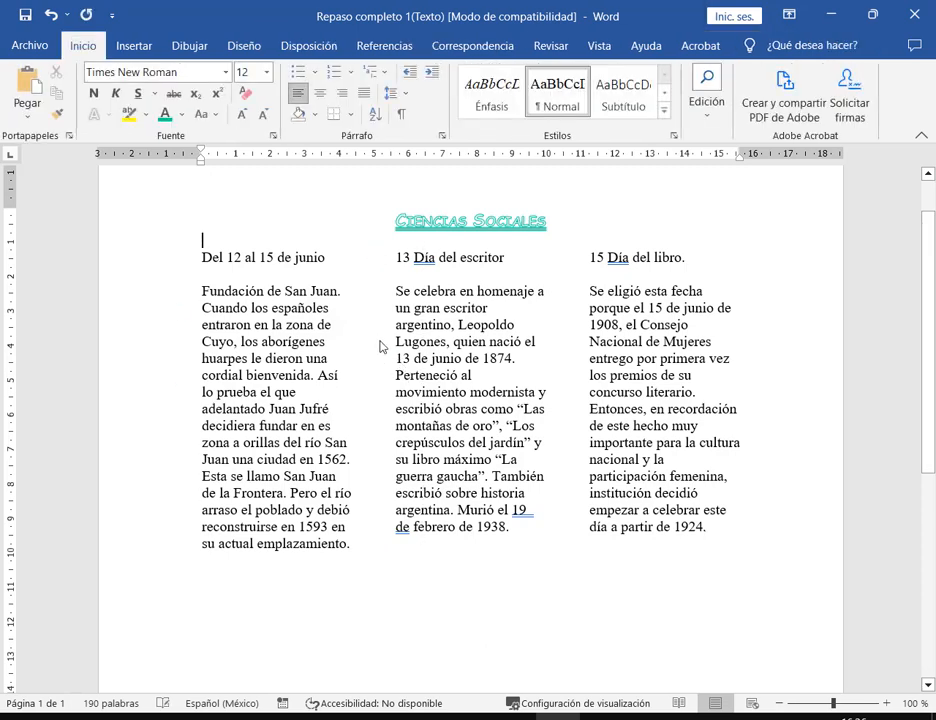
# - Draw a straight horizontal line across the page below the three text columns
pyautogui.click(519, 511)
pyautogui.click(535, 511)
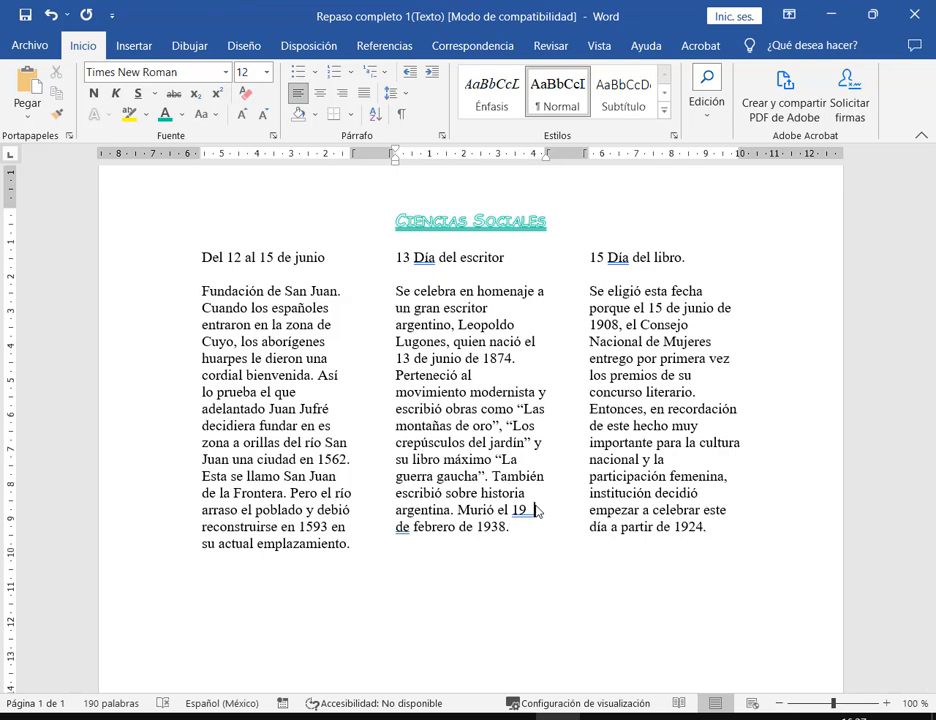
pyautogui.scroll(-3, 536, 511)
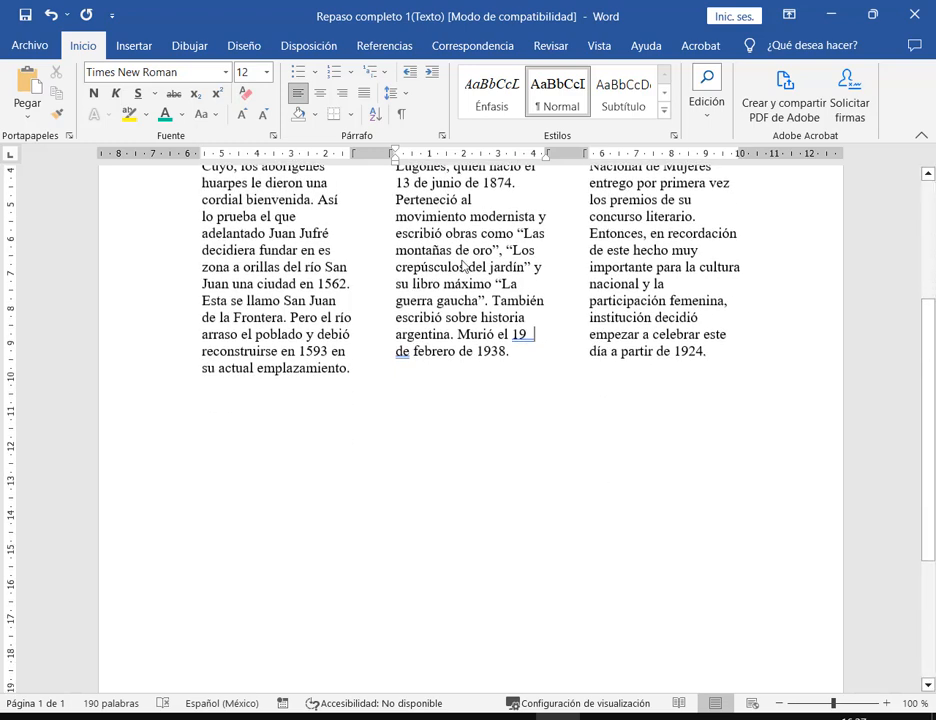
pyautogui.click(128, 50)
pyautogui.click(200, 72)
pyautogui.click(190, 117)
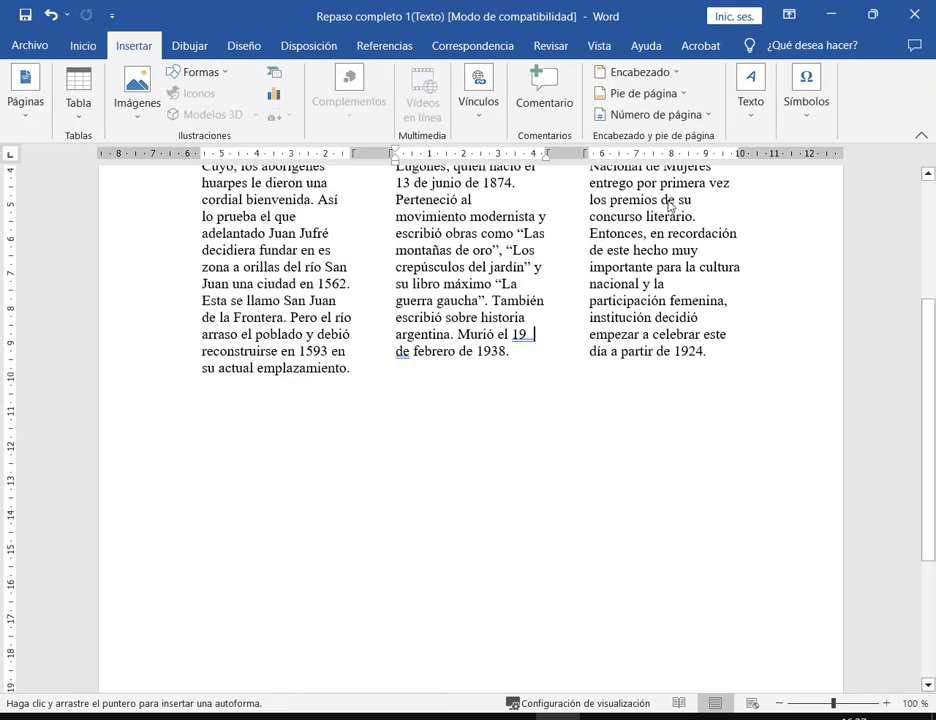
pyautogui.moveTo(224, 441); pyautogui.dragTo(746, 441)
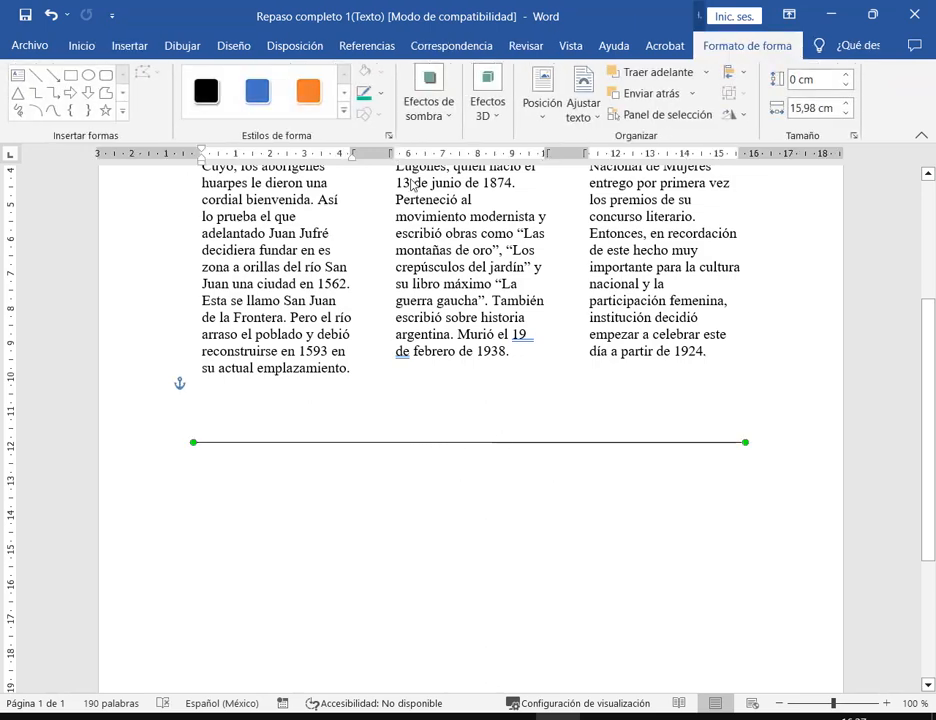
# - Make the new line teal with a 4½ pt weight
pyautogui.click(381, 92)
pyautogui.click(364, 273)
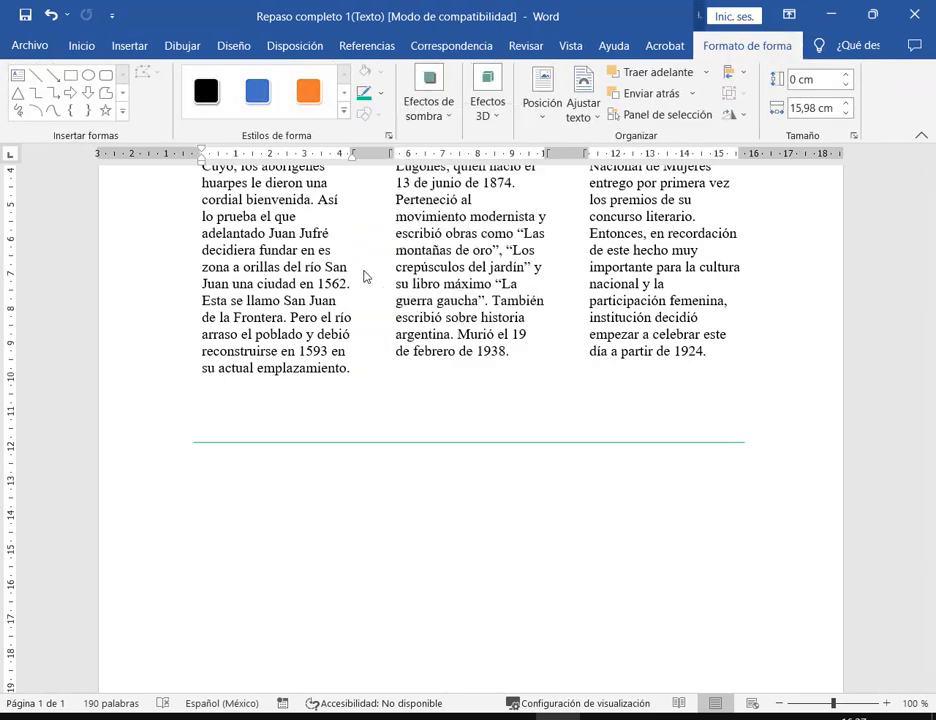
pyautogui.click(381, 92)
pyautogui.moveTo(539, 335)
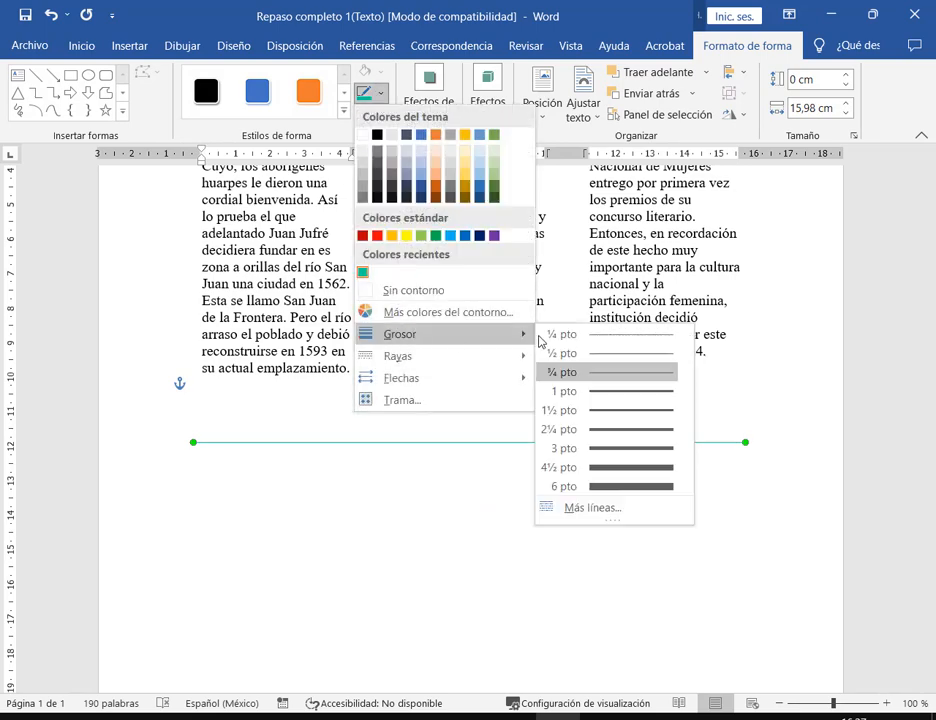
pyautogui.click(637, 467)
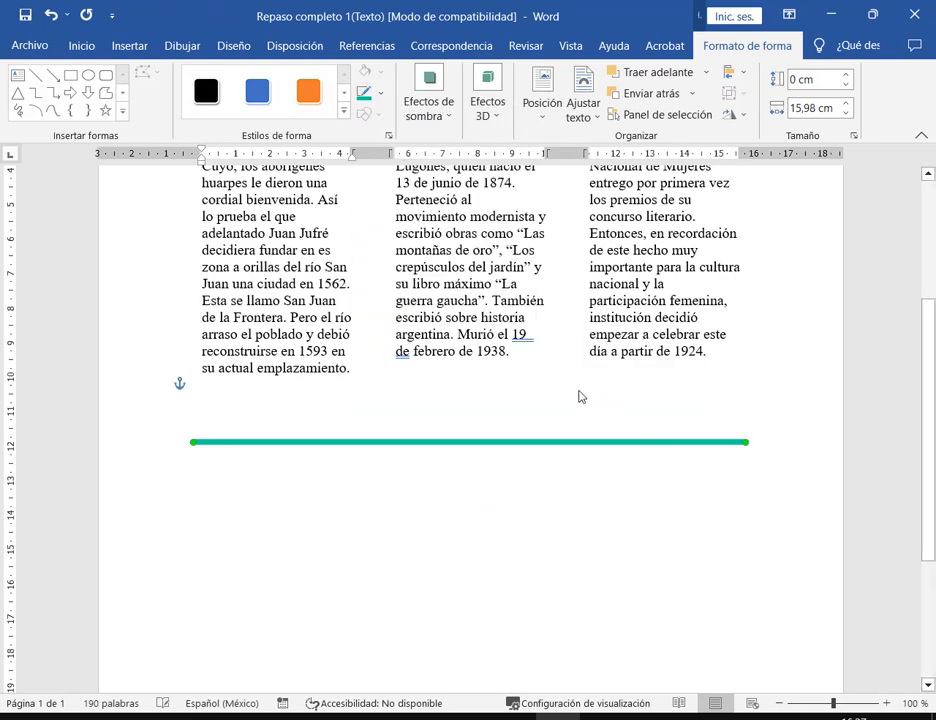
# - Give the teal line a dash-dot pattern and nudge it slightly upward
pyautogui.click(381, 92)
pyautogui.moveTo(424, 378)
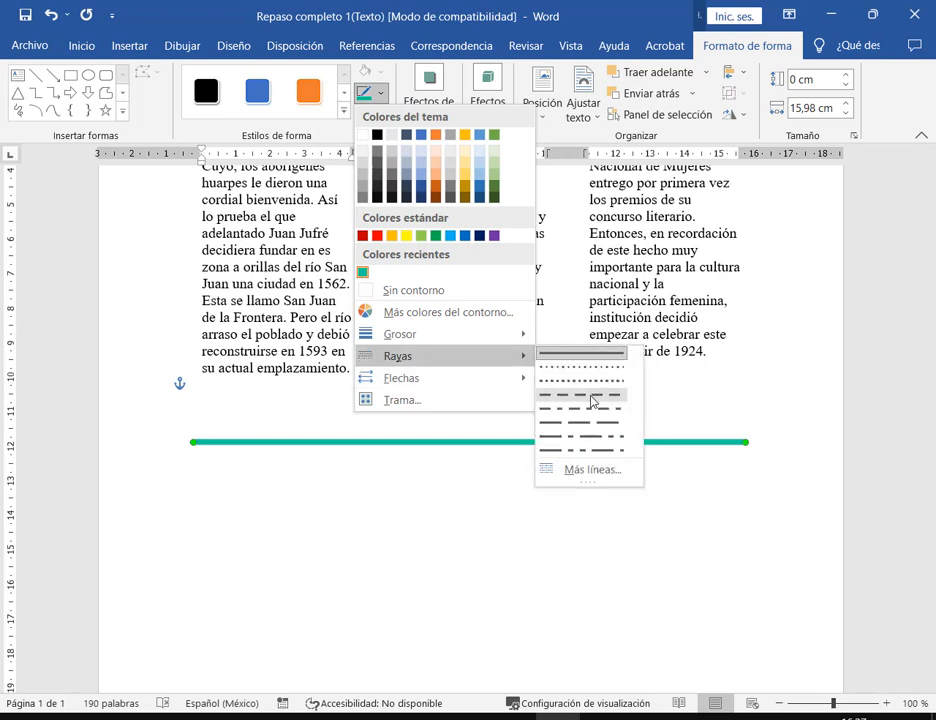
pyautogui.click(592, 411)
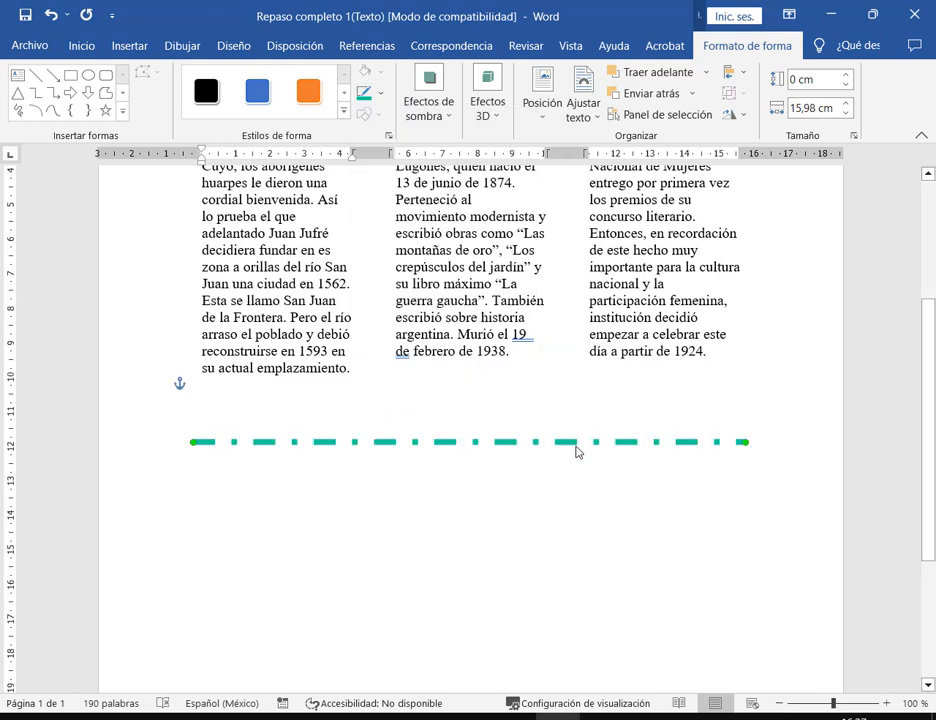
pyautogui.press('Up')
pyautogui.press('Up')
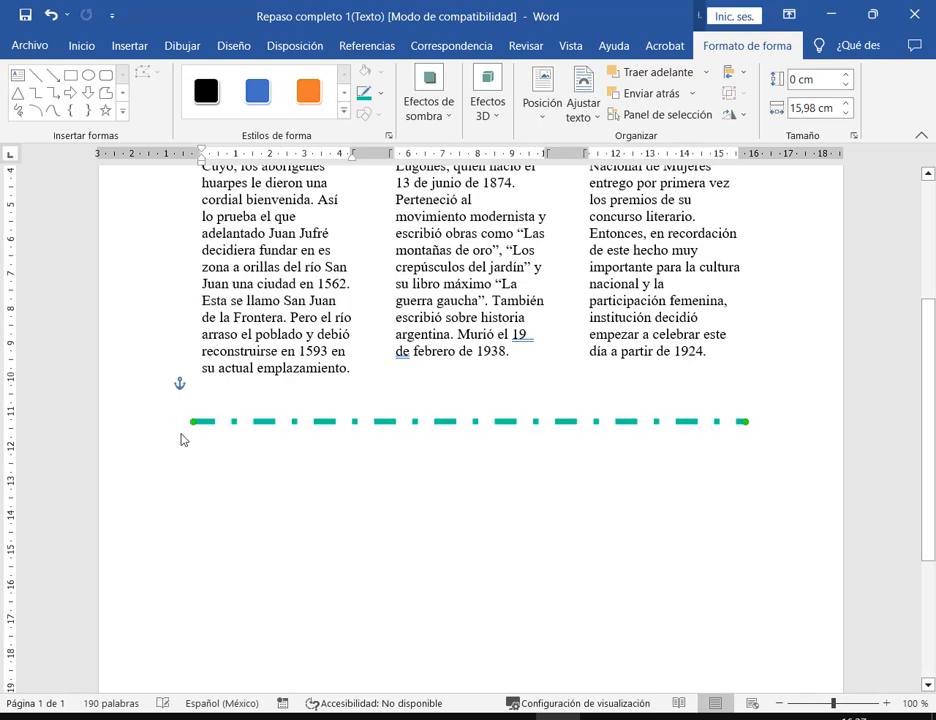
pyautogui.click(222, 377)
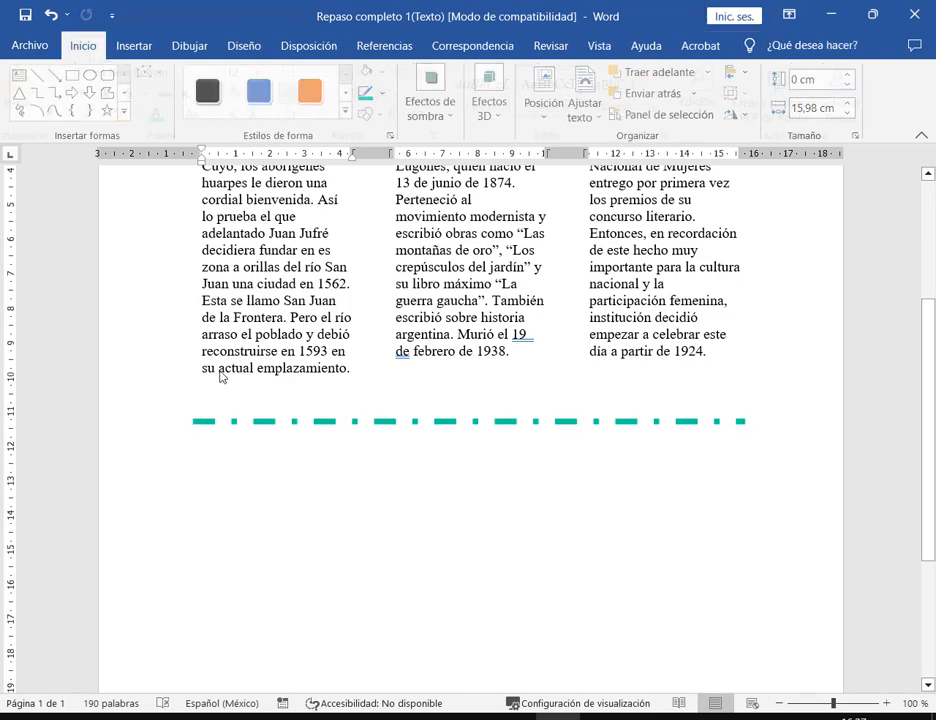
pyautogui.click(449, 424)
# - Delete the dashed teal line and place the insertion point in column two
pyautogui.press('Delete')
pyautogui.scroll(3, 541, 432)
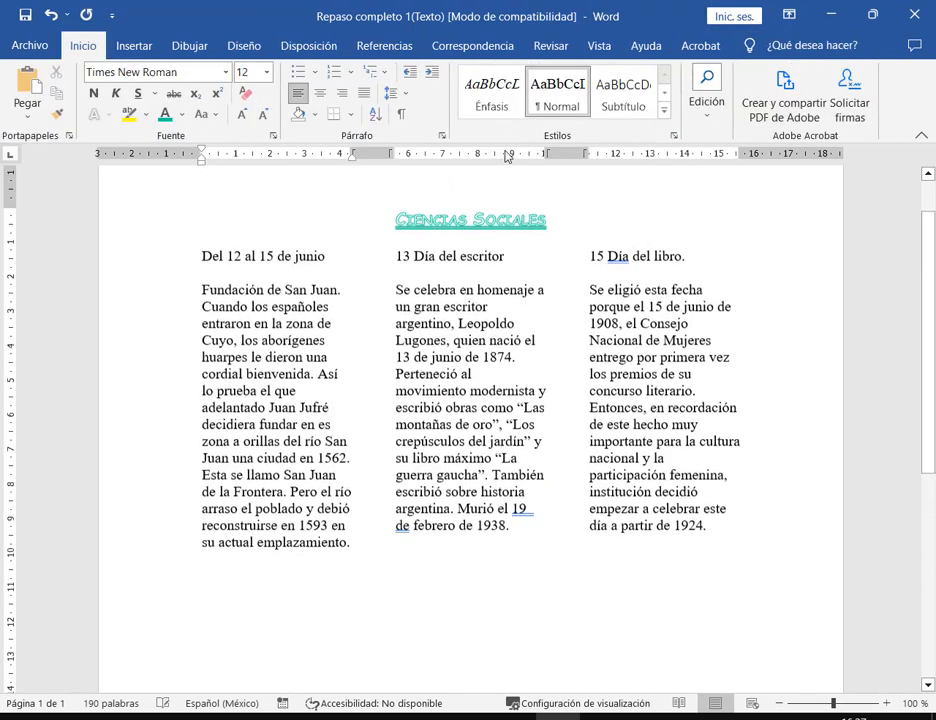
pyautogui.click(719, 527)
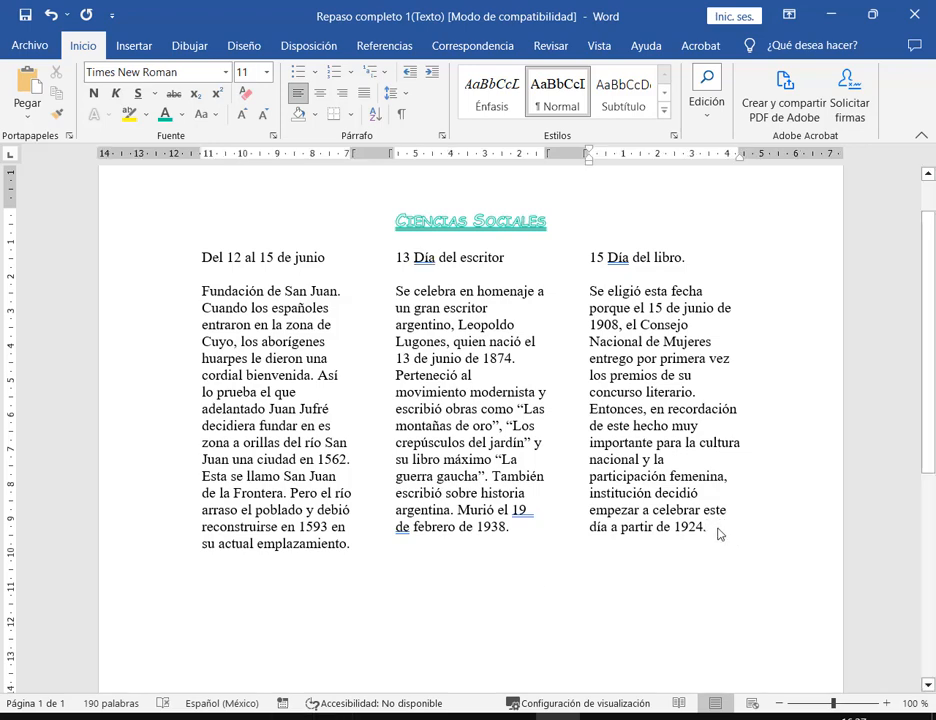
pyautogui.moveTo(719, 527); pyautogui.dragTo(204, 292)
pyautogui.click(204, 292)
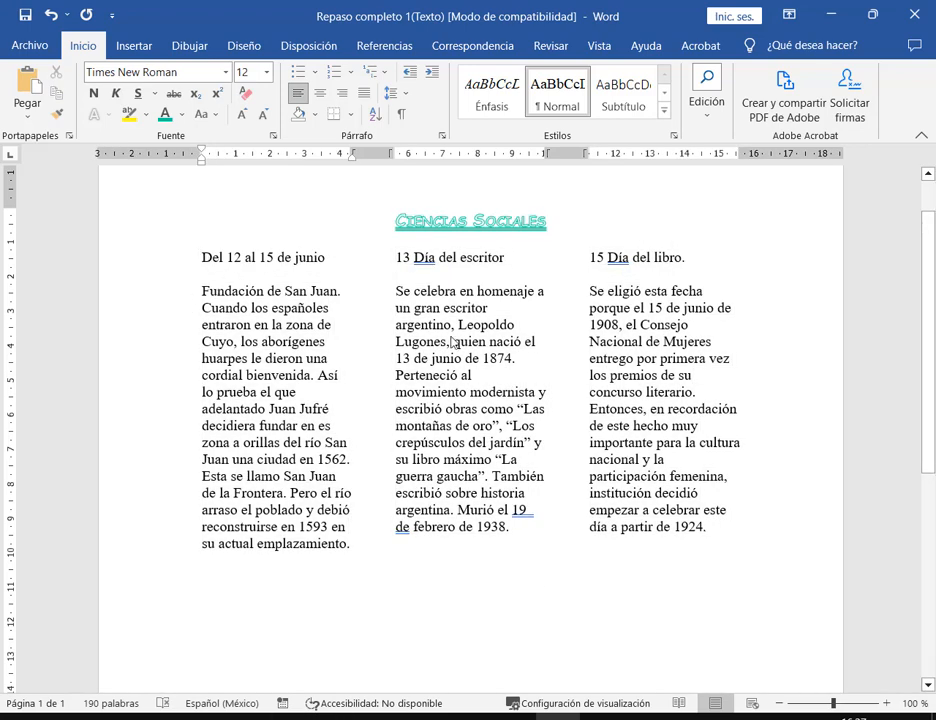
pyautogui.click(398, 291)
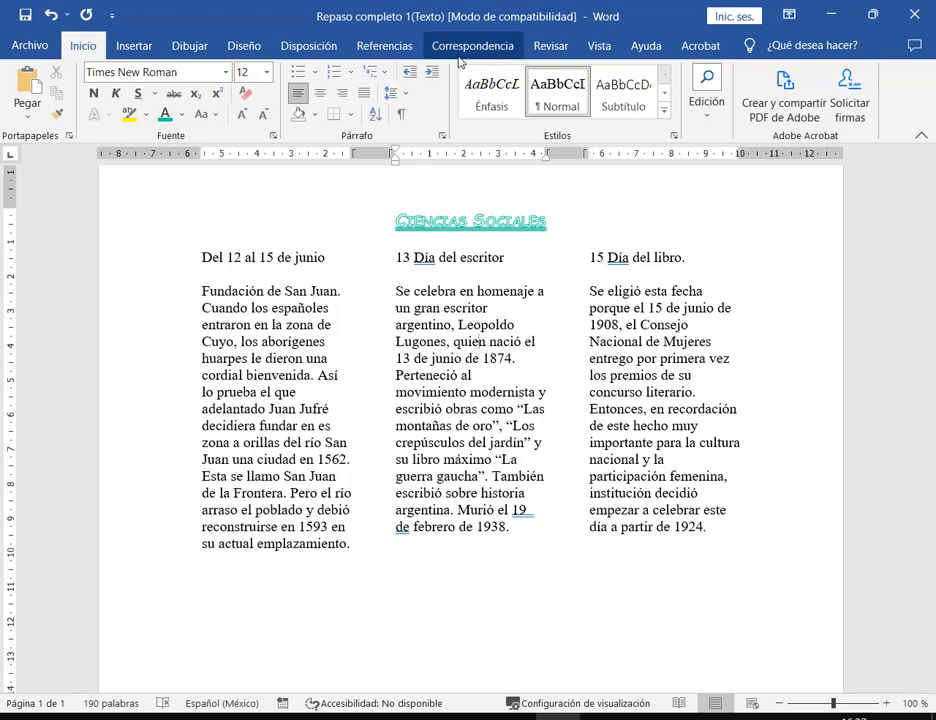
# - In the Columns dialog, enable Line between for the three-column layout
pyautogui.click(307, 47)
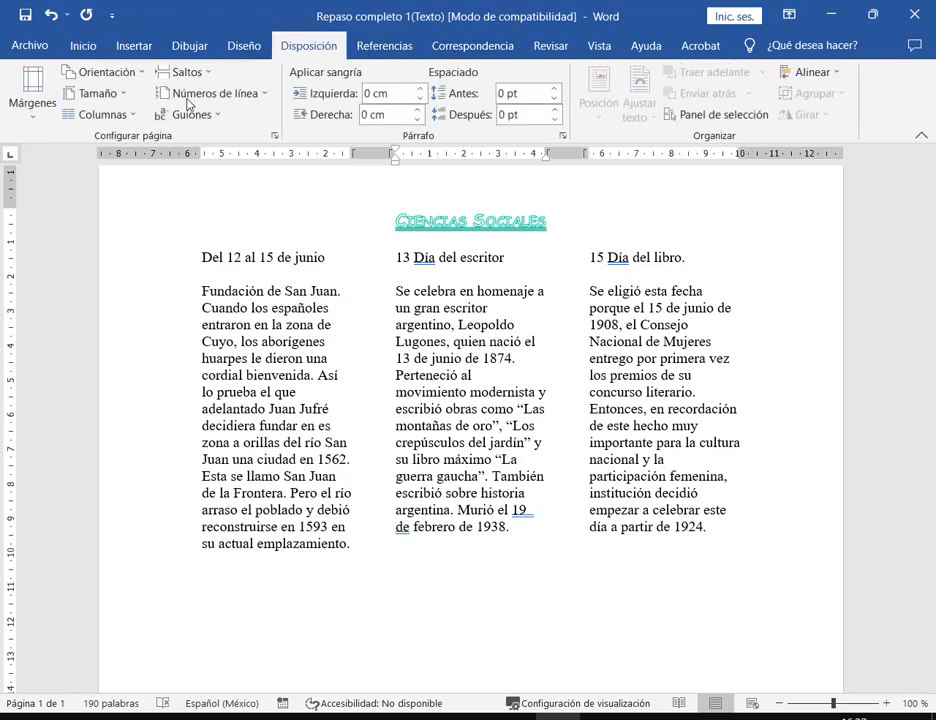
pyautogui.click(104, 115)
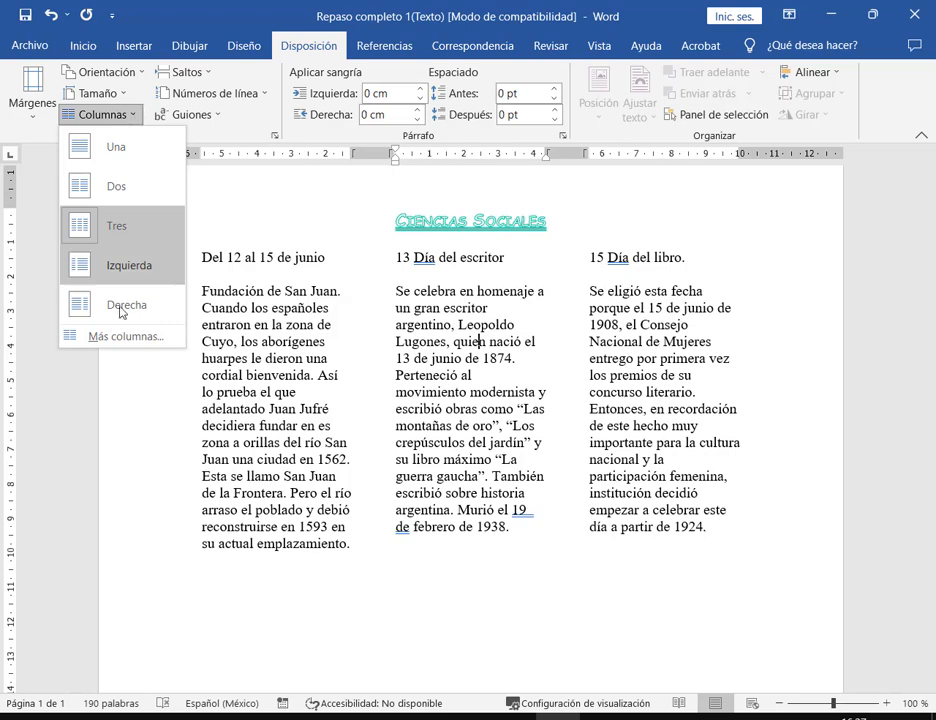
pyautogui.click(75, 337)
pyautogui.click(547, 228)
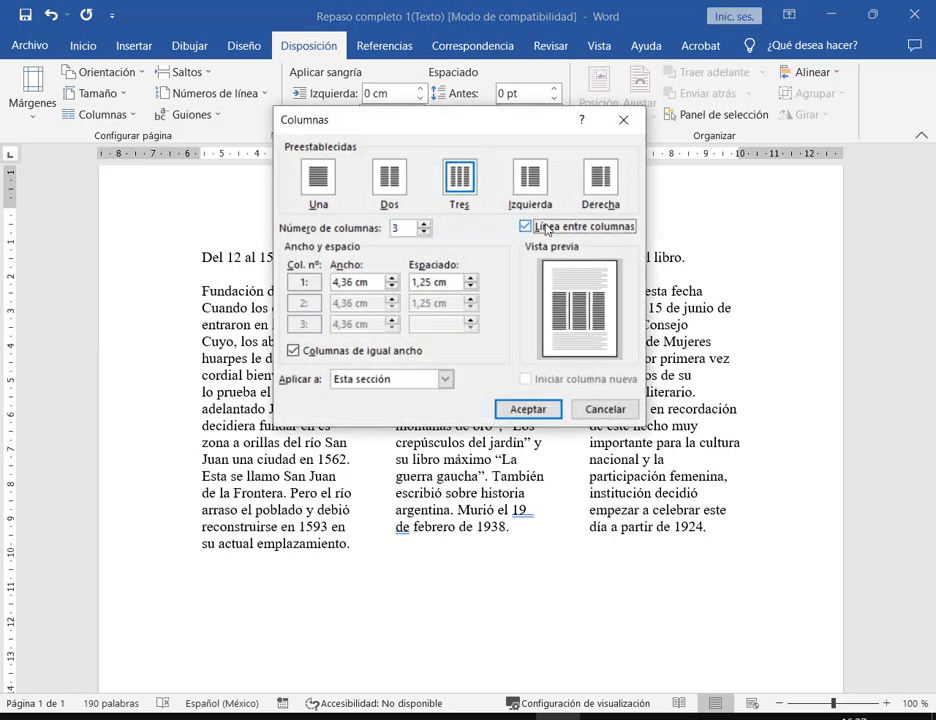
pyautogui.click(540, 412)
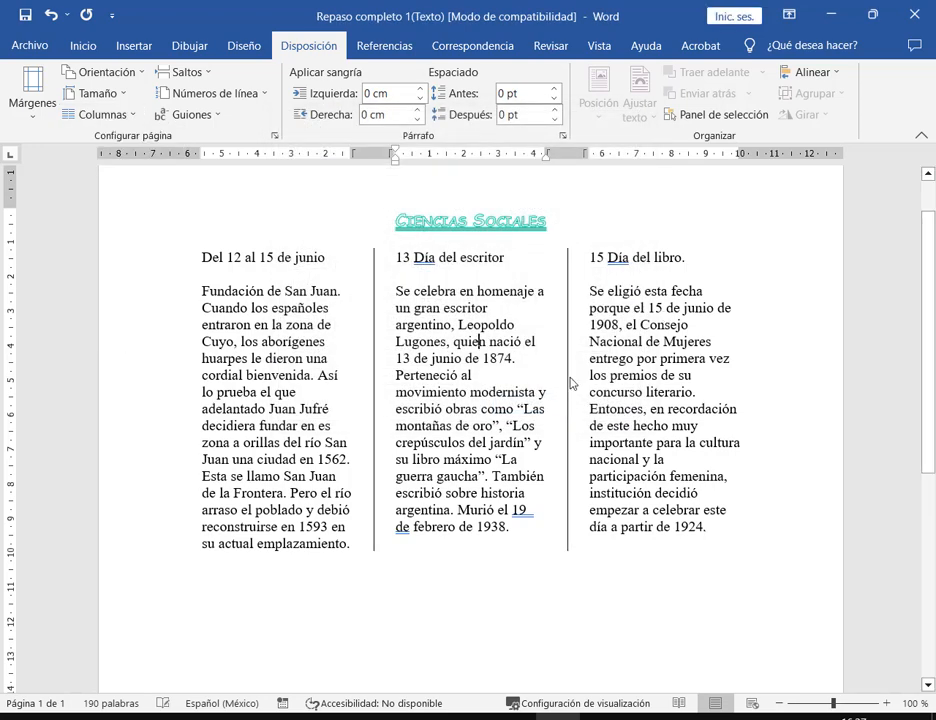
# - Click through columns one, two and three to check the new dividers
pyautogui.click(640, 459)
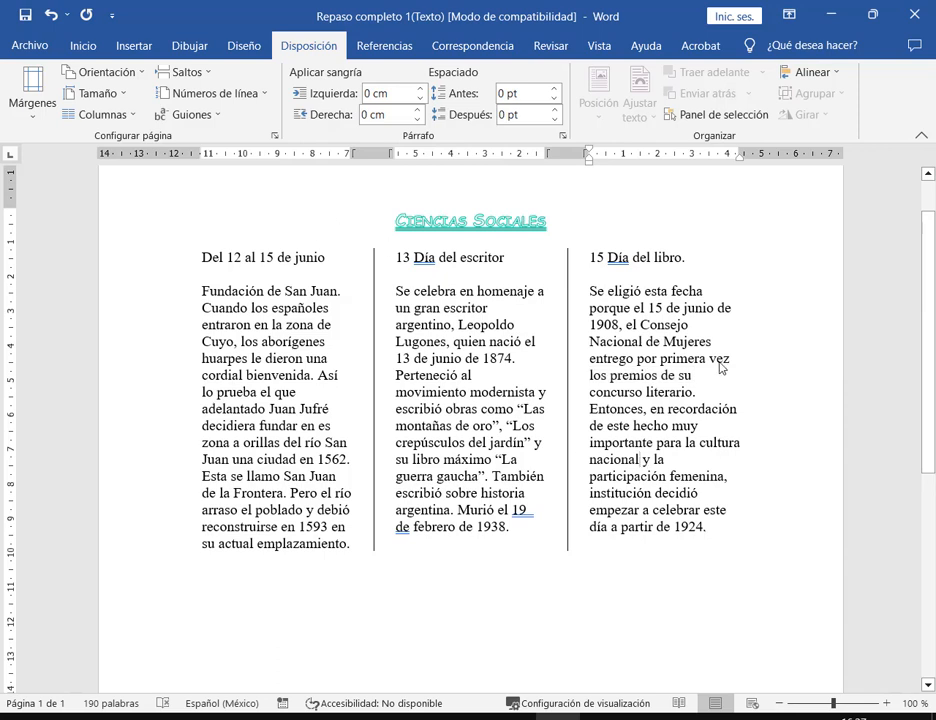
pyautogui.click(313, 375)
pyautogui.click(433, 375)
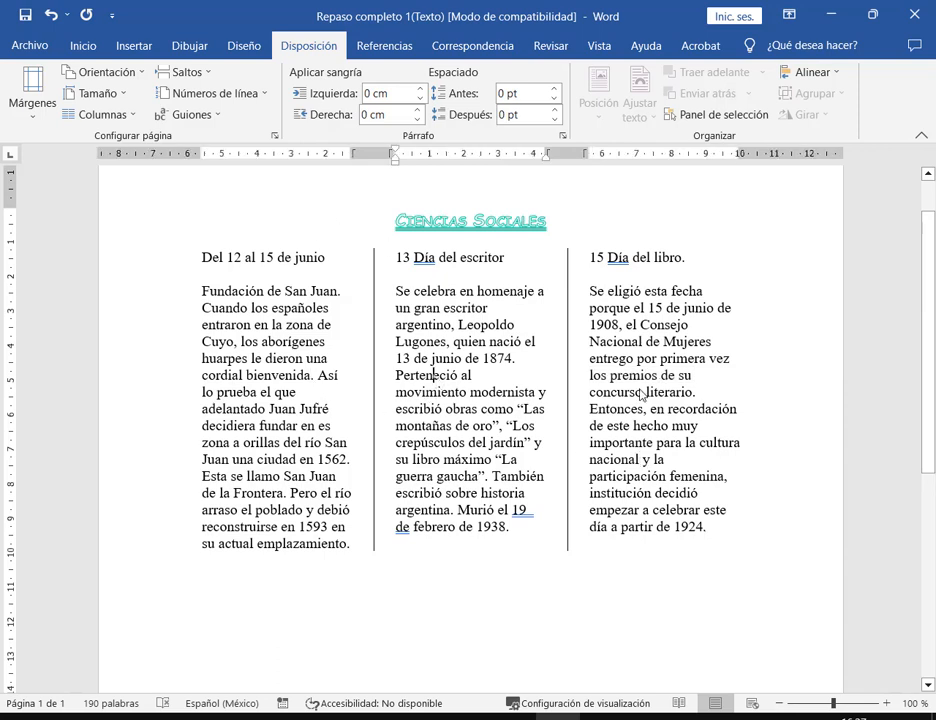
pyautogui.click(642, 393)
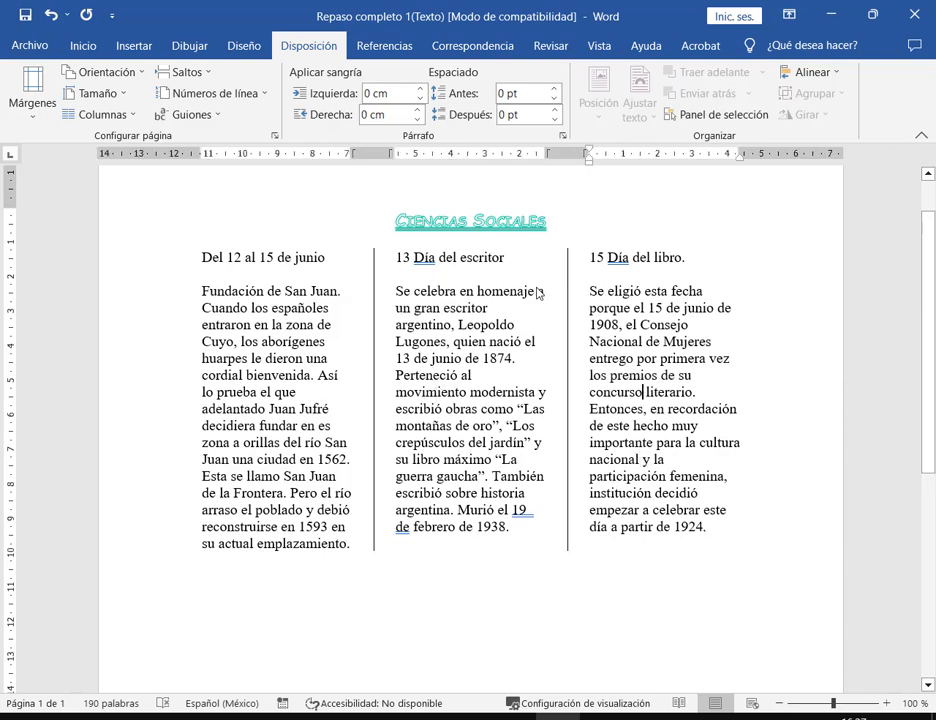
pyautogui.click(414, 357)
pyautogui.click(283, 392)
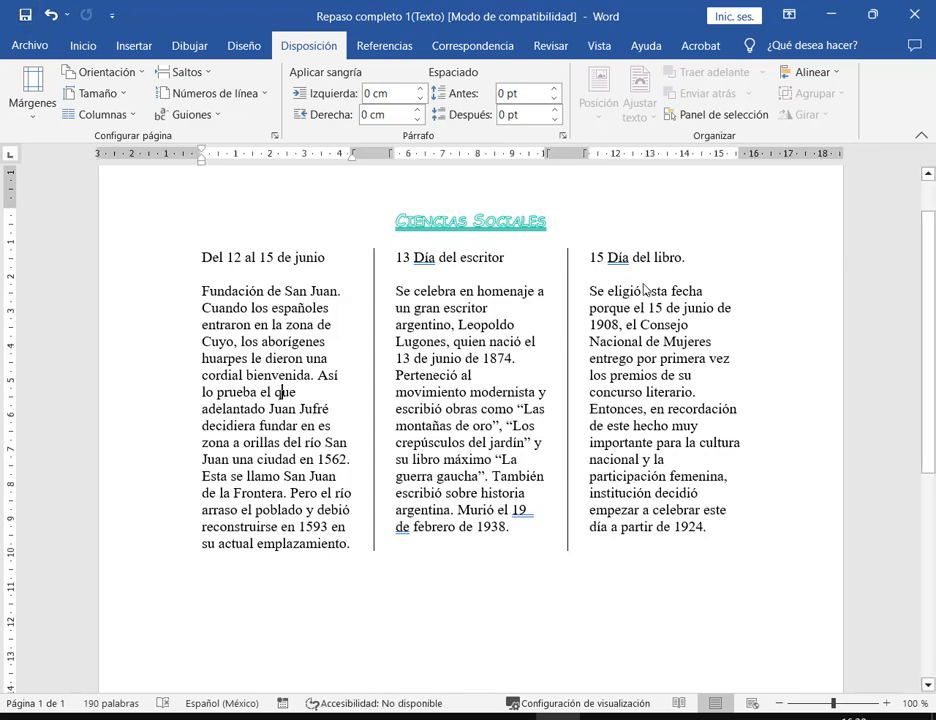
# - Restore Down the Word window to show the Meet call, then click in column two
pyautogui.click(879, 17)
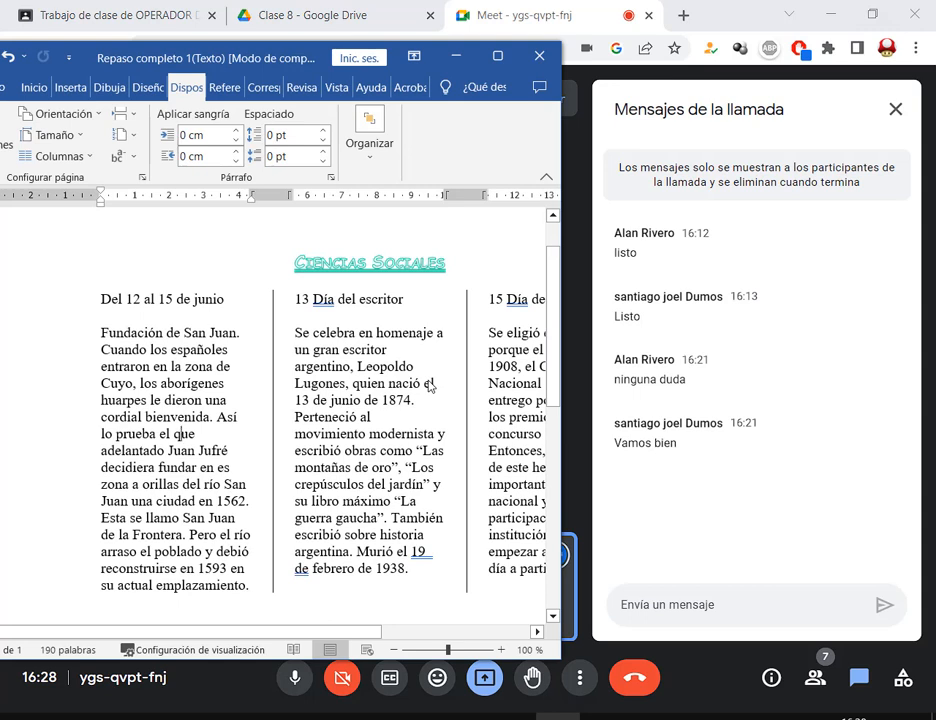
pyautogui.click(425, 501)
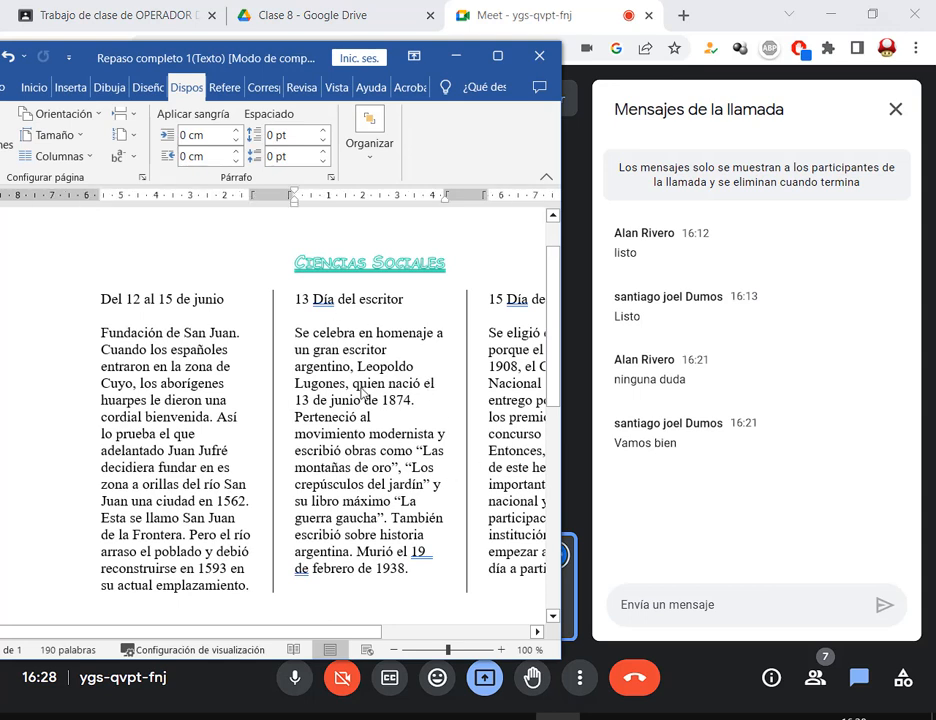
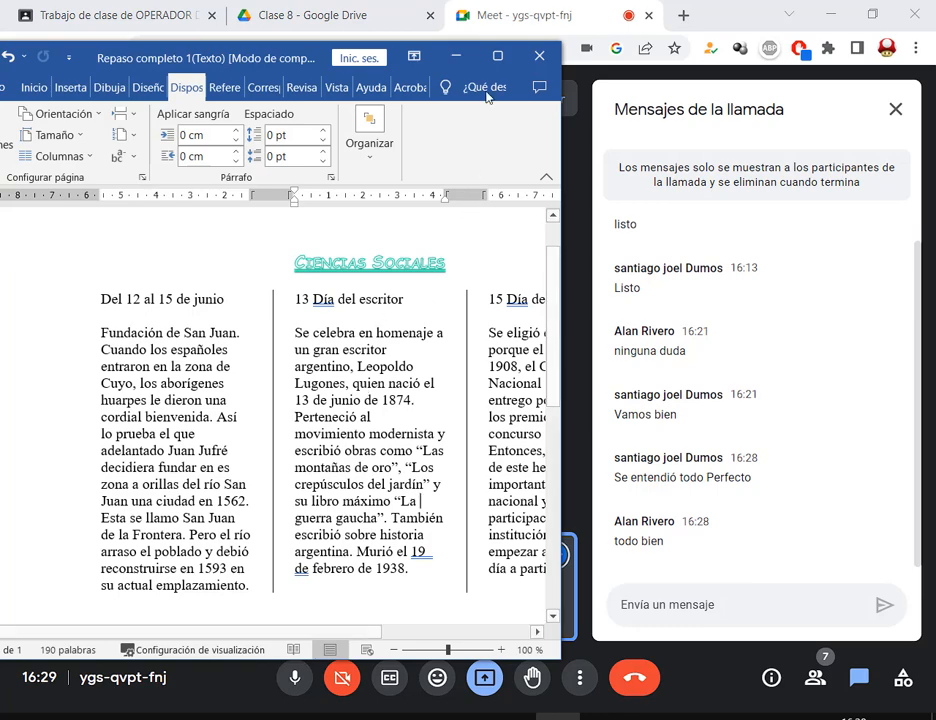
# - Maximize Word, then bring up the assignment PDF and scroll to its Formato requirements
pyautogui.click(497, 56)
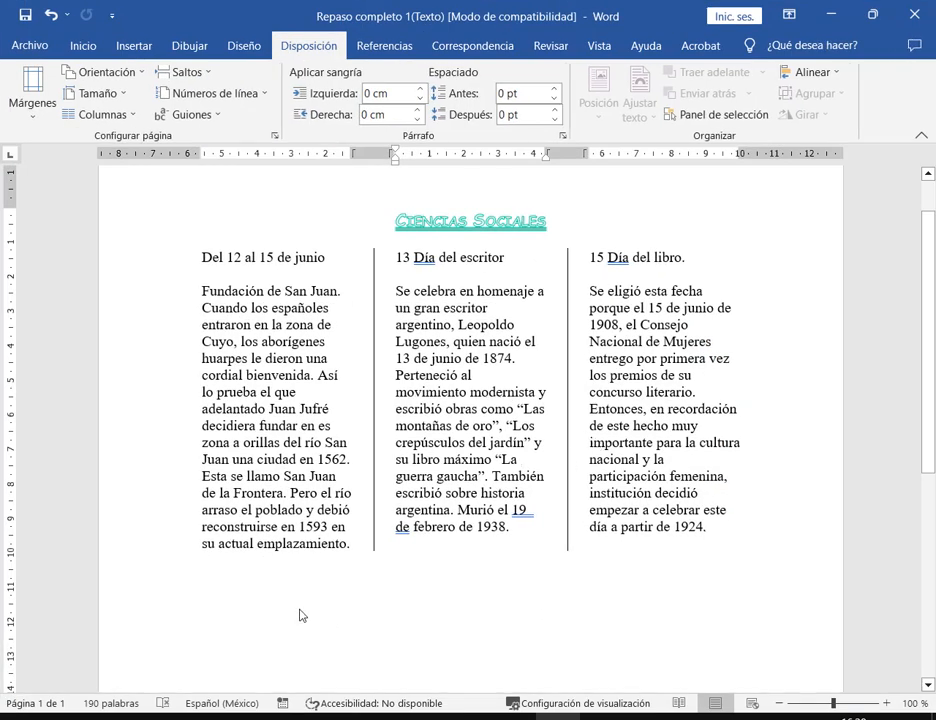
pyautogui.click(216, 710)
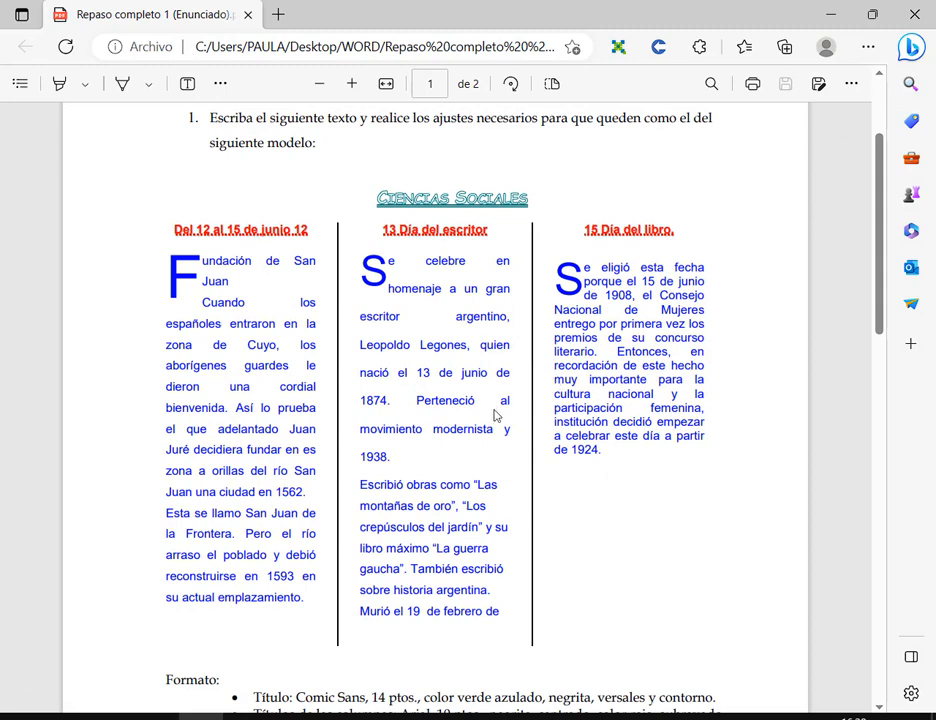
pyautogui.scroll(-5, 296, 236)
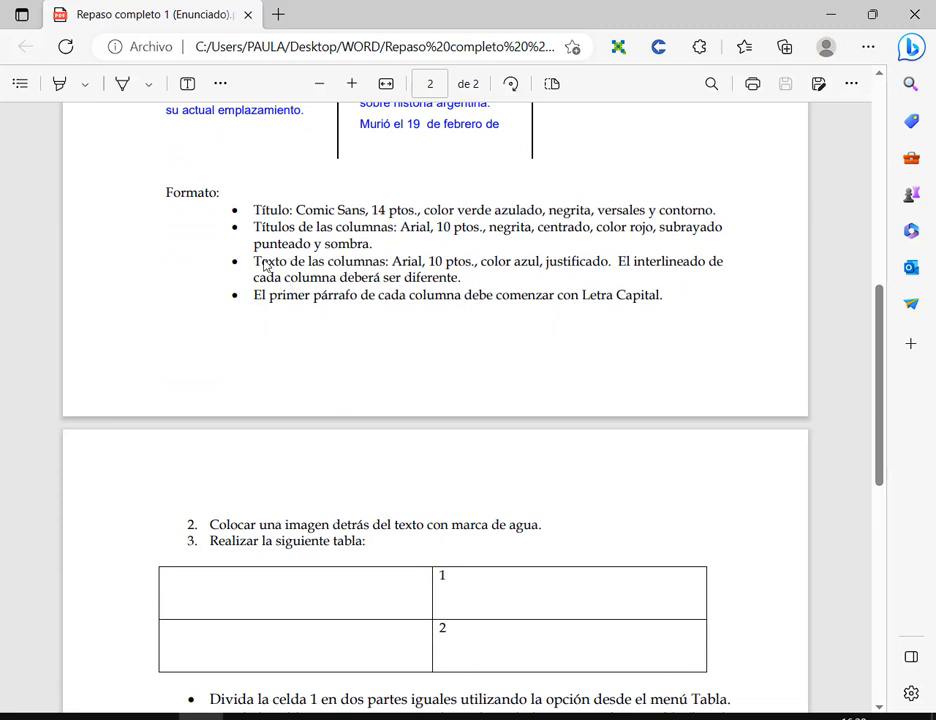
pyautogui.moveTo(254, 228); pyautogui.dragTo(385, 230)
pyautogui.click(483, 295)
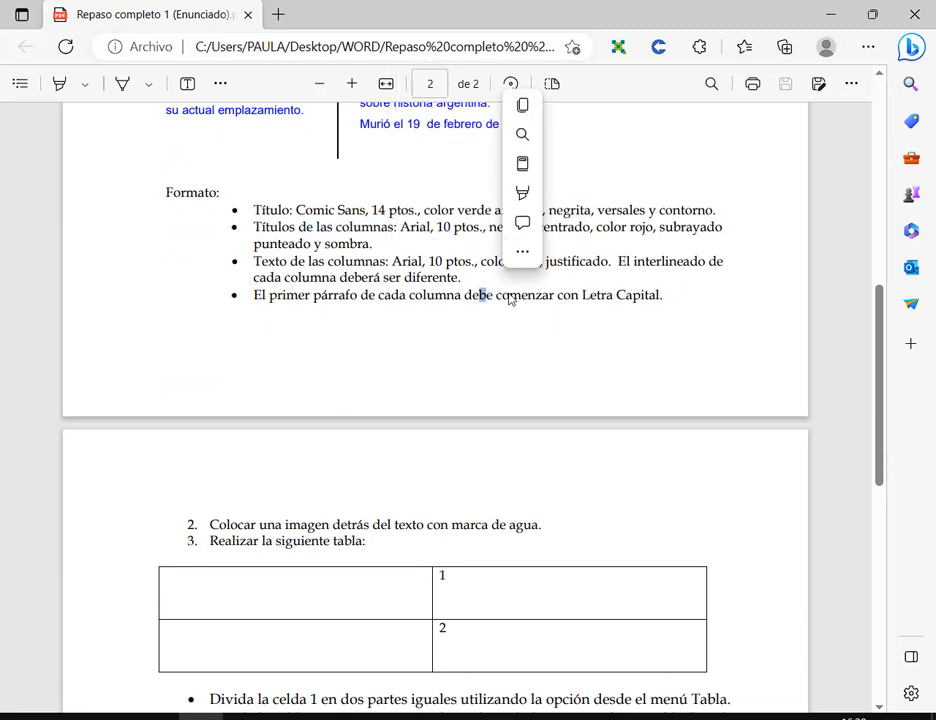
pyautogui.scroll(-1, 510, 285)
# - Restore the Word window, widen it and move it below the PDF instructions
pyautogui.hotkey('alt', 'Tab')
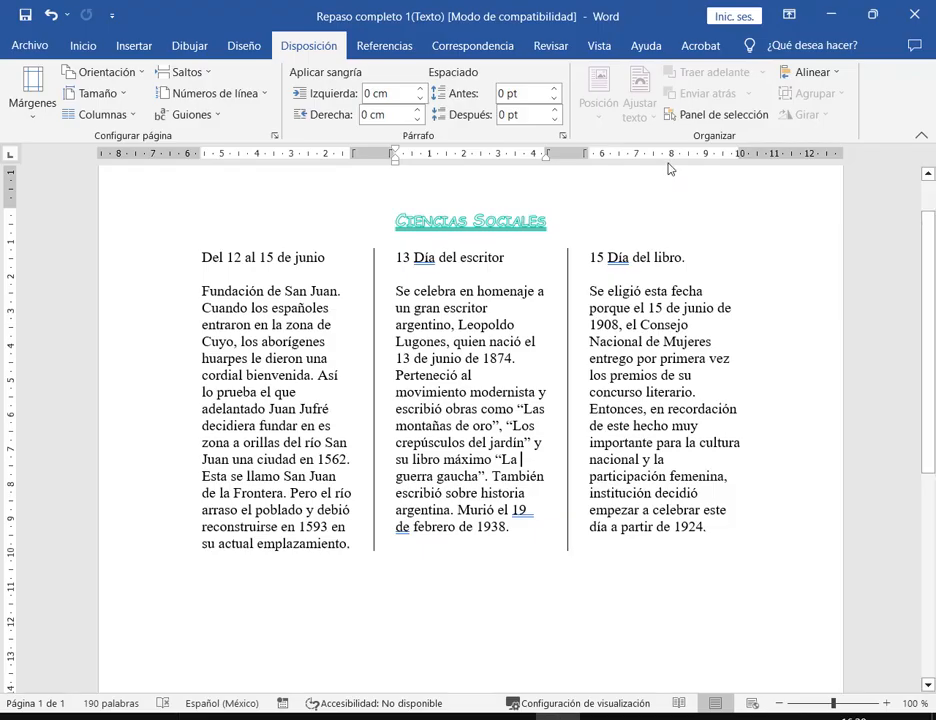
pyautogui.doubleClick(669, 20)
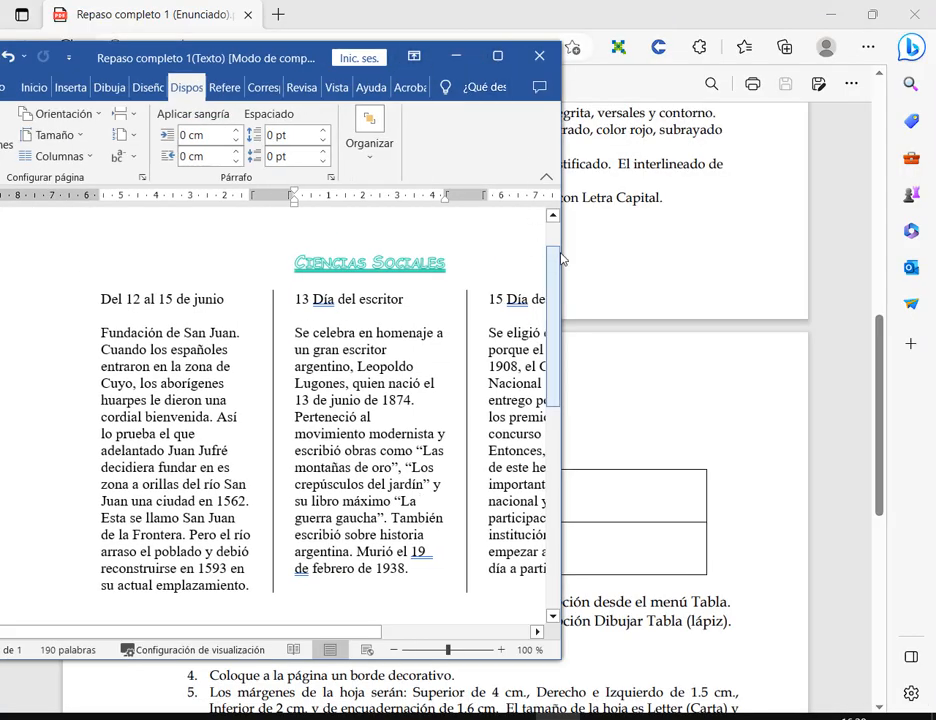
pyautogui.moveTo(561, 261); pyautogui.dragTo(889, 262)
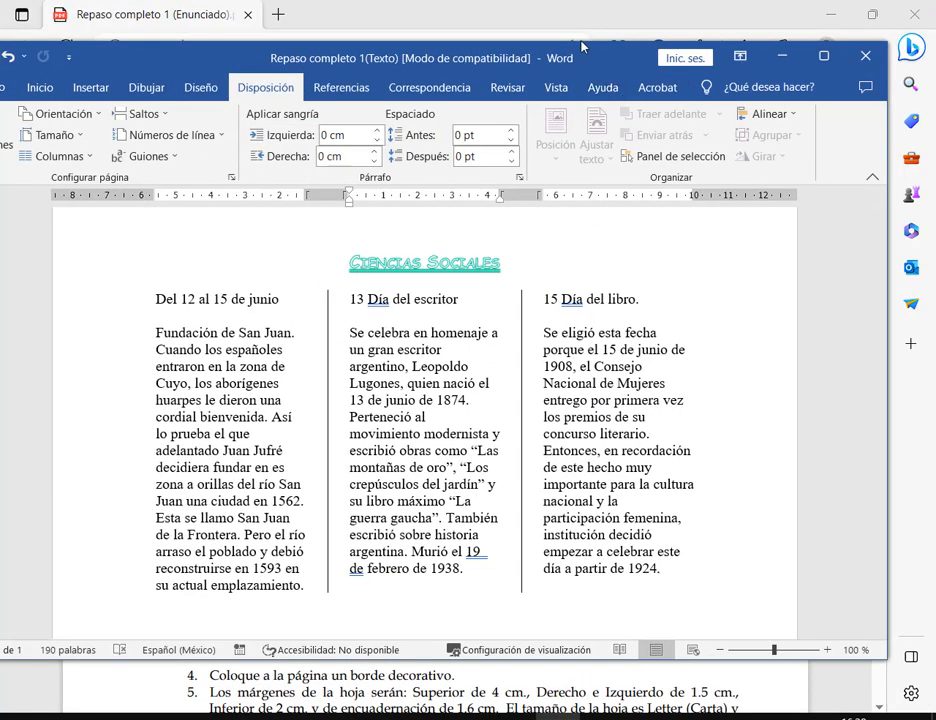
pyautogui.moveTo(582, 47); pyautogui.dragTo(582, 267)
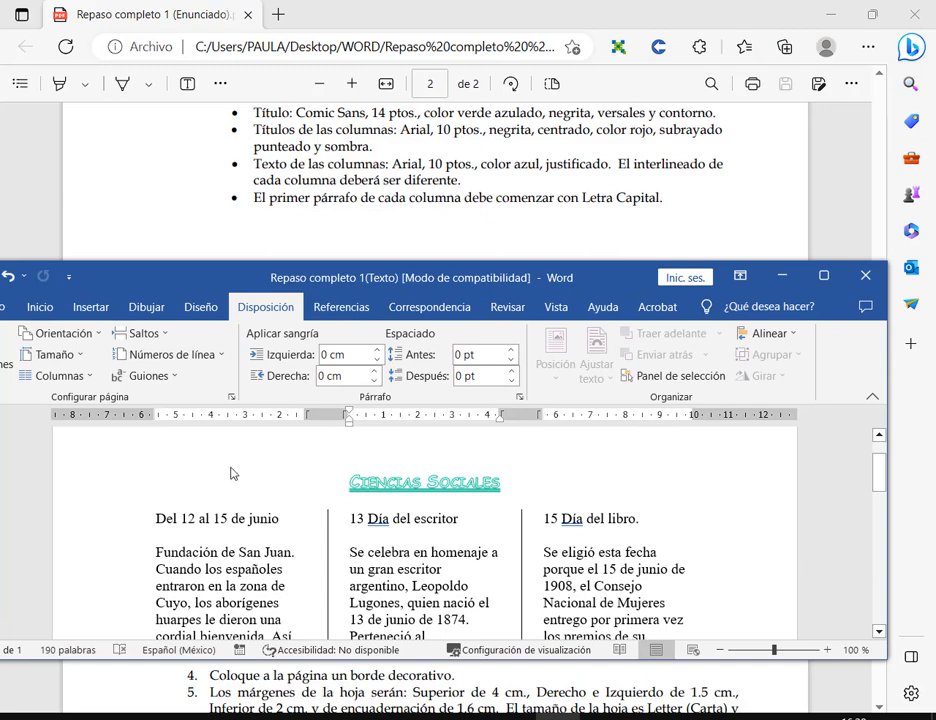
pyautogui.tripleClick(240, 518)
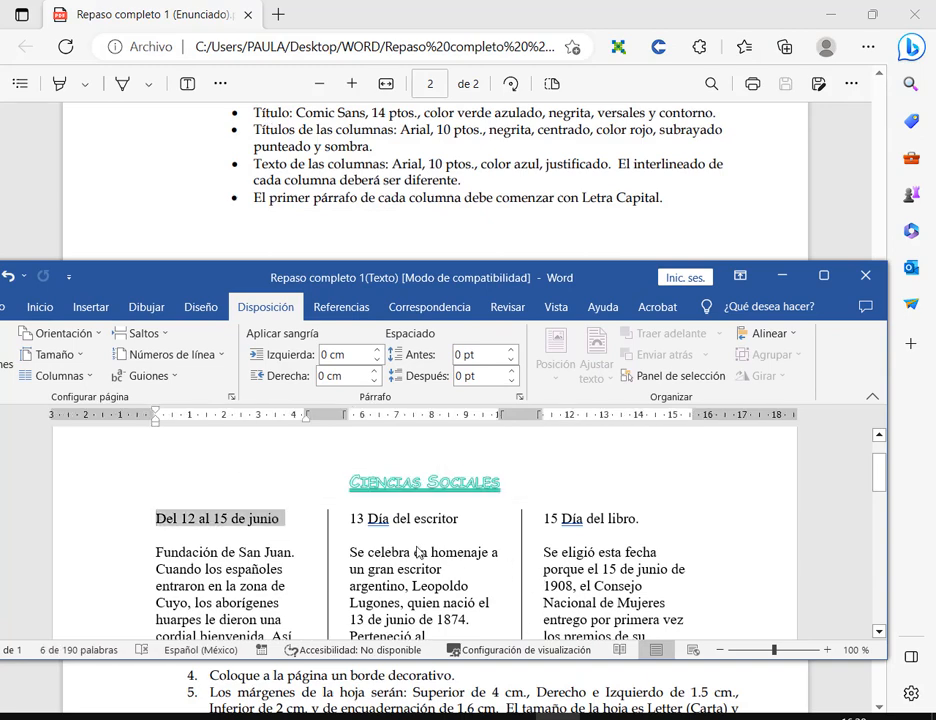
pyautogui.moveTo(350, 523); pyautogui.dragTo(458, 522)
pyautogui.moveTo(545, 523); pyautogui.dragTo(631, 530)
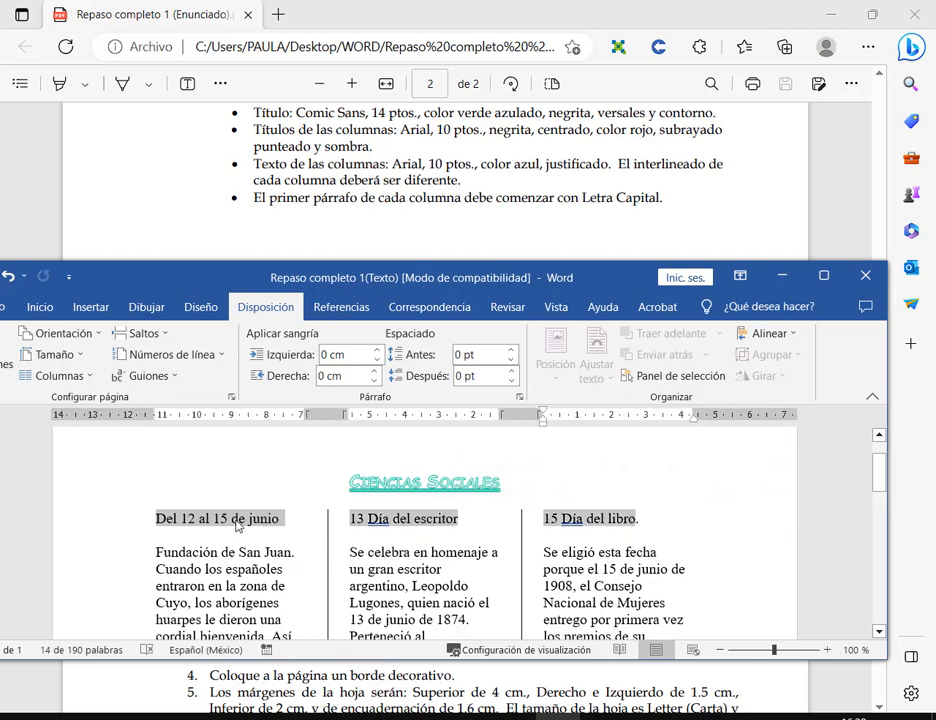
pyautogui.moveTo(556, 287); pyautogui.dragTo(600, 288)
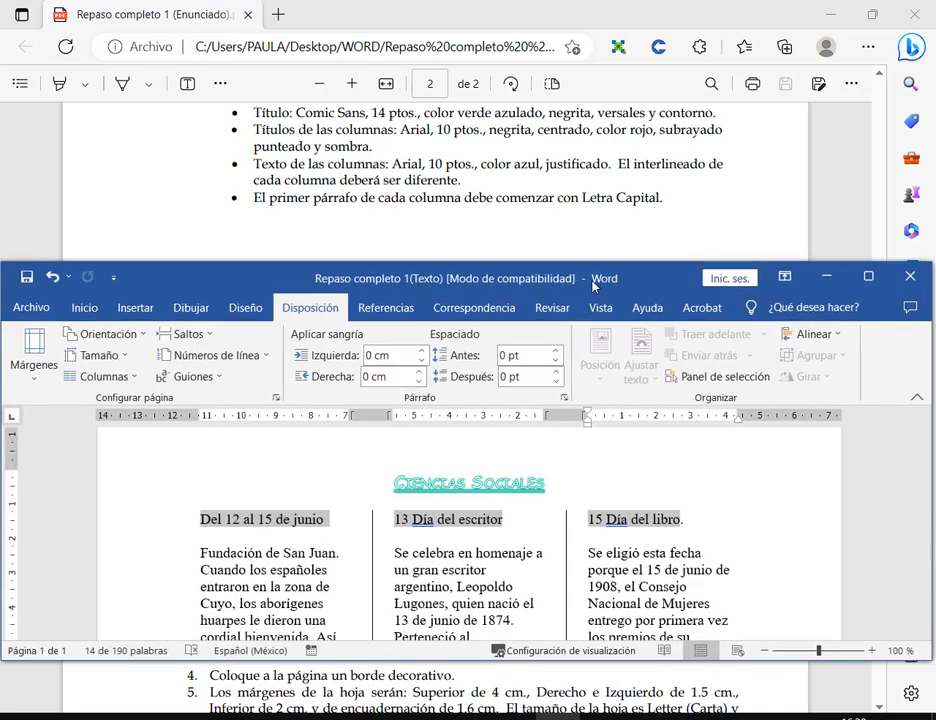
pyautogui.click(94, 314)
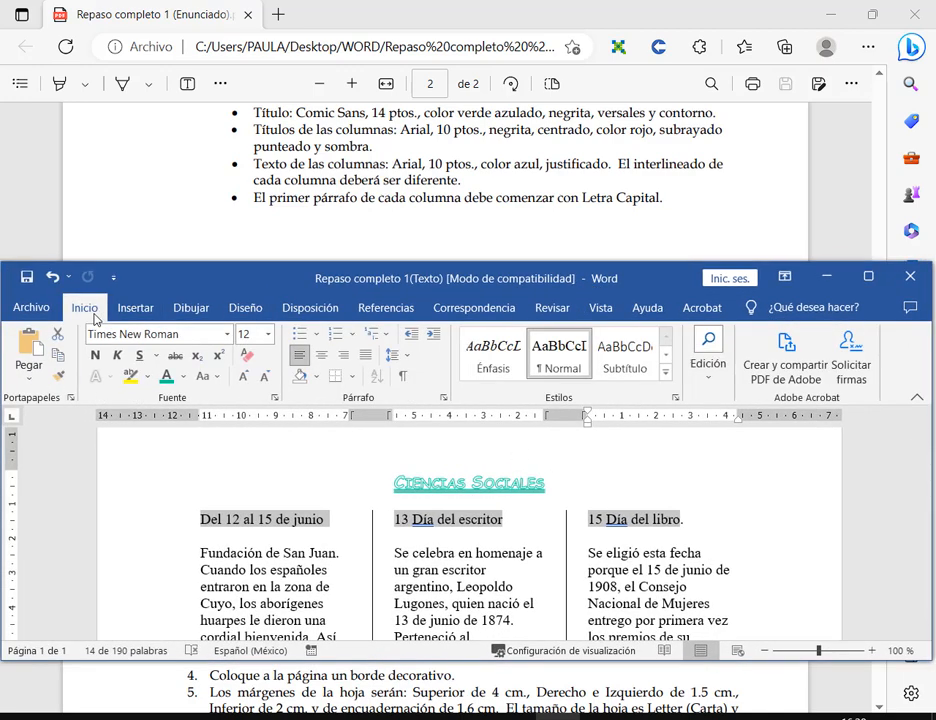
pyautogui.click(228, 334)
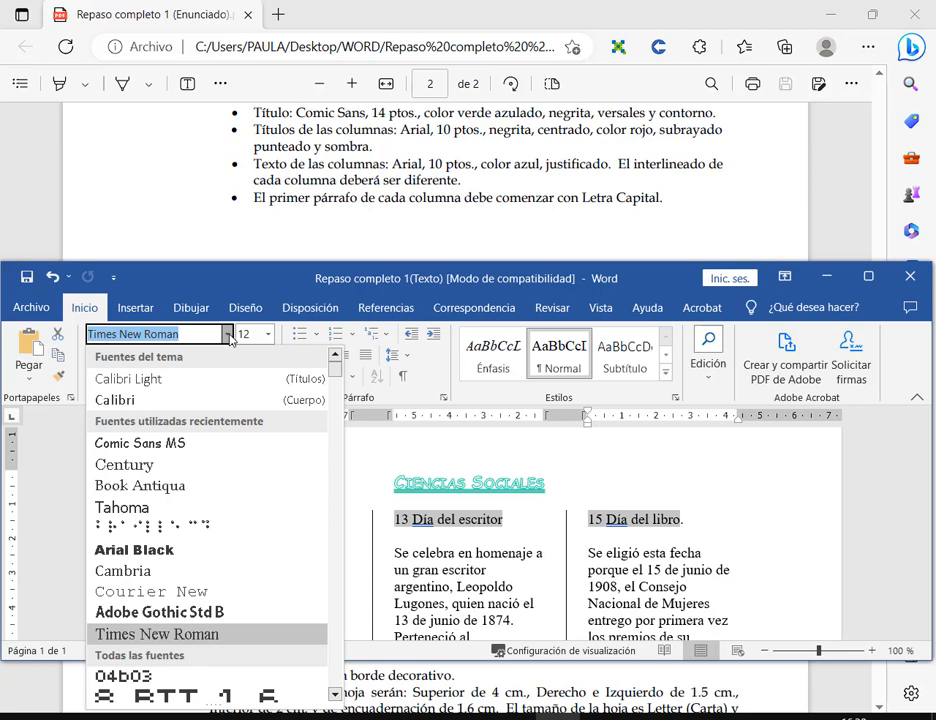
pyautogui.write('Ari')
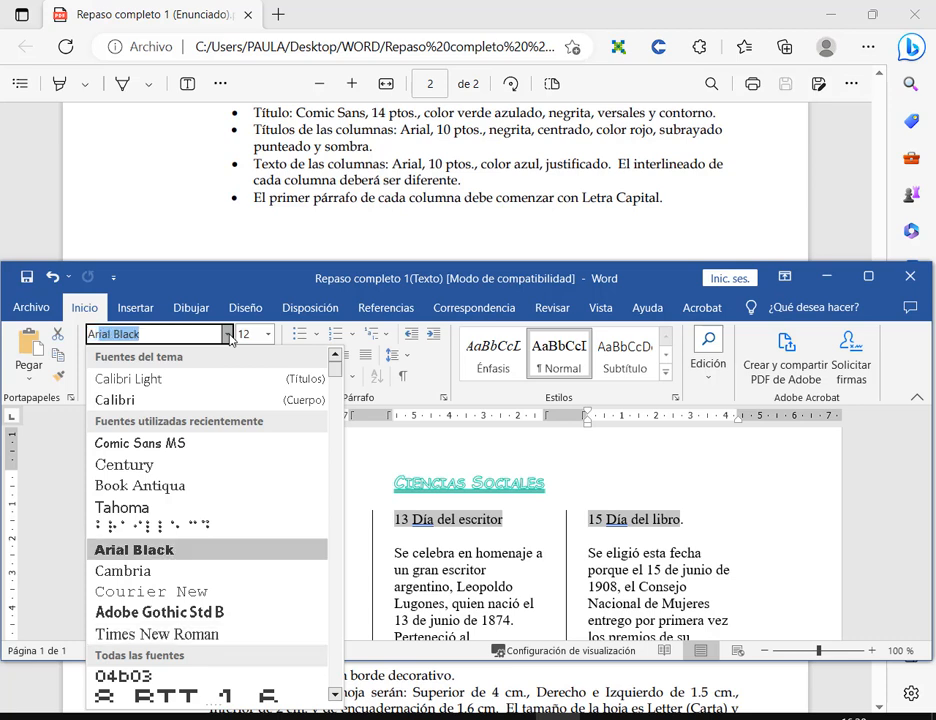
pyautogui.write('al')
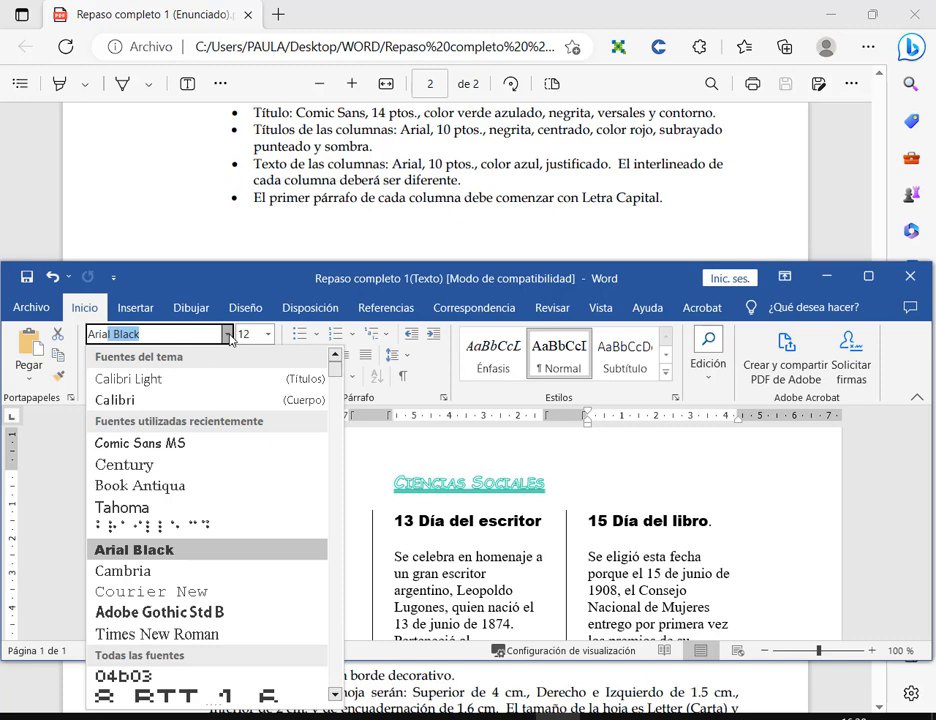
pyautogui.press('BackSpace')
pyautogui.press('BackSpace')
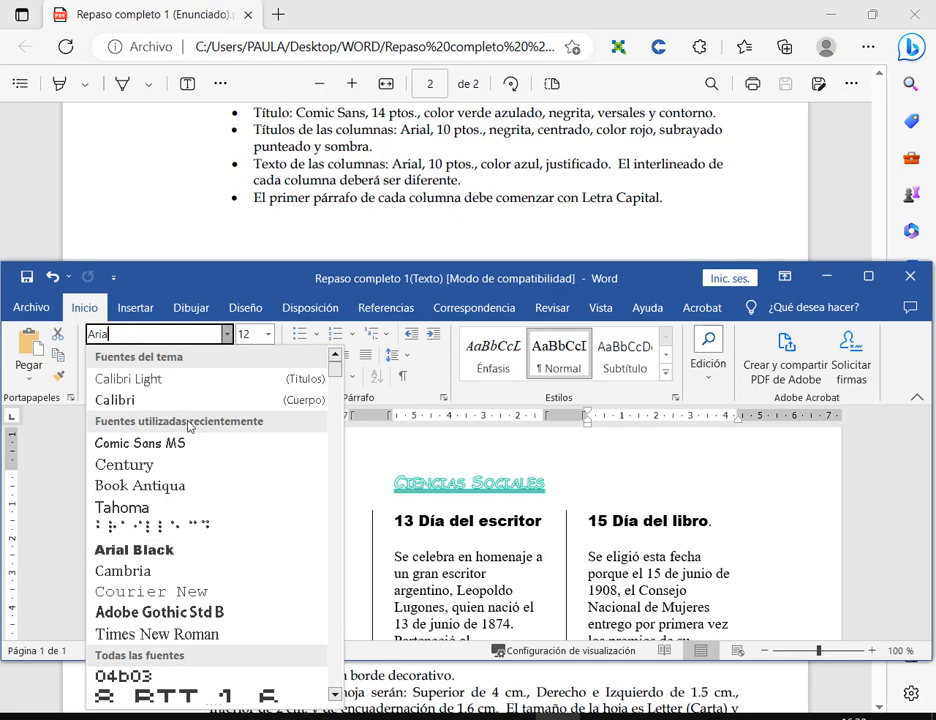
pyautogui.scroll(-10, 240, 505)
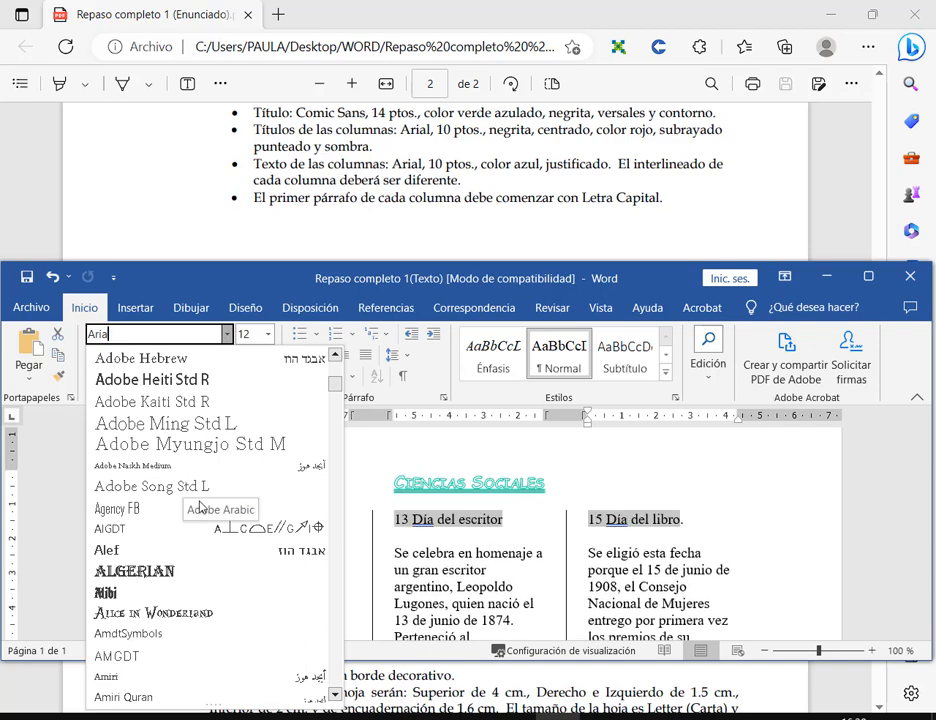
pyautogui.scroll(-2, 160, 562)
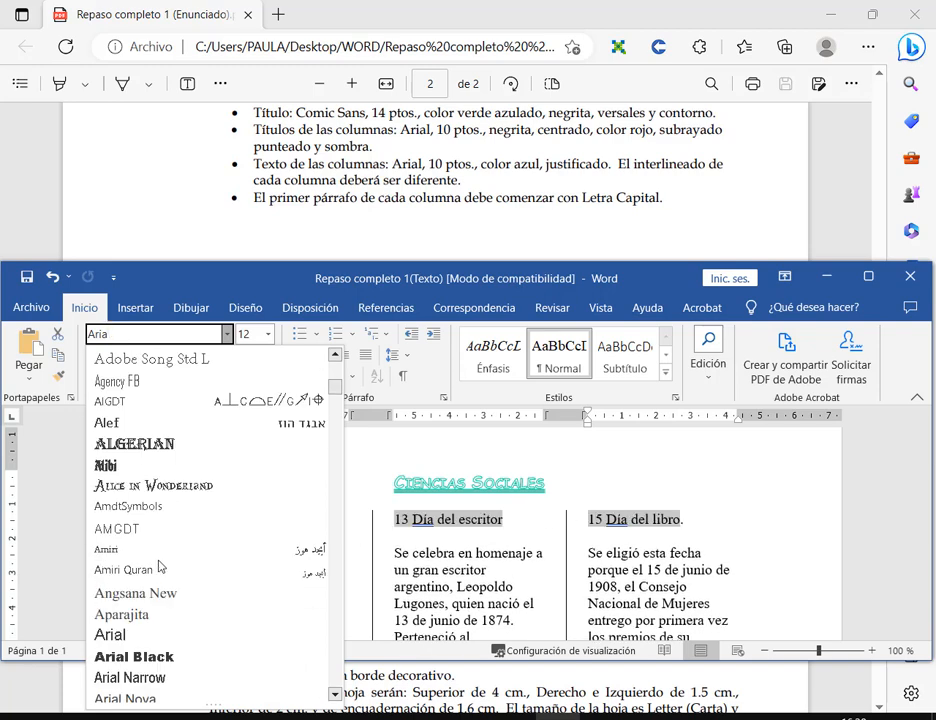
pyautogui.click(137, 631)
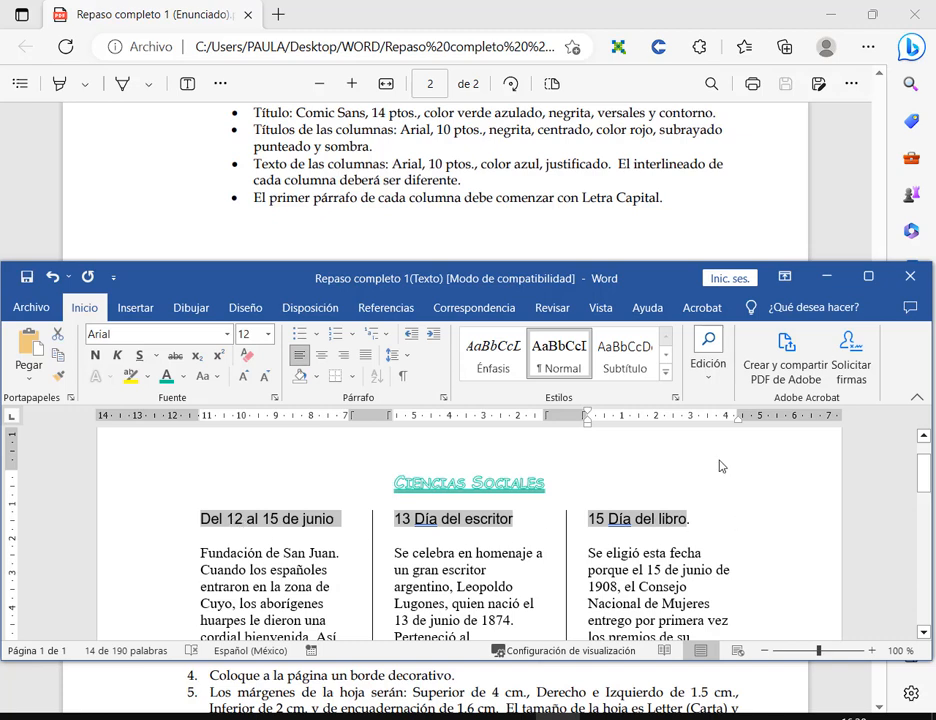
pyautogui.click(268, 335)
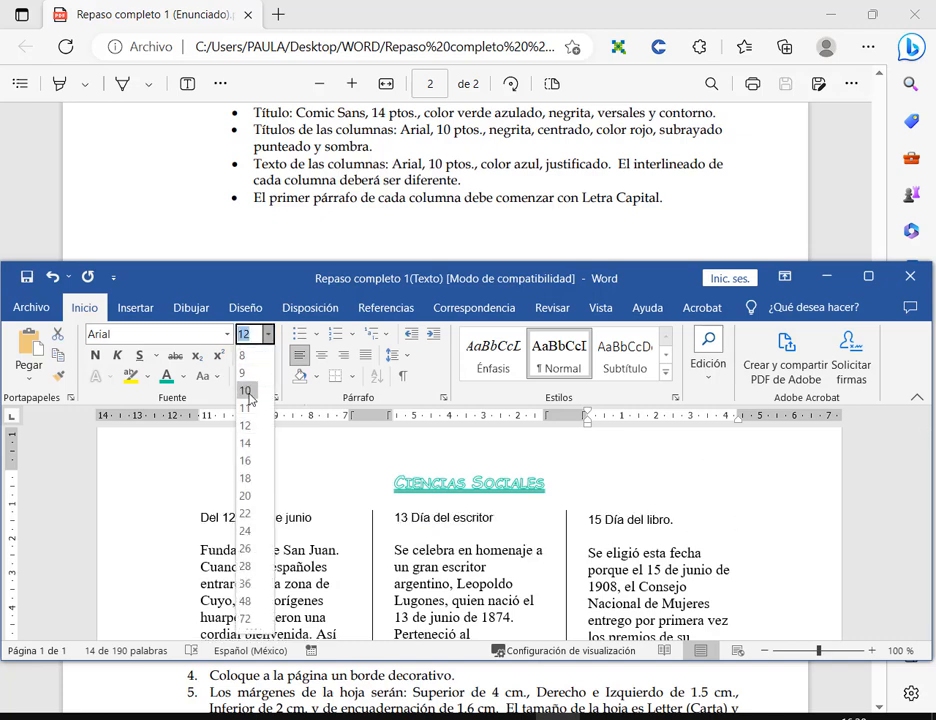
pyautogui.click(246, 390)
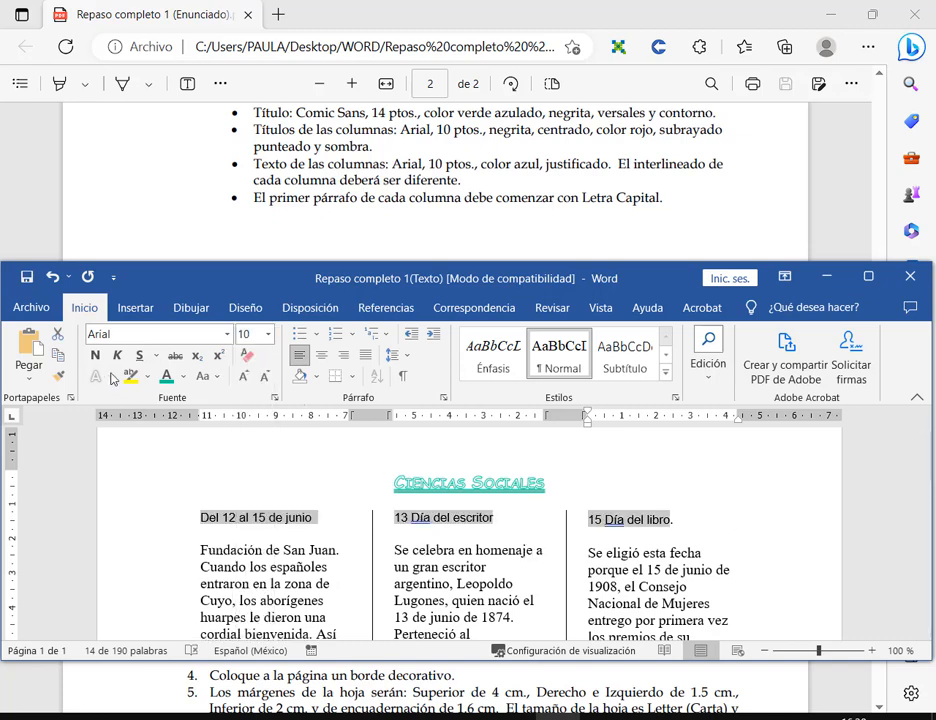
pyautogui.hotkey('ctrl', 'n')
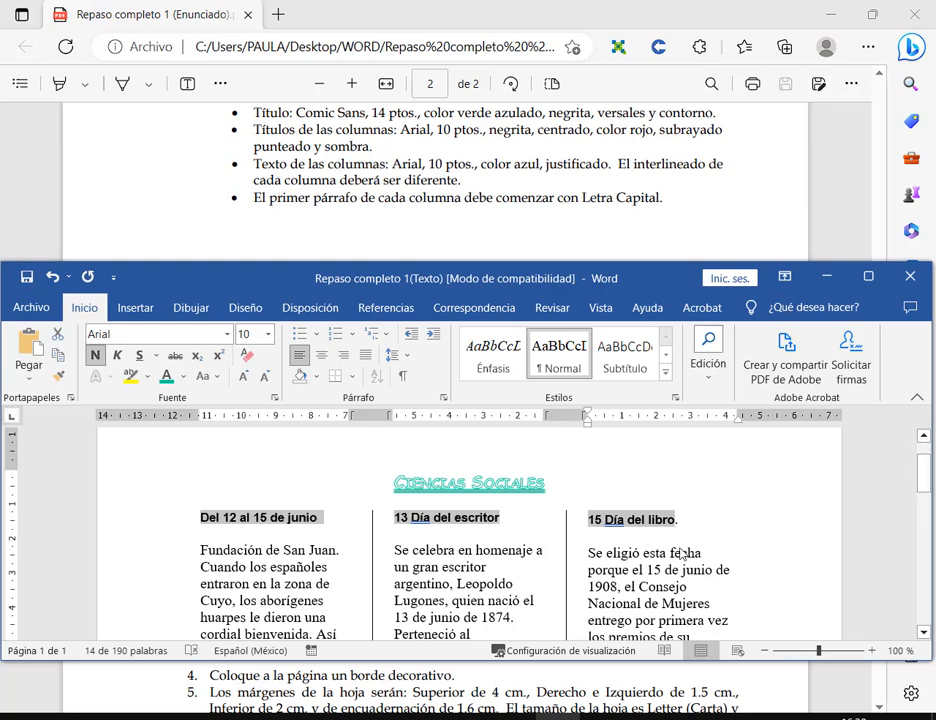
pyautogui.hotkey('ctrl', 'z')
pyautogui.hotkey('ctrl', 'z')
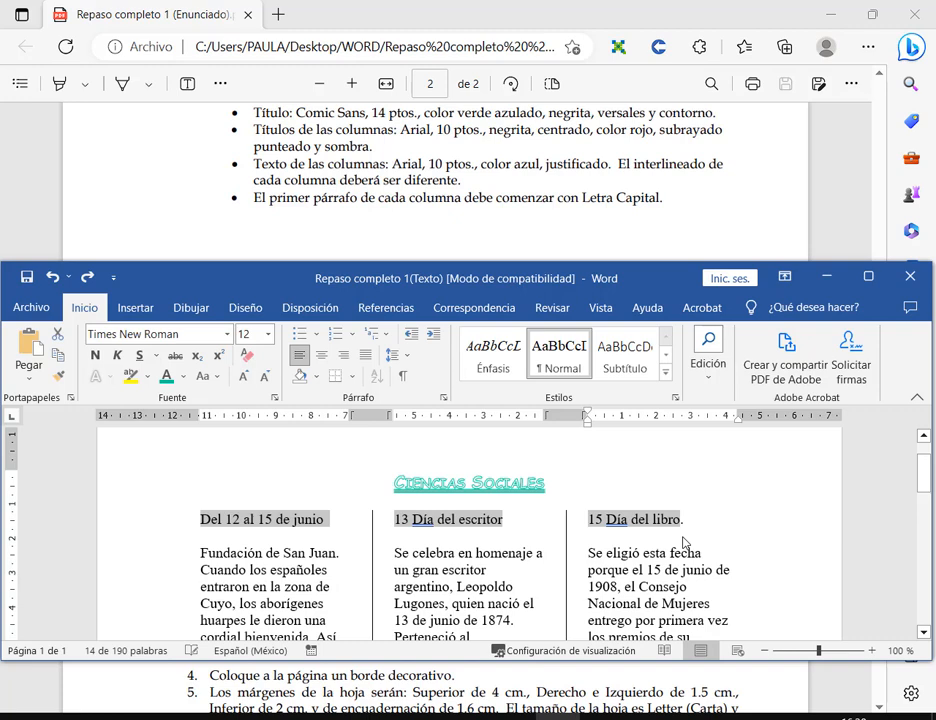
pyautogui.click(683, 542)
# - Select the heading 'Del 12 al 15 de junio' and set it to Arial 10
pyautogui.moveTo(199, 522); pyautogui.dragTo(325, 528)
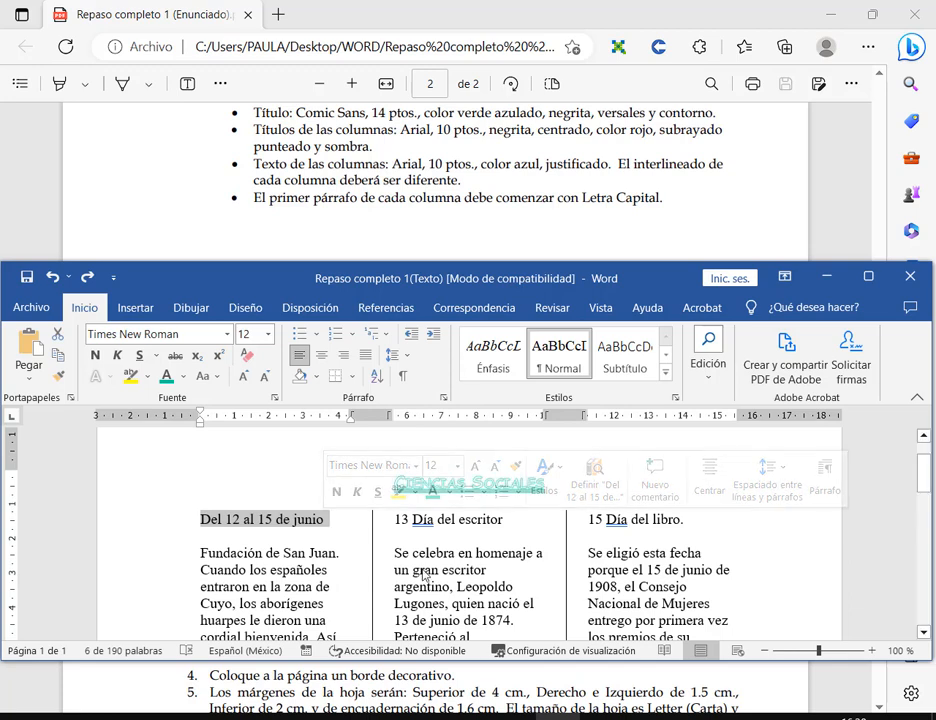
pyautogui.click(400, 545)
pyautogui.moveTo(326, 521); pyautogui.dragTo(193, 528)
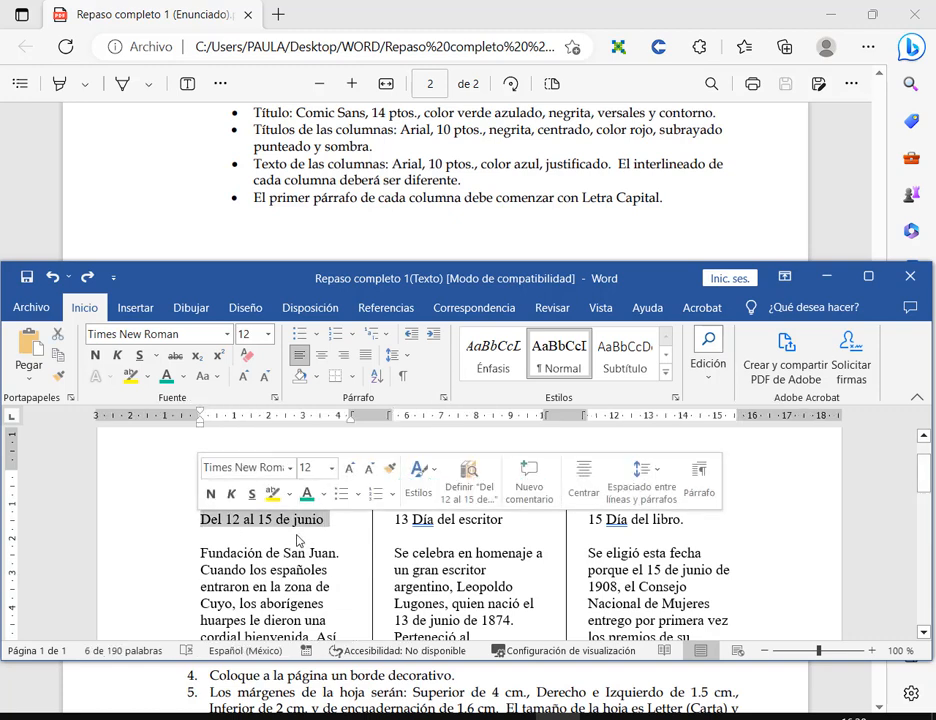
pyautogui.click(227, 337)
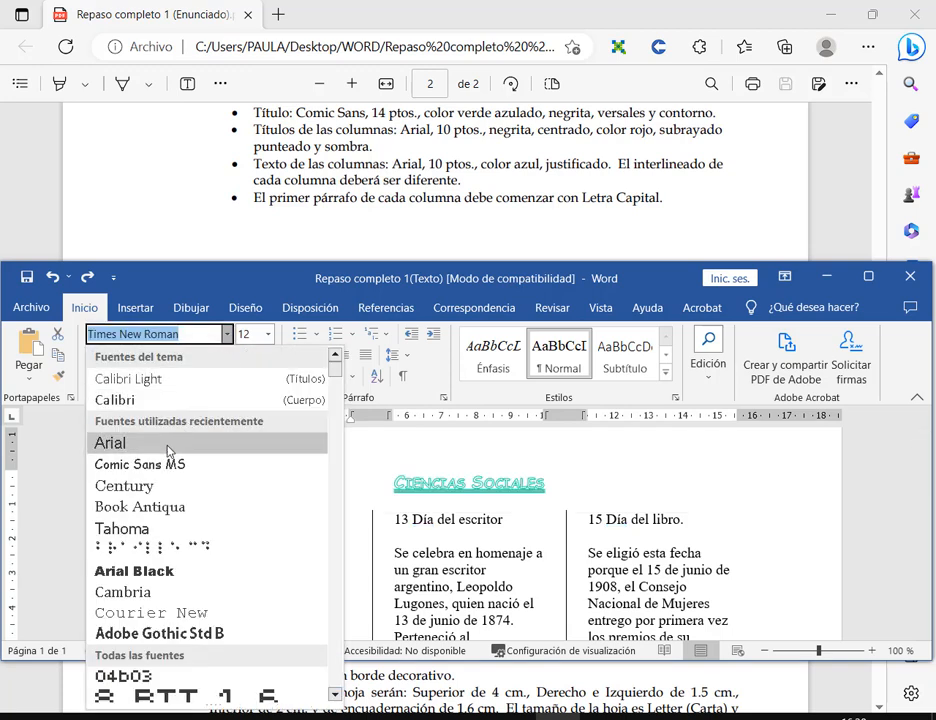
pyautogui.click(167, 447)
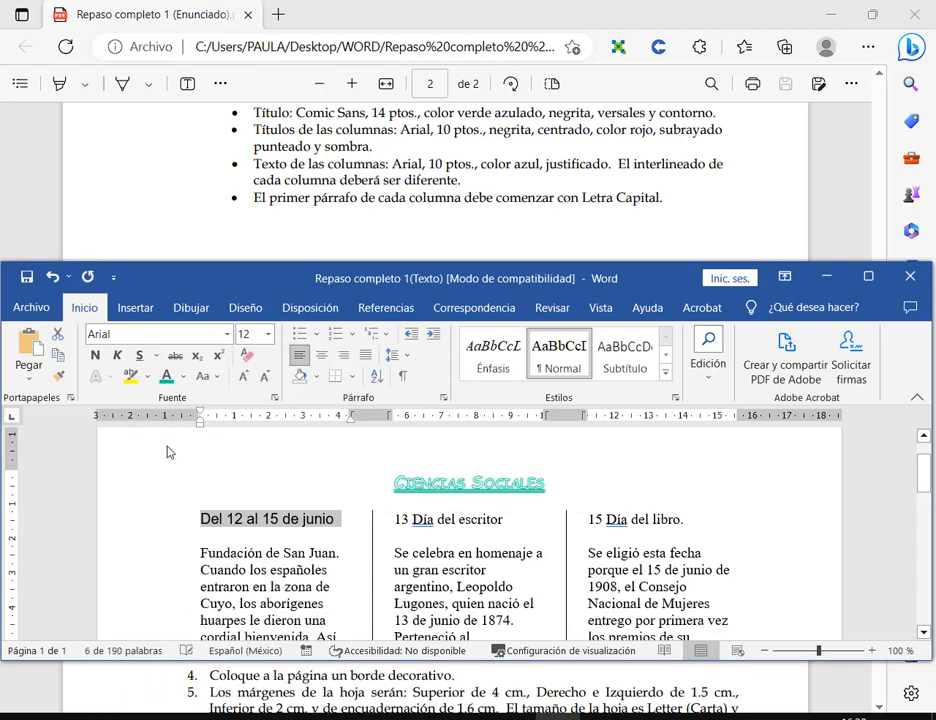
pyautogui.click(268, 338)
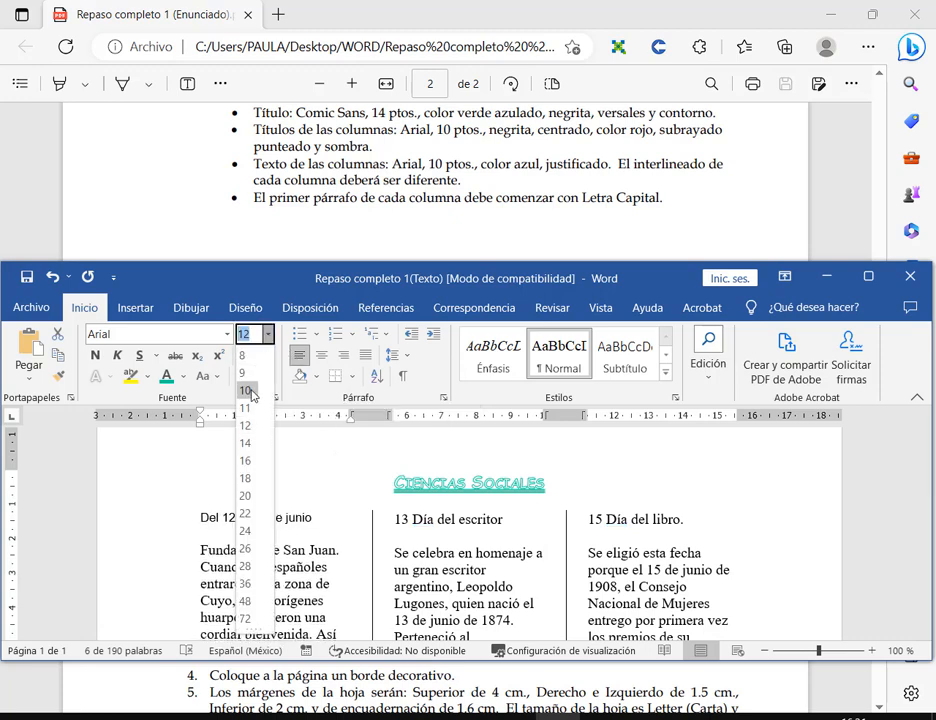
pyautogui.click(248, 388)
# - Make the heading bold, centred and dark red with a dotted underline
pyautogui.click(95, 355)
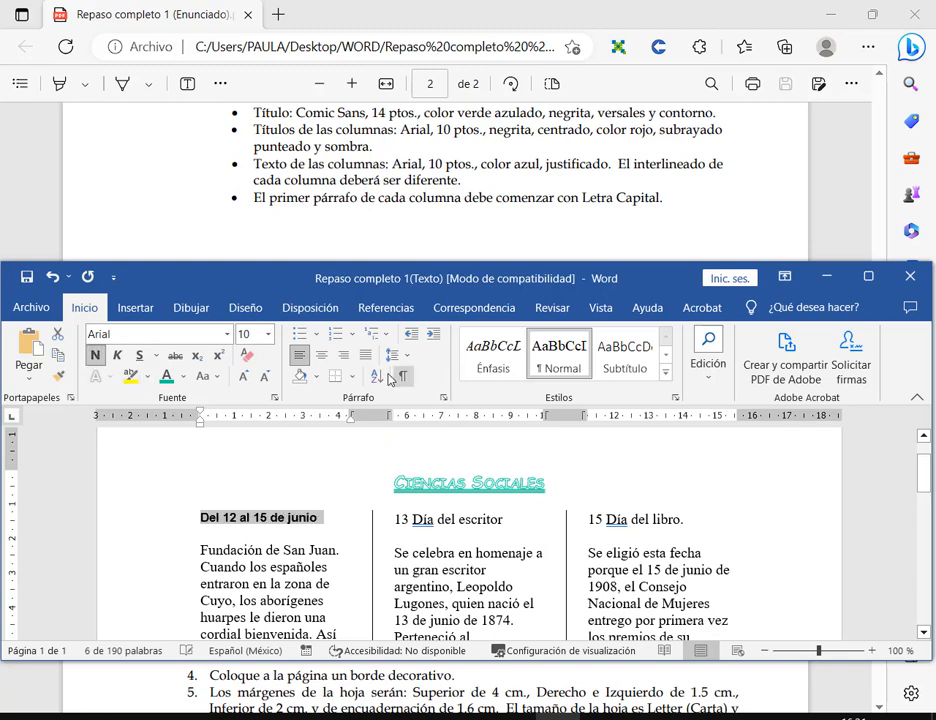
pyautogui.click(321, 357)
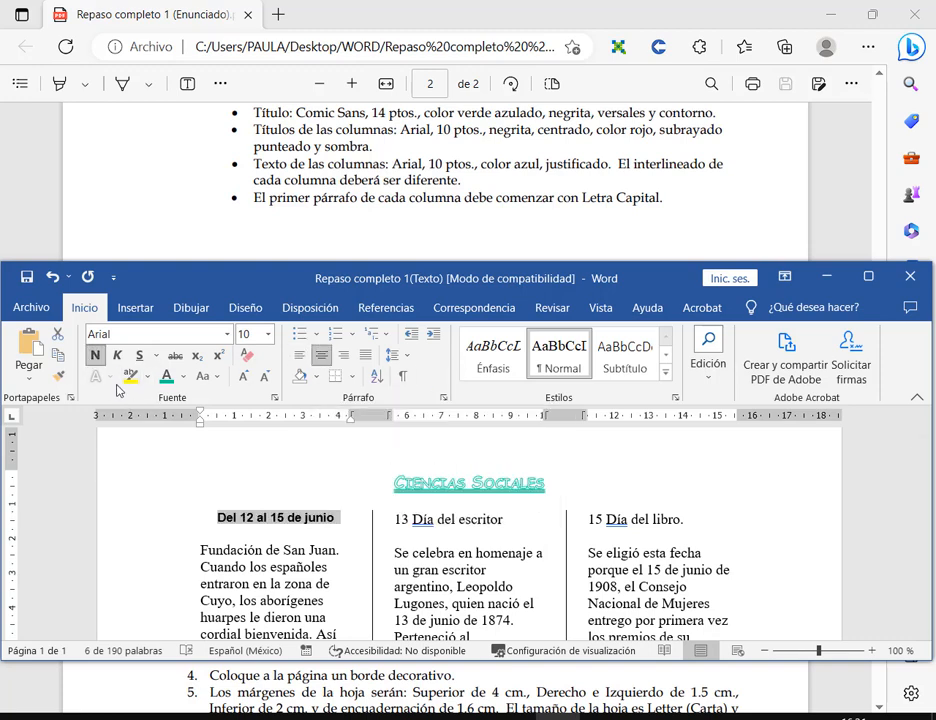
pyautogui.click(185, 378)
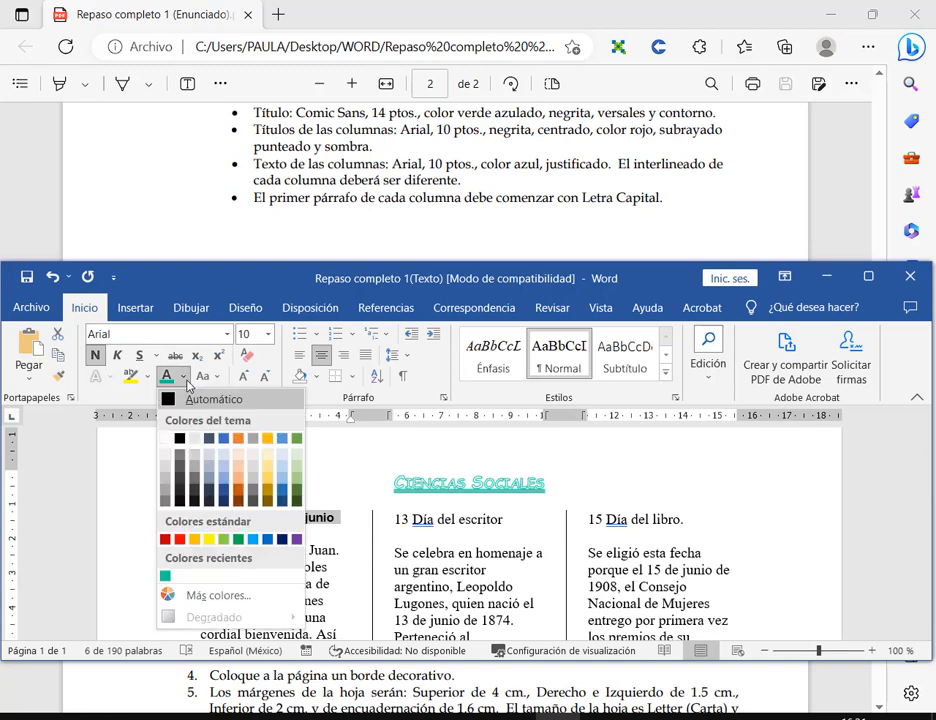
pyautogui.click(165, 540)
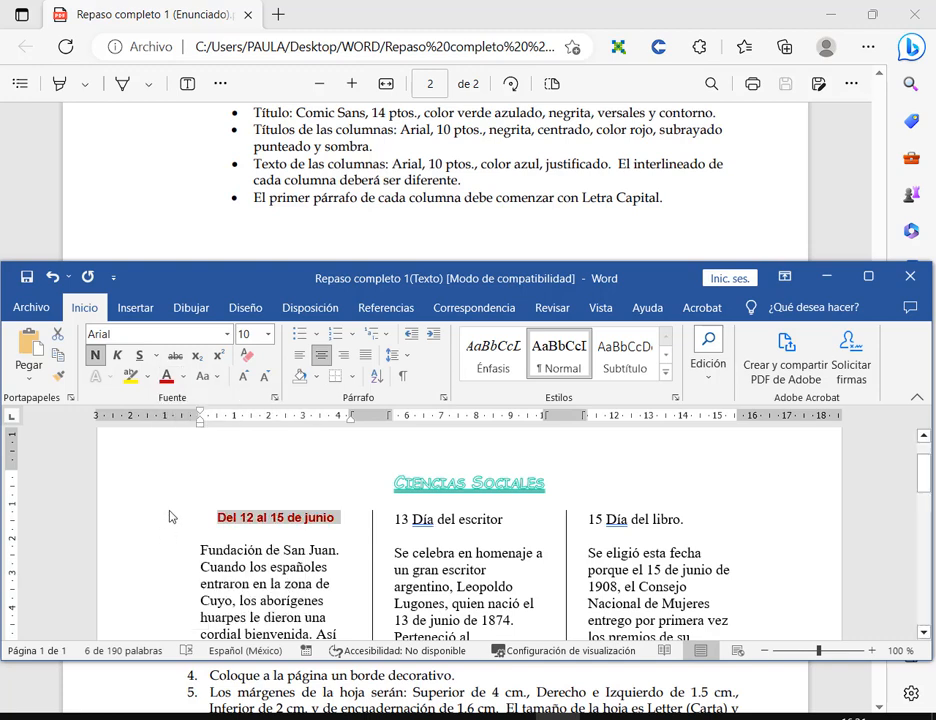
pyautogui.click(157, 358)
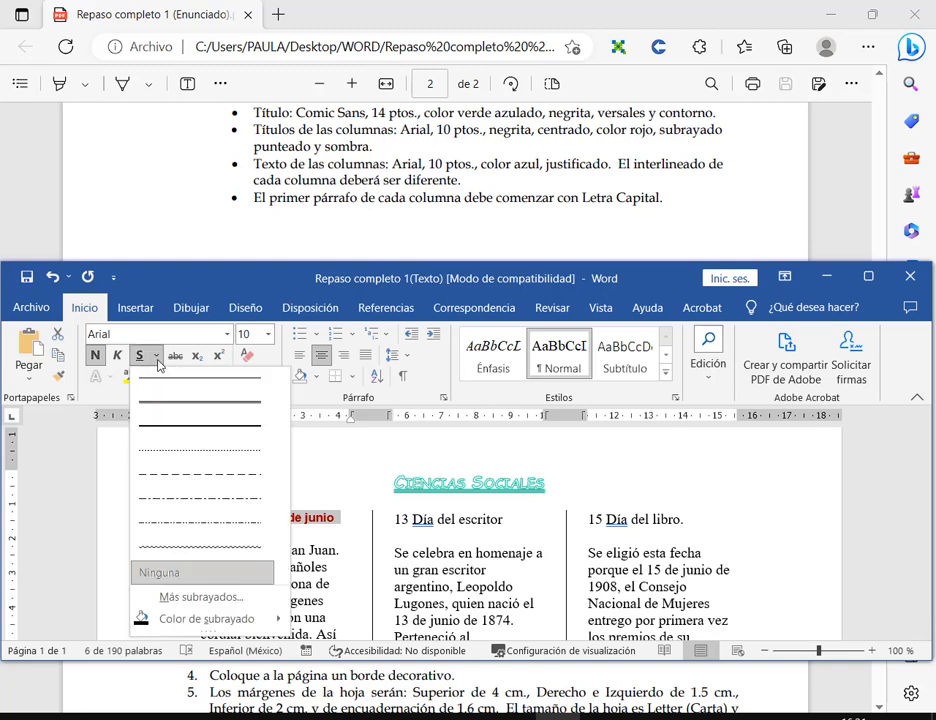
pyautogui.click(175, 460)
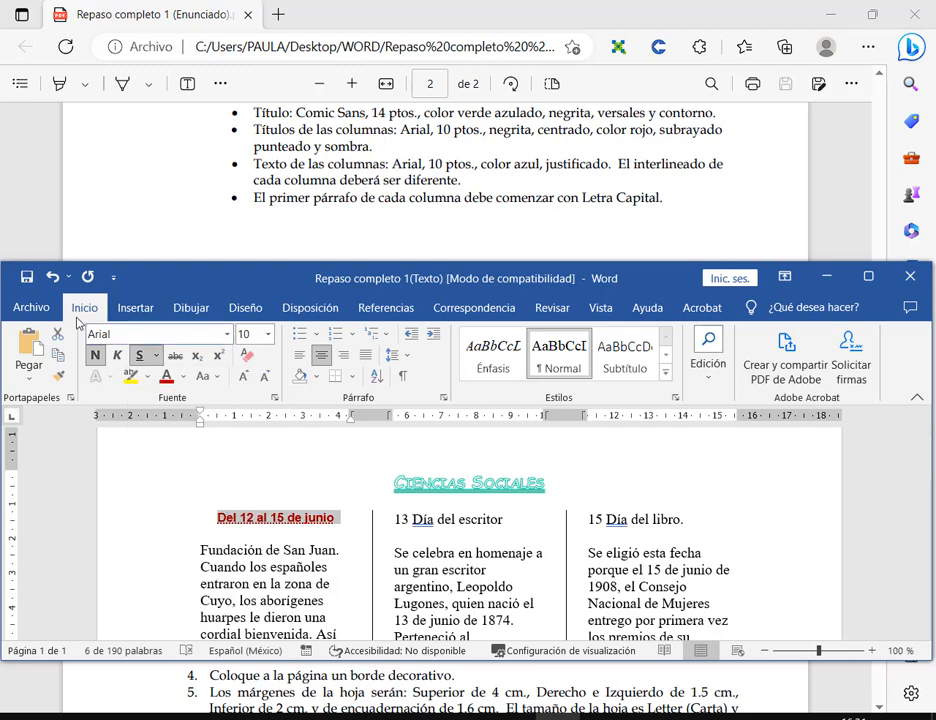
# - Draw attention boxes for viewers and open the full Fuente dialog
pyautogui.moveTo(81, 321)
pyautogui.mouseDown()
pyautogui.moveTo(355, 434)
pyautogui.moveTo(284, 411)
pyautogui.mouseUp()
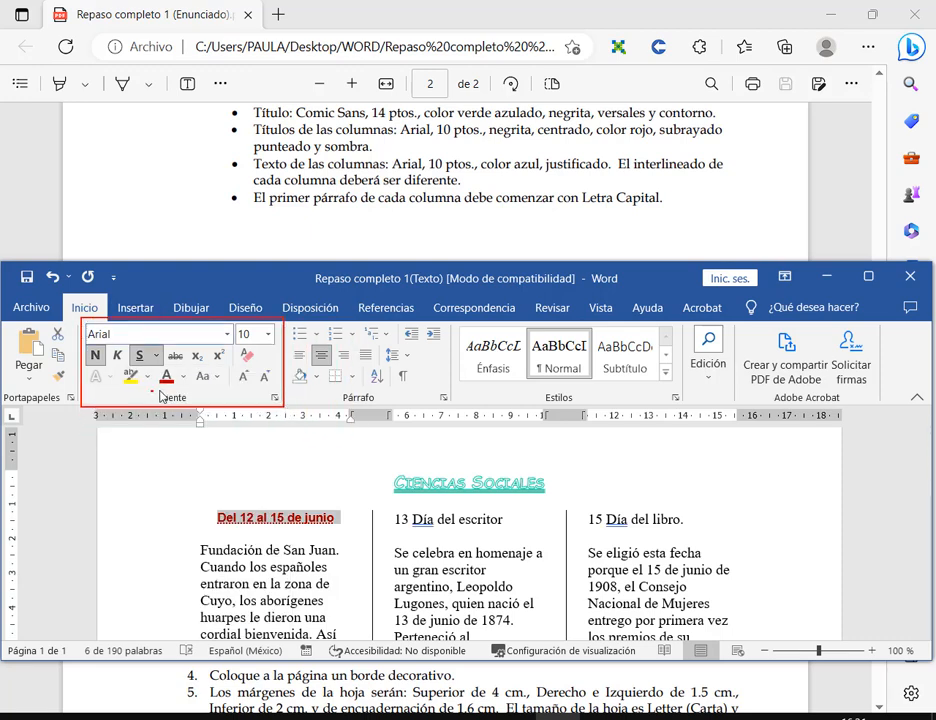
pyautogui.moveTo(151, 391)
pyautogui.mouseDown()
pyautogui.moveTo(282, 405)
pyautogui.moveTo(275, 447)
pyautogui.mouseUp()
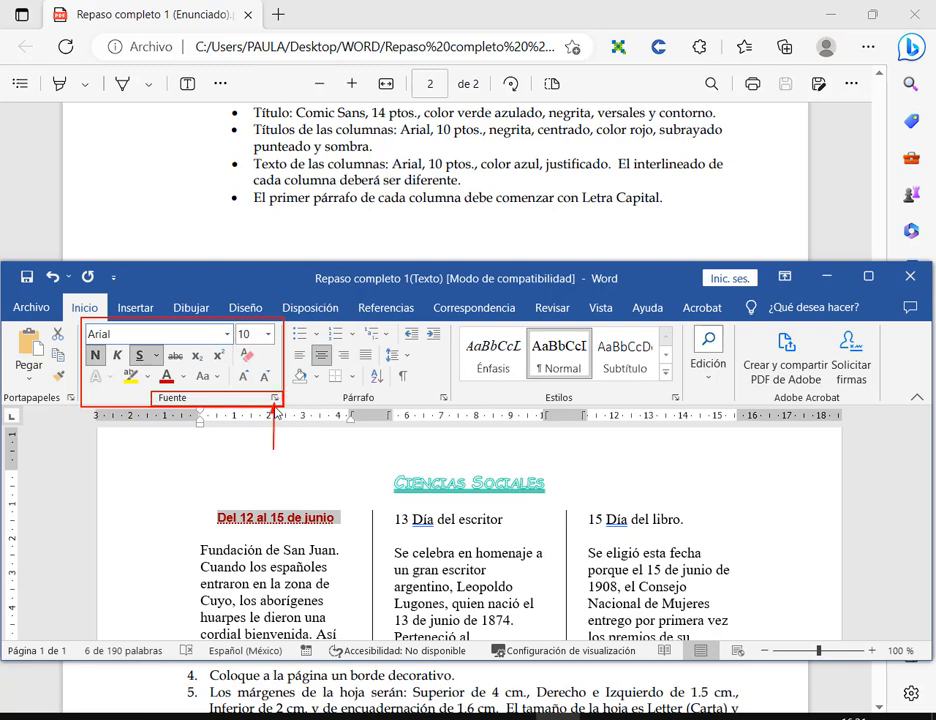
pyautogui.click(274, 398)
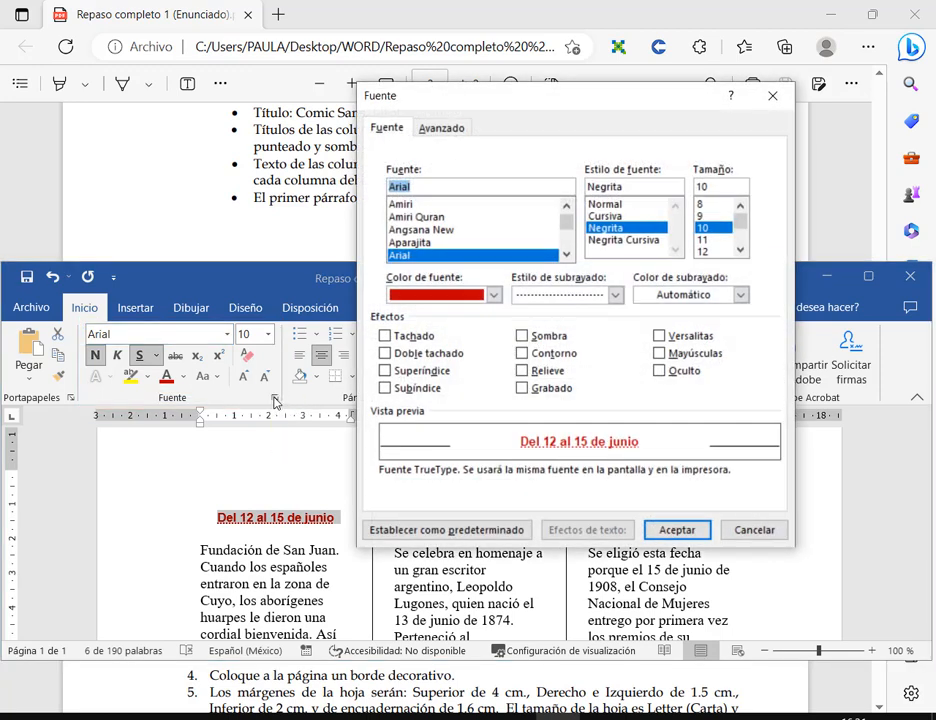
# - Tick Sombra to give the heading a shadow and confirm with Aceptar
pyautogui.click(552, 337)
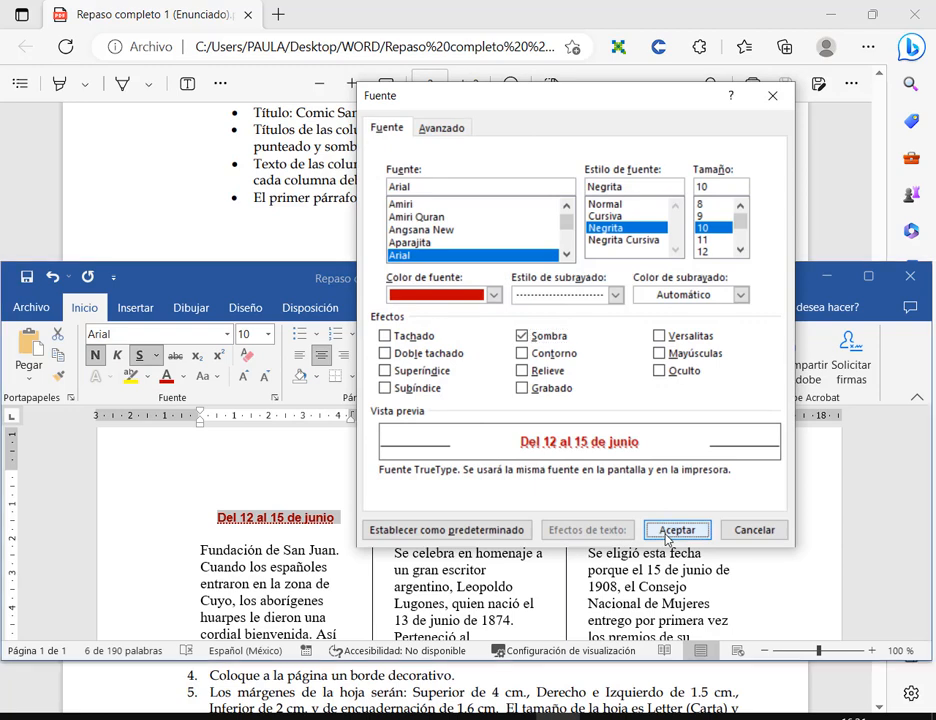
pyautogui.click(666, 536)
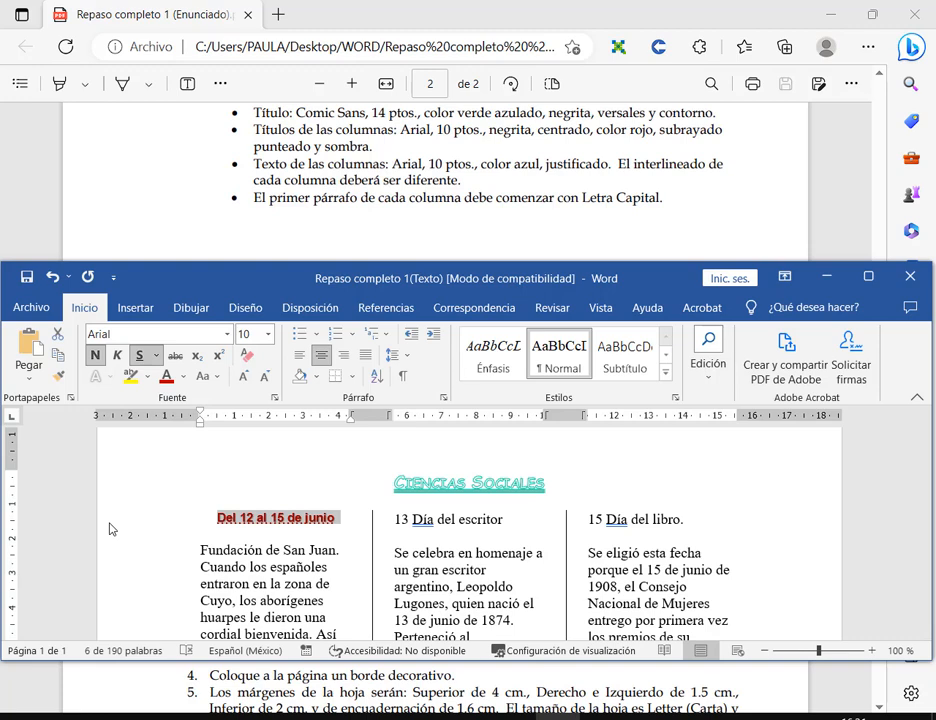
# - Try copying the first heading's format onto '13 Día del escritor', then undo it
pyautogui.click(335, 517)
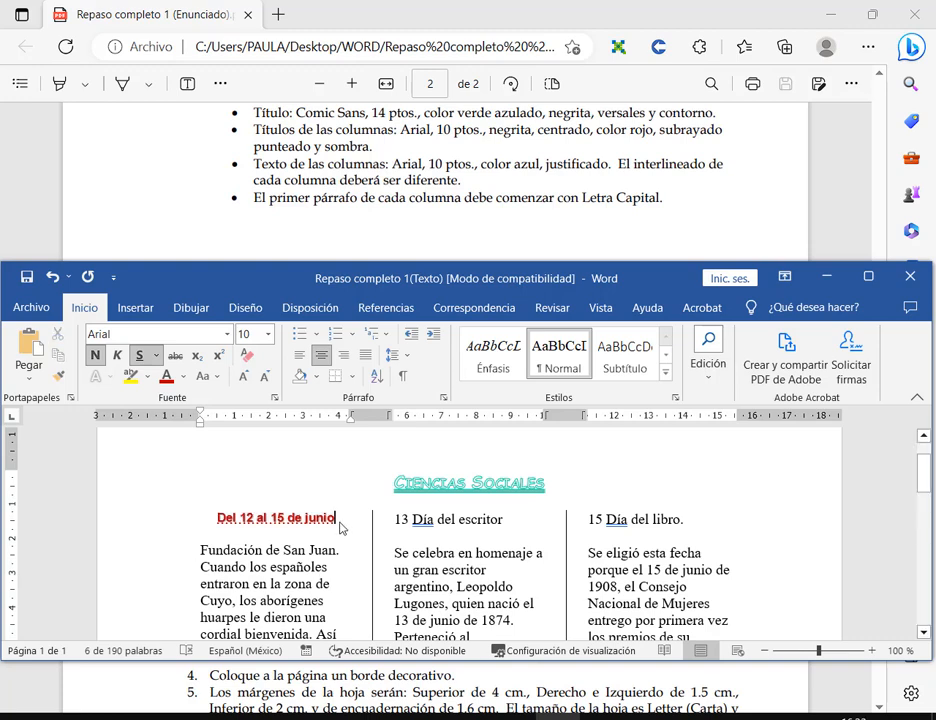
pyautogui.moveTo(335, 517); pyautogui.dragTo(209, 518)
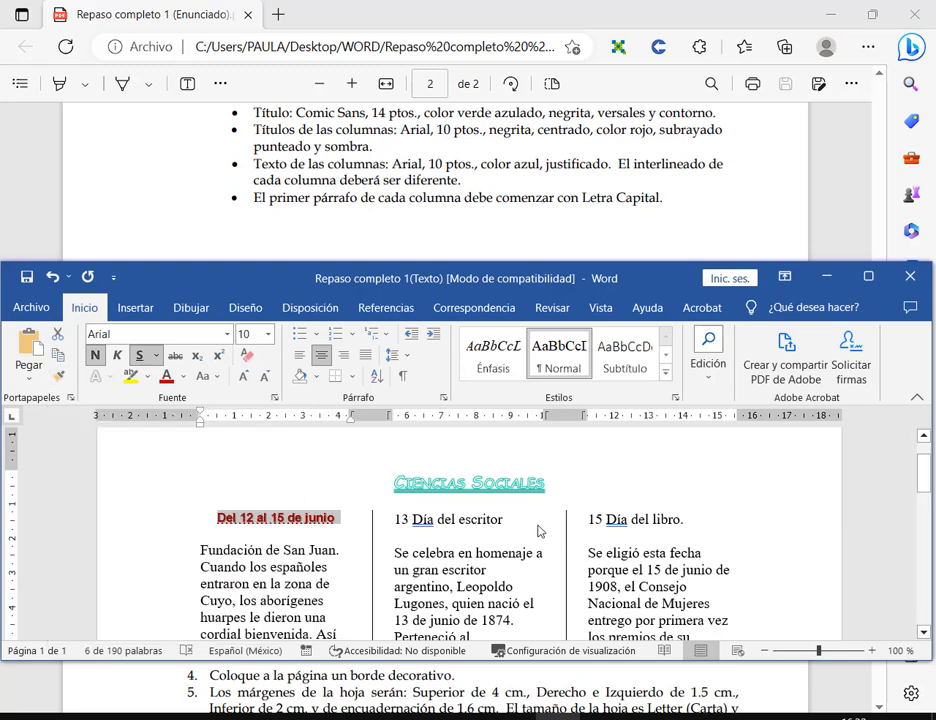
pyautogui.click(58, 376)
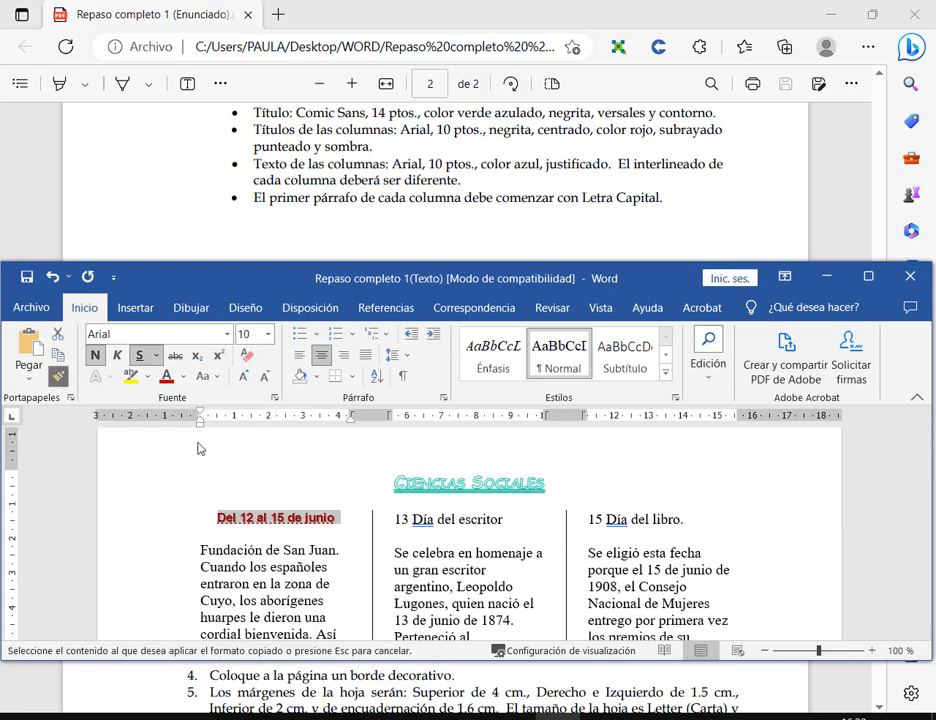
pyautogui.moveTo(508, 520); pyautogui.dragTo(400, 522)
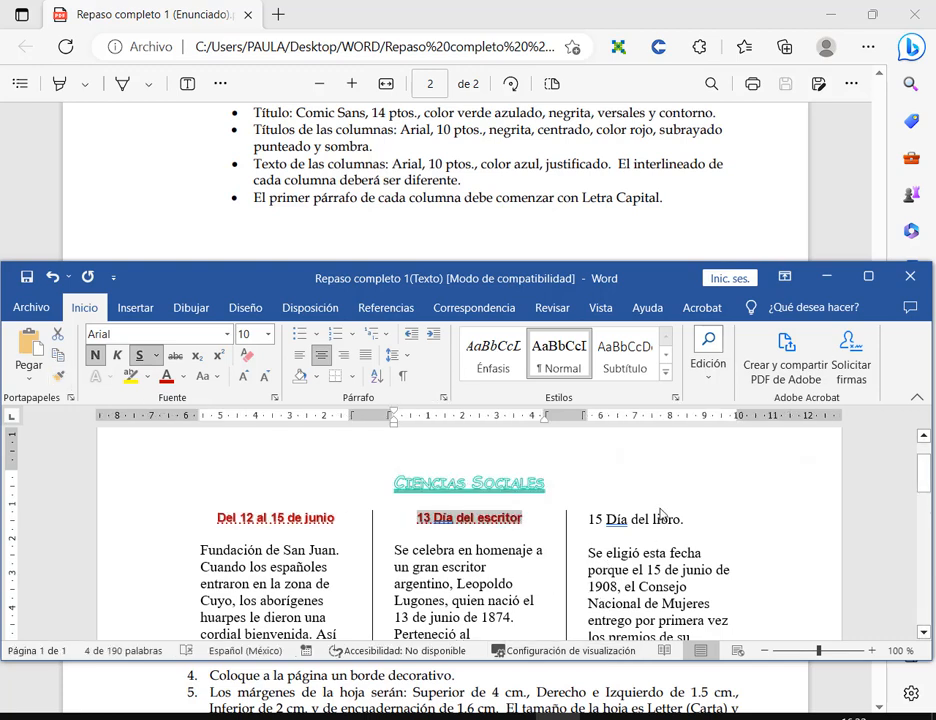
pyautogui.moveTo(683, 530); pyautogui.dragTo(394, 550)
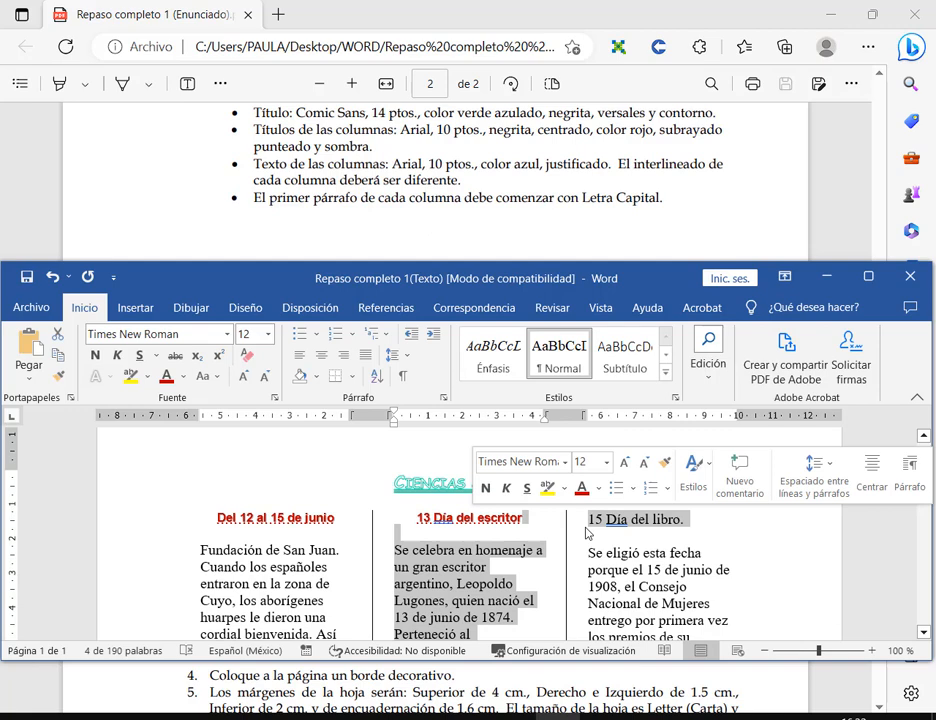
pyautogui.click(679, 536)
pyautogui.hotkey('ctrl', 'z')
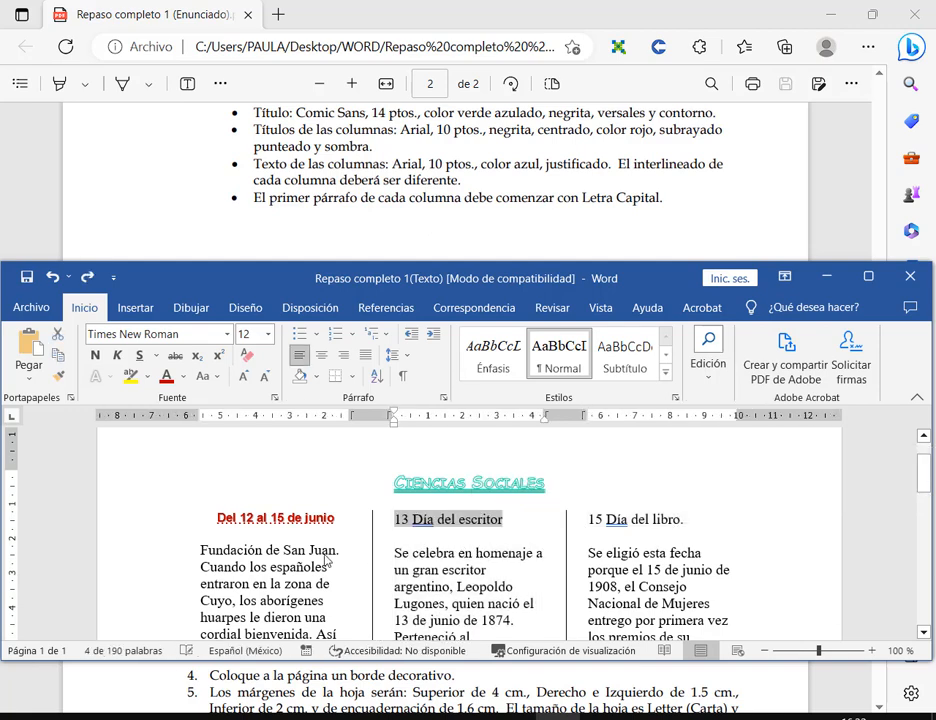
# - Paint the first heading's format onto '13 Día del escritor' and '15 Día del libro.'
pyautogui.click(322, 543)
pyautogui.tripleClick(267, 524)
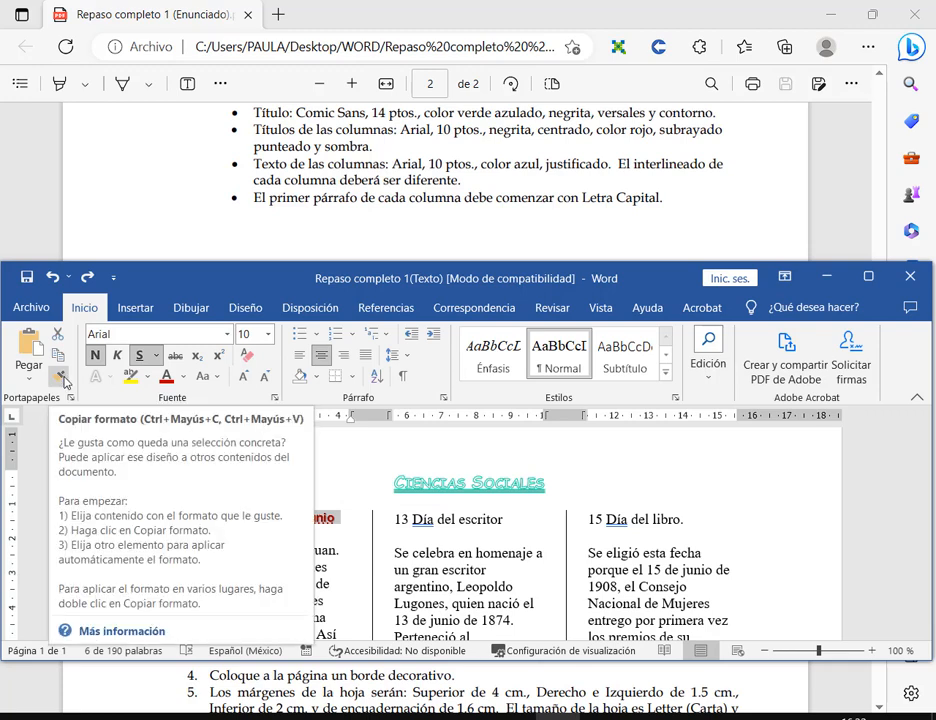
pyautogui.click(62, 379)
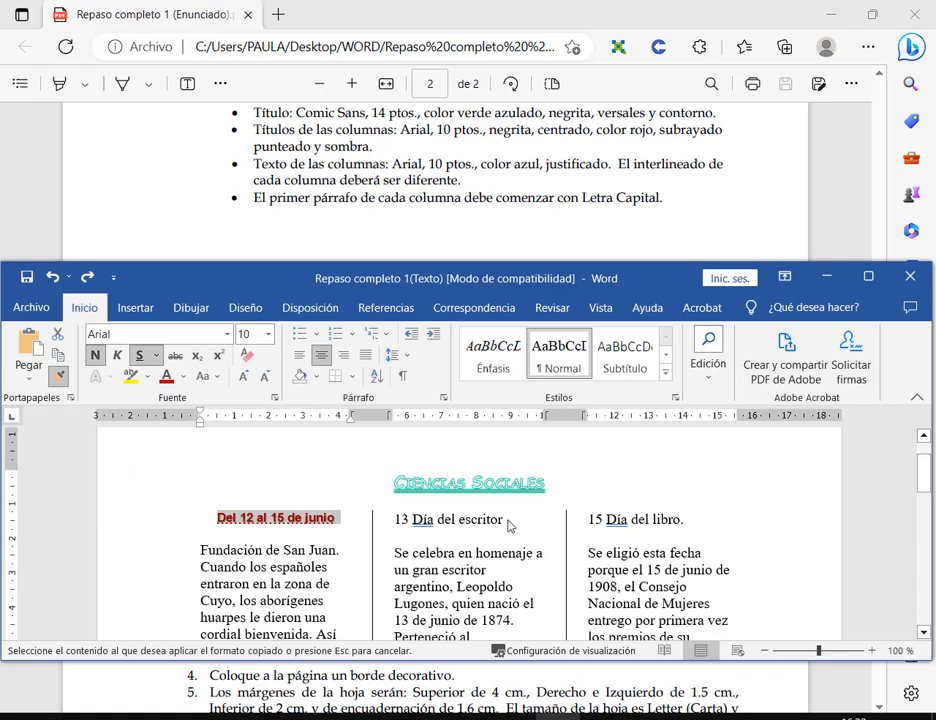
pyautogui.moveTo(510, 526); pyautogui.dragTo(397, 527)
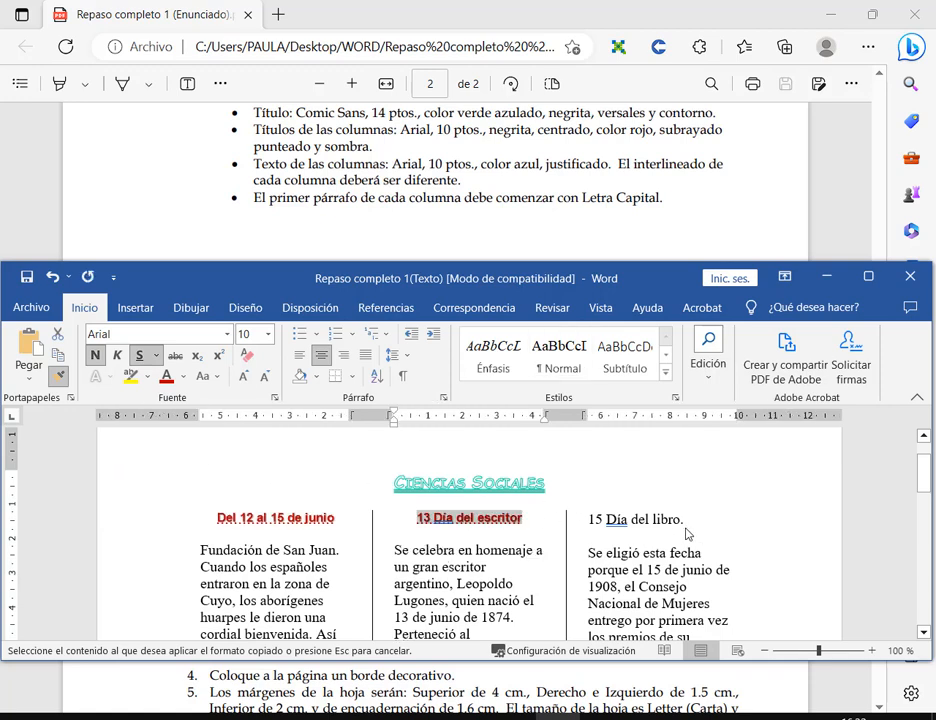
pyautogui.moveTo(688, 522)
pyautogui.mouseDown()
pyautogui.moveTo(612, 528)
pyautogui.moveTo(590, 520)
pyautogui.mouseUp()
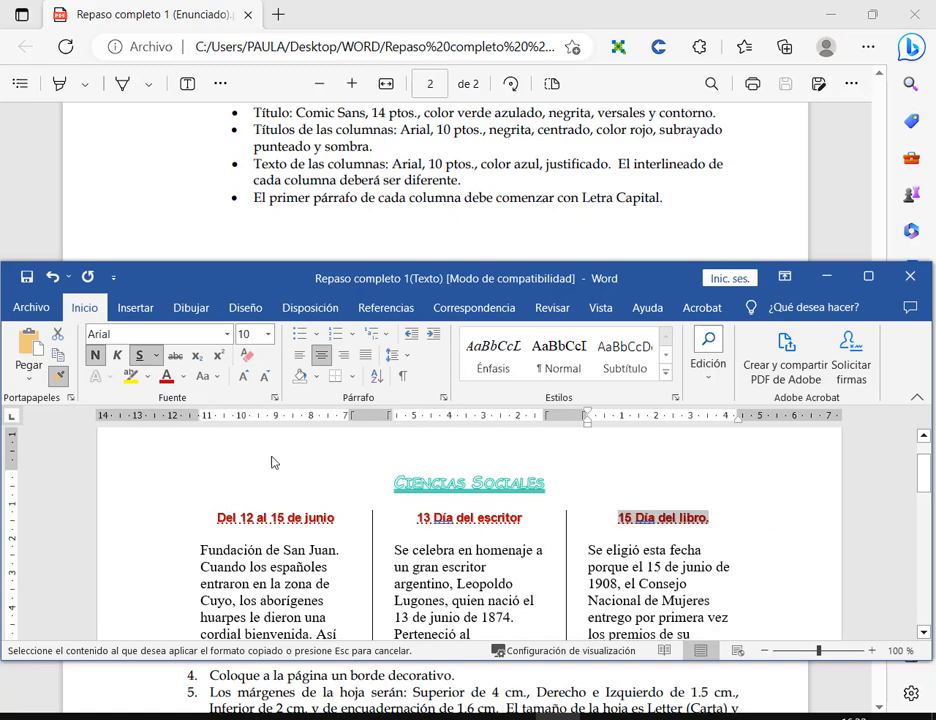
# - Delete the period after 'libro' and save the document
pyautogui.click(717, 519)
pyautogui.press('BackSpace')
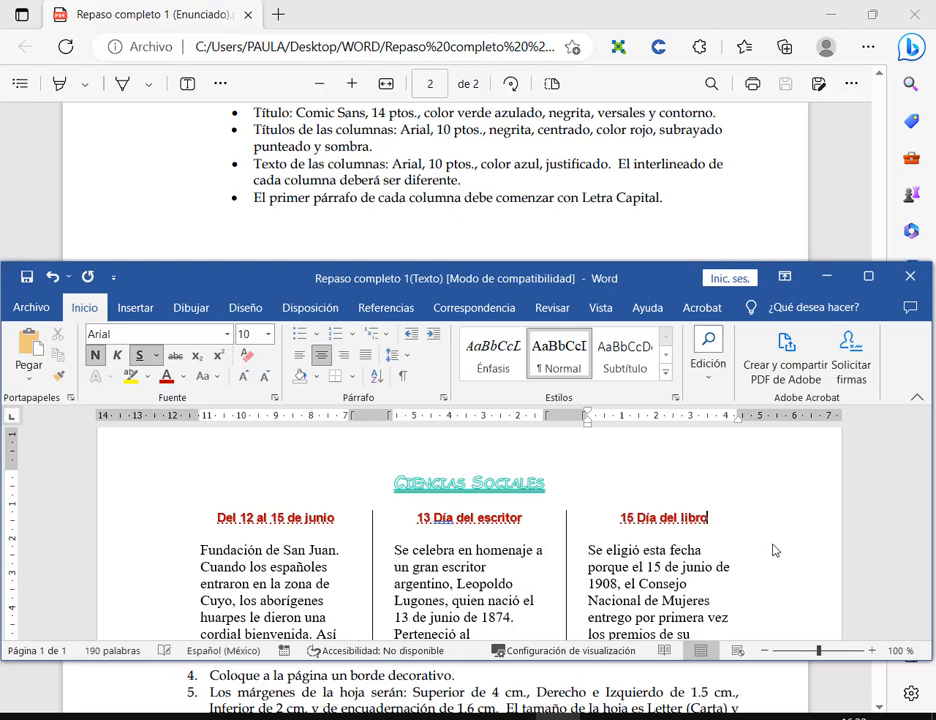
pyautogui.click(26, 278)
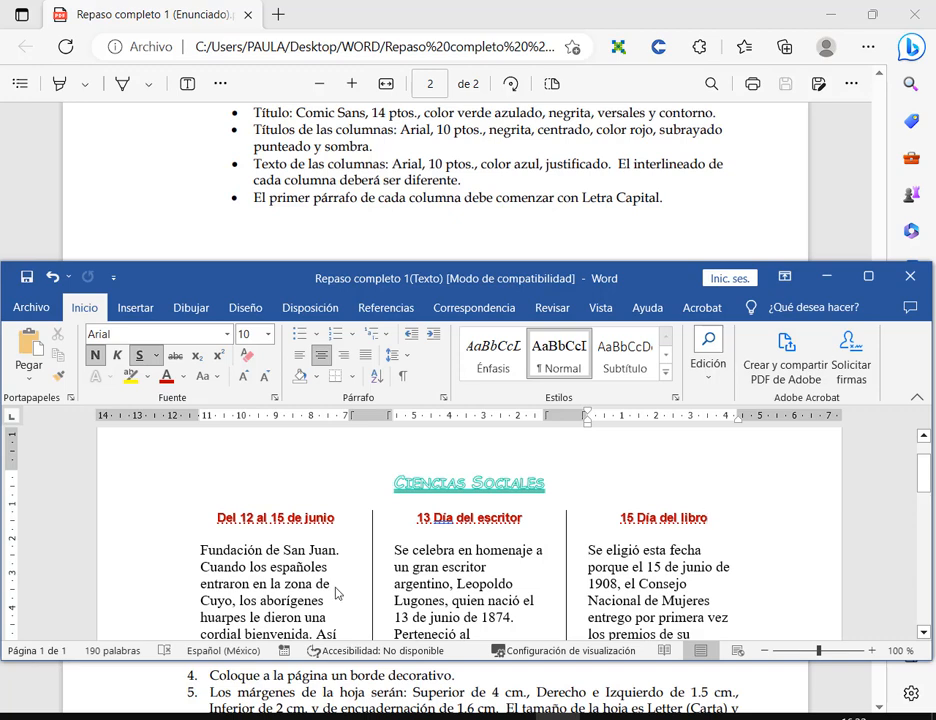
# - Select all three headings to compare their formatting, then maximize Word
pyautogui.scroll(-2, 326, 482)
pyautogui.scroll(1, 340, 485)
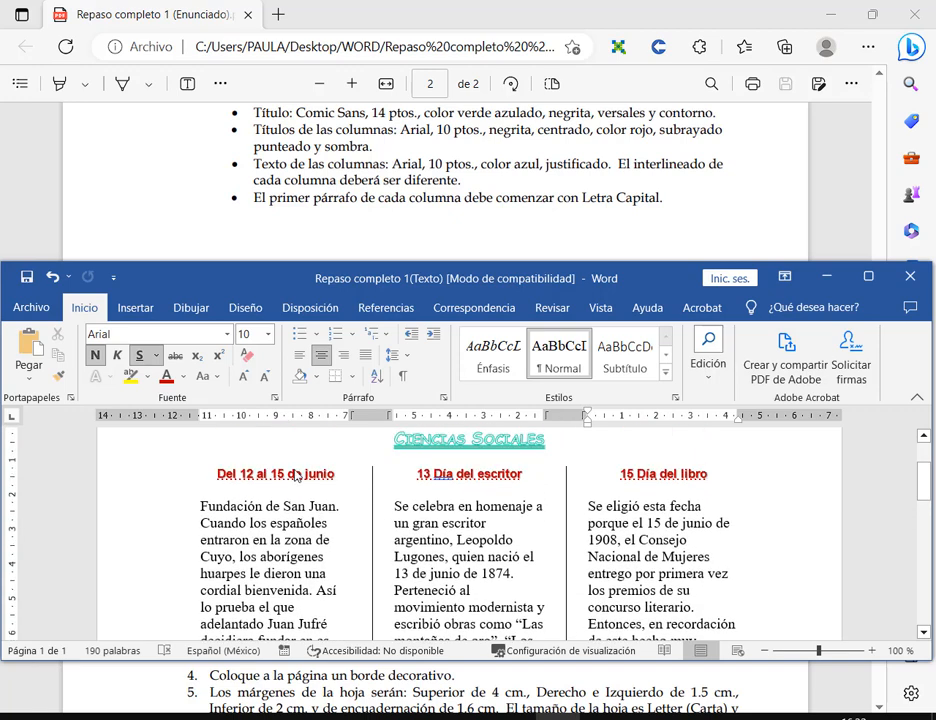
pyautogui.moveTo(340, 476); pyautogui.dragTo(215, 475)
pyautogui.moveTo(418, 474); pyautogui.dragTo(523, 475)
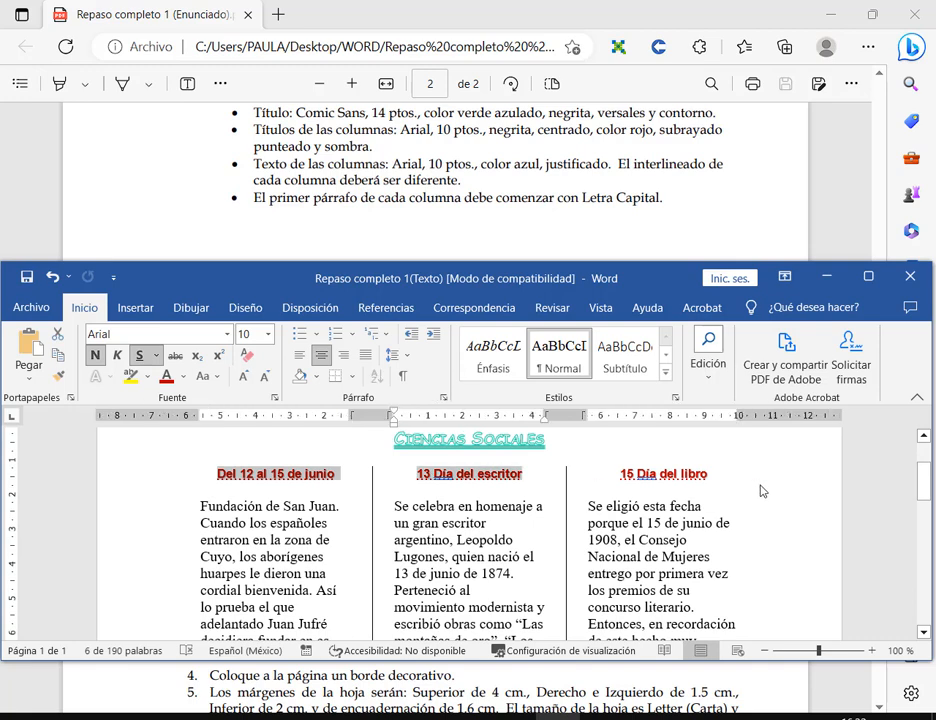
pyautogui.moveTo(710, 476); pyautogui.dragTo(600, 476)
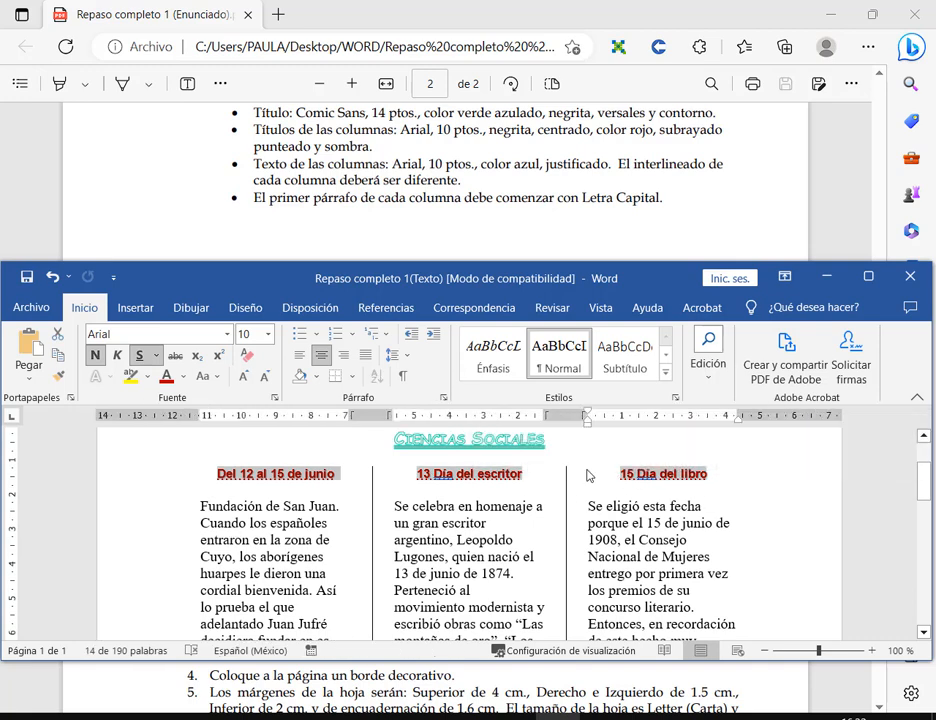
pyautogui.click(759, 488)
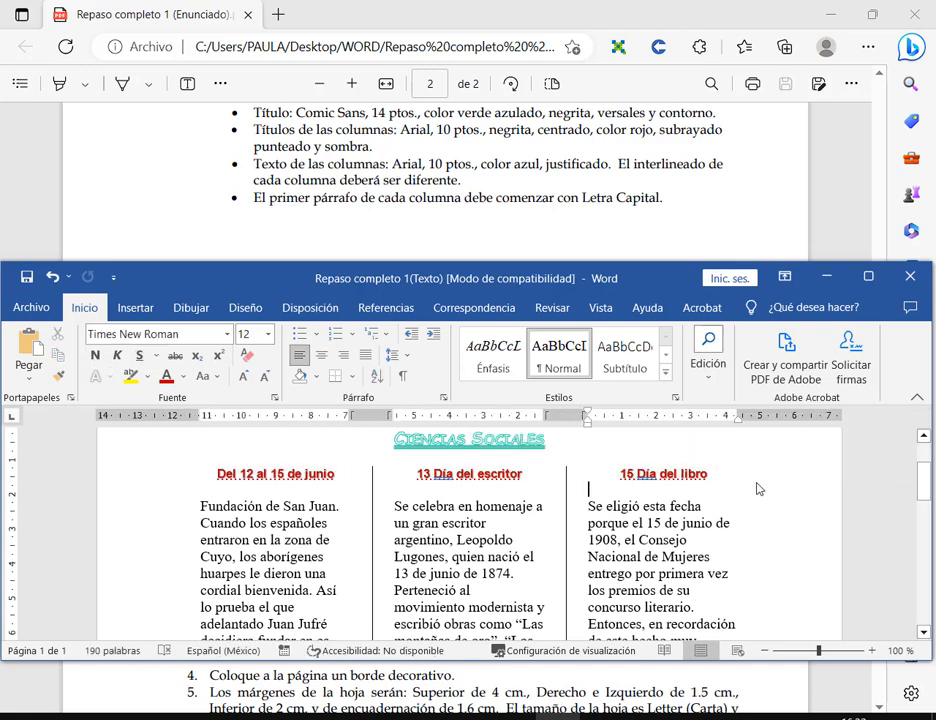
pyautogui.click(868, 276)
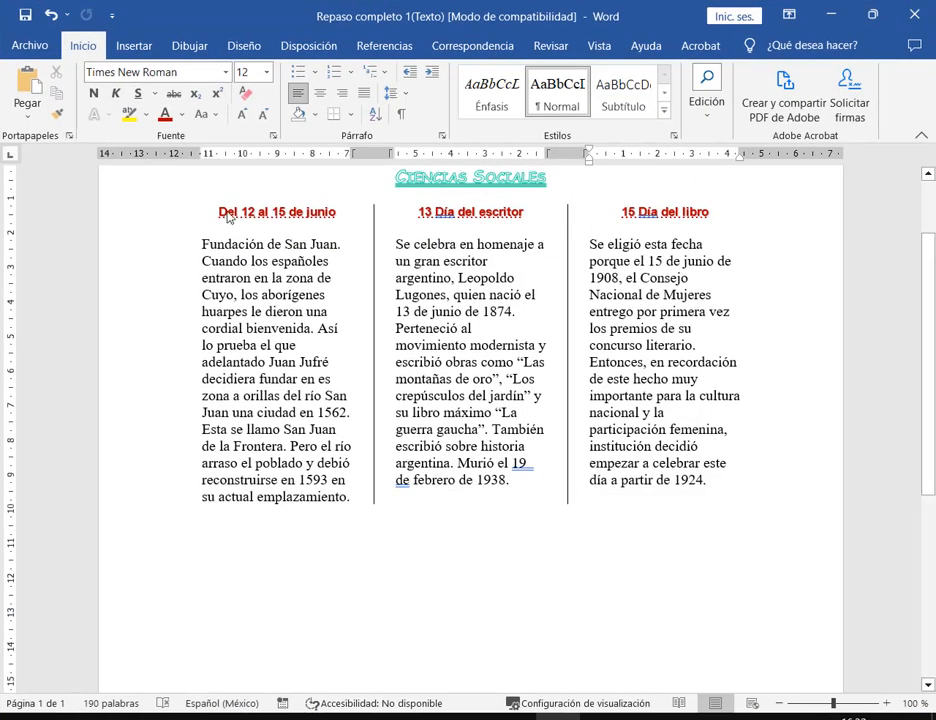
# - Check the first heading's formatting and scroll through the page
pyautogui.click(220, 212)
pyautogui.keyDown('shift'); pyautogui.click(334, 214); pyautogui.keyUp('shift')
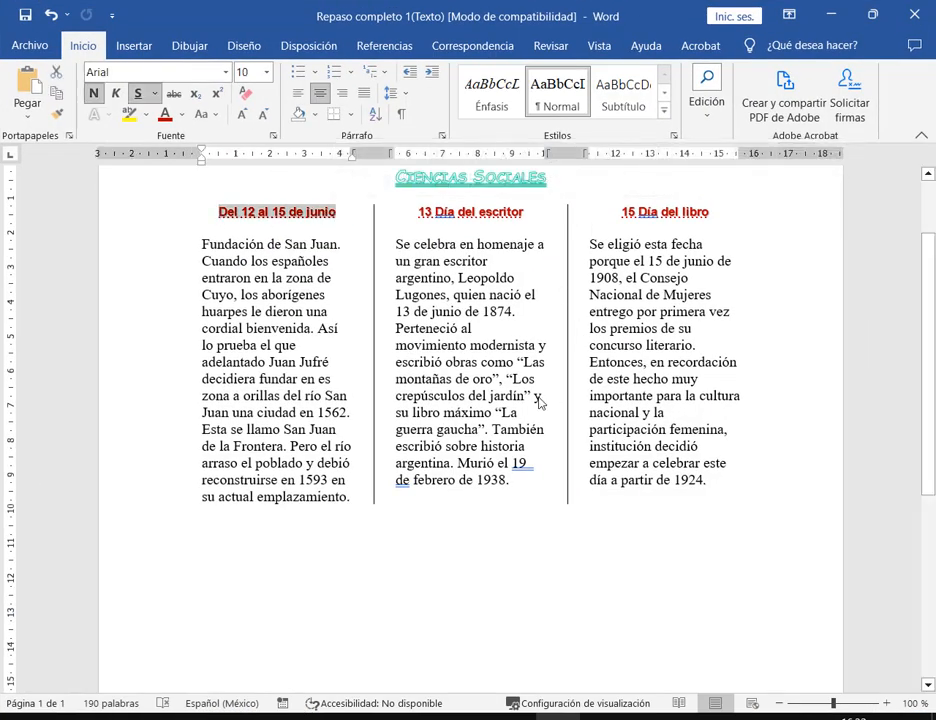
pyautogui.click(520, 627)
pyautogui.scroll(-6, 522, 363)
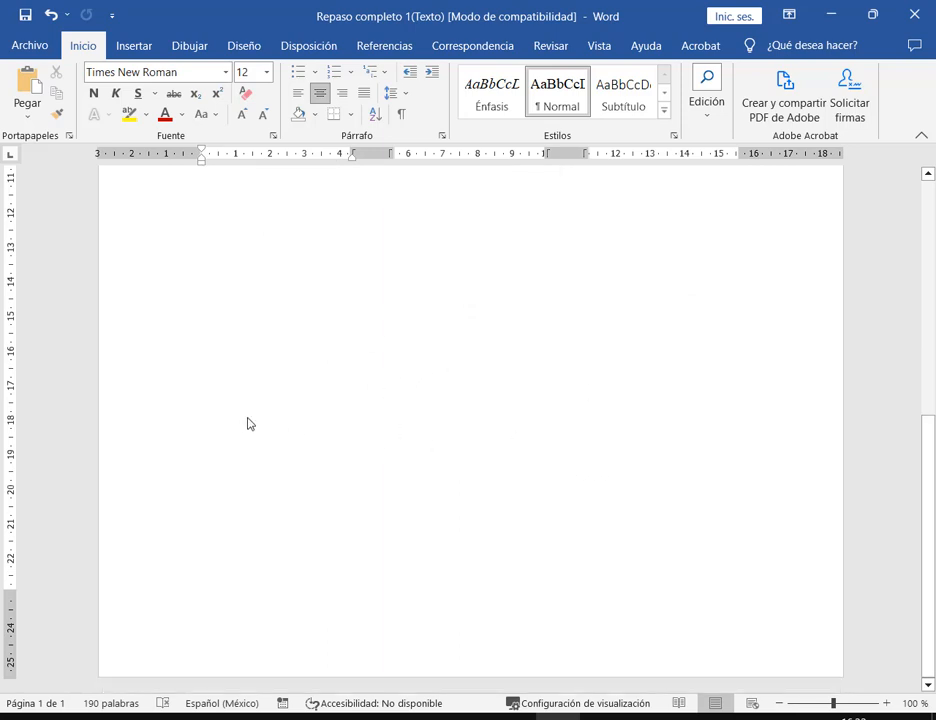
pyautogui.scroll(10, 353, 386)
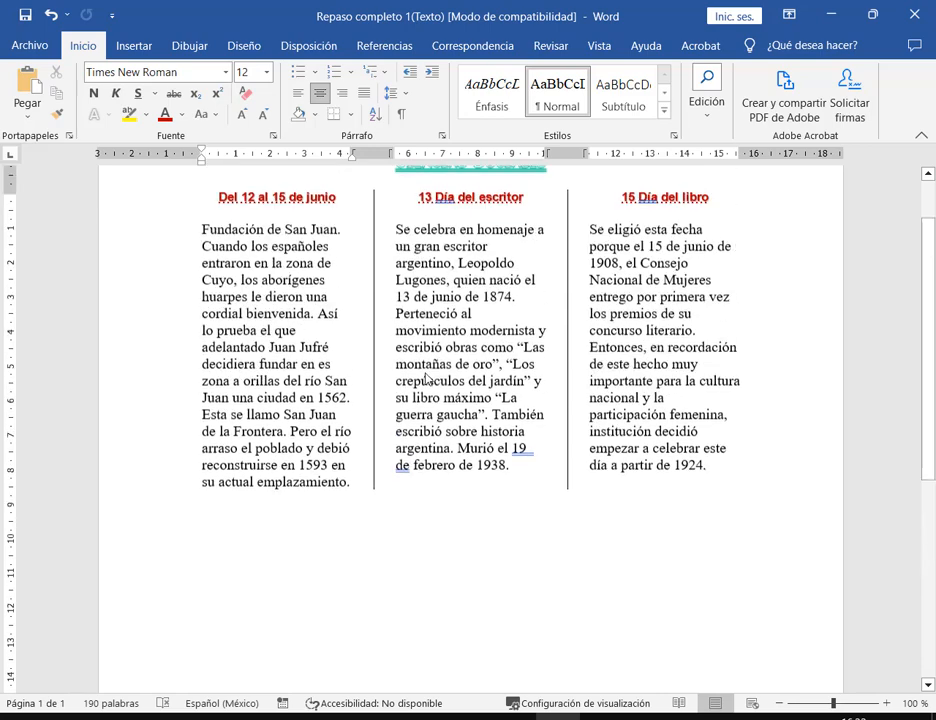
pyautogui.scroll(1, 427, 378)
# - Look over the other headings, then restore the Word window to a smaller size
pyautogui.click(457, 247)
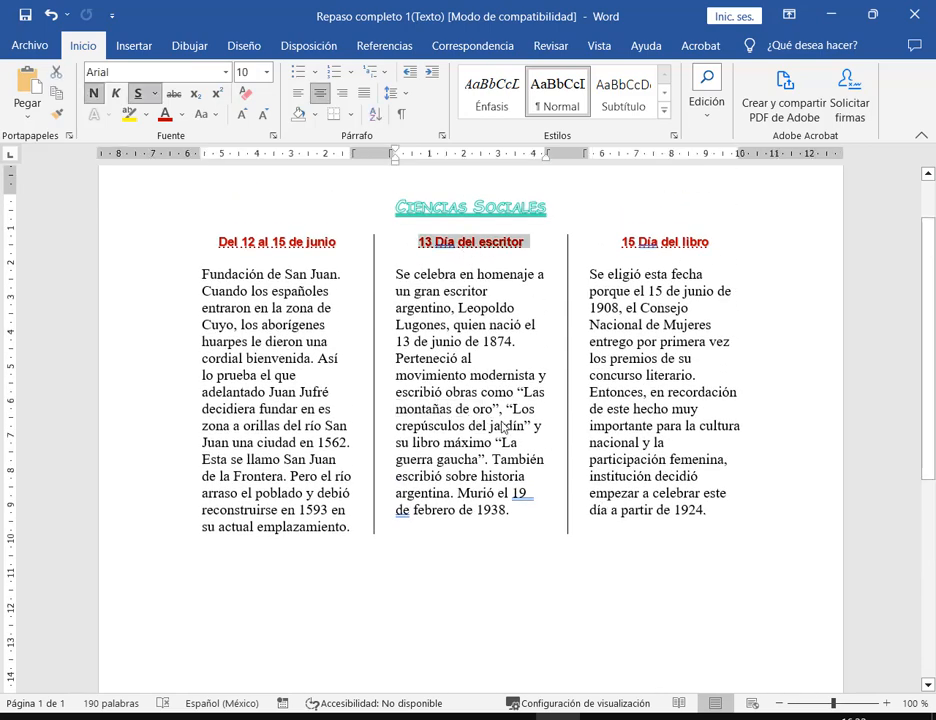
pyautogui.moveTo(619, 308); pyautogui.dragTo(661, 313)
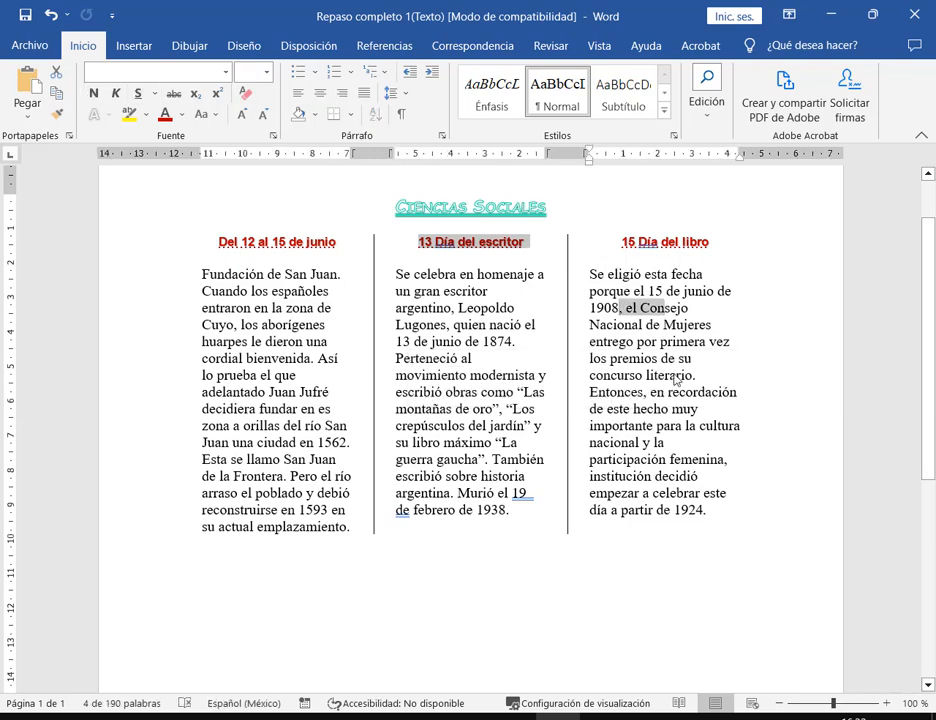
pyautogui.moveTo(673, 375); pyautogui.dragTo(698, 382)
pyautogui.click(705, 439)
pyautogui.moveTo(219, 243); pyautogui.dragTo(335, 250)
pyautogui.click(348, 274)
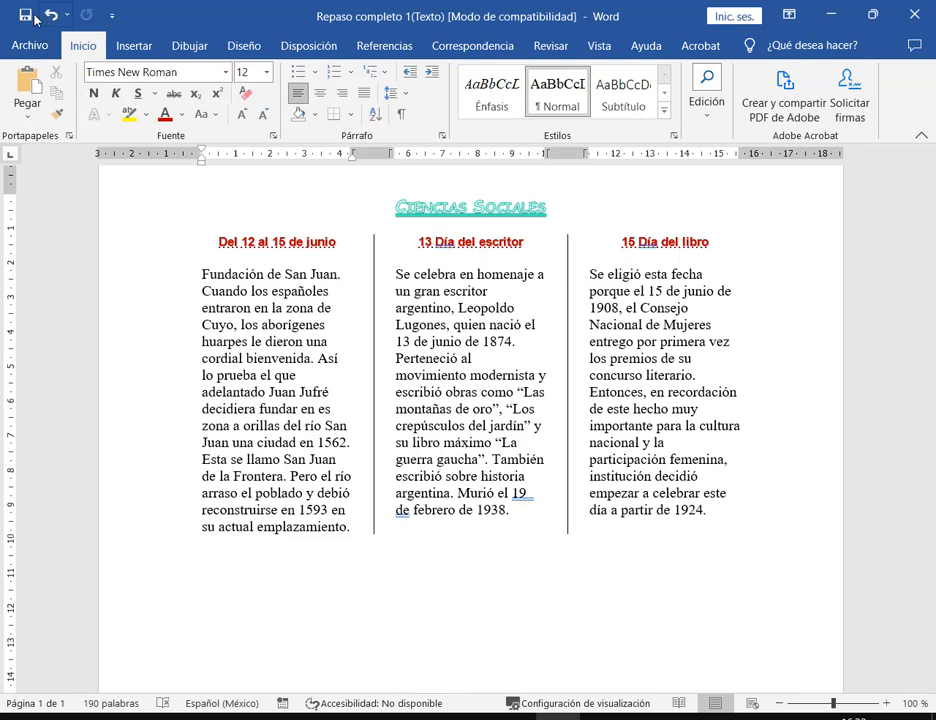
pyautogui.click(869, 17)
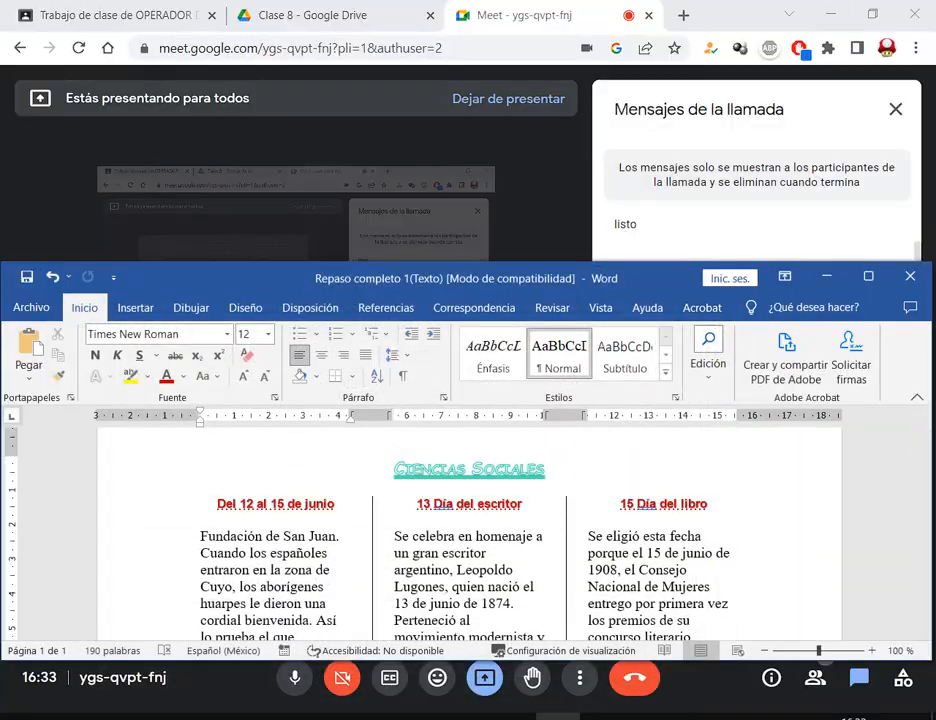
# - Move Word aside to reveal the Meet call, then reposition it so all three columns show
pyautogui.moveTo(430, 278); pyautogui.dragTo(83, 115)
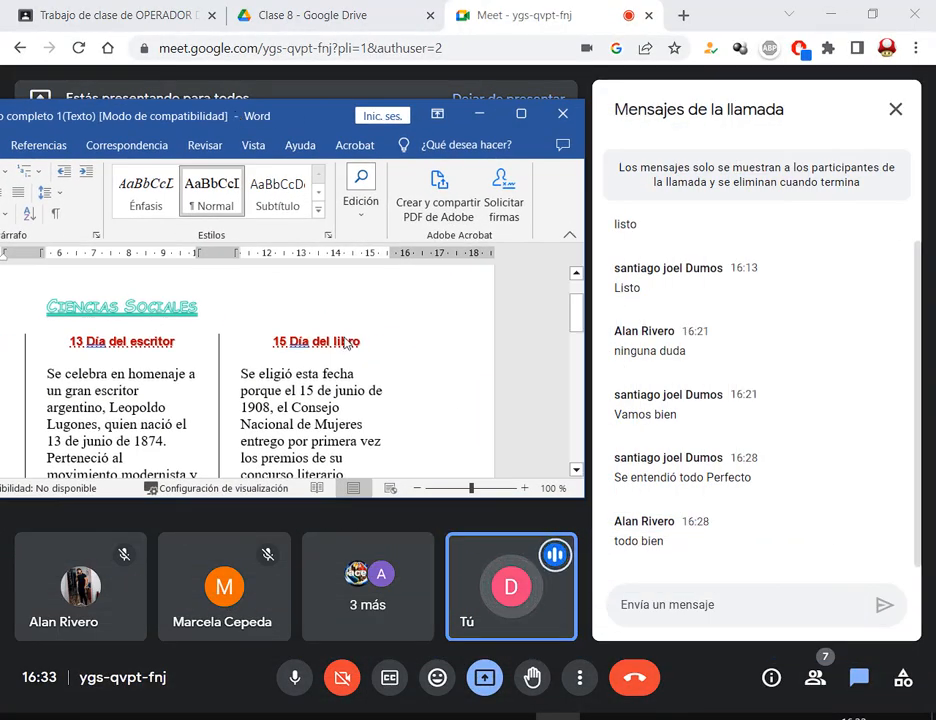
pyautogui.click(342, 396)
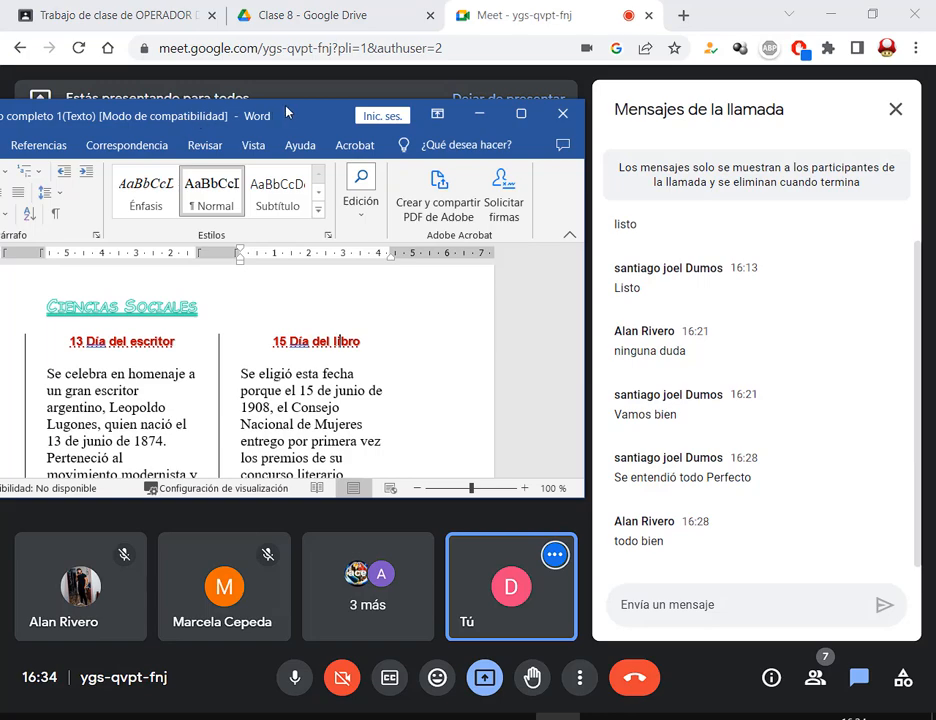
pyautogui.moveTo(286, 112); pyautogui.dragTo(621, 309)
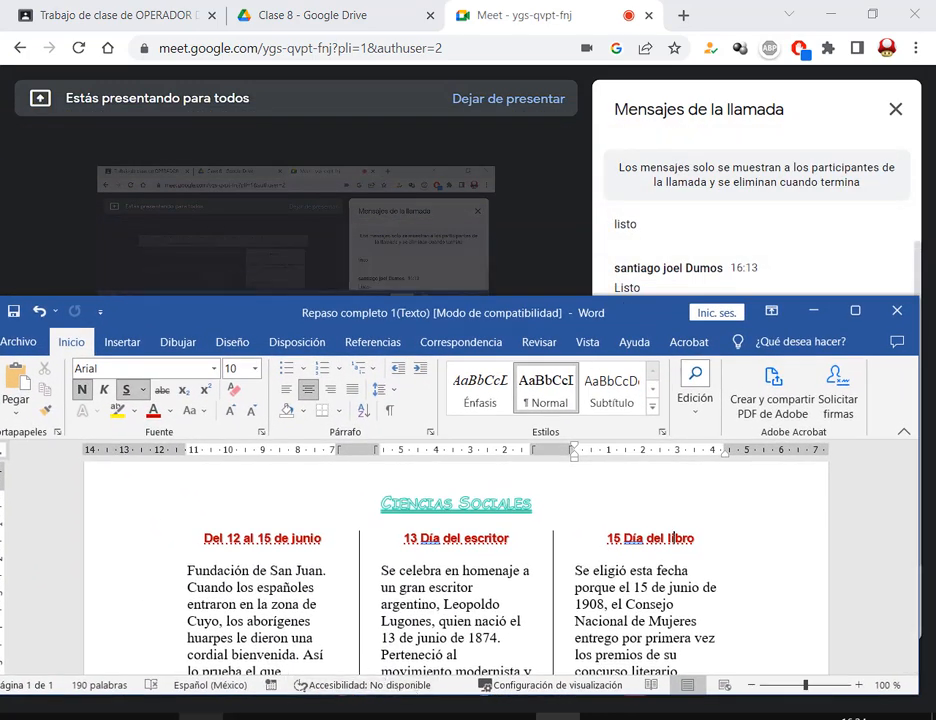
# - Glance at the PDF, then move and enlarge the Word window beneath its instructions
pyautogui.click(663, 714)
pyautogui.hotkey('alt', 'Tab')
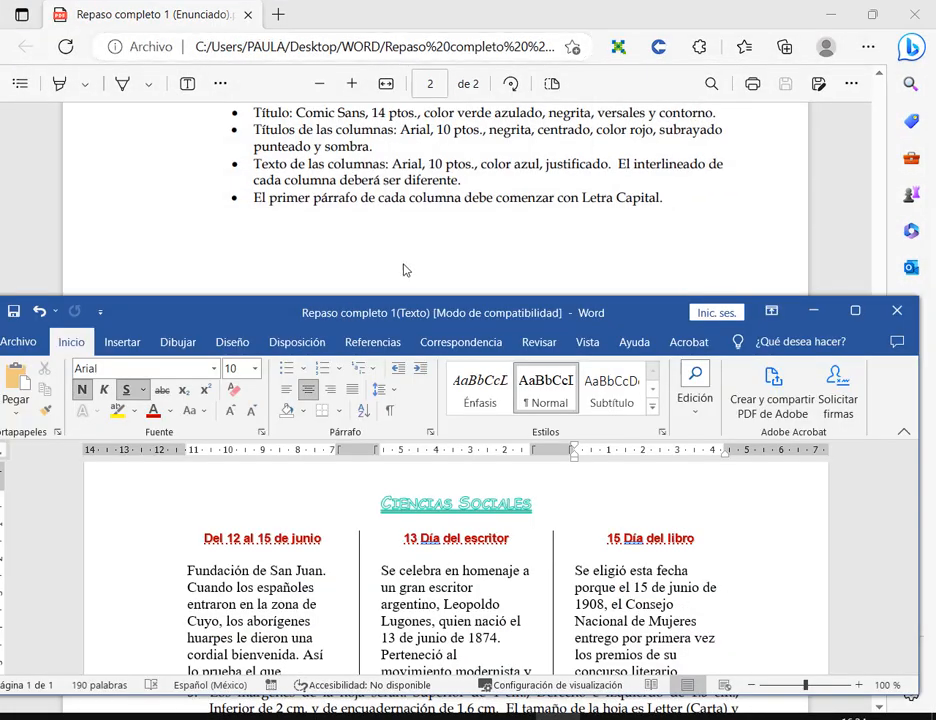
pyautogui.scroll(-2, 400, 250)
pyautogui.scroll(2, 400, 248)
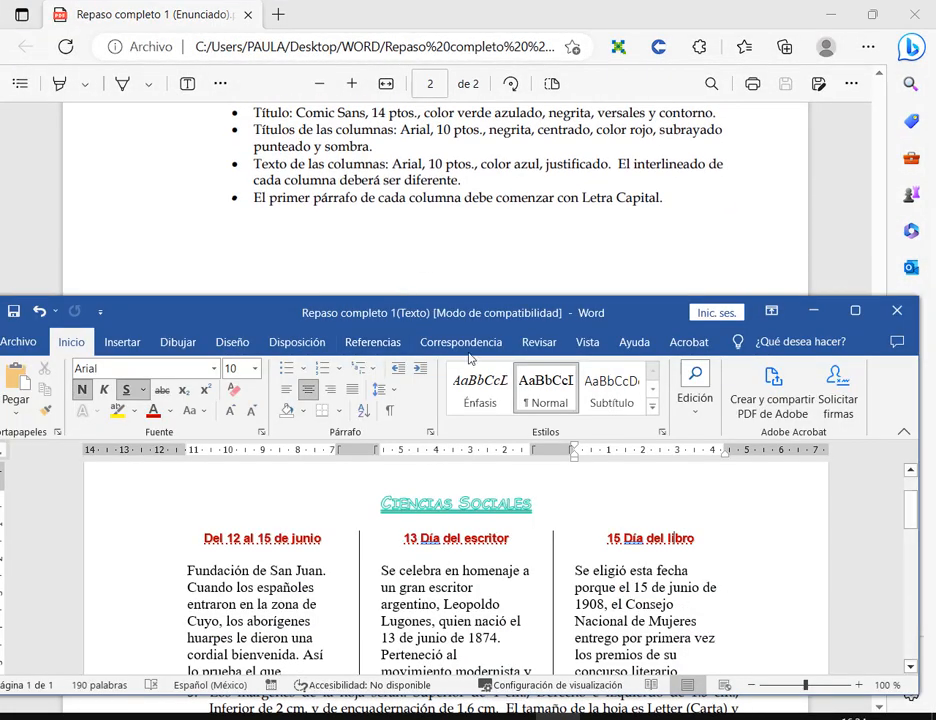
pyautogui.moveTo(471, 298); pyautogui.dragTo(479, 232)
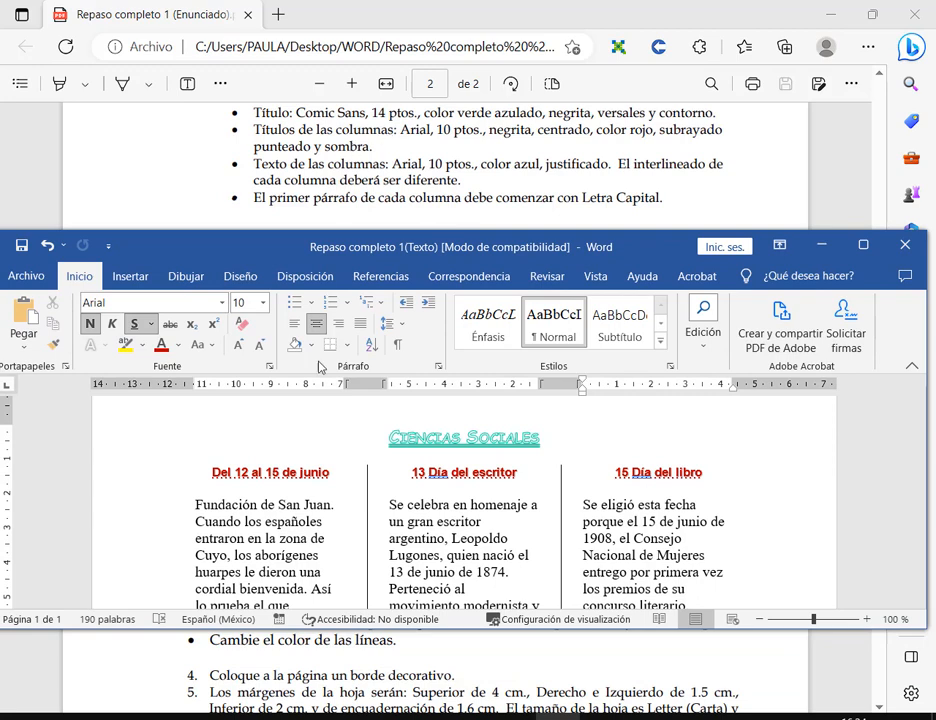
pyautogui.moveTo(790, 626); pyautogui.dragTo(800, 705)
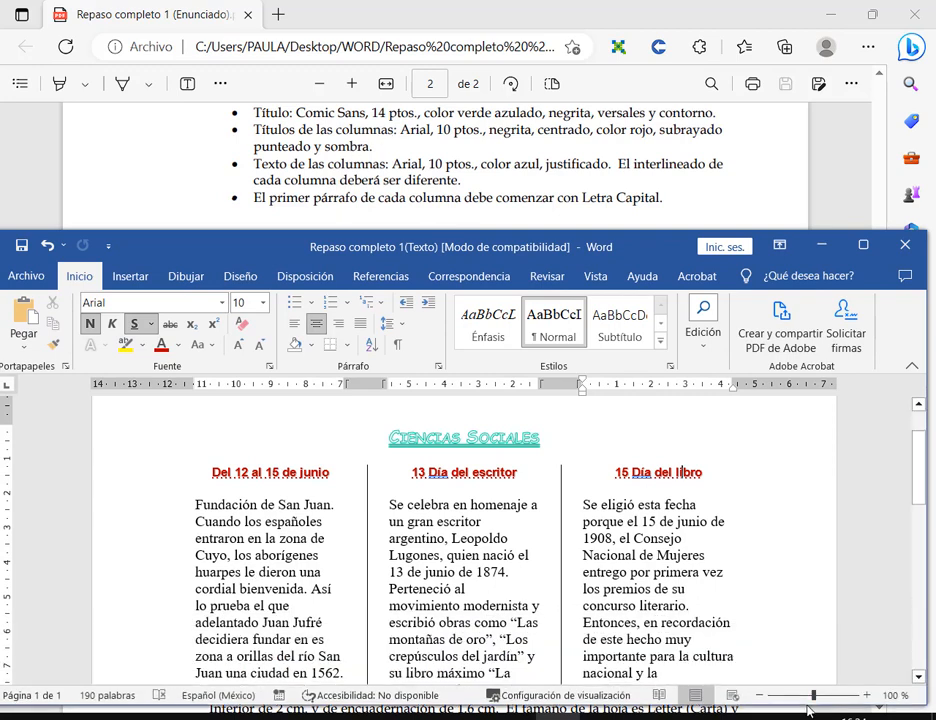
# - Select the first column's body text
pyautogui.scroll(-2, 385, 519)
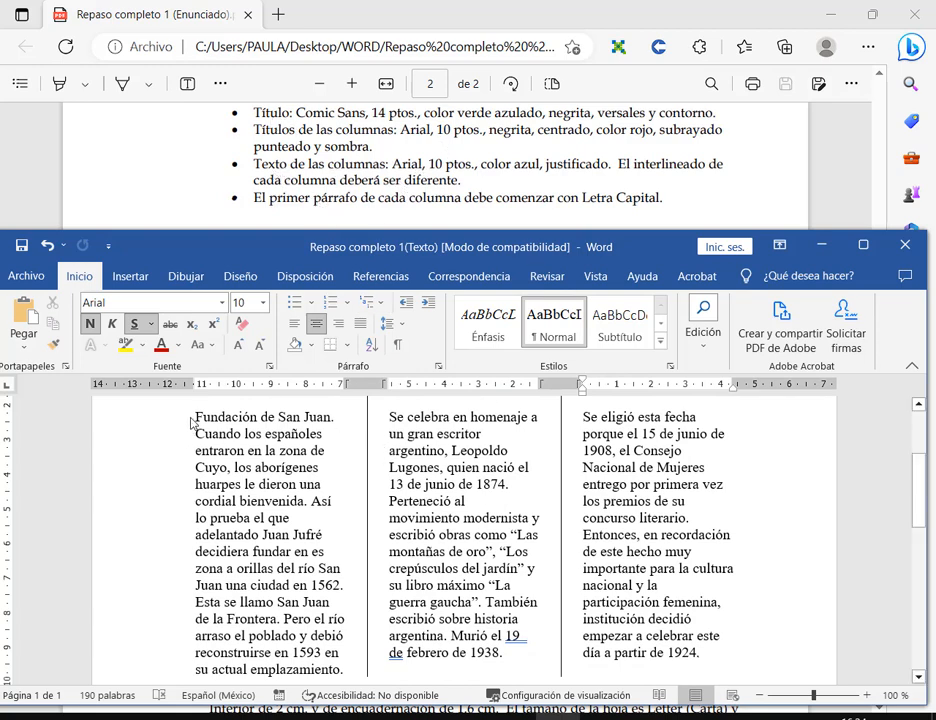
pyautogui.moveTo(193, 421); pyautogui.dragTo(347, 589)
pyautogui.scroll(-2, 274, 482)
pyautogui.scroll(3, 256, 420)
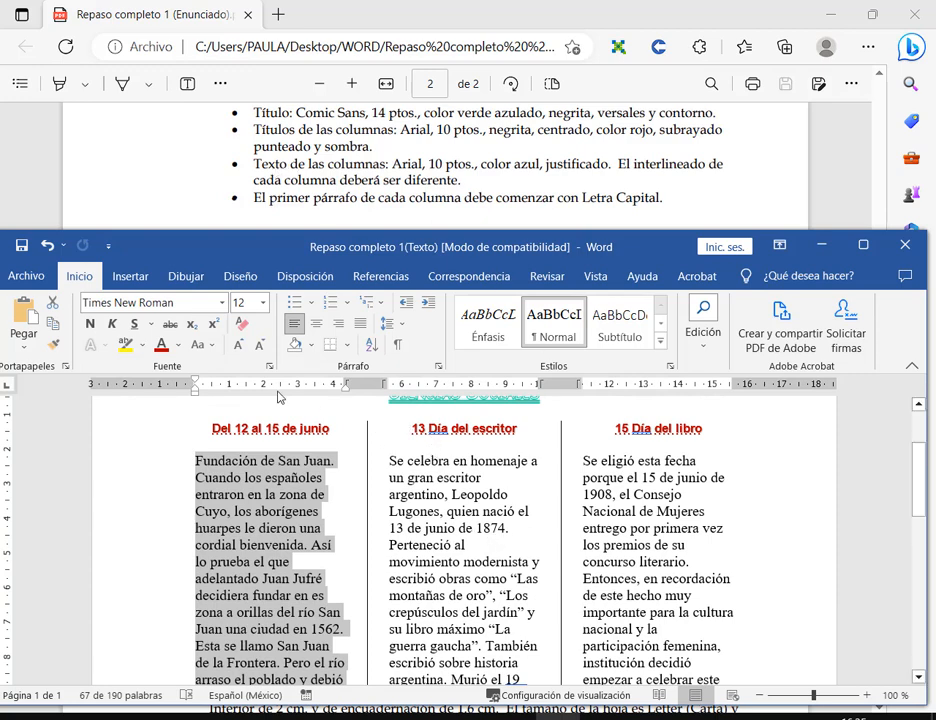
# - Make the first column's text Arial 10, blue (Énfasis 1) and justified, then maximize Word
pyautogui.click(220, 304)
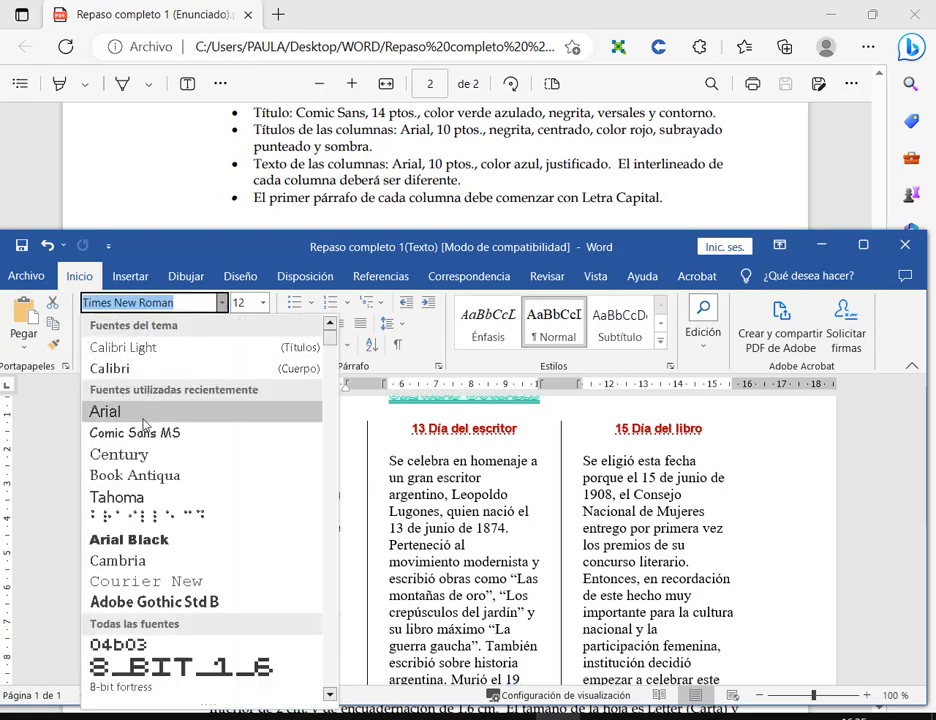
pyautogui.click(105, 407)
pyautogui.click(263, 302)
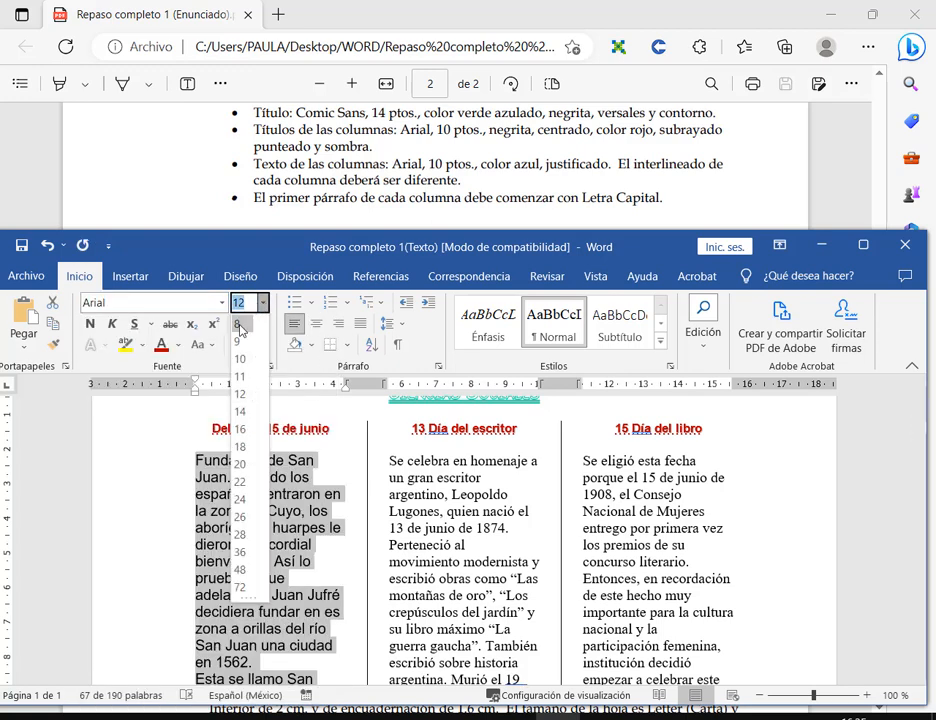
pyautogui.click(243, 356)
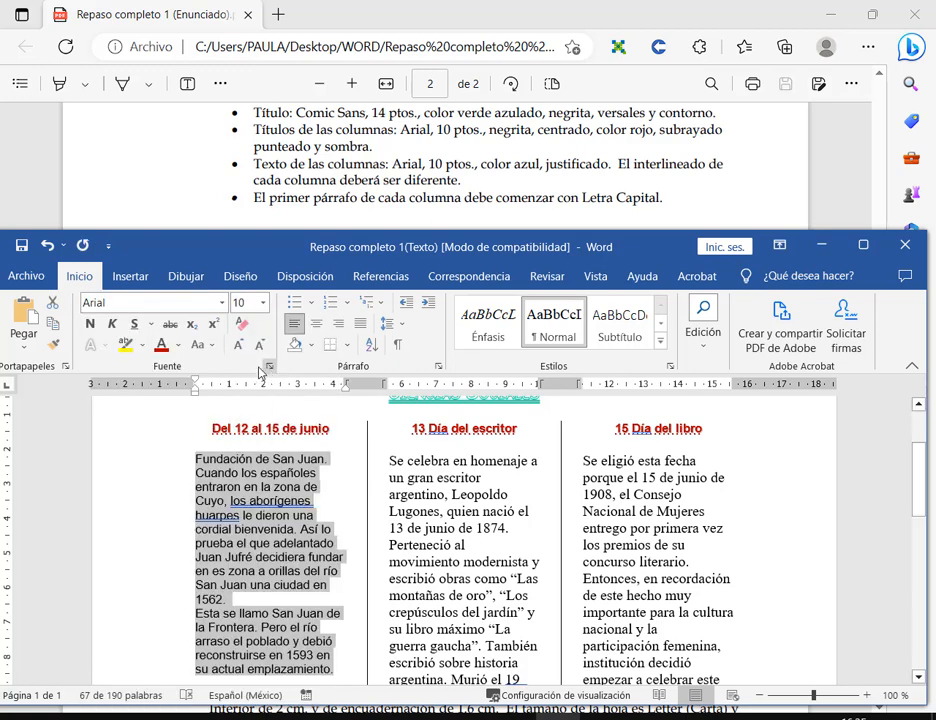
pyautogui.click(178, 345)
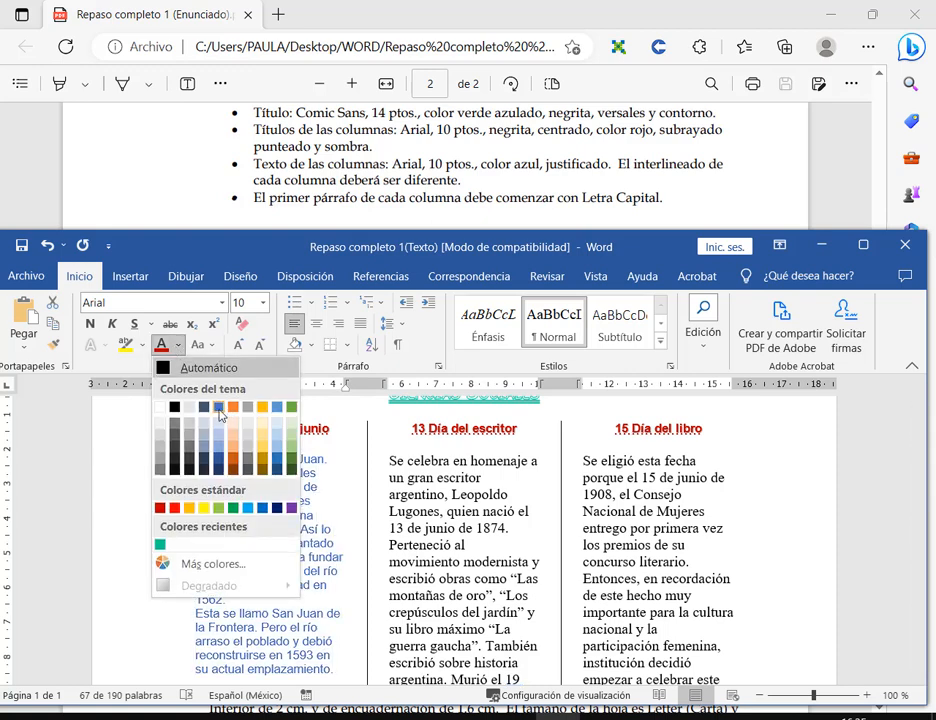
pyautogui.click(218, 413)
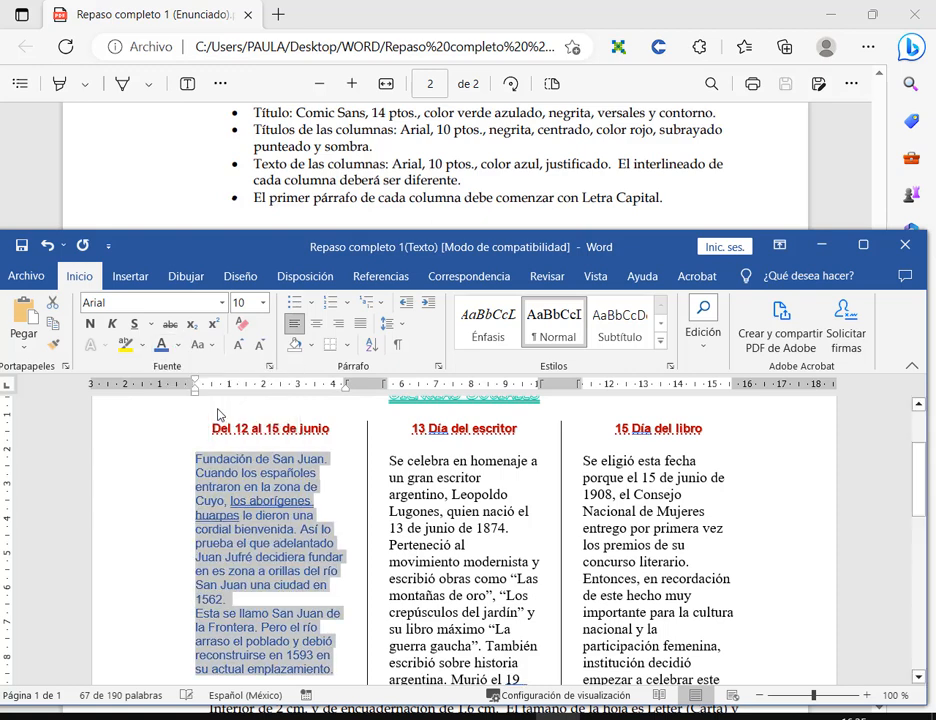
pyautogui.click(358, 328)
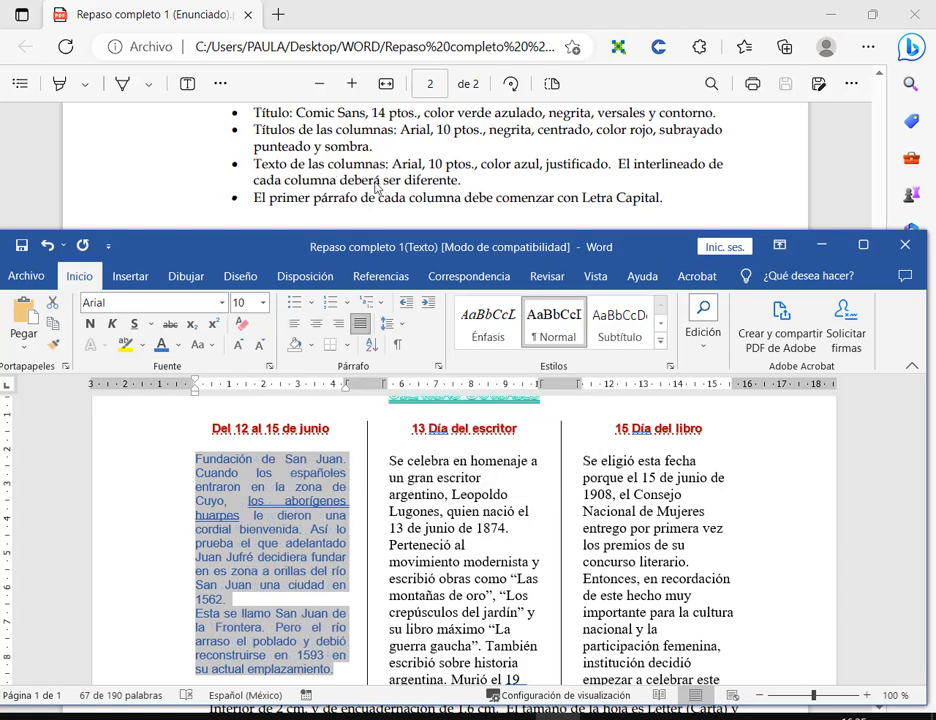
pyautogui.click(864, 245)
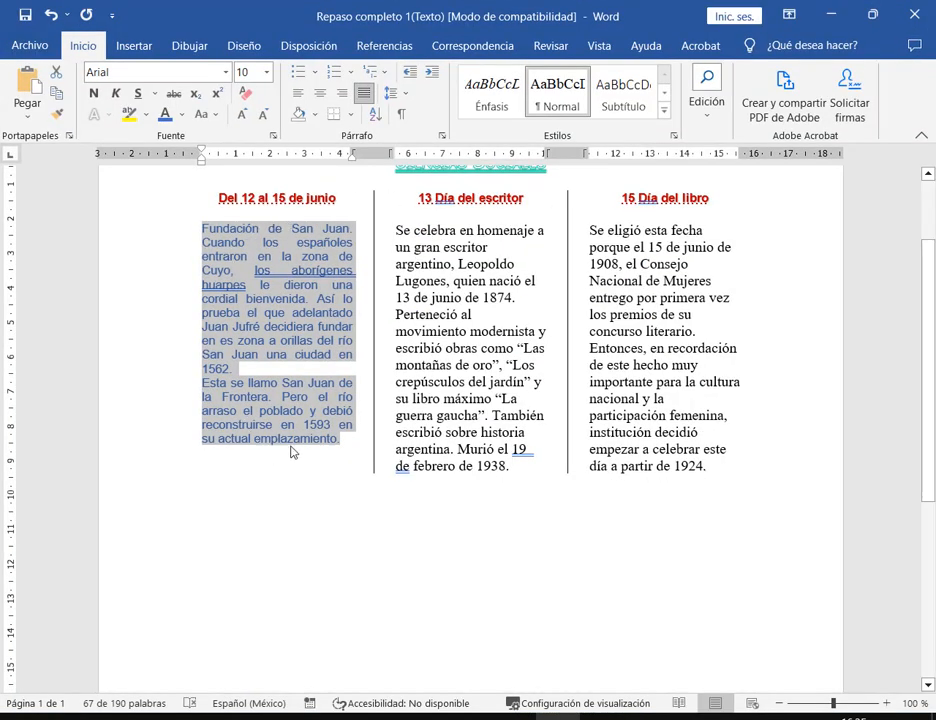
# - Use Copiar formato to apply the first column's style to the middle and right columns, then reselect column one
pyautogui.click(57, 115)
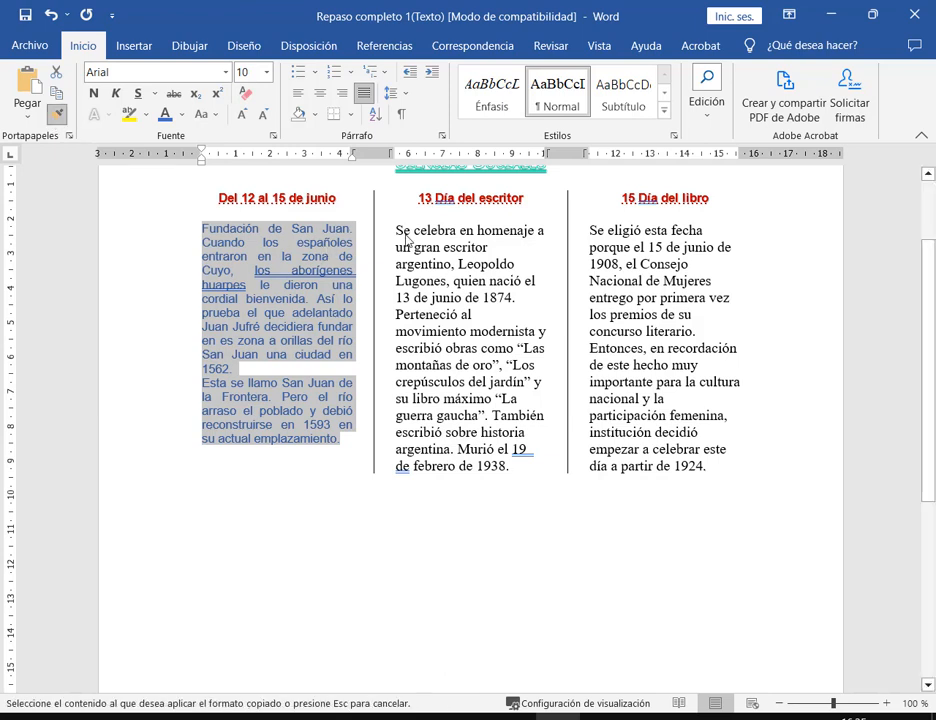
pyautogui.moveTo(396, 233)
pyautogui.mouseDown()
pyautogui.moveTo(524, 495)
pyautogui.moveTo(516, 489)
pyautogui.mouseUp()
pyautogui.moveTo(590, 232); pyautogui.dragTo(703, 476)
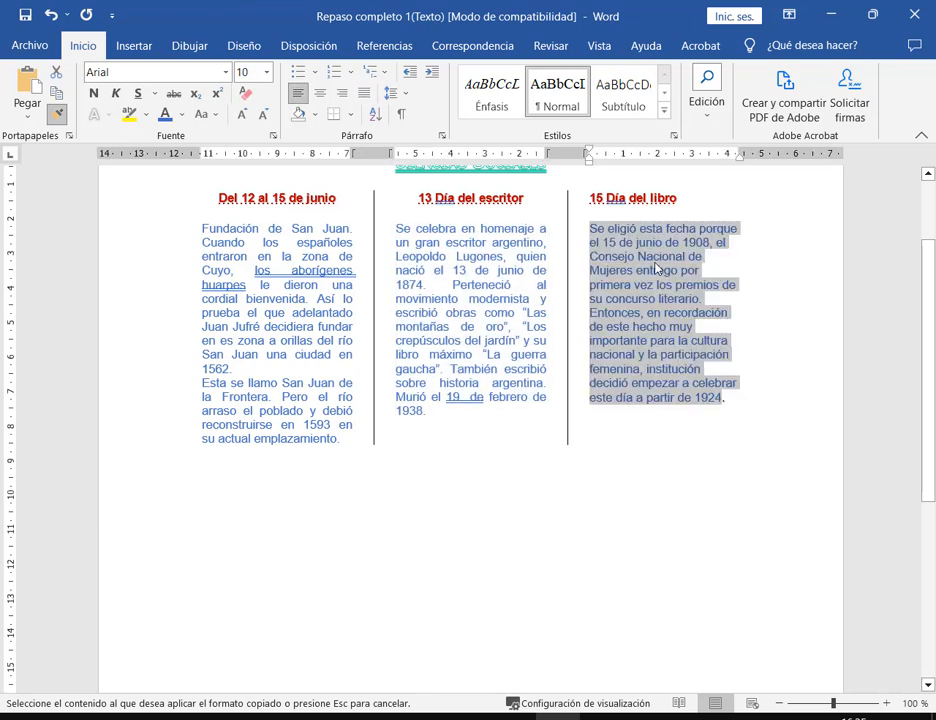
pyautogui.click(661, 310)
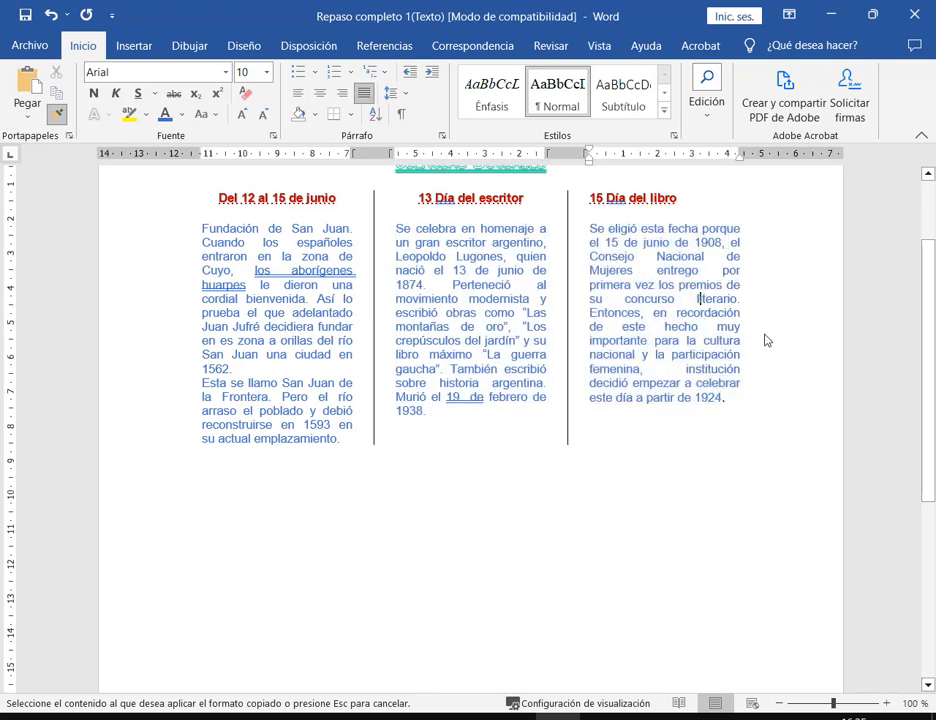
pyautogui.scroll(1, 427, 302)
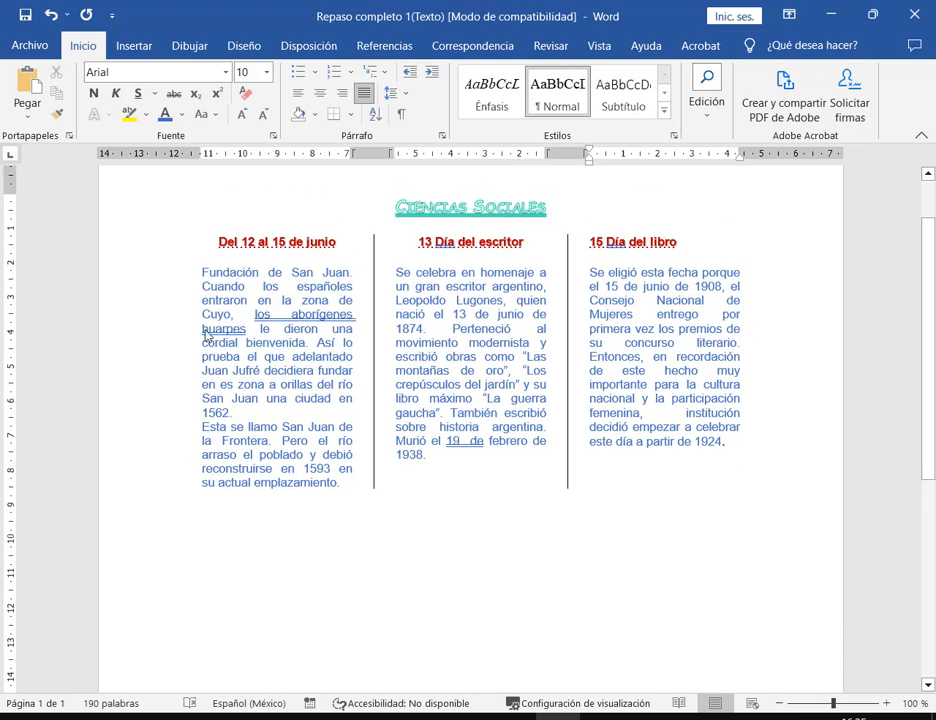
pyautogui.moveTo(347, 495); pyautogui.dragTo(201, 278)
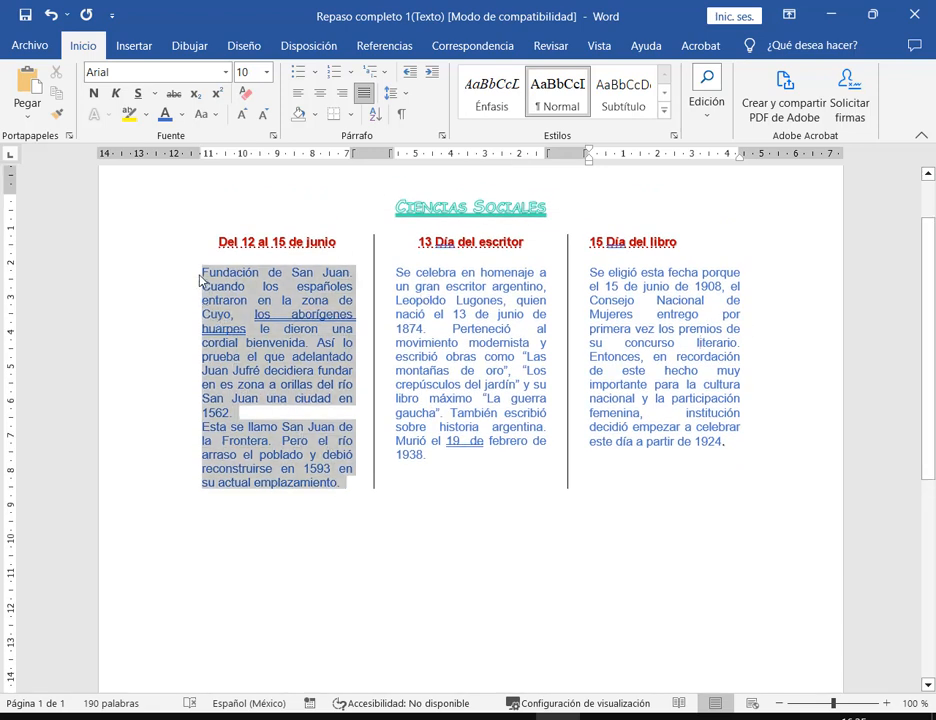
pyautogui.click(443, 139)
pyautogui.moveTo(495, 222); pyautogui.dragTo(480, 157)
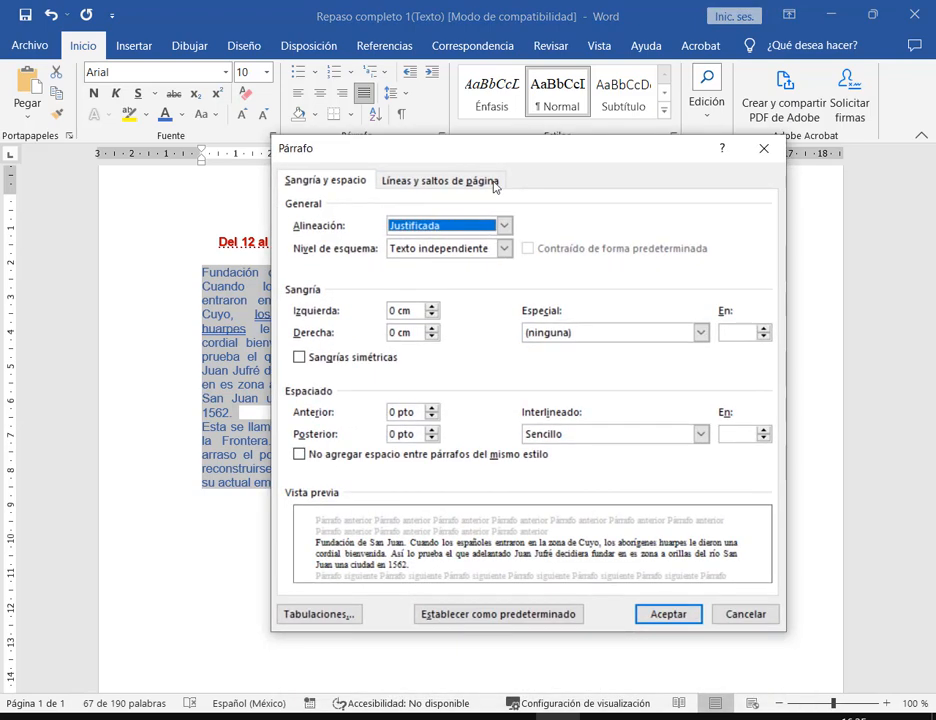
pyautogui.click(504, 225)
pyautogui.click(598, 275)
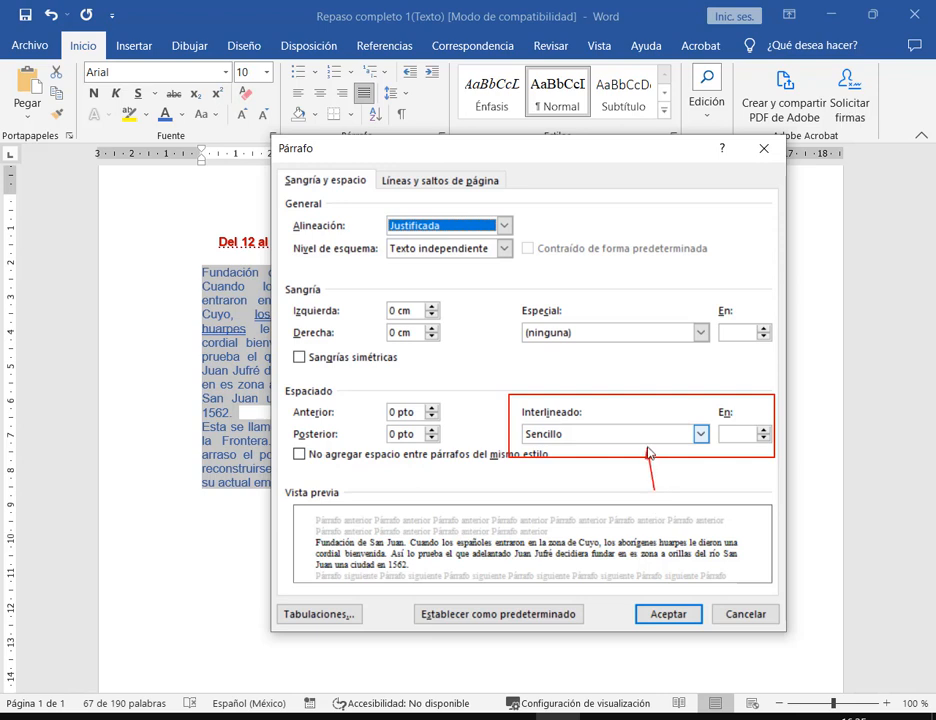
pyautogui.click(701, 434)
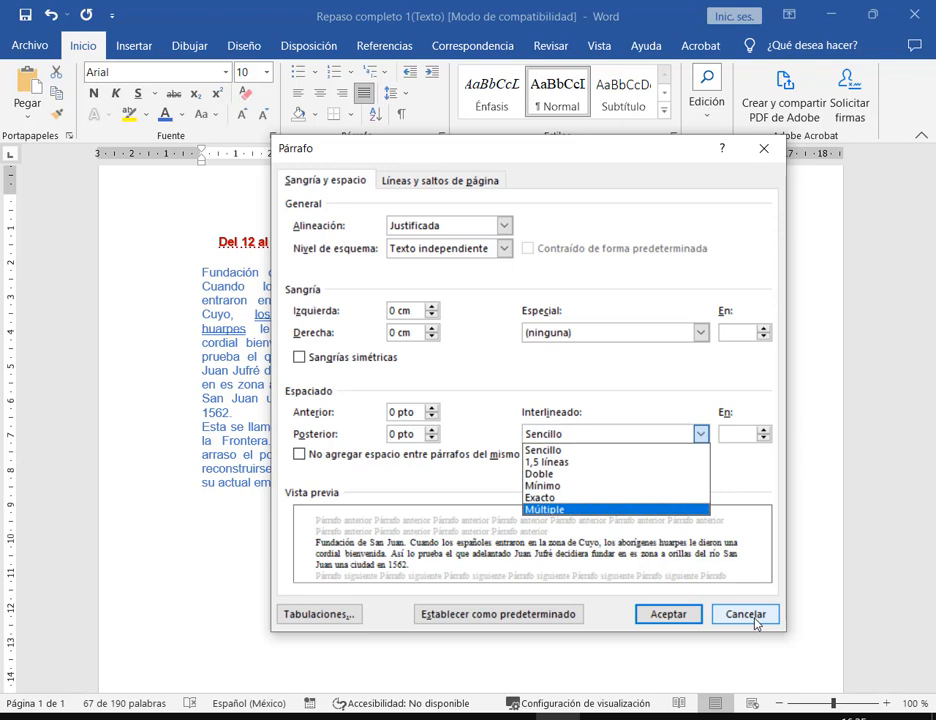
pyautogui.click(547, 462)
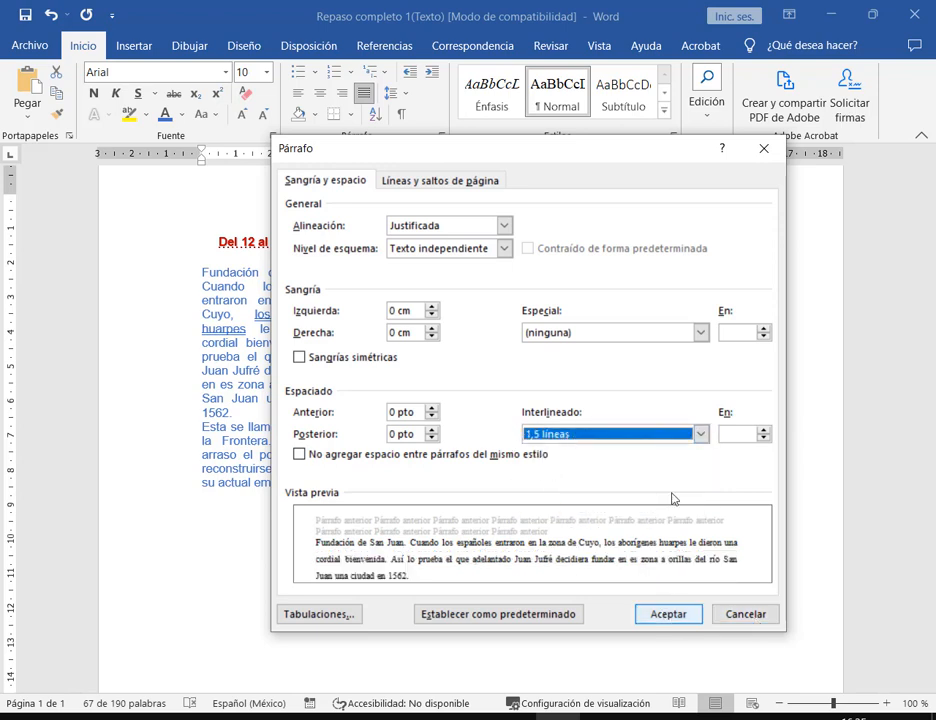
pyautogui.click(701, 434)
pyautogui.click(575, 487)
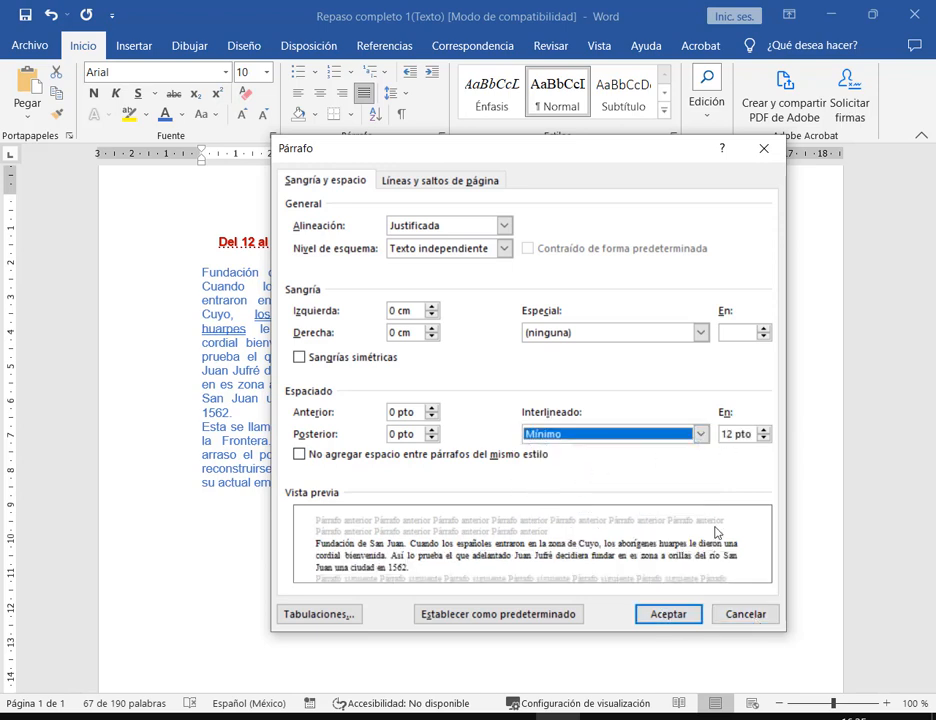
pyautogui.click(733, 622)
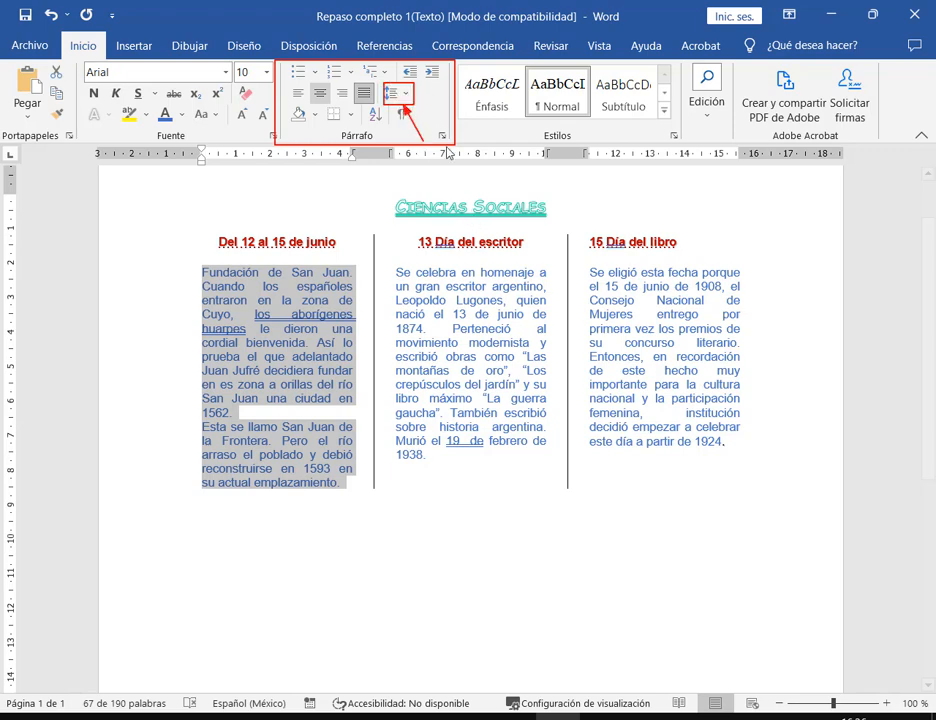
# - Set the first column's line spacing to 1,15, then change it to 1,5
pyautogui.click(392, 92)
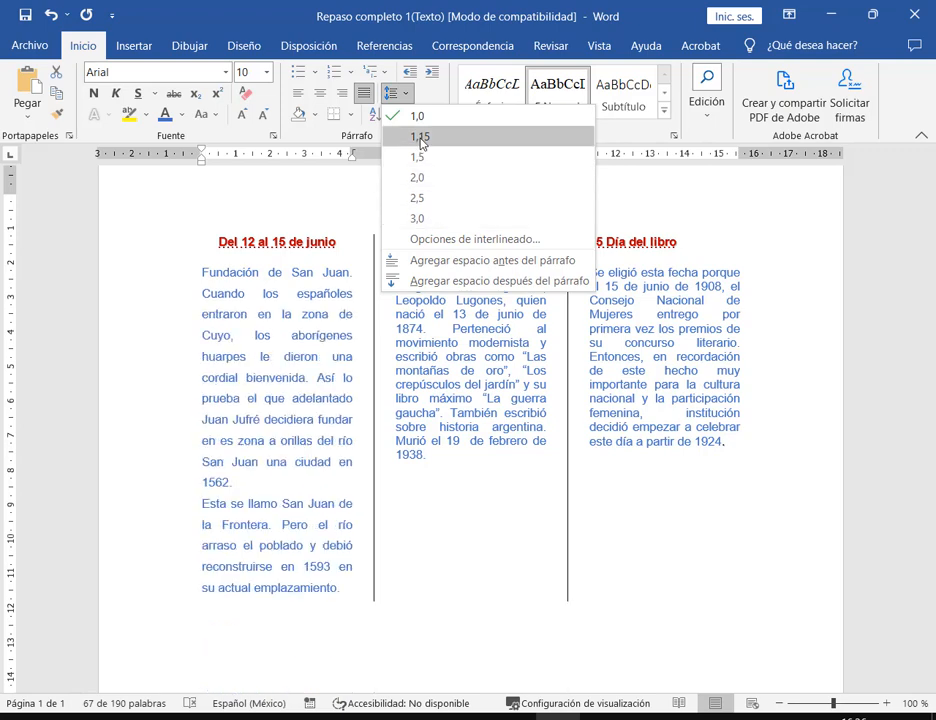
pyautogui.click(420, 137)
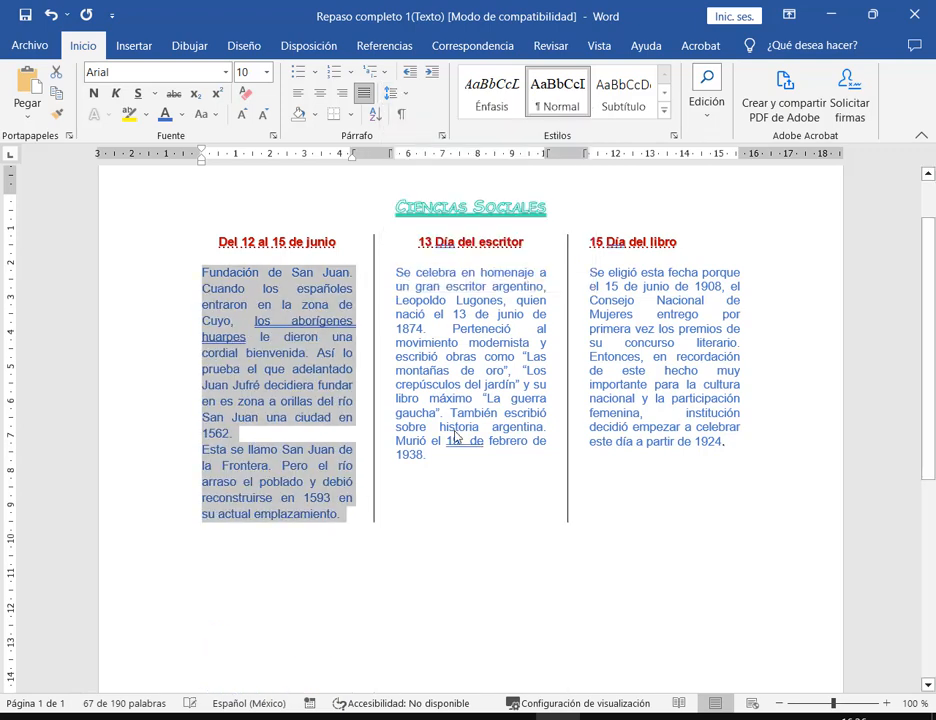
pyautogui.click(406, 97)
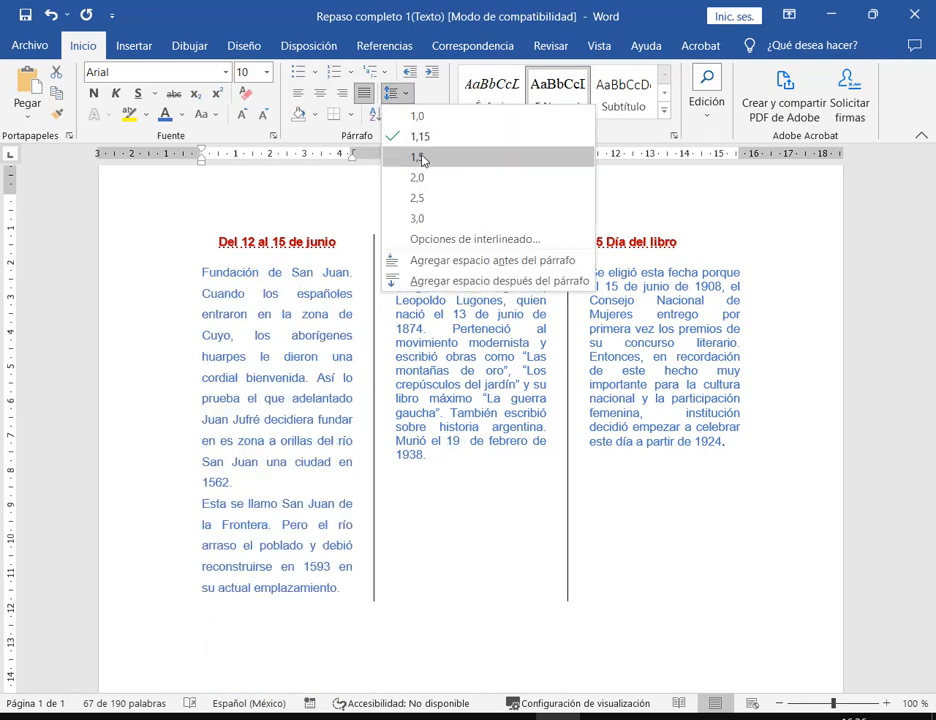
pyautogui.click(417, 157)
# - Check the PDF's requirements and give the middle column 2,0 double spacing
pyautogui.moveTo(427, 455); pyautogui.dragTo(389, 273)
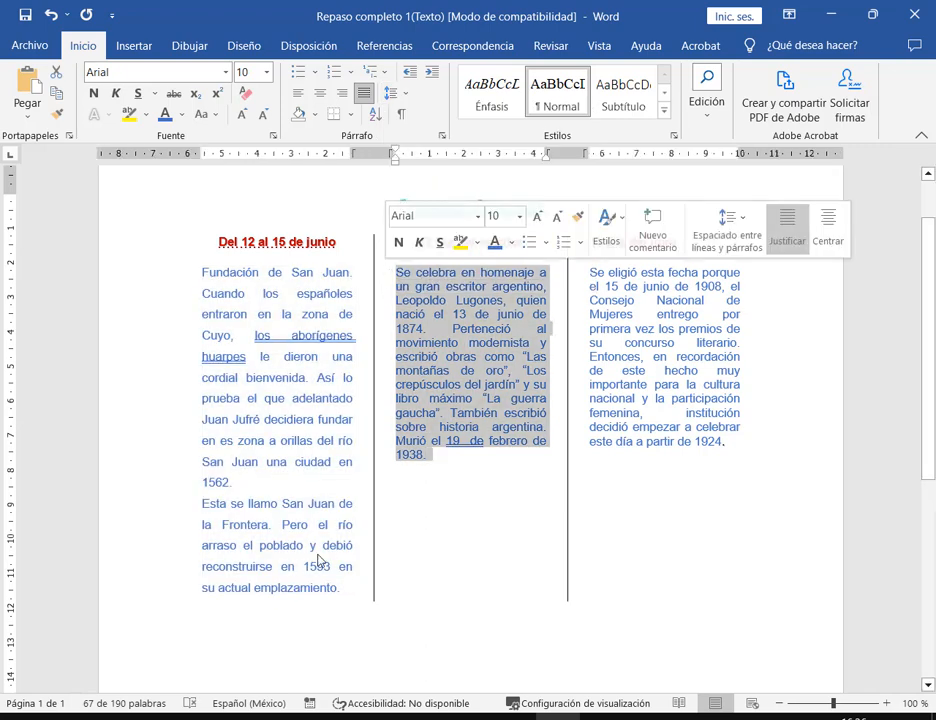
pyautogui.hotkey('alt', 'Tab')
pyautogui.scroll(10, 530, 438)
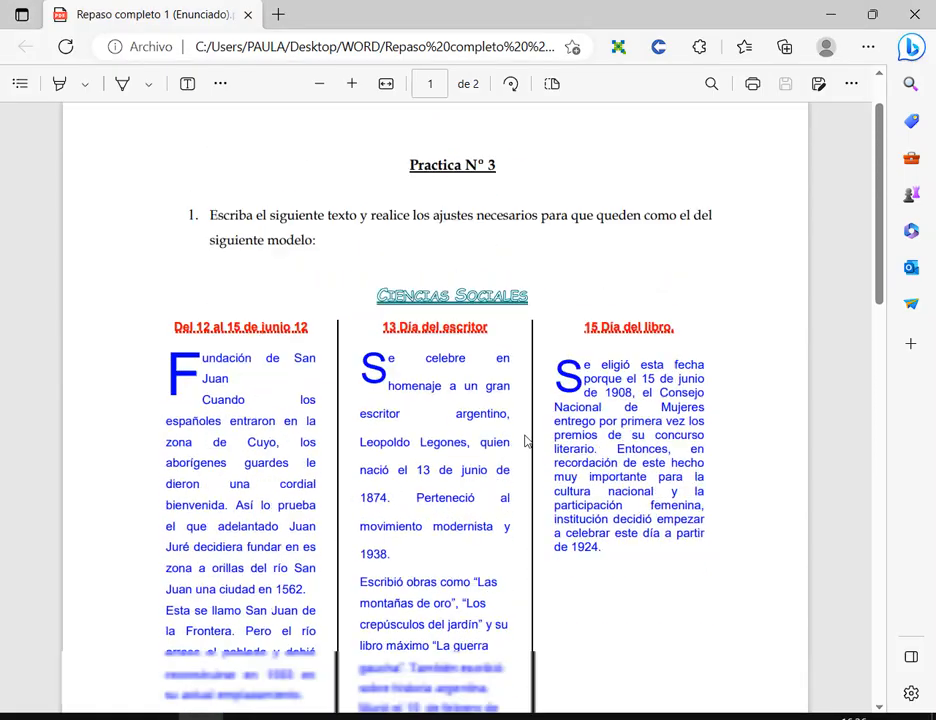
pyautogui.scroll(-2, 535, 295)
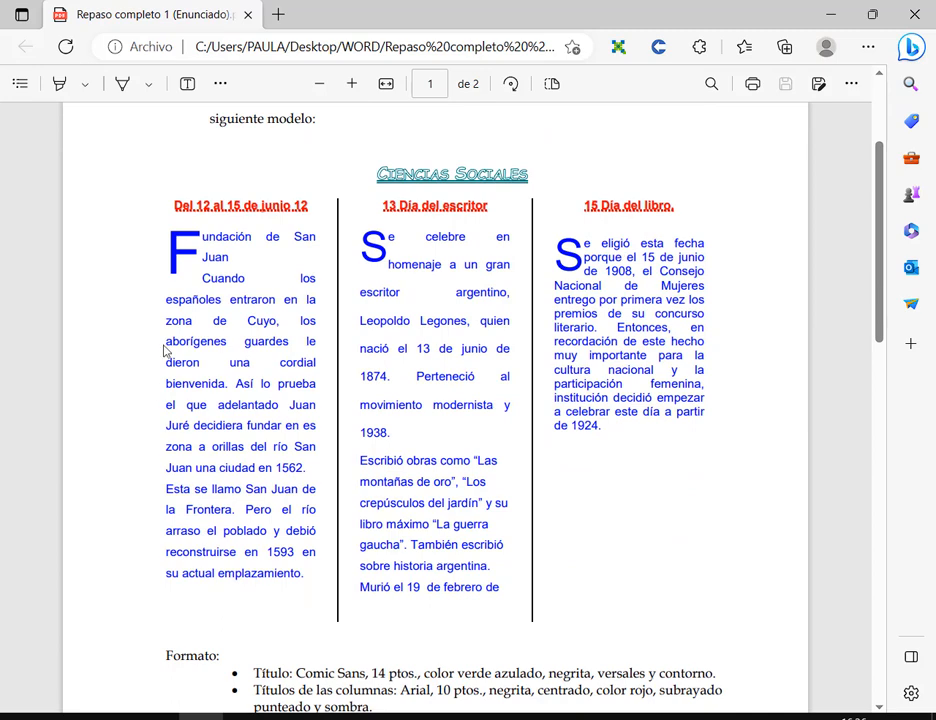
pyautogui.hotkey('alt', 'Tab')
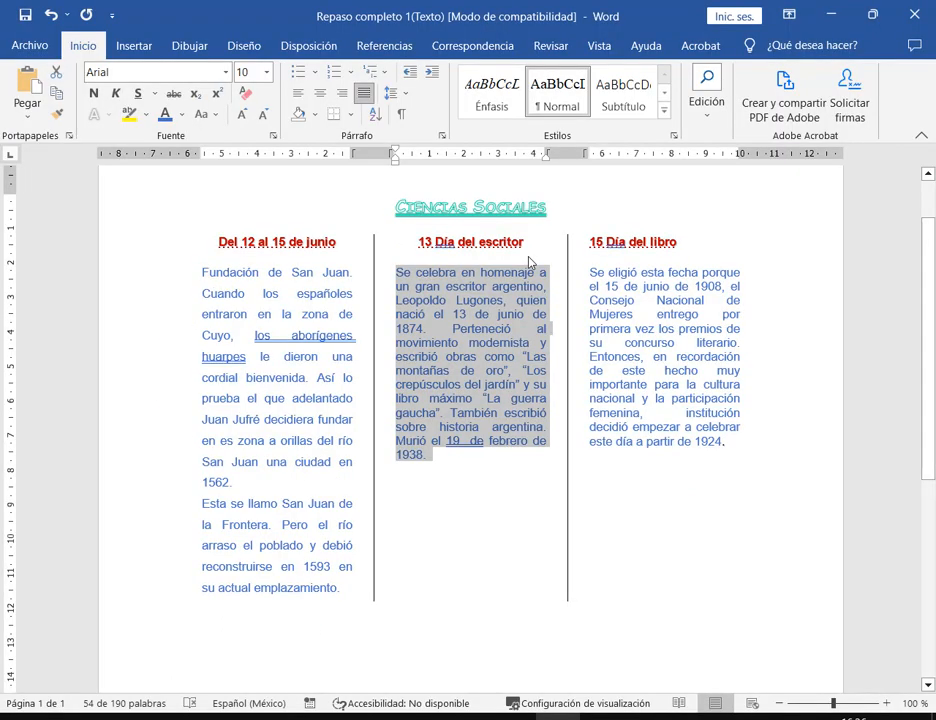
pyautogui.click(392, 92)
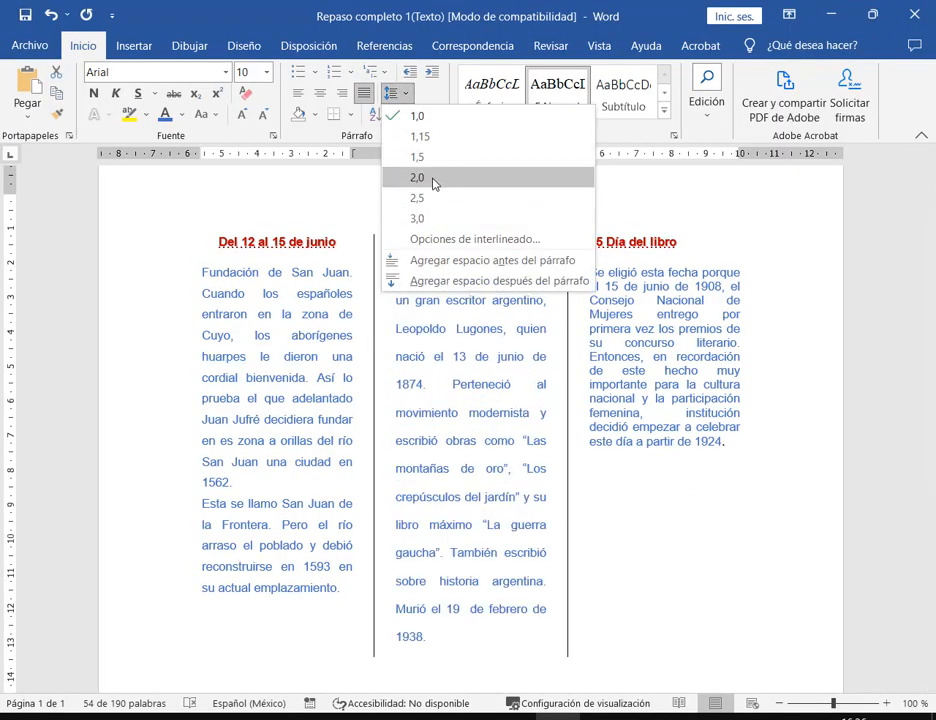
pyautogui.click(433, 182)
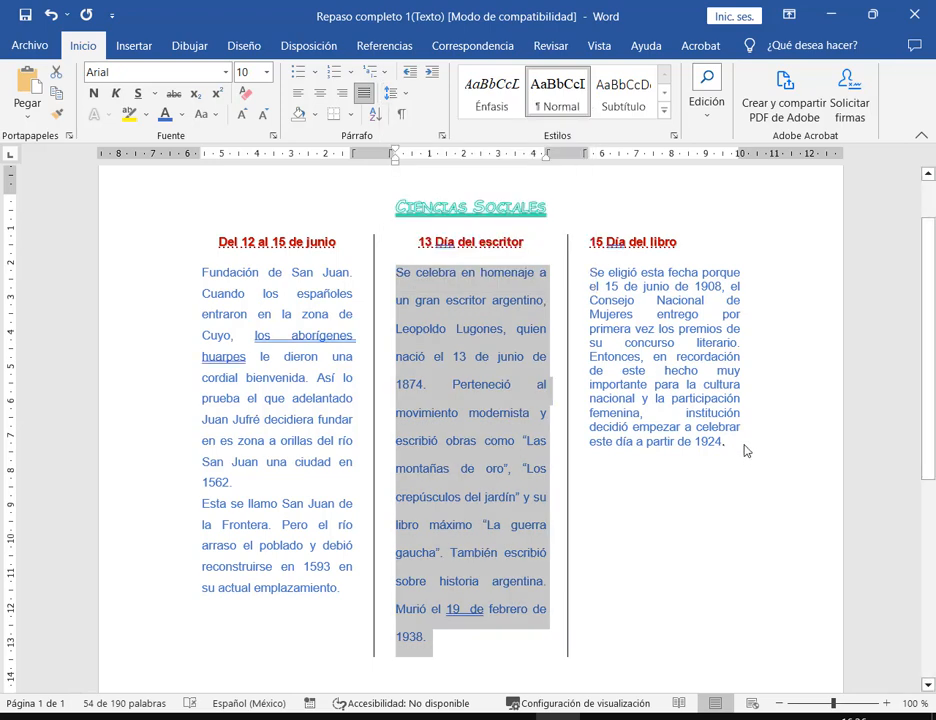
# - Apply 1,15 line spacing to the right column
pyautogui.moveTo(744, 451); pyautogui.dragTo(590, 272)
pyautogui.click(393, 93)
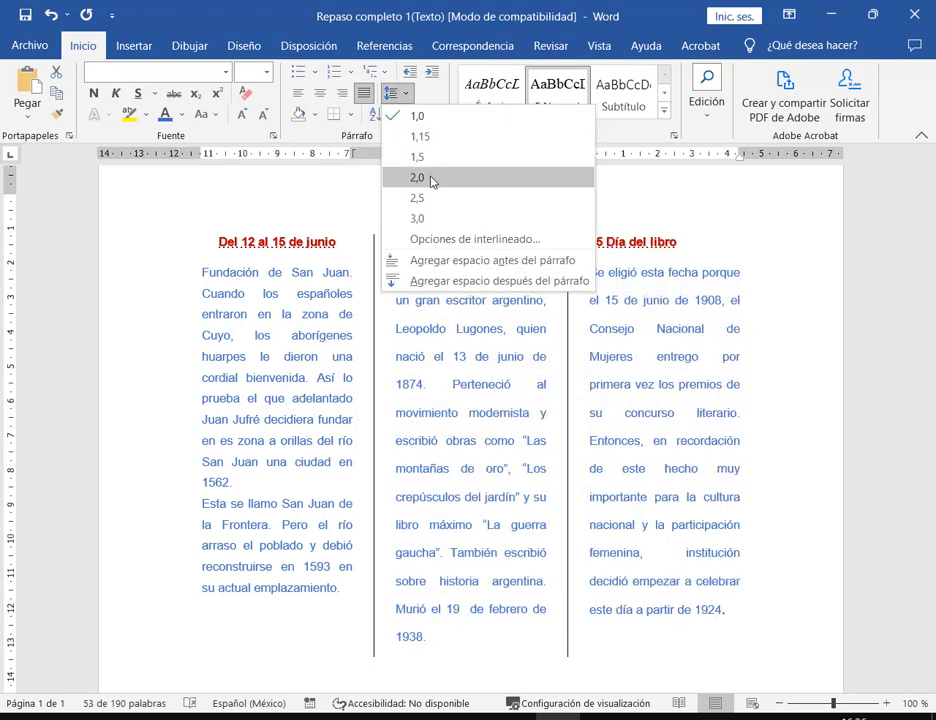
pyautogui.click(427, 138)
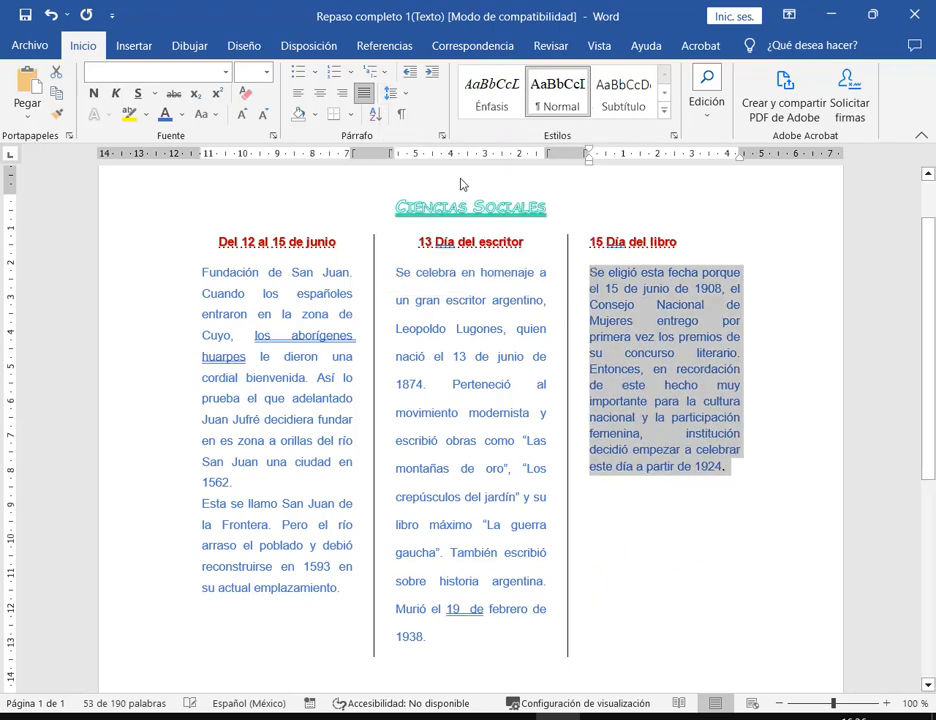
# - Verify each column's line spacing, save the document and return to the PDF
pyautogui.click(270, 300)
pyautogui.click(391, 92)
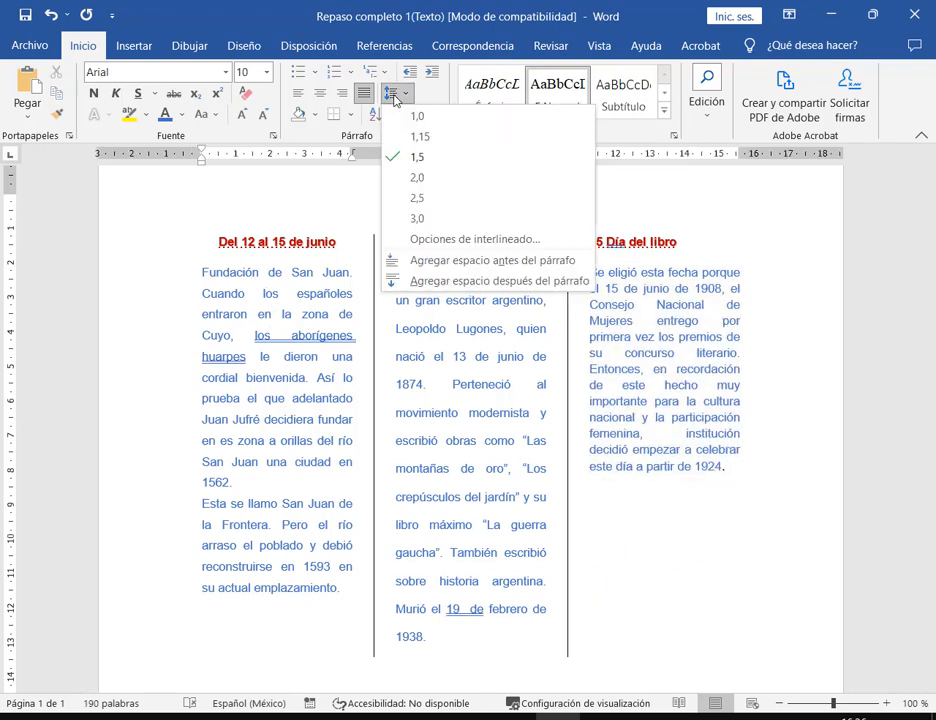
pyautogui.click(286, 425)
pyautogui.click(476, 352)
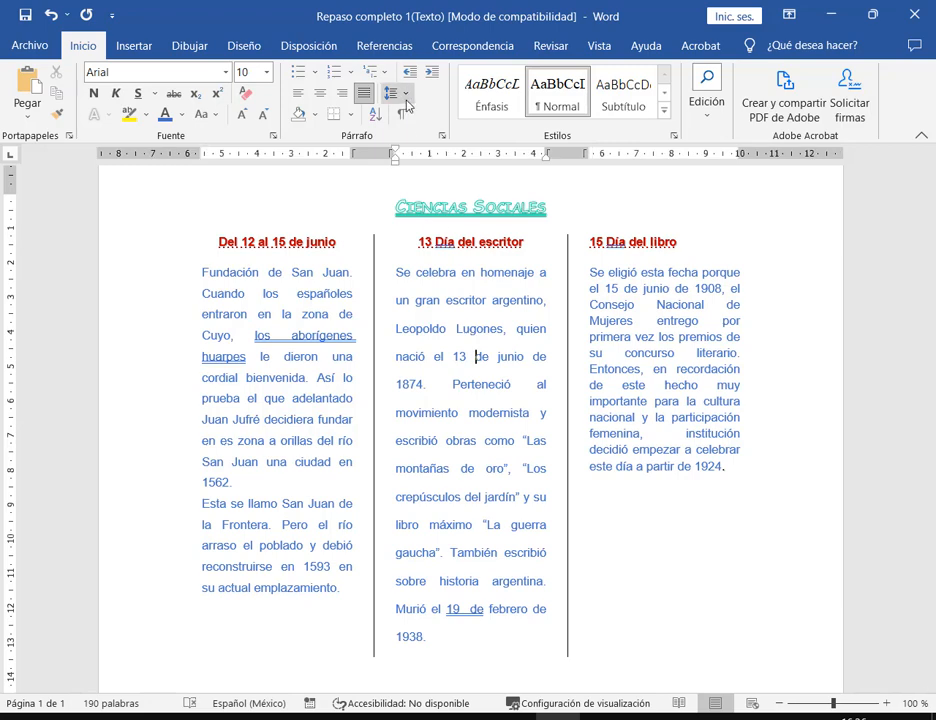
pyautogui.click(406, 98)
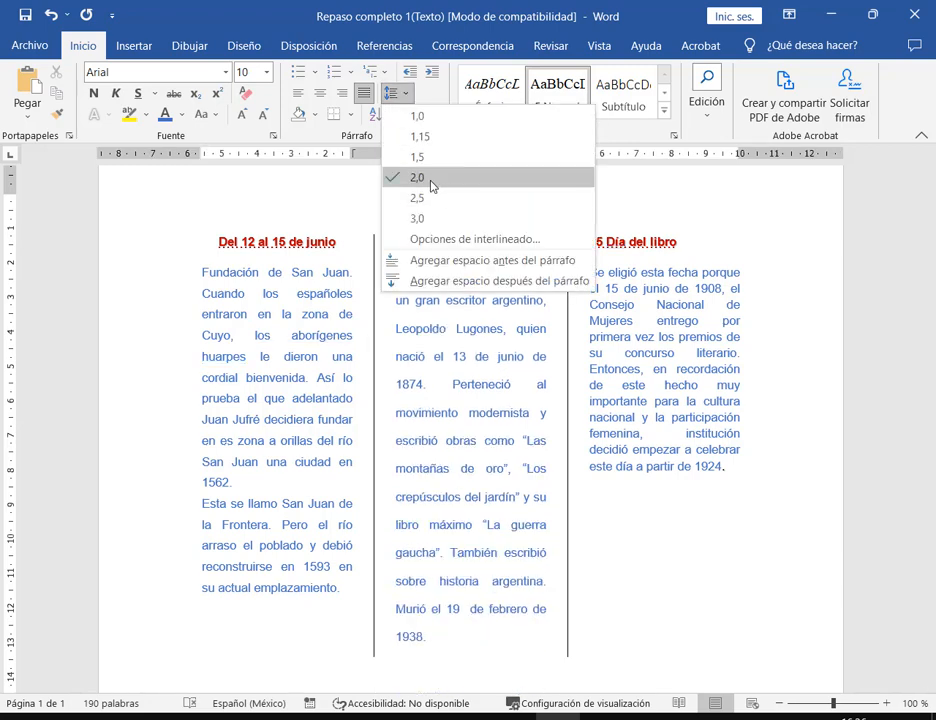
pyautogui.click(395, 179)
pyautogui.click(697, 401)
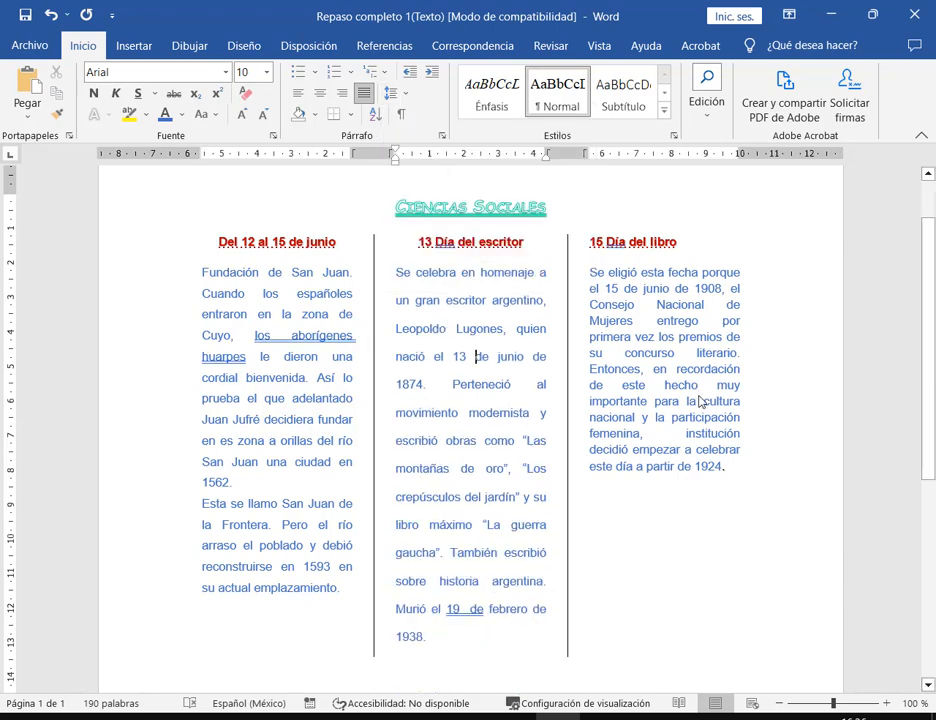
pyautogui.click(390, 95)
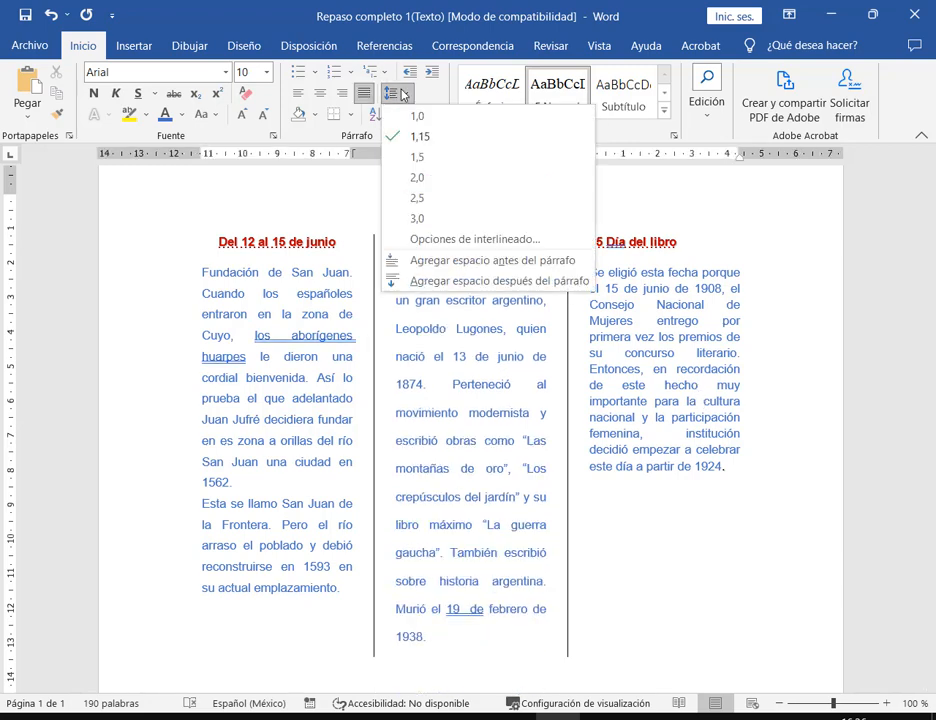
pyautogui.click(718, 430)
pyautogui.click(26, 15)
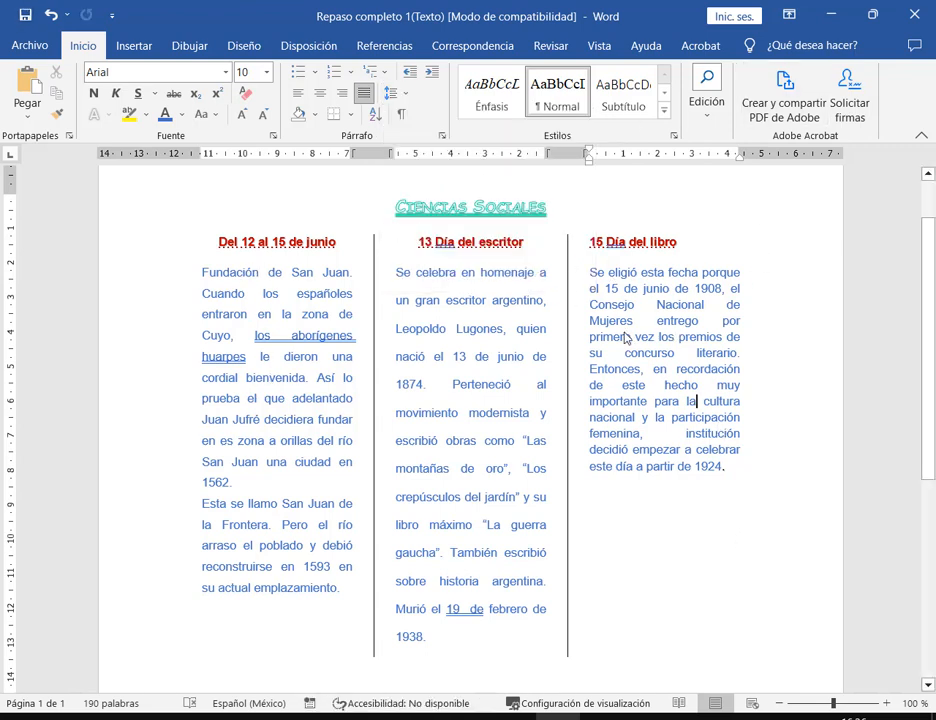
pyautogui.hotkey('alt', 'Tab')
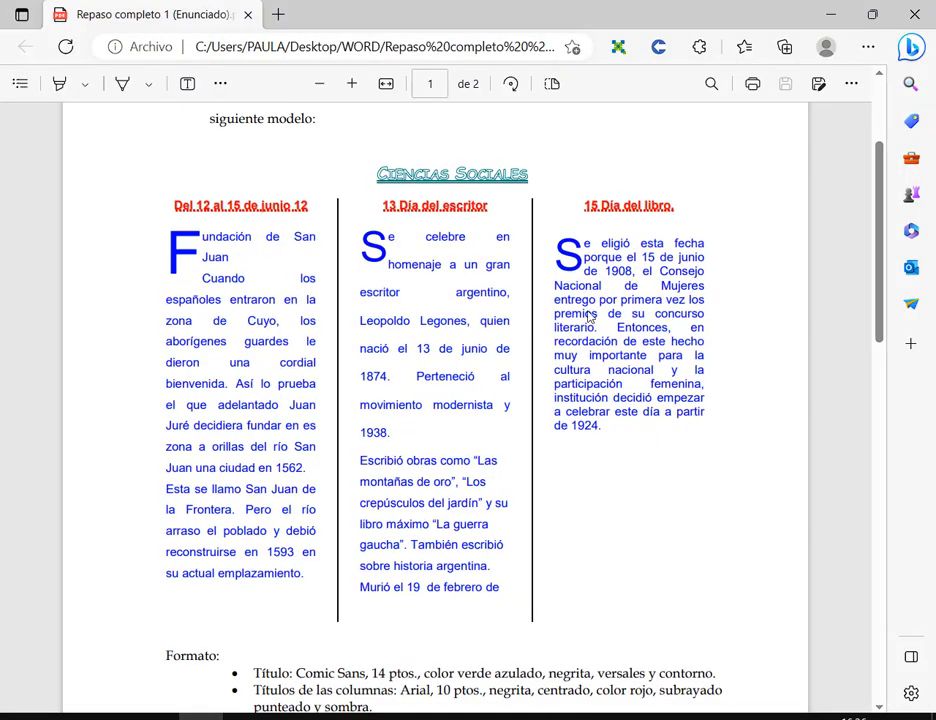
# - Review the Formato list in the assignment PDF, then minimize Edge and restore down Word
pyautogui.scroll(-3, 590, 332)
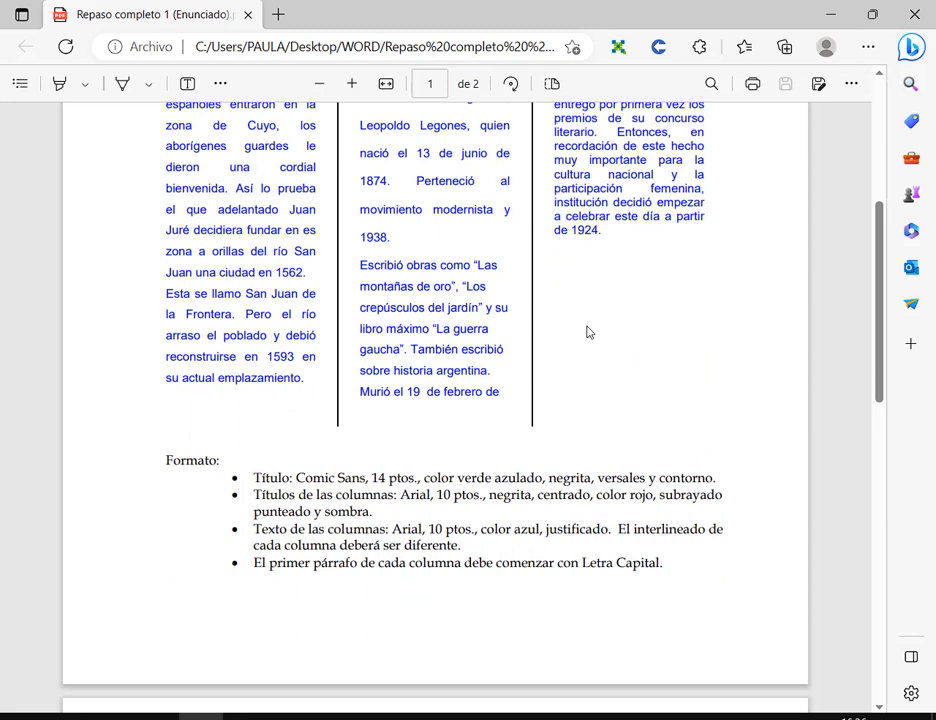
pyautogui.scroll(3, 588, 332)
pyautogui.click(838, 16)
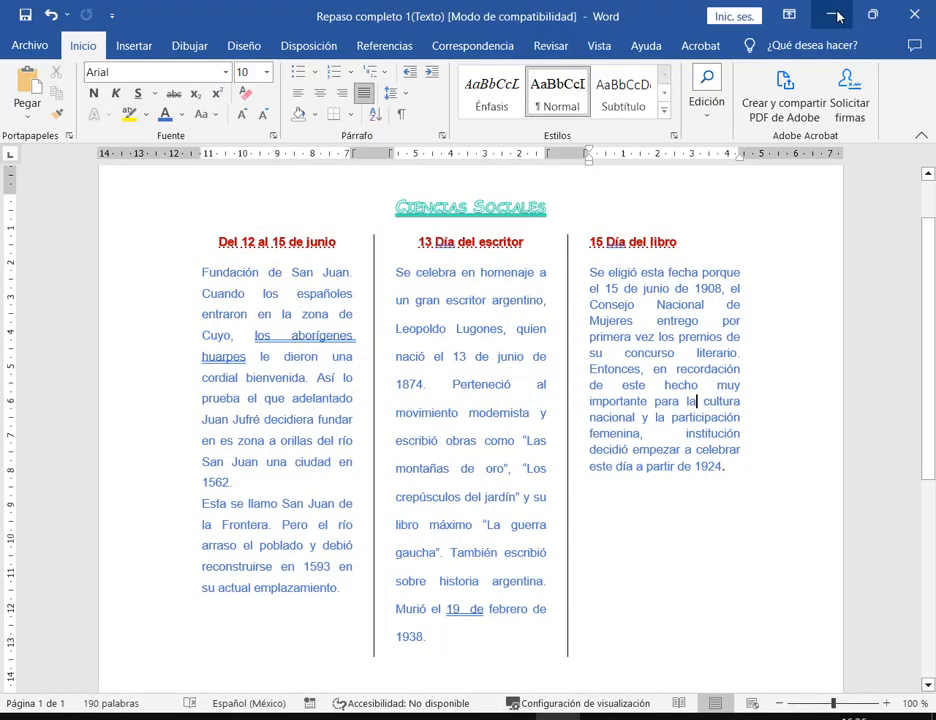
pyautogui.click(872, 15)
# - Move the smaller Word window up and left over the Meet call and click into the right column
pyautogui.moveTo(613, 235); pyautogui.dragTo(338, 42)
pyautogui.click(197, 308)
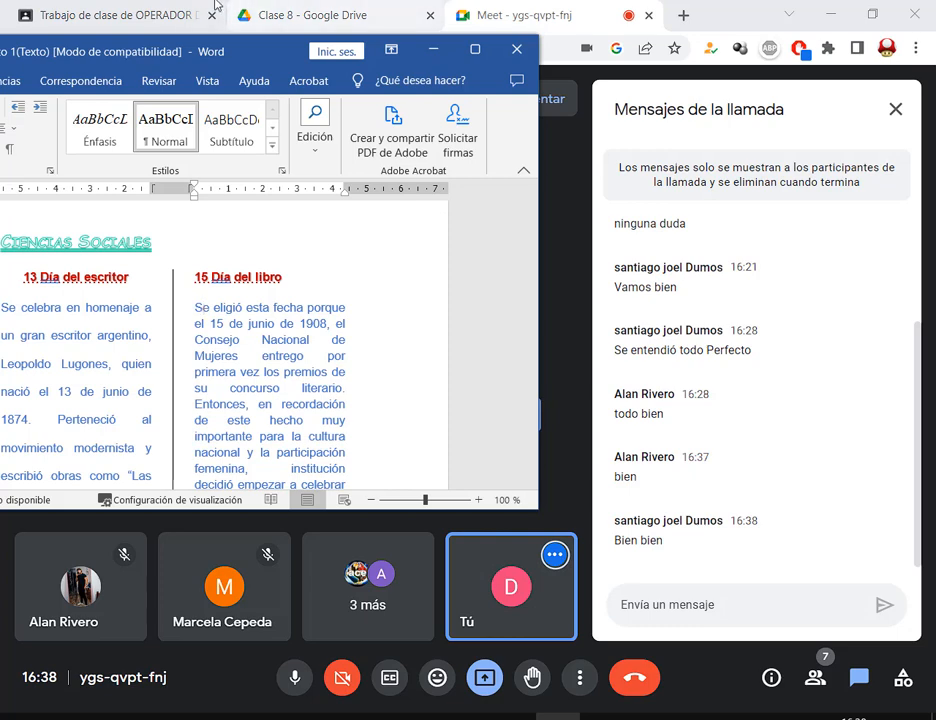
# - Maximize Word, check the PDF, and place the caret before 'Fundación' in column one
pyautogui.click(475, 49)
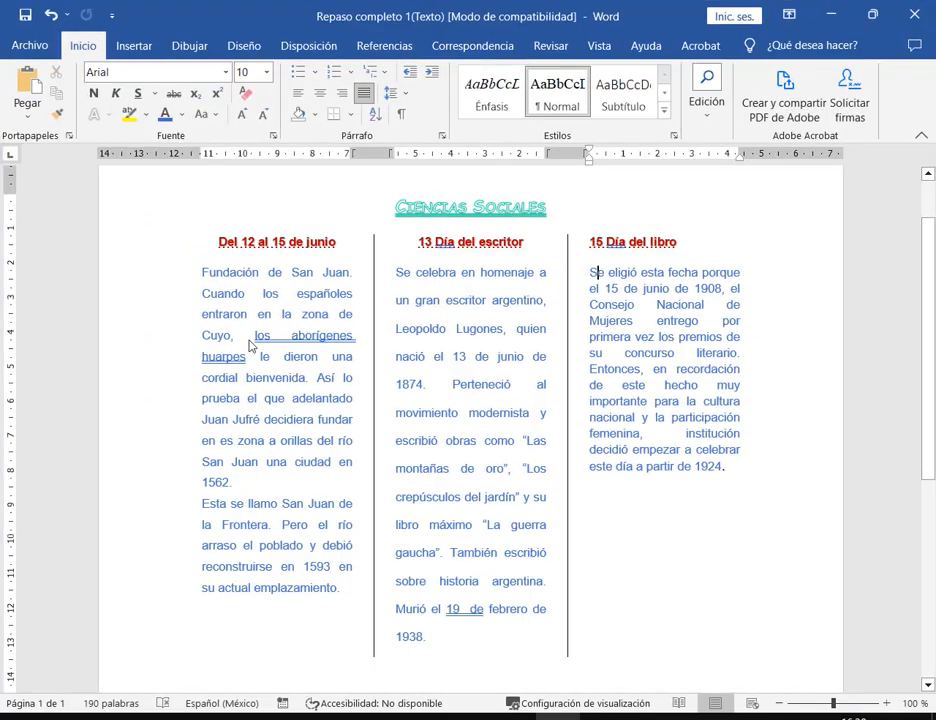
pyautogui.hotkey('alt', 'Tab')
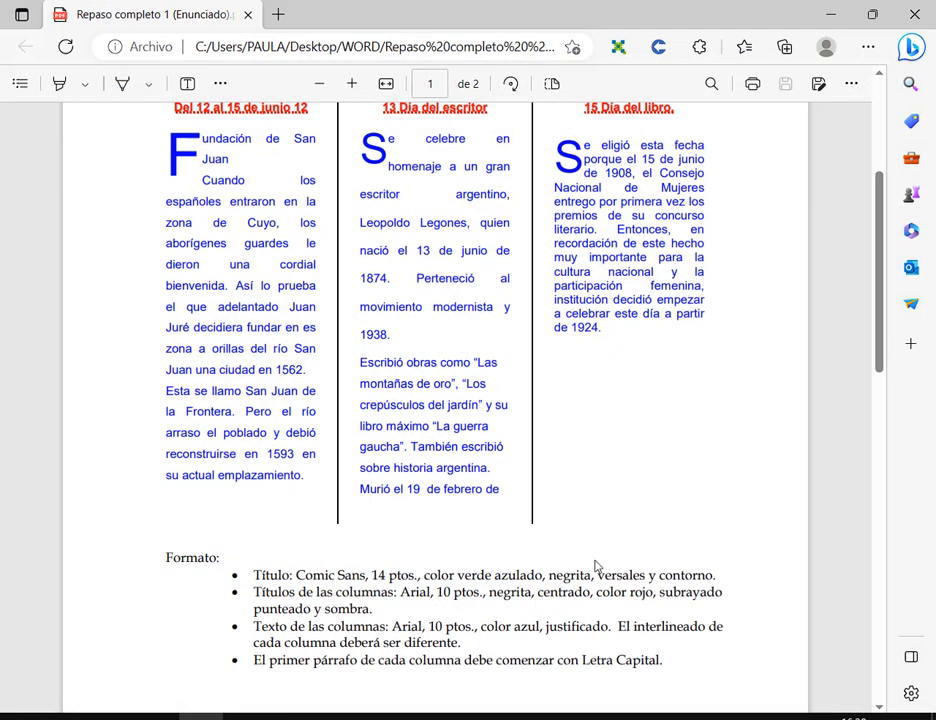
pyautogui.hotkey('alt', 'Tab')
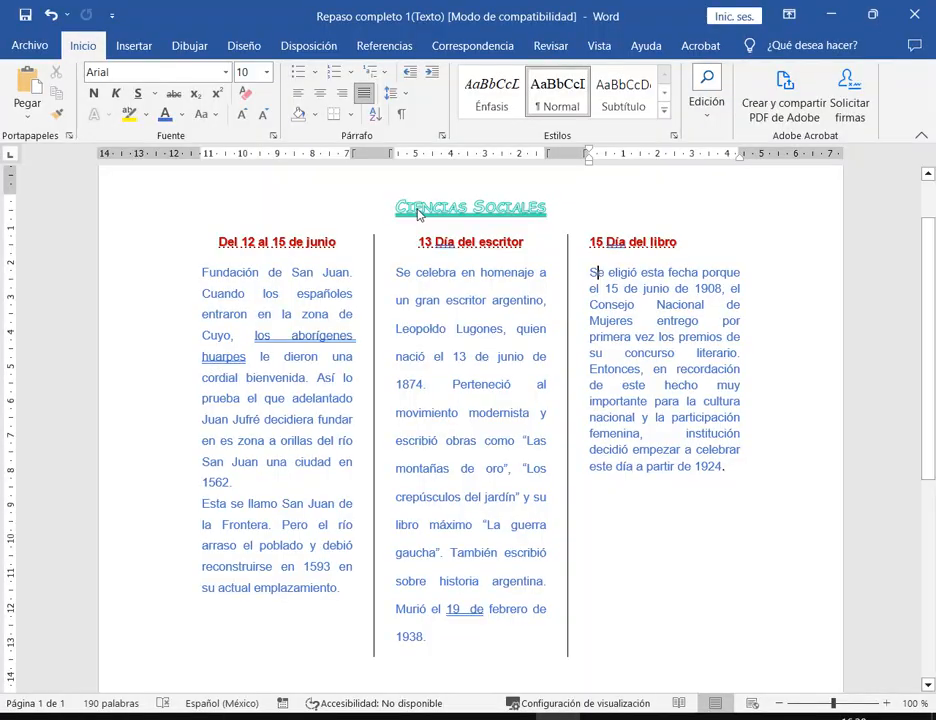
pyautogui.click(469, 412)
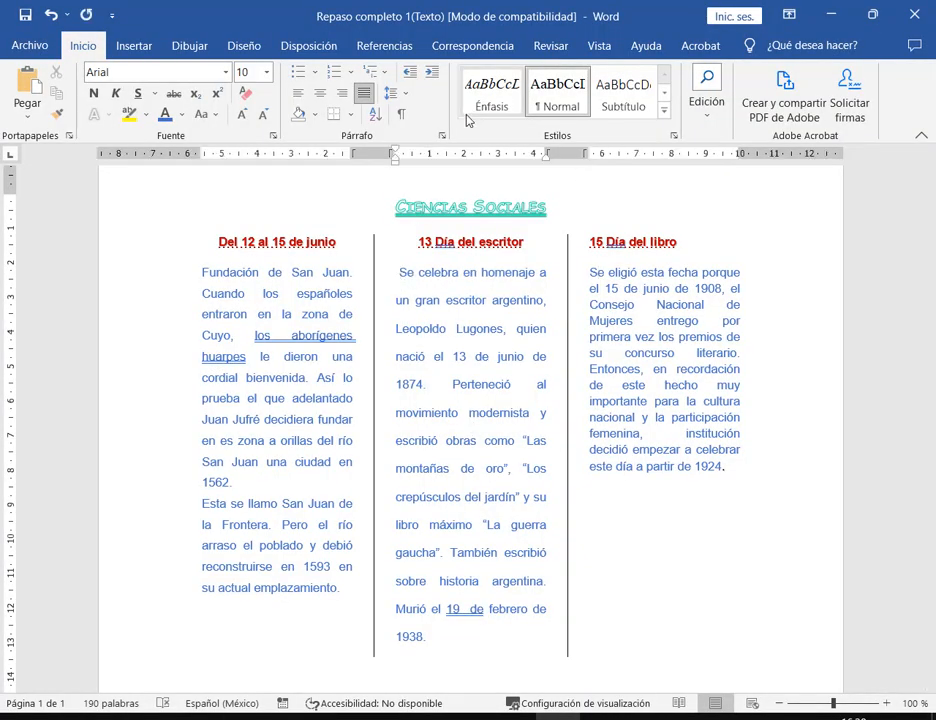
pyautogui.click(202, 272)
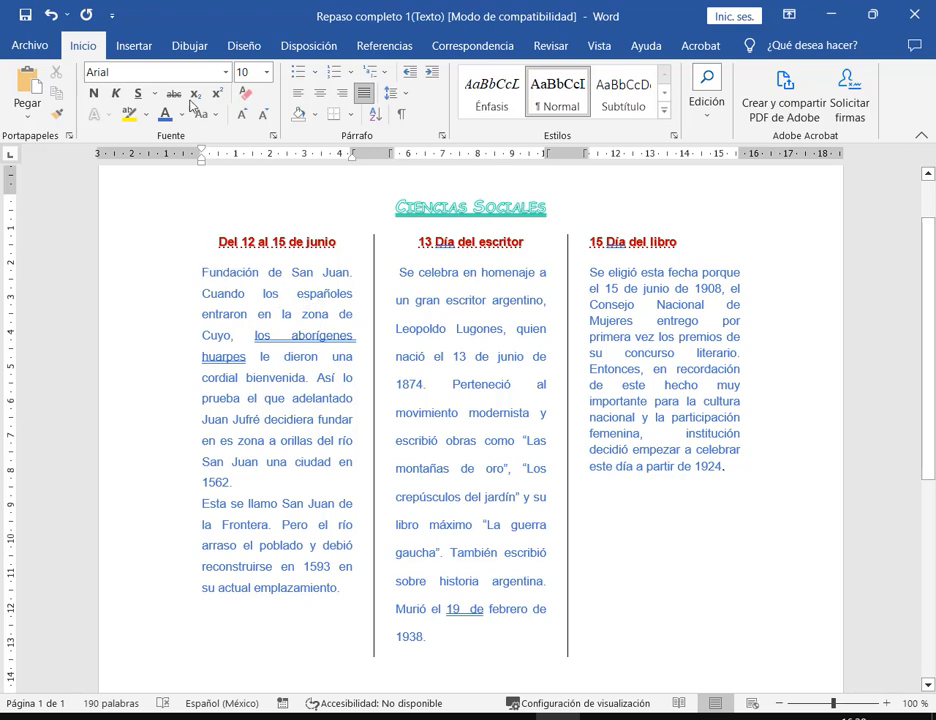
pyautogui.click(136, 47)
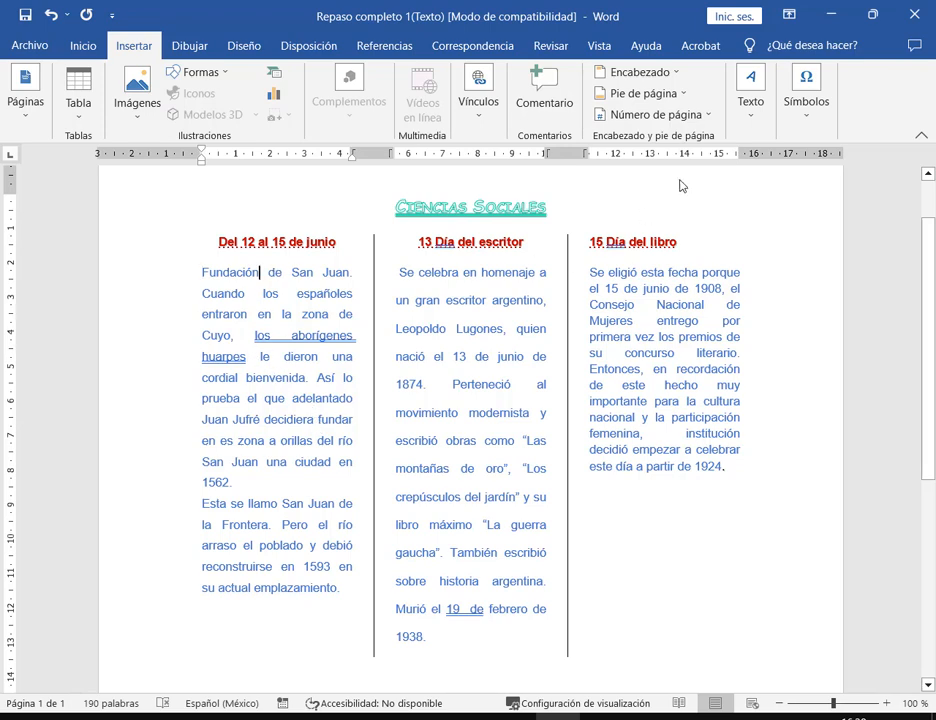
# - Apply a Letra capital drop cap to the F opening column one
pyautogui.click(750, 100)
pyautogui.click(789, 188)
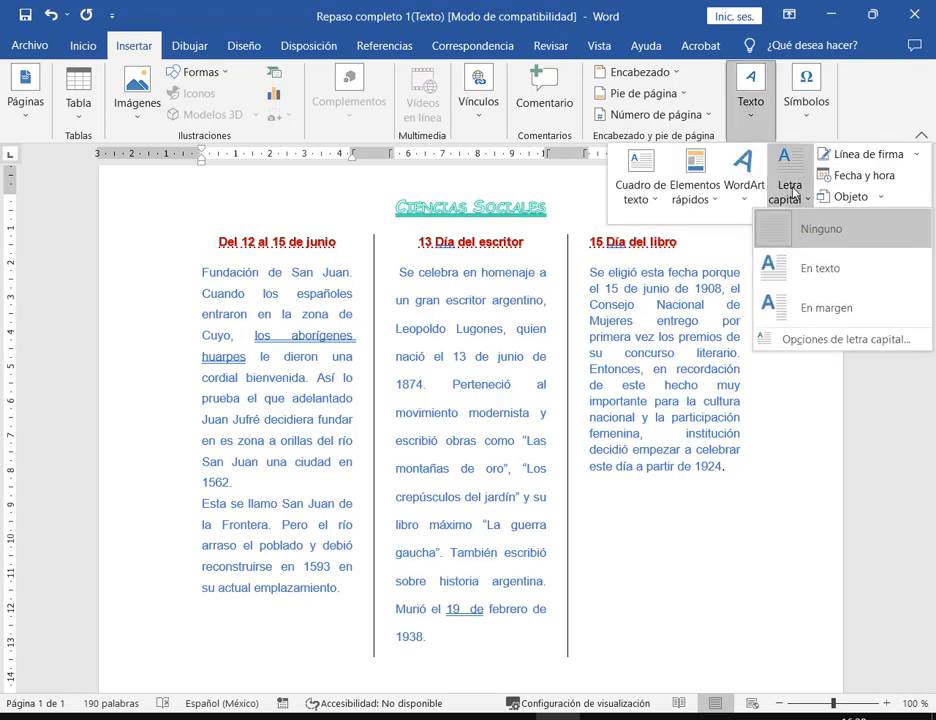
pyautogui.click(811, 268)
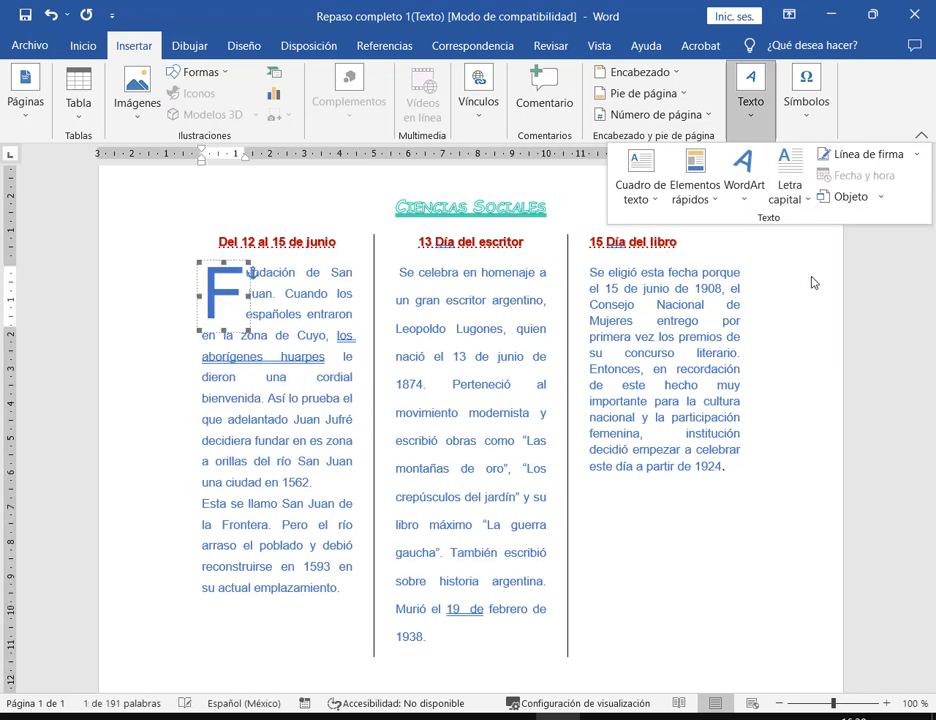
# - Compare the drop-capped lines against the assignment PDF, boxing them for viewers, then return to Word
pyautogui.hotkey('alt', 'Tab')
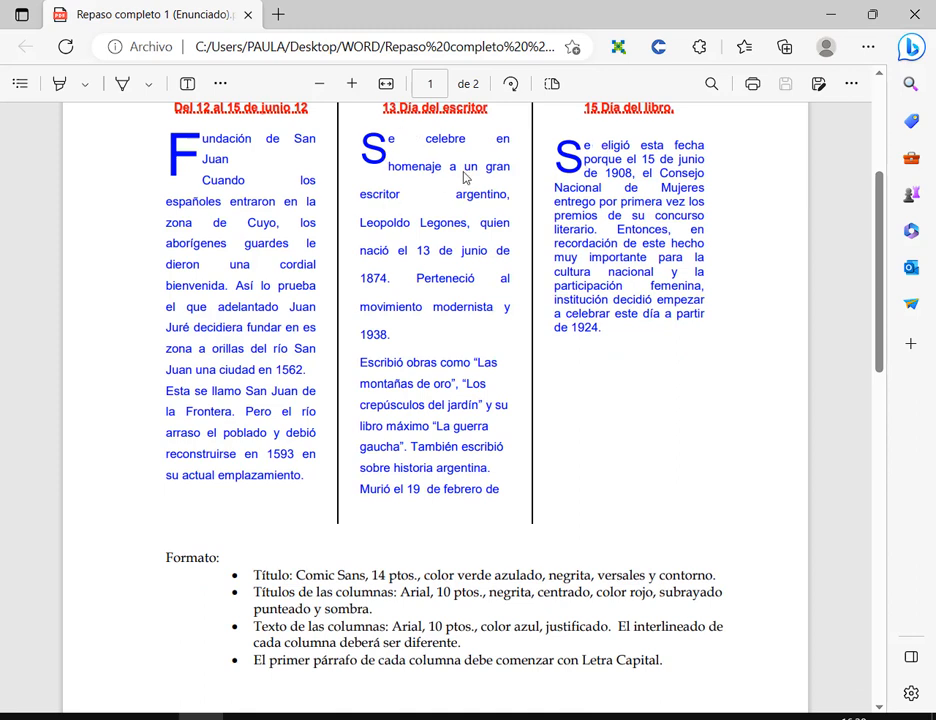
pyautogui.moveTo(197, 128); pyautogui.dragTo(357, 196)
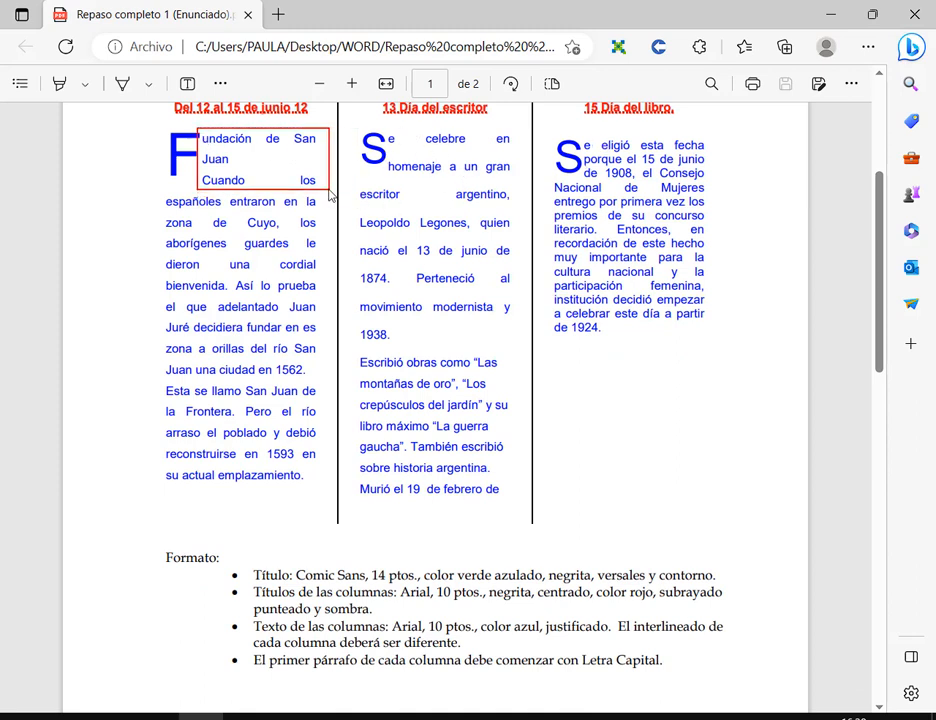
pyautogui.moveTo(582, 140); pyautogui.dragTo(664, 183)
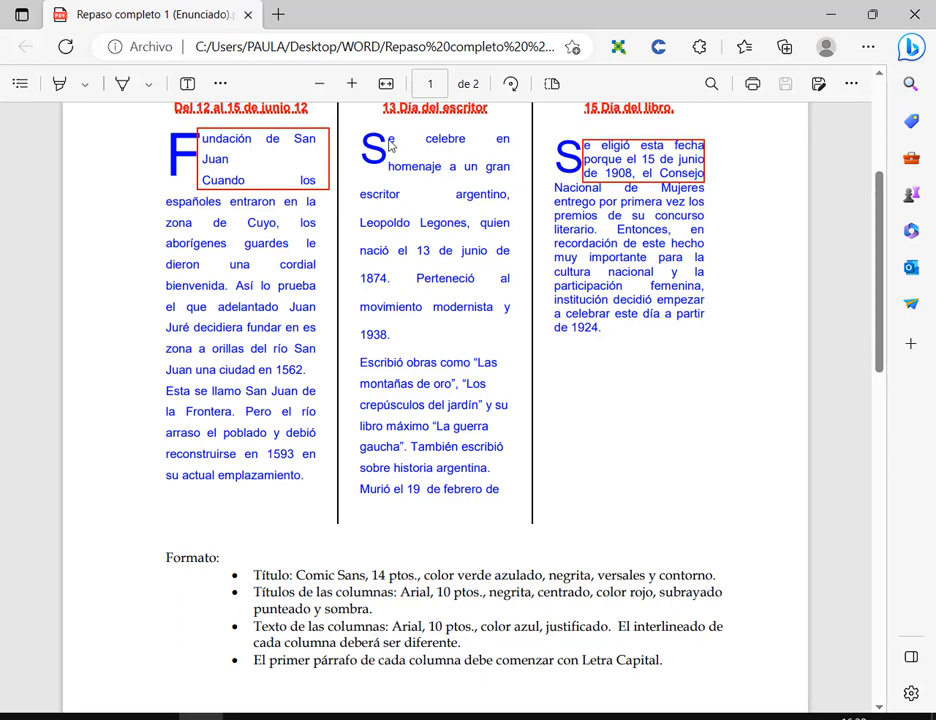
pyautogui.moveTo(385, 130); pyautogui.dragTo(514, 182)
pyautogui.press('Escape')
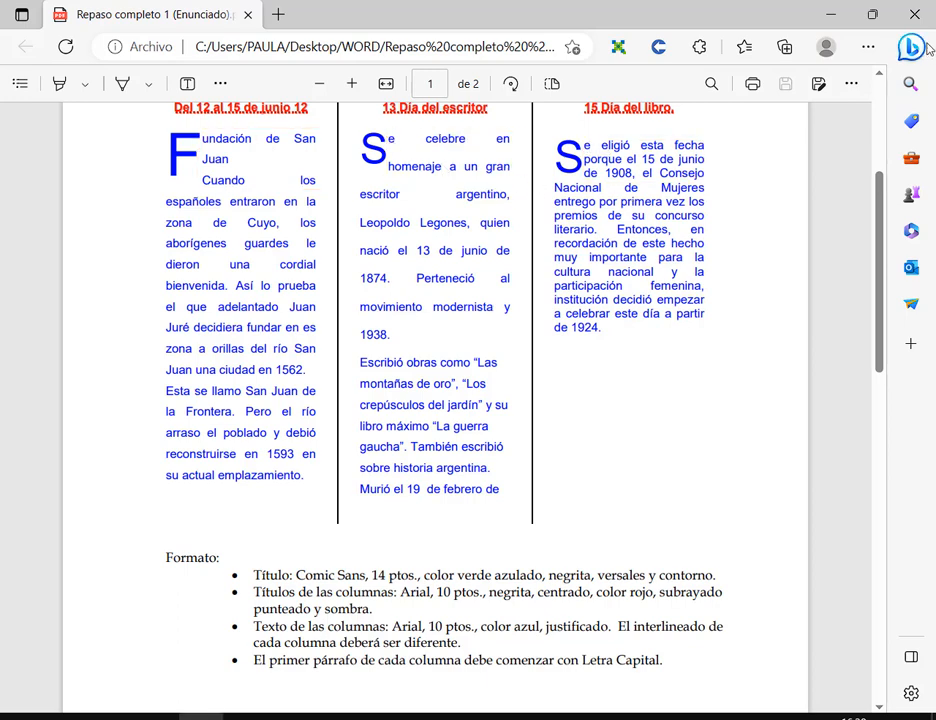
pyautogui.click(829, 14)
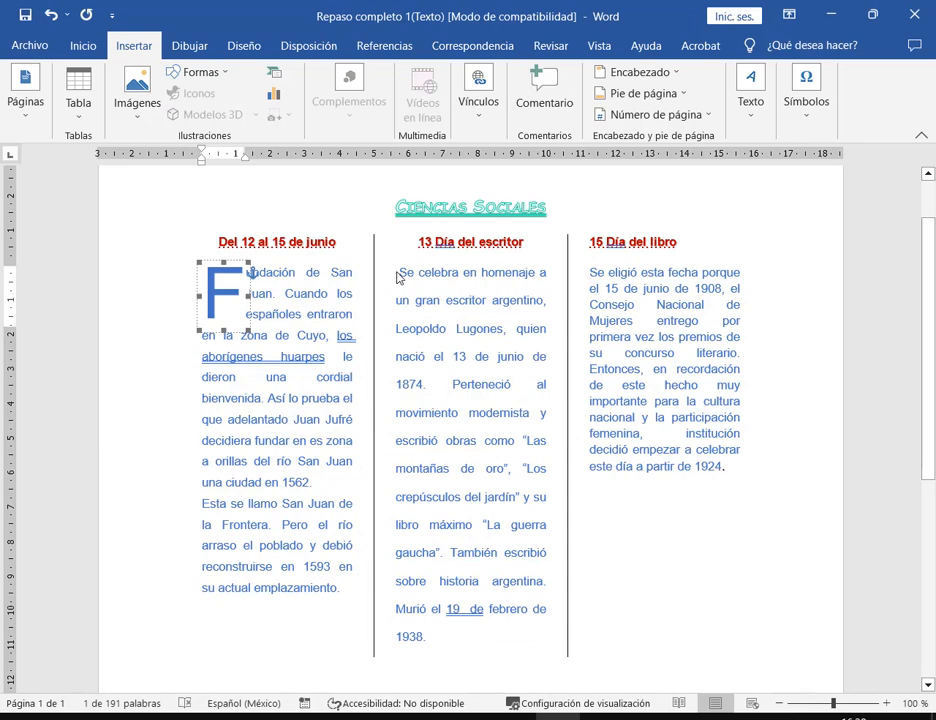
# - Add a drop cap to the S opening the right column
pyautogui.click(589, 272)
pyautogui.click(760, 118)
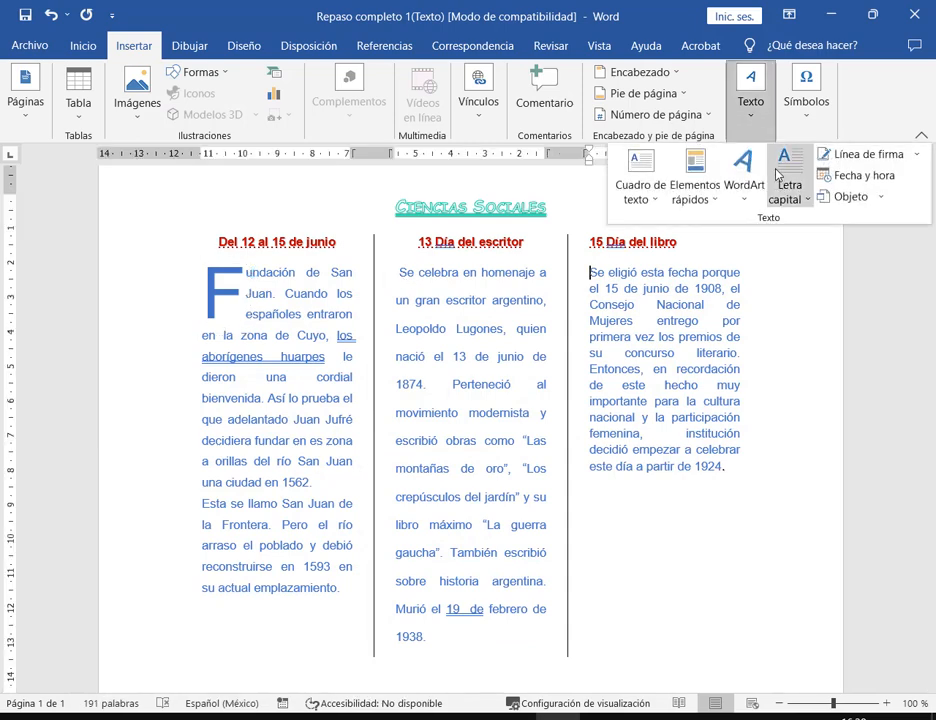
pyautogui.click(789, 178)
pyautogui.click(811, 270)
pyautogui.click(668, 313)
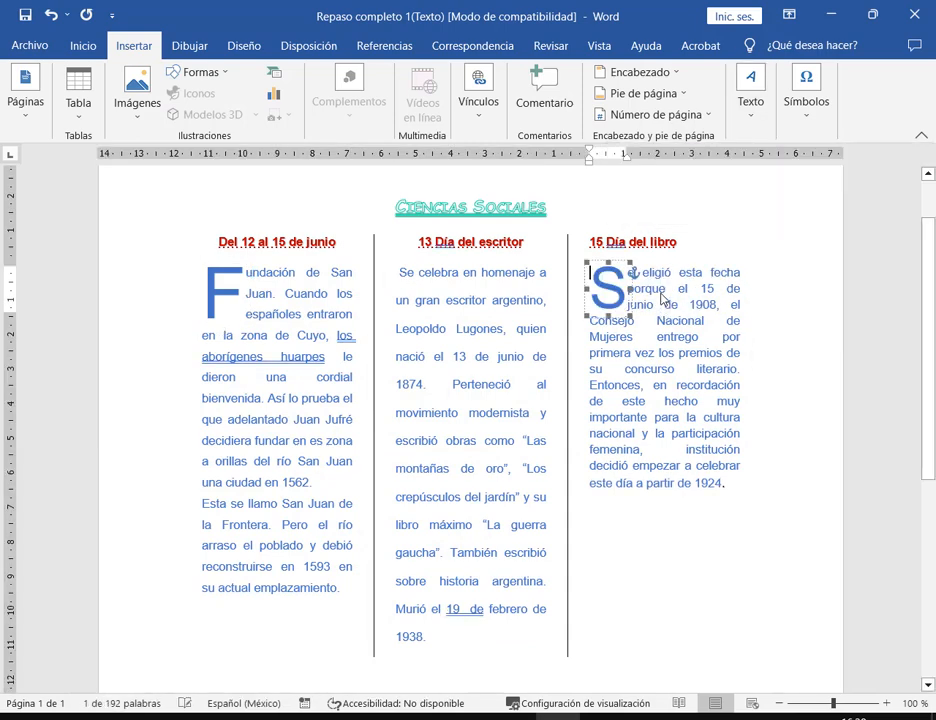
# - Click through the columns, then turn on Mostrar todo (¶) formatting marks on Inicio
pyautogui.click(663, 272)
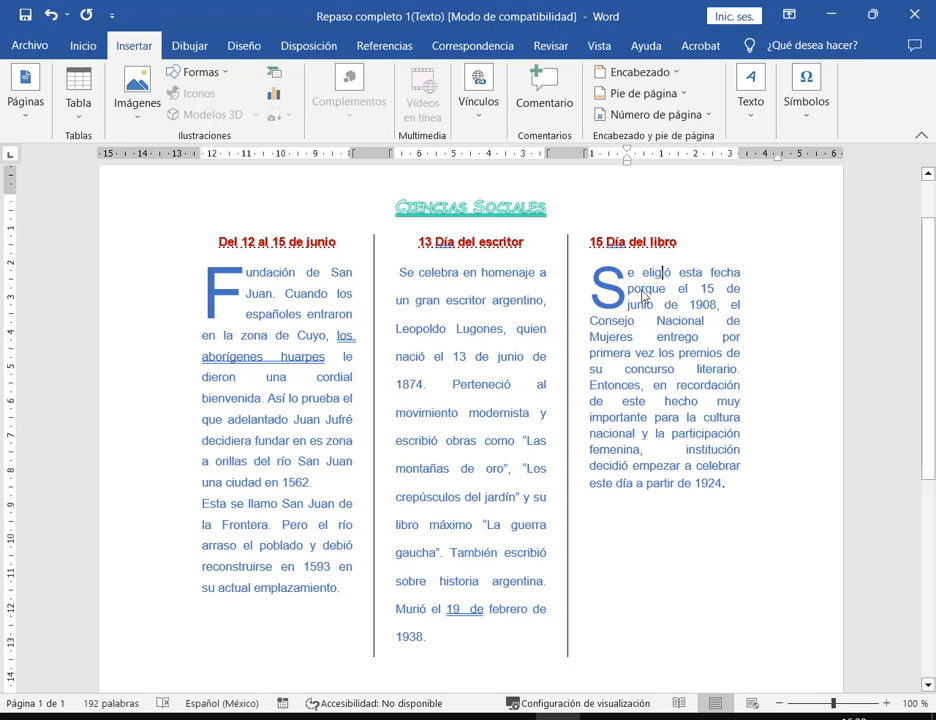
pyautogui.click(582, 281)
pyautogui.click(688, 384)
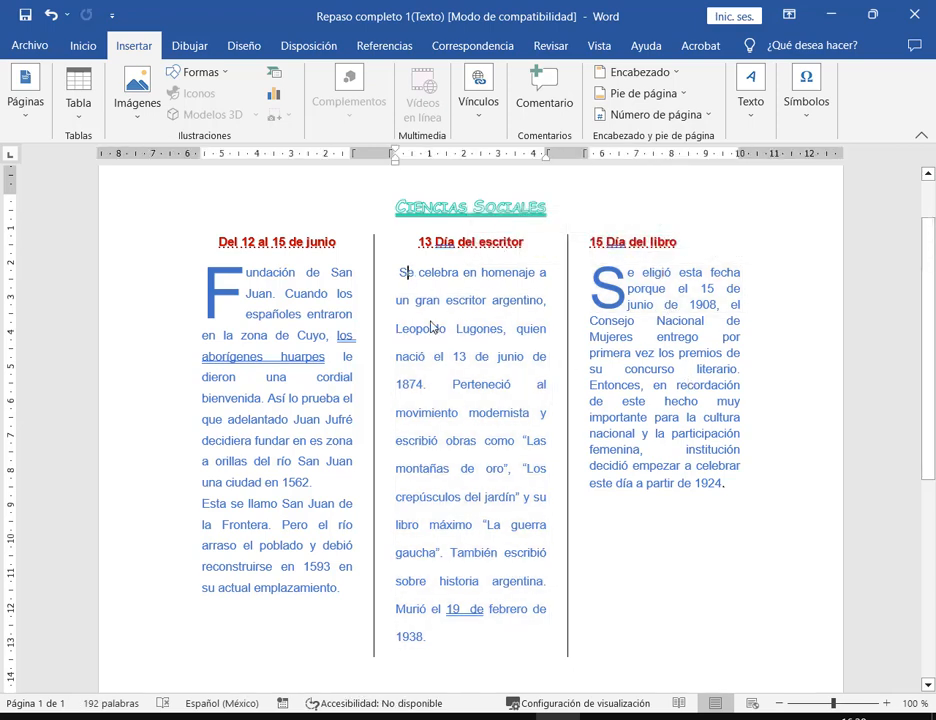
pyautogui.click(424, 301)
pyautogui.click(749, 118)
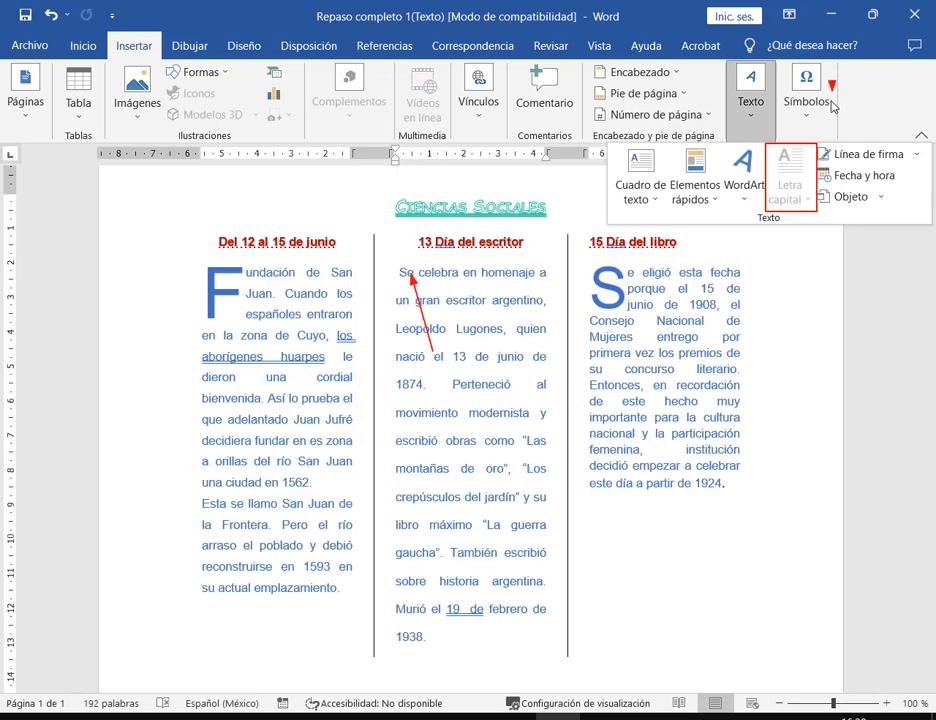
pyautogui.click(907, 136)
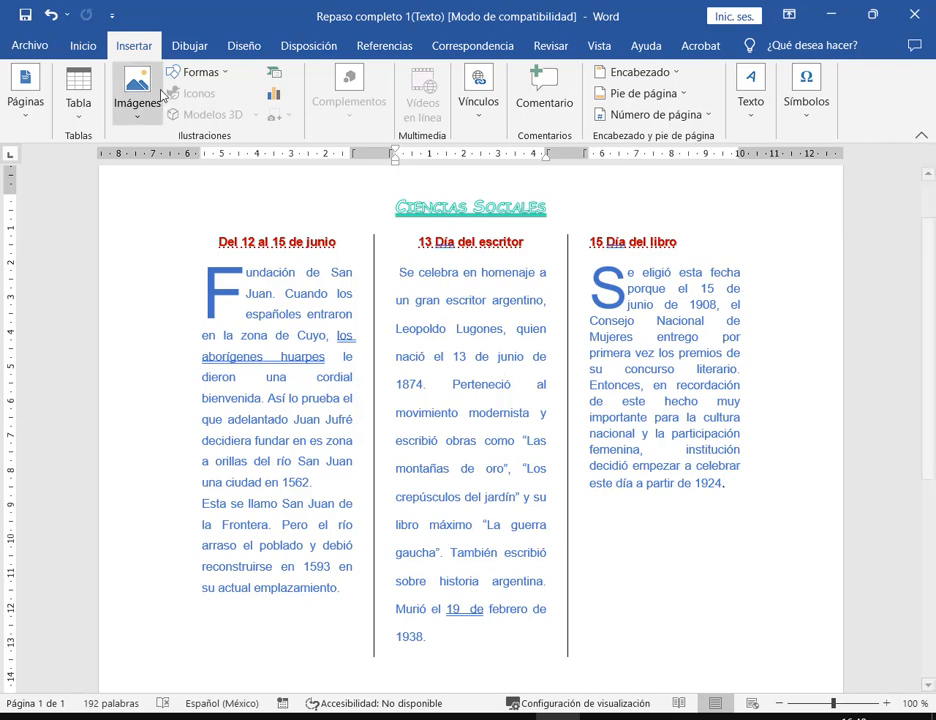
pyautogui.click(93, 52)
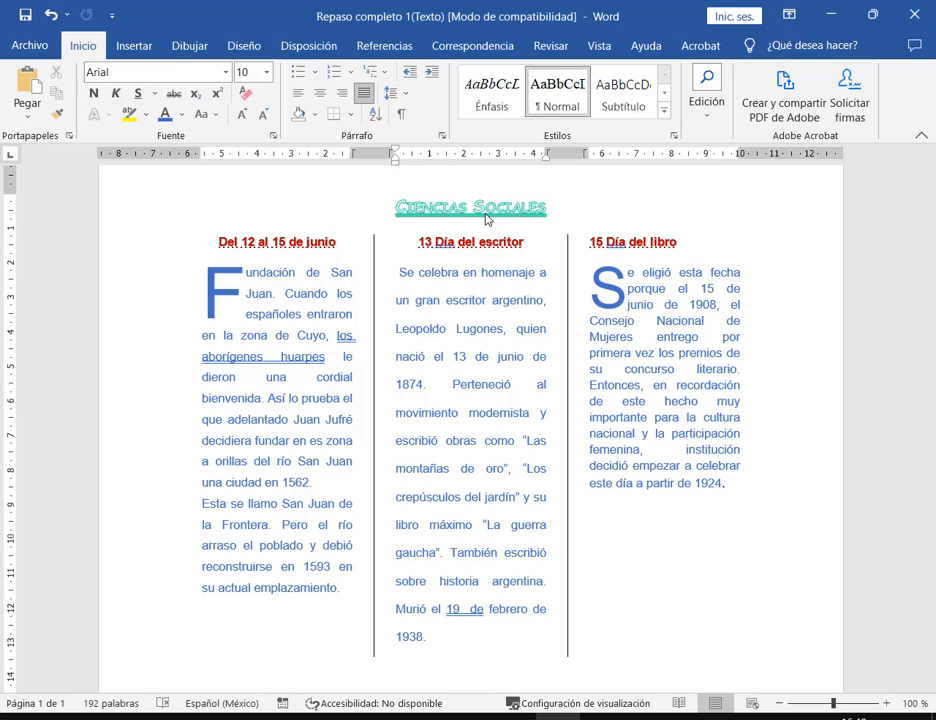
pyautogui.click(401, 115)
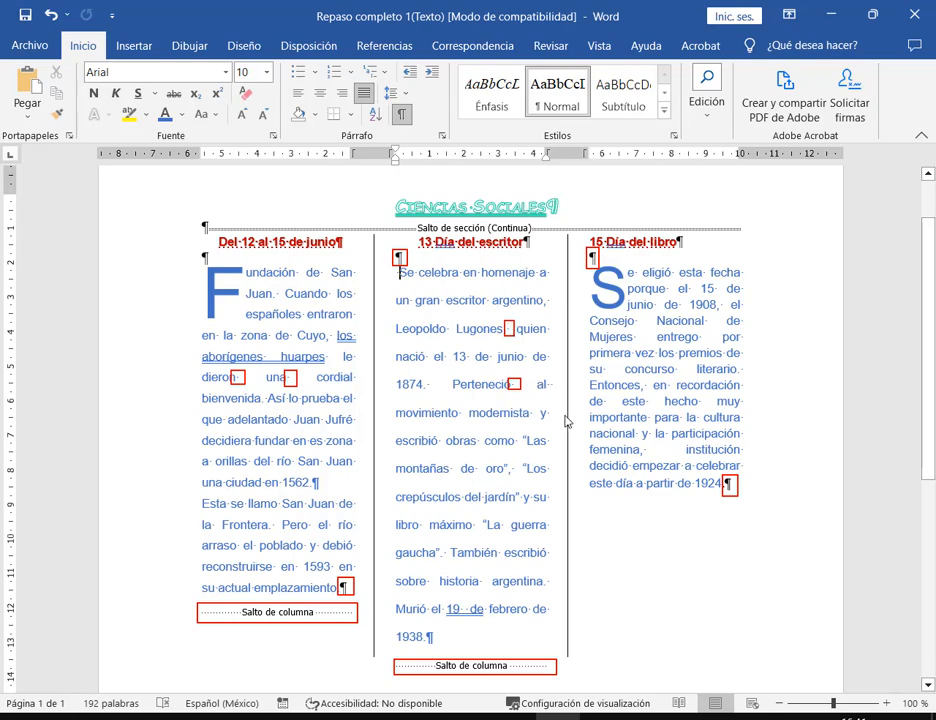
# - Zoom in, delete the stray space before 'Se celebra', and hide the ¶ marks
pyautogui.click(886, 703)
pyautogui.click(886, 703)
pyautogui.click(886, 703)
pyautogui.click(886, 703)
pyautogui.click(886, 703)
pyautogui.click(886, 703)
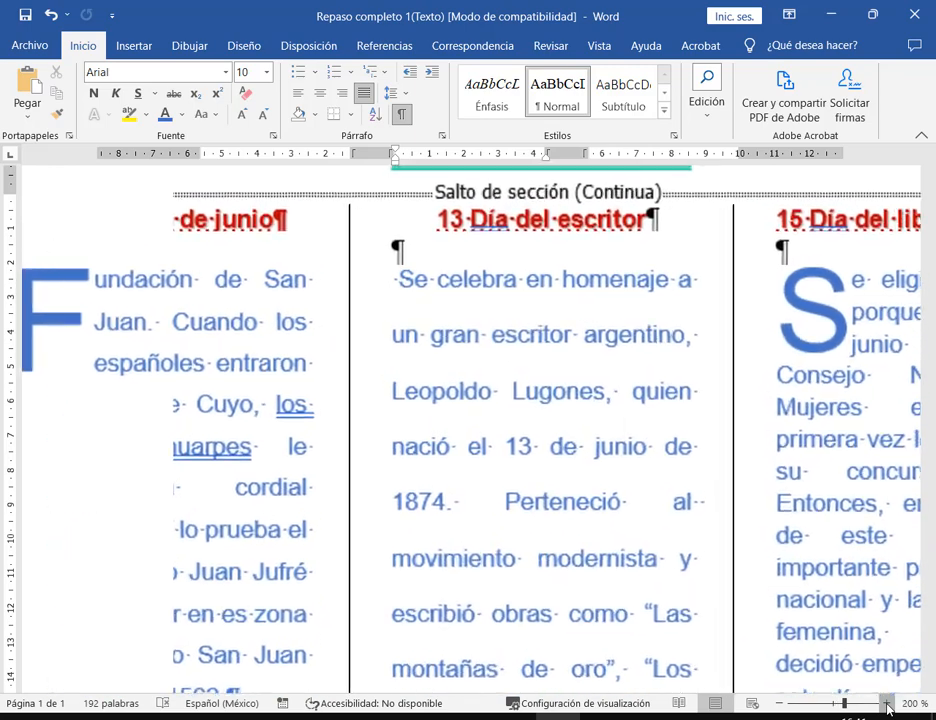
pyautogui.click(886, 703)
pyautogui.click(886, 703)
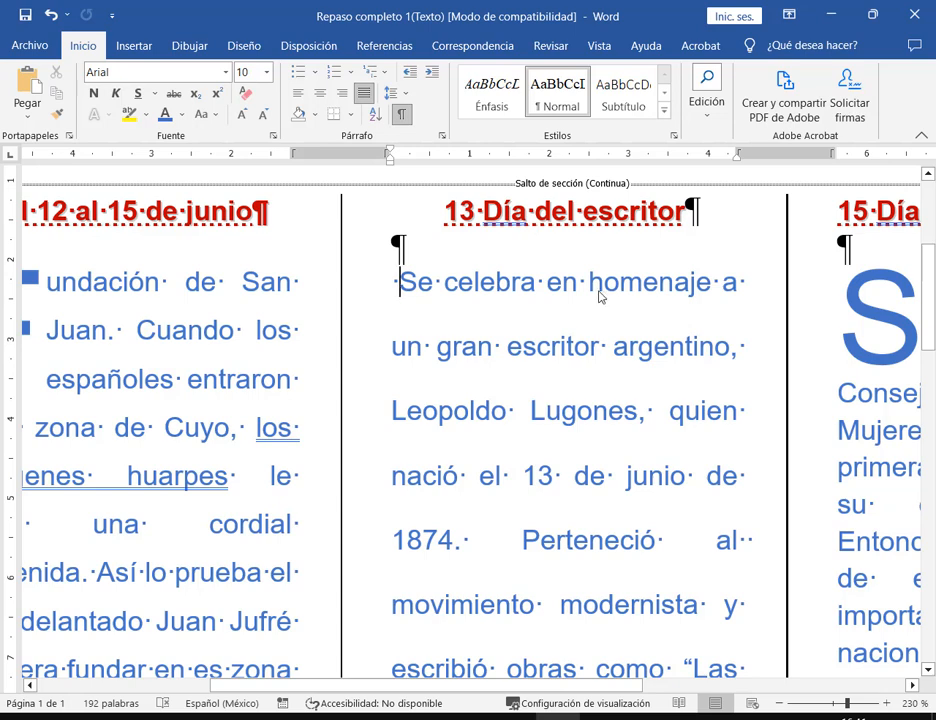
pyautogui.press('Delete')
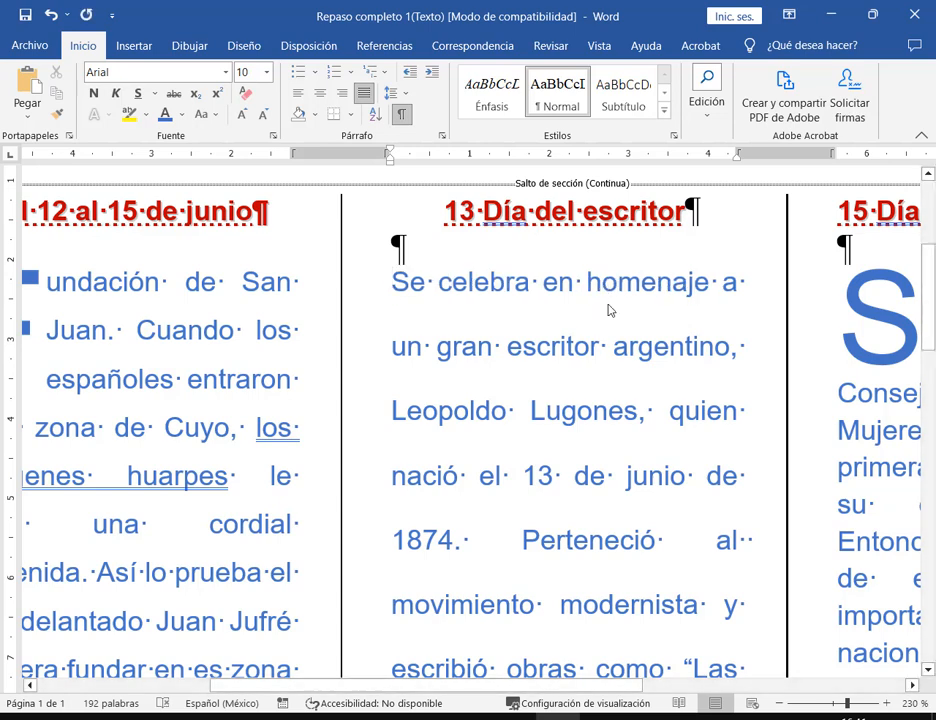
pyautogui.click(402, 116)
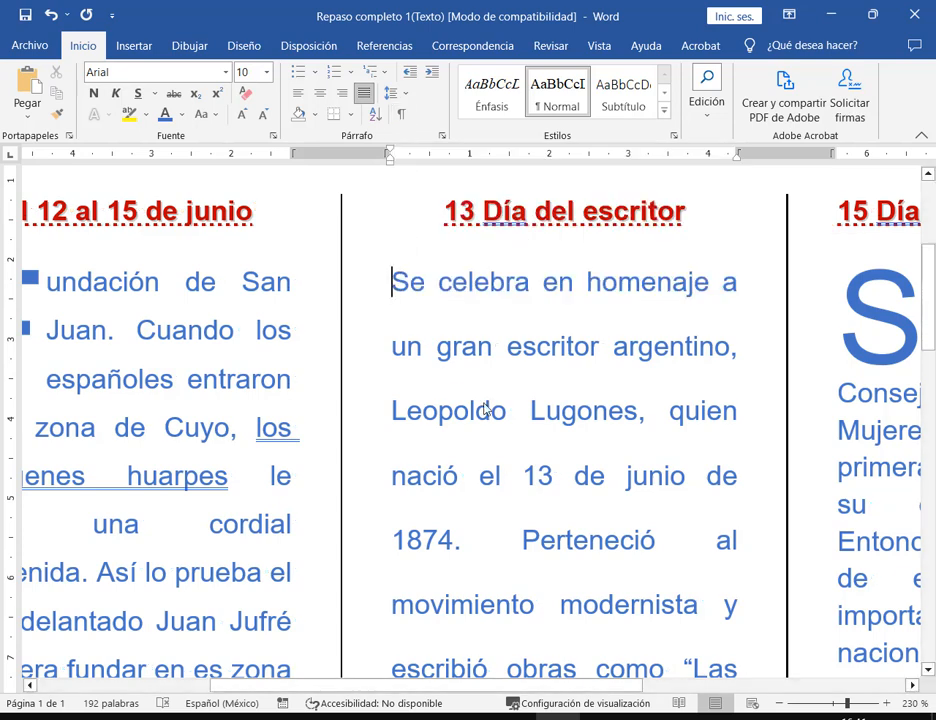
# - Give the middle column's S an En texto drop cap, save, and restore down Word
pyautogui.keyDown('ctrl'); pyautogui.scroll(-12, 595, 428); pyautogui.keyUp('ctrl')
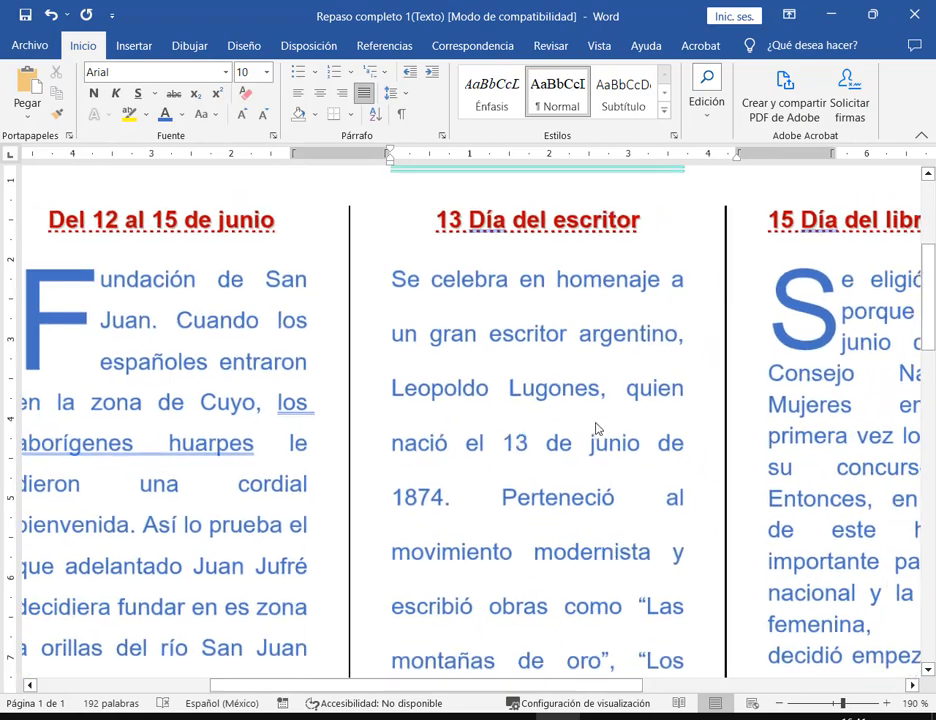
pyautogui.keyDown('ctrl'); pyautogui.scroll(-2, 601, 424); pyautogui.keyUp('ctrl')
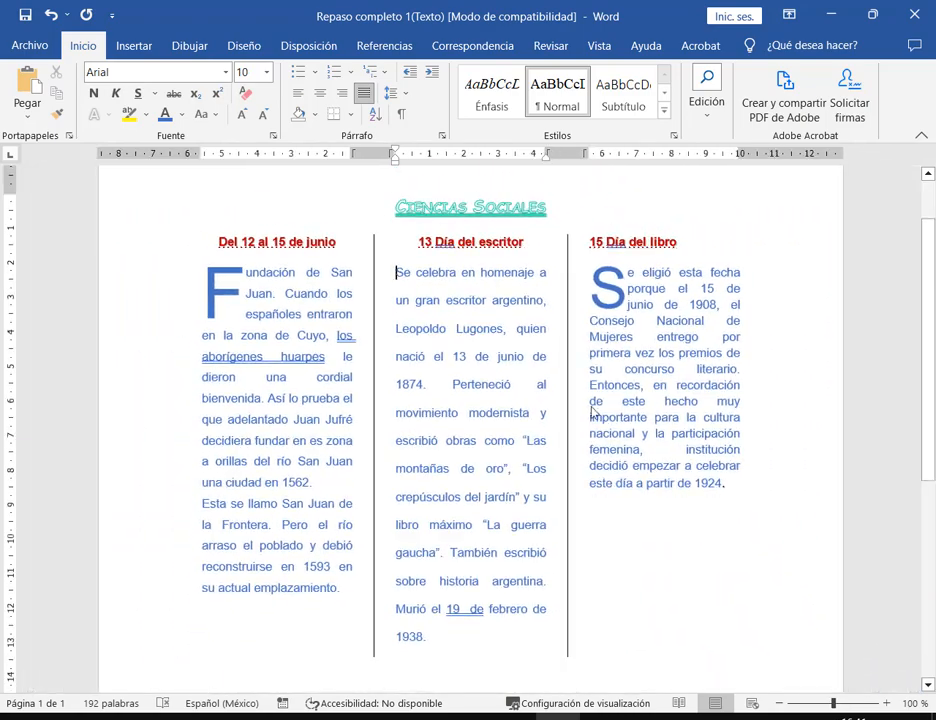
pyautogui.click(135, 47)
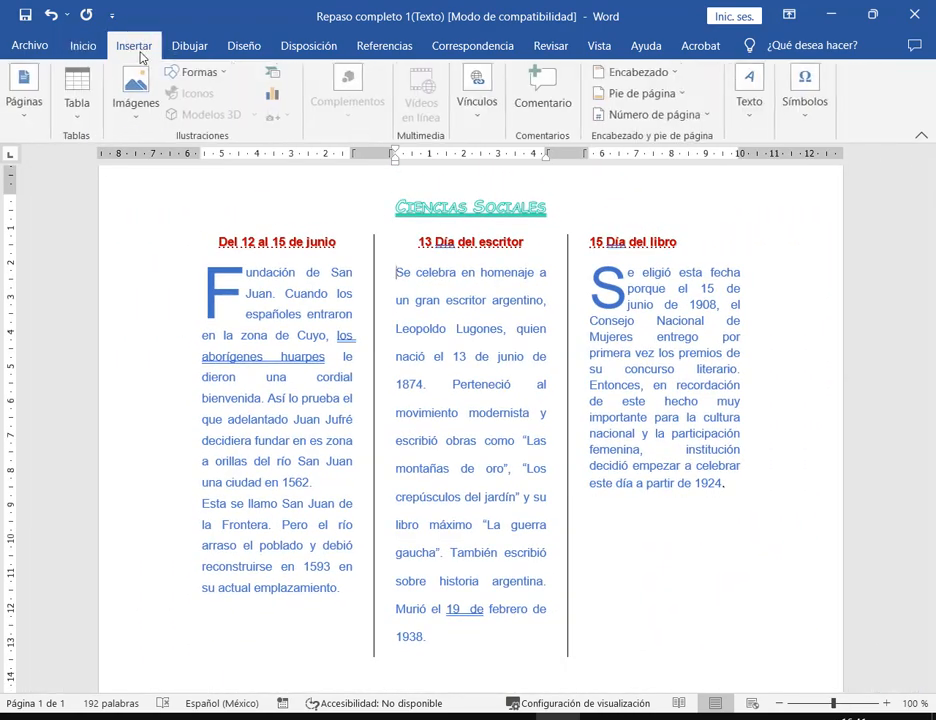
pyautogui.click(749, 95)
pyautogui.click(788, 190)
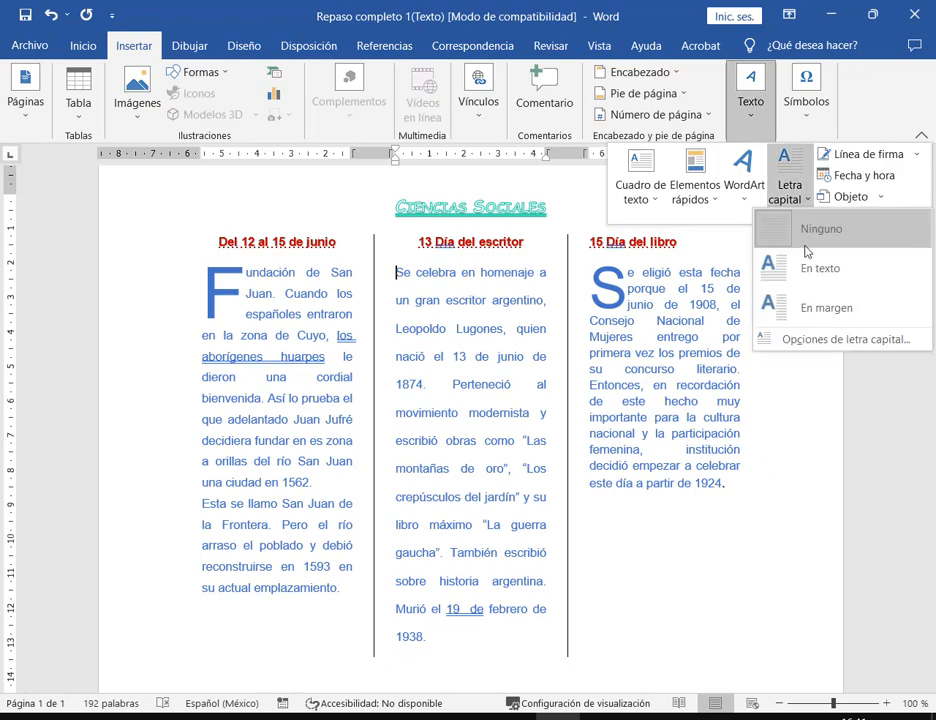
pyautogui.click(806, 284)
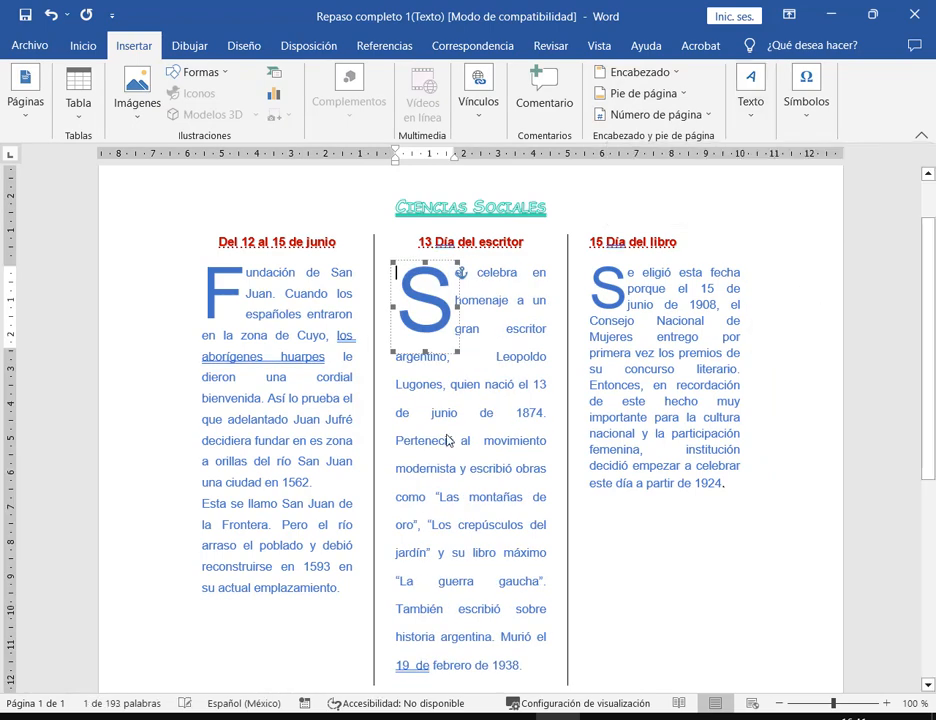
pyautogui.click(660, 355)
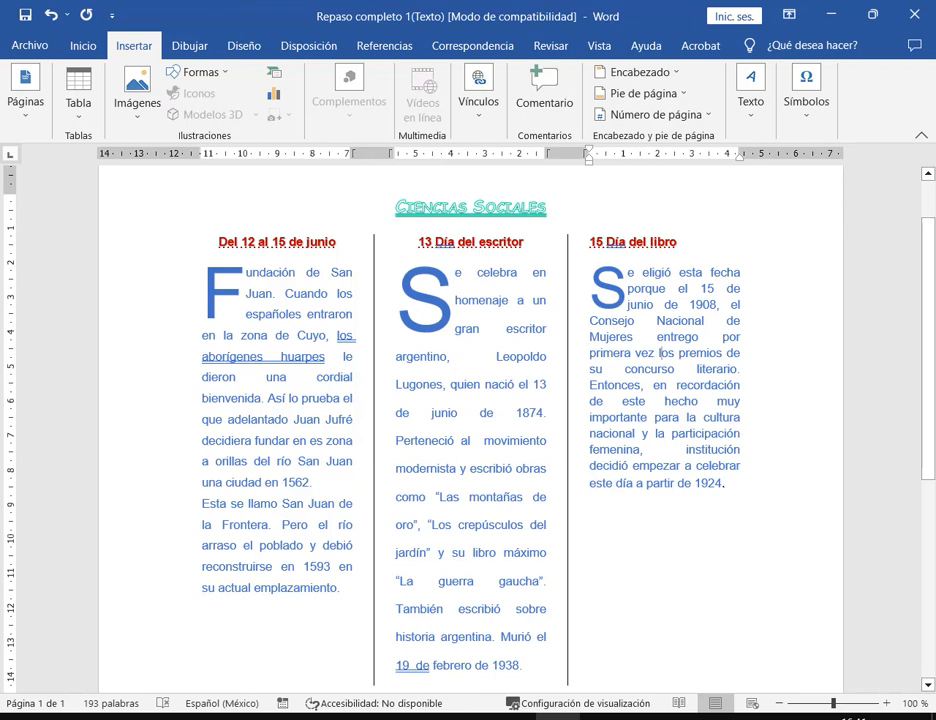
pyautogui.click(25, 15)
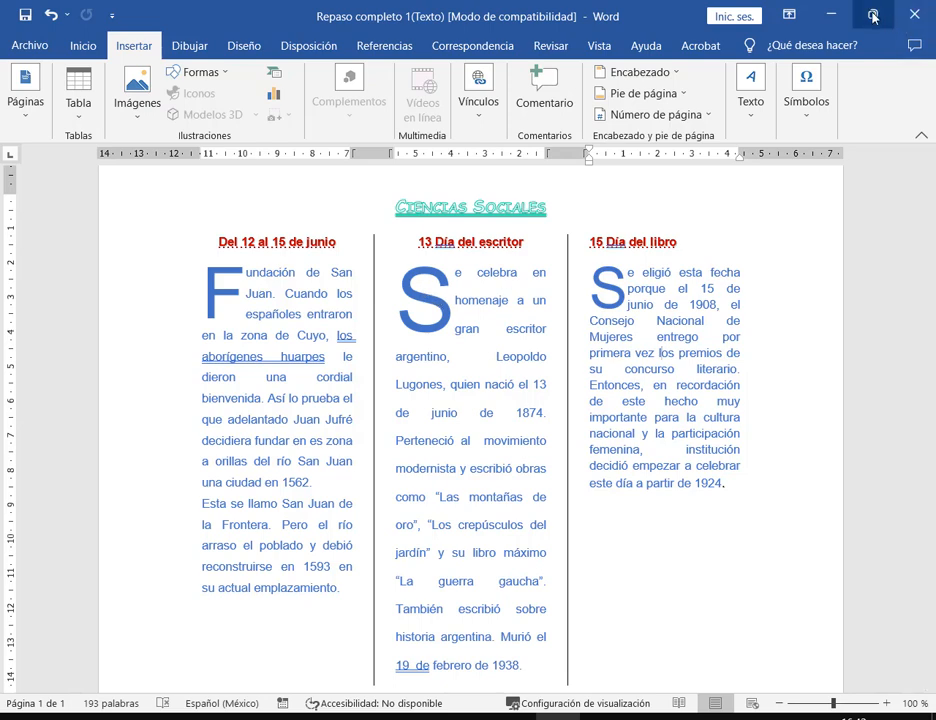
pyautogui.press('super+Down')
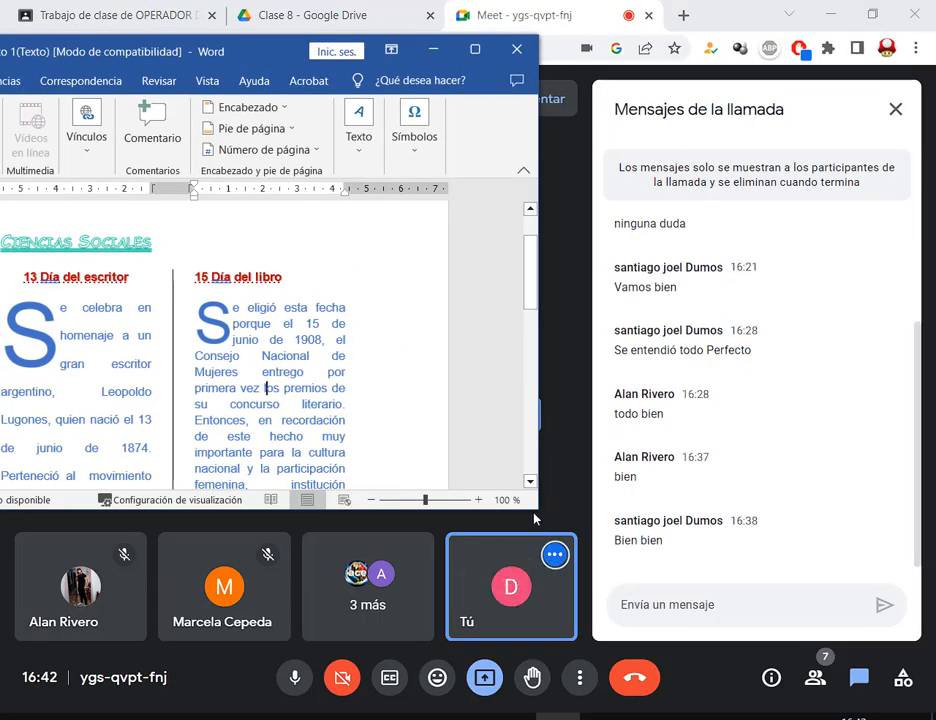
# - Enlarge the restored Word window from its corner, then maximize it to fill the screen
pyautogui.moveTo(538, 508); pyautogui.dragTo(557, 558)
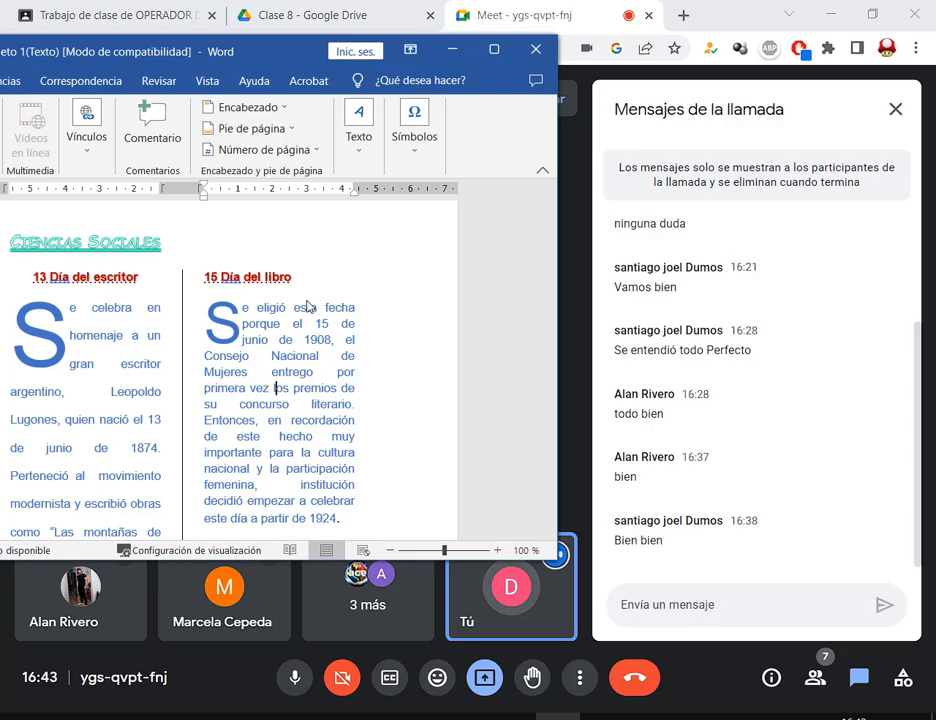
pyautogui.click(493, 49)
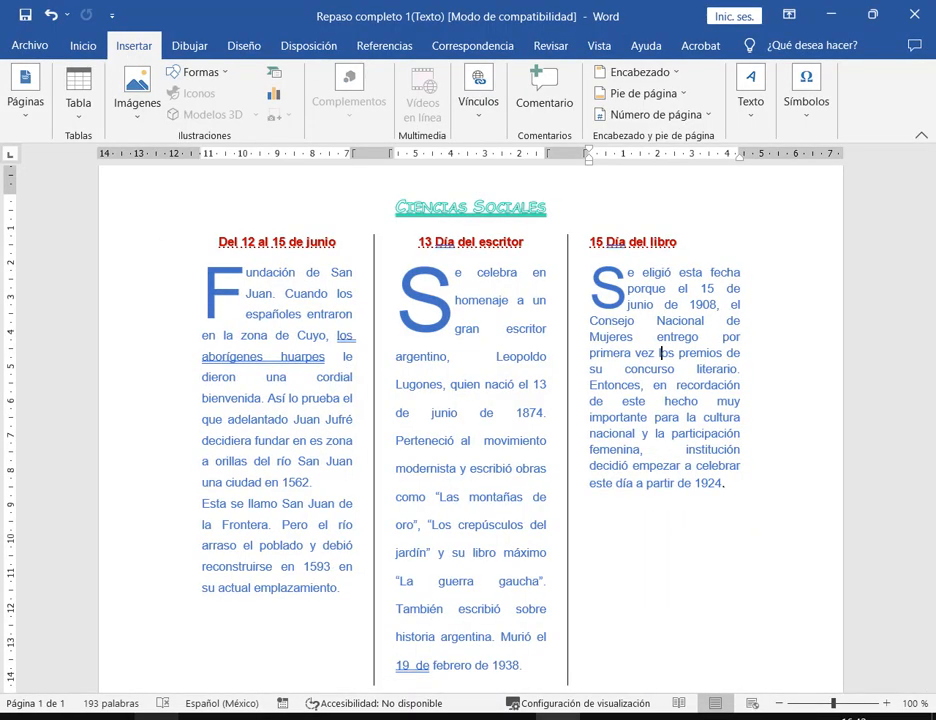
pyautogui.hotkey('alt', 'Tab')
# - Highlight the PDF's item 2 watermark-image instruction, then return to Word
pyautogui.scroll(-5, 633, 320)
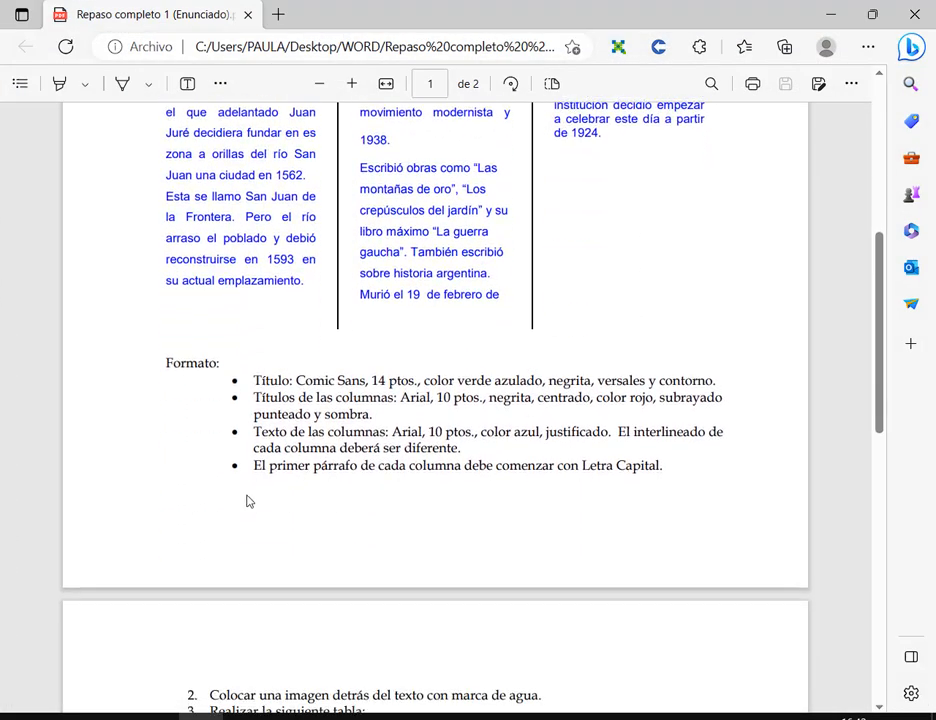
pyautogui.scroll(-3, 249, 501)
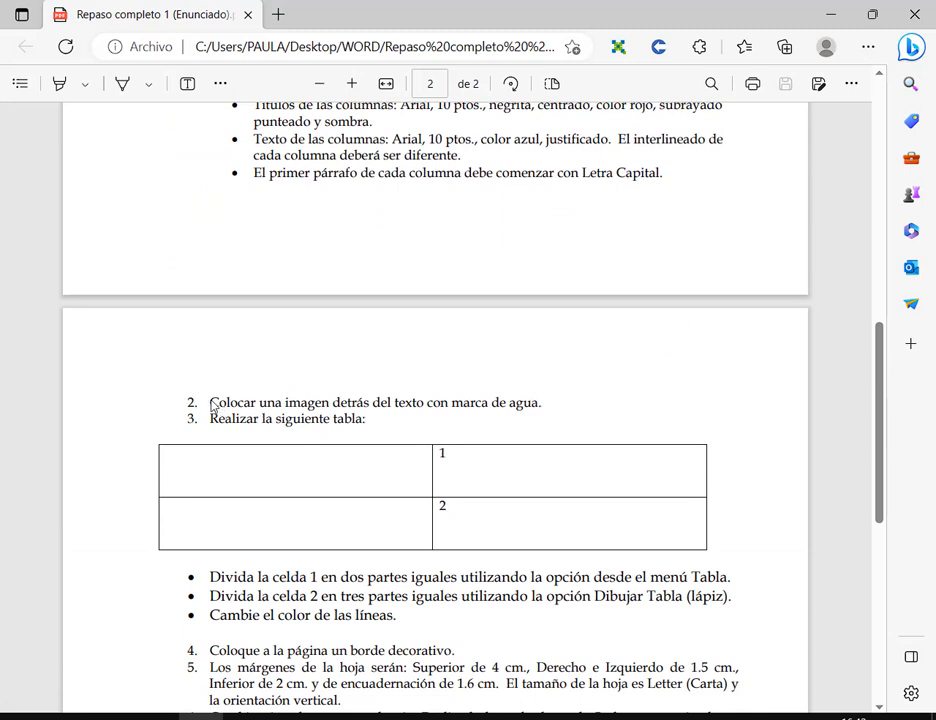
pyautogui.moveTo(211, 405); pyautogui.dragTo(541, 409)
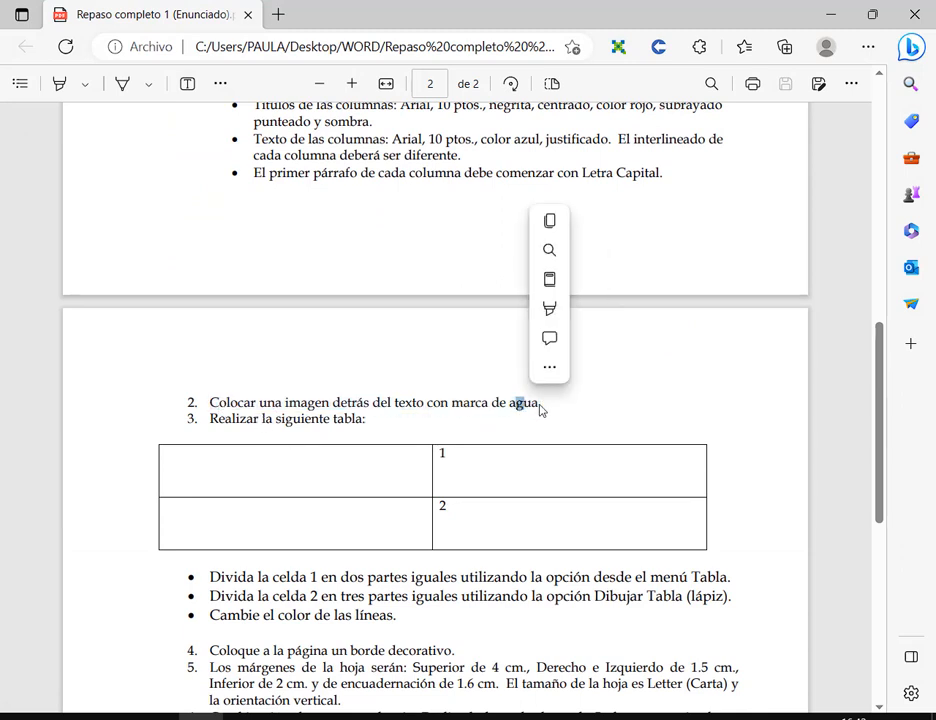
pyautogui.click(540, 410)
pyautogui.moveTo(454, 403); pyautogui.dragTo(553, 408)
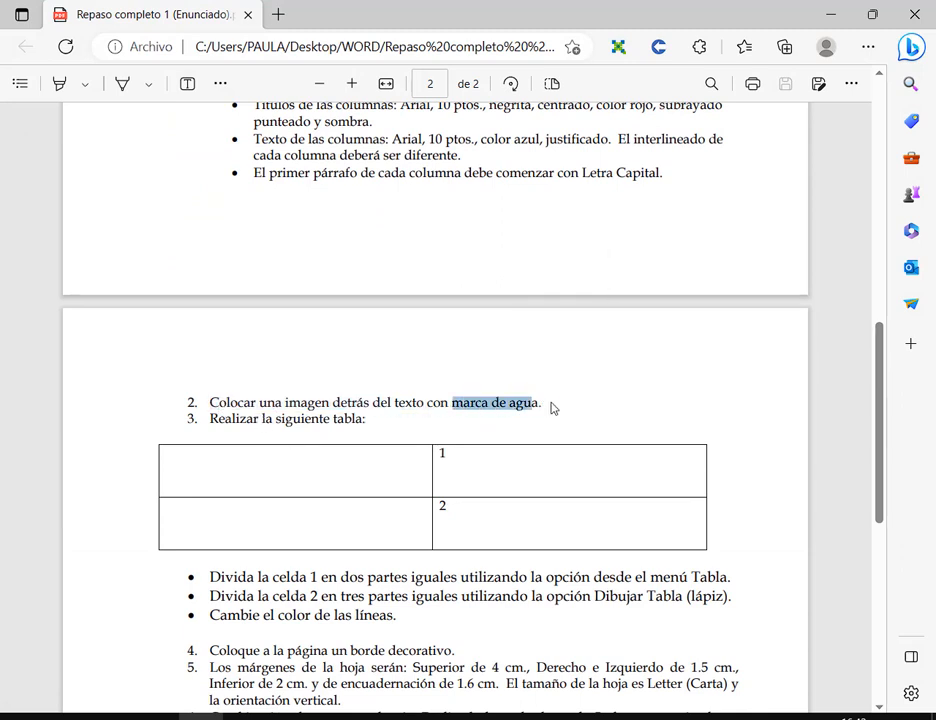
pyautogui.click(558, 421)
pyautogui.scroll(6, 558, 421)
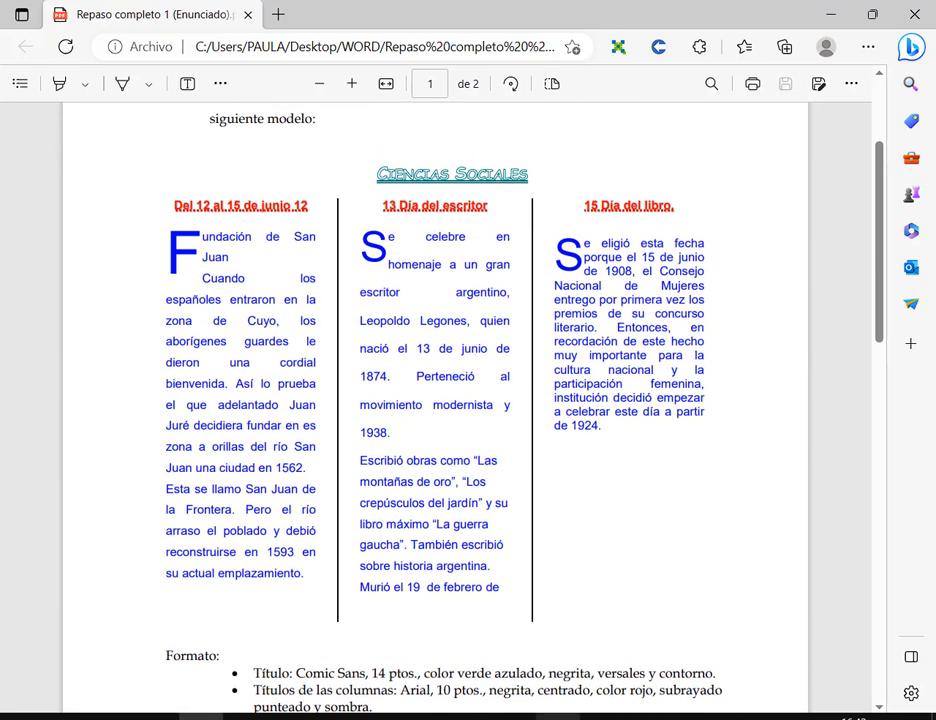
pyautogui.click(558, 717)
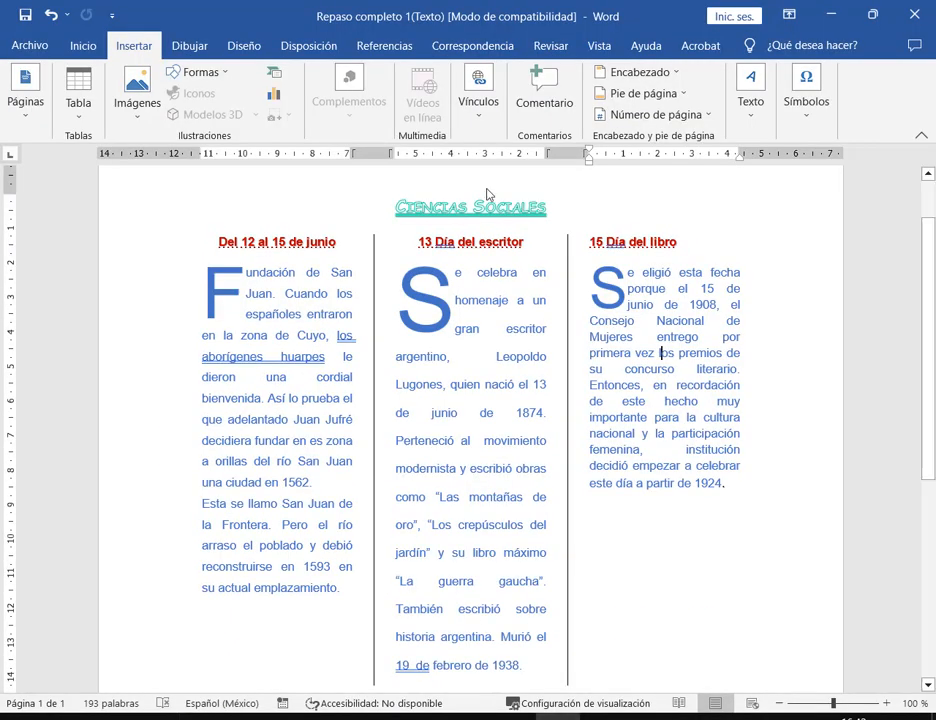
# - Add a new empty line after '1924.' at the end of the third column
pyautogui.click(734, 480)
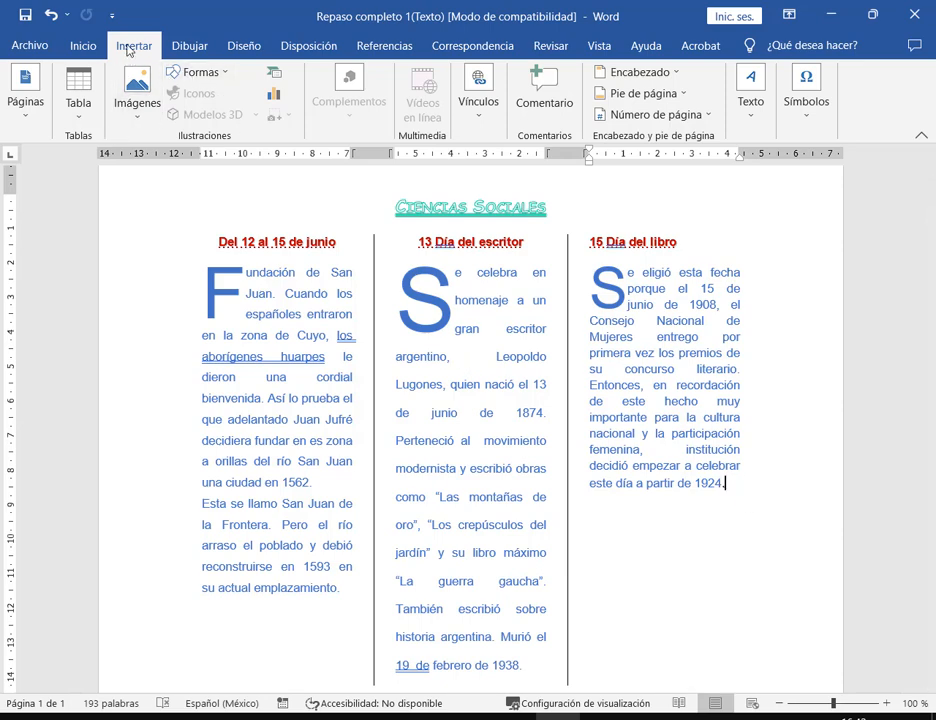
pyautogui.scroll(-2, 736, 508)
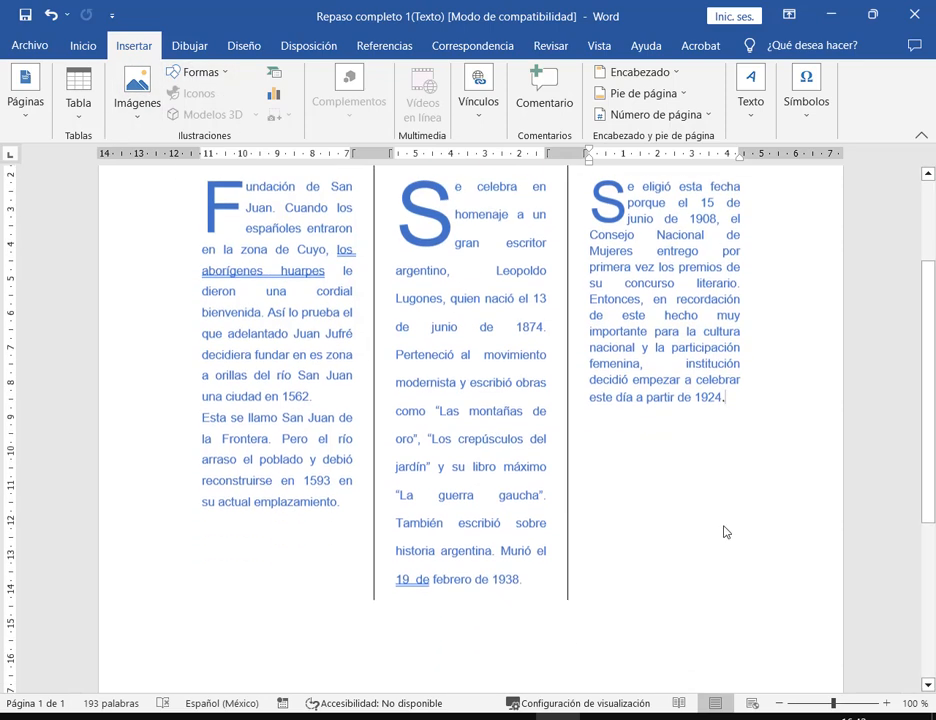
pyautogui.scroll(-3, 445, 543)
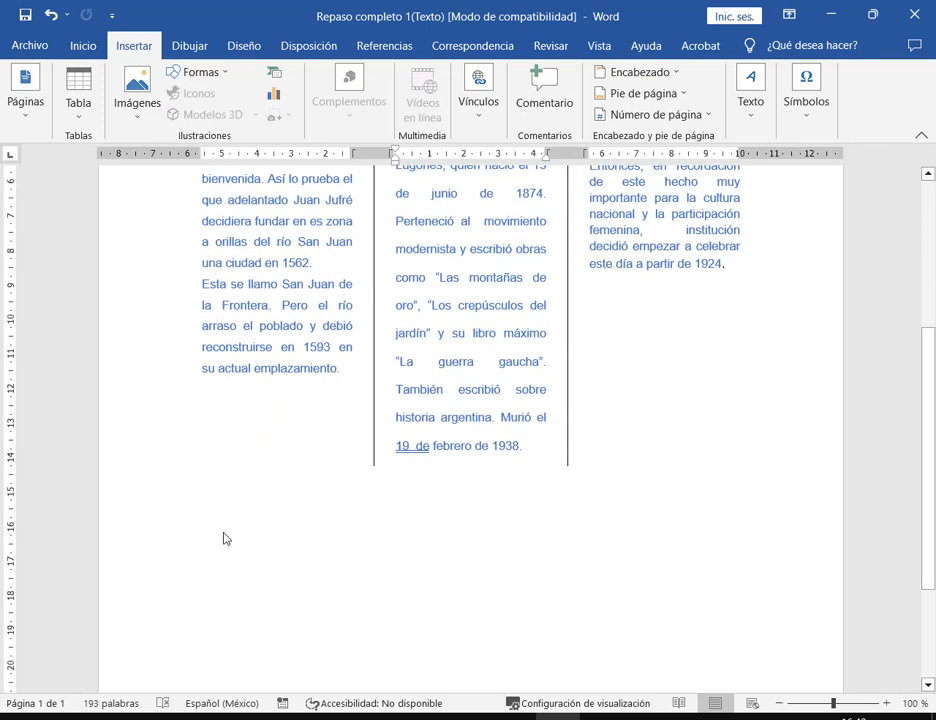
pyautogui.doubleClick(741, 355)
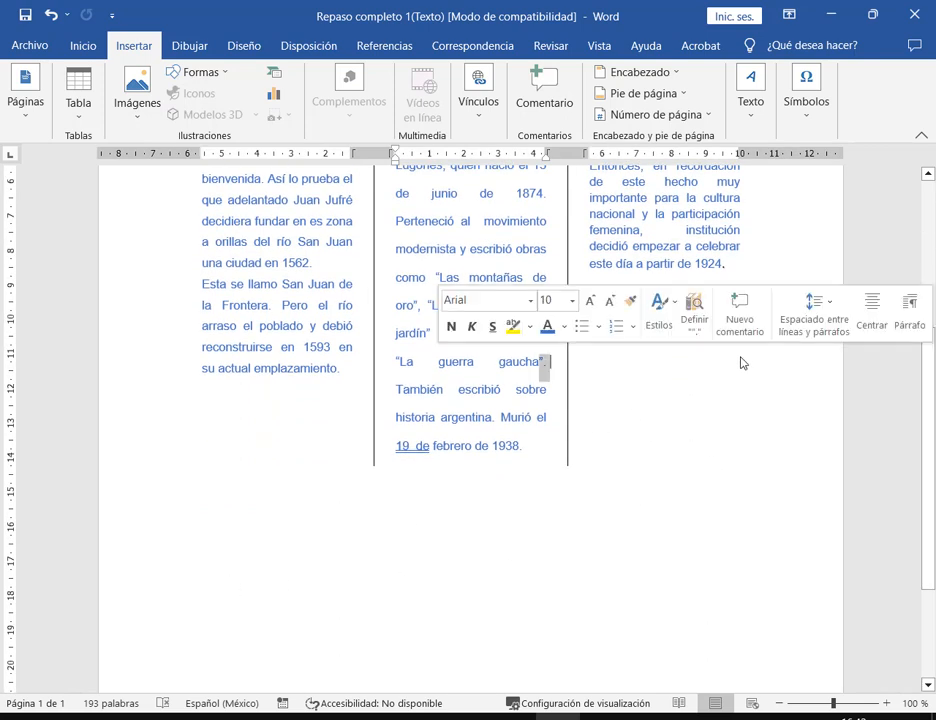
pyautogui.click(625, 418)
pyautogui.click(729, 266)
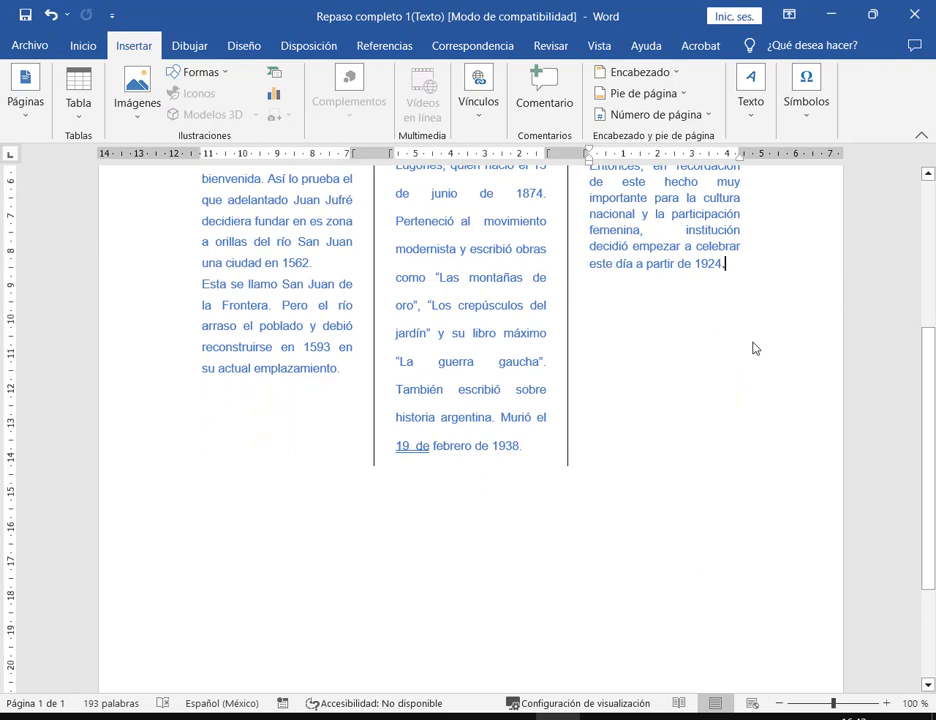
pyautogui.tripleClick(223, 562)
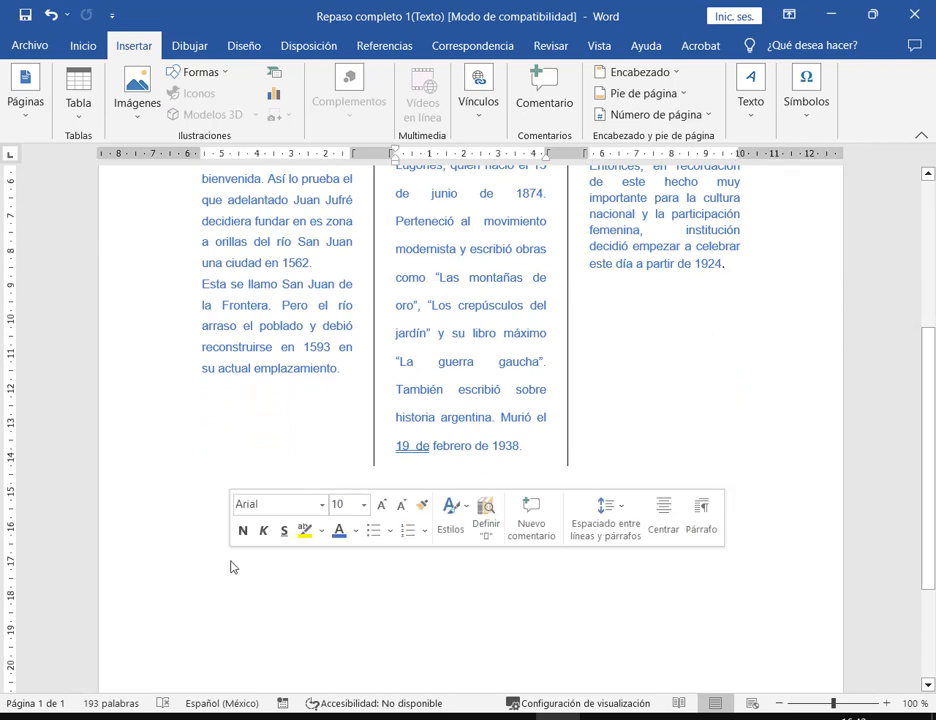
pyautogui.click(750, 272)
pyautogui.press('Return')
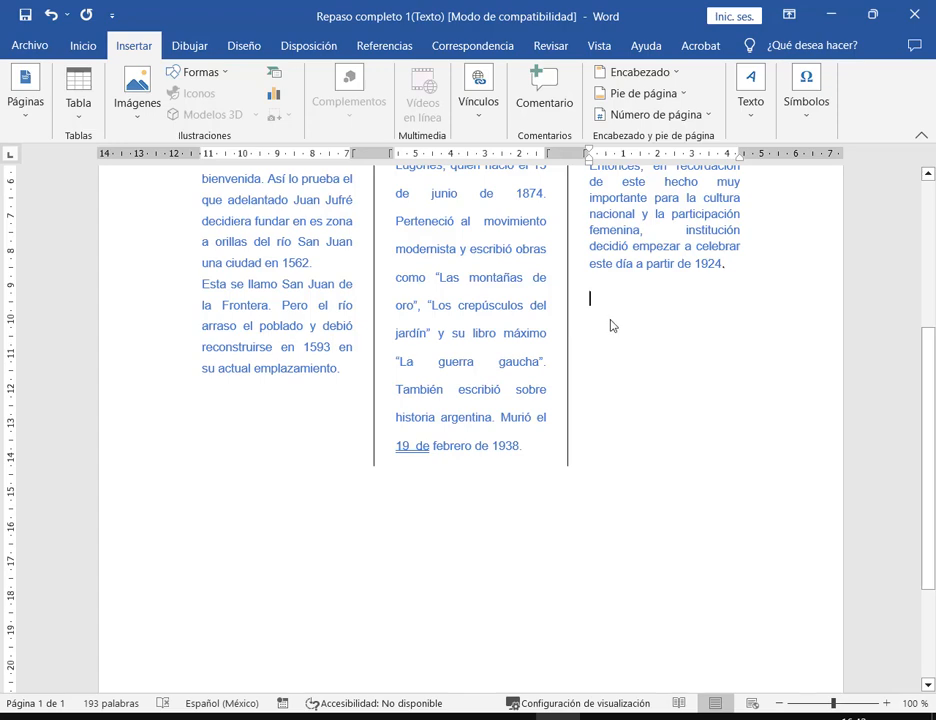
# - Choose Insertar > Imágenes to insert a picture from this computer
pyautogui.scroll(3, 680, 330)
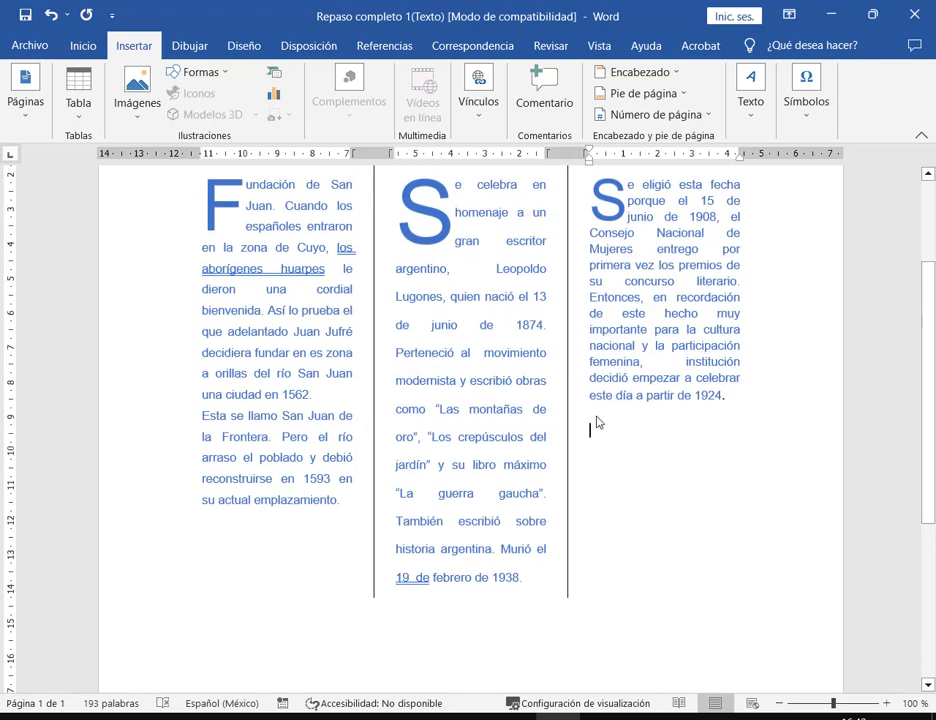
pyautogui.click(137, 100)
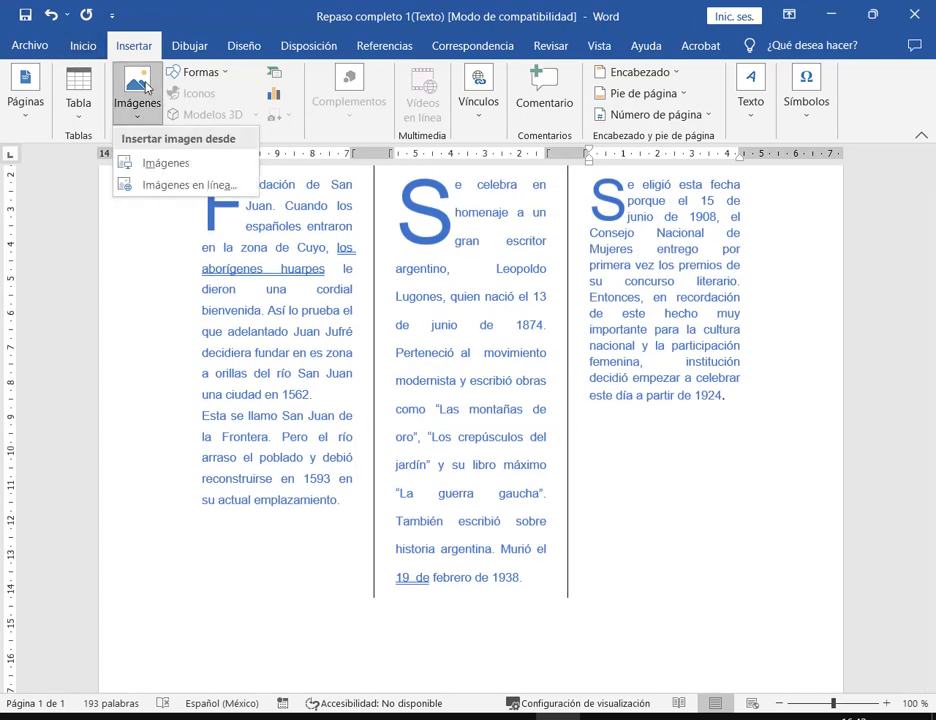
pyautogui.click(690, 450)
pyautogui.scroll(4, 595, 453)
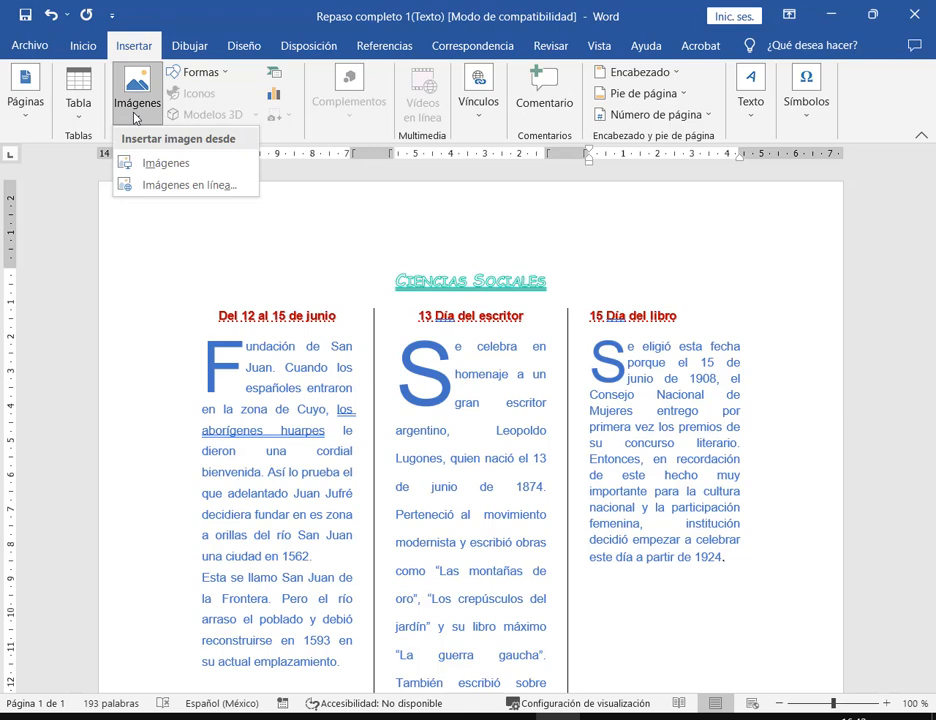
pyautogui.click(124, 164)
# - Insert pexels-andre-furtado-1162251 from the FOTOS DE EJEMPLO folder
pyautogui.click(581, 275)
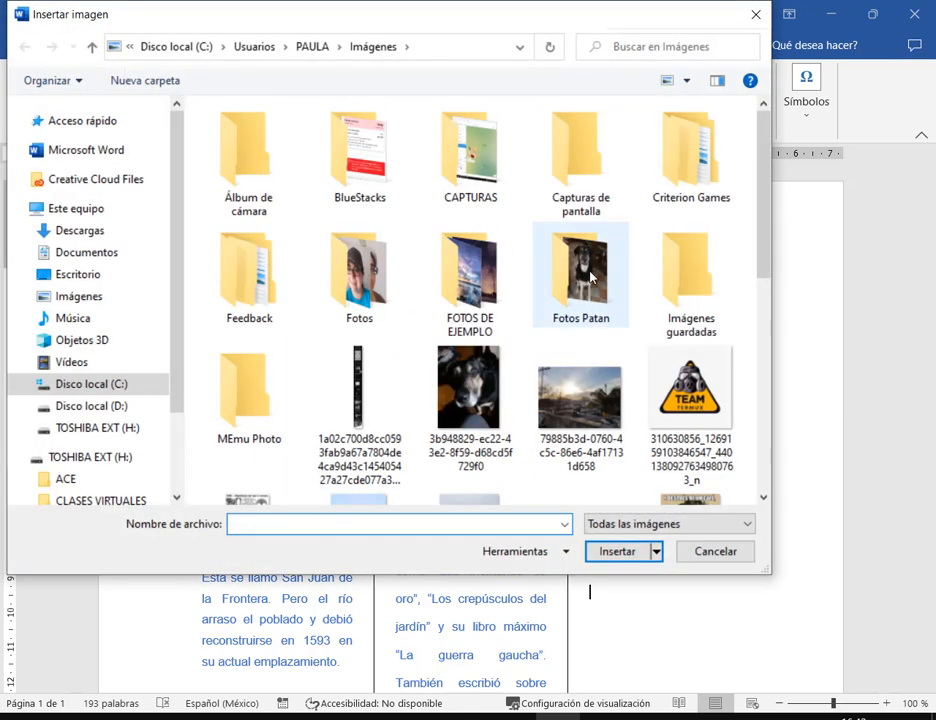
pyautogui.click(474, 267)
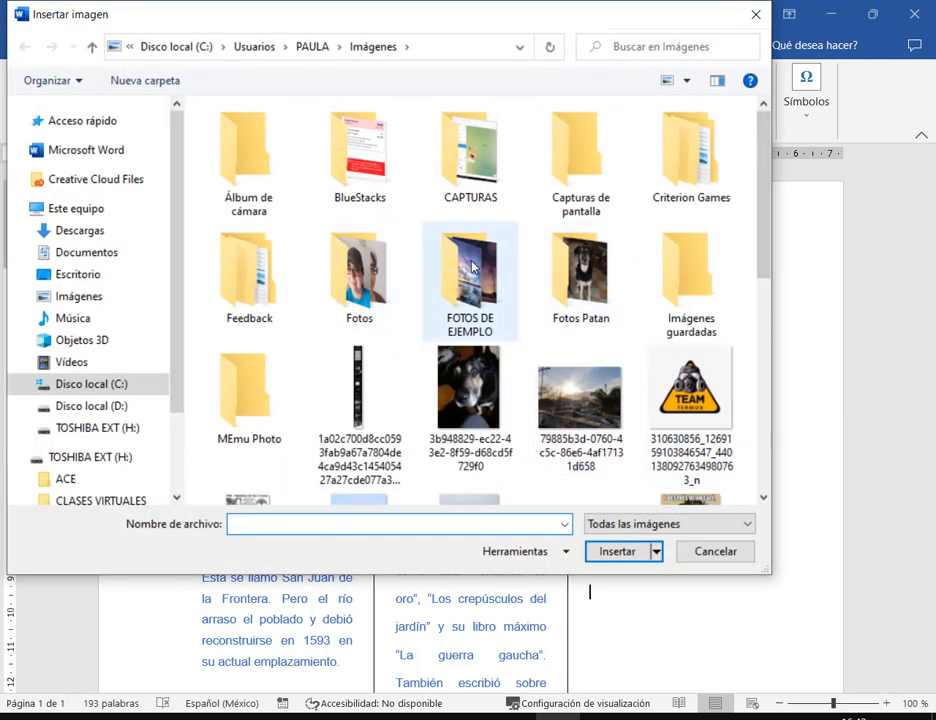
pyautogui.doubleClick(474, 267)
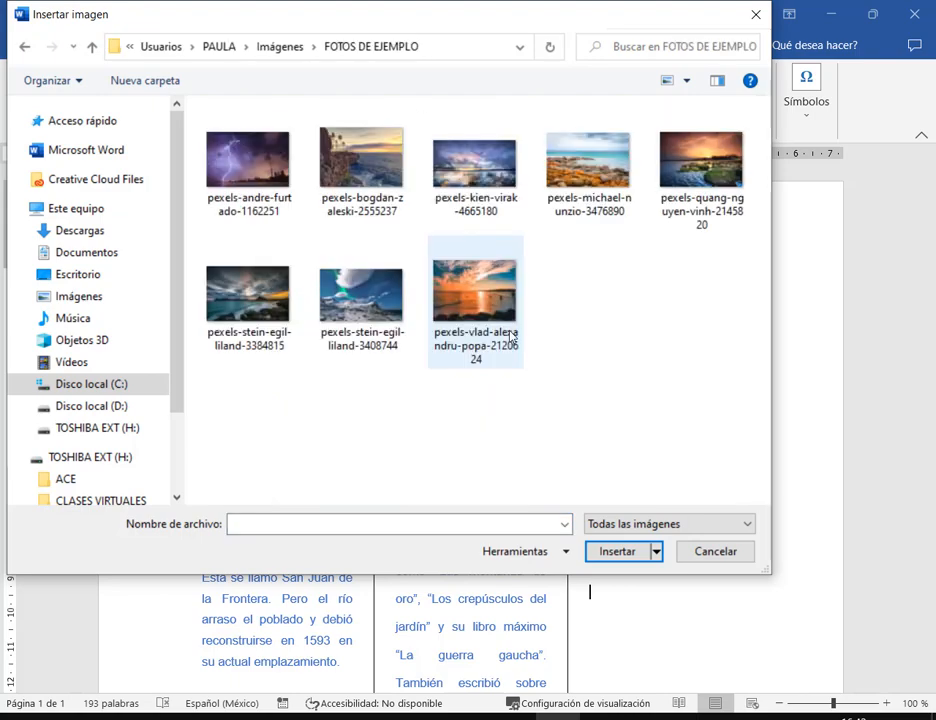
pyautogui.click(276, 199)
pyautogui.click(617, 551)
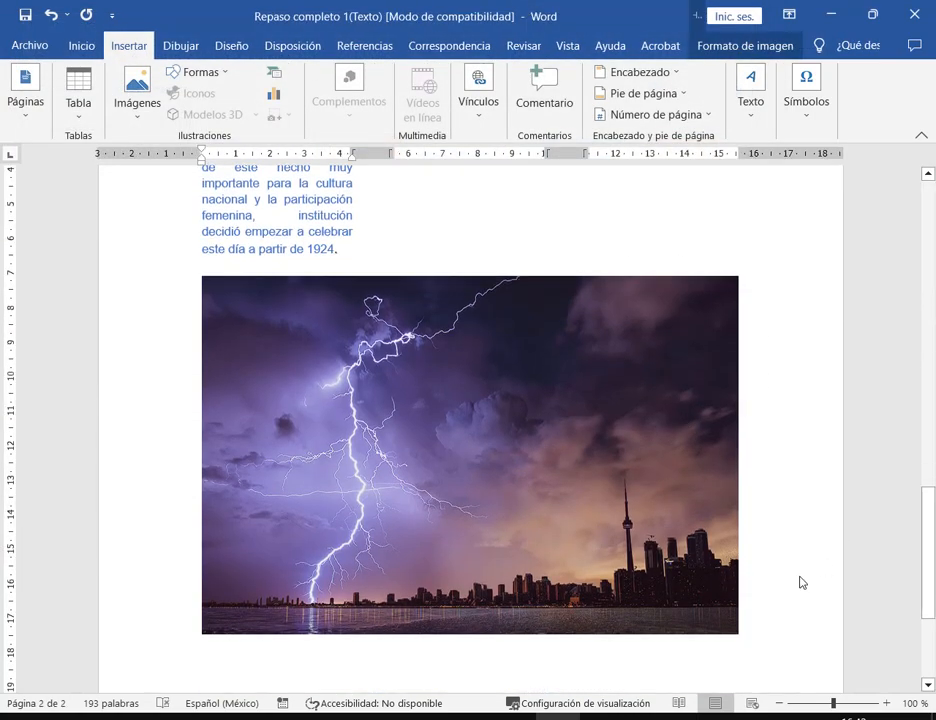
# - Set the photo to square wrapping, shrink it to about 7.27 × 10.91 cm, and move it over the columns
pyautogui.click(533, 395)
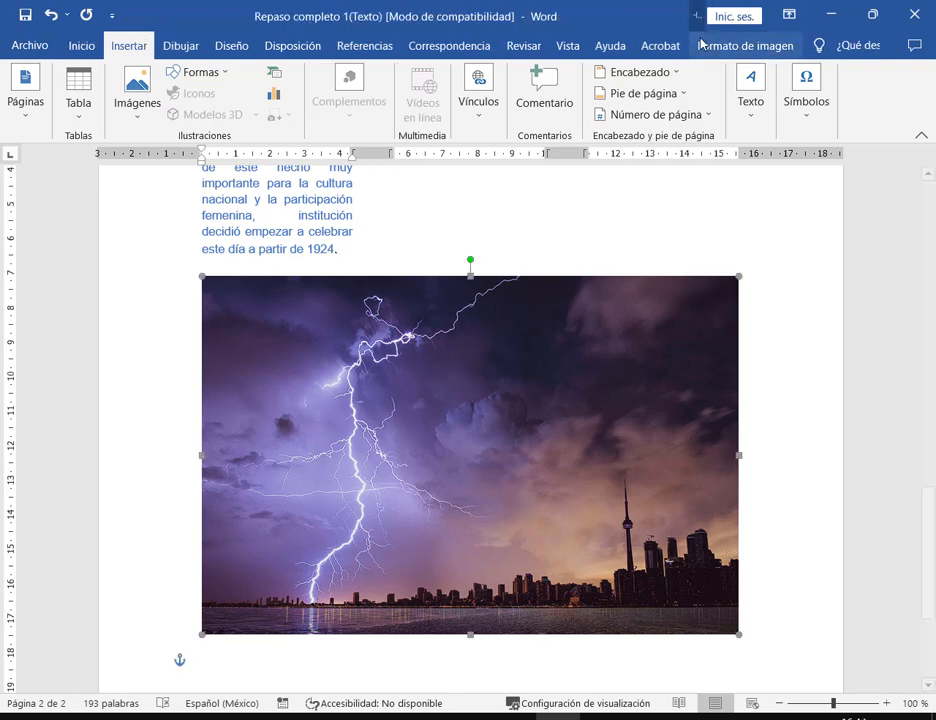
pyautogui.click(719, 47)
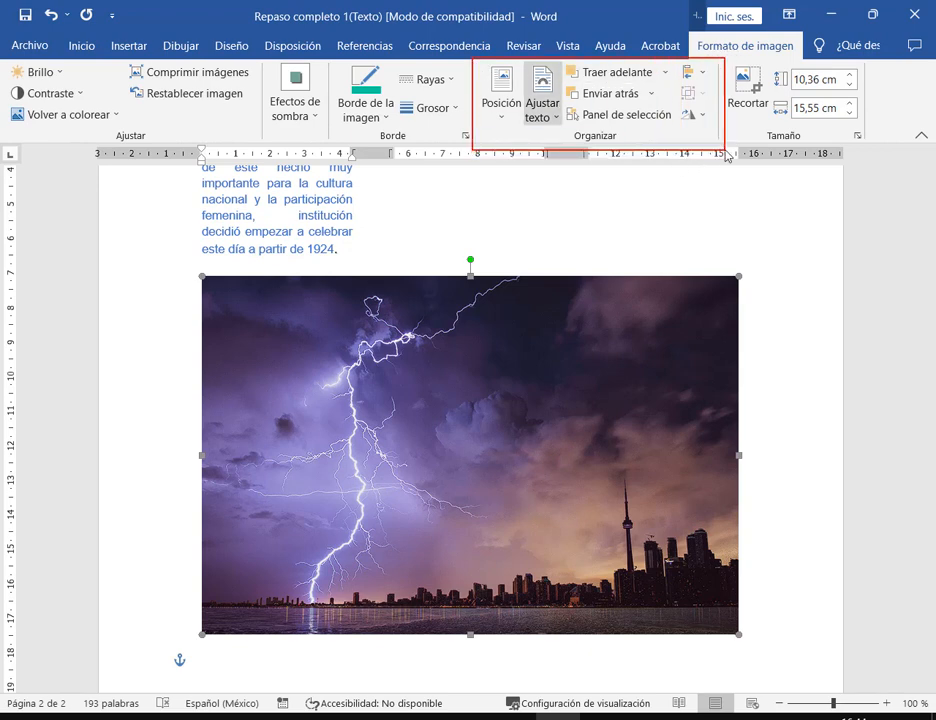
pyautogui.click(555, 120)
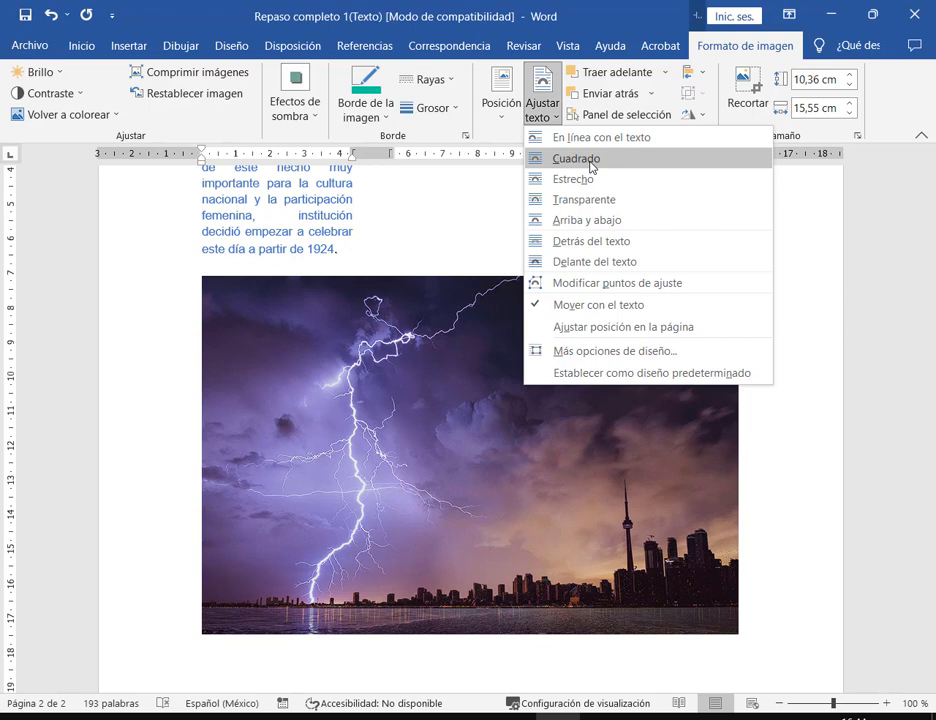
pyautogui.click(591, 162)
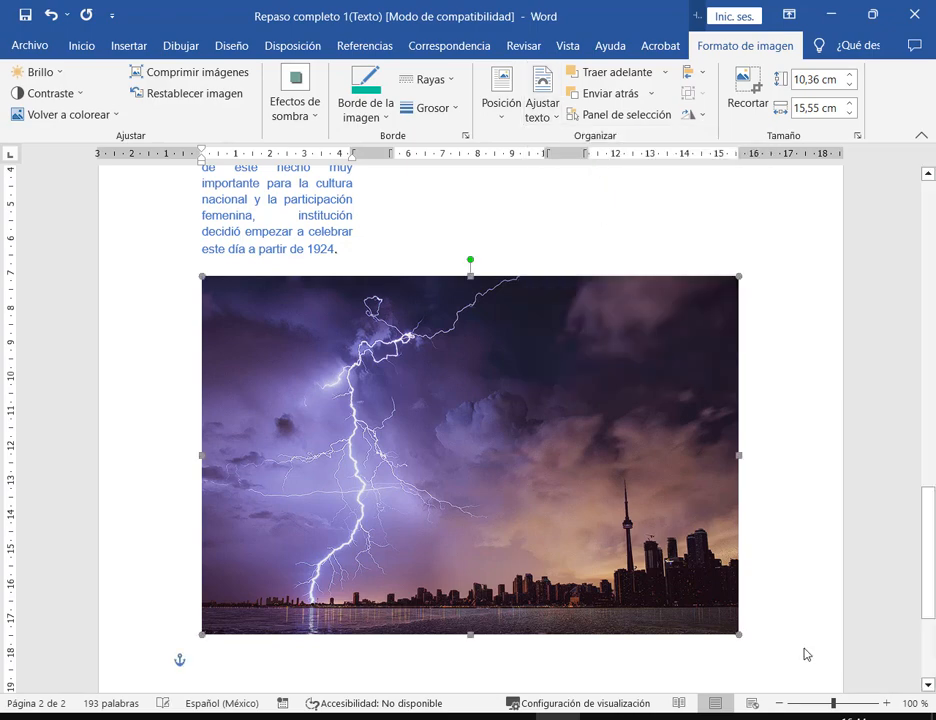
pyautogui.moveTo(740, 640); pyautogui.dragTo(578, 527)
pyautogui.moveTo(351, 378); pyautogui.dragTo(416, 298)
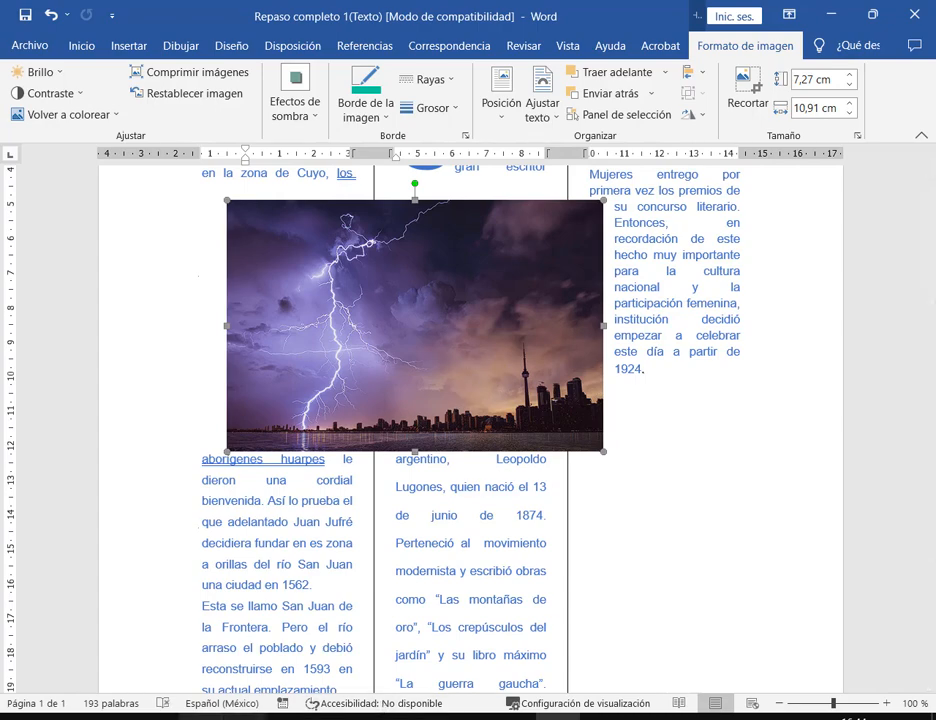
# - Recheck the PDF, enlarge the photo to about 10.71 × 16.07 cm, and place it behind the text
pyautogui.hotkey('alt', 'Tab')
pyautogui.scroll(-6, 453, 452)
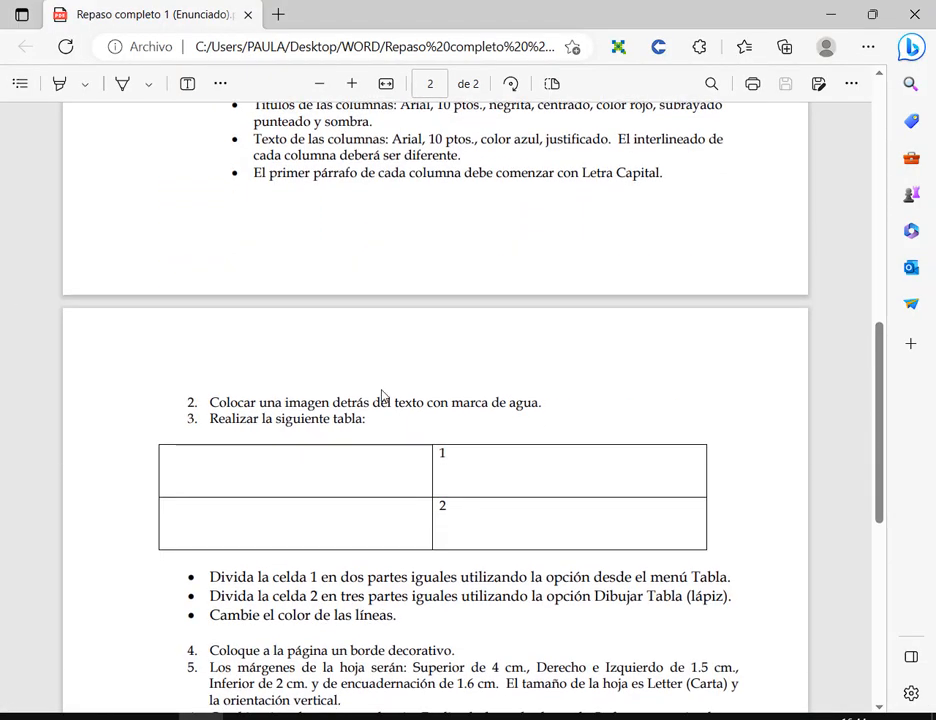
pyautogui.moveTo(333, 403); pyautogui.dragTo(442, 403)
pyautogui.click(830, 14)
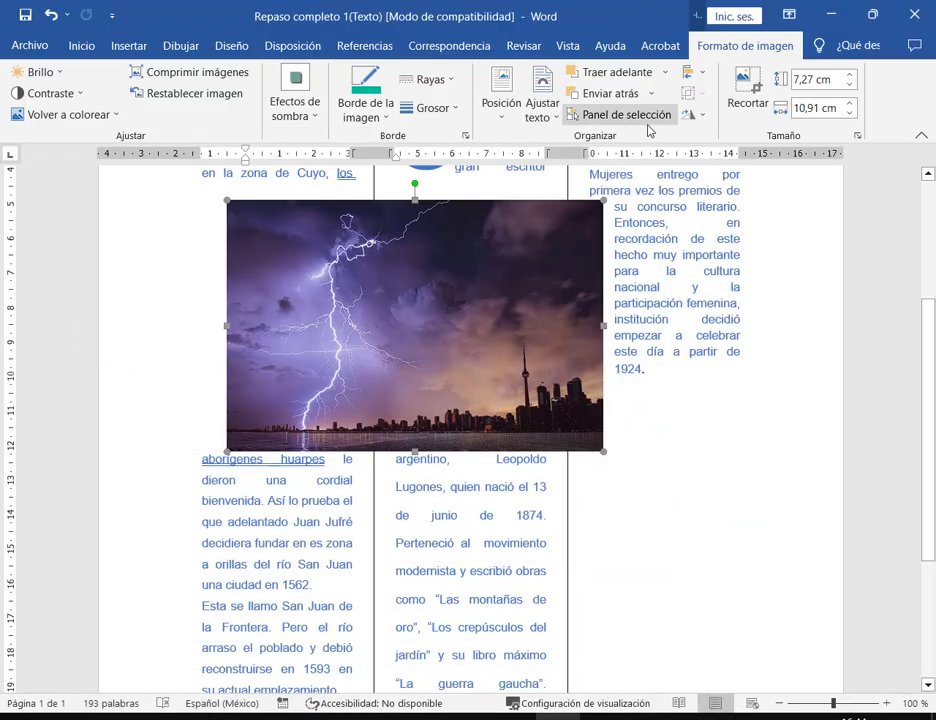
pyautogui.click(548, 110)
pyautogui.click(428, 317)
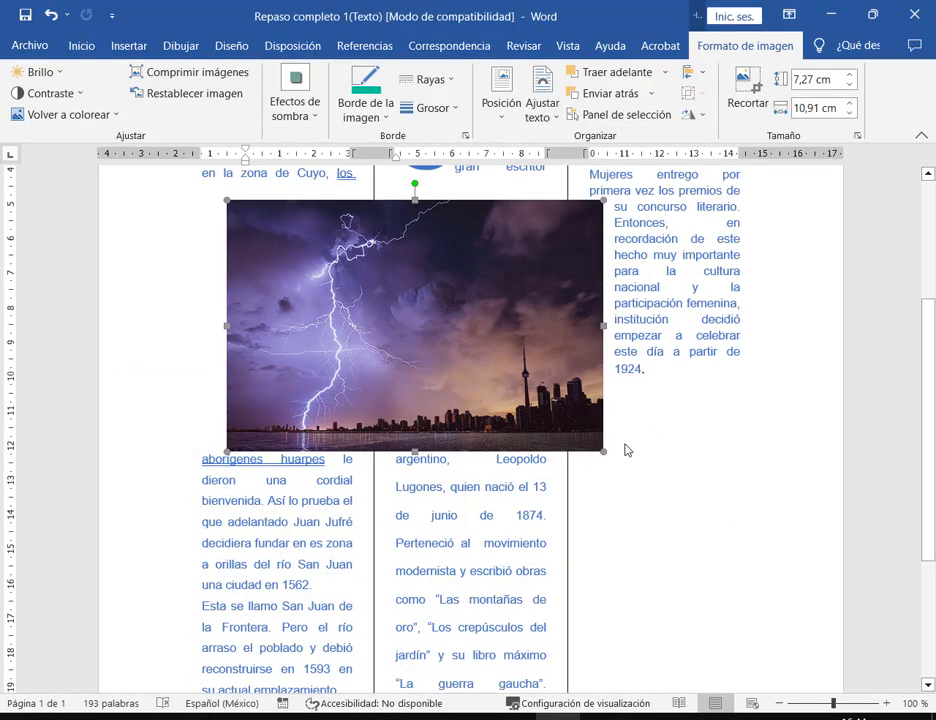
pyautogui.moveTo(603, 452); pyautogui.dragTo(783, 528)
pyautogui.click(541, 107)
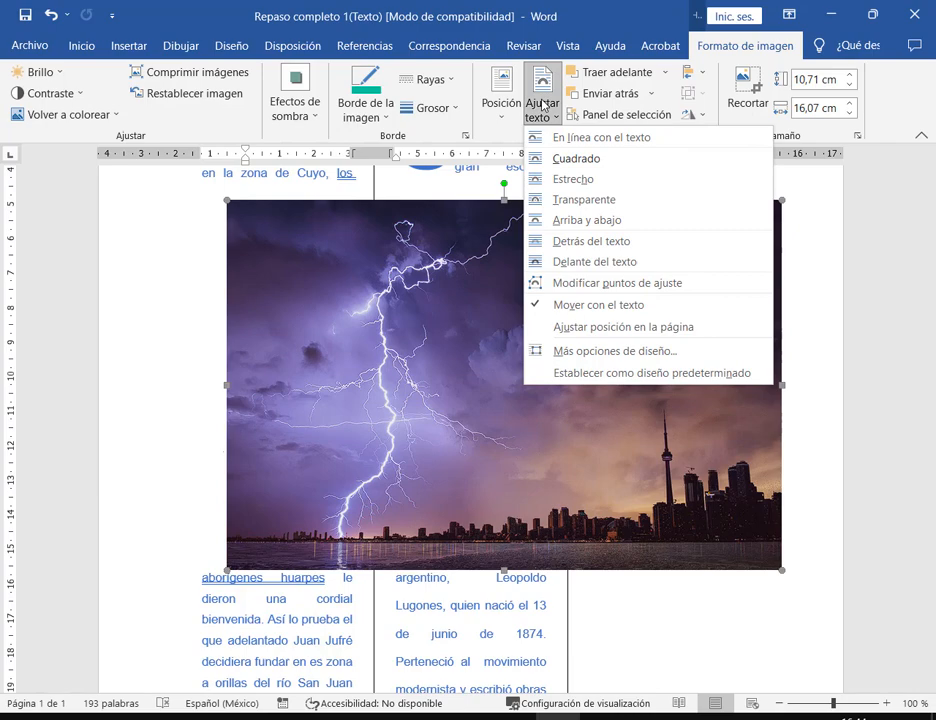
pyautogui.click(575, 243)
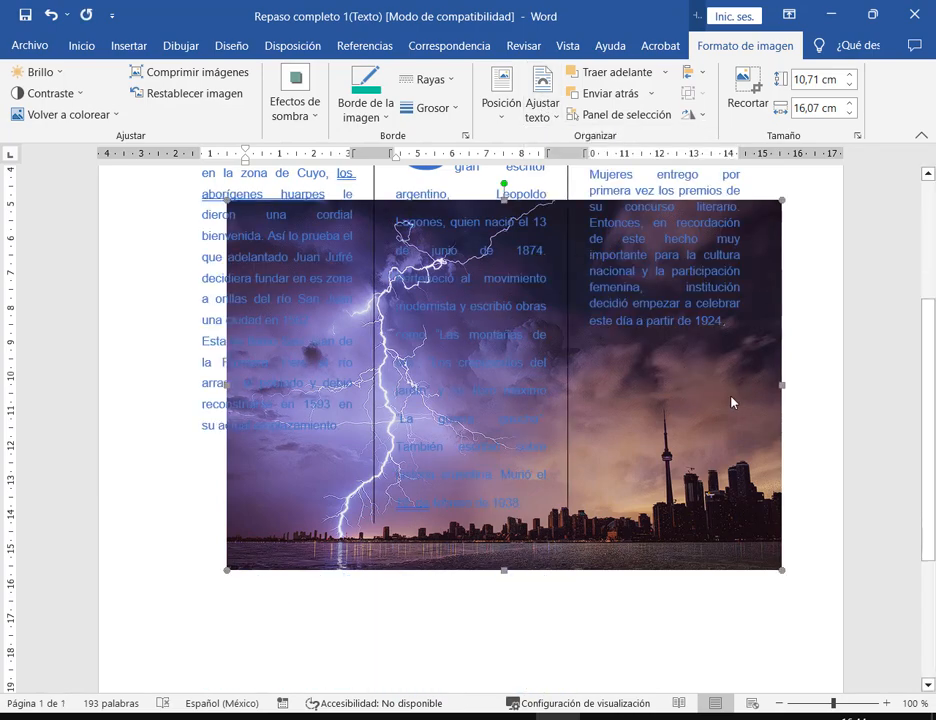
# - Drag the storm photo into place over the columns and nudge it slightly right
pyautogui.moveTo(731, 401); pyautogui.dragTo(717, 324)
pyautogui.scroll(3, 759, 359)
pyautogui.scroll(1, 759, 359)
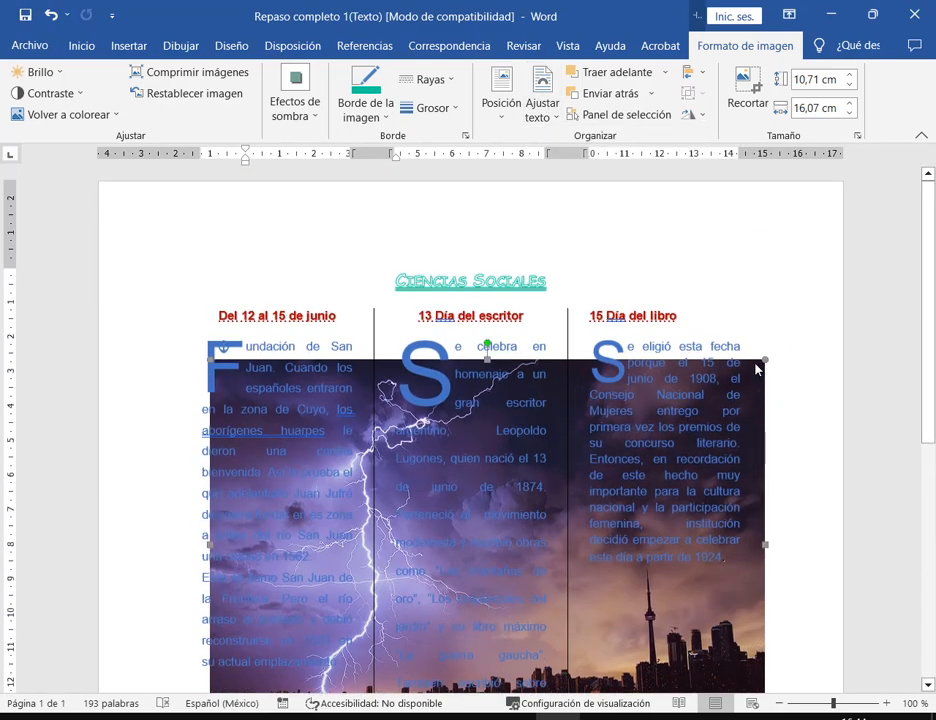
pyautogui.moveTo(748, 368); pyautogui.dragTo(736, 342)
pyautogui.scroll(-3, 707, 500)
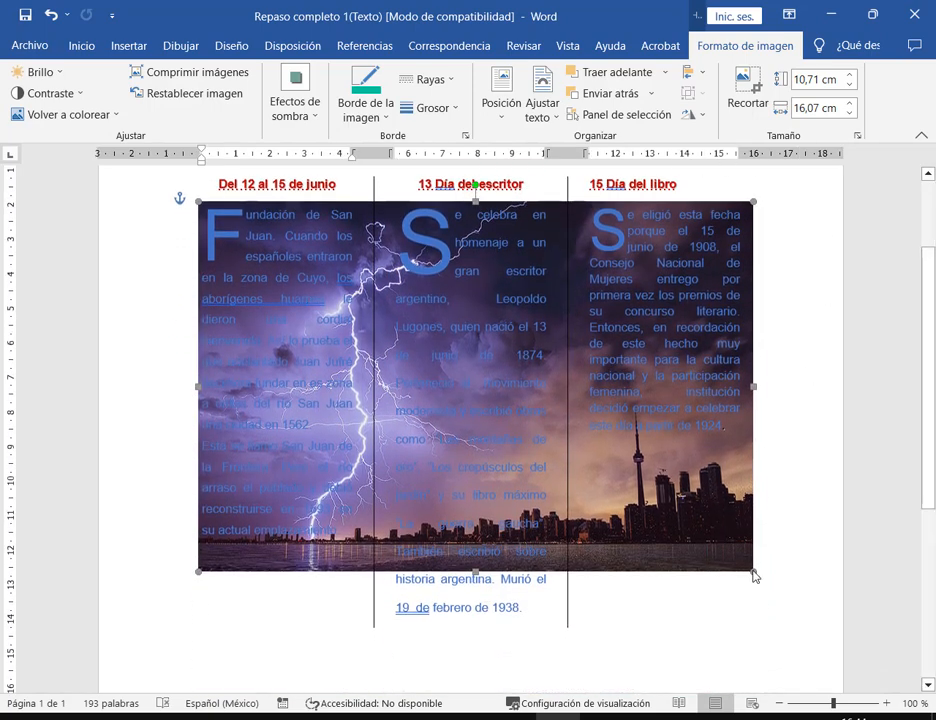
pyautogui.moveTo(748, 560); pyautogui.dragTo(667, 514)
pyautogui.moveTo(565, 396); pyautogui.dragTo(603, 403)
pyautogui.click(781, 634)
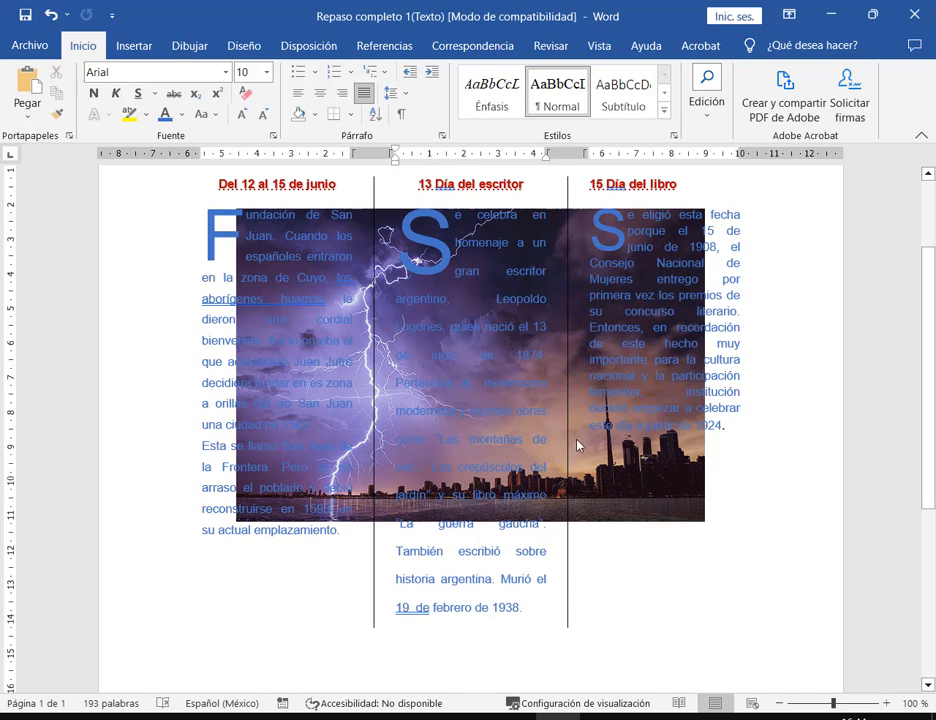
# - Mark the photo's skyline corner, try shrinking the photo, then undo the edits
pyautogui.moveTo(571, 434); pyautogui.dragTo(712, 532)
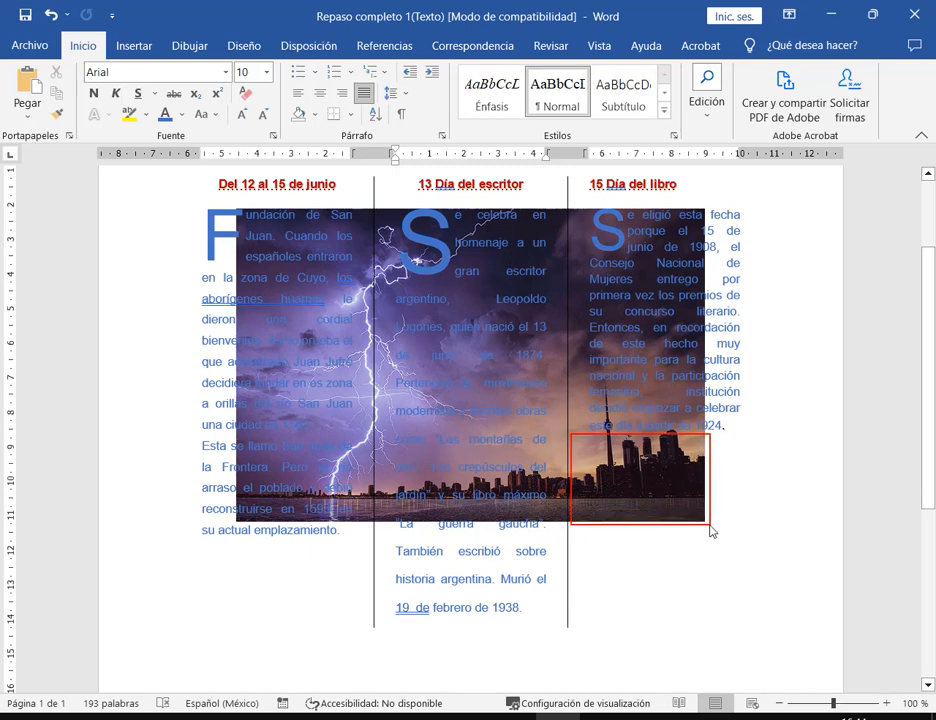
pyautogui.moveTo(692, 604); pyautogui.dragTo(665, 494)
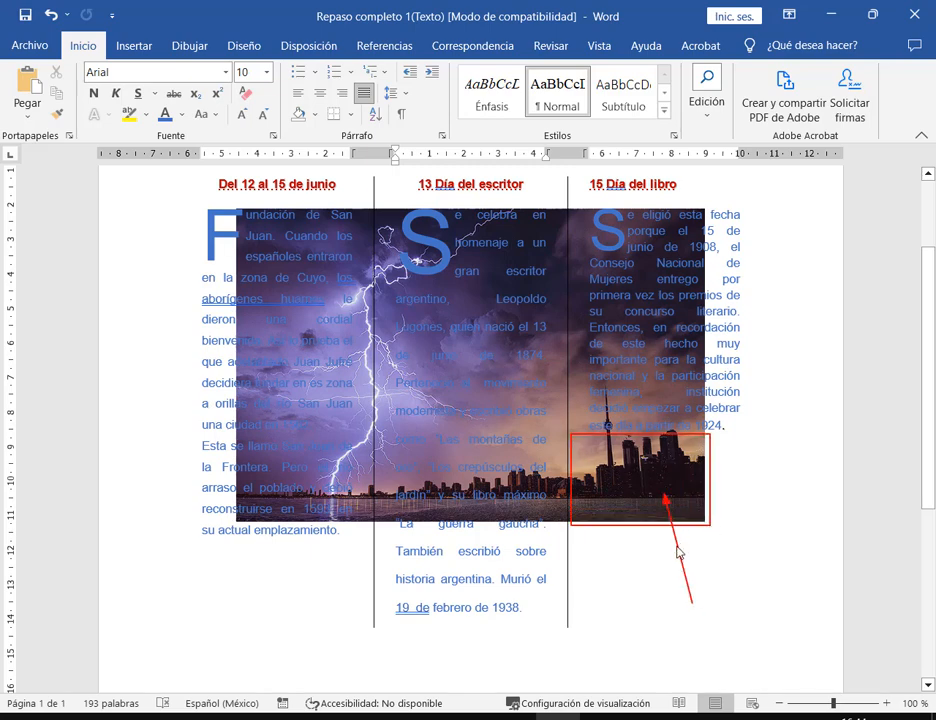
pyautogui.click(700, 515)
pyautogui.moveTo(705, 522)
pyautogui.mouseDown()
pyautogui.moveTo(609, 455)
pyautogui.moveTo(549, 391)
pyautogui.mouseUp()
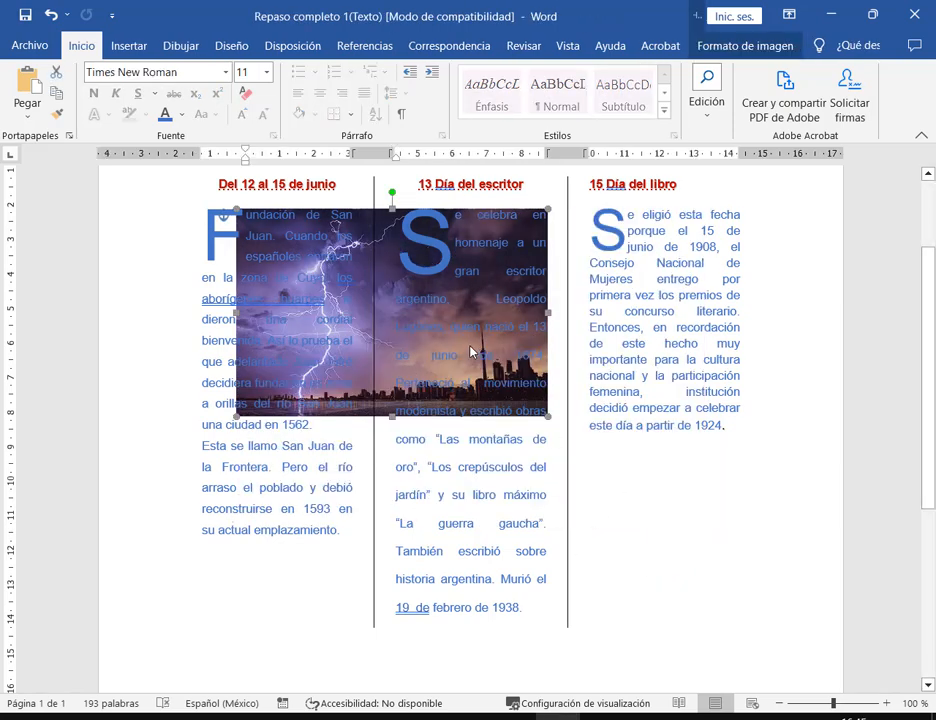
pyautogui.click(654, 526)
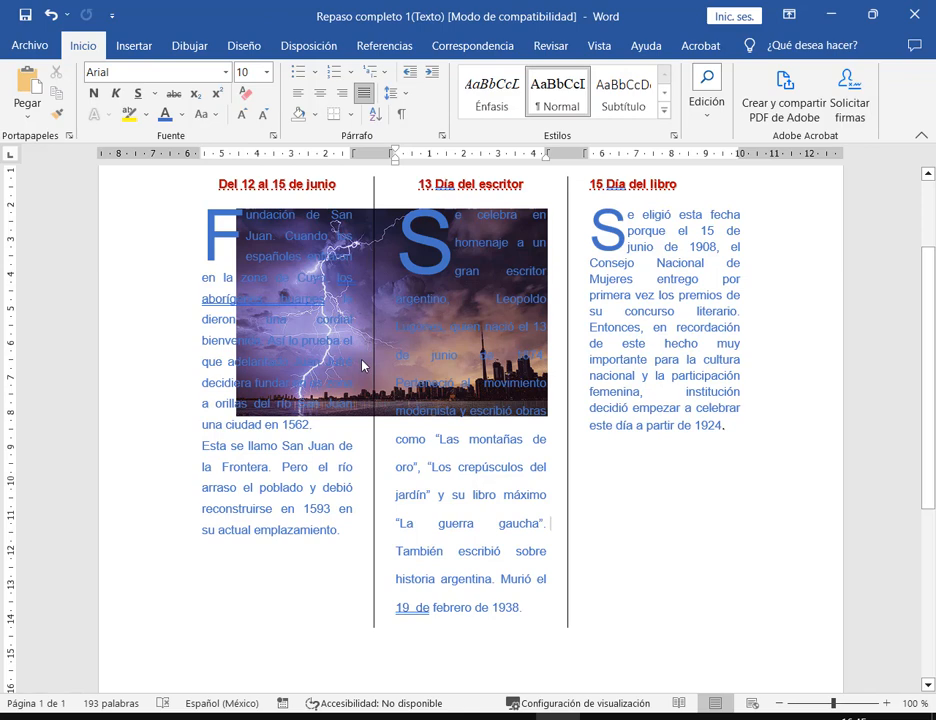
pyautogui.click(345, 275)
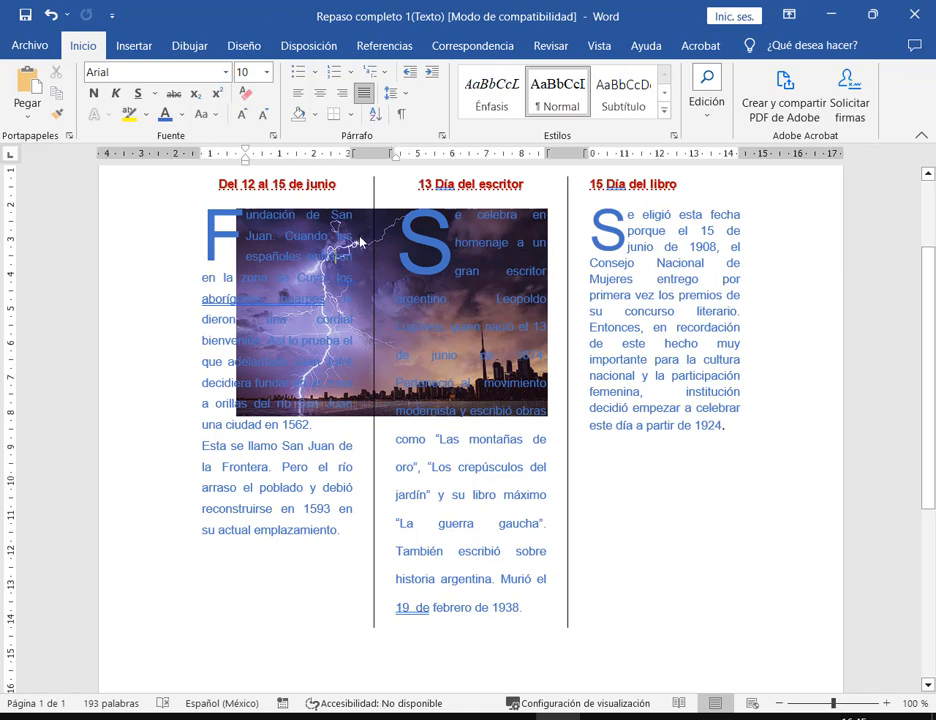
pyautogui.hotkey('ctrl', 'z')
pyautogui.hotkey('ctrl', 'z')
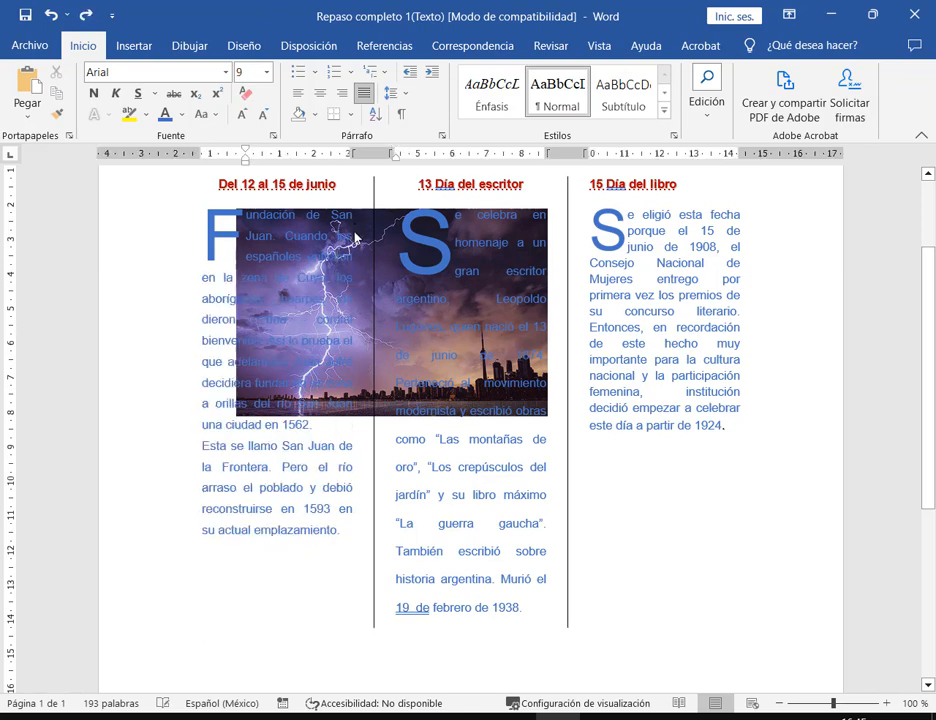
# - Mark the gap between the first two columns and move the photo right and slightly down
pyautogui.moveTo(348, 209); pyautogui.dragTo(398, 418)
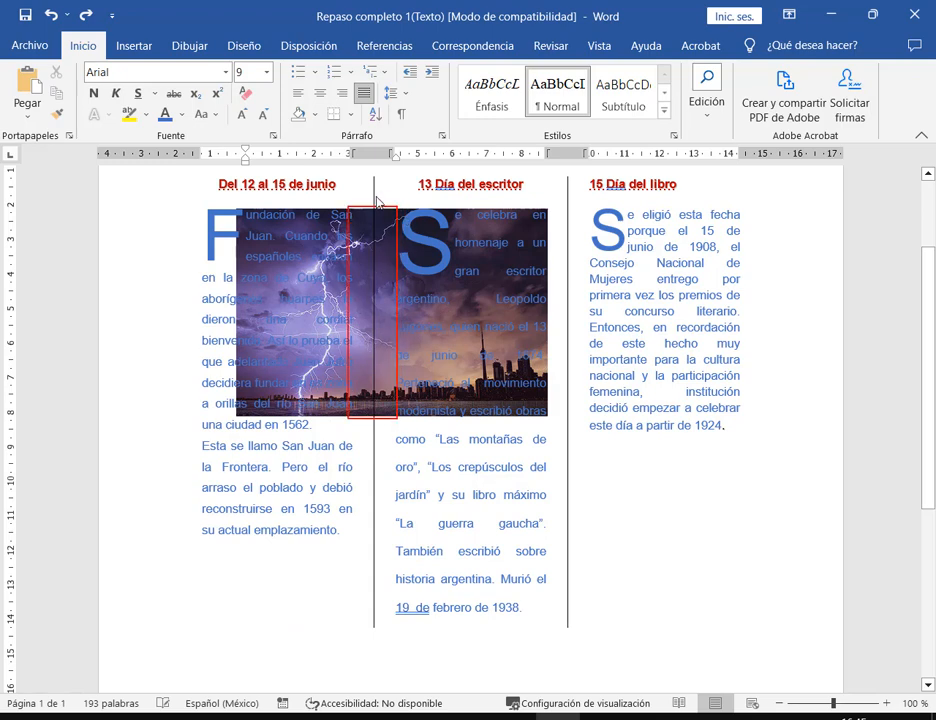
pyautogui.click(373, 296)
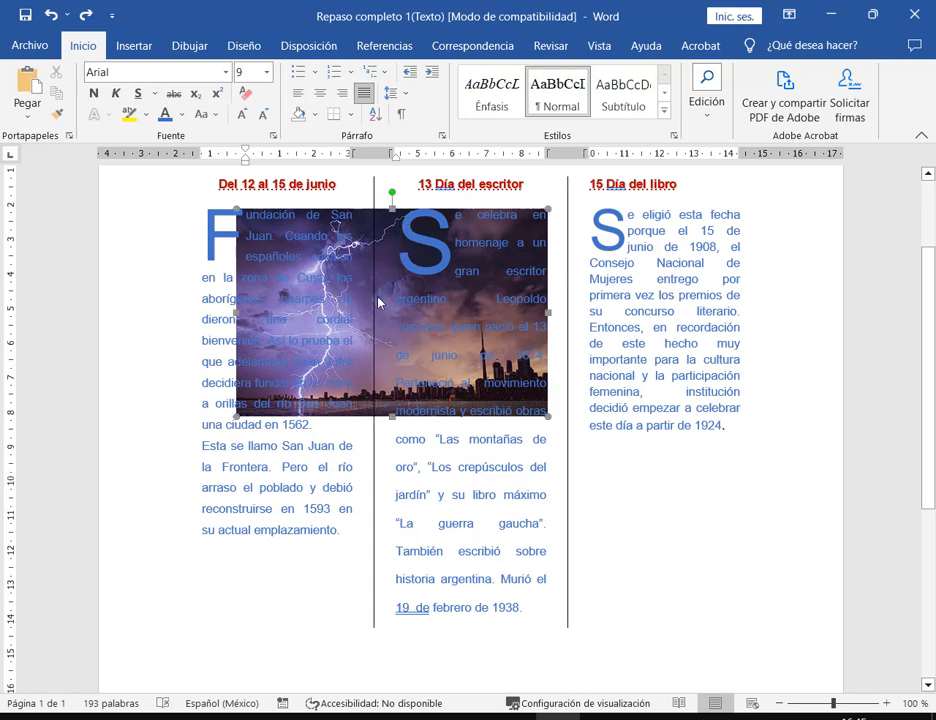
pyautogui.moveTo(378, 316); pyautogui.dragTo(449, 320)
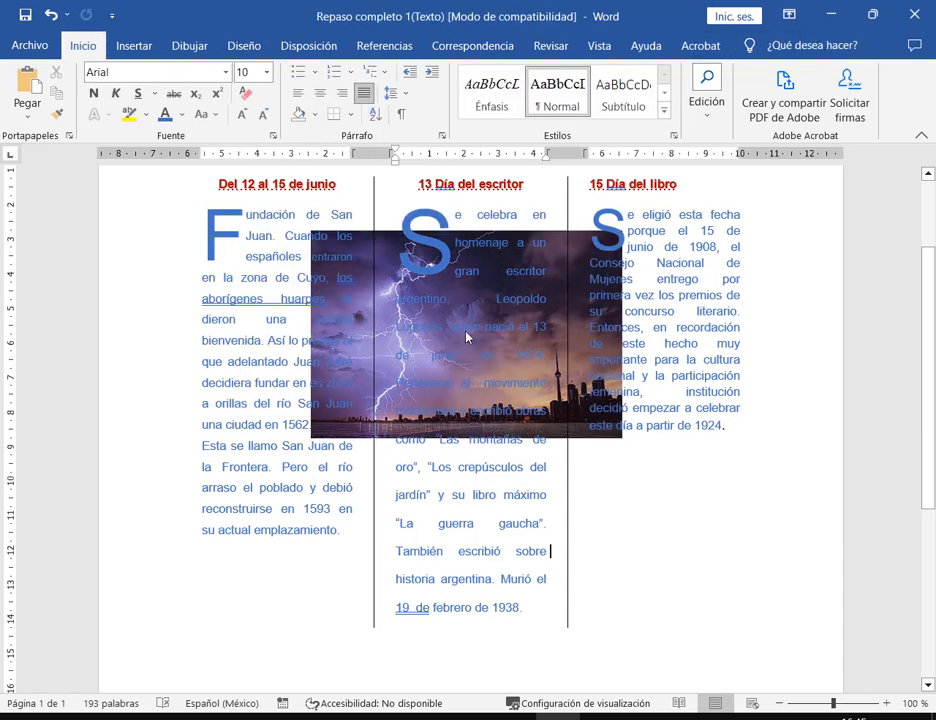
pyautogui.click(451, 240)
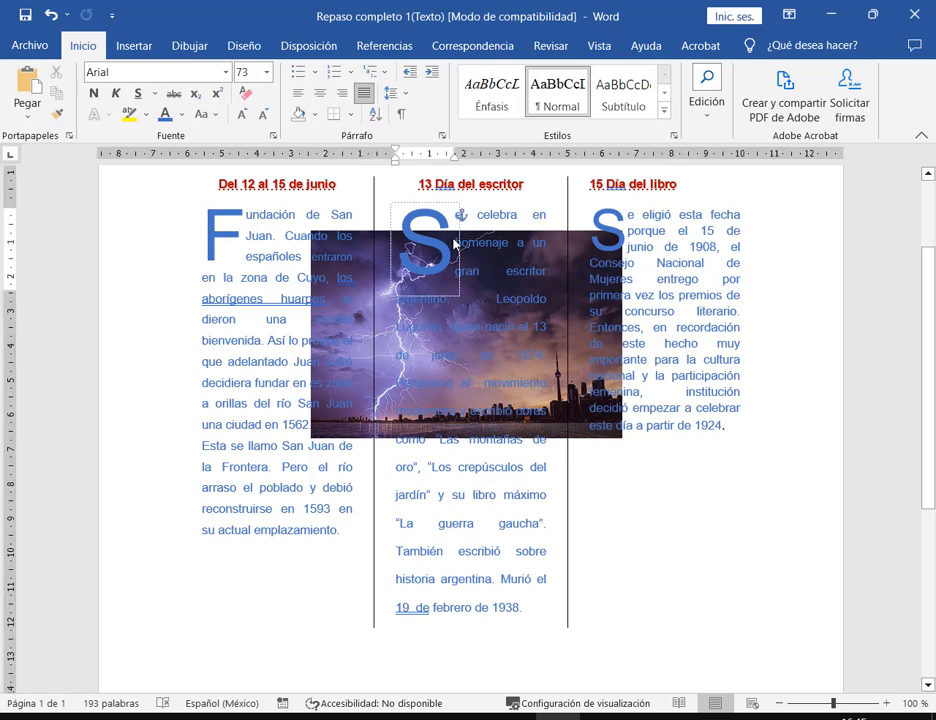
pyautogui.click(477, 257)
pyautogui.click(603, 311)
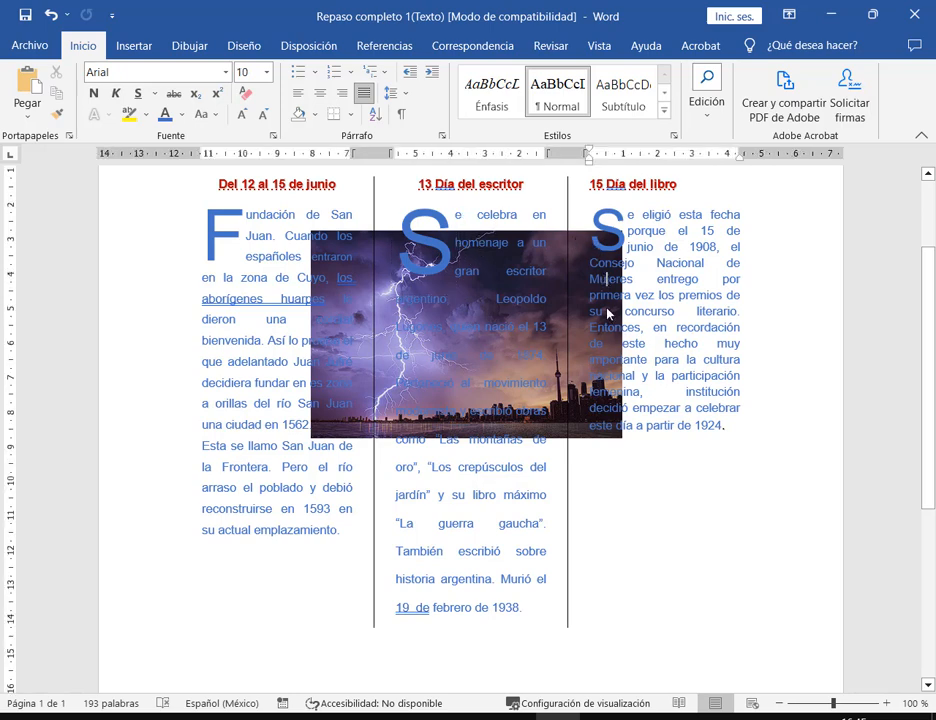
pyautogui.click(512, 303)
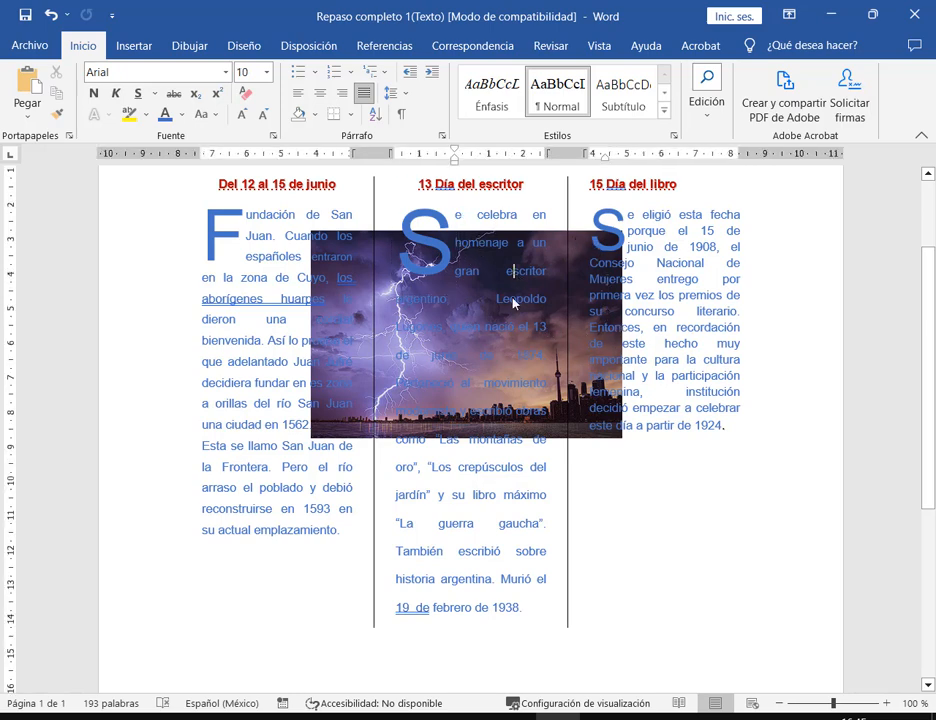
pyautogui.click(320, 294)
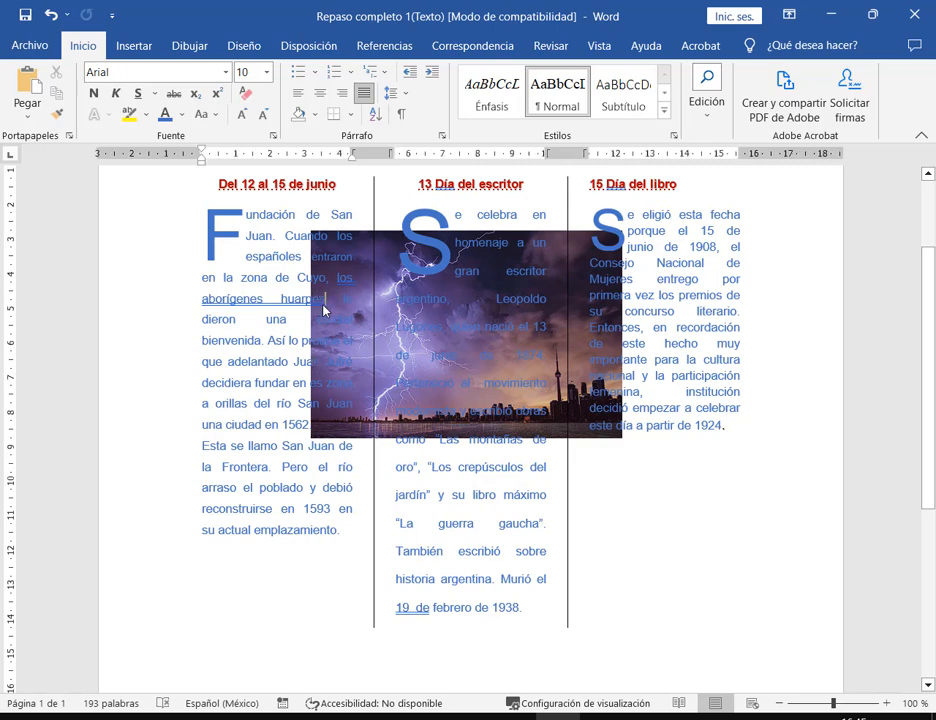
# - Enlarge the storm photo in stages until it covers all three columns, then centre it
pyautogui.moveTo(568, 328); pyautogui.dragTo(505, 275)
pyautogui.moveTo(573, 456); pyautogui.dragTo(618, 456)
pyautogui.click(581, 451)
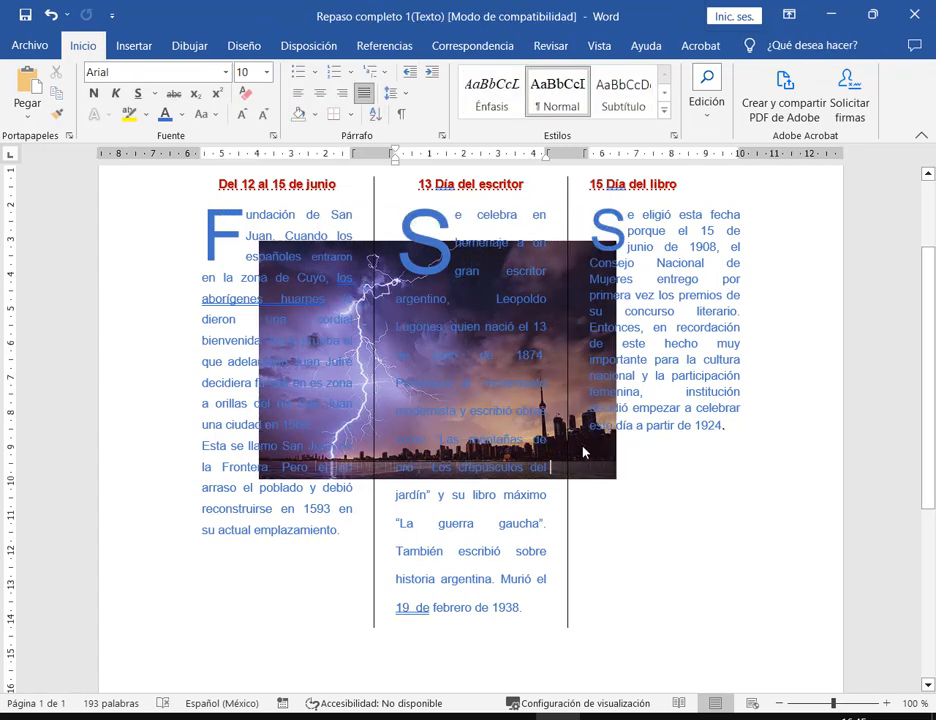
pyautogui.click(616, 474)
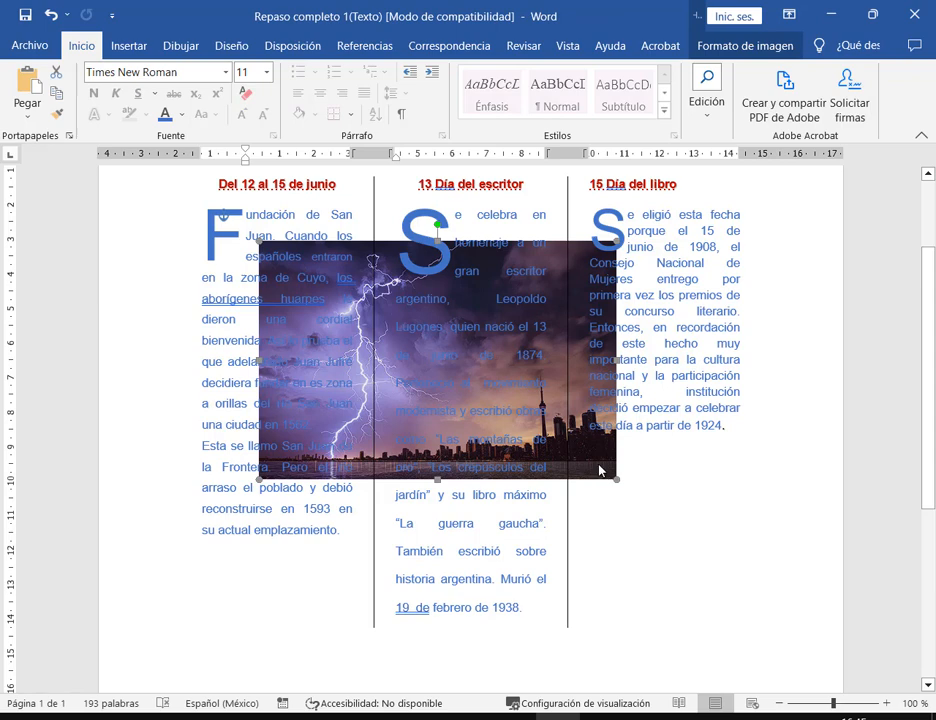
pyautogui.moveTo(617, 485); pyautogui.dragTo(764, 584)
pyautogui.moveTo(704, 535); pyautogui.dragTo(661, 501)
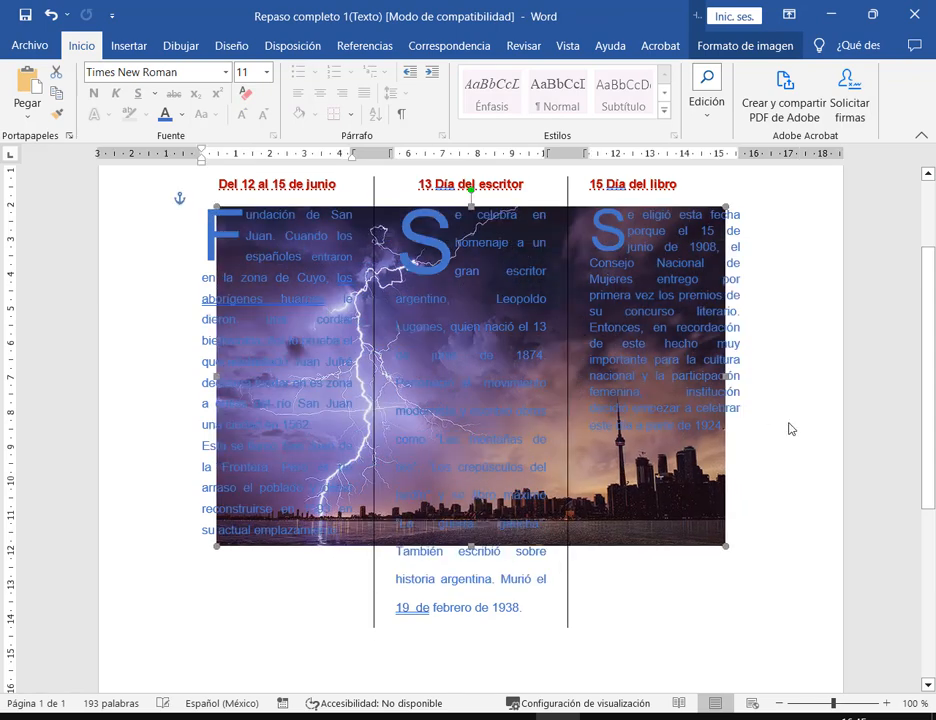
pyautogui.click(673, 540)
pyautogui.click(386, 389)
pyautogui.moveTo(727, 551); pyautogui.dragTo(785, 574)
pyautogui.moveTo(700, 538); pyautogui.dragTo(661, 531)
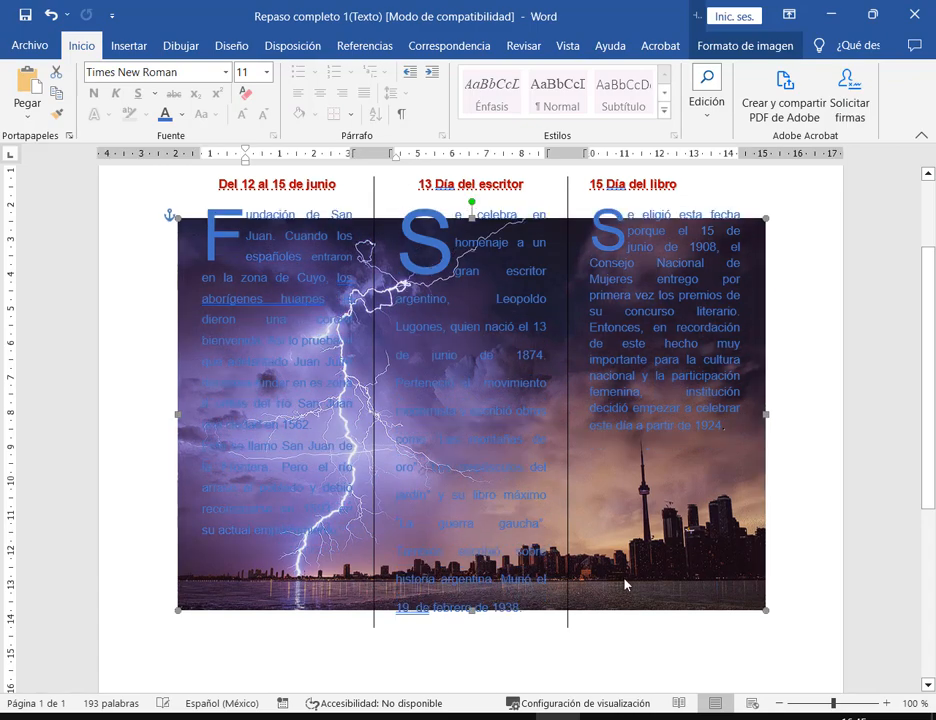
# - Move the storm-city photo up so its top sits just below the red column headings
pyautogui.scroll(3, 565, 336)
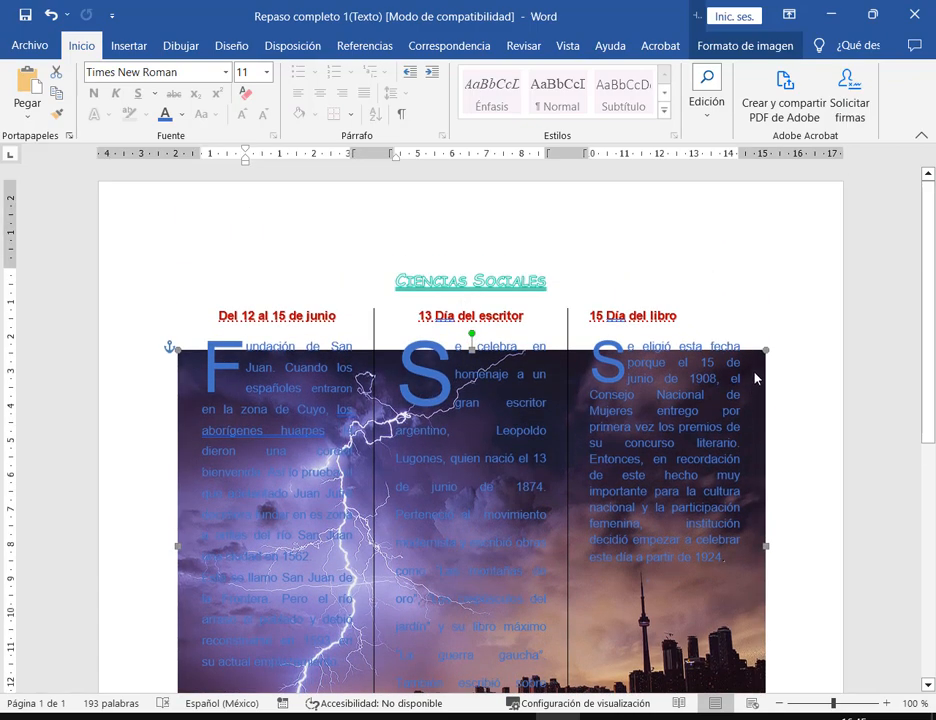
pyautogui.scroll(-3, 754, 376)
pyautogui.click(798, 440)
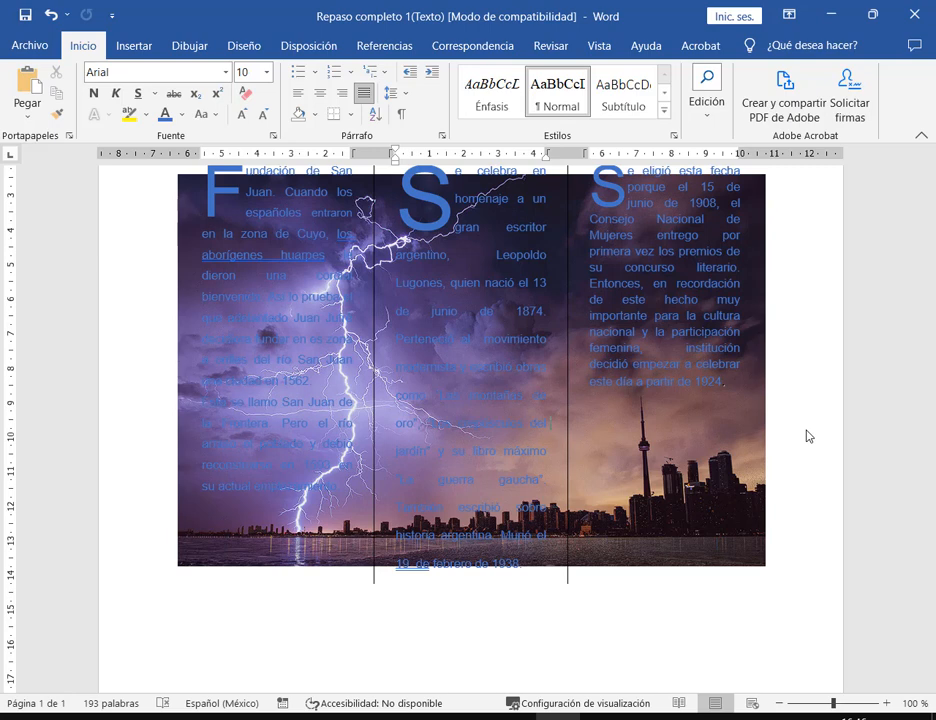
pyautogui.scroll(1, 808, 436)
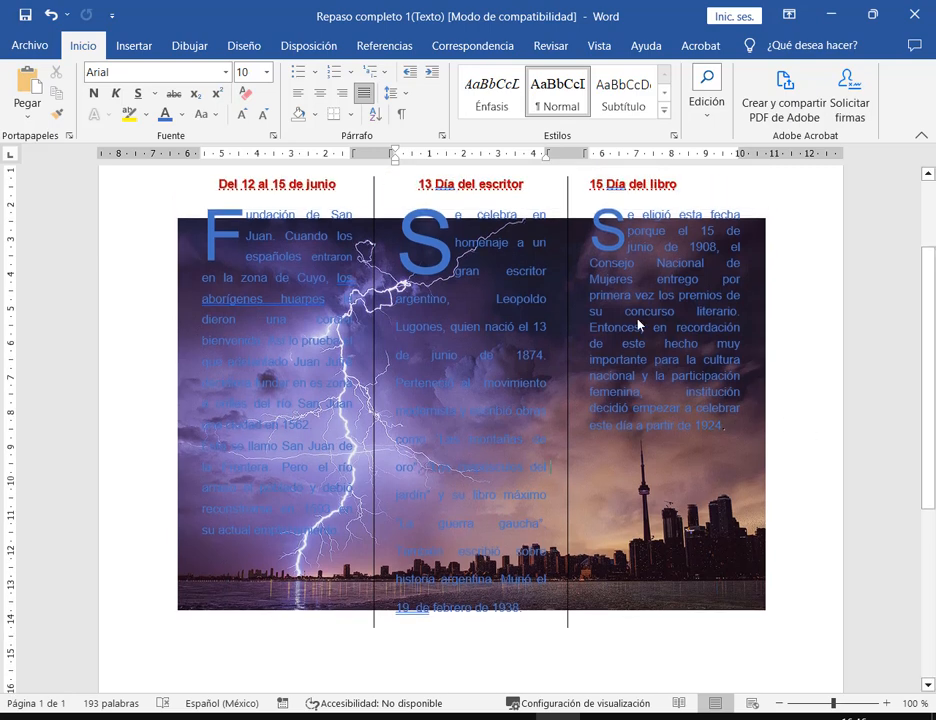
pyautogui.moveTo(586, 207); pyautogui.dragTo(752, 447)
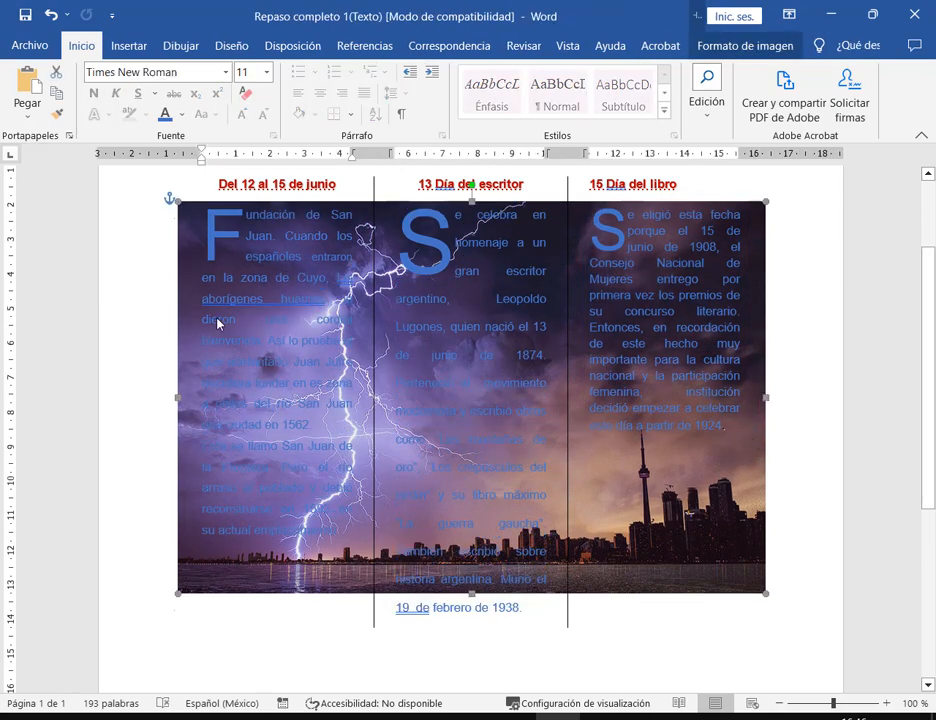
pyautogui.moveTo(201, 304); pyautogui.dragTo(437, 531)
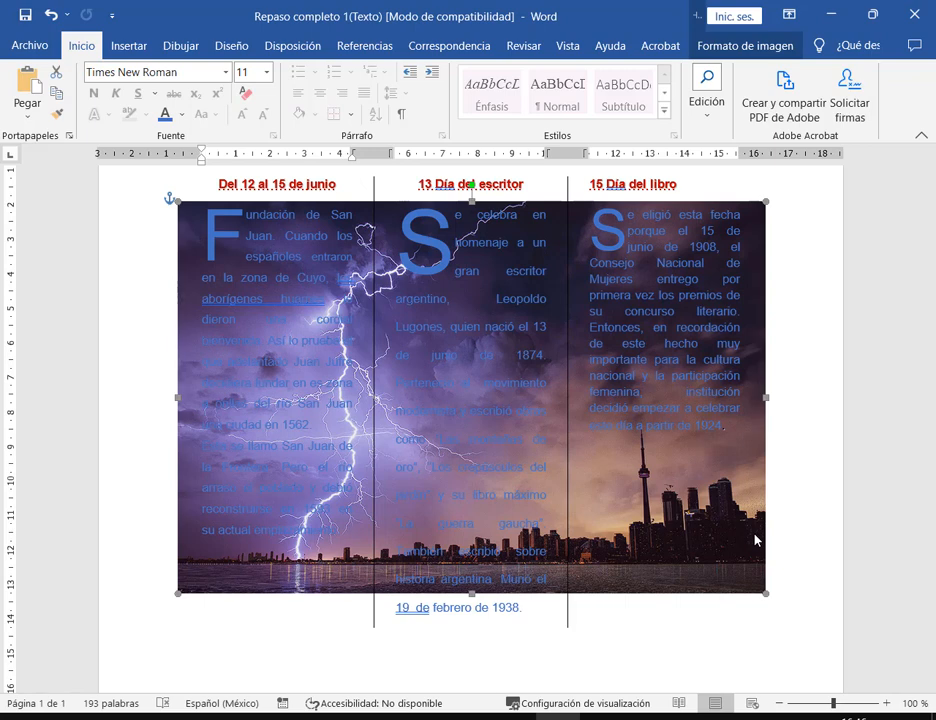
# - Search Google Images for 'fondo paisaje' in a new Chrome tab
pyautogui.moveTo(392, 716)
pyautogui.click(94, 620)
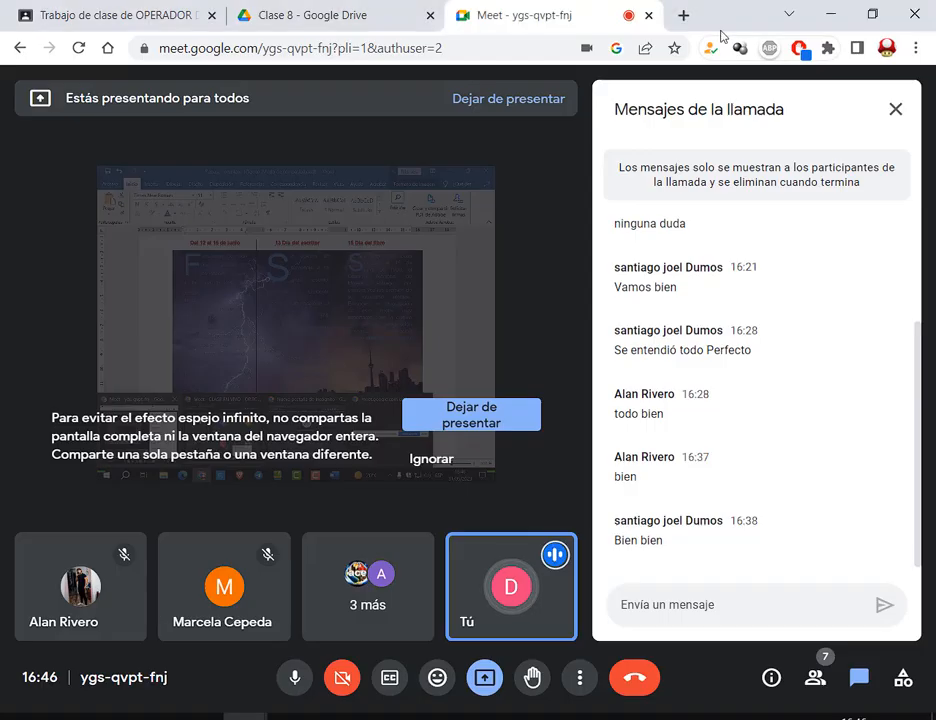
pyautogui.click(684, 15)
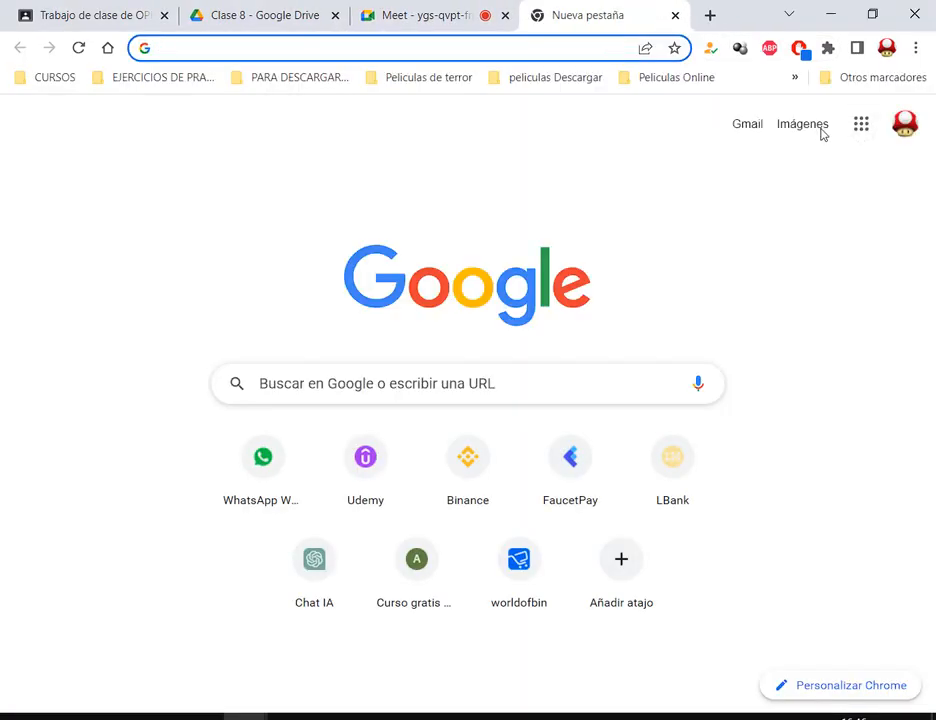
pyautogui.click(810, 132)
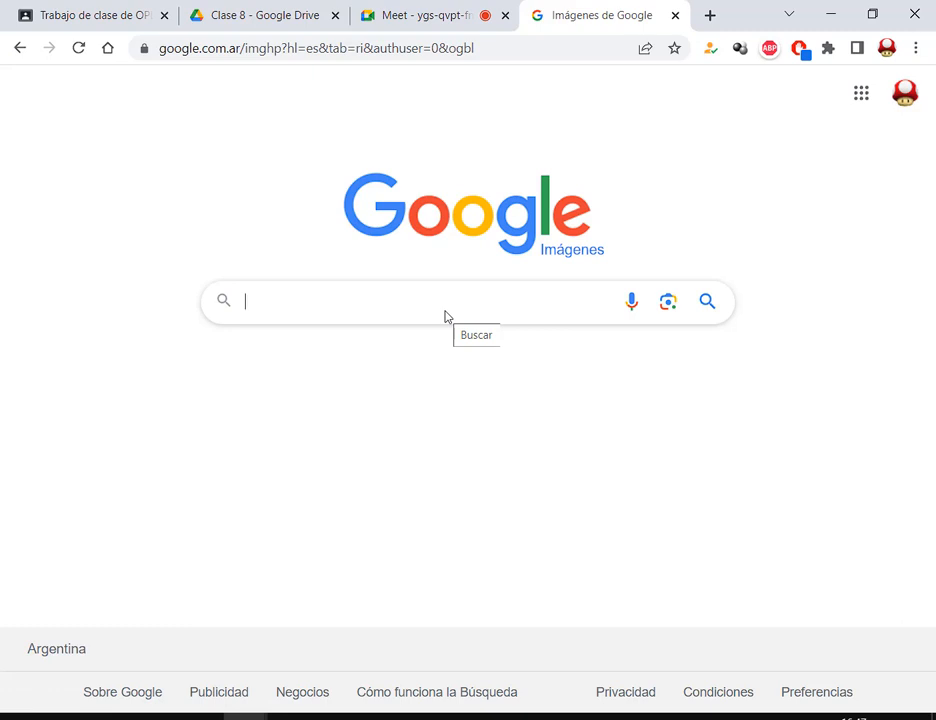
pyautogui.write('fondo paisaj')
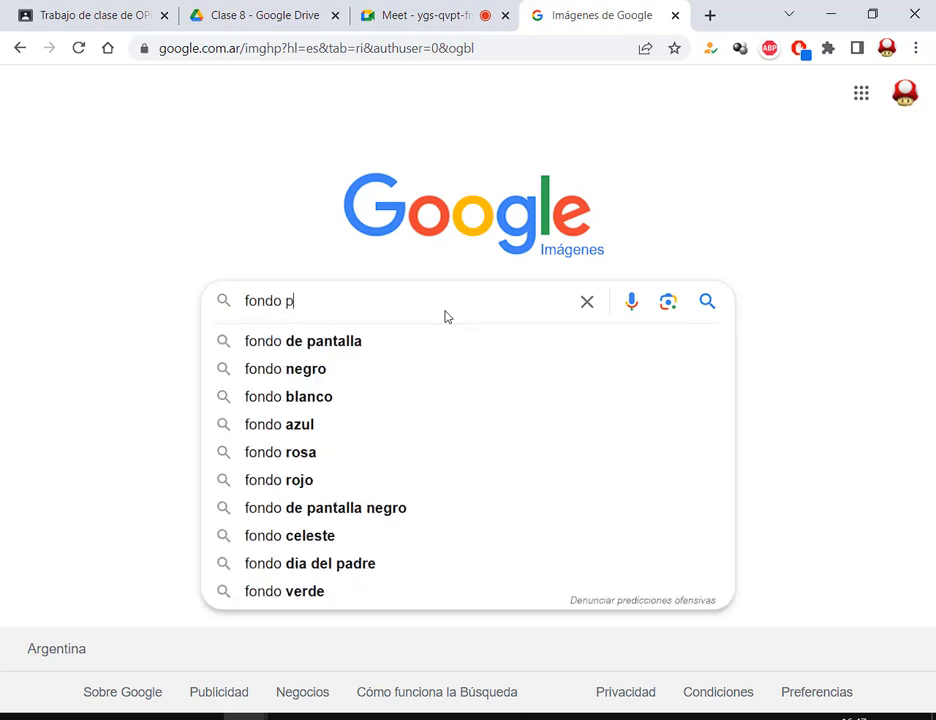
pyautogui.write('e')
pyautogui.press('Return')
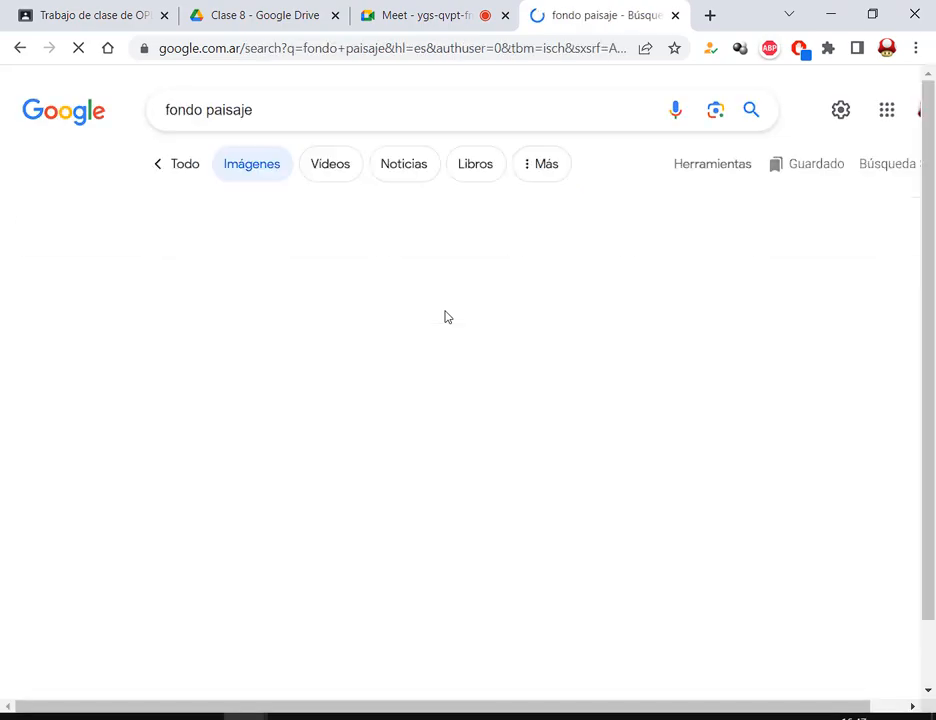
# - Scroll through the results and preview the red farm barn illustration
pyautogui.scroll(-5, 578, 200)
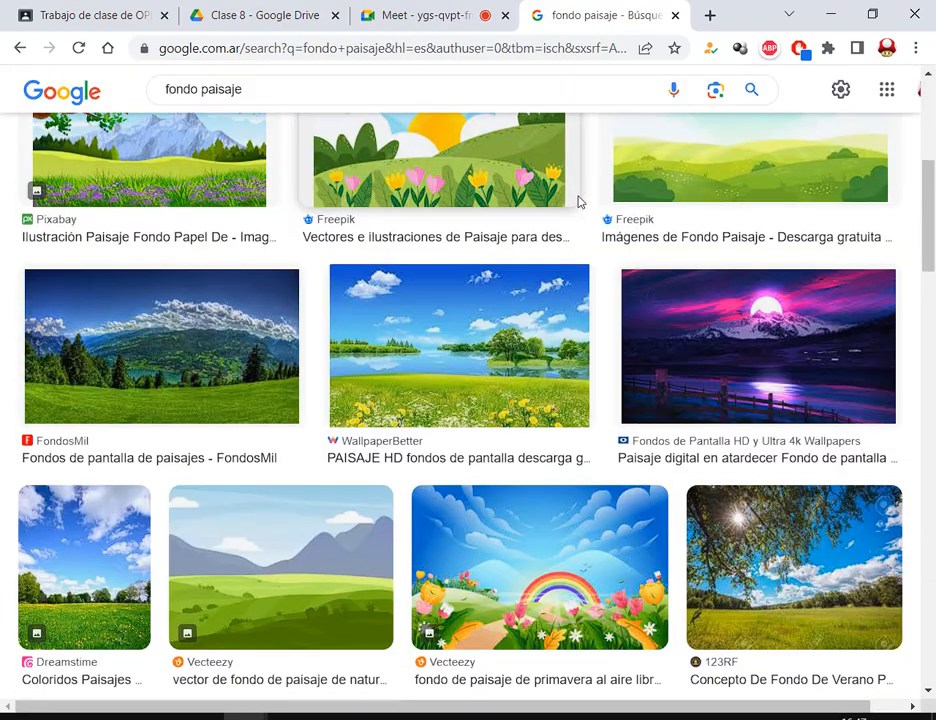
pyautogui.scroll(-5, 570, 200)
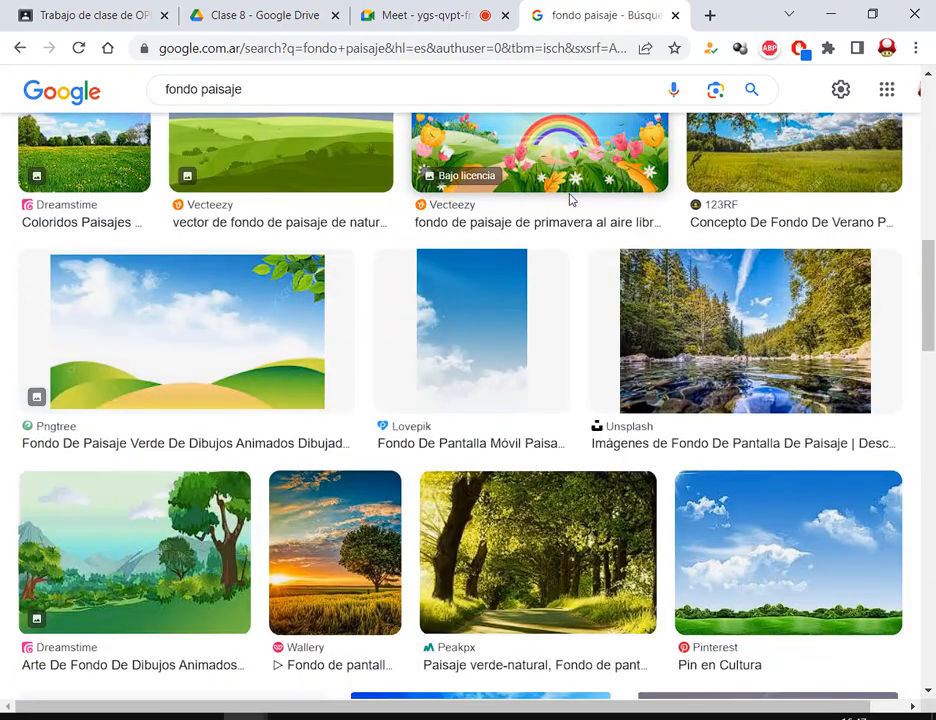
pyautogui.scroll(-12, 570, 205)
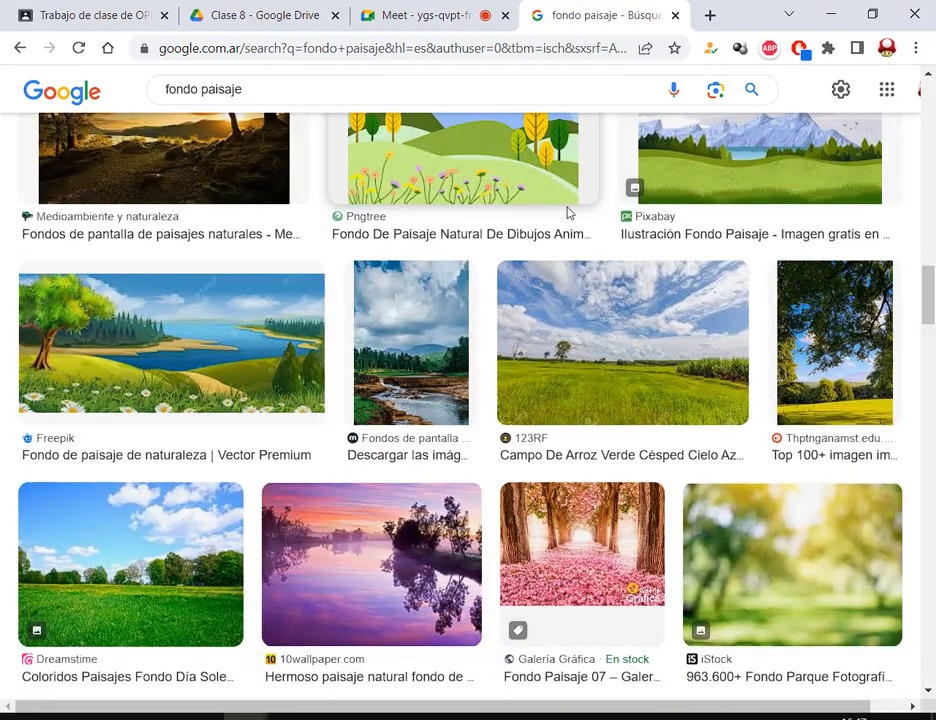
pyautogui.scroll(-5, 618, 372)
pyautogui.scroll(-6, 618, 372)
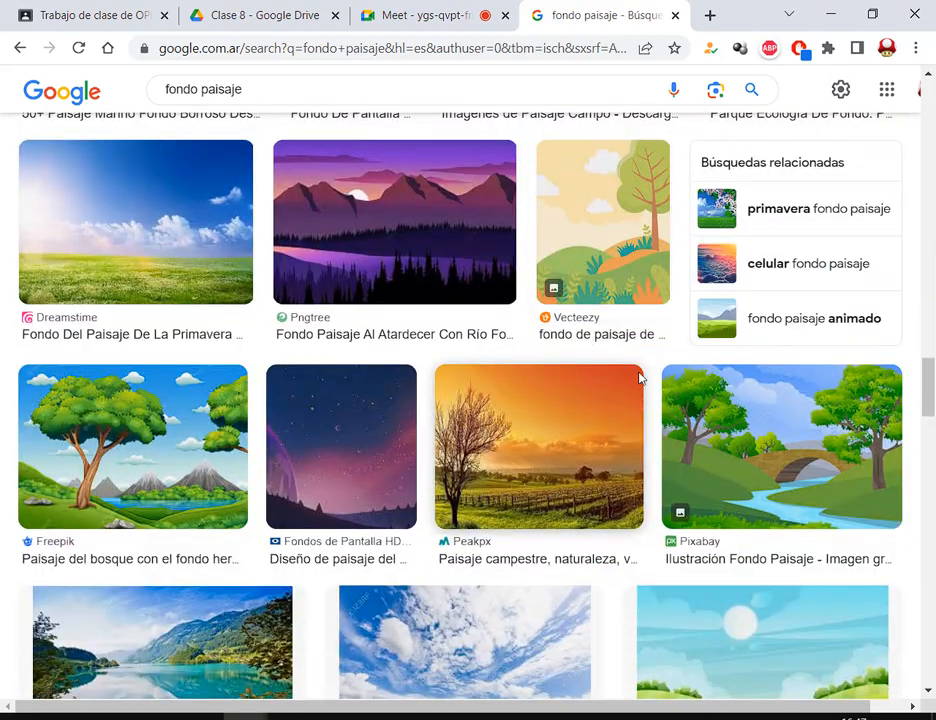
pyautogui.scroll(-10, 583, 420)
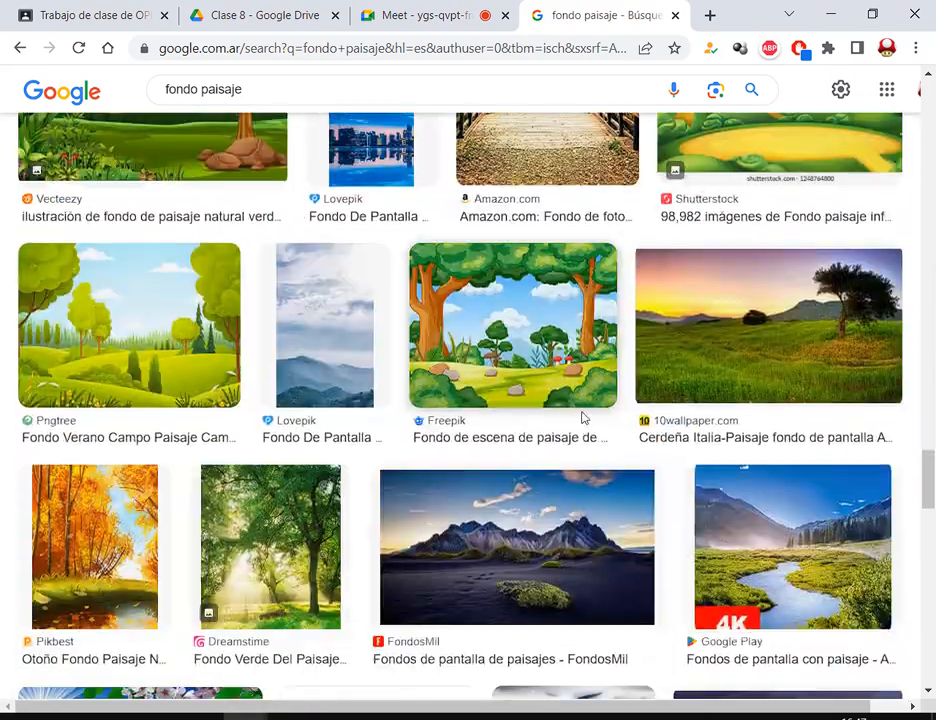
pyautogui.scroll(-6, 583, 418)
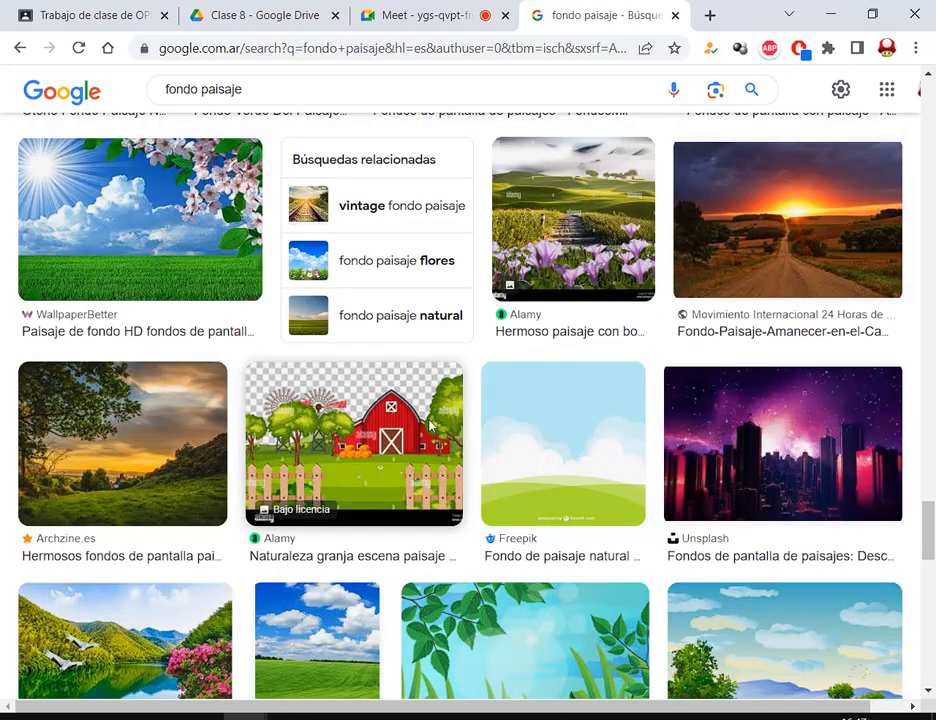
pyautogui.click(421, 379)
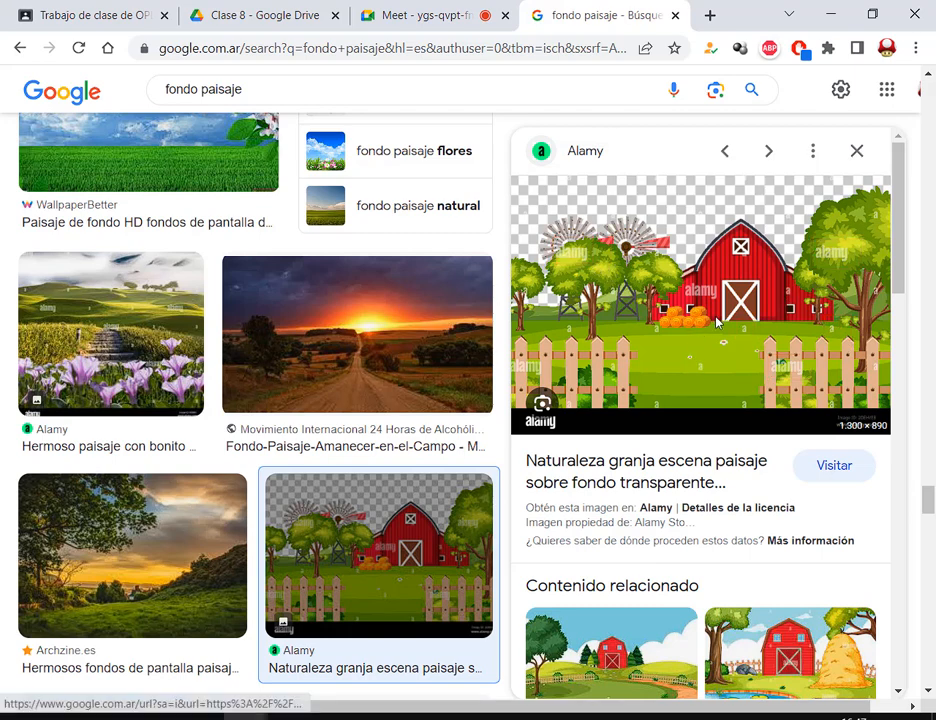
# - Open the barn image's Alamy source page and its full-size image in new tabs
pyautogui.click(697, 264)
pyautogui.click(505, 14)
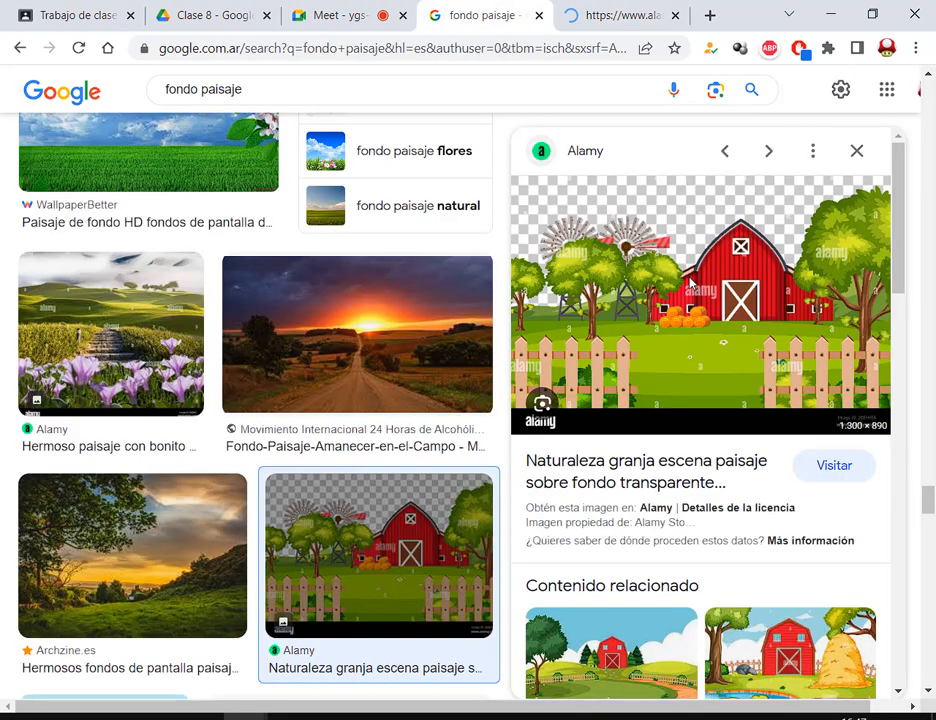
pyautogui.rightClick(660, 281)
pyautogui.click(752, 450)
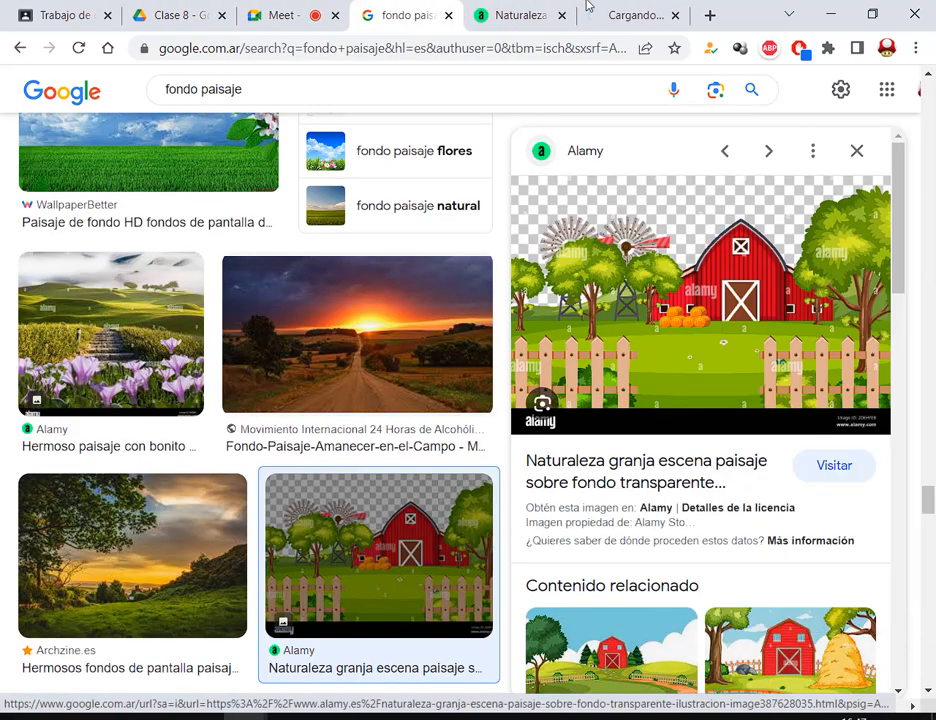
pyautogui.click(601, 8)
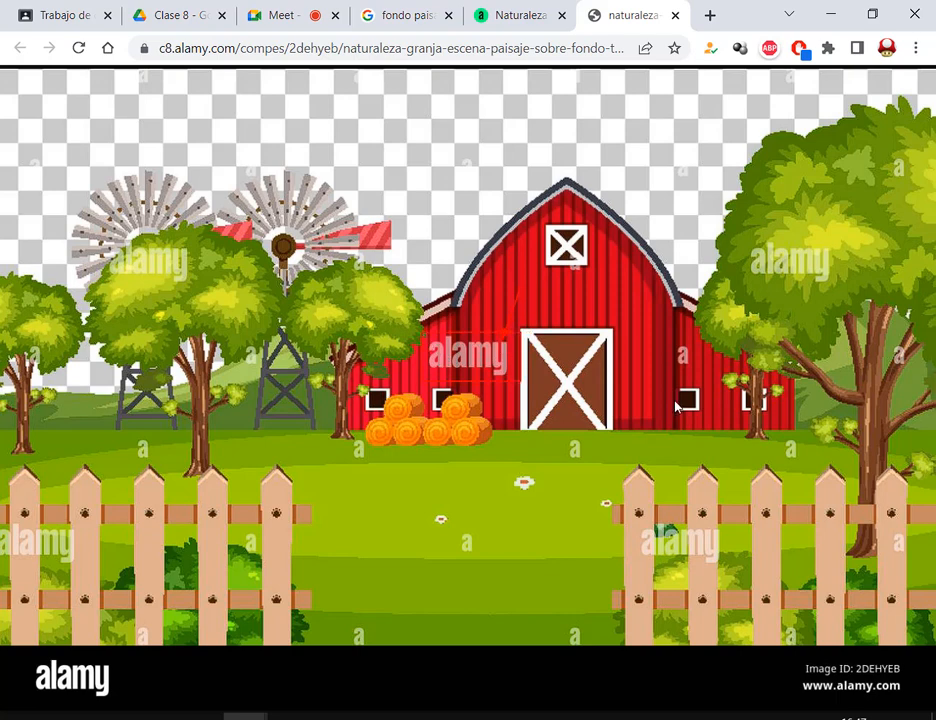
pyautogui.moveTo(815, 276); pyautogui.dragTo(843, 296)
# - Close the full-size image, Alamy page and Google Images tabs
pyautogui.click(527, 14)
pyautogui.click(675, 15)
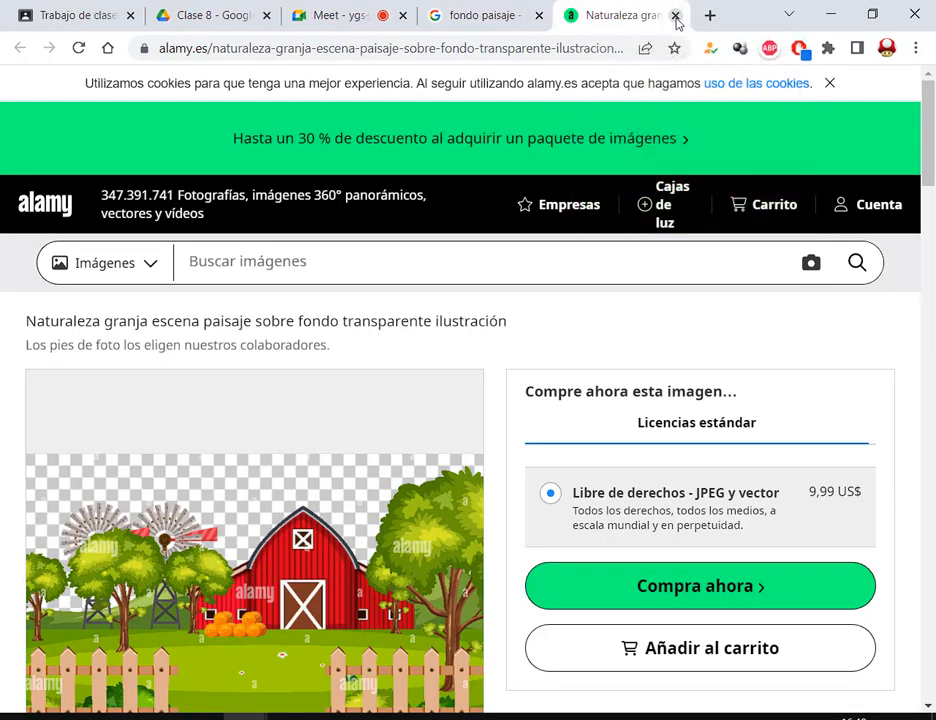
pyautogui.click(675, 15)
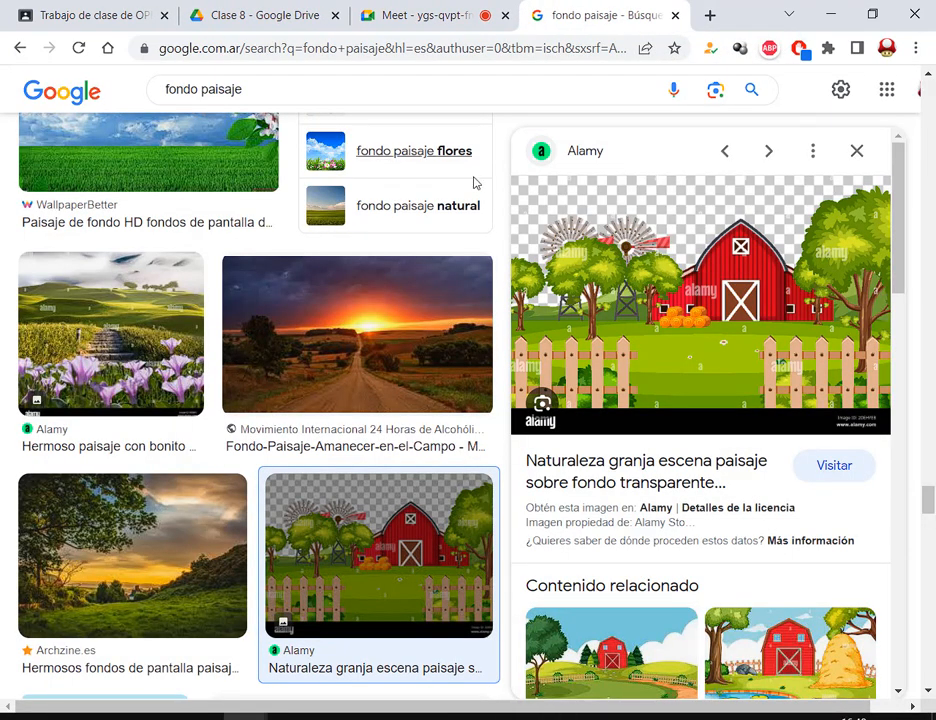
pyautogui.click(675, 15)
# - Recolor the storm-city photo with the Marca de agua washout from Volver a colorear
pyautogui.click(578, 716)
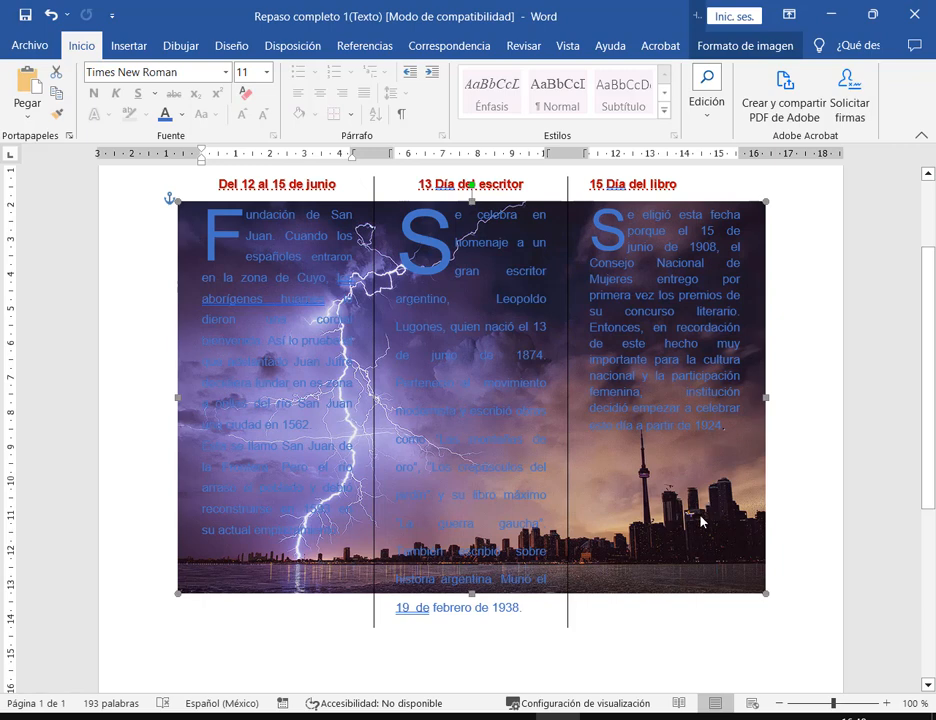
pyautogui.click(709, 53)
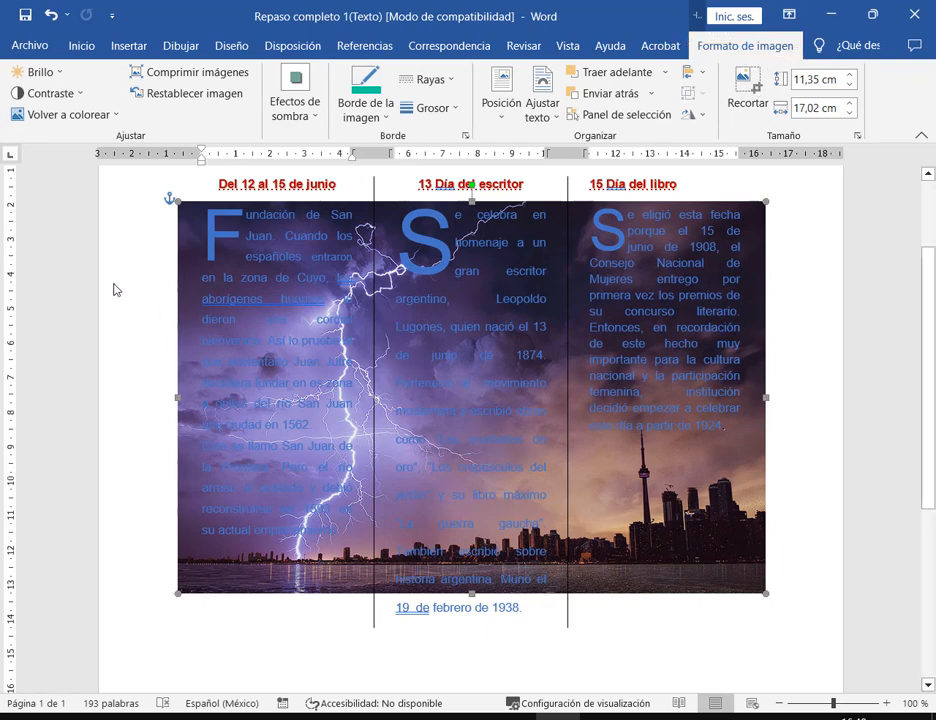
pyautogui.click(91, 116)
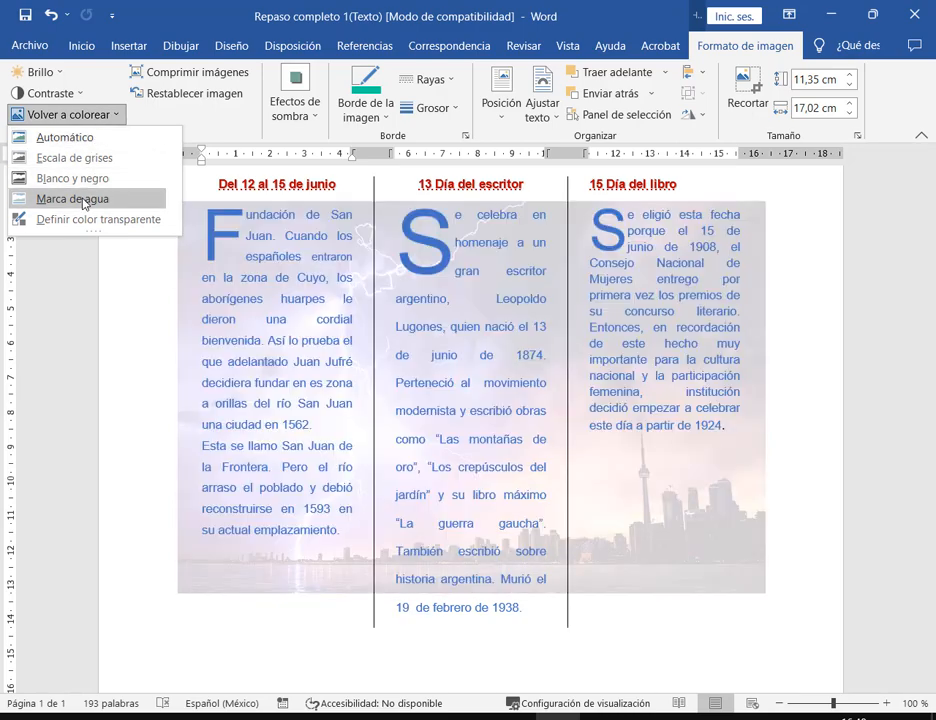
pyautogui.click(83, 199)
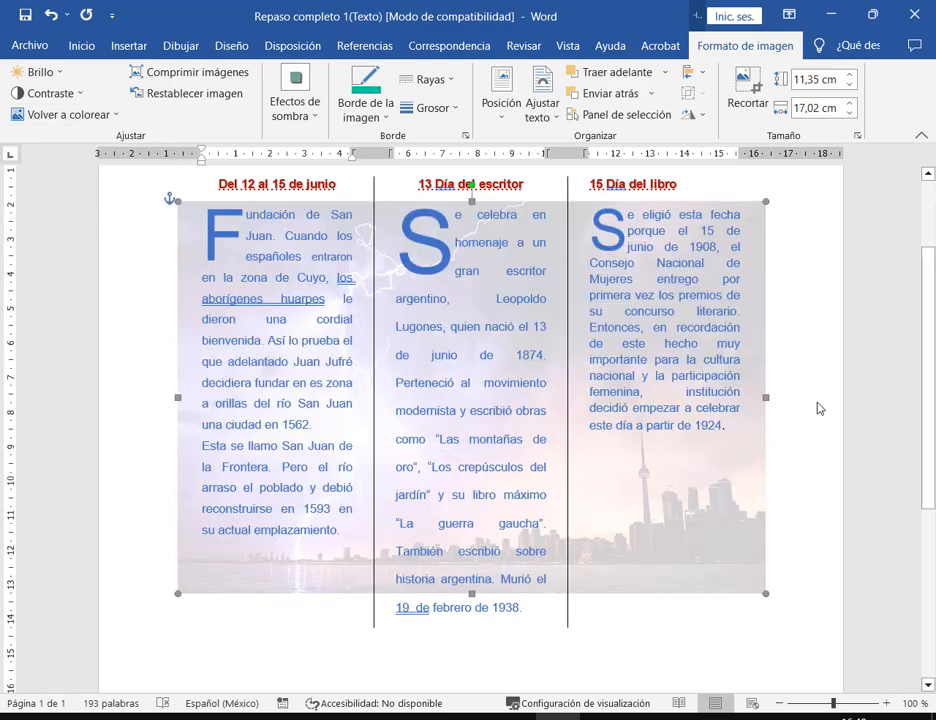
pyautogui.click(818, 409)
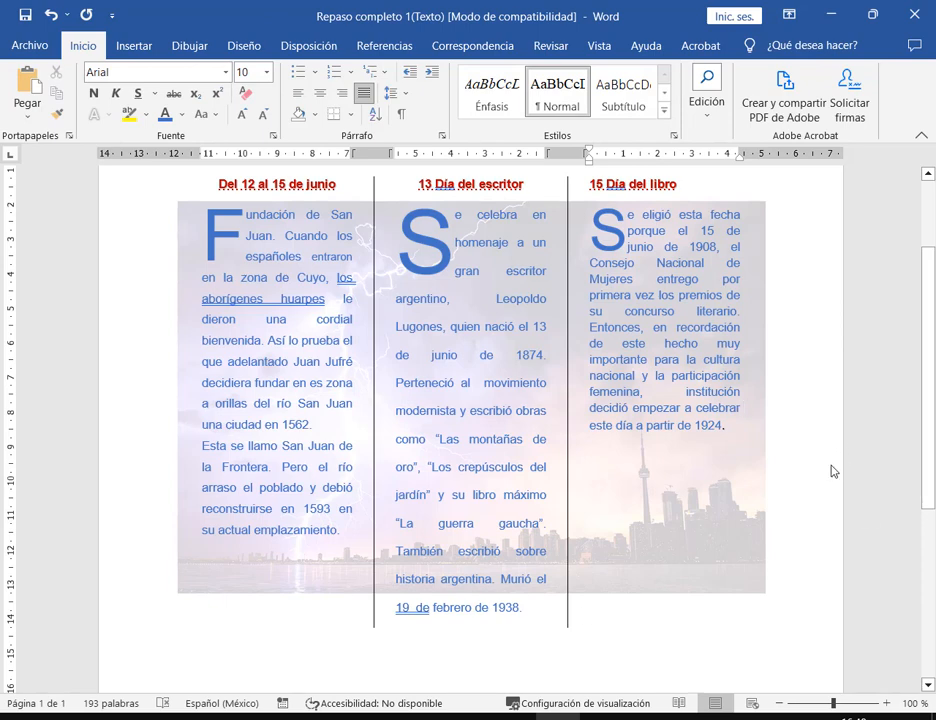
# - Paste the brochure photo and its column text into a new blank document
pyautogui.click(743, 540)
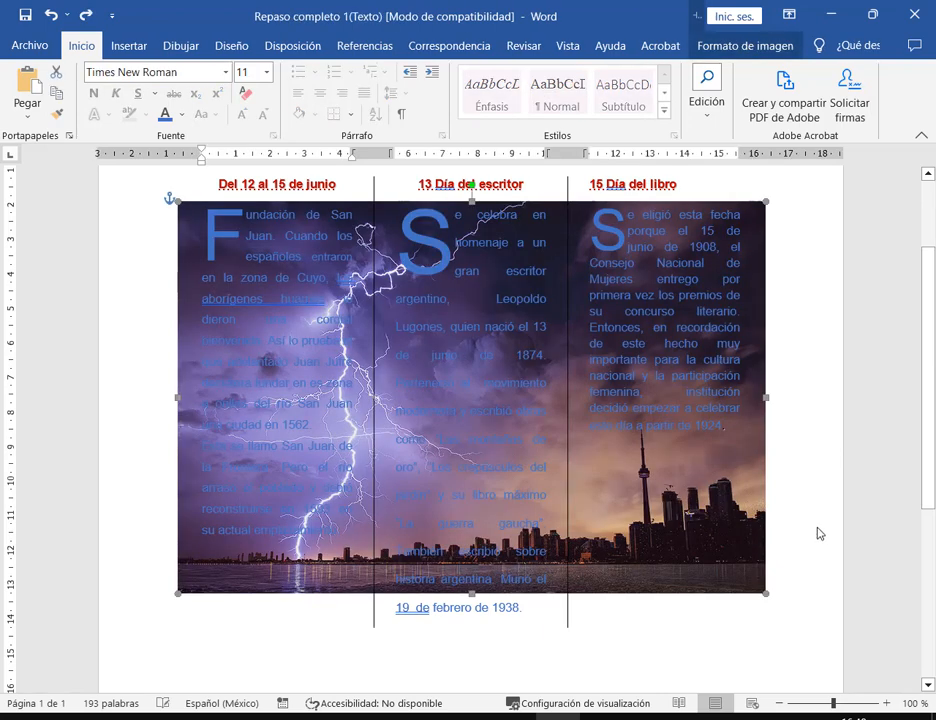
pyautogui.moveTo(527, 608); pyautogui.dragTo(165, 195)
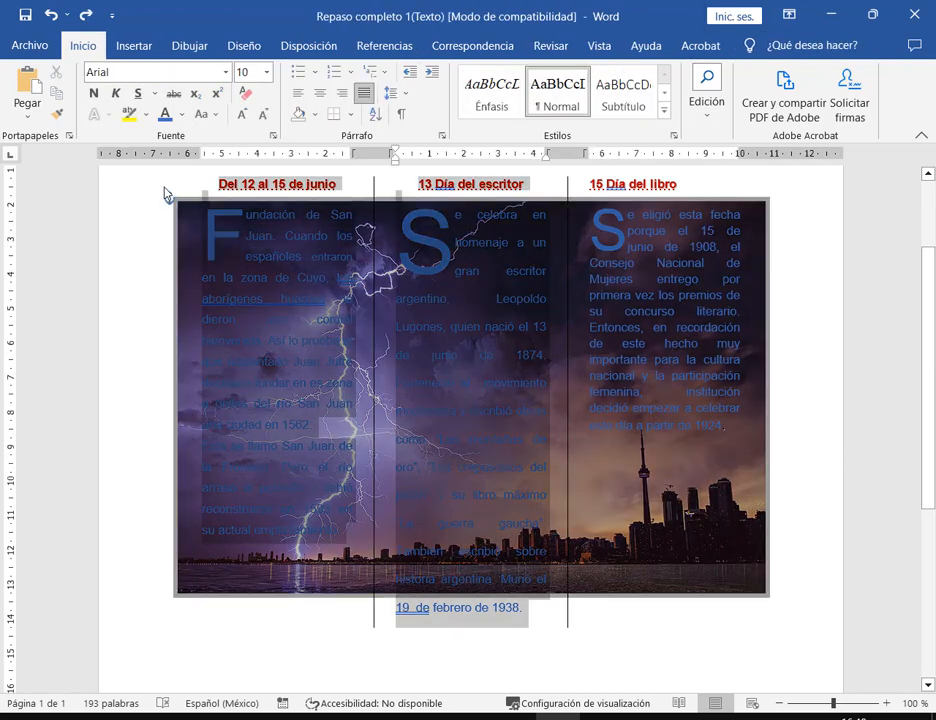
pyautogui.click(30, 45)
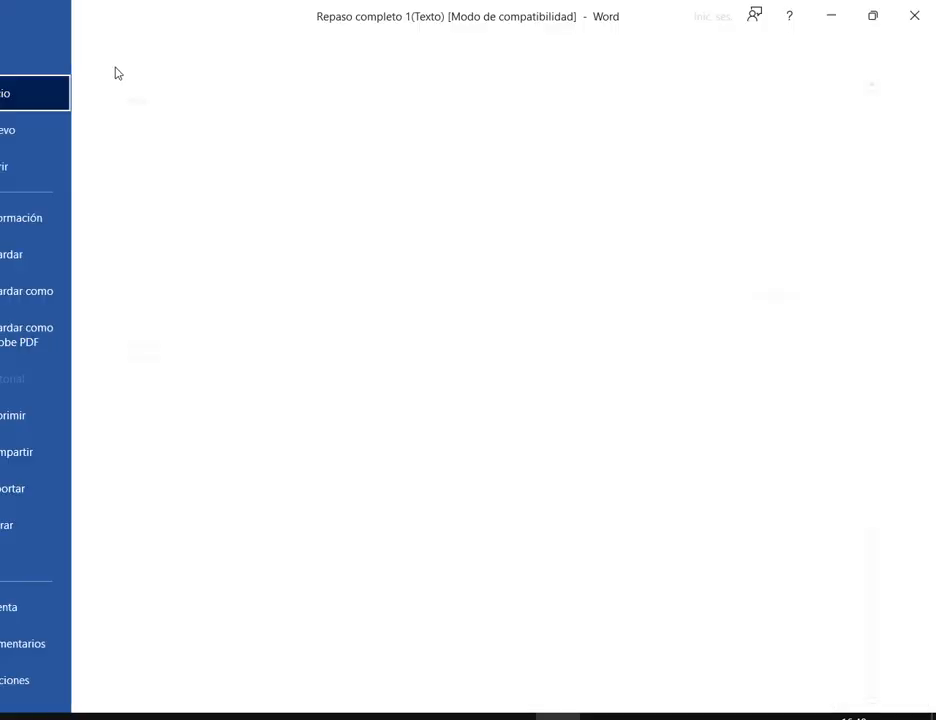
pyautogui.click(230, 175)
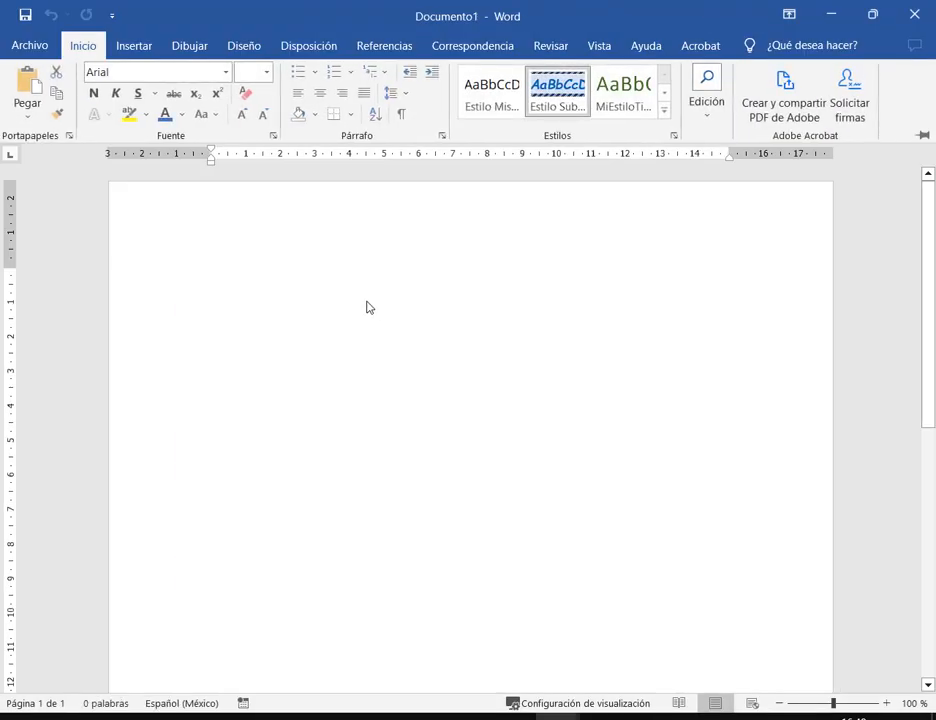
pyautogui.hotkey('ctrl', 'v')
# - Nudge the pasted lightning picture slightly up and right, leaving it selected
pyautogui.scroll(10, 760, 455)
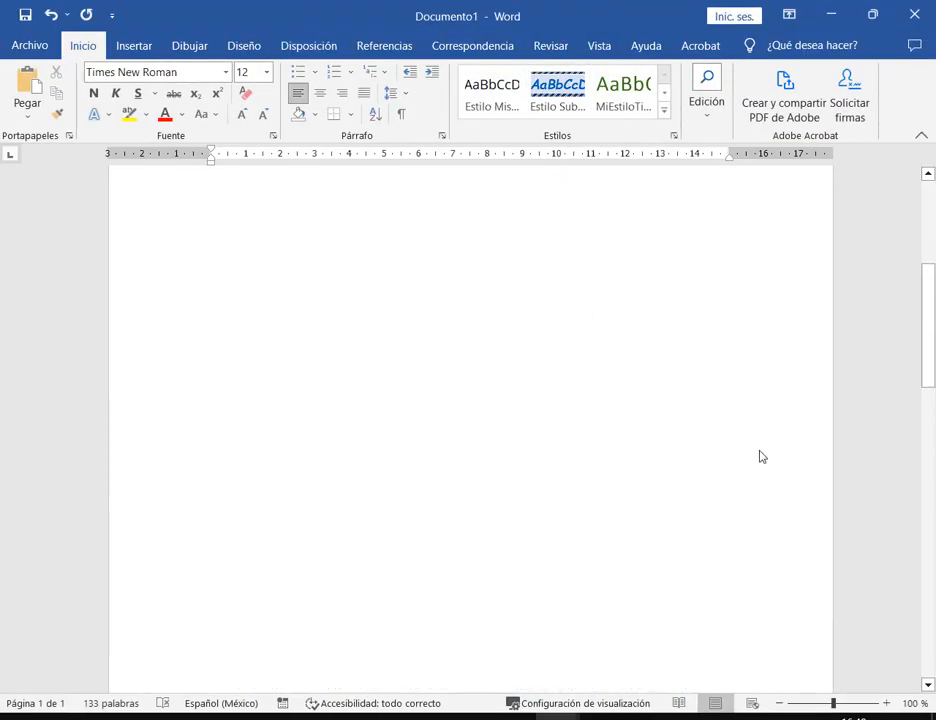
pyautogui.click(560, 397)
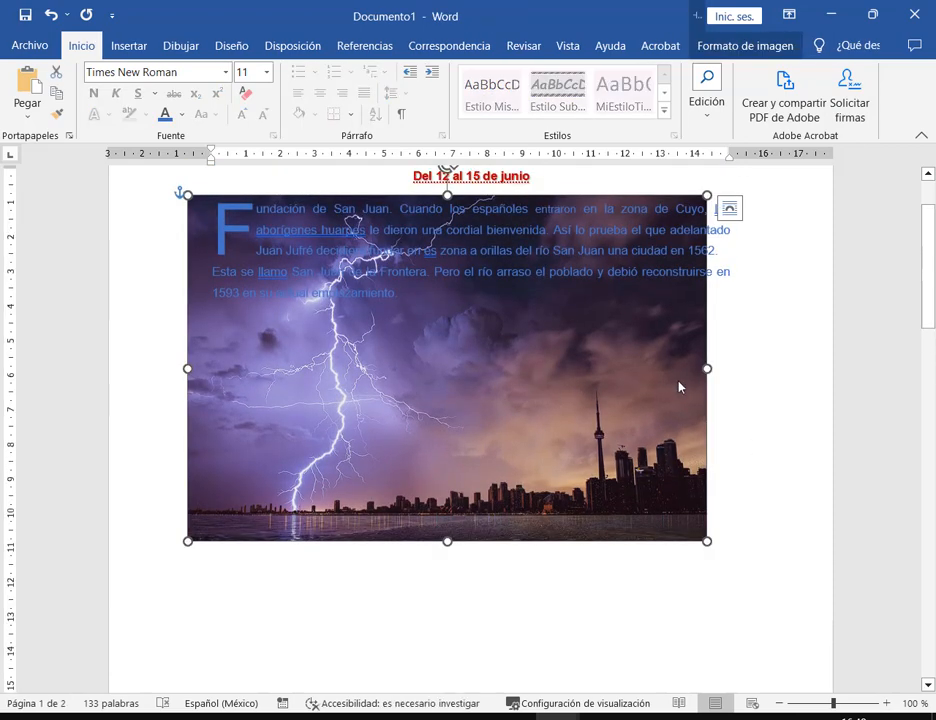
pyautogui.moveTo(677, 384); pyautogui.dragTo(691, 379)
pyautogui.click(752, 334)
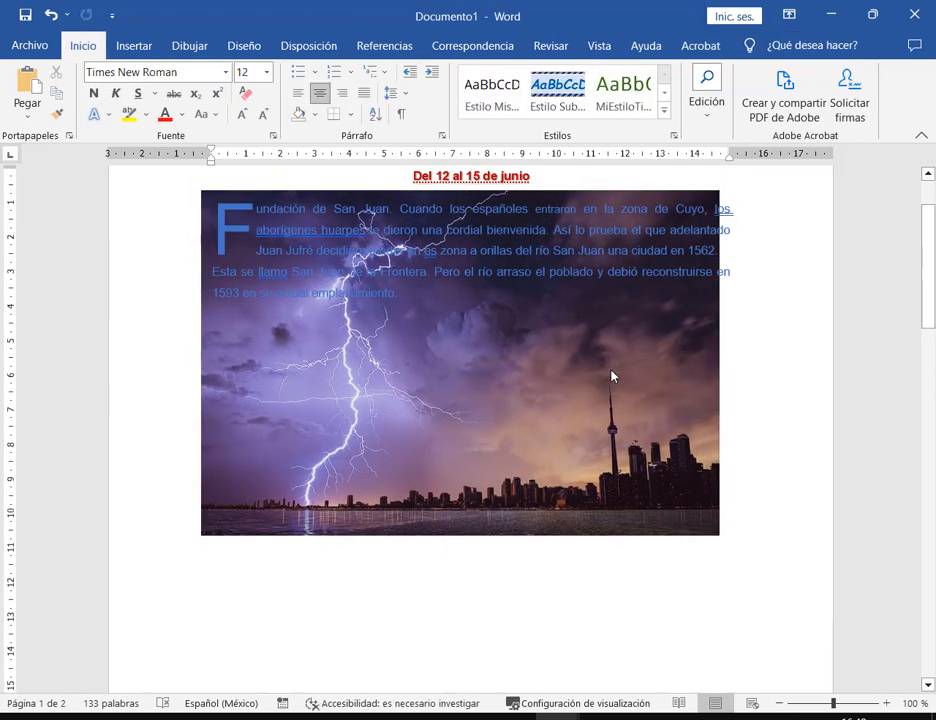
pyautogui.click(546, 374)
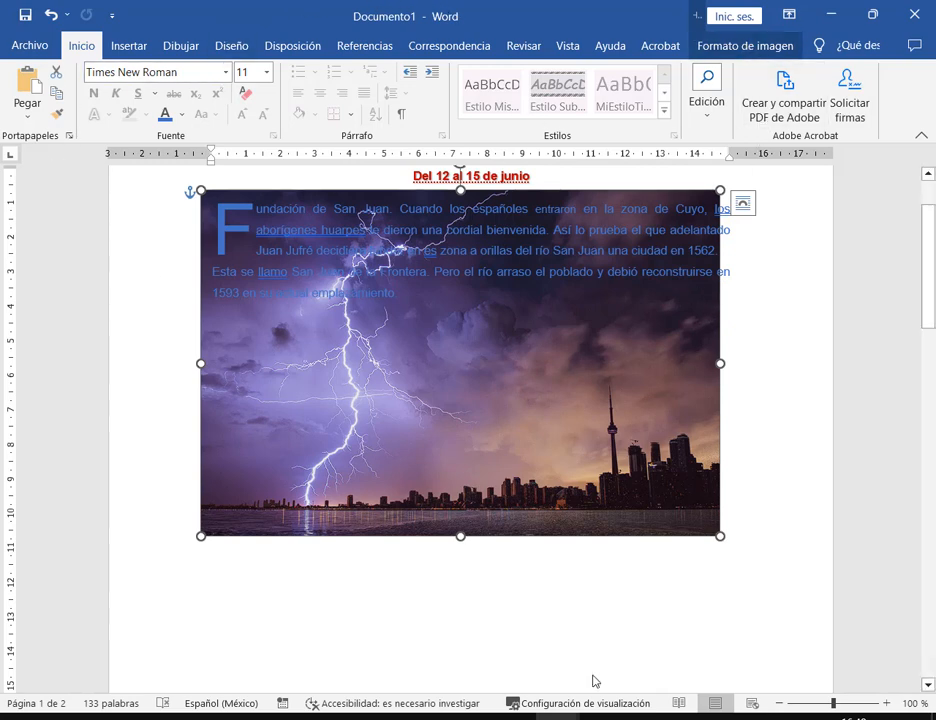
# - Check the picture formatting options on the Repaso completo brochure's background photo
pyautogui.moveTo(560, 715)
pyautogui.click(449, 620)
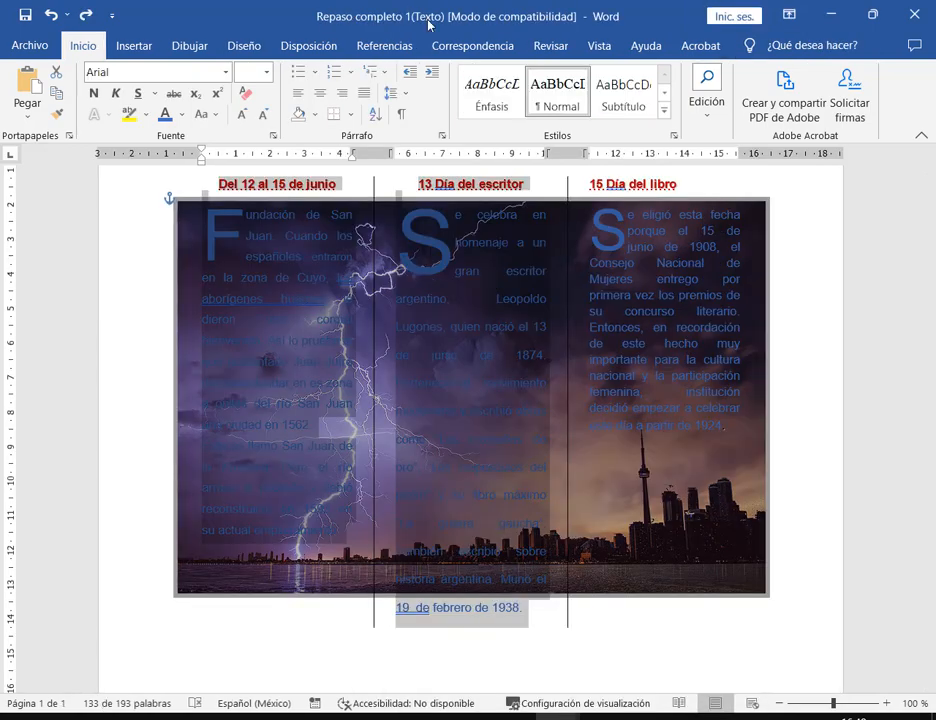
pyautogui.moveTo(440, 8); pyautogui.dragTo(592, 30)
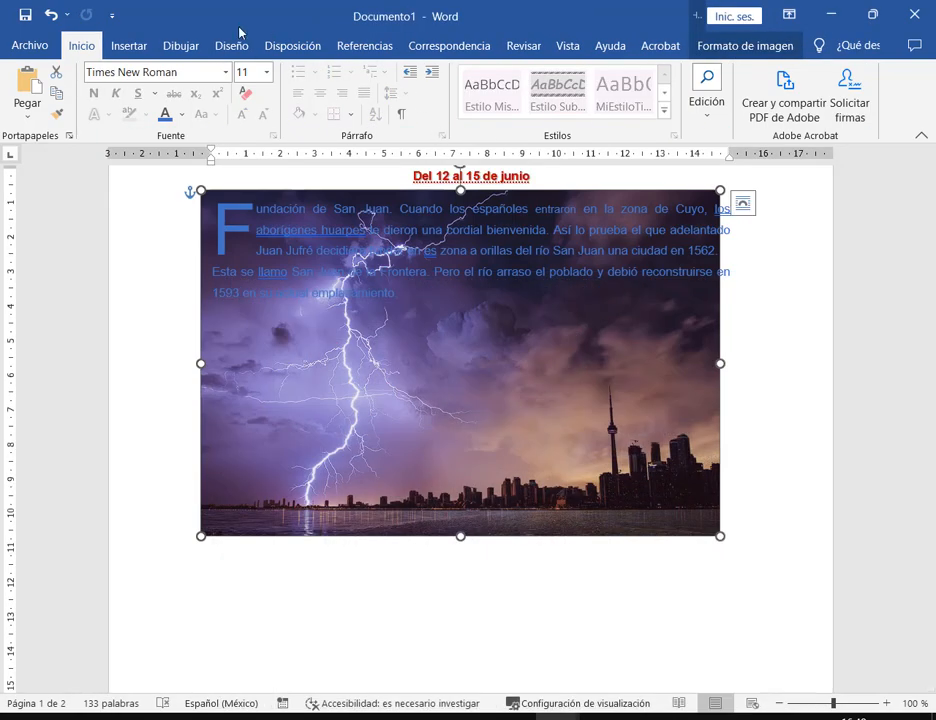
pyautogui.click(757, 46)
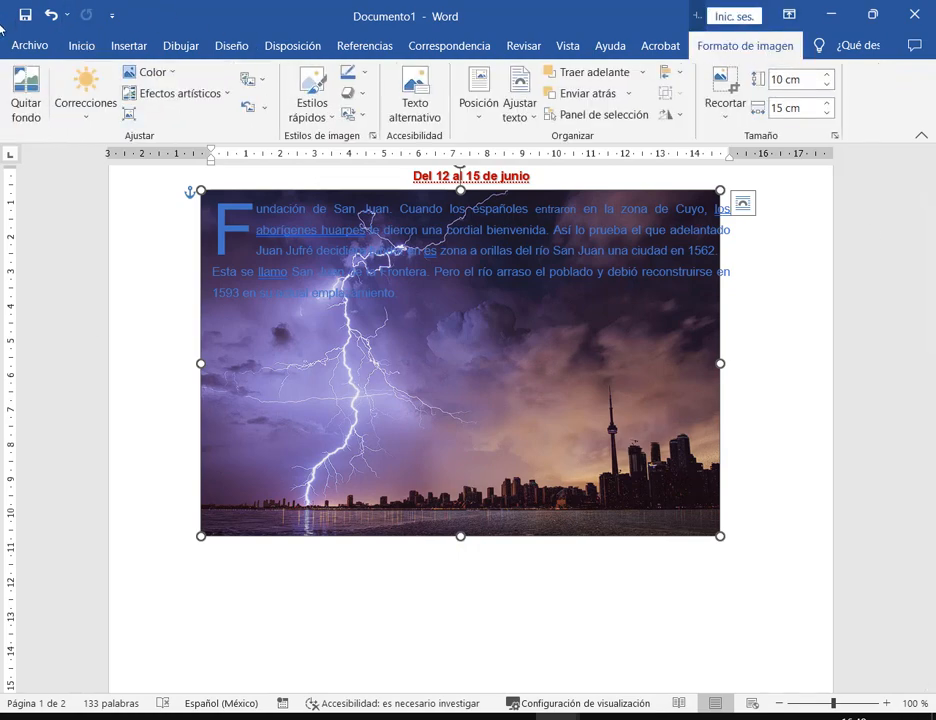
pyautogui.click(484, 716)
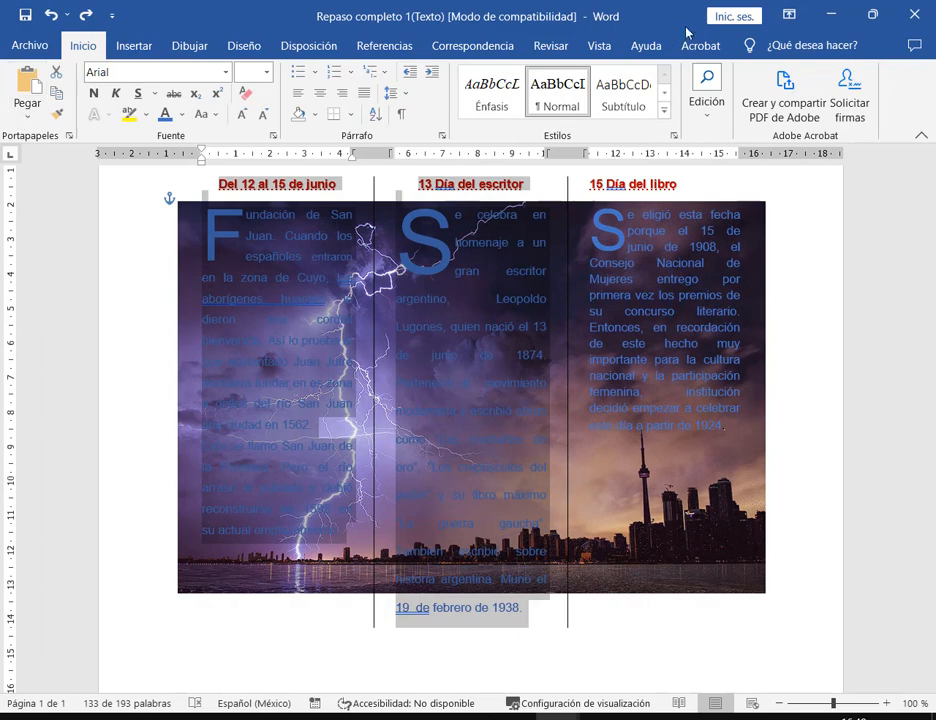
pyautogui.click(725, 485)
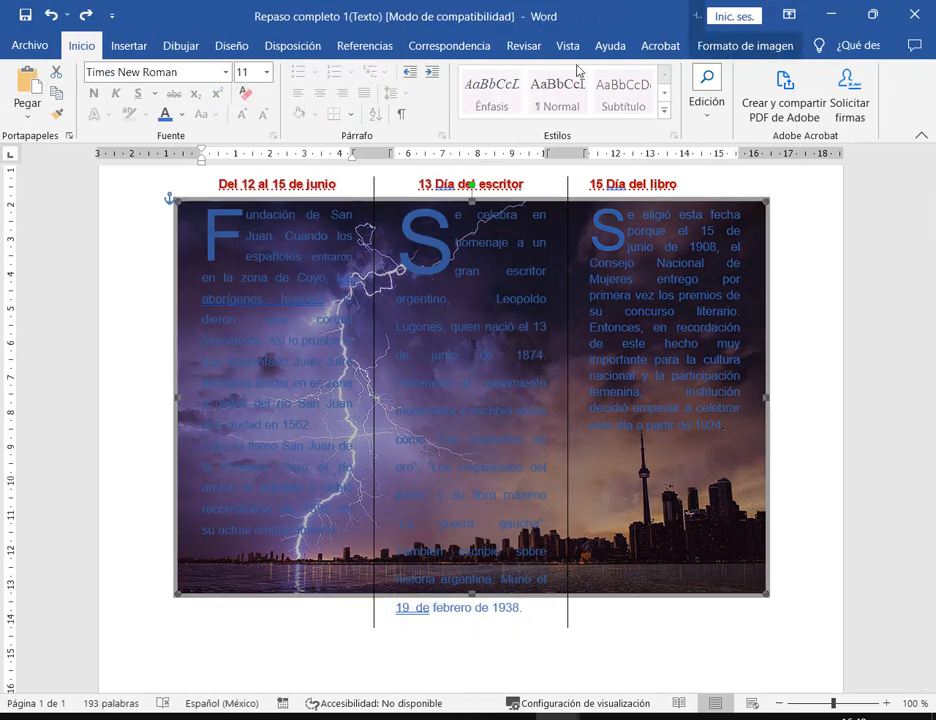
pyautogui.click(779, 45)
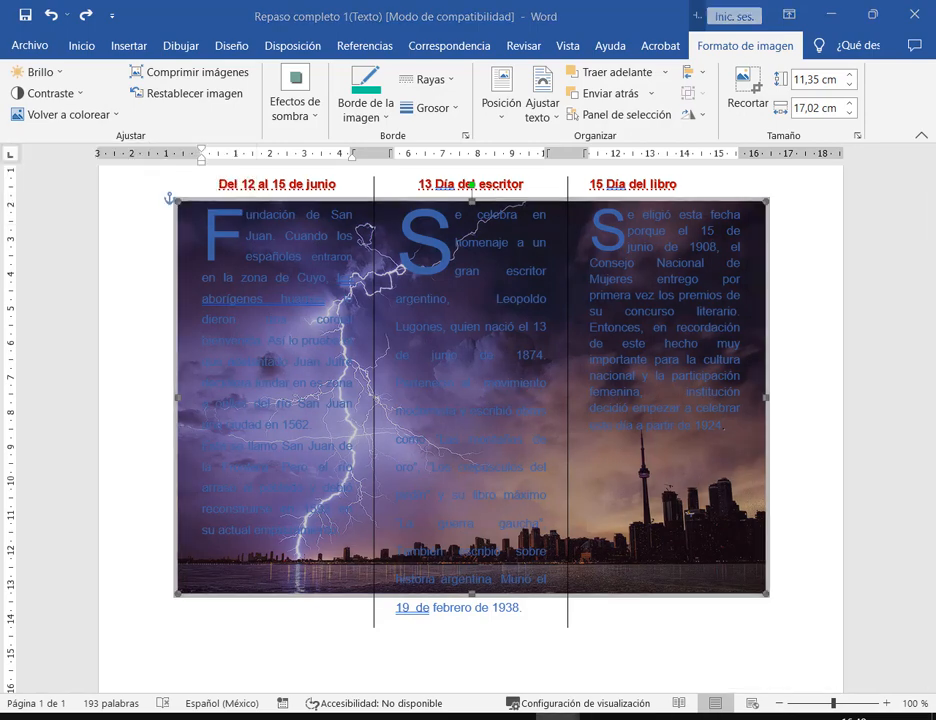
# - In Documento1, move the photo up slightly and apply the Decolorar washout recolor
pyautogui.moveTo(484, 716)
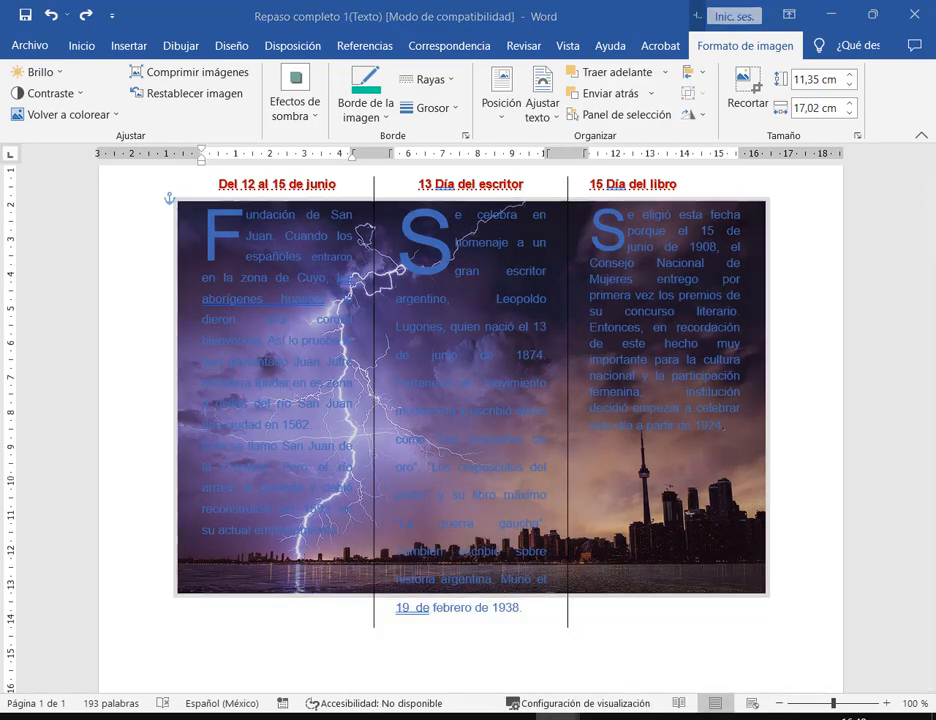
pyautogui.click(620, 620)
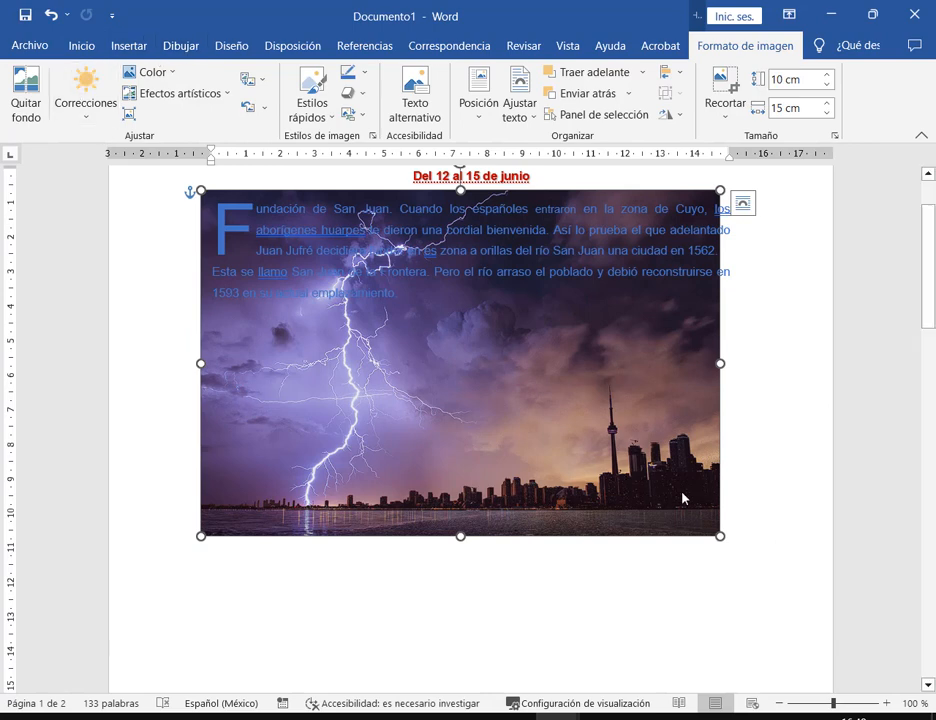
pyautogui.moveTo(683, 497)
pyautogui.mouseDown()
pyautogui.moveTo(686, 482)
pyautogui.moveTo(694, 486)
pyautogui.mouseUp()
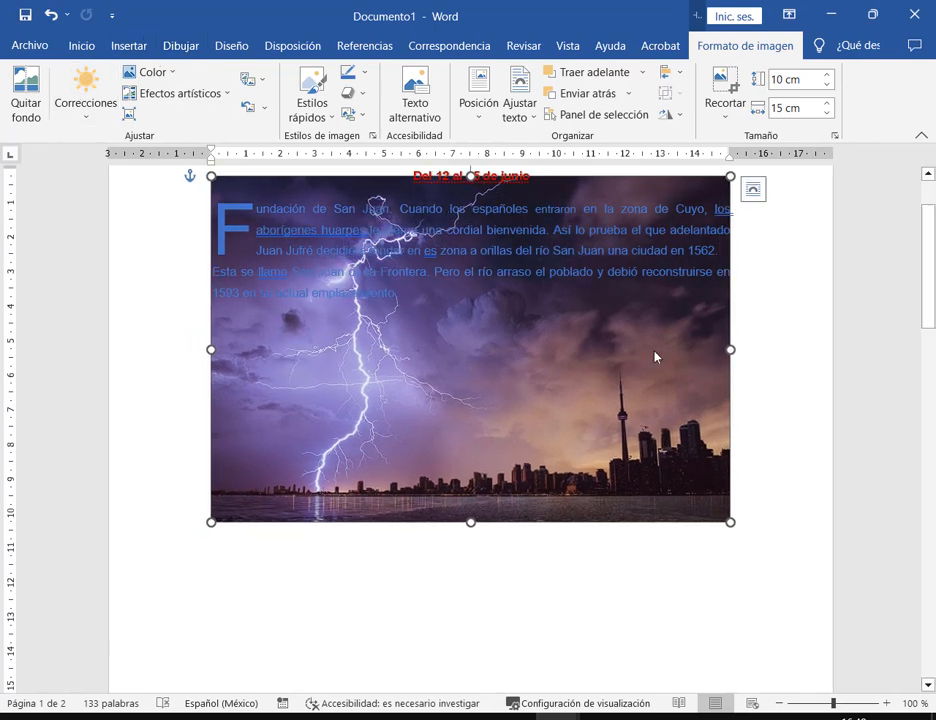
pyautogui.click(153, 74)
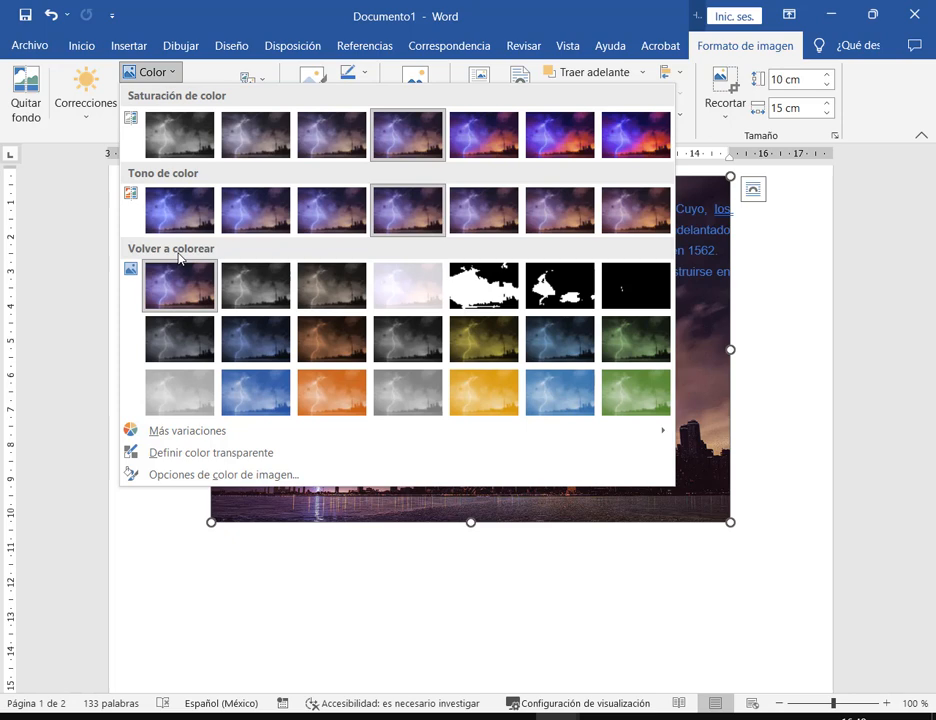
pyautogui.click(407, 292)
pyautogui.click(792, 413)
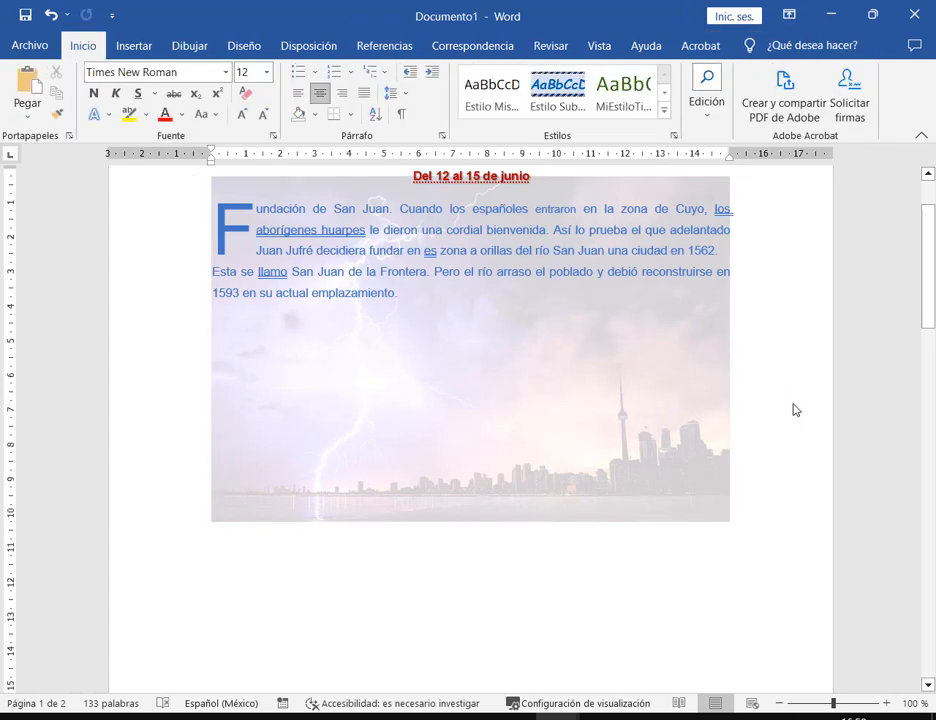
# - Open and close the brochure photo's Volver a colorear options without changing it
pyautogui.click(556, 716)
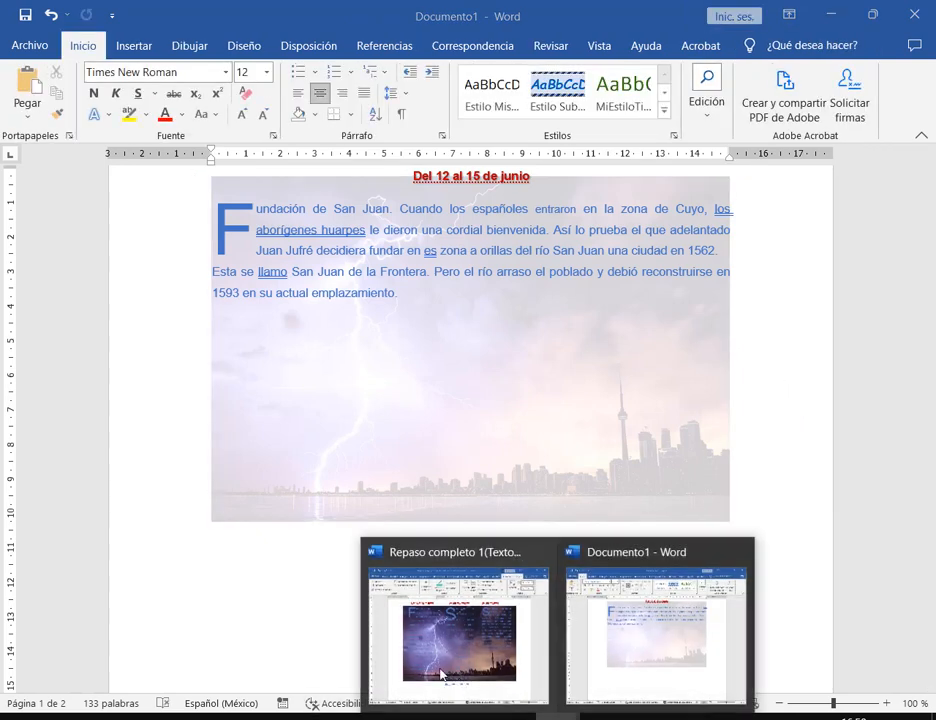
pyautogui.click(441, 676)
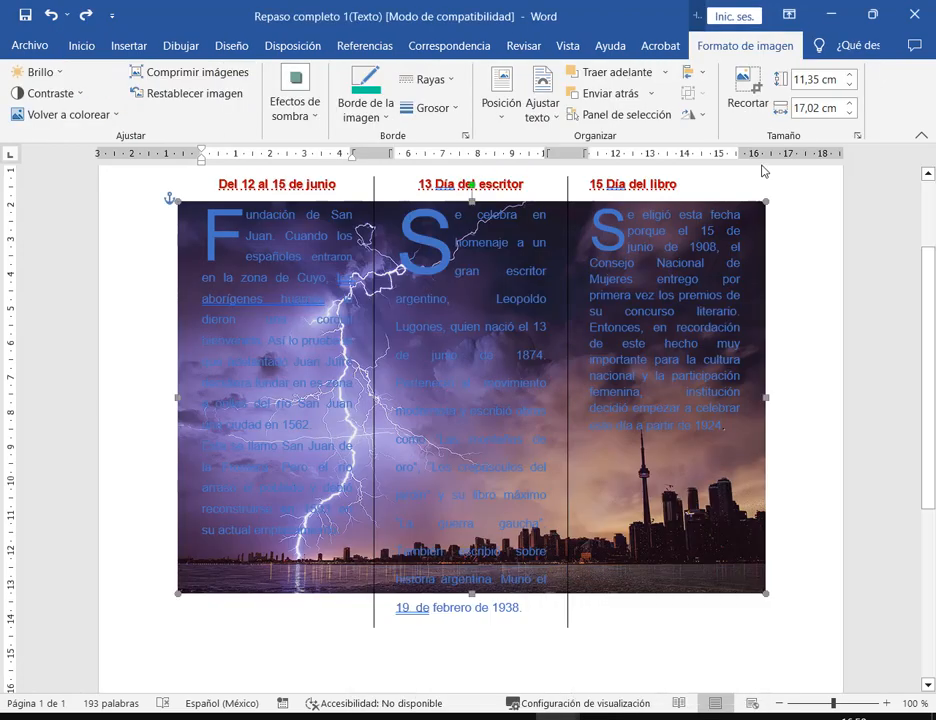
pyautogui.click(68, 114)
pyautogui.click(90, 120)
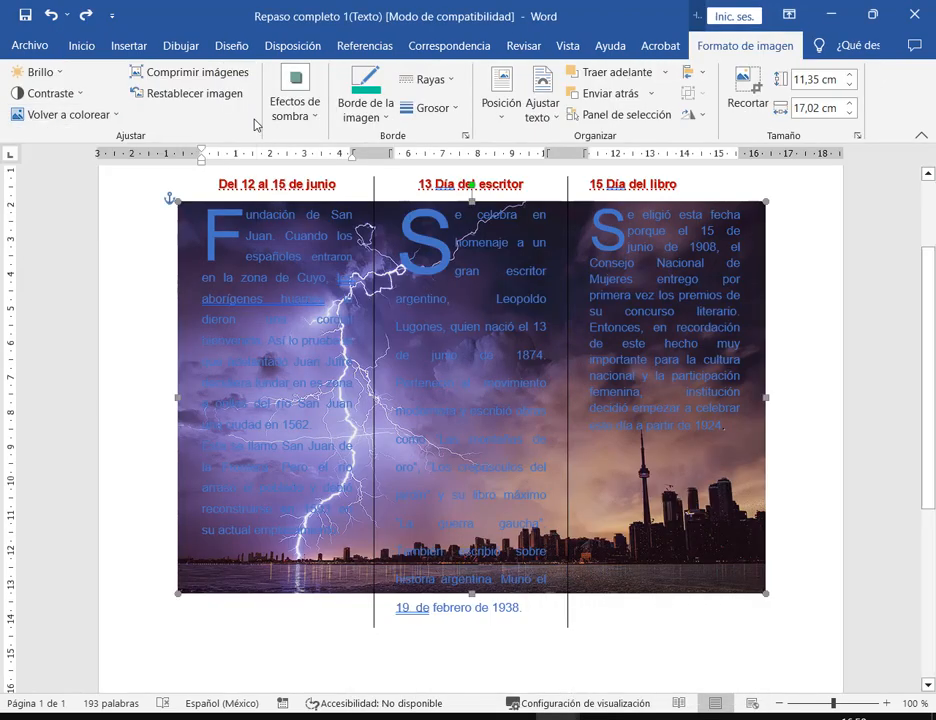
pyautogui.click(119, 117)
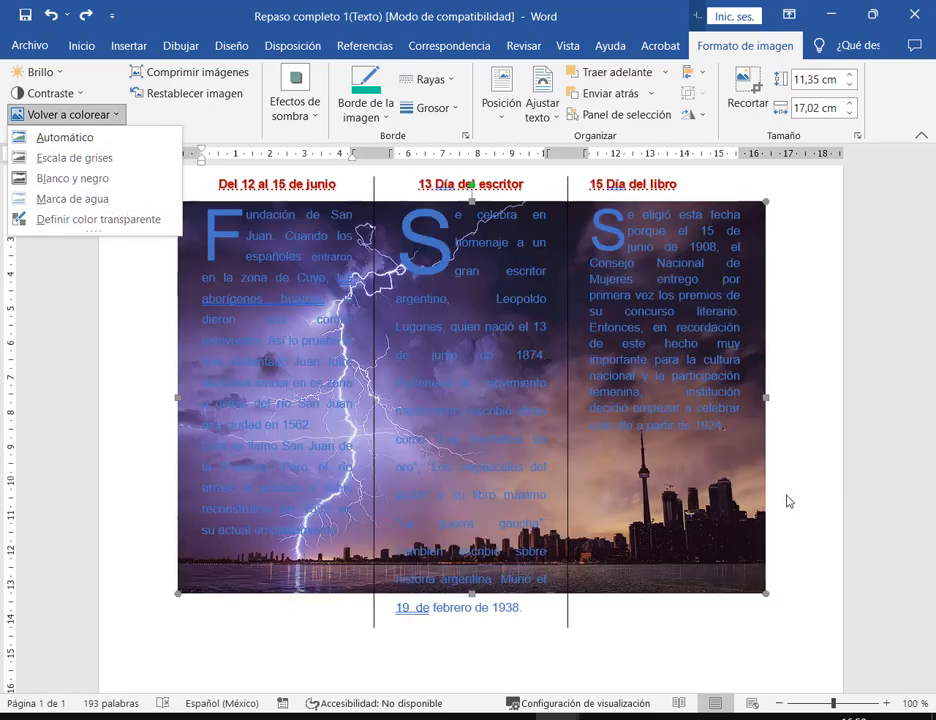
pyautogui.click(796, 511)
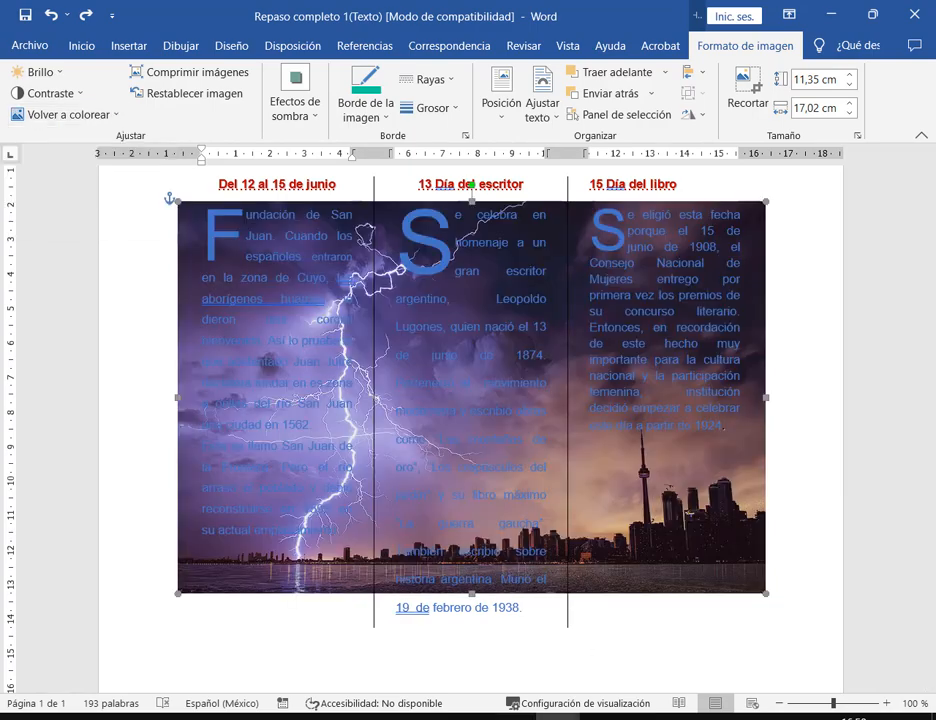
# - Reapply Decolorar to the Documento1 photo, then bring the Google Meet window forward
pyautogui.click(559, 716)
pyautogui.click(474, 641)
pyautogui.click(559, 716)
pyautogui.click(600, 689)
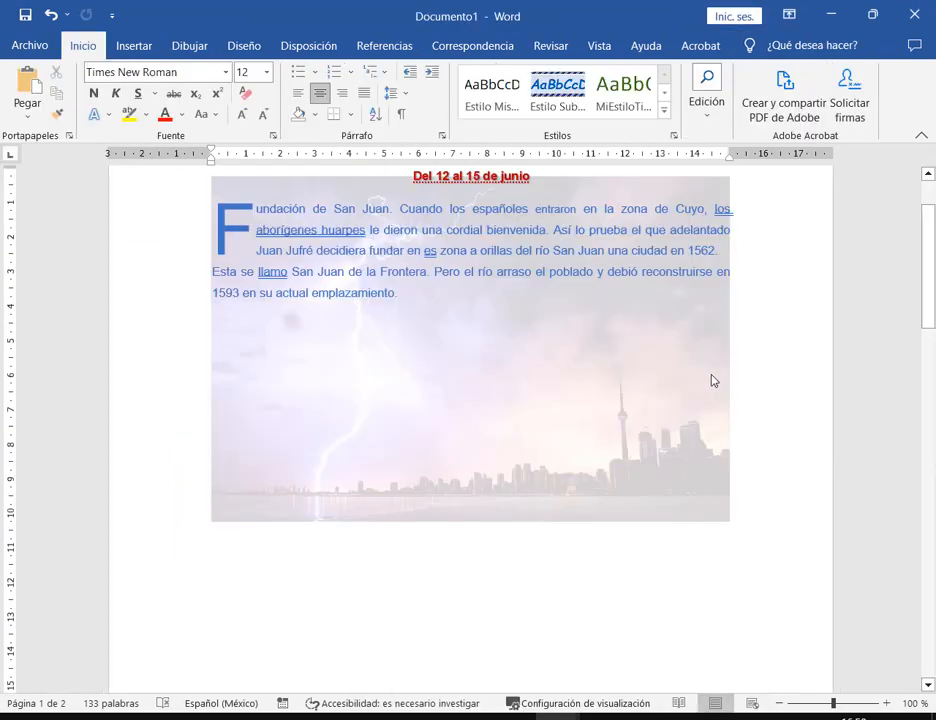
pyautogui.click(710, 383)
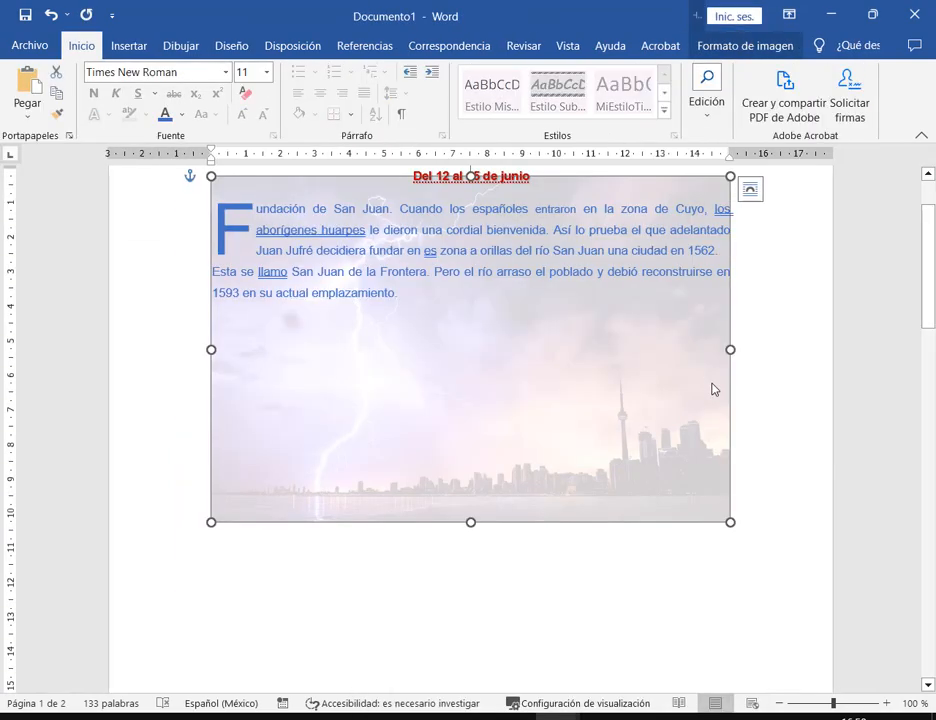
pyautogui.click(708, 47)
pyautogui.click(178, 73)
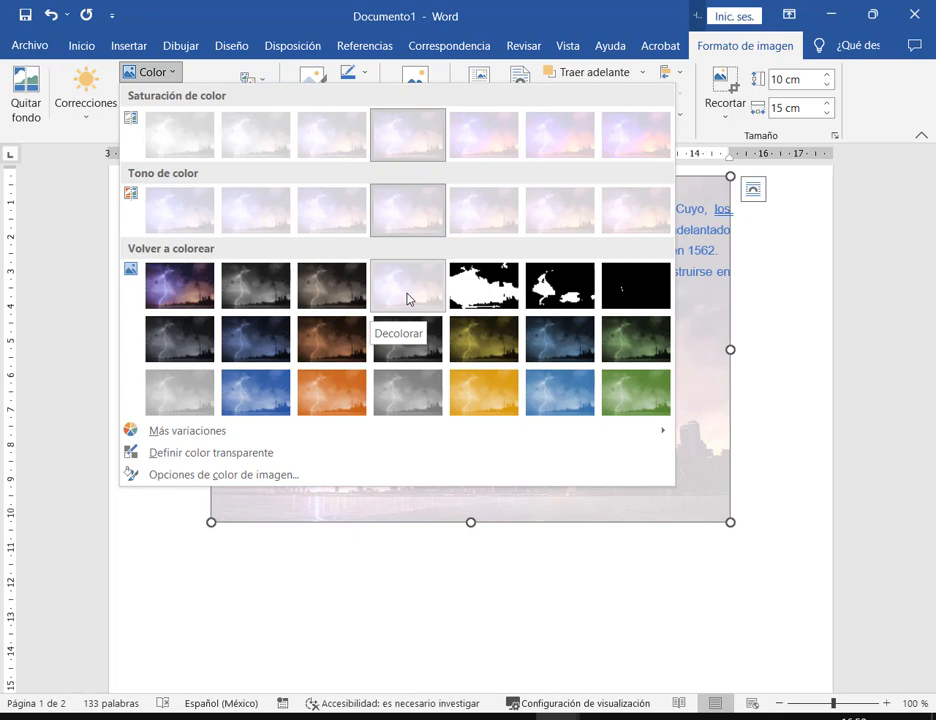
pyautogui.click(407, 298)
pyautogui.click(273, 311)
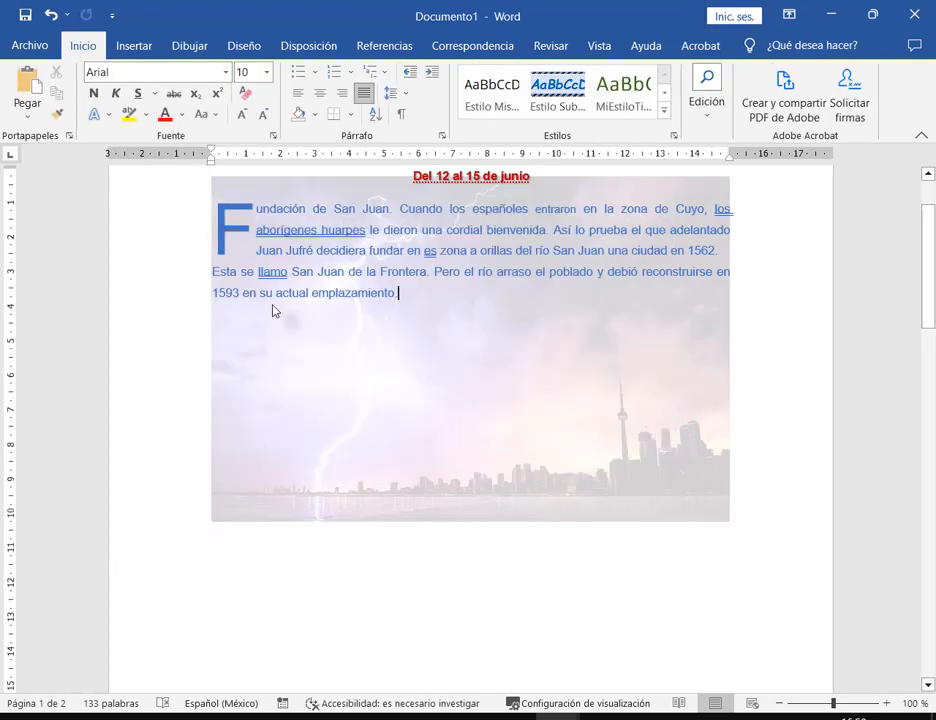
pyautogui.click(620, 378)
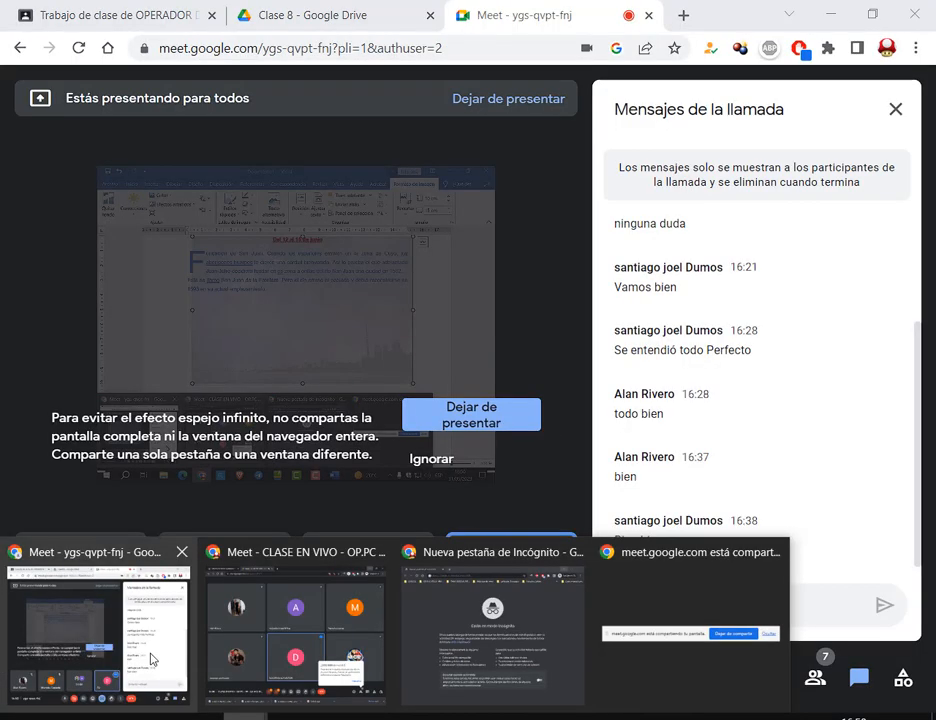
pyautogui.click(152, 659)
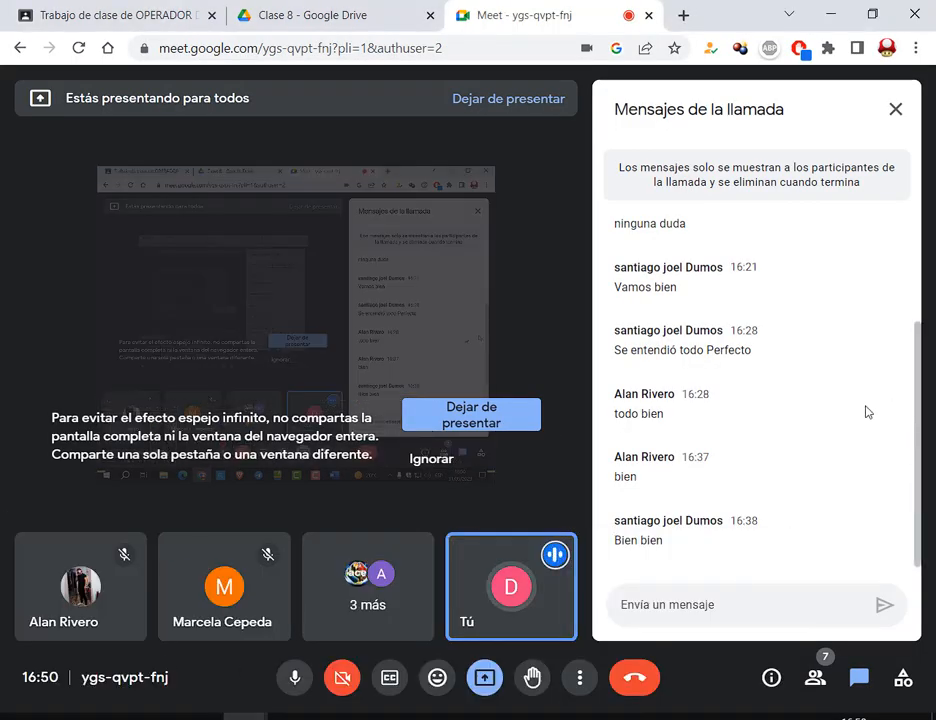
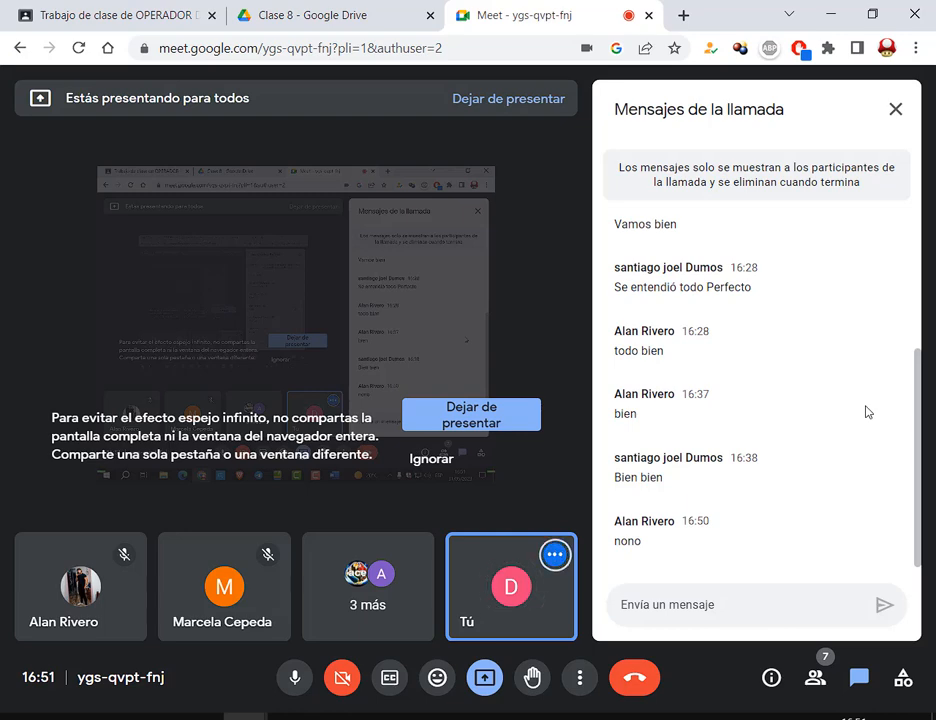
# - Bring Repaso completo 1(Texto) forward and wash out its column photo with the watermark recolor
pyautogui.moveTo(558, 716)
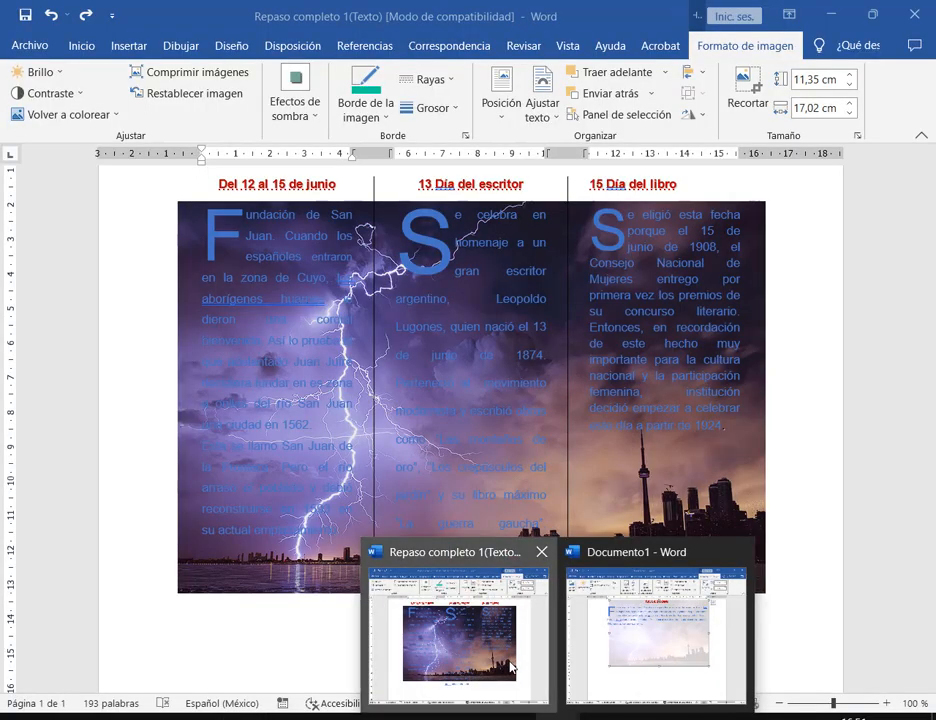
pyautogui.click(508, 669)
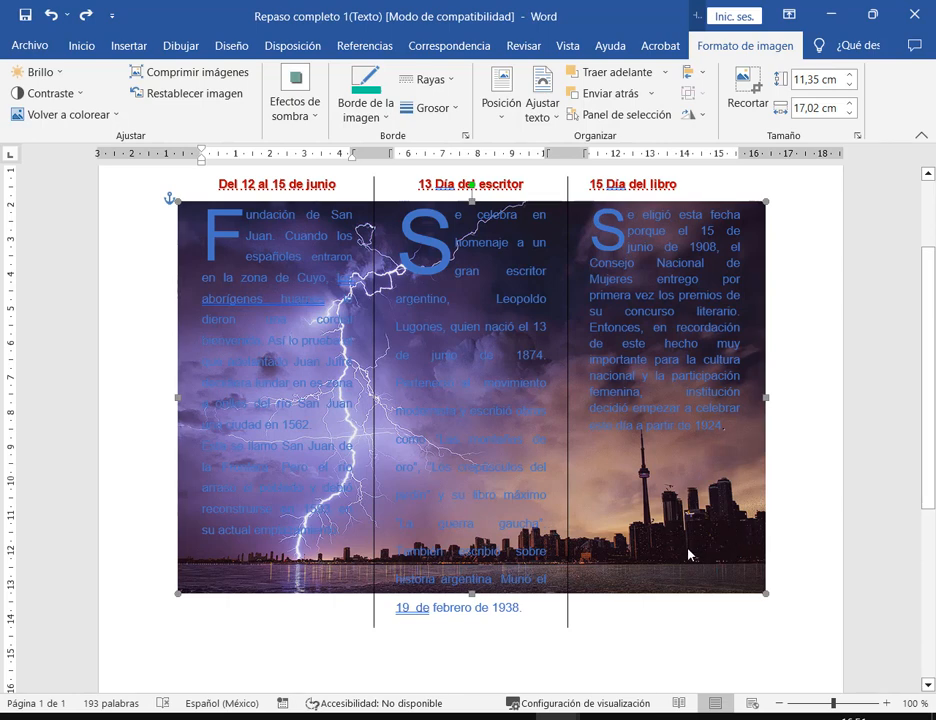
pyautogui.click(814, 591)
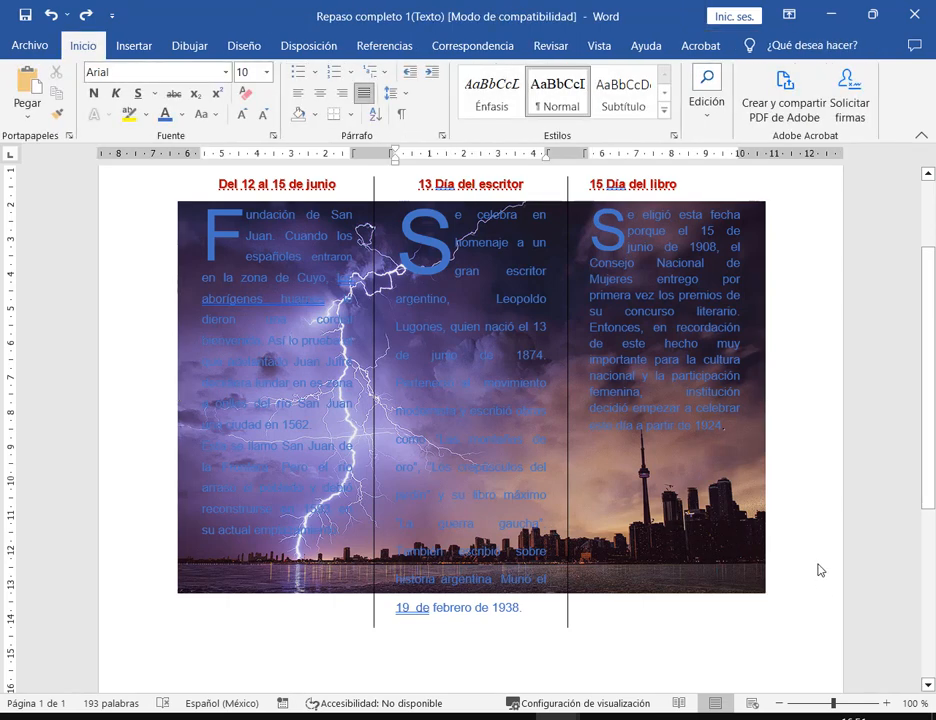
pyautogui.click(752, 563)
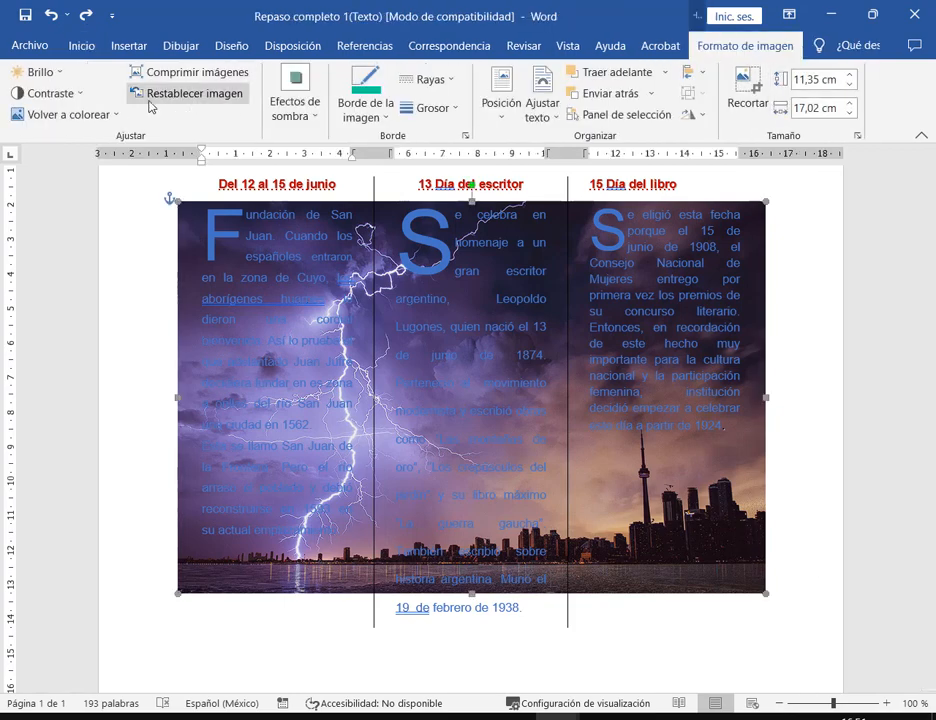
pyautogui.click(66, 114)
pyautogui.click(72, 198)
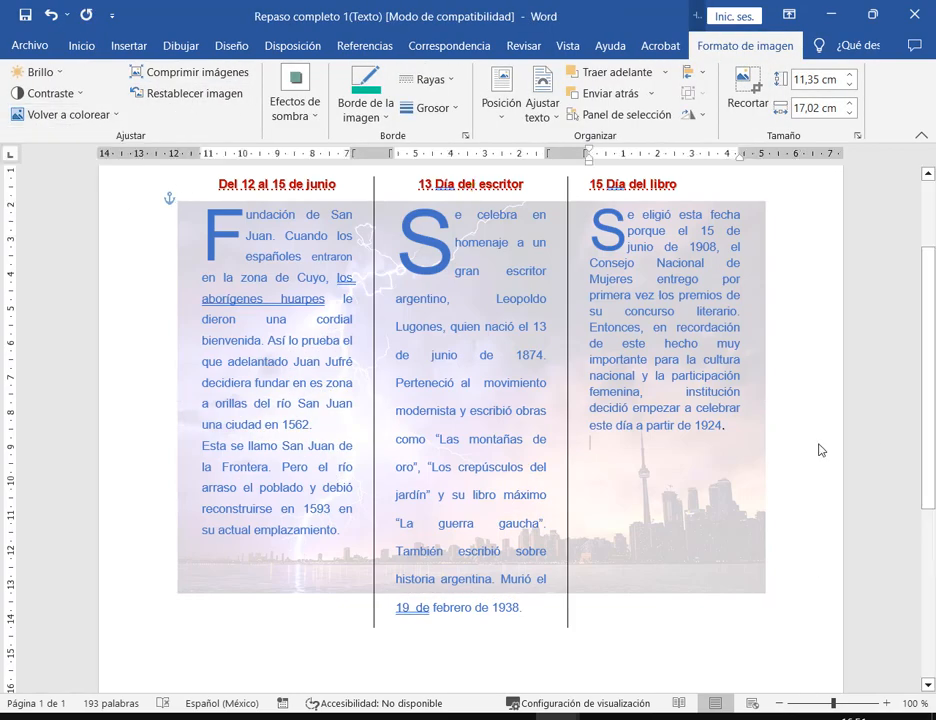
# - Delete the faded photo from behind the columns and zoom the page to 70%
pyautogui.click(757, 511)
pyautogui.click(757, 511)
pyautogui.press('Delete')
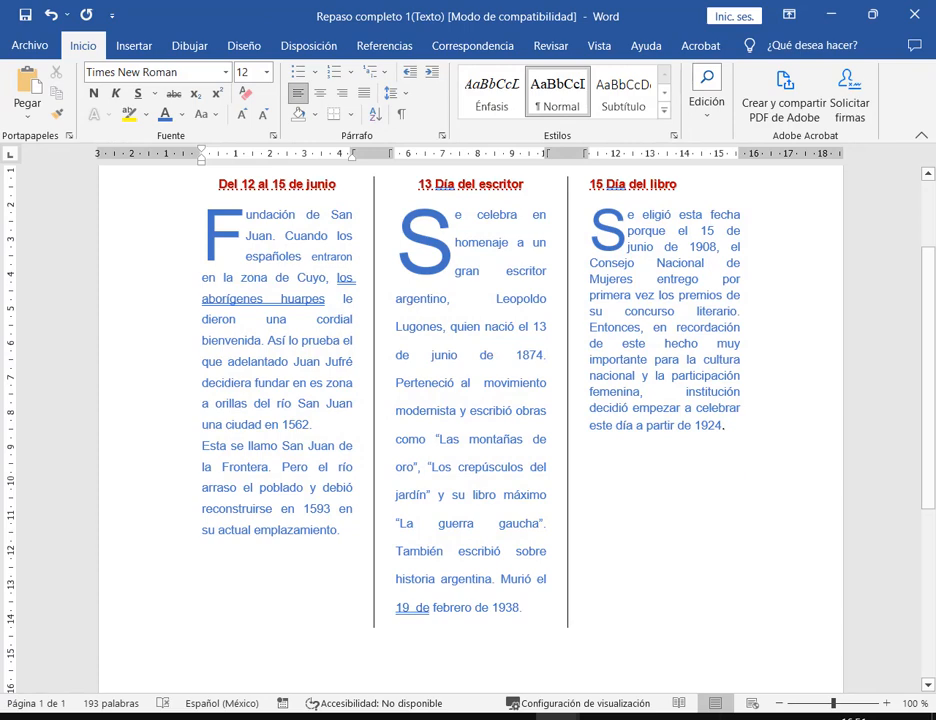
pyautogui.moveTo(833, 703); pyautogui.dragTo(806, 703)
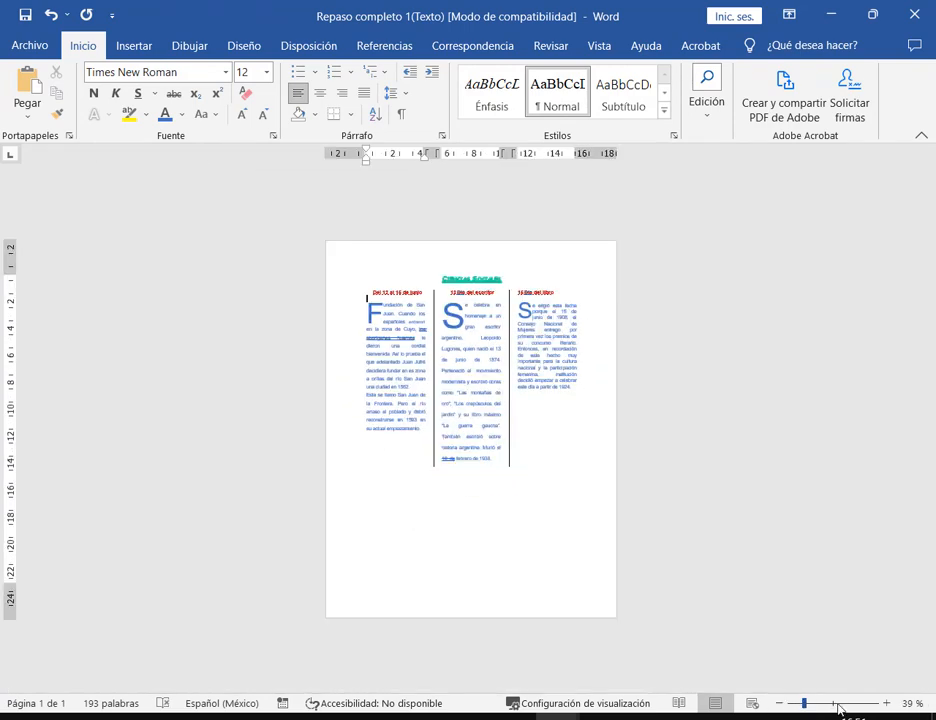
pyautogui.click(886, 703)
pyautogui.click(886, 703)
pyautogui.click(886, 703)
pyautogui.click(886, 703)
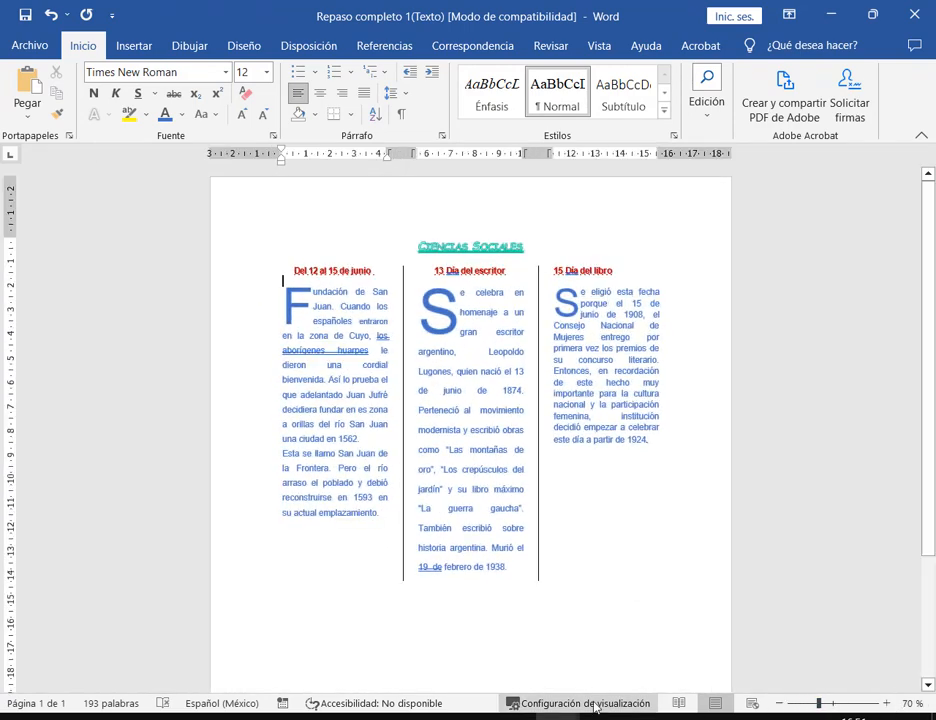
pyautogui.press('Up')
pyautogui.press('Up')
pyautogui.press('Up')
pyautogui.press('Up')
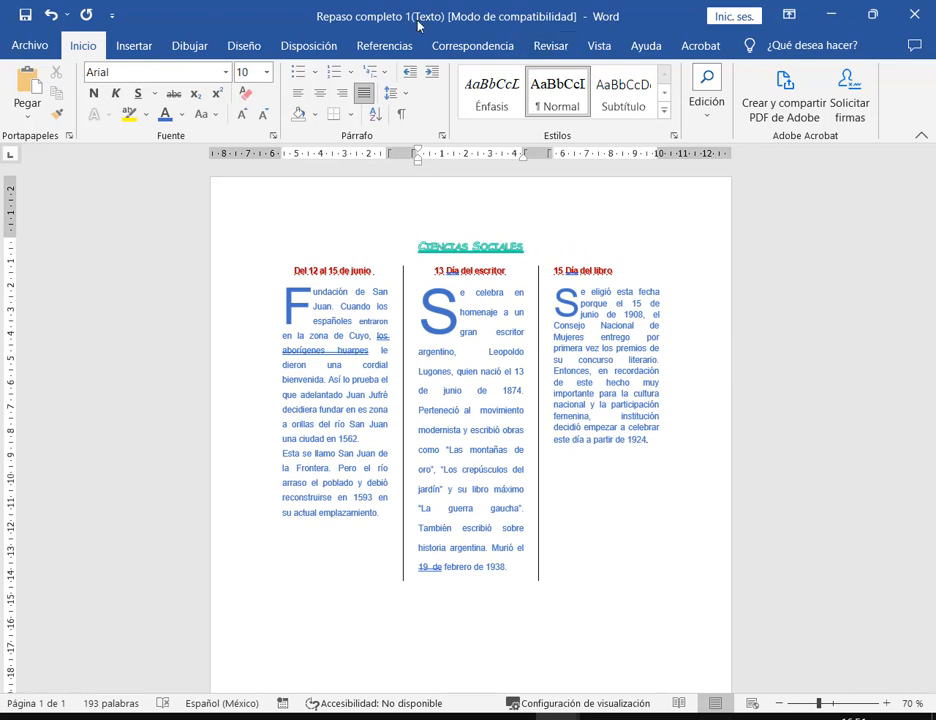
pyautogui.click(136, 47)
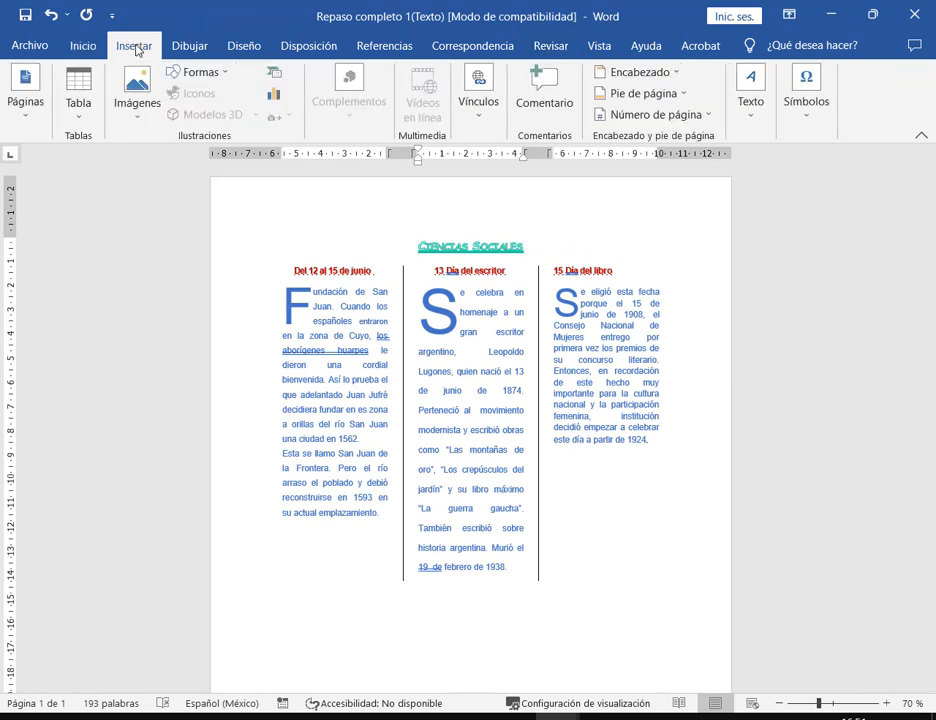
pyautogui.click(237, 57)
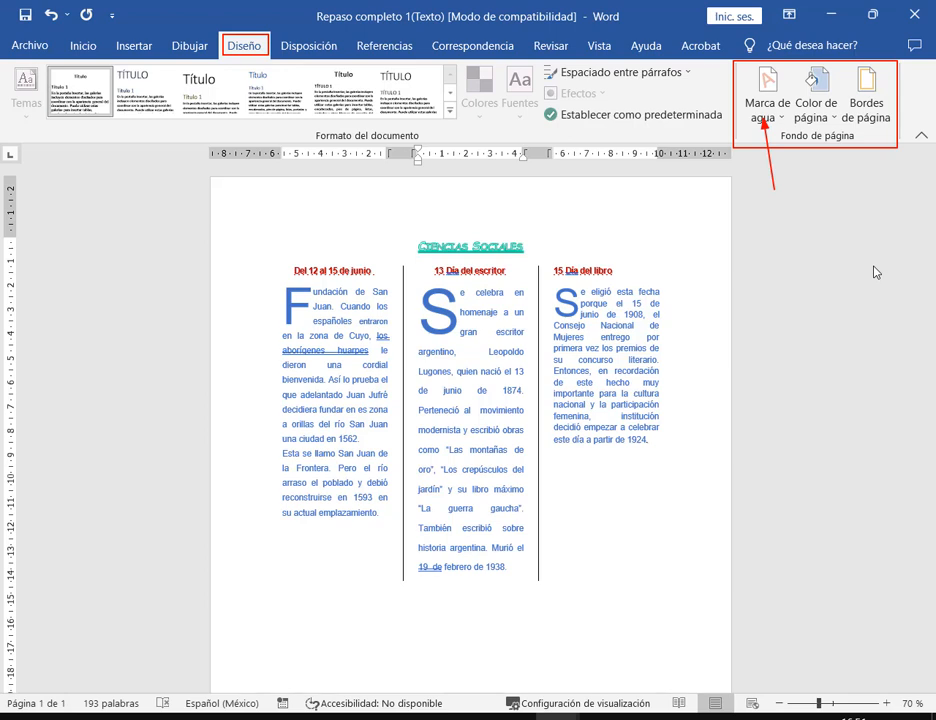
pyautogui.click(772, 112)
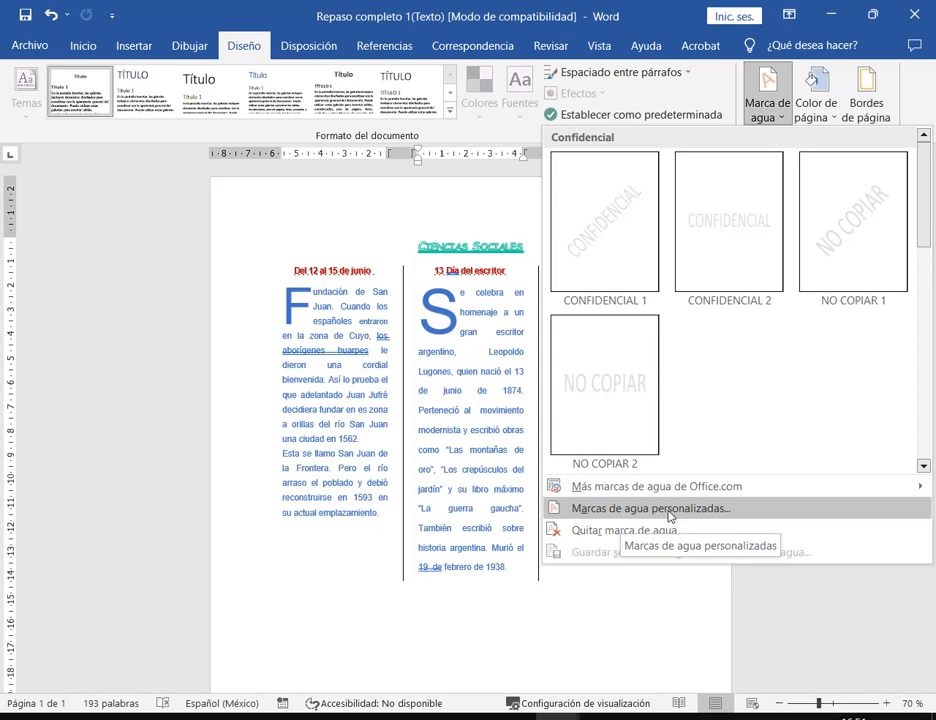
pyautogui.click(558, 716)
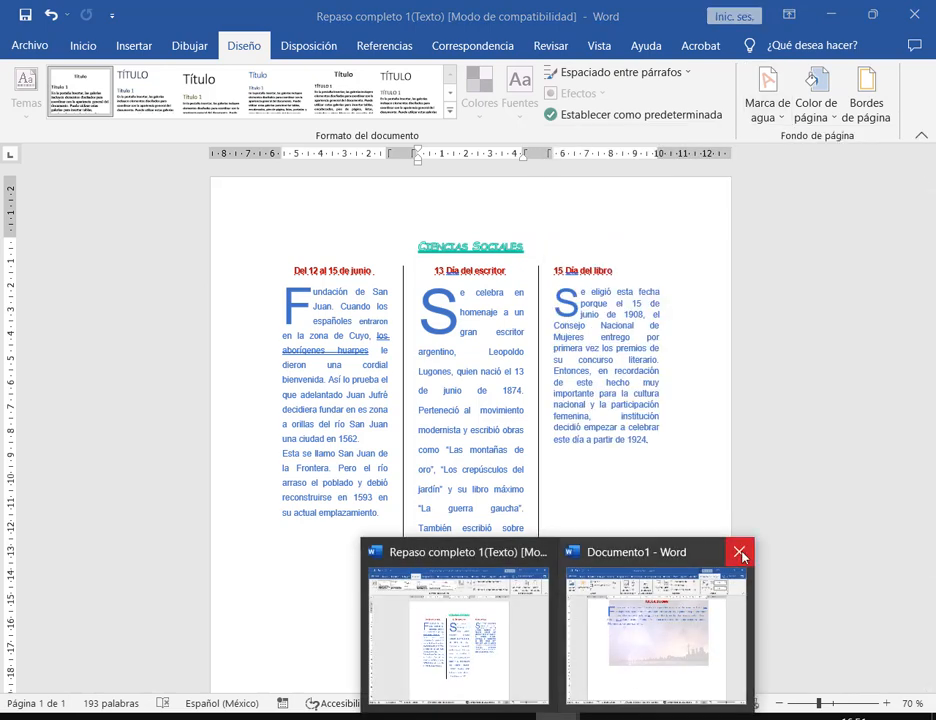
# - Switch to Documento1 and delete its faded city photo
pyautogui.moveTo(741, 558)
pyautogui.click(731, 634)
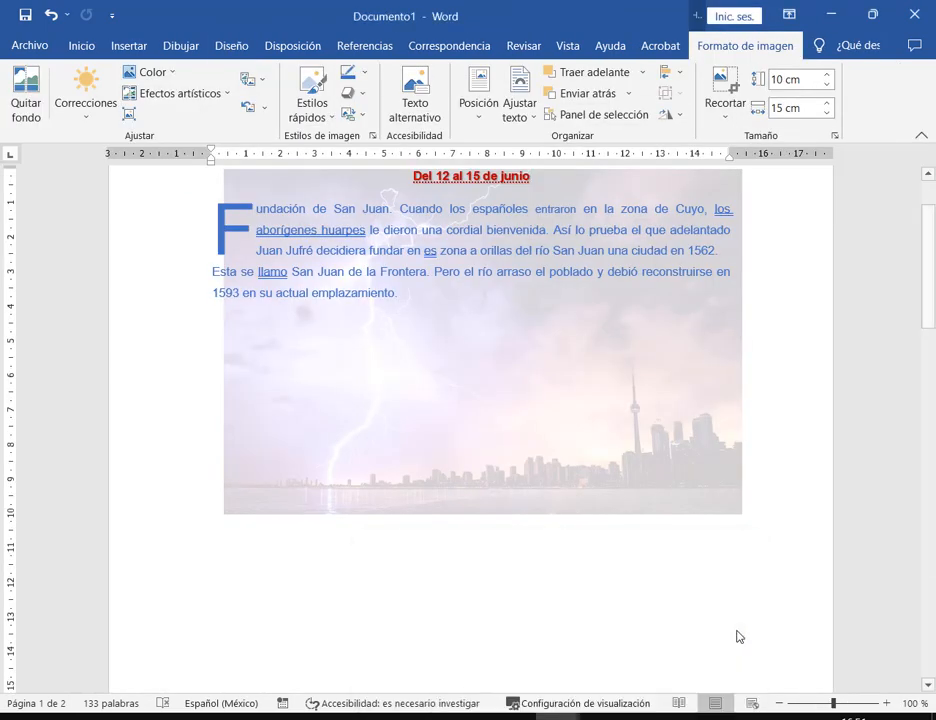
pyautogui.press('Delete')
pyautogui.scroll(2, 533, 317)
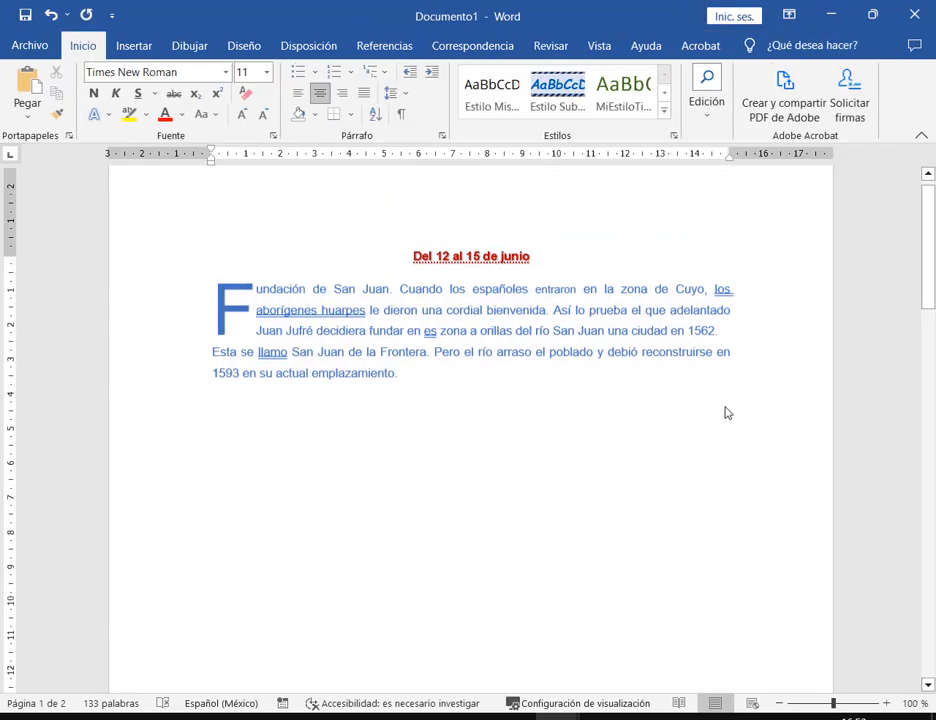
# - Apply the diagonal CONFIDENCIAL 1 watermark from Diseño > Marca de agua
pyautogui.click(240, 44)
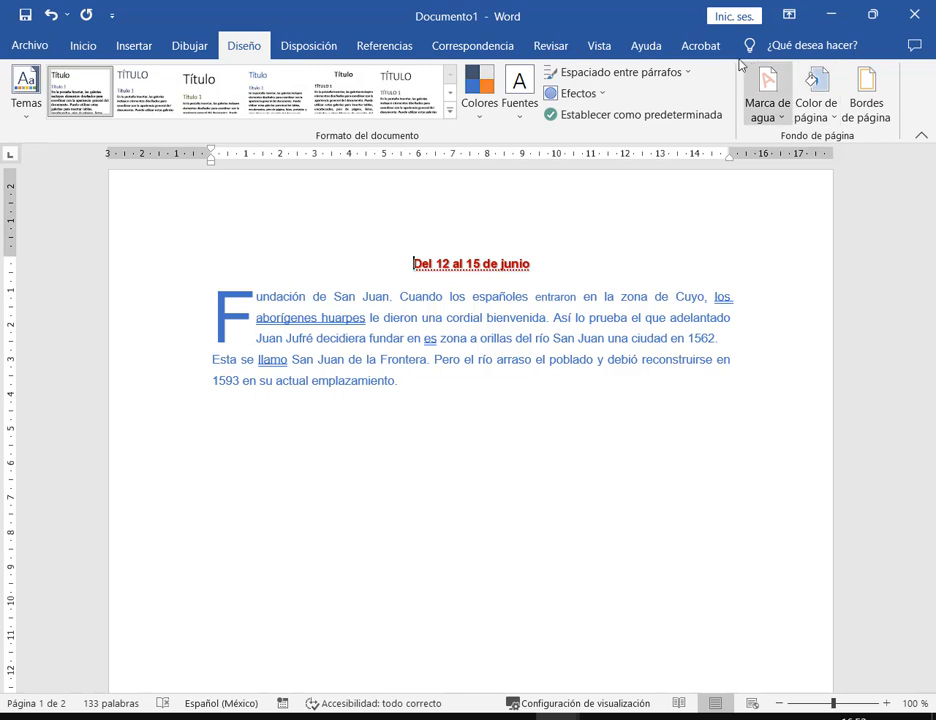
pyautogui.click(766, 119)
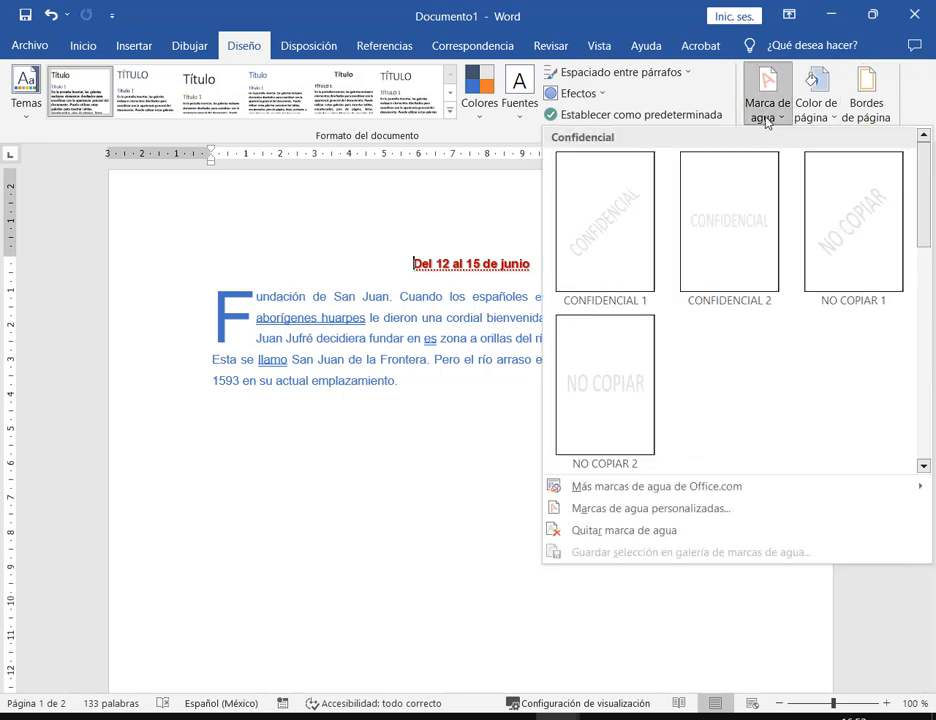
pyautogui.click(593, 245)
pyautogui.scroll(-5, 725, 371)
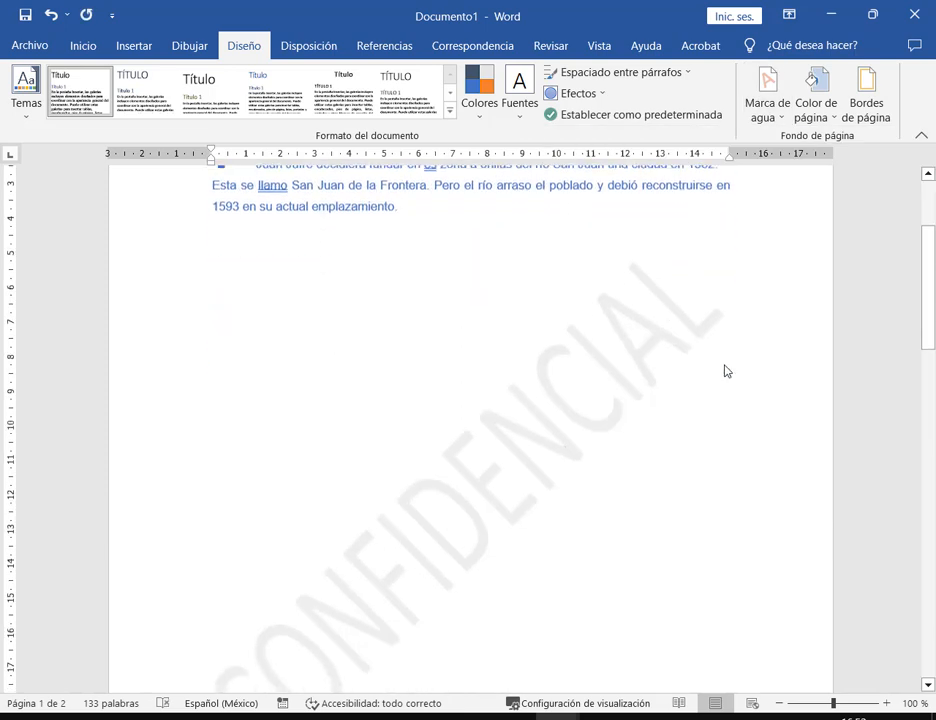
pyautogui.scroll(2, 745, 376)
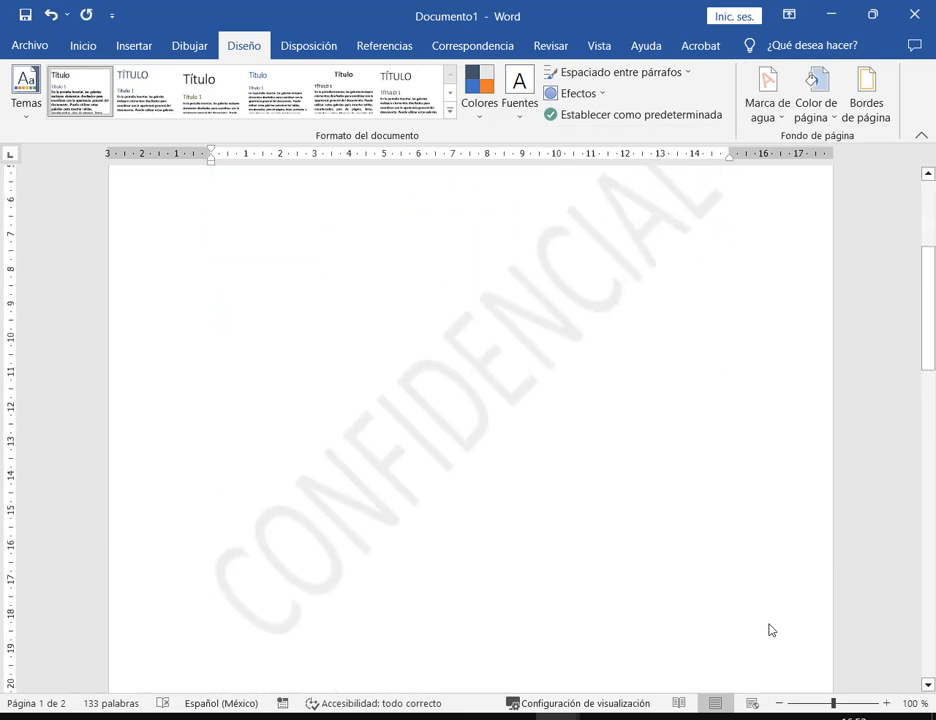
# - Zoom to about 69% and scroll through both watermarked pages
pyautogui.click(818, 705)
pyautogui.scroll(-1, 708, 520)
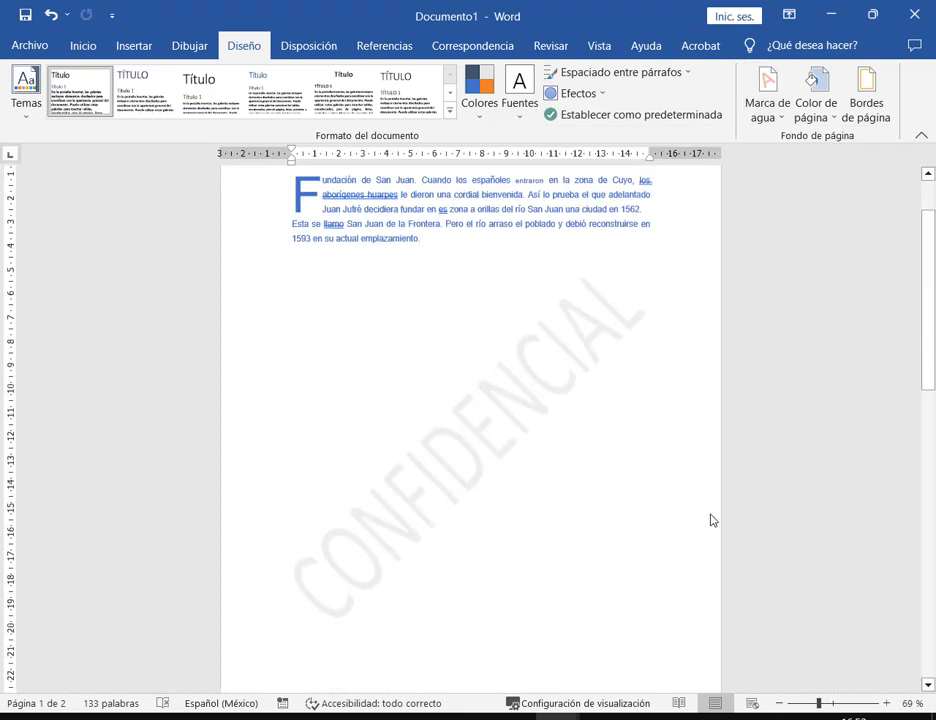
pyautogui.scroll(1, 710, 518)
pyautogui.scroll(-1, 711, 515)
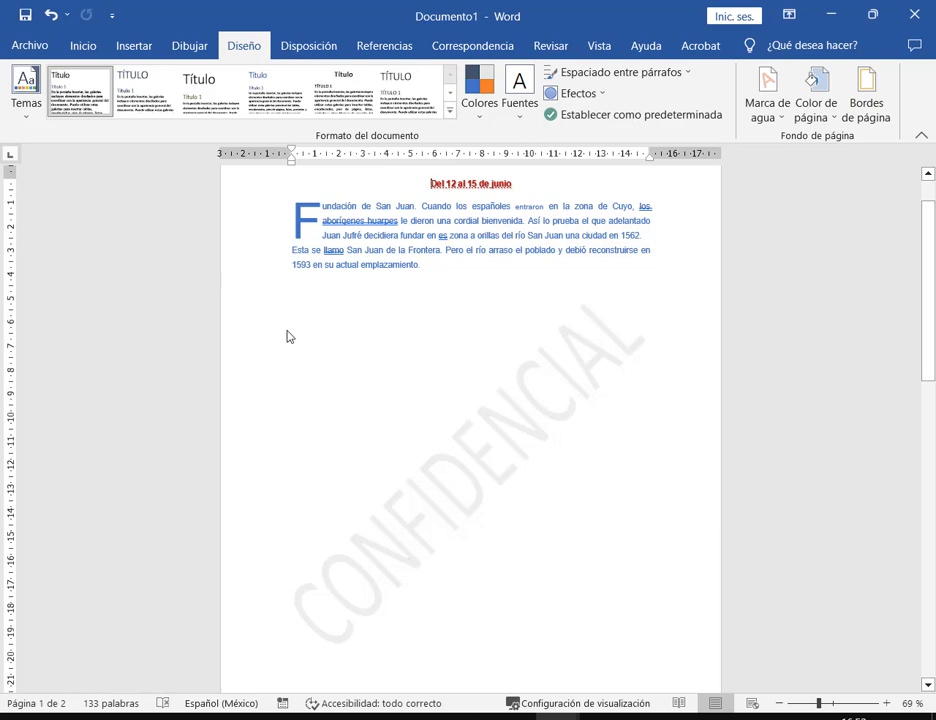
pyautogui.moveTo(276, 300); pyautogui.dragTo(688, 661)
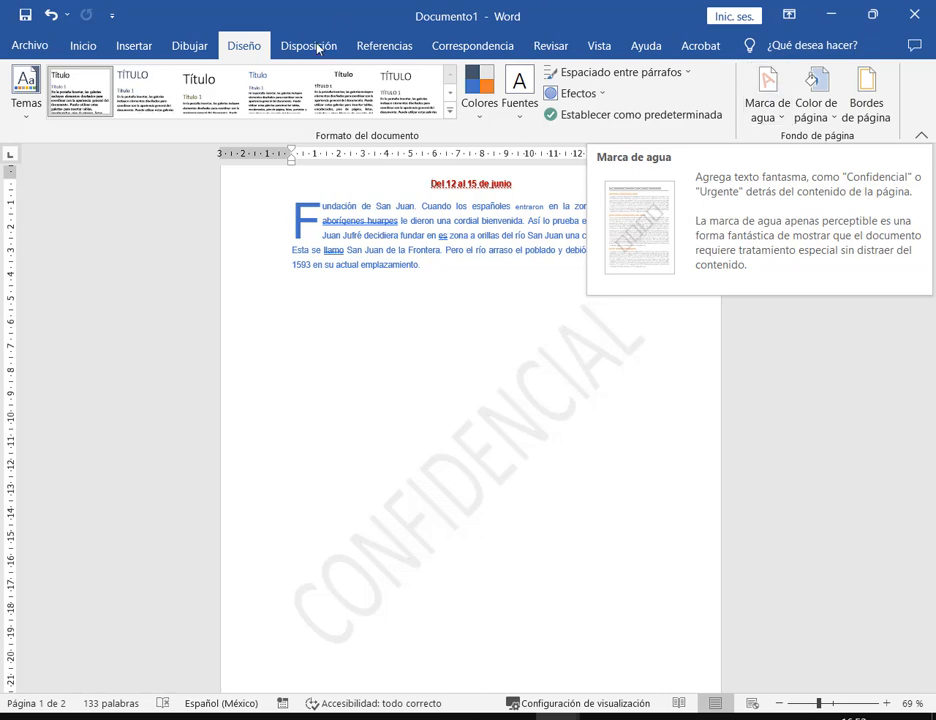
pyautogui.scroll(-1, 760, 314)
pyautogui.scroll(-12, 487, 334)
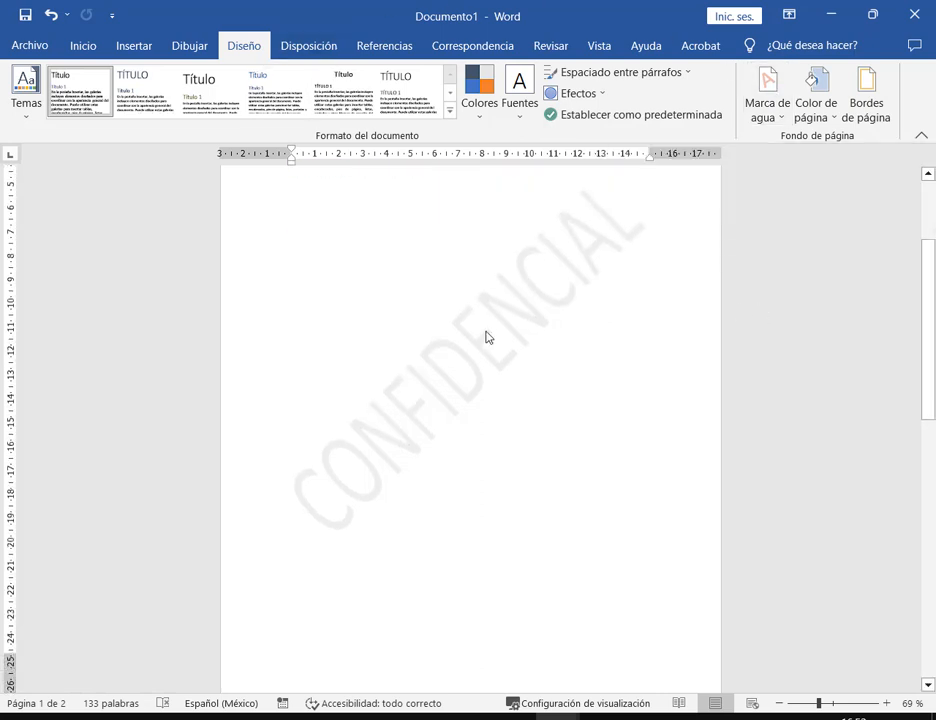
pyautogui.scroll(-5, 489, 323)
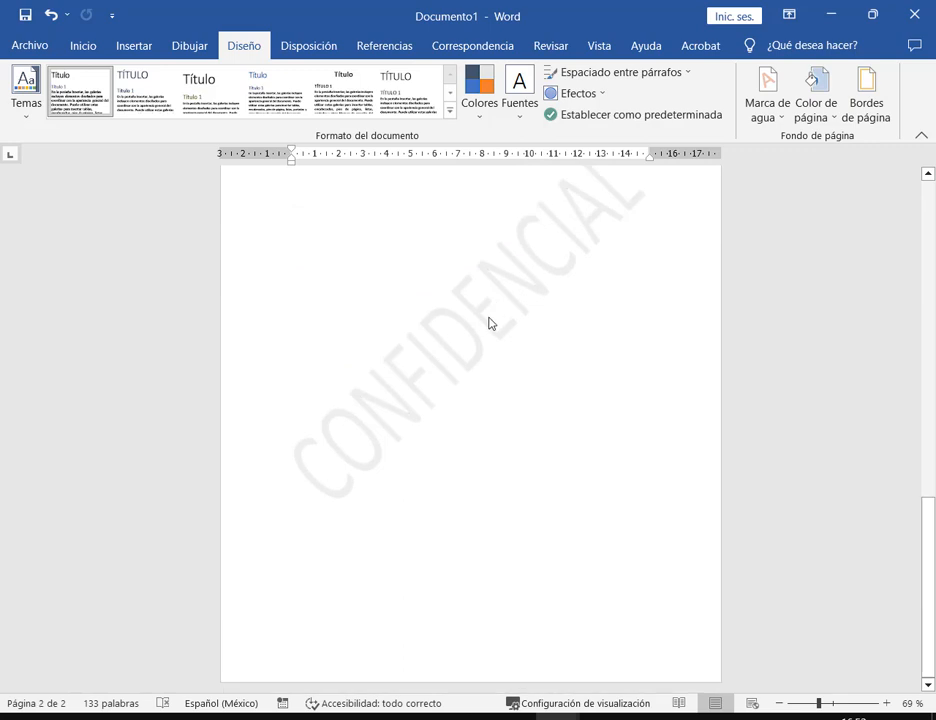
pyautogui.scroll(10, 489, 323)
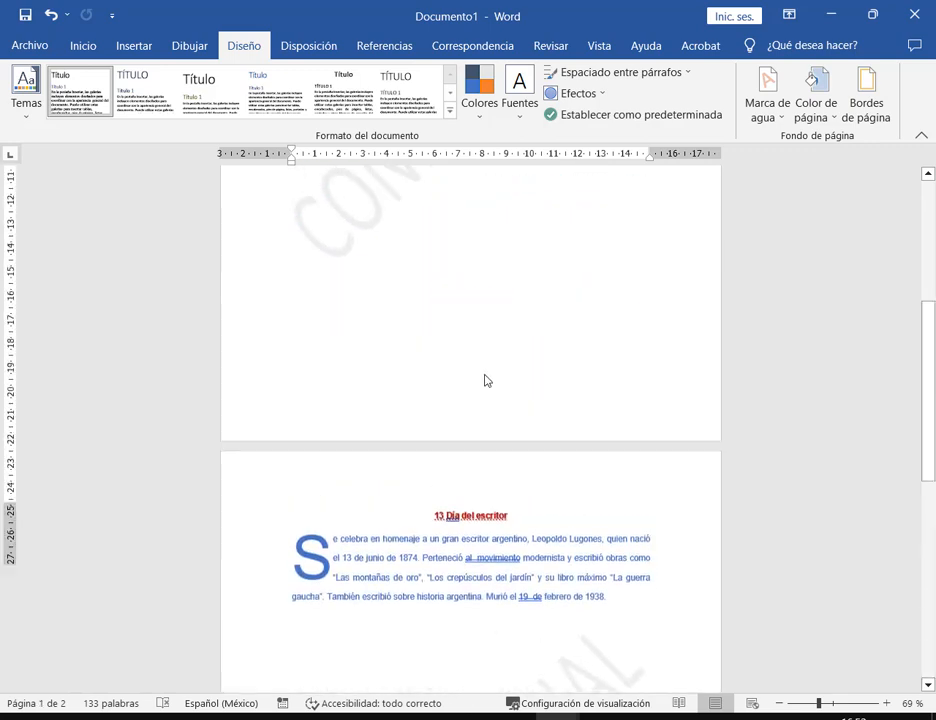
pyautogui.scroll(5, 487, 380)
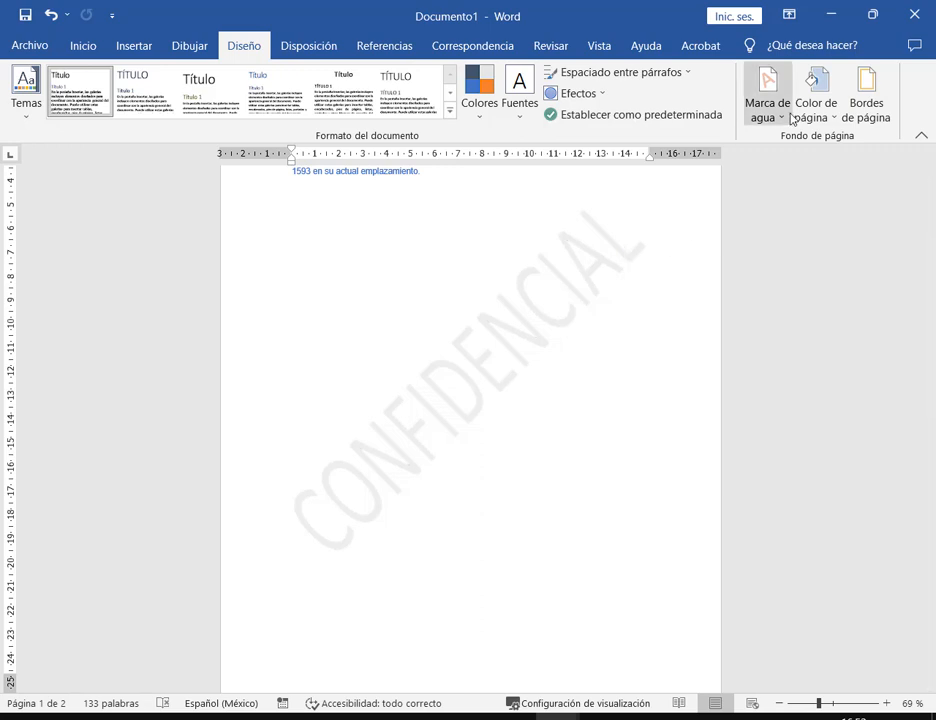
# - Open the custom watermark settings and close them without changes
pyautogui.click(767, 95)
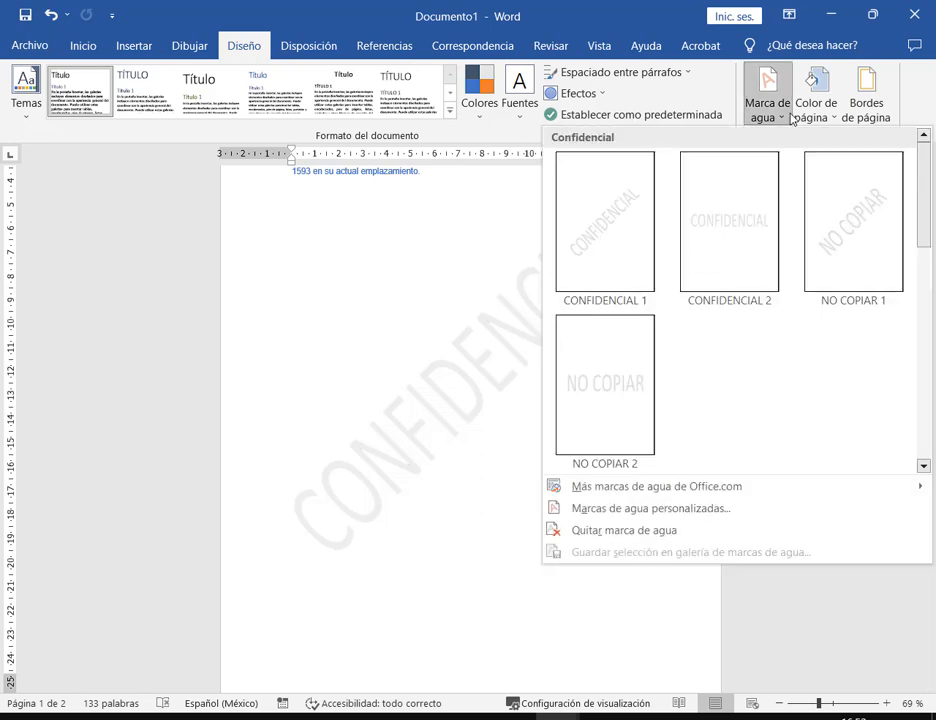
pyautogui.click(694, 508)
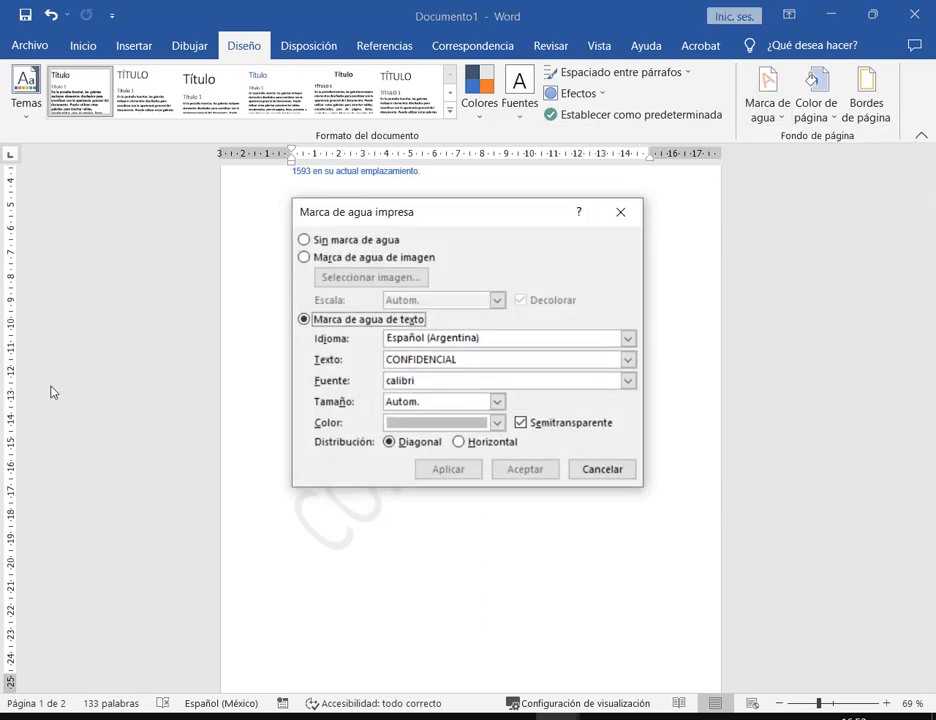
pyautogui.click(621, 215)
pyautogui.scroll(3, 730, 501)
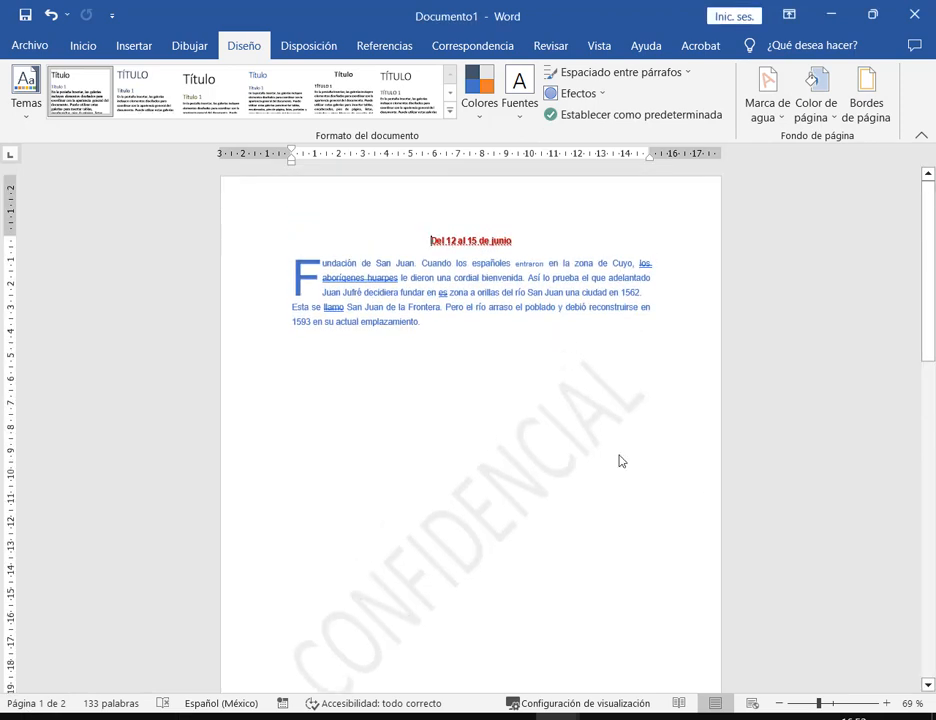
# - In the header, nudge the CONFIDENCIAL WordArt slightly down and right, then return to the body
pyautogui.doubleClick(686, 233)
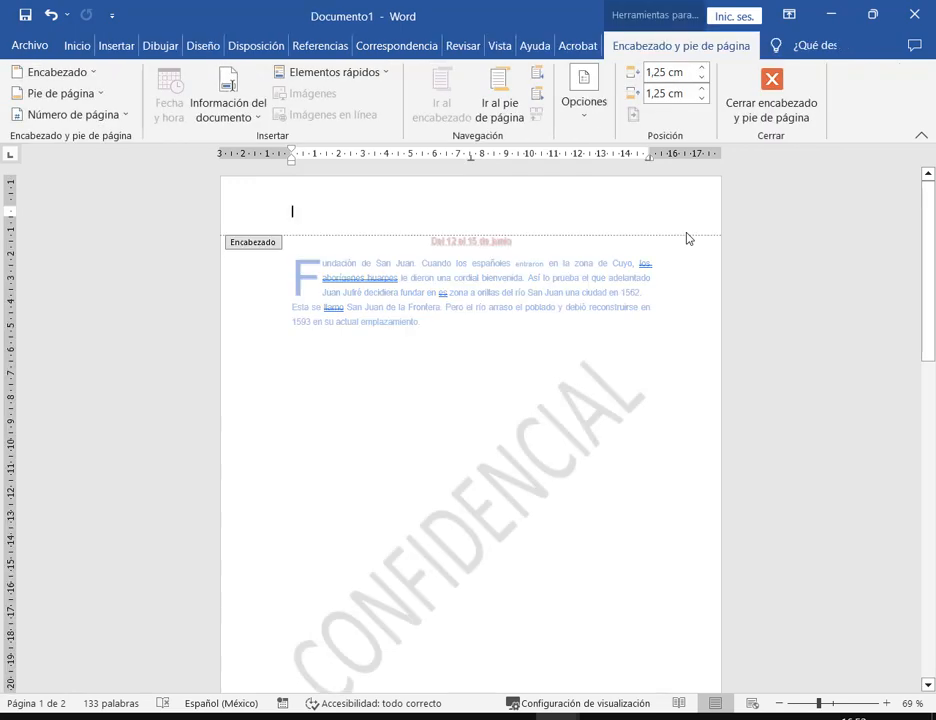
pyautogui.doubleClick(714, 286)
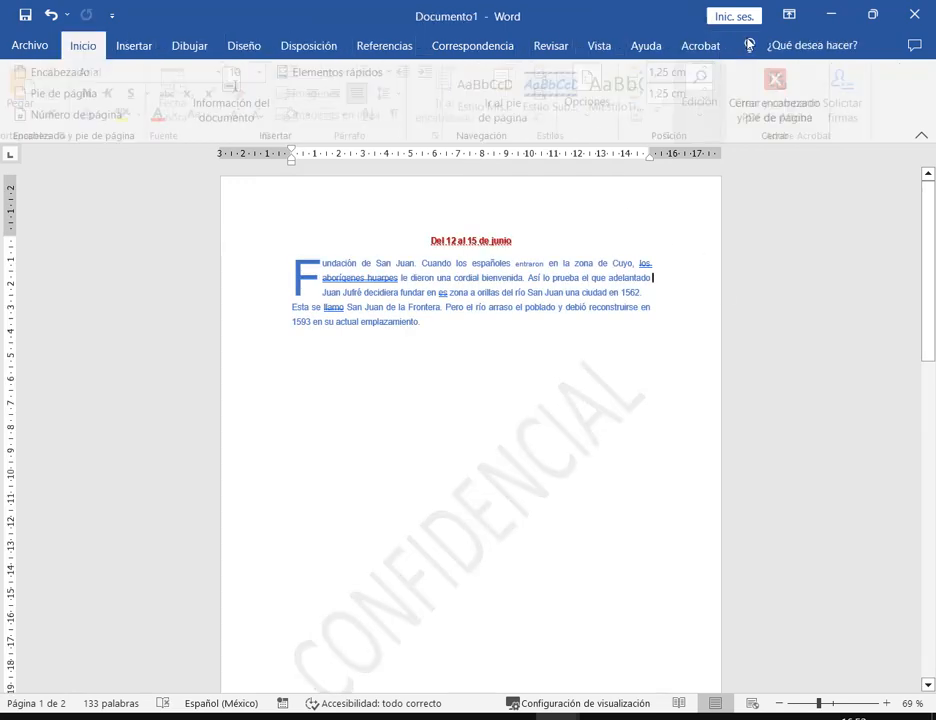
pyautogui.click(146, 52)
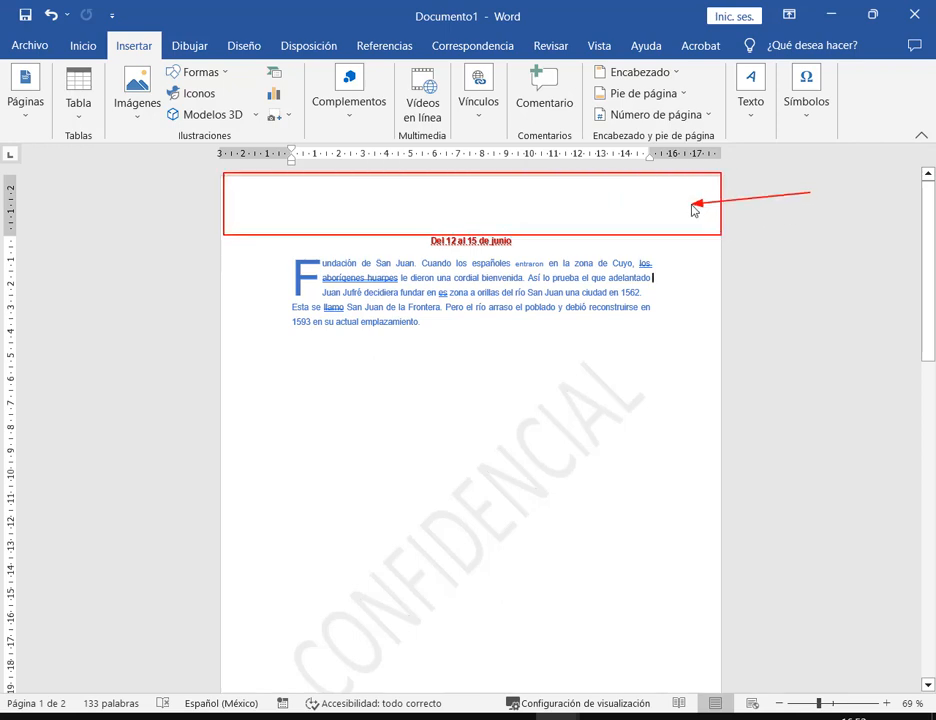
pyautogui.doubleClick(325, 205)
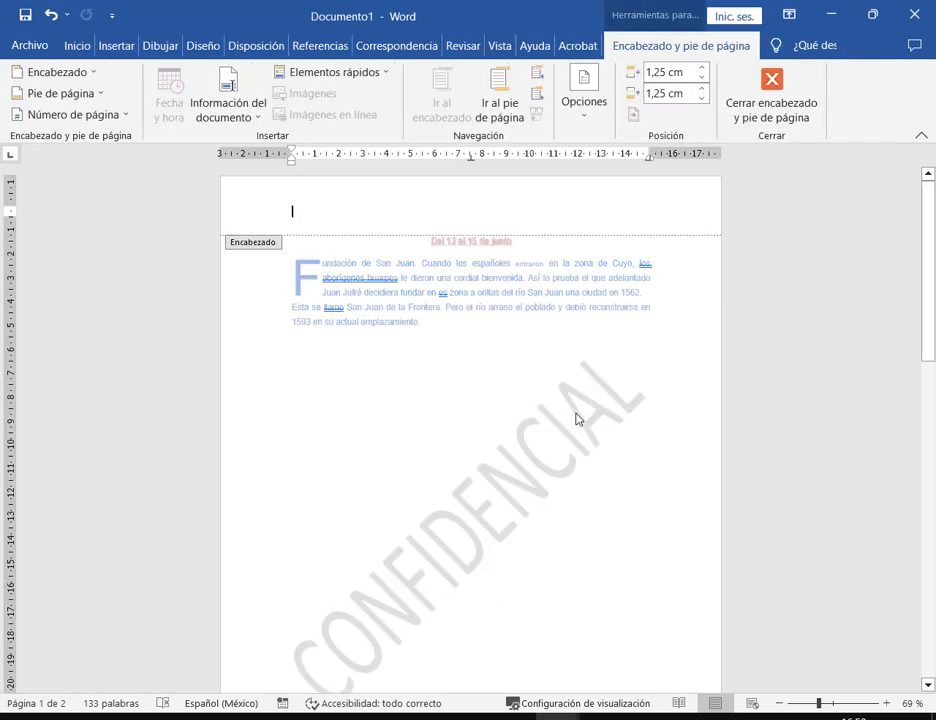
pyautogui.click(566, 378)
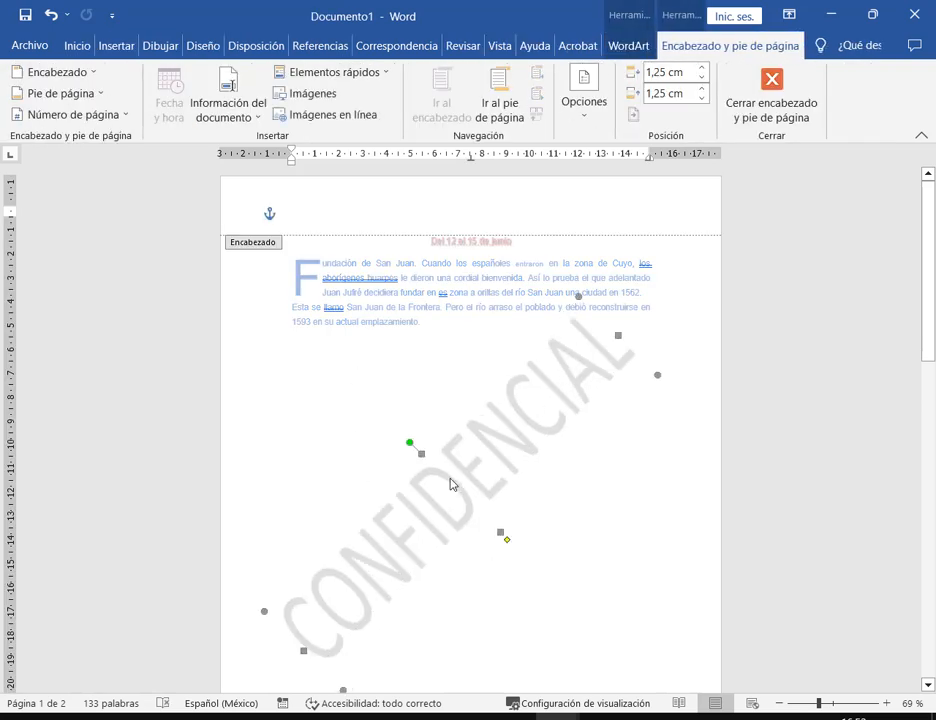
pyautogui.moveTo(450, 484); pyautogui.dragTo(459, 502)
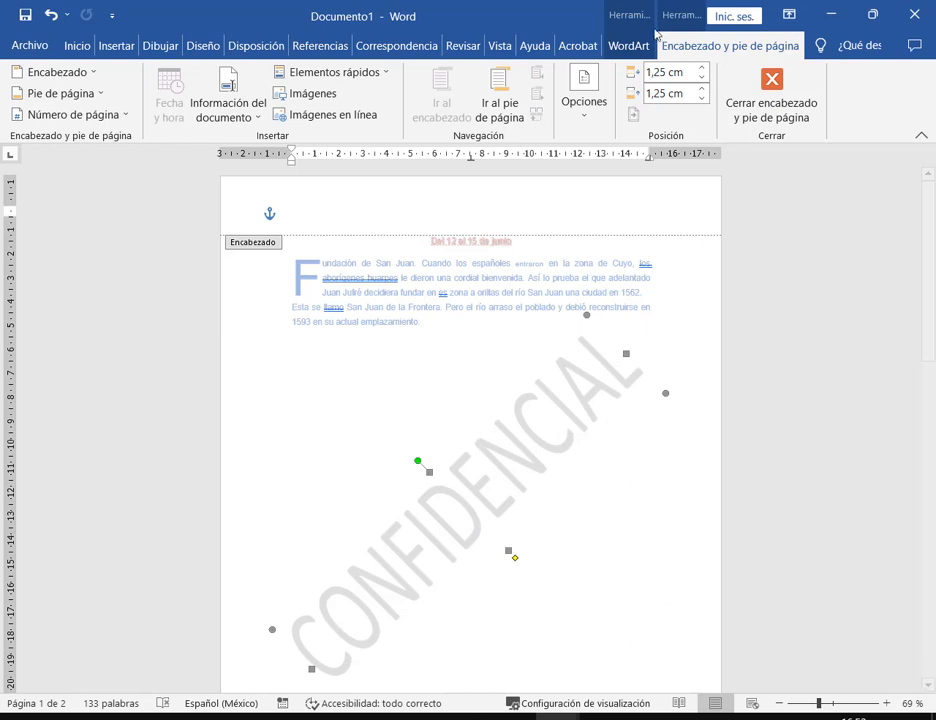
pyautogui.click(627, 16)
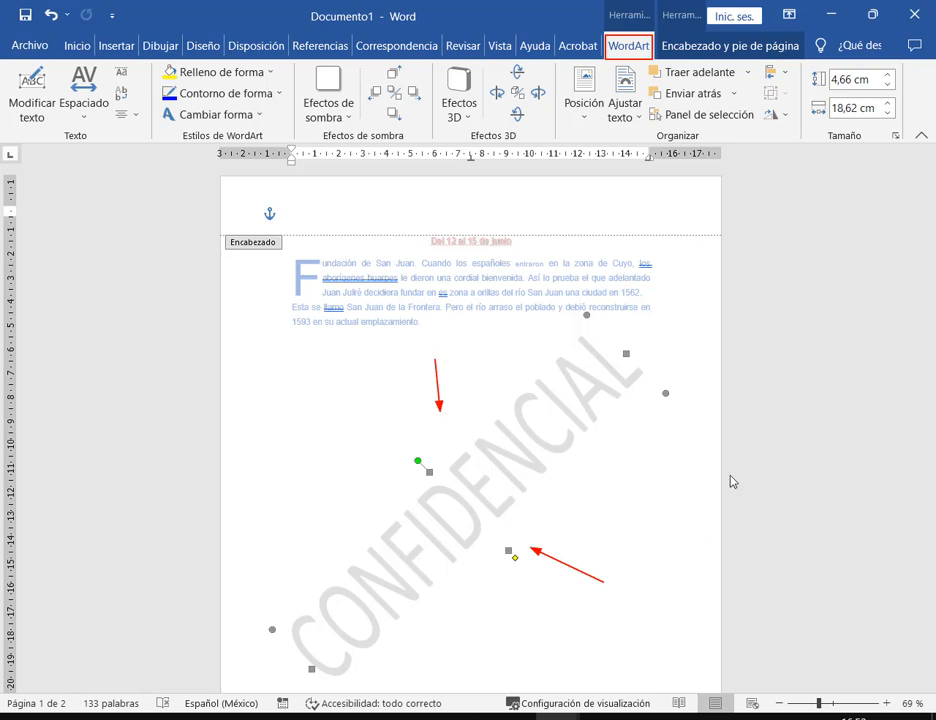
pyautogui.doubleClick(674, 283)
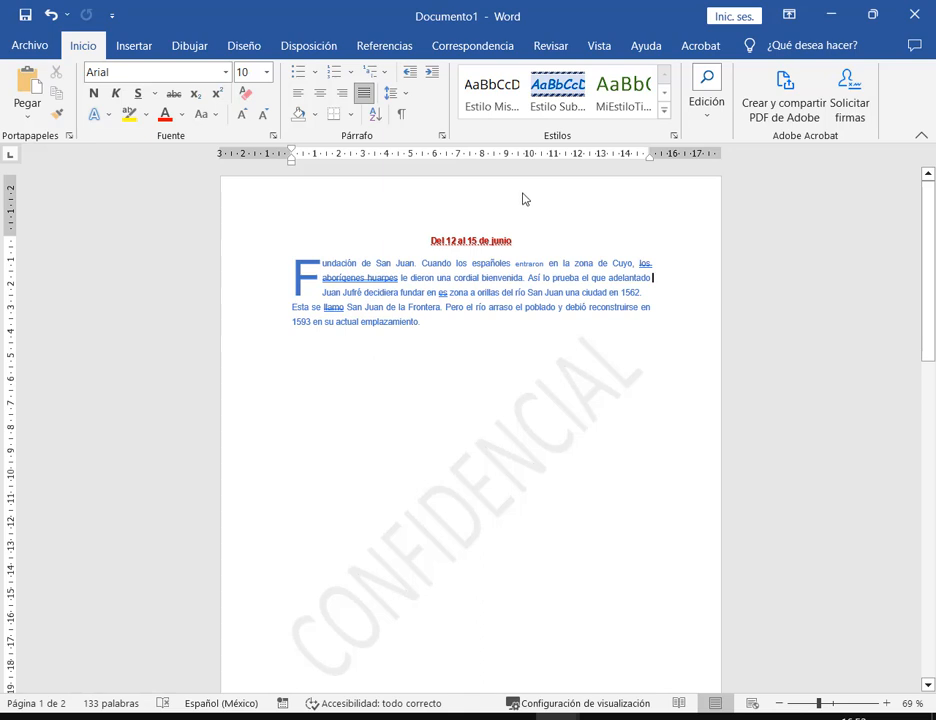
# - Open the custom watermark settings showing the CONFIDENCIAL diagonal, semitransparent text watermark
pyautogui.scroll(-8, 523, 199)
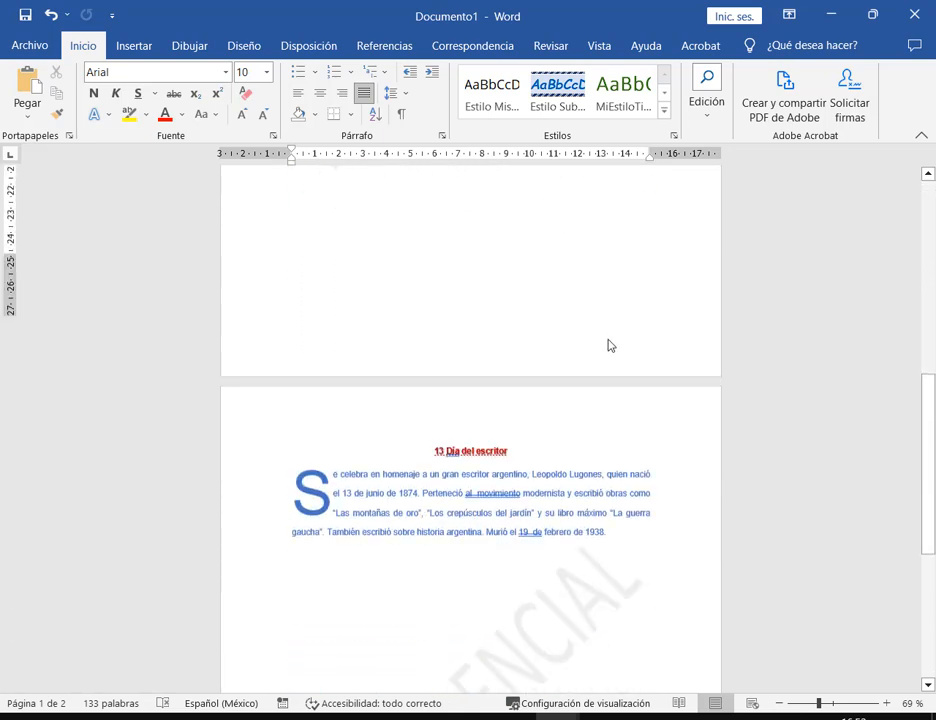
pyautogui.scroll(-8, 610, 345)
pyautogui.scroll(2, 611, 345)
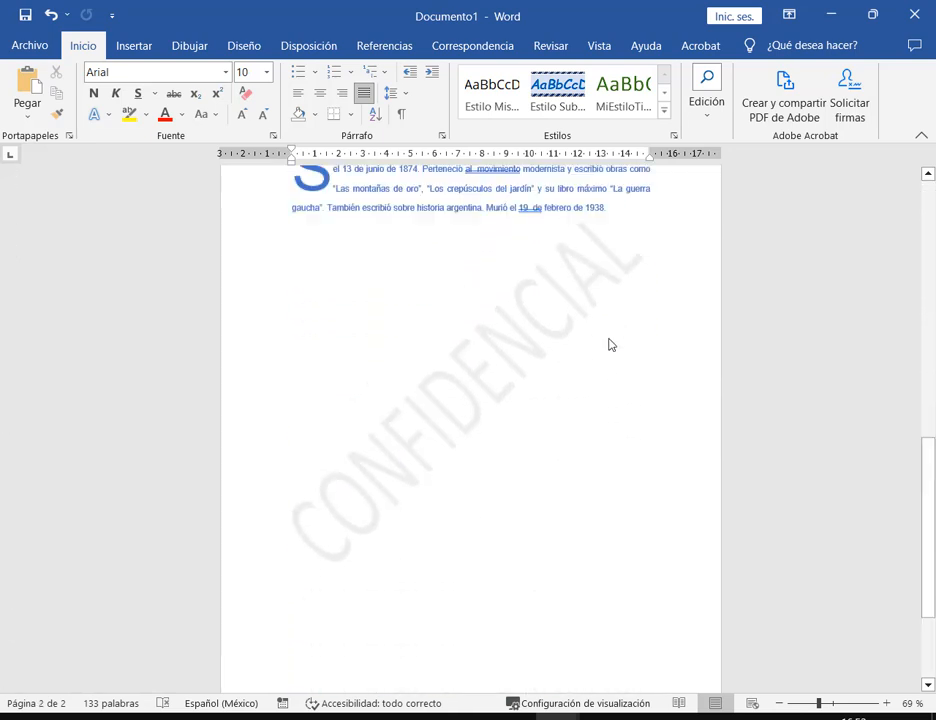
pyautogui.scroll(10, 610, 345)
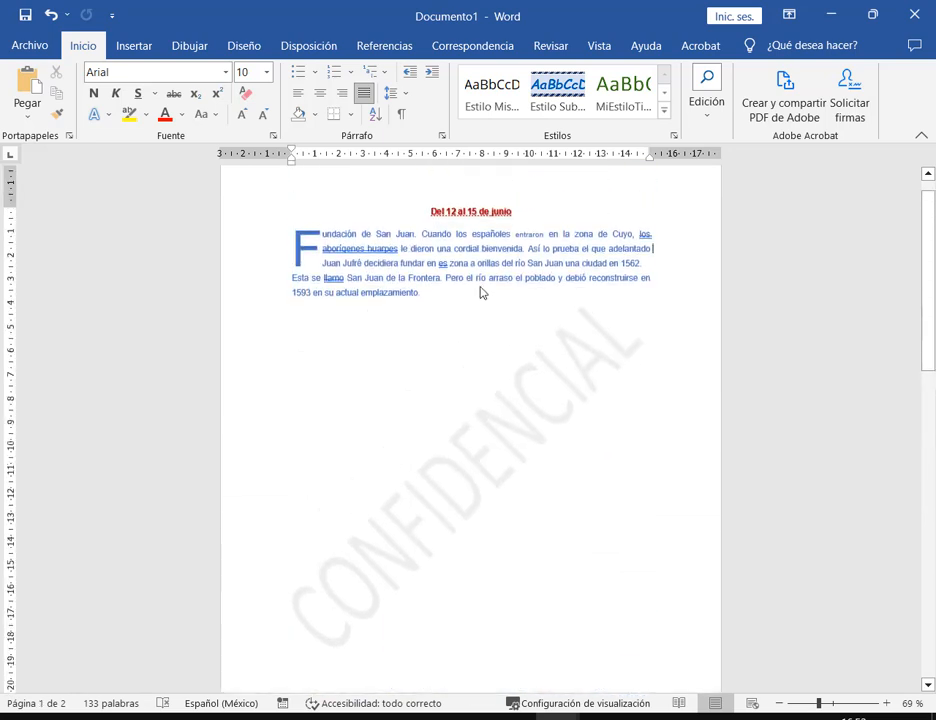
pyautogui.click(244, 45)
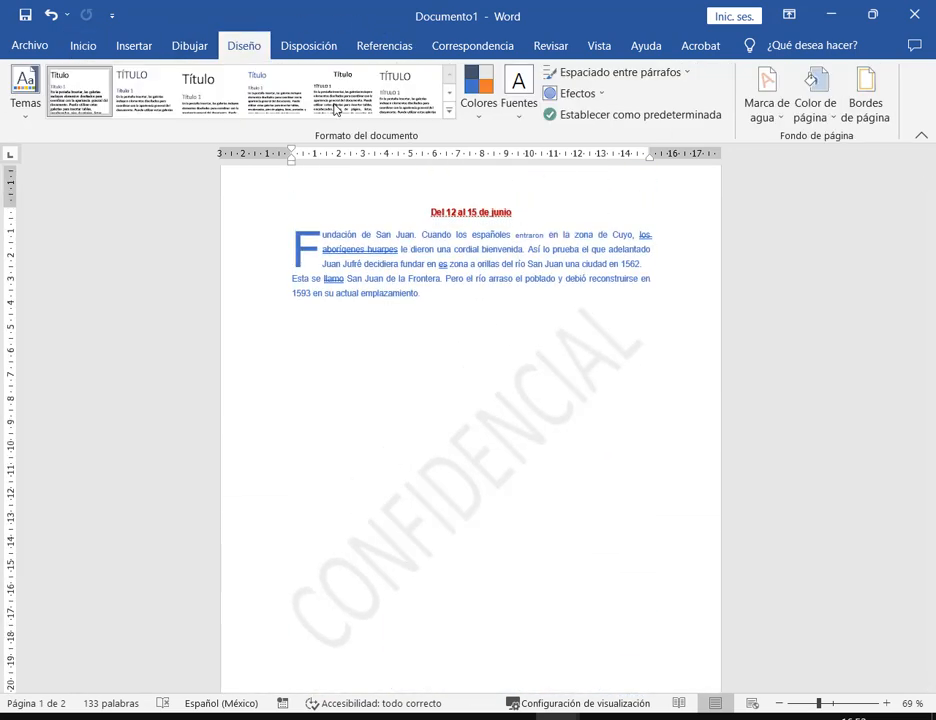
pyautogui.click(767, 92)
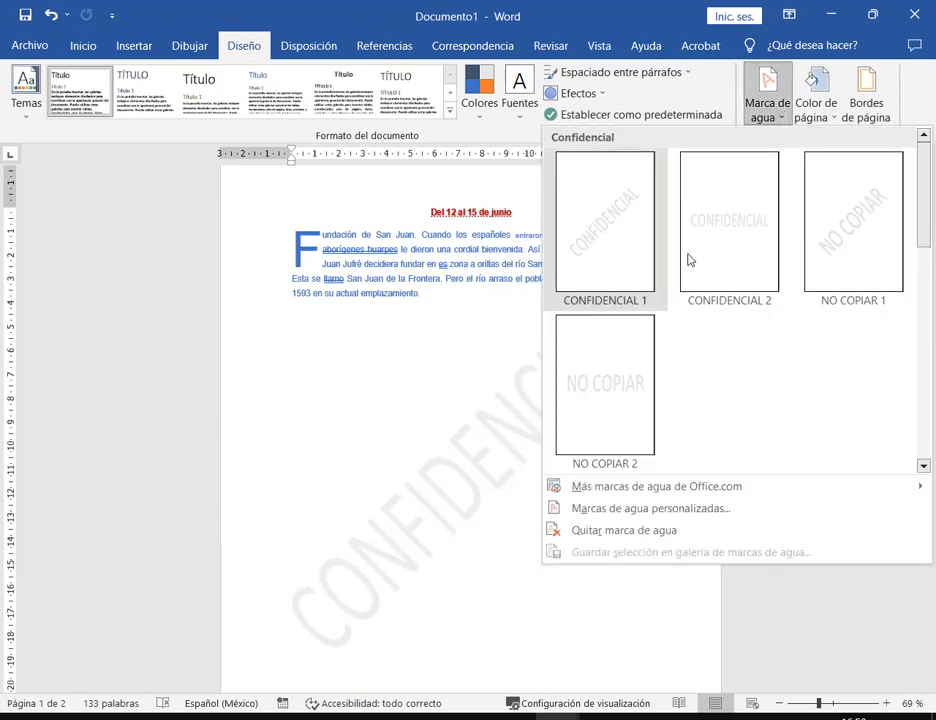
pyautogui.scroll(-5, 844, 307)
pyautogui.scroll(5, 794, 238)
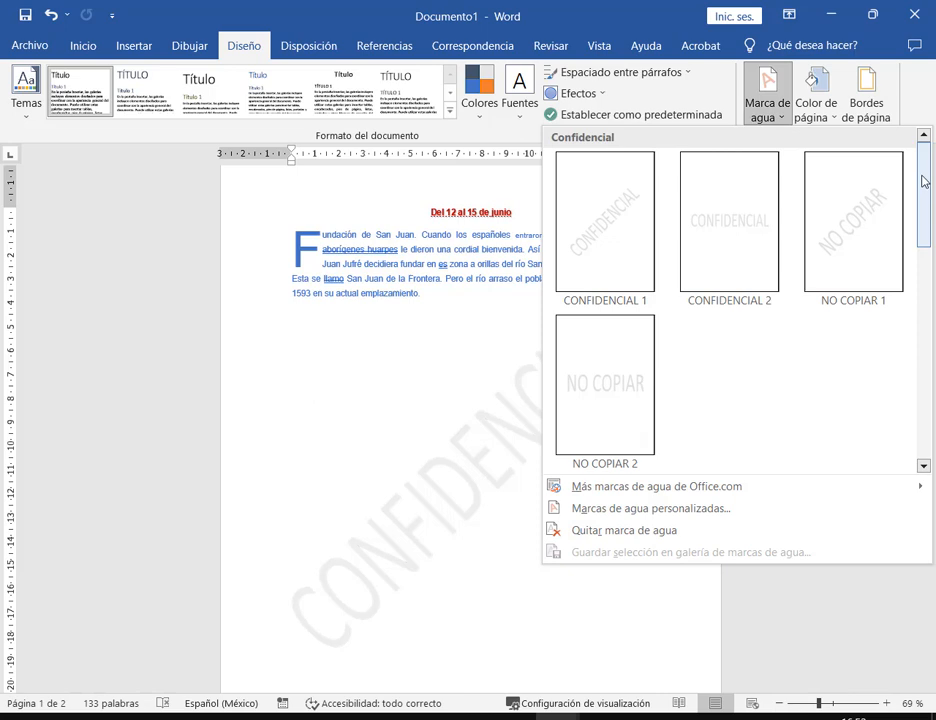
pyautogui.scroll(-5, 753, 388)
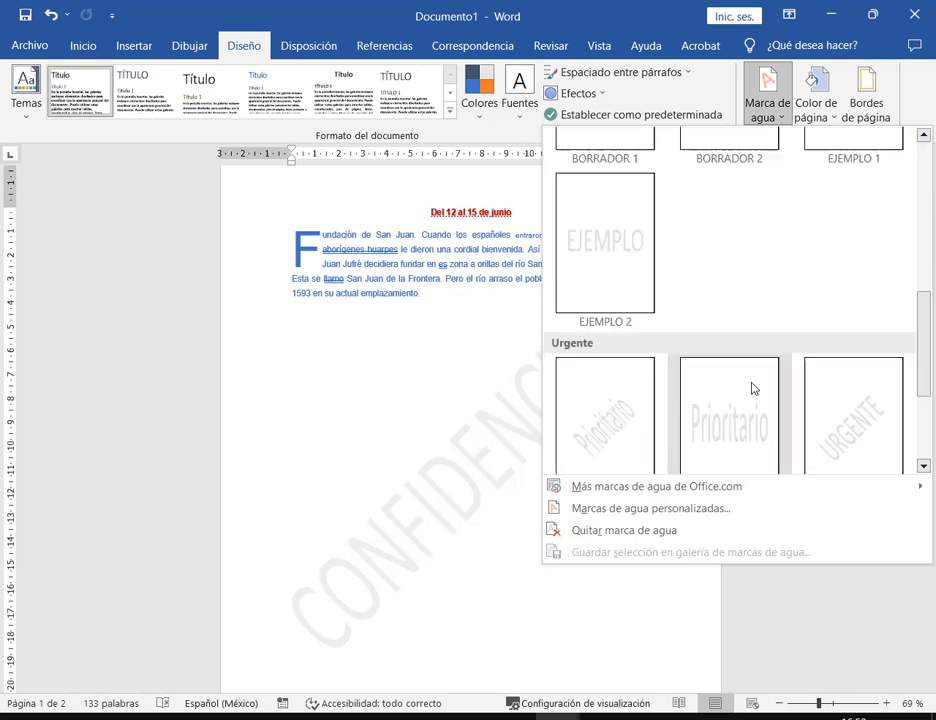
pyautogui.scroll(-2, 753, 388)
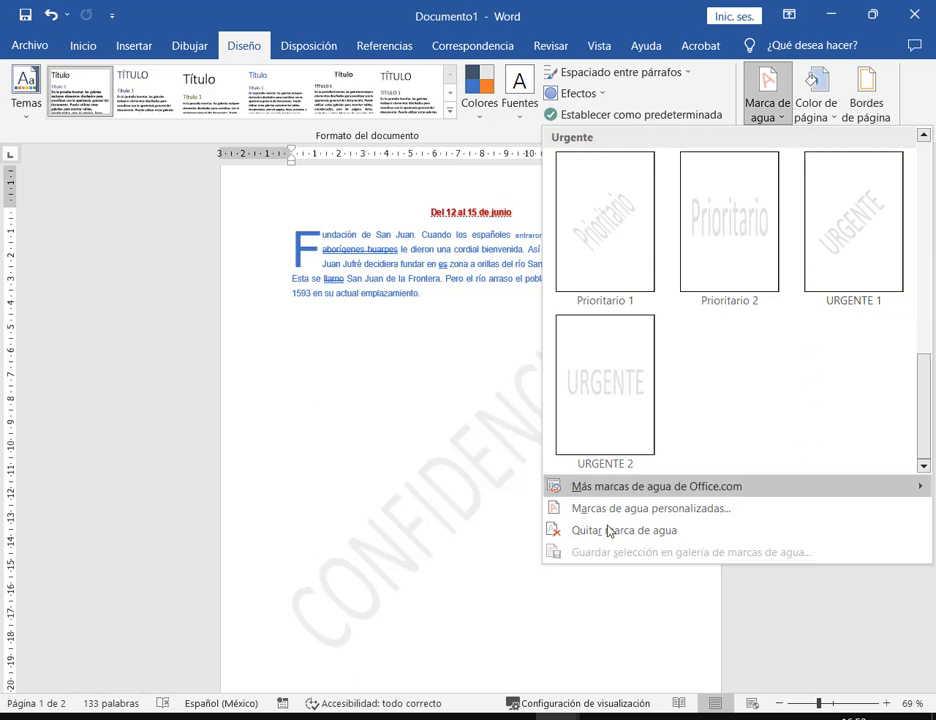
pyautogui.click(640, 512)
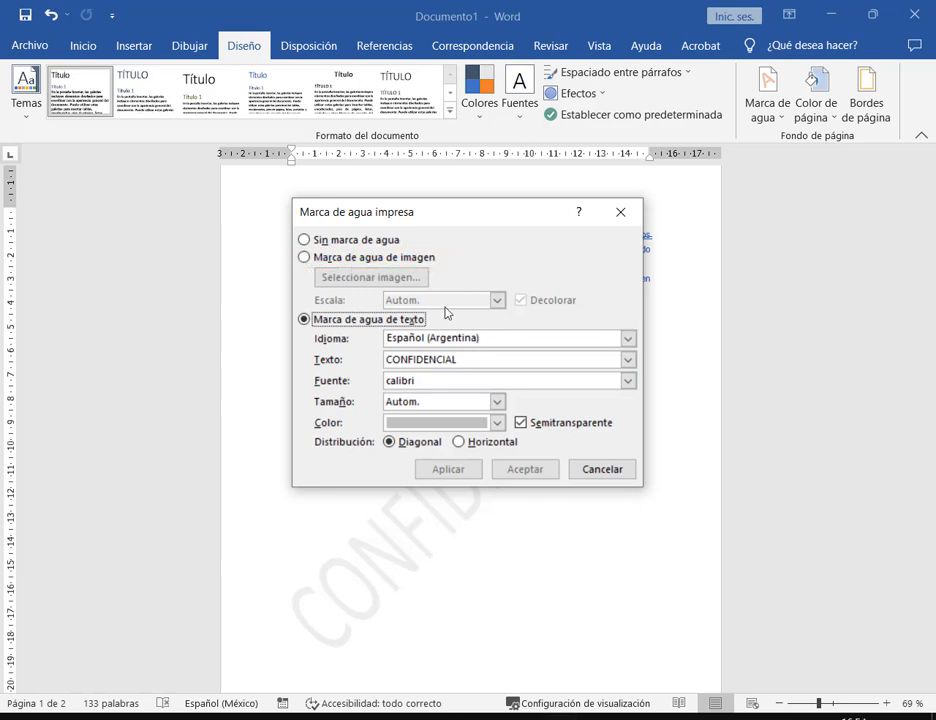
# - Switch to a picture watermark and insert the rocky beach photo from a file
pyautogui.click(388, 257)
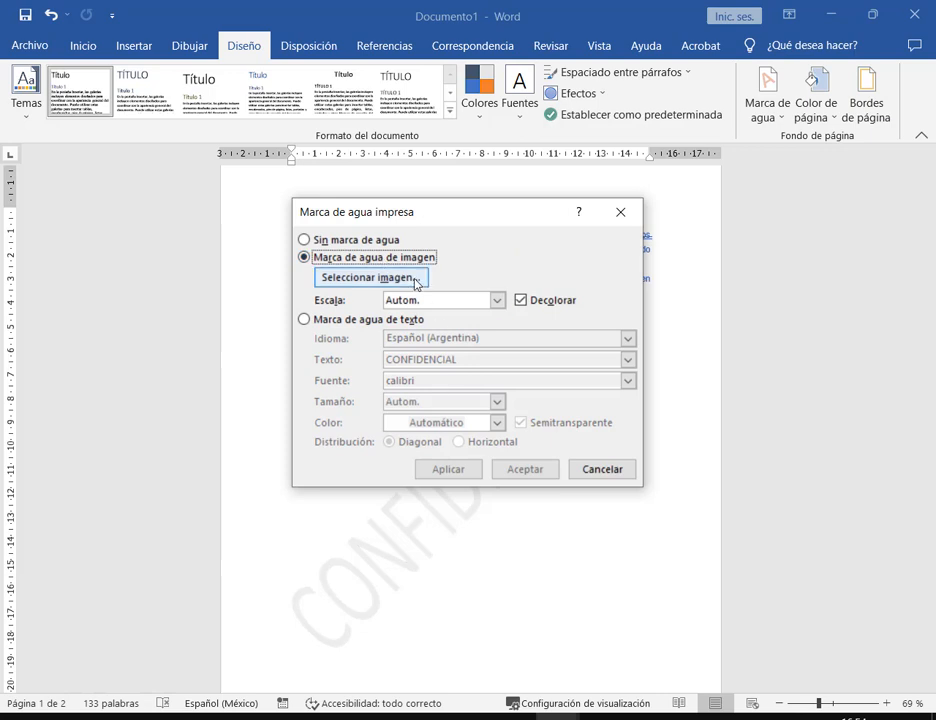
pyautogui.click(416, 284)
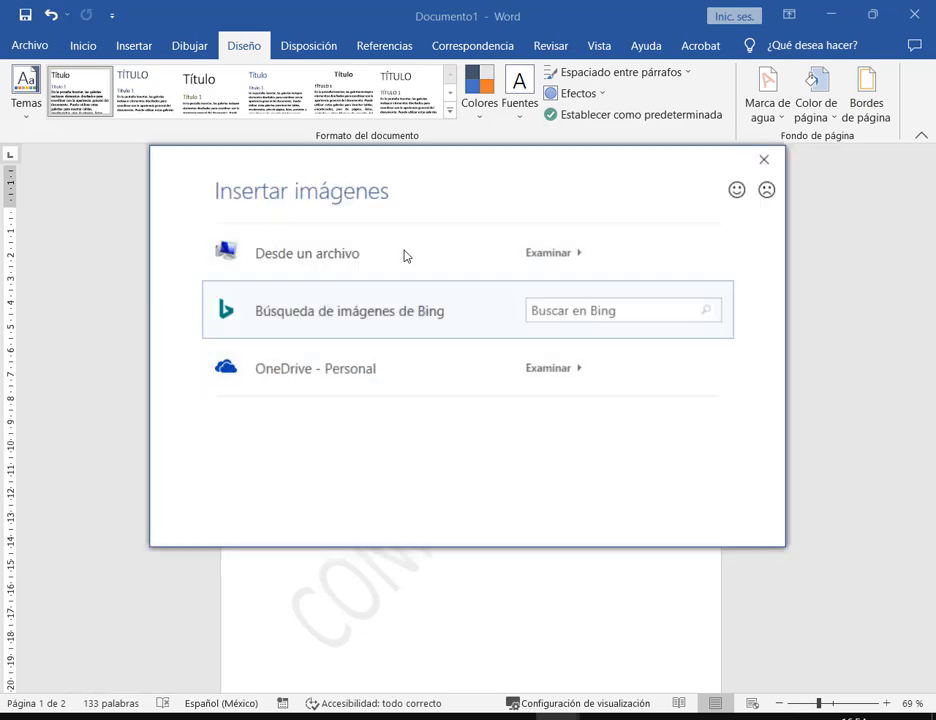
pyautogui.click(764, 159)
pyautogui.click(355, 276)
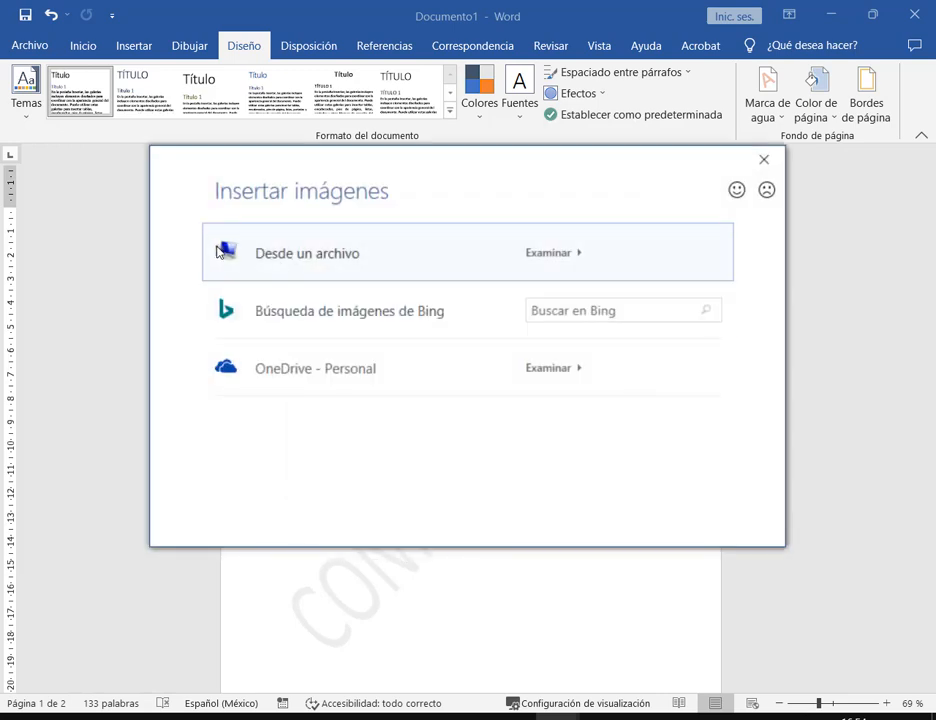
pyautogui.moveTo(209, 229)
pyautogui.mouseDown()
pyautogui.moveTo(412, 283)
pyautogui.moveTo(399, 275)
pyautogui.mouseUp()
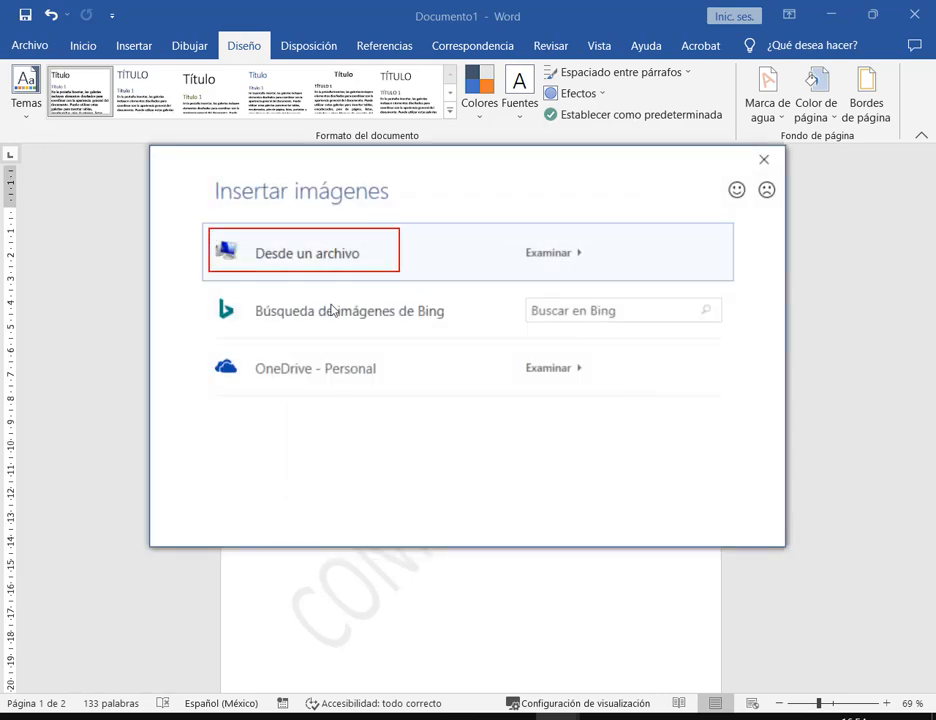
pyautogui.moveTo(209, 290); pyautogui.dragTo(460, 328)
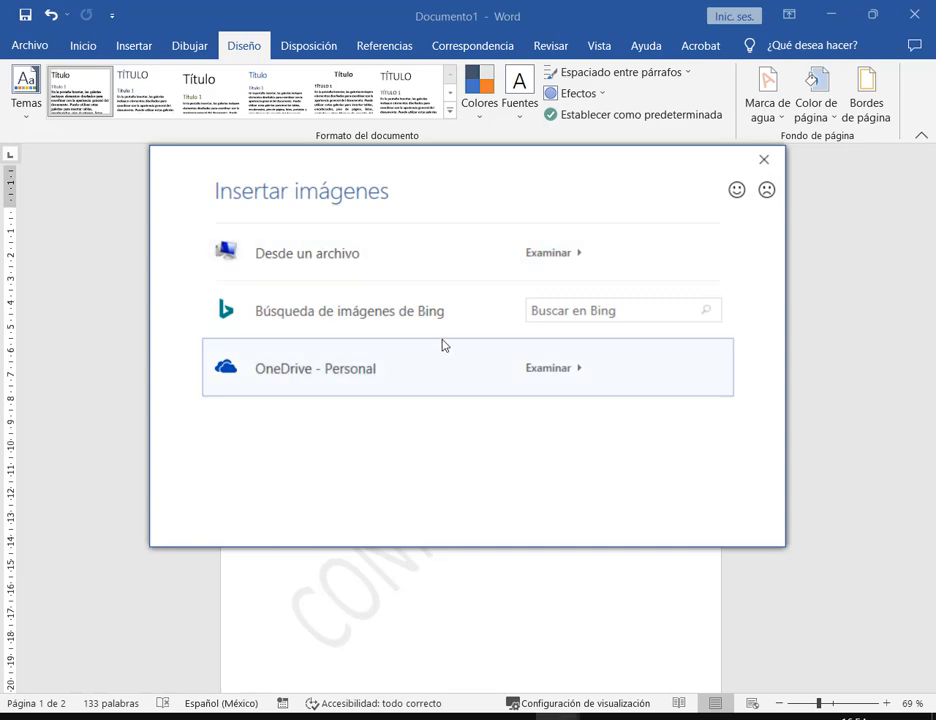
pyautogui.click(351, 257)
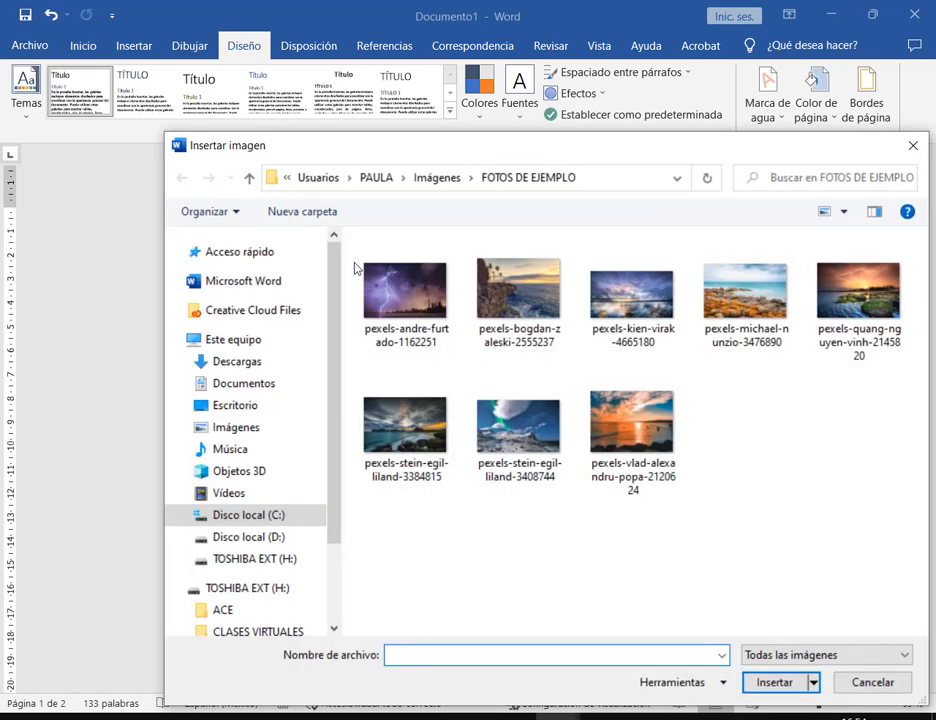
pyautogui.click(780, 316)
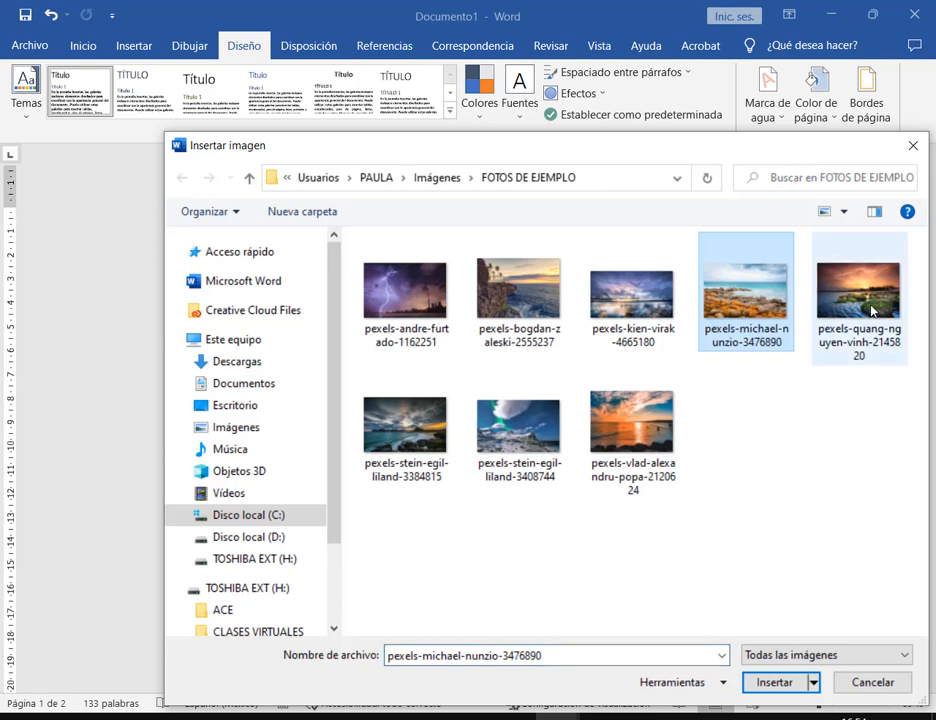
pyautogui.doubleClick(735, 308)
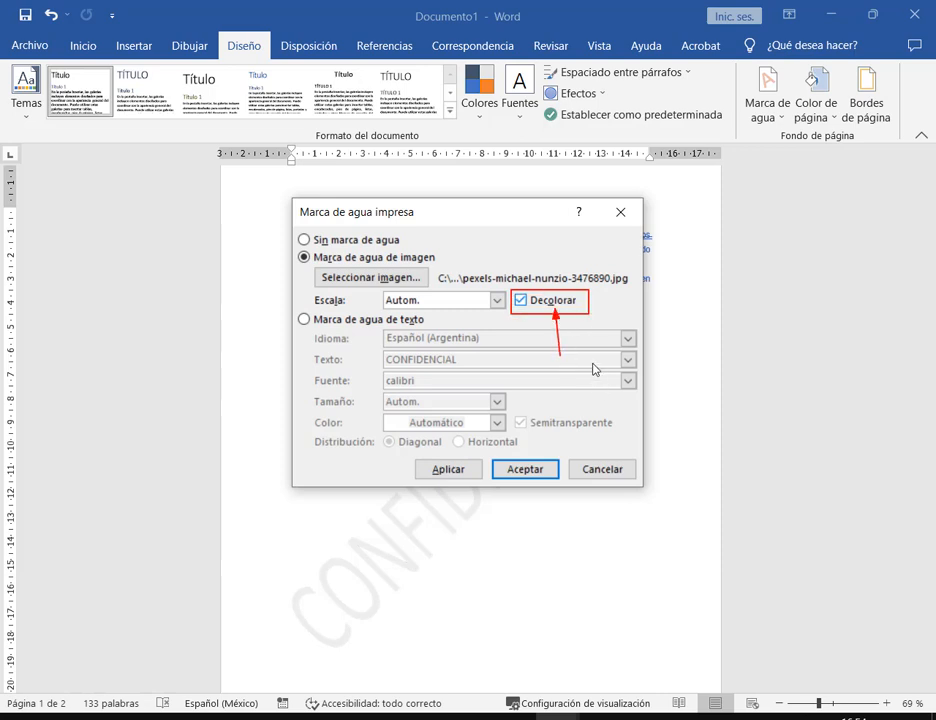
# - Keep automatic scale, turn Decolorar off, and apply the beach picture watermark
pyautogui.click(497, 300)
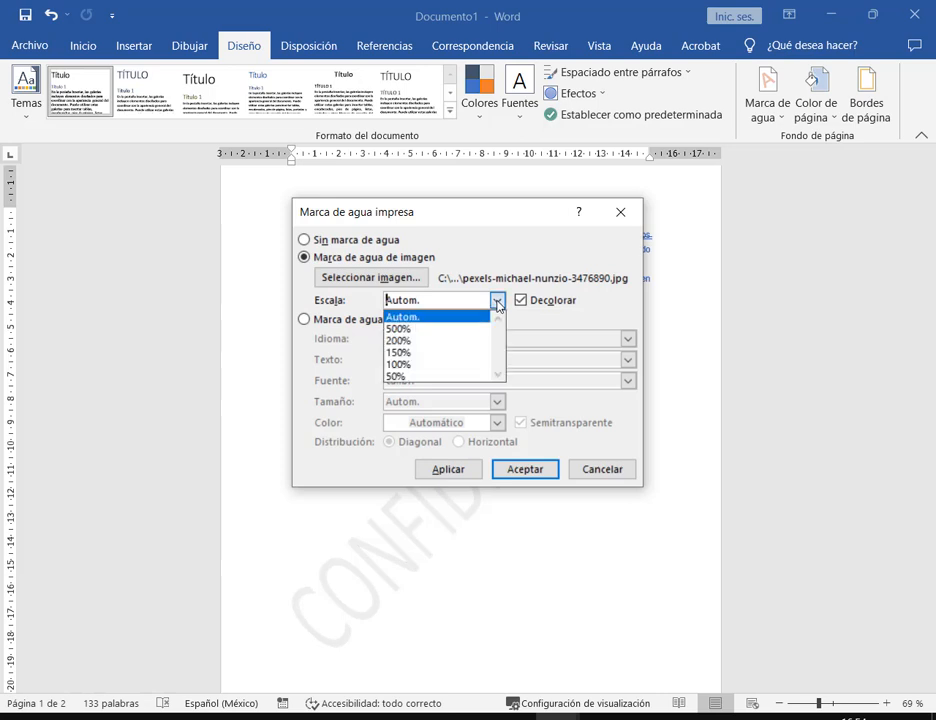
pyautogui.click(497, 300)
pyautogui.click(522, 301)
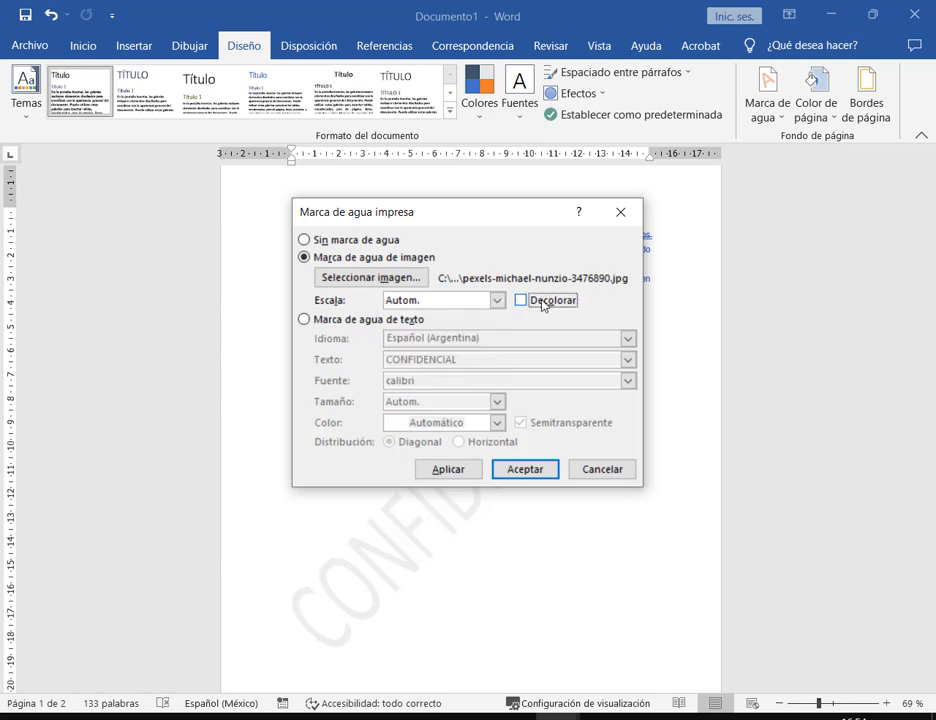
pyautogui.click(533, 474)
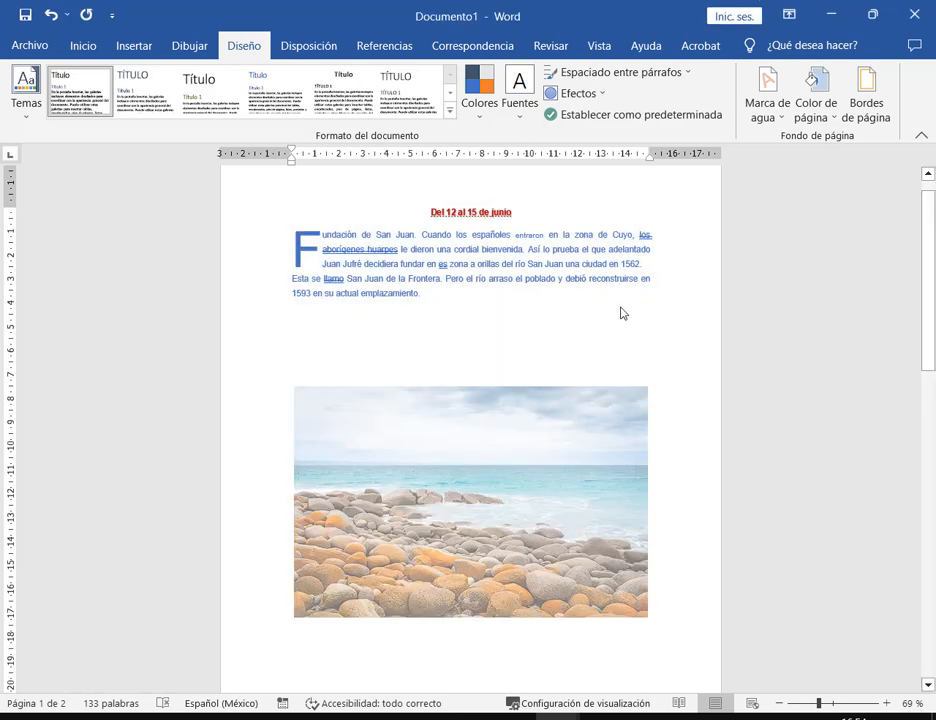
# - Check the beach watermark in the header and print preview, then undo it to restore CONFIDENCIAL
pyautogui.doubleClick(637, 192)
pyautogui.click(493, 521)
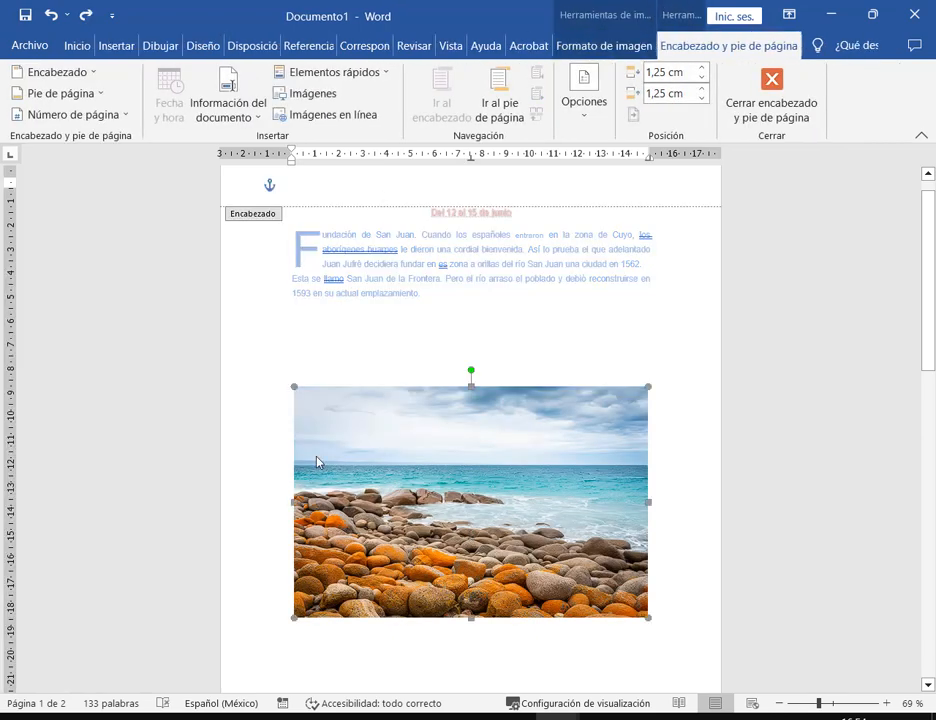
pyautogui.click(771, 93)
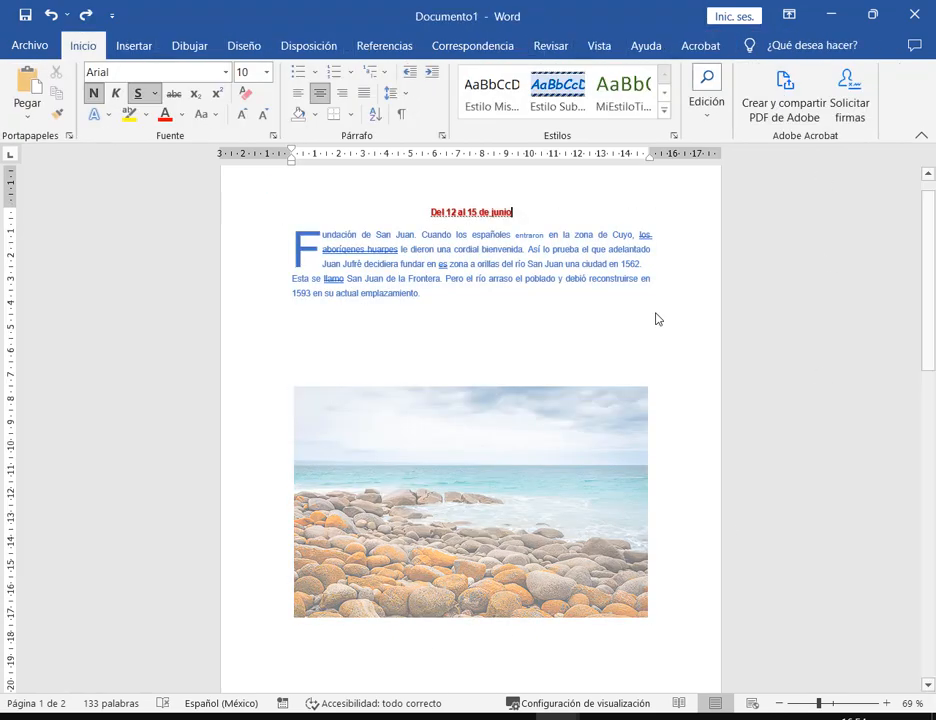
pyautogui.click(27, 44)
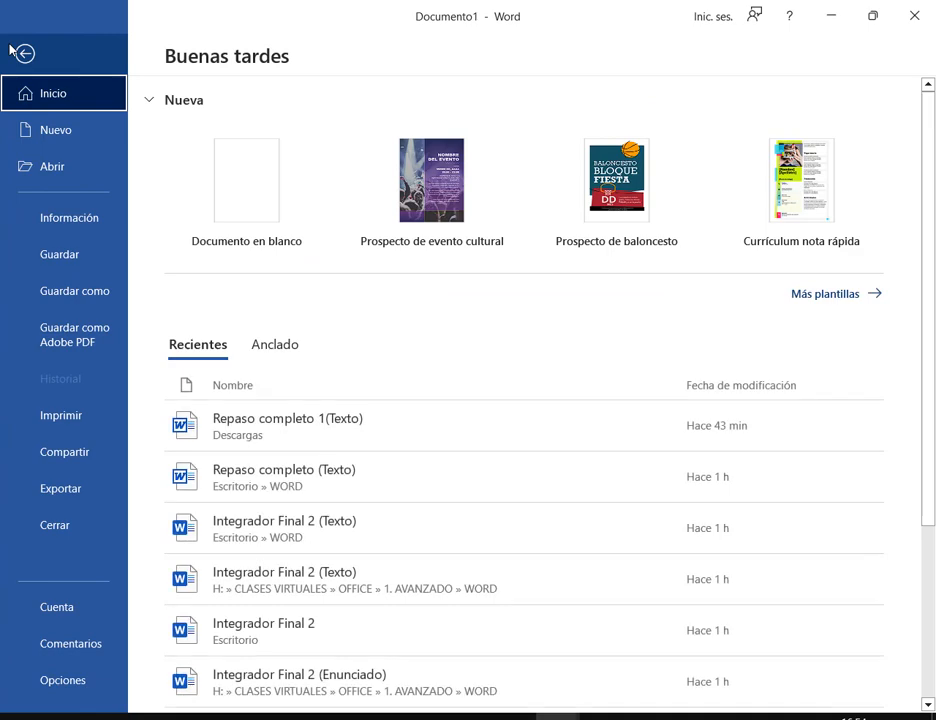
pyautogui.click(70, 414)
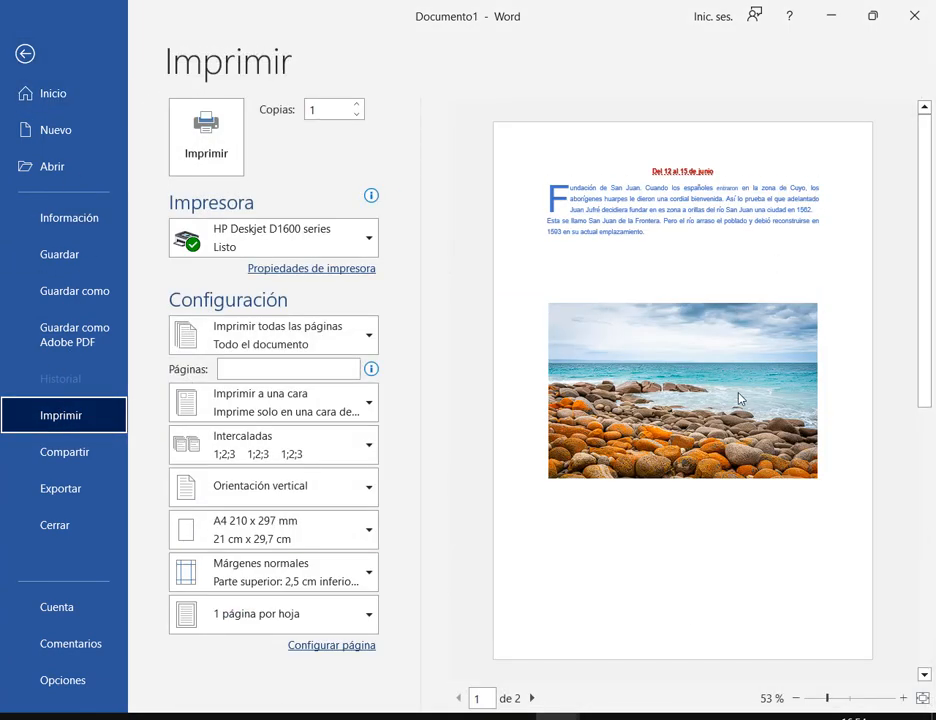
pyautogui.scroll(-2, 669, 329)
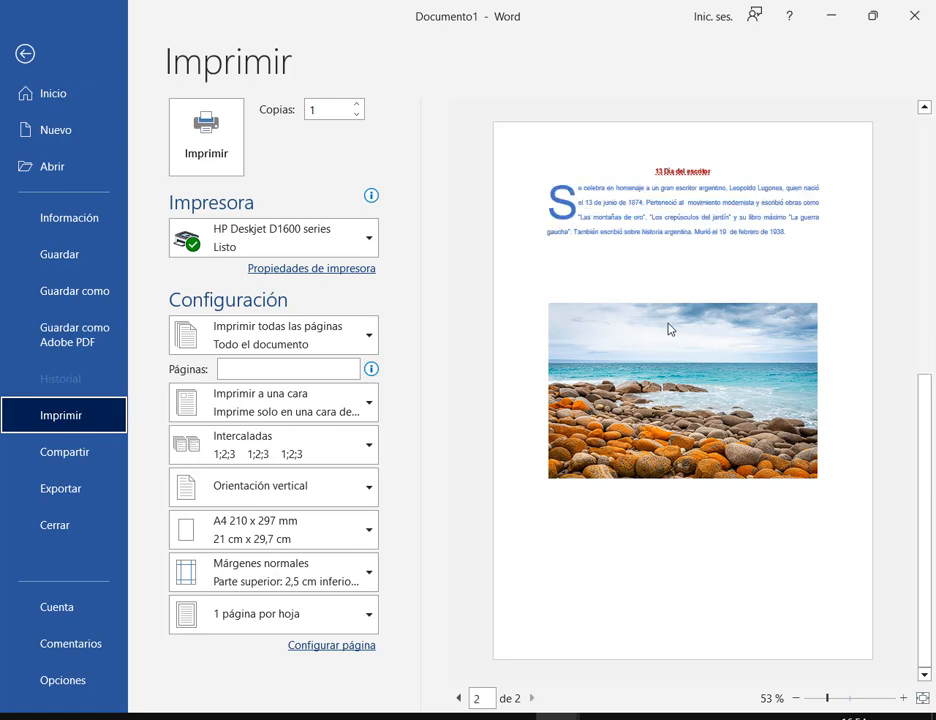
pyautogui.scroll(2, 690, 305)
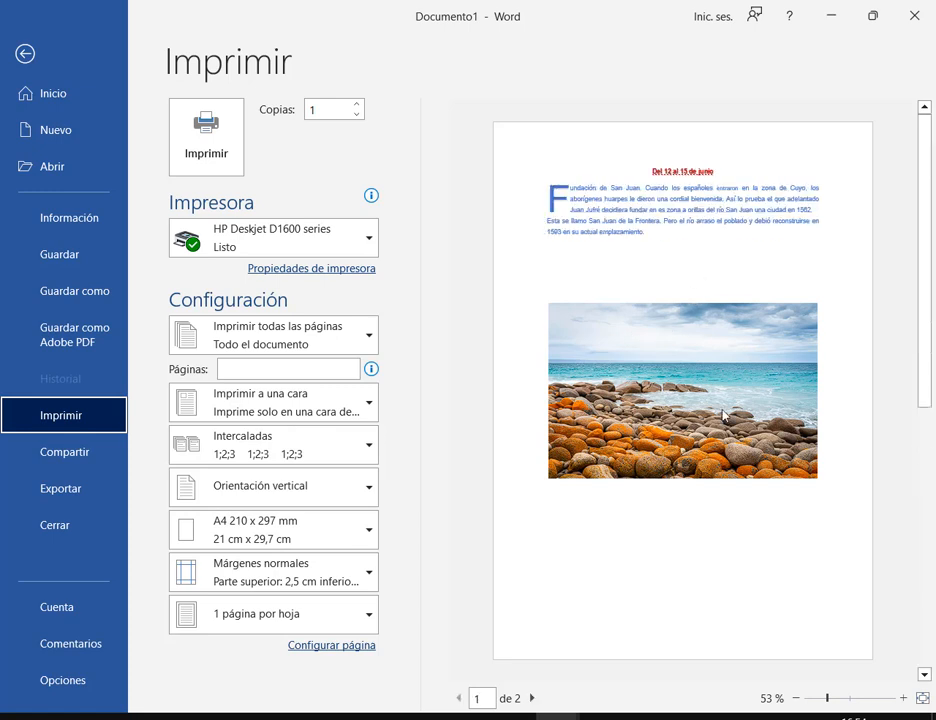
pyautogui.click(28, 53)
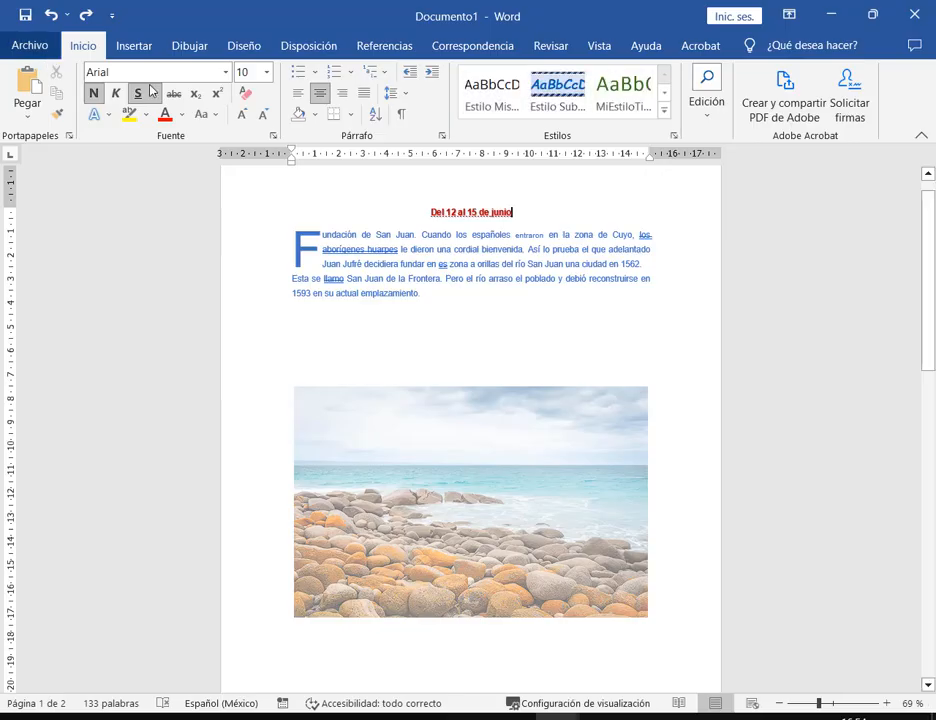
pyautogui.click(51, 15)
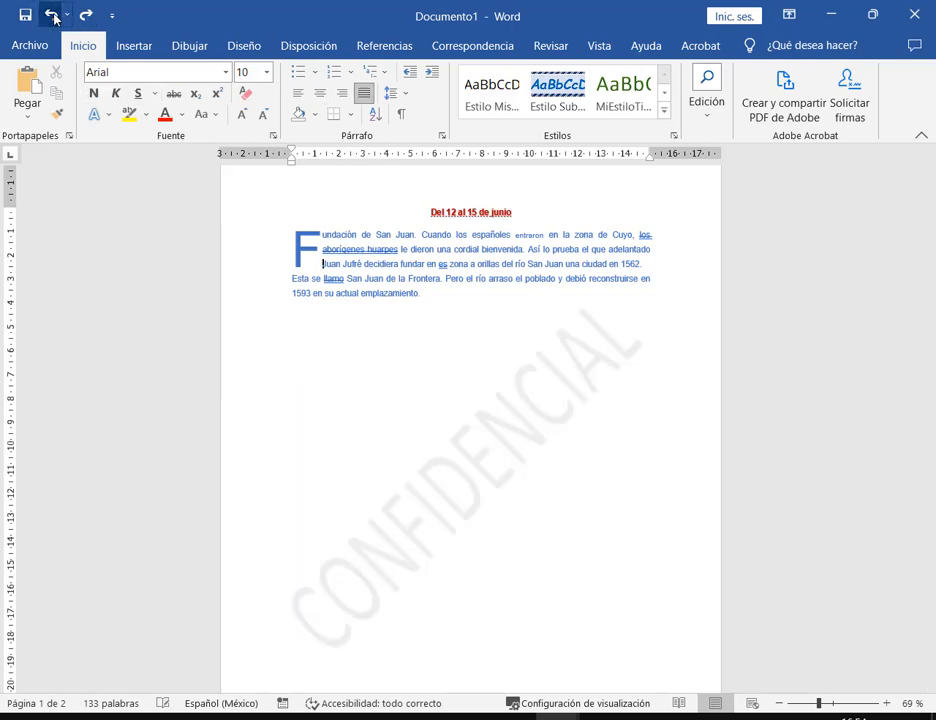
# - Set pexels-michael-nunzio-3476890.jpg as a washed-out picture watermark with Decolorar kept on
pyautogui.click(244, 50)
pyautogui.click(770, 95)
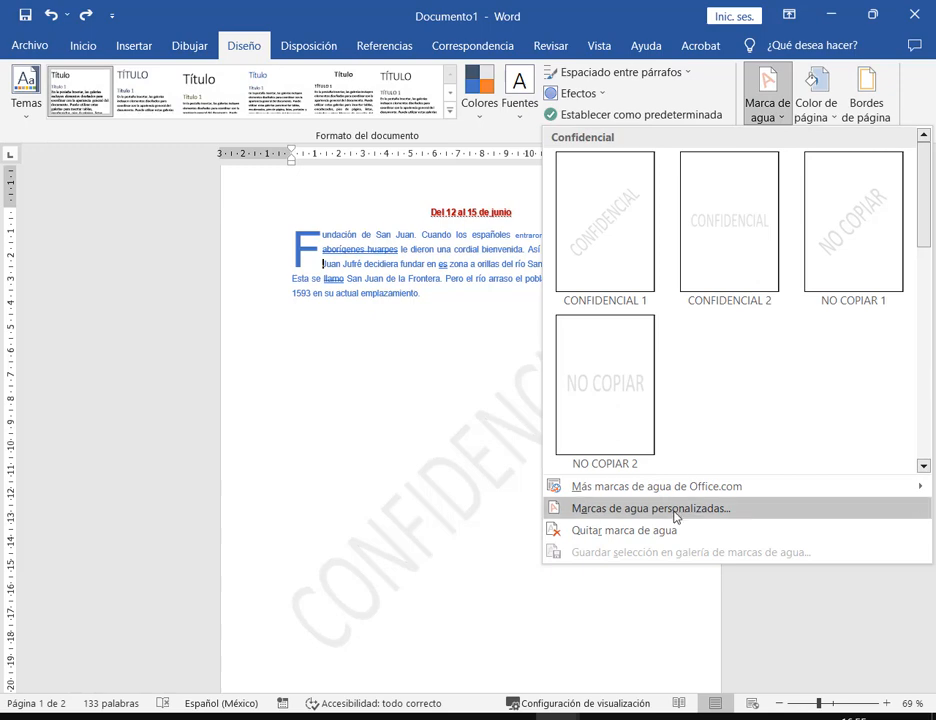
pyautogui.click(675, 508)
pyautogui.click(380, 257)
pyautogui.click(382, 277)
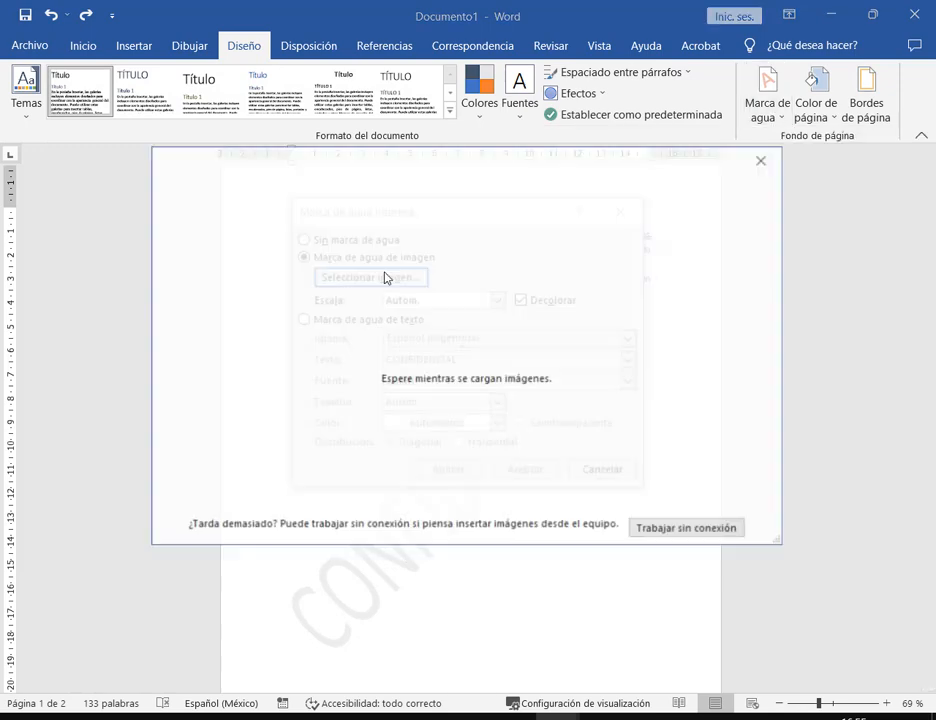
pyautogui.click(538, 254)
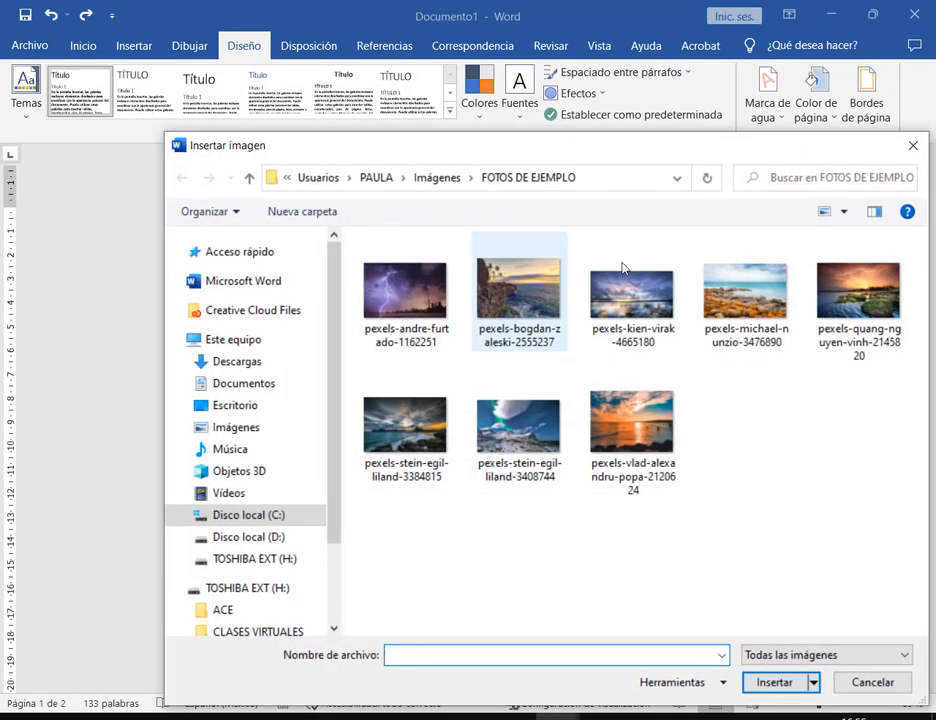
pyautogui.click(760, 298)
pyautogui.doubleClick(760, 298)
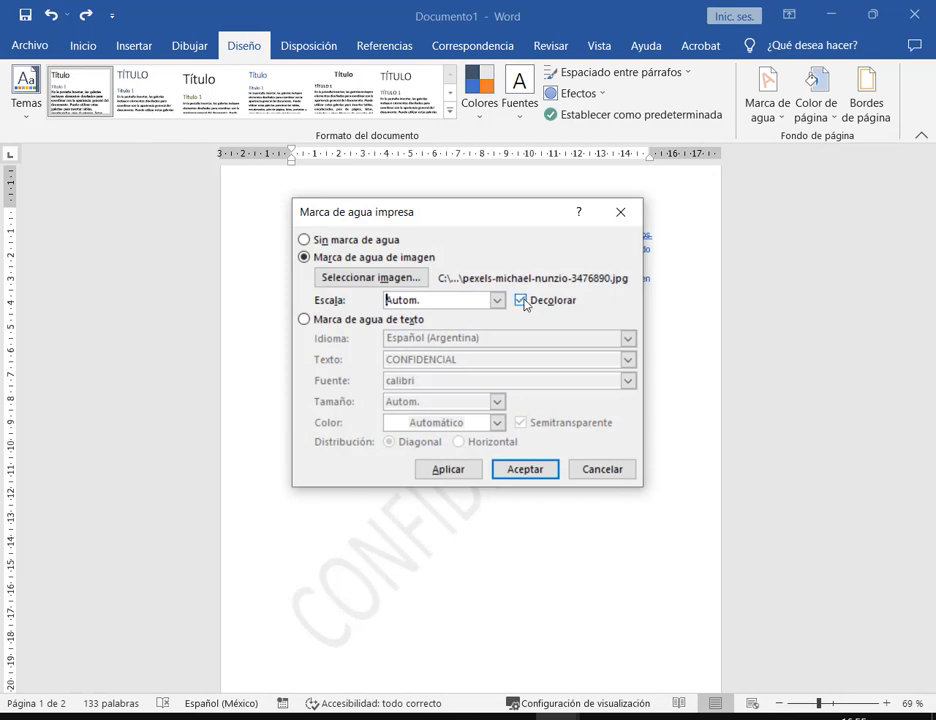
pyautogui.click(530, 472)
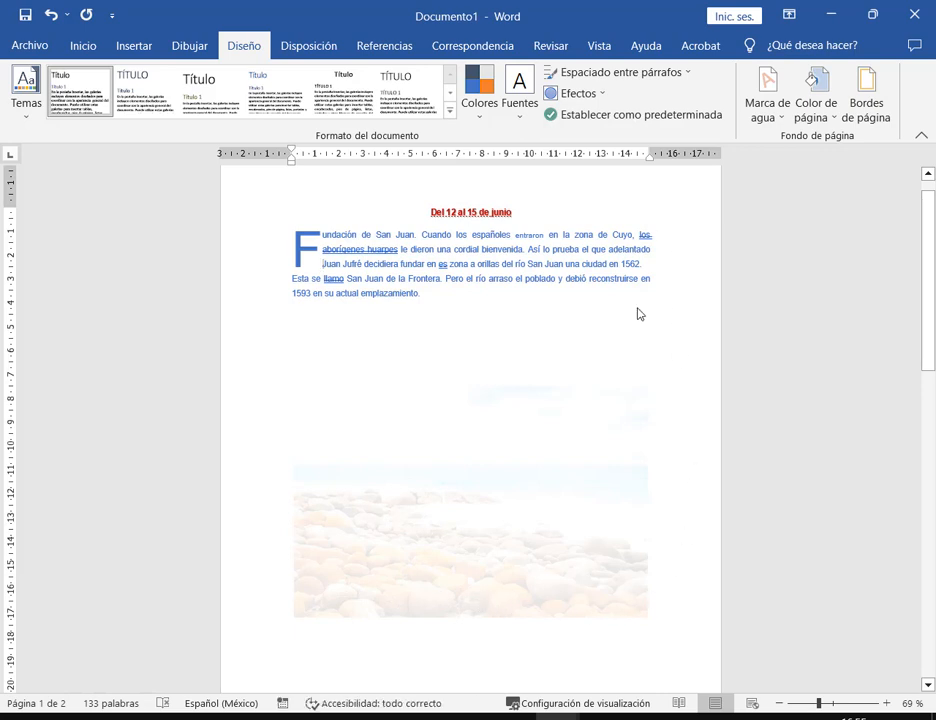
# - Preview Documento1's printed pages under Archivo > Imprimir
pyautogui.click(30, 45)
pyautogui.click(68, 415)
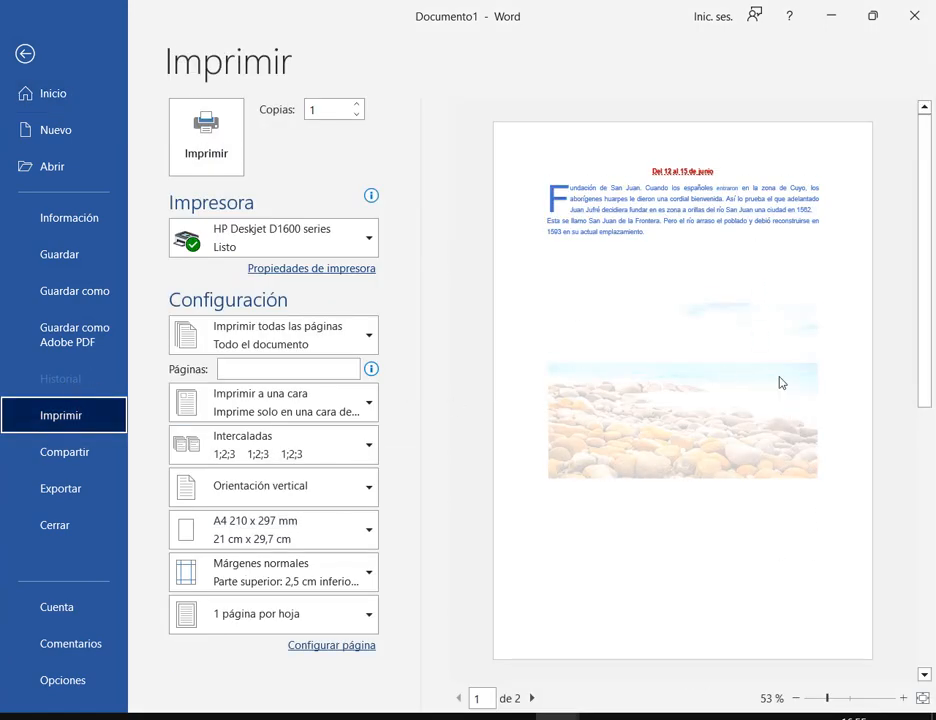
pyautogui.scroll(-2, 786, 370)
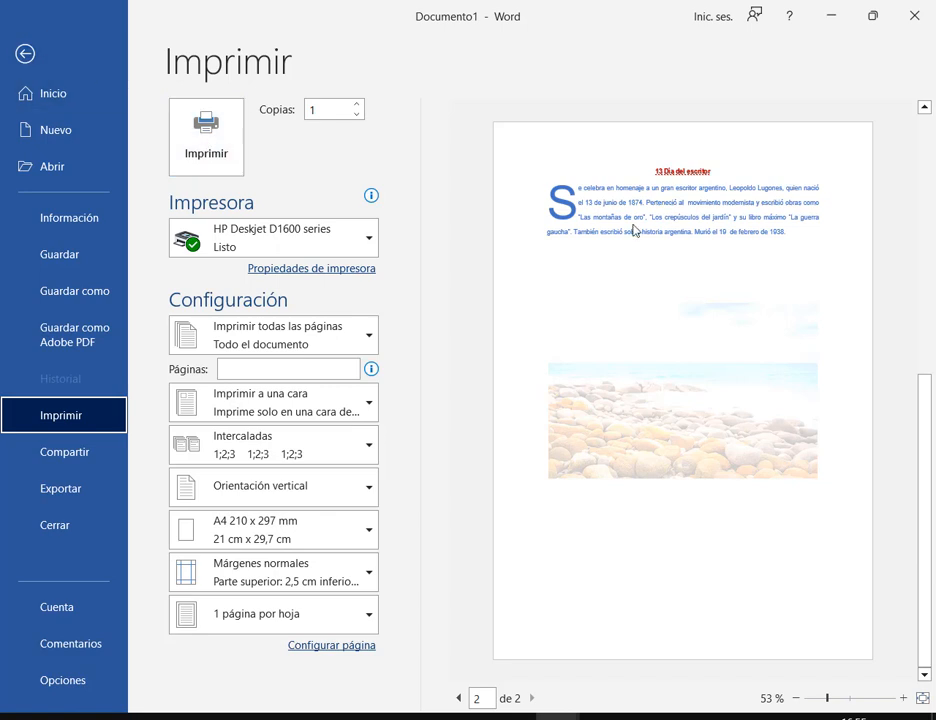
pyautogui.scroll(2, 800, 340)
pyautogui.click(22, 55)
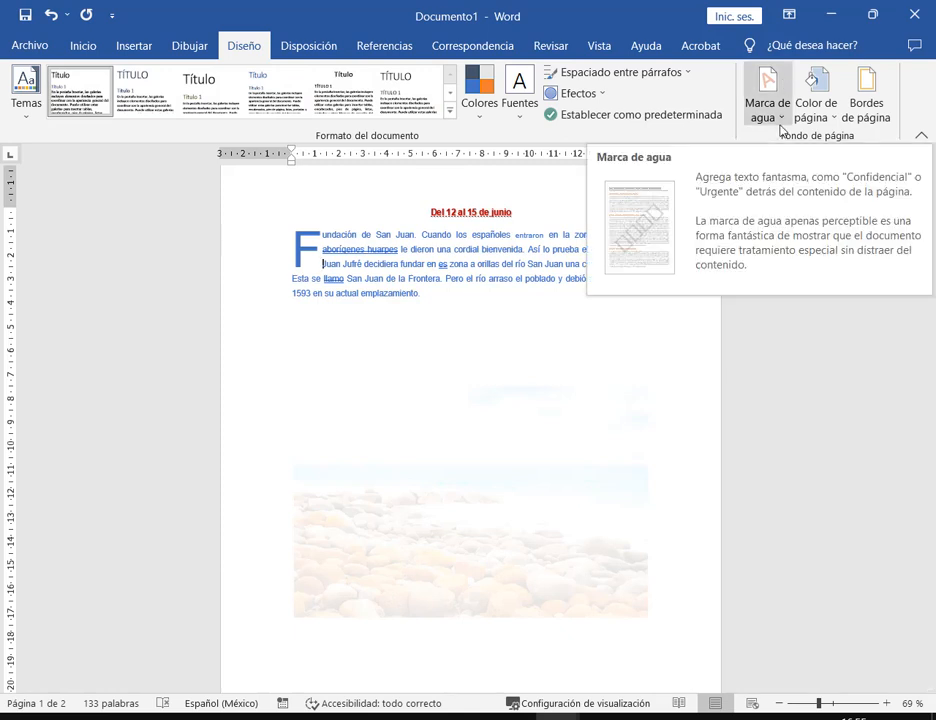
# - Scroll through Documento1, then close it without saving
pyautogui.scroll(-12, 665, 413)
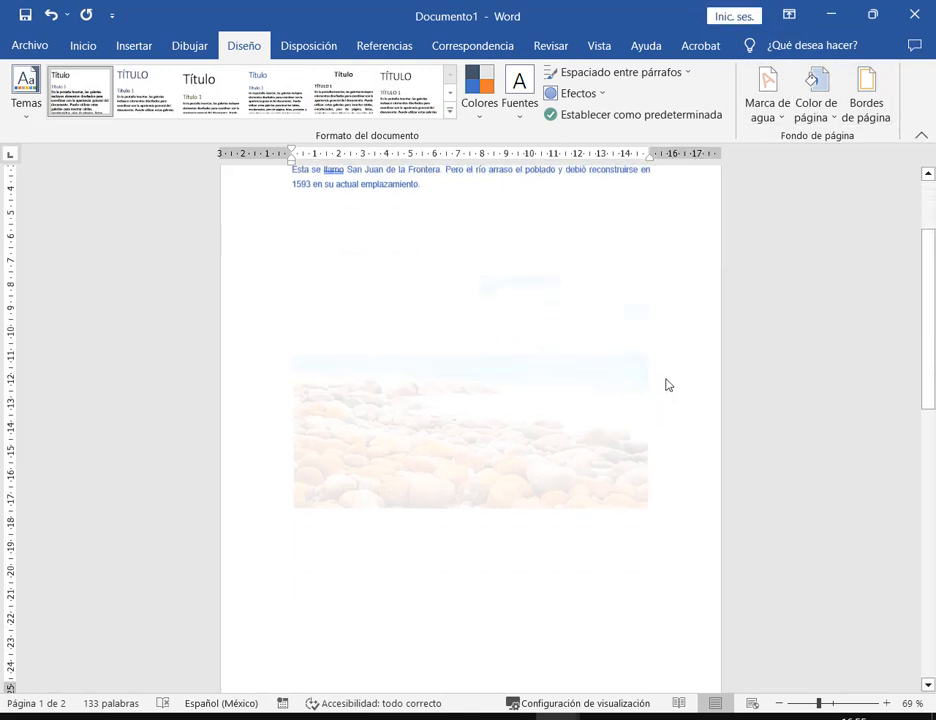
pyautogui.scroll(-5, 556, 306)
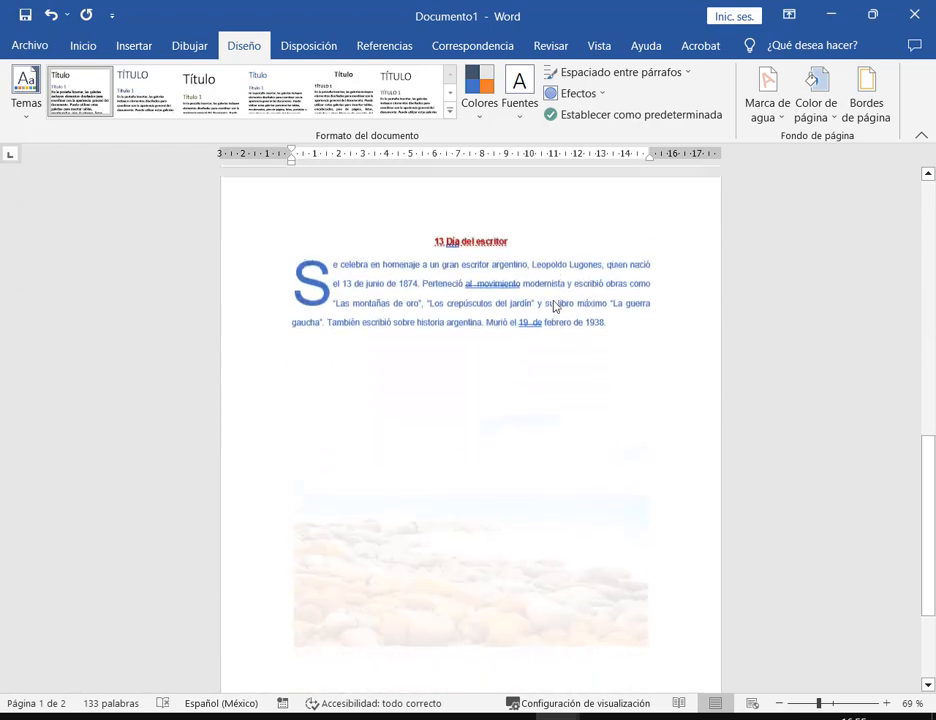
pyautogui.scroll(1, 560, 315)
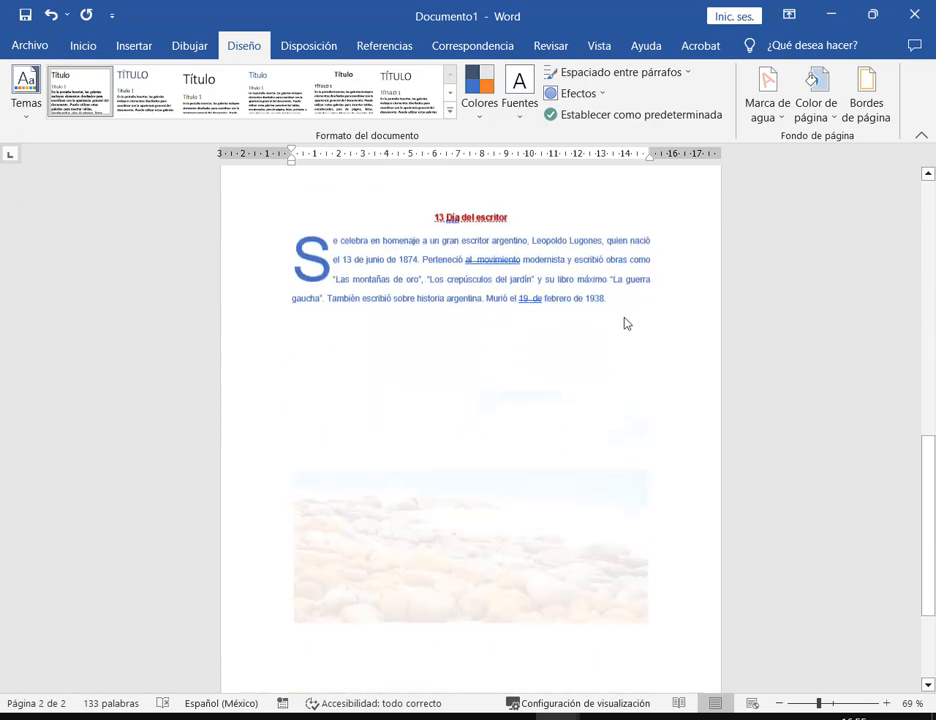
pyautogui.click(914, 18)
pyautogui.click(603, 403)
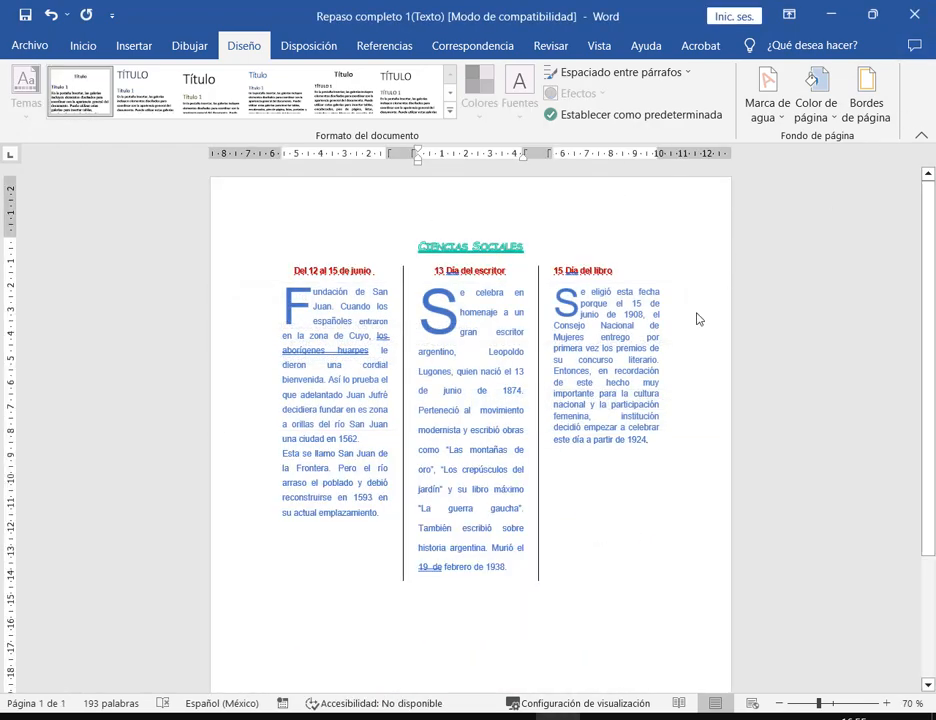
pyautogui.click(617, 393)
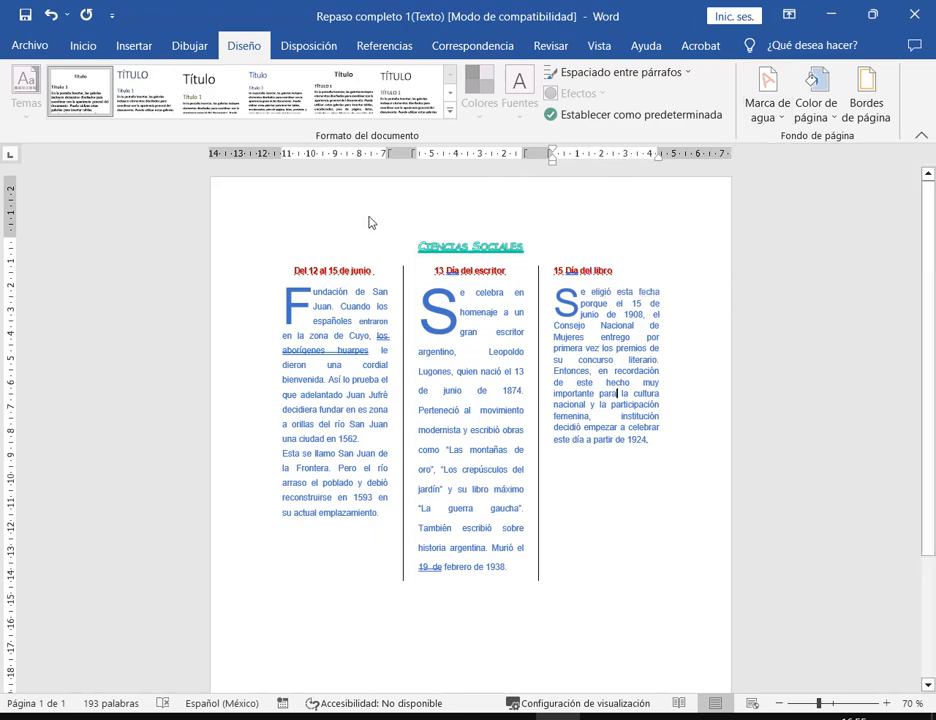
pyautogui.keyDown('ctrl'); pyautogui.scroll(3, 648, 515); pyautogui.keyUp('ctrl')
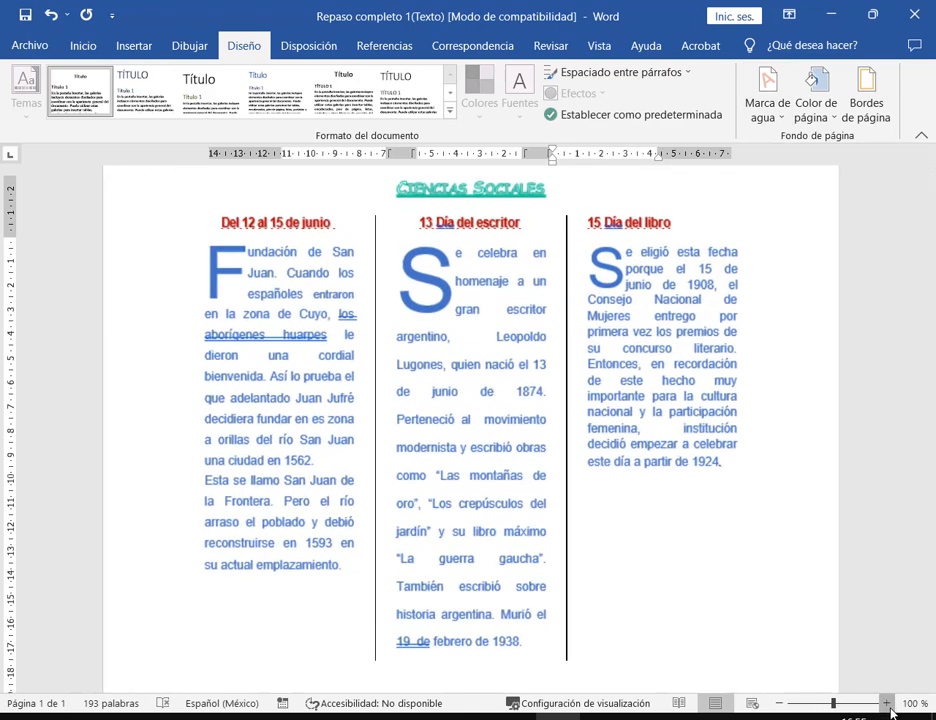
pyautogui.press('Up')
pyautogui.press('Up')
pyautogui.press('Up')
pyautogui.press('Up')
pyautogui.press('Up')
pyautogui.press('Up')
pyautogui.press('Up')
pyautogui.press('Up')
pyautogui.press('Up')
pyautogui.press('Up')
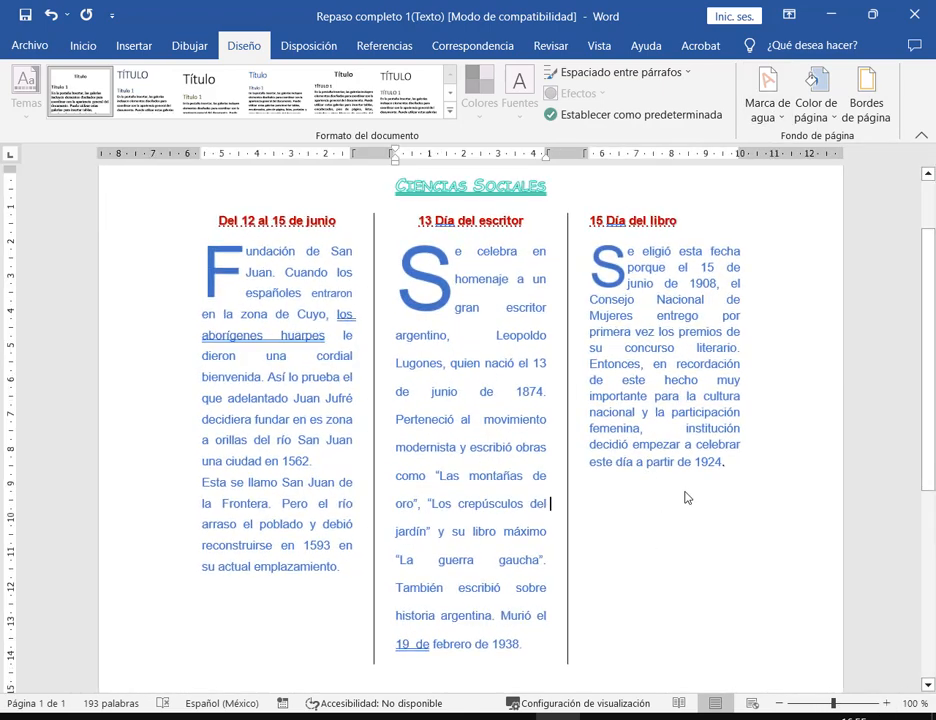
pyautogui.click(829, 503)
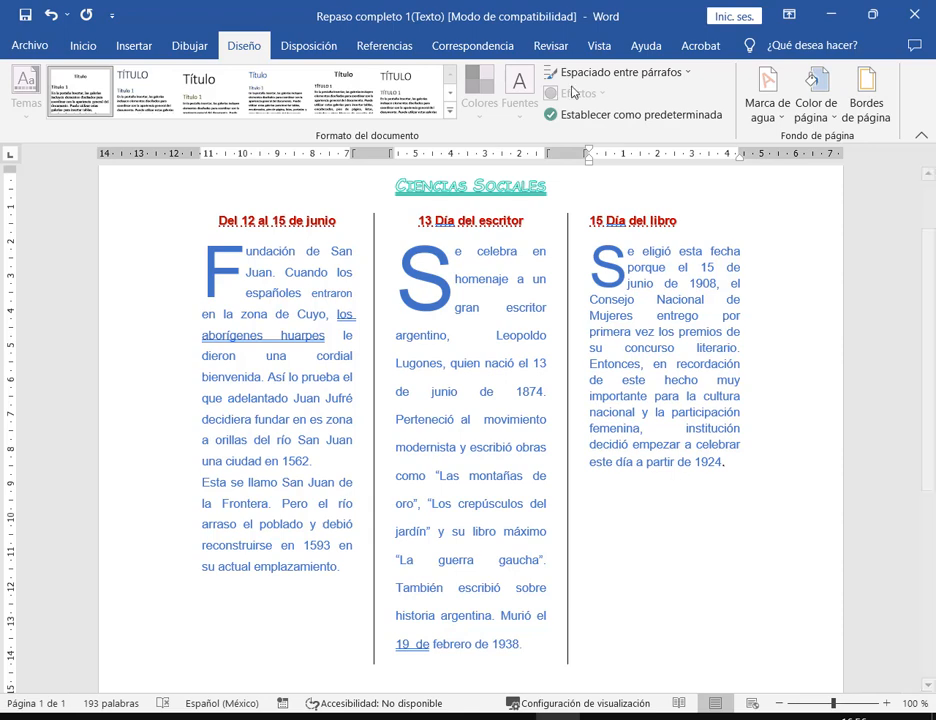
pyautogui.click(125, 45)
# - Insert the sunset-over-mossy-rocks photo from file and set it in front of the text
pyautogui.click(137, 90)
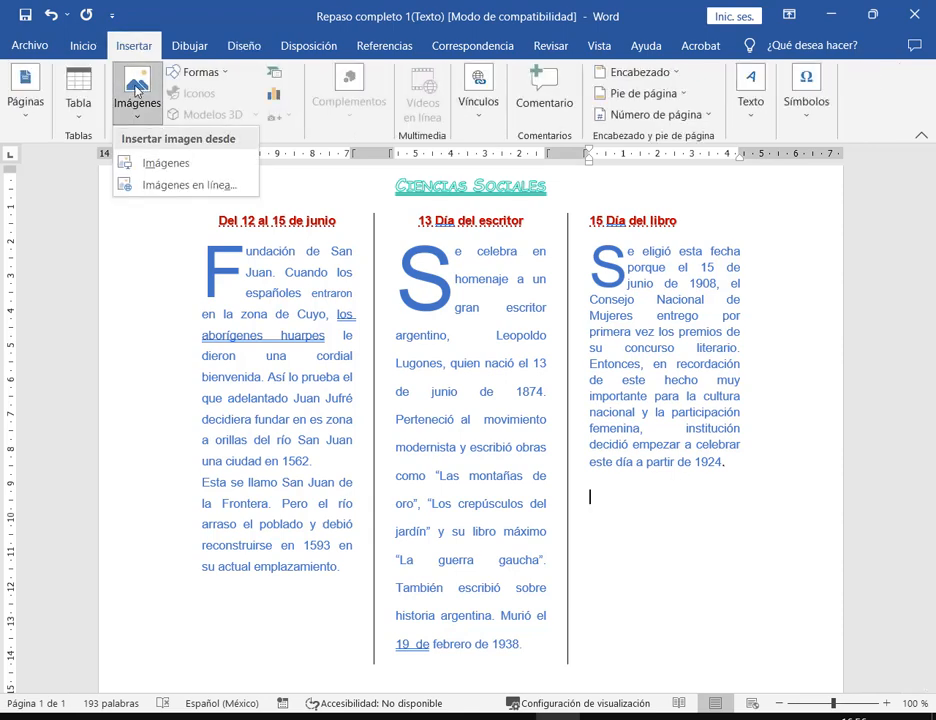
pyautogui.click(166, 162)
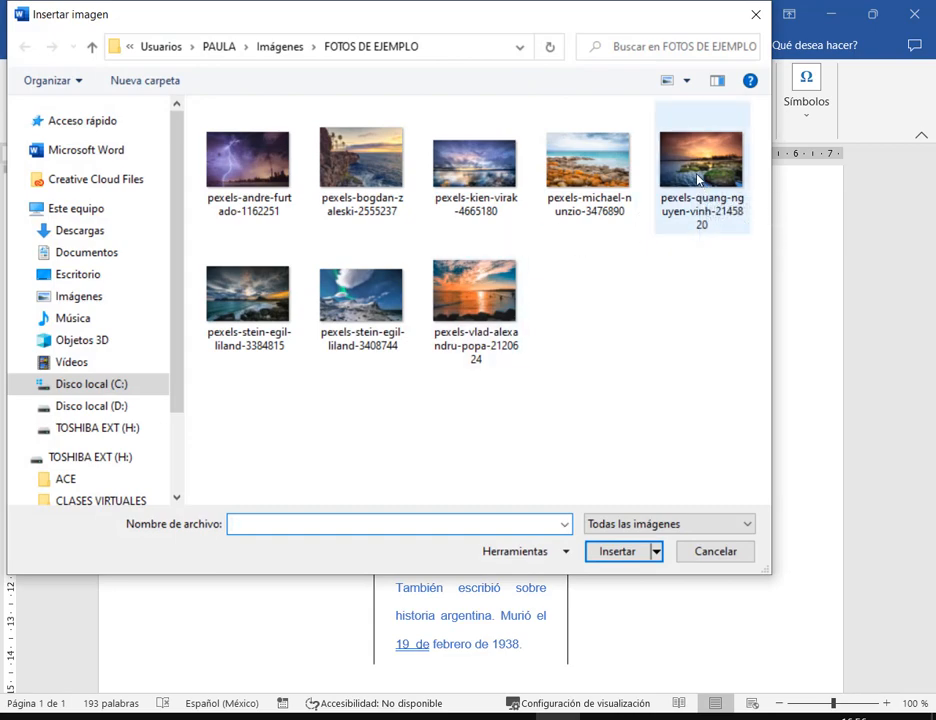
pyautogui.doubleClick(698, 178)
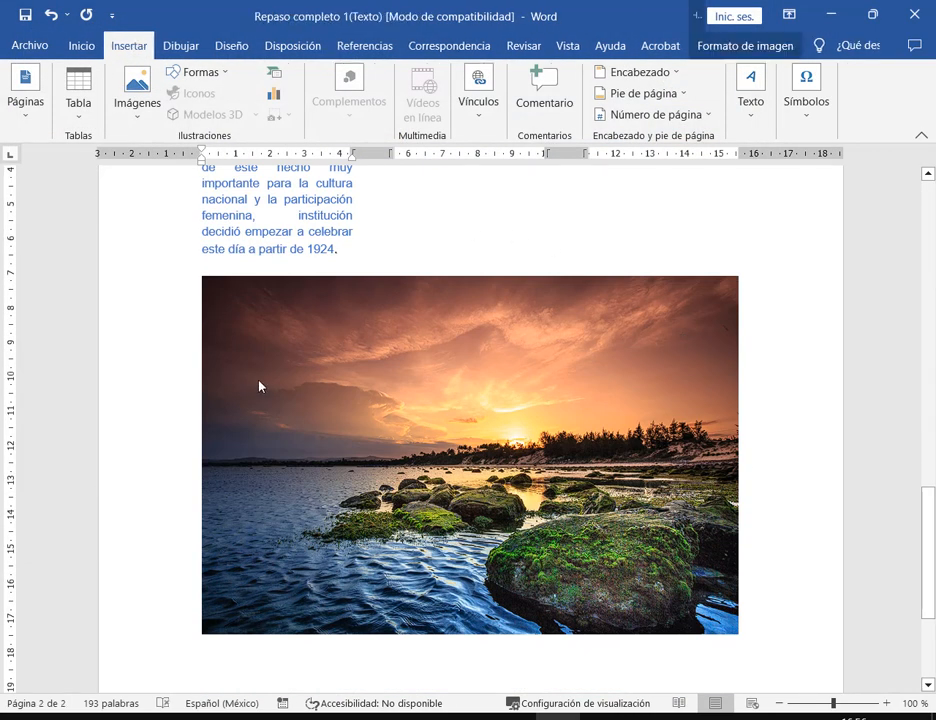
pyautogui.click(730, 47)
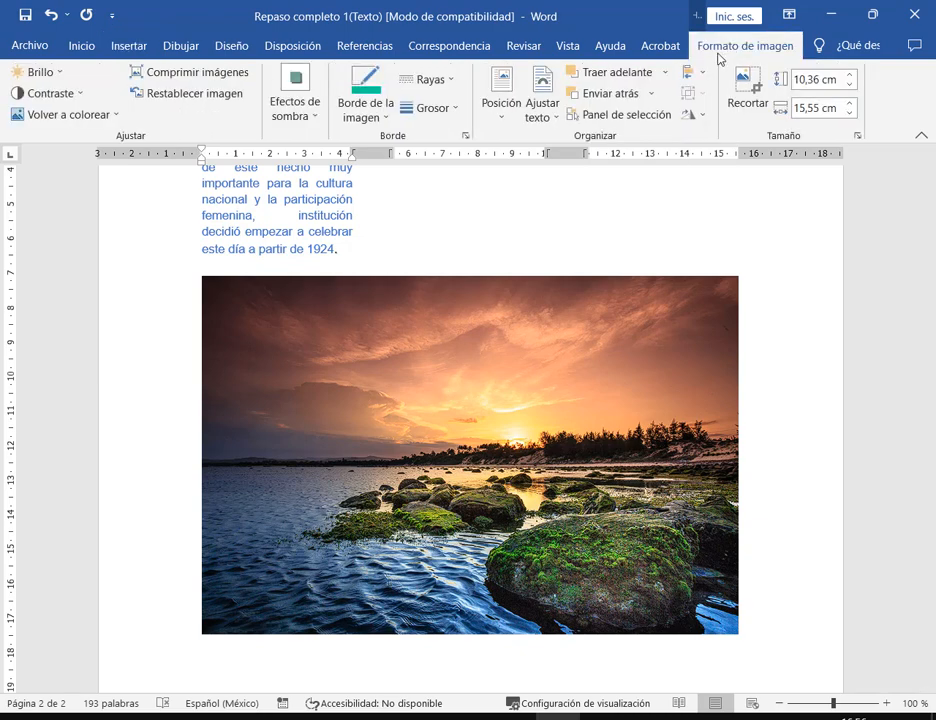
pyautogui.click(543, 100)
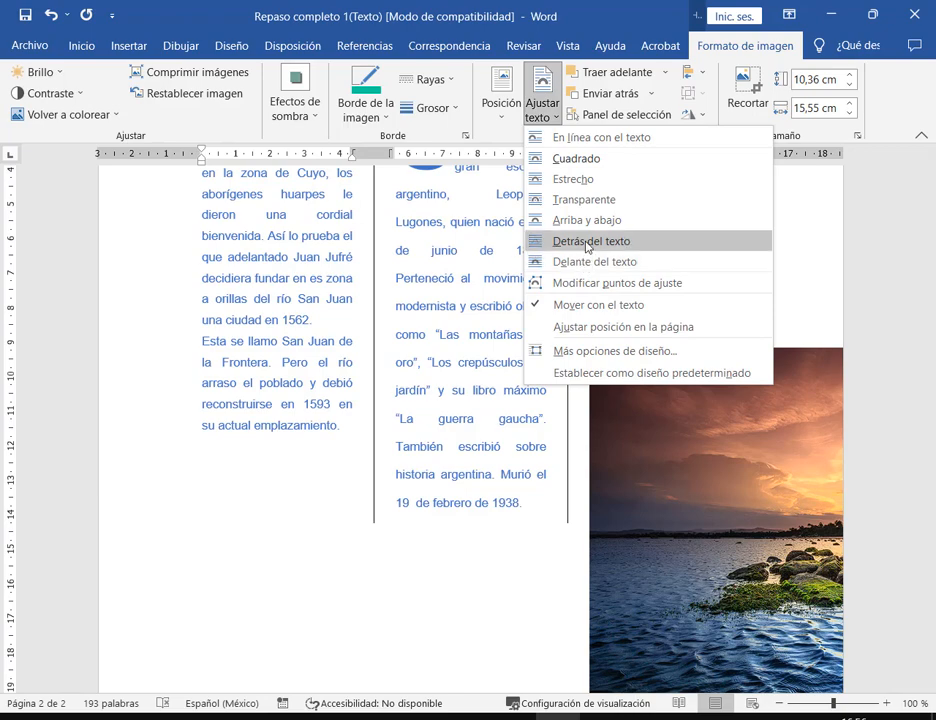
pyautogui.click(586, 263)
# - Move the photo over the three columns and wash it out with Decolorar
pyautogui.moveTo(379, 257); pyautogui.dragTo(374, 222)
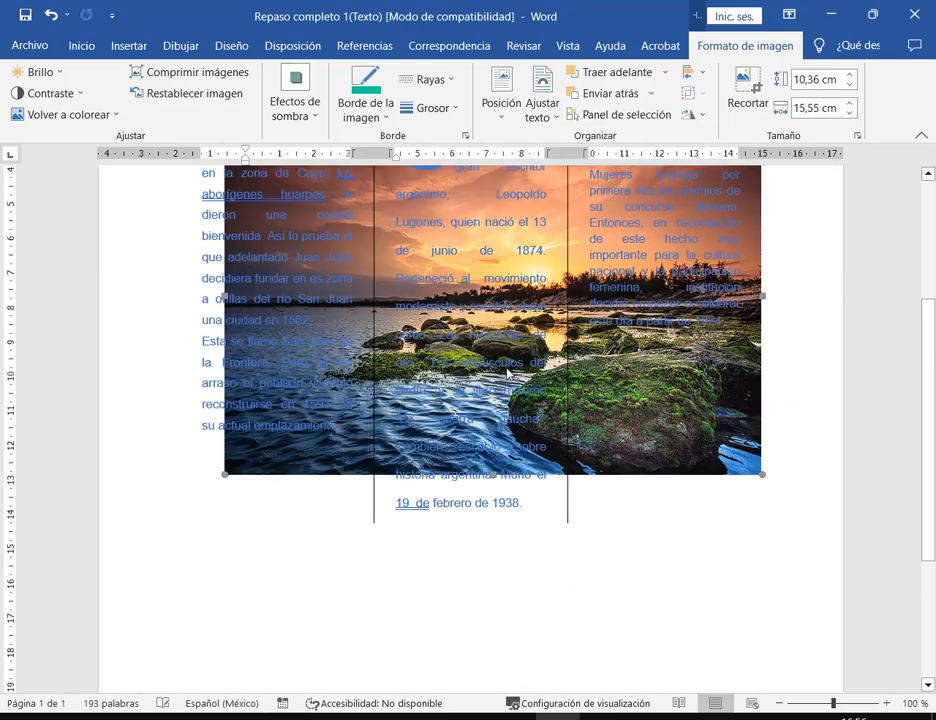
pyautogui.scroll(3, 782, 569)
pyautogui.moveTo(743, 565); pyautogui.dragTo(719, 530)
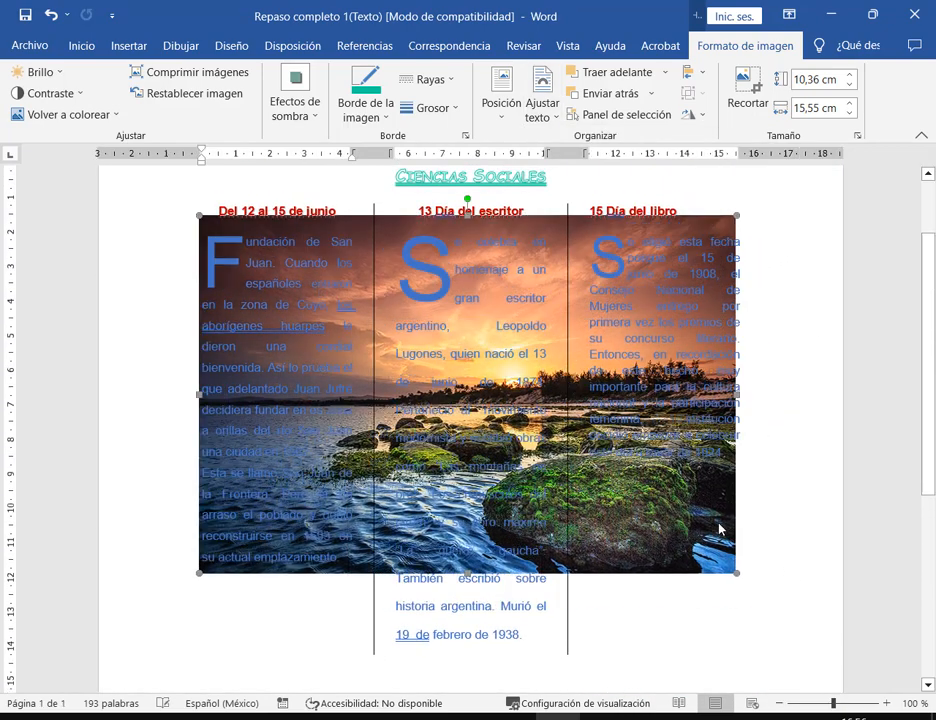
pyautogui.click(69, 114)
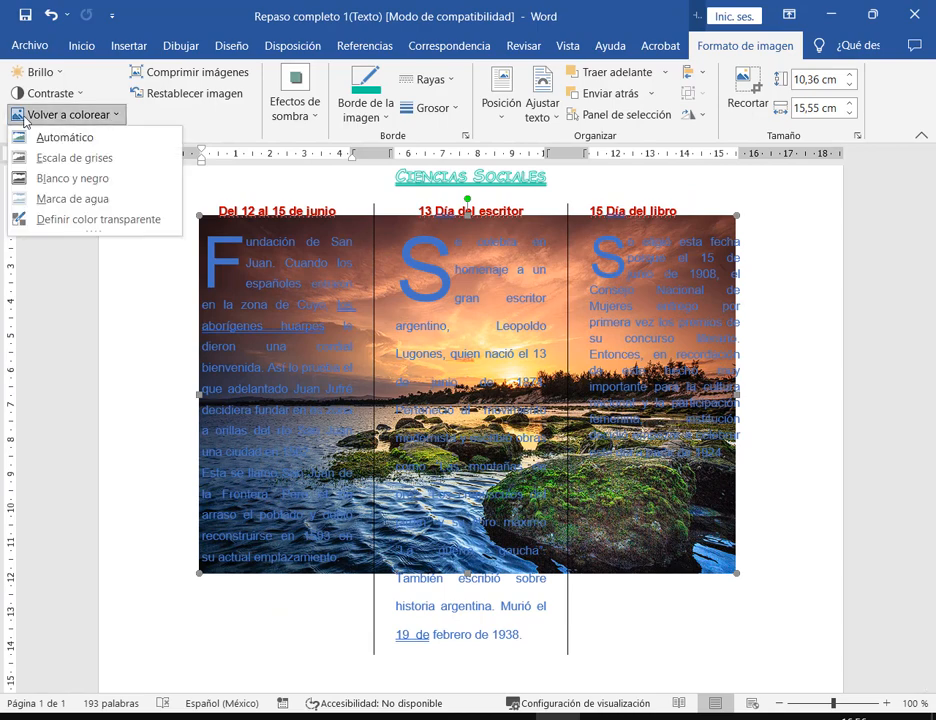
pyautogui.click(58, 200)
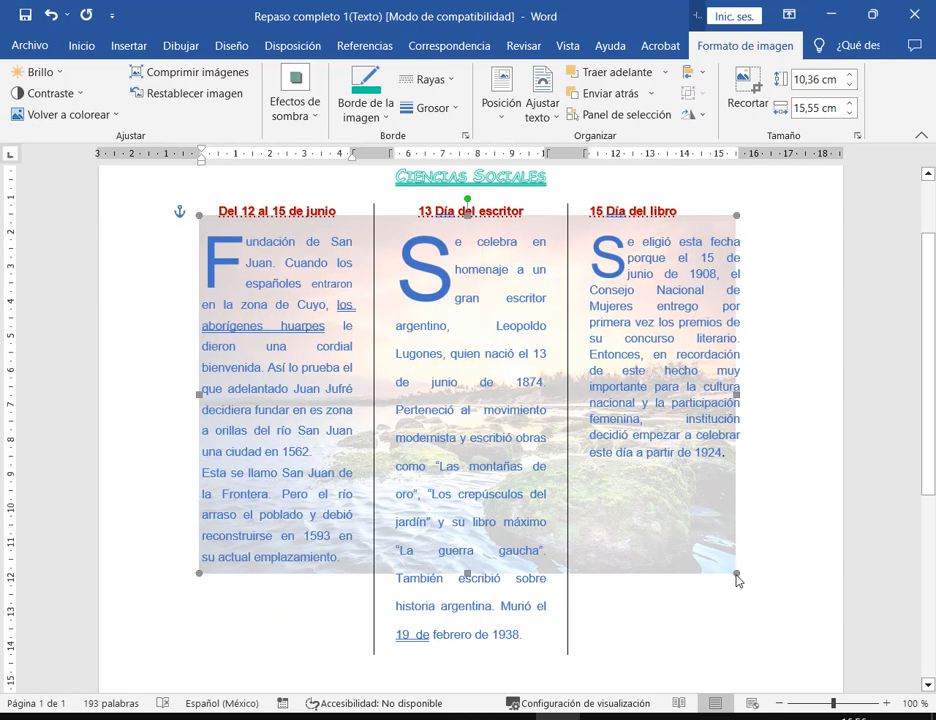
# - Enlarge the faded photo to cover all columns, shift it left, and save
pyautogui.moveTo(736, 575); pyautogui.dragTo(790, 635)
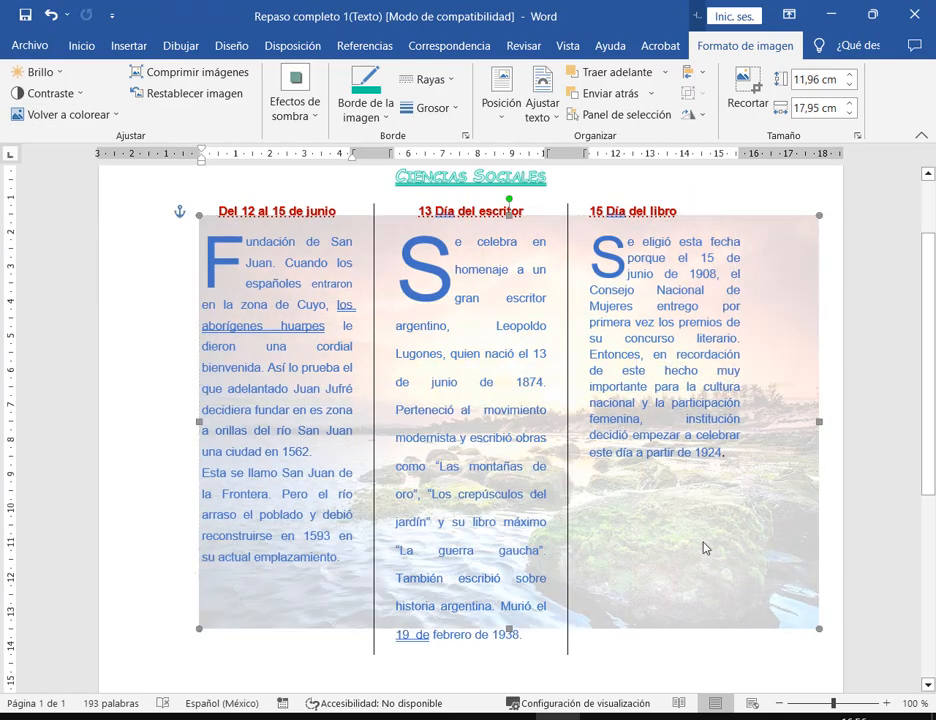
pyautogui.moveTo(703, 548); pyautogui.dragTo(685, 547)
pyautogui.click(686, 651)
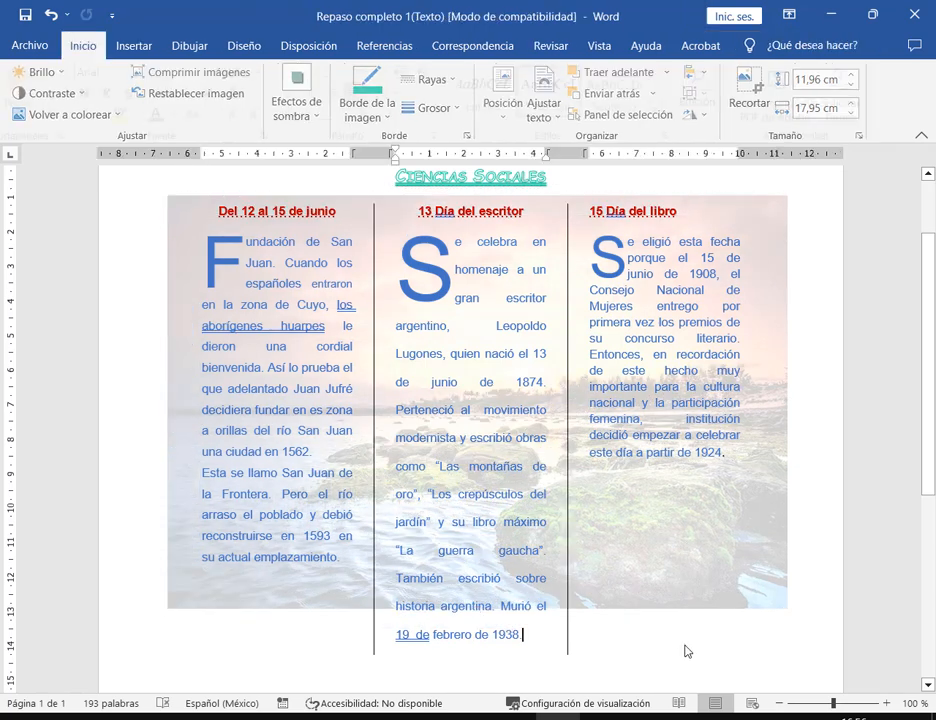
pyautogui.hotkey('ctrl', 's')
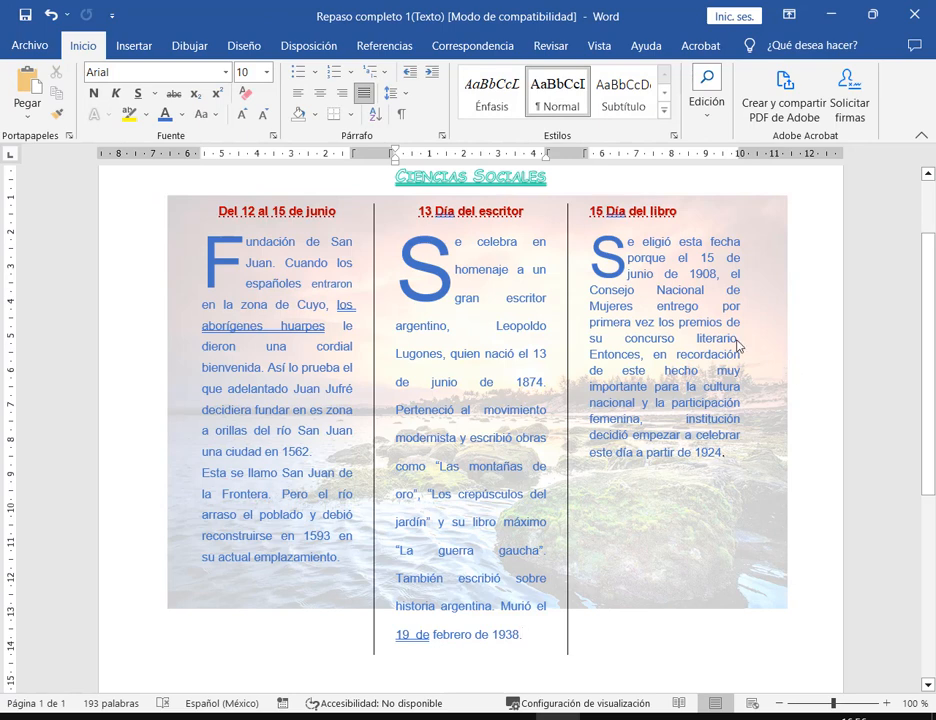
# - Undo the last formatting change so the 15 Día del libro heading is centred
pyautogui.click(476, 166)
pyautogui.hotkey('ctrl', 'z')
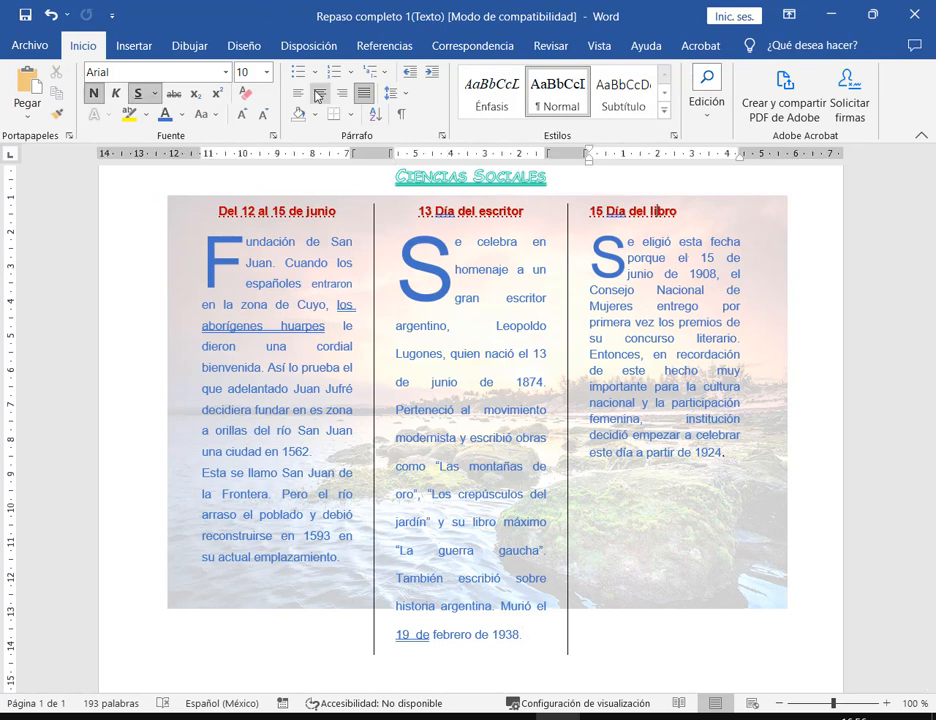
pyautogui.click(477, 210)
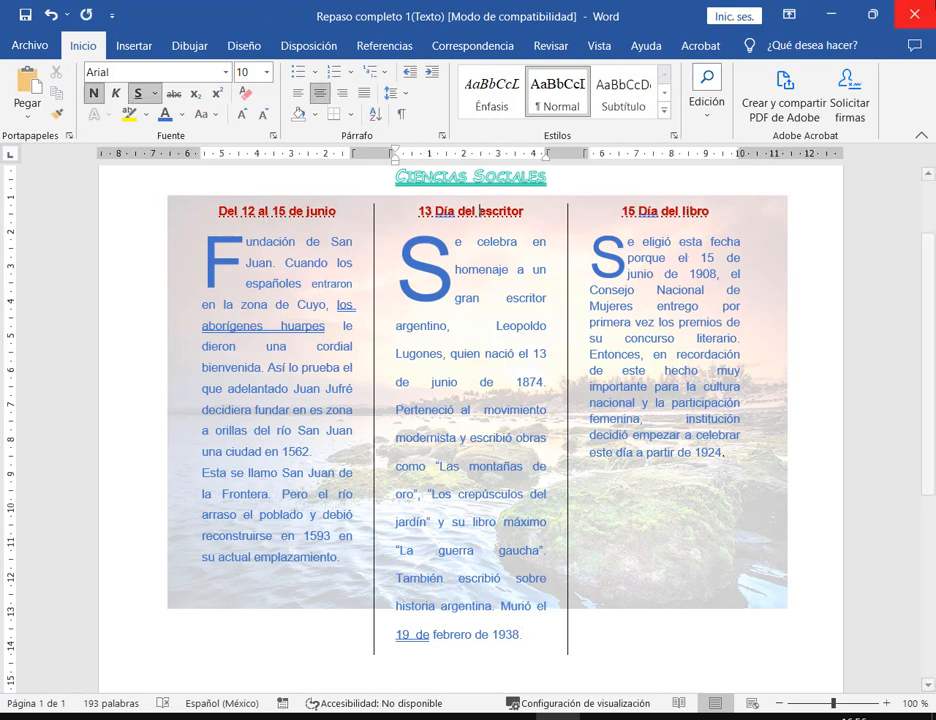
pyautogui.click(873, 14)
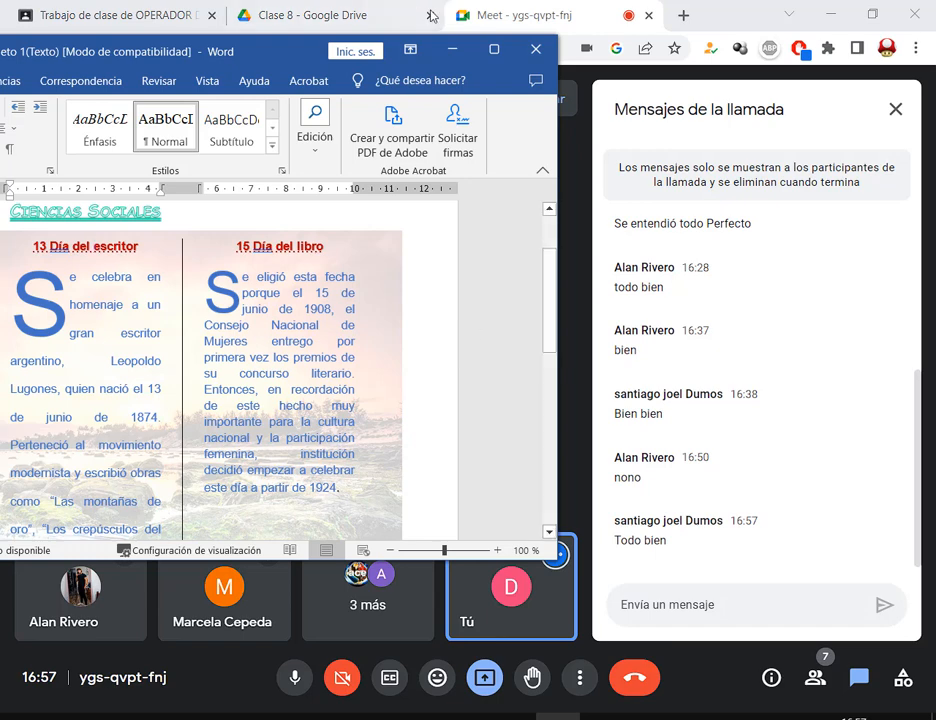
pyautogui.click(493, 49)
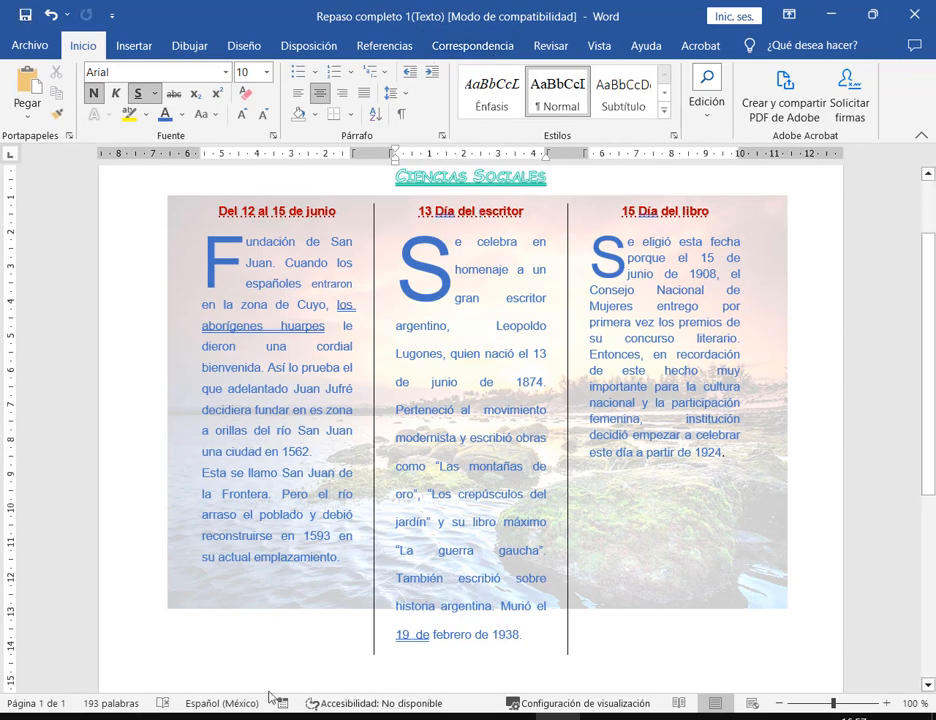
pyautogui.hotkey('alt', 'Tab')
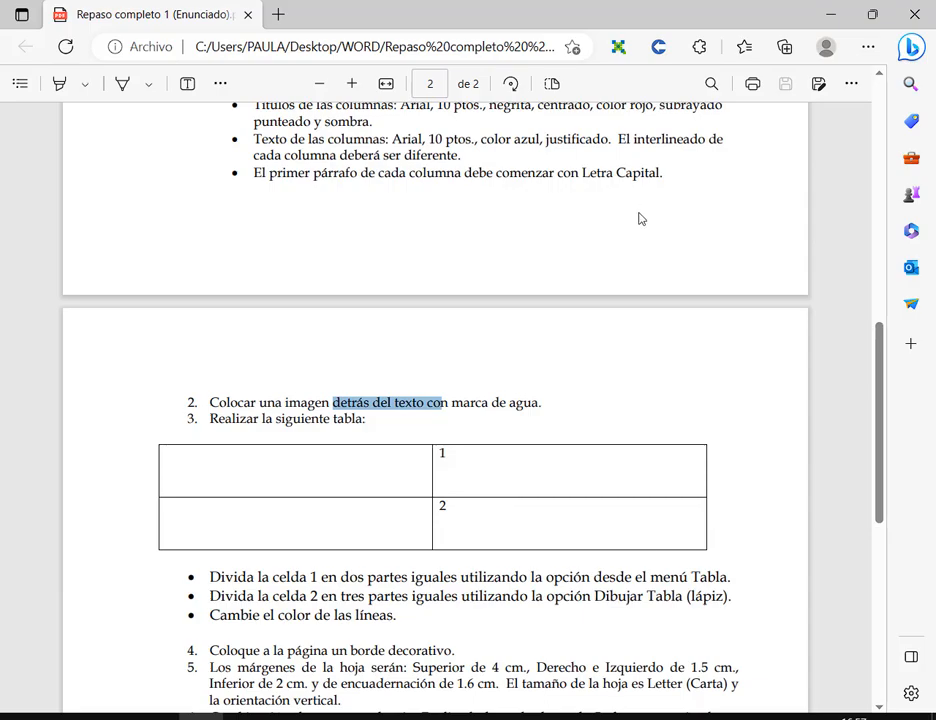
pyautogui.hotkey('alt', 'Tab')
pyautogui.scroll(-5, 585, 428)
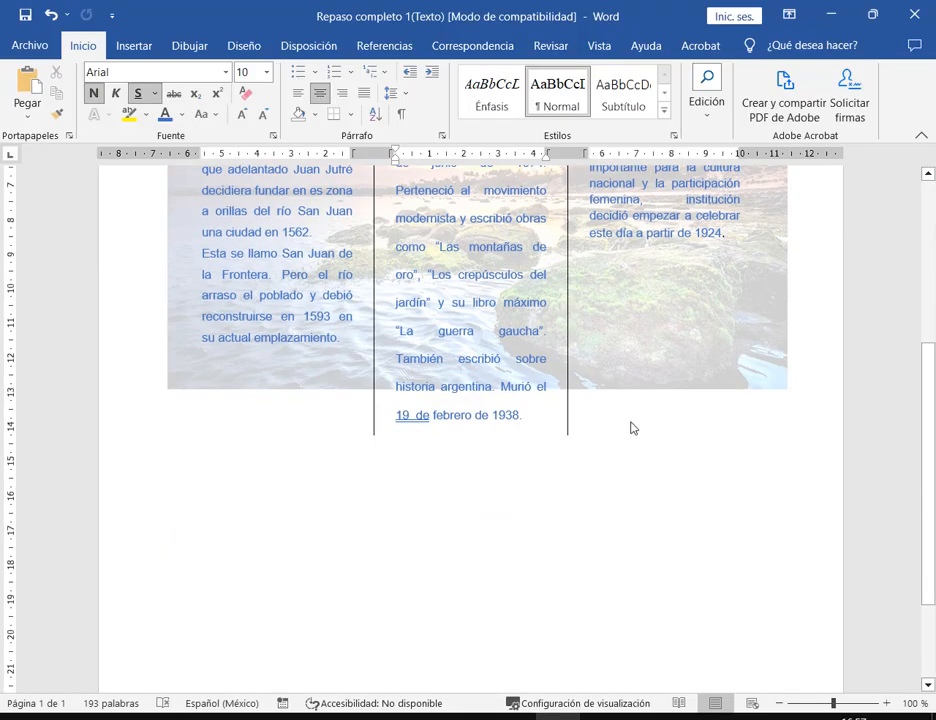
pyautogui.scroll(3, 631, 428)
pyautogui.click(784, 561)
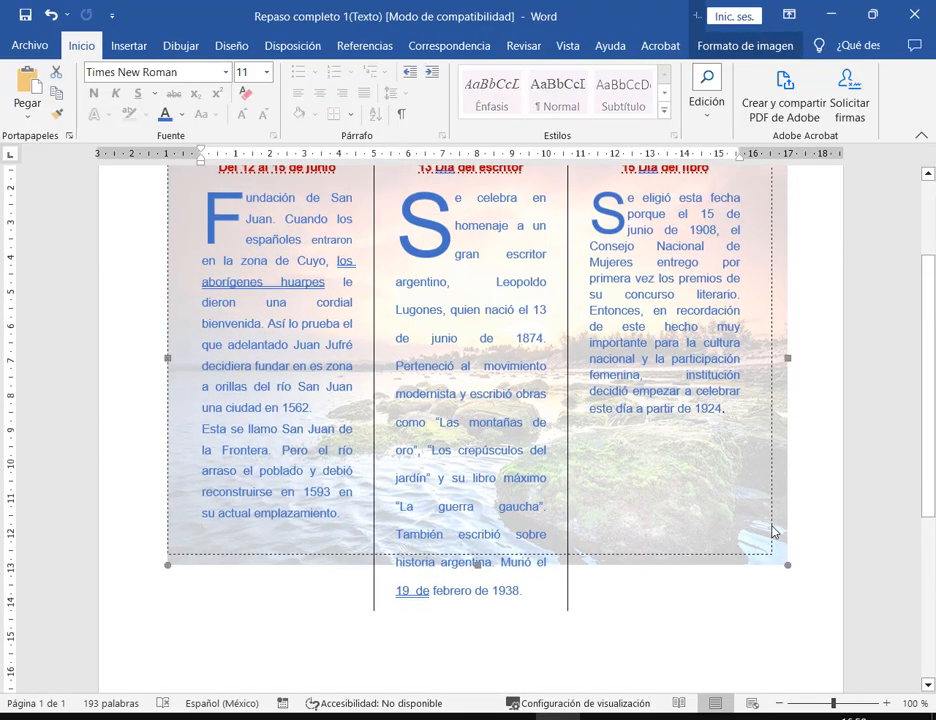
# - Shrink the background photo slightly and shift it a little right
pyautogui.moveTo(787, 565); pyautogui.dragTo(765, 549)
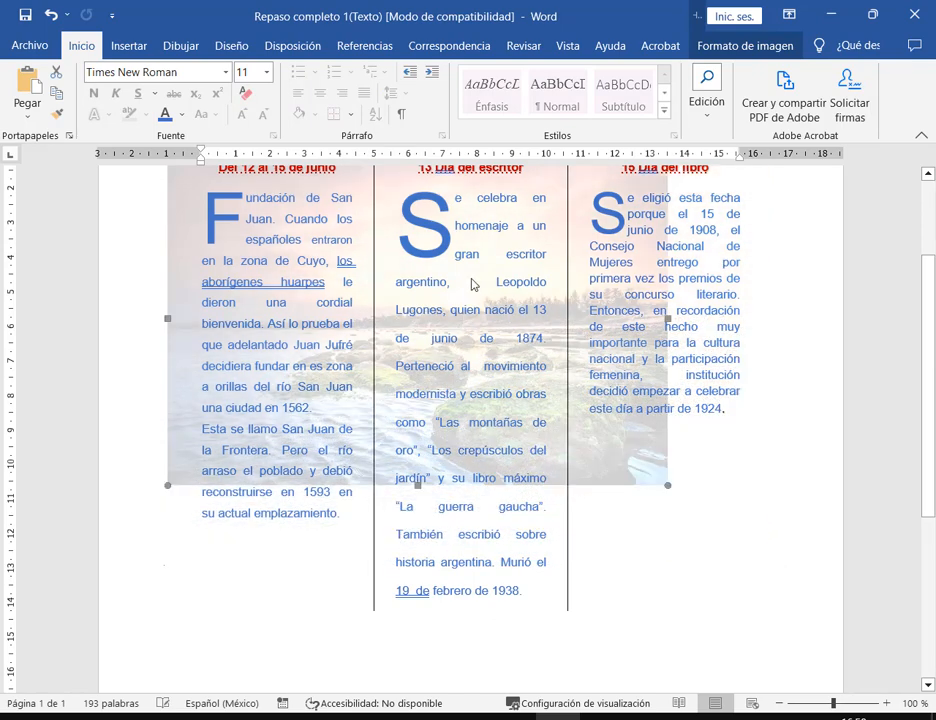
pyautogui.moveTo(628, 456); pyautogui.dragTo(669, 463)
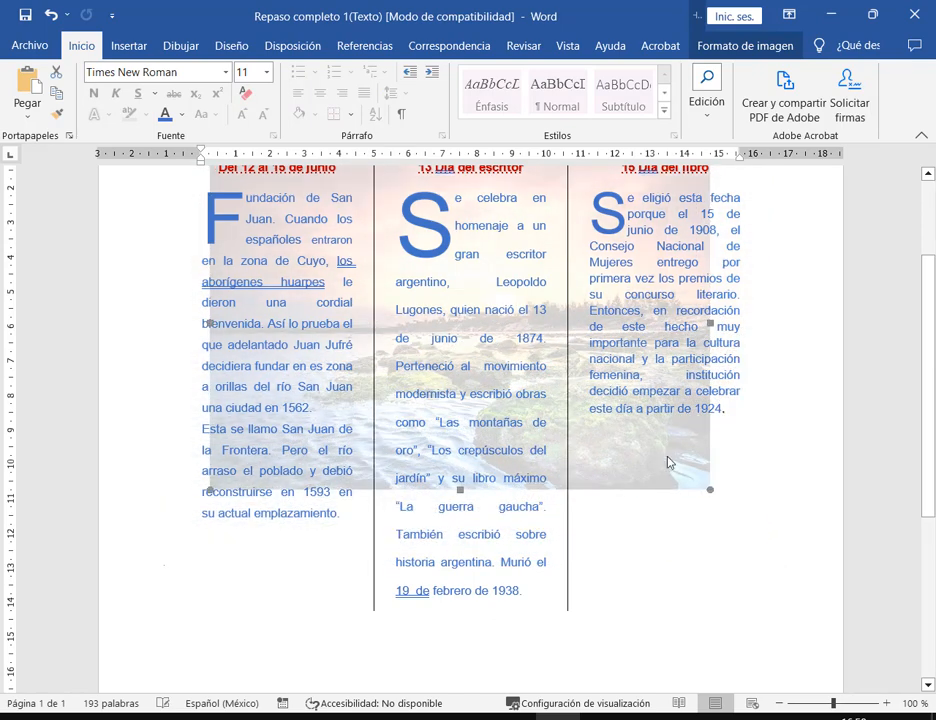
pyautogui.click(633, 510)
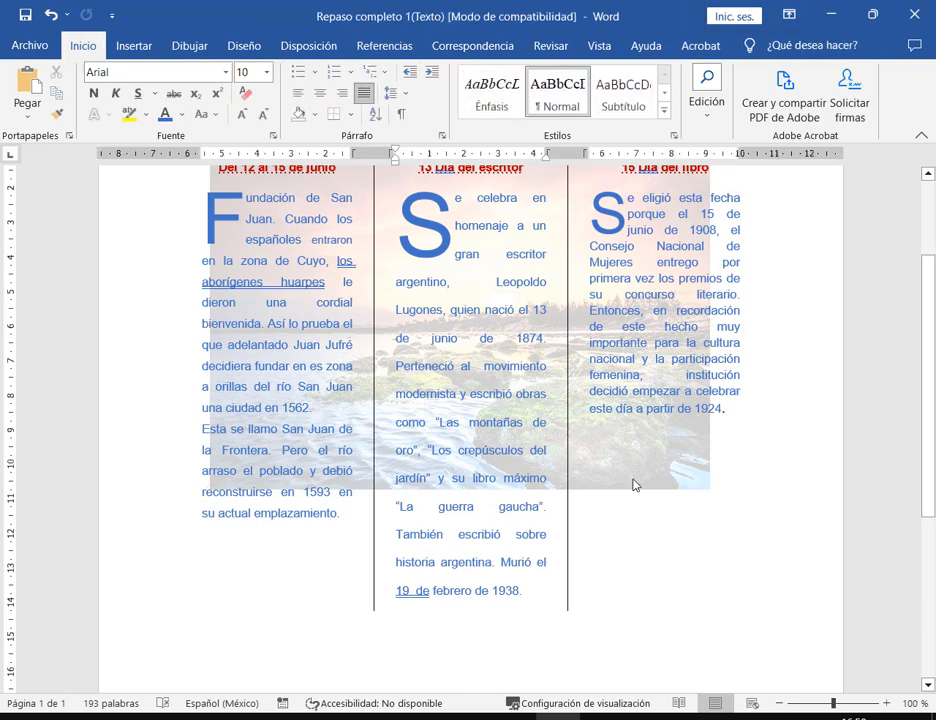
pyautogui.click(652, 400)
# - Shrink the photo further and move it right behind the middle and third columns
pyautogui.click(648, 396)
pyautogui.scroll(3, 640, 395)
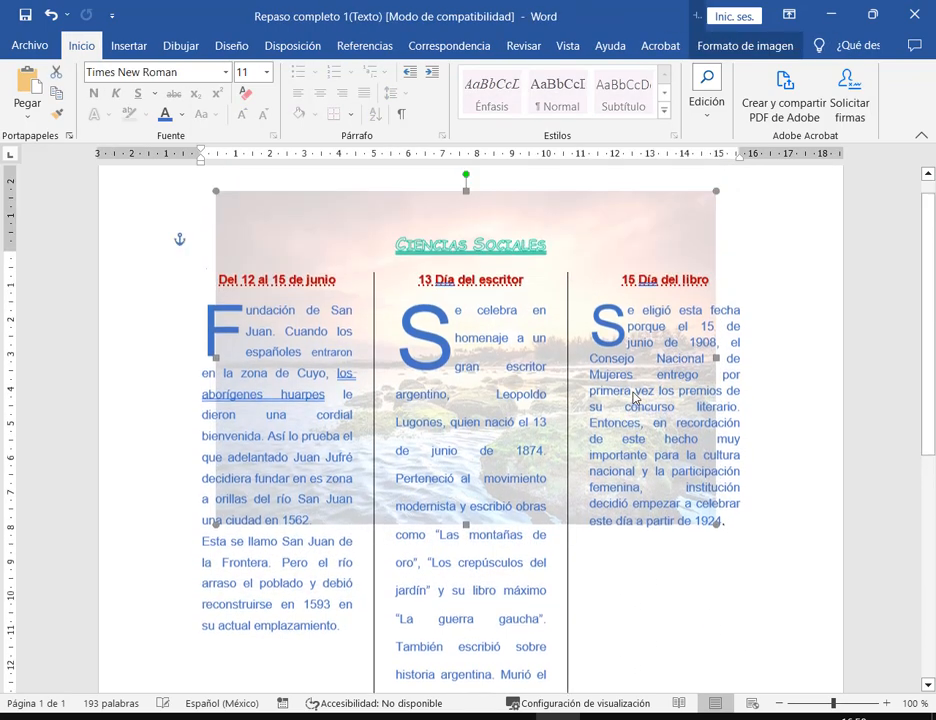
pyautogui.moveTo(717, 234); pyautogui.dragTo(545, 341)
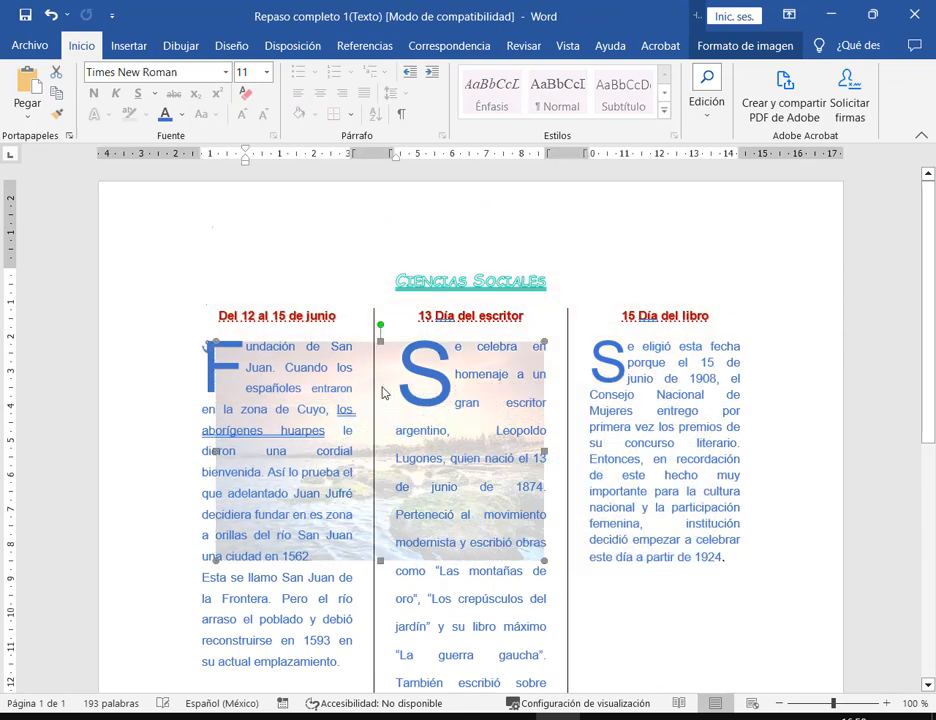
pyautogui.moveTo(384, 391); pyautogui.dragTo(472, 391)
pyautogui.click(703, 604)
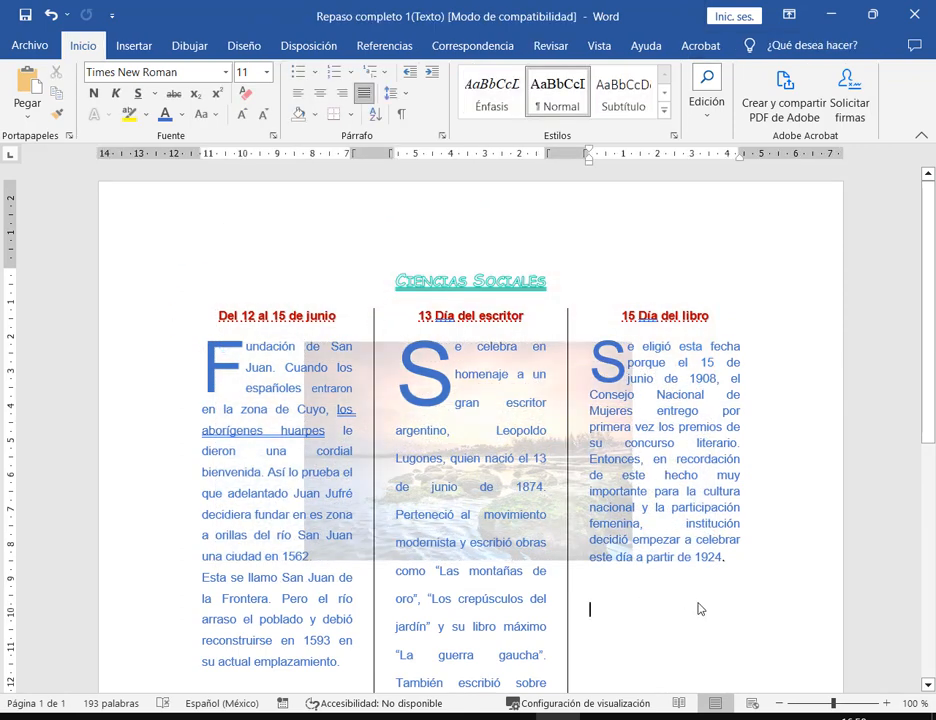
pyautogui.click(748, 564)
pyautogui.scroll(-3, 689, 587)
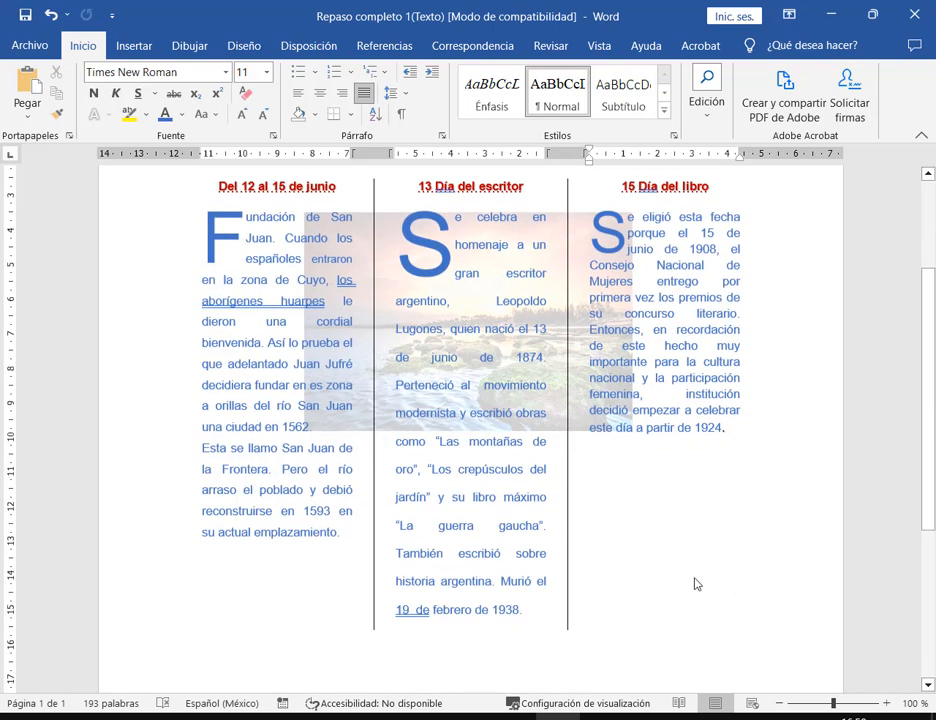
pyautogui.scroll(-2, 696, 444)
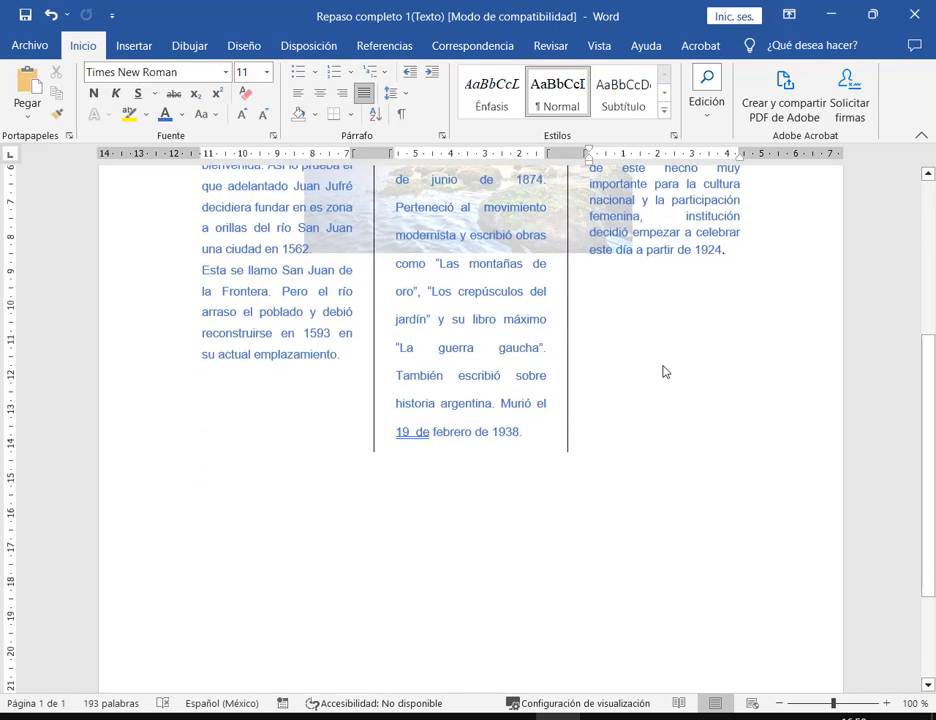
pyautogui.click(340, 716)
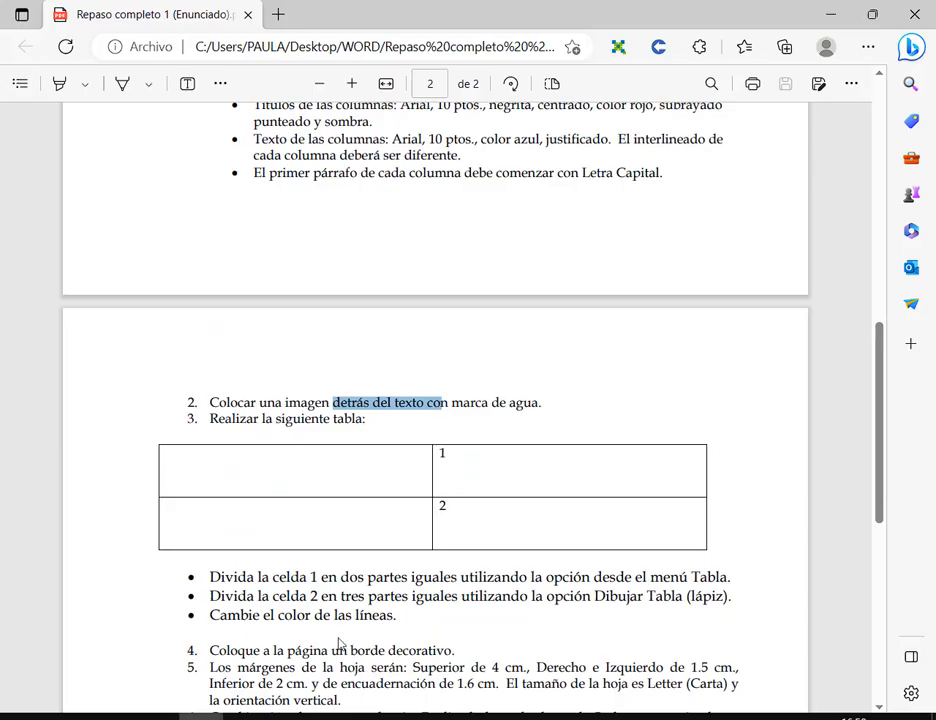
pyautogui.click(198, 431)
pyautogui.moveTo(216, 422); pyautogui.dragTo(399, 421)
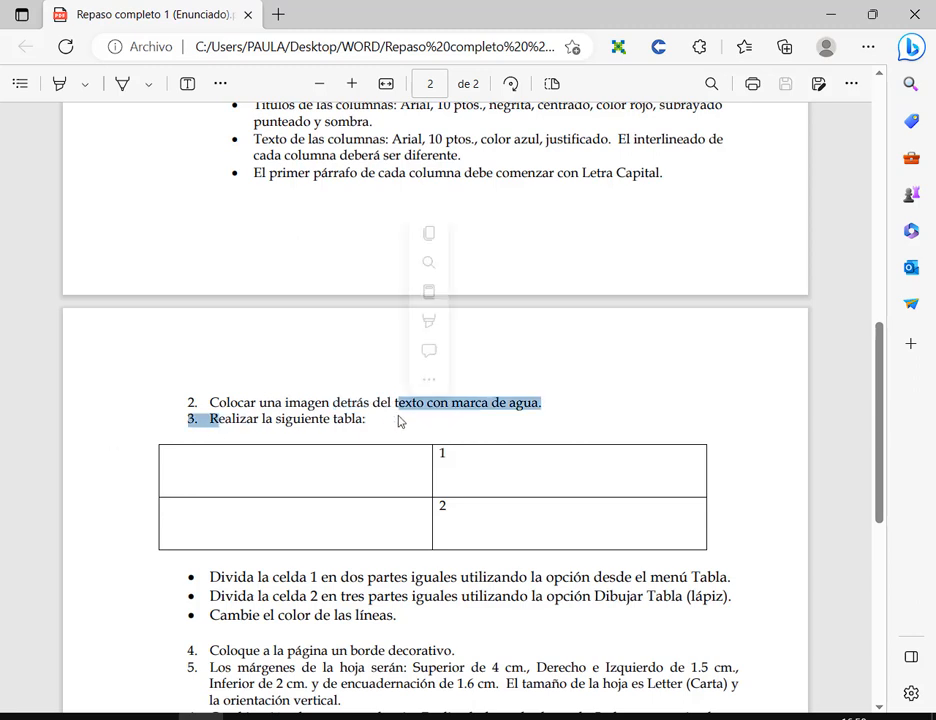
pyautogui.click(841, 14)
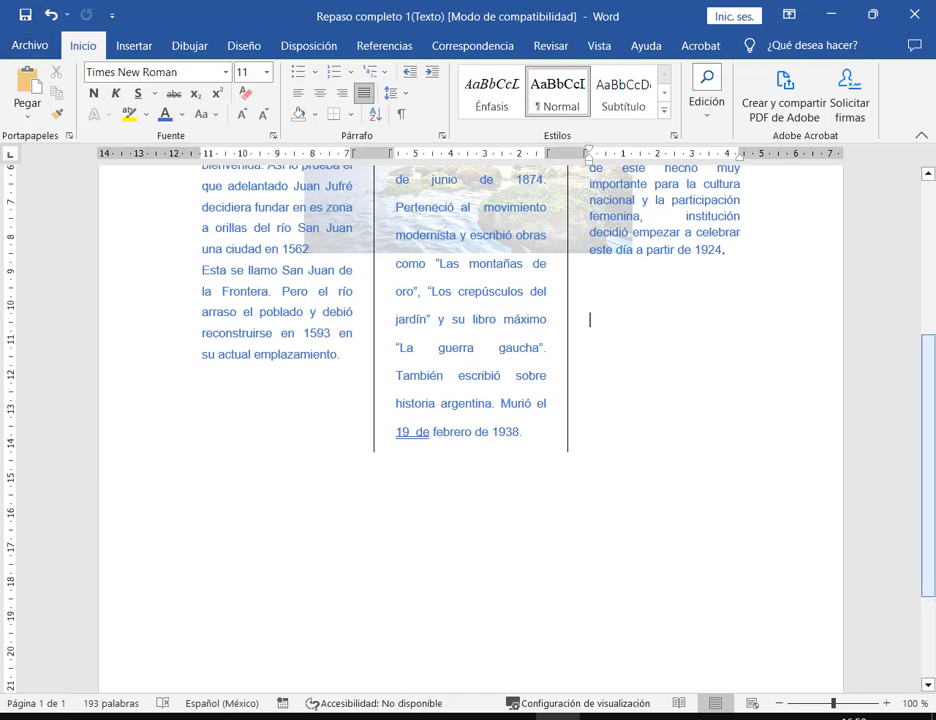
# - Scroll through the page and mark areas of the text on screen
pyautogui.scroll(-3, 930, 558)
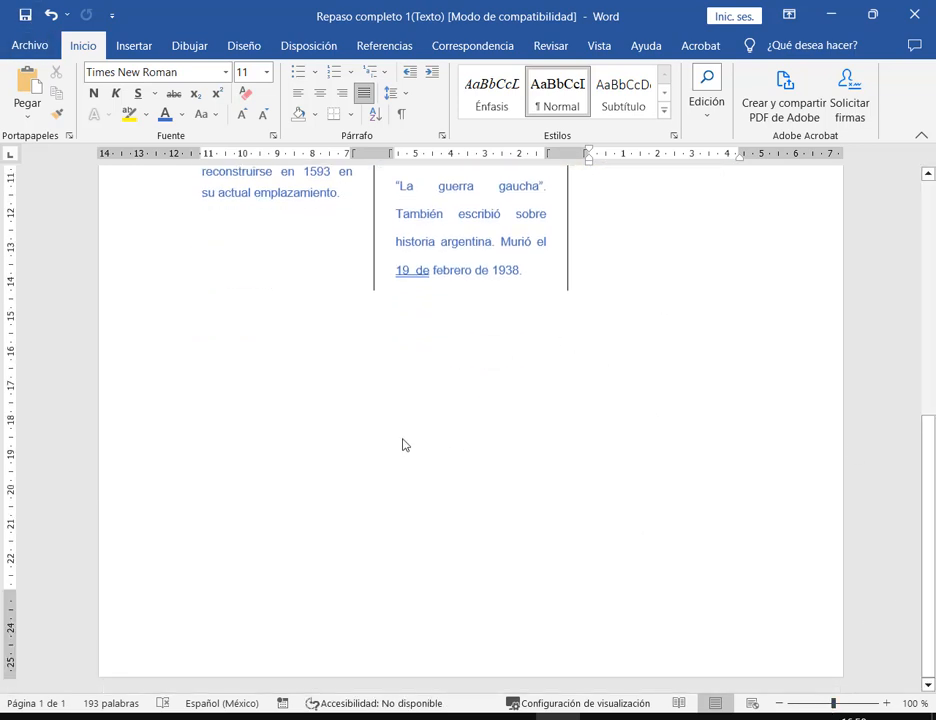
pyautogui.moveTo(188, 348); pyautogui.dragTo(792, 631)
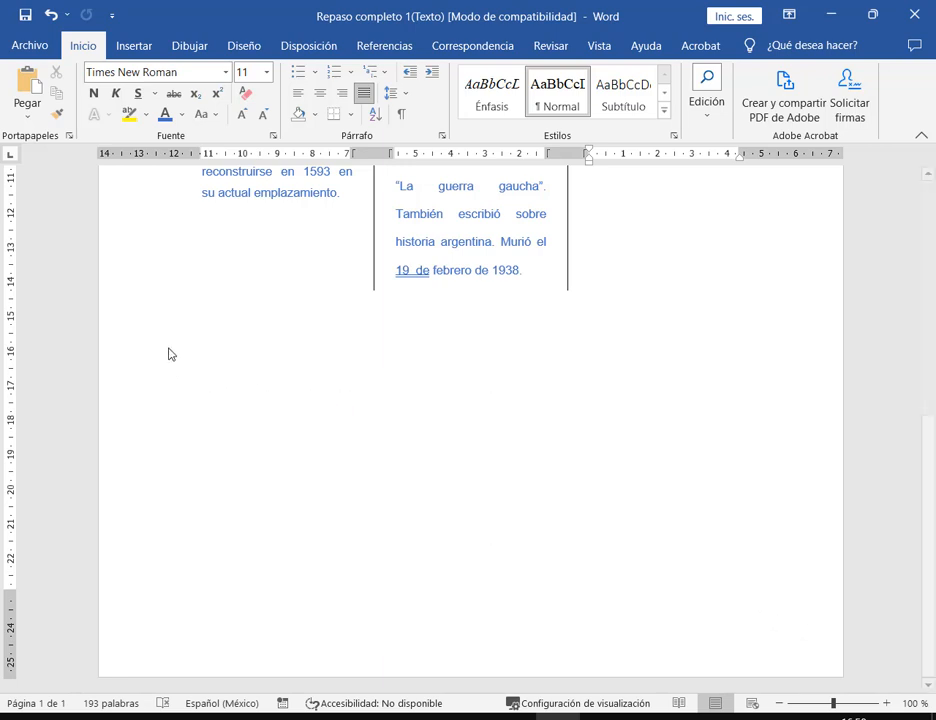
pyautogui.moveTo(169, 348)
pyautogui.mouseDown()
pyautogui.moveTo(675, 545)
pyautogui.moveTo(765, 618)
pyautogui.mouseUp()
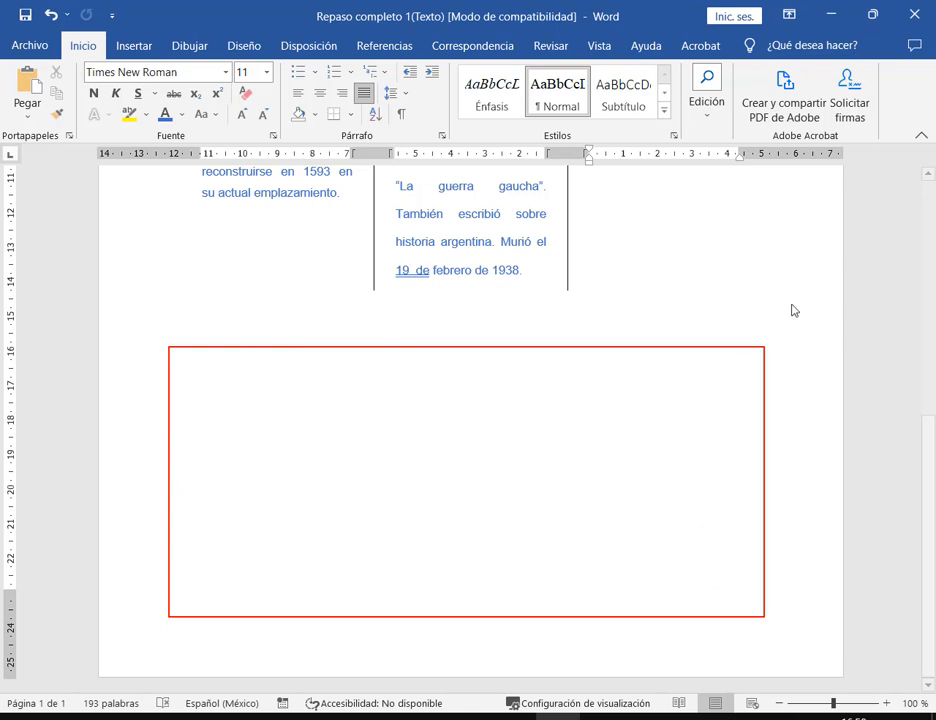
pyautogui.moveTo(793, 300); pyautogui.dragTo(716, 416)
pyautogui.press('Escape')
pyautogui.scroll(3, 668, 381)
pyautogui.scroll(2, 630, 410)
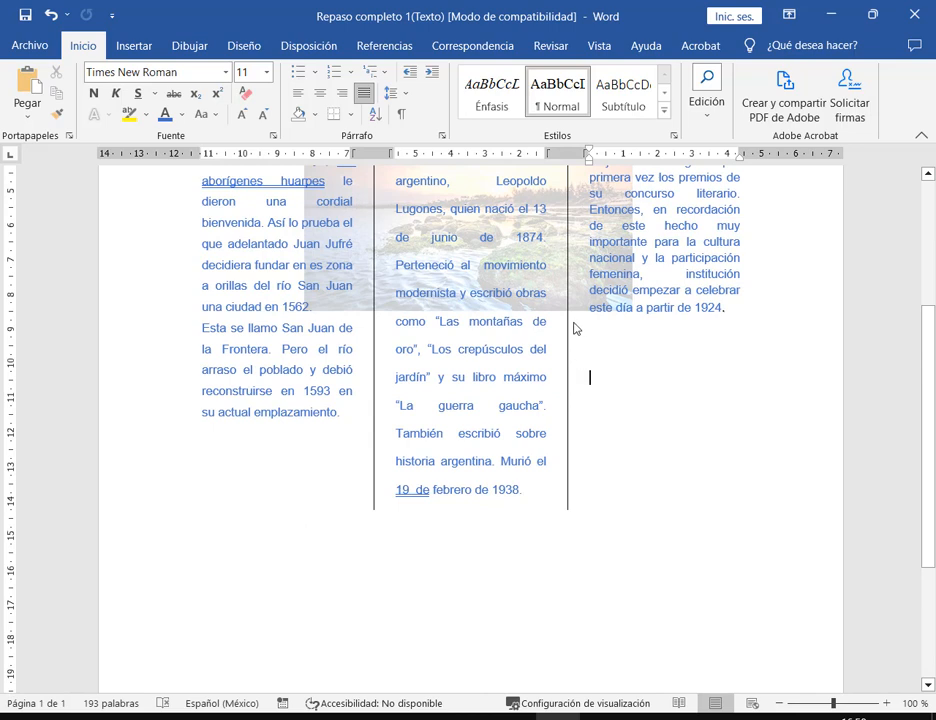
pyautogui.moveTo(573, 322); pyautogui.dragTo(702, 415)
pyautogui.moveTo(649, 496); pyautogui.dragTo(598, 400)
# - Select all the text, deselect it, and go to the File start screen from the end of the gaucha line
pyautogui.click(184, 618)
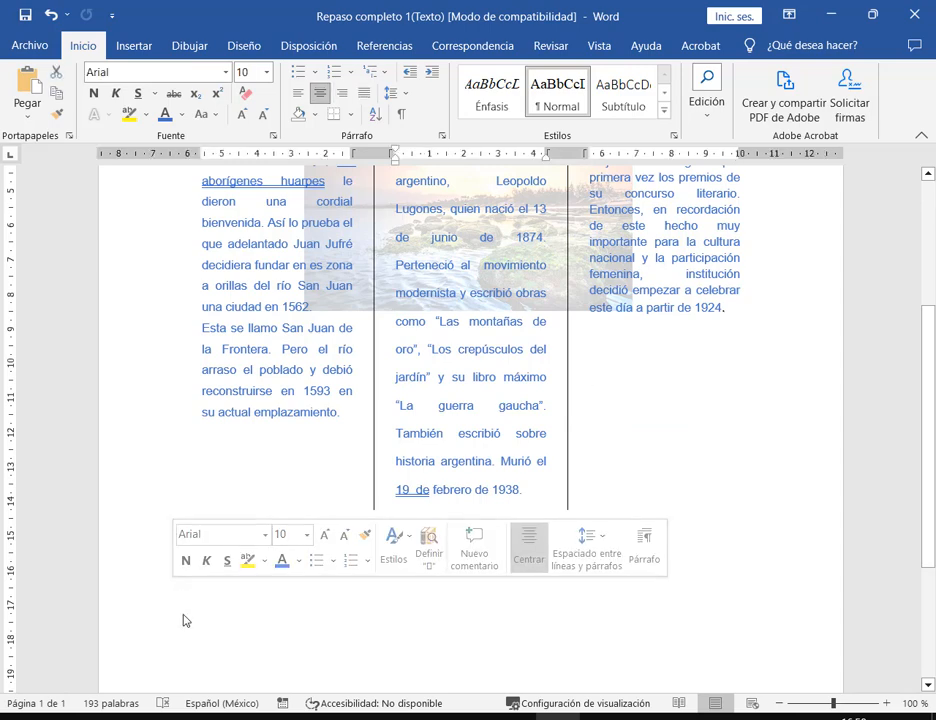
pyautogui.click(205, 612)
pyautogui.hotkey('ctrl', 'a')
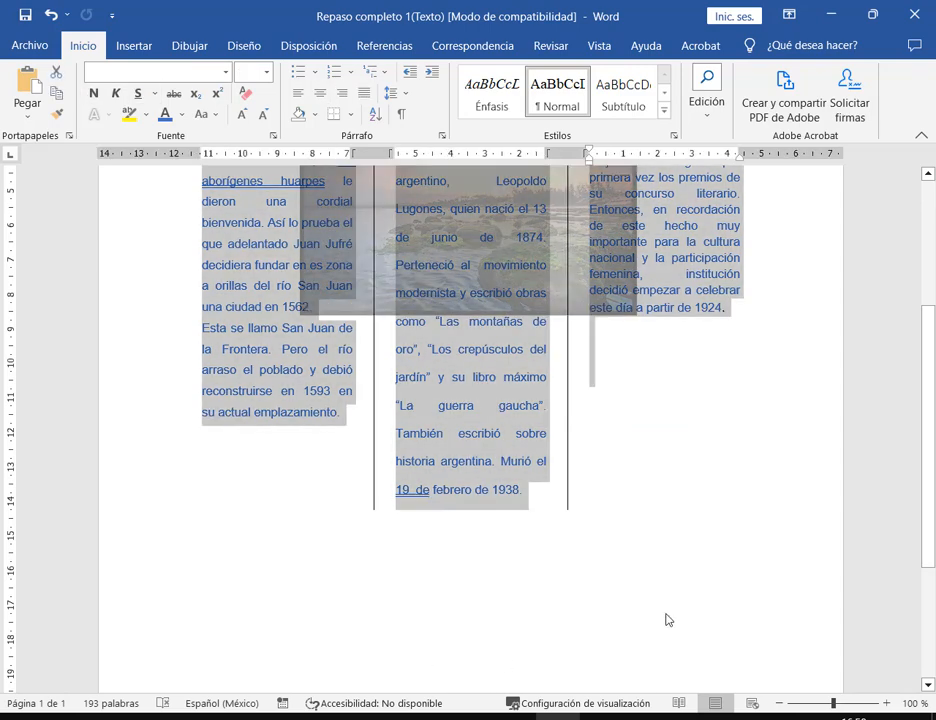
pyautogui.click(664, 618)
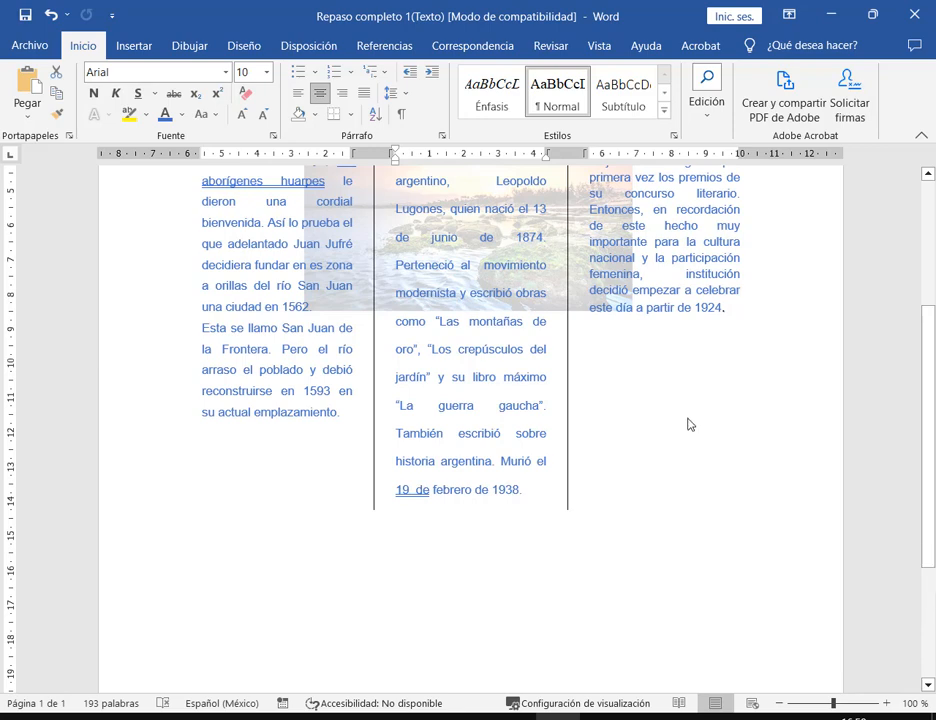
pyautogui.click(699, 549)
pyautogui.click(679, 413)
pyautogui.click(42, 52)
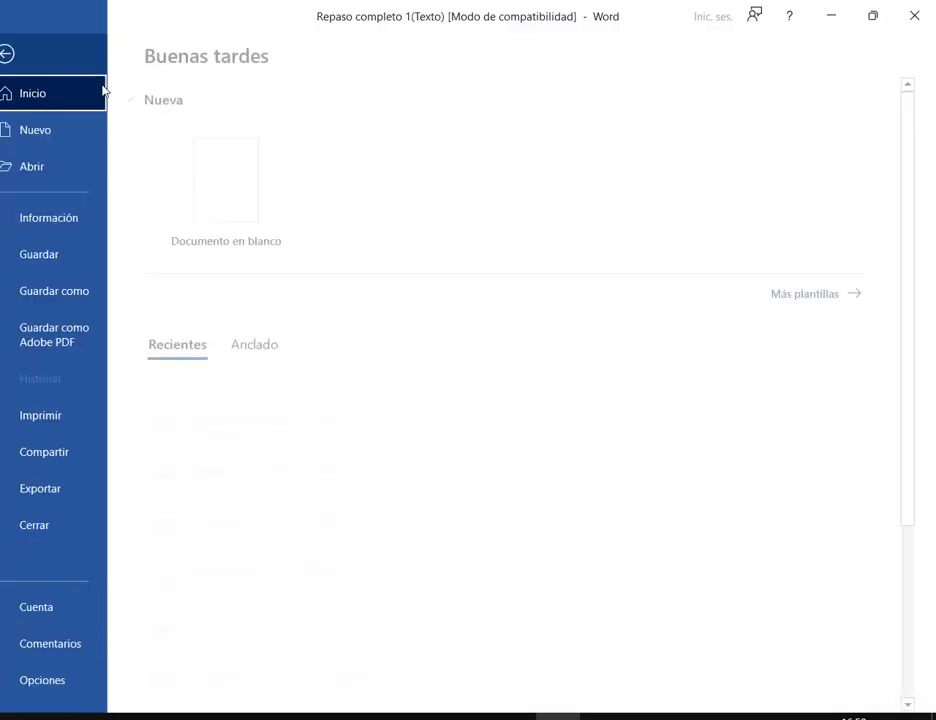
# - Create a blank Documento2, type scratch text 'sdfdsfdsf' and 'dfdf', then close it without saving
pyautogui.click(251, 178)
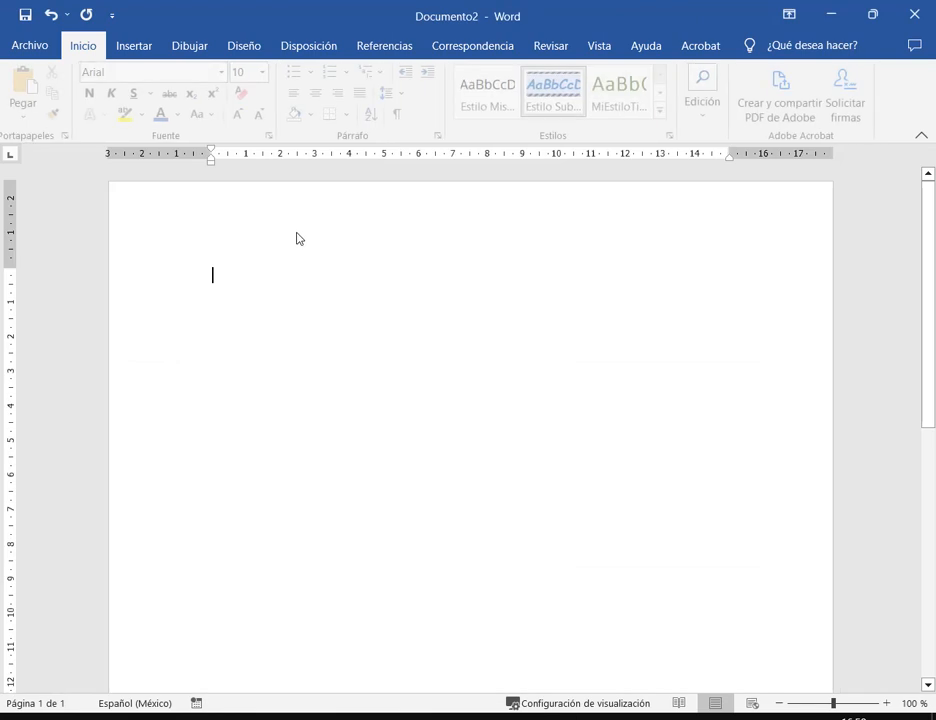
pyautogui.doubleClick(211, 553)
pyautogui.write('sdfdsfdsf')
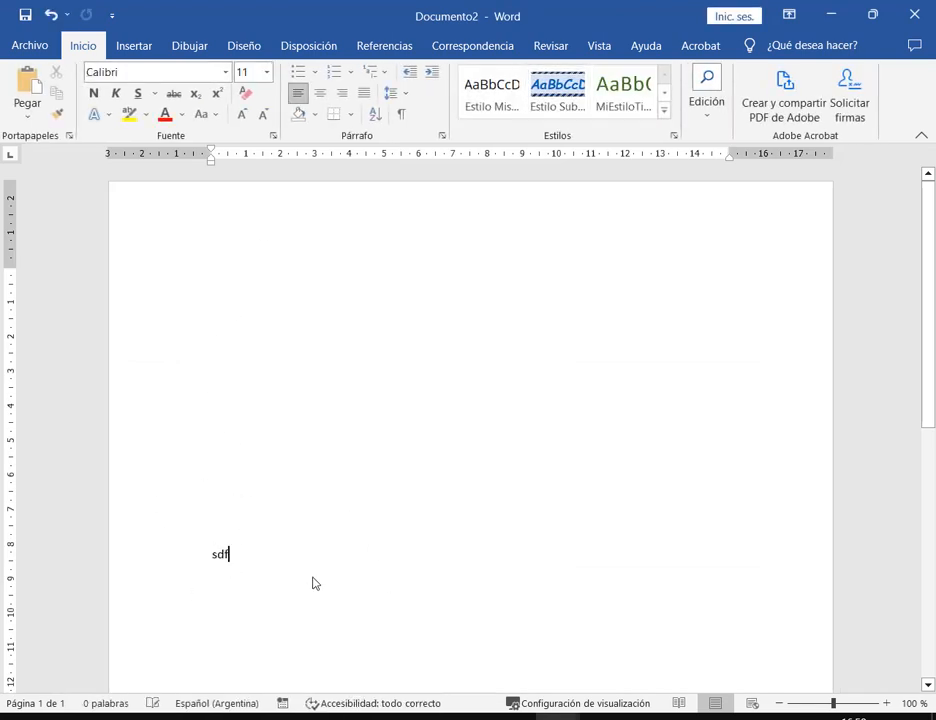
pyautogui.click(226, 274)
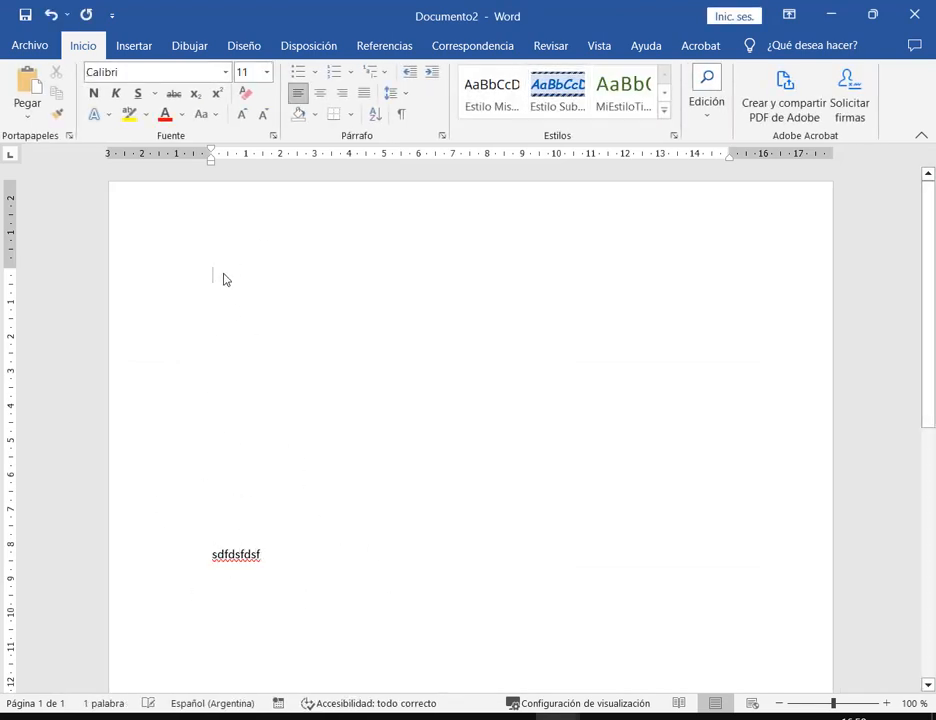
pyautogui.doubleClick(215, 504)
pyautogui.write('dfdf')
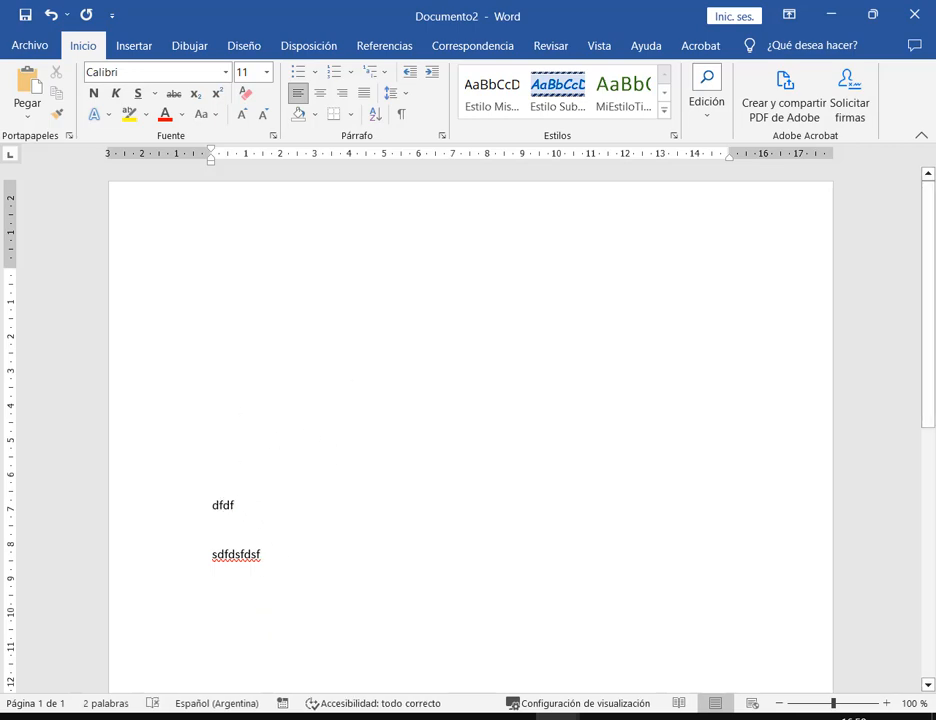
pyautogui.click(914, 14)
pyautogui.click(568, 408)
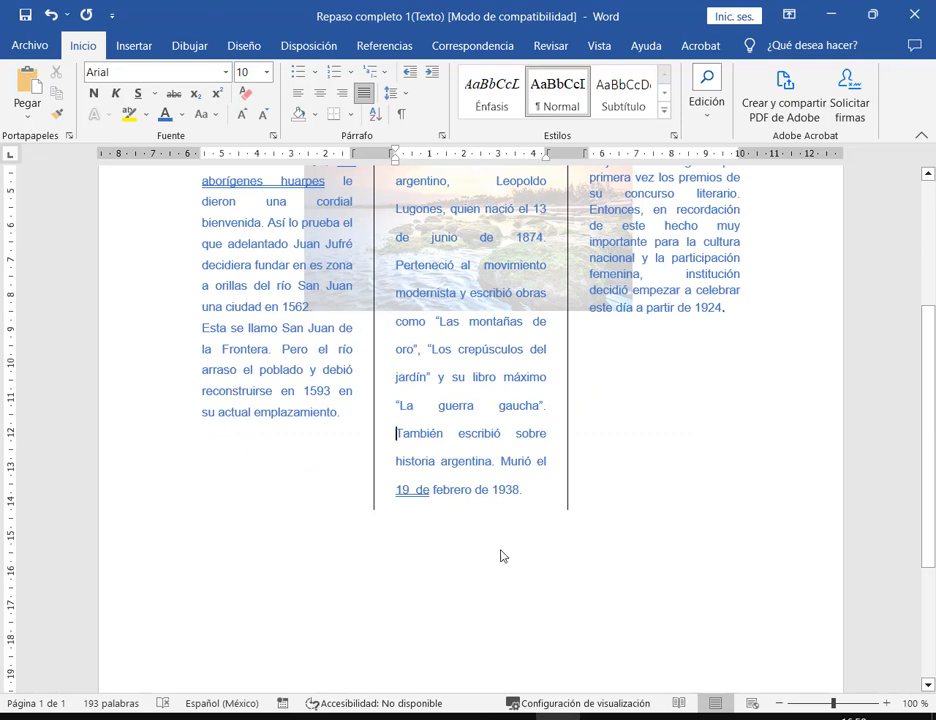
pyautogui.click(718, 377)
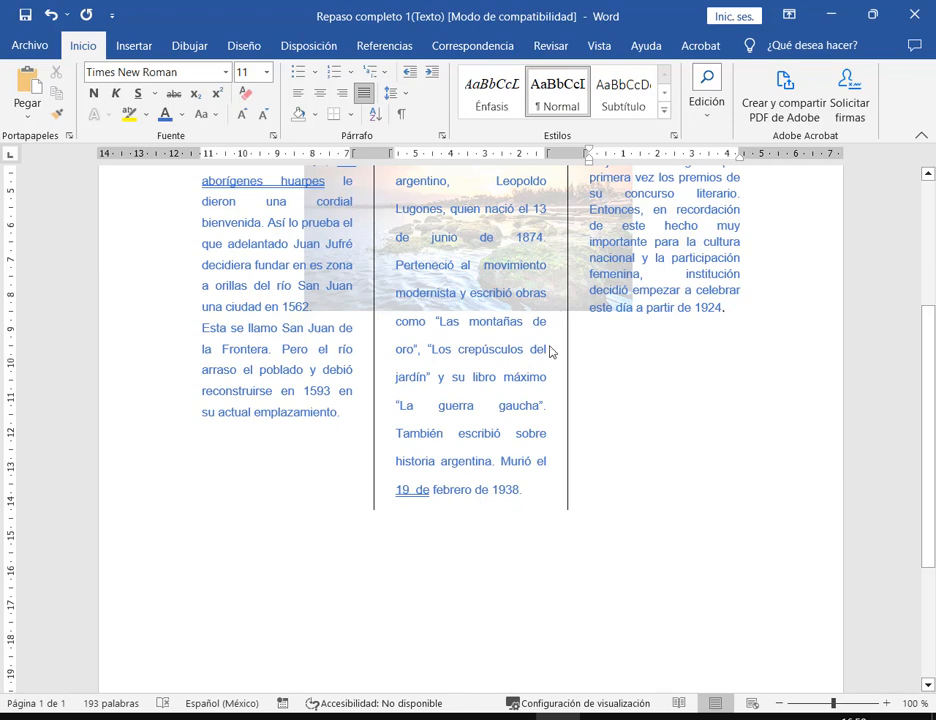
pyautogui.click(140, 46)
pyautogui.click(79, 105)
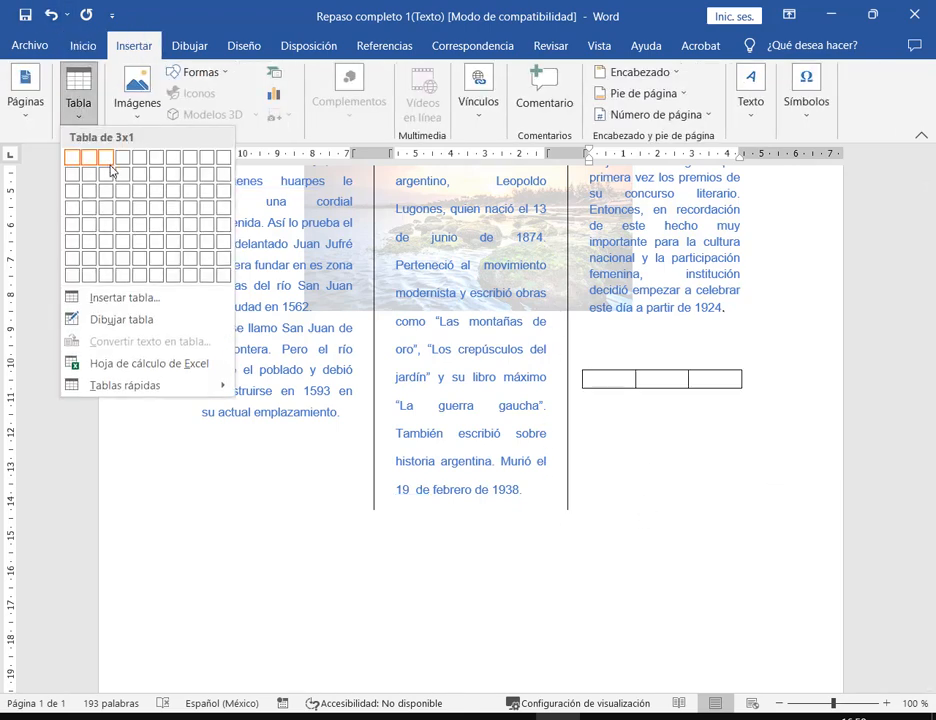
pyautogui.click(178, 201)
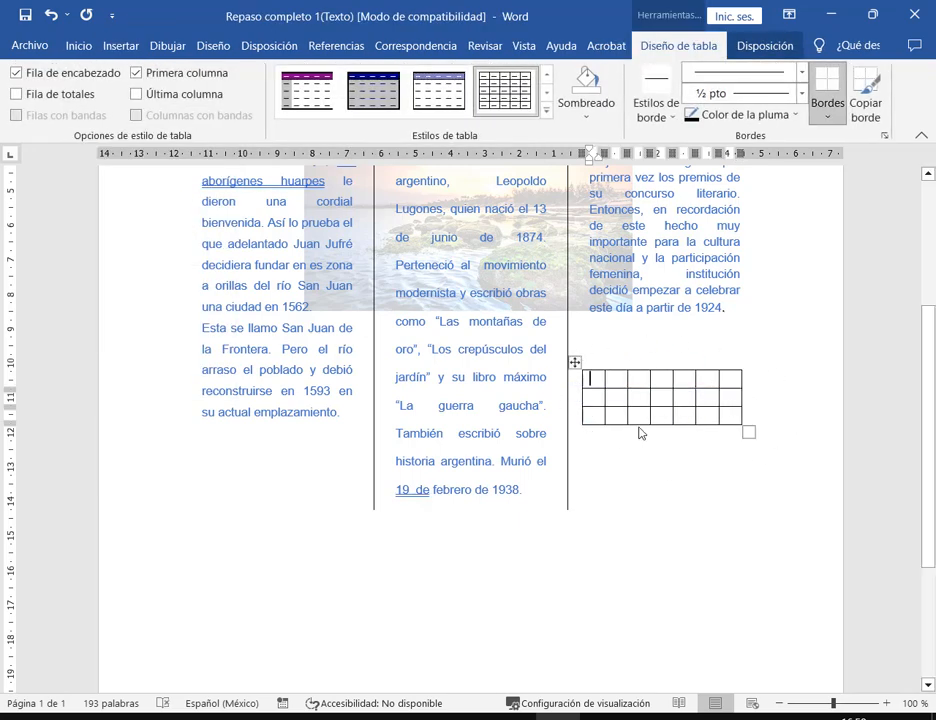
pyautogui.hotkey('ctrl', 'z')
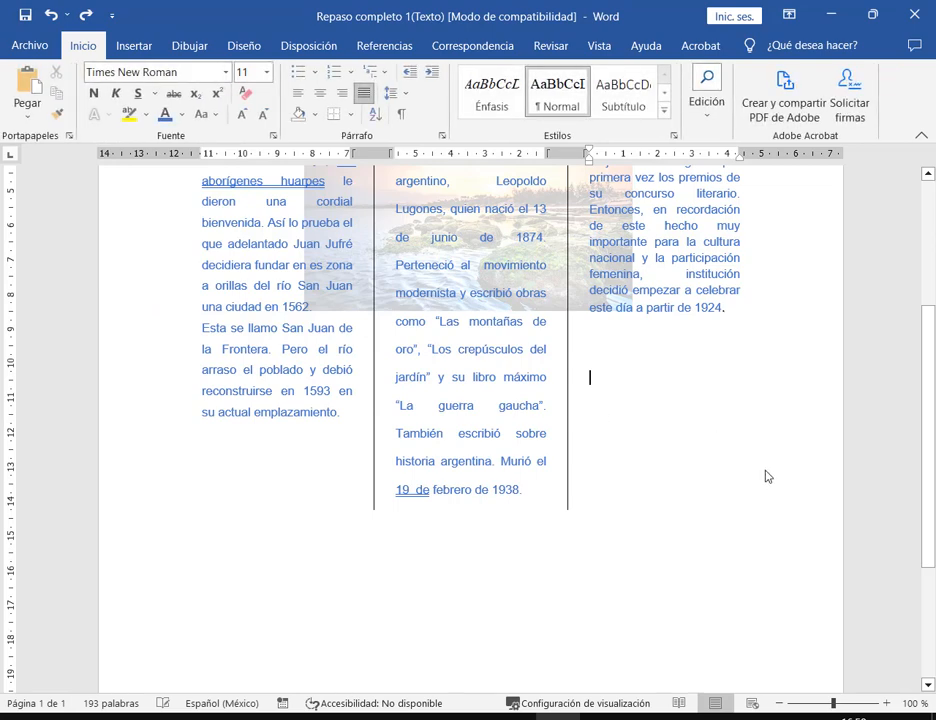
pyautogui.keyDown('ctrl'); pyautogui.scroll(-3, 627, 443); pyautogui.keyUp('ctrl')
pyautogui.keyDown('ctrl'); pyautogui.scroll(-3, 624, 440); pyautogui.keyUp('ctrl')
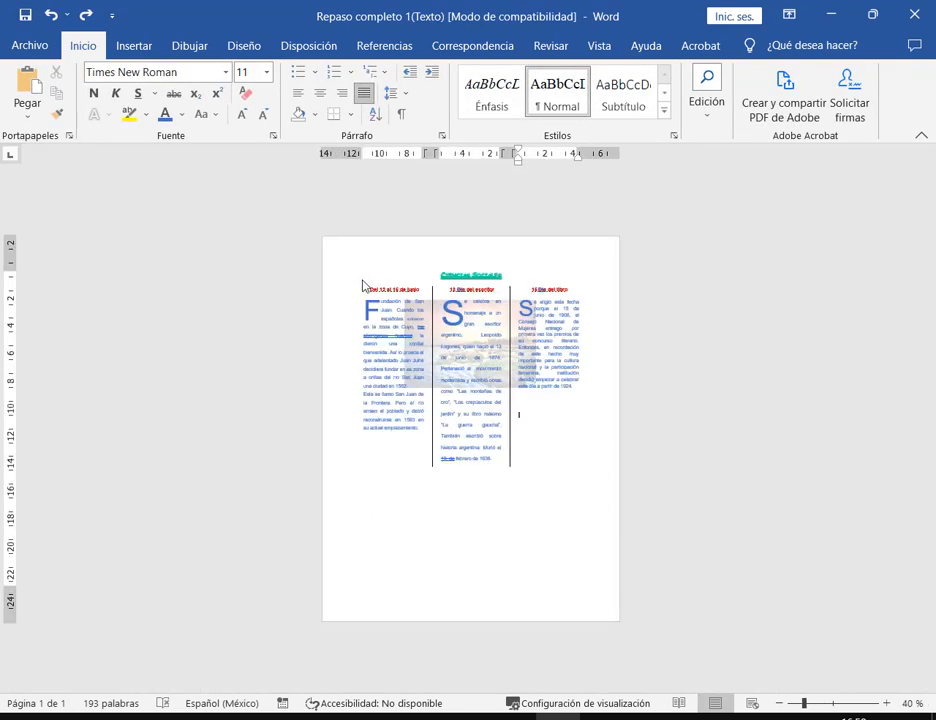
pyautogui.moveTo(362, 281); pyautogui.dragTo(430, 612)
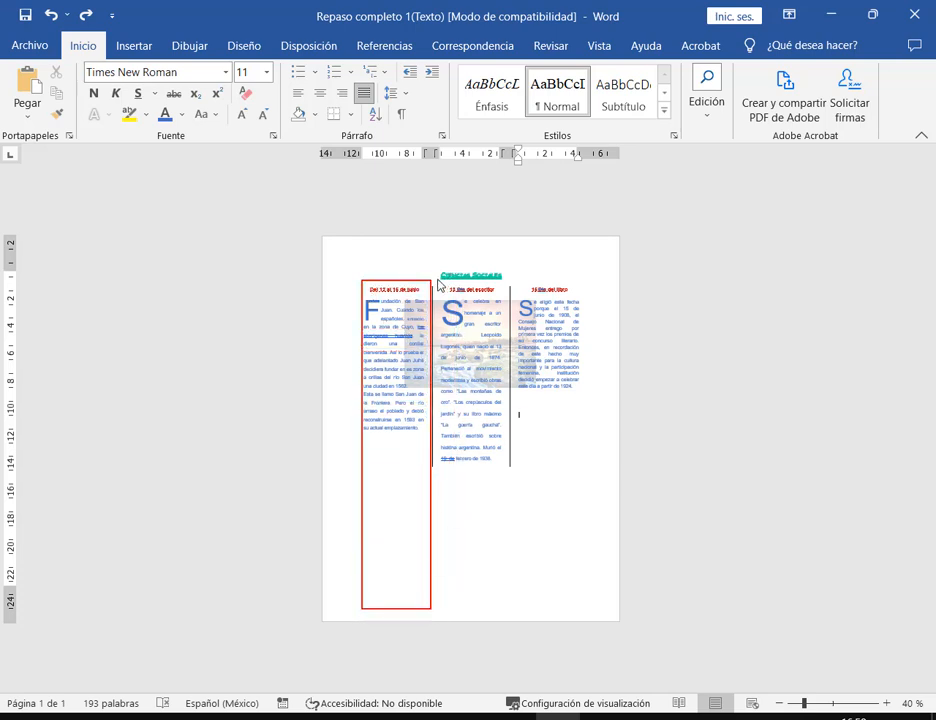
pyautogui.moveTo(437, 281); pyautogui.dragTo(507, 607)
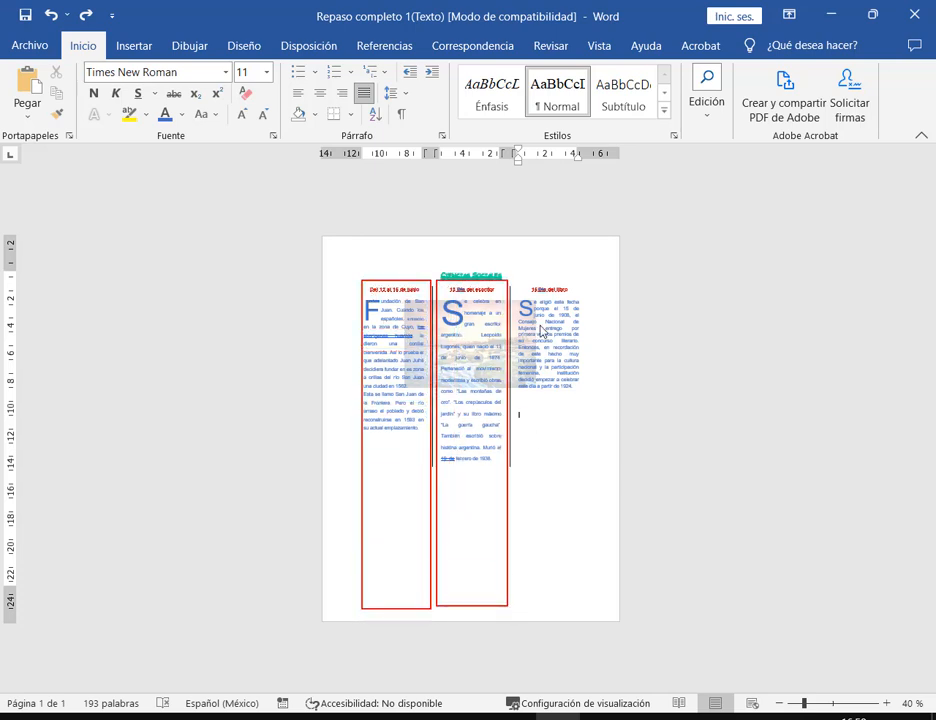
pyautogui.moveTo(518, 278); pyautogui.dragTo(591, 602)
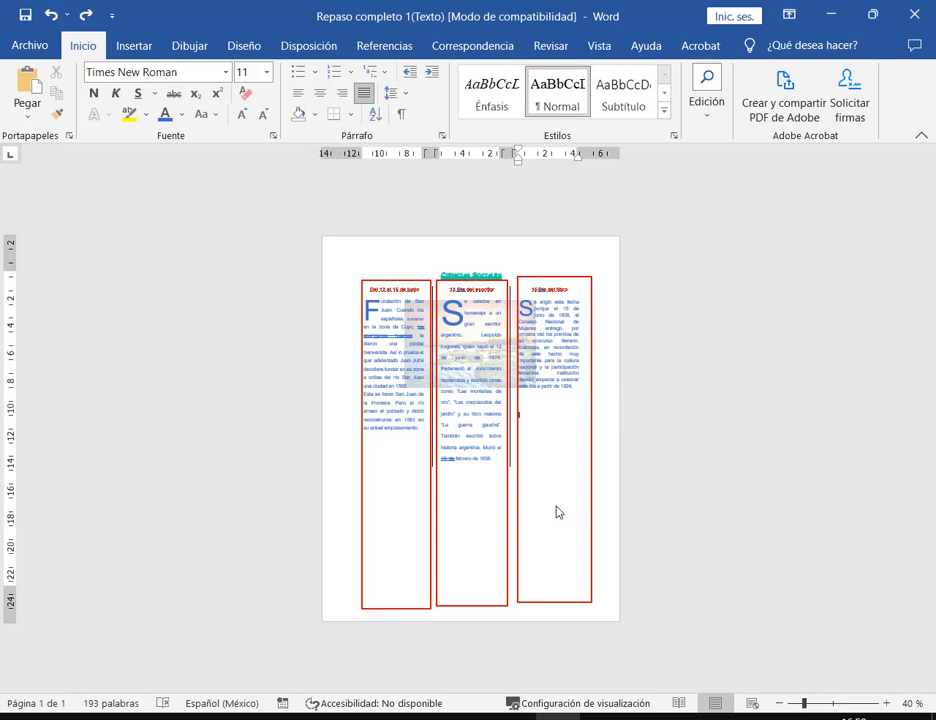
pyautogui.hotkey('ctrl', 'z')
pyautogui.hotkey('ctrl', 'z')
pyautogui.hotkey('ctrl', 'z')
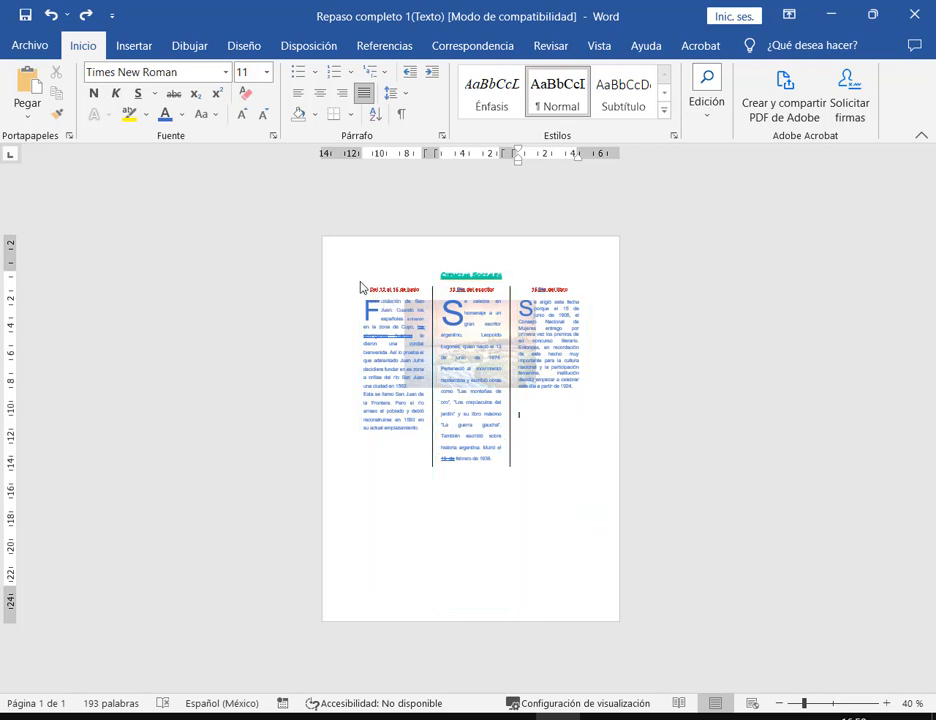
pyautogui.moveTo(360, 285); pyautogui.dragTo(593, 480)
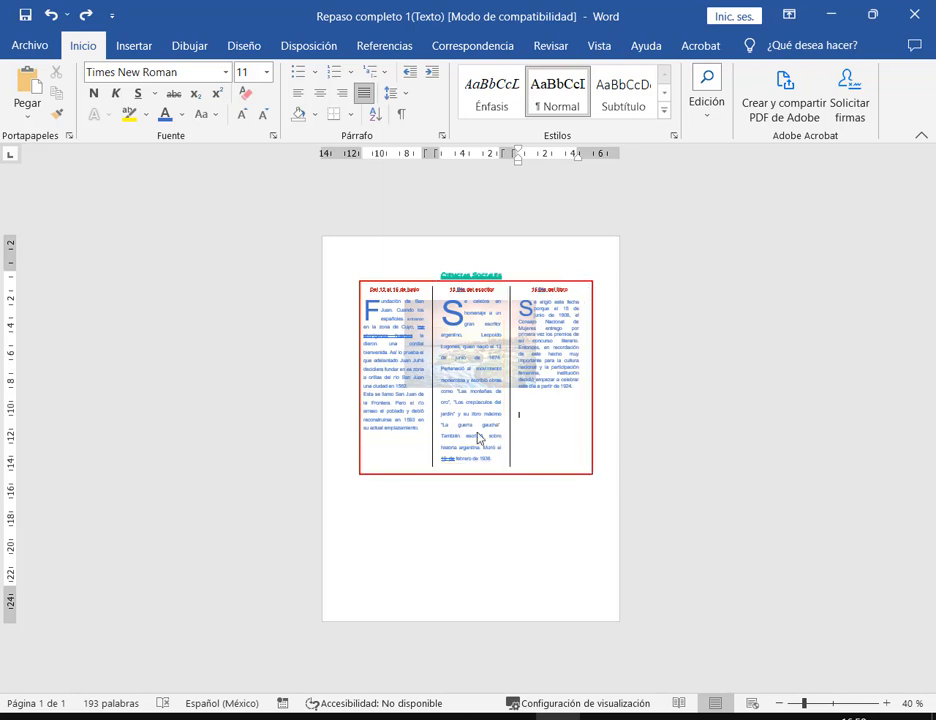
pyautogui.moveTo(434, 284); pyautogui.dragTo(511, 480)
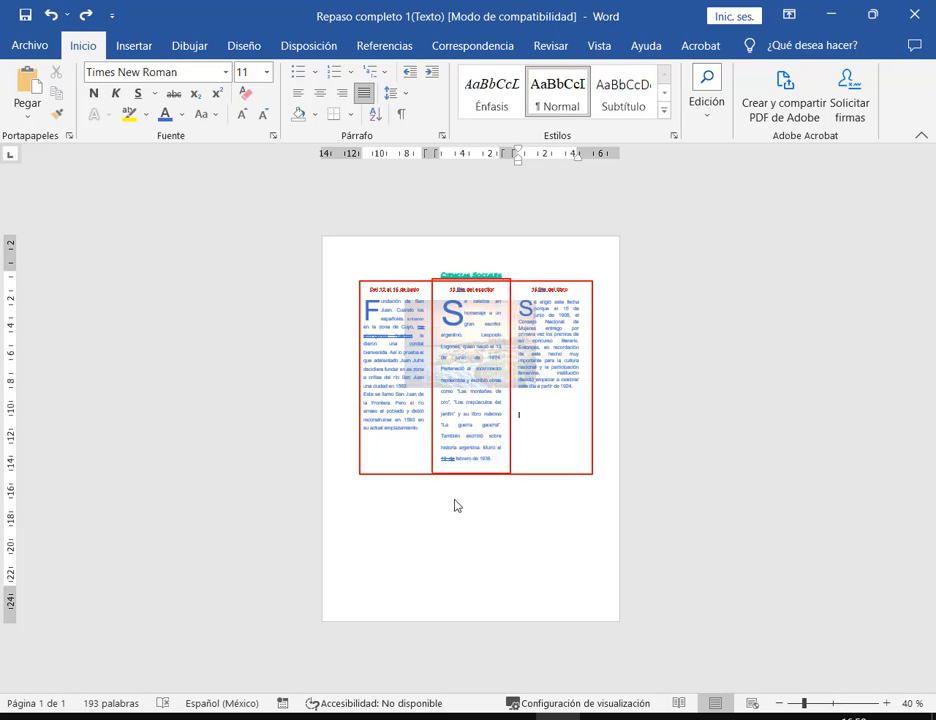
pyautogui.moveTo(262, 520); pyautogui.dragTo(364, 548)
pyautogui.moveTo(304, 476); pyautogui.dragTo(364, 490)
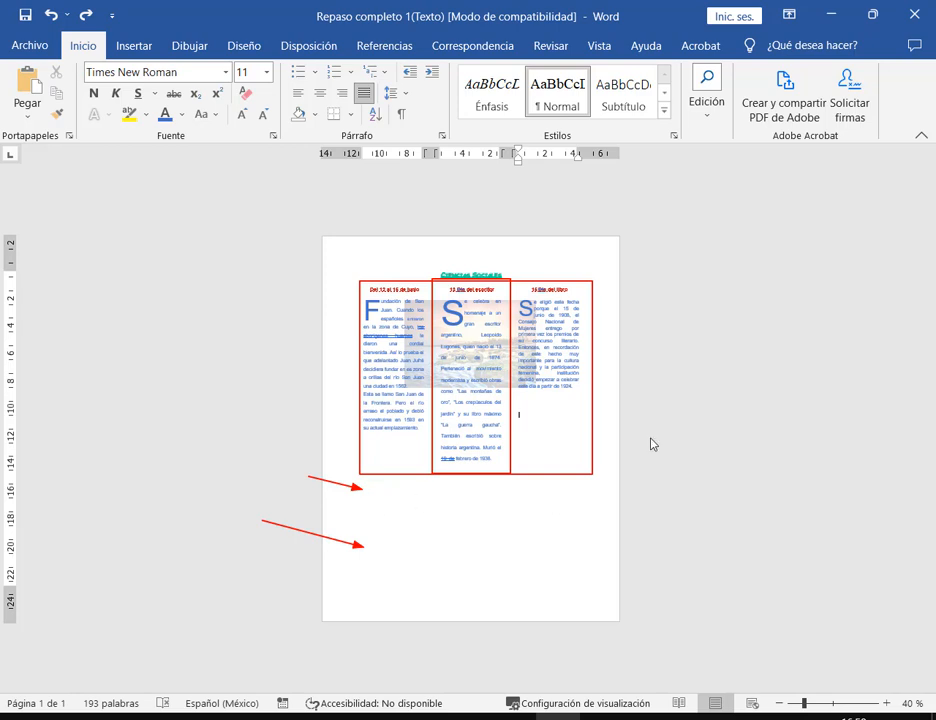
pyautogui.moveTo(643, 386); pyautogui.dragTo(561, 410)
pyautogui.hotkey('ctrl', 'z')
pyautogui.moveTo(365, 490); pyautogui.dragTo(590, 606)
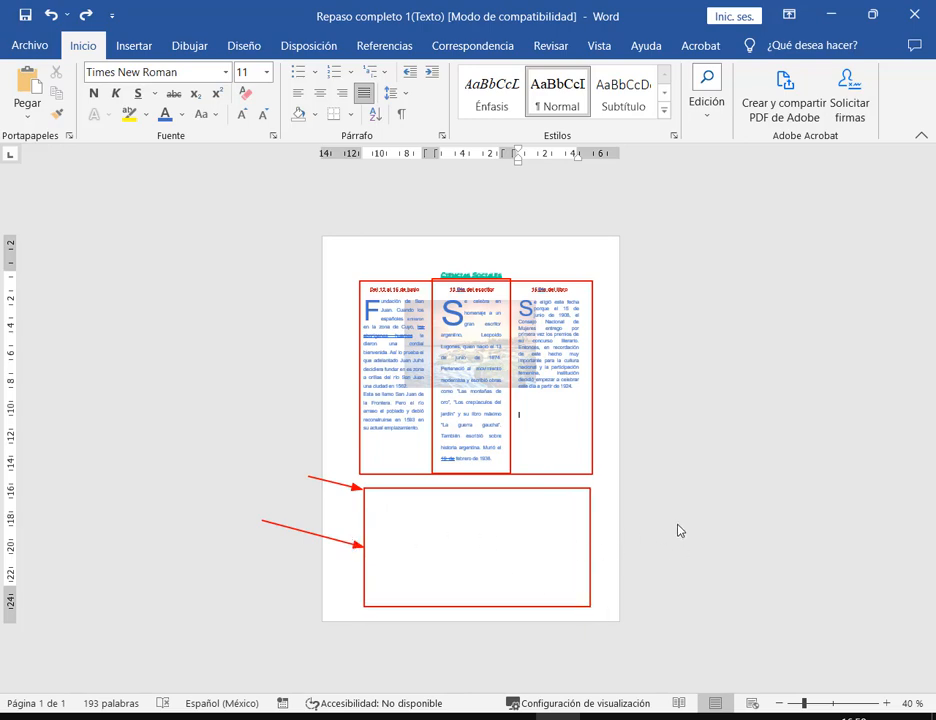
pyautogui.scroll(6, 566, 430)
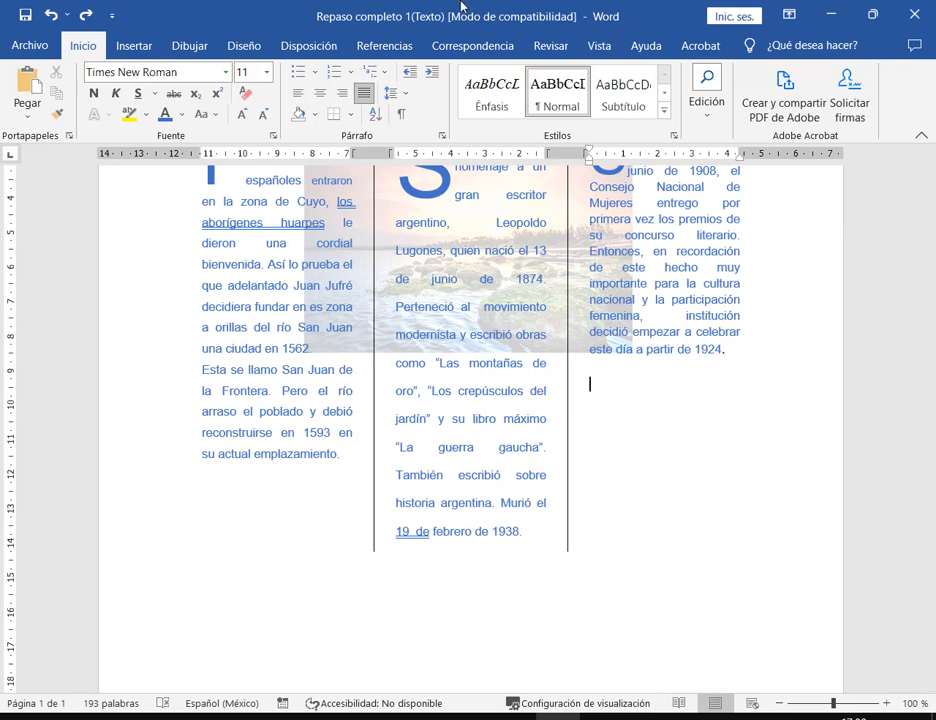
pyautogui.click(305, 46)
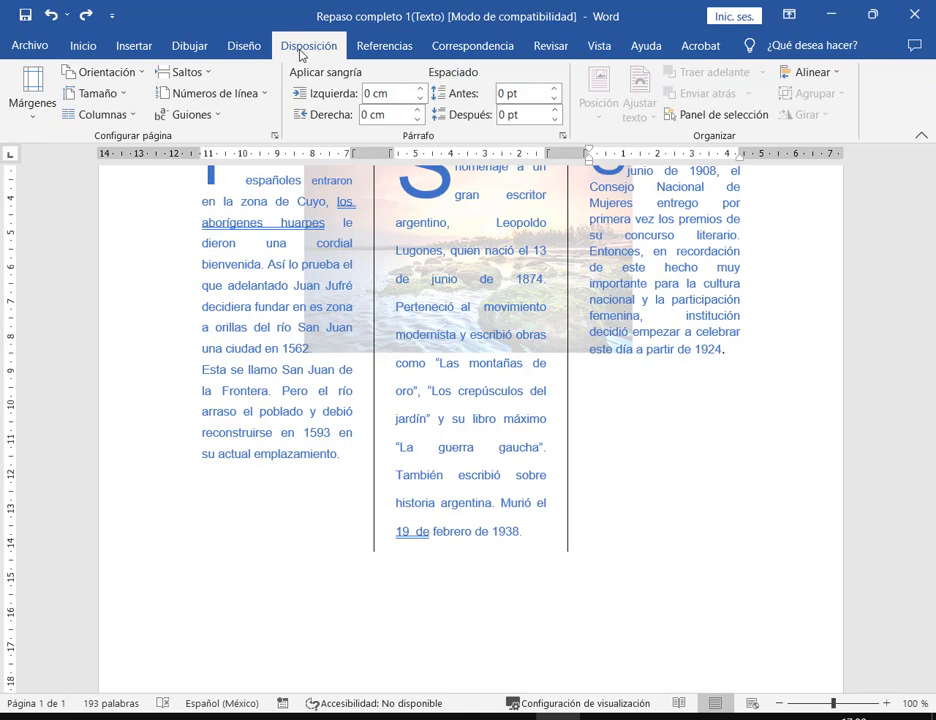
pyautogui.click(127, 117)
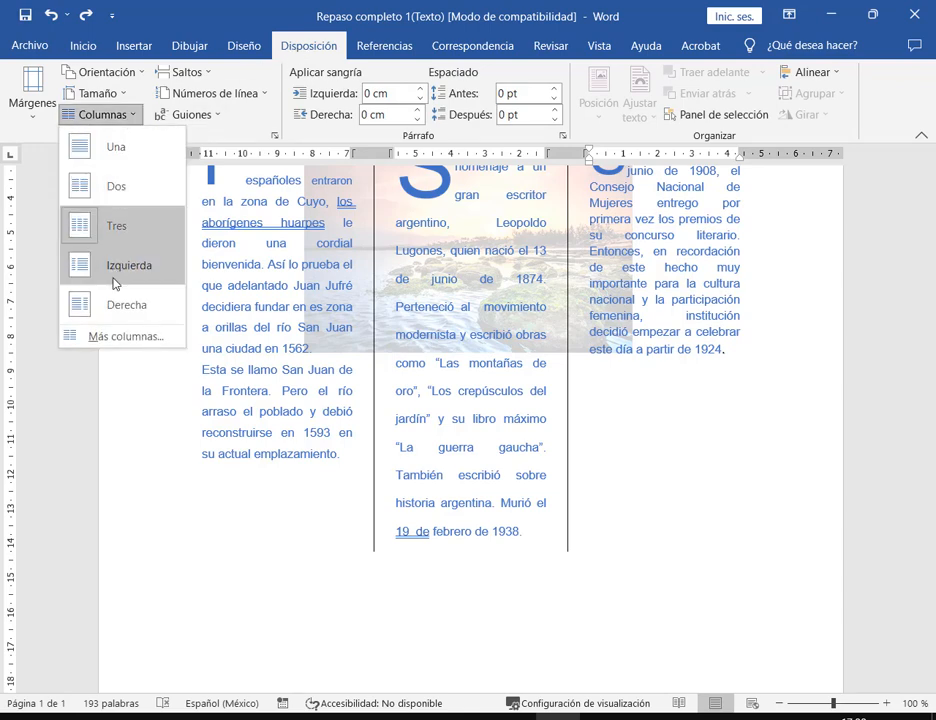
pyautogui.click(117, 340)
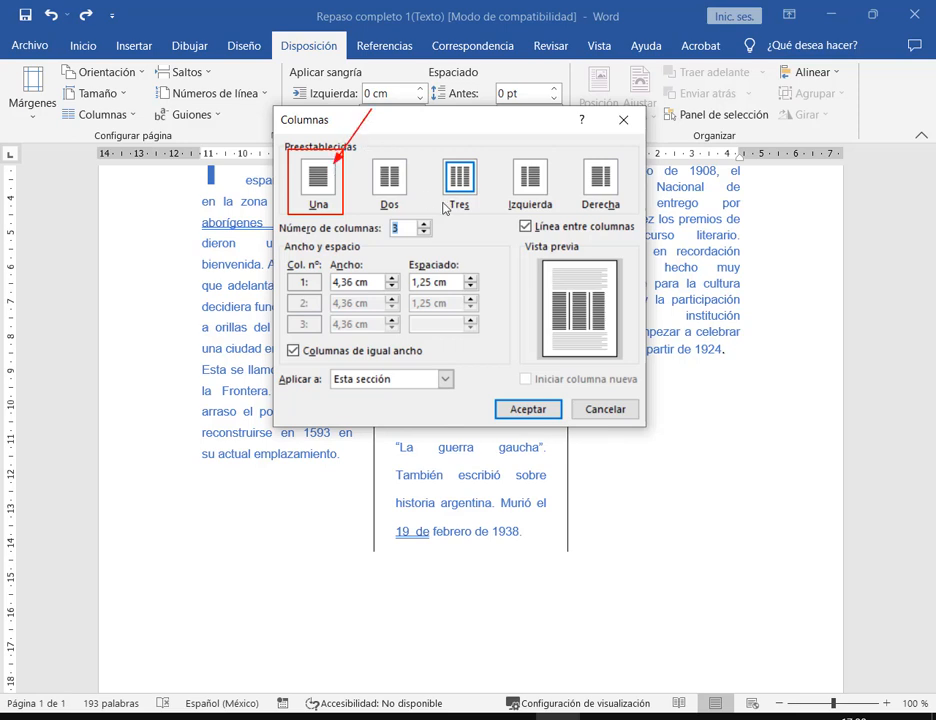
pyautogui.click(320, 178)
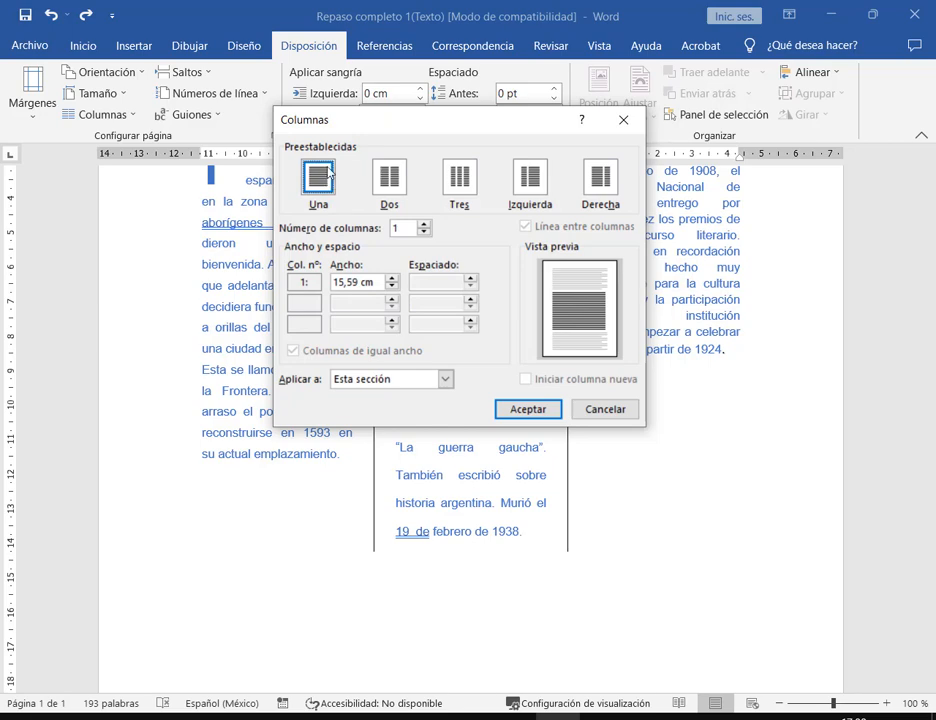
pyautogui.click(627, 410)
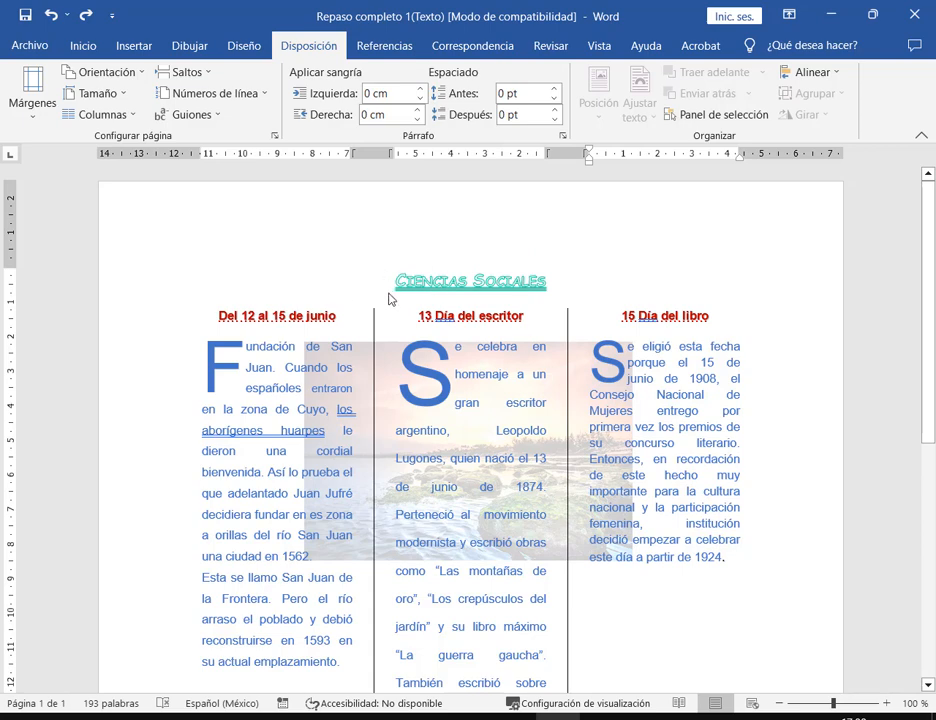
# - Apply a single-column layout below the third column through the full Columns settings
pyautogui.moveTo(397, 291); pyautogui.dragTo(541, 287)
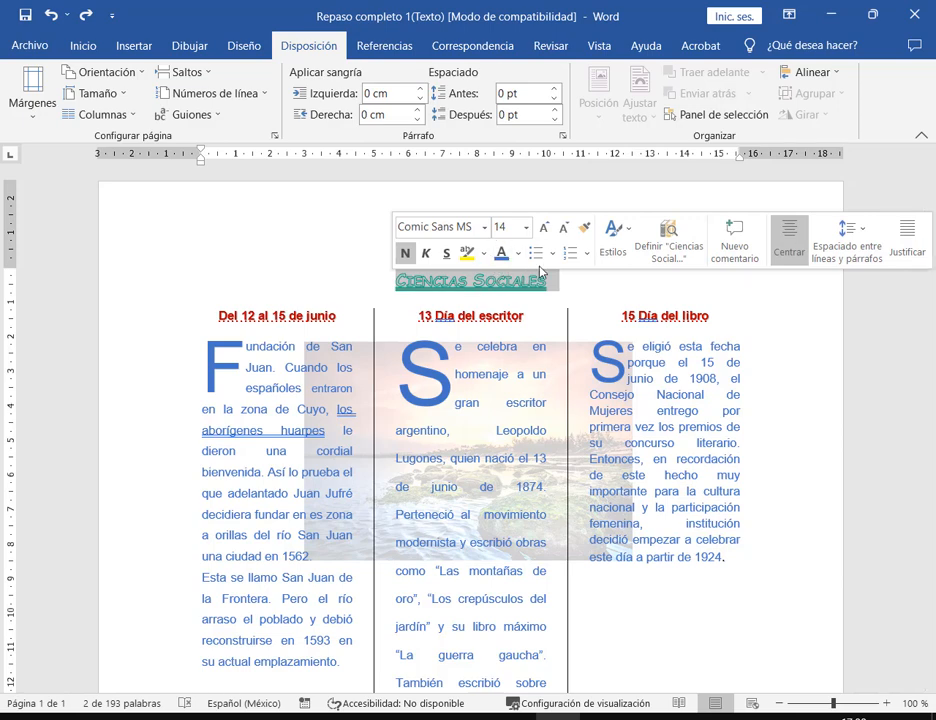
pyautogui.scroll(-1, 598, 347)
pyautogui.scroll(-3, 598, 347)
pyautogui.click(633, 416)
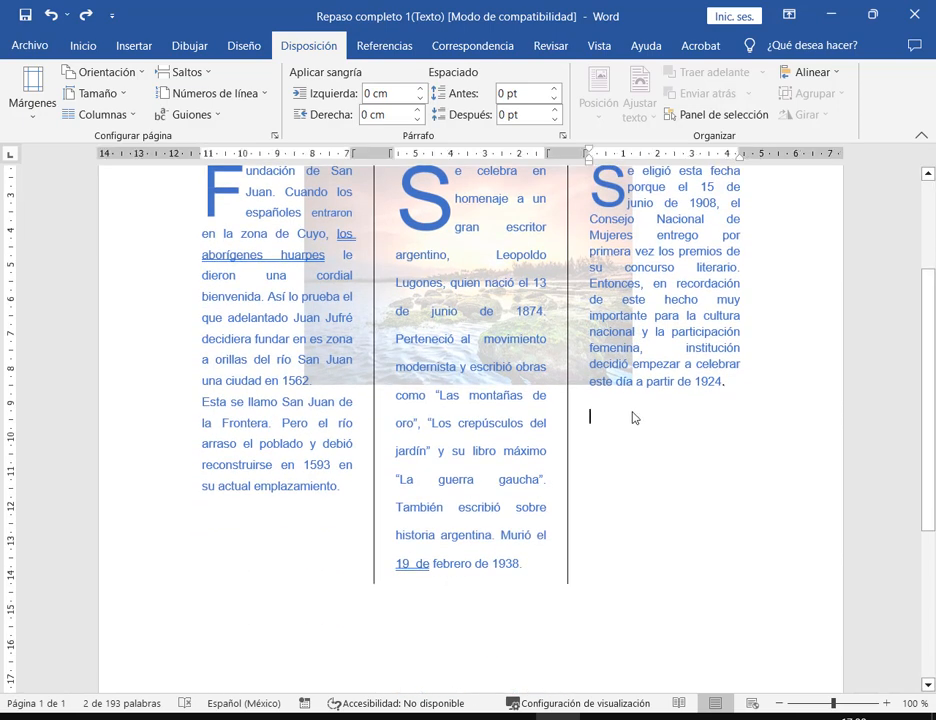
pyautogui.click(100, 114)
pyautogui.click(140, 336)
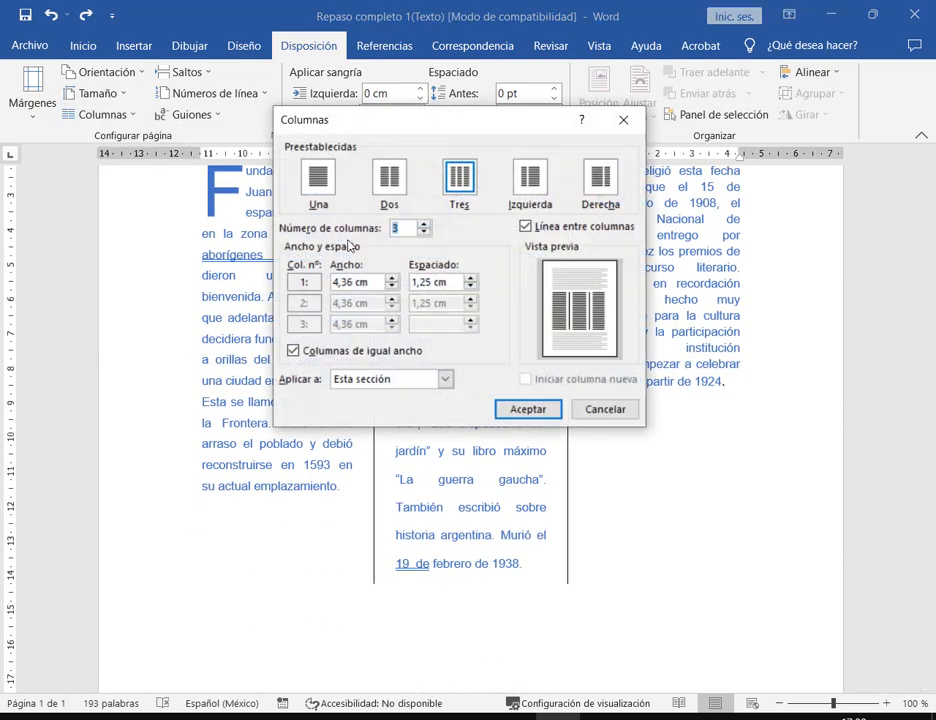
pyautogui.click(334, 177)
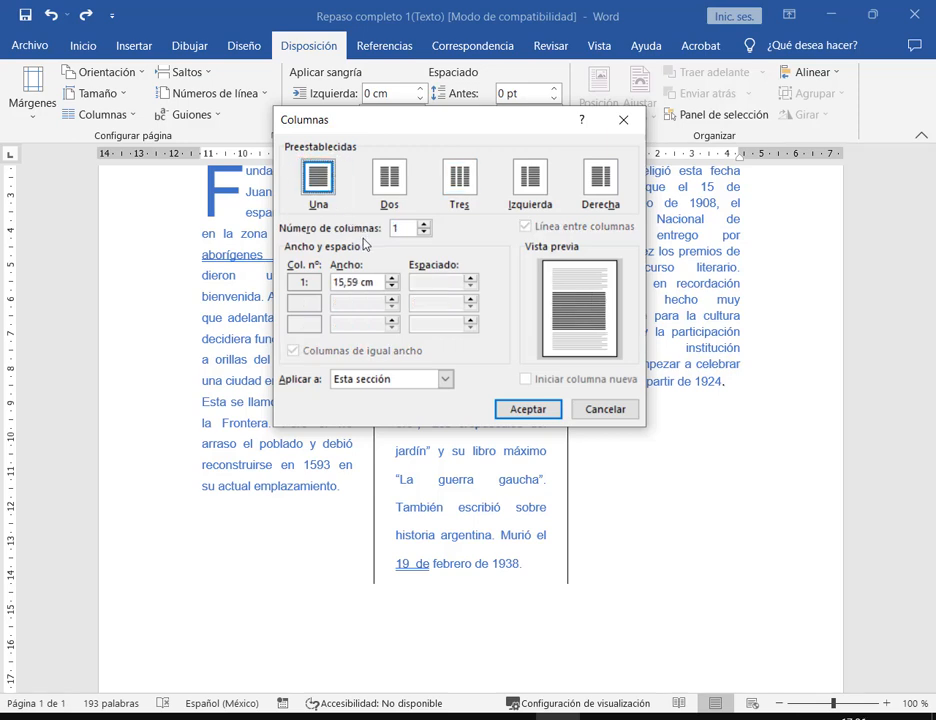
pyautogui.click(555, 409)
# - Undo the single-column change, restoring the three columns
pyautogui.scroll(15, 677, 501)
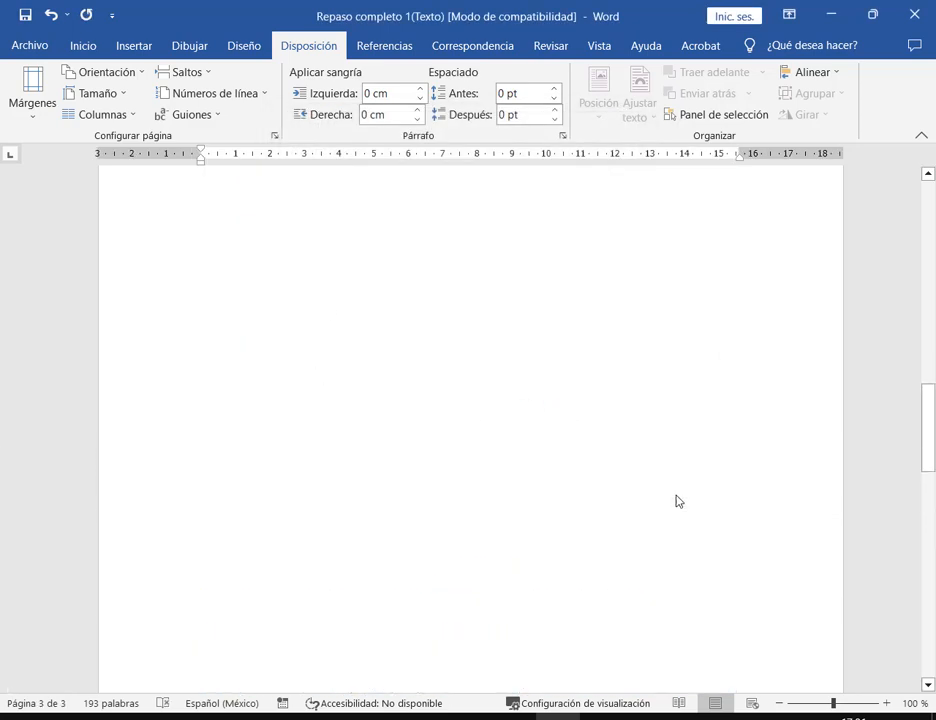
pyautogui.scroll(3, 677, 501)
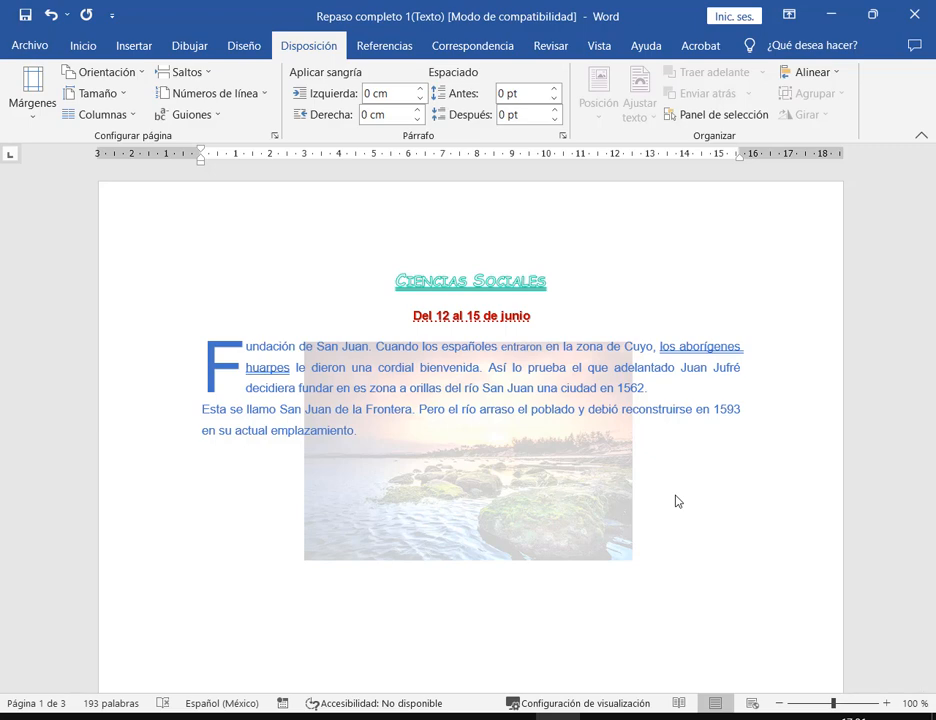
pyautogui.hotkey('ctrl', 'z')
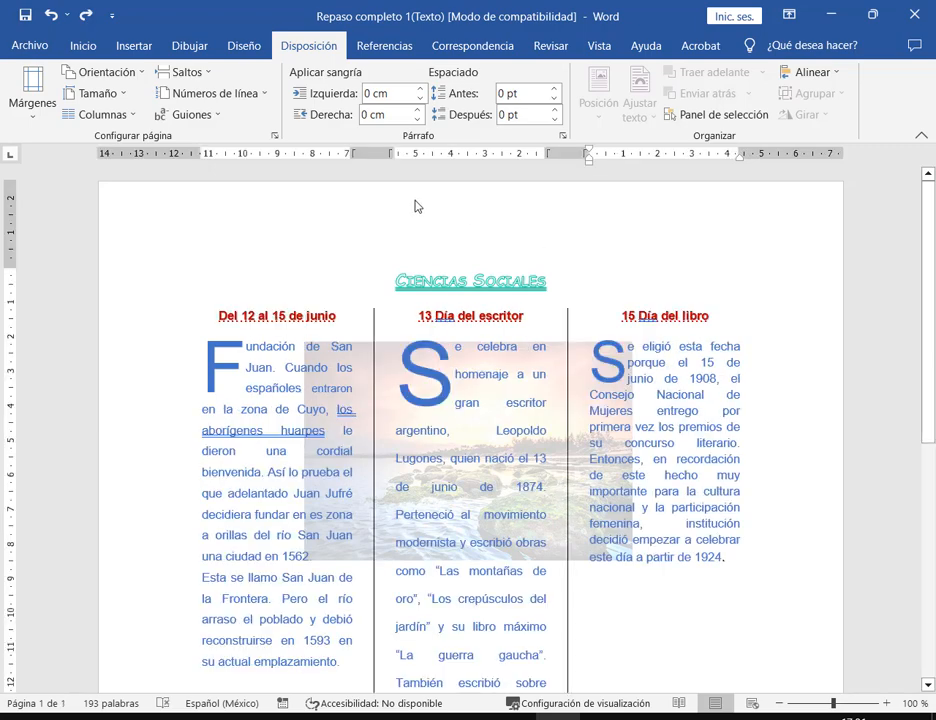
pyautogui.click(125, 116)
# - Set one column applied 'De aquí en adelante' in the Columns dialog and accept
pyautogui.click(123, 334)
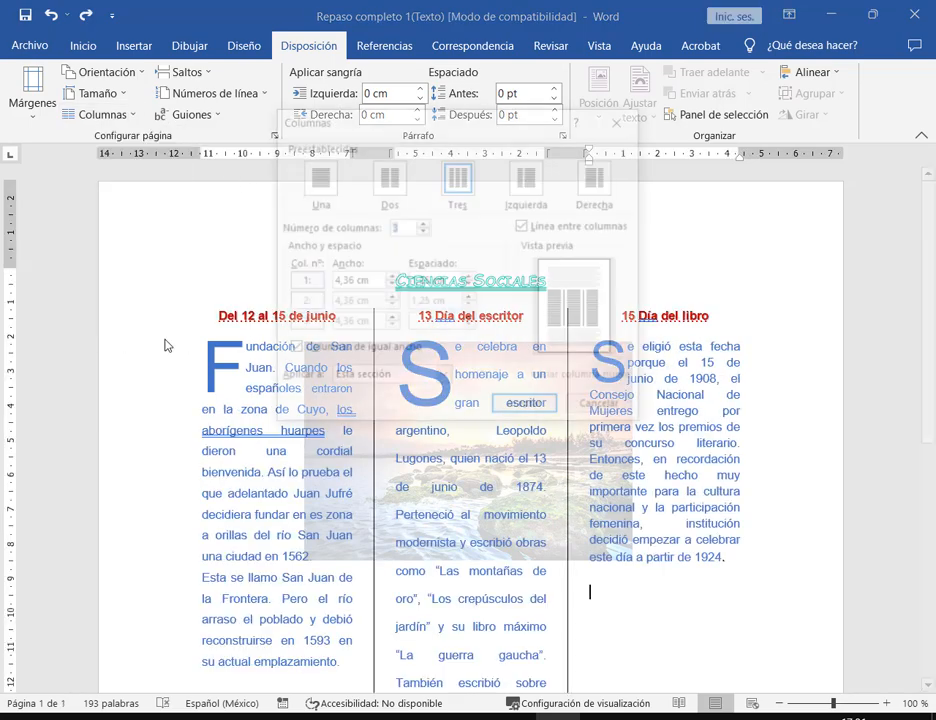
pyautogui.moveTo(465, 119); pyautogui.dragTo(492, 75)
pyautogui.click(350, 132)
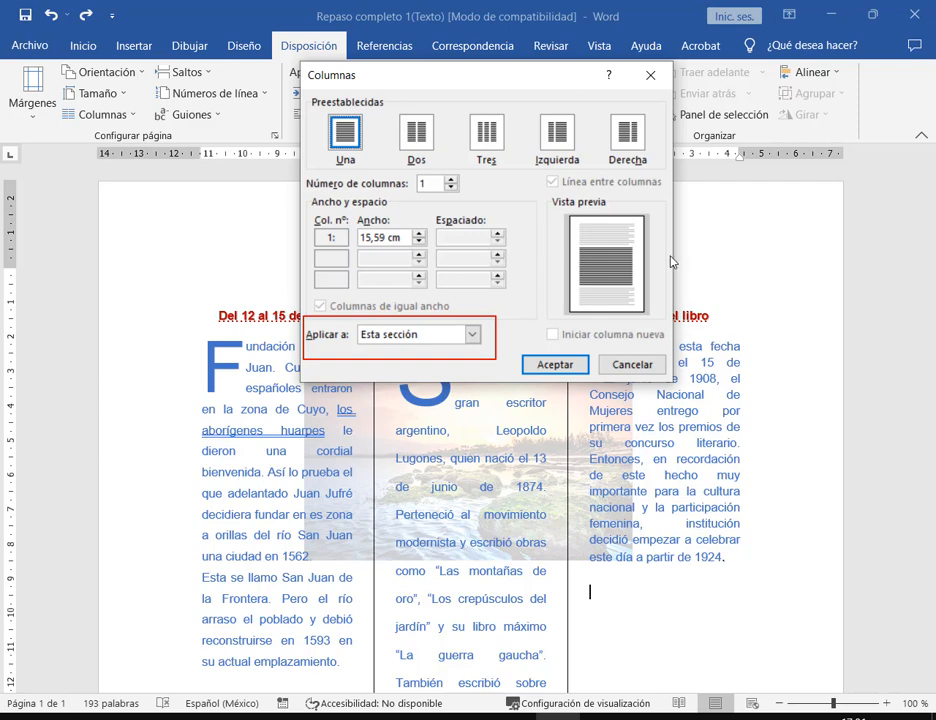
pyautogui.click(473, 338)
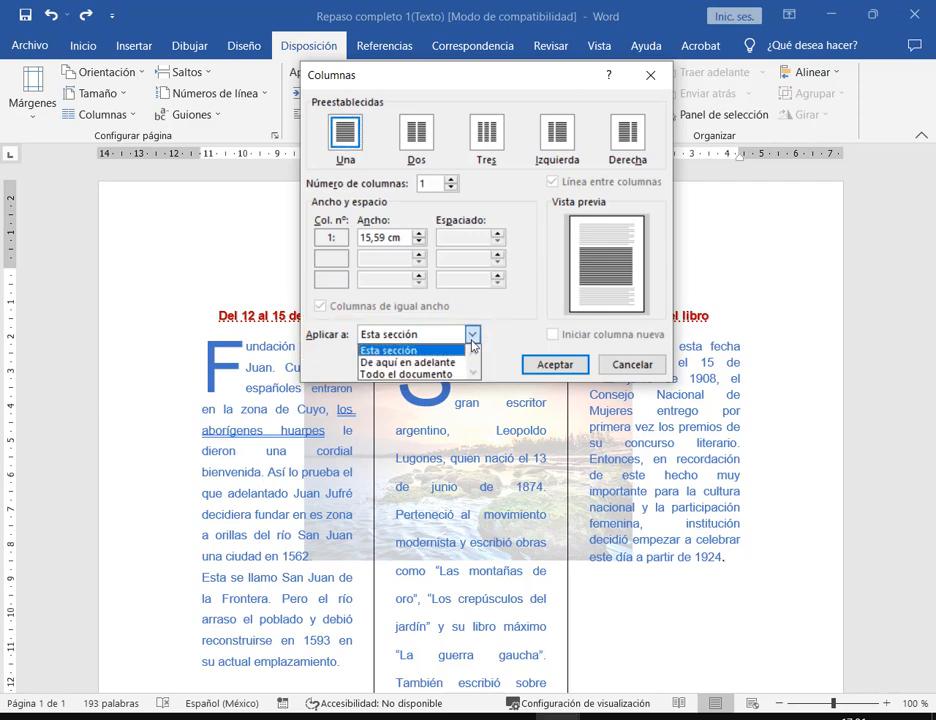
pyautogui.click(418, 363)
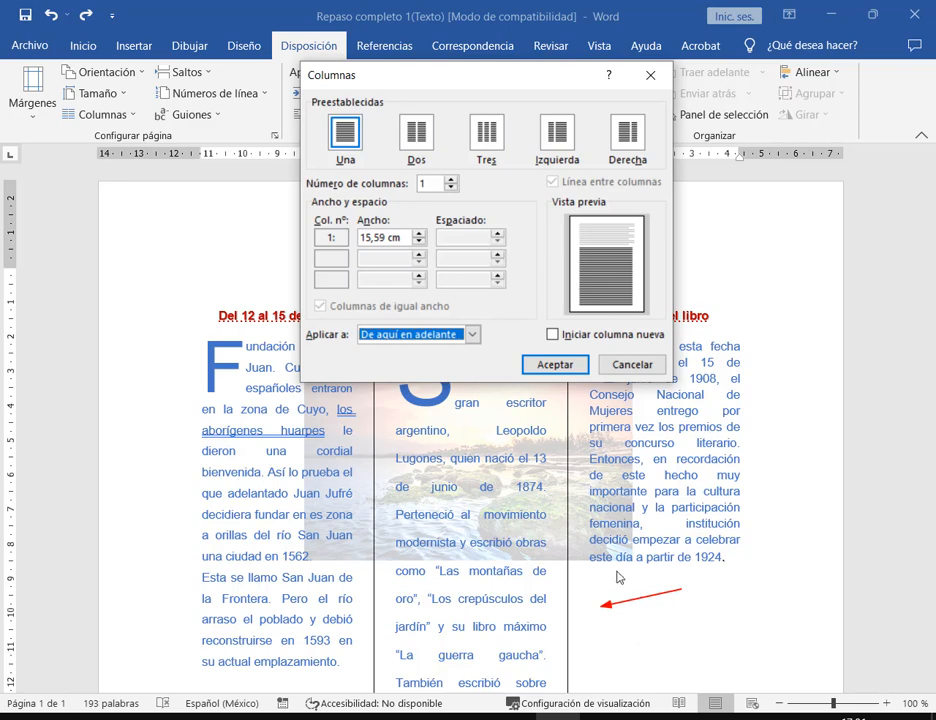
pyautogui.moveTo(609, 607); pyautogui.dragTo(613, 664)
pyautogui.press('Escape')
pyautogui.click(348, 138)
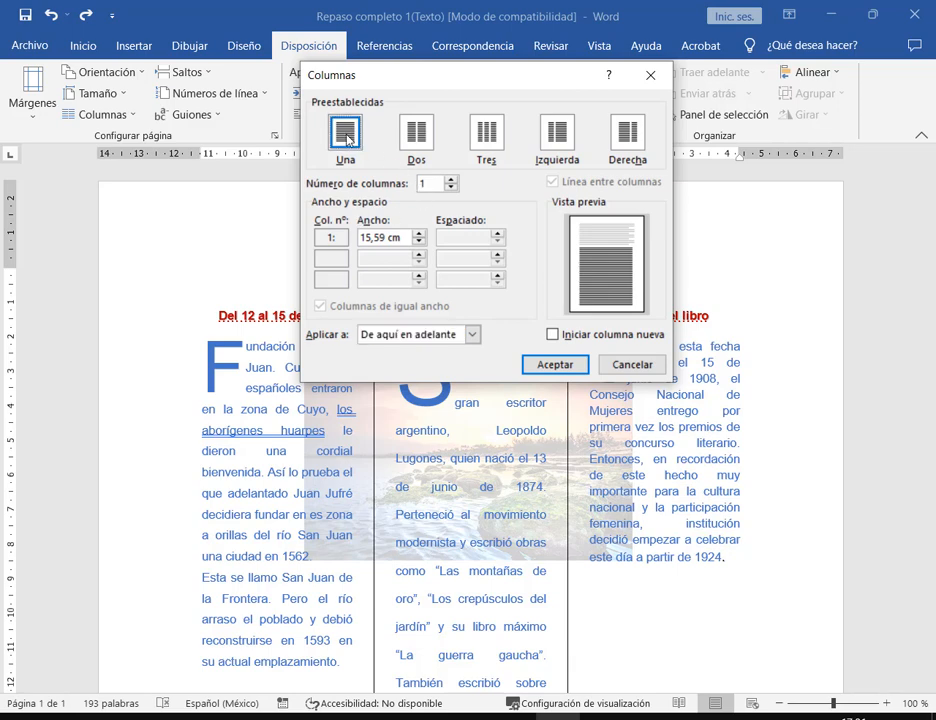
pyautogui.moveTo(305, 322); pyautogui.dragTo(487, 349)
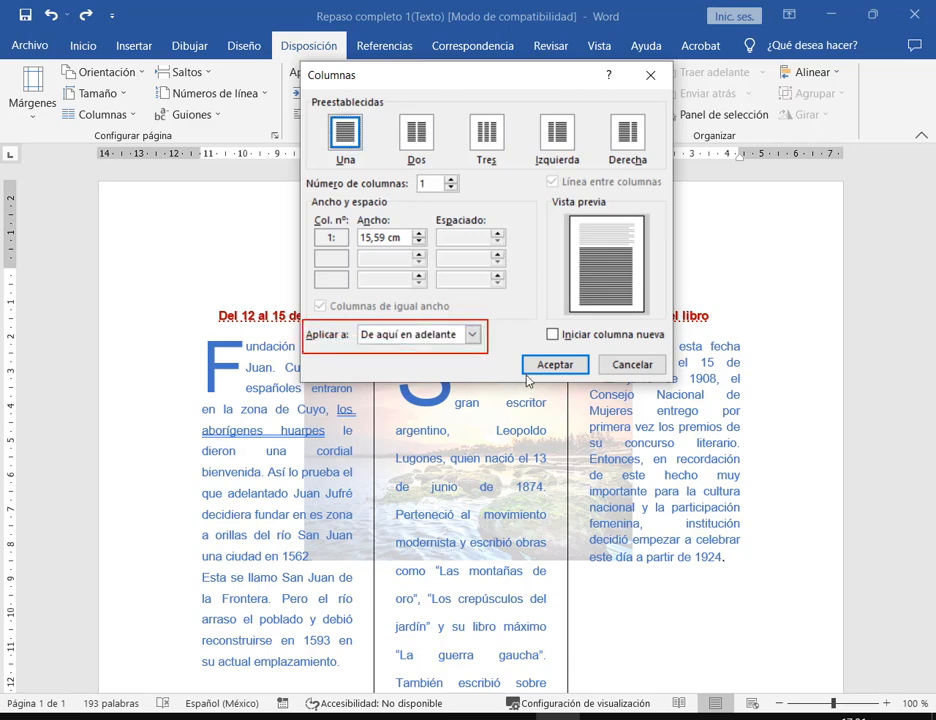
pyautogui.press('Escape')
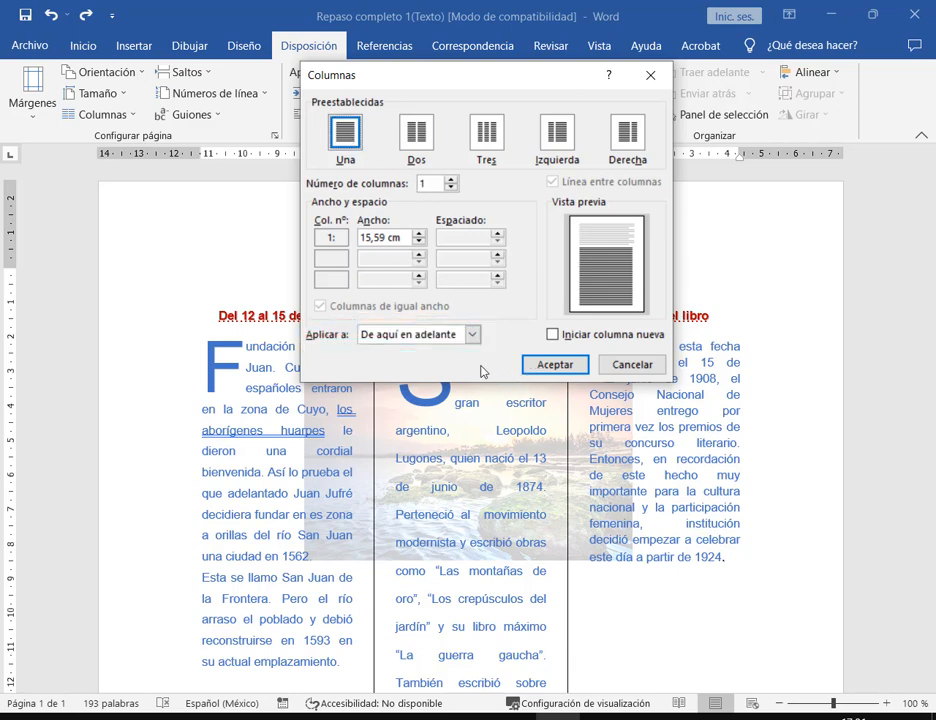
pyautogui.click(555, 365)
# - Scroll down to check the result, then undo the last edit
pyautogui.scroll(-2, 600, 355)
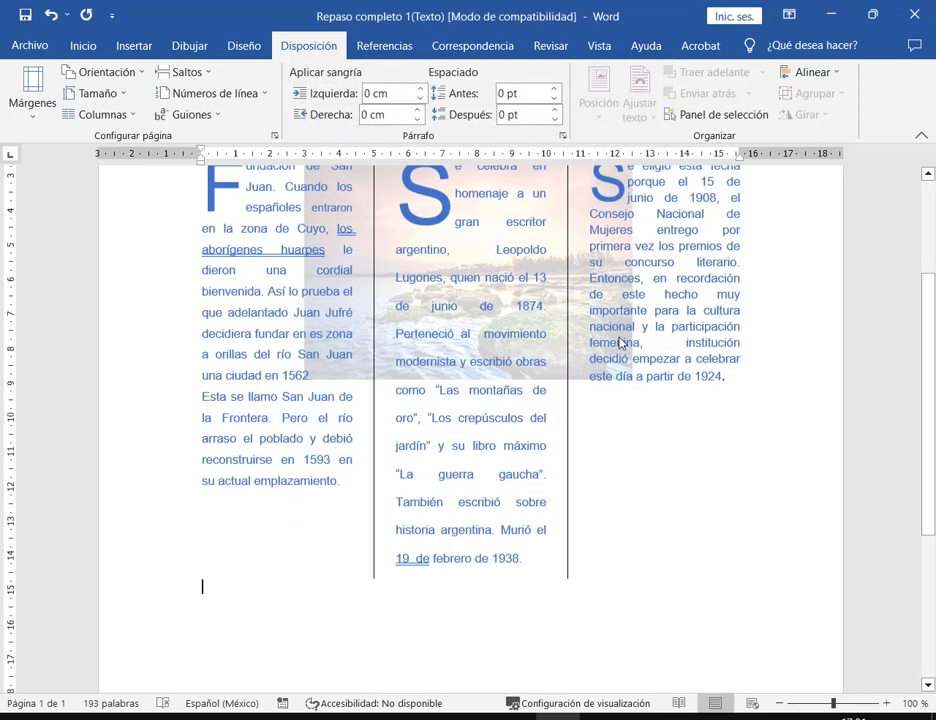
pyautogui.scroll(-1, 388, 497)
pyautogui.scroll(-1, 210, 580)
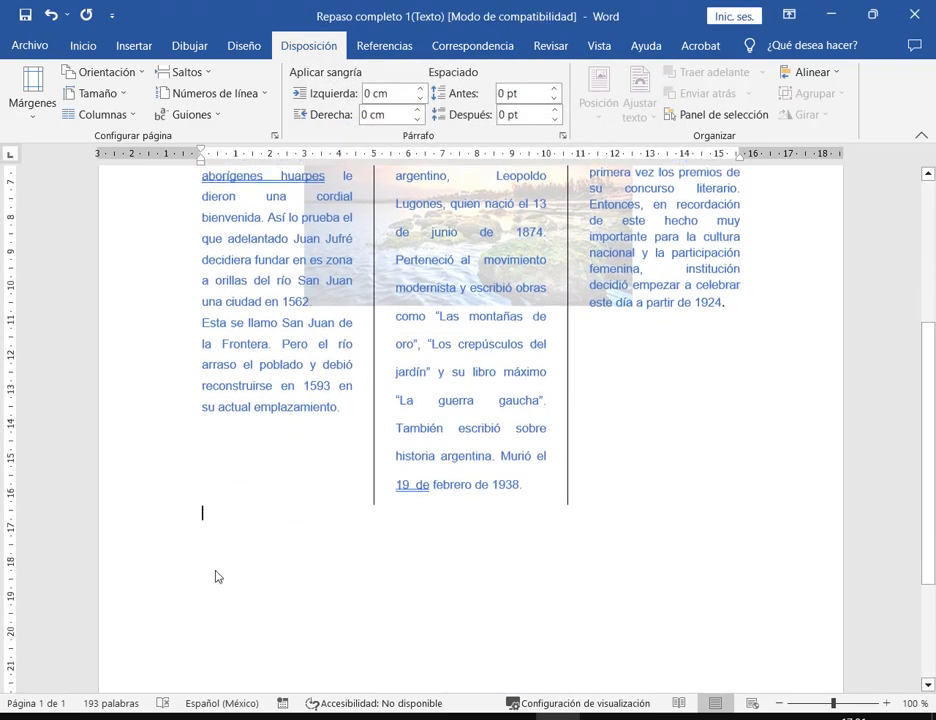
pyautogui.scroll(-3, 210, 490)
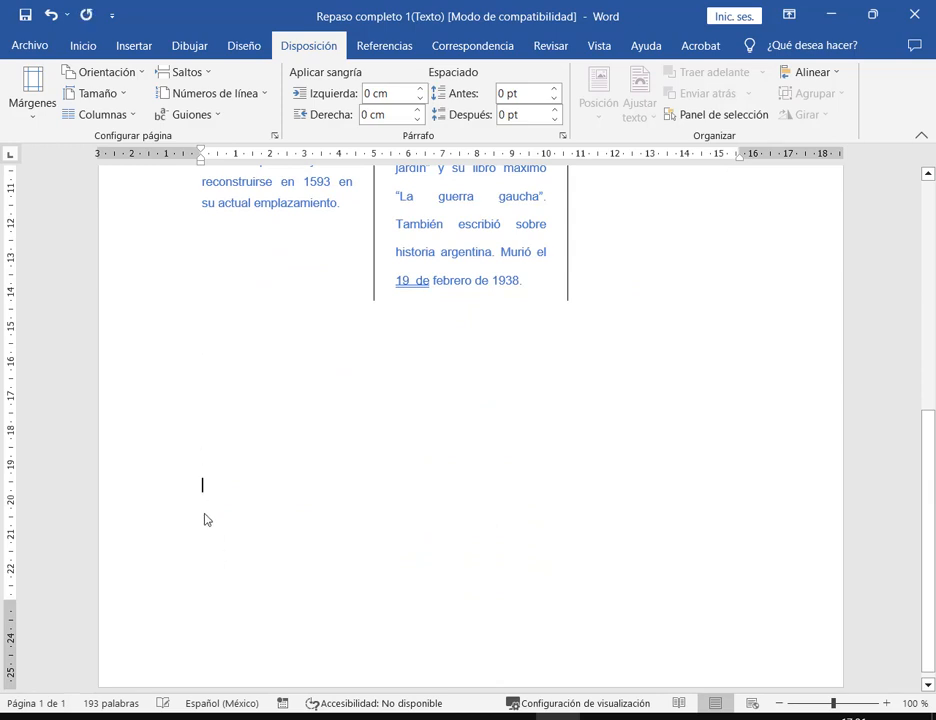
pyautogui.hotkey('ctrl', 'z')
pyautogui.scroll(2, 621, 401)
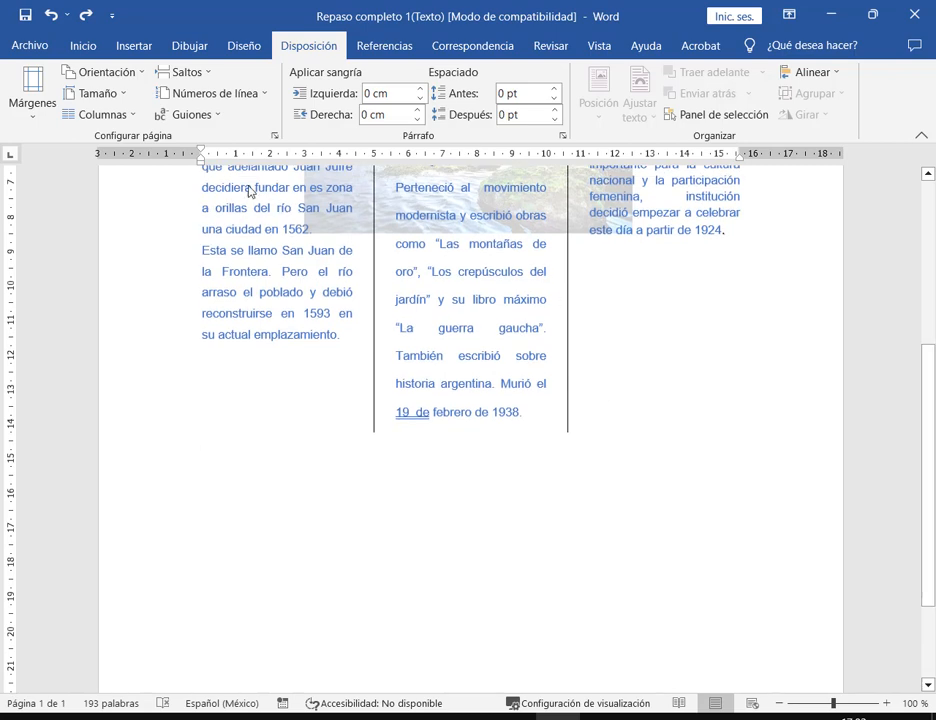
# - Insert a 4×4 table below the three columns
pyautogui.click(133, 45)
pyautogui.click(78, 98)
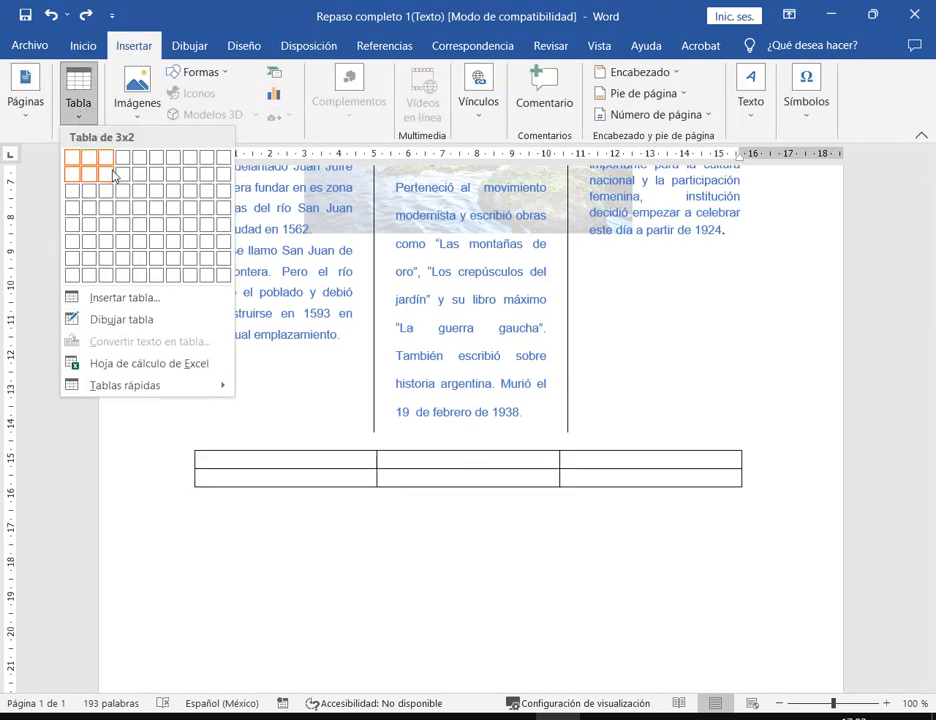
pyautogui.click(122, 207)
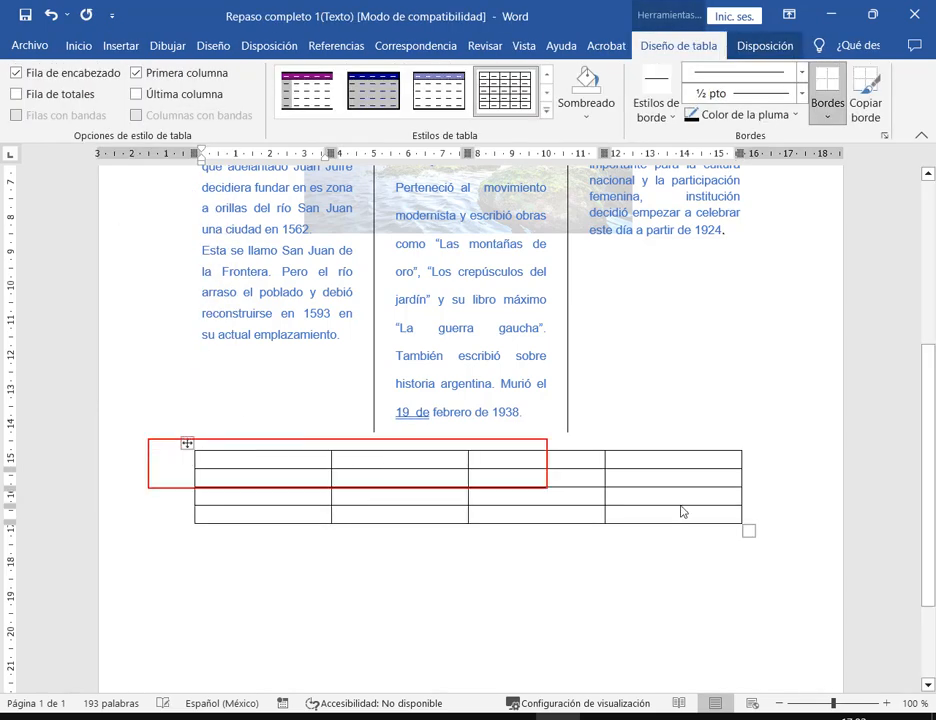
pyautogui.click(785, 618)
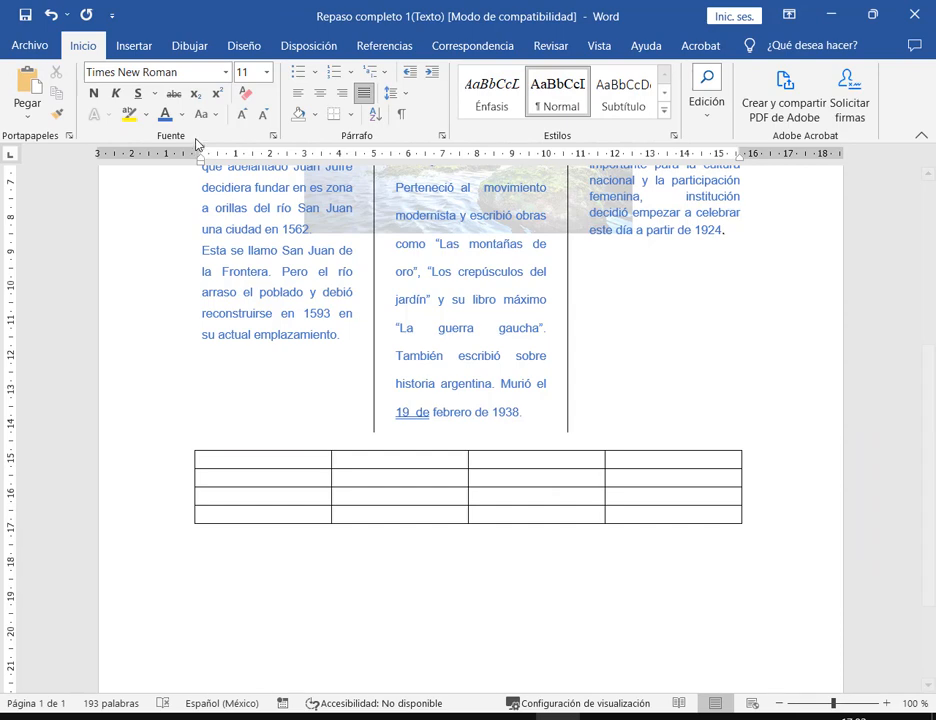
pyautogui.moveTo(197, 144); pyautogui.dragTo(740, 182)
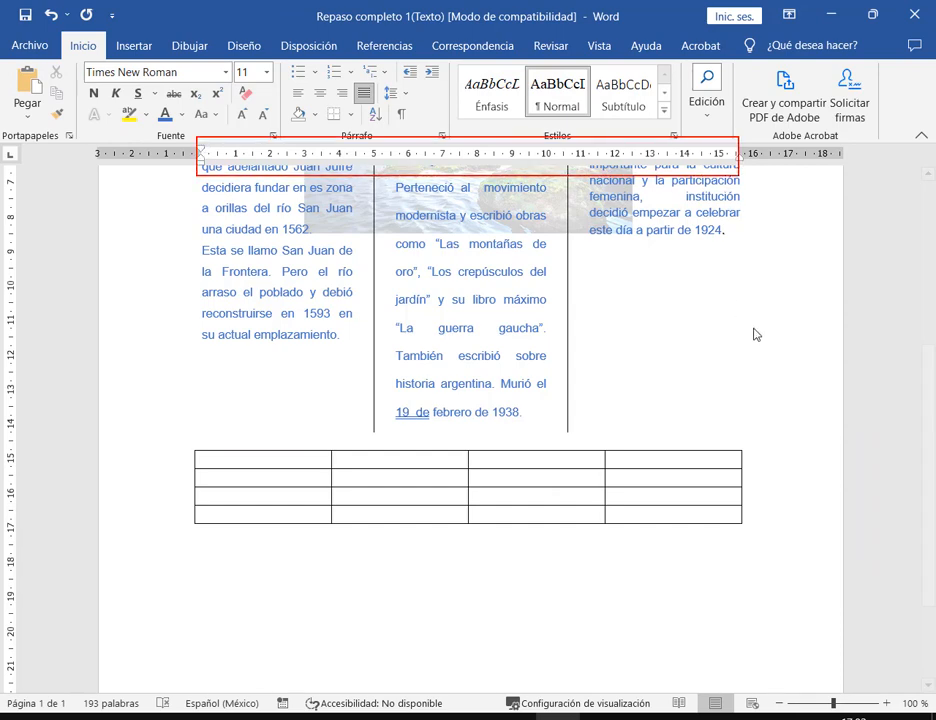
# - Compare the column text's ruler with the line below the table, ending under '1924.'
pyautogui.scroll(3, 748, 334)
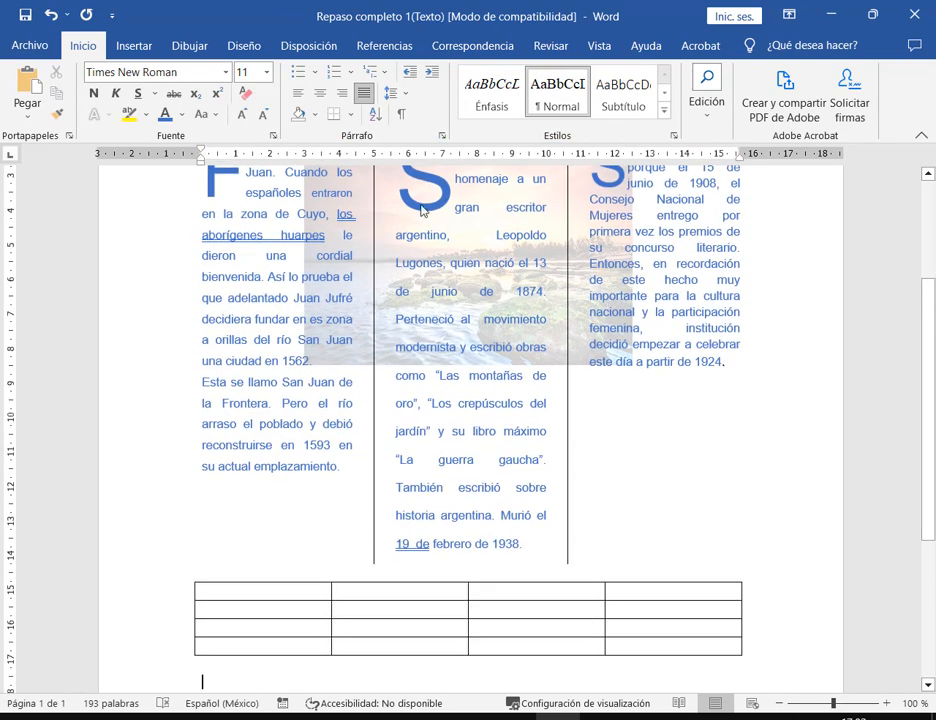
pyautogui.click(273, 408)
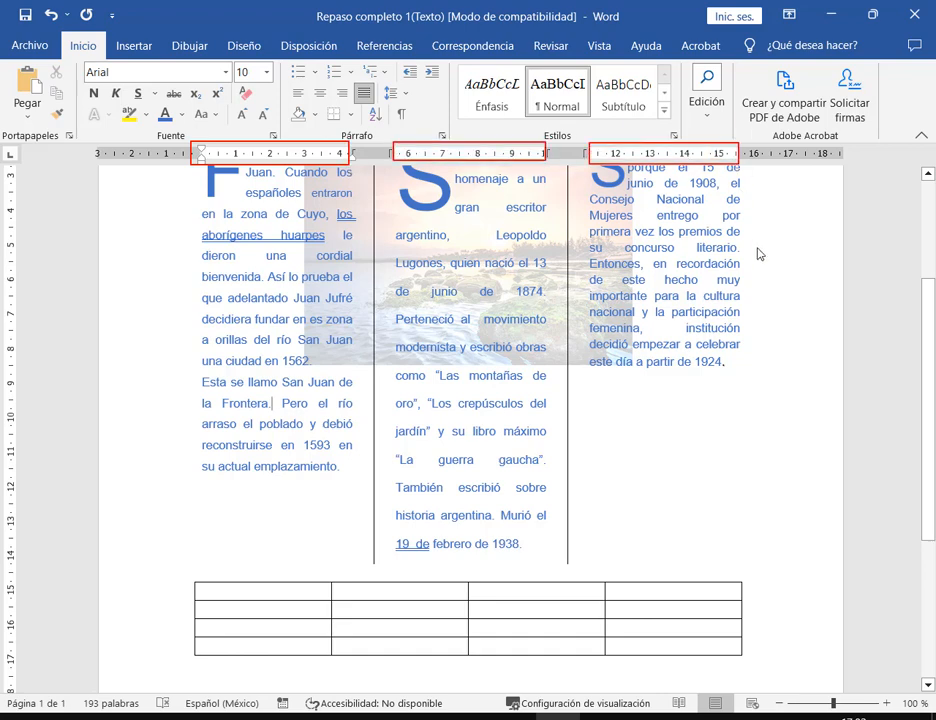
pyautogui.scroll(-3, 478, 580)
pyautogui.click(478, 580)
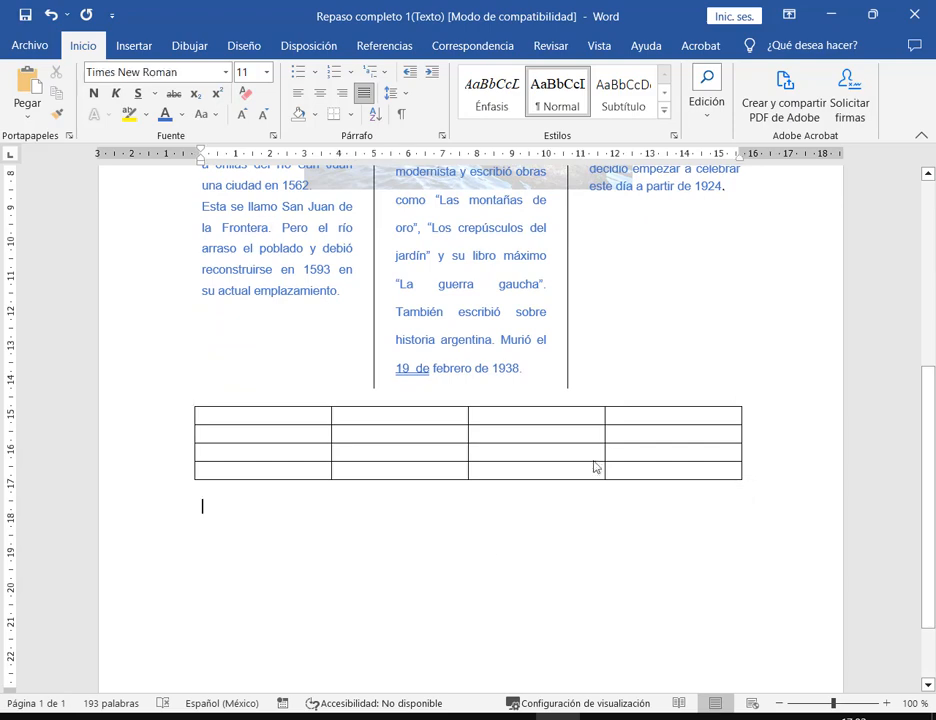
pyautogui.scroll(3, 613, 450)
pyautogui.click(704, 407)
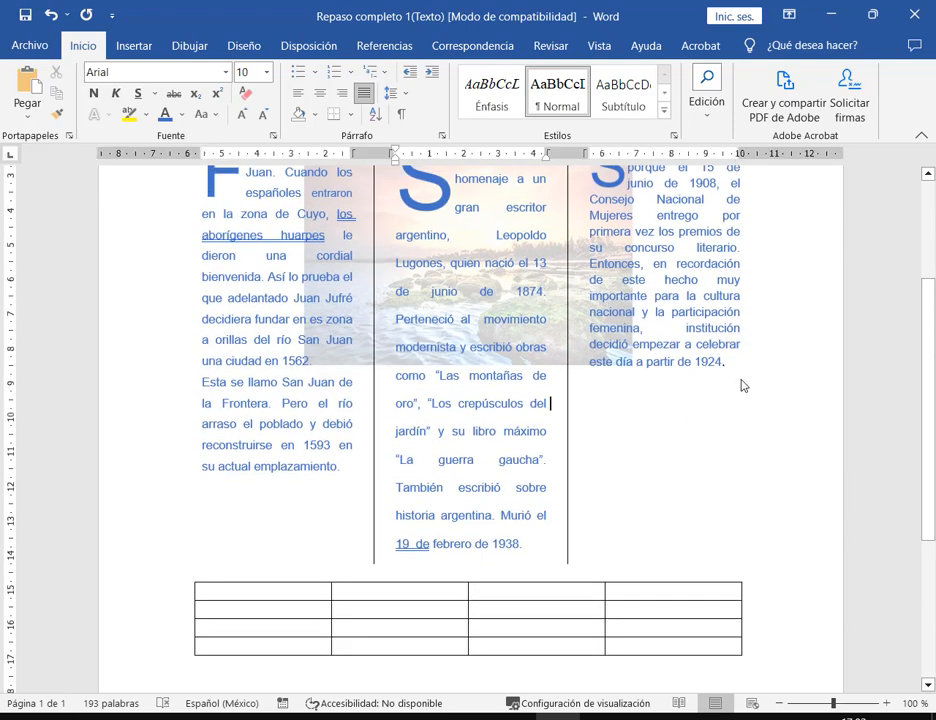
pyautogui.click(731, 385)
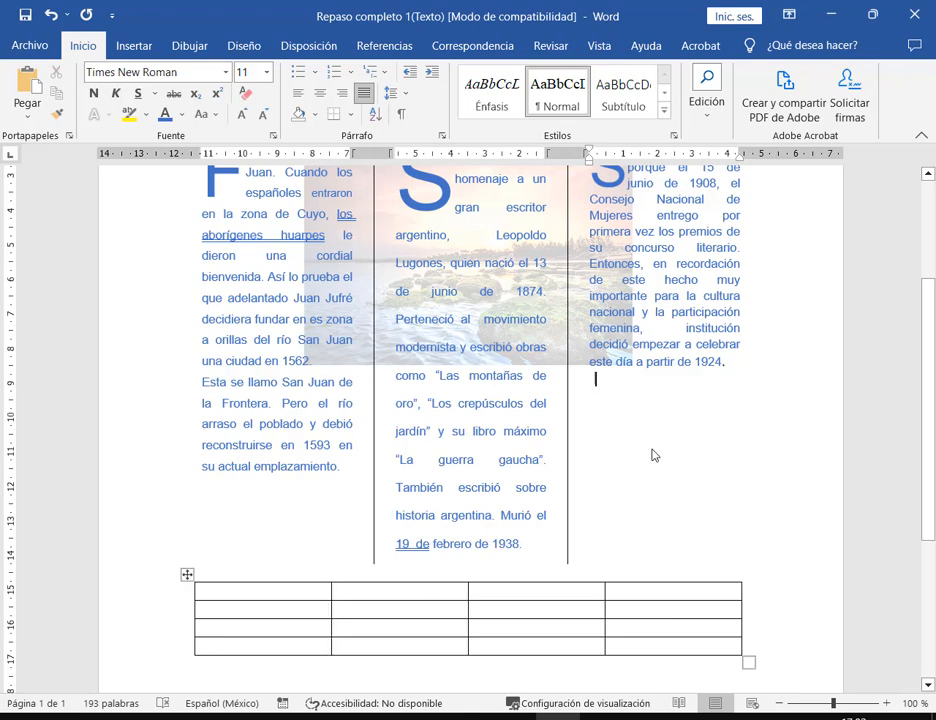
pyautogui.scroll(-2, 650, 457)
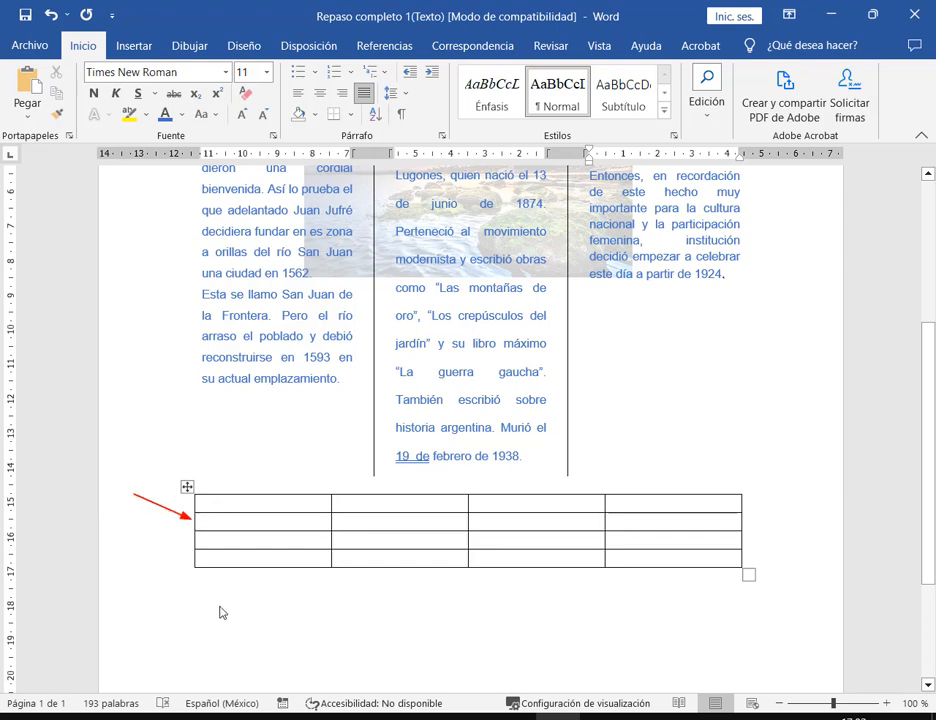
pyautogui.click(614, 330)
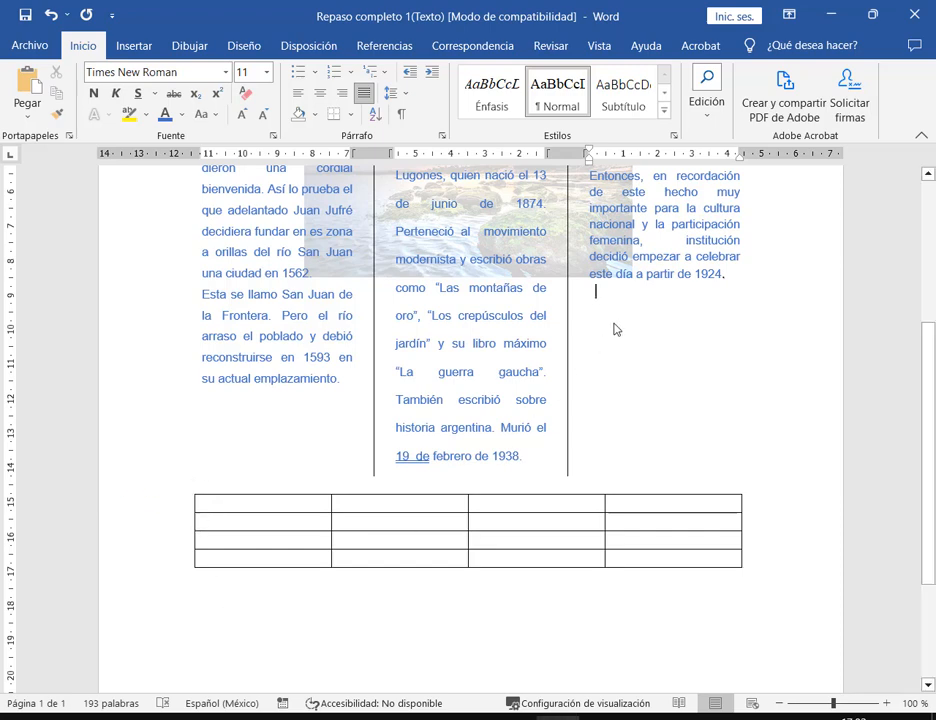
# - Try a single column applied from this point onward in Columns settings, then cancel
pyautogui.click(295, 47)
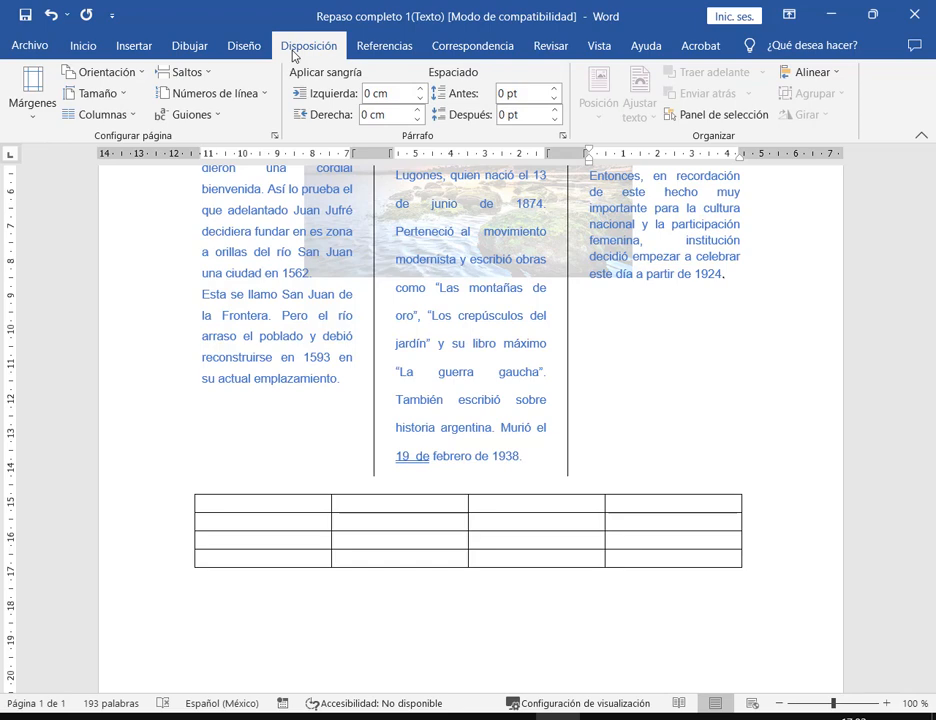
pyautogui.click(132, 116)
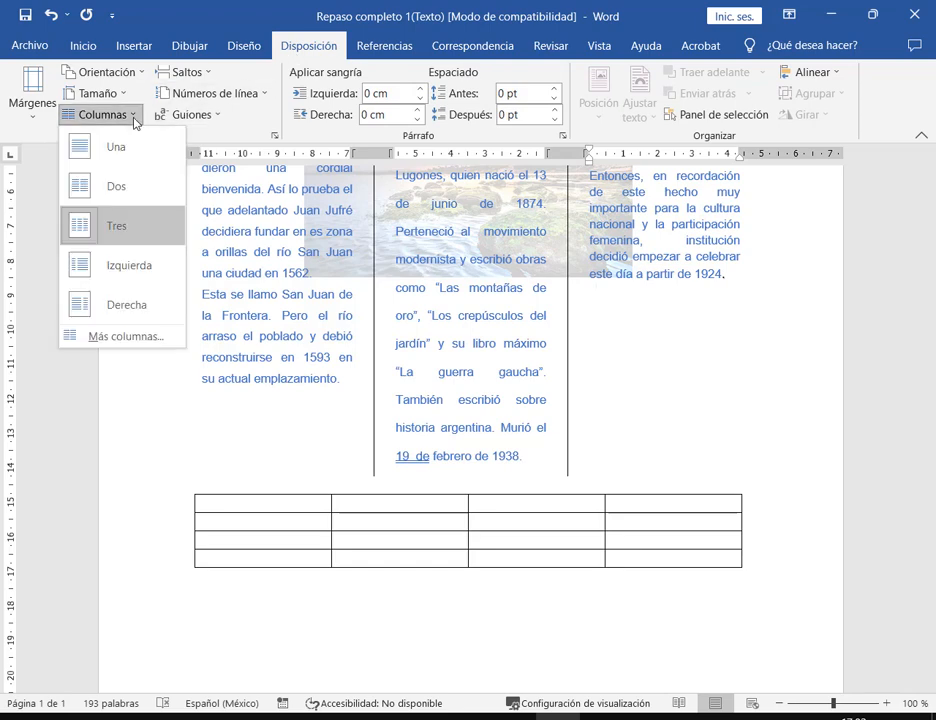
pyautogui.click(125, 337)
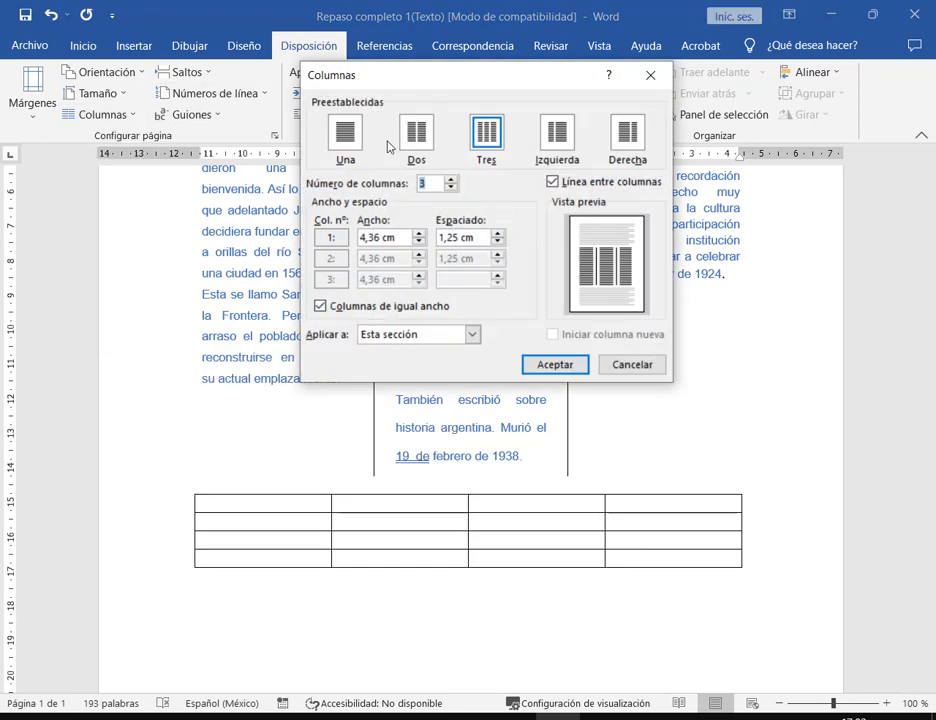
pyautogui.click(343, 132)
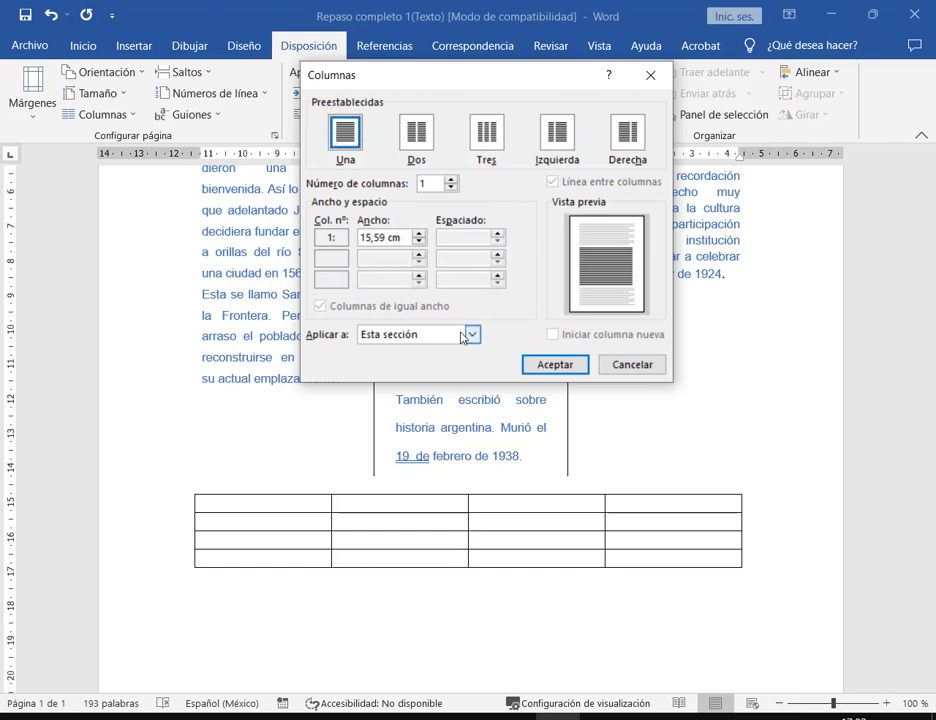
pyautogui.click(405, 334)
pyautogui.click(405, 362)
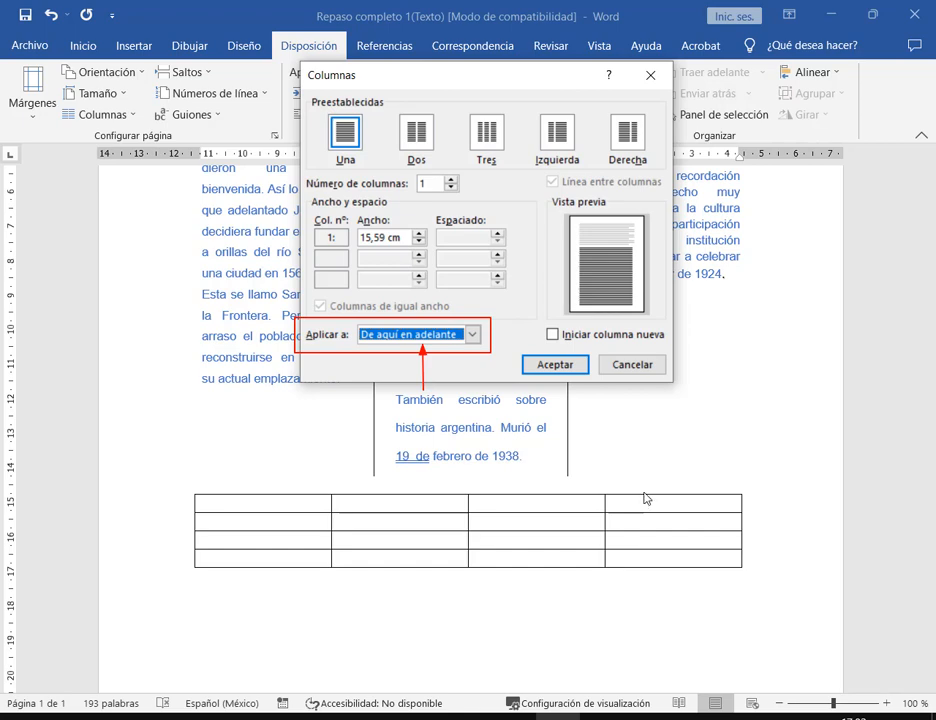
pyautogui.click(650, 369)
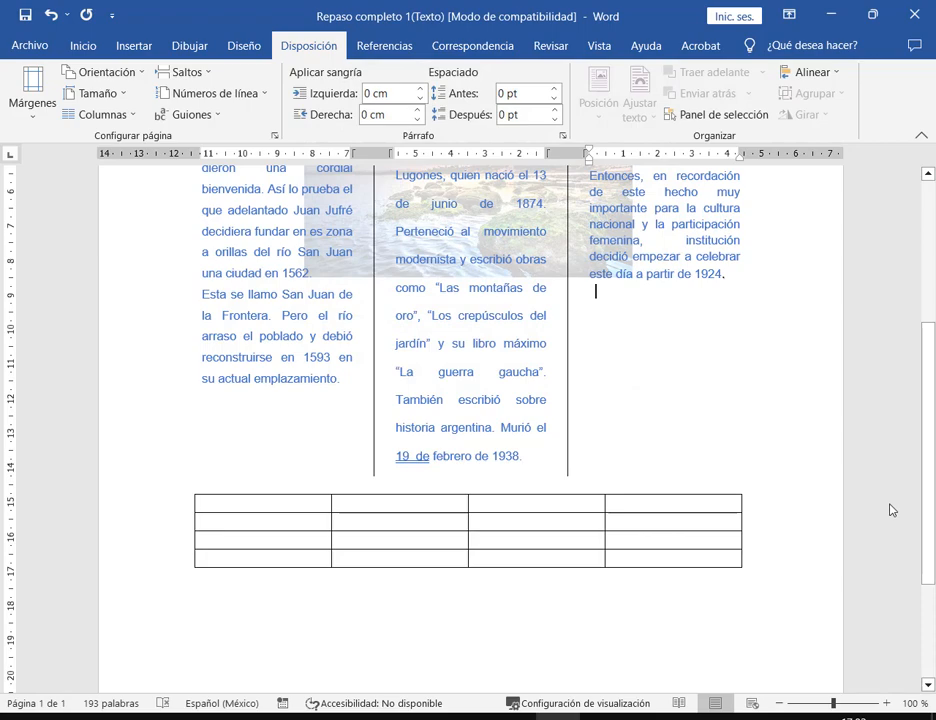
# - Replace the 4×4 table with a taller 2×2 table, save, and restore the window smaller
pyautogui.hotkey('ctrl', 'z')
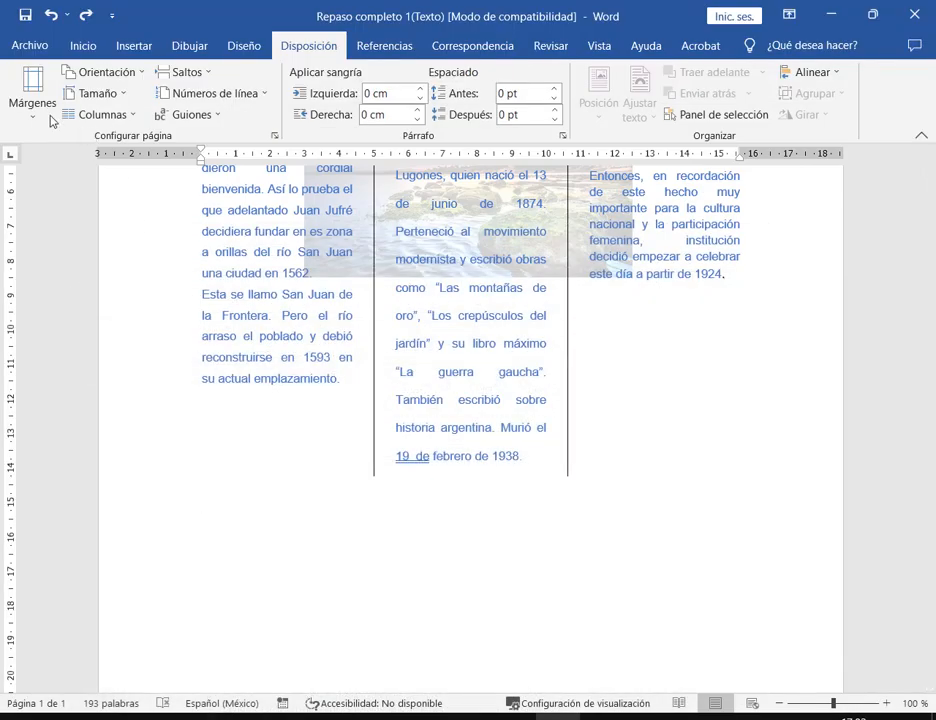
pyautogui.click(133, 45)
pyautogui.click(78, 92)
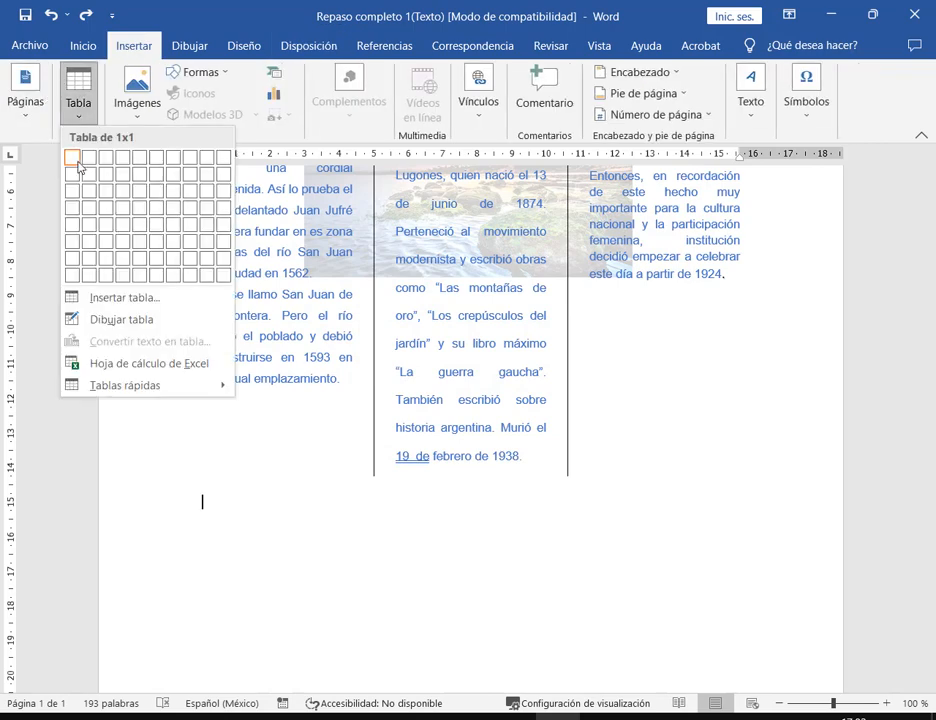
pyautogui.click(87, 179)
pyautogui.moveTo(752, 545); pyautogui.dragTo(748, 590)
pyautogui.click(765, 532)
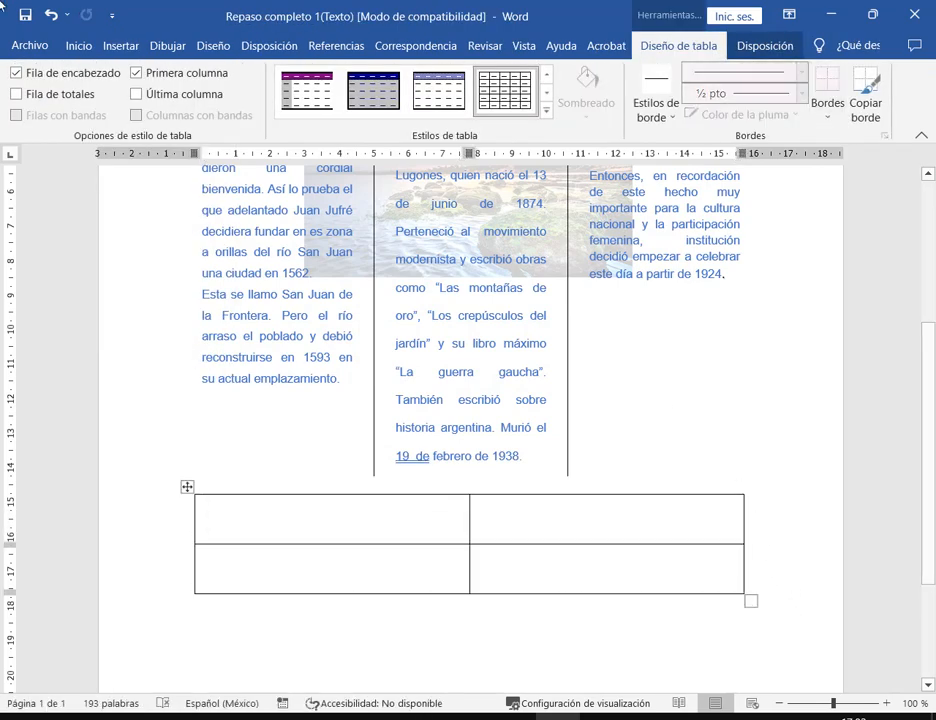
pyautogui.click(28, 17)
pyautogui.click(873, 22)
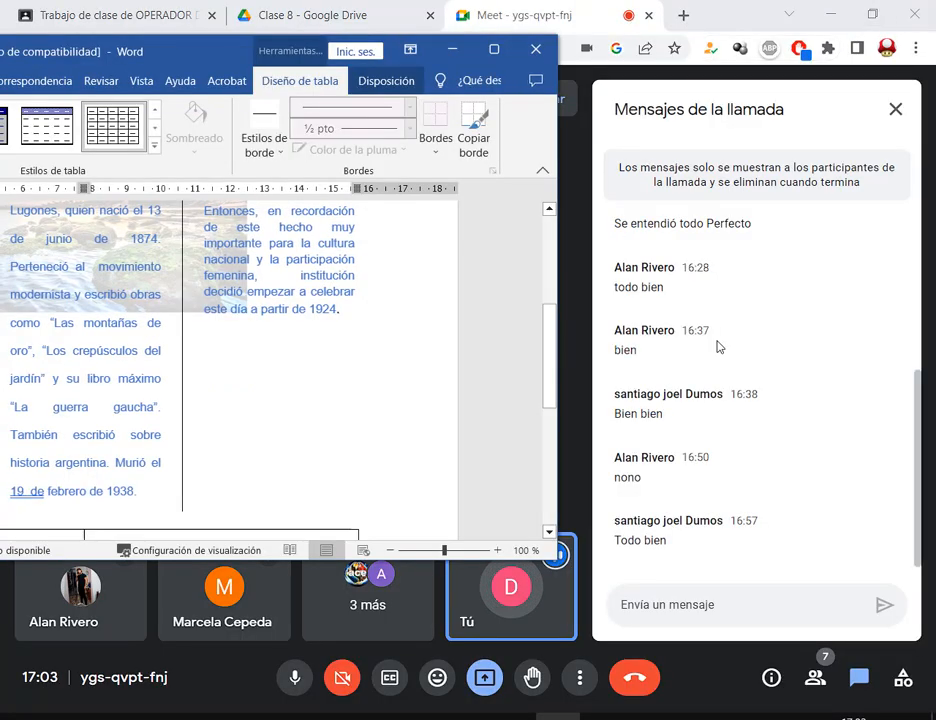
# - Zoom Word out to 55%, reposition the window, and maximize it again
pyautogui.scroll(-3, 322, 427)
pyautogui.moveTo(444, 550); pyautogui.dragTo(422, 550)
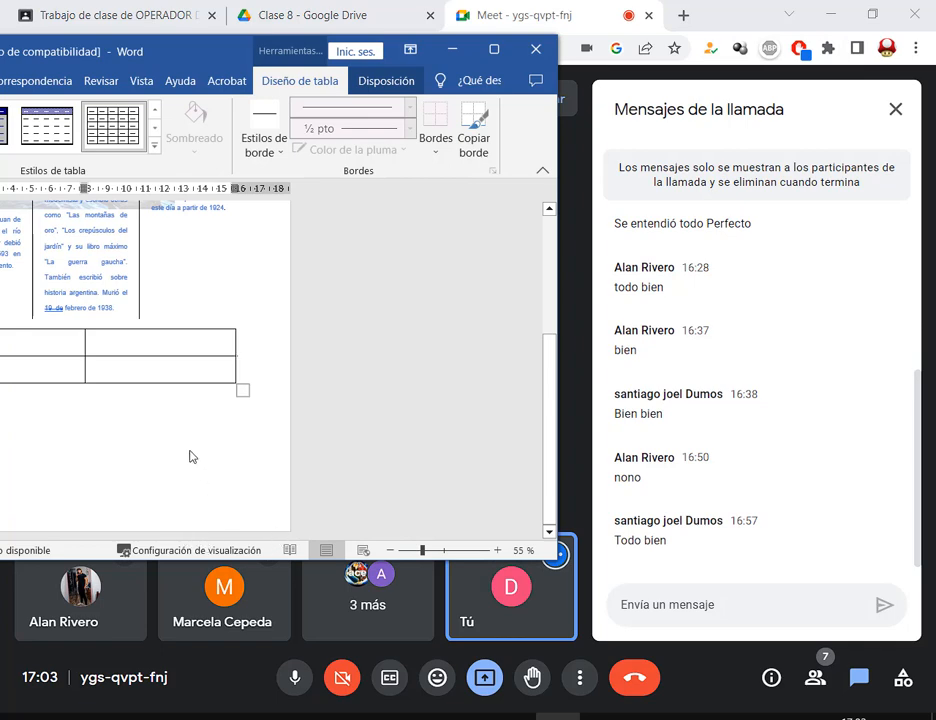
pyautogui.moveTo(217, 65); pyautogui.dragTo(259, 55)
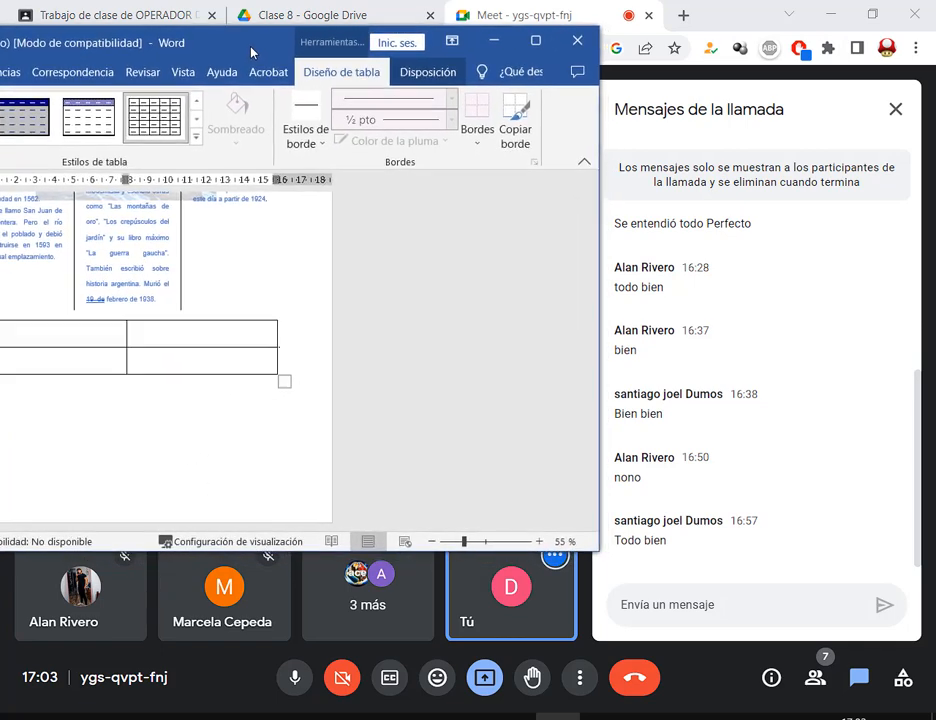
pyautogui.click(233, 459)
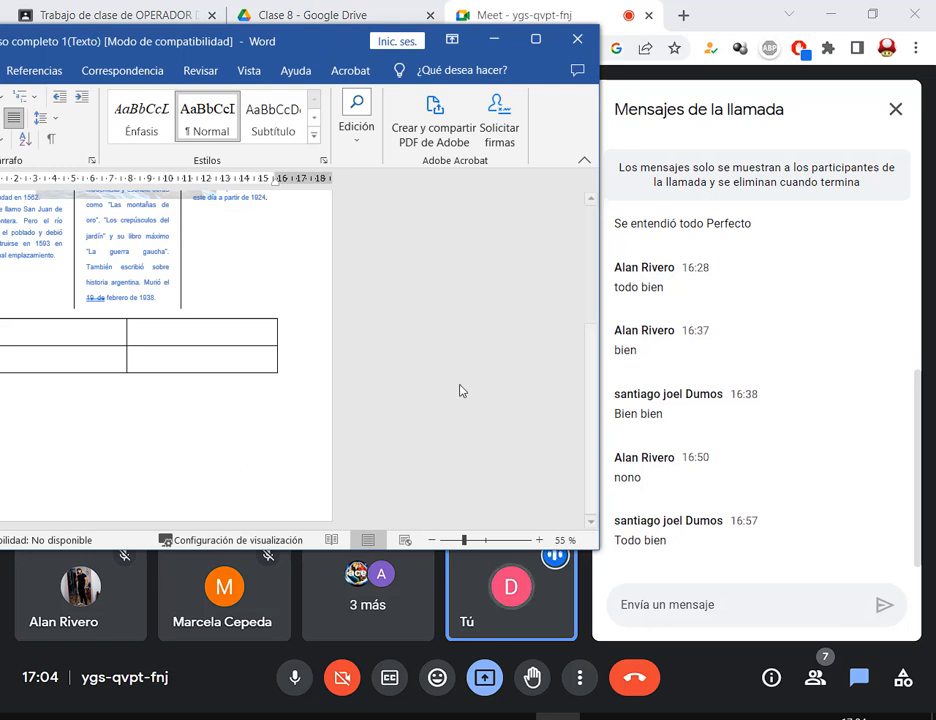
pyautogui.click(535, 41)
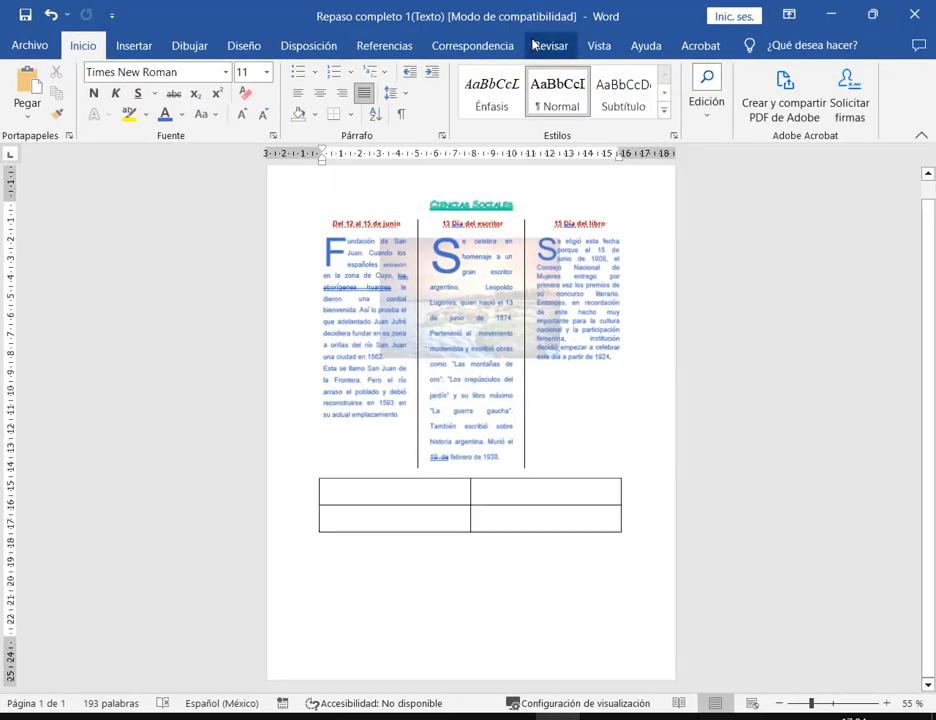
# - Review the assignment PDF's table exercise, marking the instruction to divide cell 1, then return to Word
pyautogui.scroll(3, 540, 593)
pyautogui.scroll(3, 540, 593)
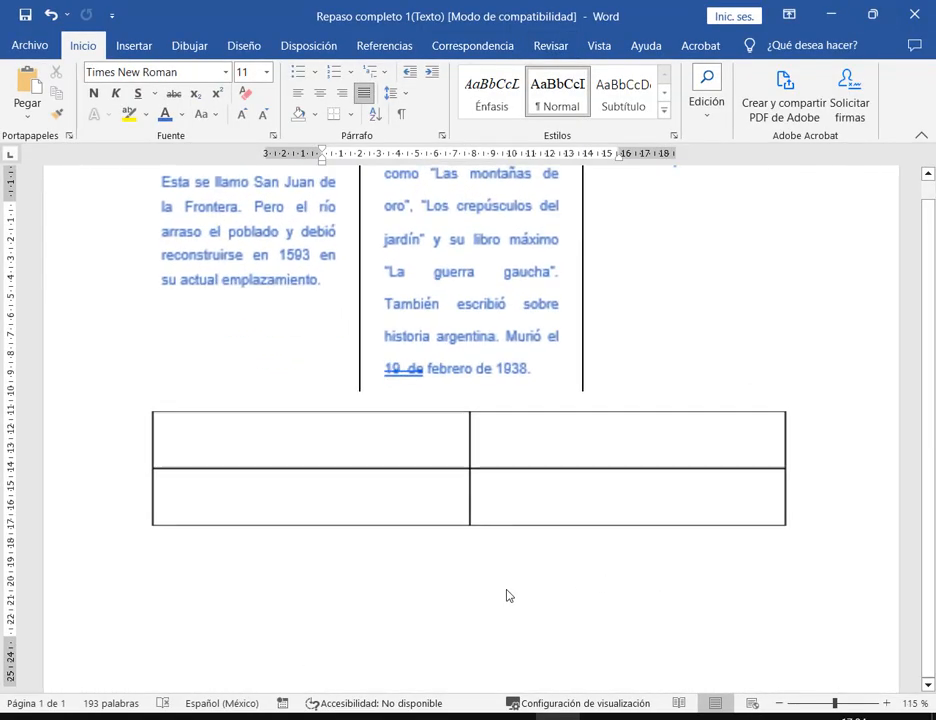
pyautogui.hotkey('alt', 'Tab')
pyautogui.click(435, 470)
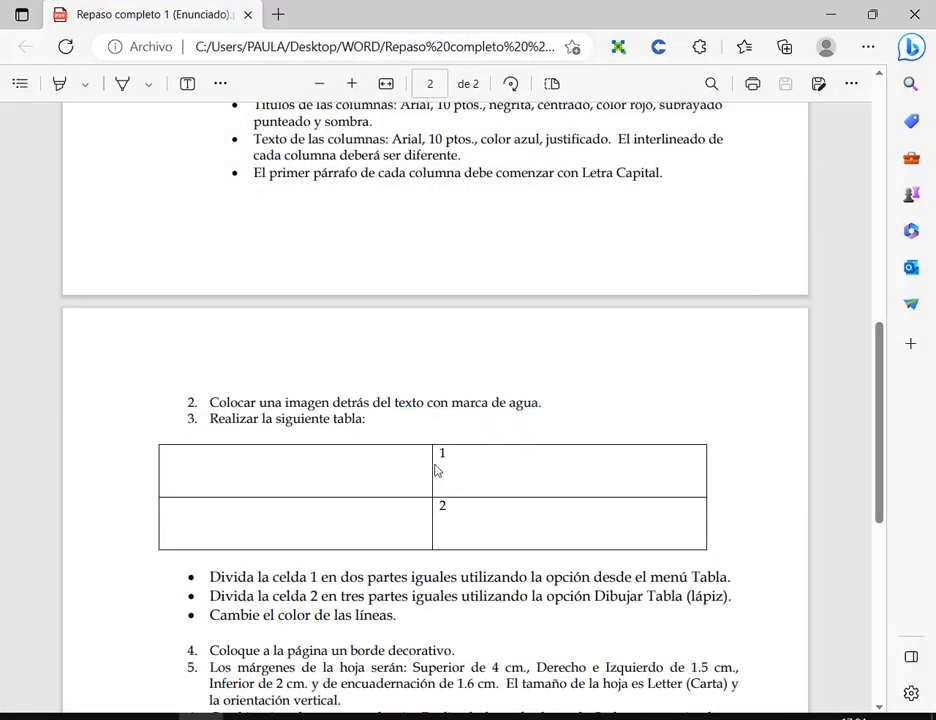
pyautogui.scroll(-3, 435, 410)
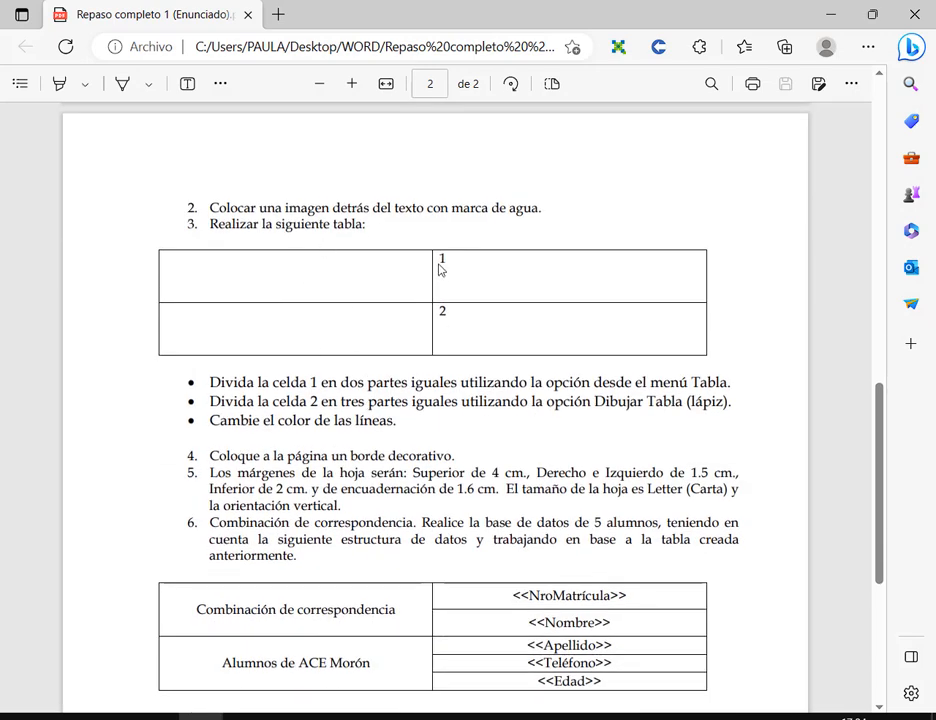
pyautogui.moveTo(437, 255); pyautogui.dragTo(451, 328)
pyautogui.scroll(-2, 547, 388)
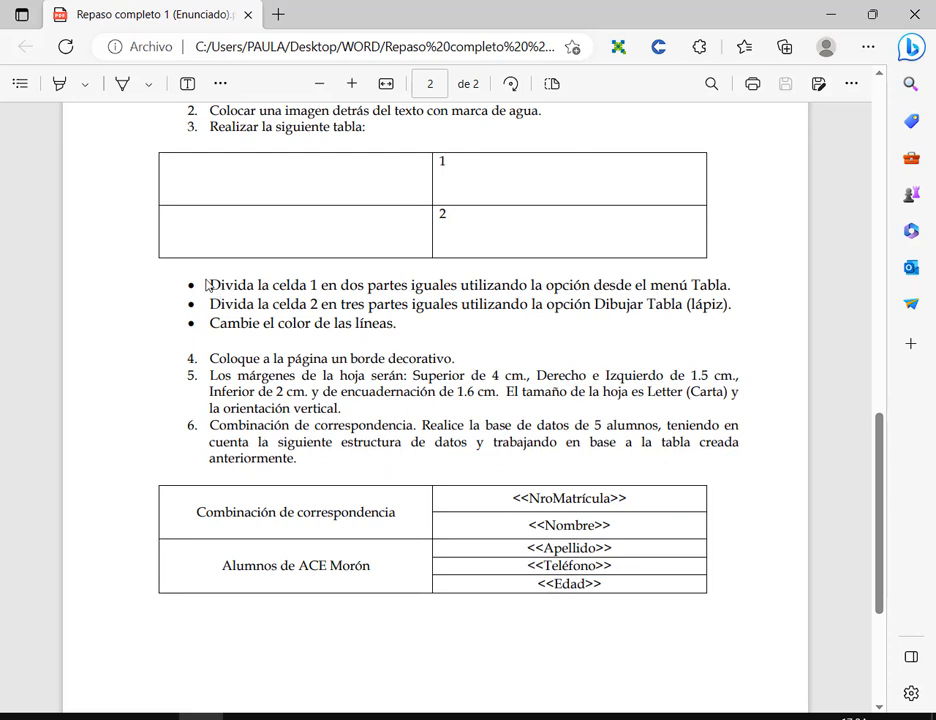
pyautogui.moveTo(202, 274); pyautogui.dragTo(328, 294)
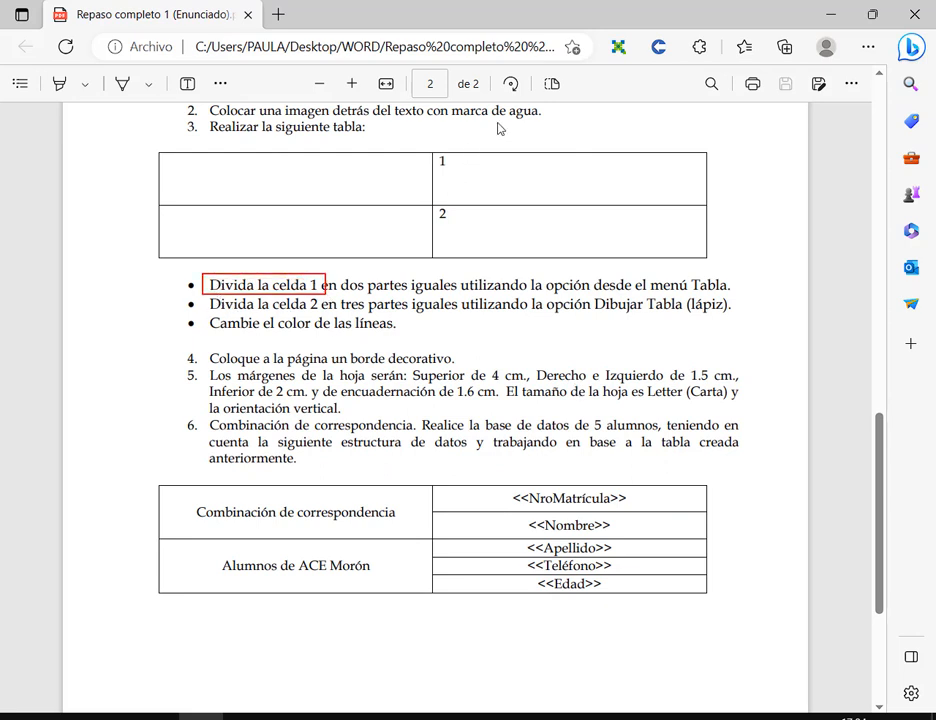
pyautogui.moveTo(497, 124); pyautogui.dragTo(488, 165)
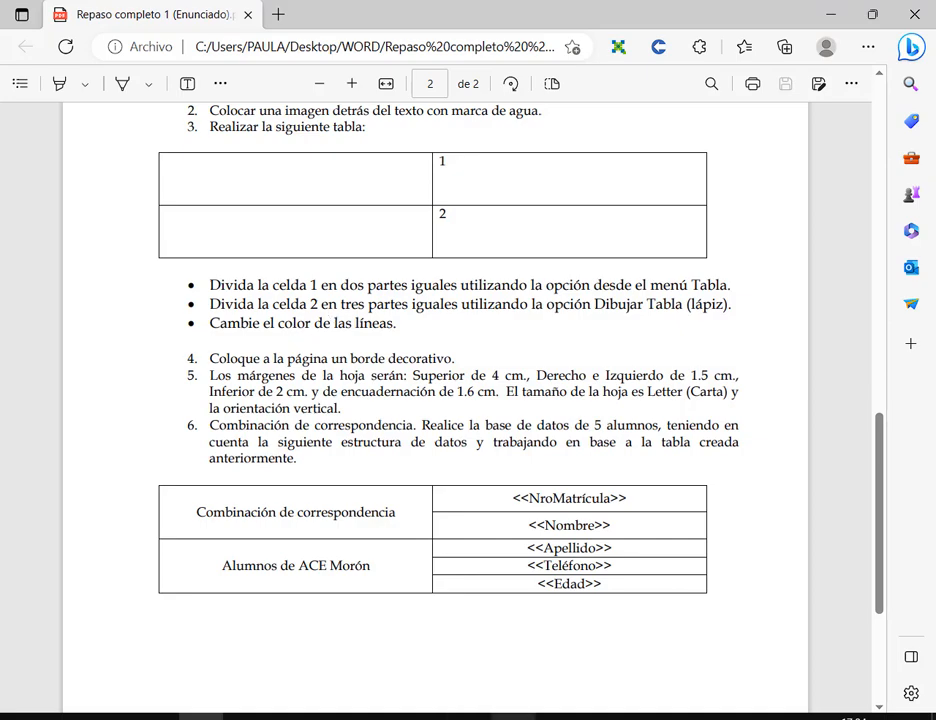
pyautogui.hotkey('alt', 'Tab')
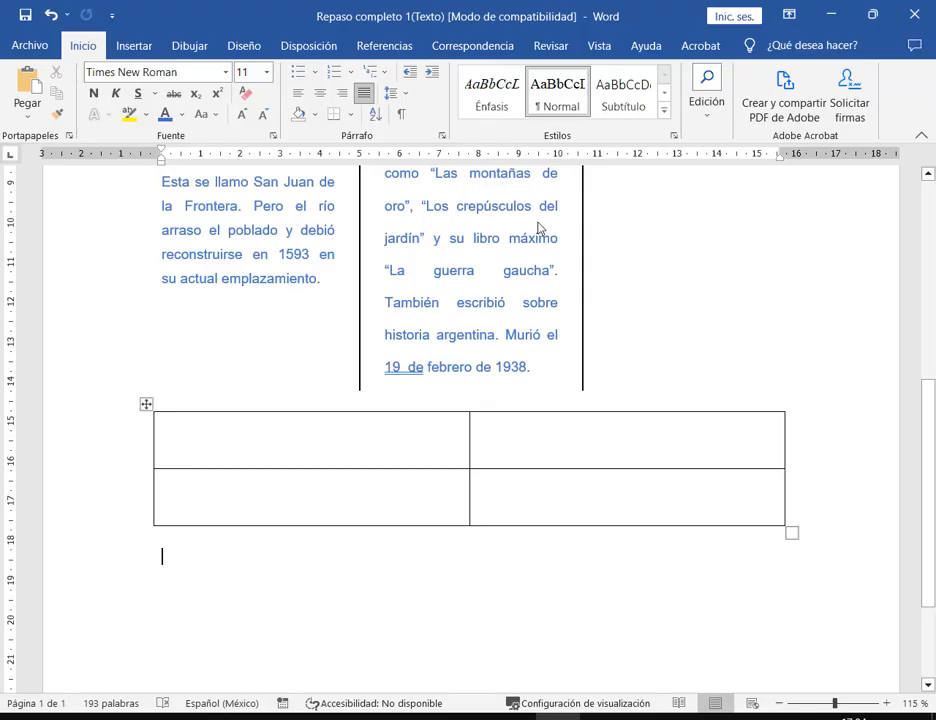
# - Open Split Cells for the top-right cell and compare with the PDF's NroMatrícula/Nombre example
pyautogui.click(614, 436)
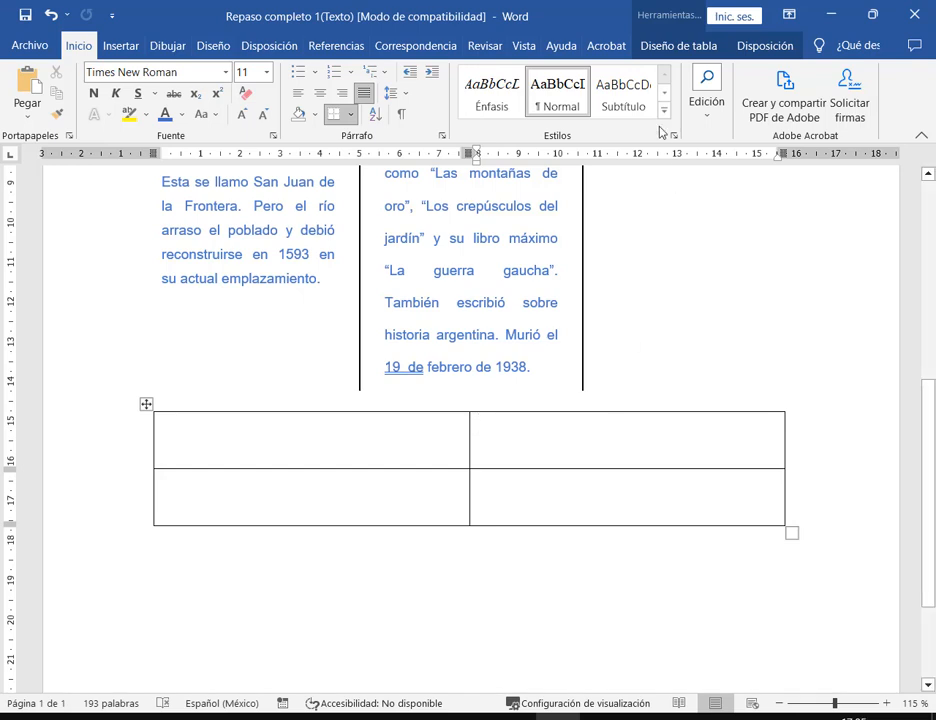
pyautogui.click(667, 14)
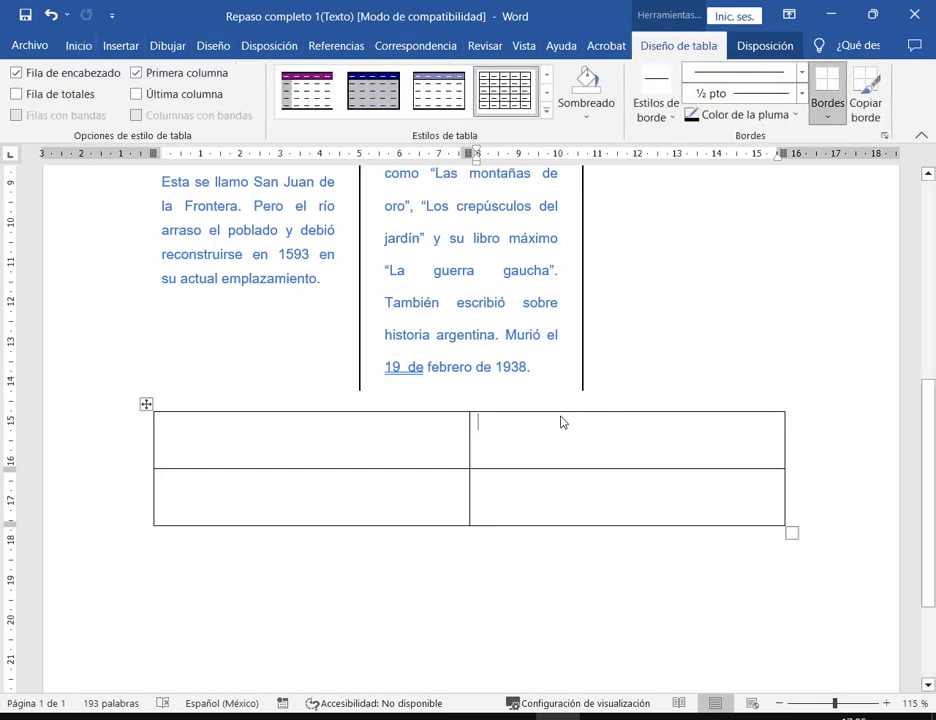
pyautogui.click(772, 46)
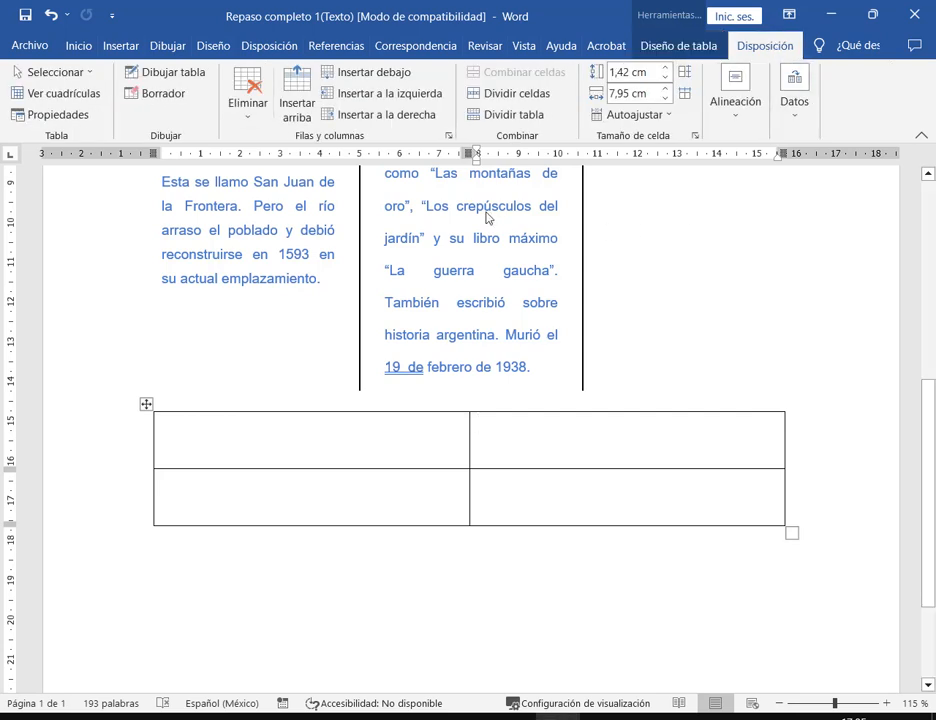
pyautogui.click(516, 93)
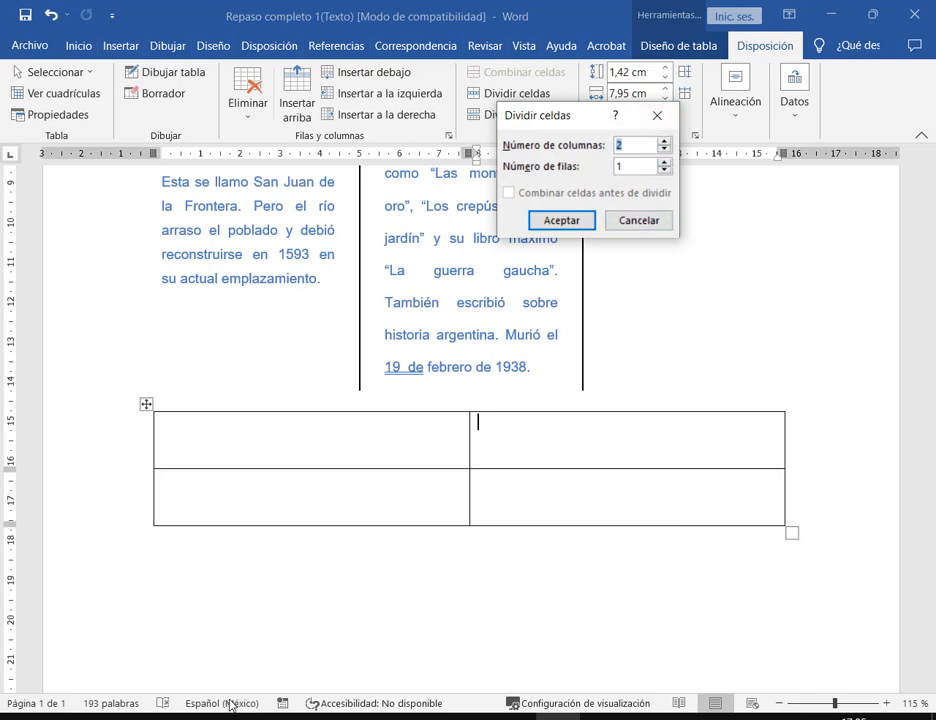
pyautogui.moveTo(501, 135)
pyautogui.mouseDown()
pyautogui.moveTo(665, 155)
pyautogui.moveTo(679, 167)
pyautogui.mouseUp()
pyautogui.moveTo(656, 94); pyautogui.dragTo(625, 145)
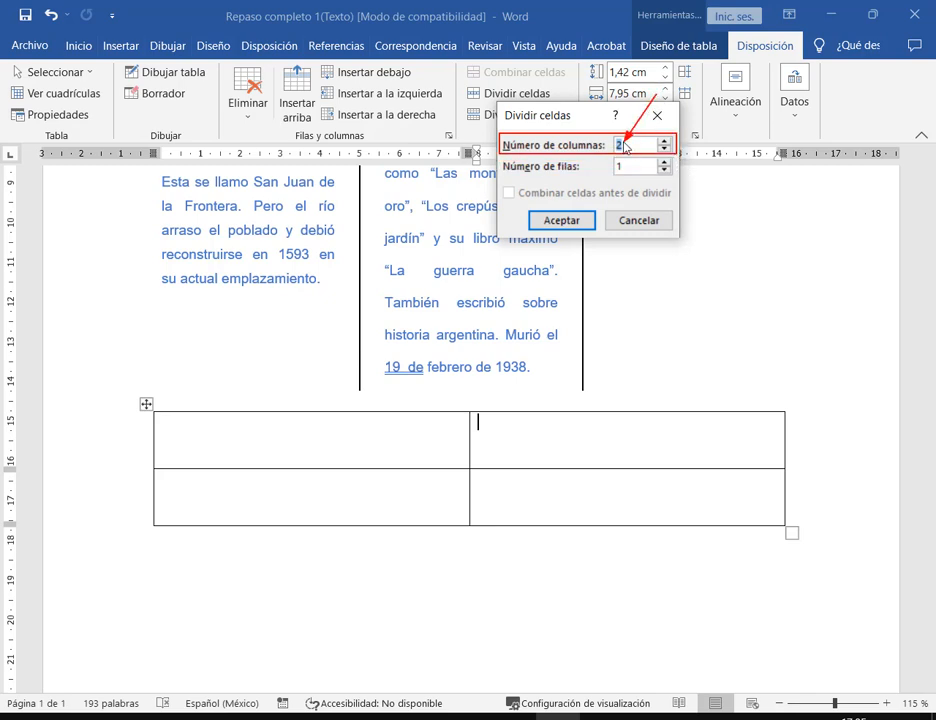
pyautogui.press('Escape')
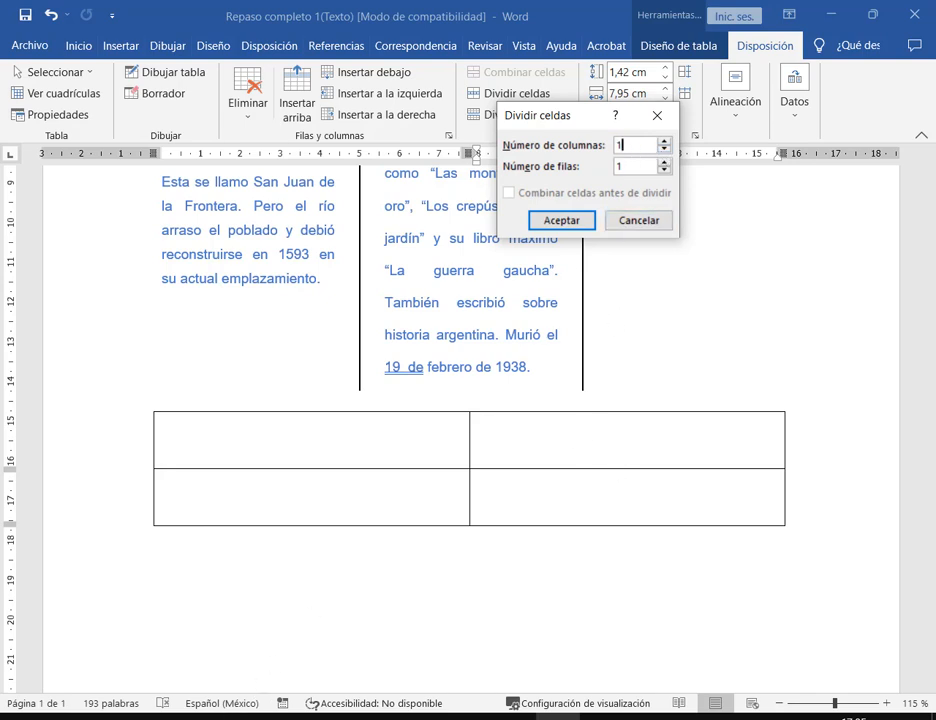
pyautogui.hotkey('alt', 'Tab')
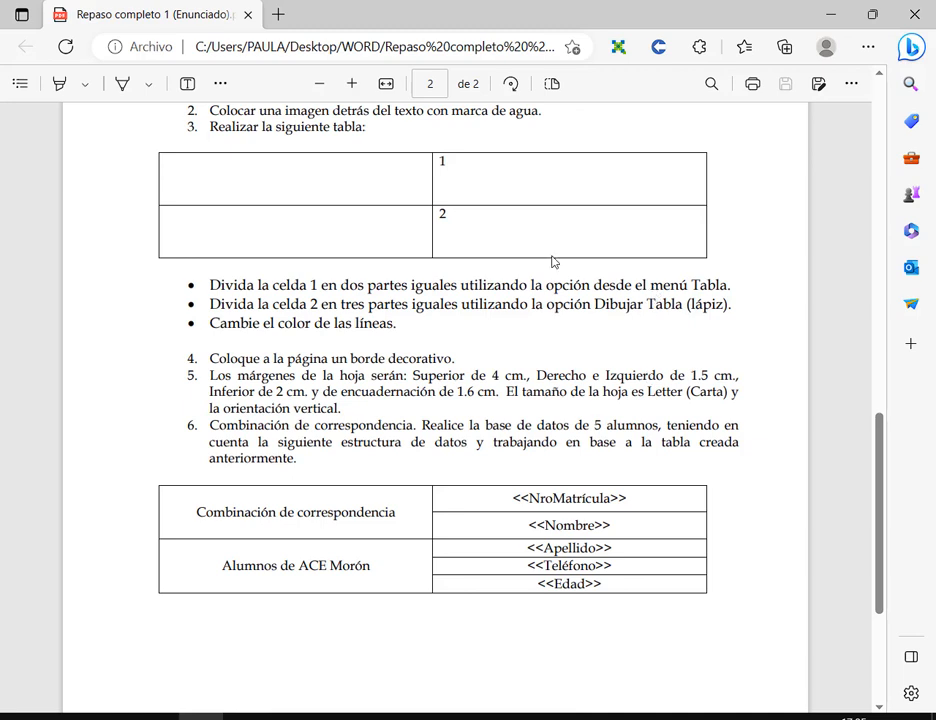
pyautogui.moveTo(521, 522); pyautogui.dragTo(710, 548)
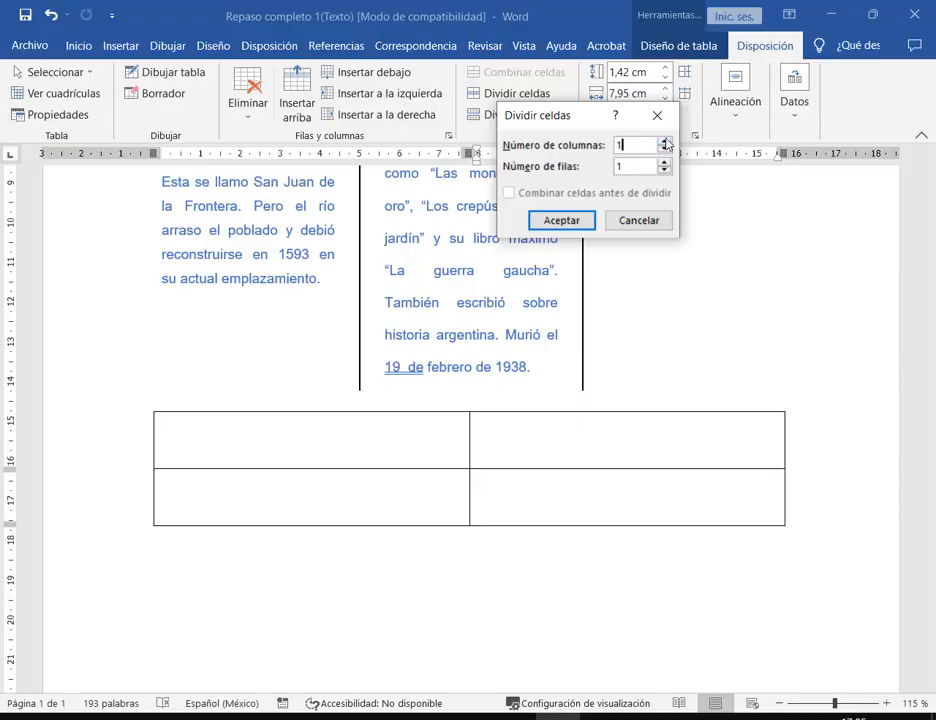
# - Split the top-right cell into 1 column and 2 rows
pyautogui.click(665, 141)
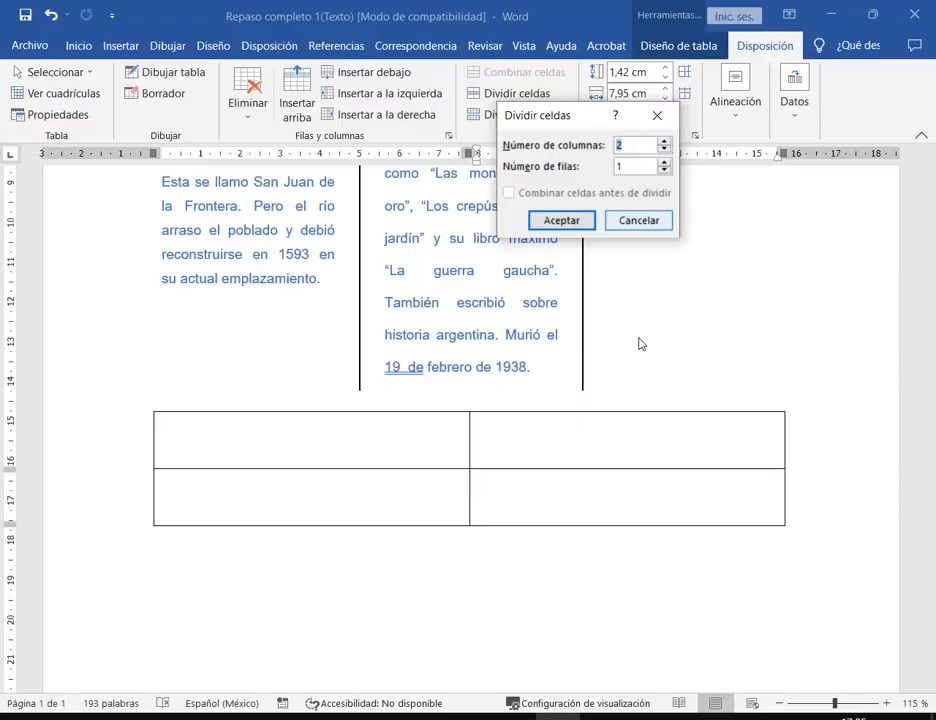
pyautogui.click(665, 149)
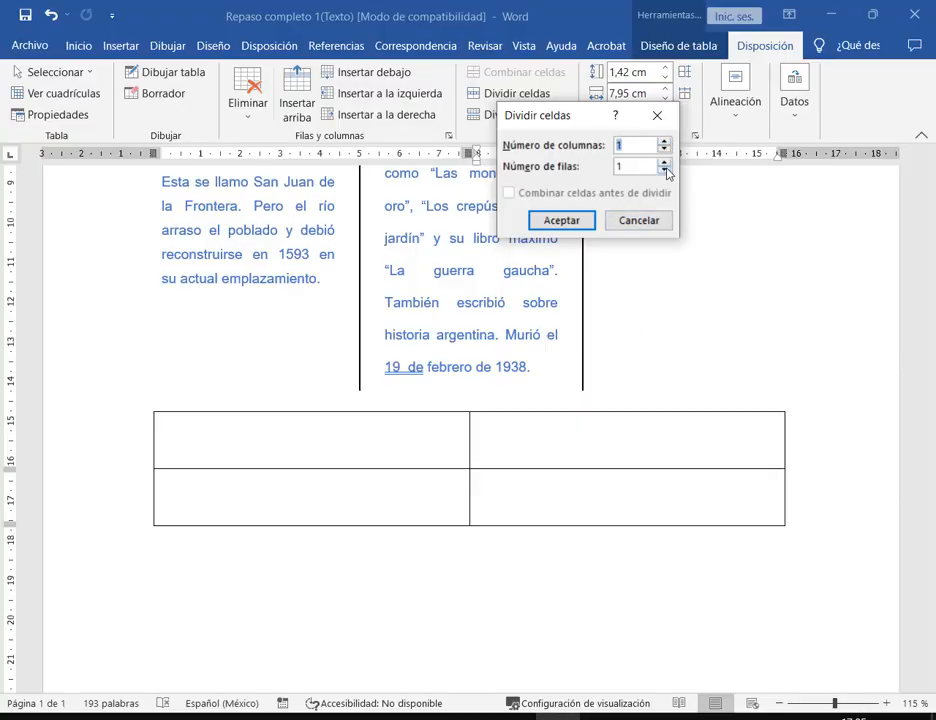
pyautogui.click(665, 162)
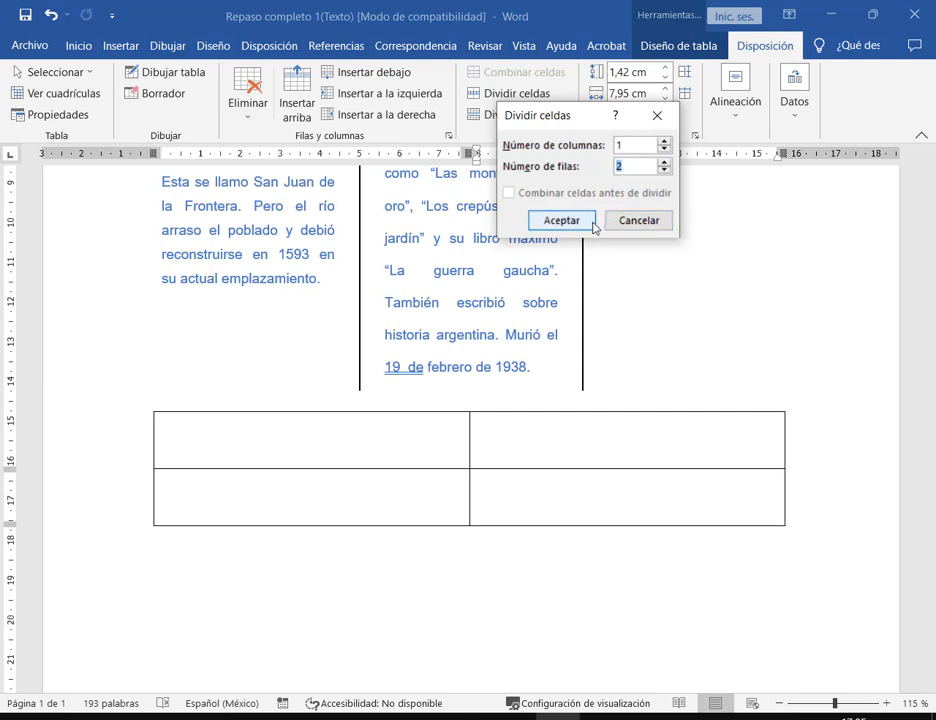
pyautogui.click(540, 222)
pyautogui.click(605, 494)
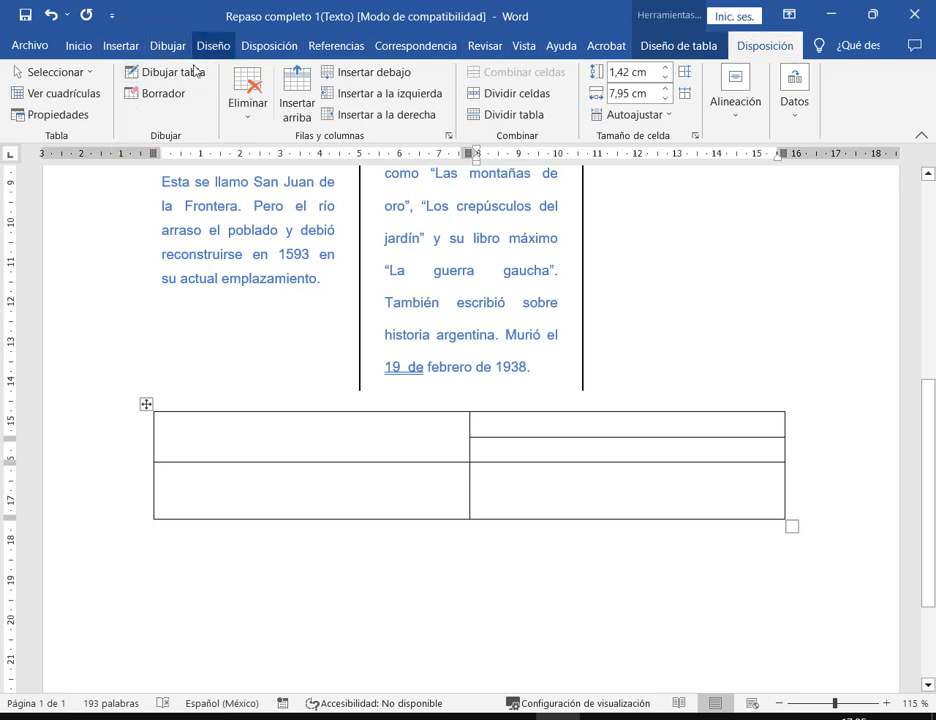
# - Draw two lines with Draw Table to split the lower-right cell into three rows
pyautogui.click(120, 46)
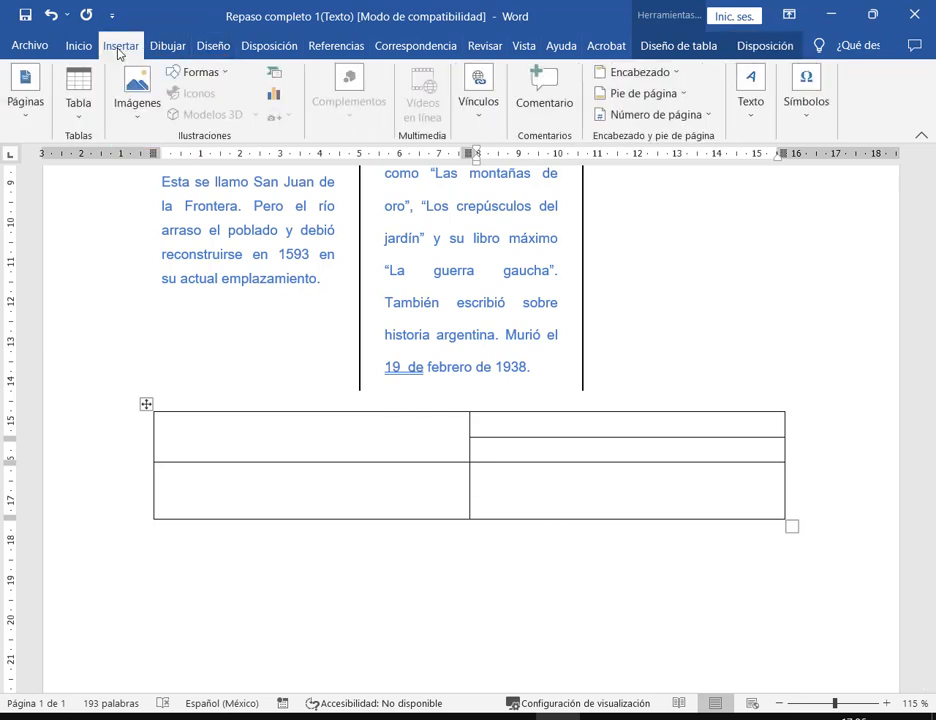
pyautogui.click(78, 115)
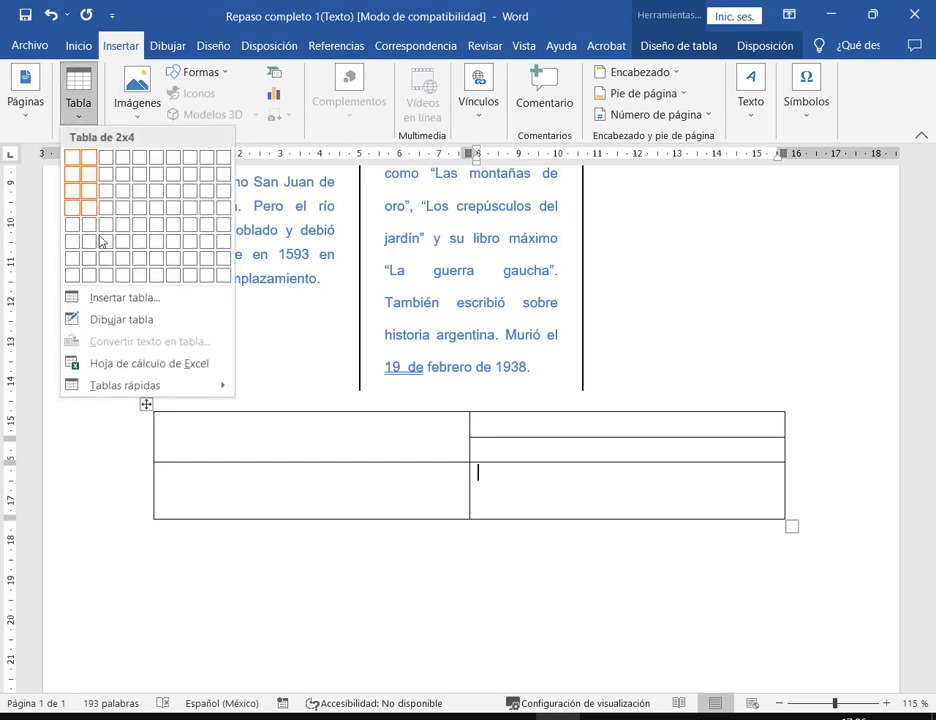
pyautogui.click(122, 320)
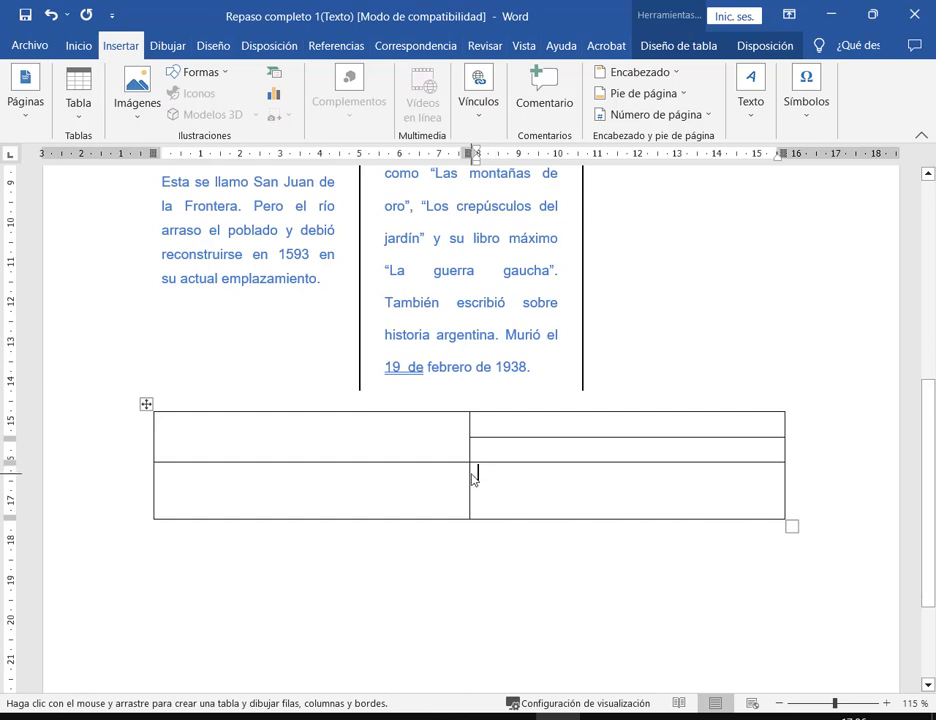
pyautogui.moveTo(478, 472); pyautogui.dragTo(660, 476)
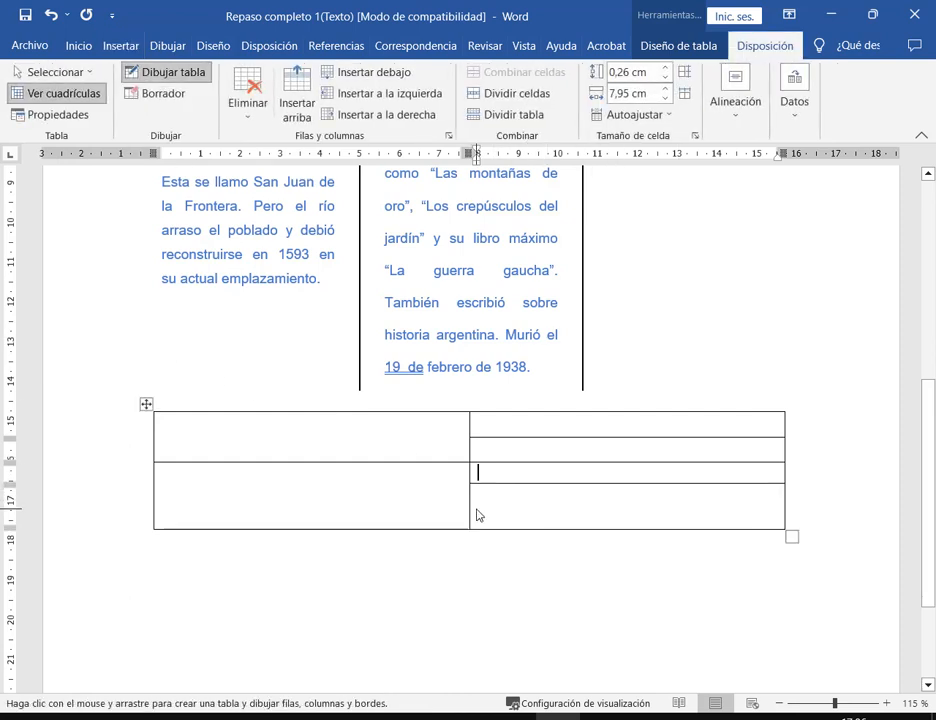
pyautogui.moveTo(475, 511); pyautogui.dragTo(652, 508)
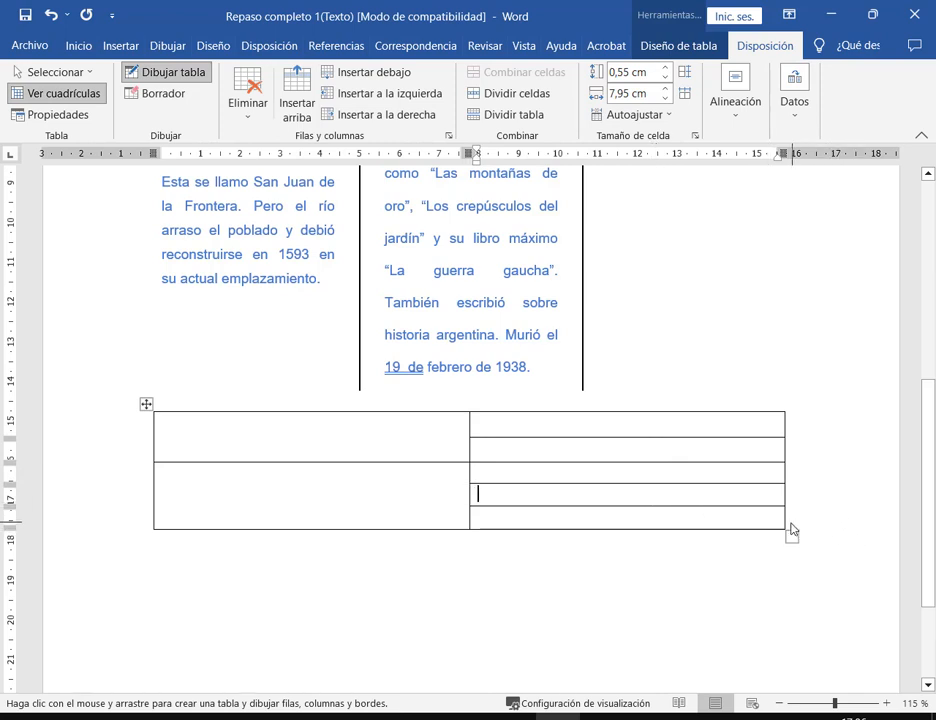
pyautogui.press('Escape')
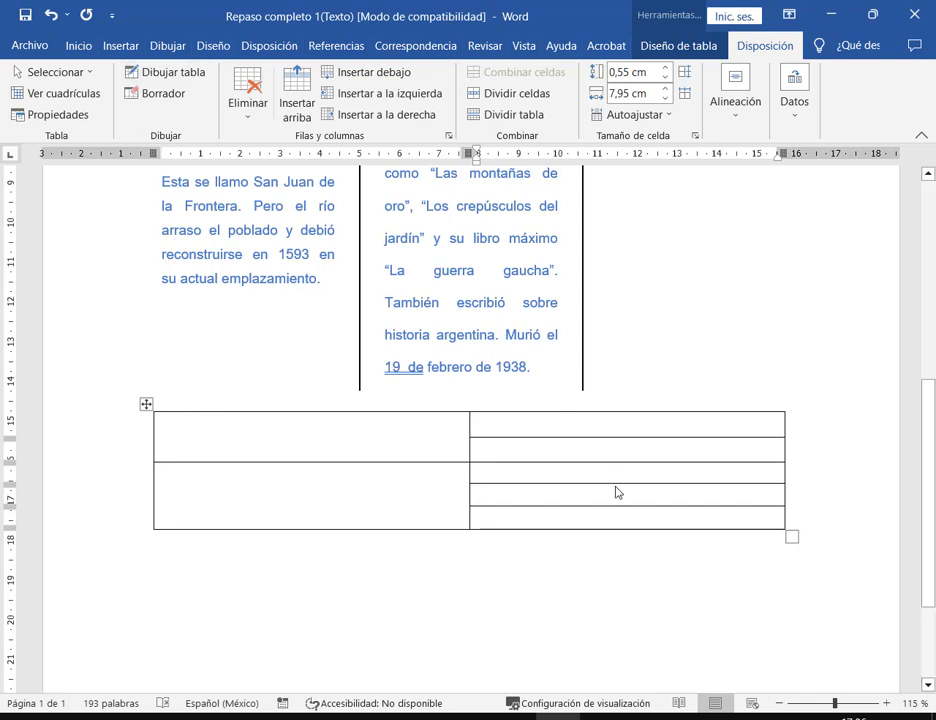
# - Open and dismiss the cell options for the top-left and lower-left cells
pyautogui.click(643, 423)
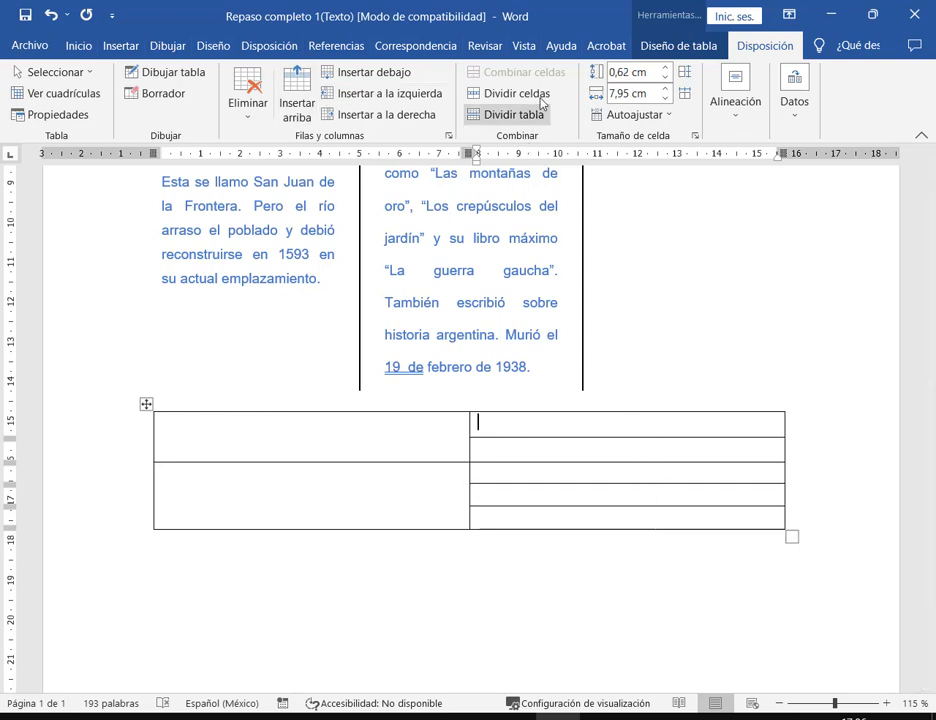
pyautogui.rightClick(428, 444)
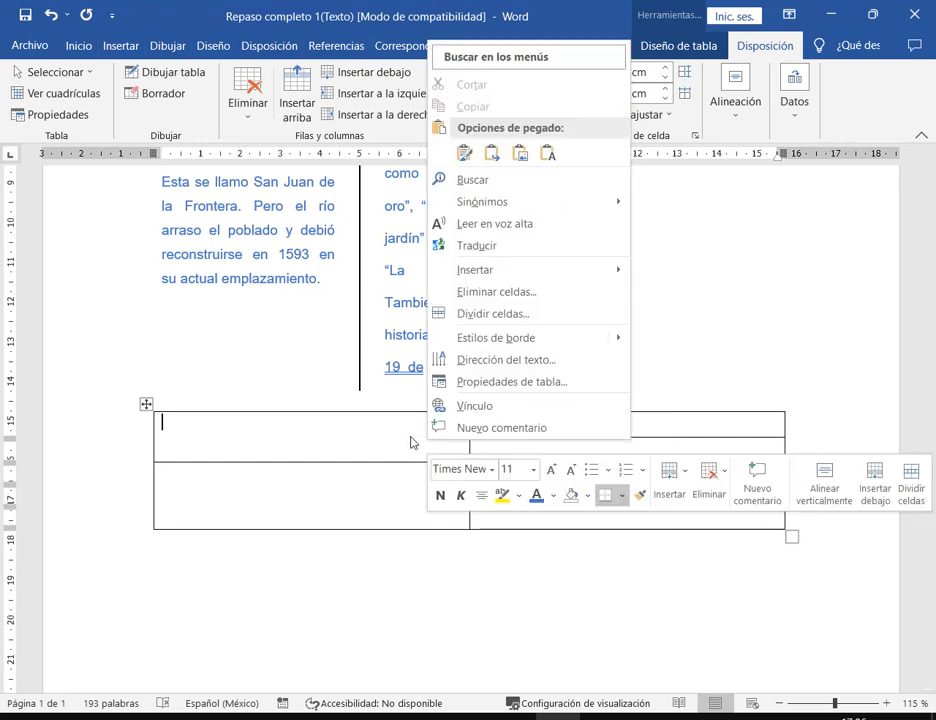
pyautogui.click(364, 495)
pyautogui.rightClick(364, 495)
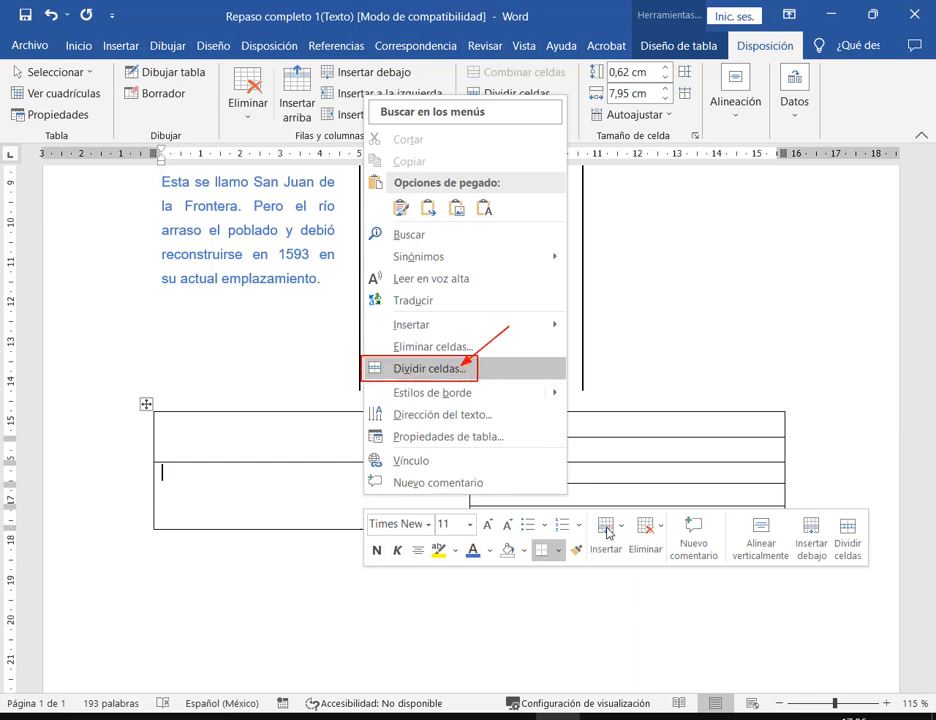
pyautogui.click(648, 468)
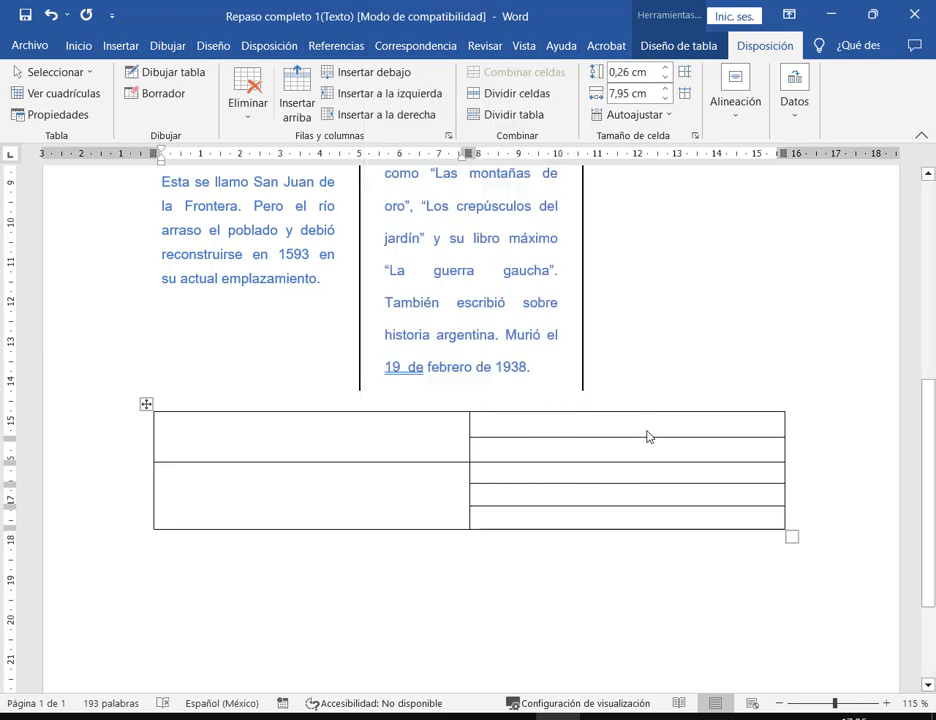
# - Step through the five right-column cells, then highlight the table instructions in the assignment PDF
pyautogui.click(648, 429)
pyautogui.click(648, 450)
pyautogui.click(645, 476)
pyautogui.click(646, 491)
pyautogui.click(649, 517)
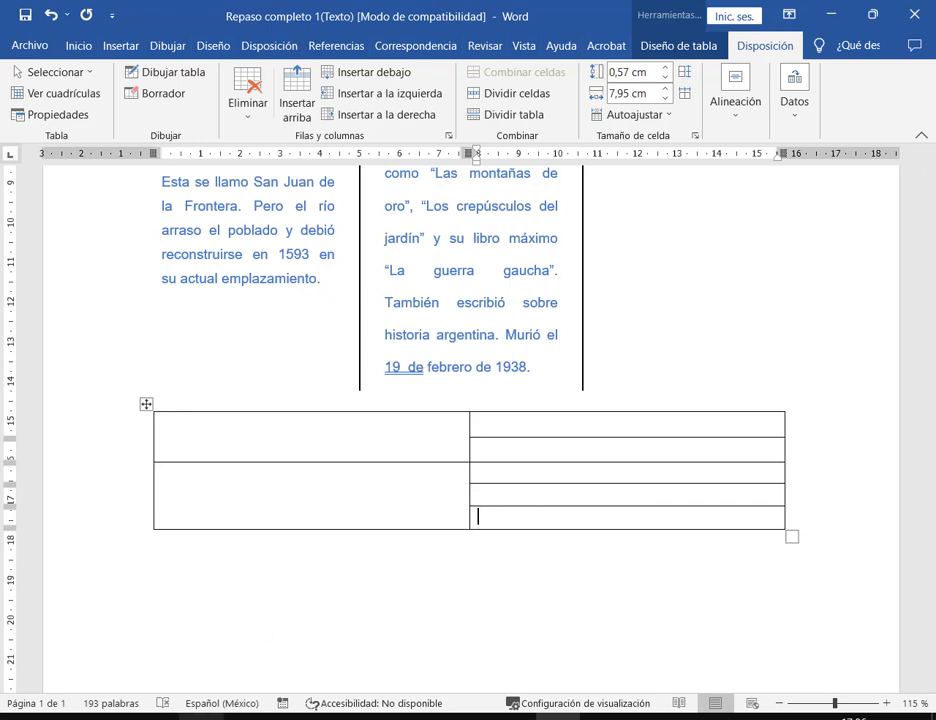
pyautogui.hotkey('alt', 'Tab')
pyautogui.moveTo(415, 314); pyautogui.dragTo(243, 326)
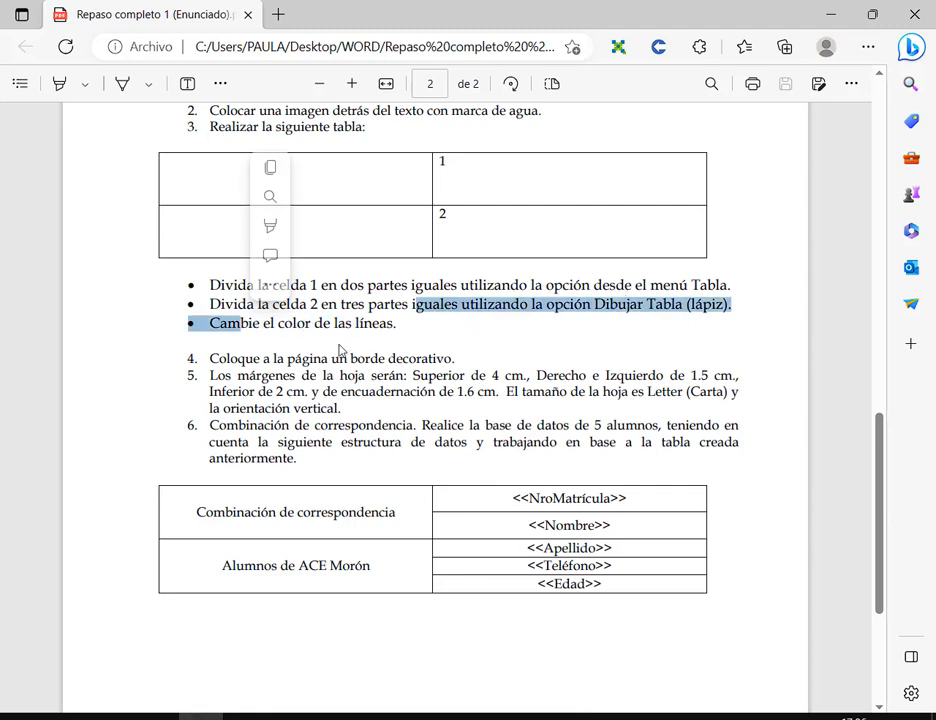
# - Close the PDF, return to the Word document and select the entire 2×2 table
pyautogui.click(366, 351)
pyautogui.click(835, 15)
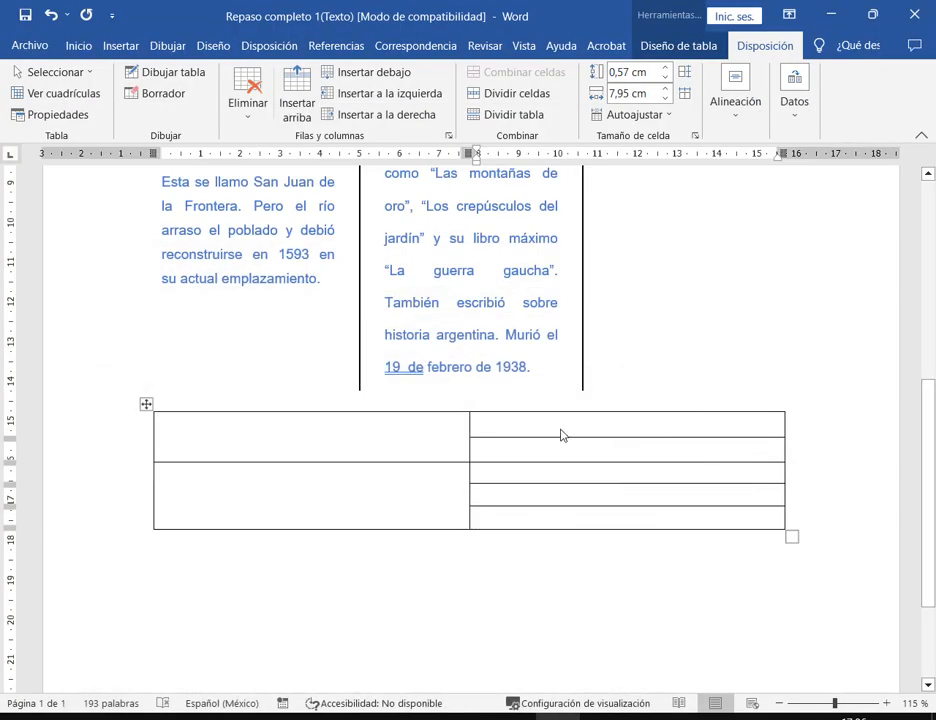
pyautogui.click(561, 435)
pyautogui.click(146, 404)
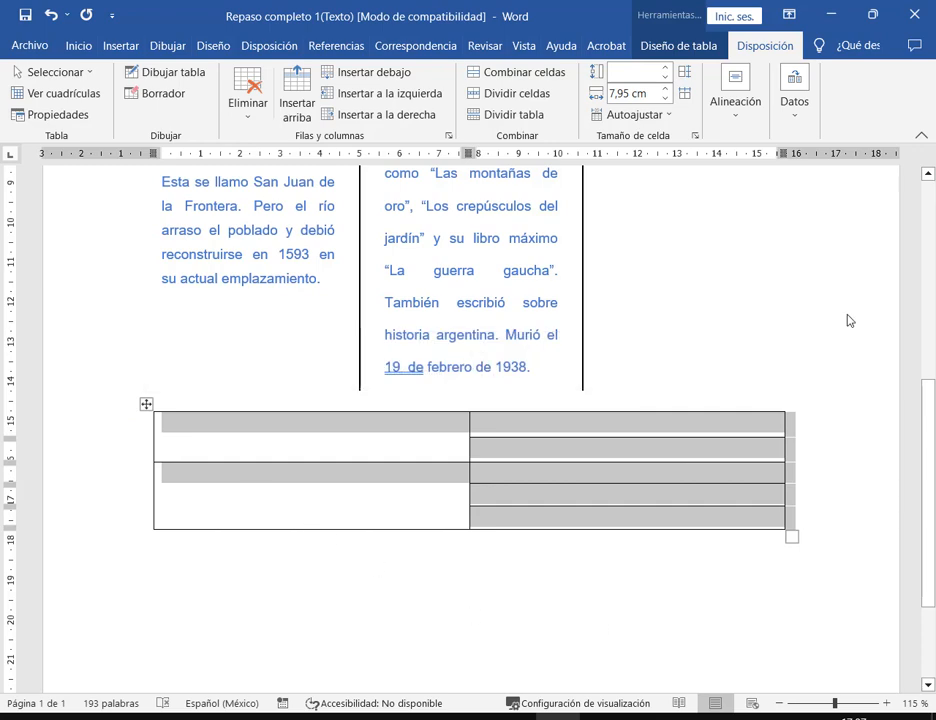
# - Open the Borders and Shading dialog from the Home tab's Borders menu
pyautogui.click(717, 45)
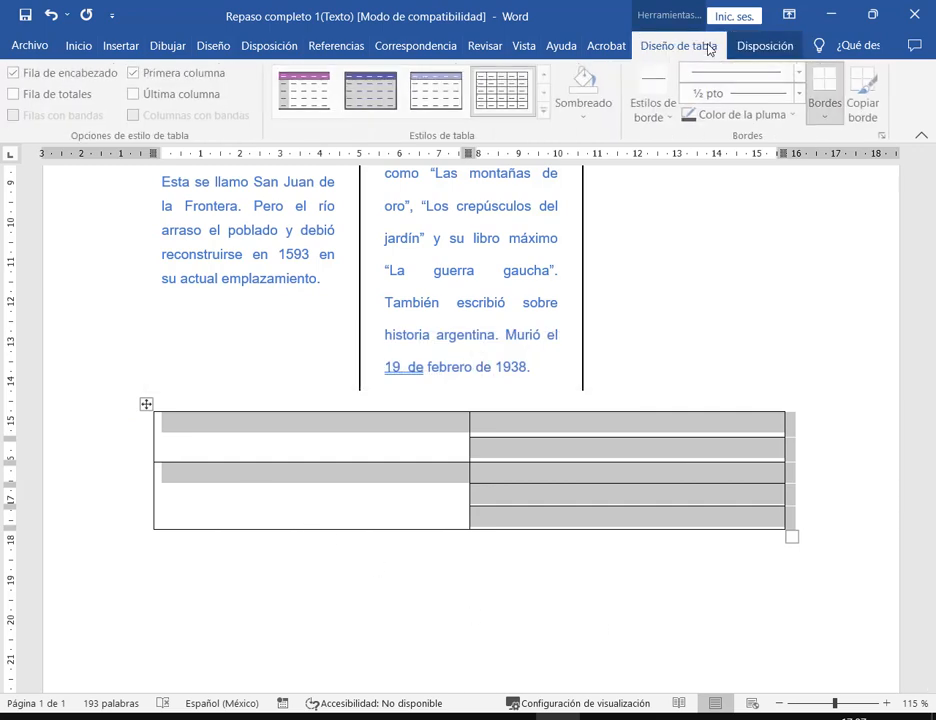
pyautogui.click(838, 116)
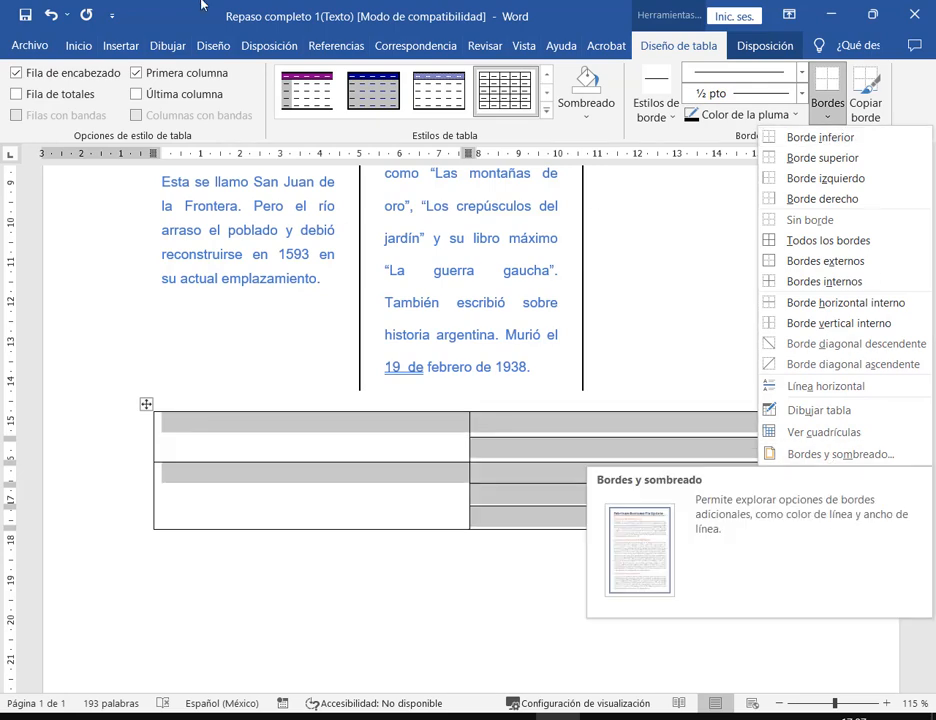
pyautogui.click(76, 46)
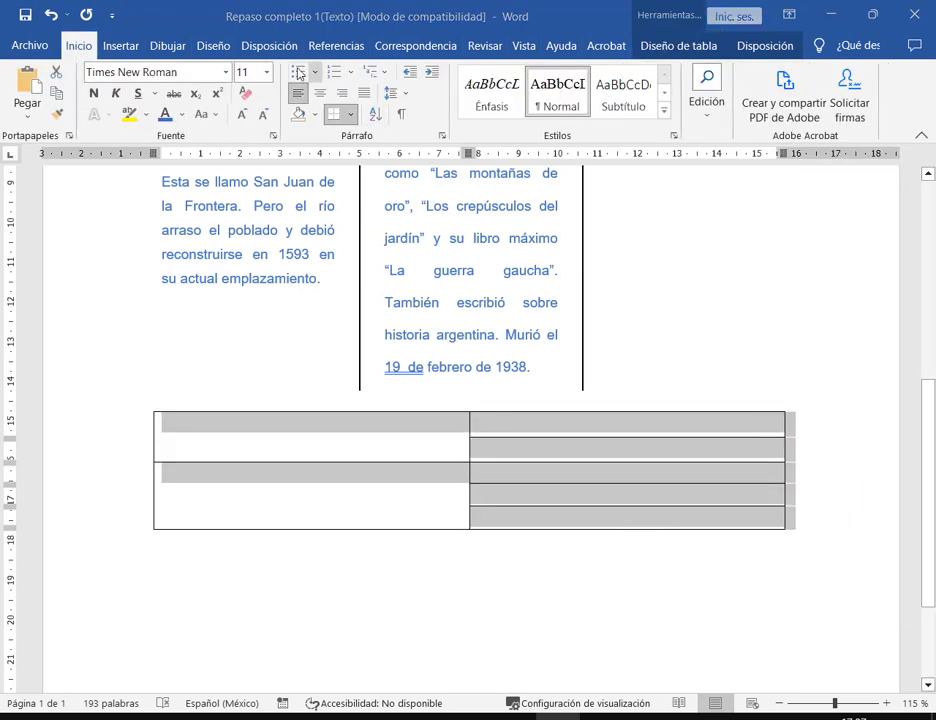
pyautogui.click(351, 121)
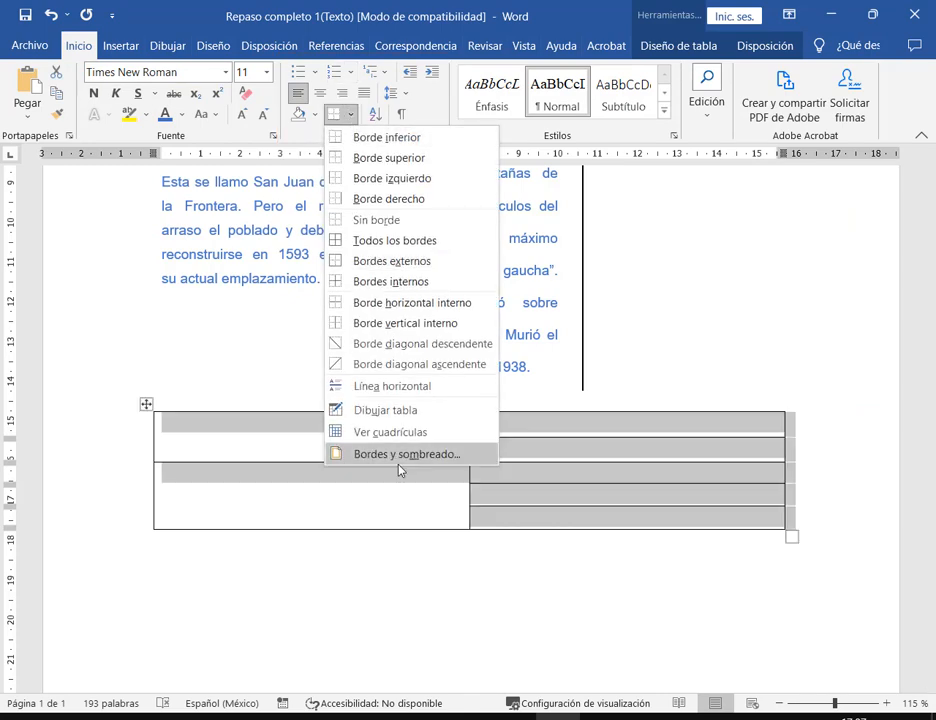
pyautogui.click(414, 458)
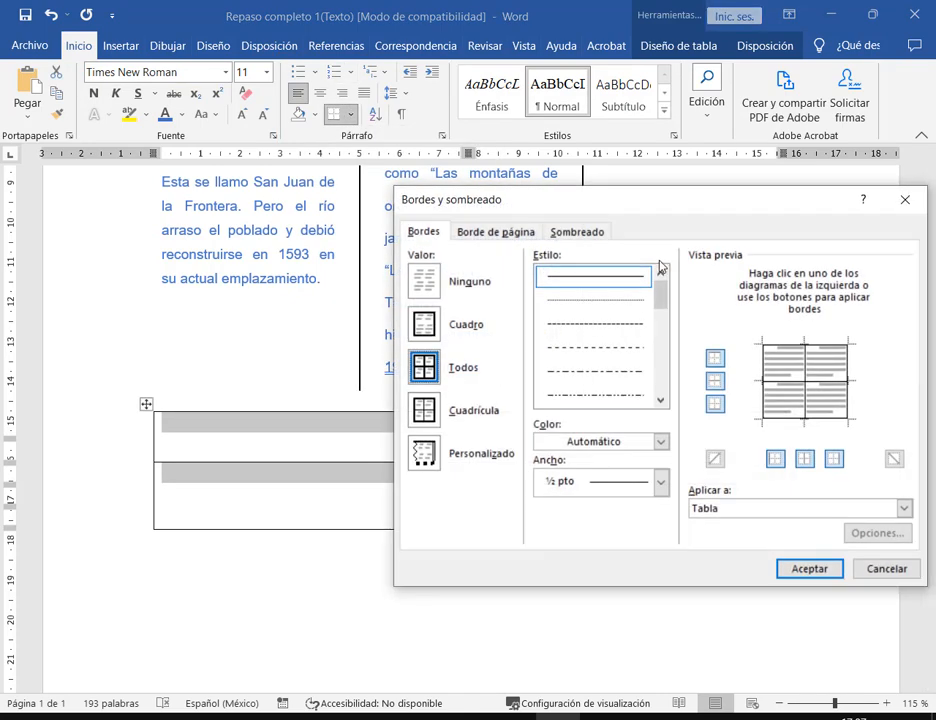
pyautogui.moveTo(677, 203); pyautogui.dragTo(547, 40)
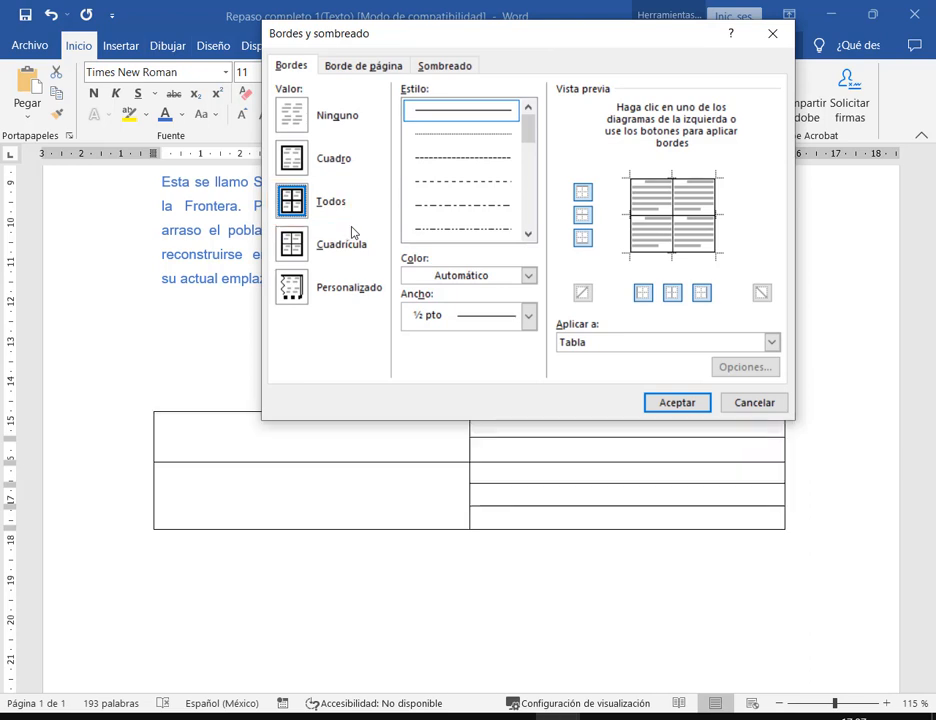
# - Set 3 pt orange borders and apply them to every table line
pyautogui.click(528, 315)
pyautogui.click(485, 485)
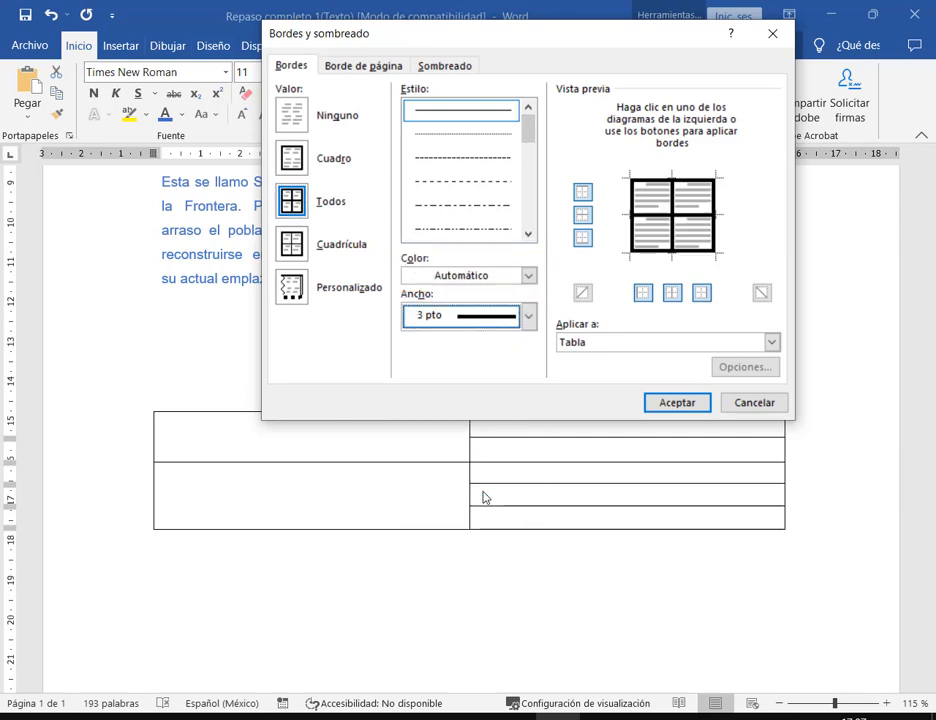
pyautogui.click(528, 275)
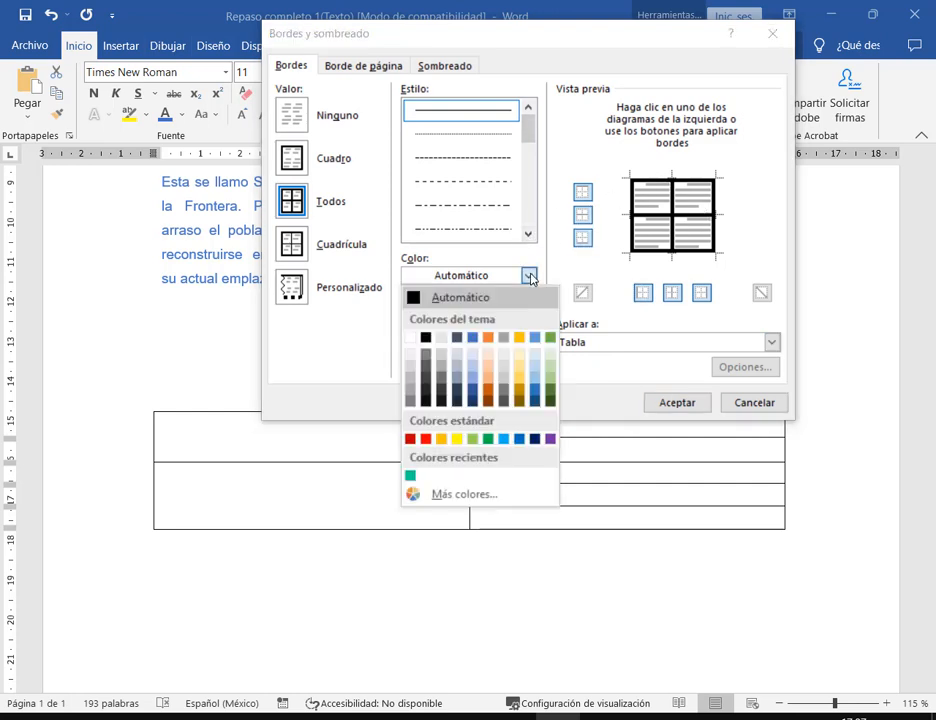
pyautogui.click(488, 337)
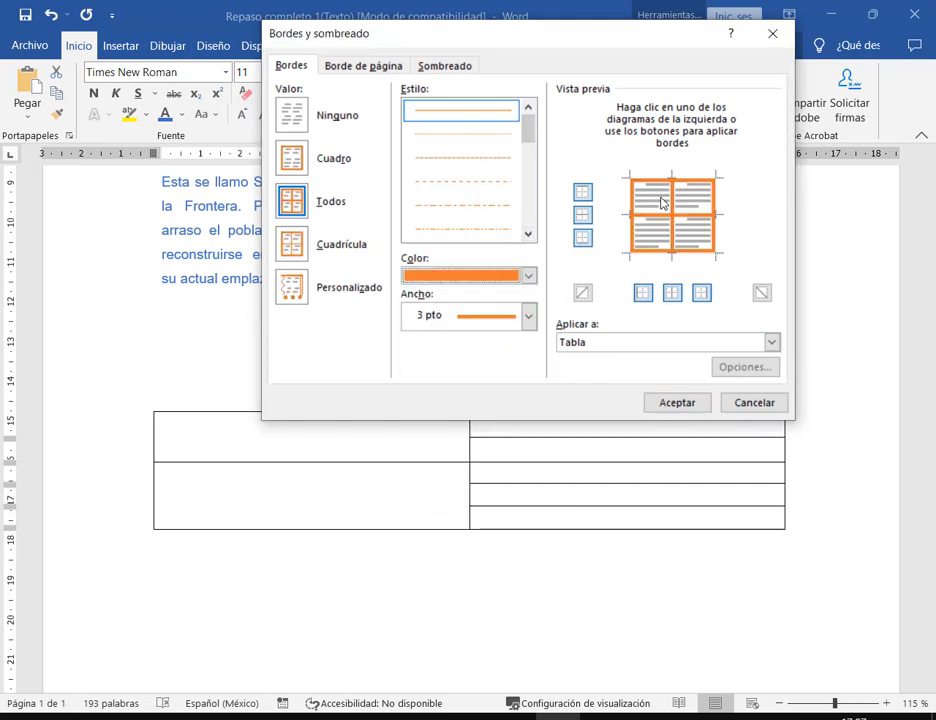
pyautogui.click(682, 403)
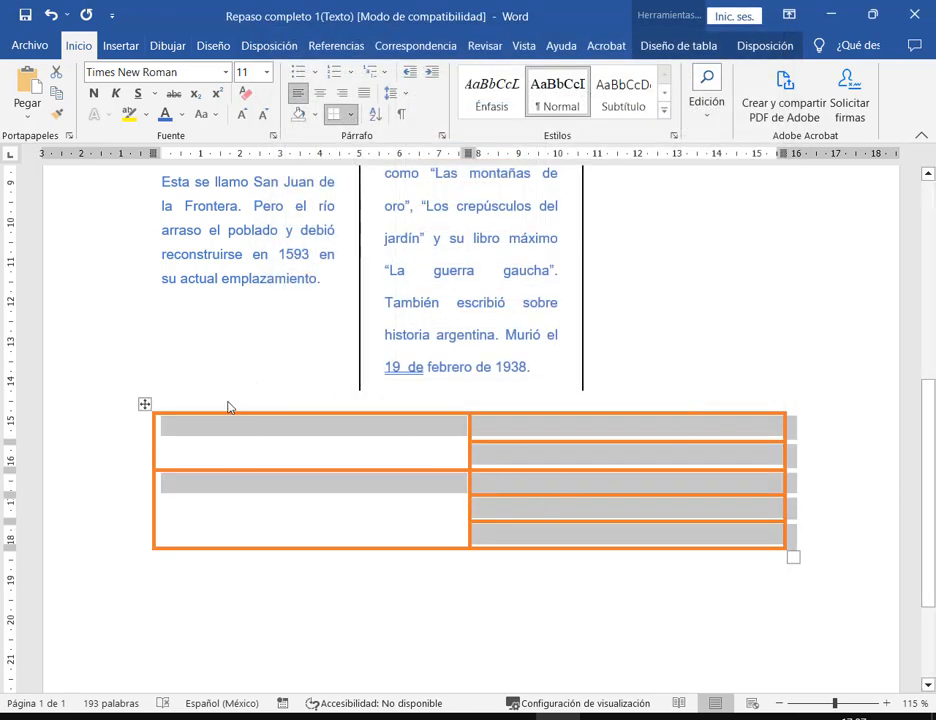
pyautogui.click(340, 418)
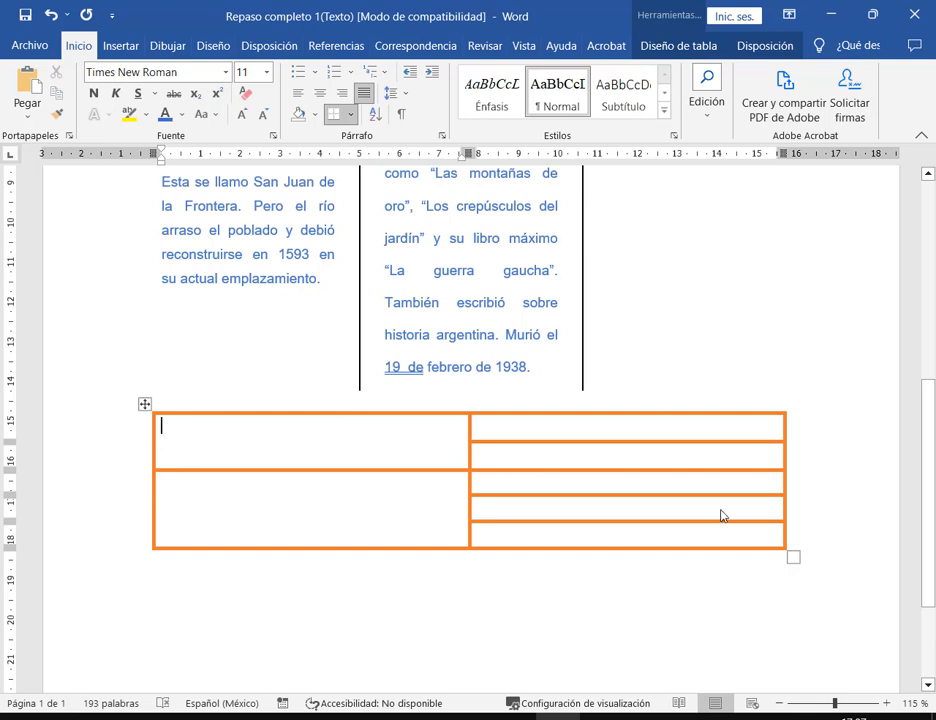
# - Undo the orange borders and choose 2¼ pt orange lines in Borders and Shading
pyautogui.hotkey('ctrl', 'z')
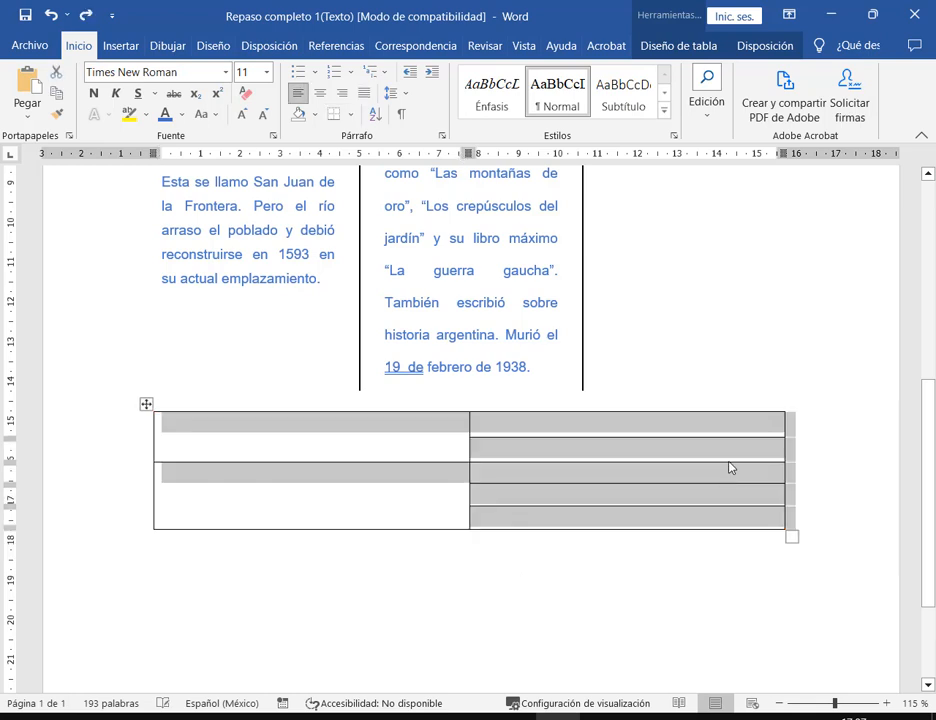
pyautogui.click(354, 114)
pyautogui.click(420, 456)
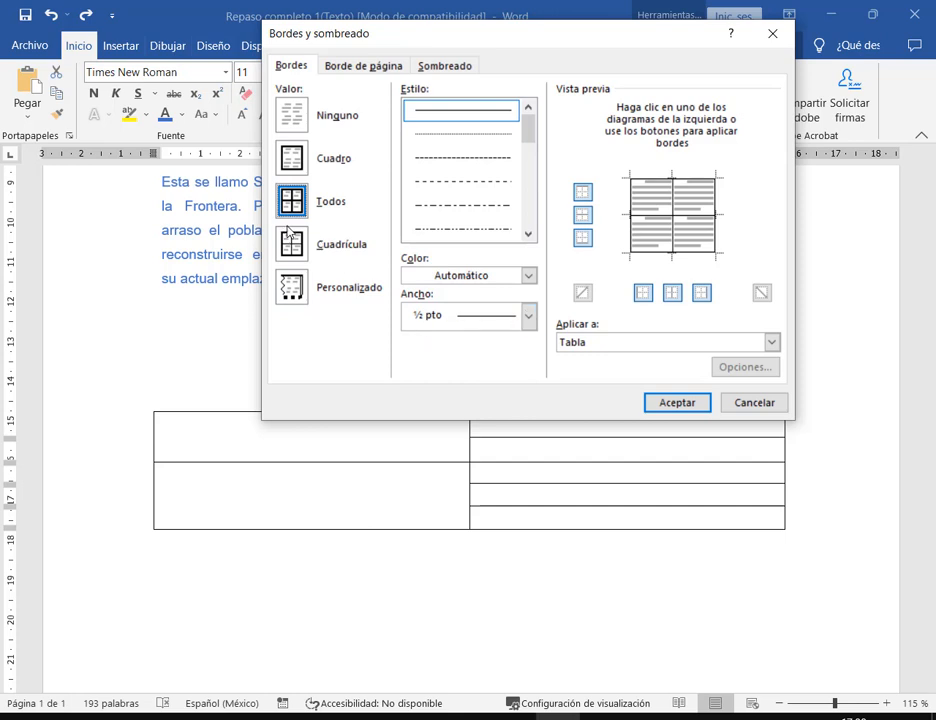
pyautogui.click(528, 316)
pyautogui.click(486, 461)
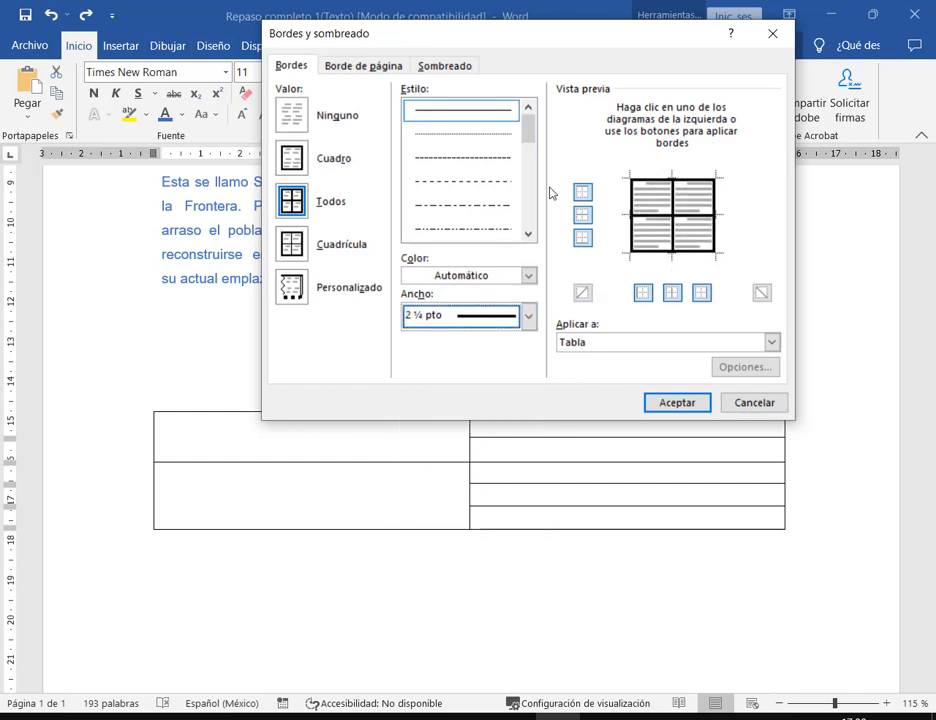
pyautogui.click(529, 277)
pyautogui.click(531, 280)
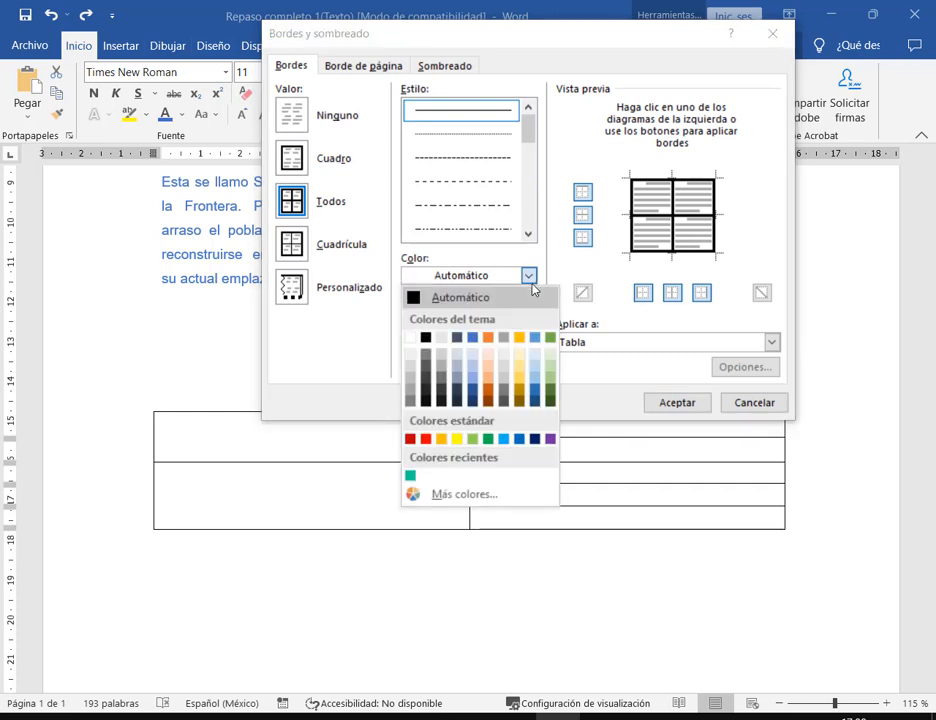
pyautogui.click(488, 337)
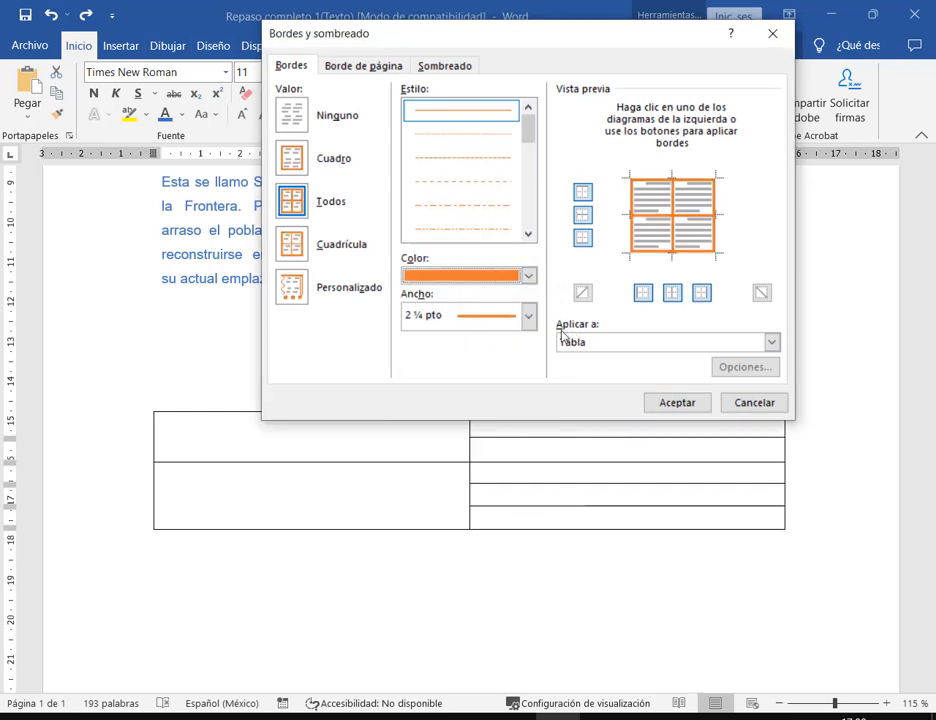
# - Use Custom settings to make the inside table lines green, keeping the orange frame
pyautogui.click(292, 289)
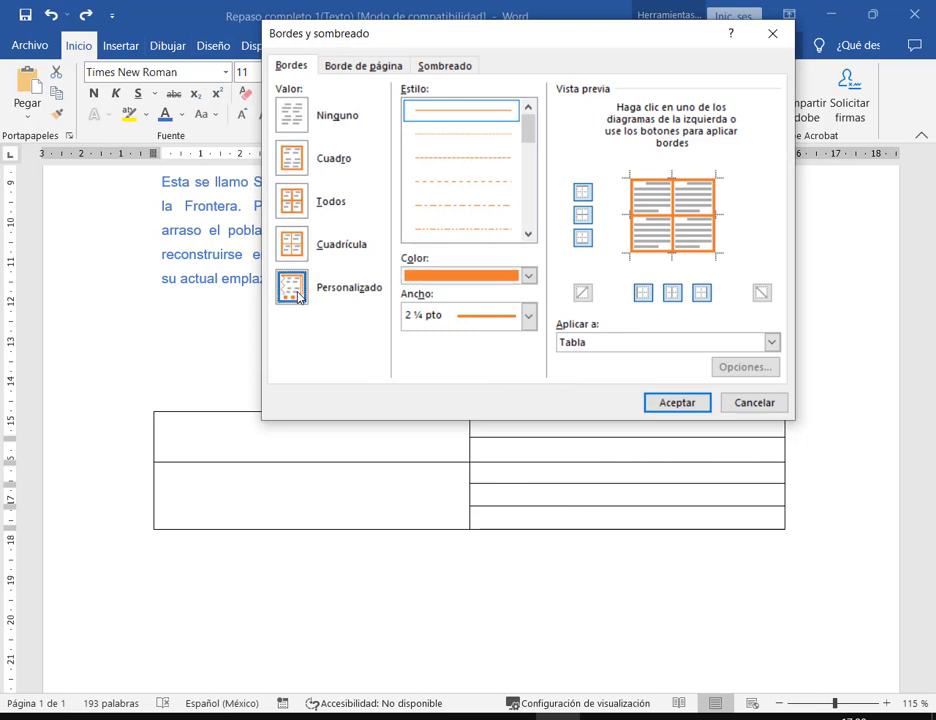
pyautogui.click(528, 275)
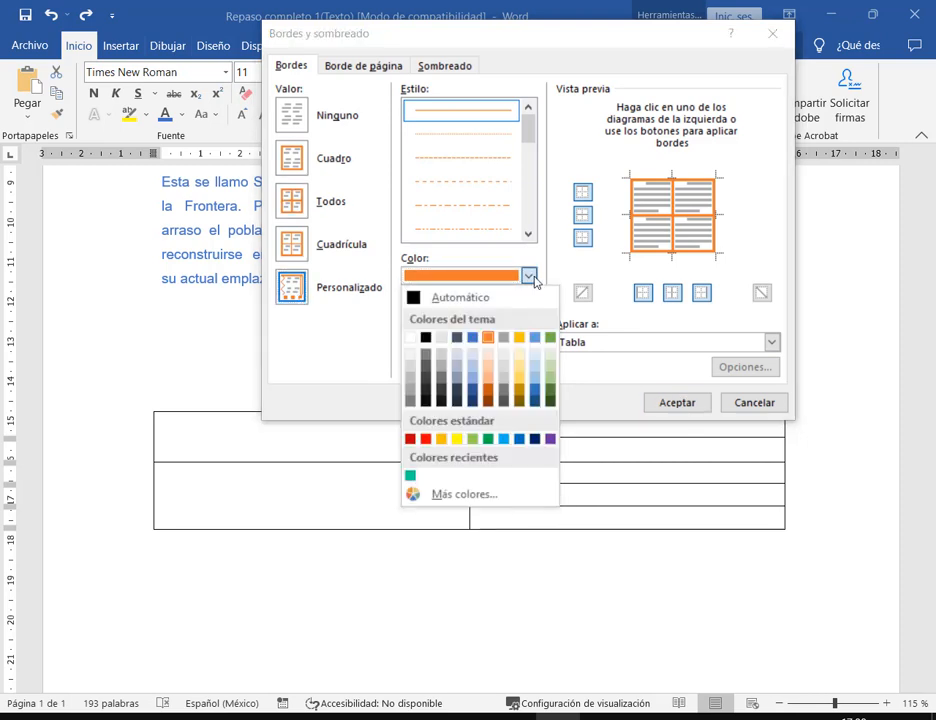
pyautogui.click(550, 339)
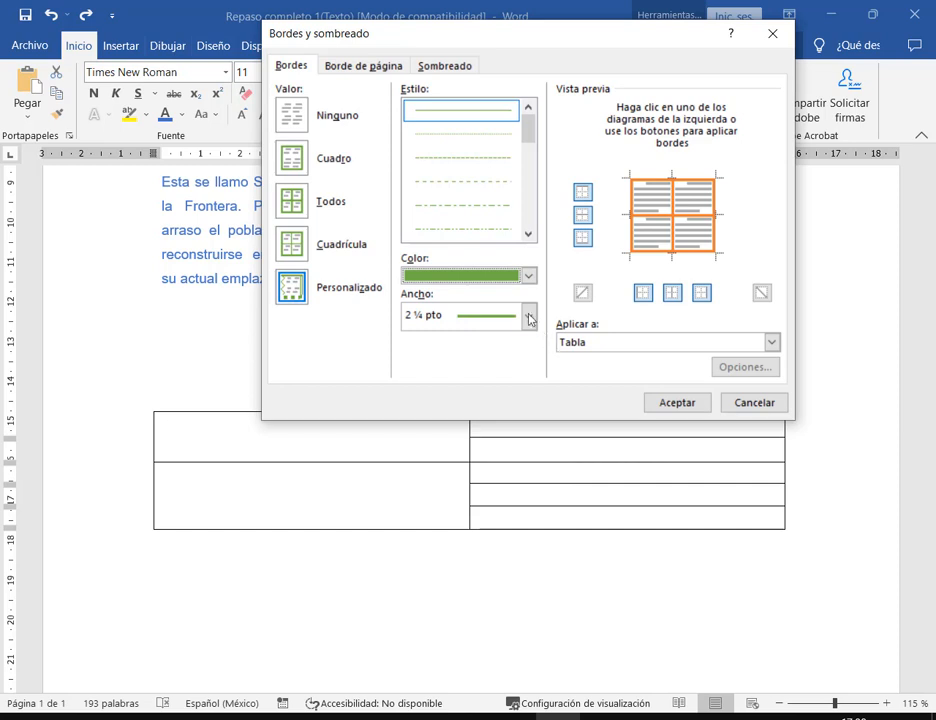
pyautogui.click(670, 291)
pyautogui.click(583, 217)
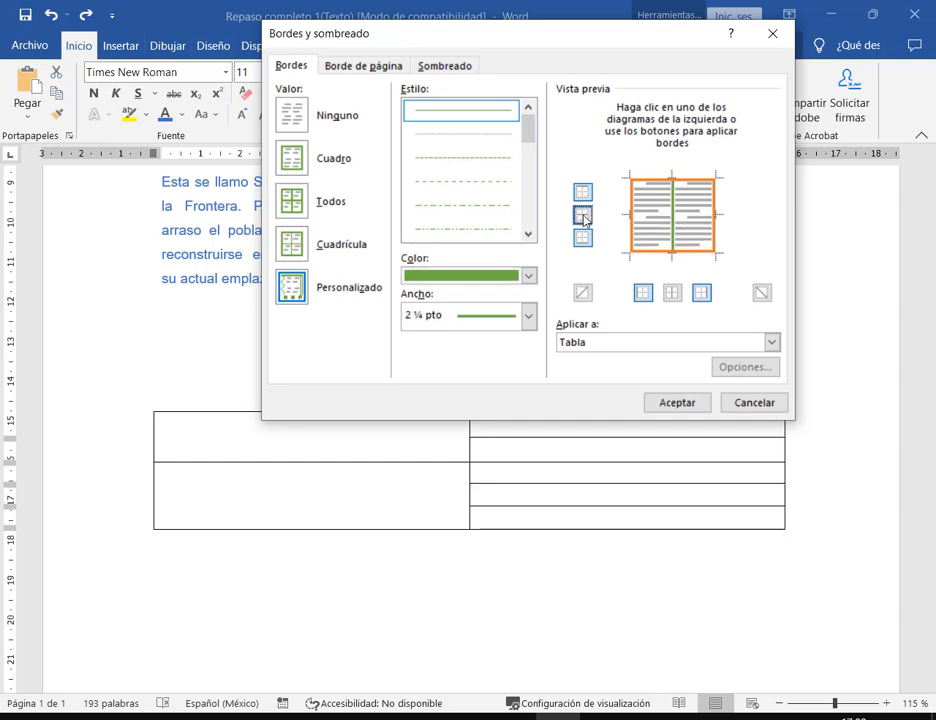
pyautogui.click(583, 217)
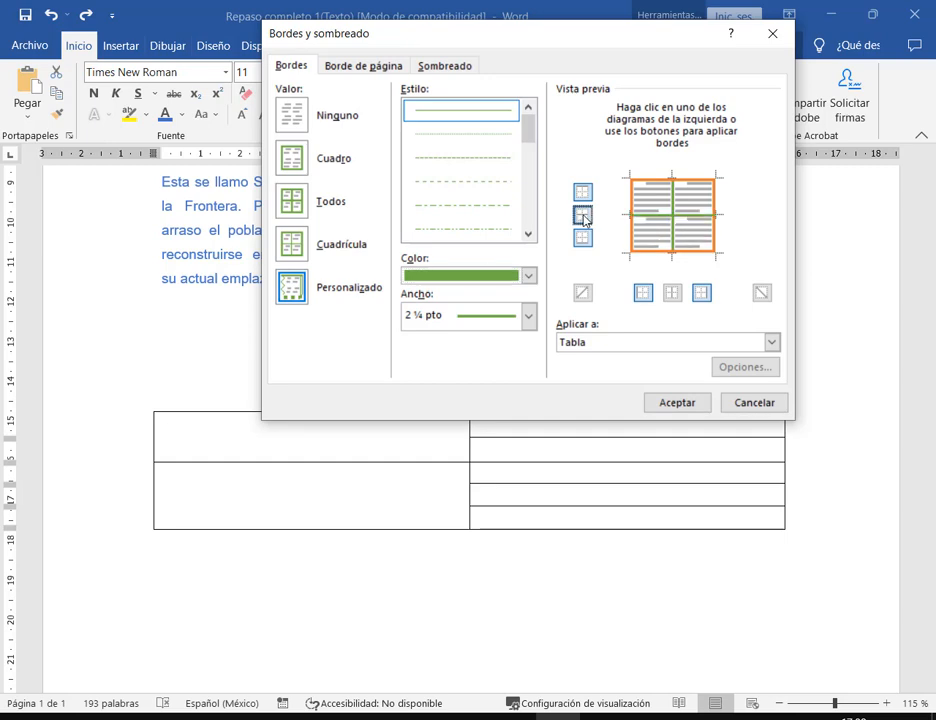
pyautogui.click(673, 400)
pyautogui.click(809, 439)
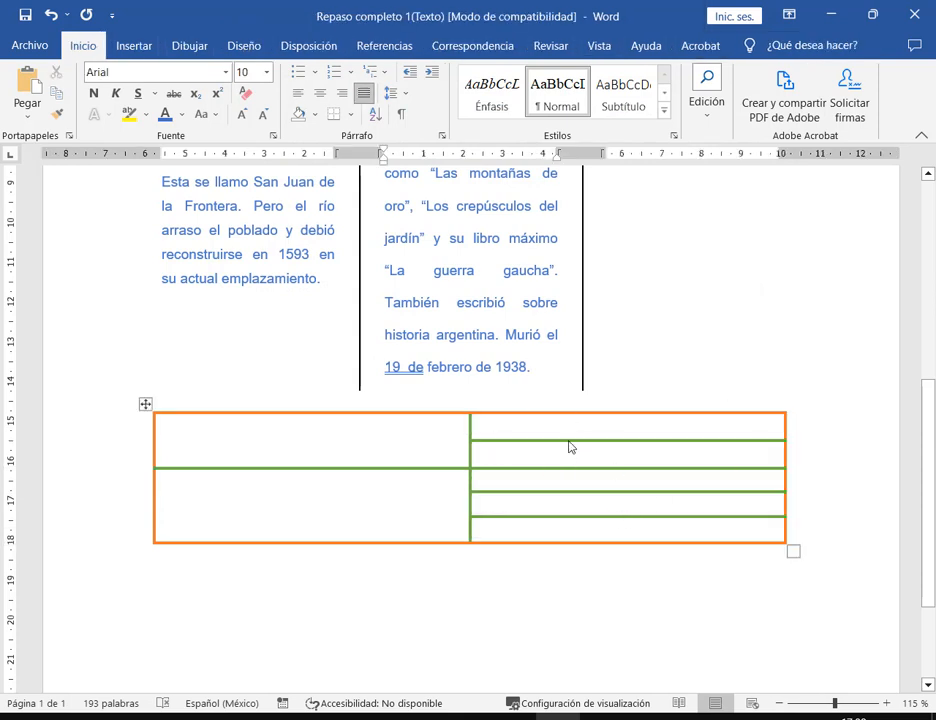
# - Undo the orange and green borders and give the table thin ½ pt blue borders
pyautogui.hotkey('ctrl', 'z')
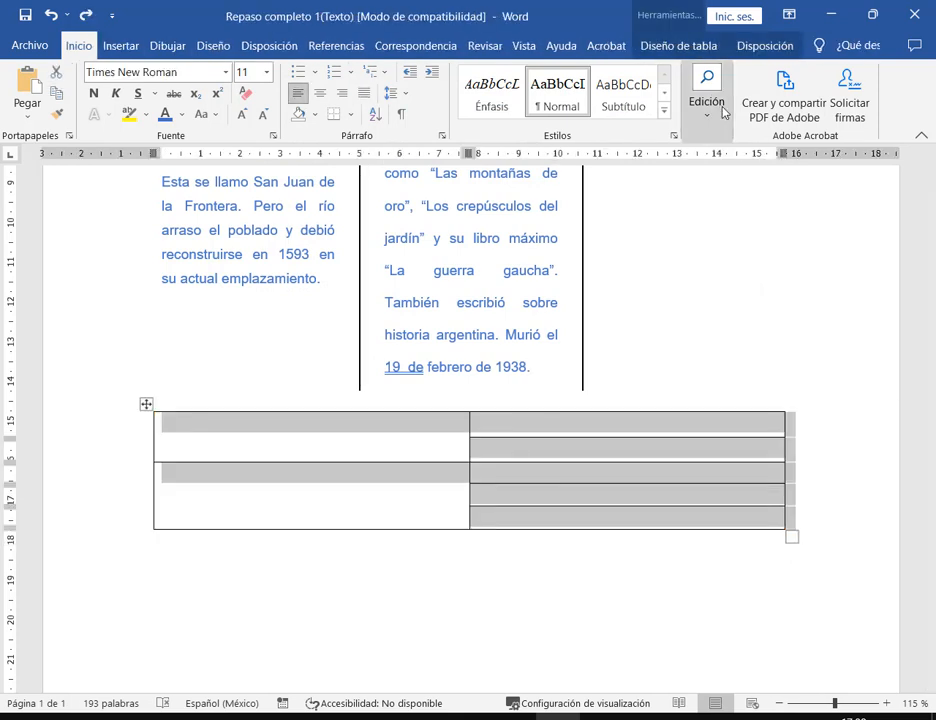
pyautogui.click(350, 116)
pyautogui.click(389, 453)
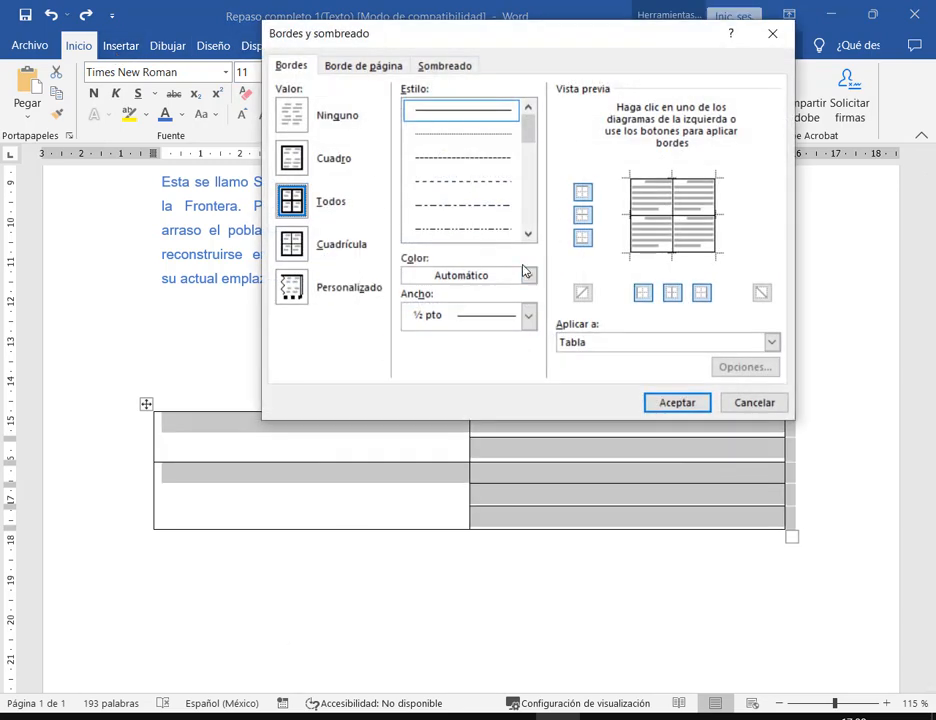
pyautogui.hotkey('alt', 'c')
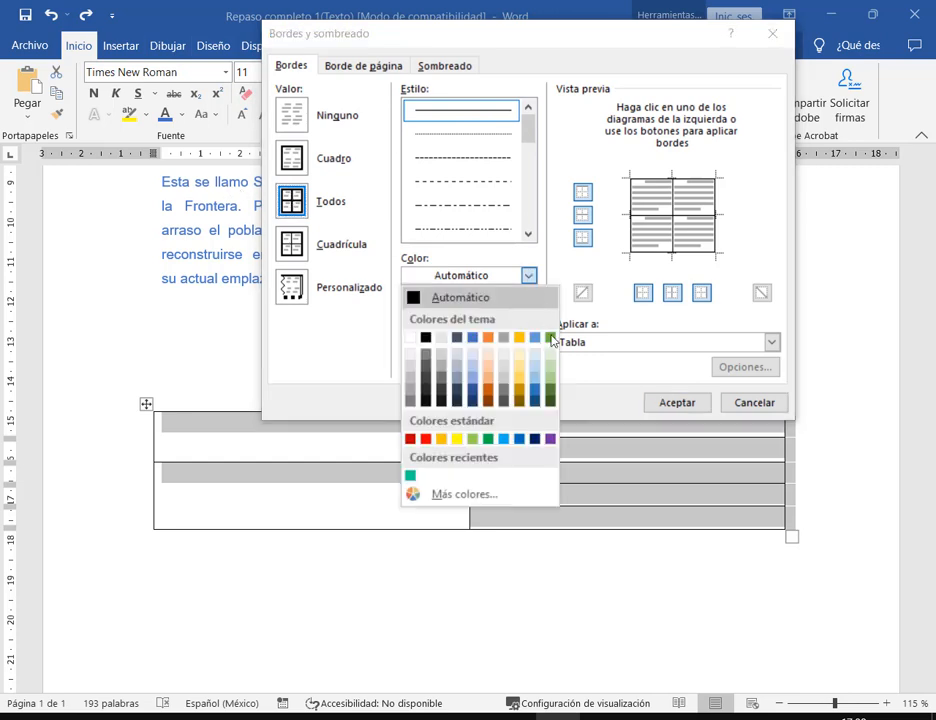
pyautogui.click(489, 337)
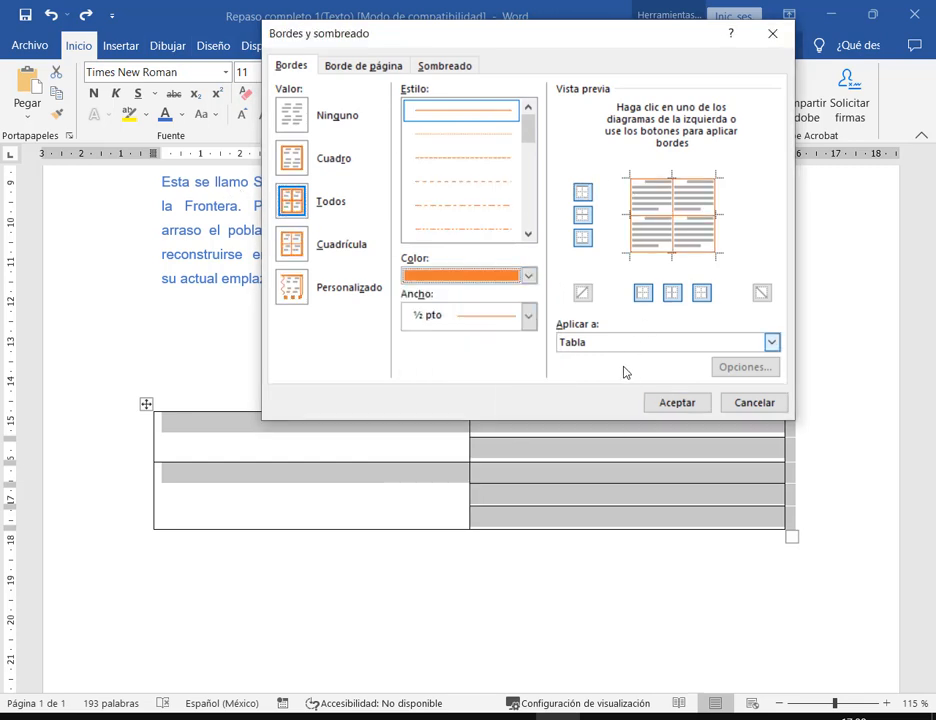
pyautogui.click(528, 275)
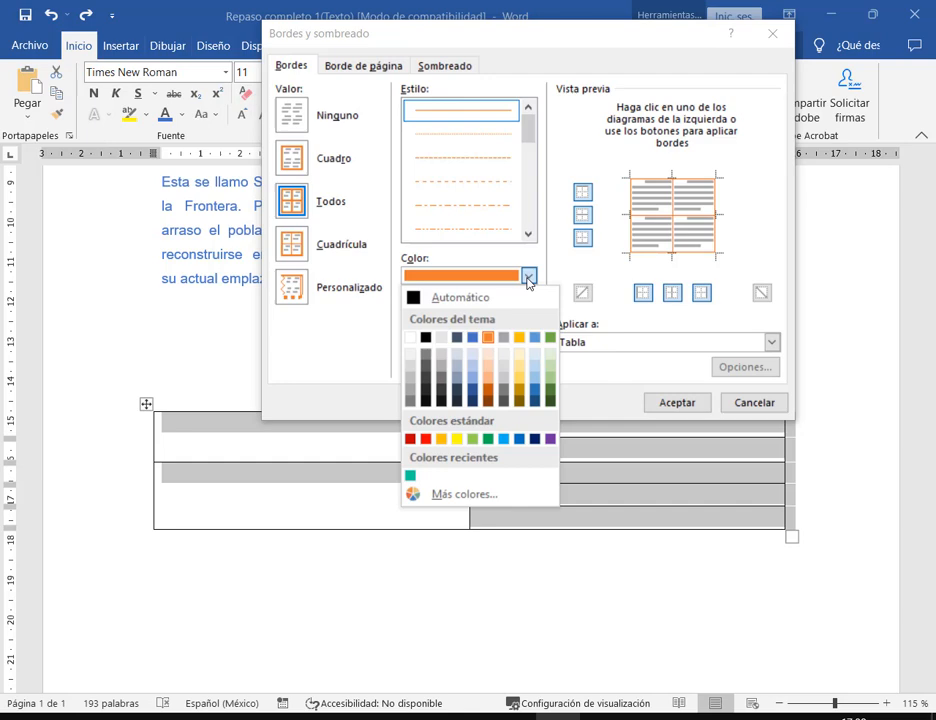
pyautogui.click(475, 340)
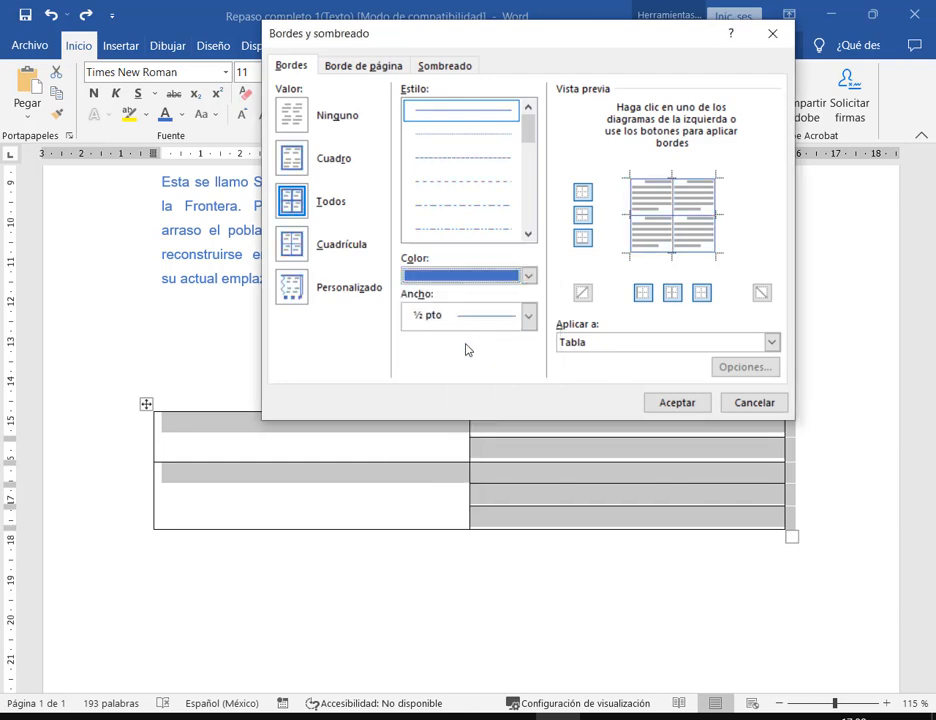
pyautogui.click(685, 404)
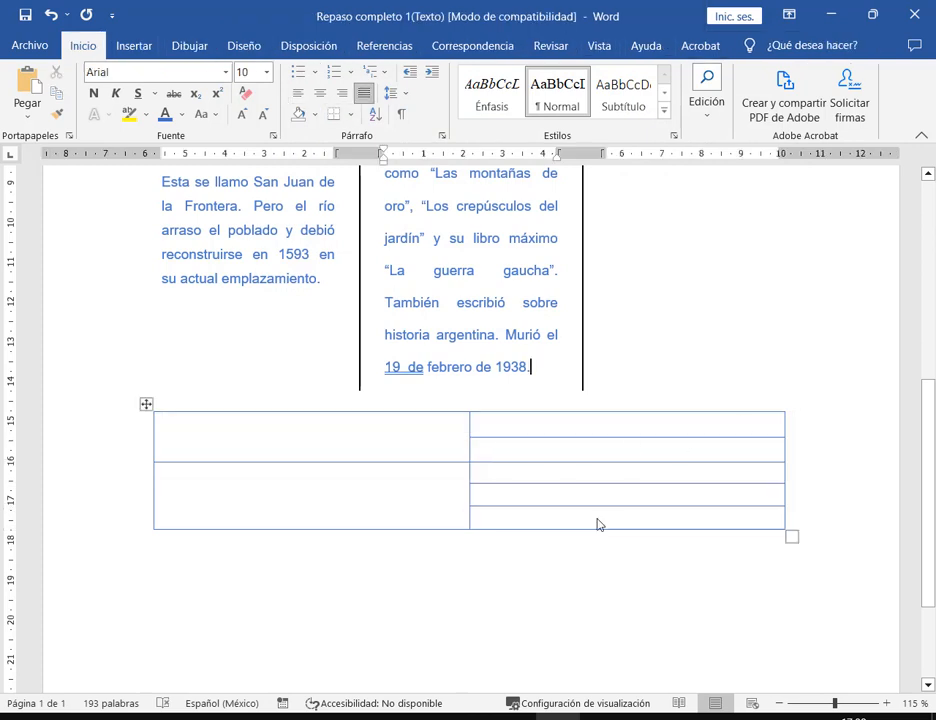
# - Switch over to the assignment instructions PDF in Edge
pyautogui.hotkey('alt', 'space')
pyautogui.press('Escape')
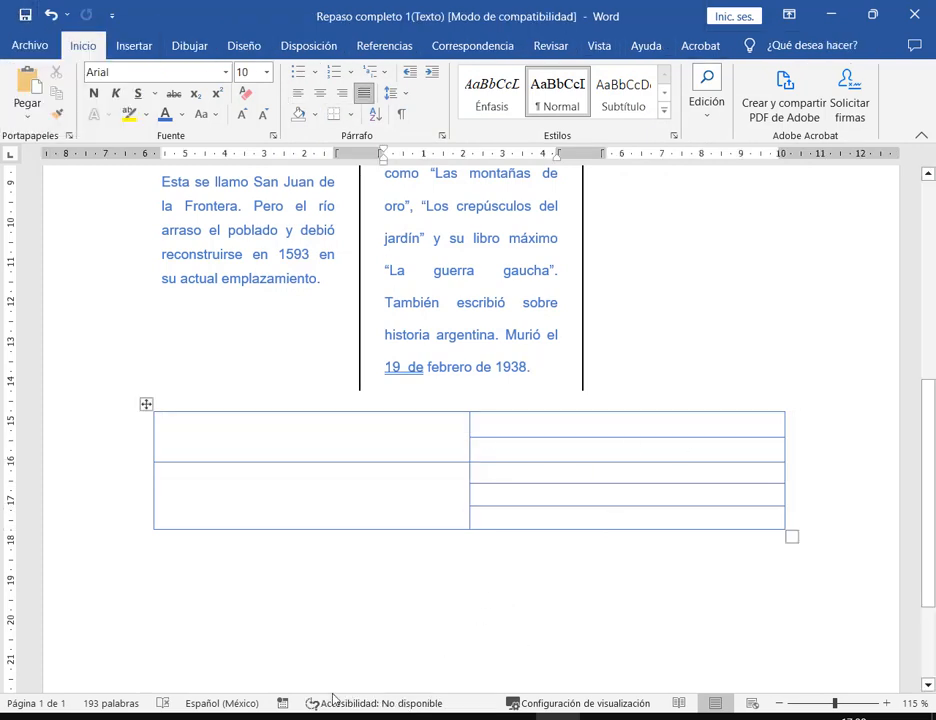
pyautogui.hotkey('alt', 'Tab')
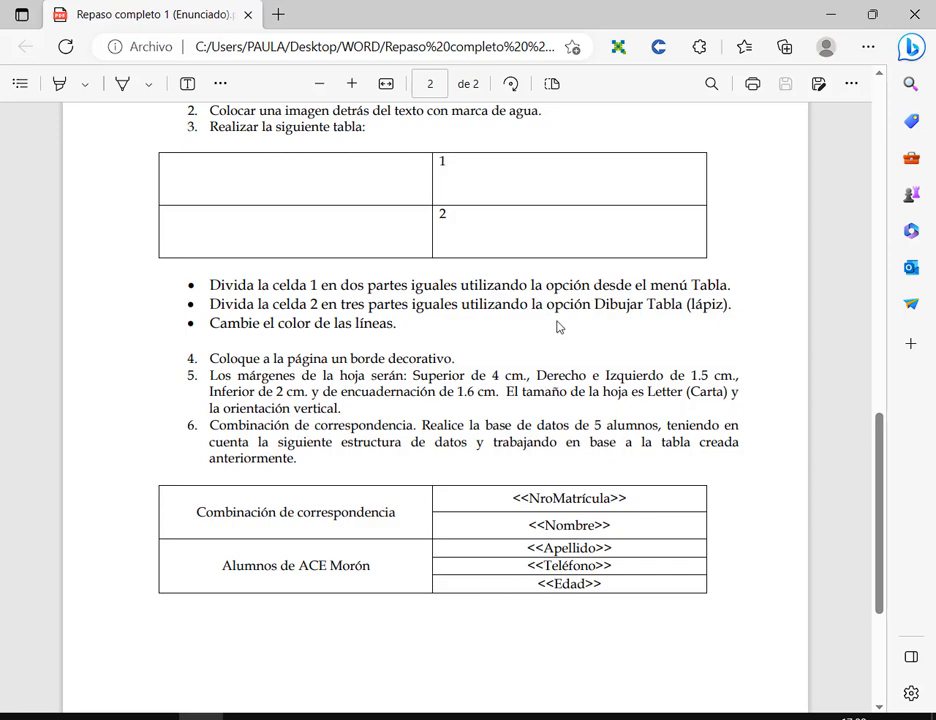
# - Scroll the PDF to the decorative page-border instruction, then return to the Word columns
pyautogui.scroll(-1, 558, 327)
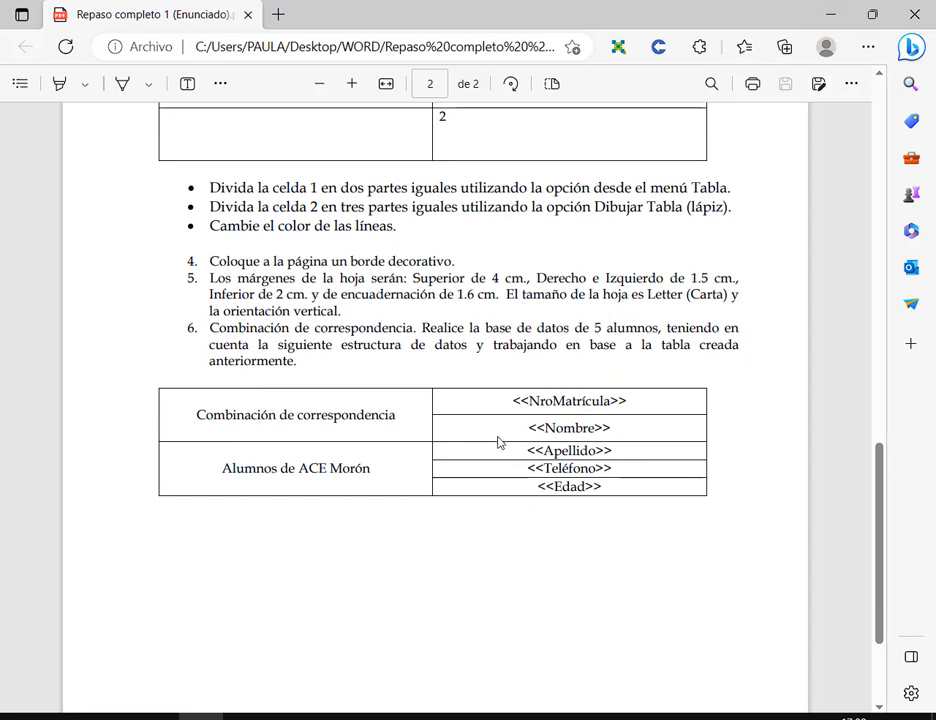
pyautogui.moveTo(218, 262); pyautogui.dragTo(427, 266)
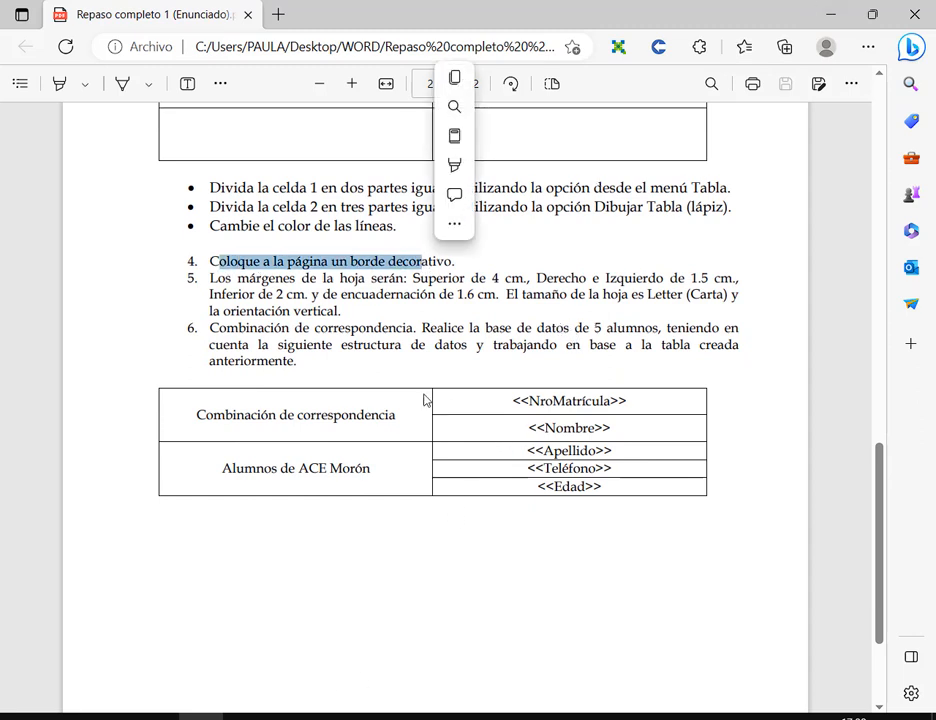
pyautogui.click(421, 338)
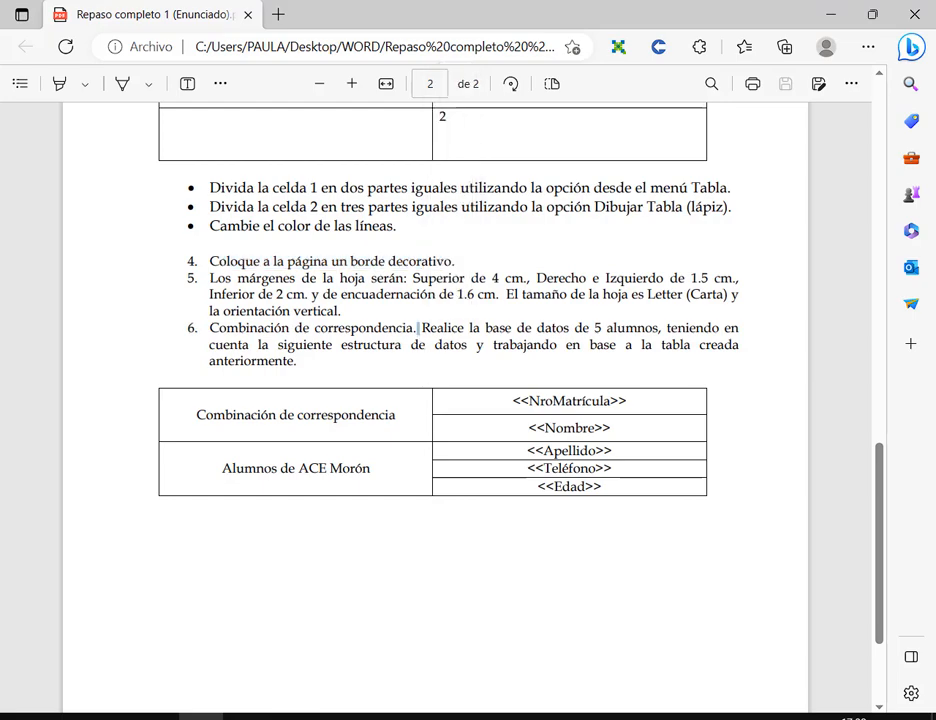
pyautogui.hotkey('alt', 'Tab')
pyautogui.click(565, 270)
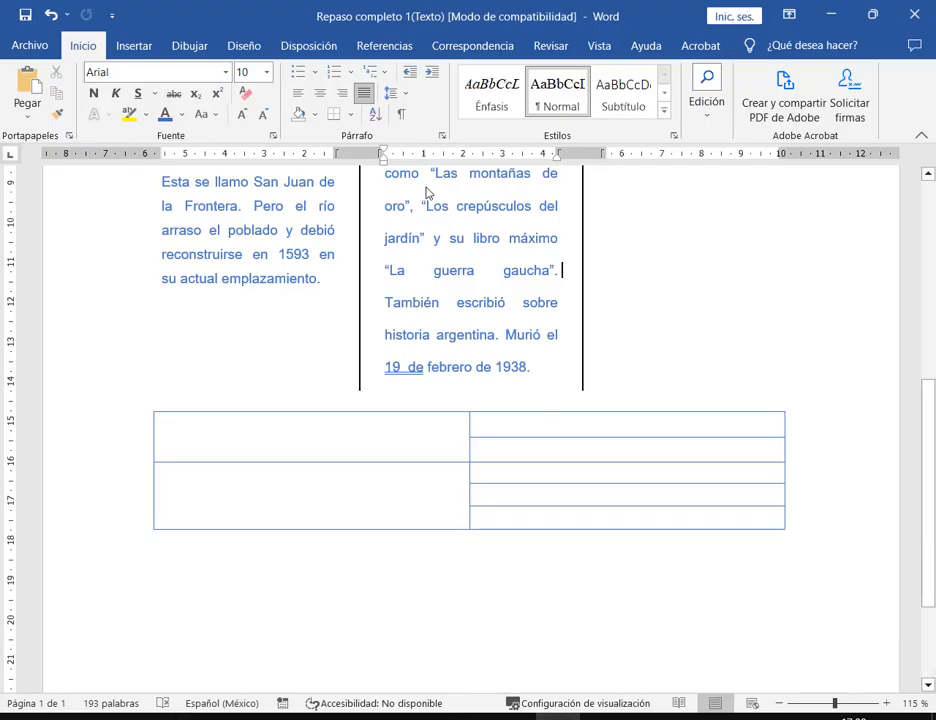
# - Look at the Page Border tab of Borders and Shading, then cancel without changes
pyautogui.click(351, 114)
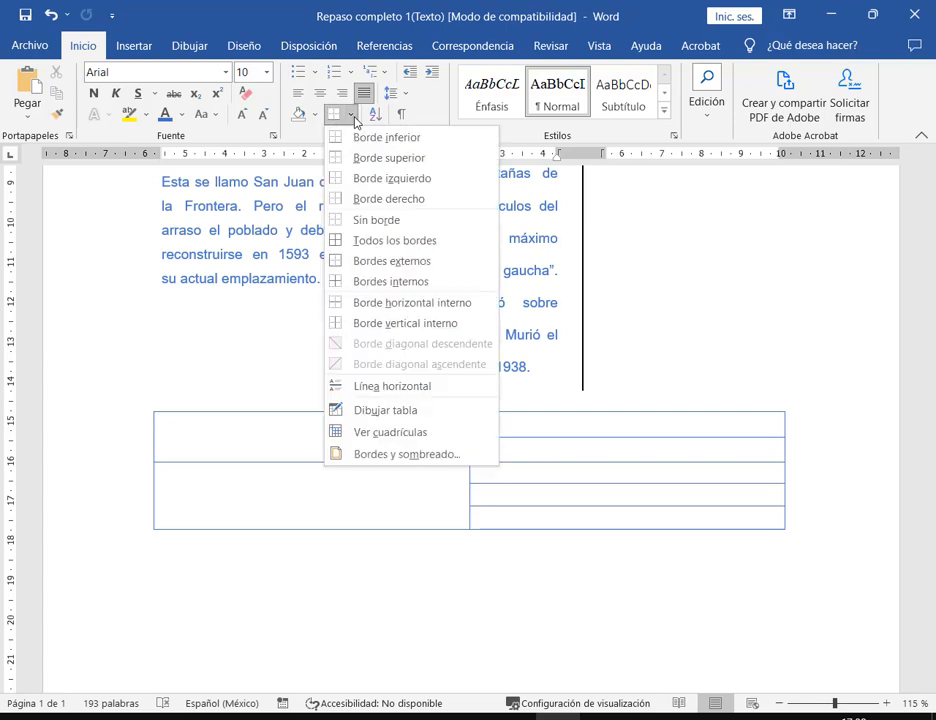
pyautogui.click(418, 456)
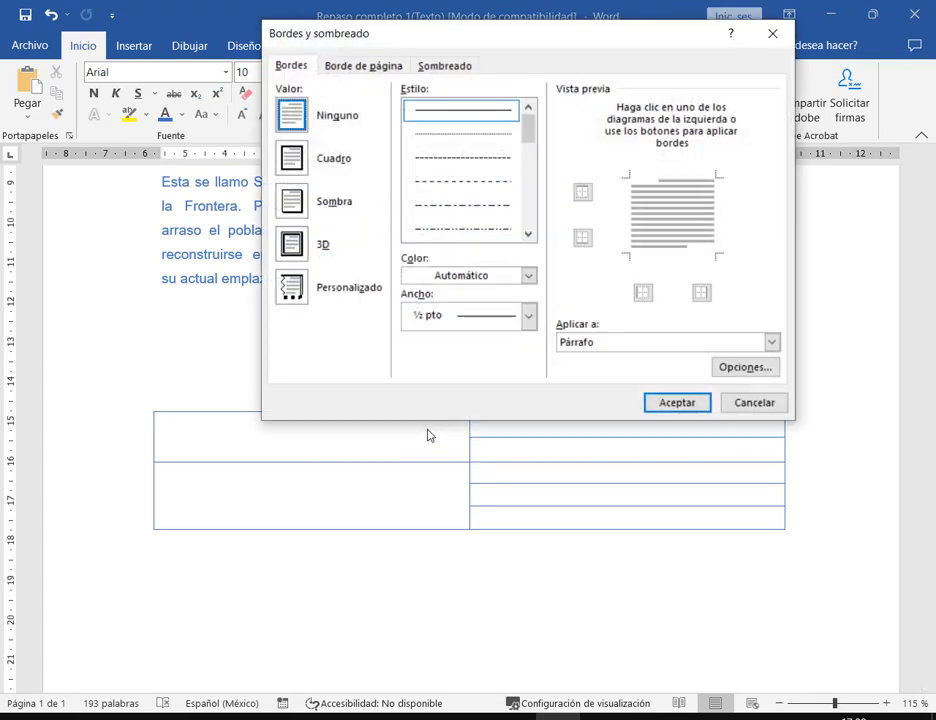
pyautogui.click(368, 70)
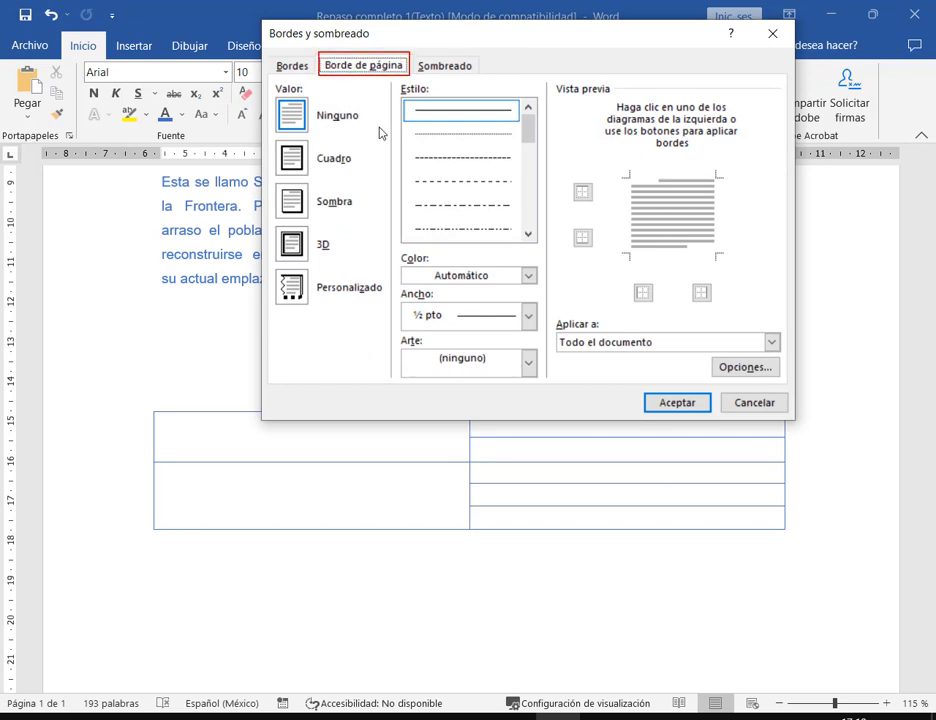
pyautogui.click(757, 405)
# - From Design > Page Borders, apply the 30 pt pencil art border to the whole page
pyautogui.click(253, 53)
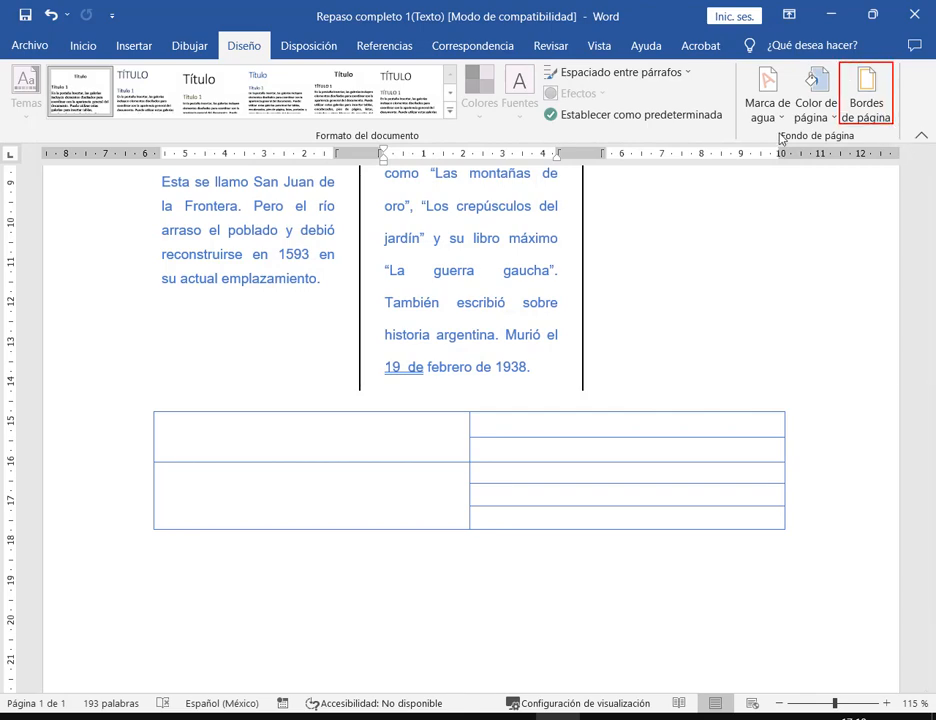
pyautogui.click(866, 100)
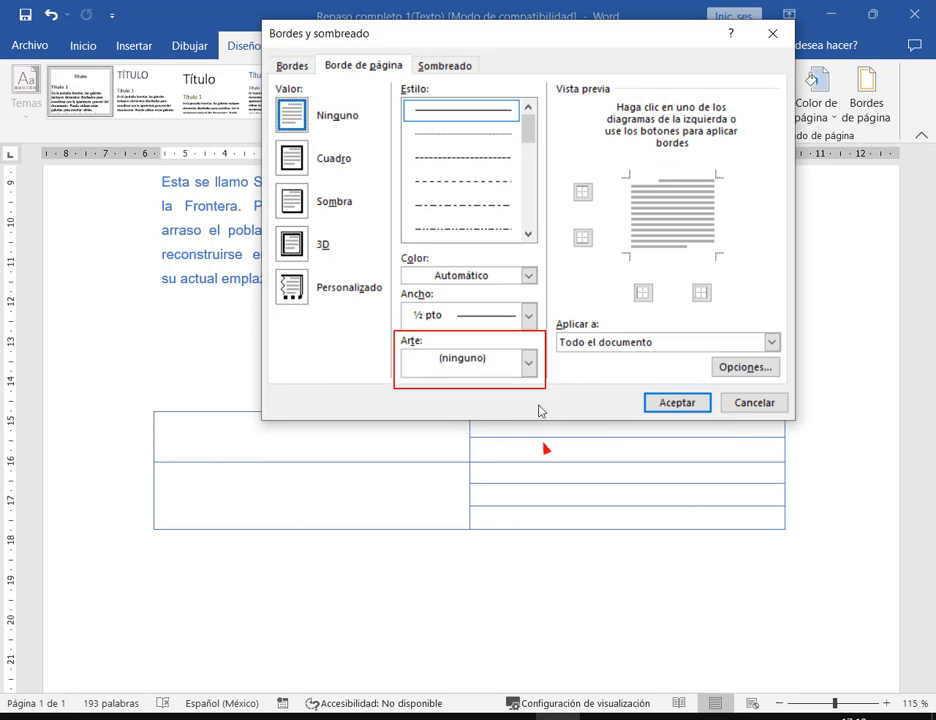
pyautogui.click(528, 364)
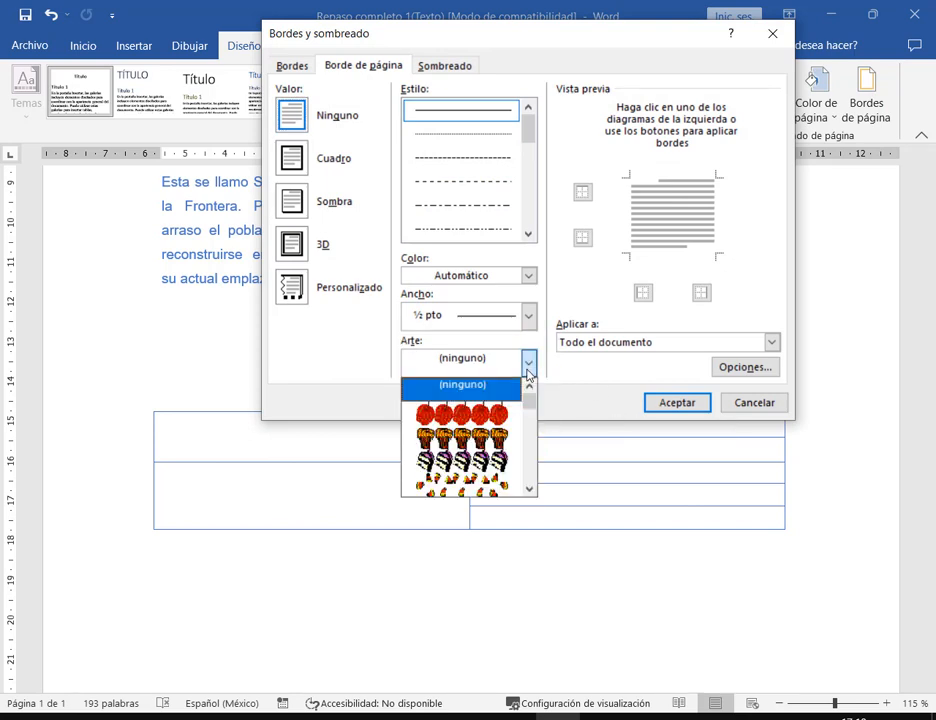
pyautogui.scroll(-3, 503, 430)
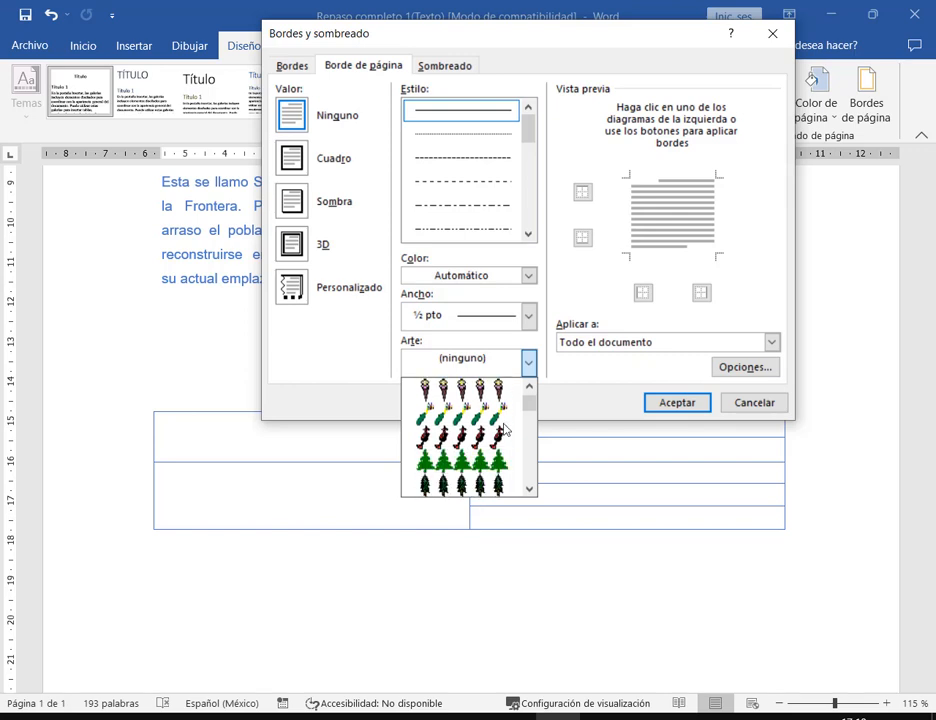
pyautogui.scroll(-1, 505, 430)
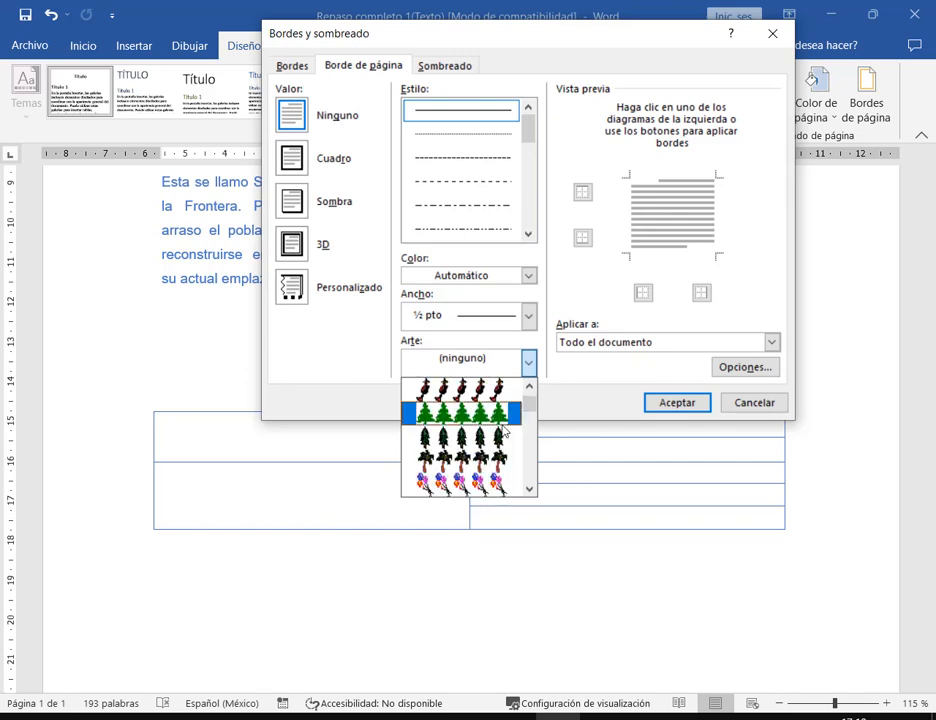
pyautogui.scroll(-8, 504, 430)
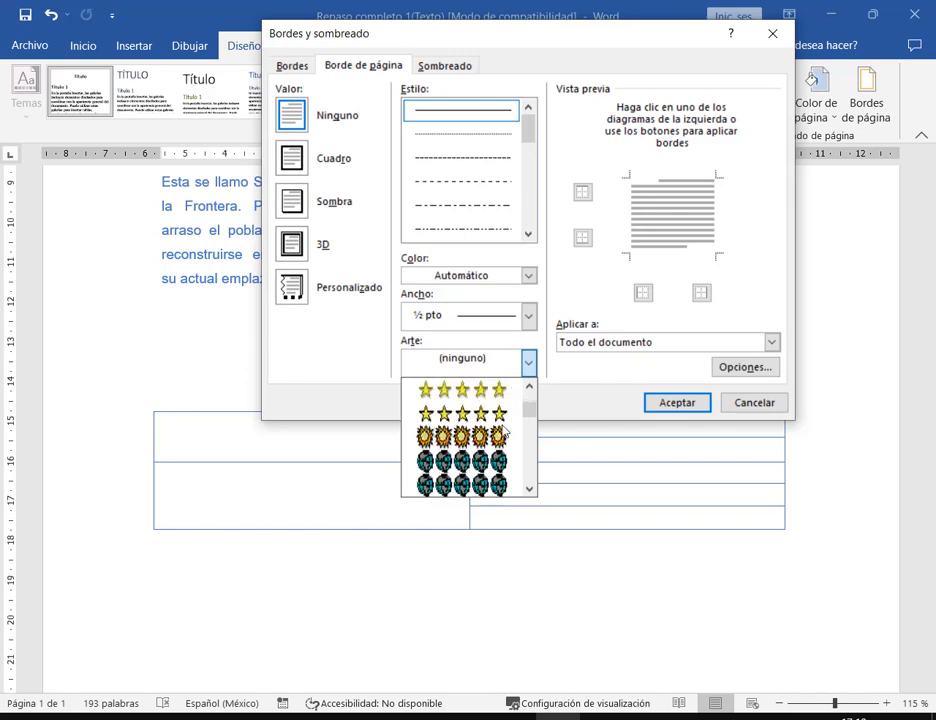
pyautogui.scroll(-3, 504, 430)
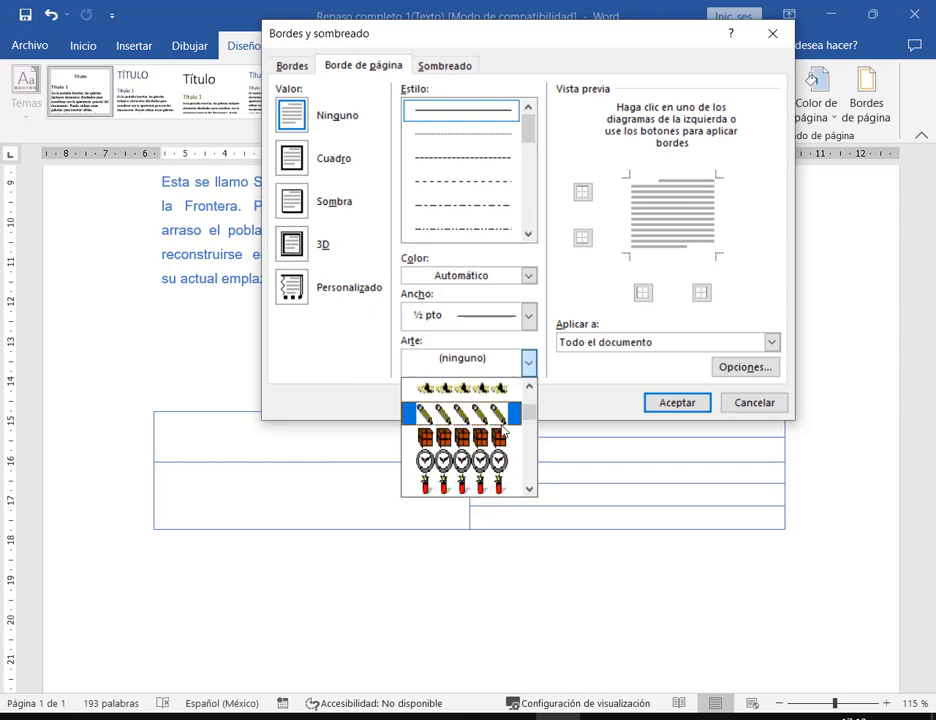
pyautogui.click(503, 432)
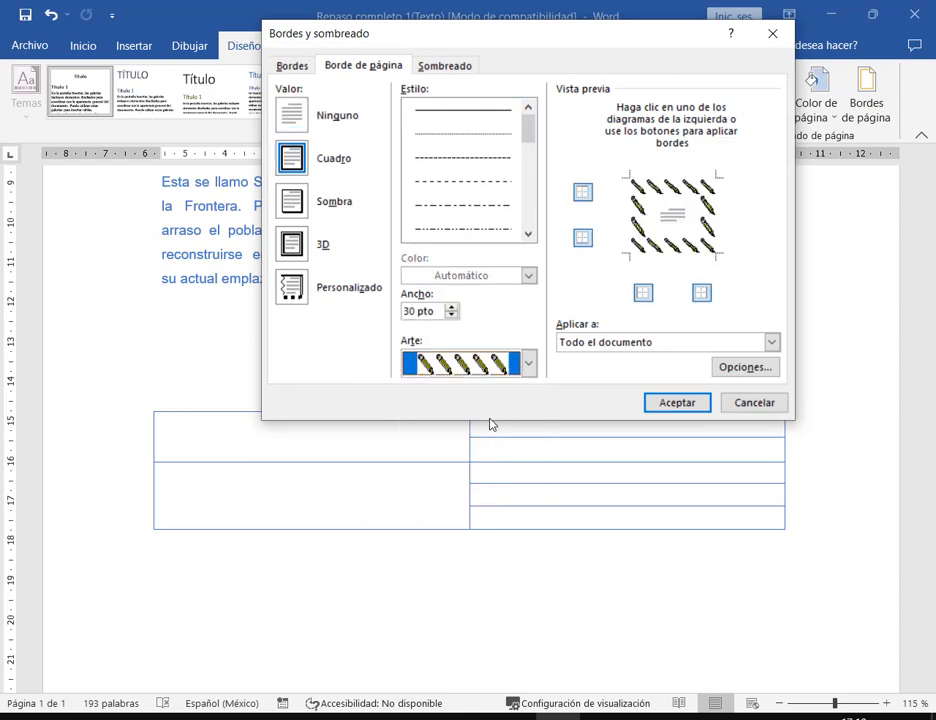
pyautogui.click(661, 408)
pyautogui.scroll(8, 683, 403)
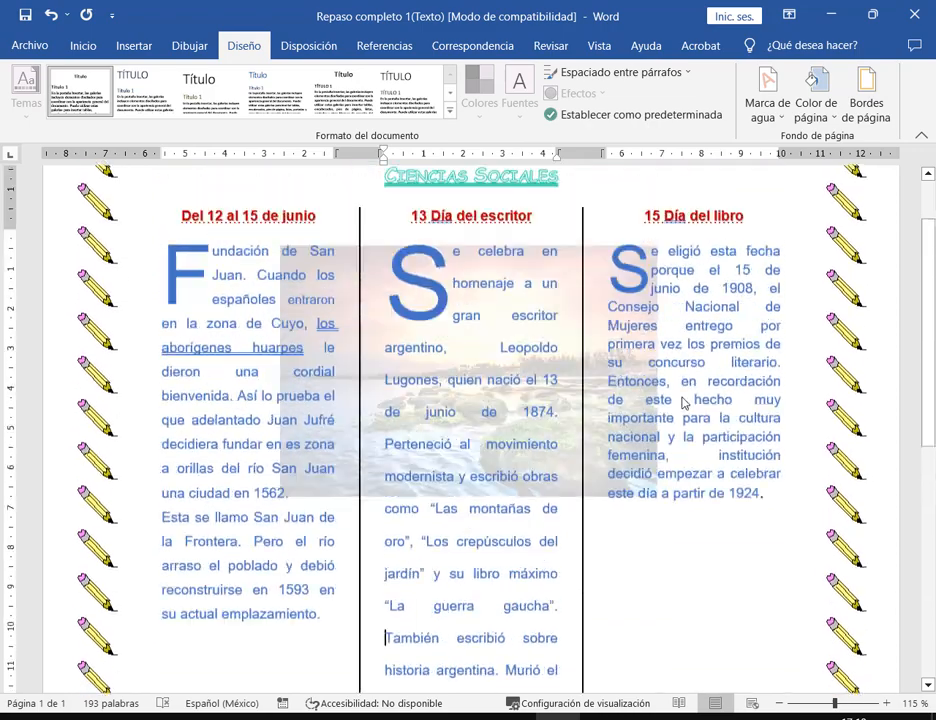
# - Restore Word to a smaller window and minimize the Edge PDF to reveal the Meet call
pyautogui.scroll(-8, 683, 403)
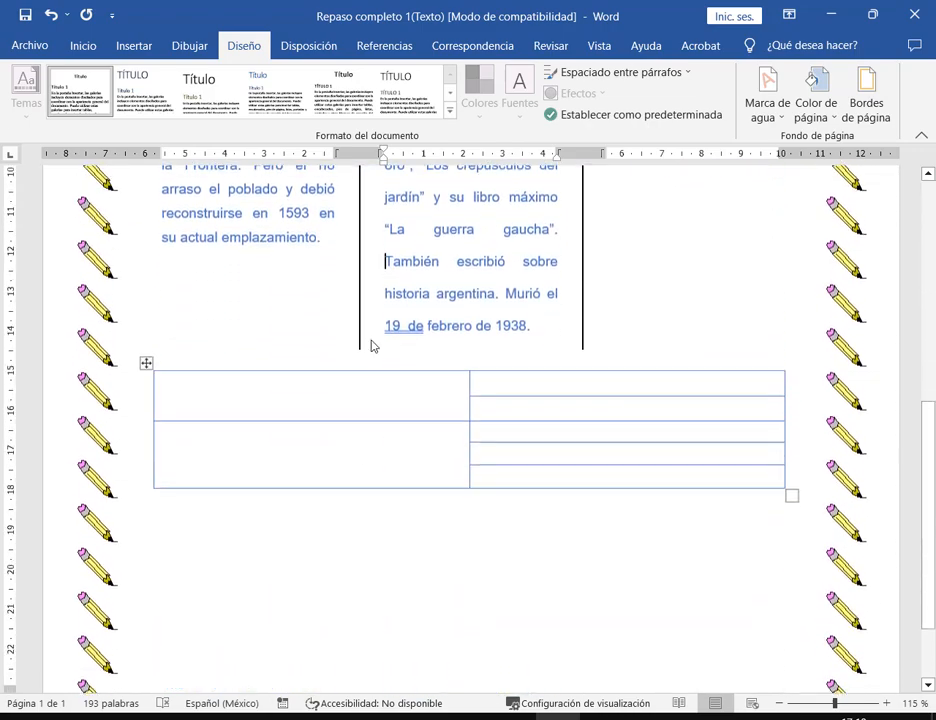
pyautogui.doubleClick(640, 12)
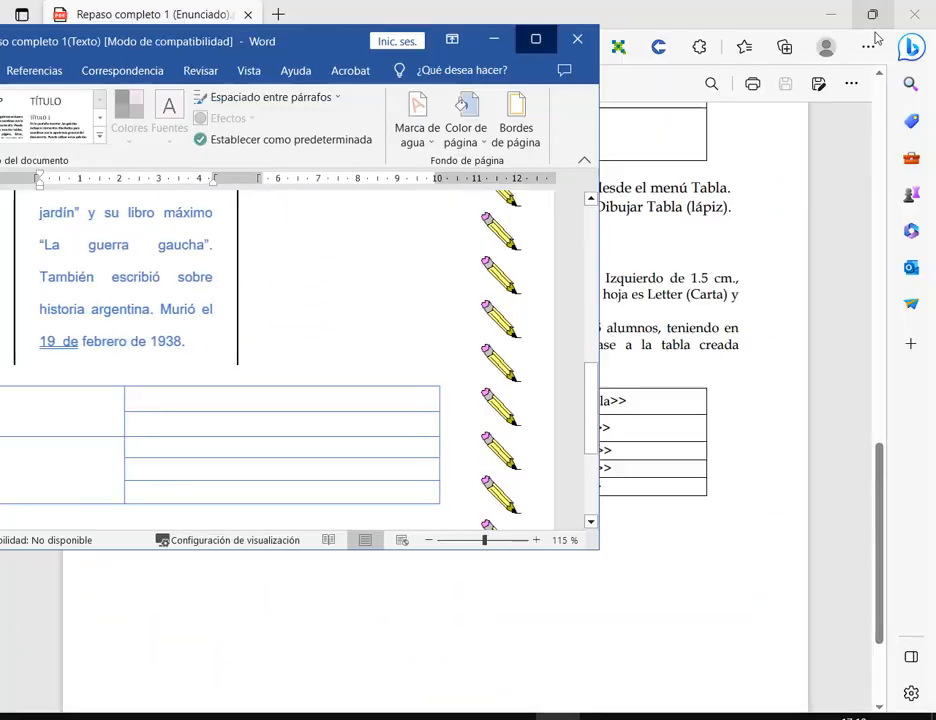
pyautogui.click(608, 12)
pyautogui.click(831, 14)
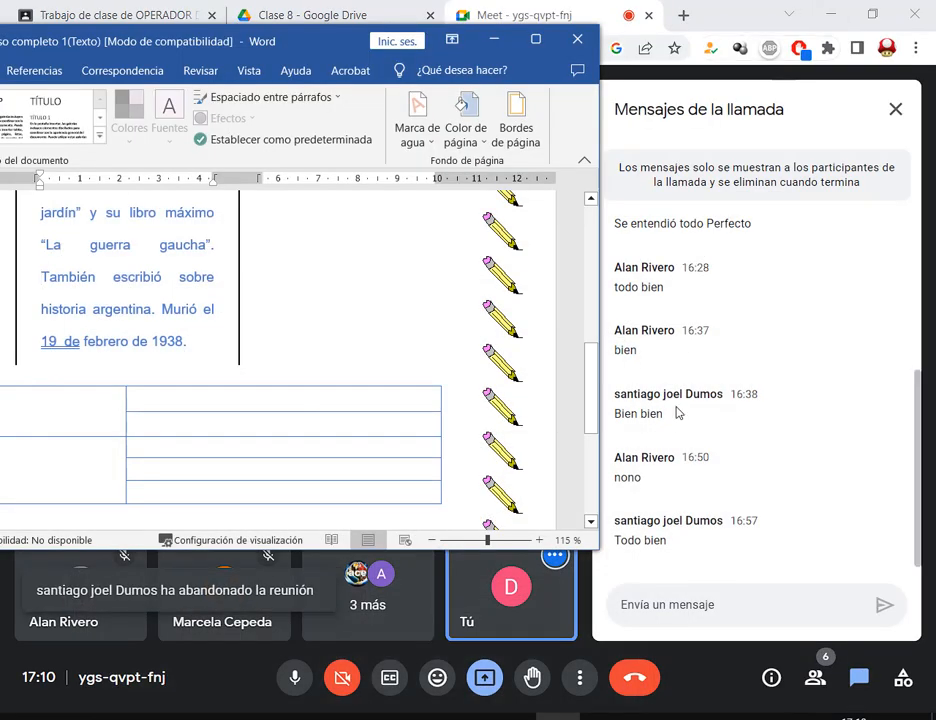
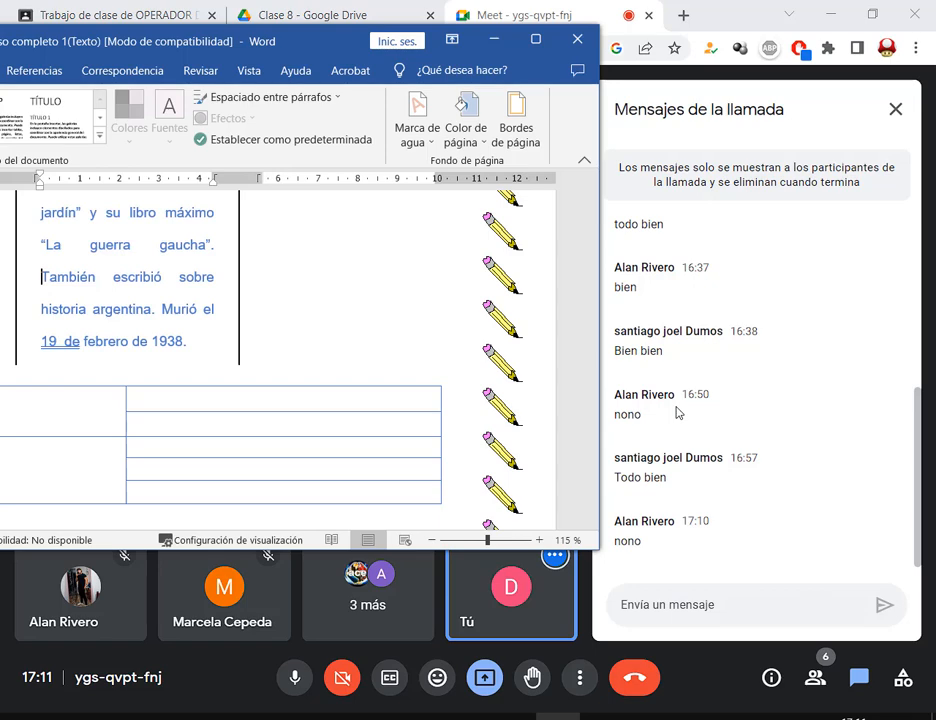
# - Maximize Word and bring up item 5's margin instructions in the assignment PDF
pyautogui.click(536, 38)
pyautogui.hotkey('alt', 'Tab')
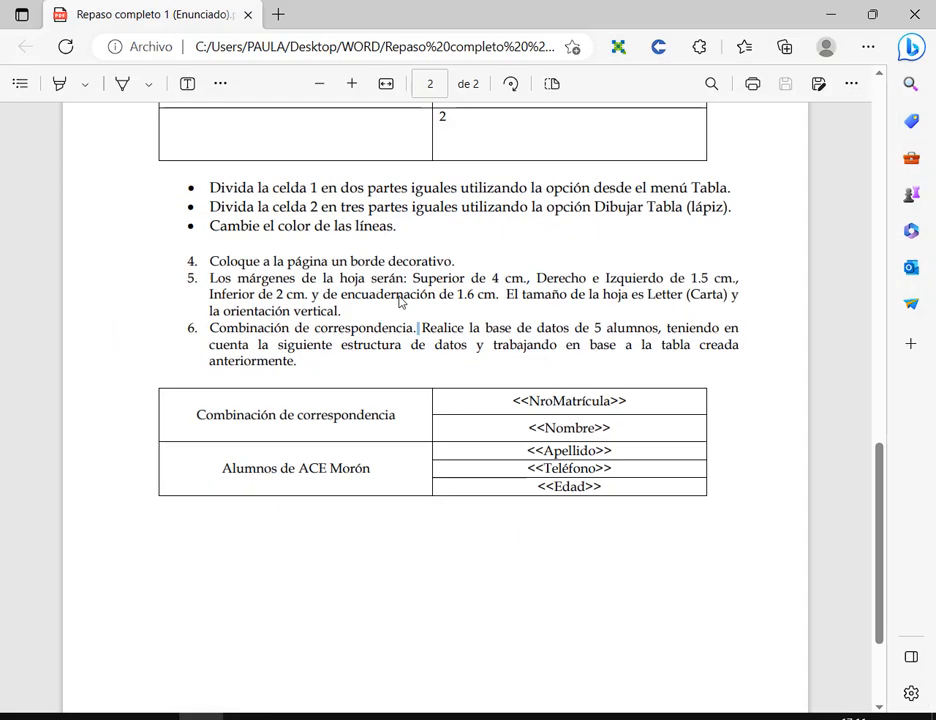
pyautogui.moveTo(207, 280); pyautogui.dragTo(366, 318)
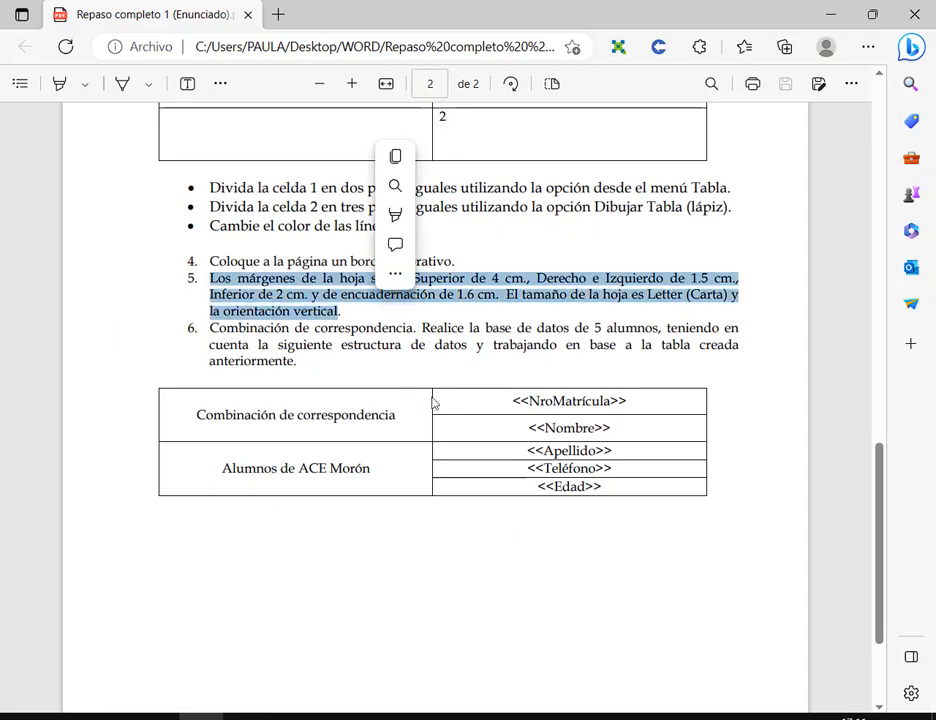
pyautogui.click(200, 298)
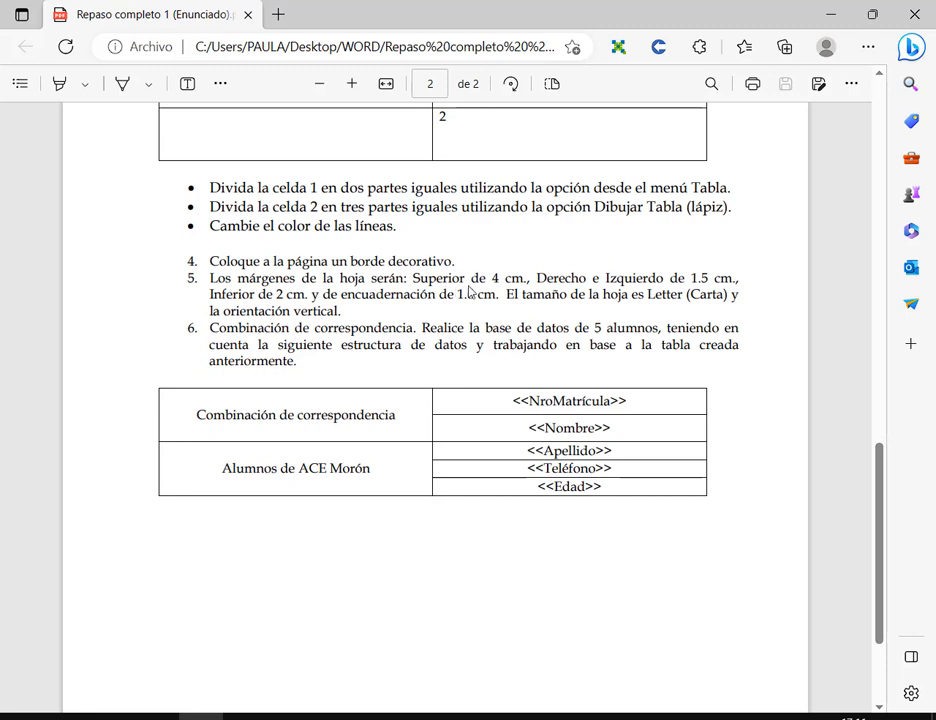
# - Highlight item 5's top, side margin and 1.6 cm gutter values, then return to Word
pyautogui.moveTo(414, 284); pyautogui.dragTo(740, 282)
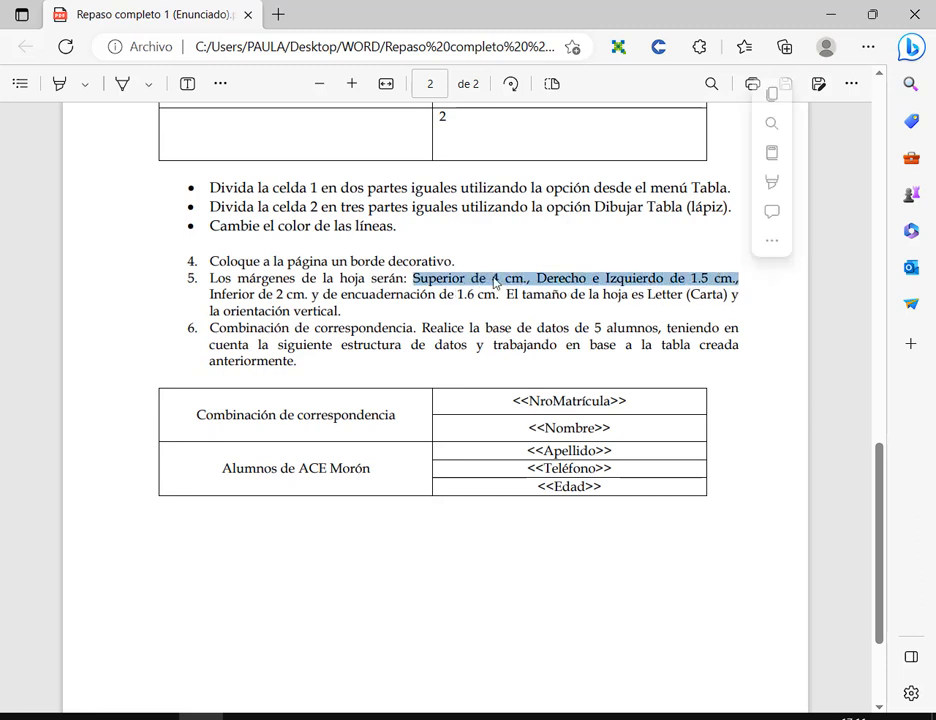
pyautogui.click(238, 303)
pyautogui.moveTo(503, 293); pyautogui.dragTo(335, 298)
pyautogui.click(583, 317)
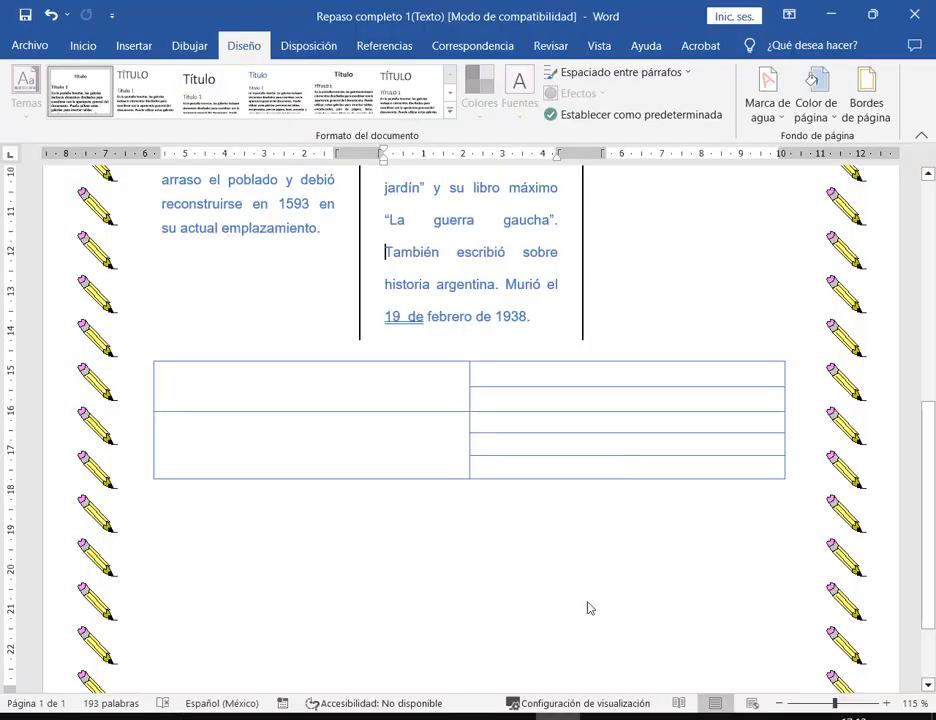
pyautogui.hotkey('alt', 'Tab')
pyautogui.click(588, 532)
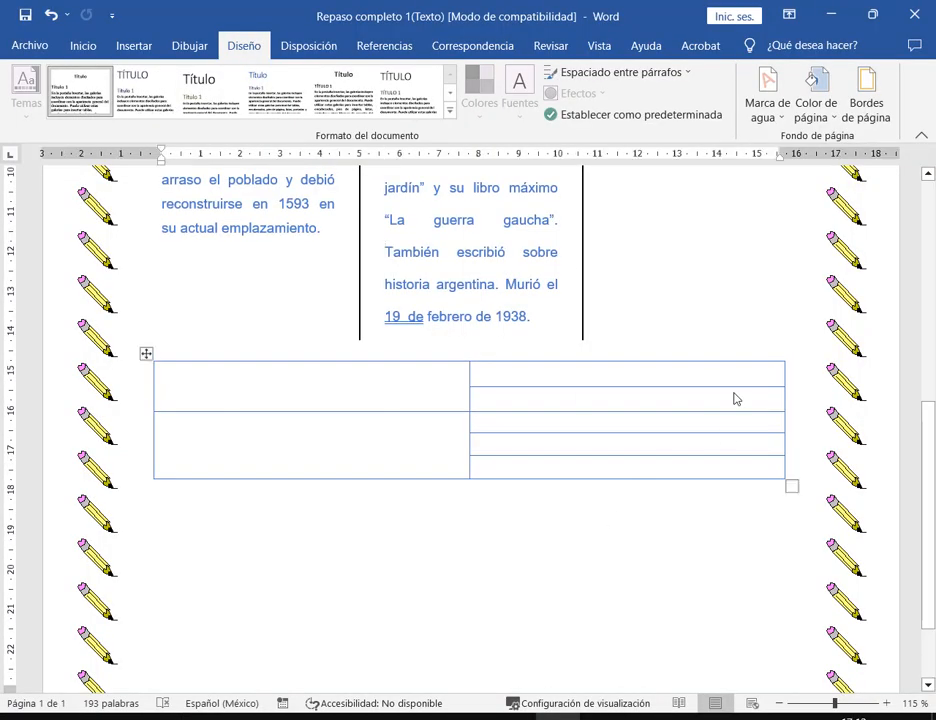
# - Open Page Setup from the Disposición tab, then close it unchanged
pyautogui.click(312, 48)
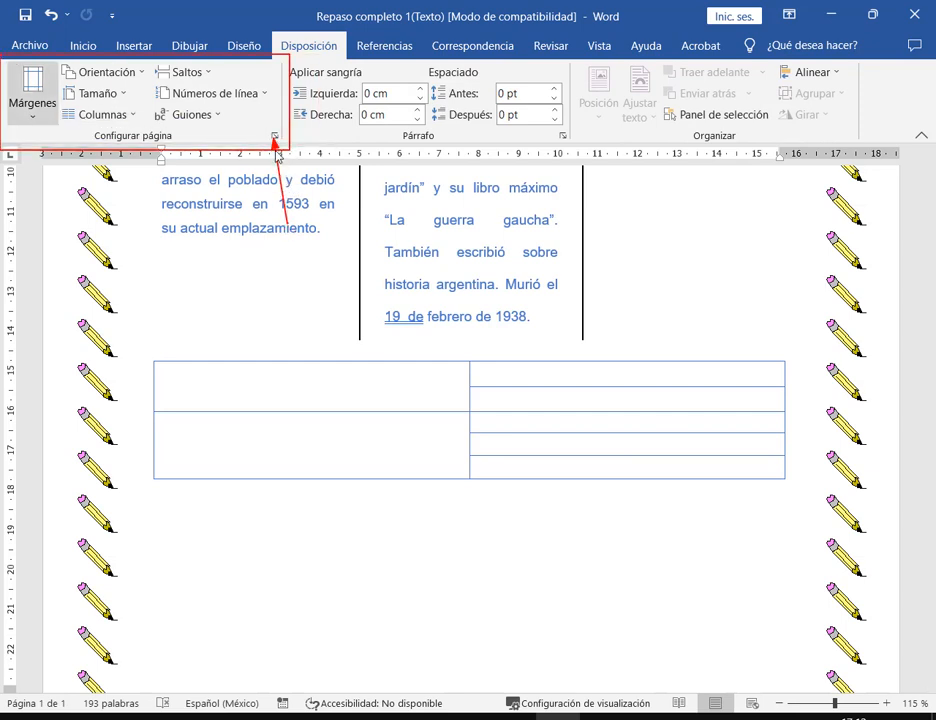
pyautogui.click(275, 137)
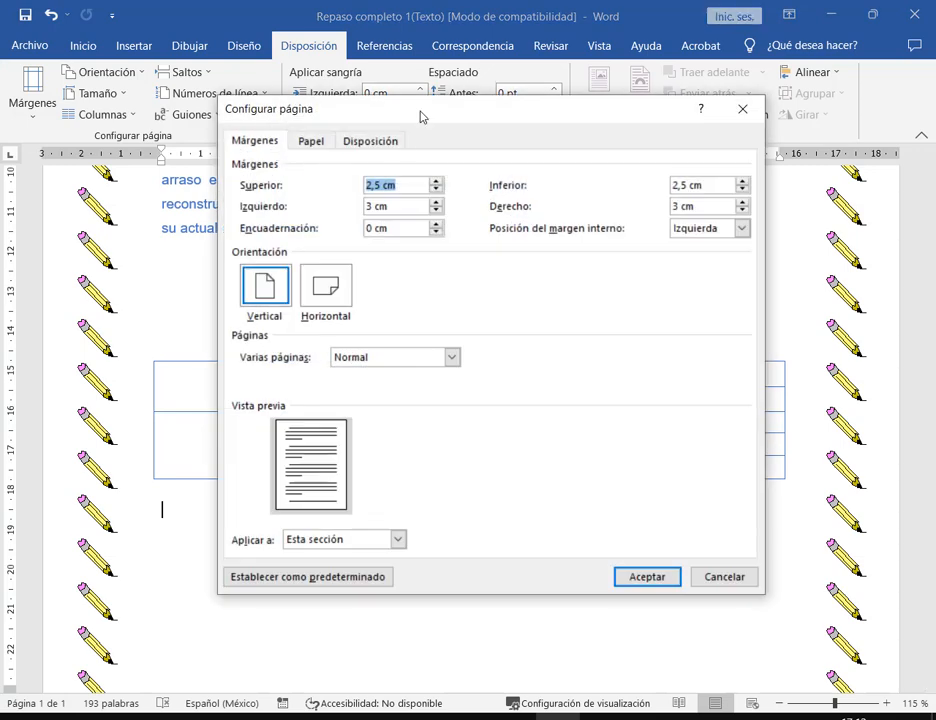
pyautogui.moveTo(420, 115); pyautogui.dragTo(413, 77)
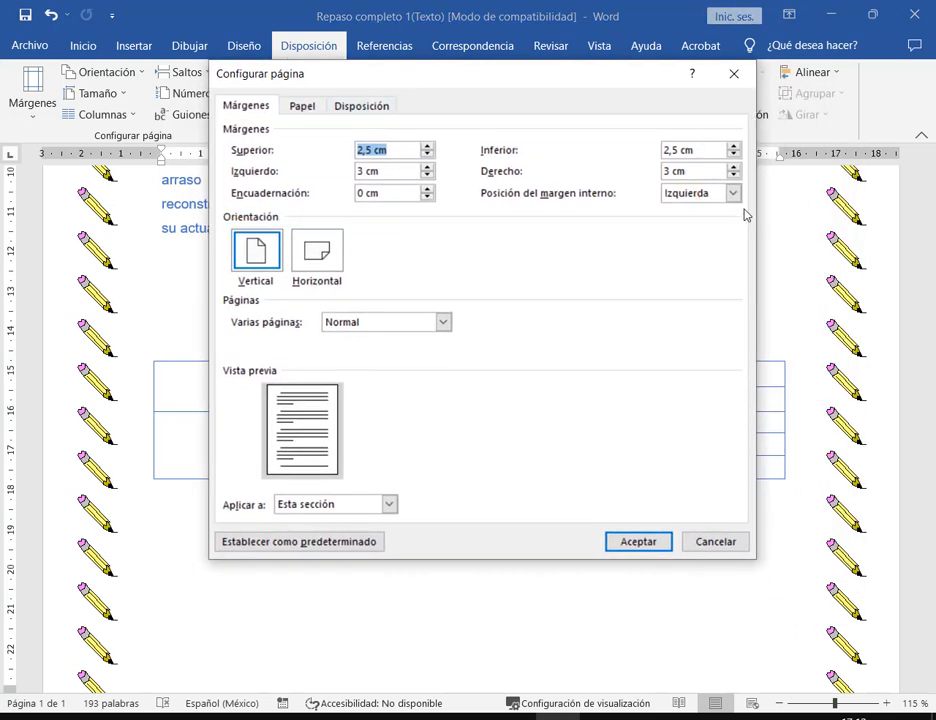
pyautogui.click(715, 541)
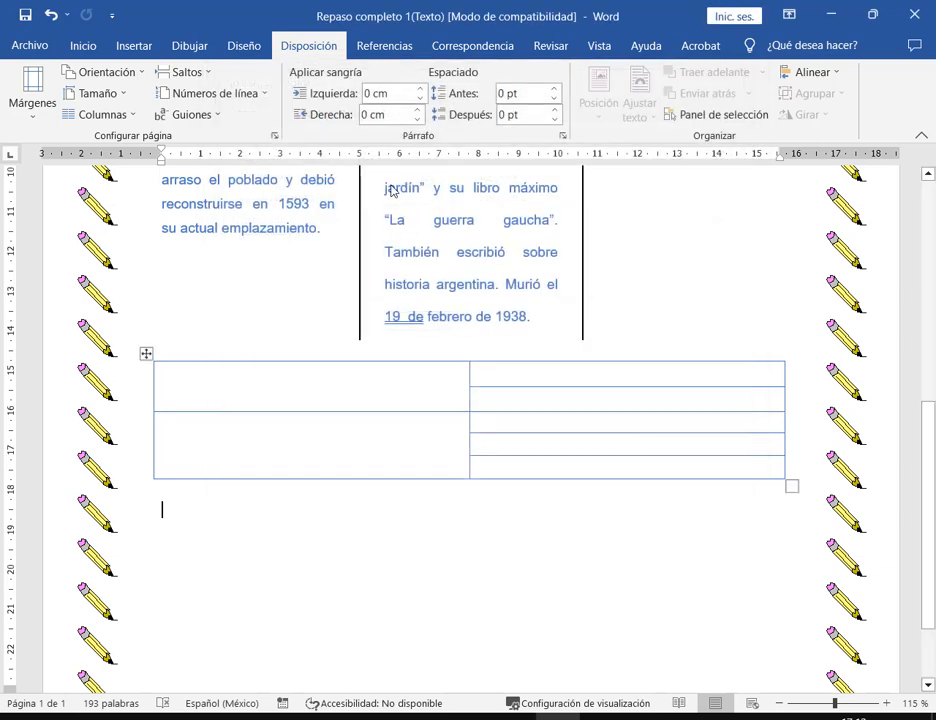
# - Open Márgenes personalizados, showing 2,5 cm top/bottom and 3 cm left/right, and compare with the PDF
pyautogui.click(34, 100)
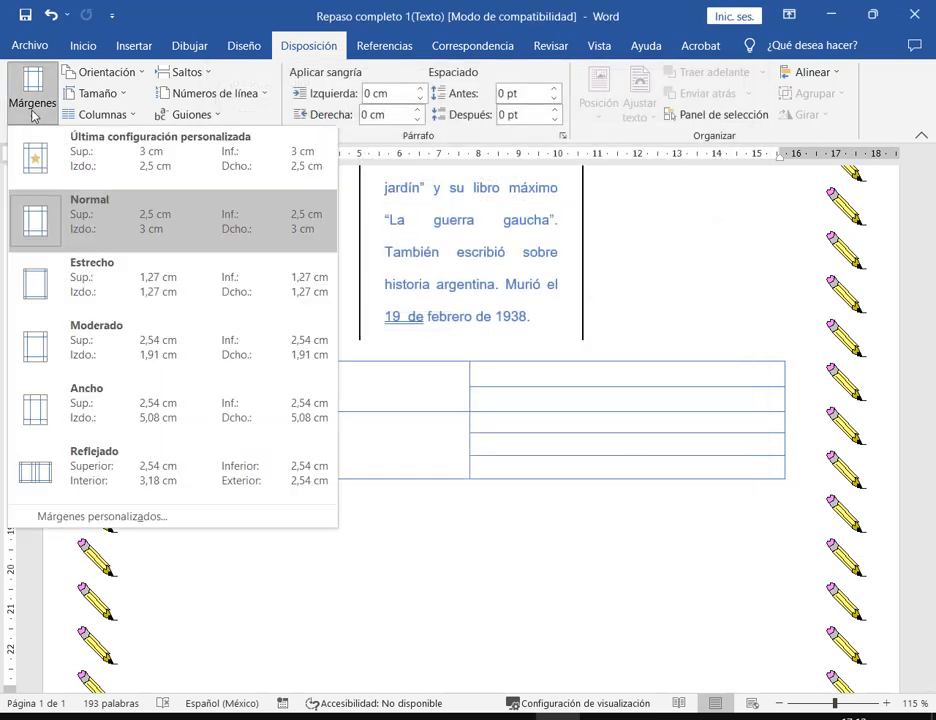
pyautogui.click(113, 521)
pyautogui.moveTo(458, 79); pyautogui.dragTo(516, 100)
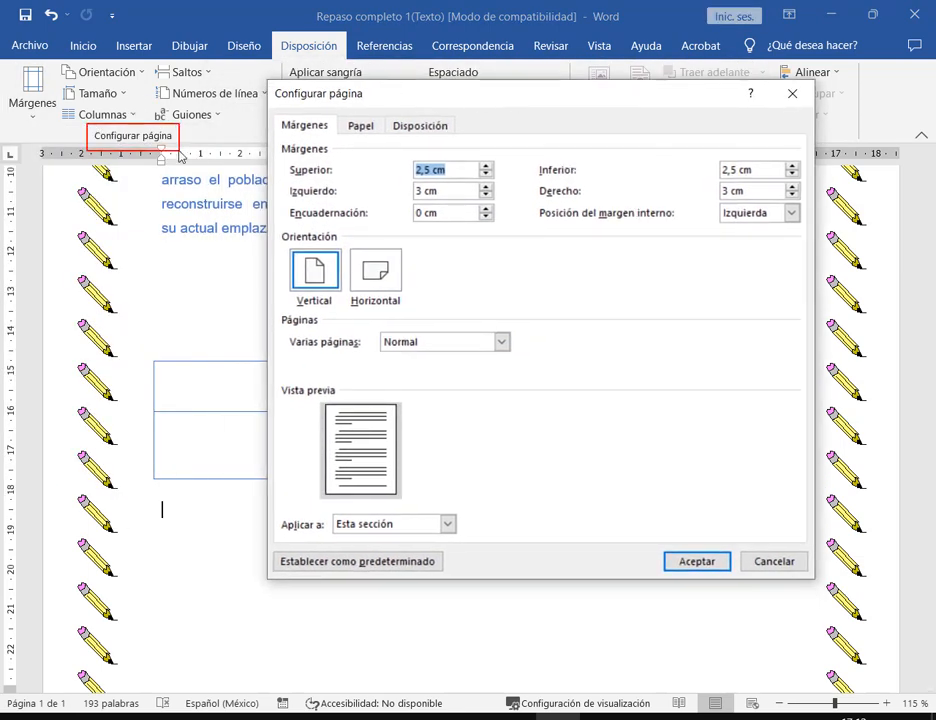
pyautogui.moveTo(382, 94); pyautogui.dragTo(482, 98)
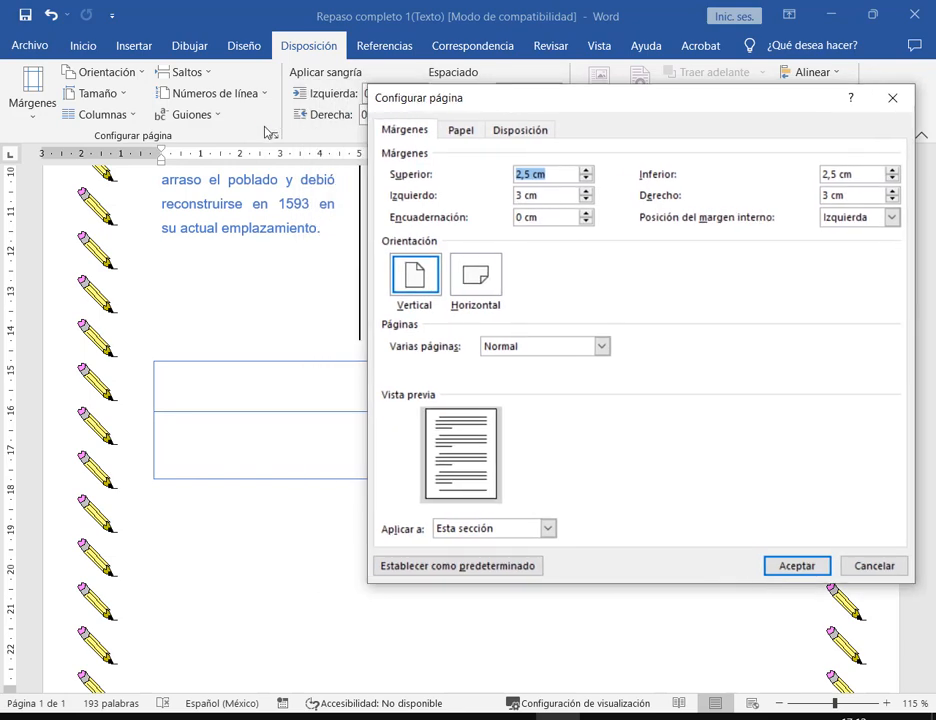
pyautogui.moveTo(566, 105); pyautogui.dragTo(410, 92)
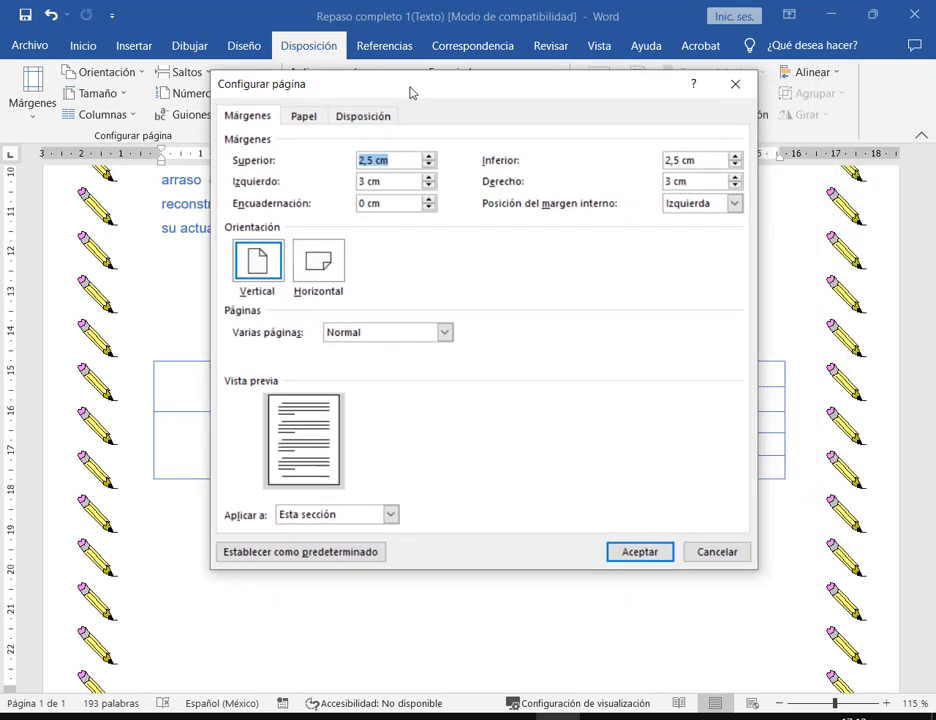
pyautogui.hotkey('alt', 'Tab')
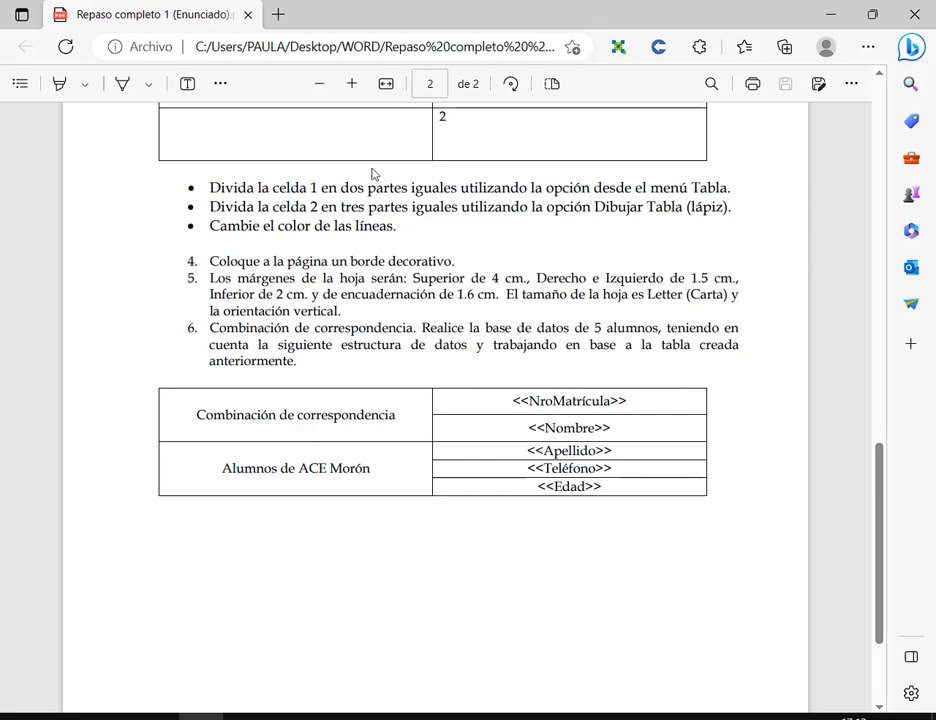
pyautogui.hotkey('alt', 'Tab')
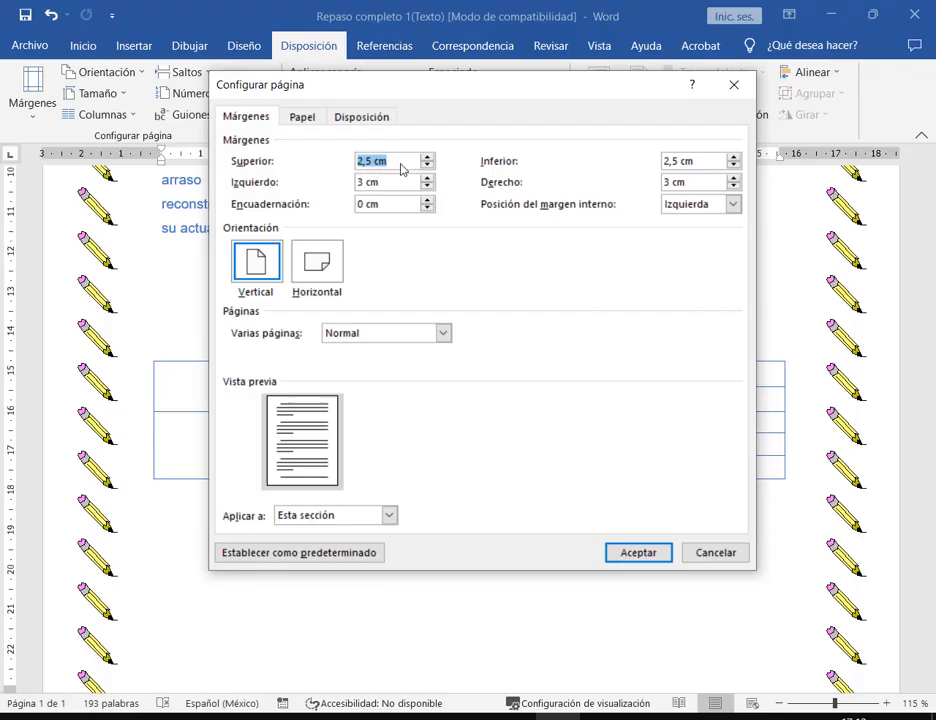
# - Enter a 4 cm top margin, 1,5 cm side margins and a 2 cm bottom margin, checking the PDF
pyautogui.write('4')
pyautogui.press('Tab')
pyautogui.press('Tab')
pyautogui.press('Tab')
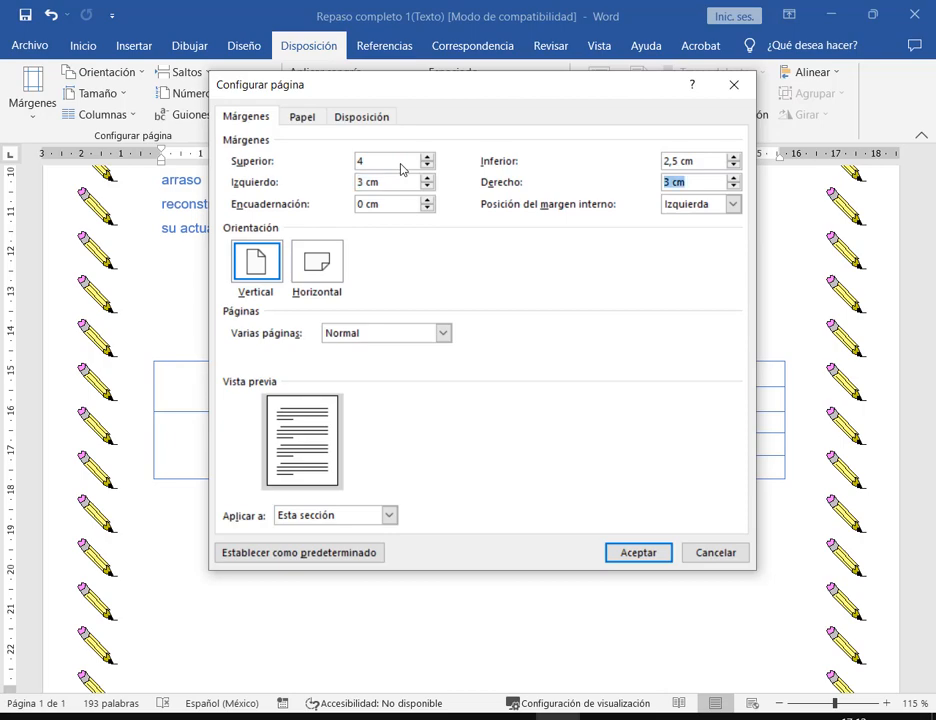
pyautogui.write('1,5')
pyautogui.hotkey('alt', 'Tab')
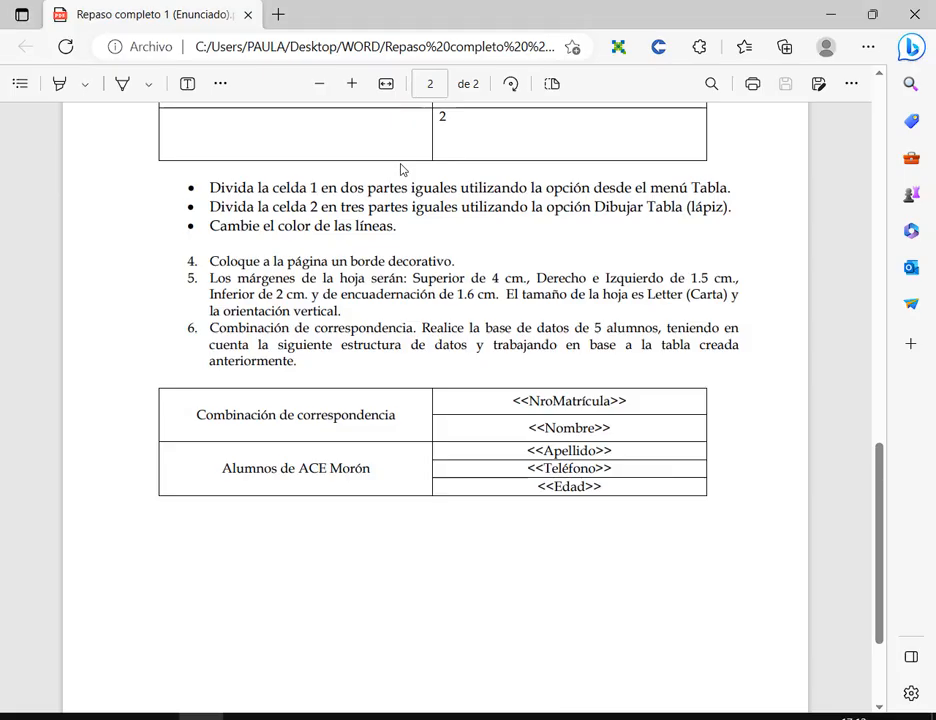
pyautogui.hotkey('alt', 'Tab')
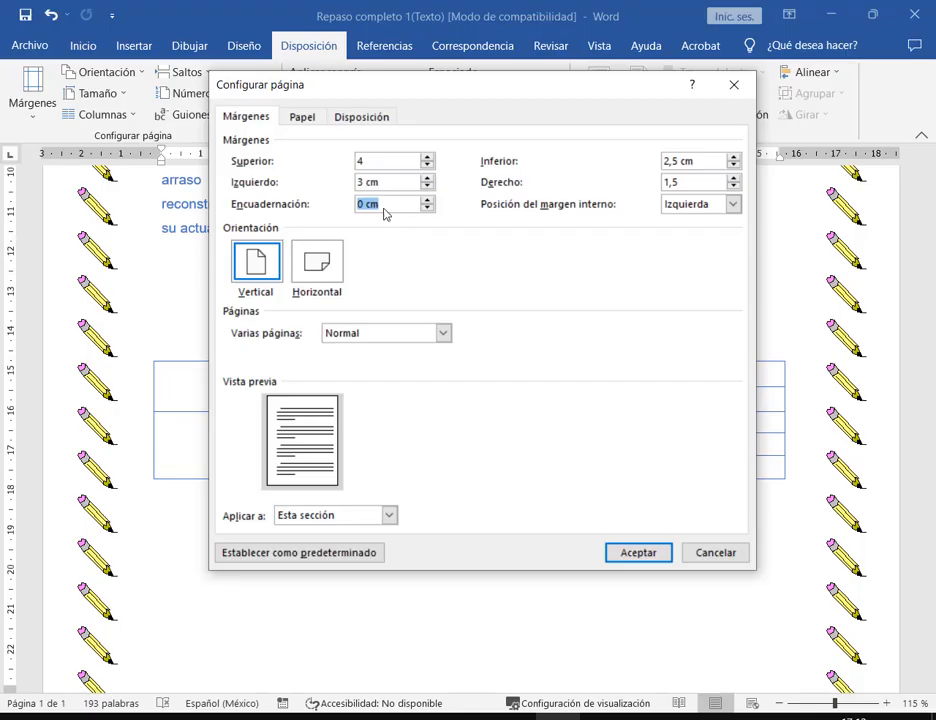
pyautogui.hotkey('shift', 'Tab')
pyautogui.write('1')
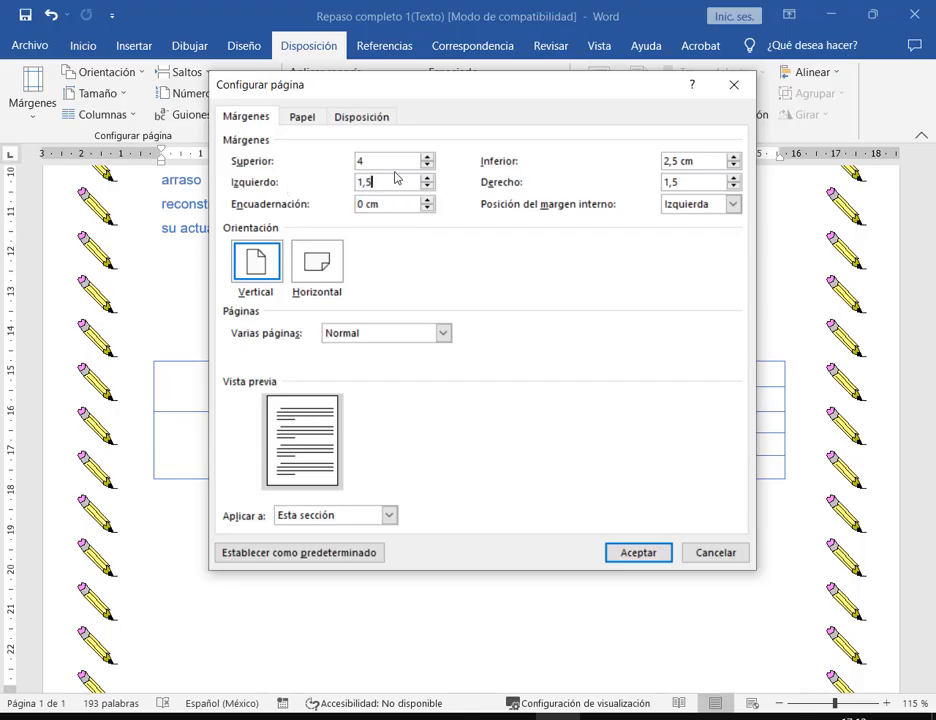
pyautogui.hotkey('alt', 'Tab')
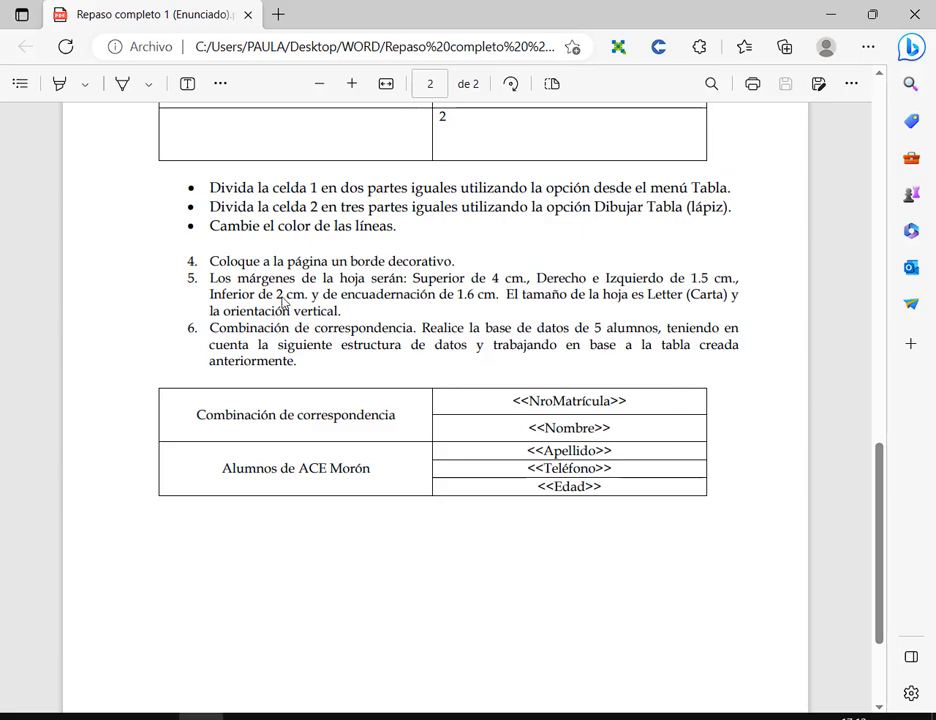
pyautogui.hotkey('alt', 'Tab')
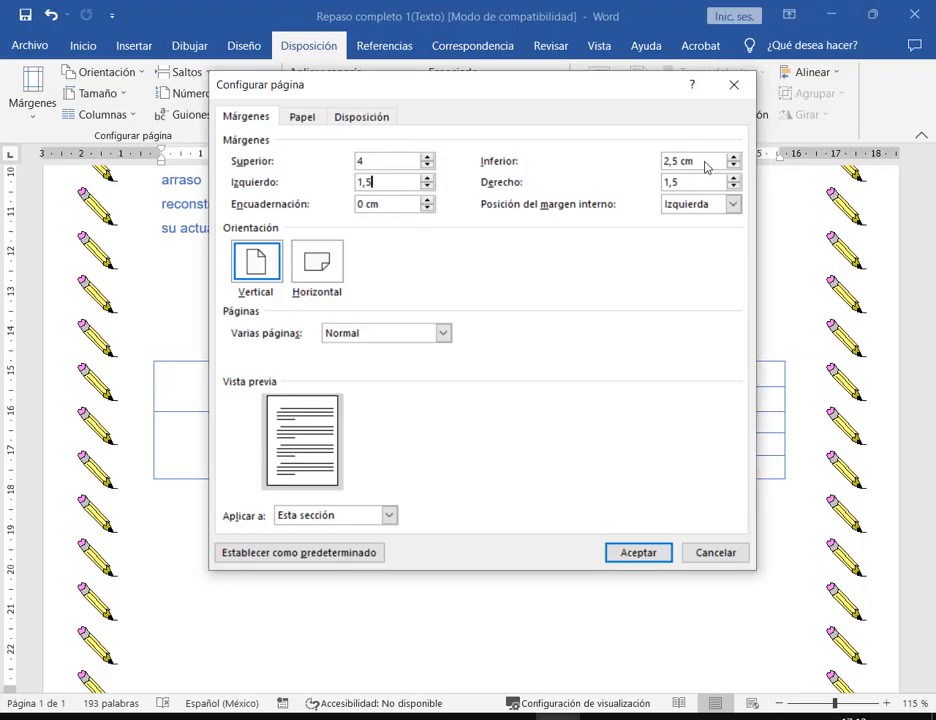
pyautogui.click(706, 167)
pyautogui.write('2')
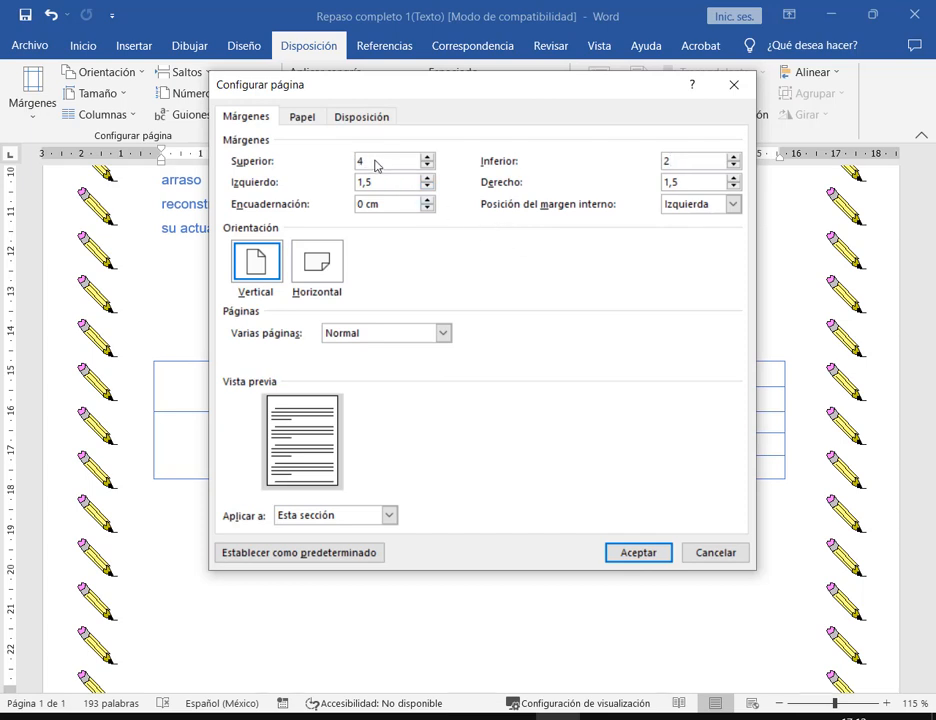
# - Review the margin values against the PDF and enter a 1,6 cm gutter
pyautogui.doubleClick(375, 165)
pyautogui.press('Tab')
pyautogui.press('Tab')
pyautogui.press('Tab')
pyautogui.hotkey('alt', 'Tab')
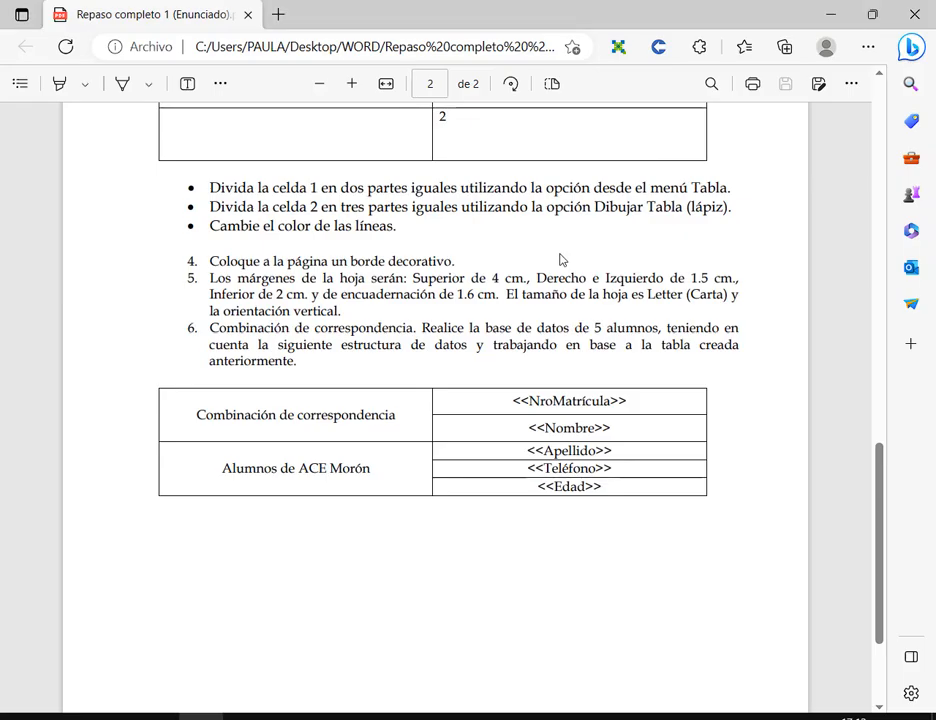
pyautogui.hotkey('alt', 'Tab')
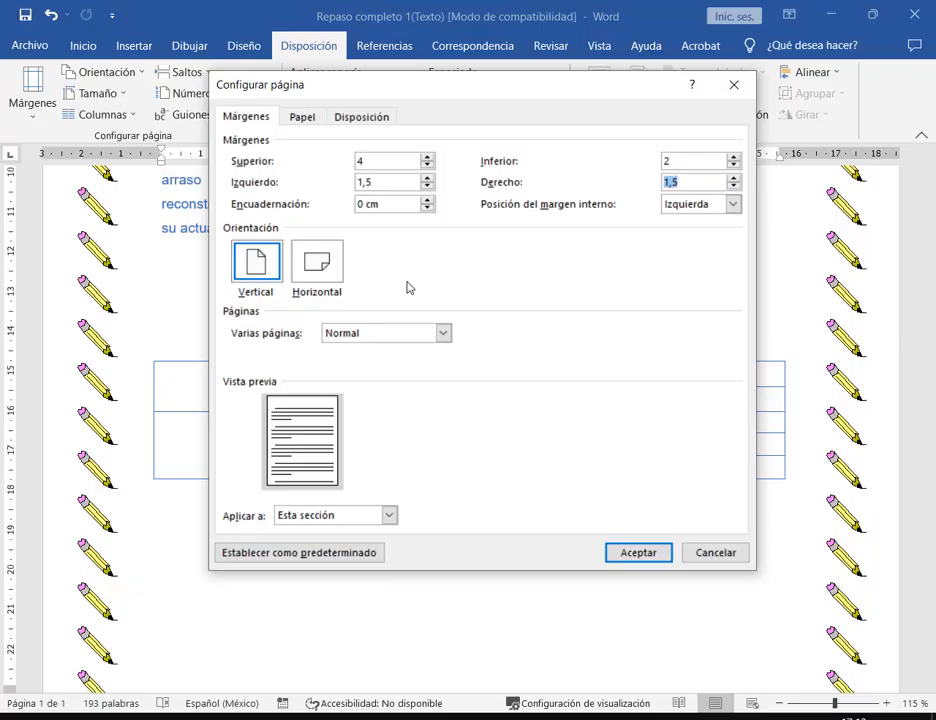
pyautogui.press('Tab')
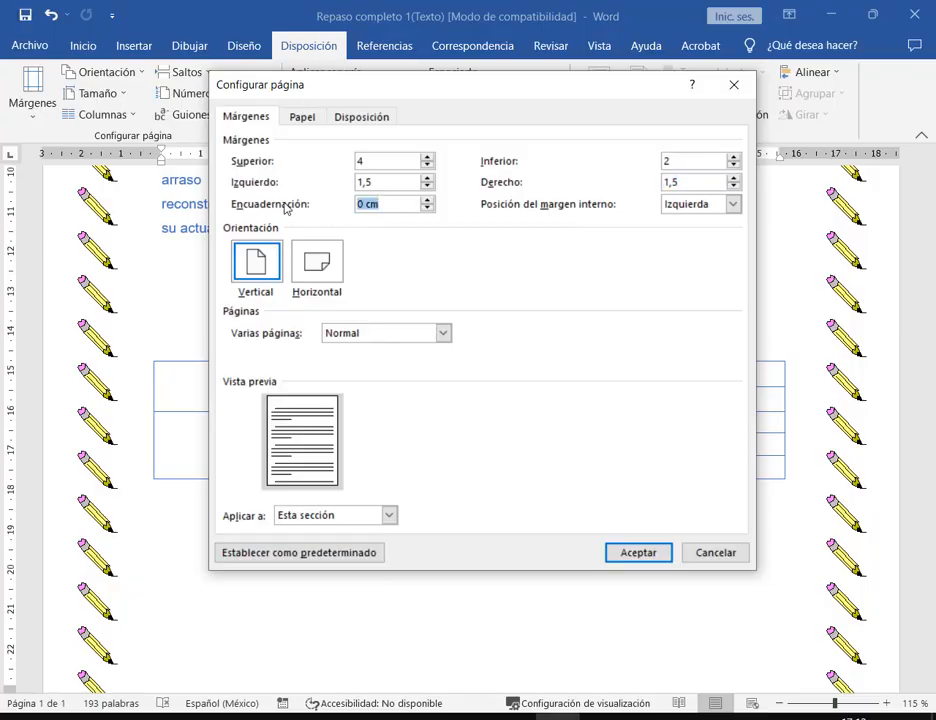
pyautogui.write('1,')
pyautogui.write('6')
pyautogui.press('Tab')
# - Correct the gutter format after the invalid-measurement warning and apply the new margins
pyautogui.click(643, 552)
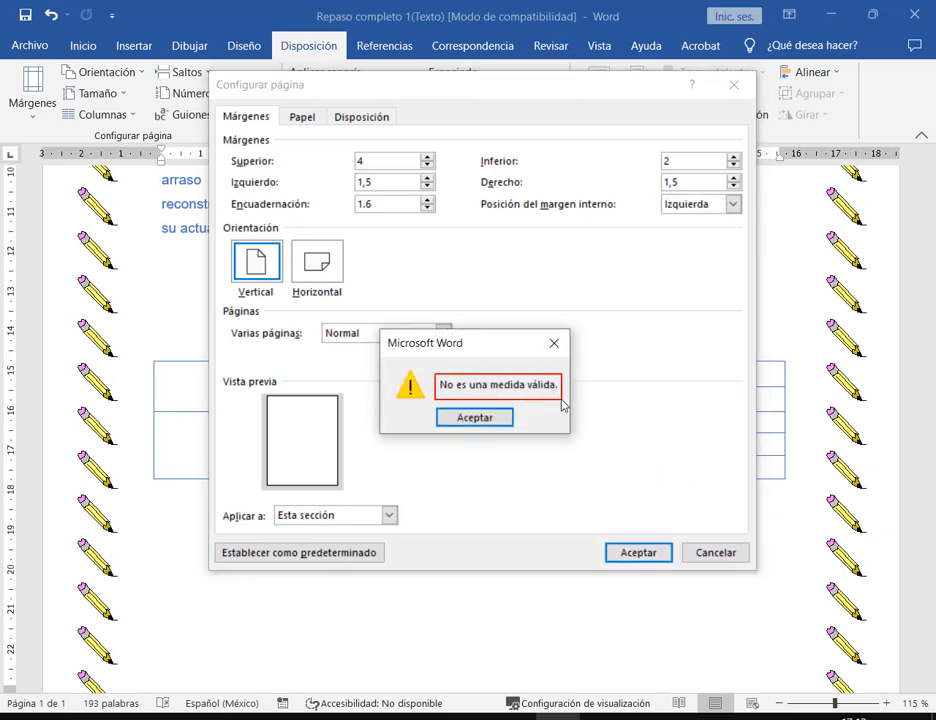
pyautogui.click(499, 419)
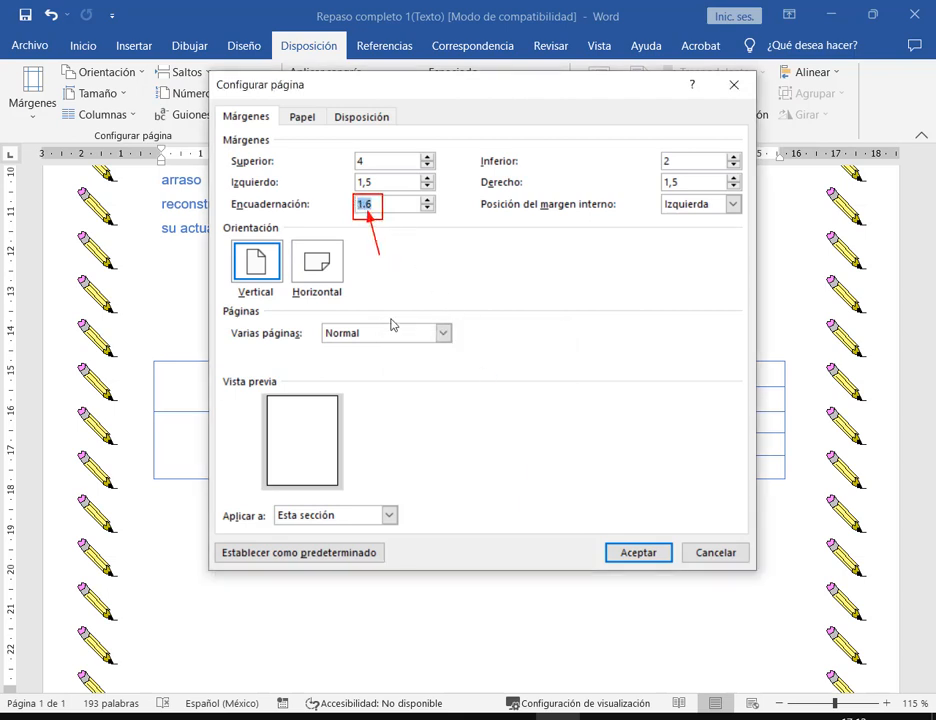
pyautogui.click(367, 205)
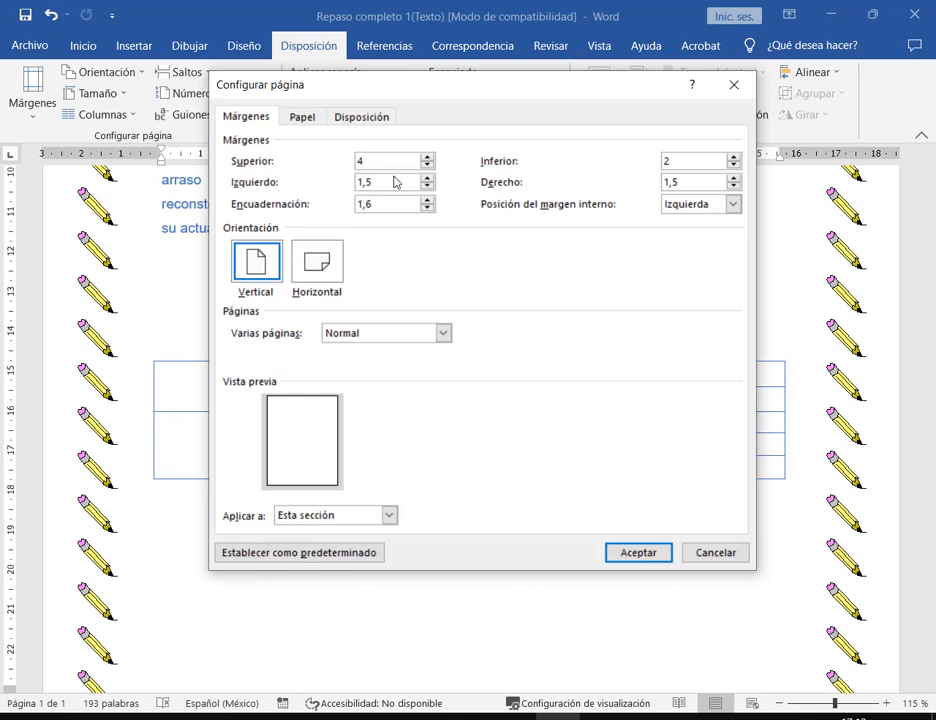
pyautogui.click(397, 182)
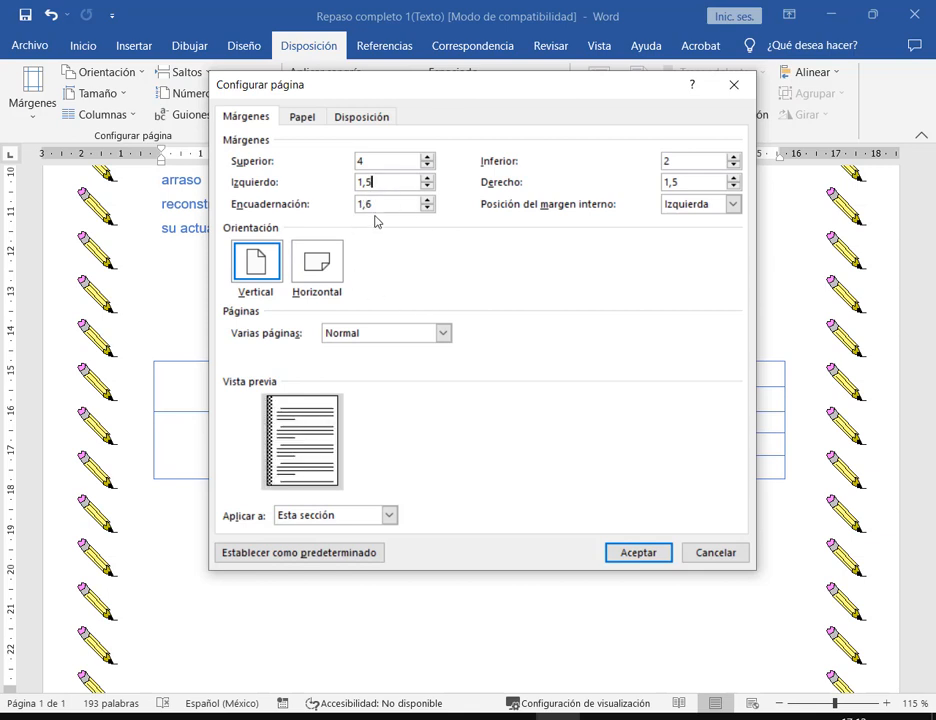
pyautogui.click(625, 558)
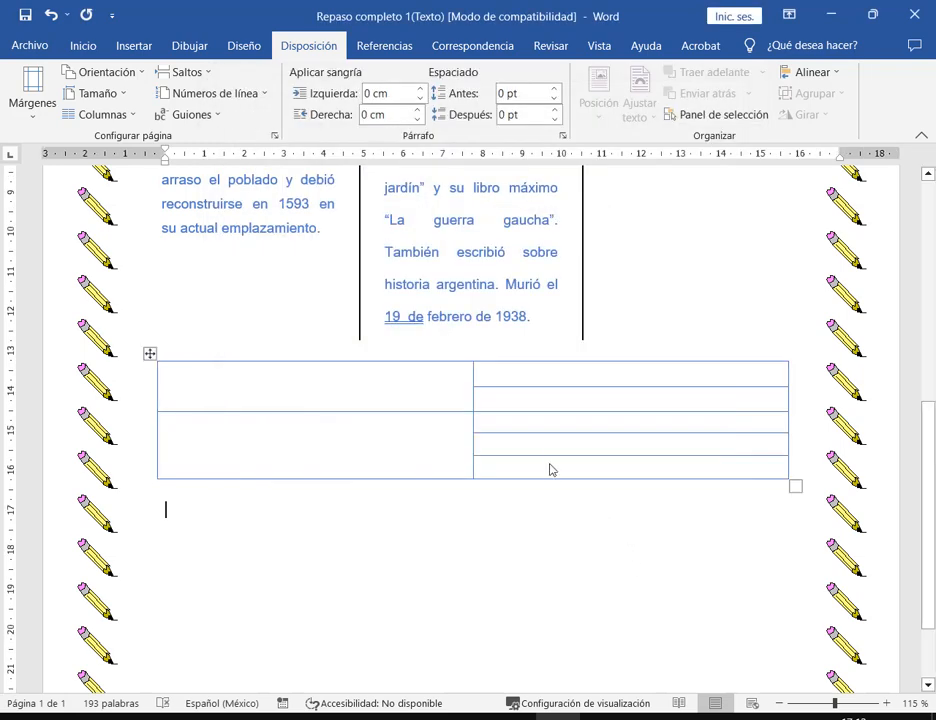
# - Zoom out to view the whole page and its pencil border, then zoom back in
pyautogui.scroll(-1, 545, 440)
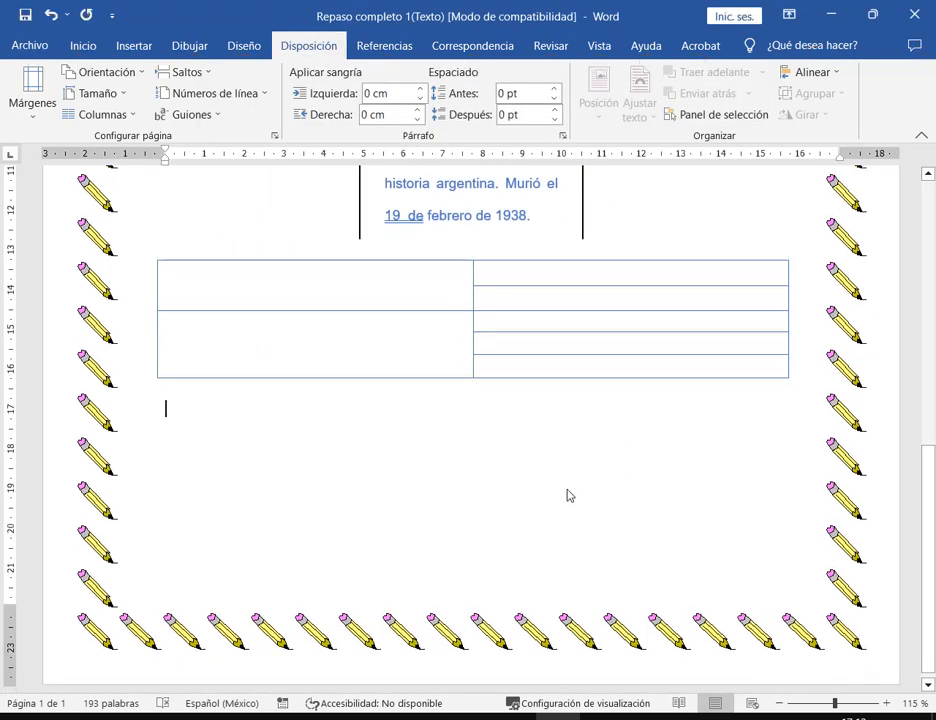
pyautogui.scroll(-7, 567, 495)
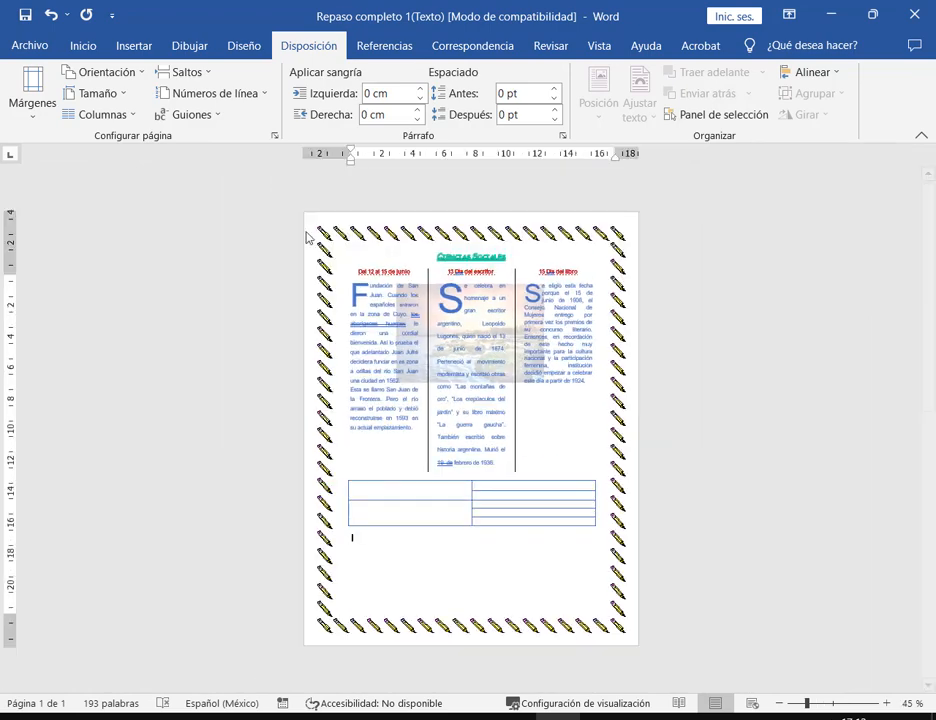
pyautogui.moveTo(303, 213); pyautogui.dragTo(349, 648)
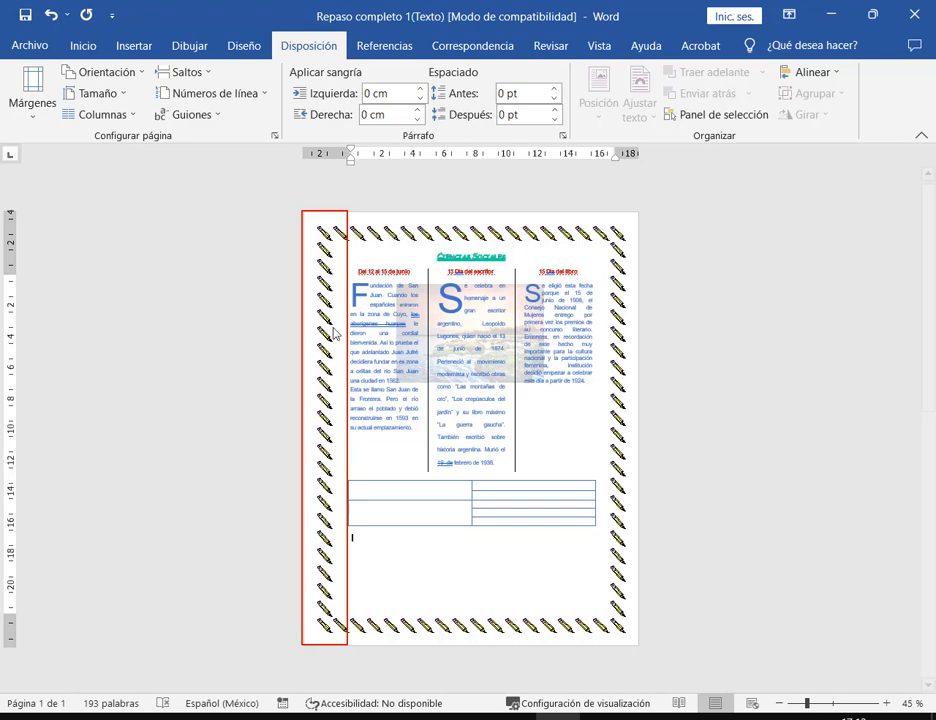
pyautogui.press('Escape')
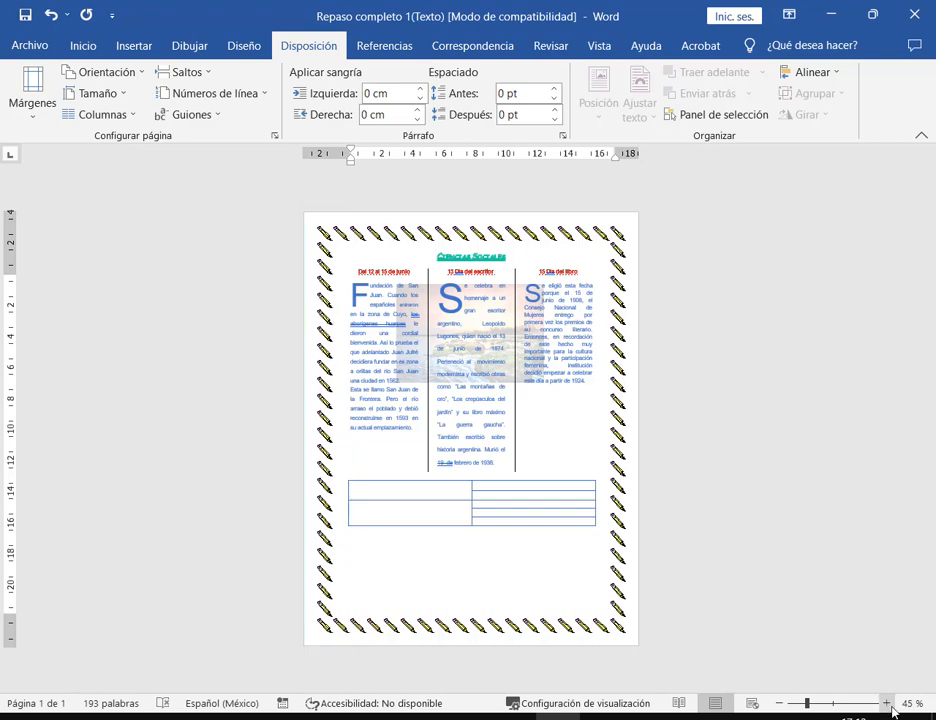
pyautogui.click(886, 703)
pyautogui.click(886, 703)
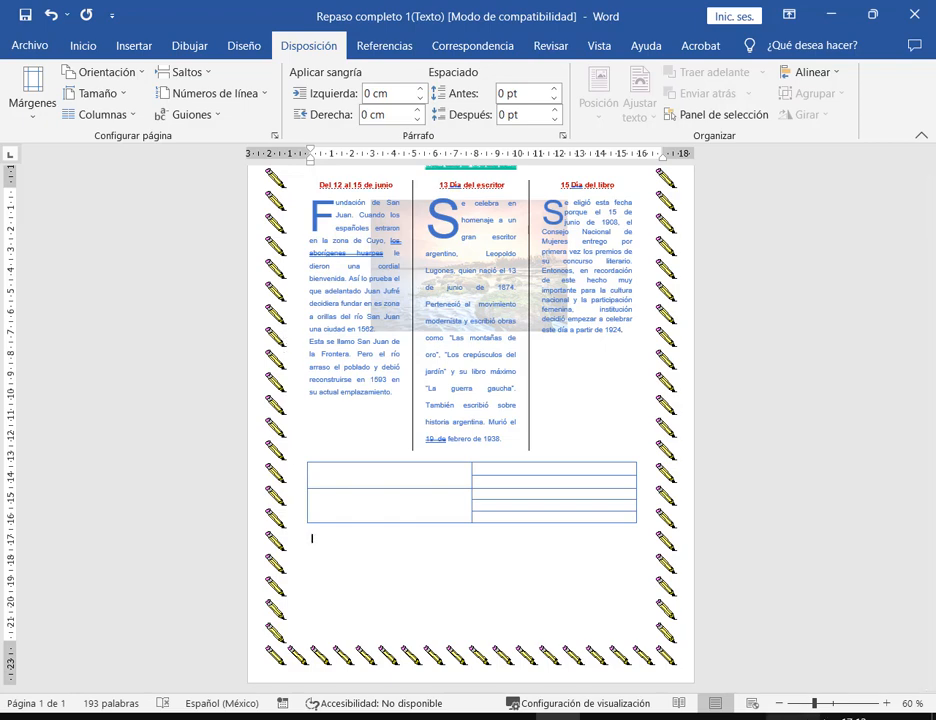
pyautogui.click(886, 703)
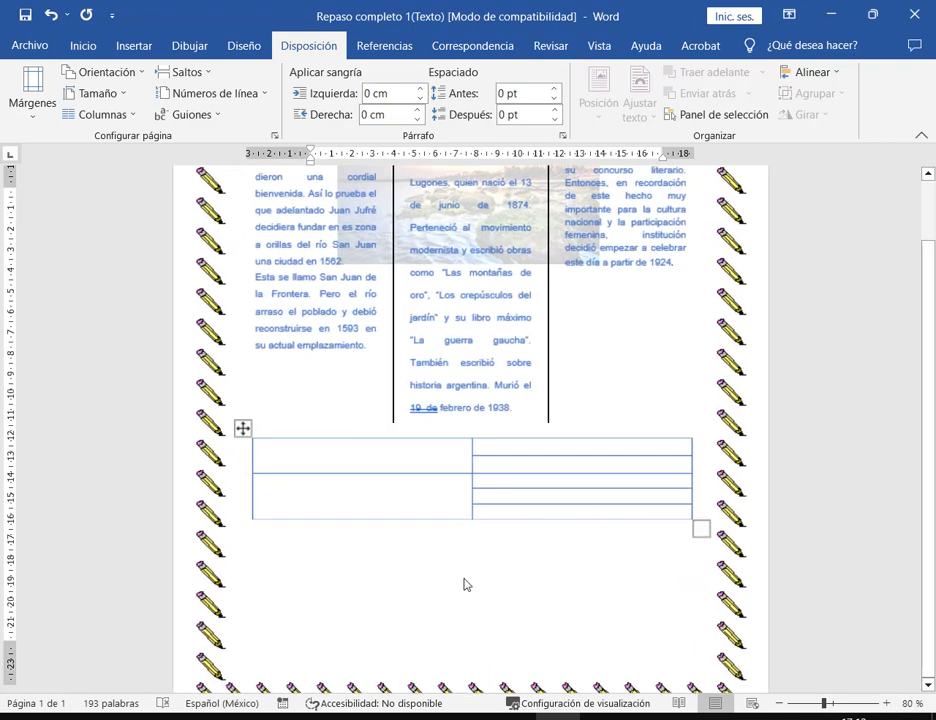
# - Select '19 de' in the middle column's date for reformatting
pyautogui.click(518, 560)
pyautogui.scroll(3, 513, 585)
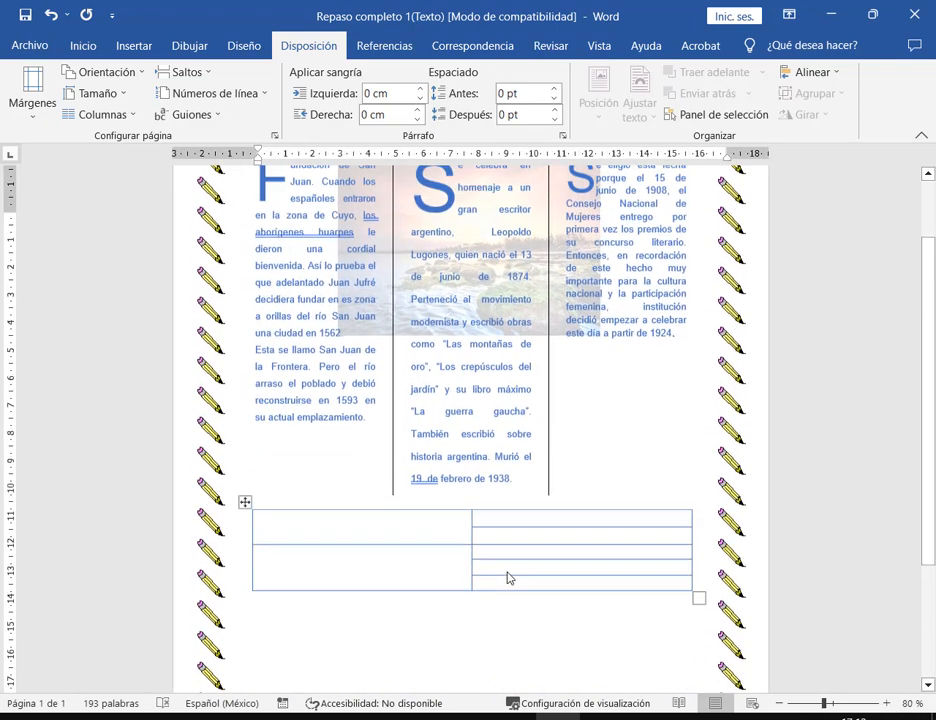
pyautogui.click(502, 578)
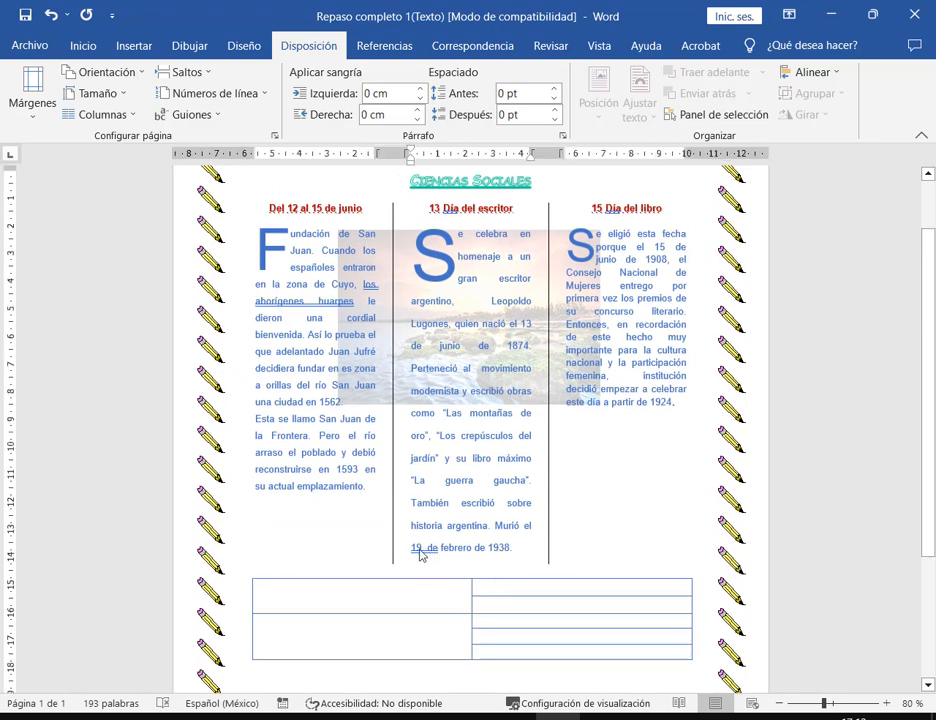
pyautogui.moveTo(437, 554); pyautogui.dragTo(411, 552)
pyautogui.click(85, 45)
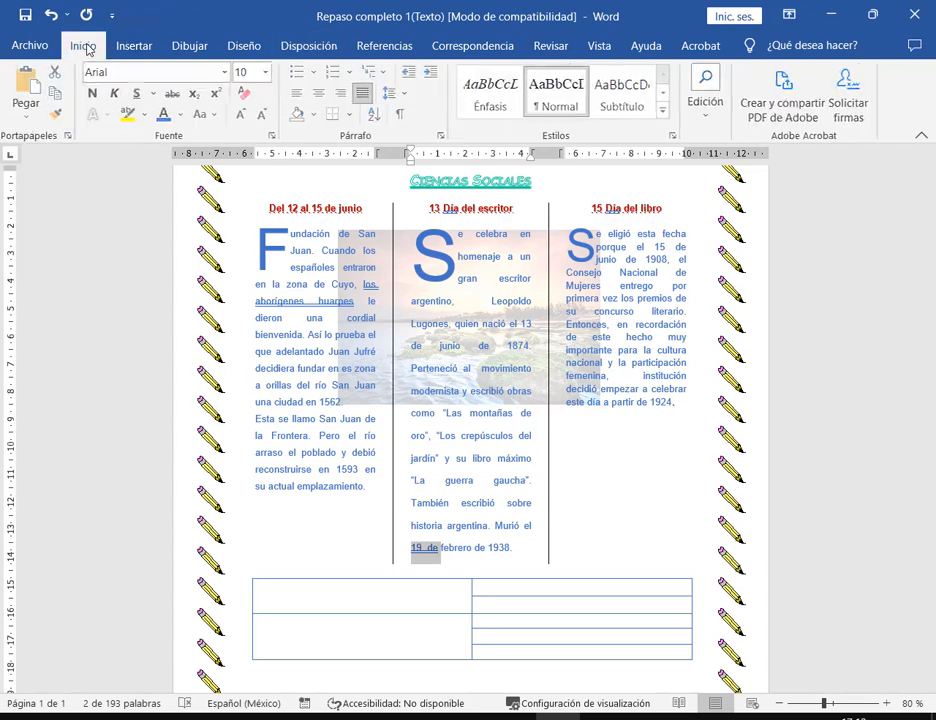
pyautogui.click(155, 94)
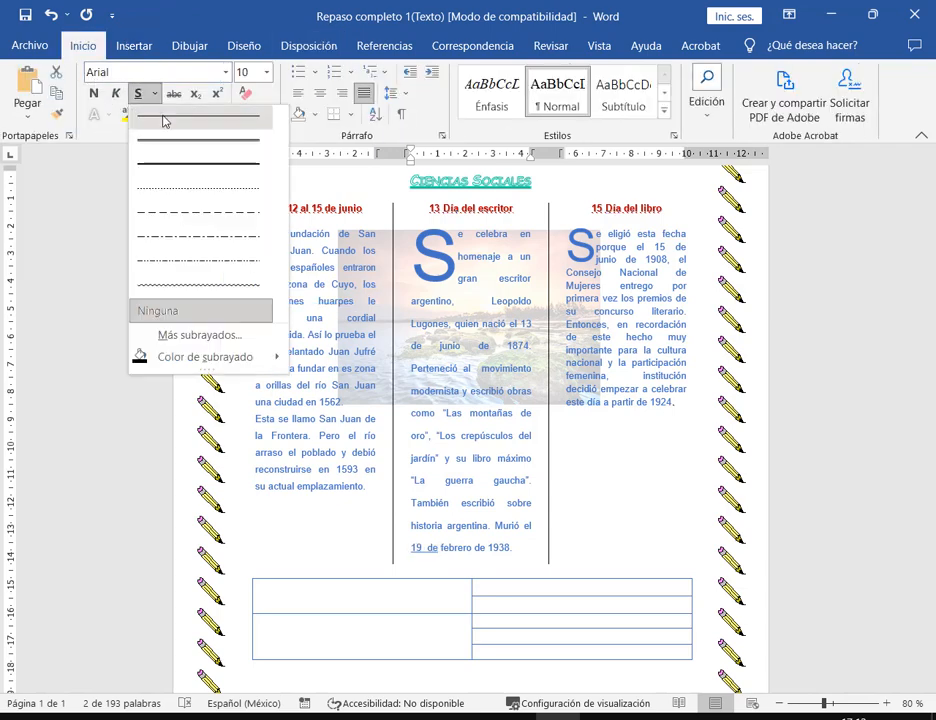
pyautogui.click(200, 312)
pyautogui.click(493, 480)
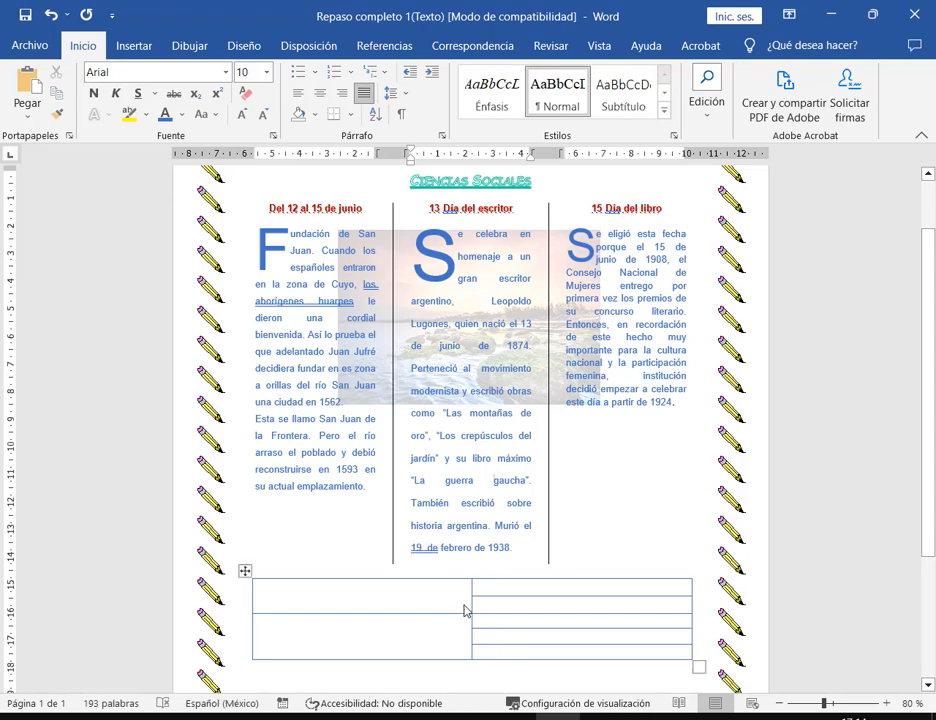
pyautogui.click(885, 703)
pyautogui.click(885, 703)
pyautogui.click(885, 703)
pyautogui.click(885, 703)
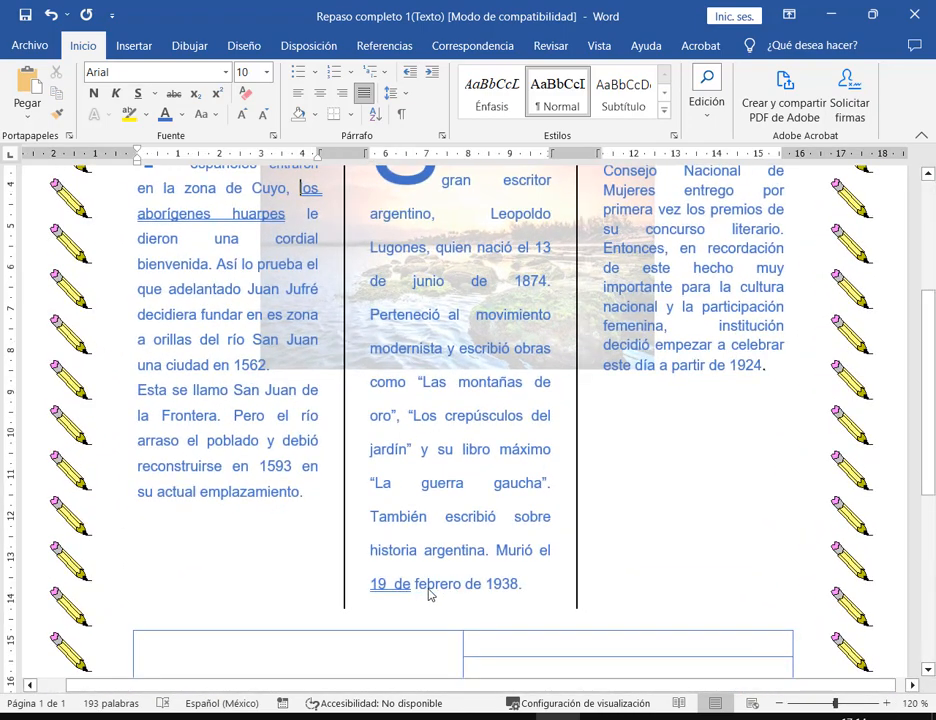
pyautogui.click(522, 588)
pyautogui.scroll(-5, 528, 567)
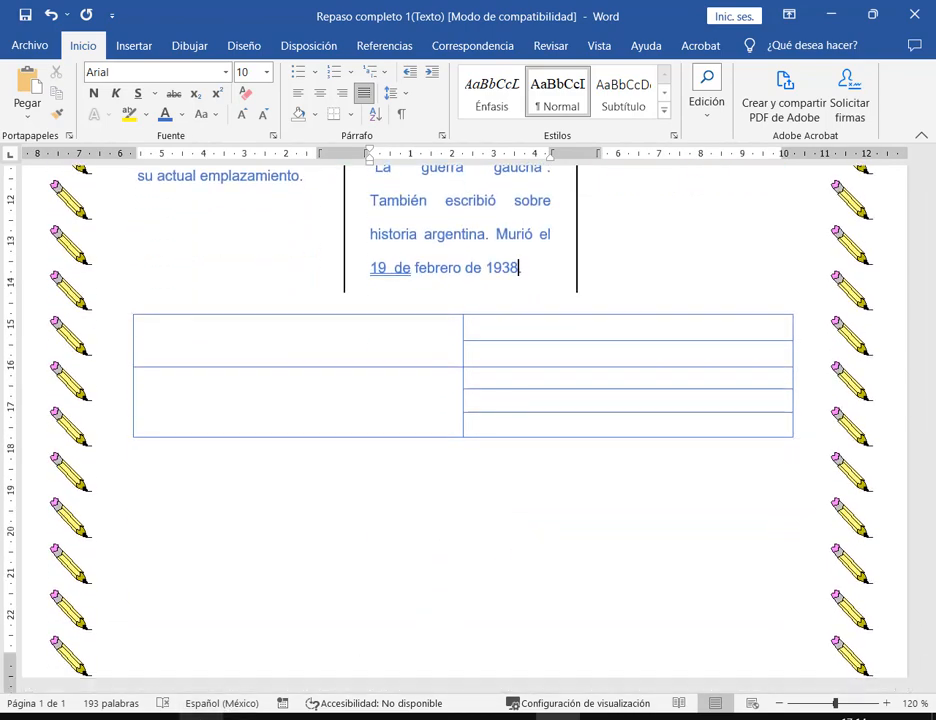
pyautogui.hotkey('alt', 'Tab')
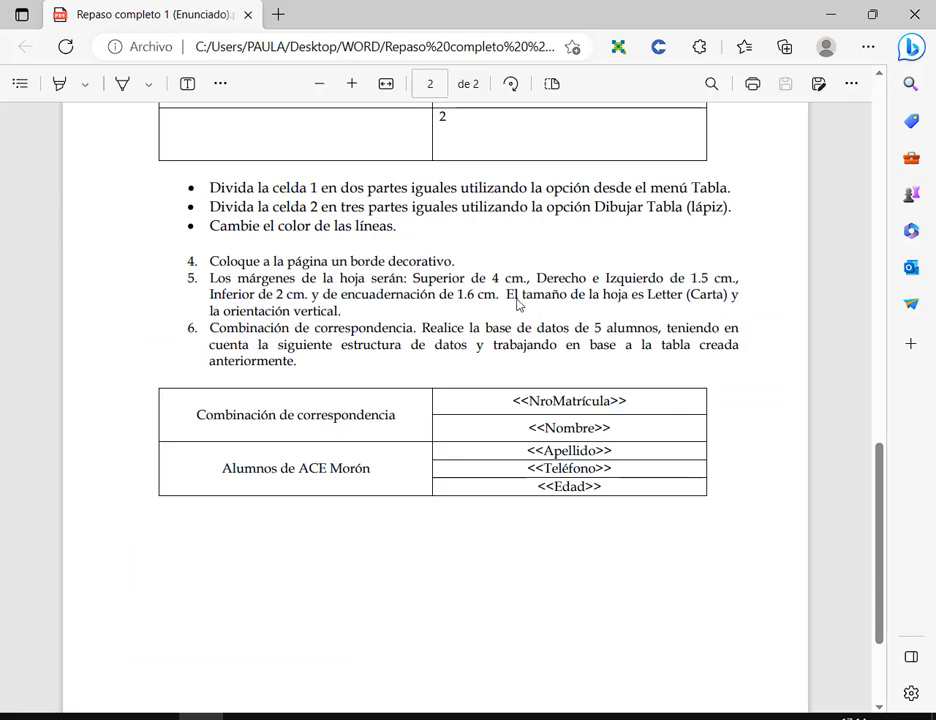
# - Note the Letter paper requirement, then verify Page Setup margins and Carta paper size and cancel
pyautogui.moveTo(518, 295); pyautogui.dragTo(643, 295)
pyautogui.hotkey('alt', 'Tab')
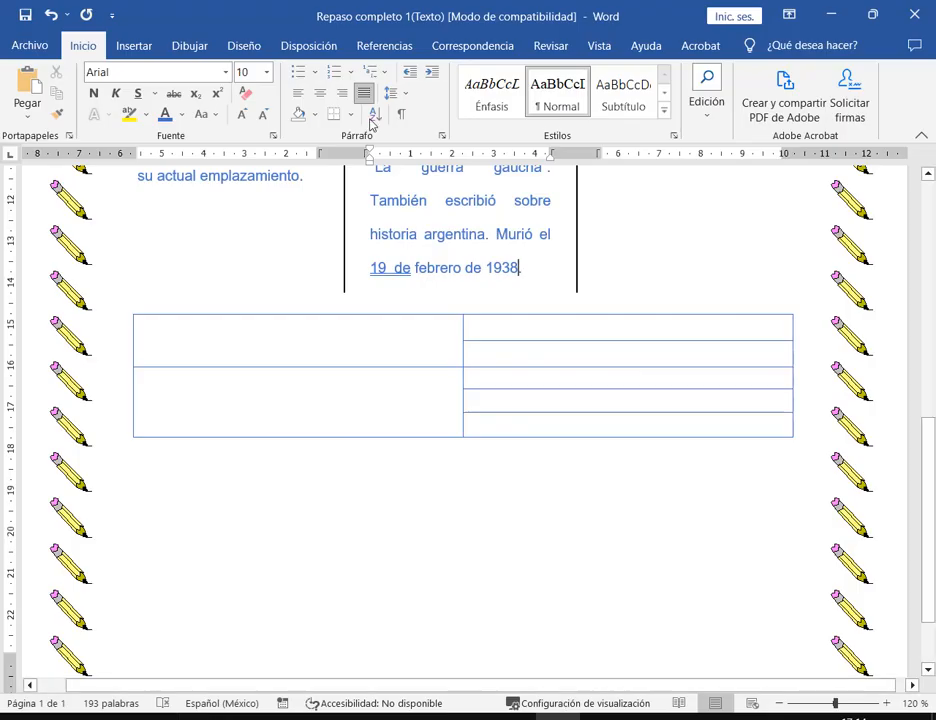
pyautogui.click(449, 517)
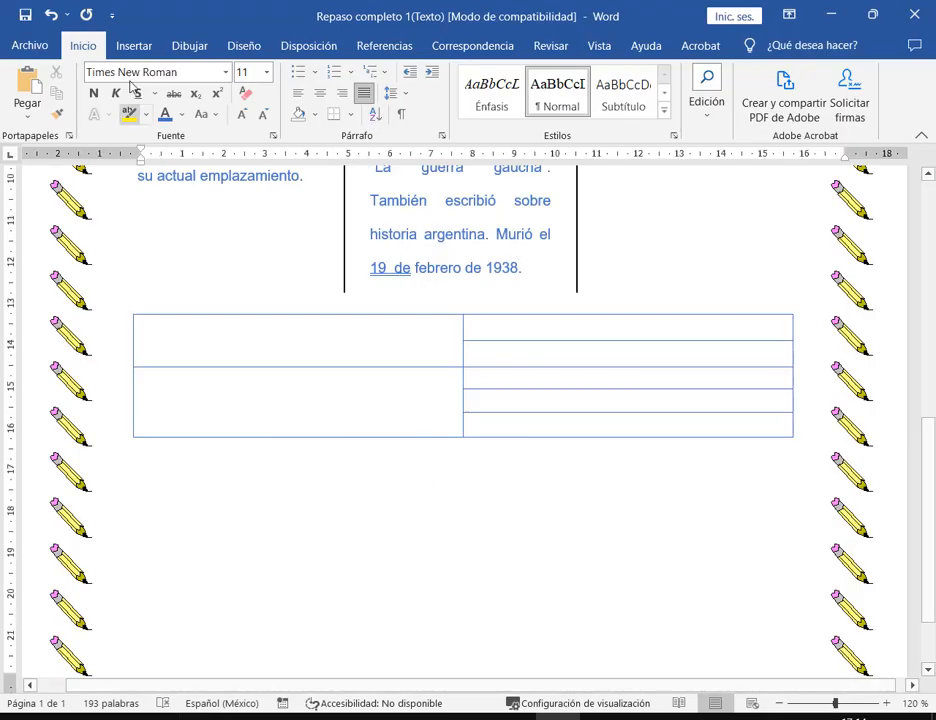
pyautogui.click(300, 46)
pyautogui.click(272, 136)
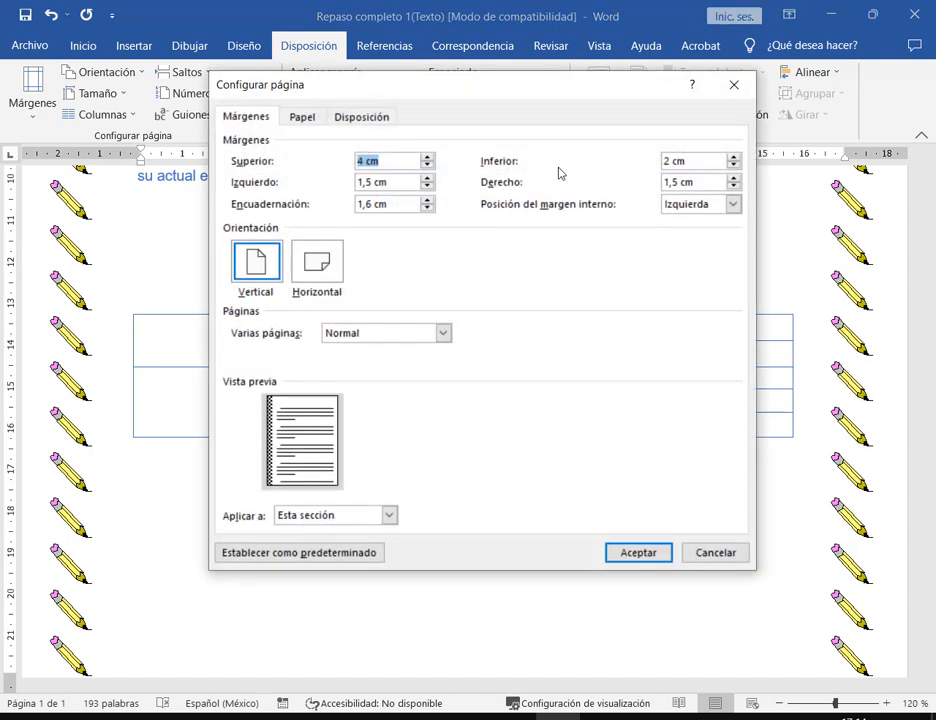
pyautogui.click(310, 118)
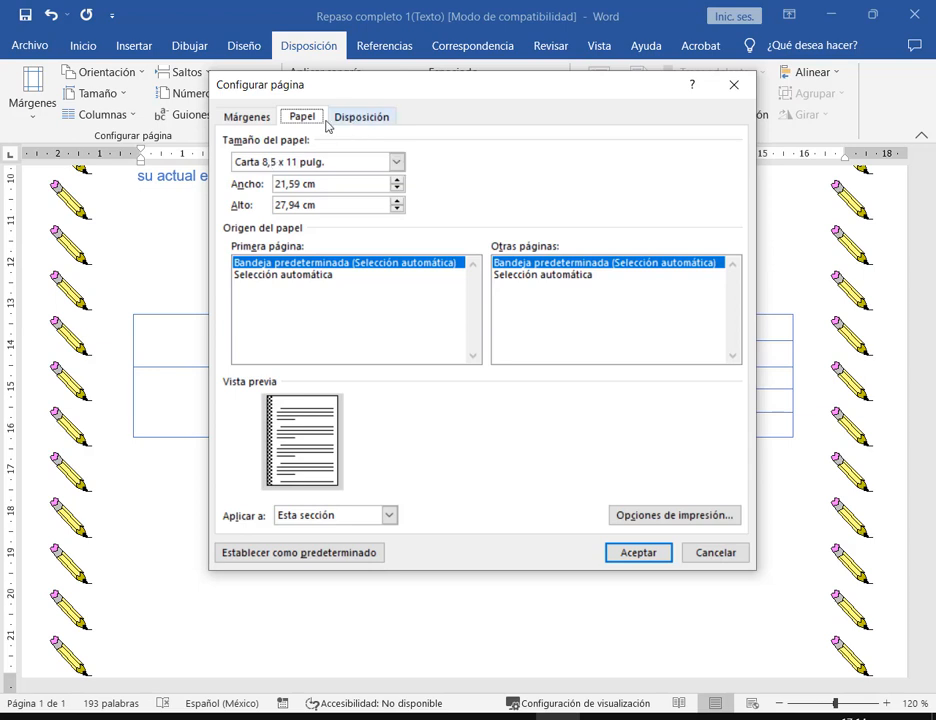
pyautogui.click(249, 117)
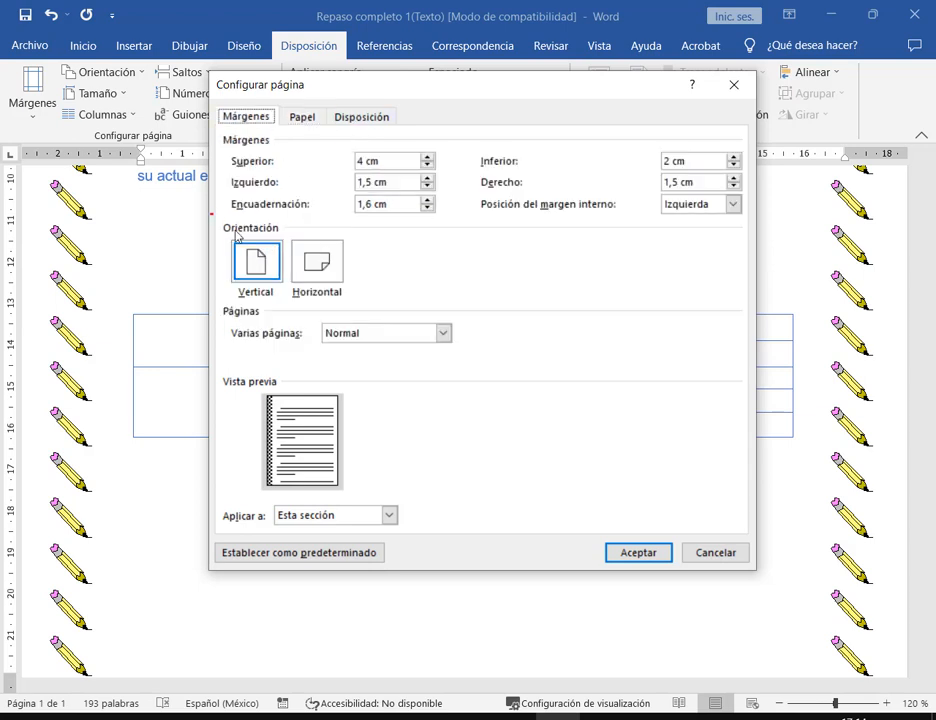
pyautogui.click(708, 558)
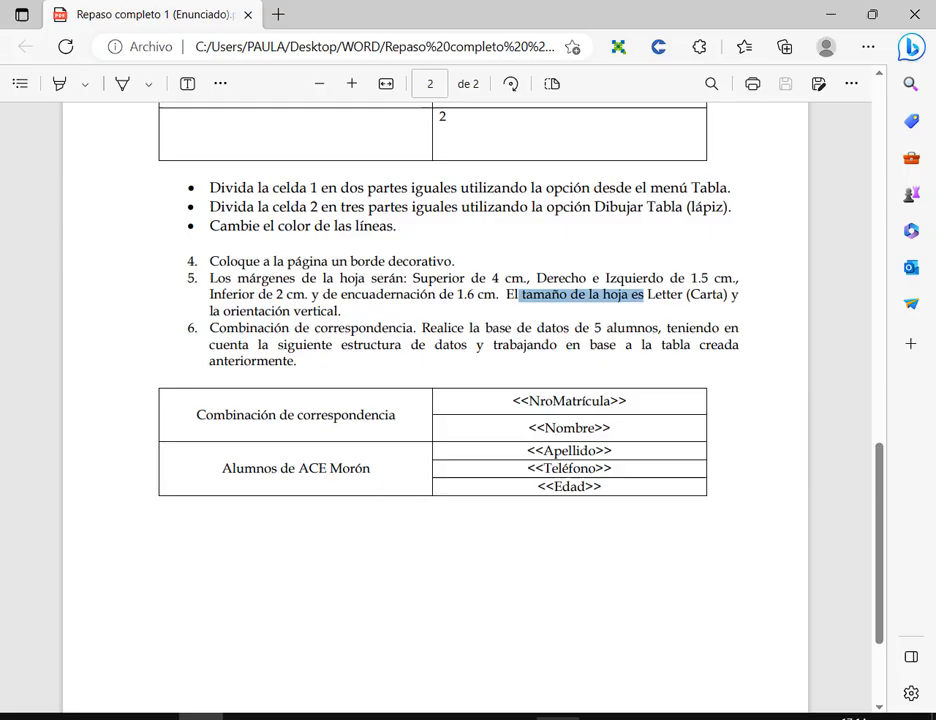
# - Review the PDF's reference table, marking its two label cells, then return to Word
pyautogui.hotkey('alt', 'Tab')
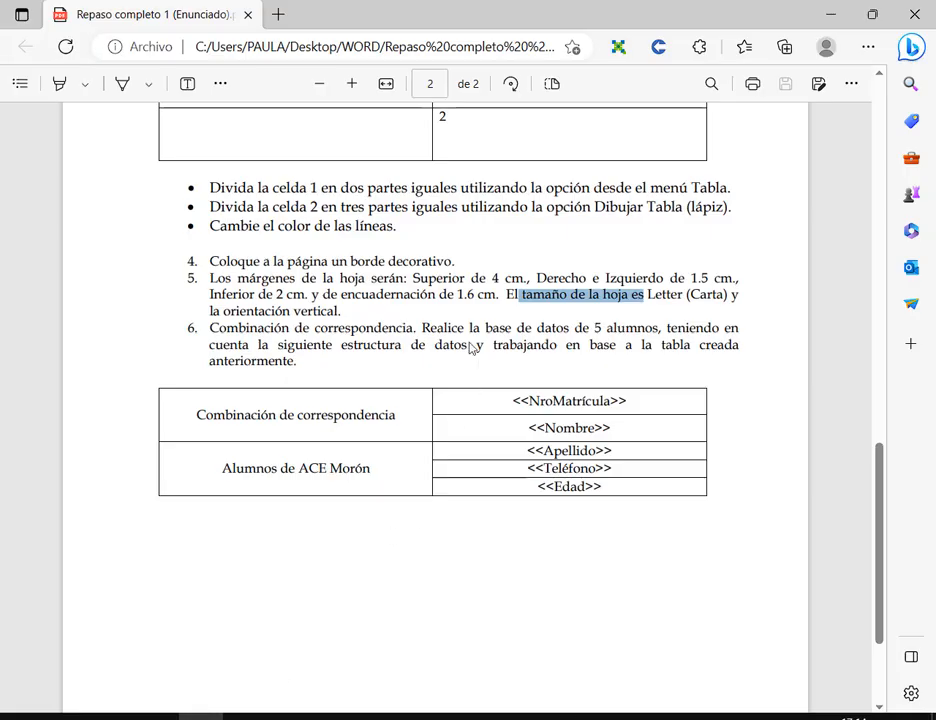
pyautogui.click(309, 329)
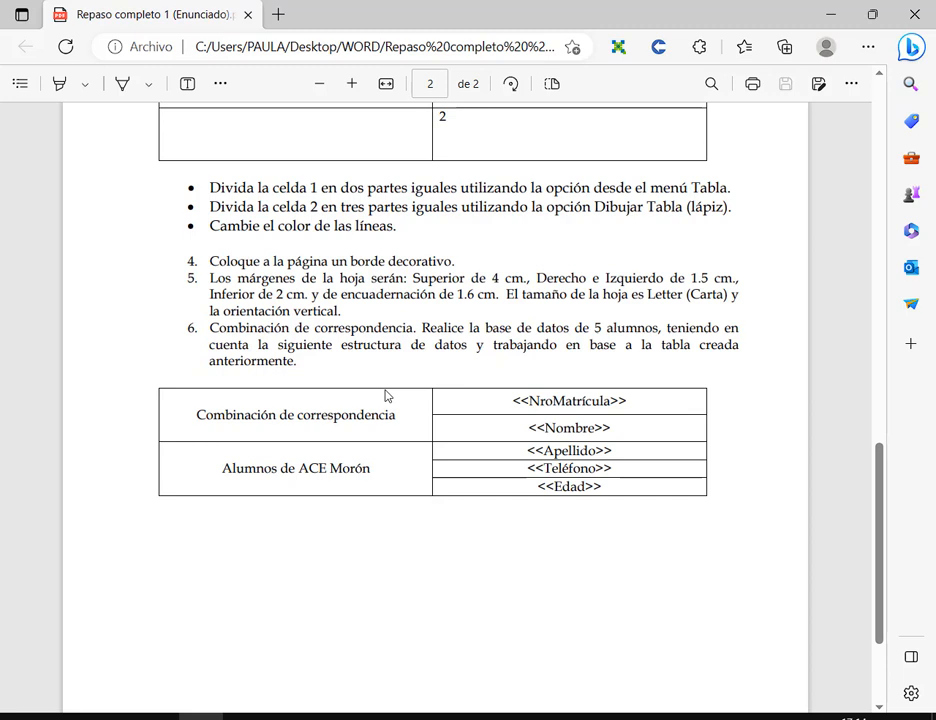
pyautogui.moveTo(189, 398); pyautogui.dragTo(419, 486)
pyautogui.hotkey('alt', 'Tab')
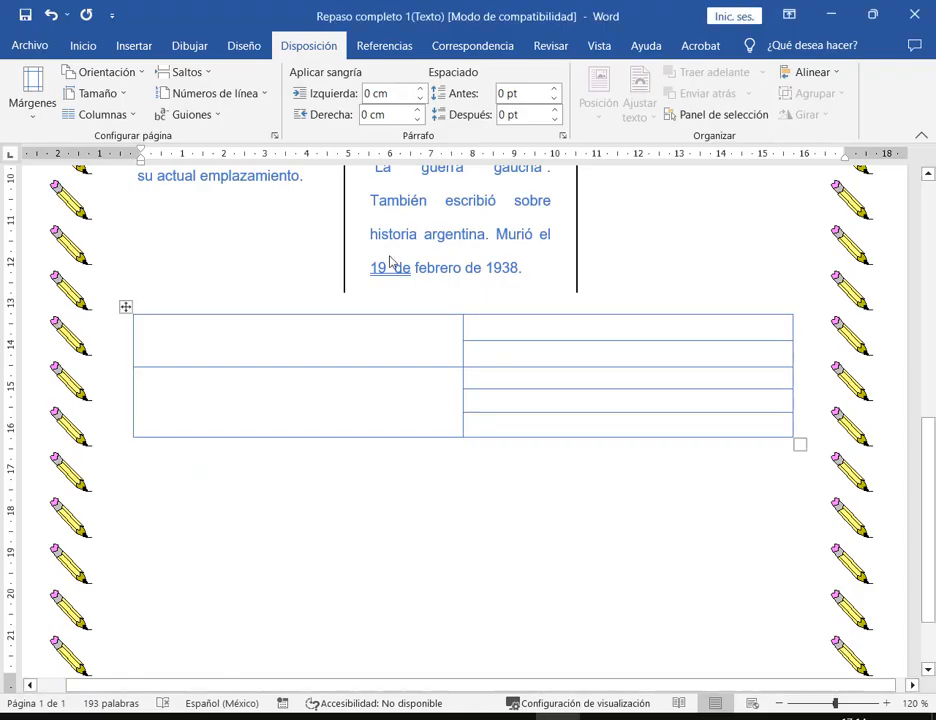
# - Type 'Combinación de correspondencia' and 'Alumnos de ACE MORÓN' into the table's two left cells
pyautogui.click(366, 346)
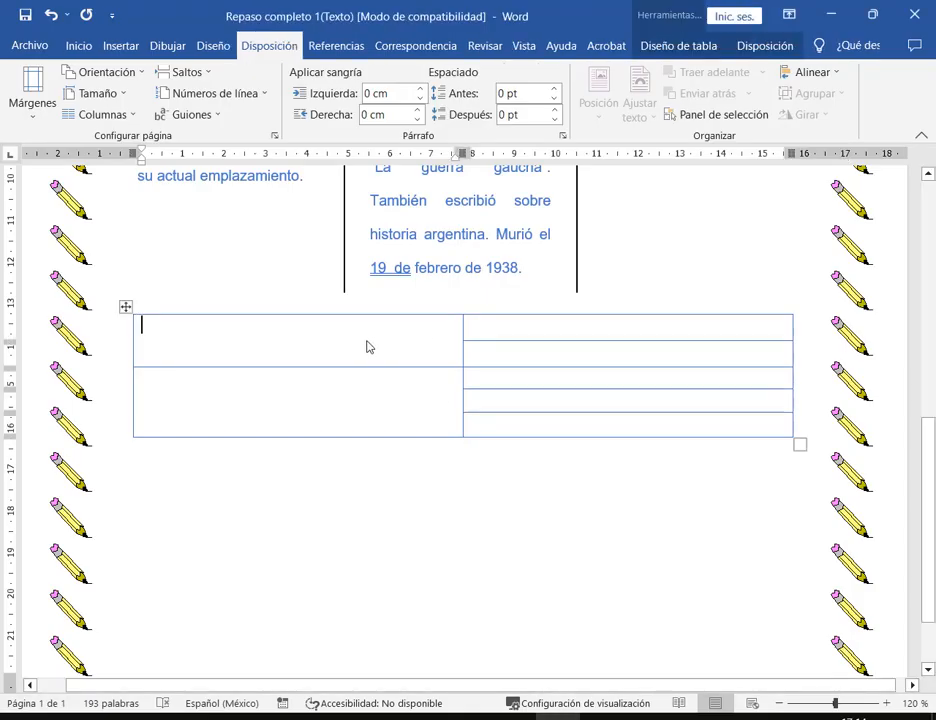
pyautogui.write('Combinac')
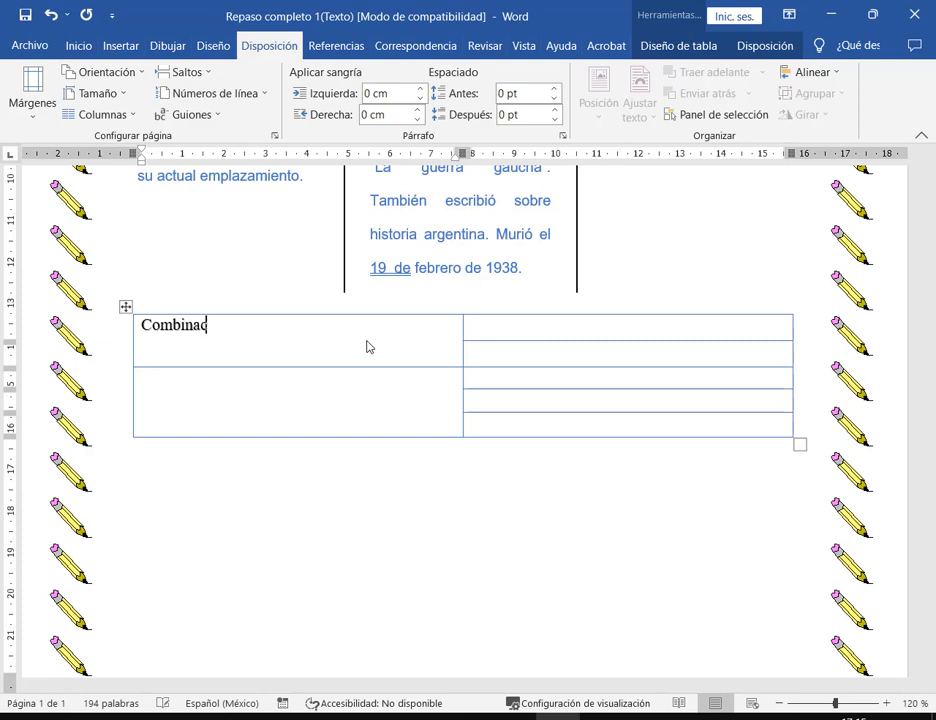
pyautogui.write('ión de corres')
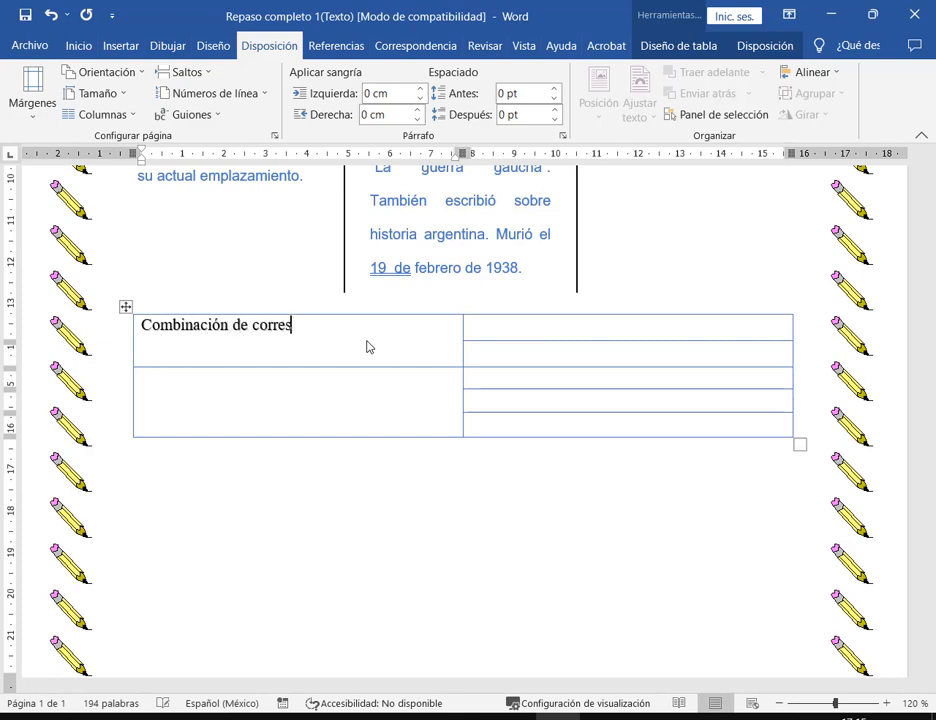
pyautogui.write('pondencia')
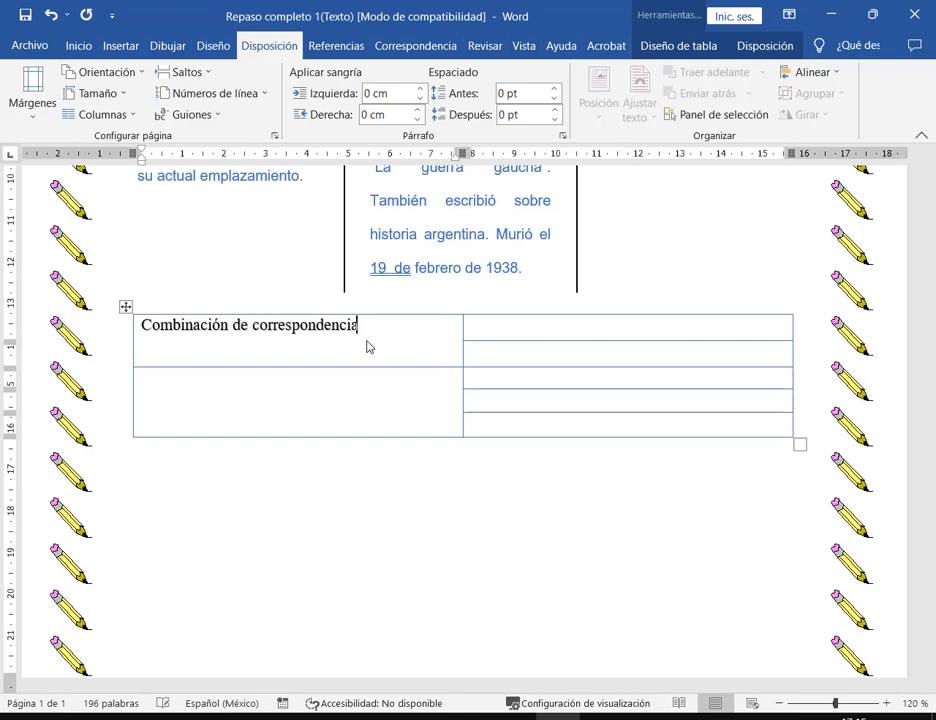
pyautogui.hotkey('alt', 'Tab')
pyautogui.hotkey('alt', 'Tab')
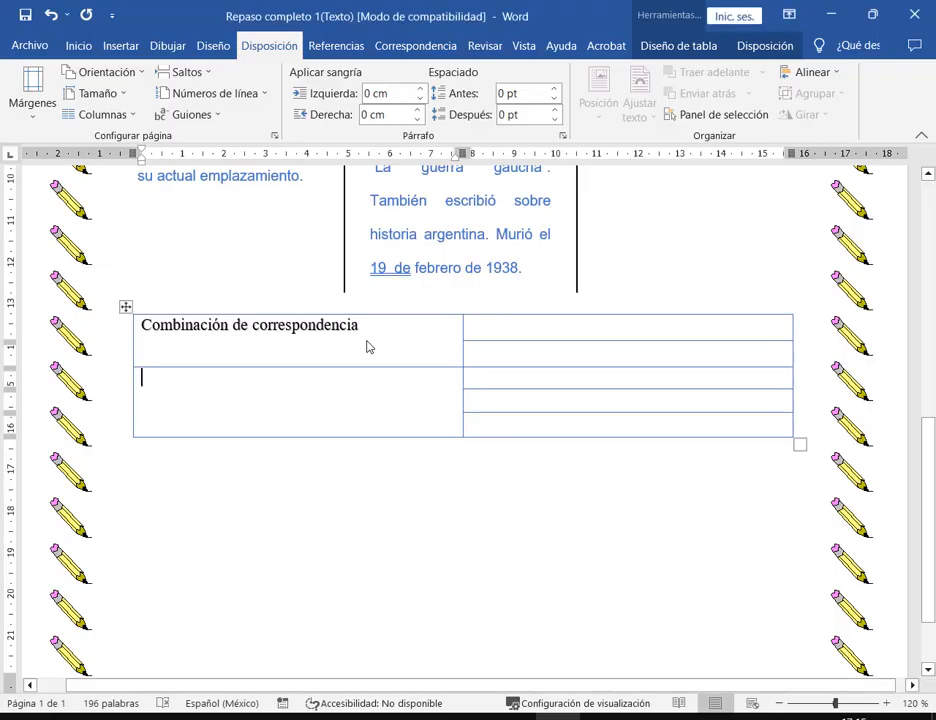
pyautogui.write('Alumnos de ')
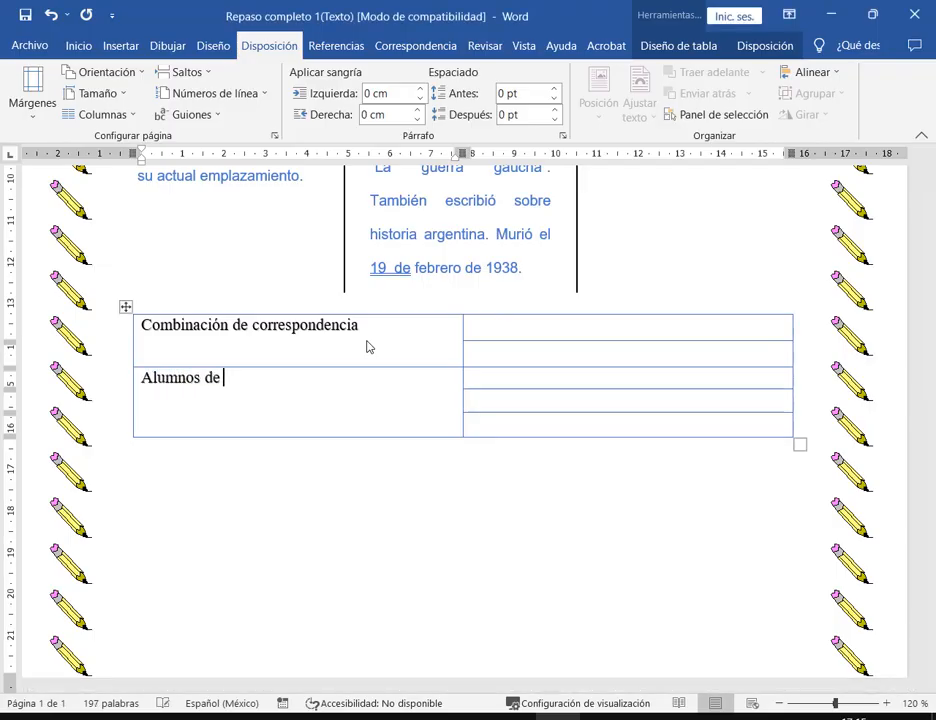
pyautogui.write('Academic center of Education')
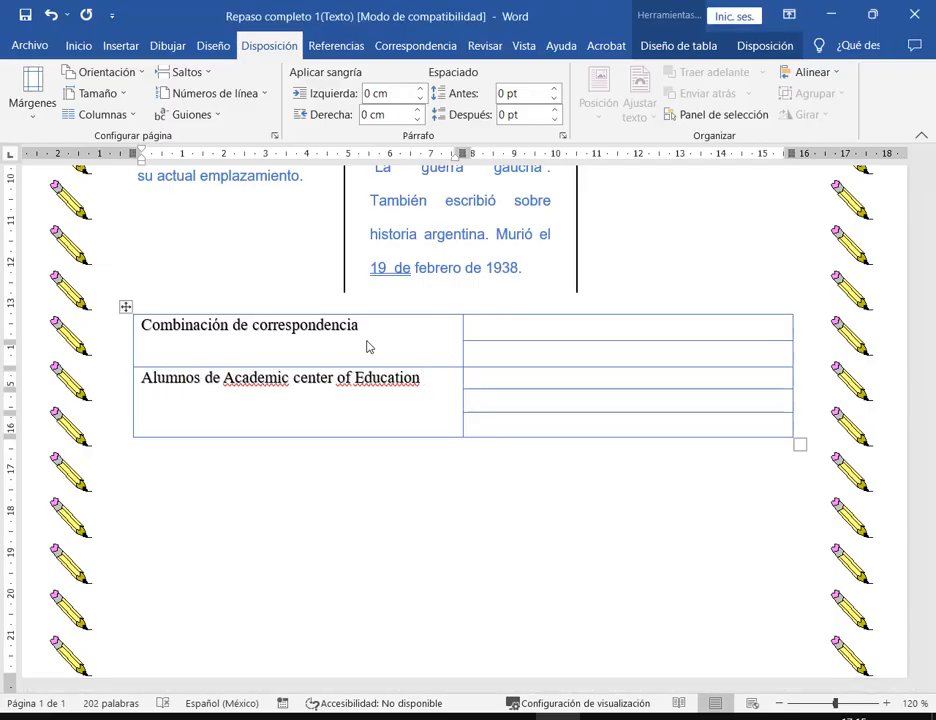
pyautogui.hotkey('ctrl', 'z')
pyautogui.write('MO')
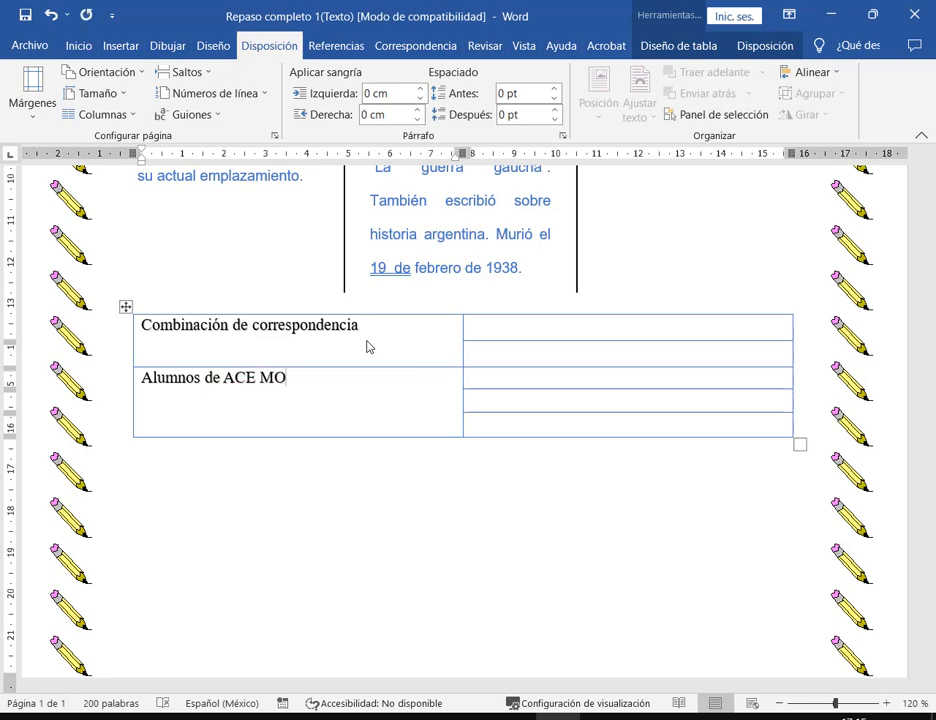
pyautogui.write('RÓN')
# - Compare the labels with the PDF again and restore Word to a smaller window
pyautogui.hotkey('alt', 'Tab')
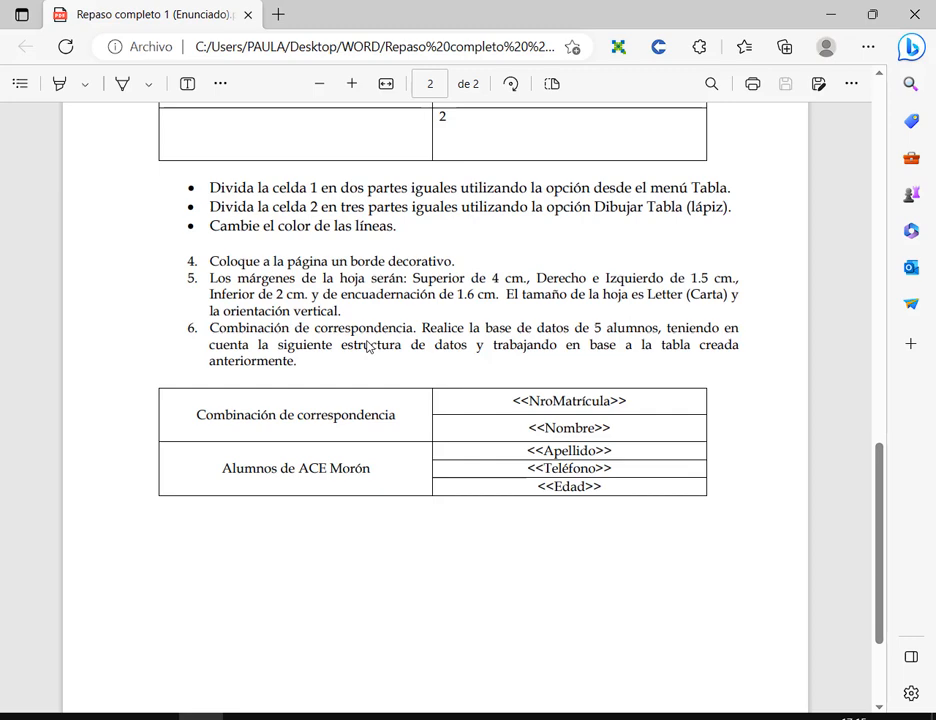
pyautogui.scroll(-2, 495, 566)
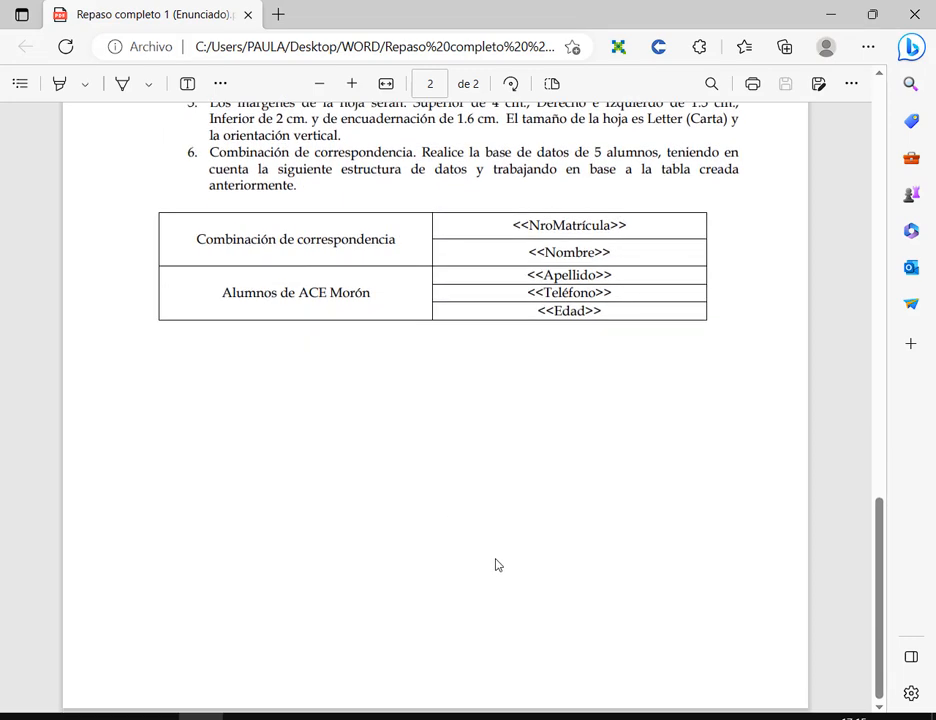
pyautogui.hotkey('alt', 'Tab')
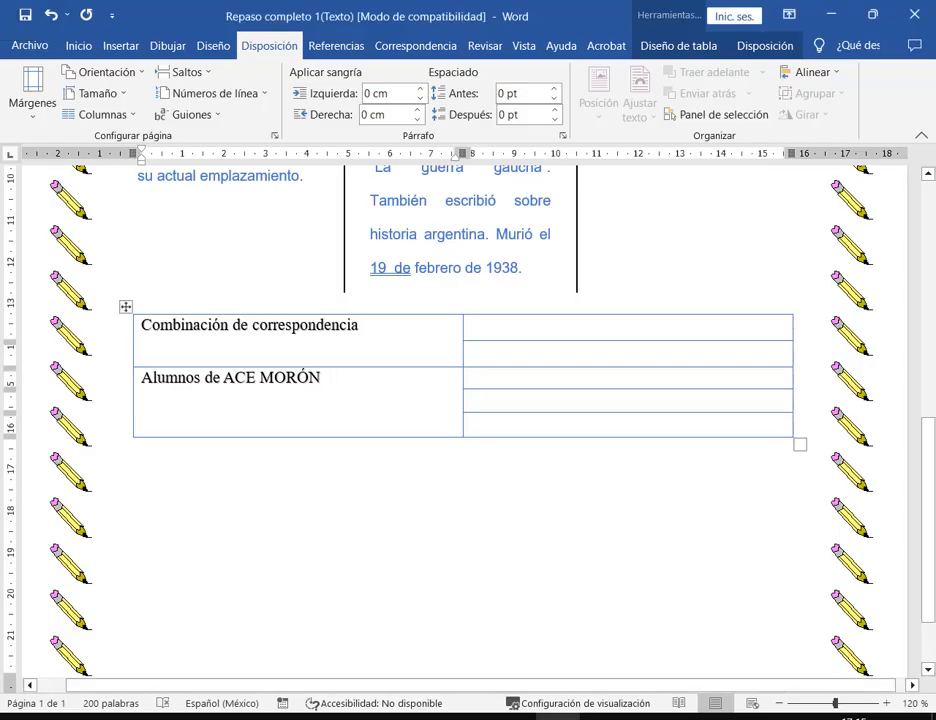
pyautogui.click(857, 7)
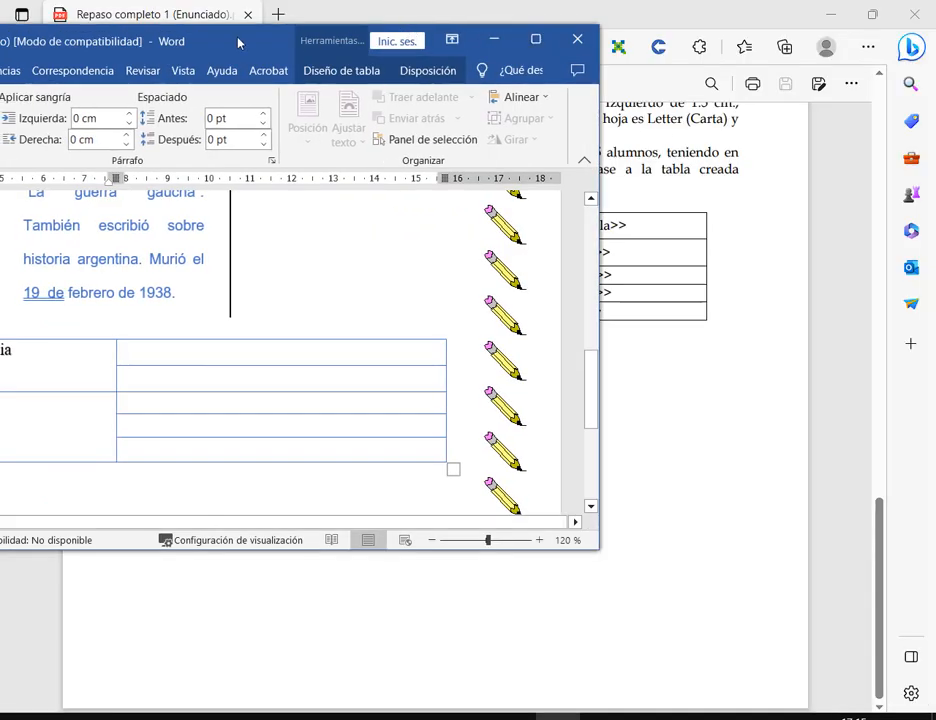
# - Move Word aside and enter the <<NroMatrícula>> placeholder in the top-right cell, fixing typos
pyautogui.moveTo(238, 42); pyautogui.dragTo(521, 359)
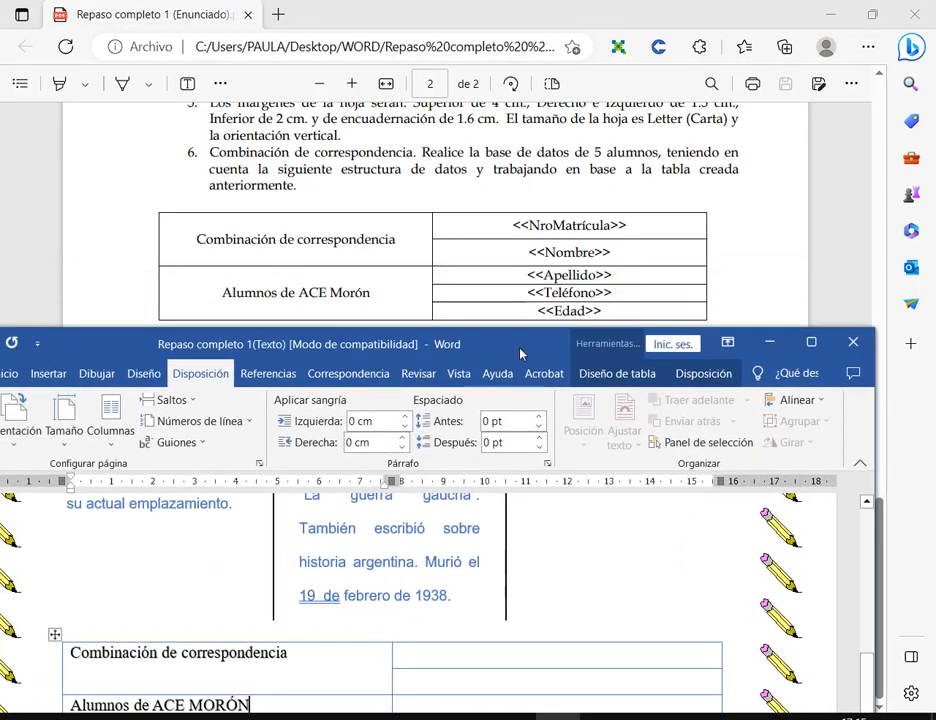
pyautogui.scroll(-3, 617, 610)
pyautogui.click(591, 558)
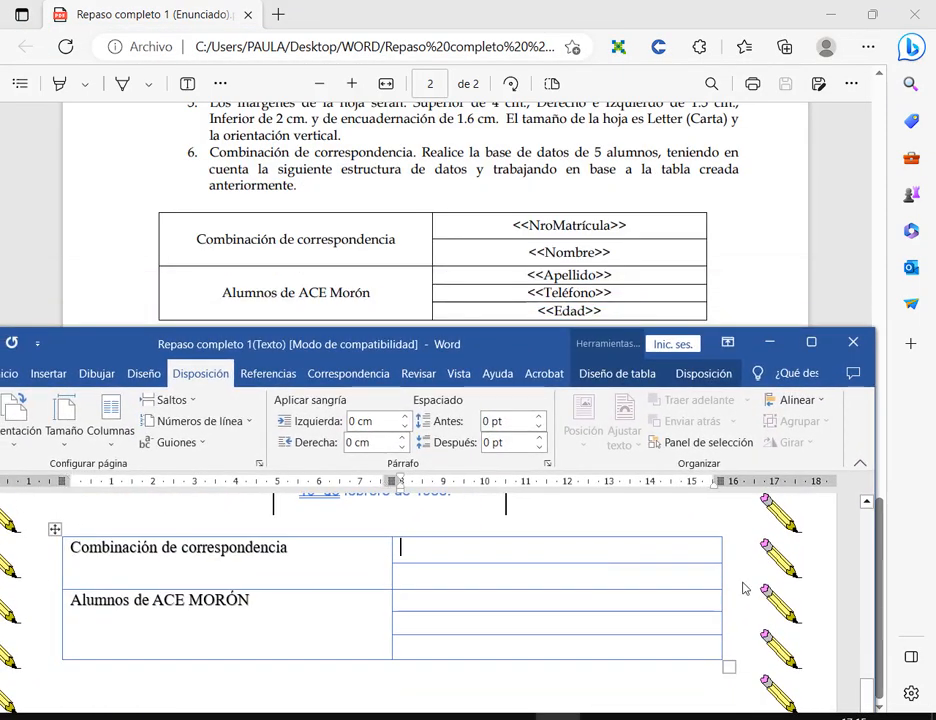
pyautogui.write('<<')
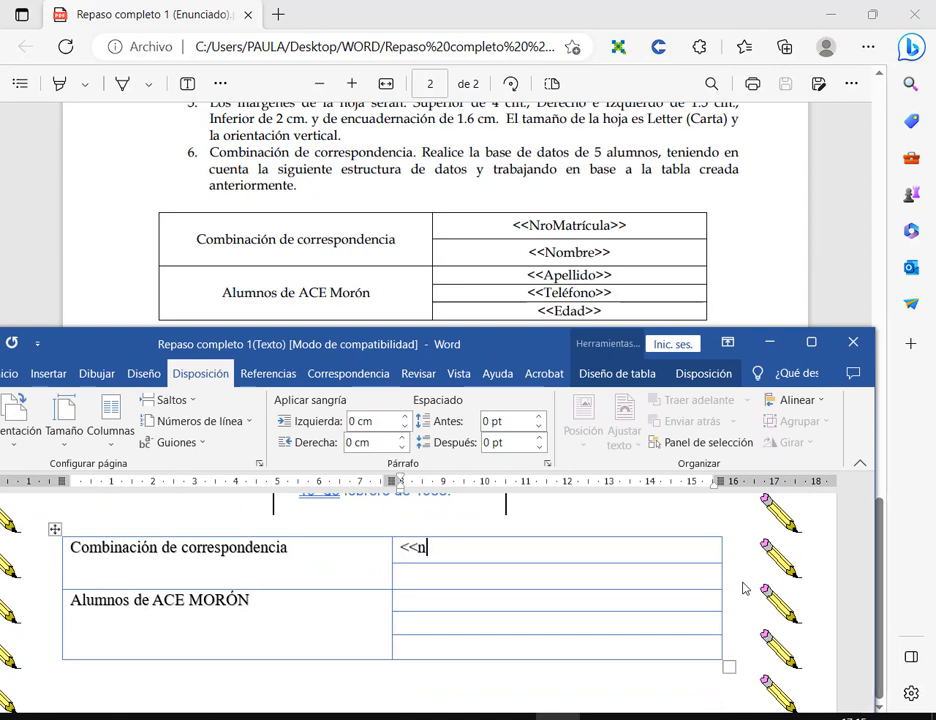
pyautogui.write('NroMatrícu')
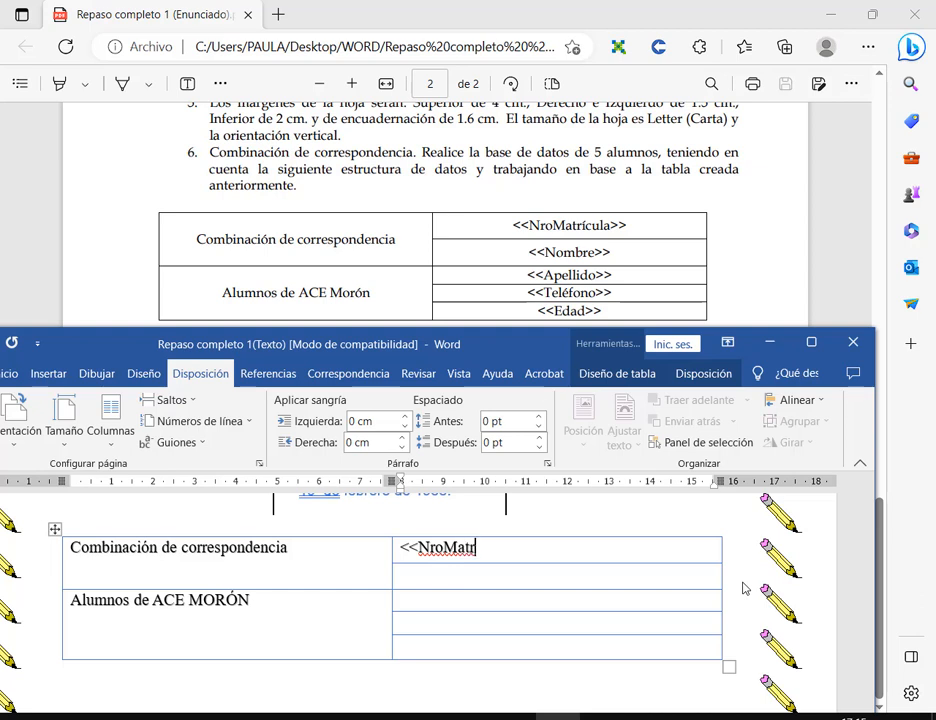
pyautogui.press('BackSpace')
pyautogui.press('BackSpace')
pyautogui.press('BackSpace')
pyautogui.write('cula>>')
pyautogui.rightClick(511, 555)
pyautogui.click(428, 551)
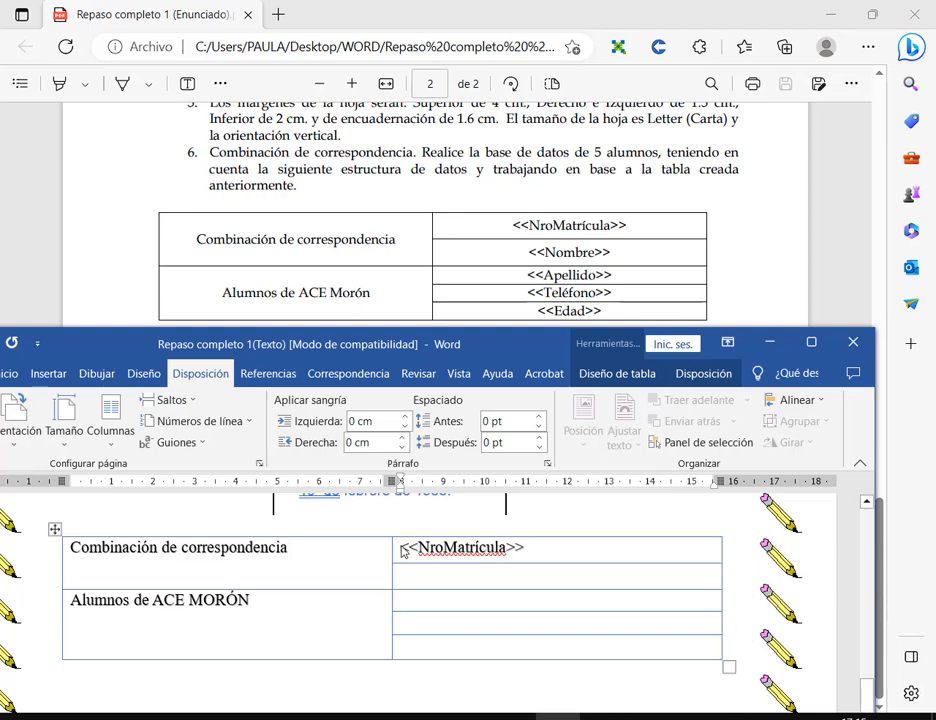
pyautogui.moveTo(405, 549); pyautogui.dragTo(583, 554)
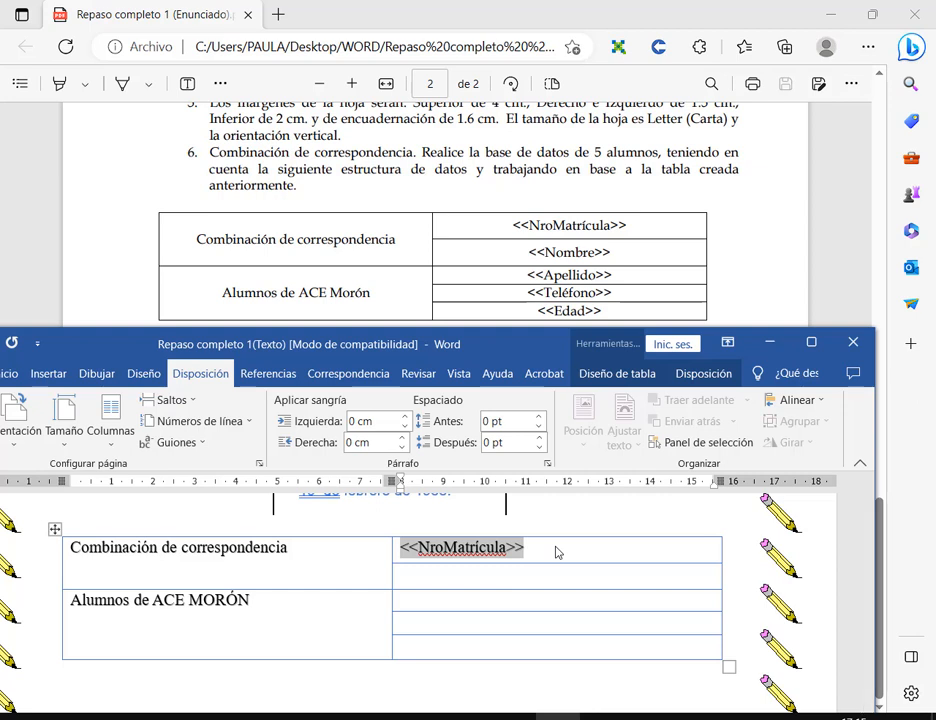
pyautogui.press('BackSpace')
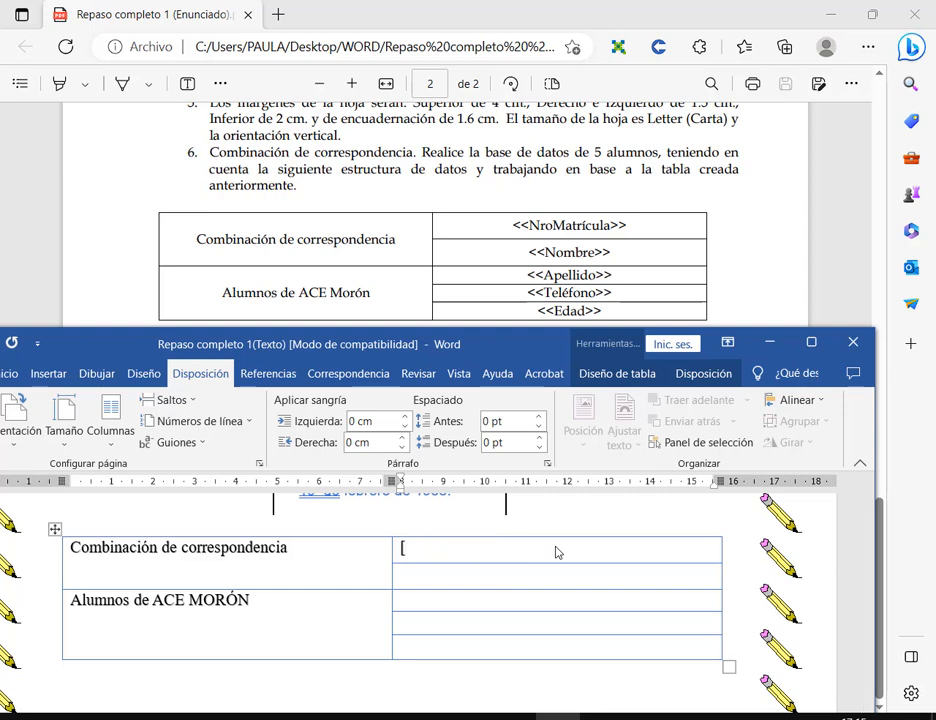
pyautogui.write('[NroMatrí')
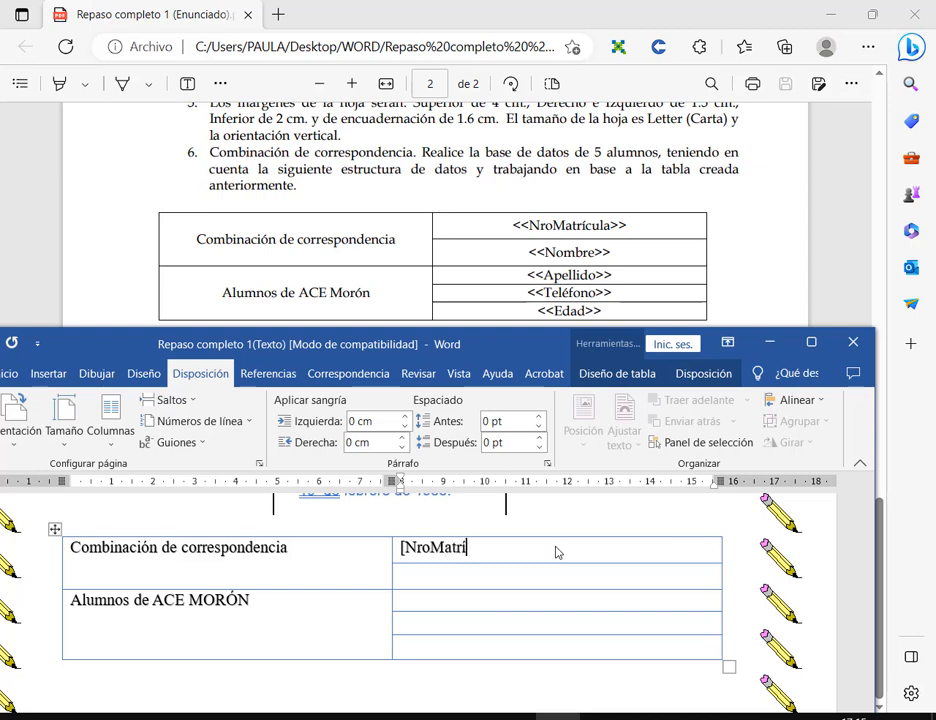
pyautogui.write('cu')
pyautogui.press('BackSpace')
# - Fill the remaining rows with <<Nombre>>, <<Apellido>>, <<Teléfono>> and <<Edad>>, then maximize Word
pyautogui.write('<<')
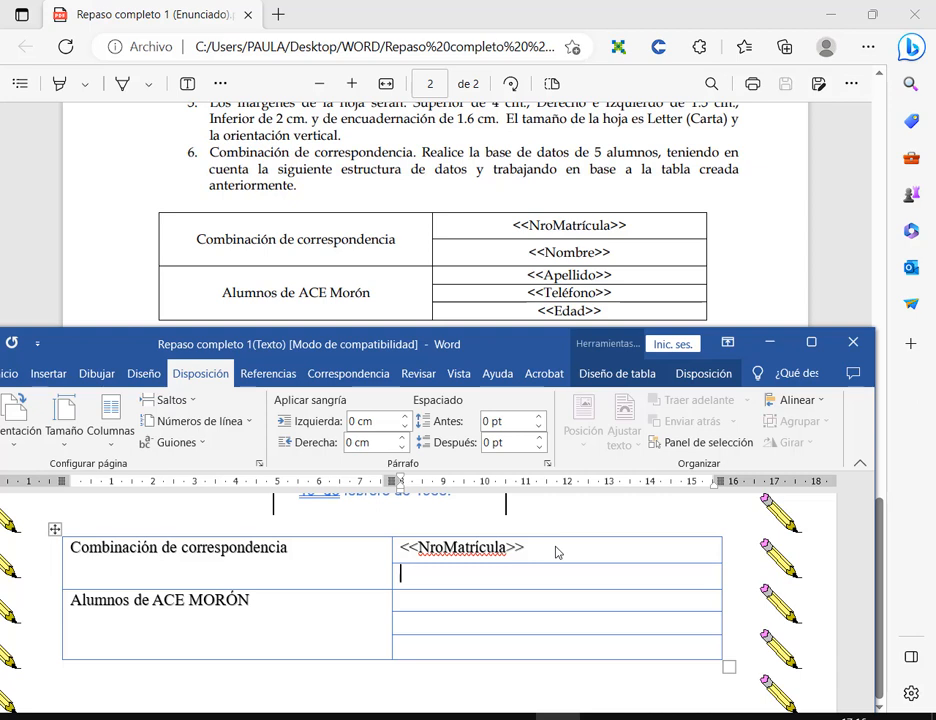
pyautogui.write('<<Nombre>>')
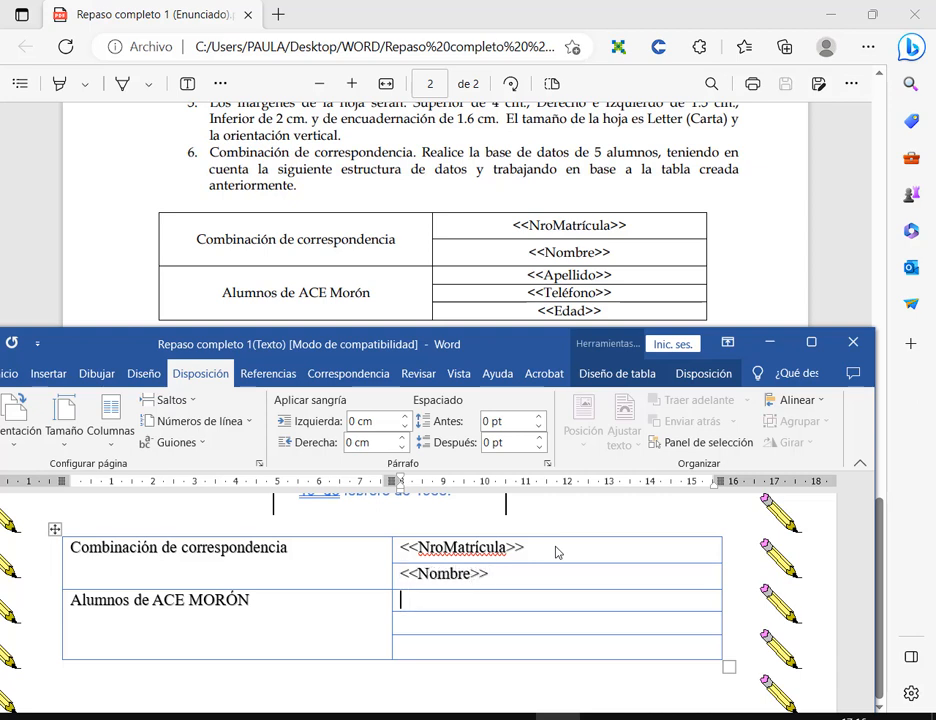
pyautogui.write('<<Apellido>>')
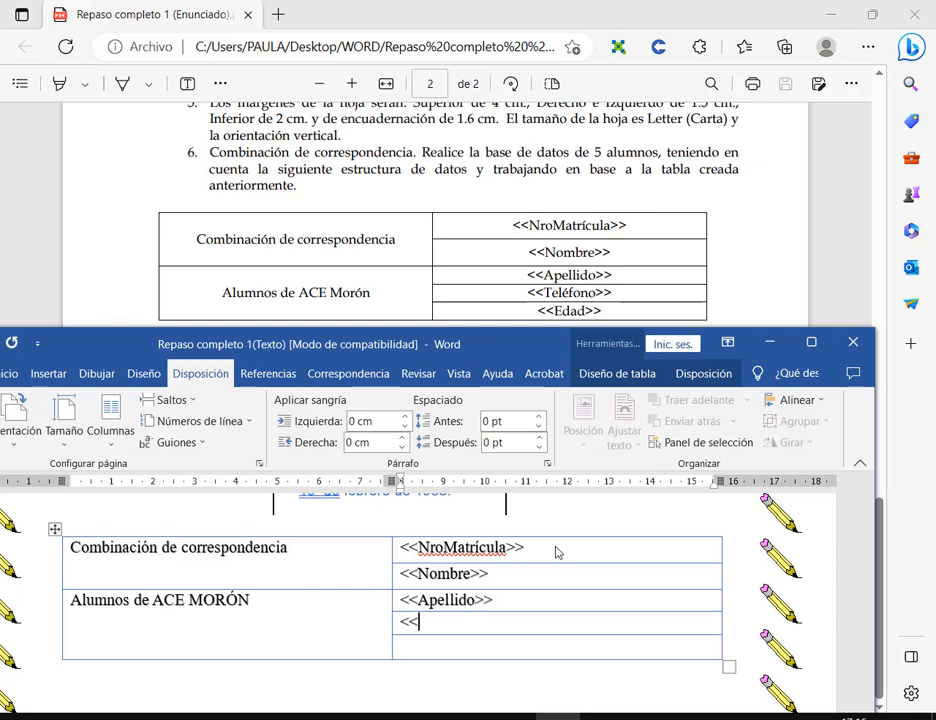
pyautogui.write('<<Teléfono>>')
pyautogui.write('<<')
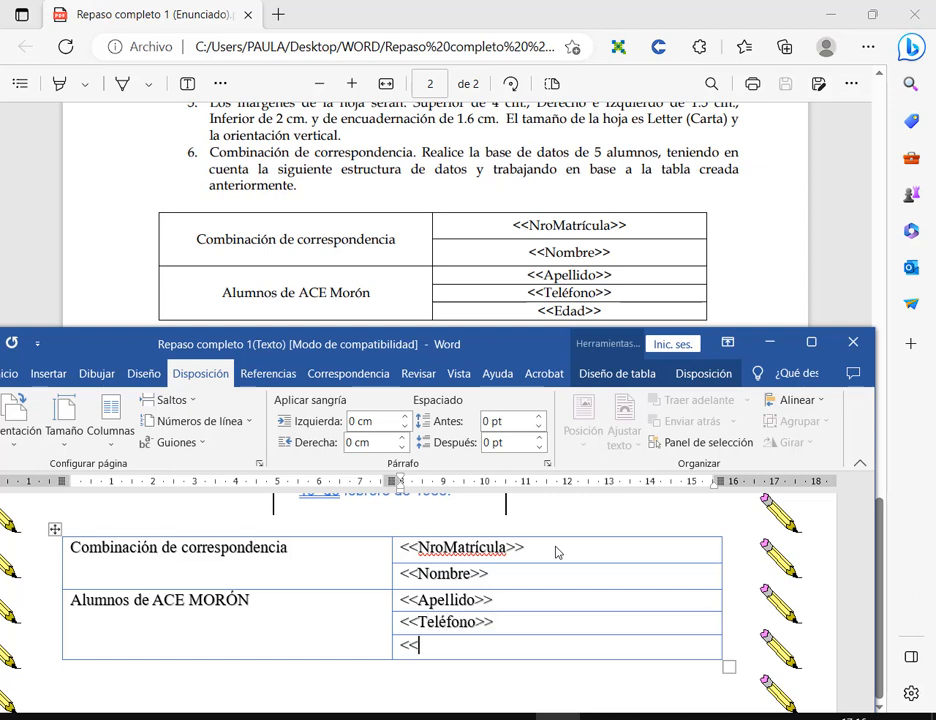
pyautogui.write('Edad>>')
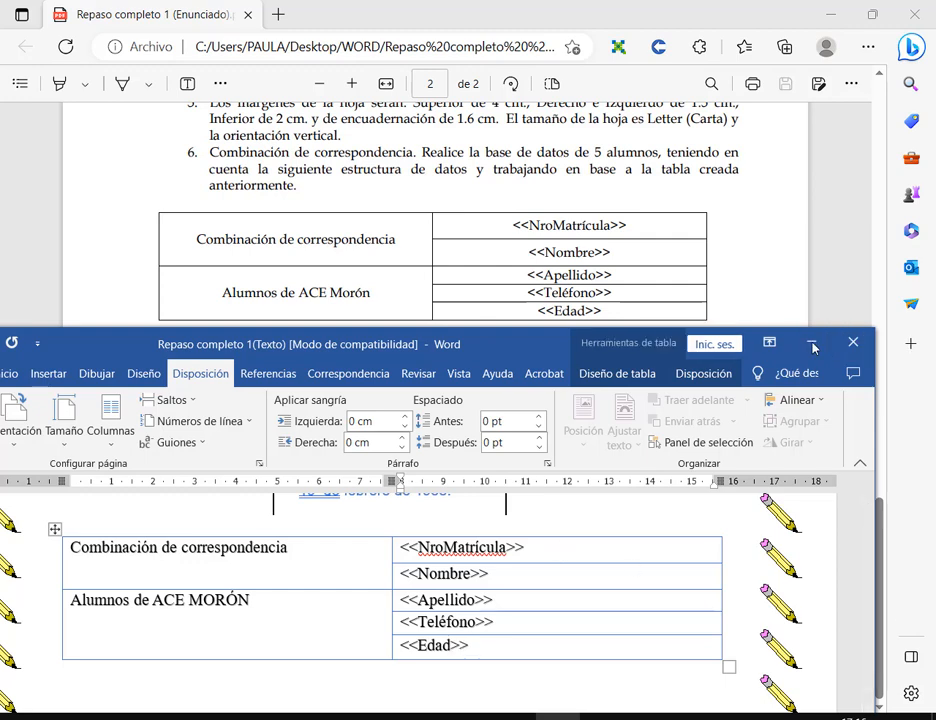
pyautogui.click(811, 342)
pyautogui.moveTo(608, 230); pyautogui.dragTo(629, 322)
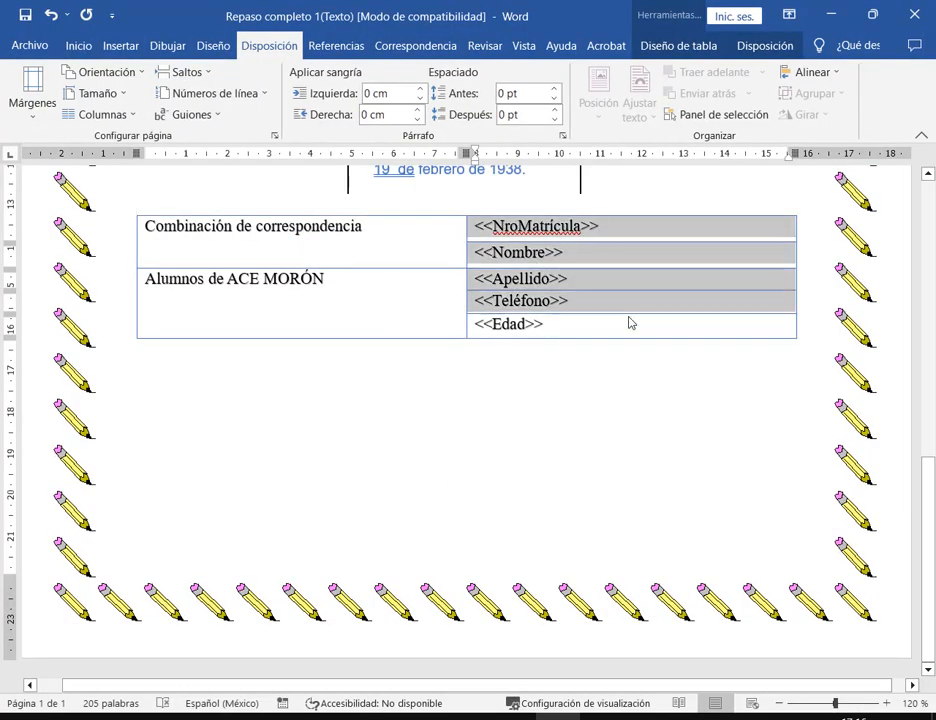
# - Centre the five merge-field placeholders in the right column
pyautogui.click(75, 46)
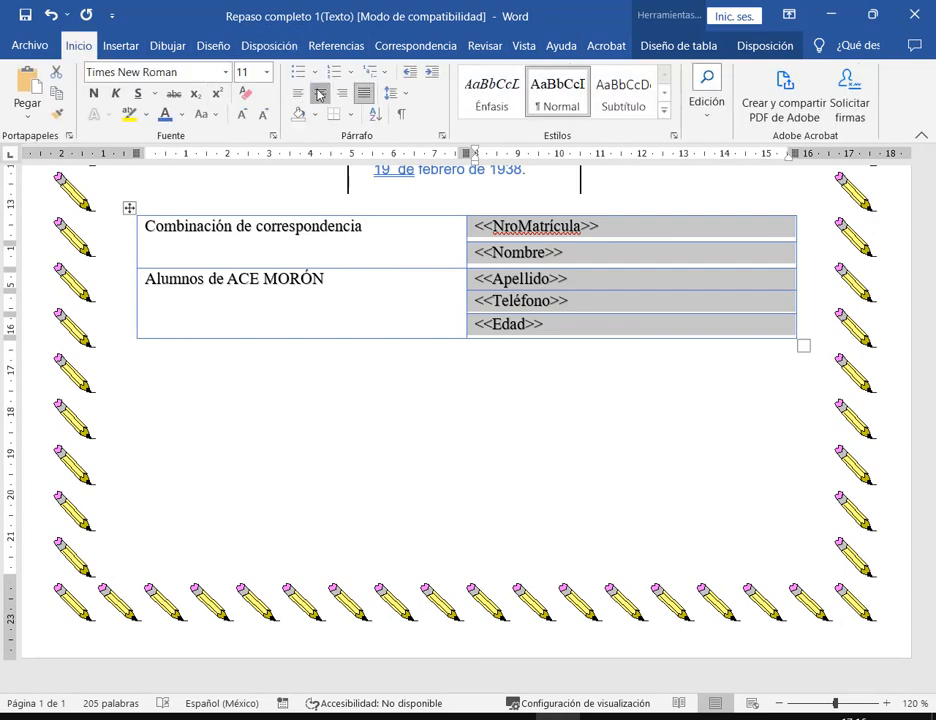
pyautogui.click(320, 92)
pyautogui.click(646, 531)
# - Centre both left-column labels horizontally and vertically, then save the document
pyautogui.moveTo(312, 232); pyautogui.dragTo(328, 296)
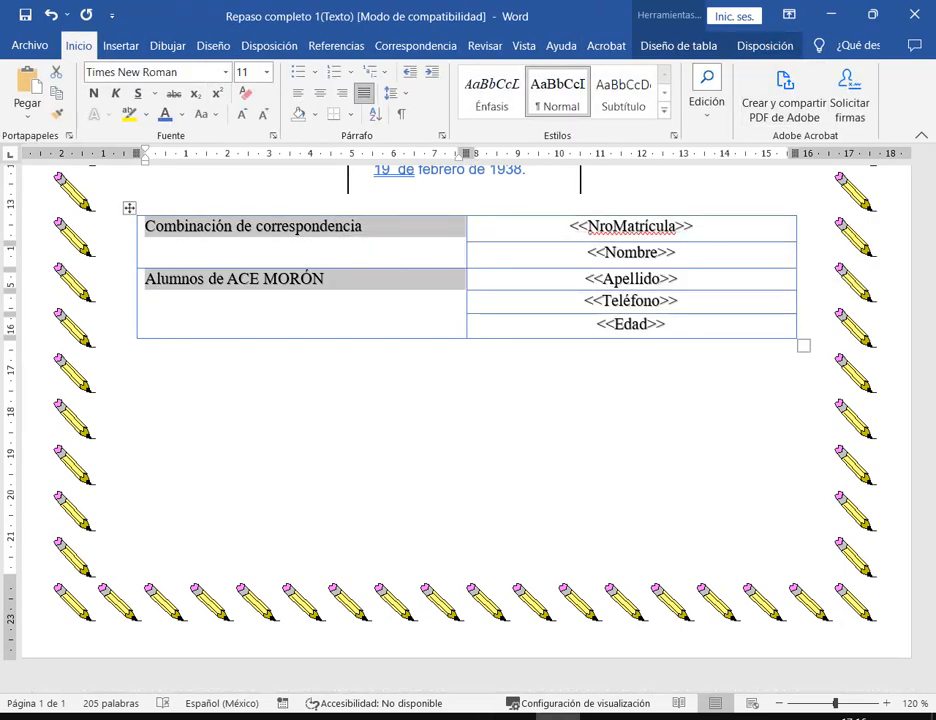
pyautogui.hotkey('alt', 'Tab')
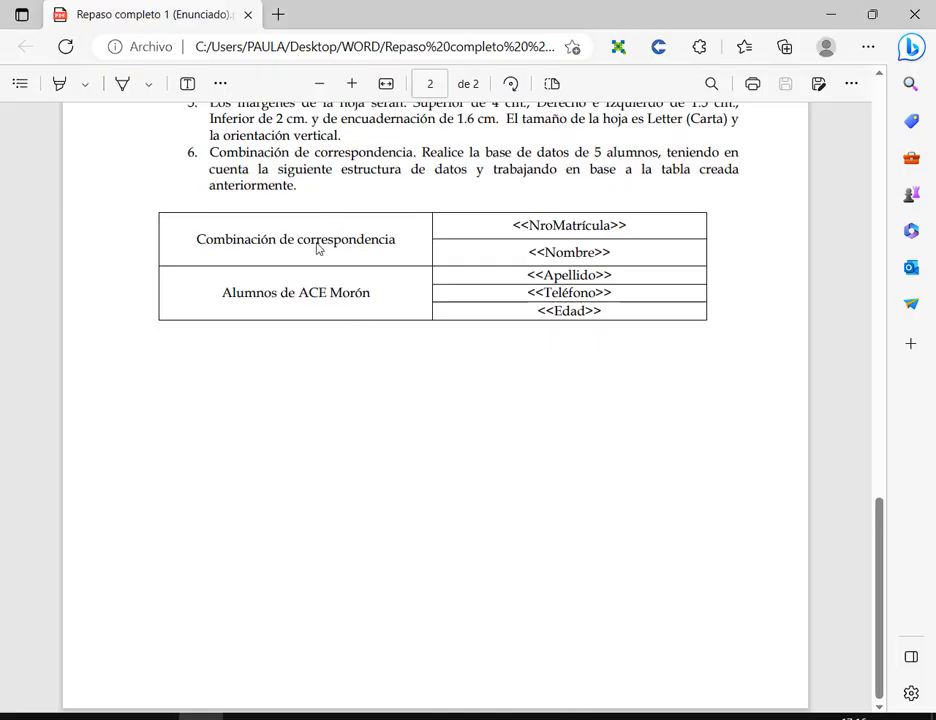
pyautogui.click(560, 717)
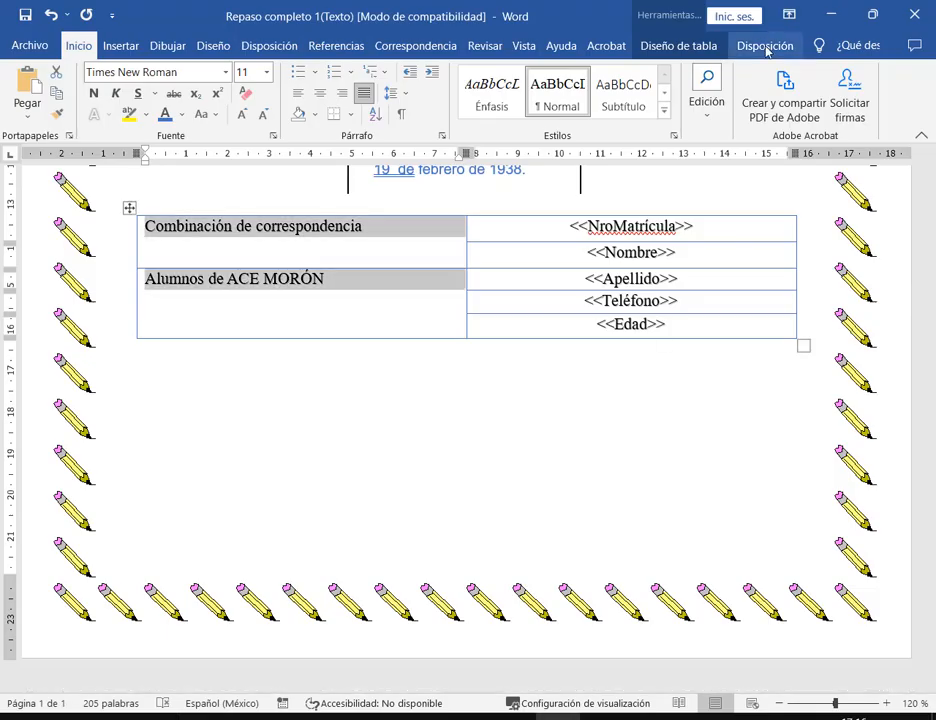
pyautogui.click(766, 47)
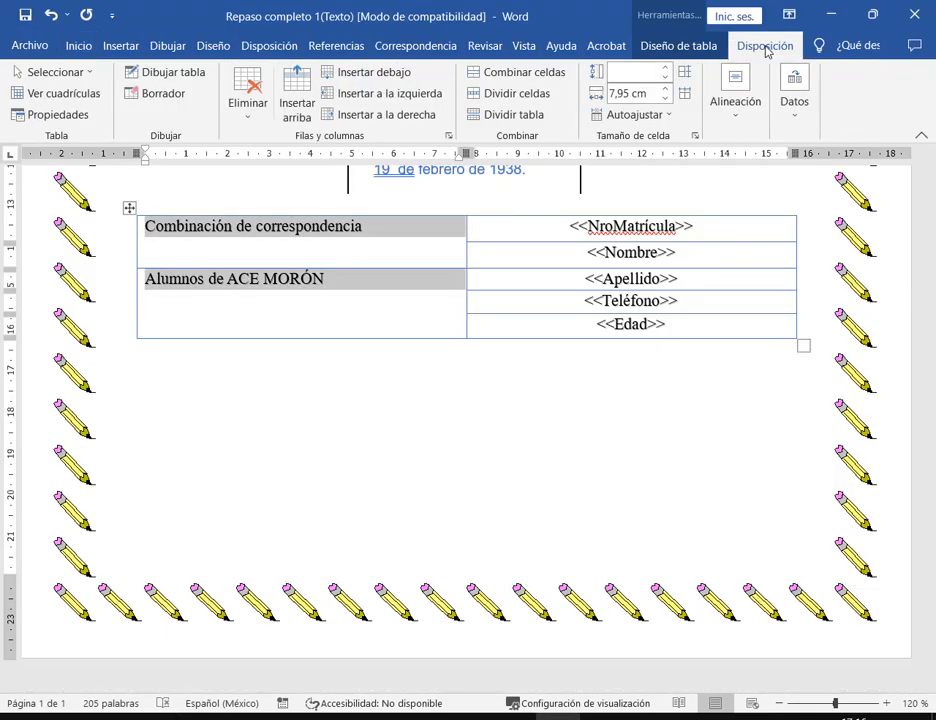
pyautogui.click(735, 128)
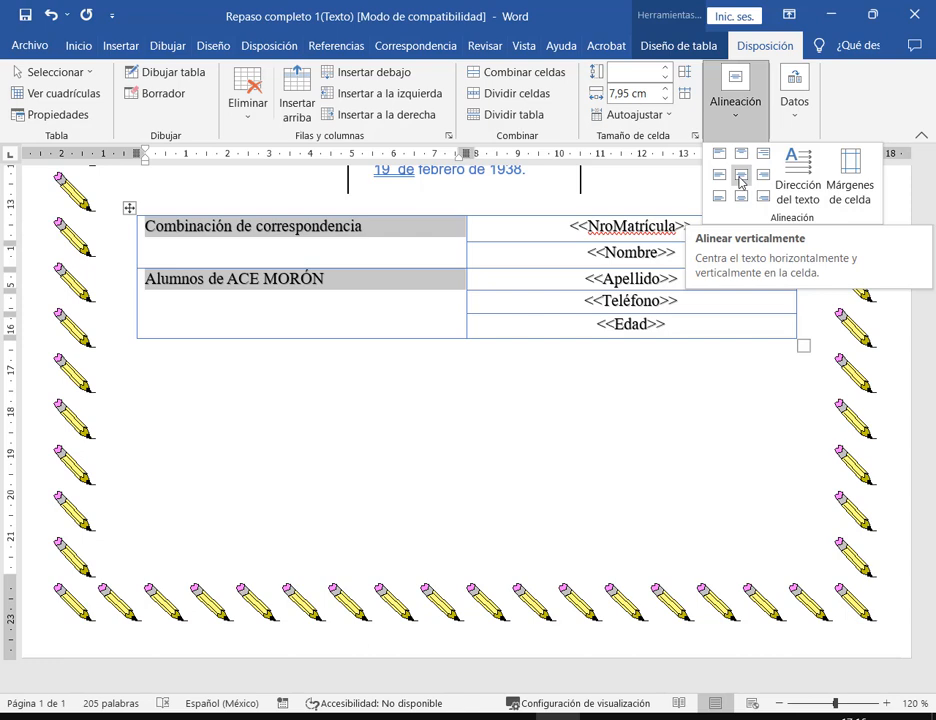
pyautogui.click(741, 182)
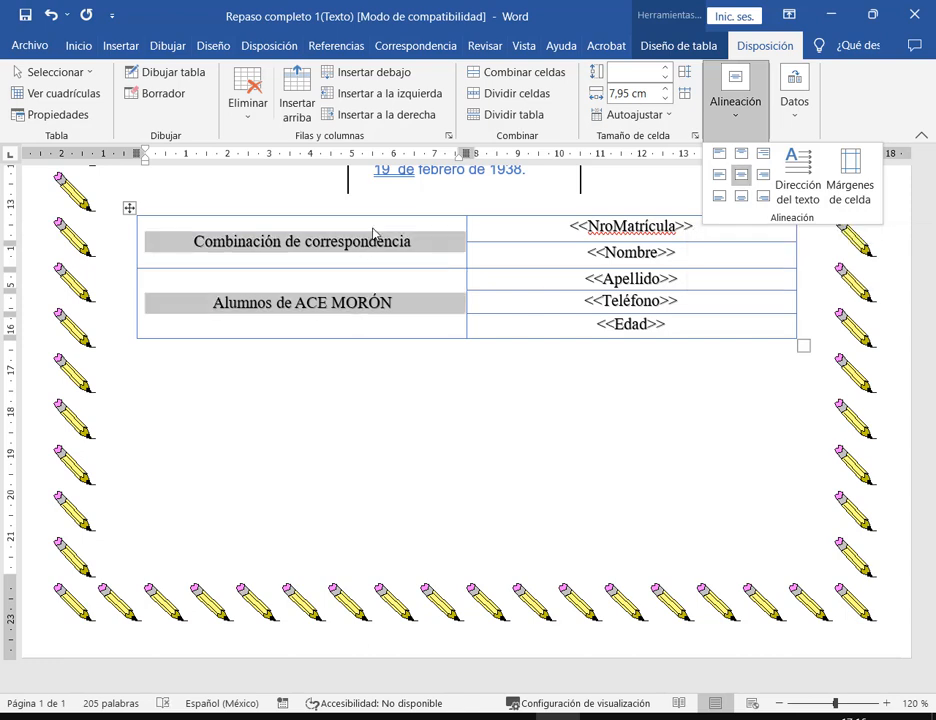
pyautogui.click(403, 232)
pyautogui.click(420, 294)
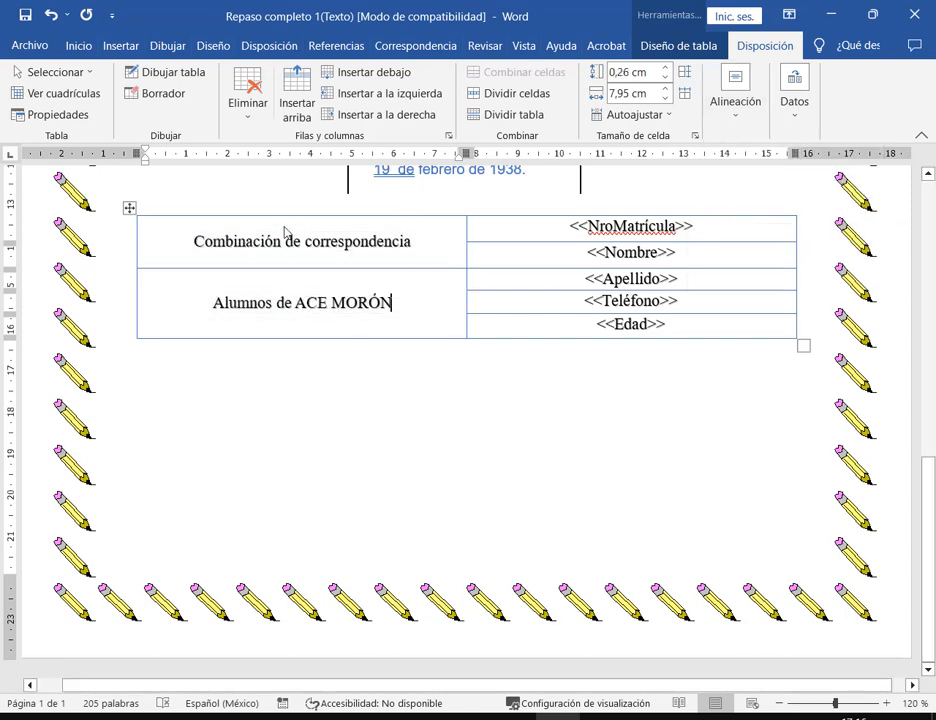
pyautogui.click(35, 17)
pyautogui.scroll(2, 578, 410)
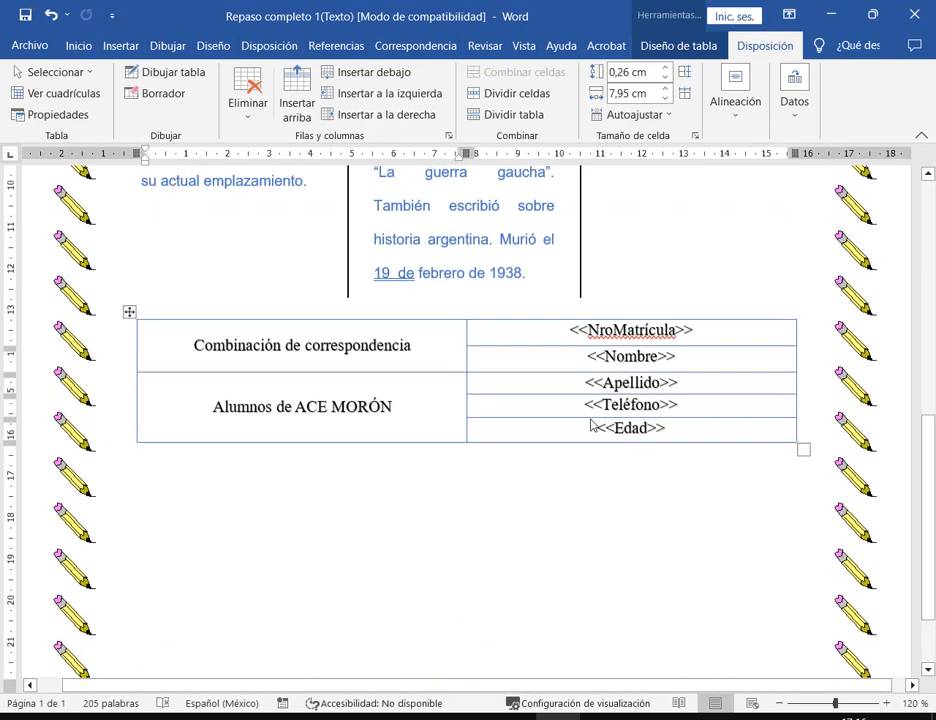
pyautogui.click(875, 28)
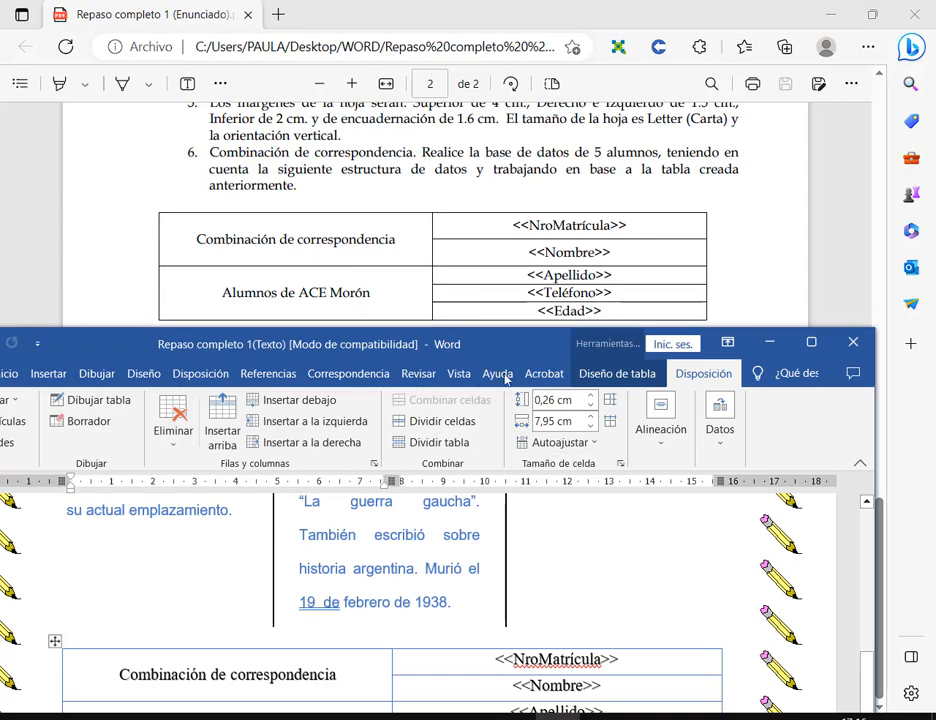
pyautogui.moveTo(492, 328); pyautogui.dragTo(283, 56)
pyautogui.click(834, 21)
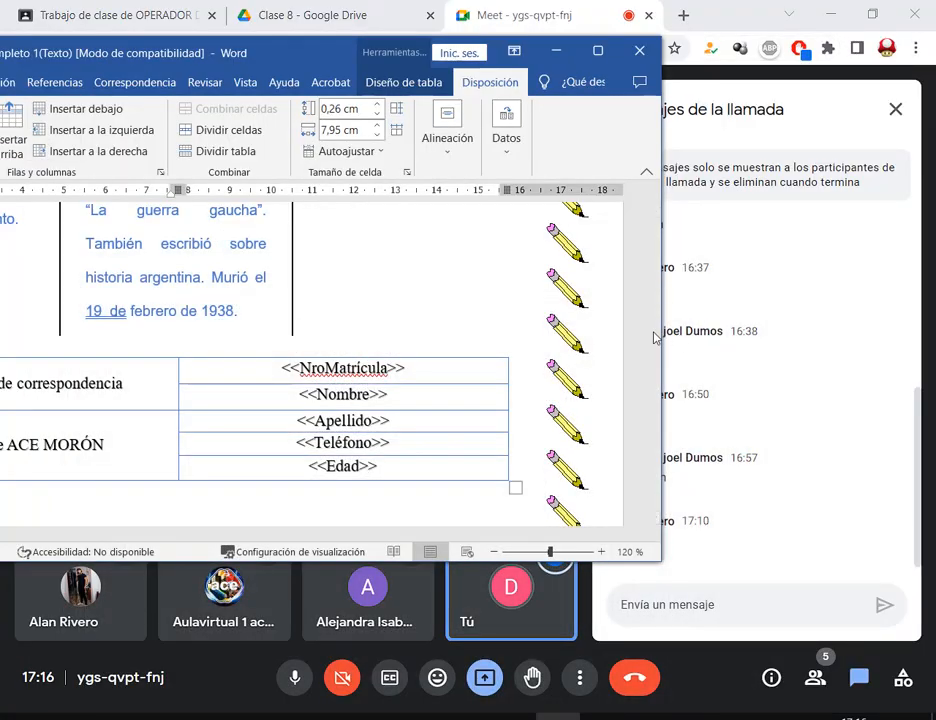
pyautogui.moveTo(661, 340); pyautogui.dragTo(591, 340)
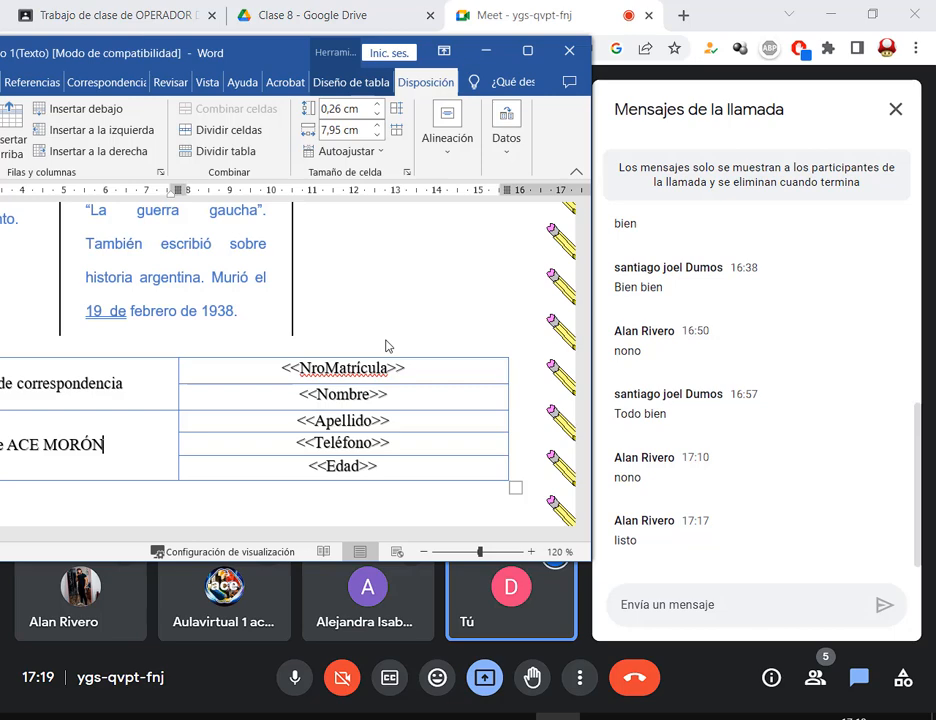
pyautogui.click(528, 51)
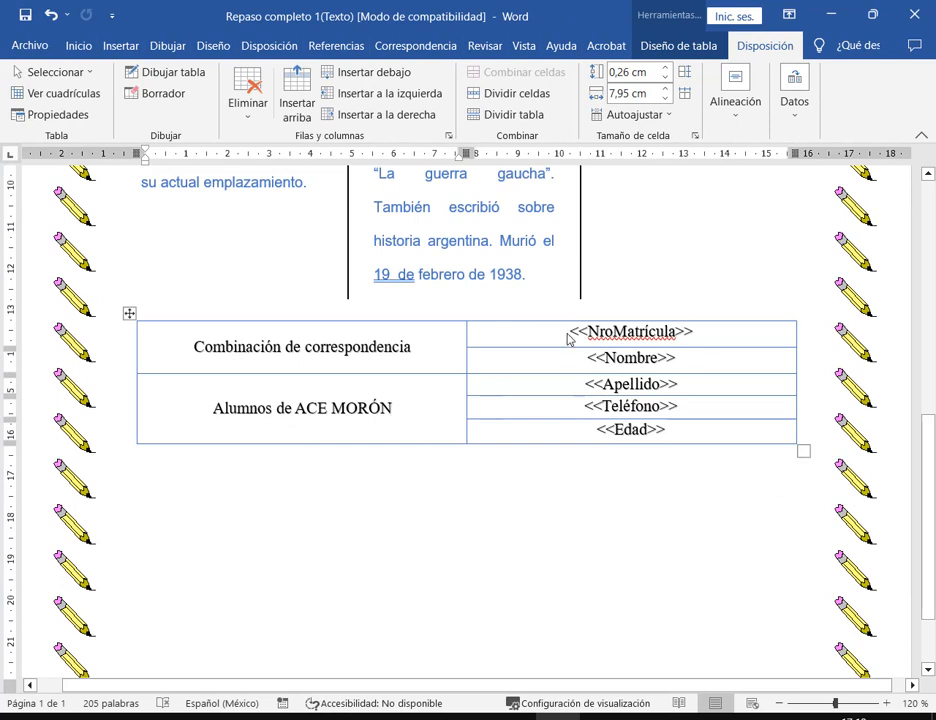
# - Open the Correspondencia tab's Iniciar combinación de correspondencia list, then dismiss it
pyautogui.moveTo(567, 339); pyautogui.dragTo(675, 441)
pyautogui.click(345, 516)
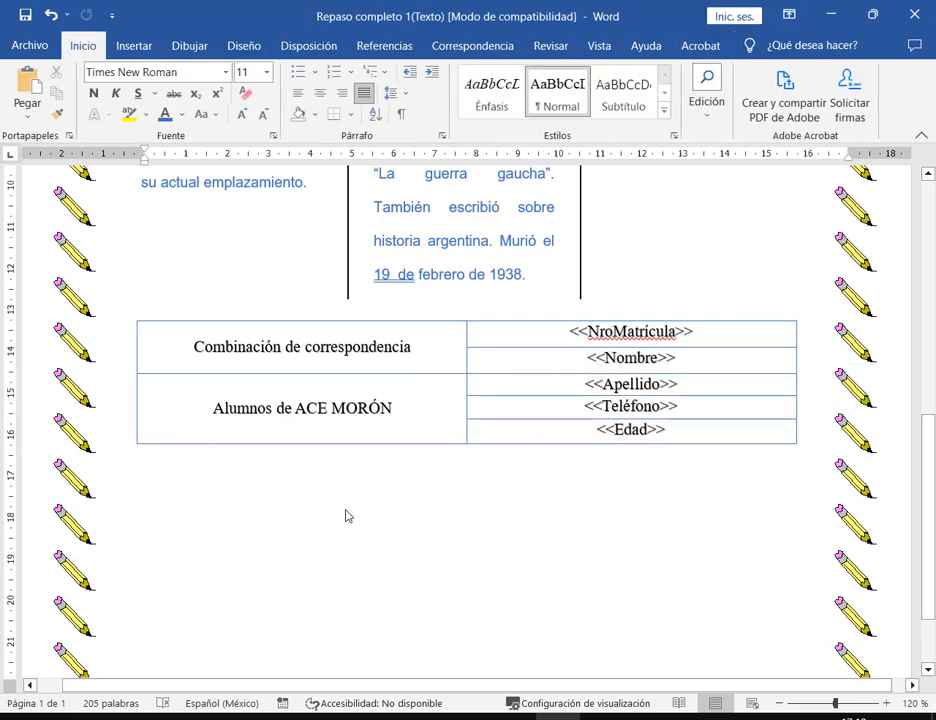
pyautogui.click(479, 48)
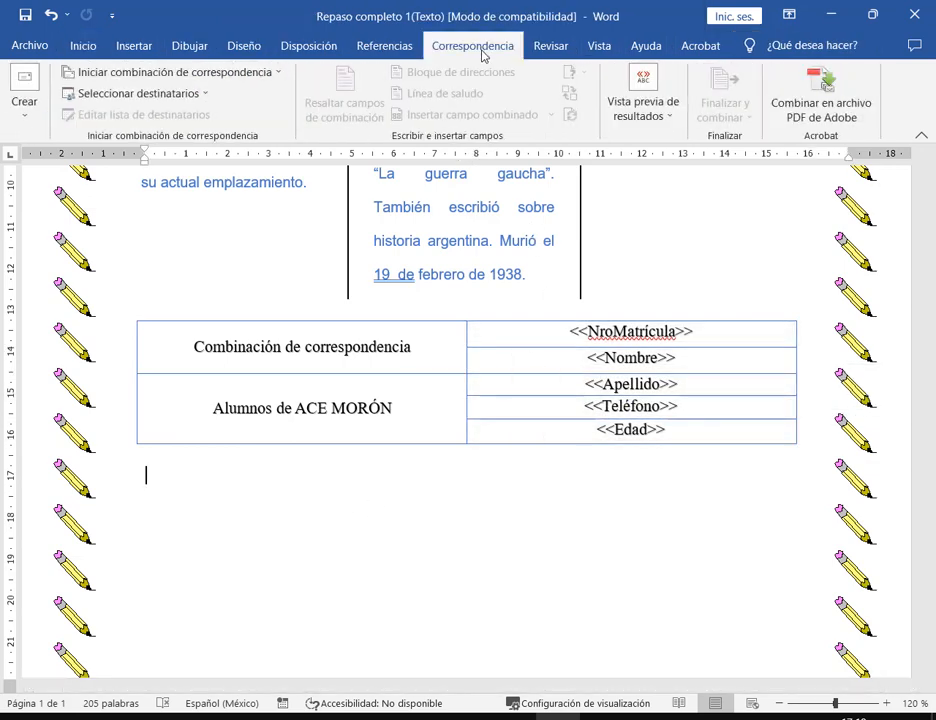
pyautogui.click(255, 76)
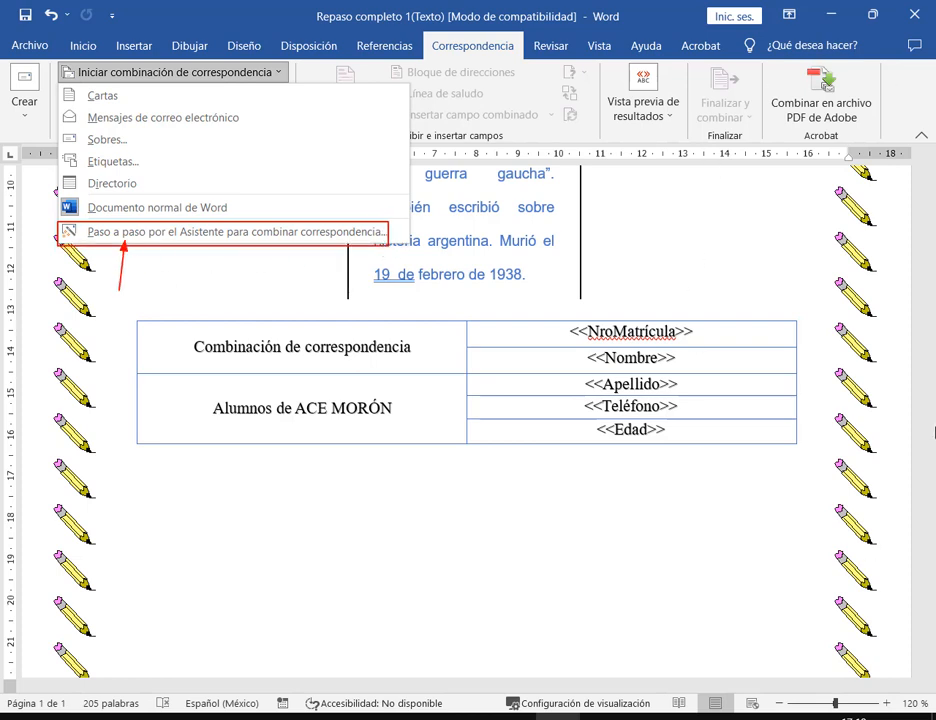
pyautogui.click(819, 286)
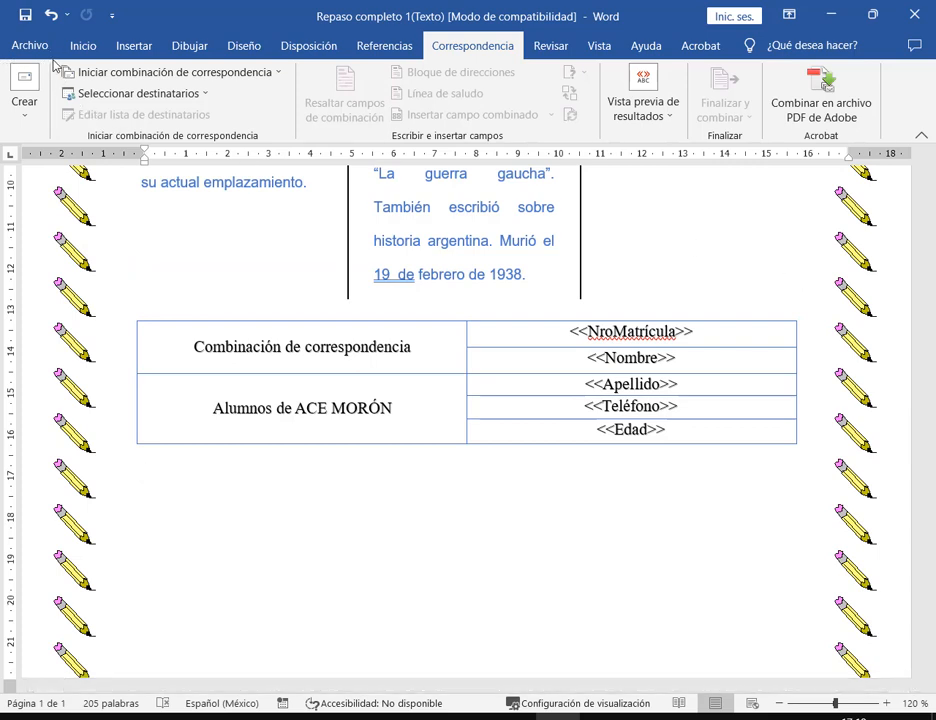
# - Mark the mail merge ribbon features, then launch the step-by-step mail merge wizard
pyautogui.moveTo(51, 58); pyautogui.dragTo(827, 132)
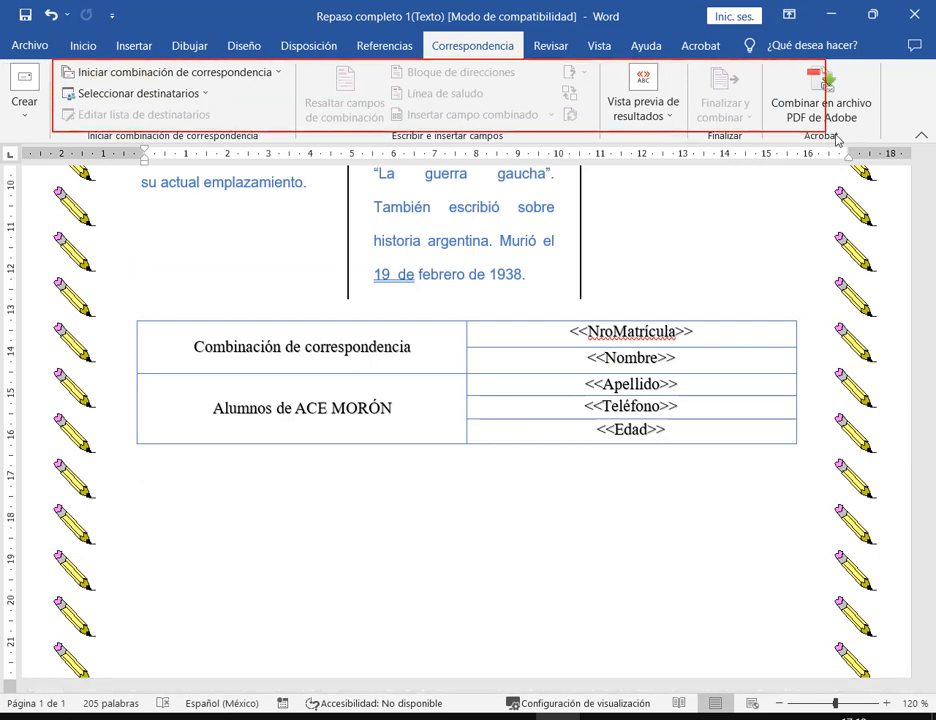
pyautogui.click(813, 216)
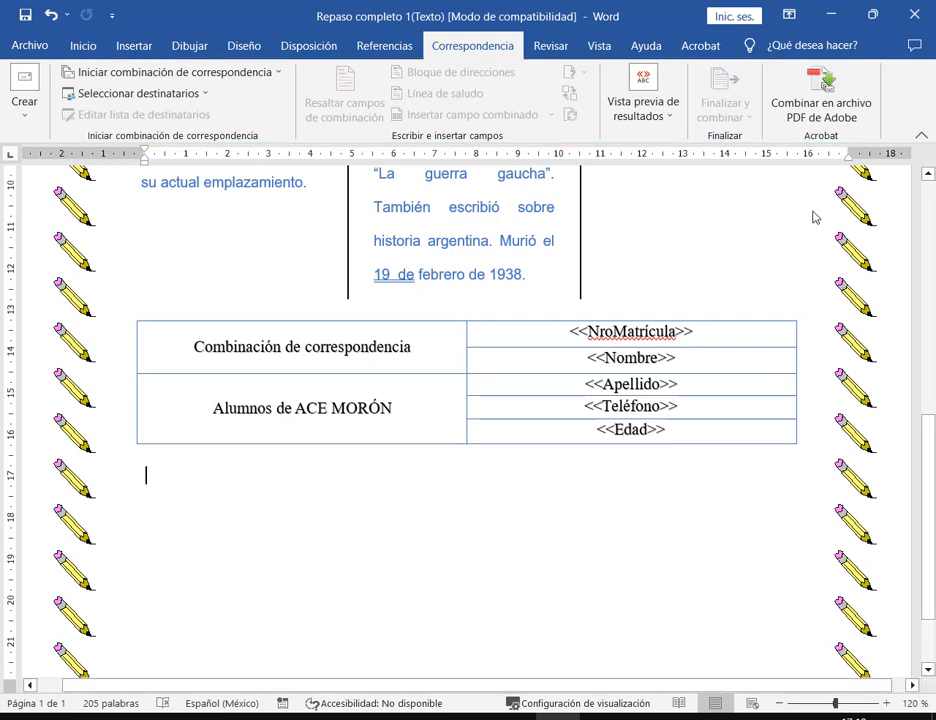
pyautogui.click(240, 80)
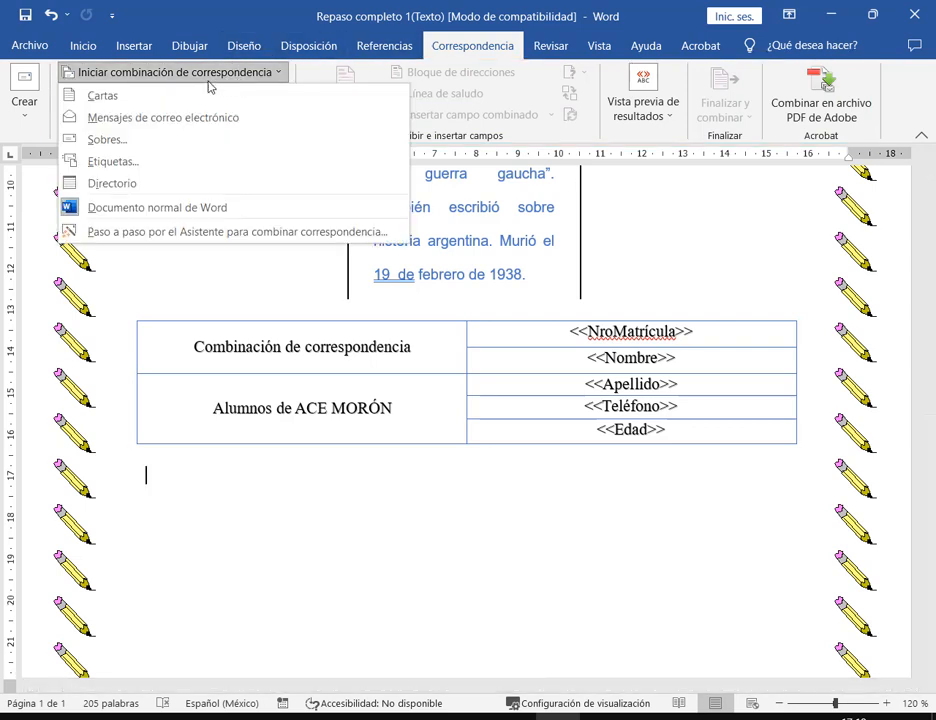
pyautogui.click(150, 233)
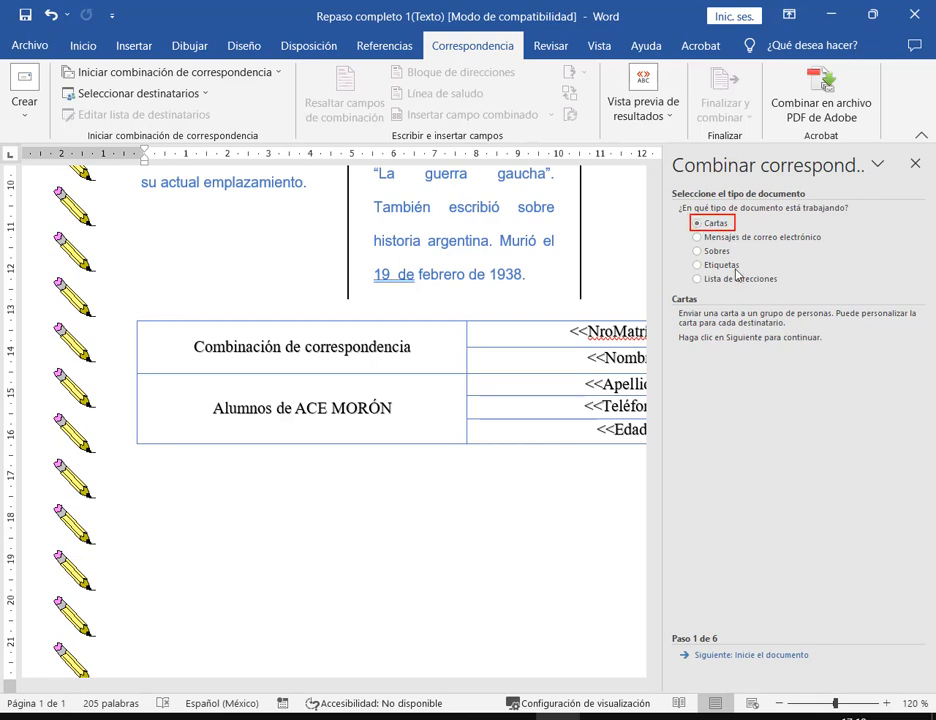
# - Advance the mail merge wizard past the starting-document step to recipient selection
pyautogui.click(741, 657)
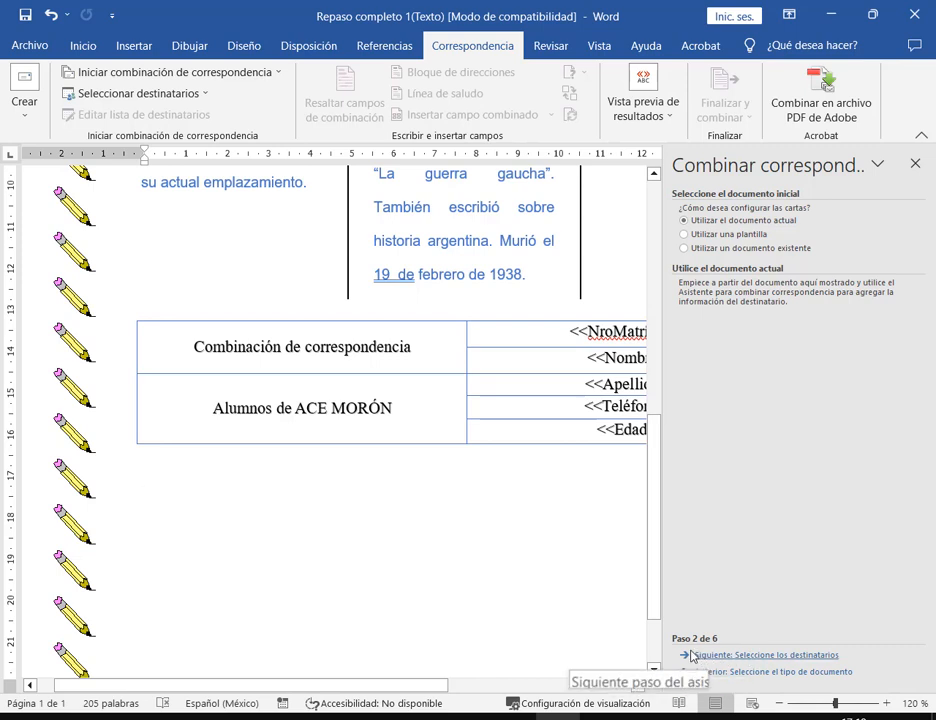
pyautogui.click(819, 656)
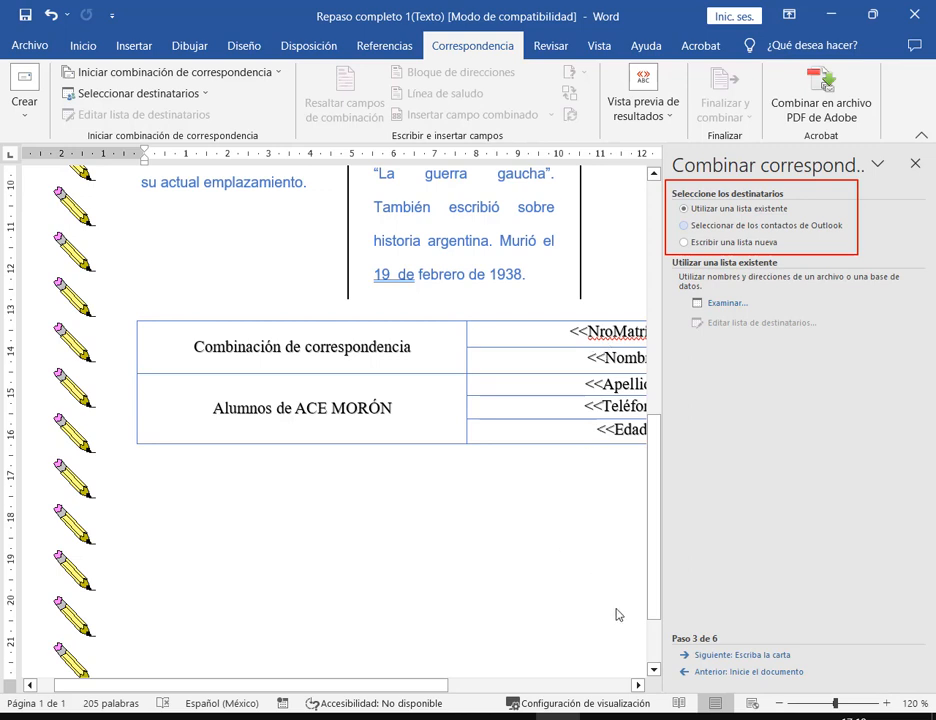
# - Bring the table into view and mark its NroMatrícula, Nombre, Apellido, Teléfono and Edad fields in red
pyautogui.click(638, 685)
pyautogui.click(638, 685)
pyautogui.click(638, 685)
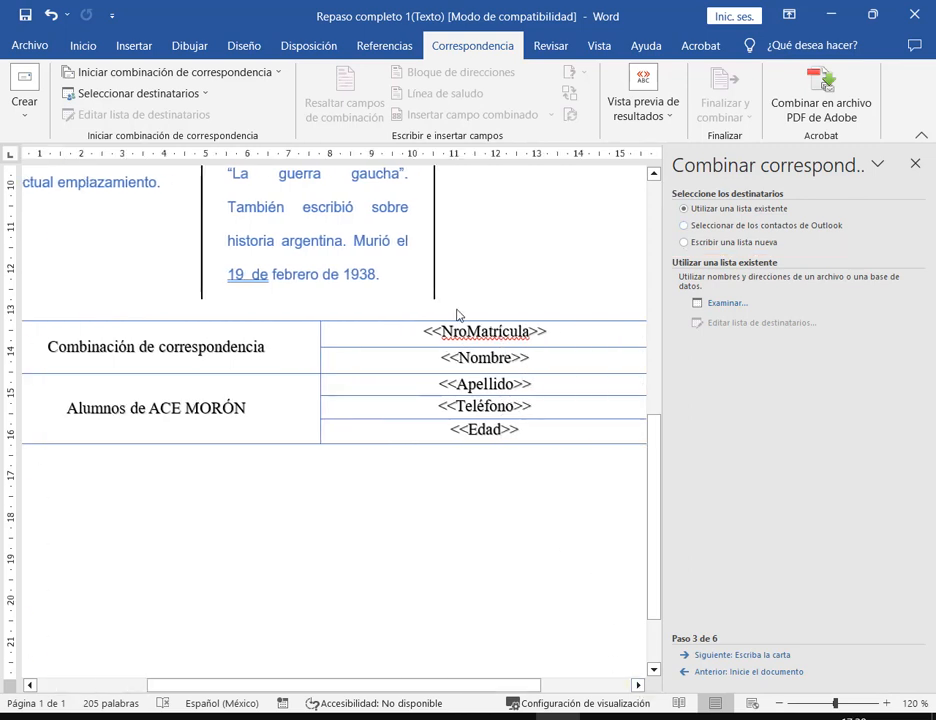
pyautogui.moveTo(429, 348)
pyautogui.mouseDown()
pyautogui.moveTo(507, 365)
pyautogui.moveTo(541, 414)
pyautogui.mouseUp()
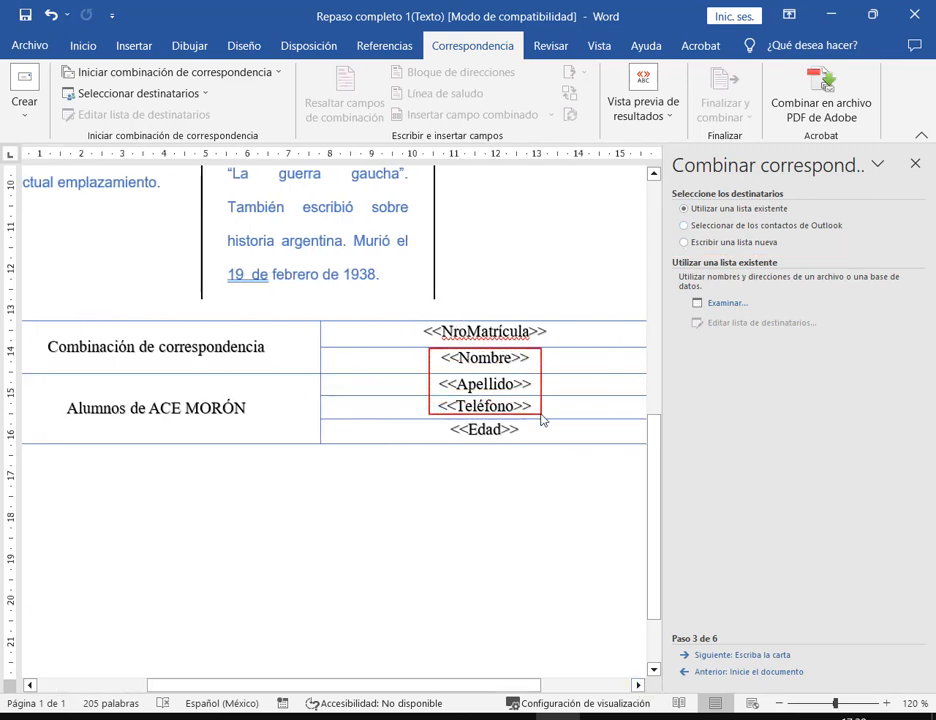
pyautogui.moveTo(420, 319); pyautogui.dragTo(549, 347)
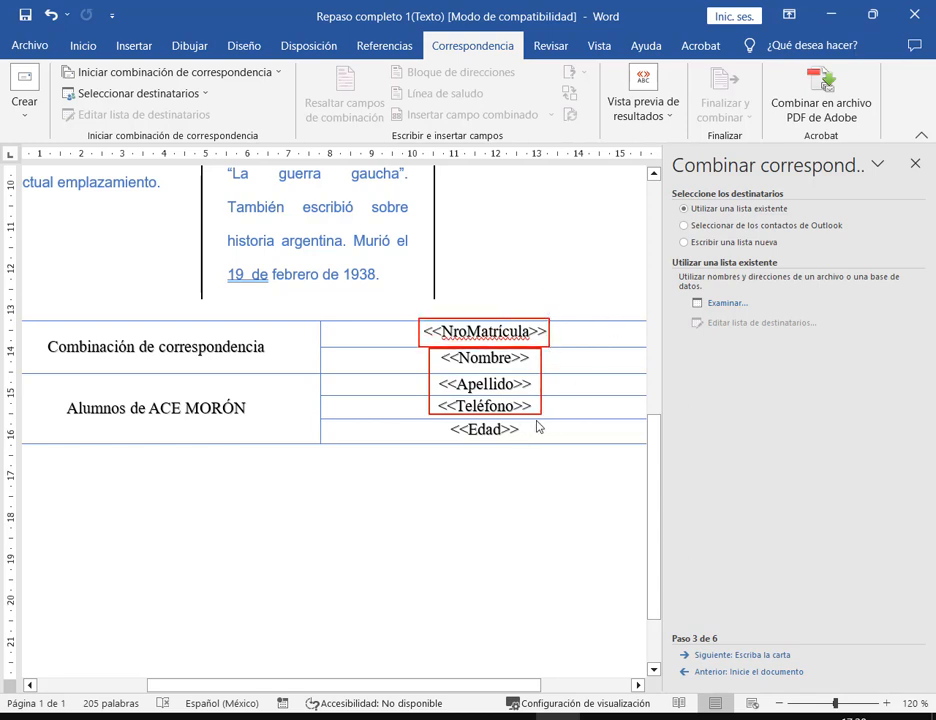
pyautogui.moveTo(545, 494); pyautogui.dragTo(510, 437)
pyautogui.press('Escape')
# - Choose Escribir una lista nueva, then preview and close the new address list form
pyautogui.click(684, 243)
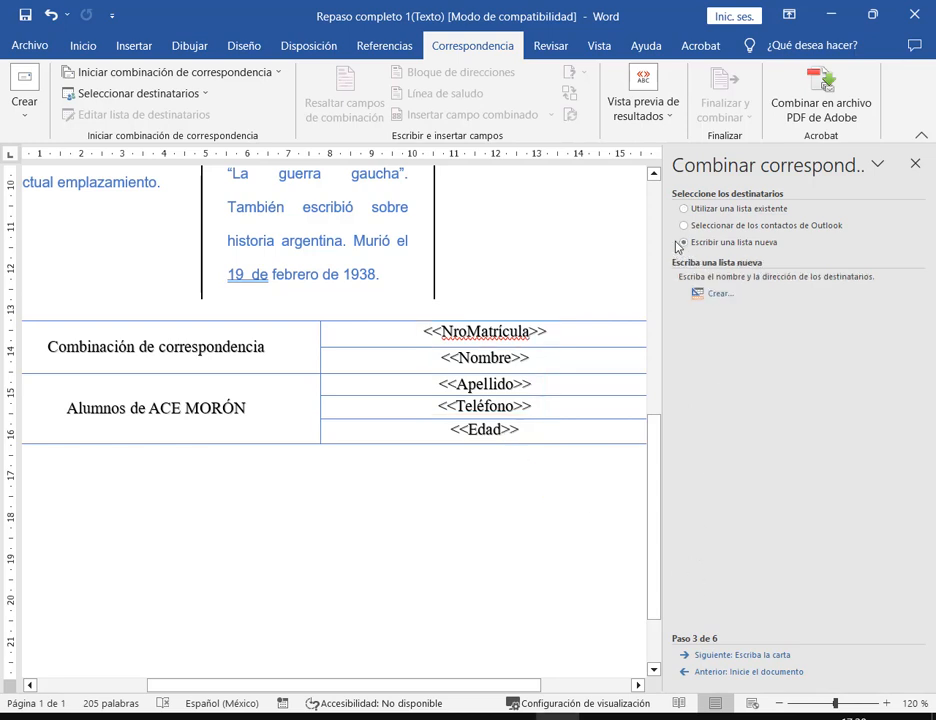
pyautogui.moveTo(676, 234); pyautogui.dragTo(789, 253)
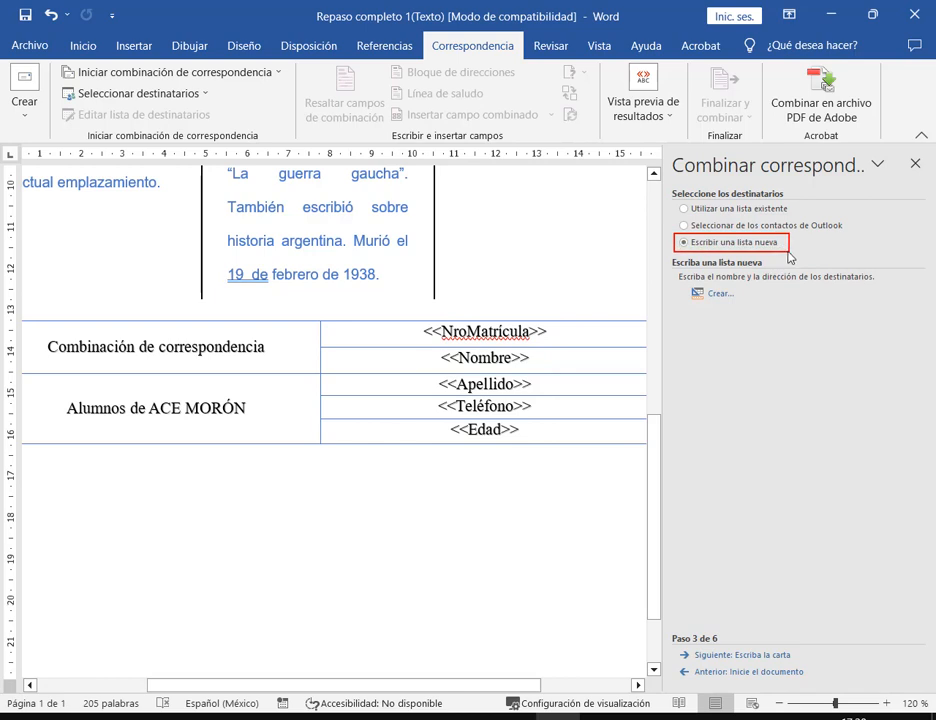
pyautogui.moveTo(845, 270); pyautogui.dragTo(791, 257)
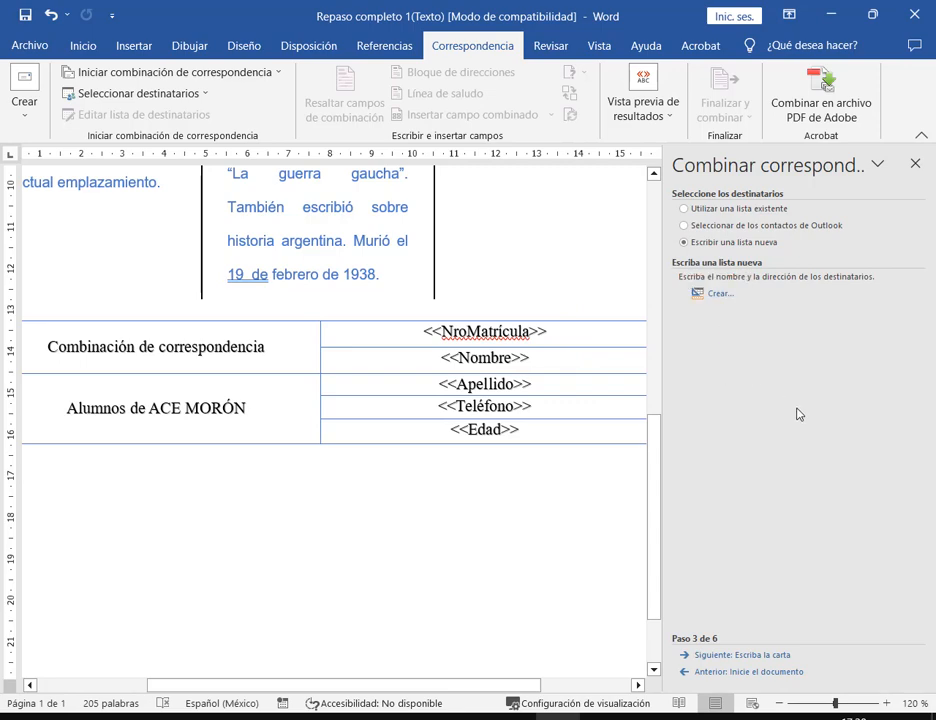
pyautogui.click(718, 294)
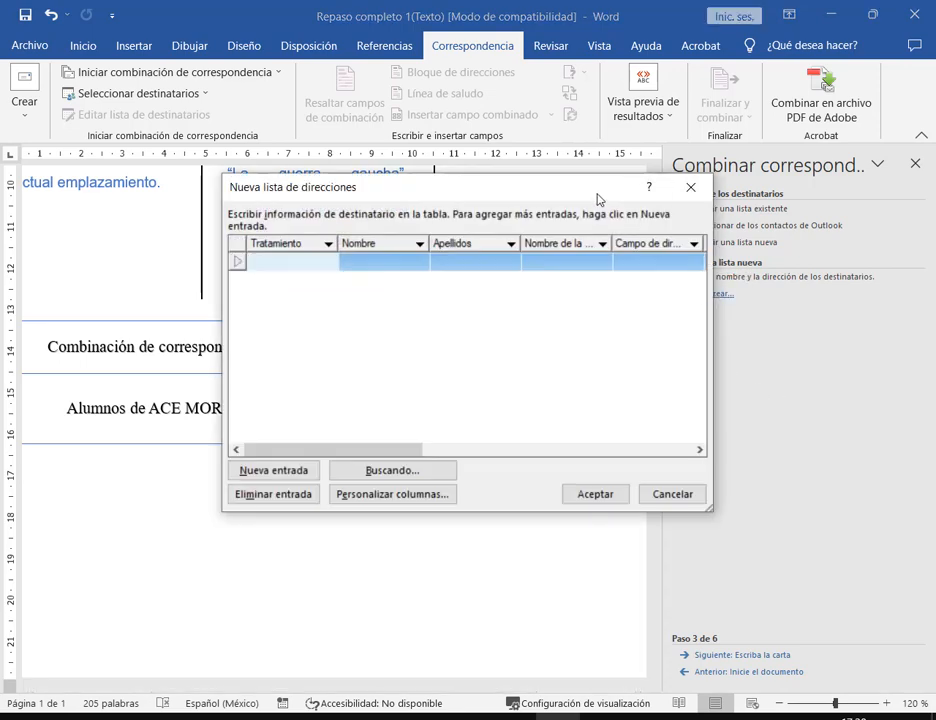
pyautogui.click(683, 196)
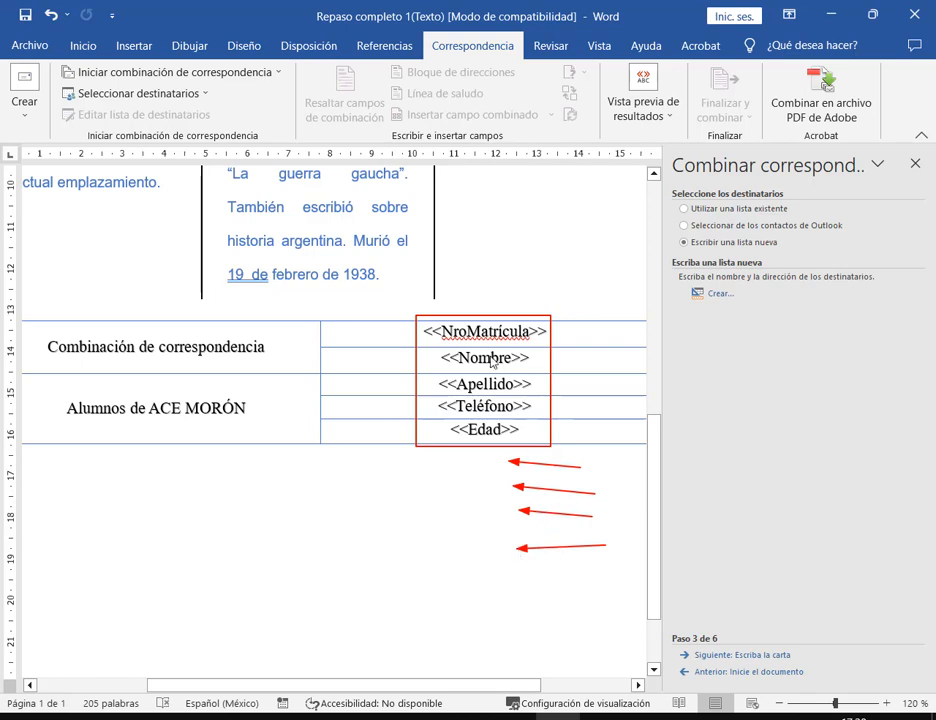
# - Re-annotate the five merge fields and the Crear option with red boxes and arrows
pyautogui.moveTo(425, 330); pyautogui.dragTo(543, 443)
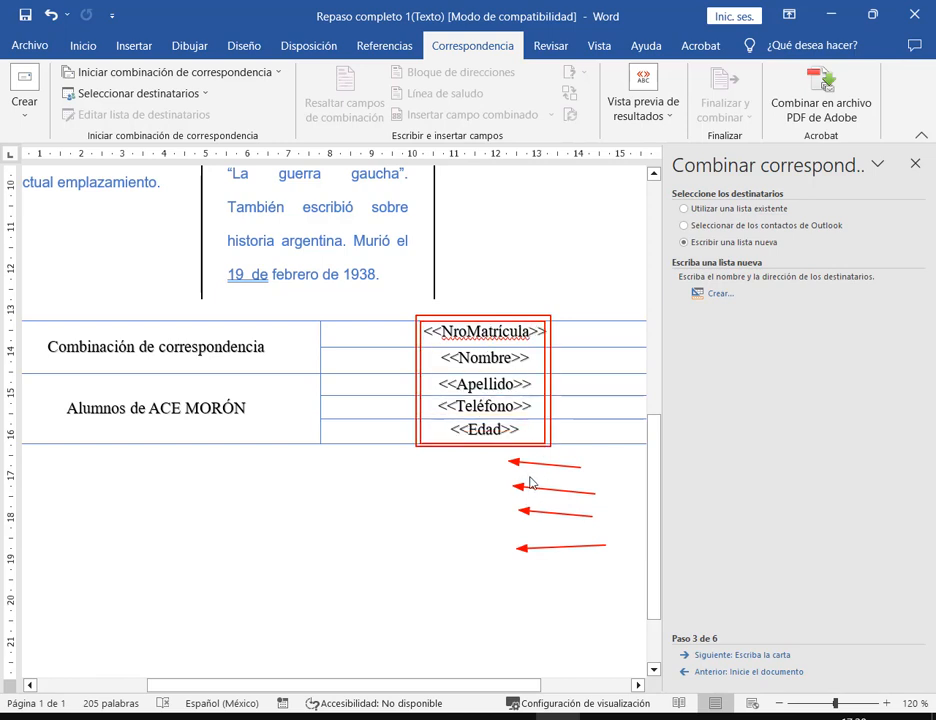
pyautogui.moveTo(537, 460)
pyautogui.mouseDown()
pyautogui.moveTo(529, 476)
pyautogui.moveTo(565, 561)
pyautogui.mouseUp()
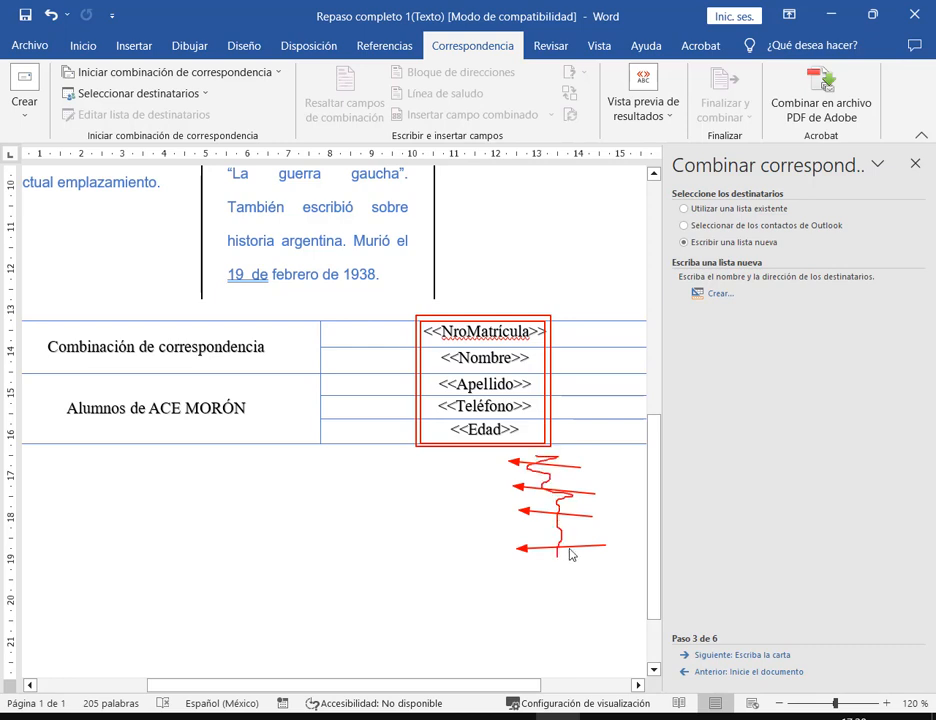
pyautogui.press('Escape')
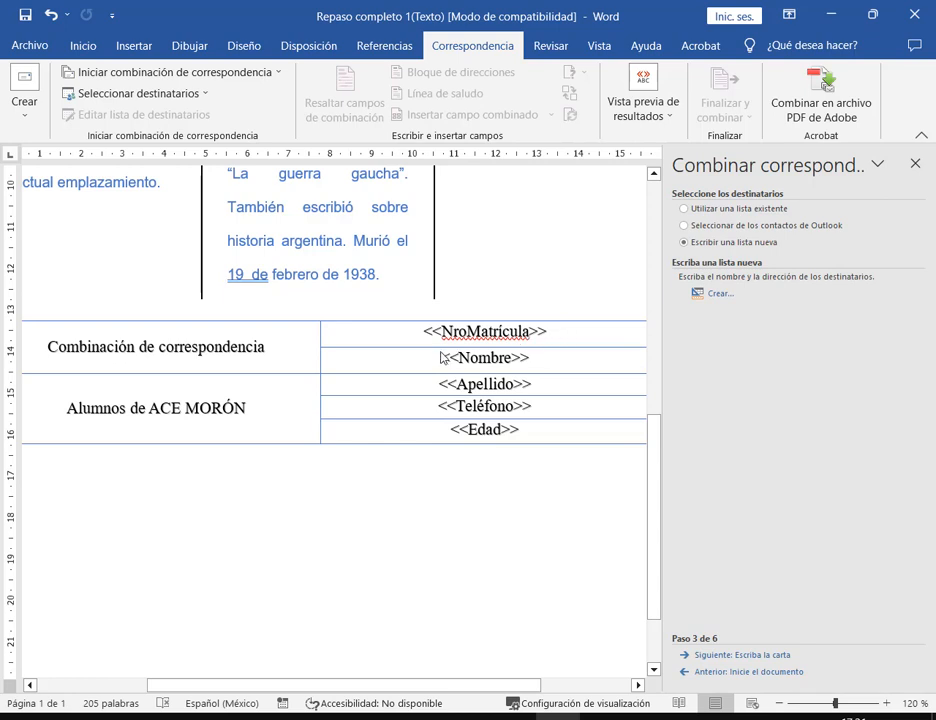
pyautogui.moveTo(433, 350); pyautogui.dragTo(537, 393)
pyautogui.moveTo(441, 419); pyautogui.dragTo(520, 446)
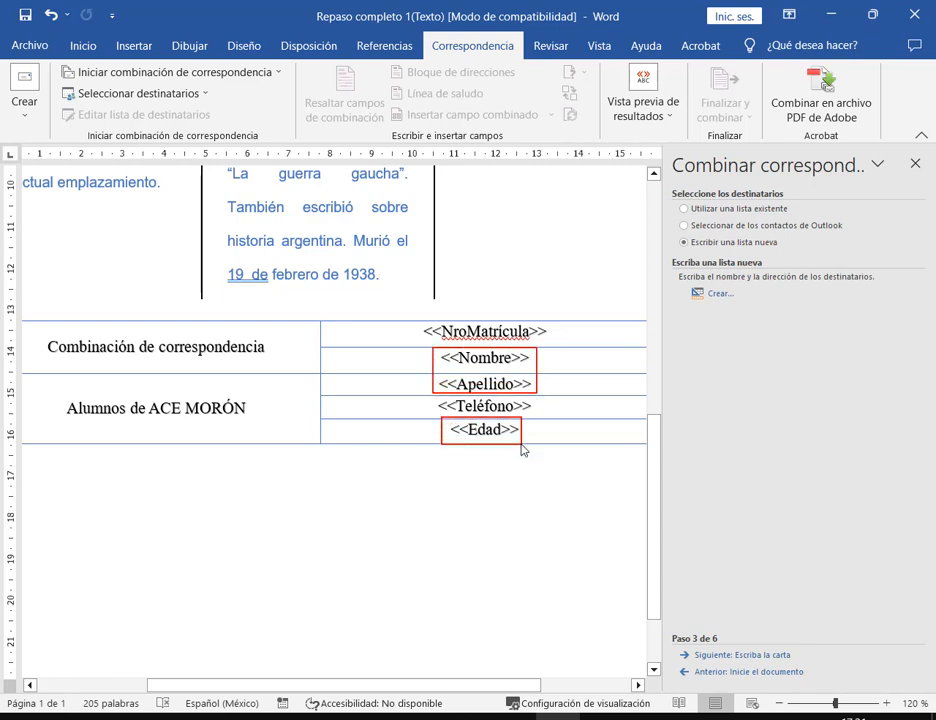
pyautogui.moveTo(608, 298); pyautogui.dragTo(547, 328)
pyautogui.moveTo(578, 388); pyautogui.dragTo(537, 405)
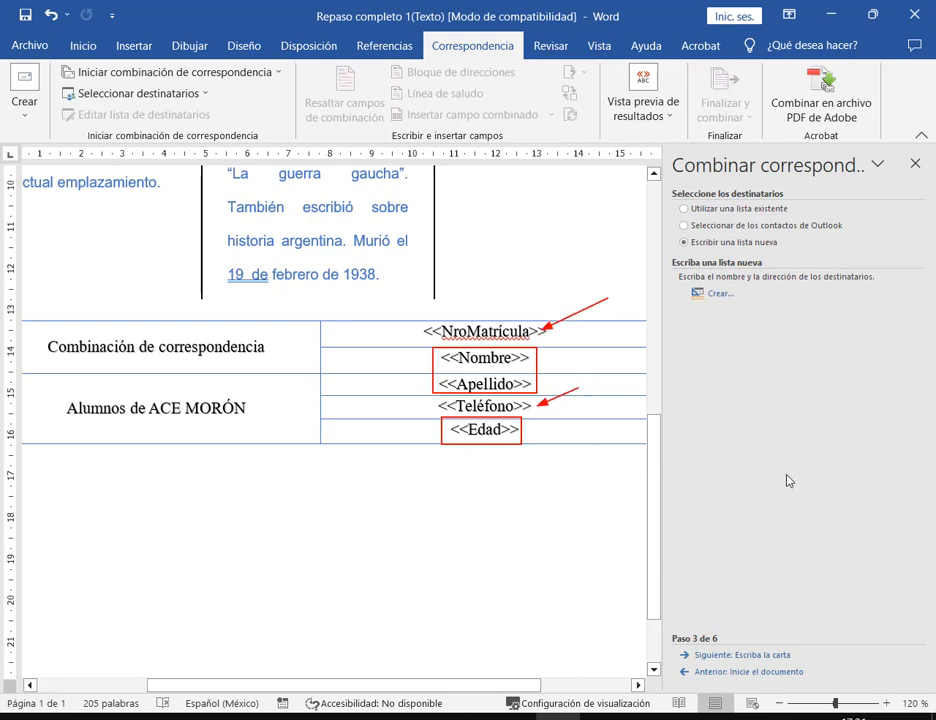
pyautogui.press('Escape')
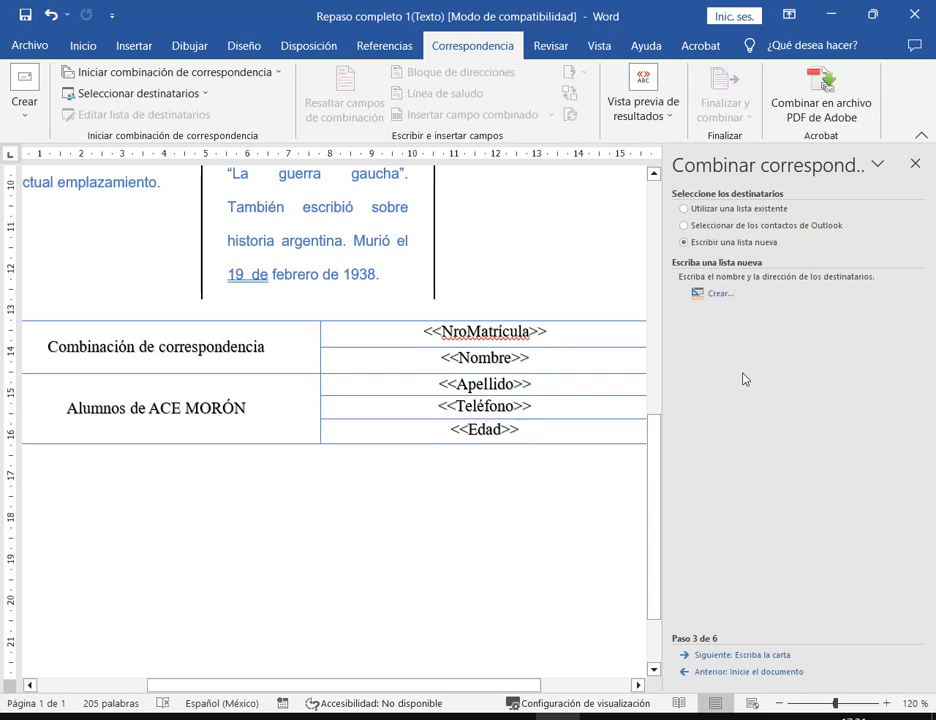
pyautogui.moveTo(682, 282); pyautogui.dragTo(740, 307)
pyautogui.moveTo(728, 352); pyautogui.dragTo(716, 306)
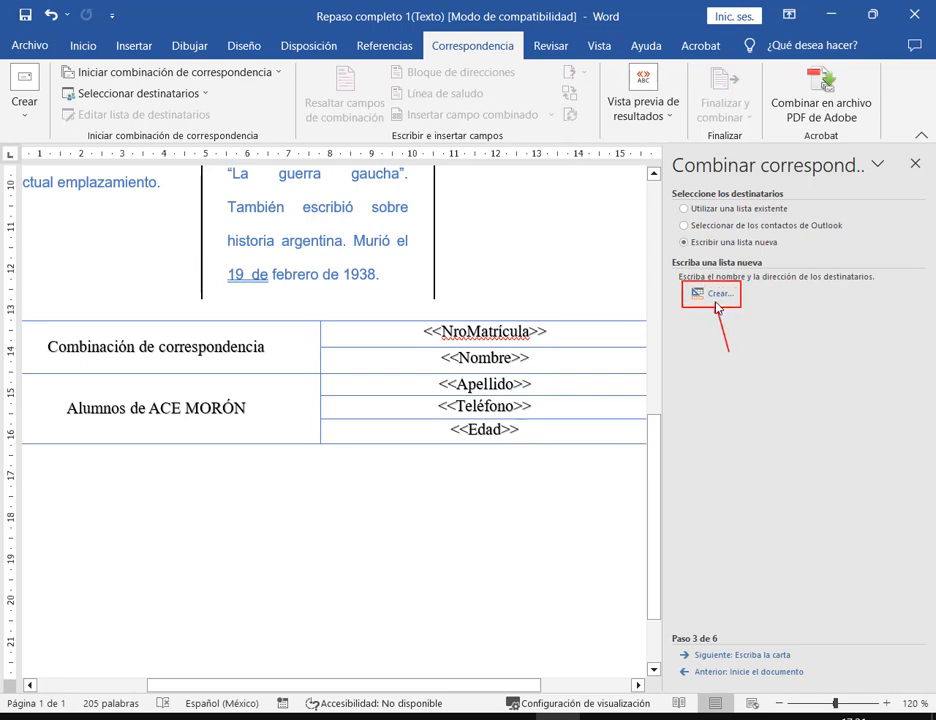
# - Open the new address list form and its Personalizar columnas field list
pyautogui.click(719, 295)
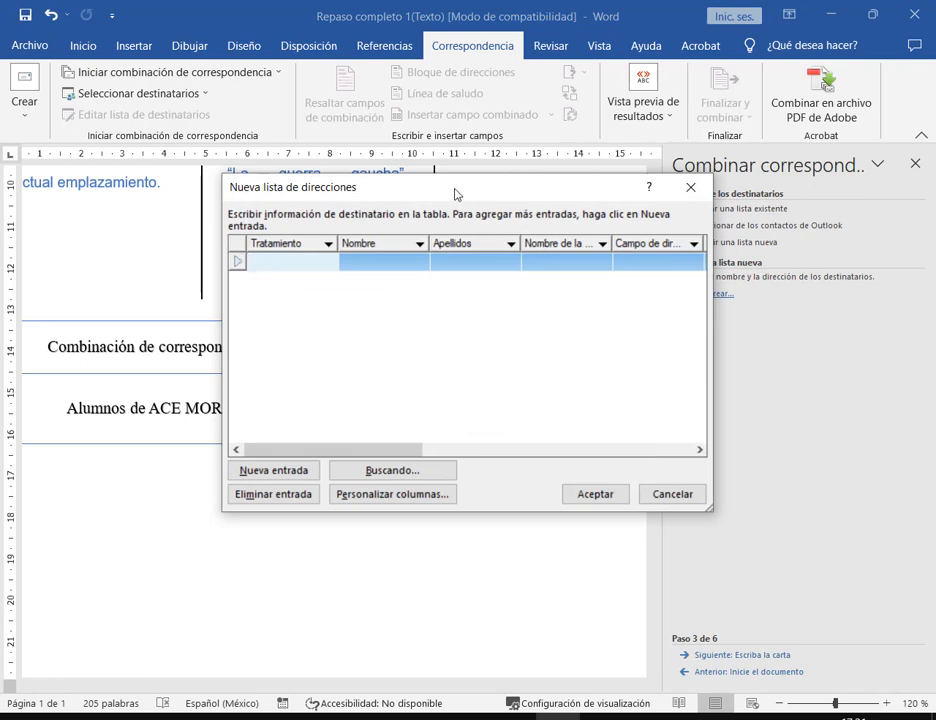
pyautogui.moveTo(390, 180); pyautogui.dragTo(464, 157)
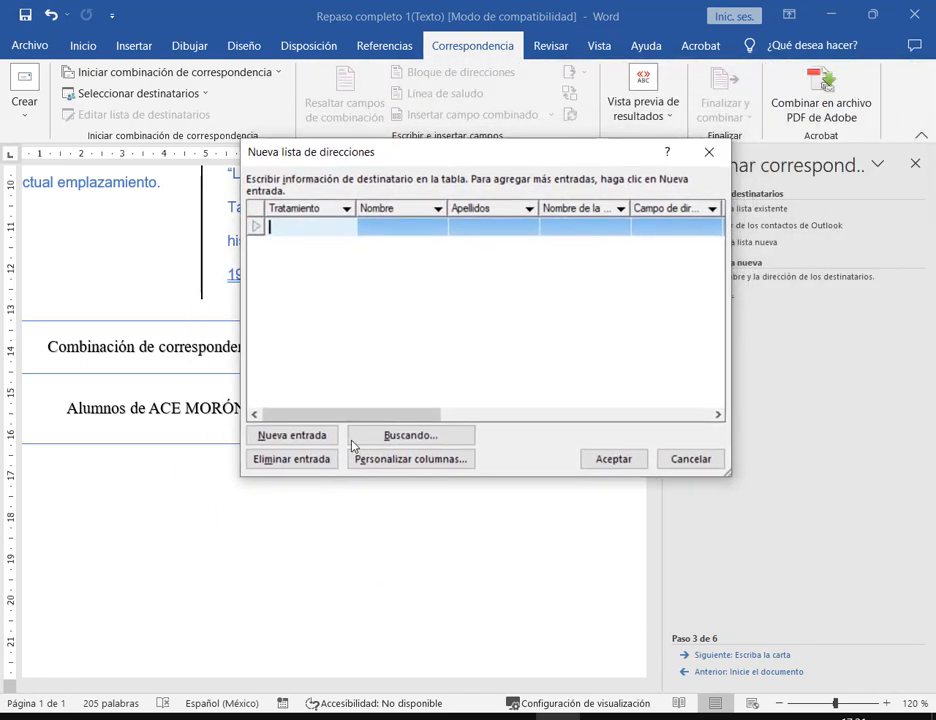
pyautogui.moveTo(346, 449); pyautogui.dragTo(483, 476)
pyautogui.moveTo(406, 520); pyautogui.dragTo(410, 470)
pyautogui.click(411, 460)
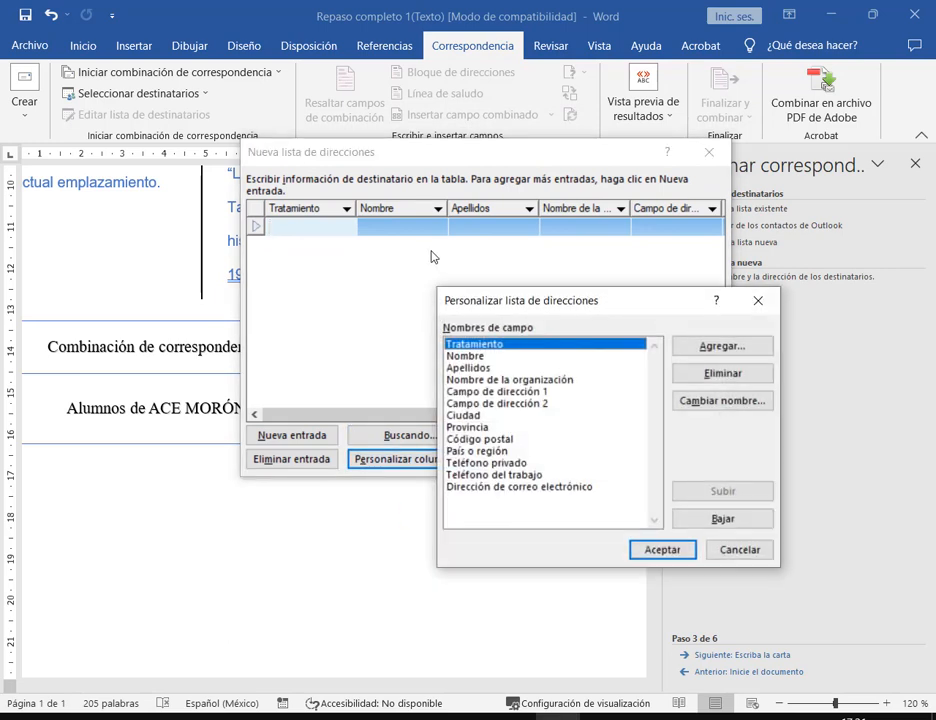
# - Delete Tratamiento, e-mail address, Teléfono del trabajo, País o región and Código postal fields
pyautogui.click(723, 373)
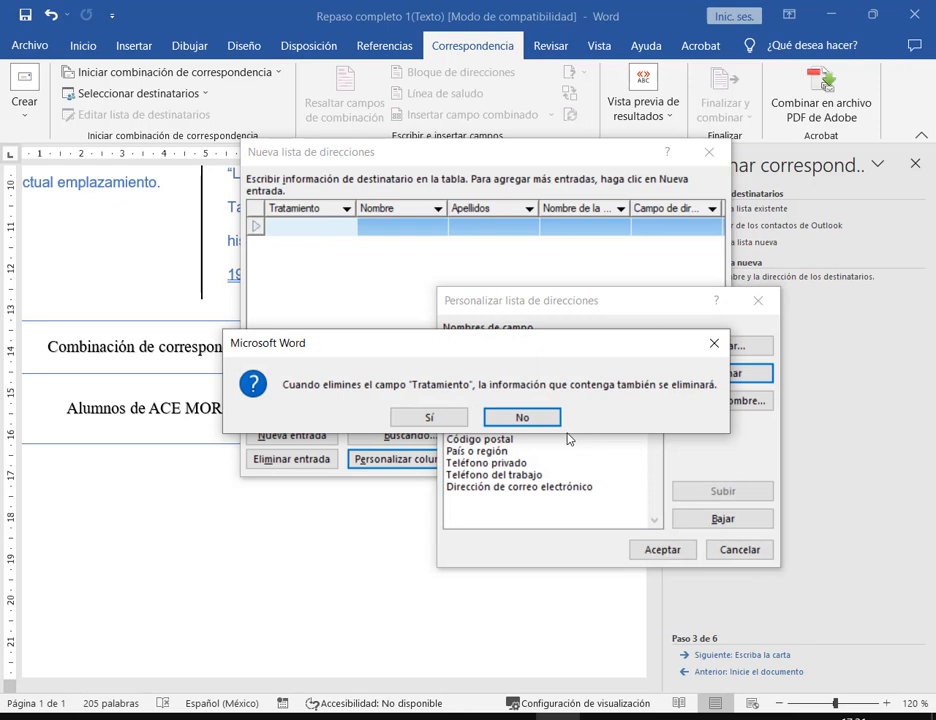
pyautogui.click(428, 416)
pyautogui.click(473, 476)
pyautogui.click(723, 373)
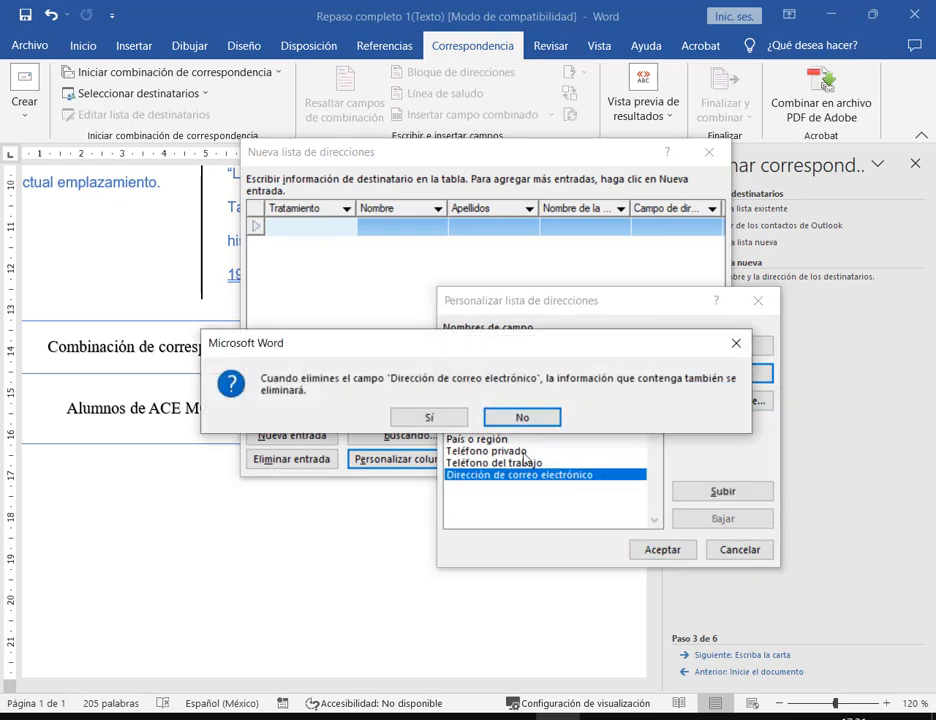
pyautogui.click(458, 422)
pyautogui.click(676, 372)
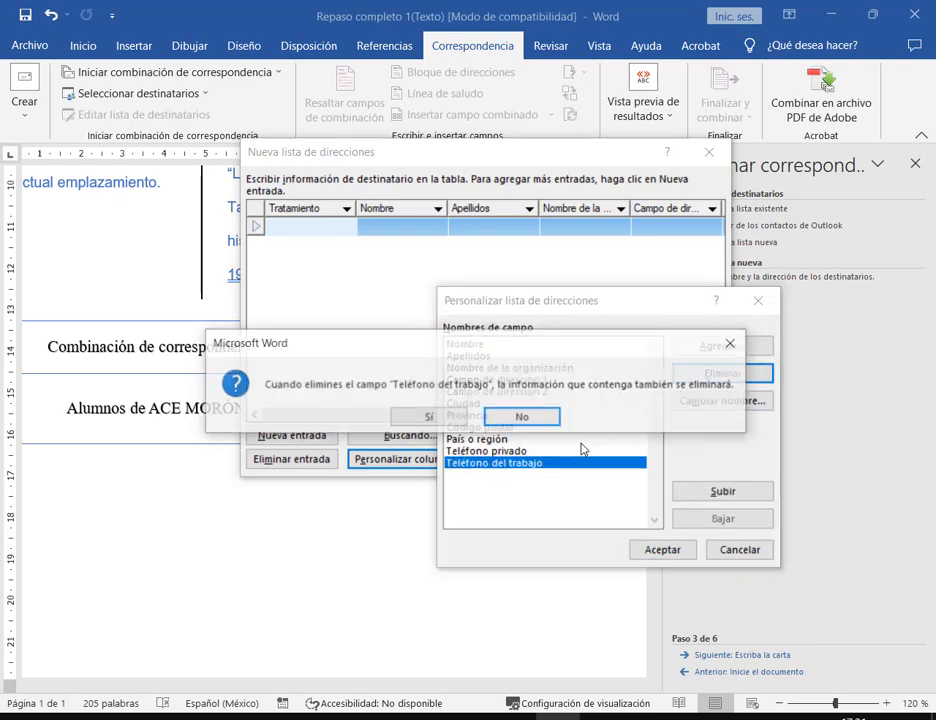
pyautogui.click(460, 418)
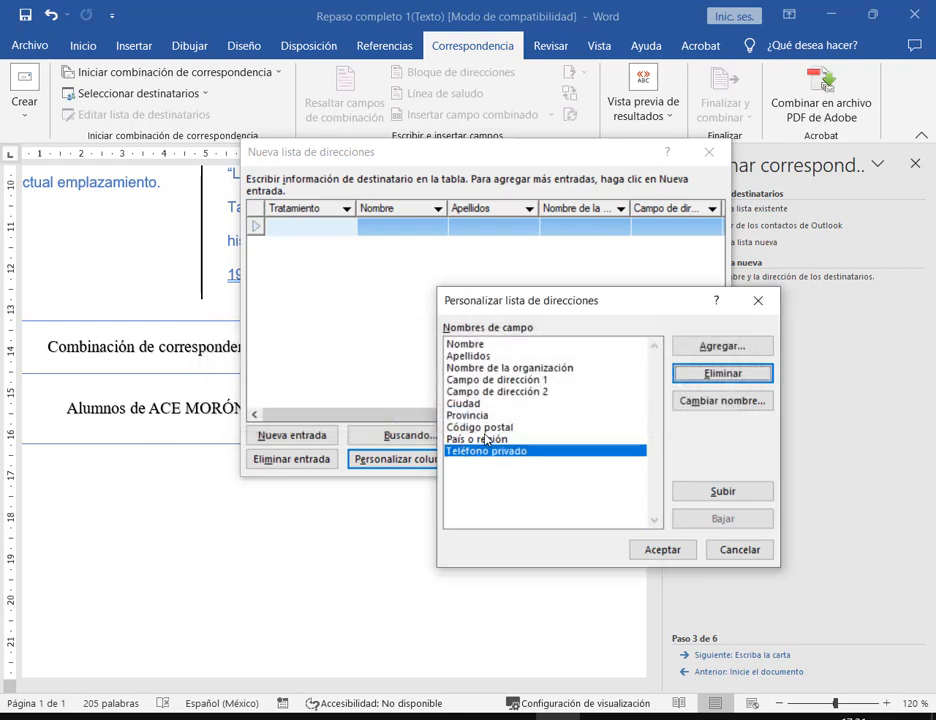
pyautogui.click(478, 440)
pyautogui.click(708, 377)
pyautogui.click(456, 419)
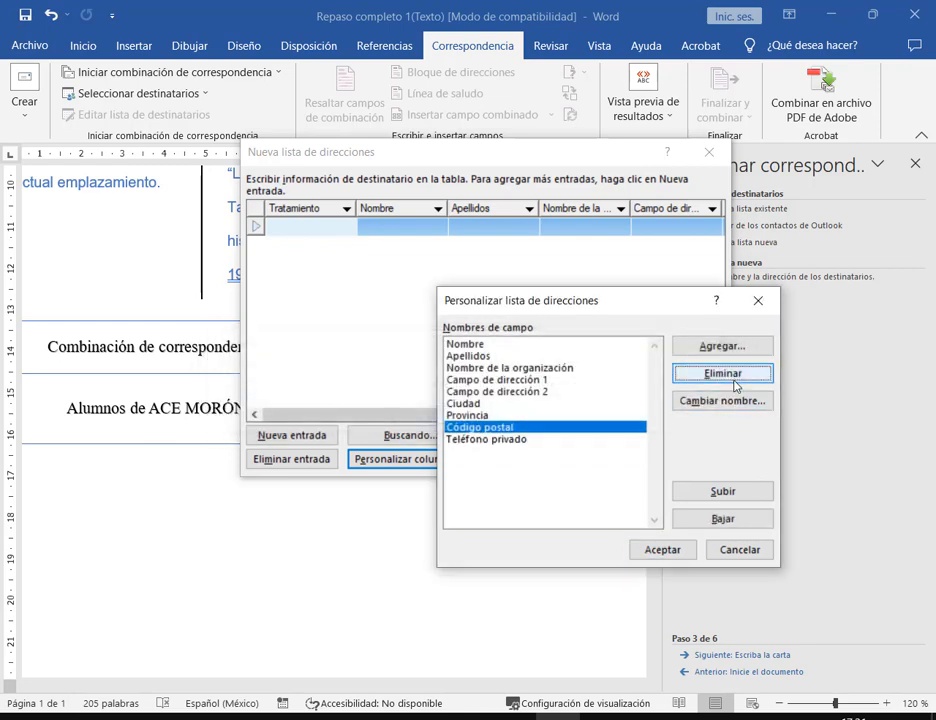
pyautogui.click(712, 376)
pyautogui.click(462, 419)
# - Delete Provincia, Ciudad, Campo de dirección 2 and 1, and Nombre de la organización fields
pyautogui.click(728, 378)
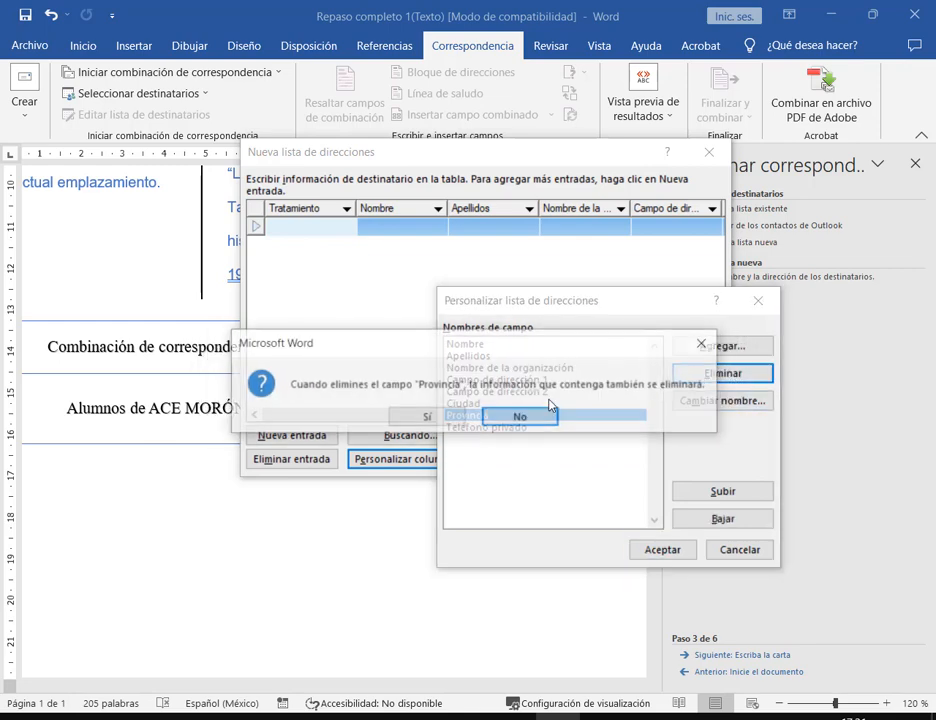
pyautogui.click(458, 421)
pyautogui.click(702, 376)
pyautogui.click(452, 419)
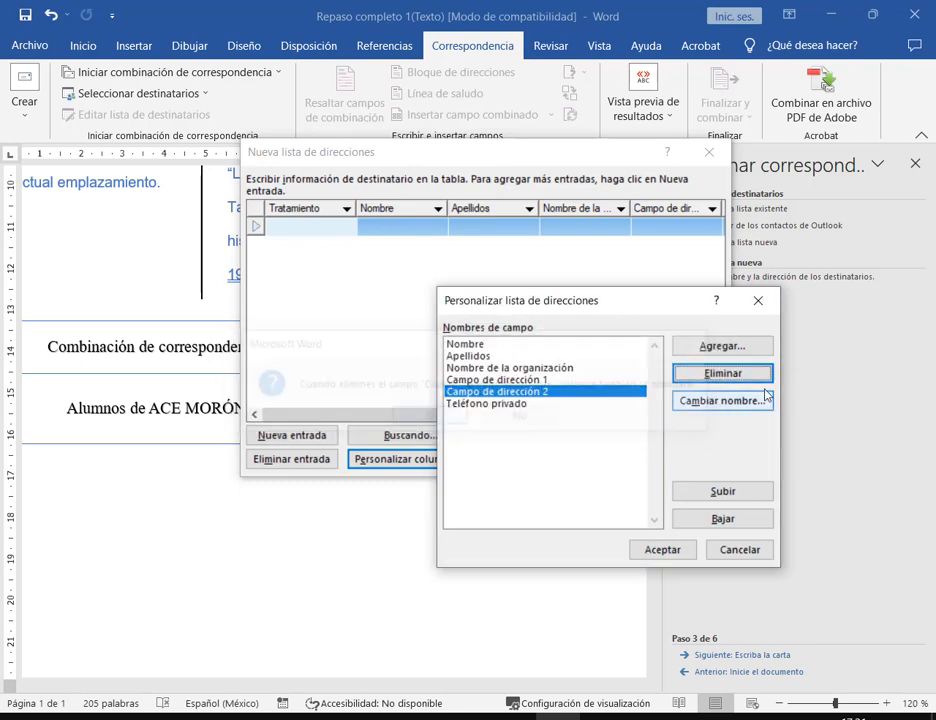
pyautogui.click(702, 378)
pyautogui.click(456, 419)
pyautogui.click(708, 376)
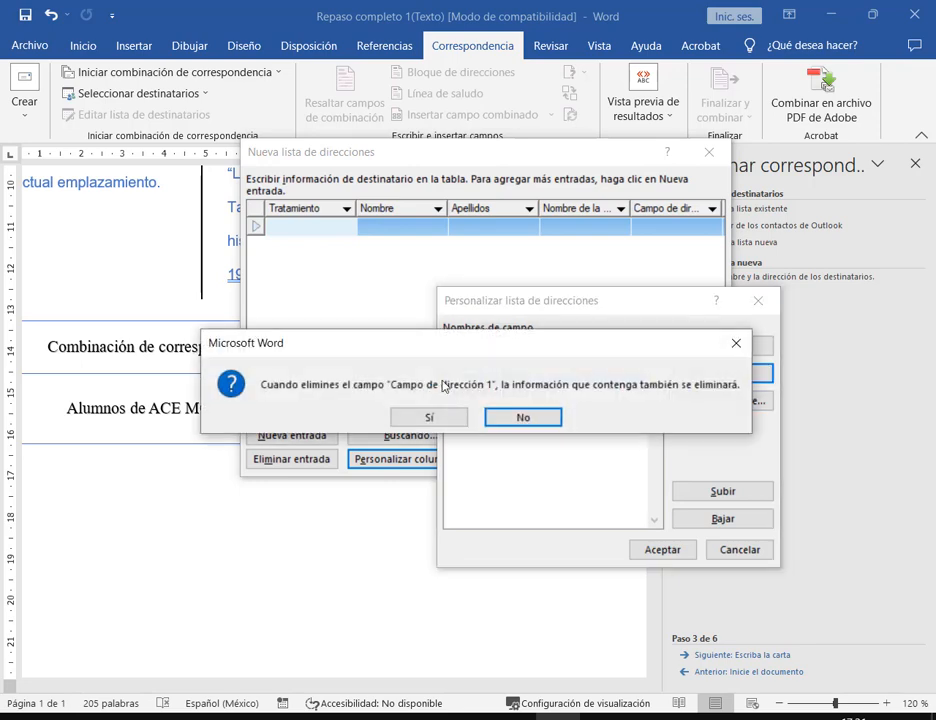
pyautogui.click(466, 420)
pyautogui.click(698, 378)
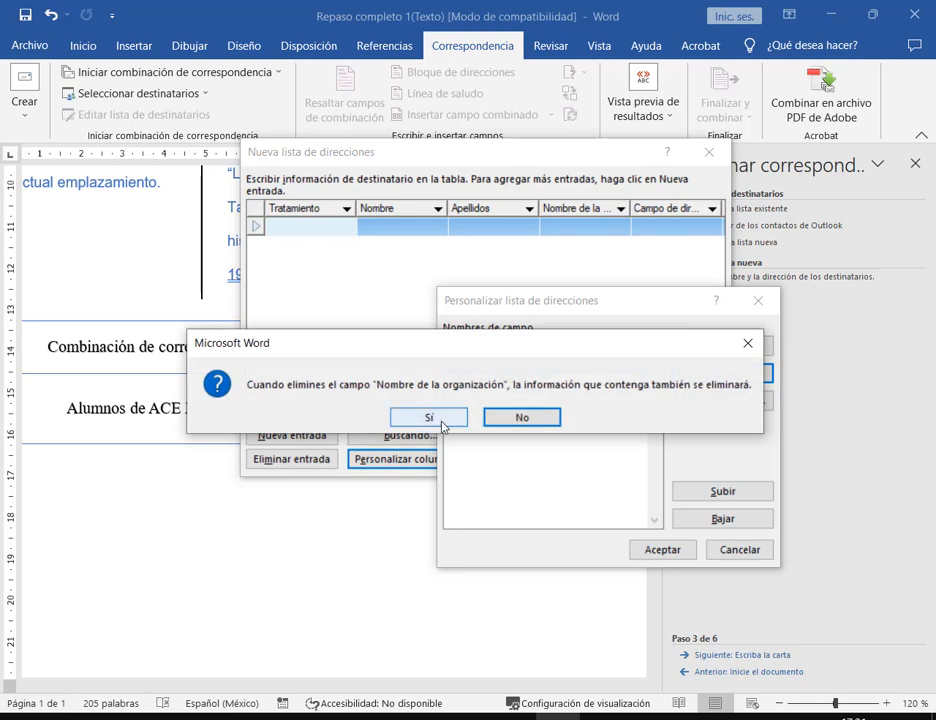
pyautogui.click(445, 422)
# - Add a new Edad field to the address list
pyautogui.click(520, 368)
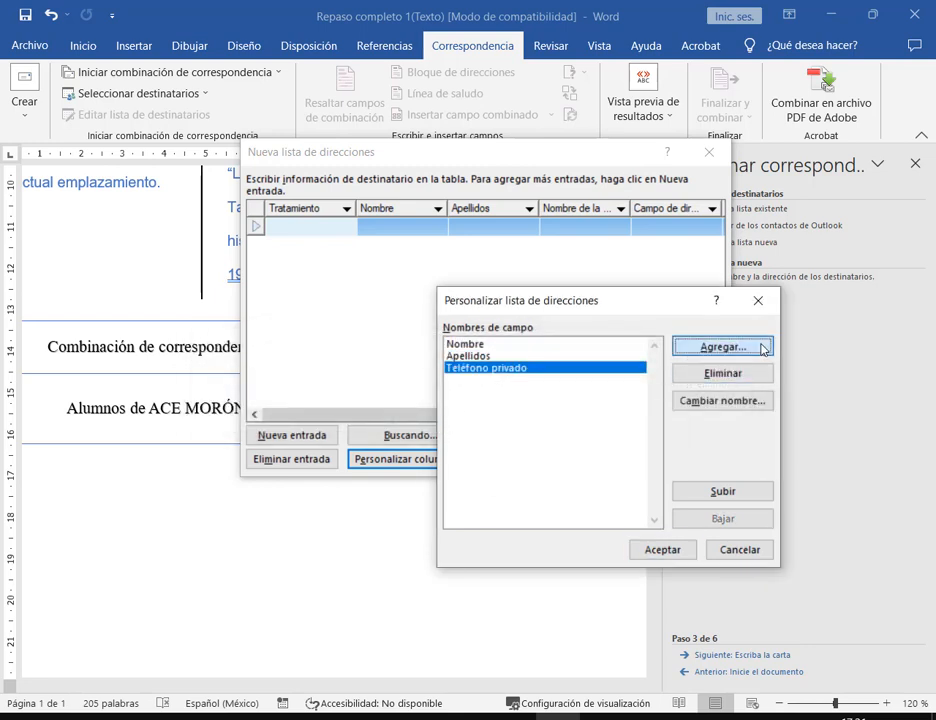
pyautogui.click(704, 347)
pyautogui.write('Edad')
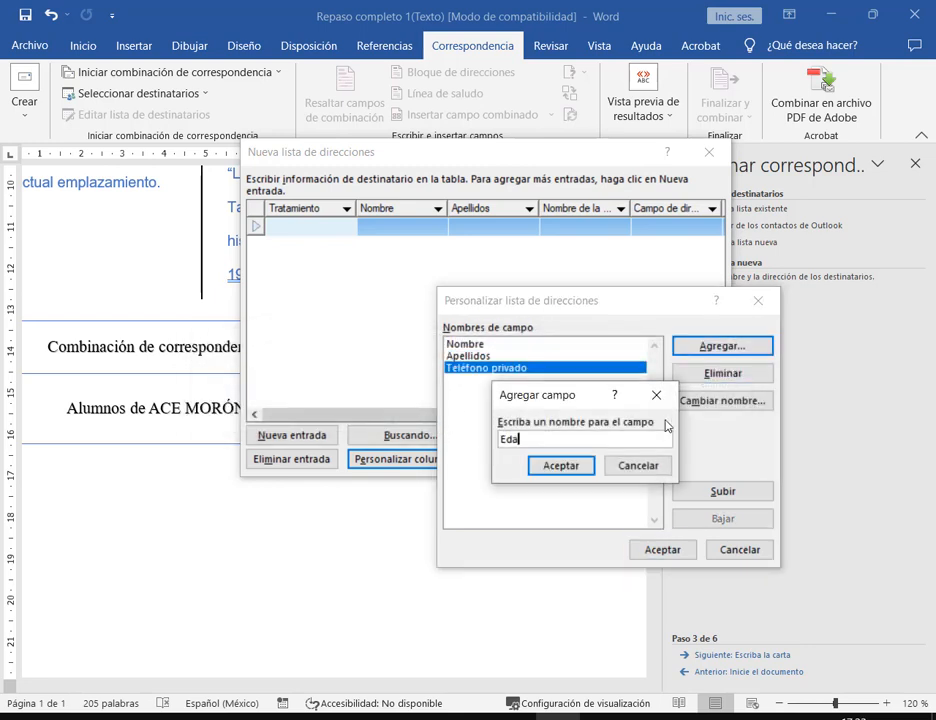
pyautogui.click(560, 468)
# - Rename Teléfono privado to Teléfono and apply the customized columns
pyautogui.click(485, 368)
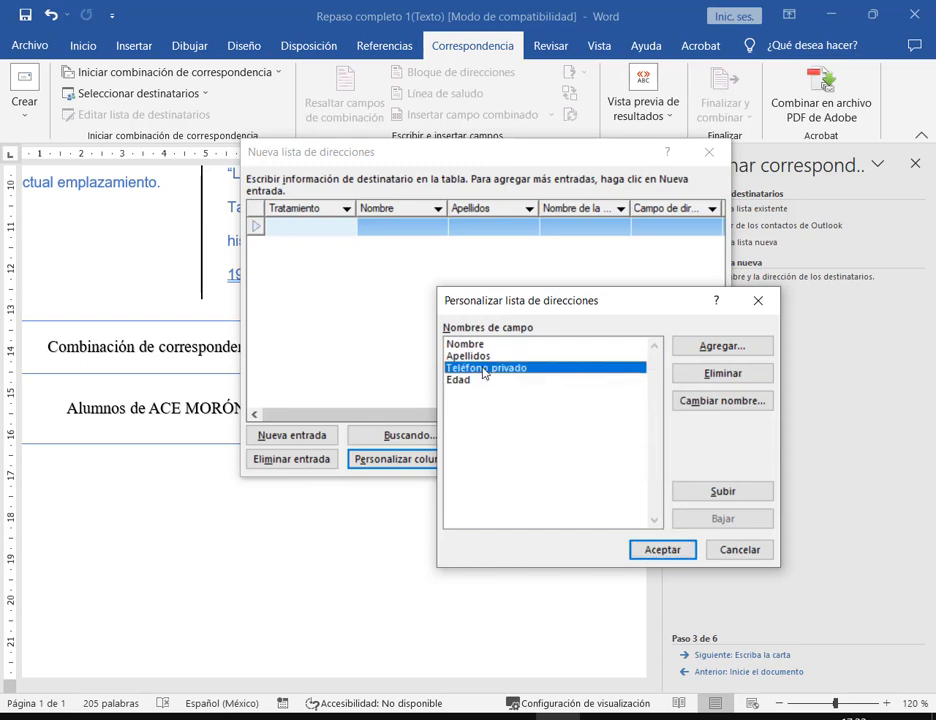
pyautogui.click(714, 402)
pyautogui.doubleClick(501, 312)
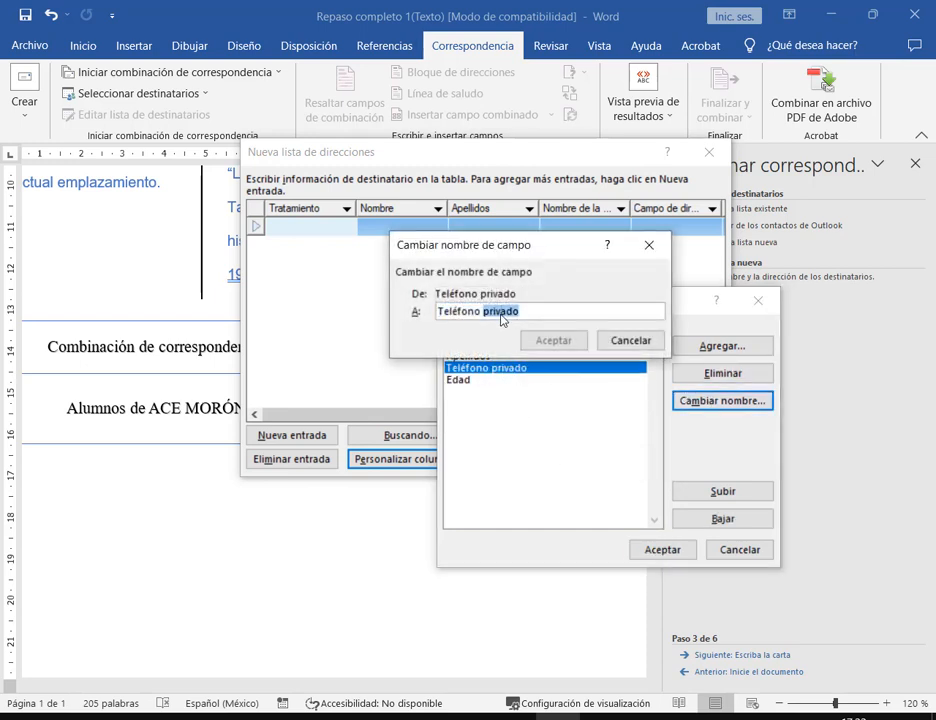
pyautogui.press('BackSpace')
pyautogui.press('BackSpace')
pyautogui.click(553, 341)
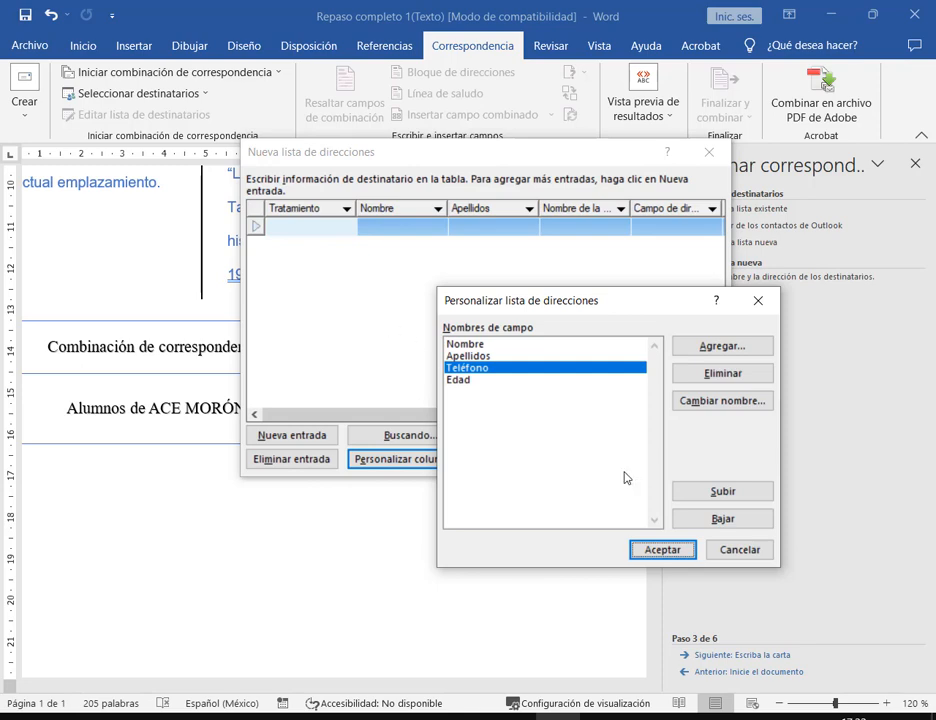
pyautogui.click(684, 556)
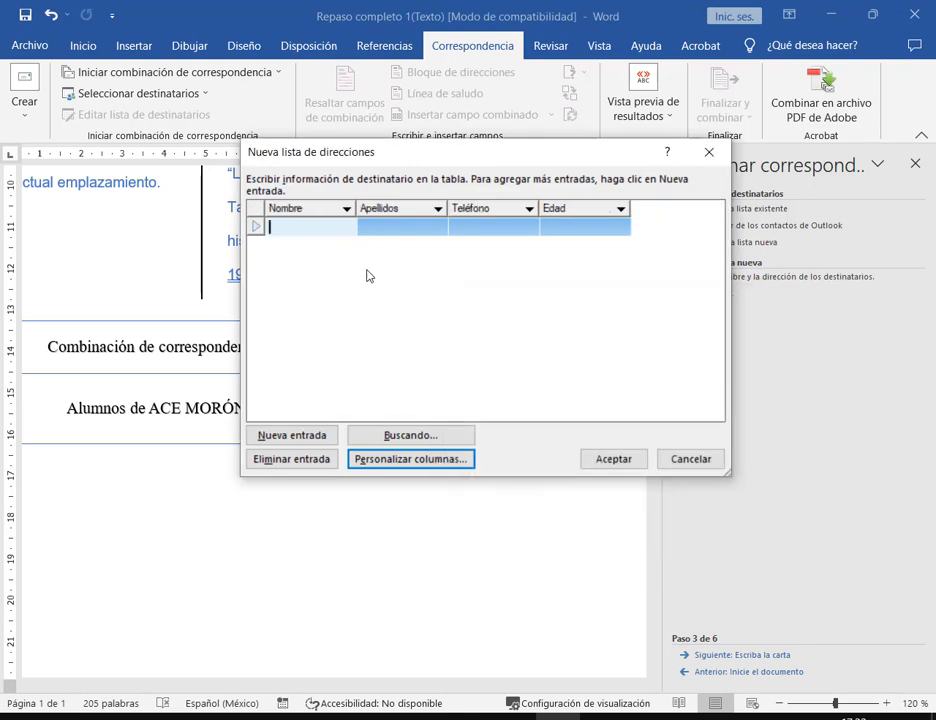
pyautogui.moveTo(387, 153); pyautogui.dragTo(336, 275)
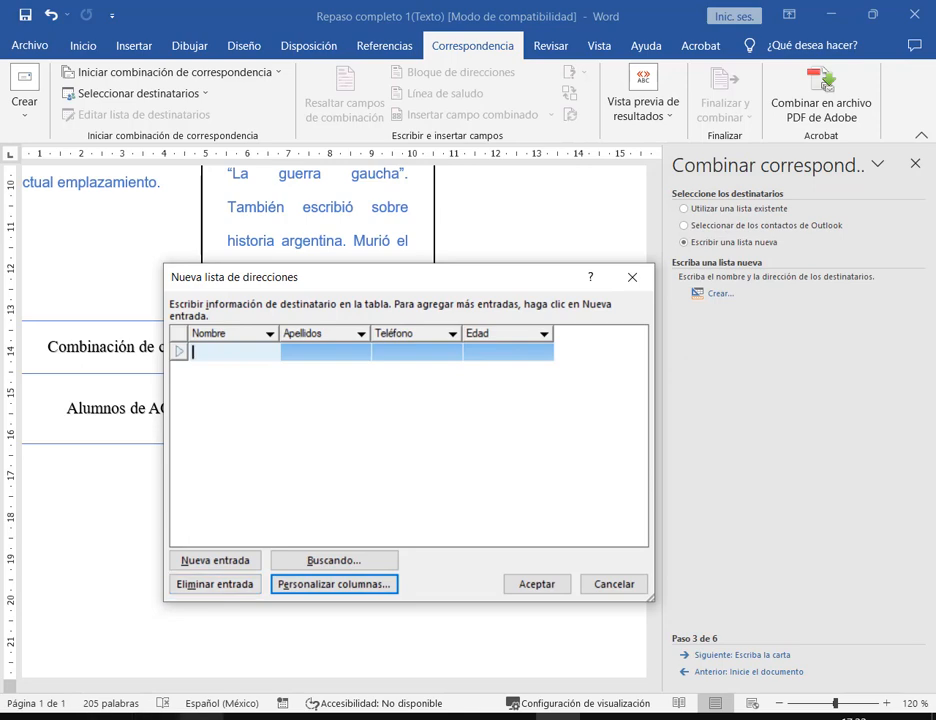
# - Check the required number of students in the PDF statement, then return to Word
pyautogui.hotkey('alt', 'Tab')
pyautogui.moveTo(574, 152); pyautogui.dragTo(601, 152)
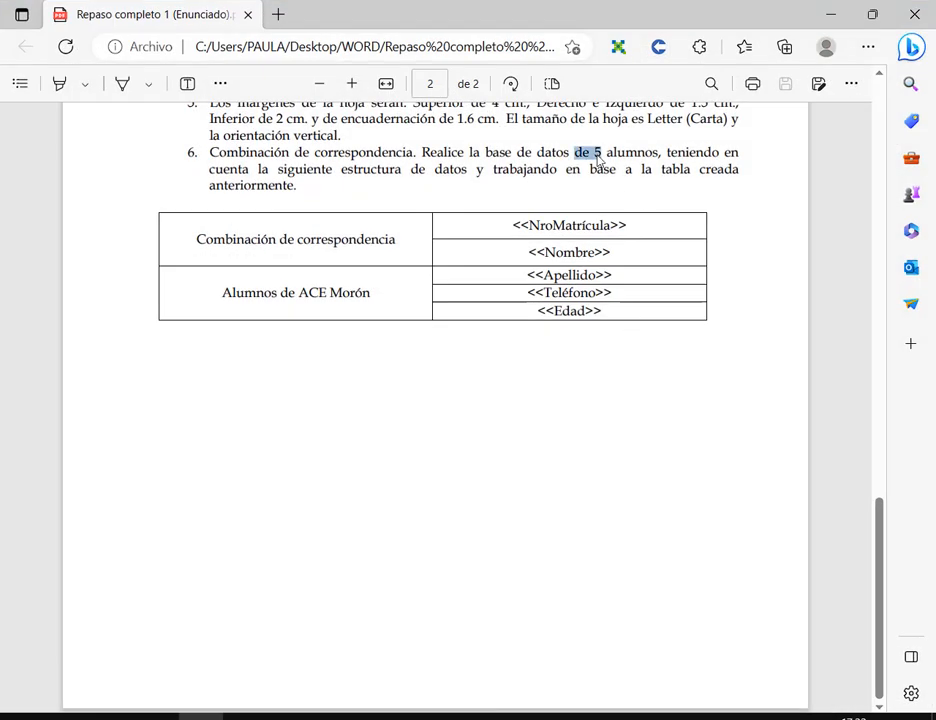
pyautogui.rightClick(601, 152)
pyautogui.click(646, 77)
pyautogui.click(829, 19)
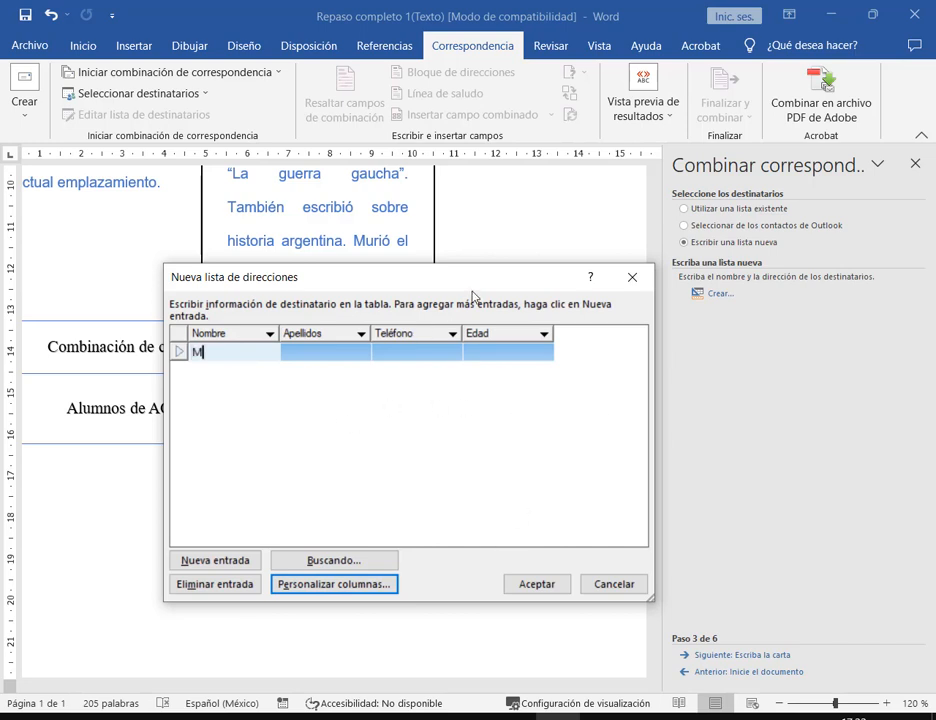
# - Complete the first student's entry with phone 444 and age 31
pyautogui.write('ónica')
pyautogui.press('Tab')
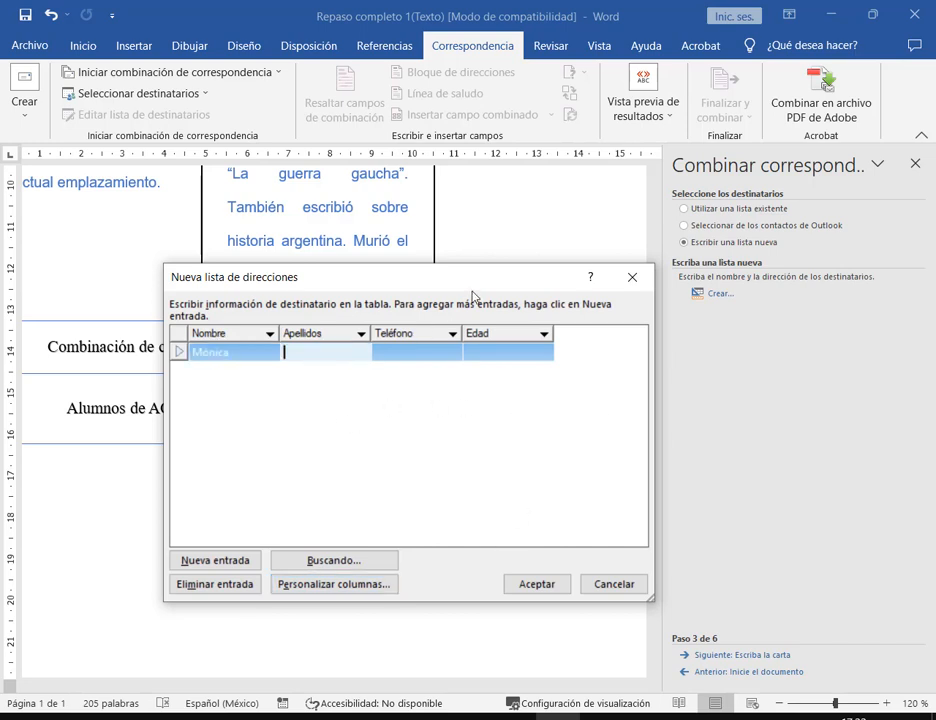
pyautogui.press('Tab')
pyautogui.write('4')
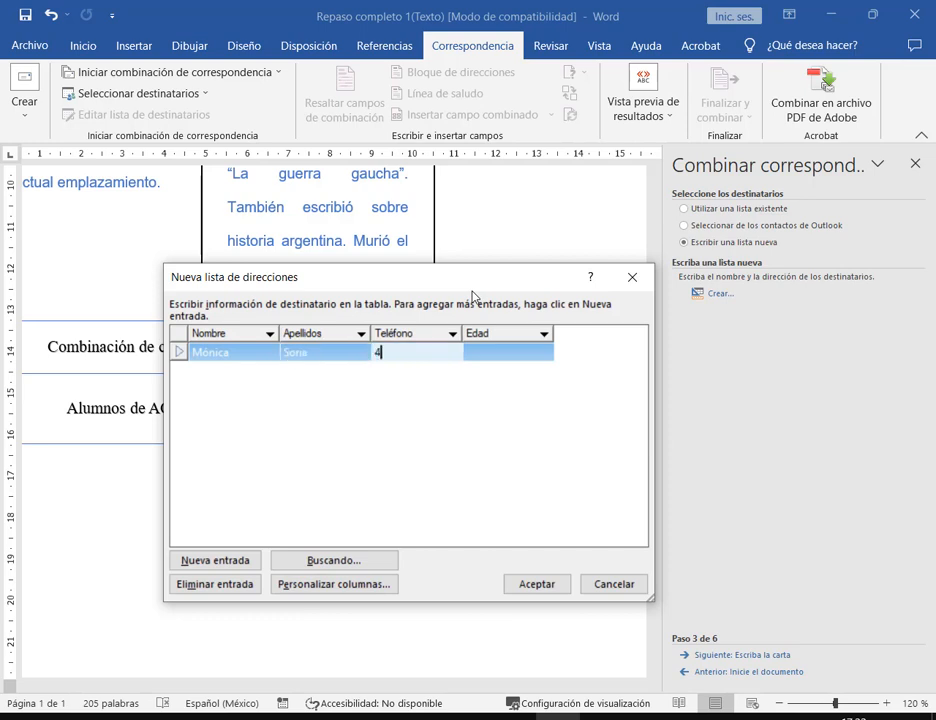
pyautogui.write('44')
pyautogui.press('Tab')
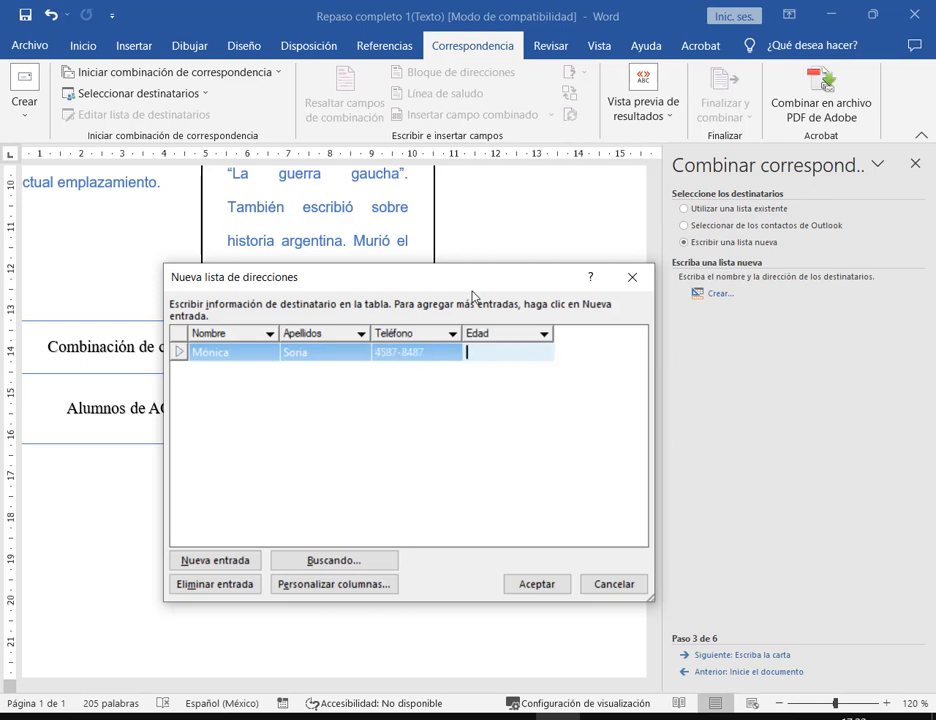
pyautogui.write('31')
pyautogui.press('Tab')
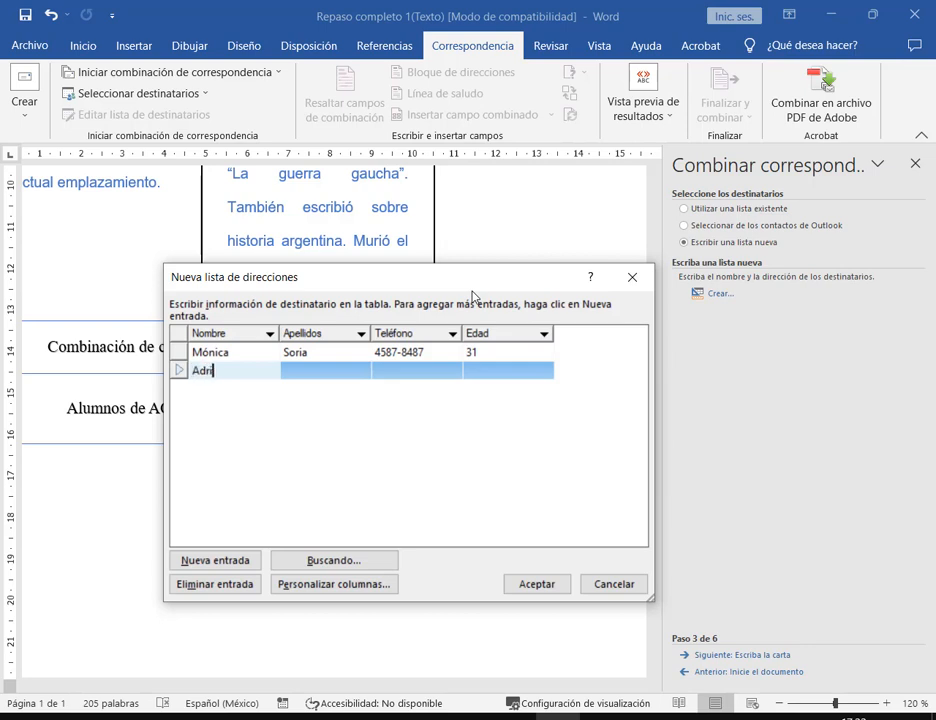
# - Enter the second student's first name and surname and tab through phone and age
pyautogui.press('Tab')
pyautogui.press('Tab')
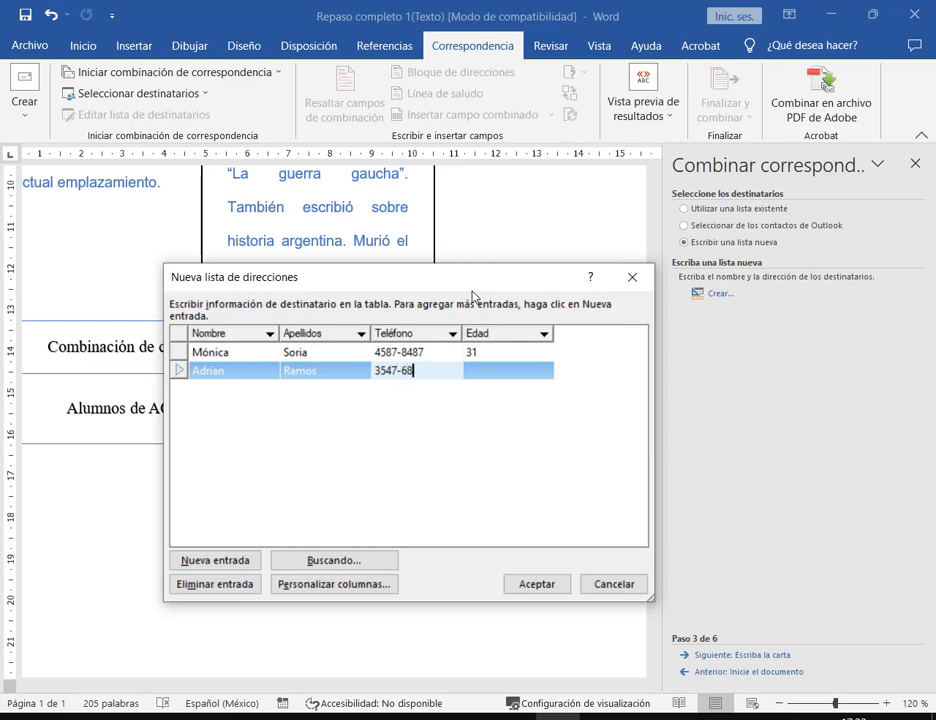
pyautogui.press('Tab')
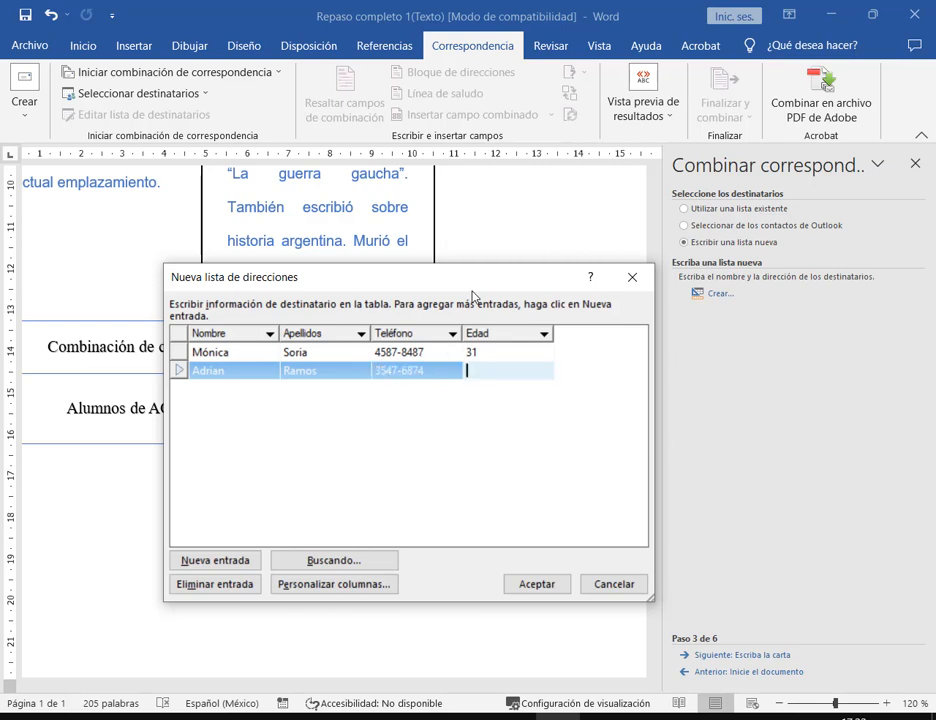
pyautogui.press('Tab')
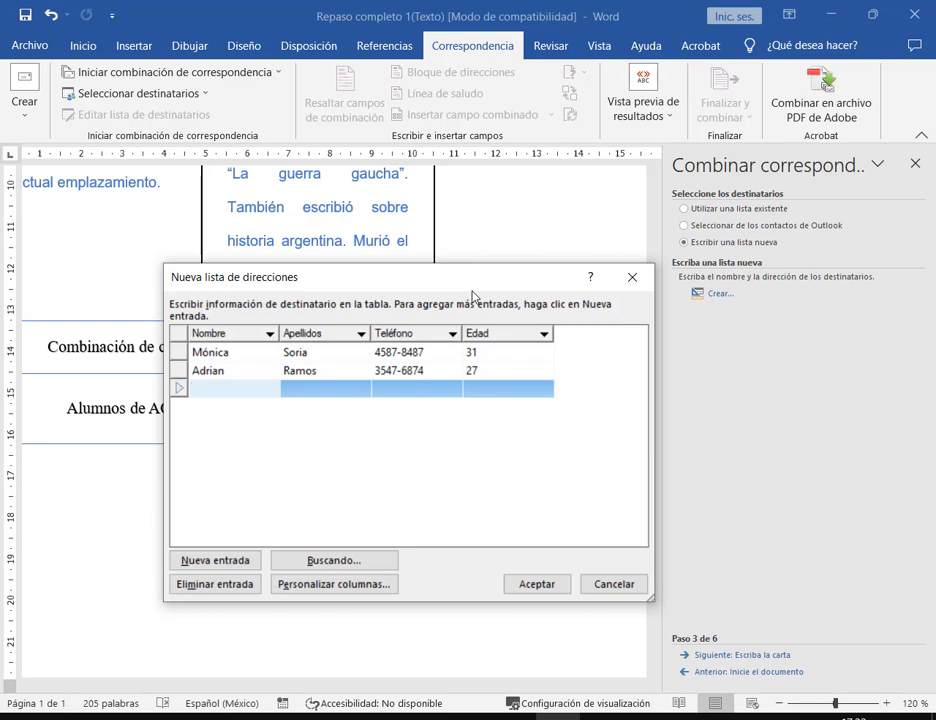
# - Enter the third student's first name and surname, then begin a fourth row
pyautogui.write('Fernando')
pyautogui.press('Tab')
pyautogui.write('Pa')
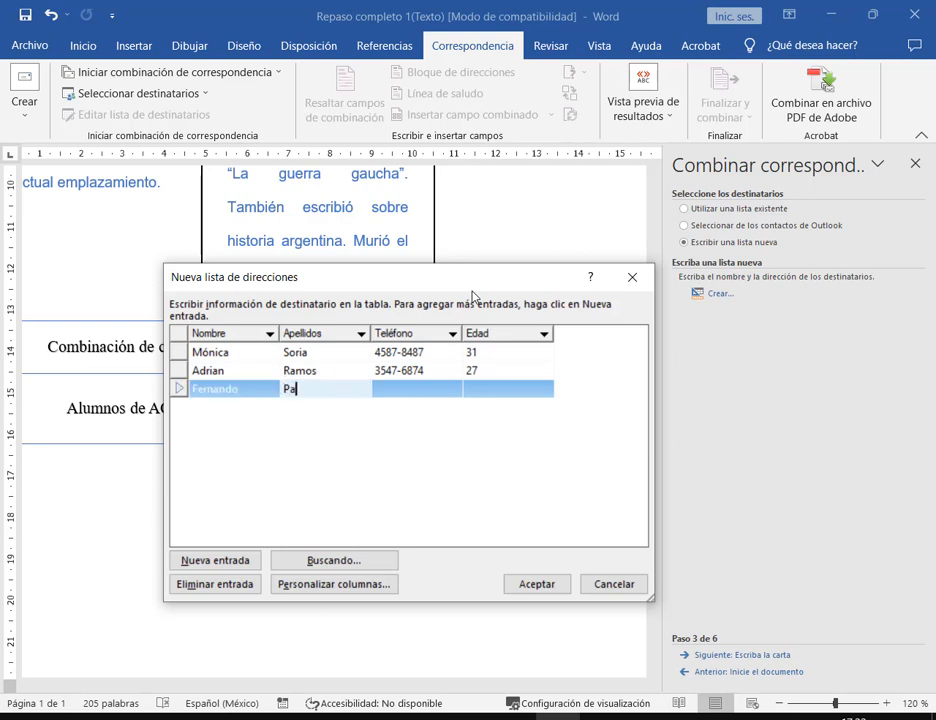
pyautogui.press('Tab')
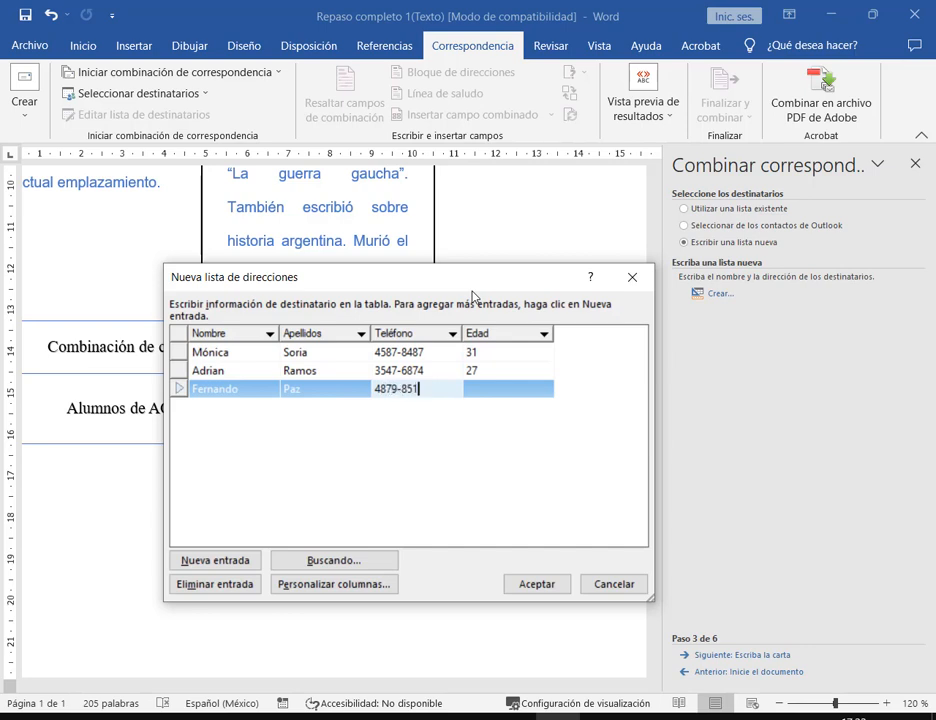
pyautogui.press('Tab')
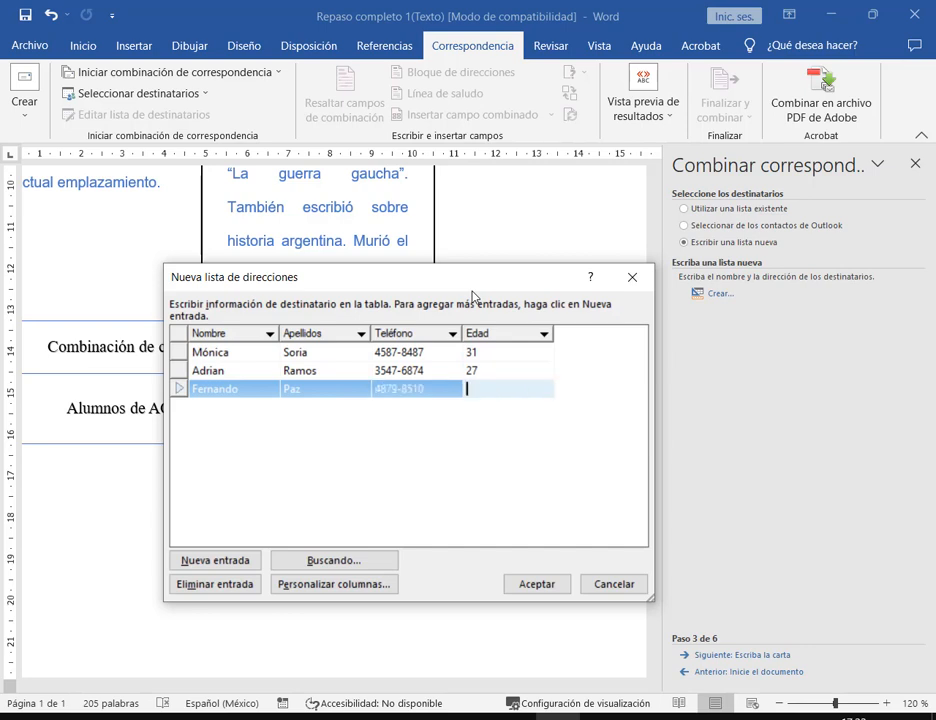
pyautogui.press('Tab')
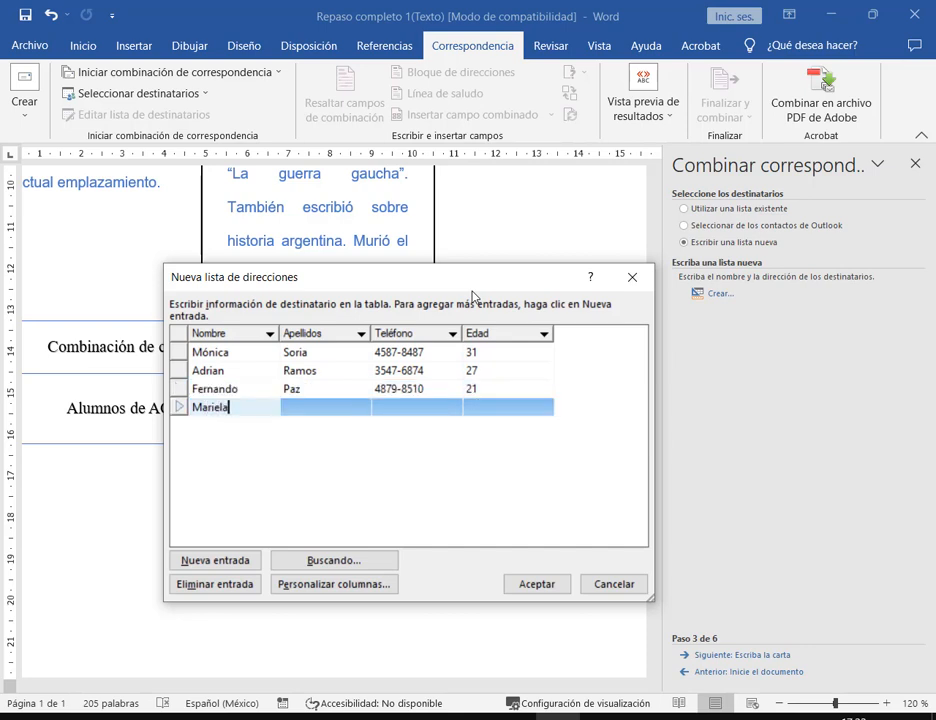
# - Fill the fourth and fifth students' surname, phone and age cells to complete both rows
pyautogui.press('Tab')
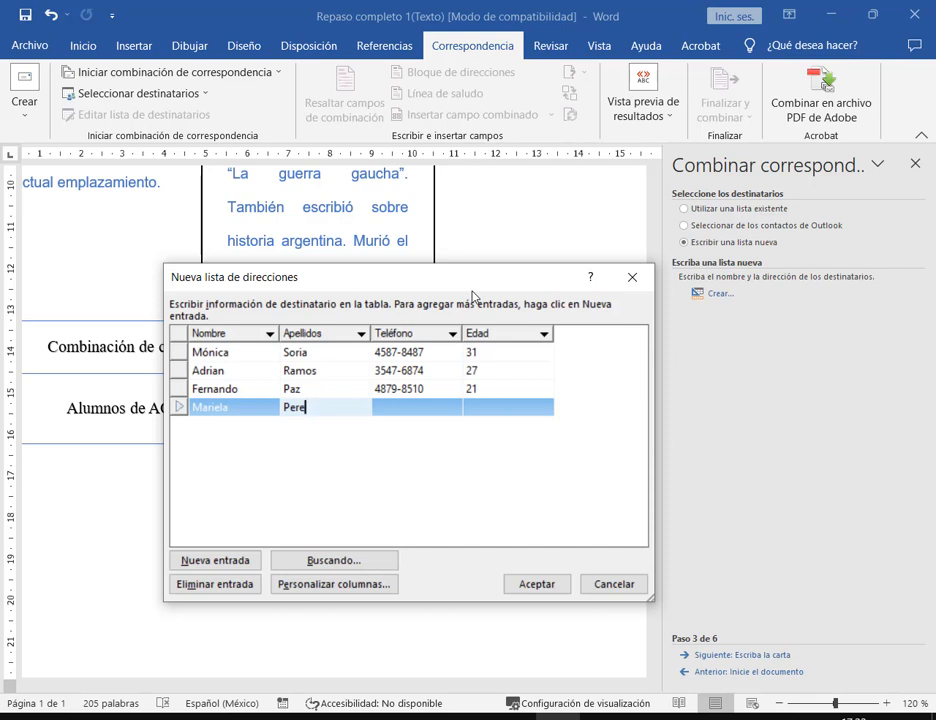
pyautogui.press('Tab')
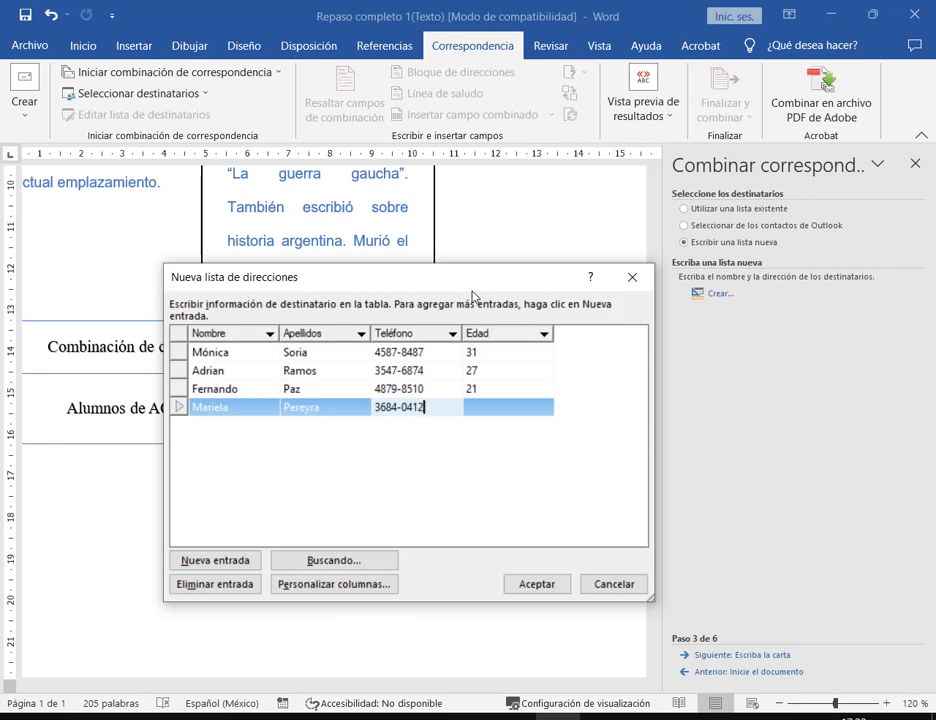
pyautogui.press('Tab')
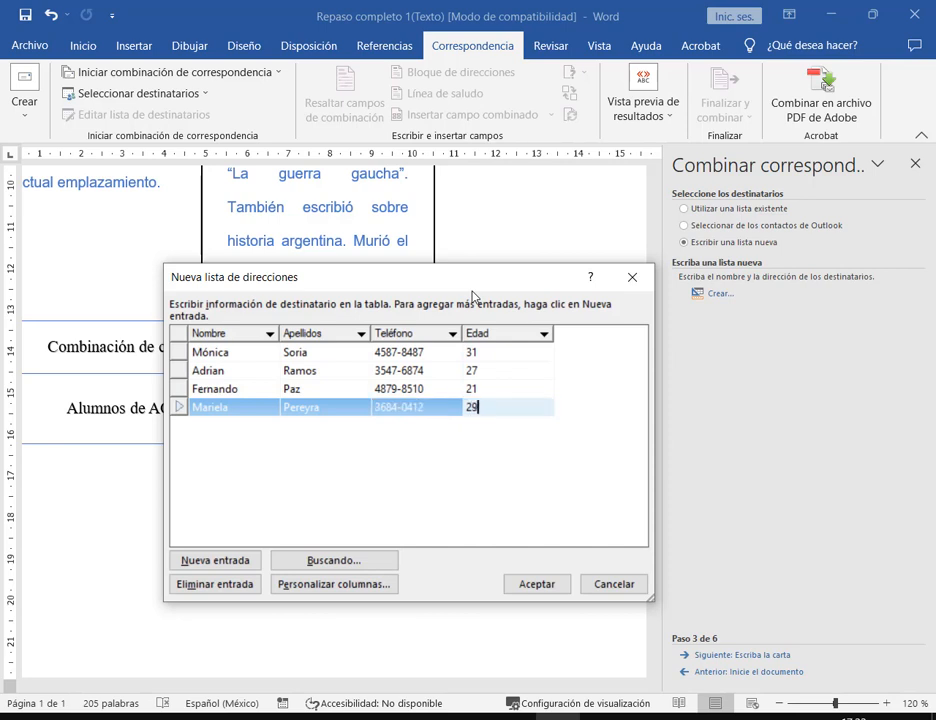
pyautogui.press('Tab')
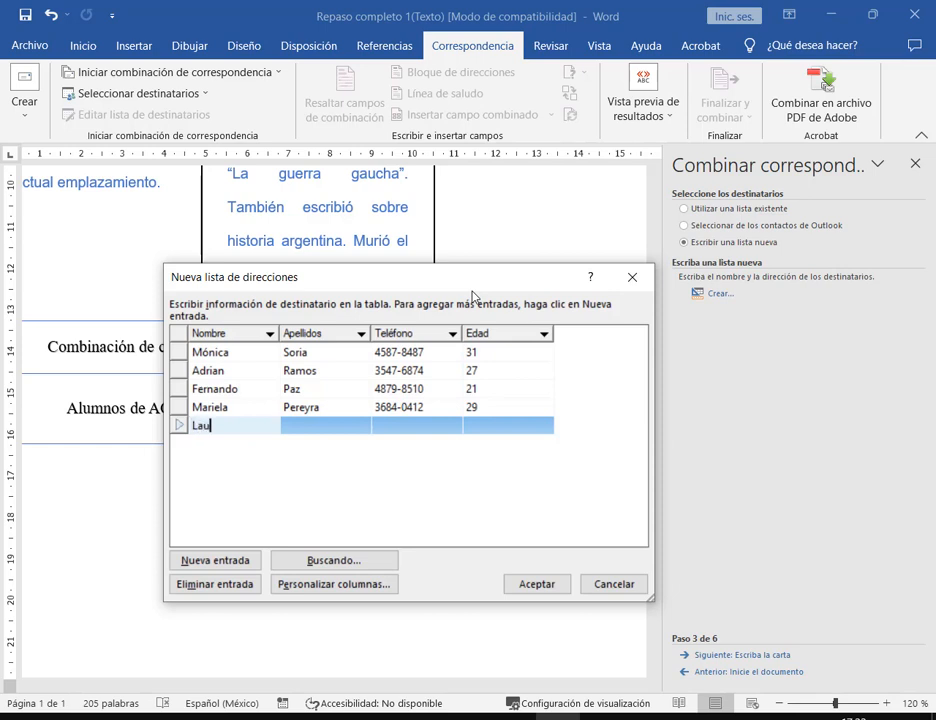
pyautogui.press('Tab')
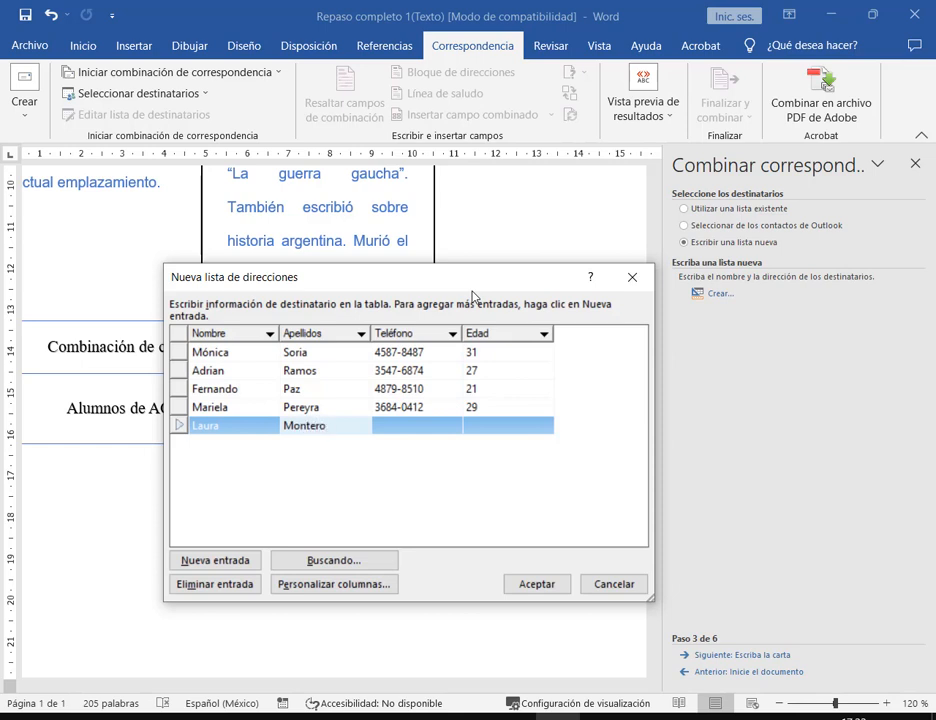
pyautogui.press('Tab')
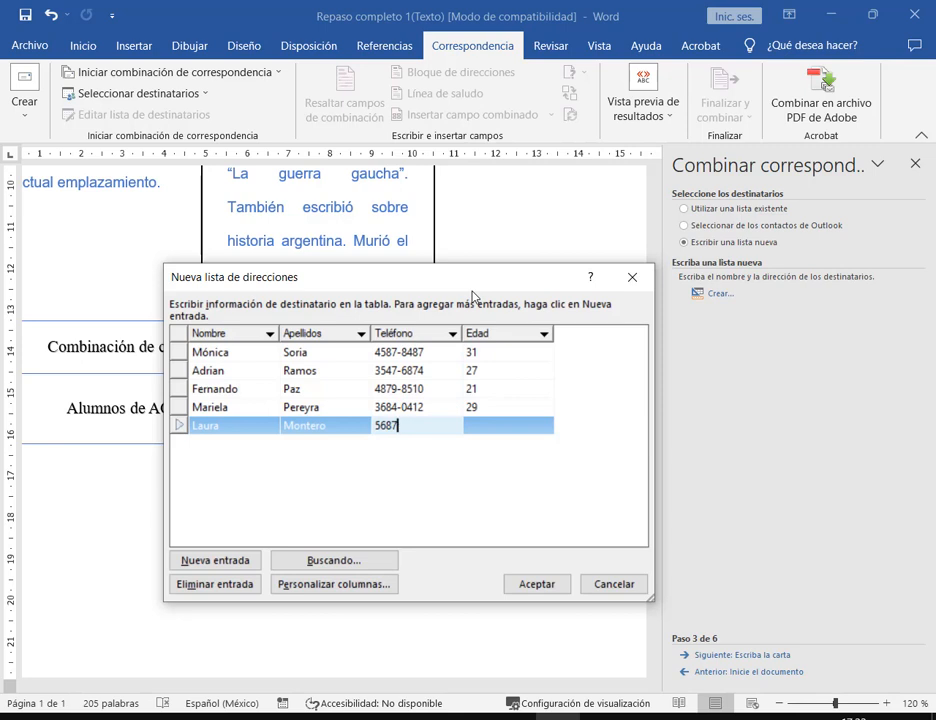
pyautogui.press('Tab')
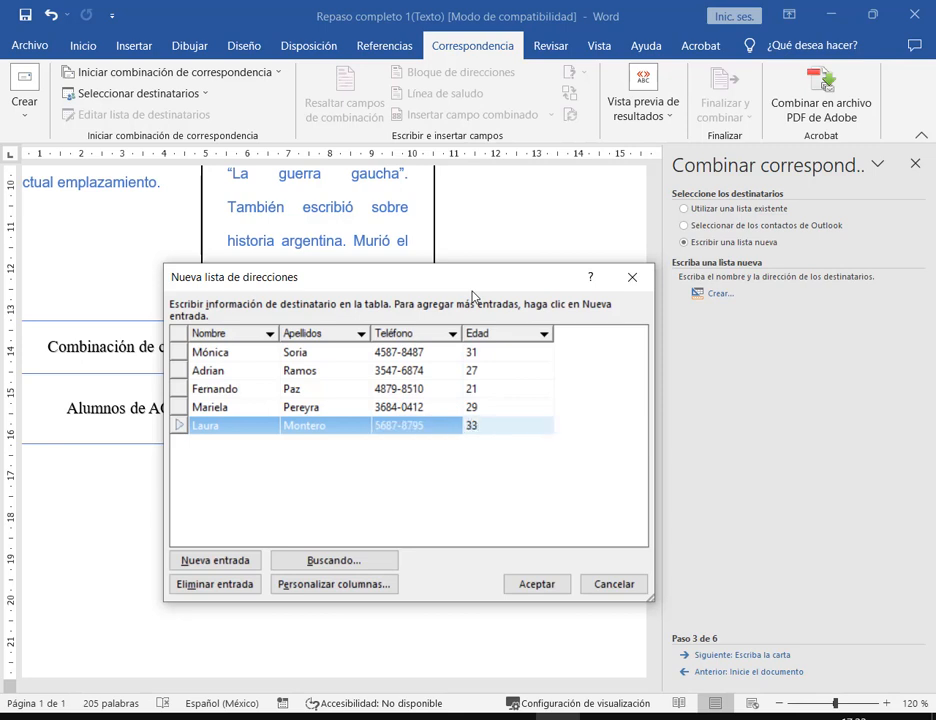
# - Enter age 33 for the fifth student and close the list to save it
pyautogui.write('33')
pyautogui.click(535, 584)
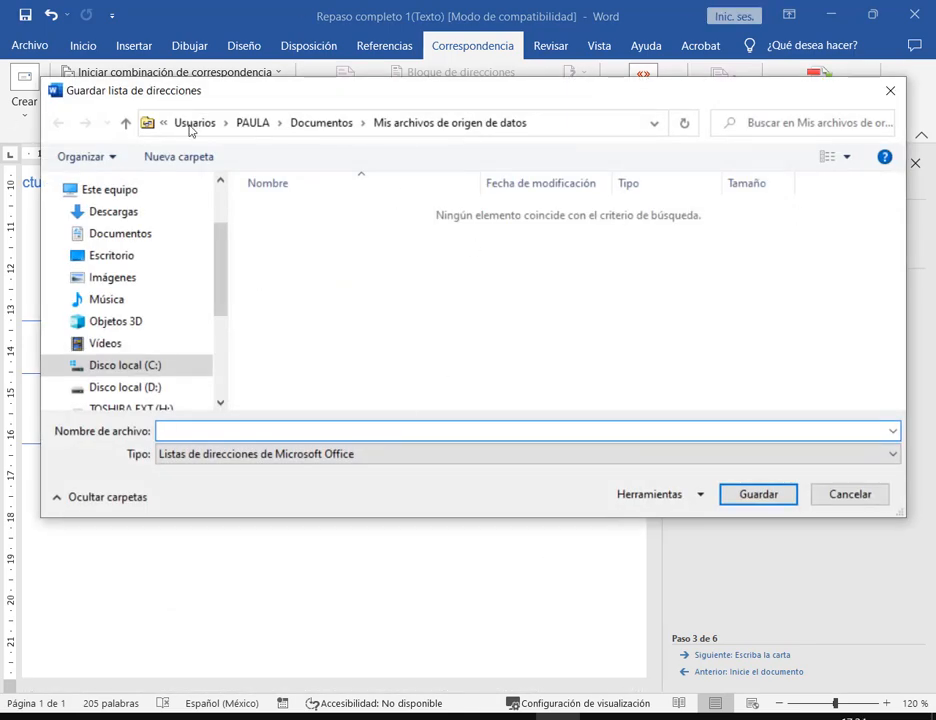
pyautogui.moveTo(50, 80); pyautogui.dragTo(219, 102)
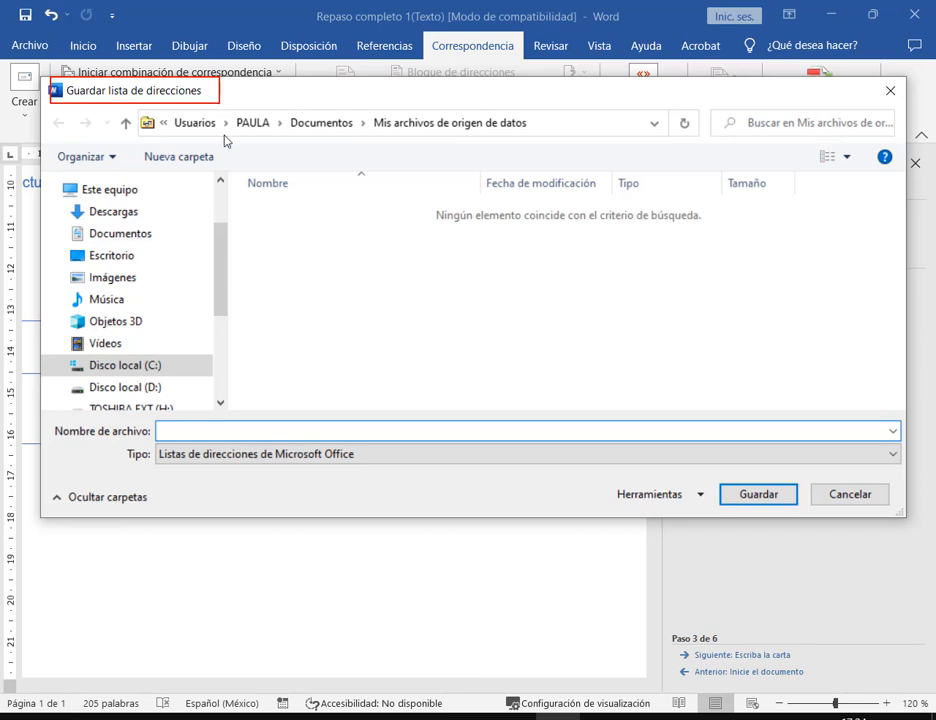
pyautogui.moveTo(210, 175); pyautogui.dragTo(183, 106)
pyautogui.press('Escape')
# - Choose the Descargas folder and name the list Lista Repaso 1
pyautogui.click(122, 236)
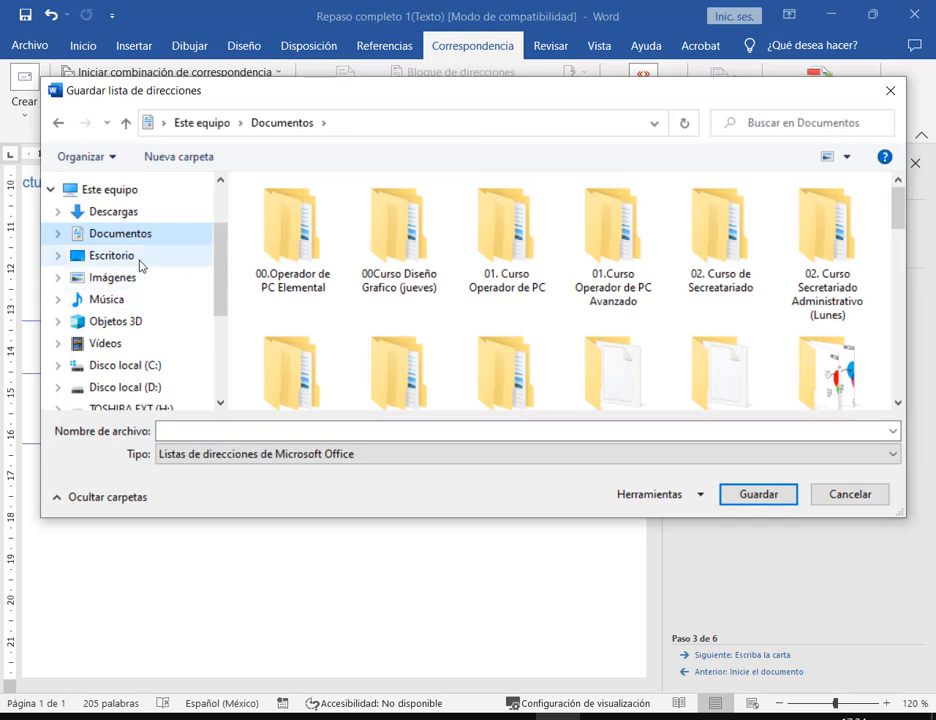
pyautogui.click(131, 214)
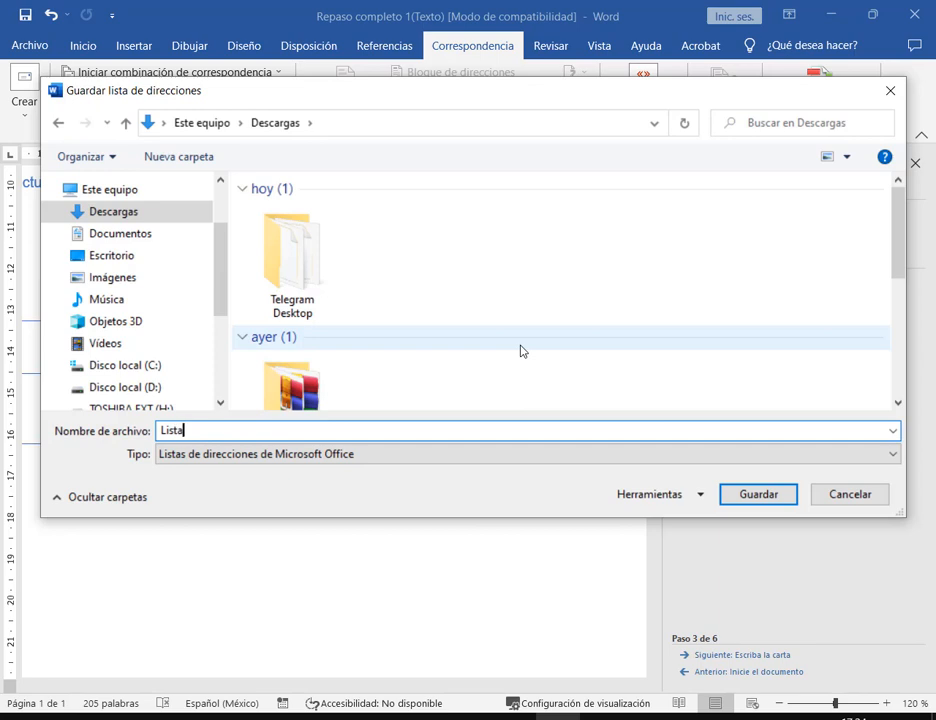
pyautogui.write('Repaso 1')
# - Save Lista Repaso 1, accept the five students and advance to writing the letter
pyautogui.click(737, 502)
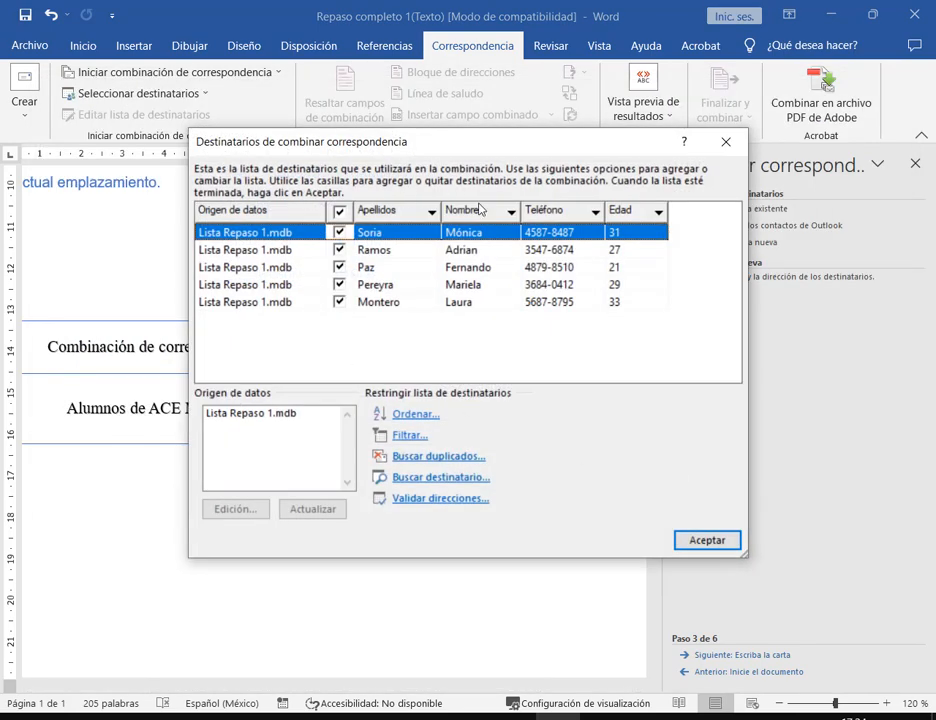
pyautogui.click(709, 540)
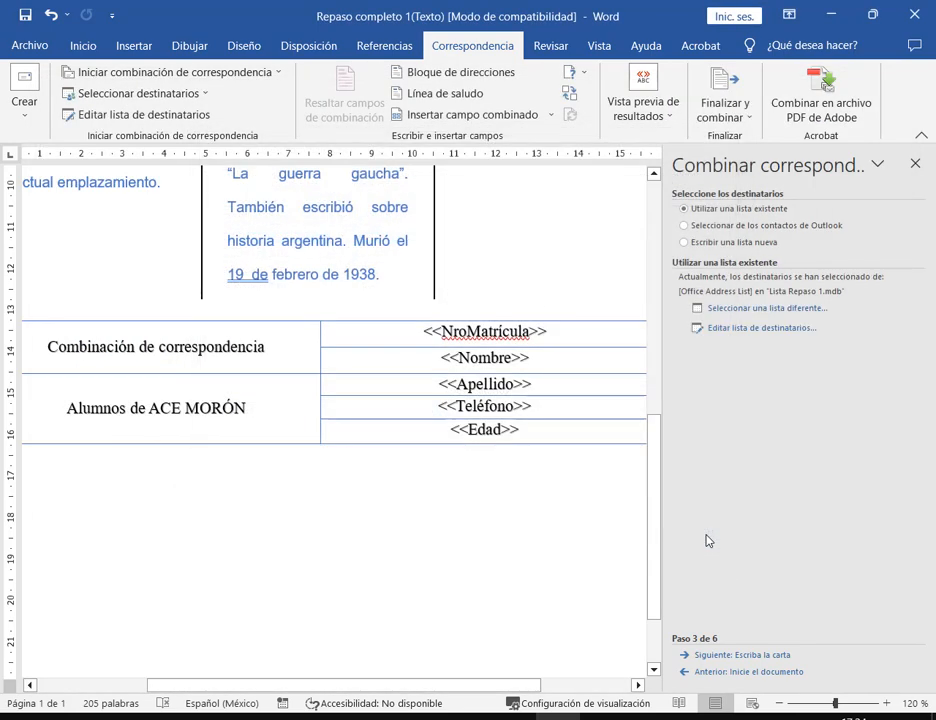
pyautogui.click(743, 655)
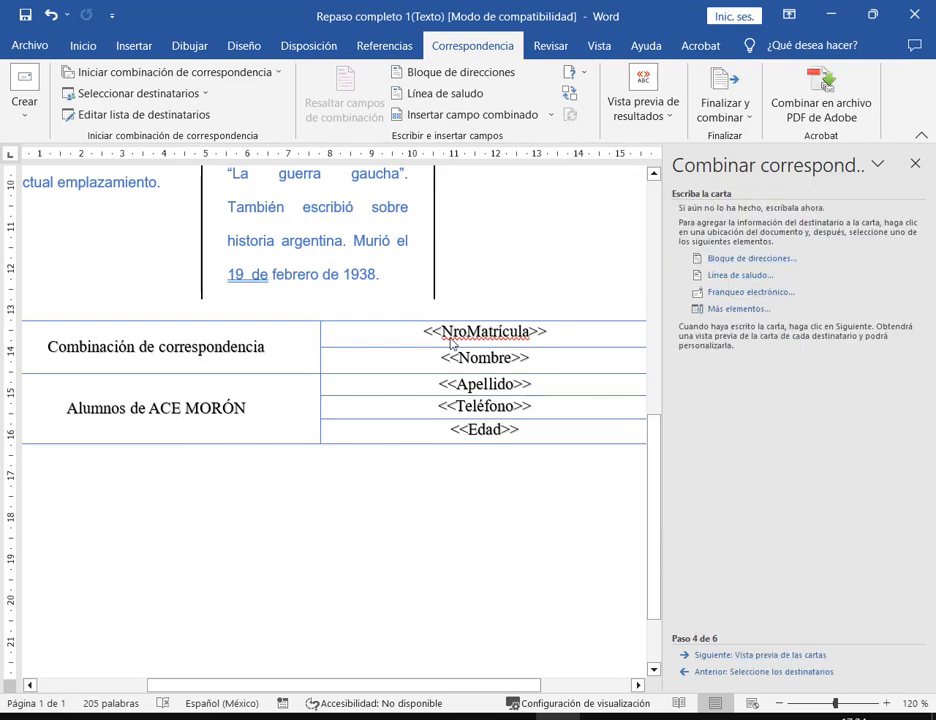
# - Inspect the NroMatrícula field and the database field list, then return to recipient selection
pyautogui.moveTo(414, 310); pyautogui.dragTo(577, 456)
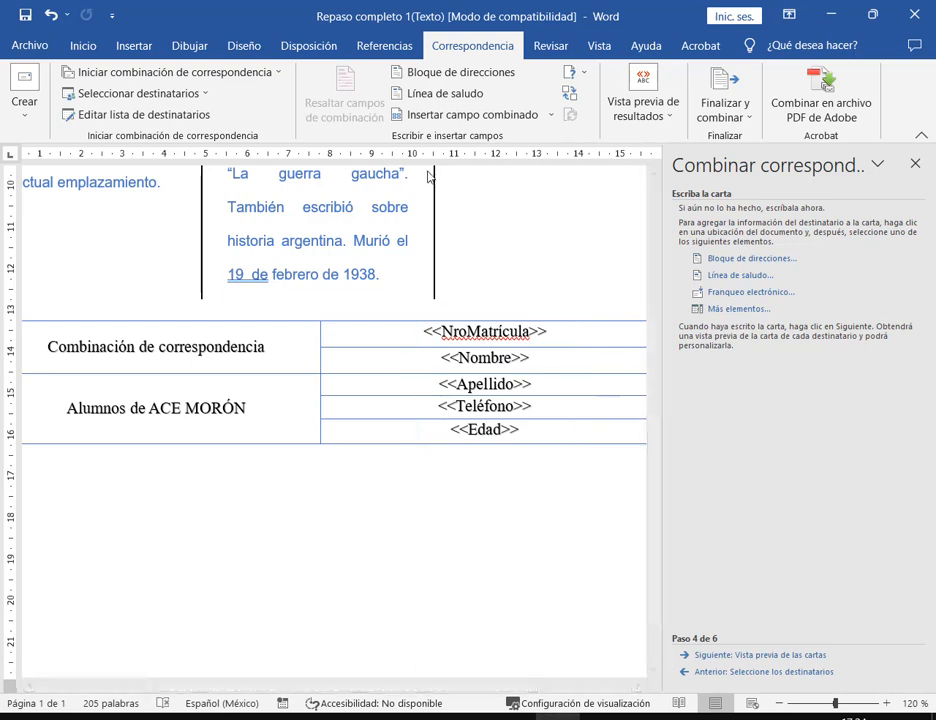
pyautogui.moveTo(561, 331); pyautogui.dragTo(429, 333)
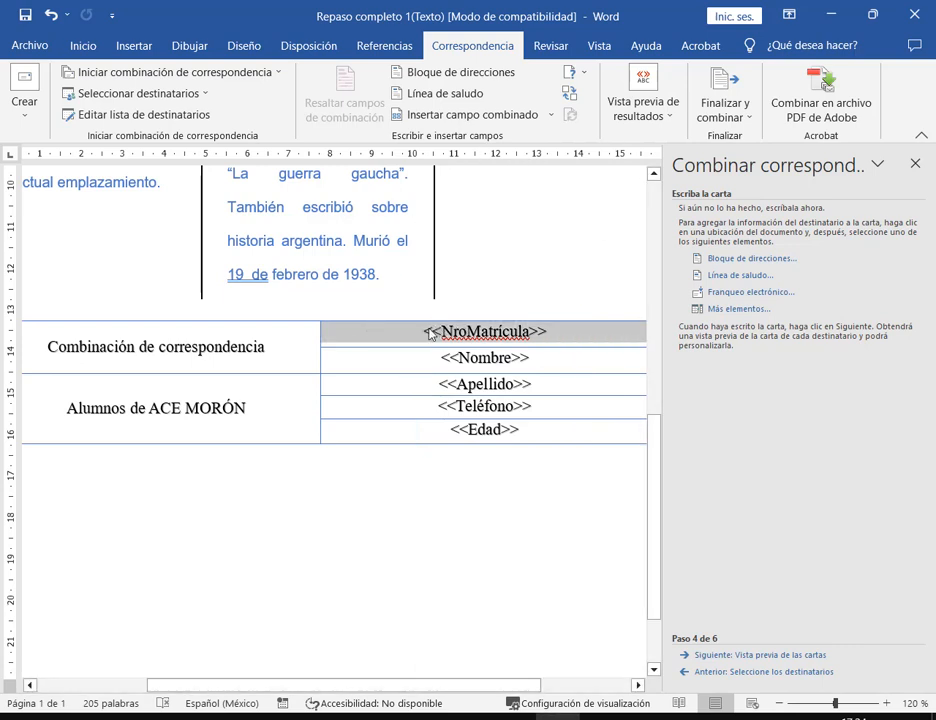
pyautogui.click(577, 332)
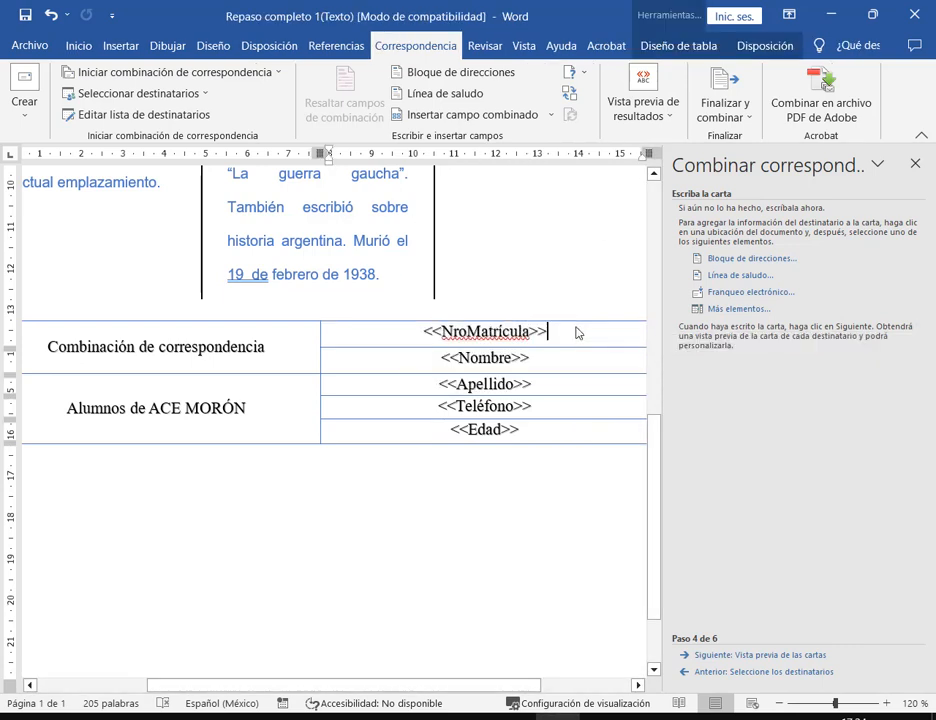
pyautogui.click(766, 311)
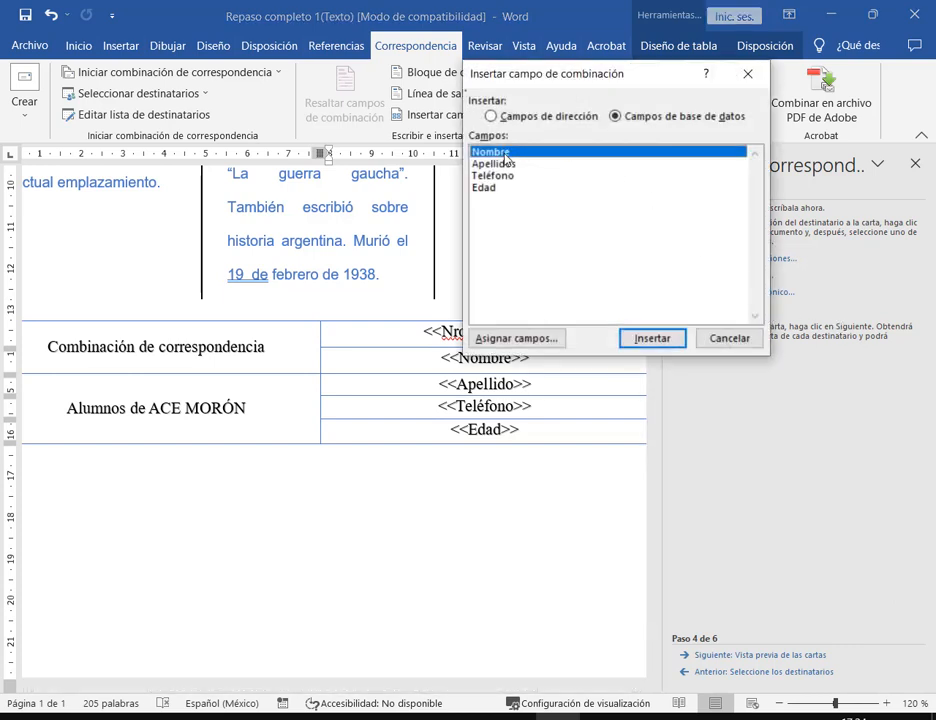
pyautogui.click(733, 342)
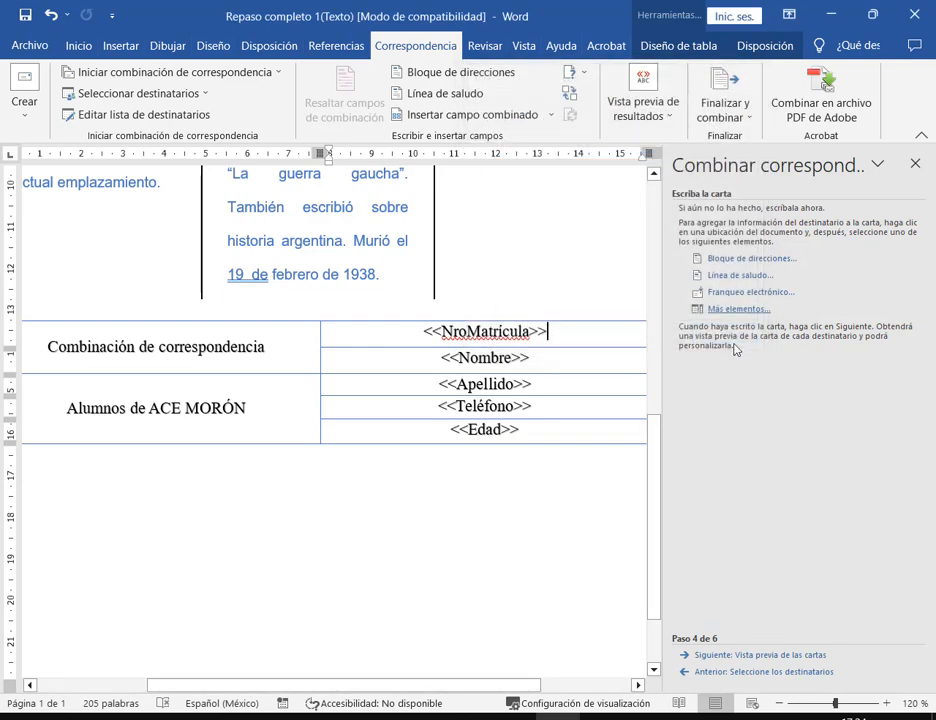
pyautogui.click(757, 673)
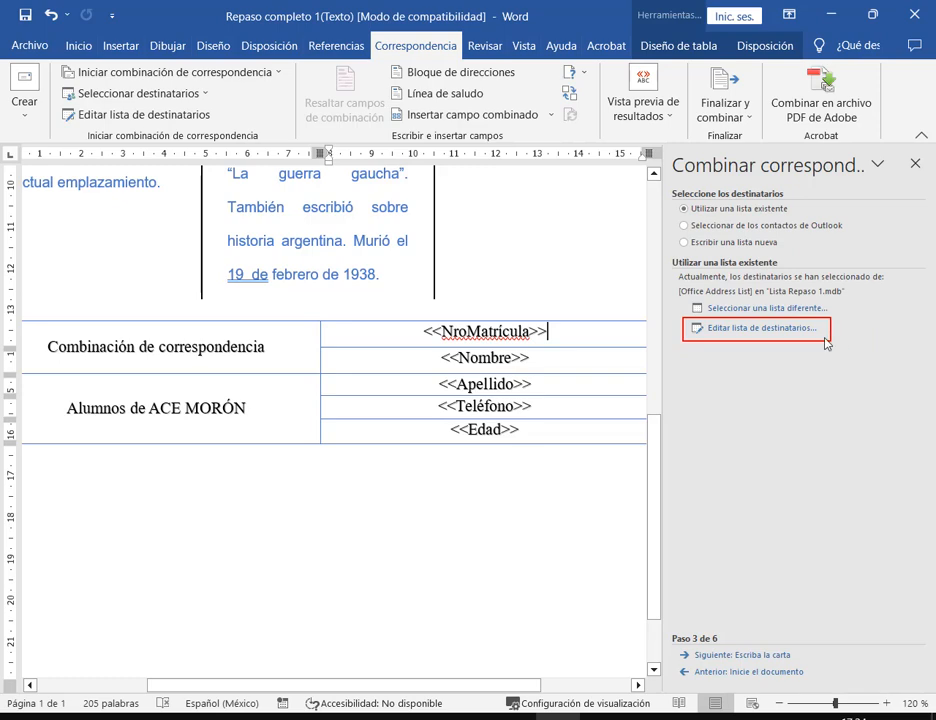
# - Add a NroMatricula column to Lista Repaso 1.mdb and move it to the top
pyautogui.click(792, 328)
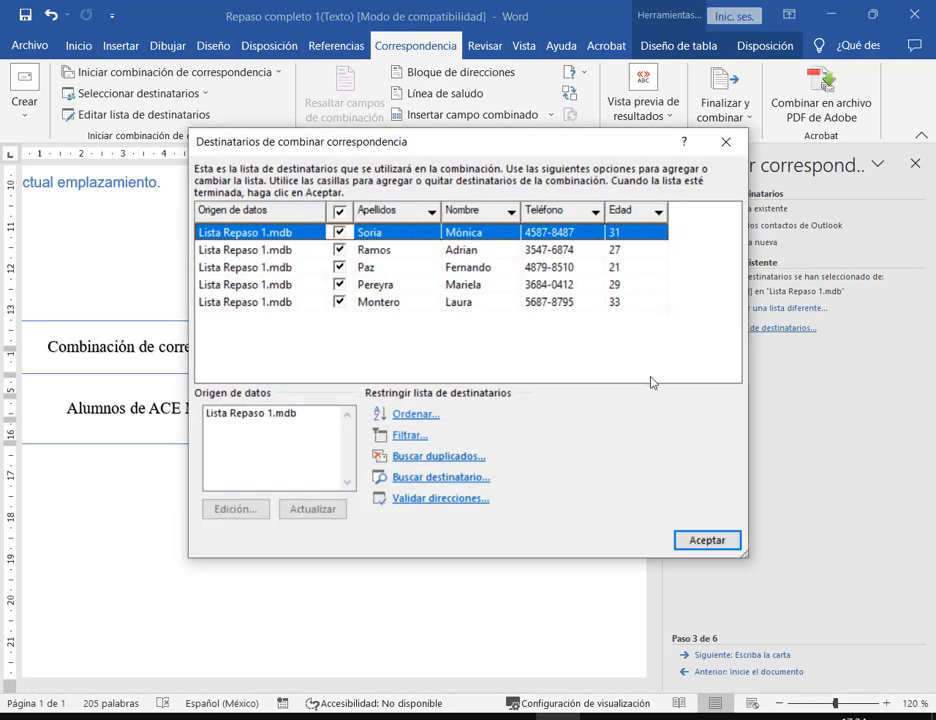
pyautogui.click(256, 415)
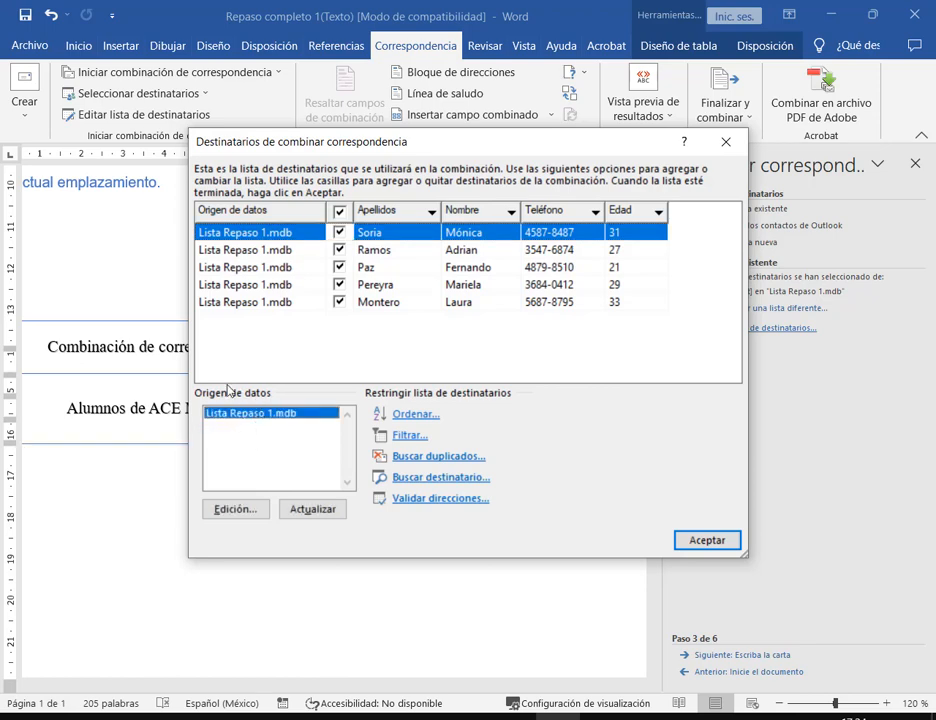
pyautogui.click(237, 509)
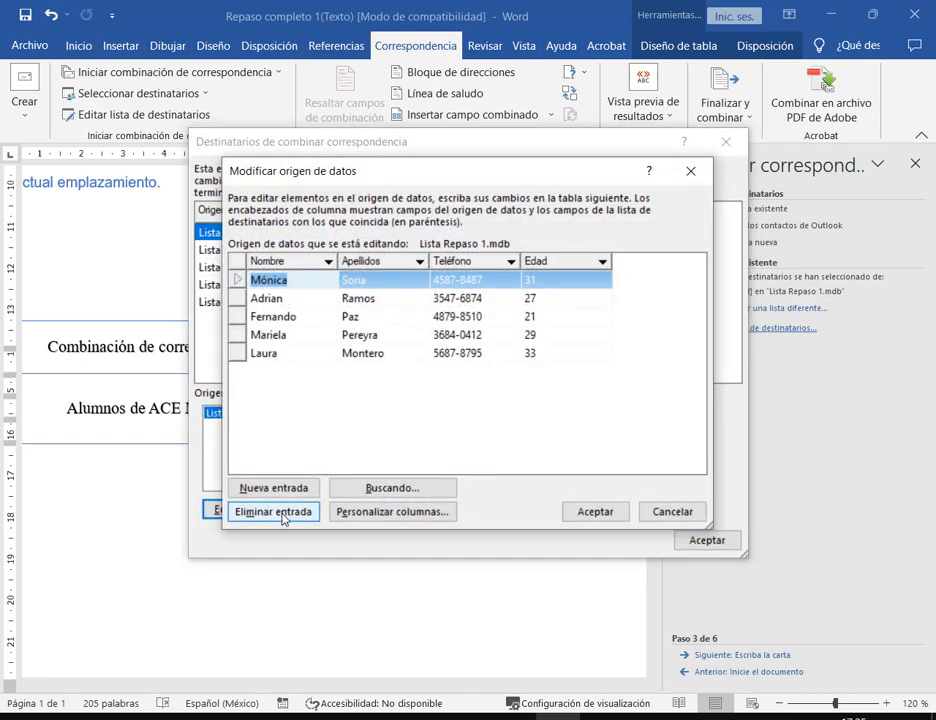
pyautogui.click(392, 511)
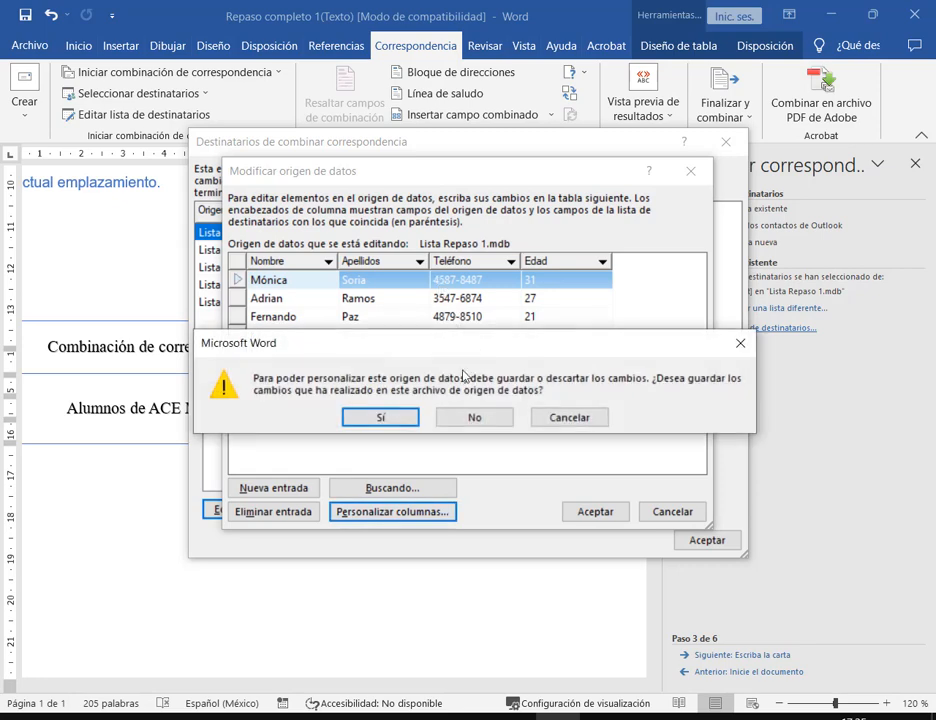
pyautogui.click(396, 424)
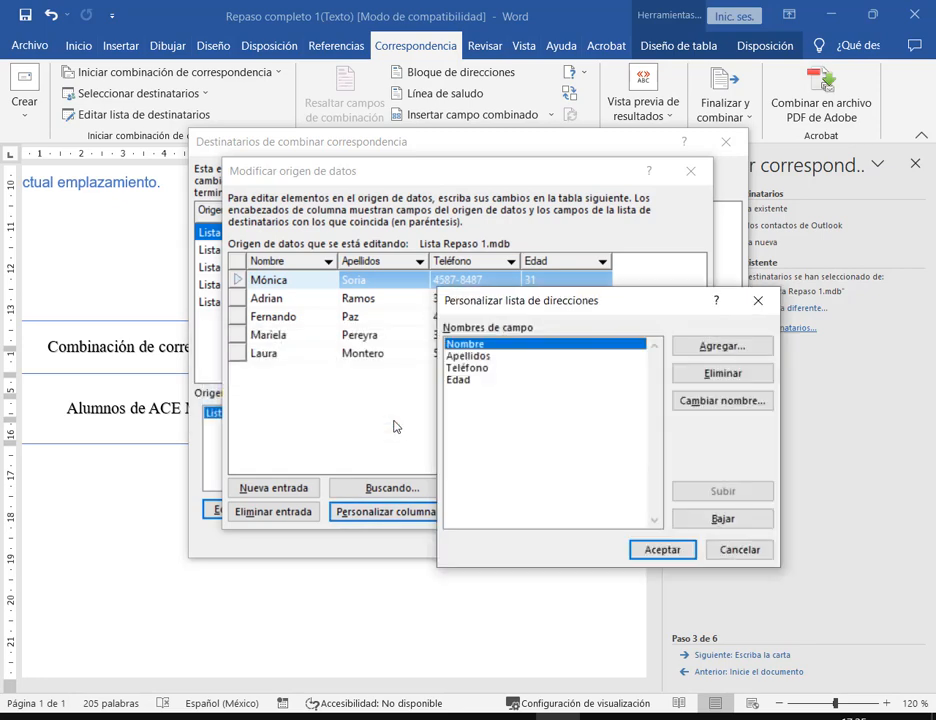
pyautogui.click(690, 345)
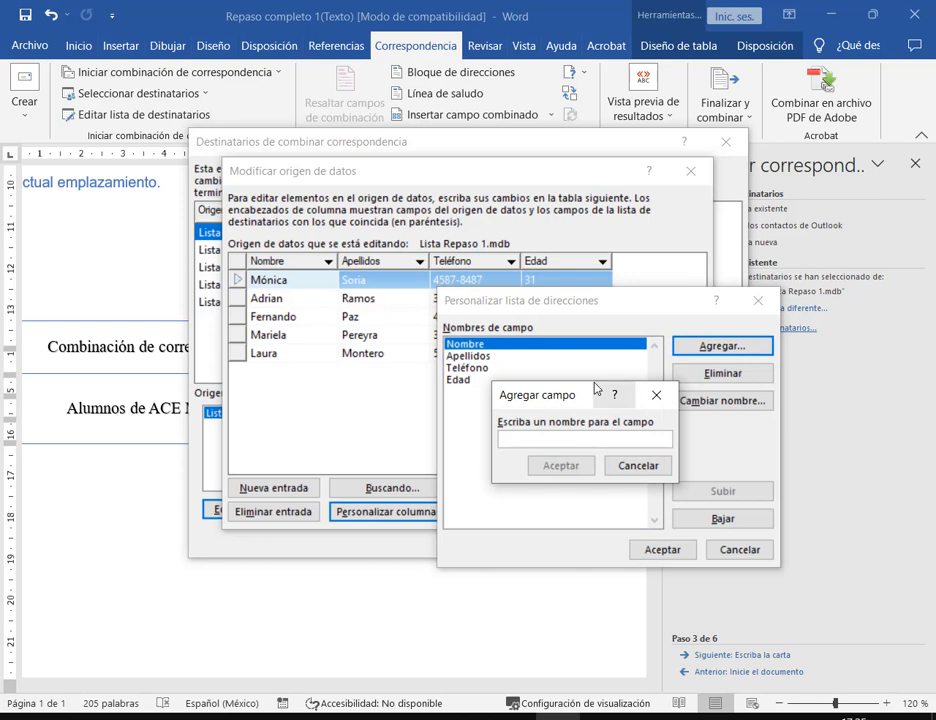
pyautogui.write('NroMatri')
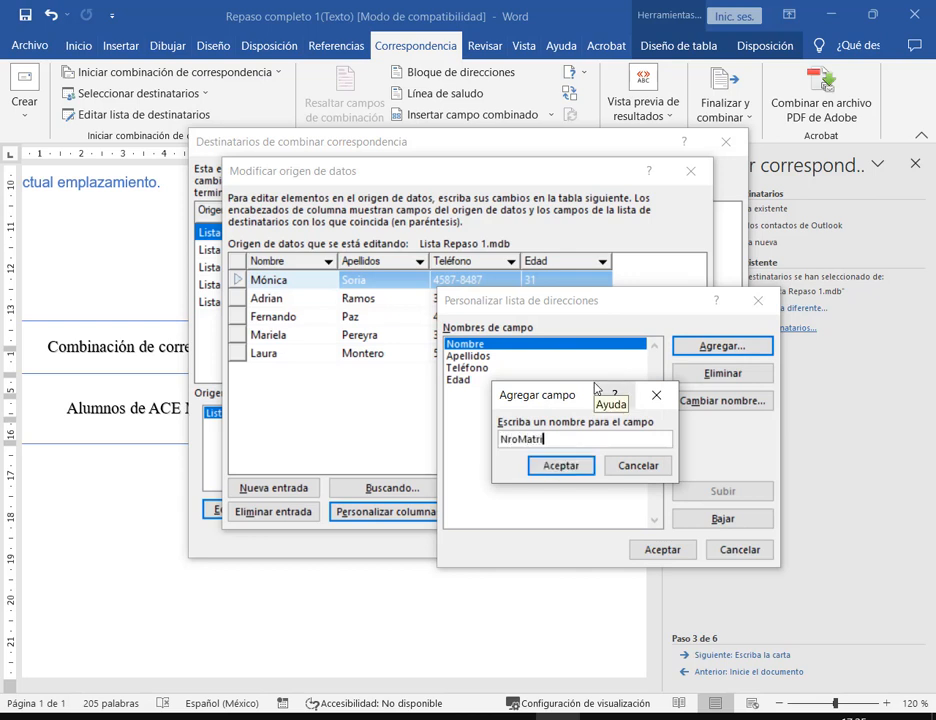
pyautogui.write('cula')
pyautogui.press('Return')
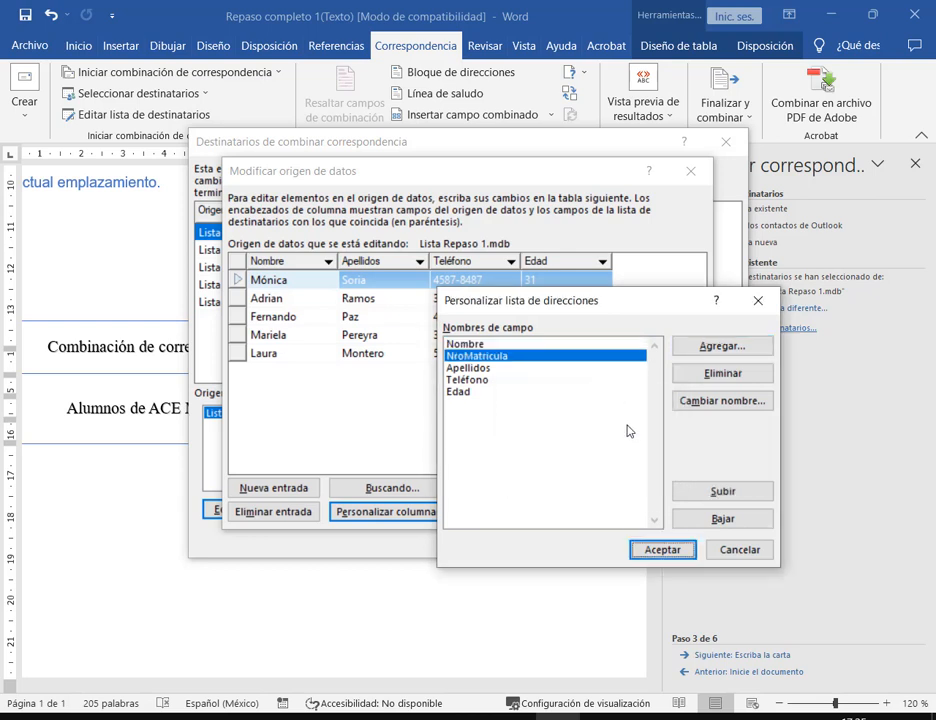
pyautogui.click(706, 490)
pyautogui.click(640, 550)
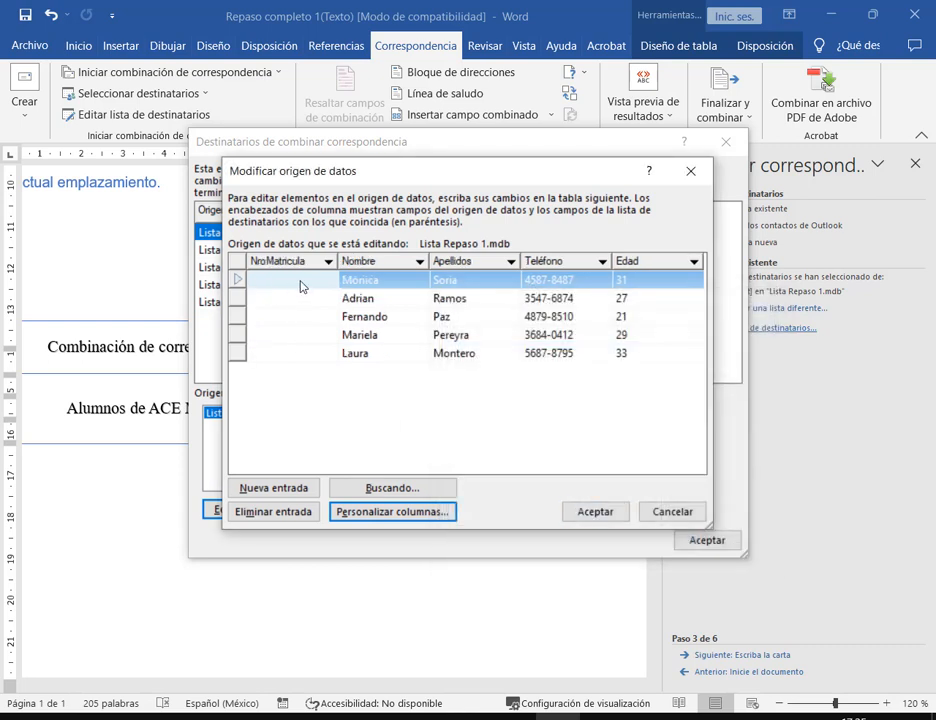
# - Number the five students 100 to 104 in NroMatricula and save the list
pyautogui.write('100')
pyautogui.click(297, 300)
pyautogui.write('10')
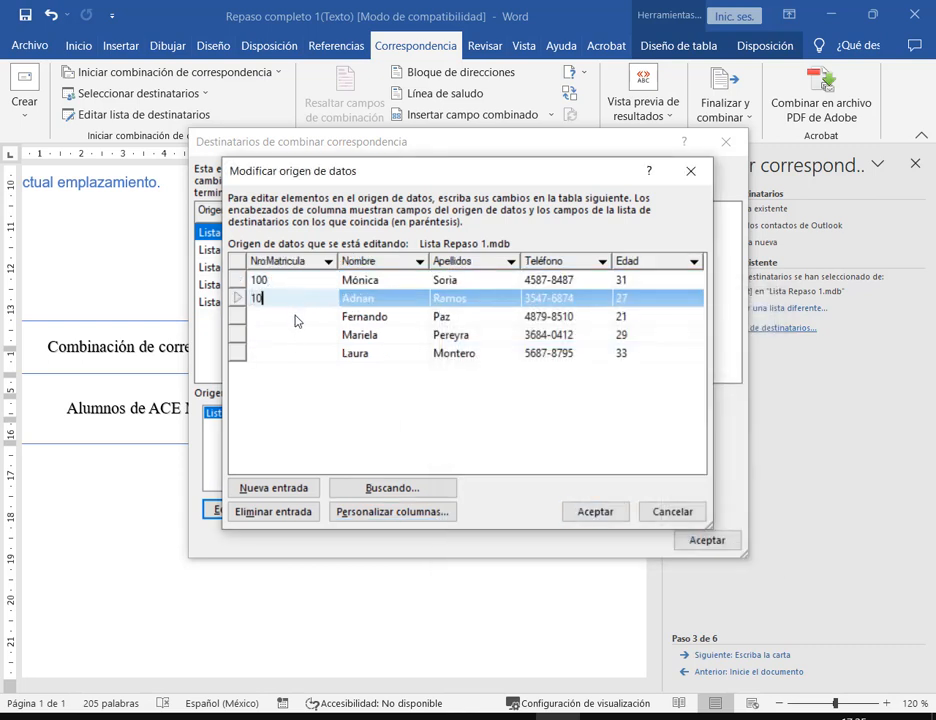
pyautogui.write('1')
pyautogui.click(292, 321)
pyautogui.write('1')
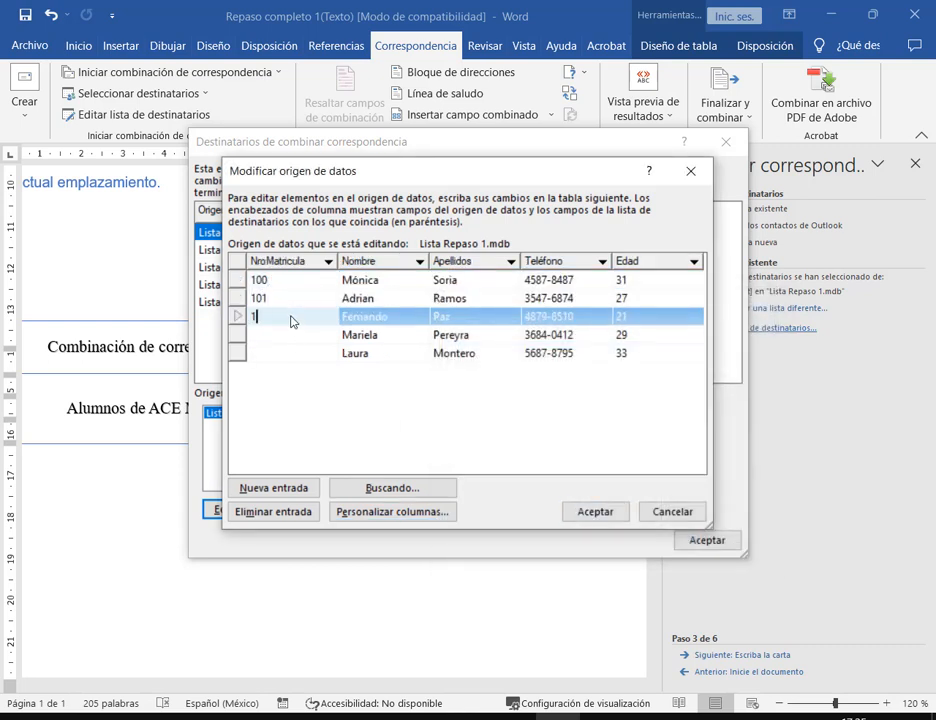
pyautogui.write('02')
pyautogui.click(291, 335)
pyautogui.write('103')
pyautogui.click(288, 353)
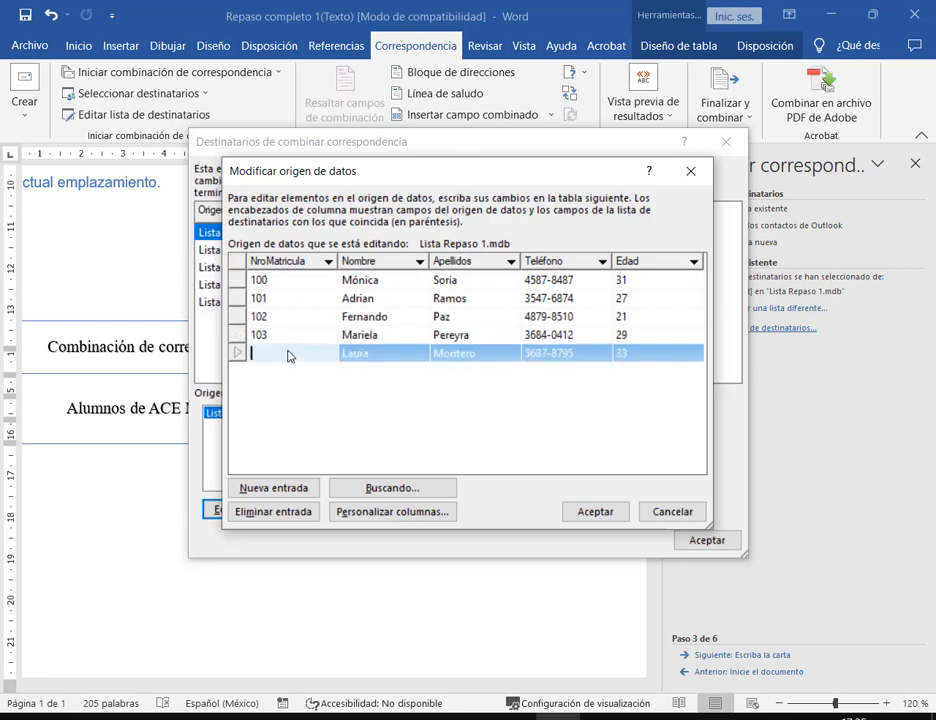
pyautogui.write('104')
pyautogui.click(604, 510)
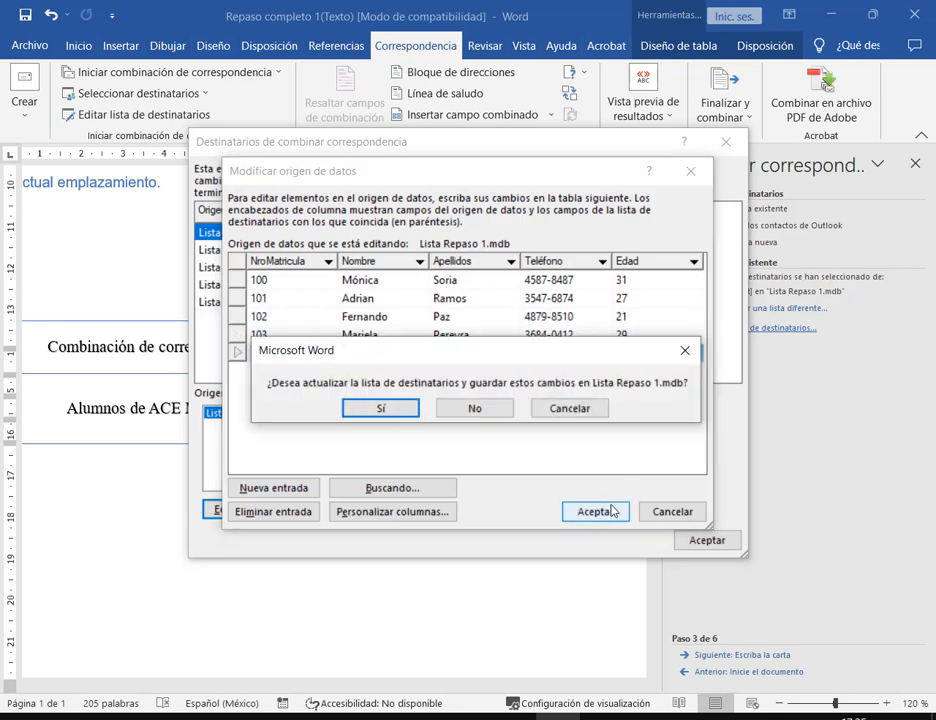
pyautogui.click(398, 403)
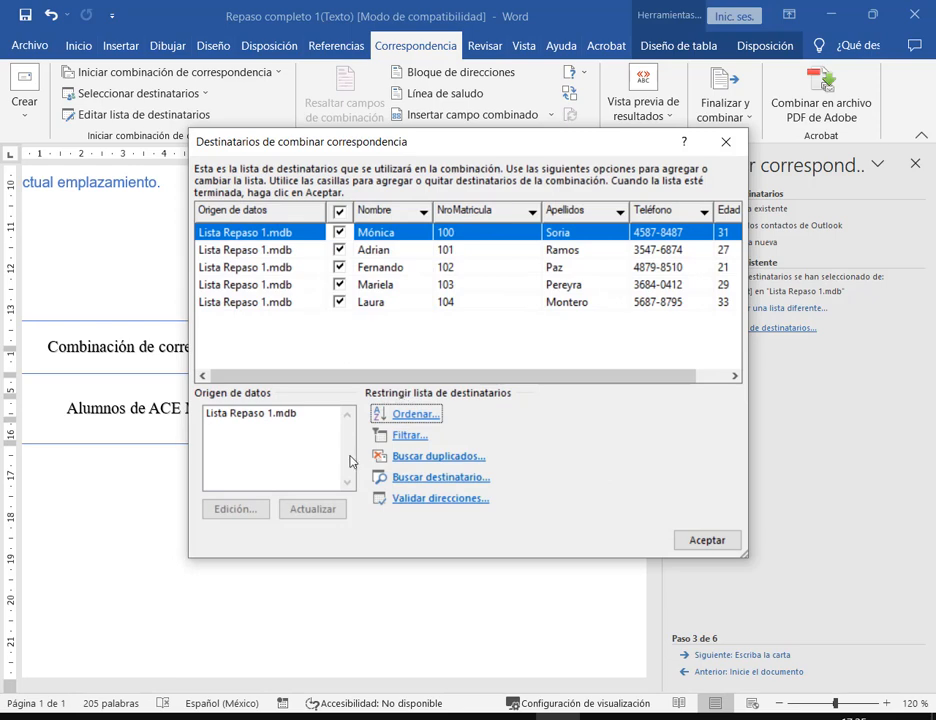
pyautogui.click(730, 544)
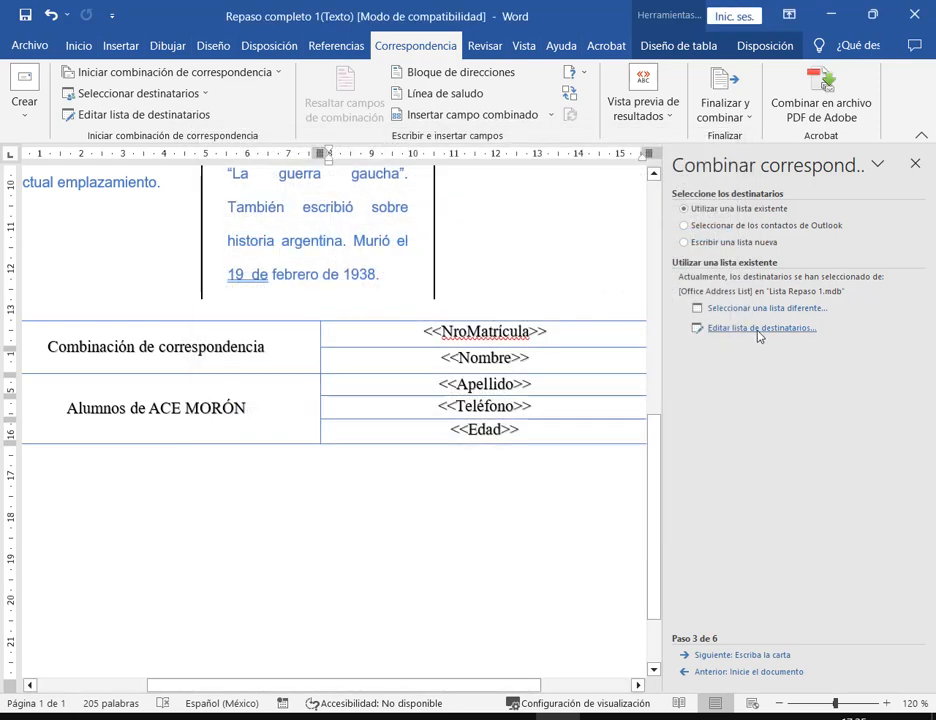
# - Advance the merge to writing the letter and insert the NroMatricula field from the field window
pyautogui.click(760, 657)
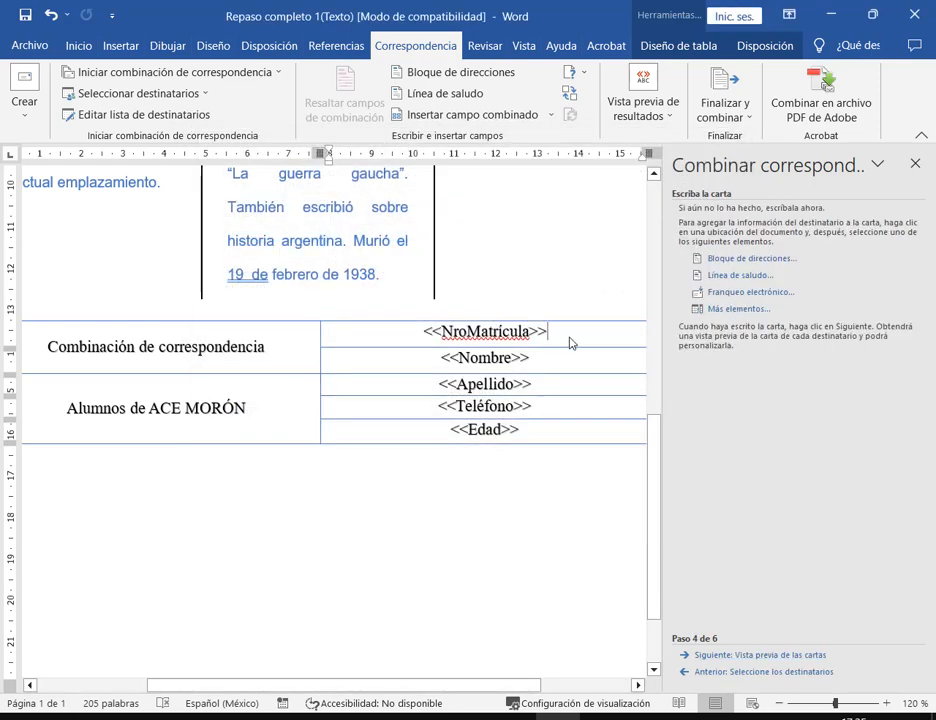
pyautogui.click(411, 334)
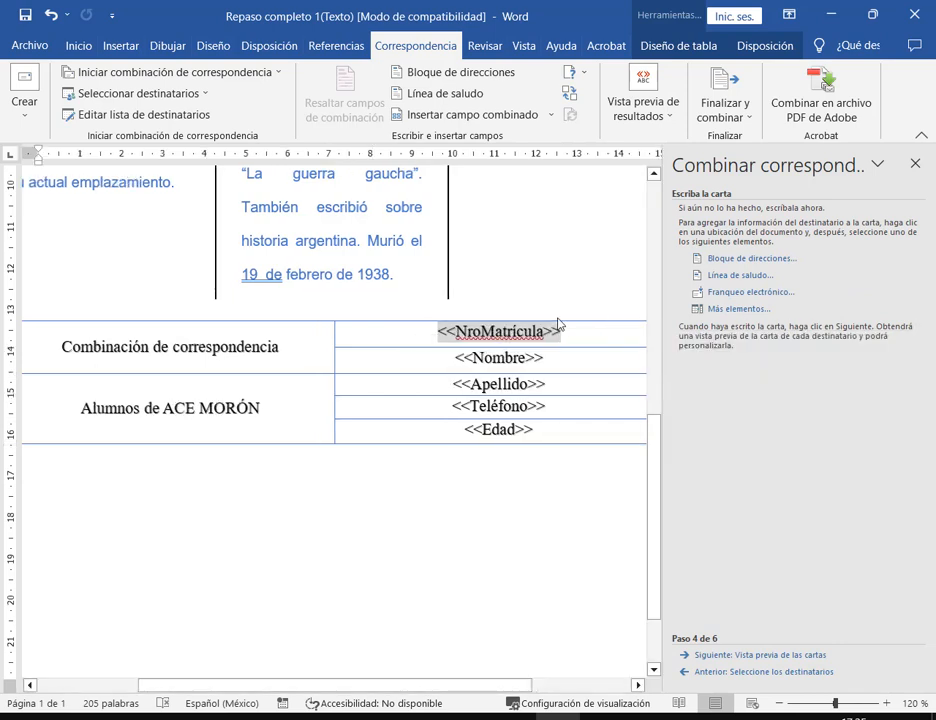
pyautogui.click(745, 309)
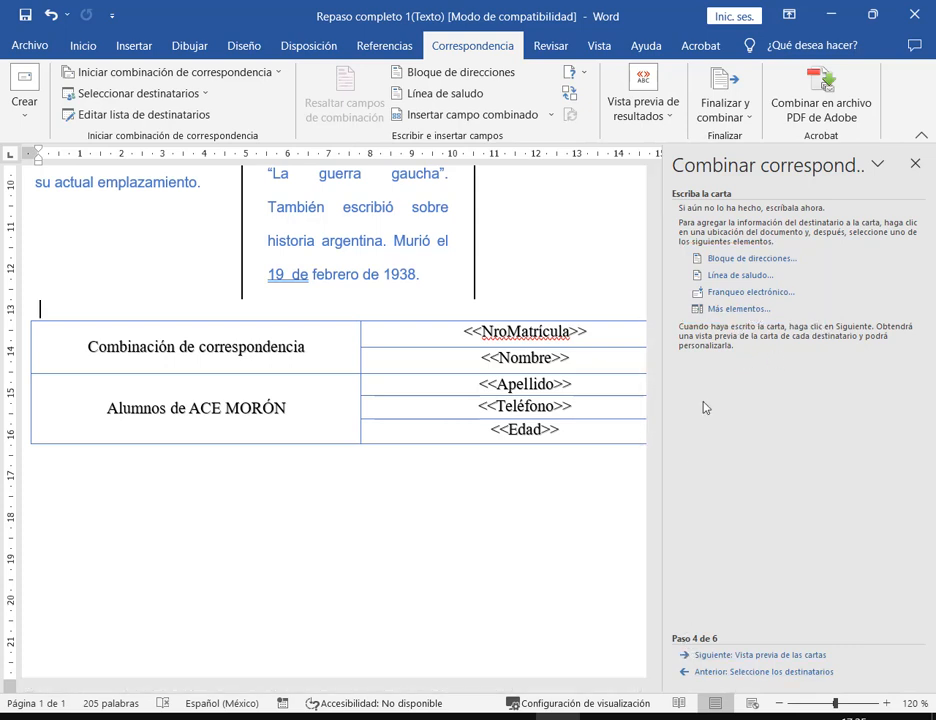
pyautogui.click(722, 309)
pyautogui.moveTo(607, 80); pyautogui.dragTo(280, 147)
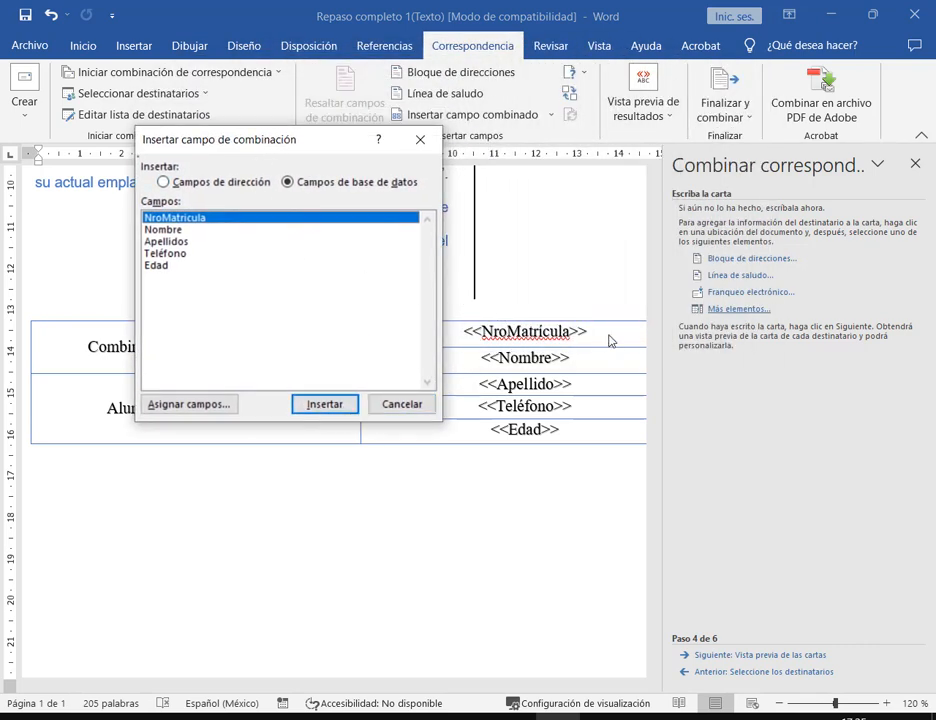
pyautogui.click(350, 402)
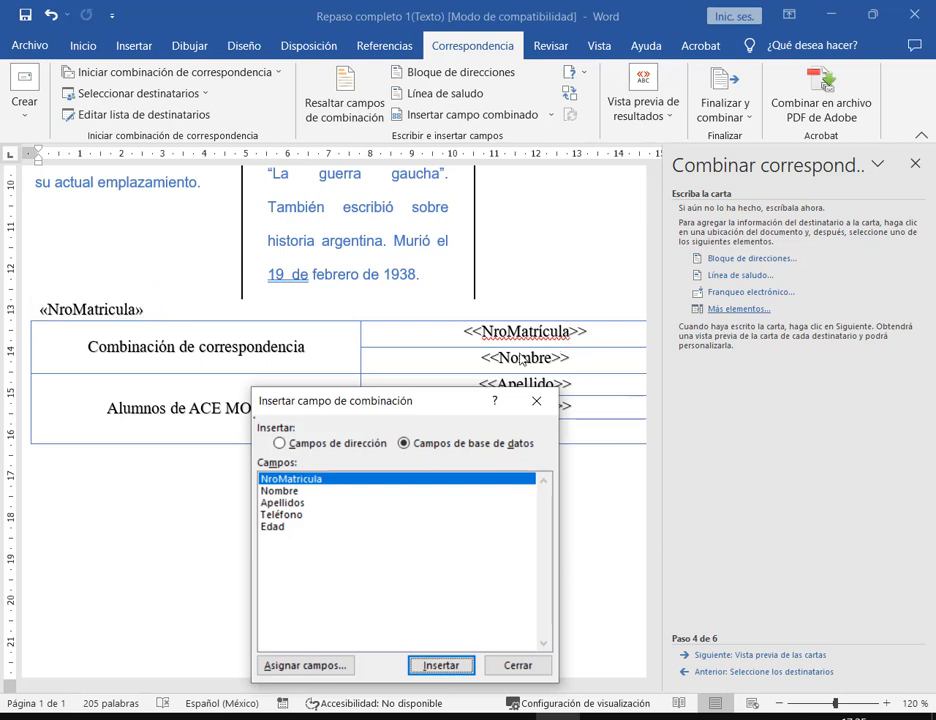
# - Close the field window, undo the stray «NroMatricula» above the table, and click into the table
pyautogui.moveTo(463, 401); pyautogui.dragTo(769, 383)
pyautogui.moveTo(628, 391); pyautogui.dragTo(630, 223)
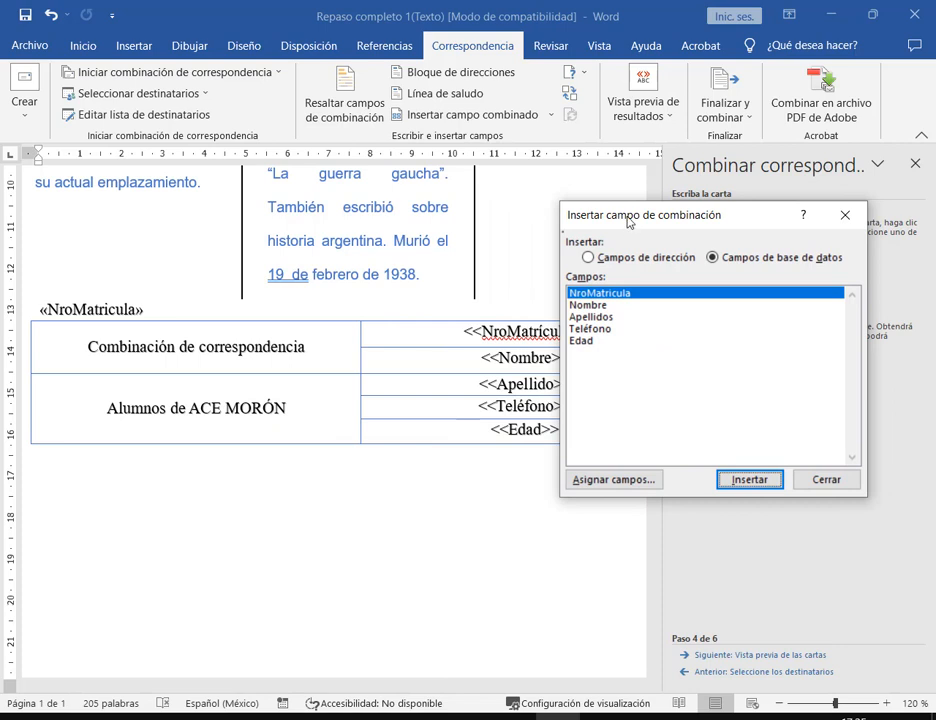
pyautogui.click(381, 357)
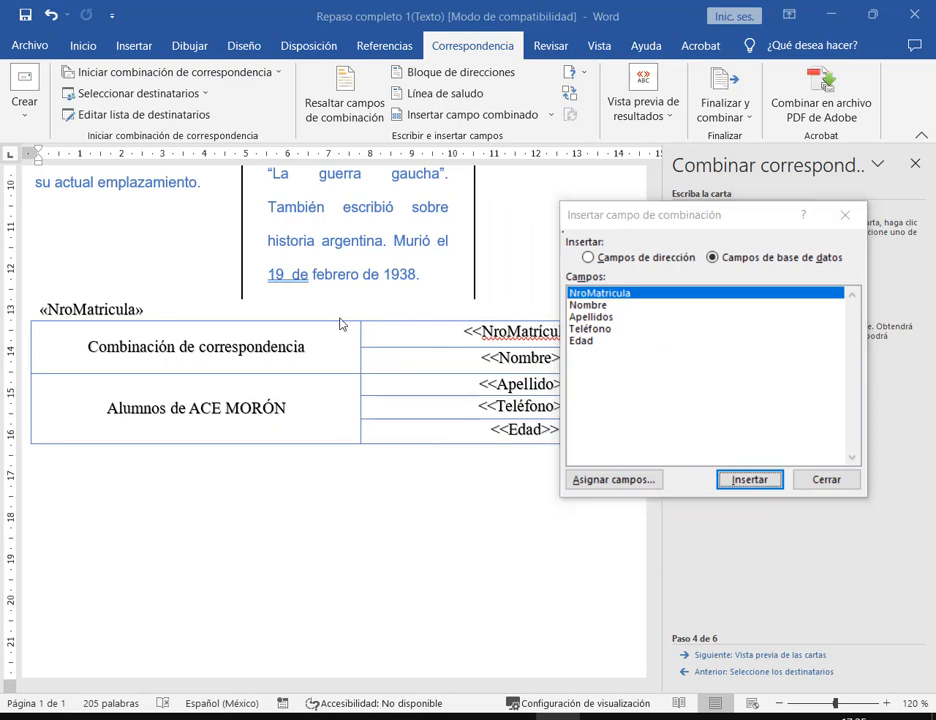
pyautogui.click(838, 481)
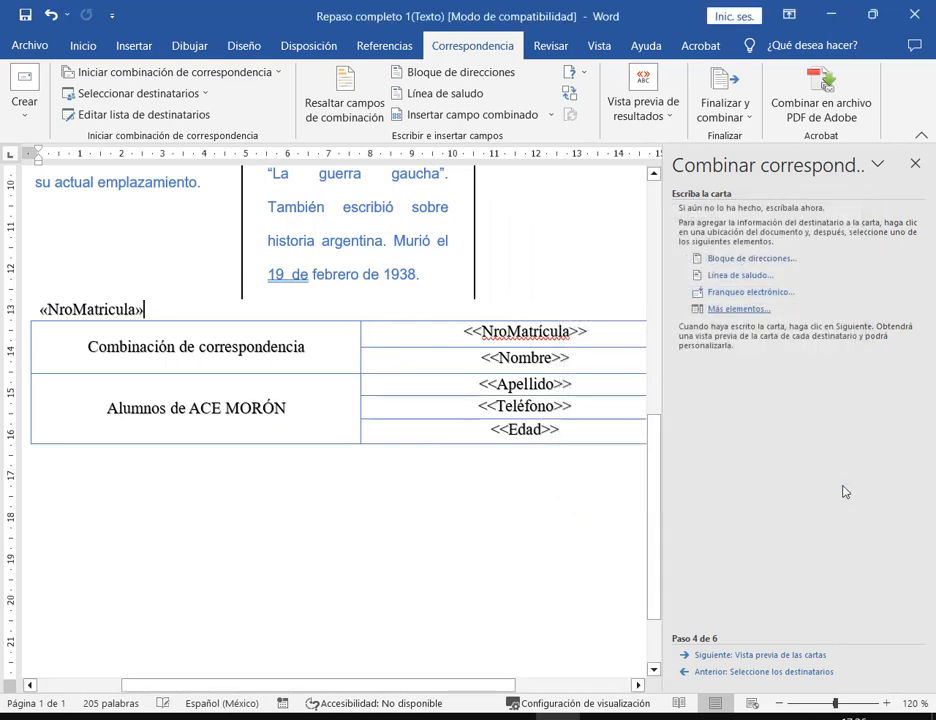
pyautogui.hotkey('ctrl', 'z')
pyautogui.click(582, 334)
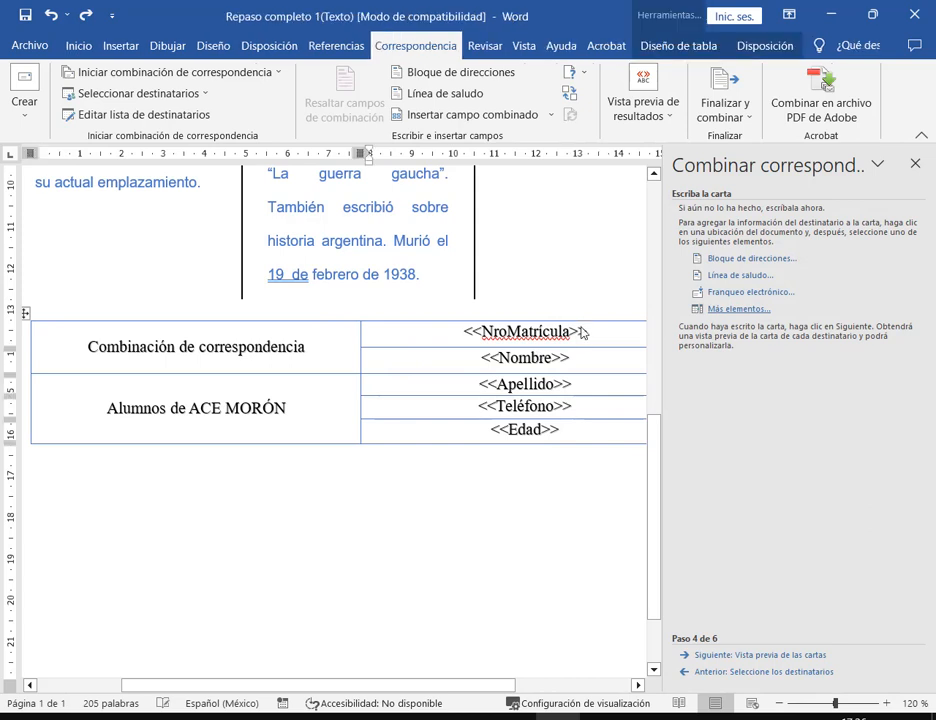
# - Replace the <<NroMatricula>> and <<Nombre>> placeholders with the matching merge fields
pyautogui.moveTo(577, 337); pyautogui.dragTo(468, 334)
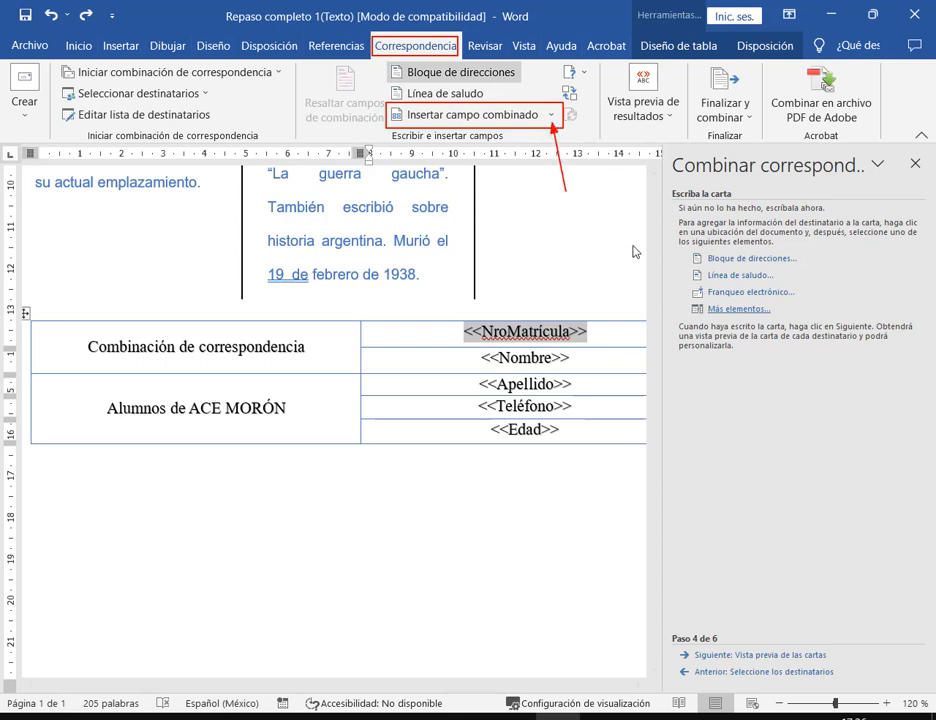
pyautogui.click(551, 115)
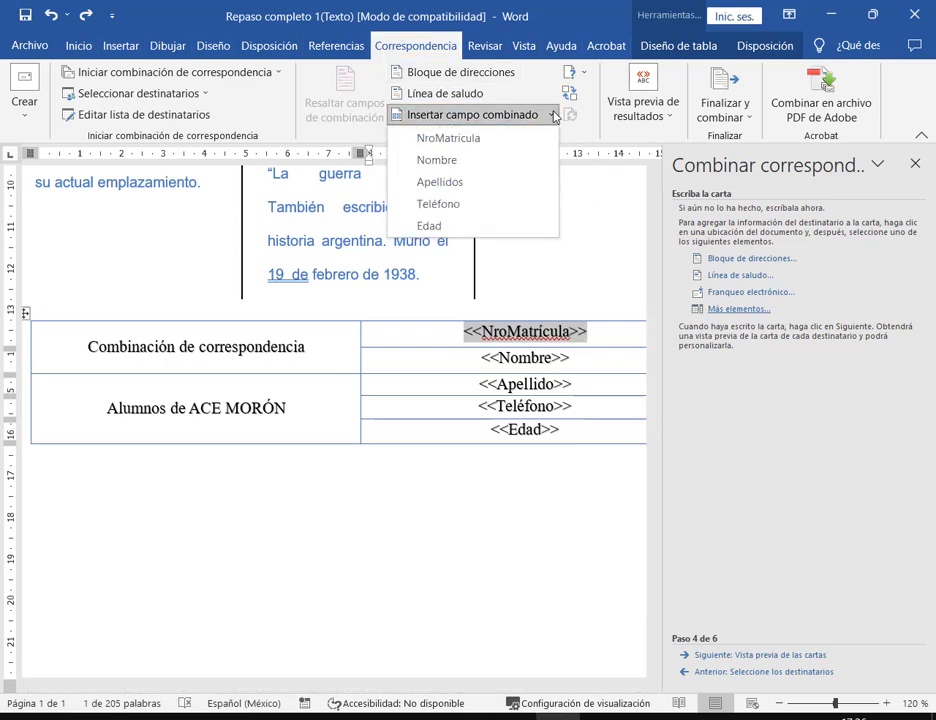
pyautogui.click(495, 139)
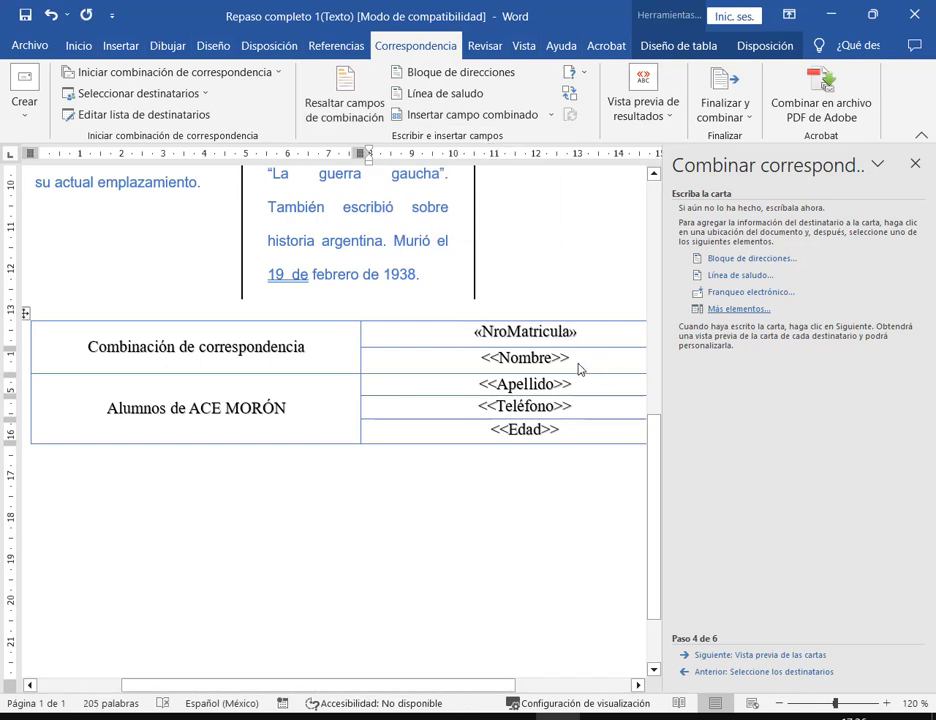
pyautogui.moveTo(570, 359); pyautogui.dragTo(487, 368)
pyautogui.click(551, 115)
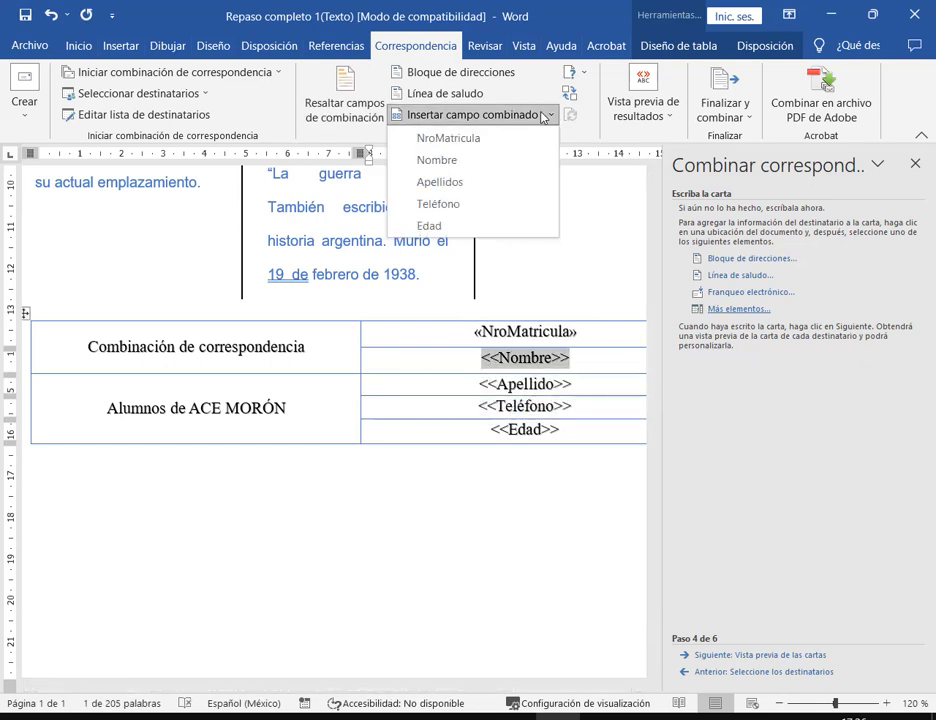
pyautogui.click(452, 162)
# - Replace the <<Apellido>> placeholder with the Apellidos field from the full insertion window
pyautogui.moveTo(571, 385); pyautogui.dragTo(481, 388)
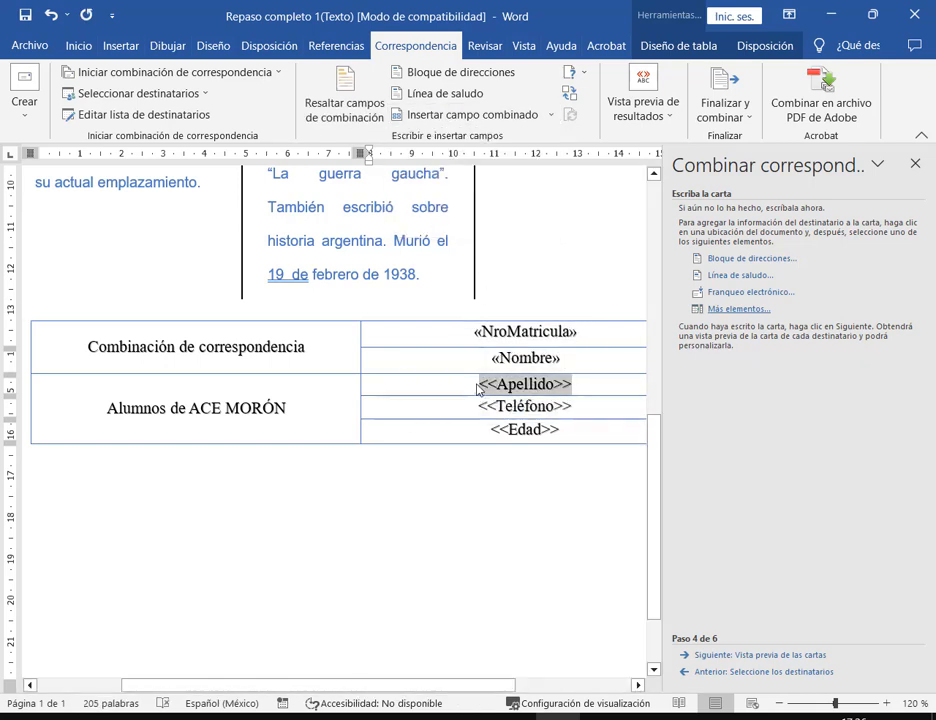
pyautogui.click(740, 310)
pyautogui.click(620, 318)
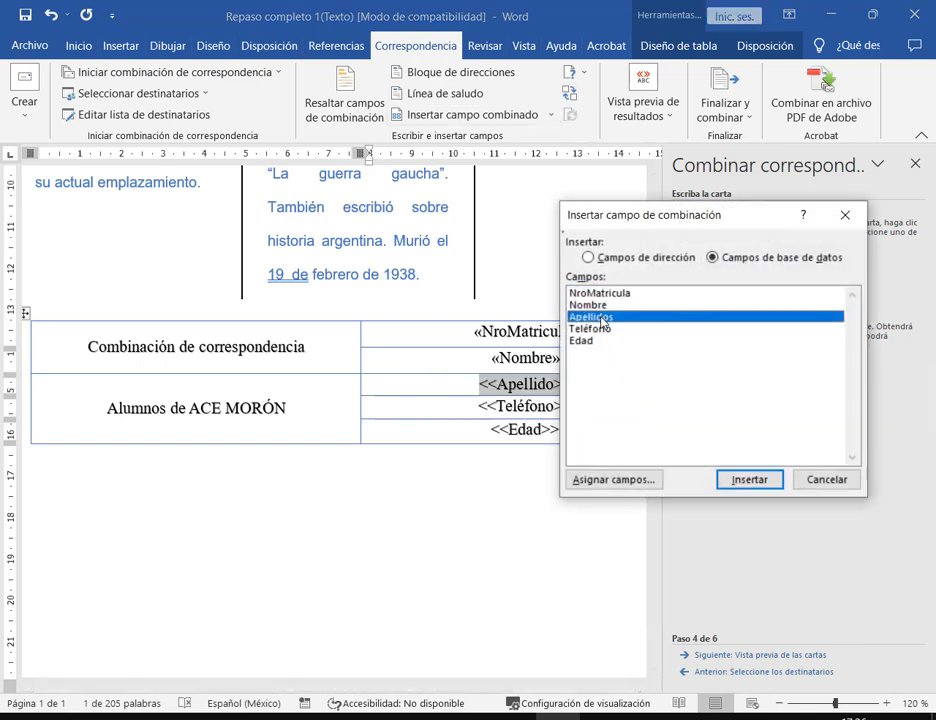
pyautogui.click(748, 481)
pyautogui.click(824, 480)
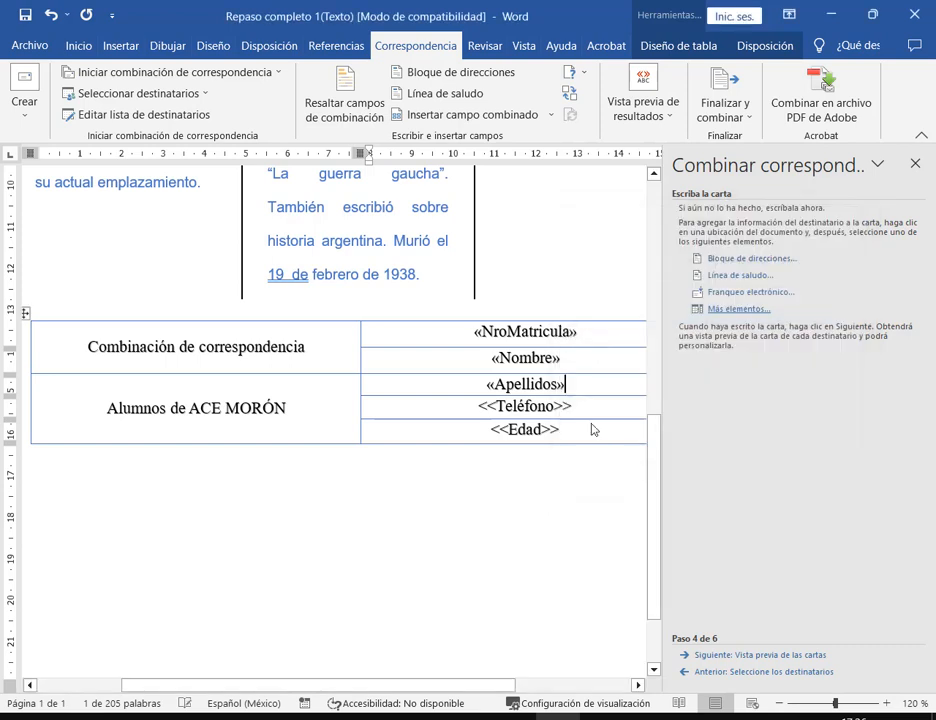
# - Replace the <<Teléfono>> and <<Edad>> placeholders with their merge fields
pyautogui.moveTo(590, 414); pyautogui.dragTo(478, 407)
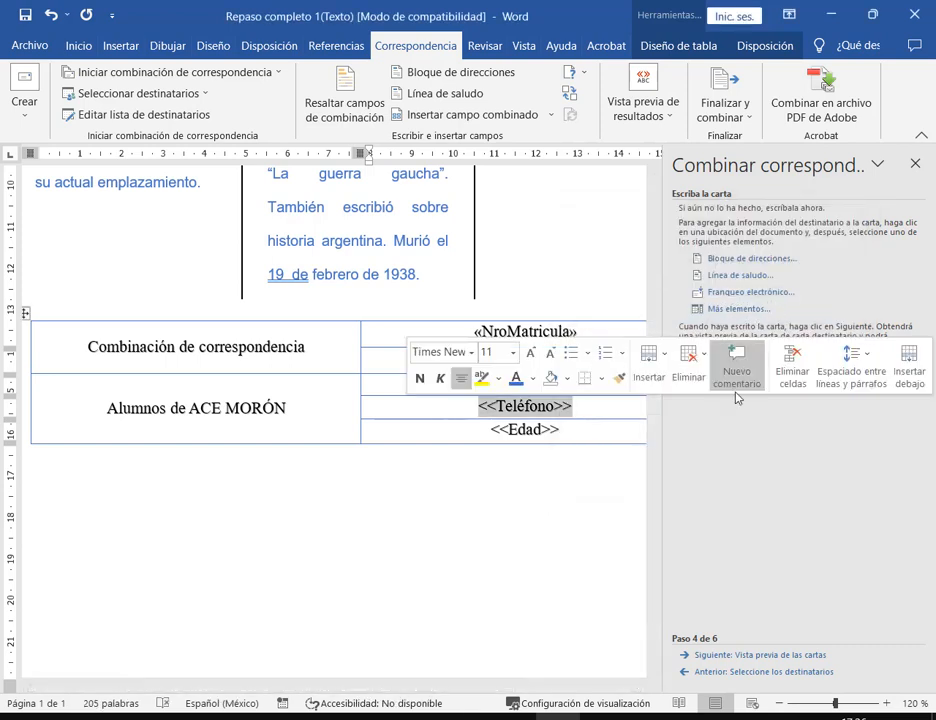
pyautogui.click(478, 114)
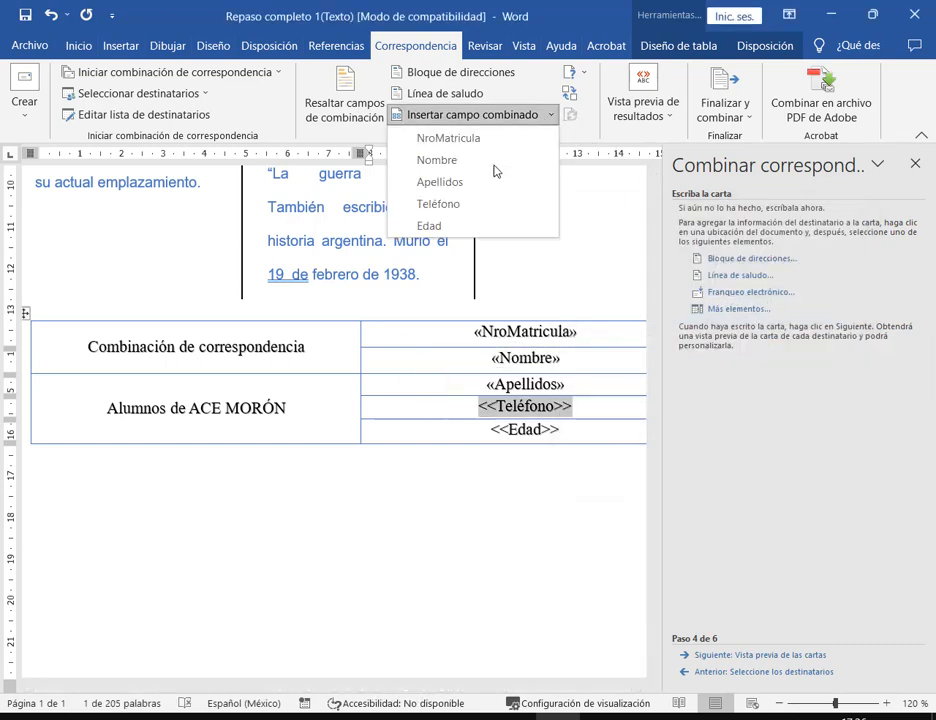
pyautogui.click(466, 205)
pyautogui.moveTo(492, 429); pyautogui.dragTo(560, 430)
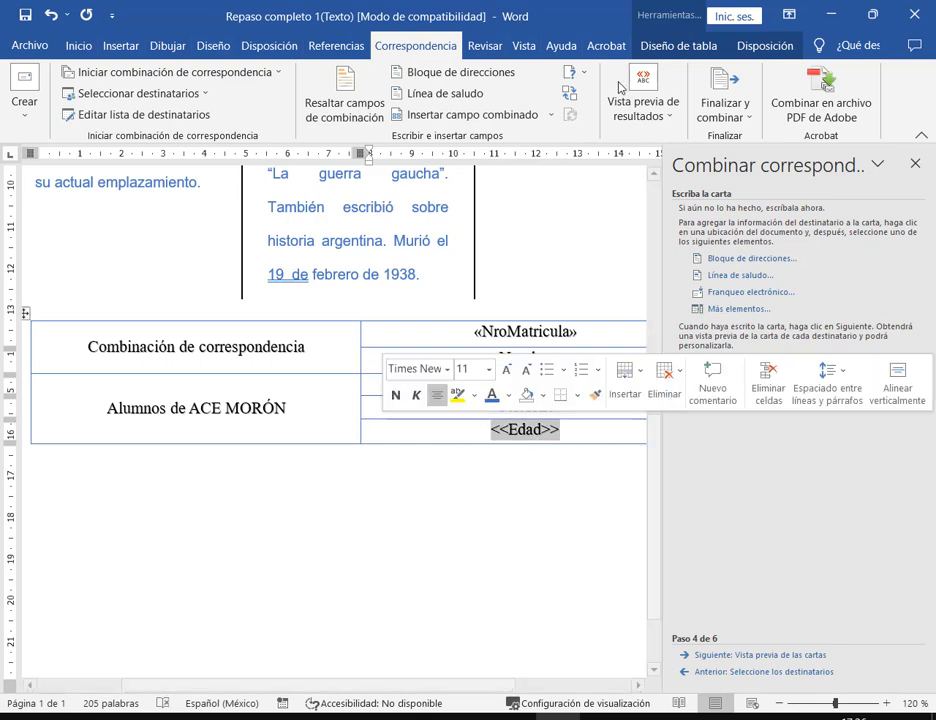
pyautogui.click(551, 114)
pyautogui.click(470, 225)
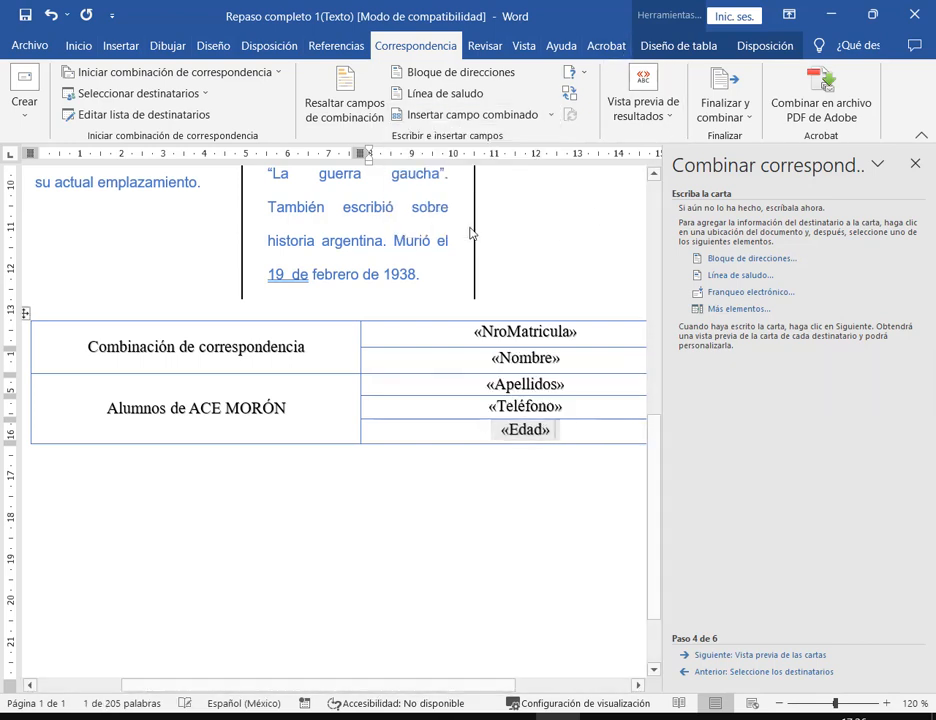
pyautogui.click(590, 334)
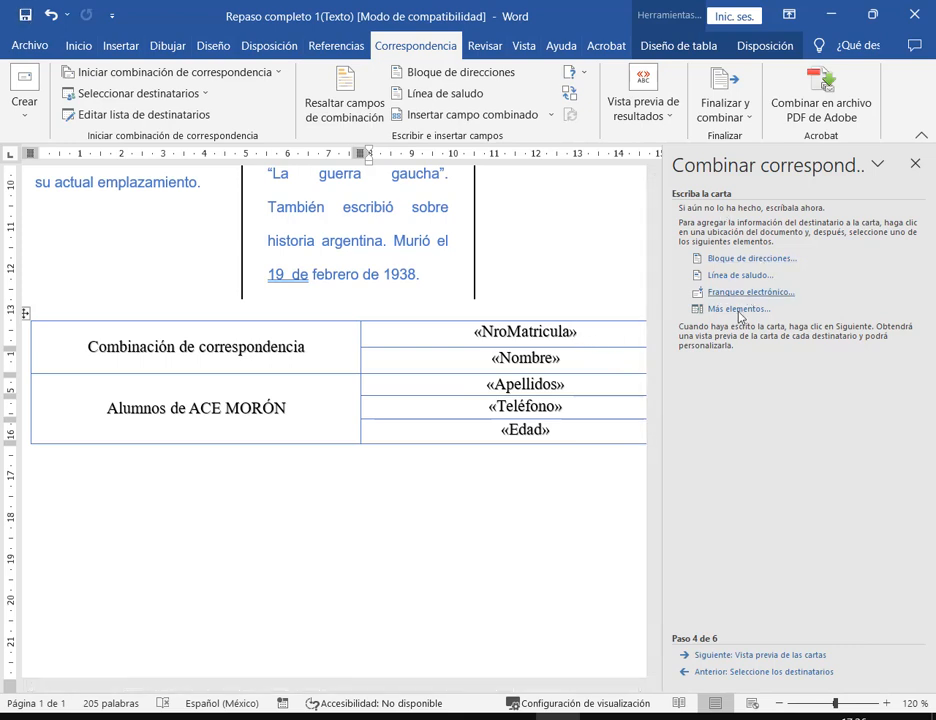
# - Move to step 5 to preview the table filled with student record data
pyautogui.click(783, 656)
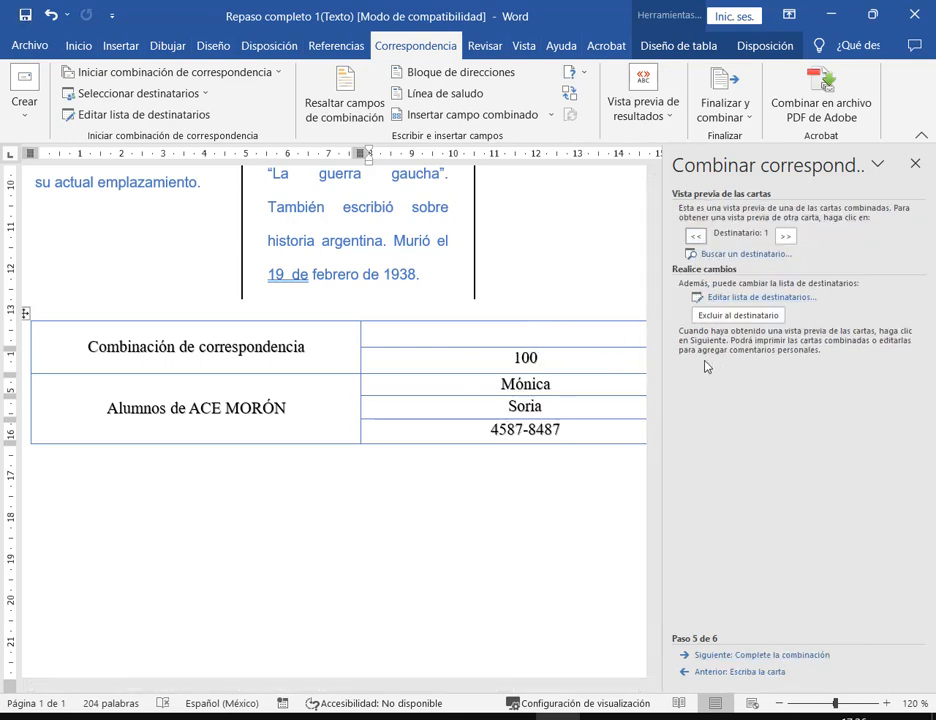
pyautogui.click(50, 17)
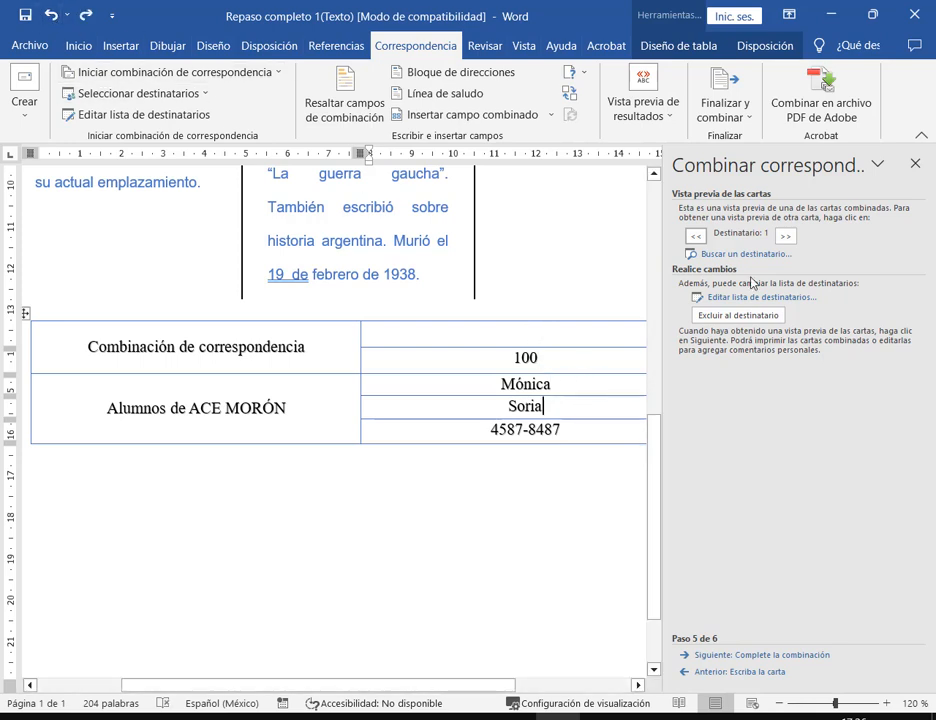
pyautogui.click(750, 672)
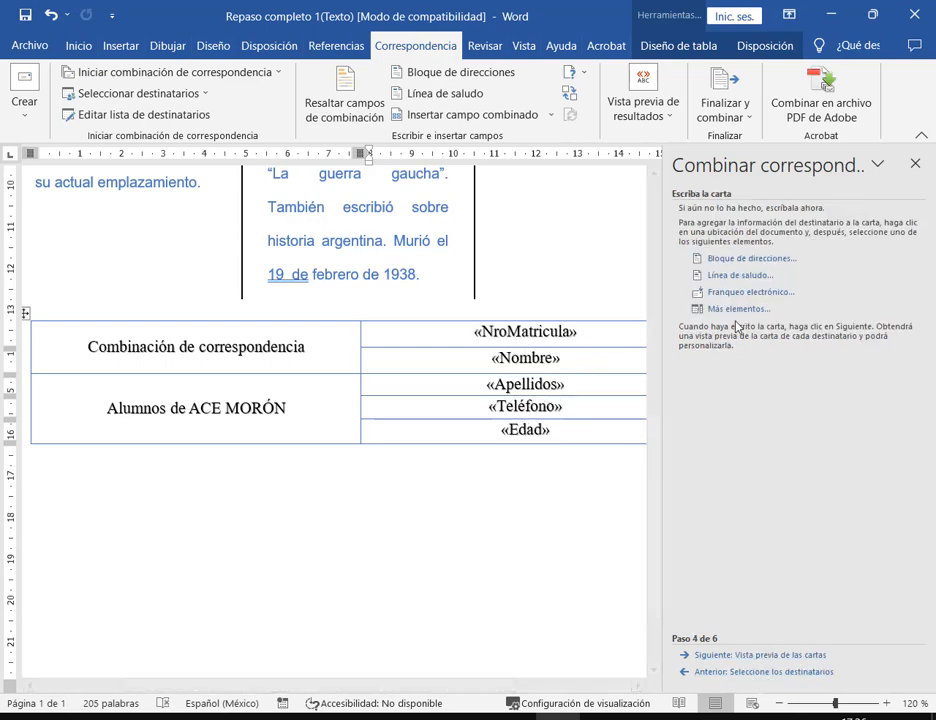
pyautogui.click(776, 656)
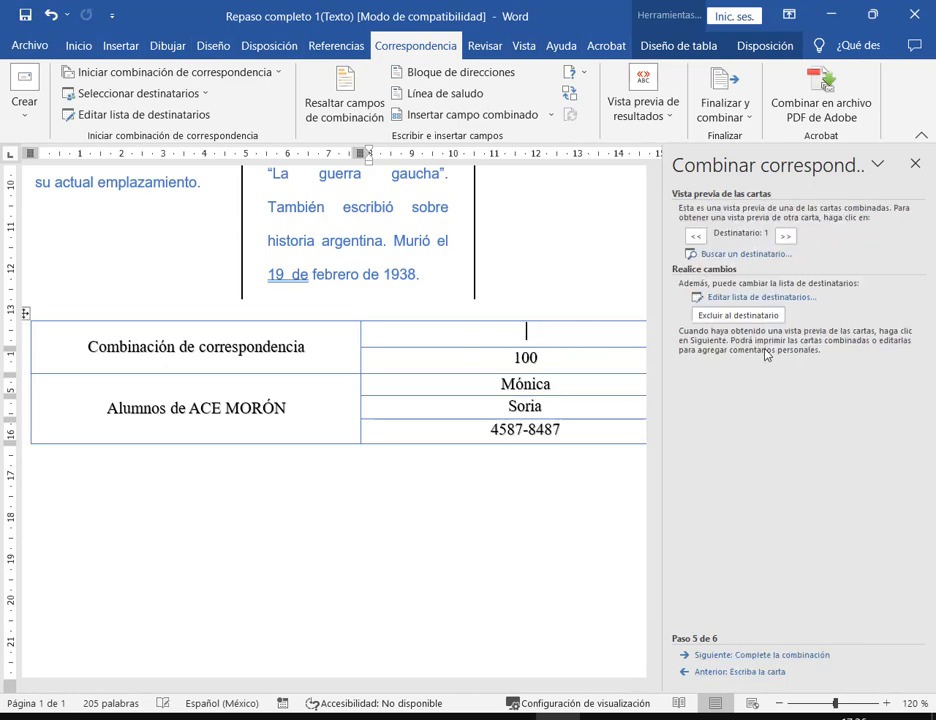
# - Review the student recipient list, then switch between the letter-writing step and the preview
pyautogui.click(747, 298)
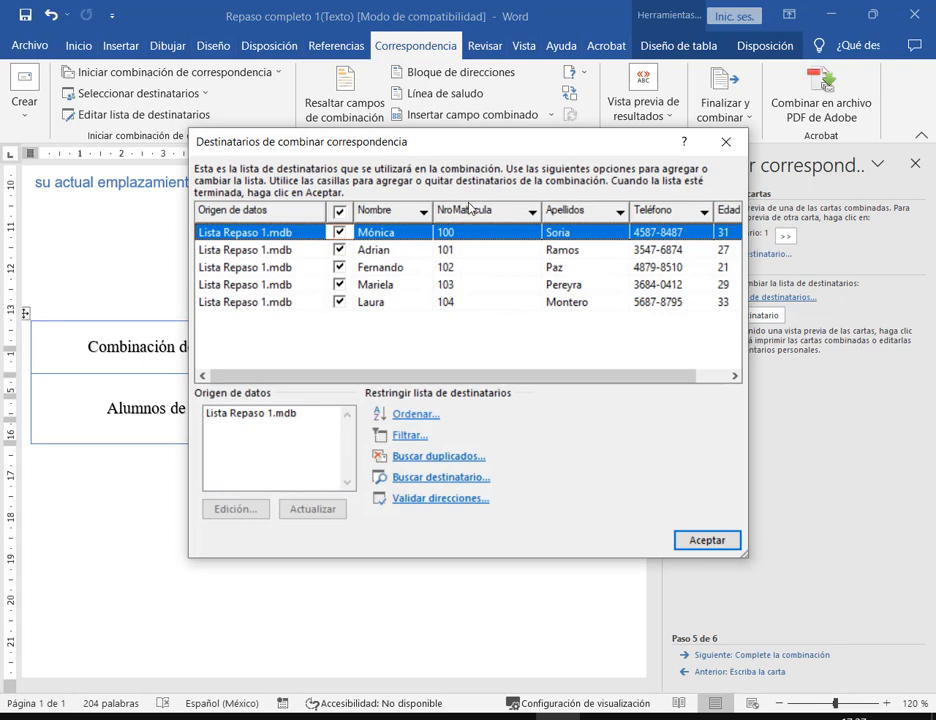
pyautogui.click(706, 540)
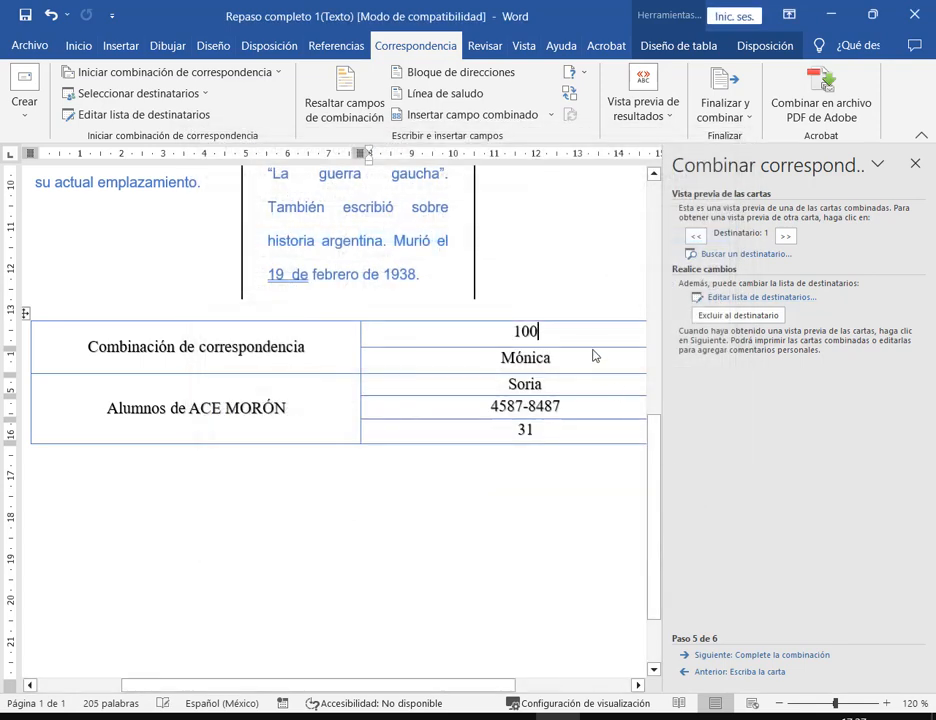
pyautogui.moveTo(546, 330); pyautogui.dragTo(540, 432)
pyautogui.click(612, 553)
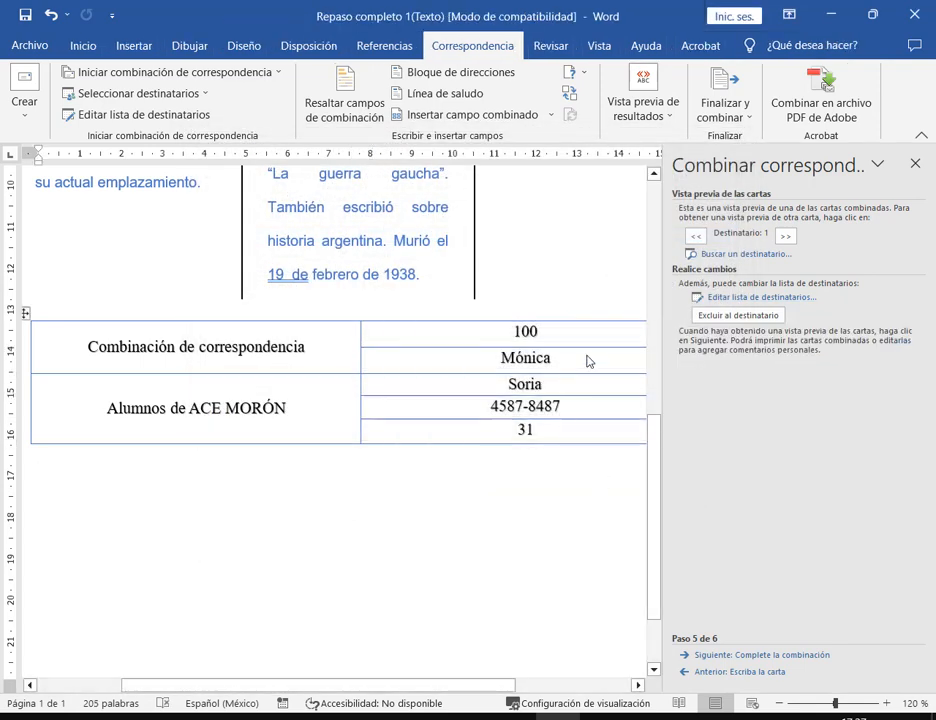
pyautogui.click(742, 671)
pyautogui.click(746, 656)
# - Browse forward to the last student record and back to record 1 (100), then restore the window
pyautogui.click(60, 475)
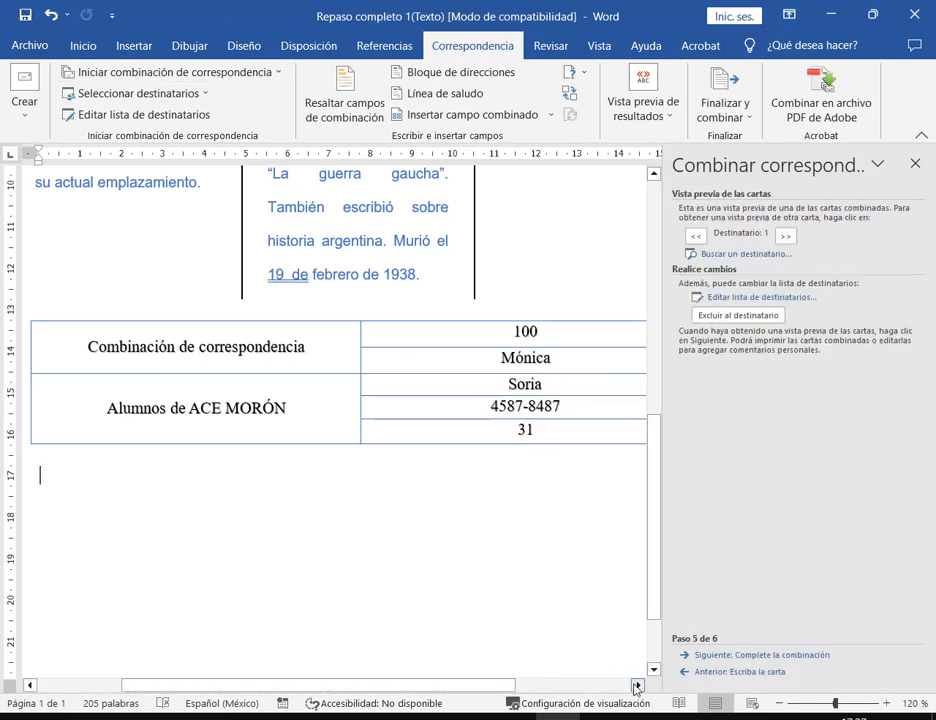
pyautogui.hscroll(3, 645, 657)
pyautogui.click(786, 236)
pyautogui.click(786, 236)
pyautogui.click(786, 236)
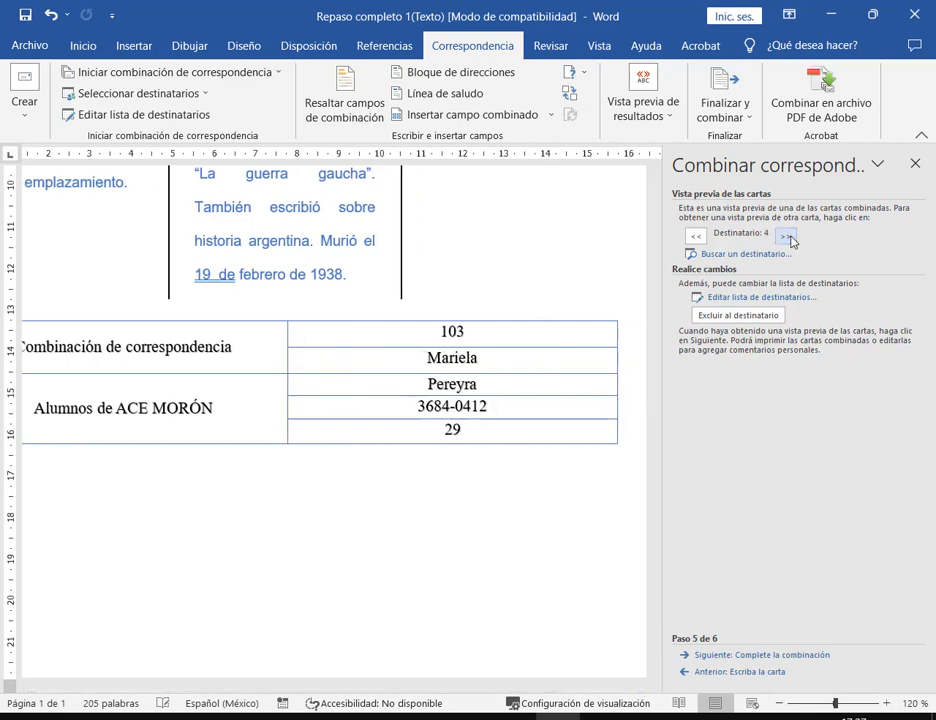
pyautogui.click(786, 236)
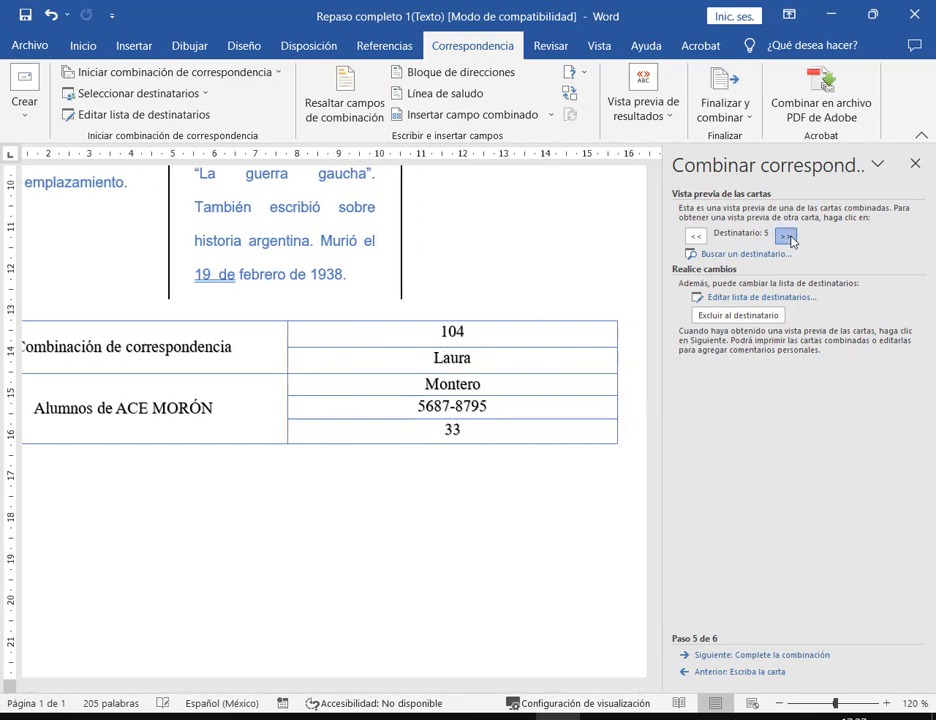
pyautogui.click(694, 237)
pyautogui.click(694, 237)
pyautogui.click(694, 237)
pyautogui.click(694, 237)
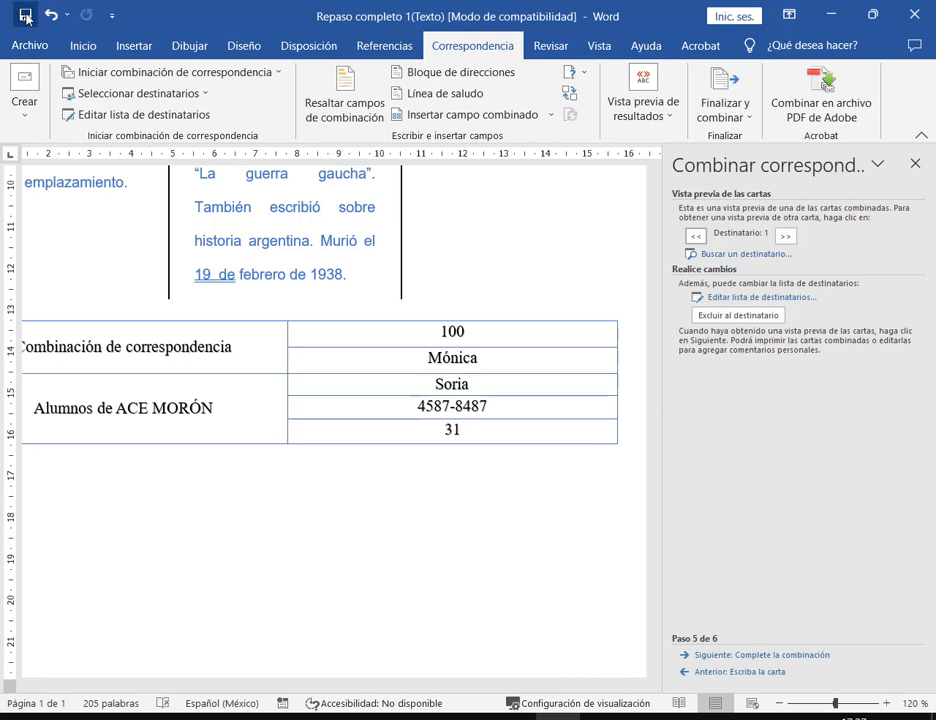
pyautogui.click(886, 16)
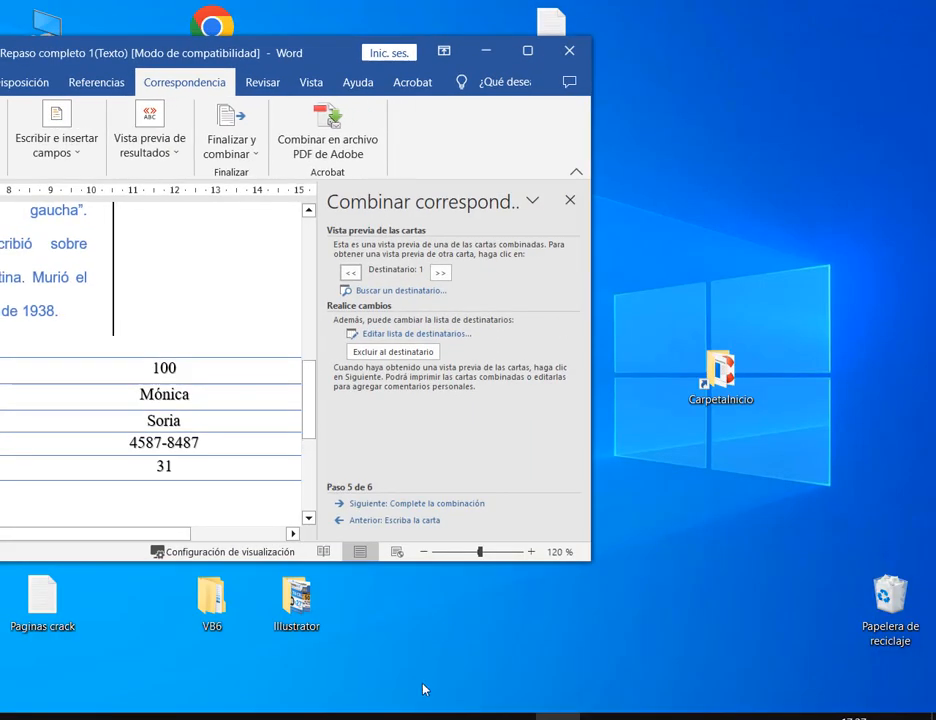
# - Bring the Google Meet call forward, then return to Word and nudge its window up and right
pyautogui.moveTo(245, 714)
pyautogui.click(165, 635)
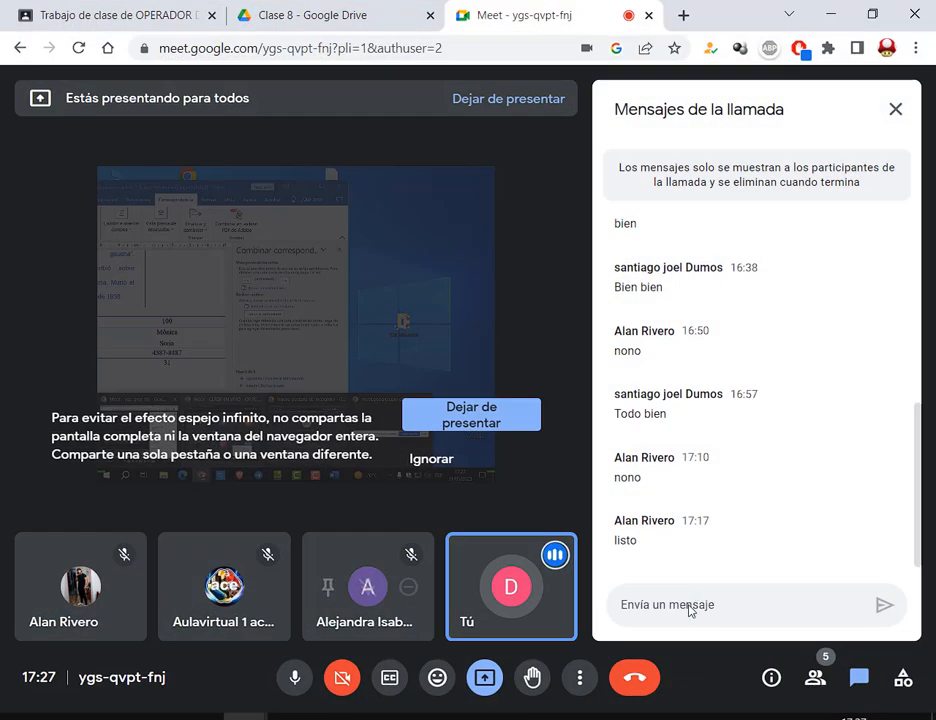
pyautogui.hotkey('alt', 'Tab')
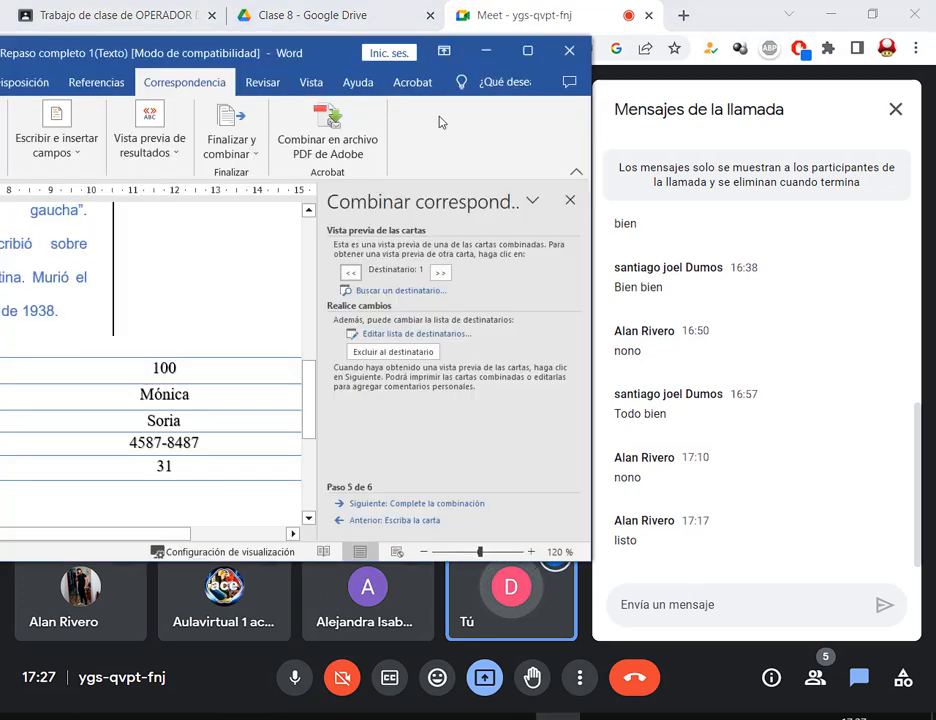
pyautogui.moveTo(291, 62); pyautogui.dragTo(318, 52)
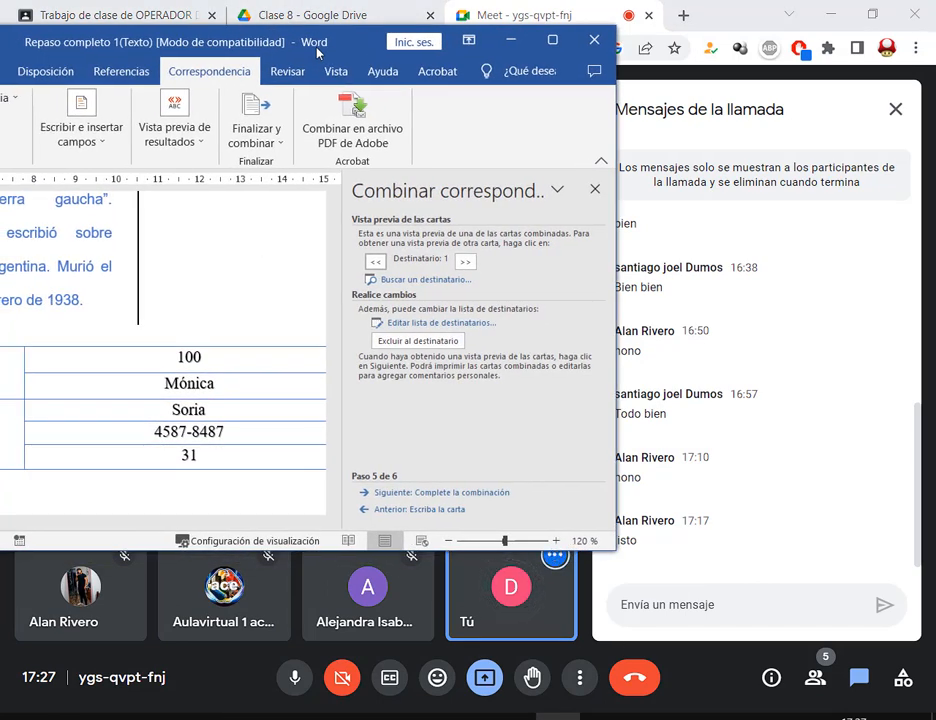
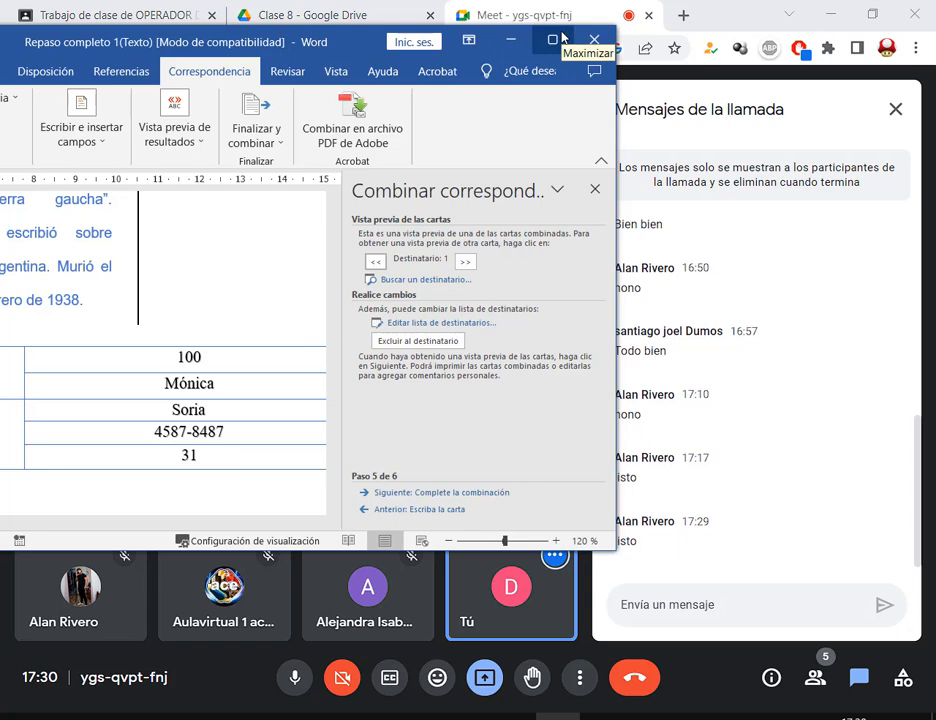
# - Maximize Word and merge all records into new individual letters
pyautogui.click(552, 39)
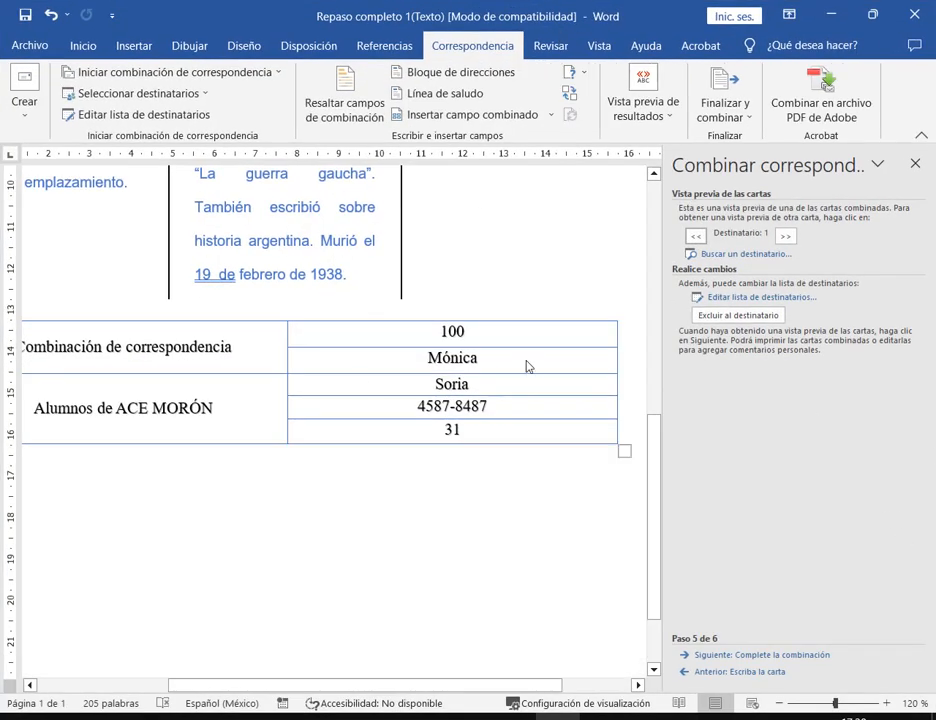
pyautogui.click(775, 655)
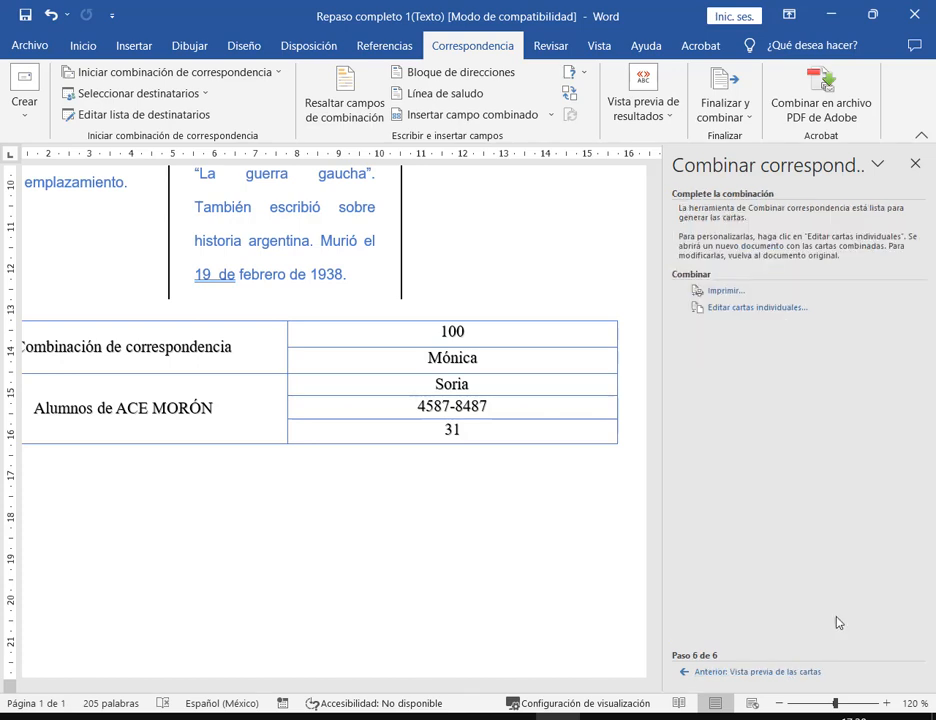
pyautogui.click(746, 309)
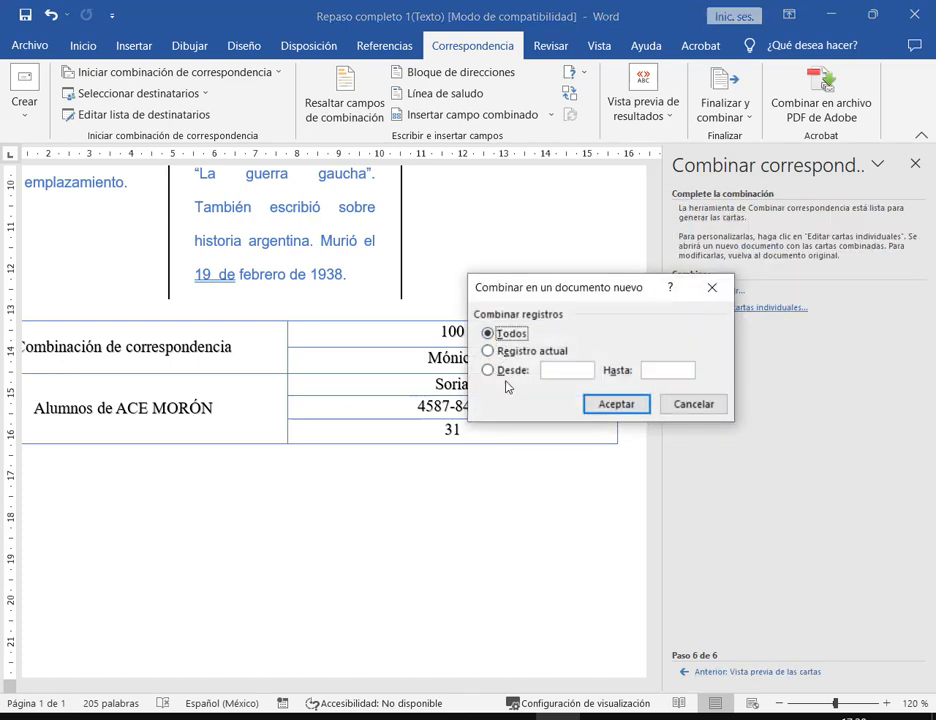
pyautogui.click(633, 407)
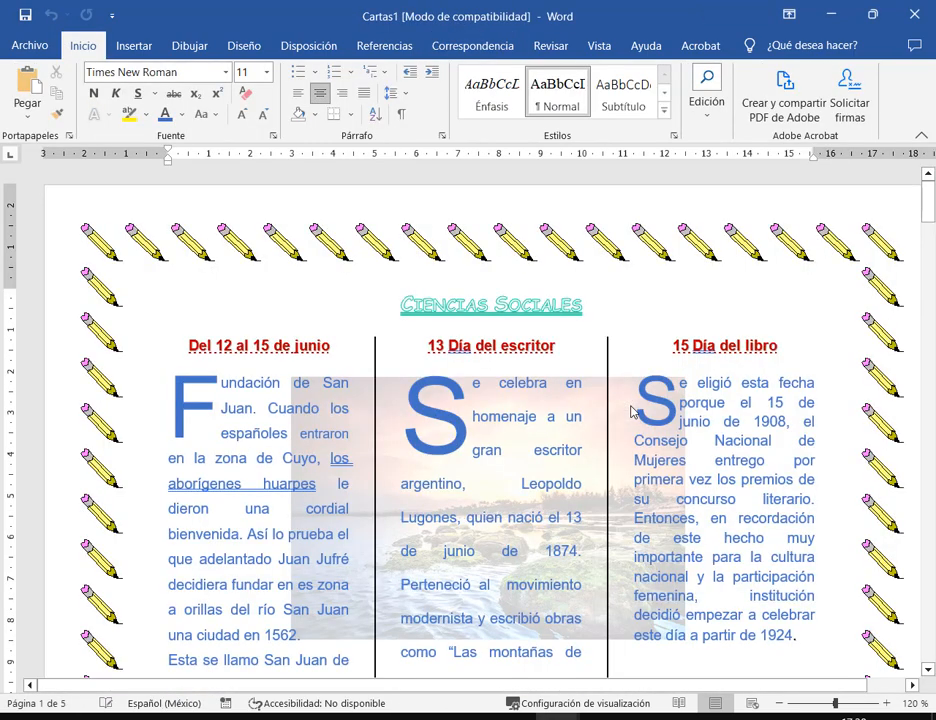
# - Scroll through the five-page Cartas1 document and bring up Save As
pyautogui.scroll(-1, 712, 360)
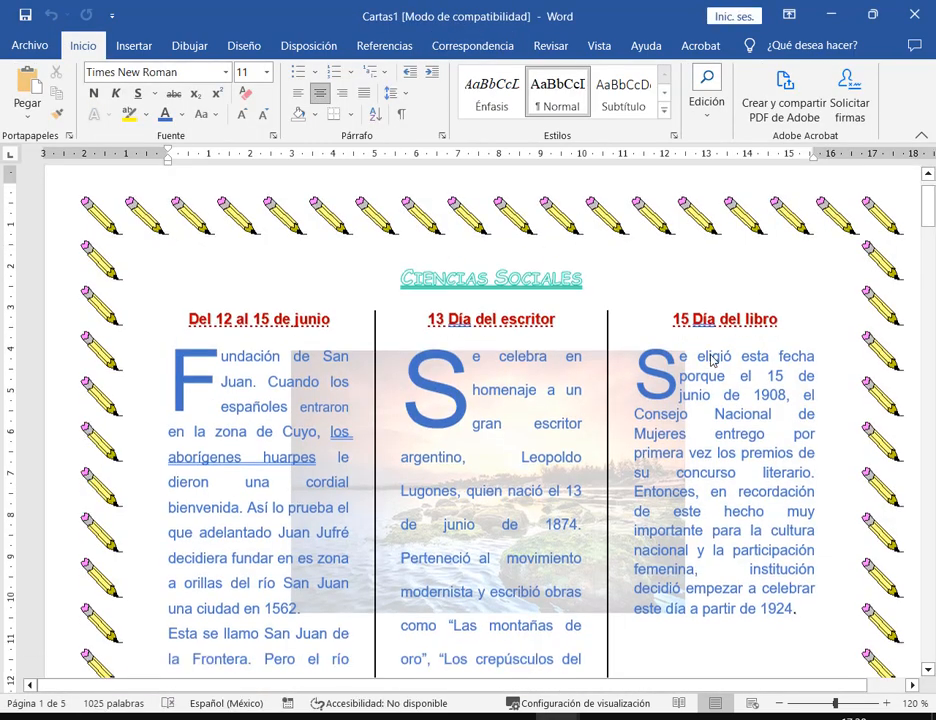
pyautogui.scroll(-7, 712, 360)
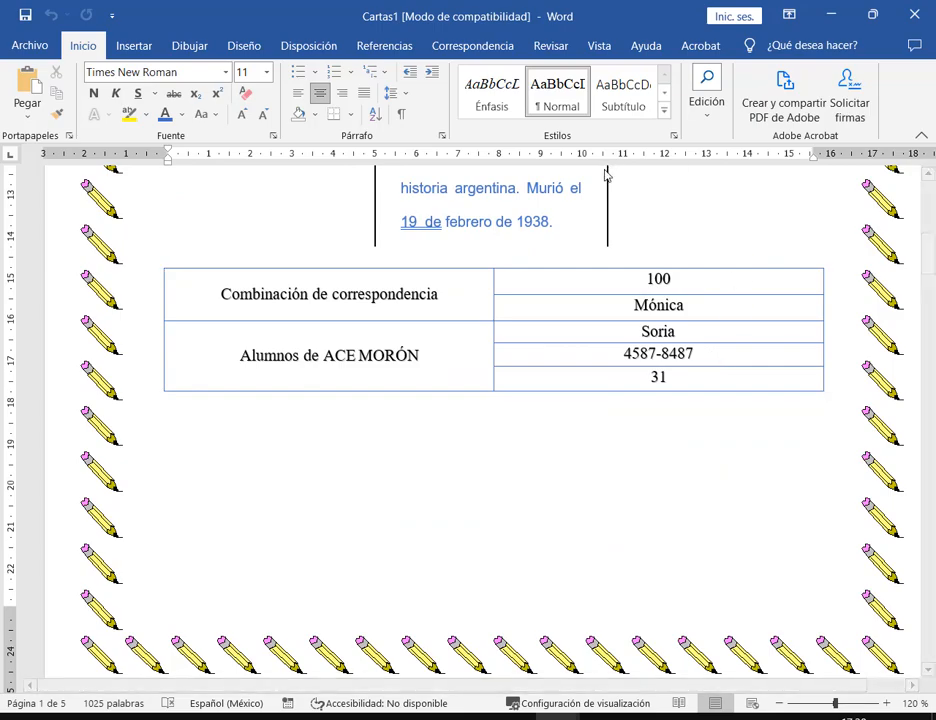
pyautogui.scroll(-10, 681, 303)
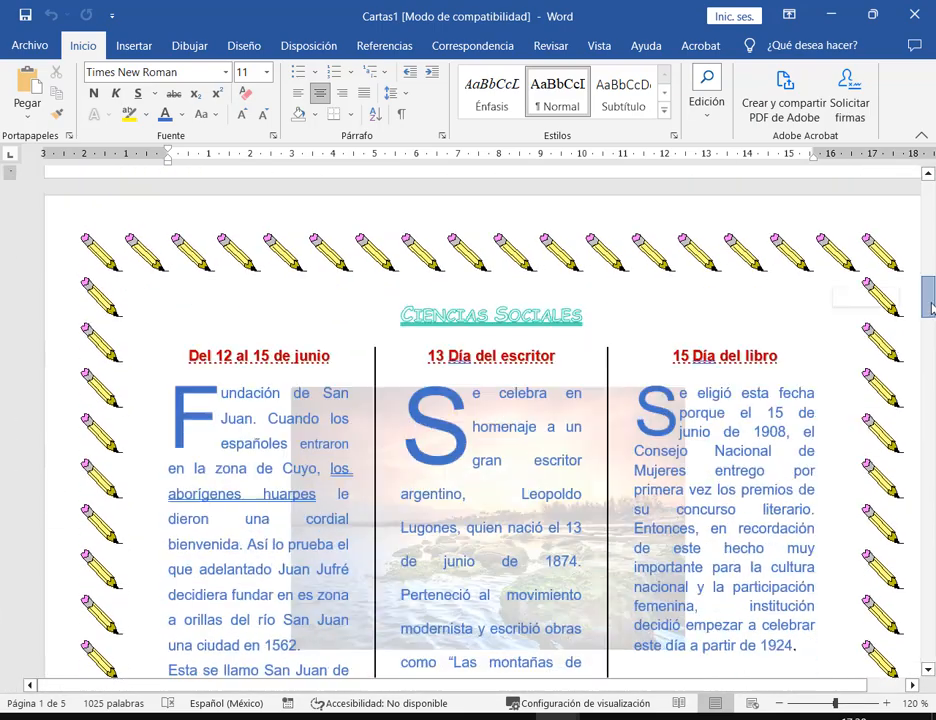
pyautogui.moveTo(930, 308); pyautogui.dragTo(929, 318)
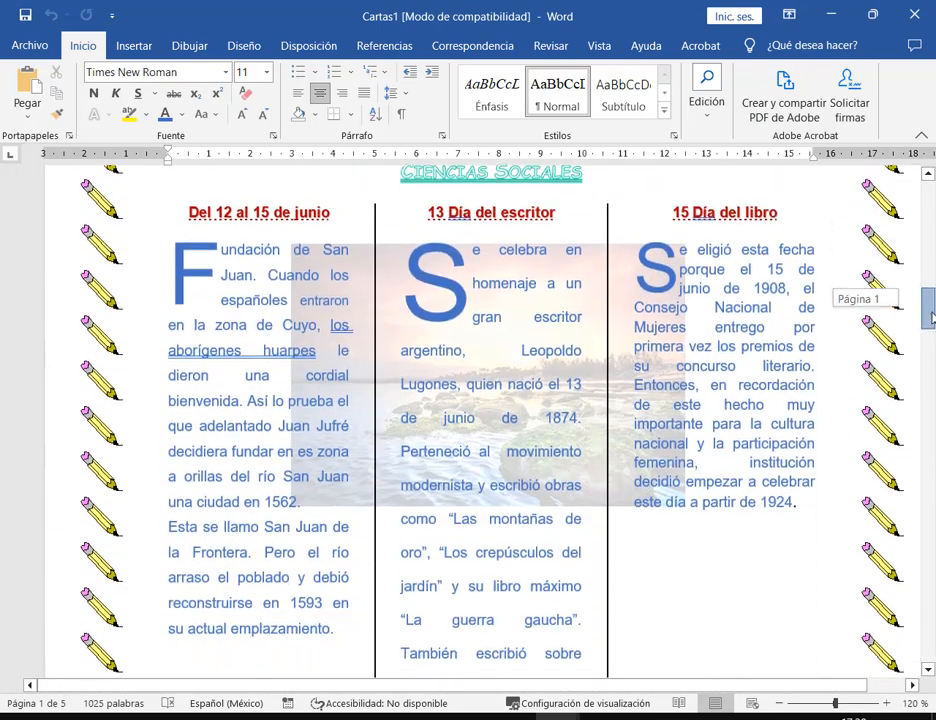
pyautogui.click(28, 45)
pyautogui.click(104, 297)
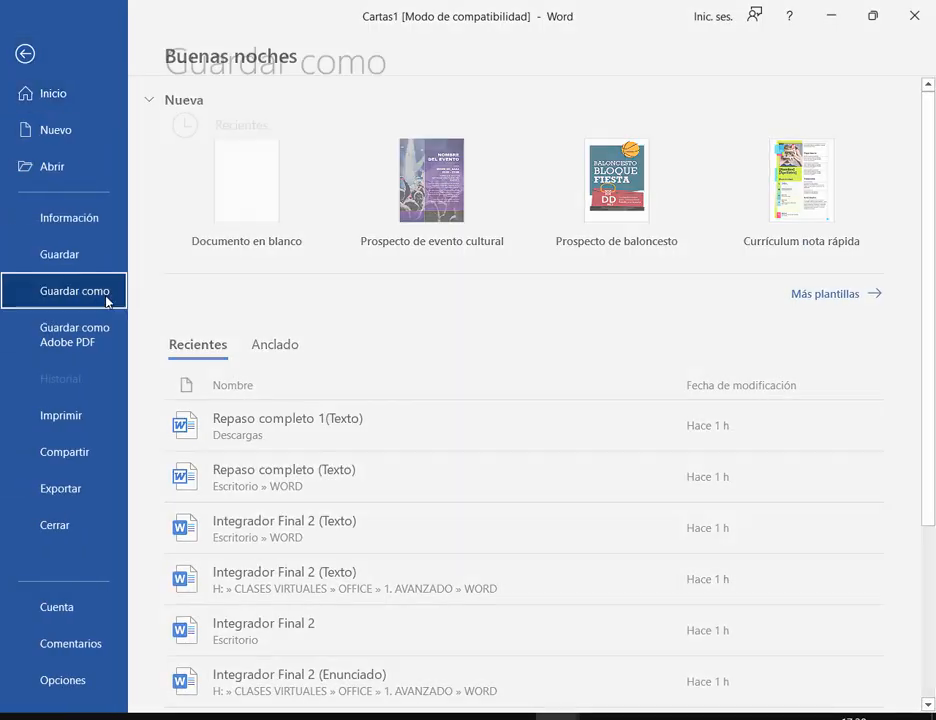
# - Browse for a save location and choose the Descargas folder
pyautogui.click(316, 330)
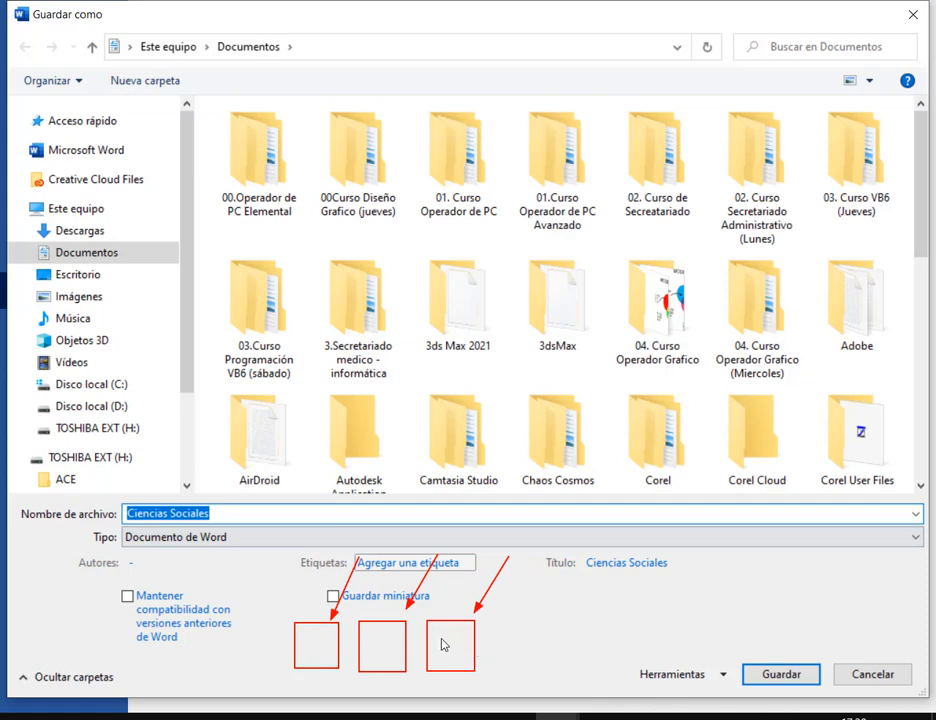
pyautogui.moveTo(442, 623); pyautogui.dragTo(455, 668)
pyautogui.moveTo(386, 616)
pyautogui.mouseDown()
pyautogui.moveTo(385, 604)
pyautogui.moveTo(412, 587)
pyautogui.mouseUp()
pyautogui.press('Escape')
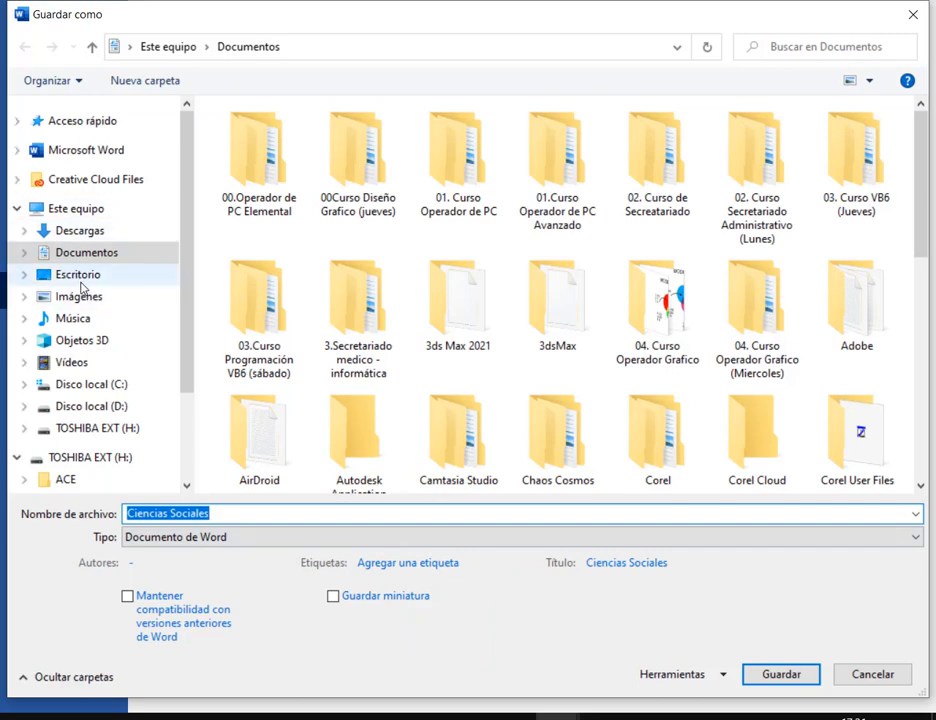
pyautogui.click(80, 230)
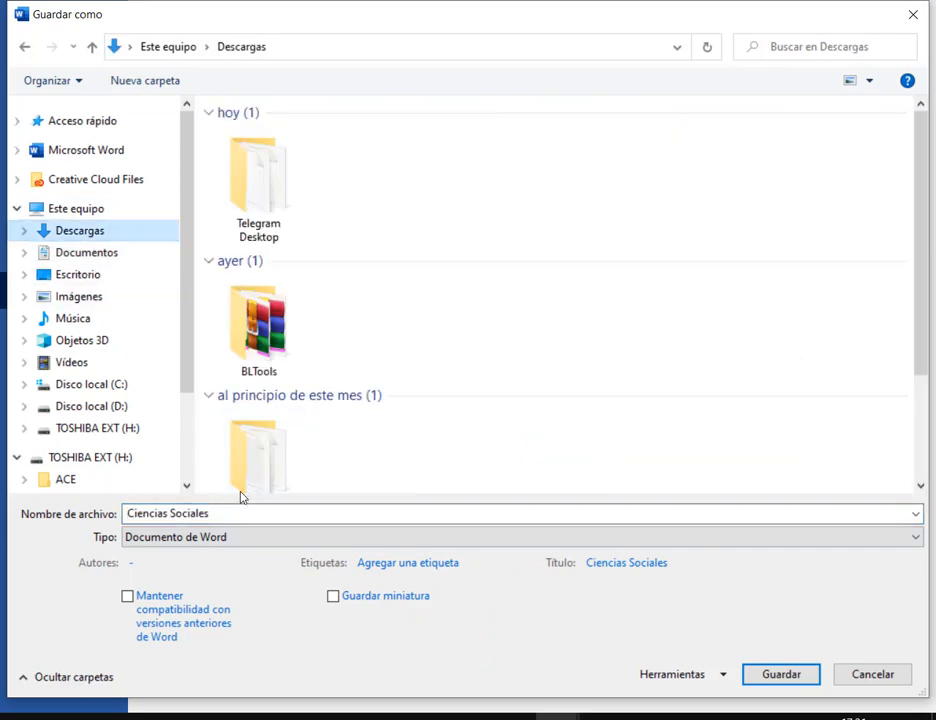
pyautogui.scroll(-3, 300, 420)
# - Save the file as 'Repaso 1 Combinado' and accept the newer file format
pyautogui.click(249, 522)
pyautogui.doubleClick(251, 526)
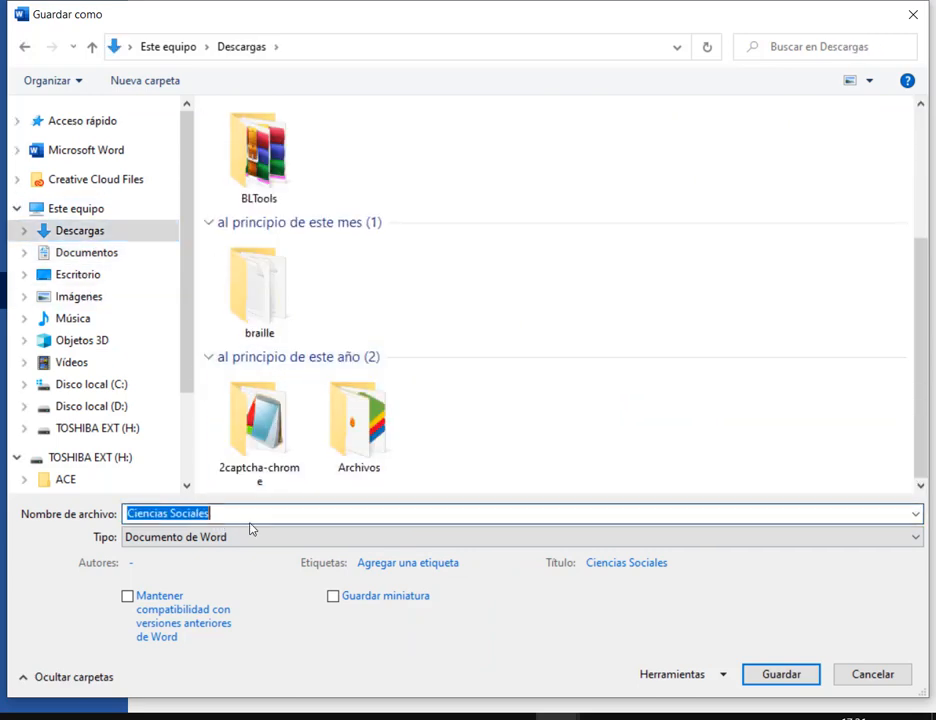
pyautogui.click(263, 525)
pyautogui.write('C')
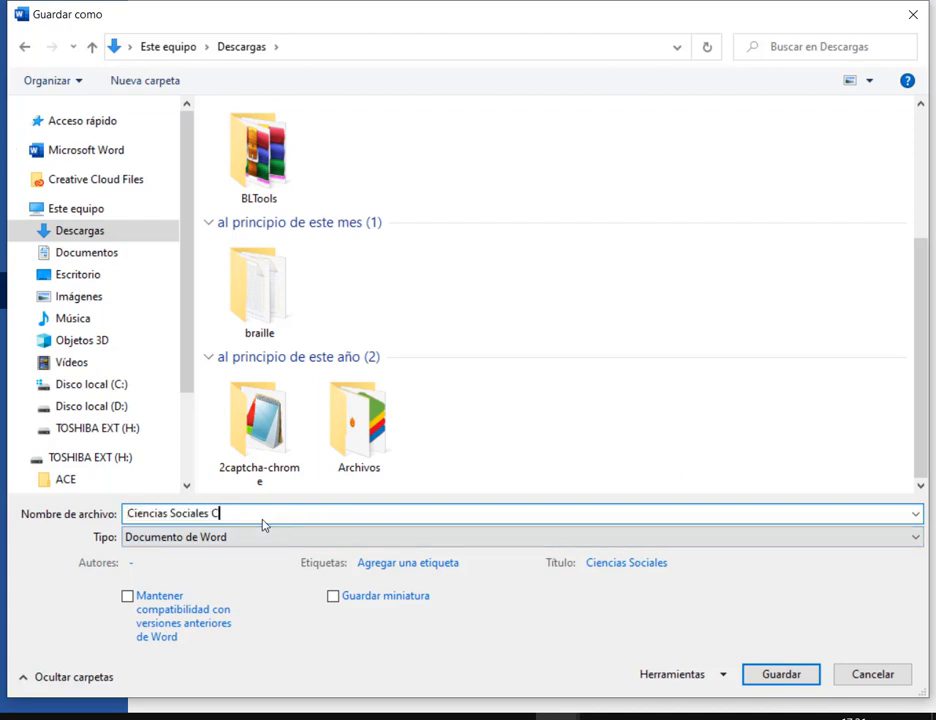
pyautogui.write('ombinado')
pyautogui.hotkey('ctrl', 'shift', 'Right')
pyautogui.hotkey('ctrl', 'shift', 'Right')
pyautogui.write('REpas')
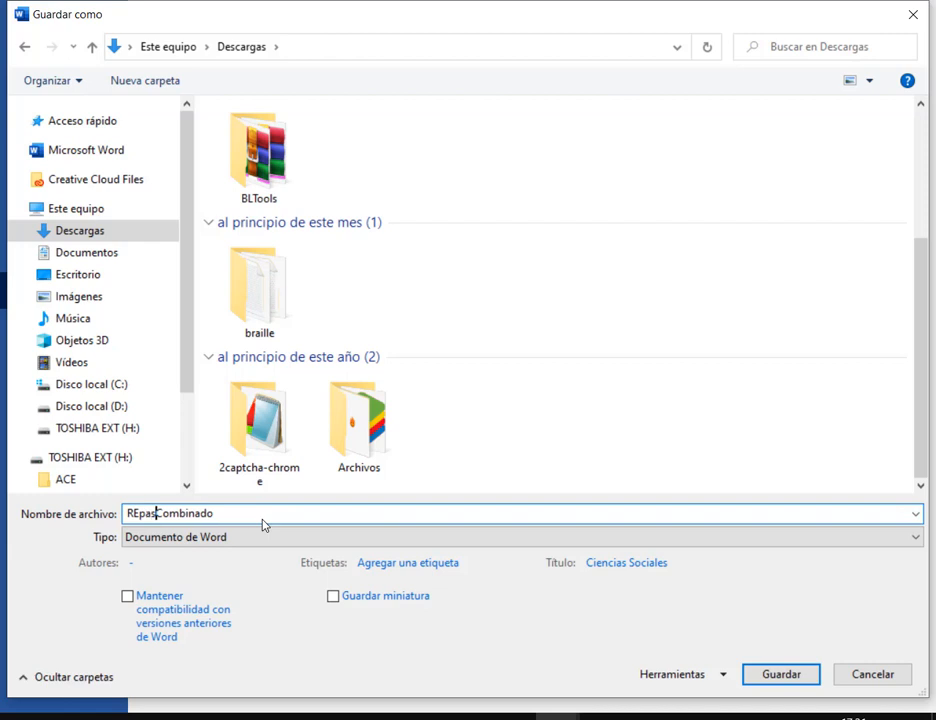
pyautogui.press('BackSpace')
pyautogui.press('BackSpace')
pyautogui.press('BackSpace')
pyautogui.press('BackSpace')
pyautogui.press('BackSpace')
pyautogui.write('Repaso 1 C')
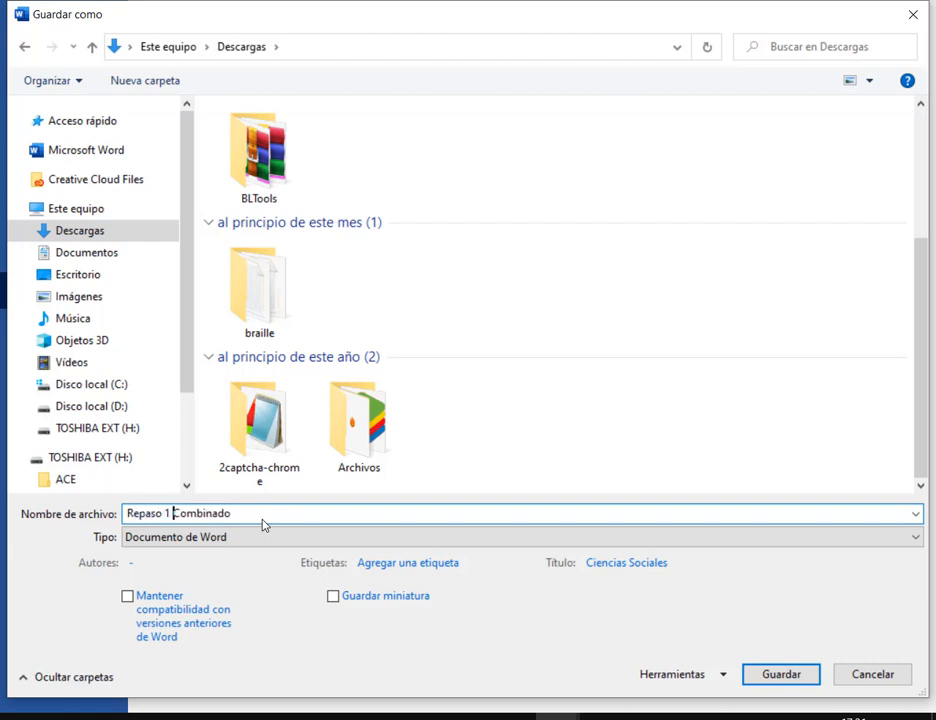
pyautogui.press('Return')
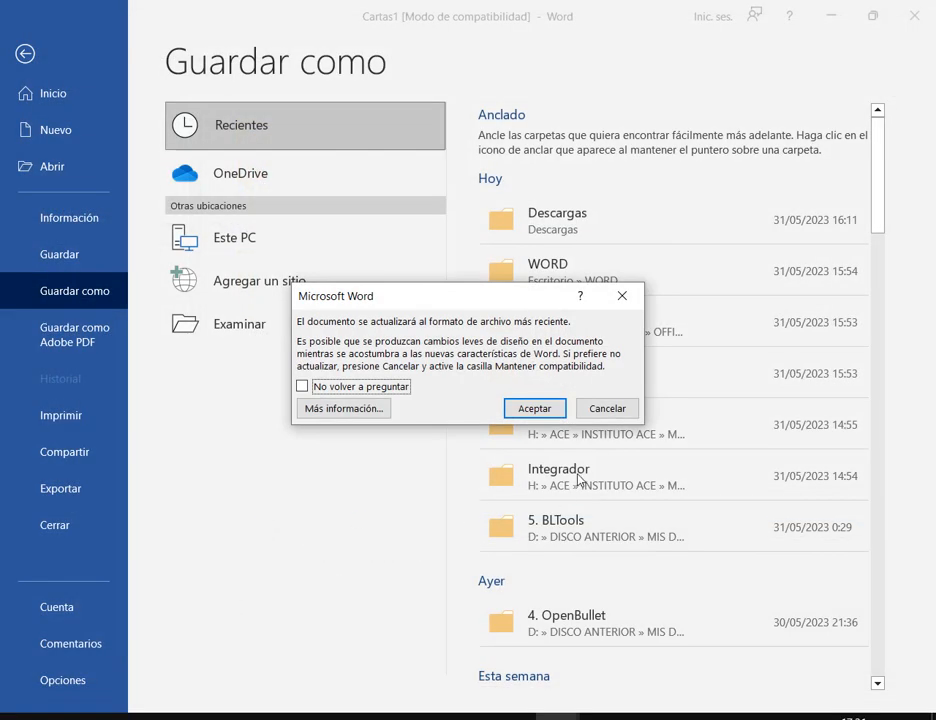
pyautogui.click(535, 409)
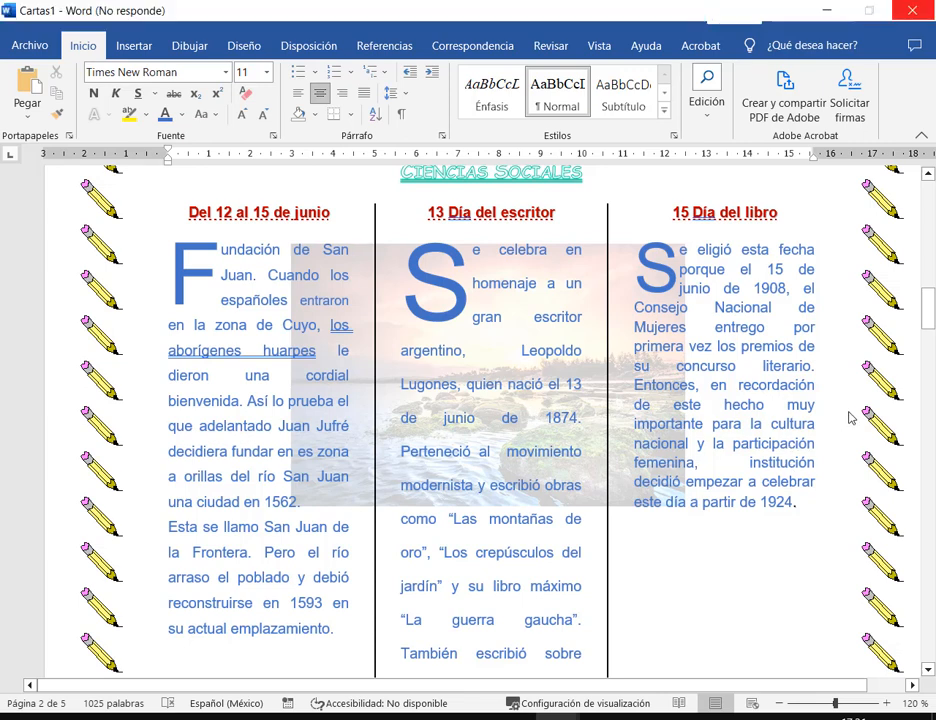
# - Review the merged pages, close Repaso 1 Combinado, and save Repaso completo 1(Texto)
pyautogui.scroll(-2, 756, 391)
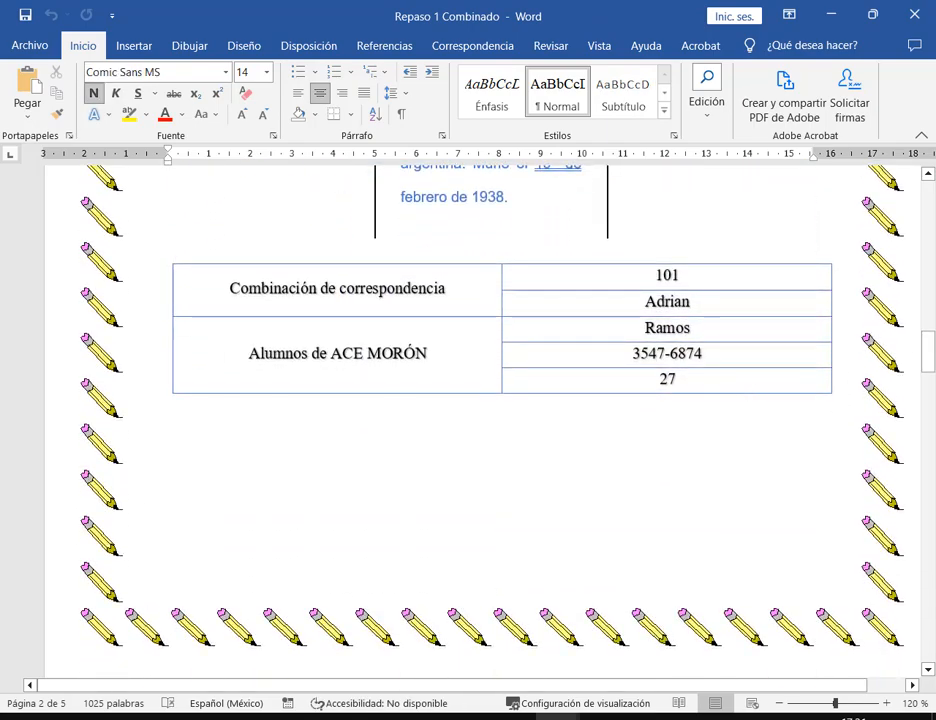
pyautogui.moveTo(928, 360); pyautogui.dragTo(929, 618)
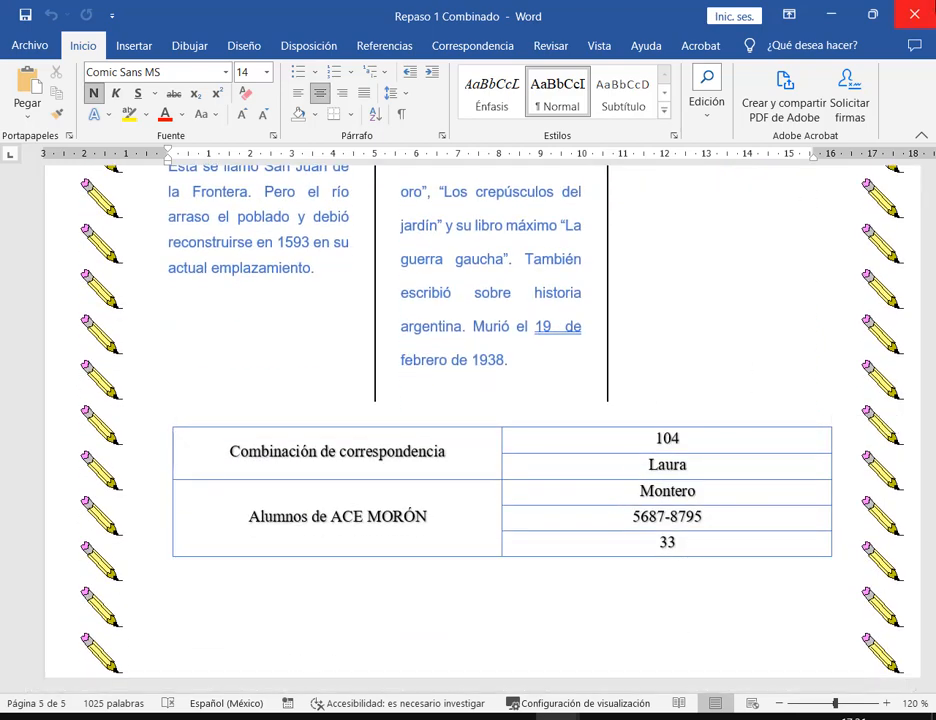
pyautogui.click(914, 14)
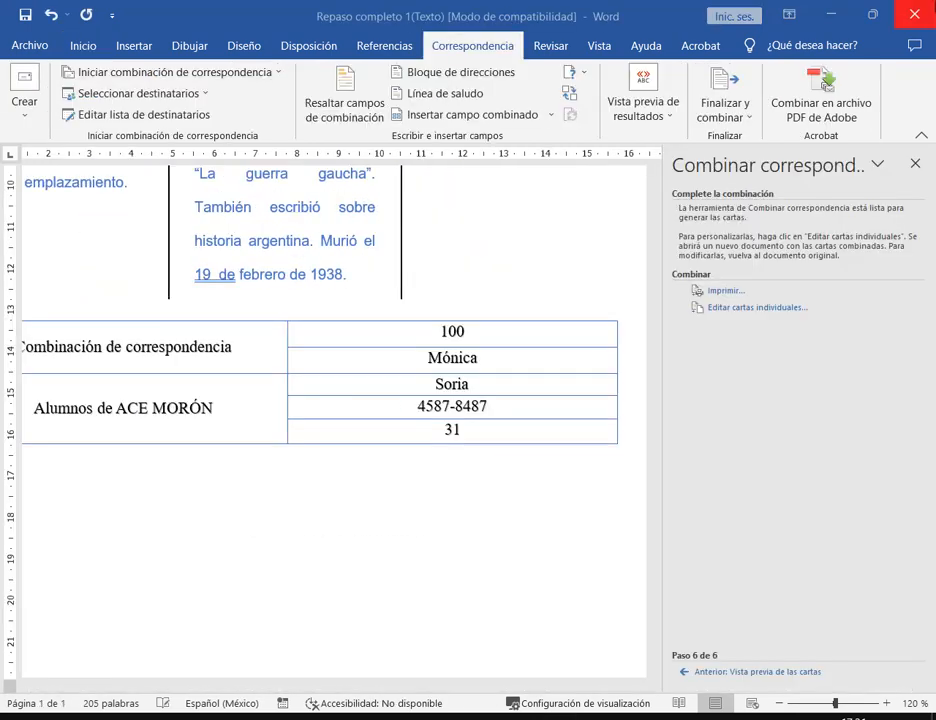
pyautogui.click(22, 20)
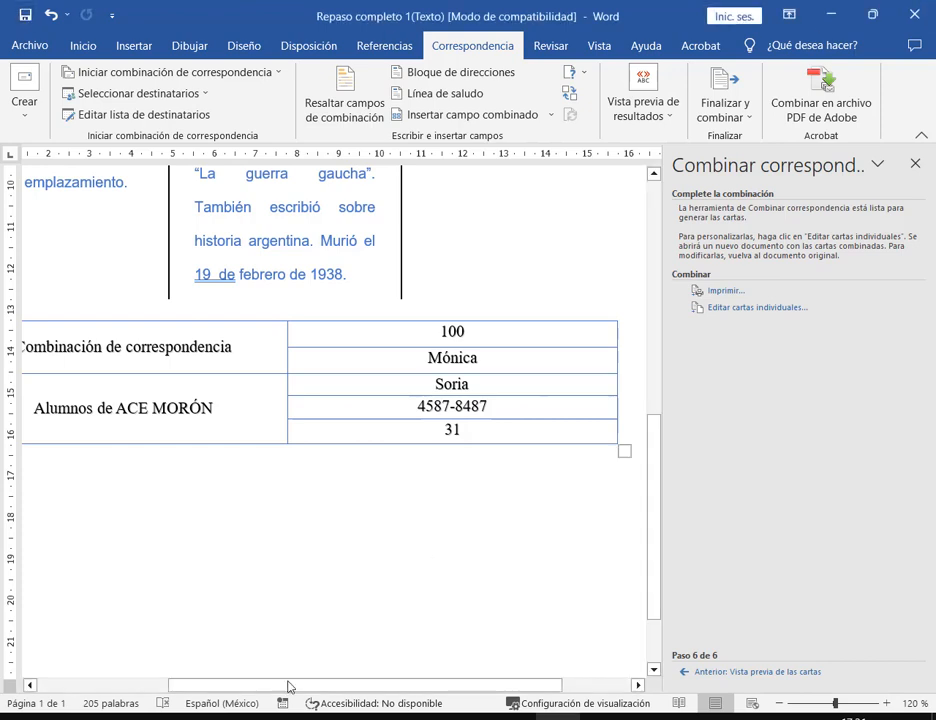
# - Close Repaso completo 1(Texto) and bring the Google Meet call to the front
pyautogui.click(914, 14)
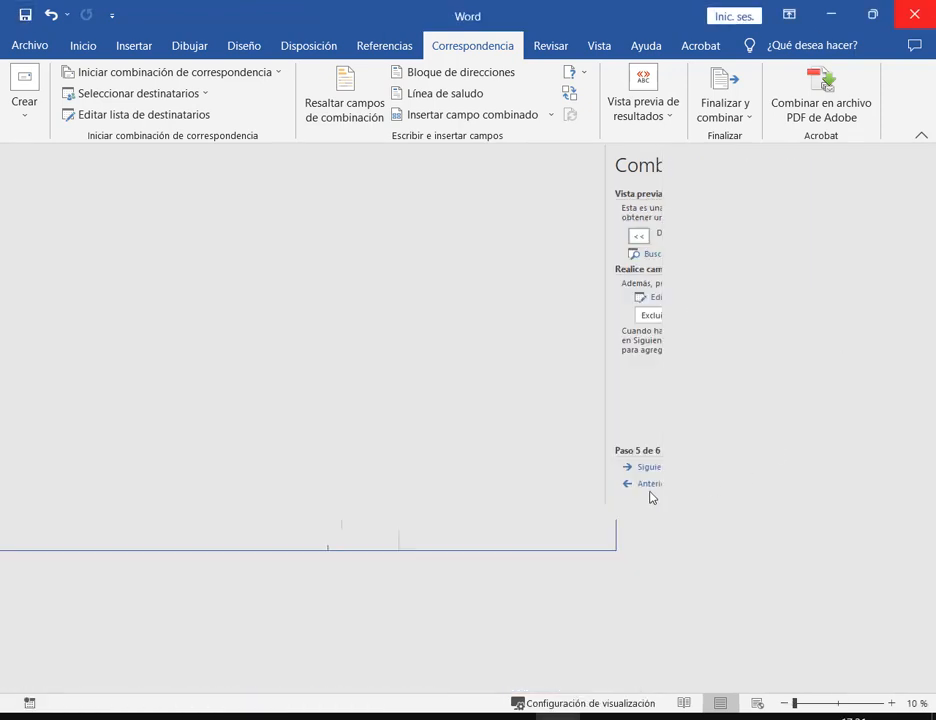
pyautogui.moveTo(395, 716)
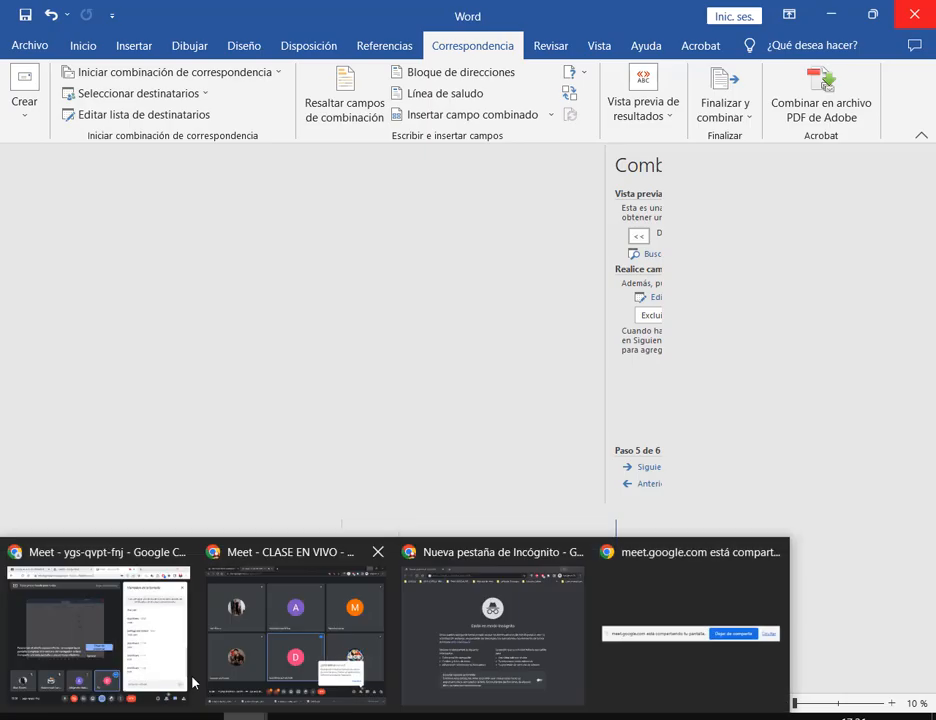
pyautogui.click(180, 675)
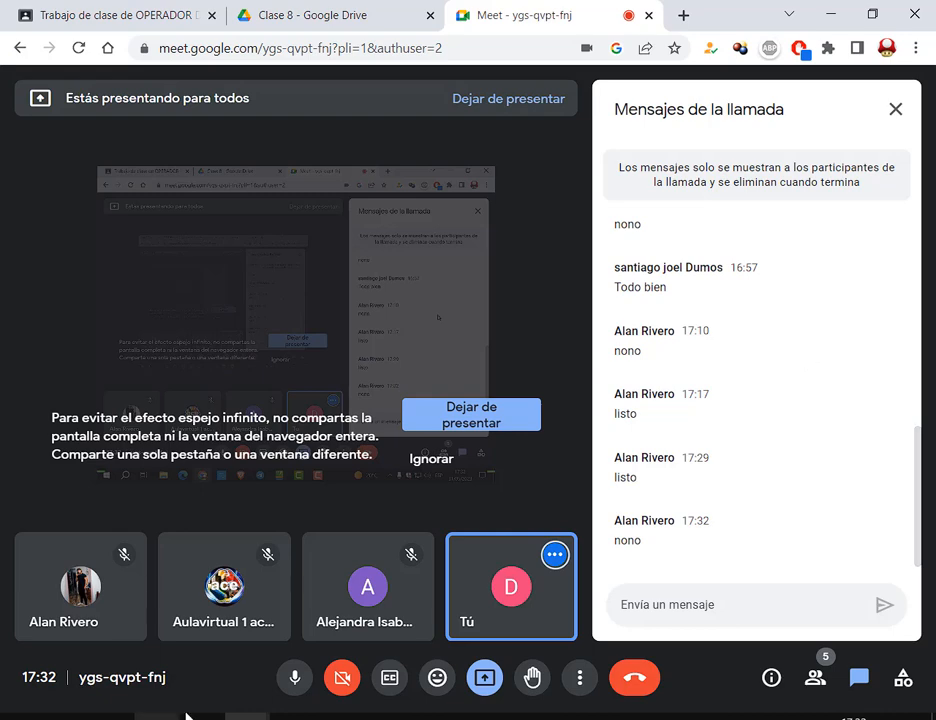
# - Delete both Repaso completo 1 files from the WORD folder
pyautogui.click(157, 718)
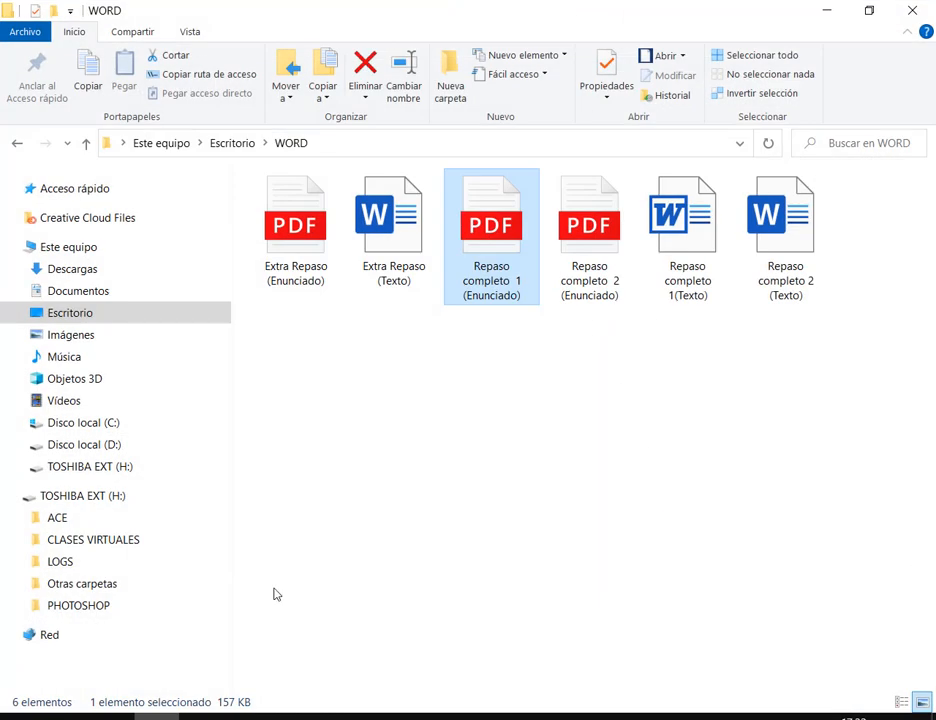
pyautogui.keyDown('ctrl'); pyautogui.click(714, 244); pyautogui.keyUp('ctrl')
pyautogui.press('Delete')
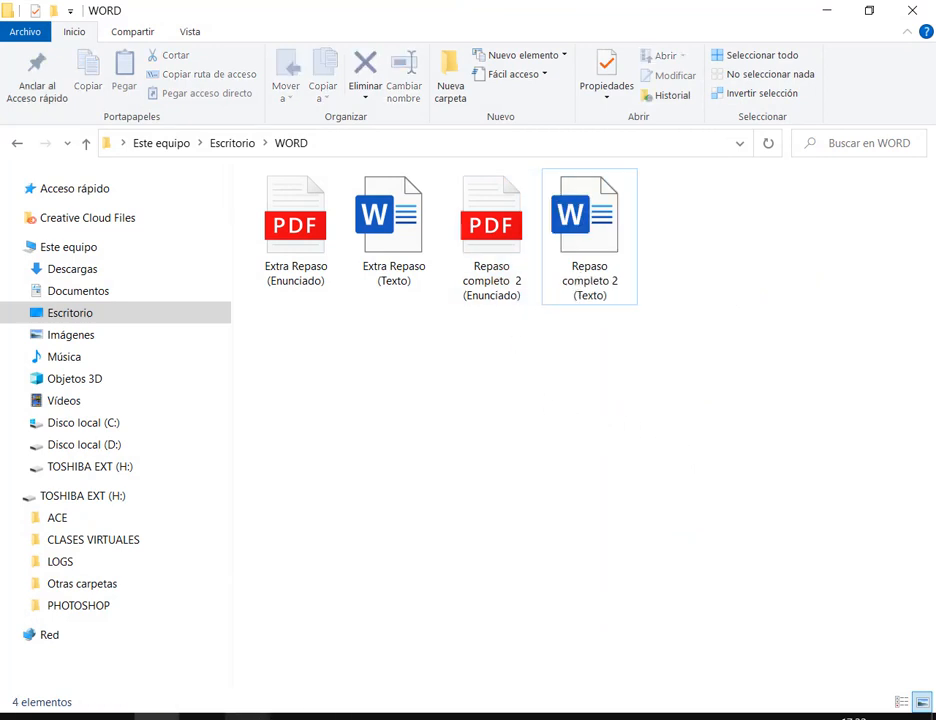
# - Return to Chrome's Clase 8 folder in Google Drive
pyautogui.moveTo(248, 717)
pyautogui.click(140, 640)
pyautogui.click(380, 10)
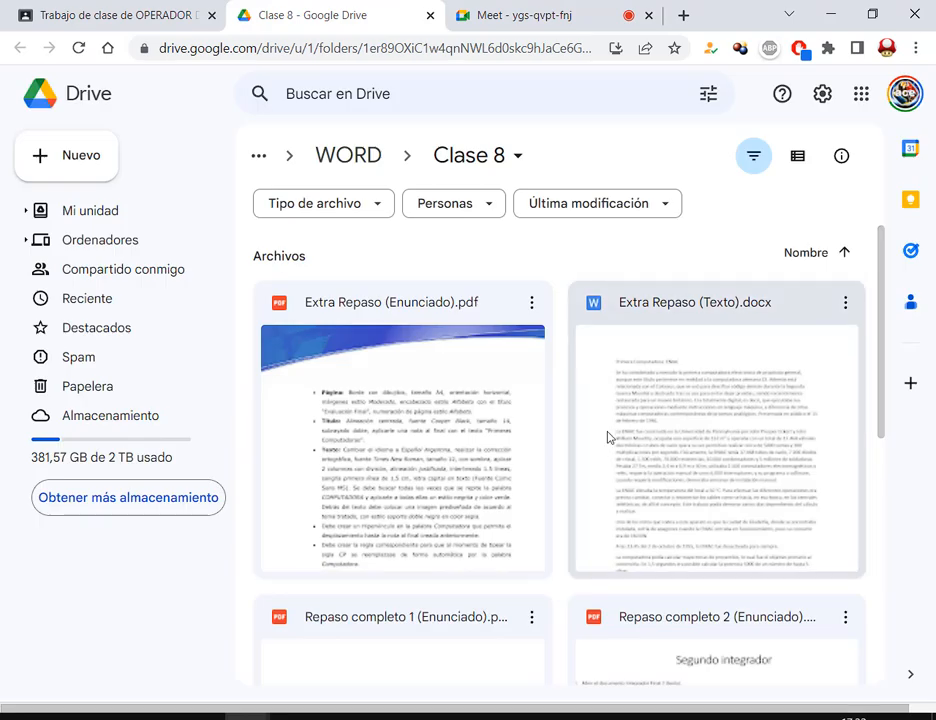
# - Preview Repaso completo 2 (Enunciado).pdf in Drive, closing the stray Texto docx tab
pyautogui.scroll(-5, 606, 435)
pyautogui.scroll(2, 620, 405)
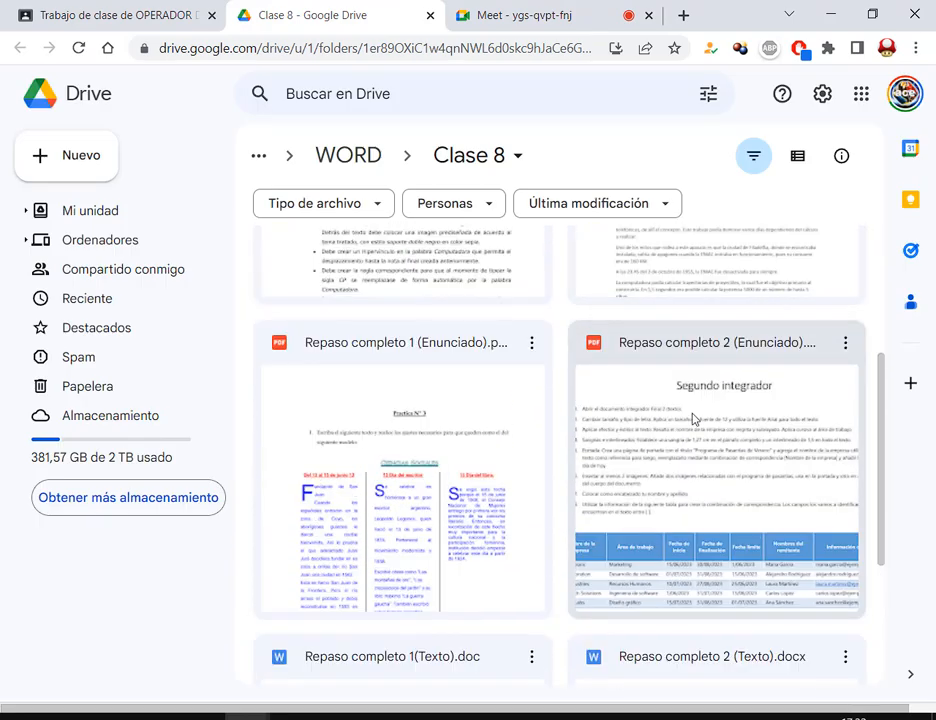
pyautogui.scroll(-2, 690, 410)
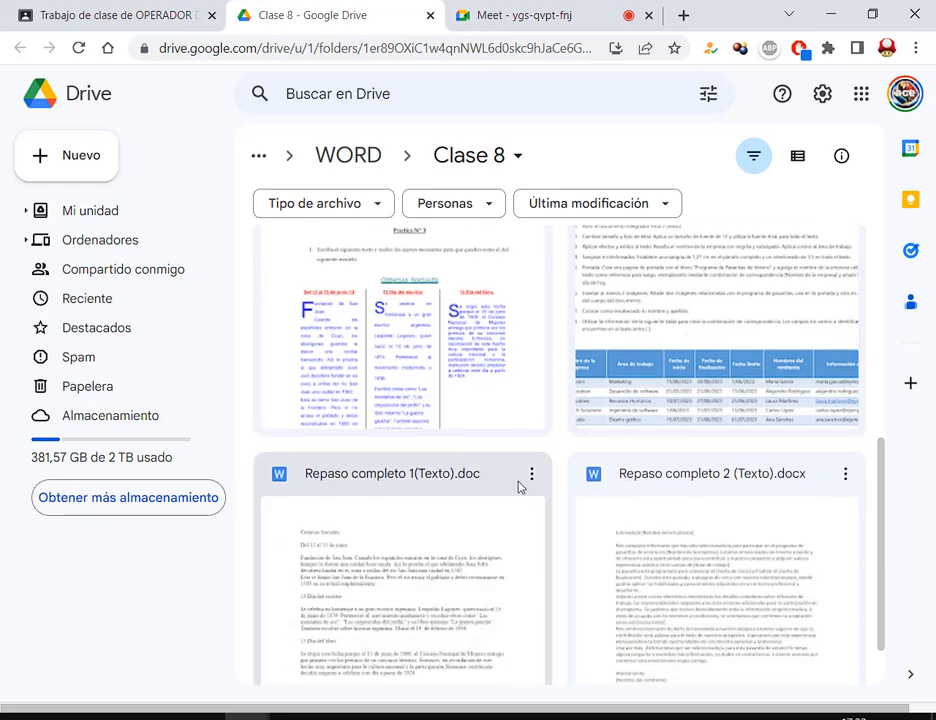
pyautogui.doubleClick(754, 532)
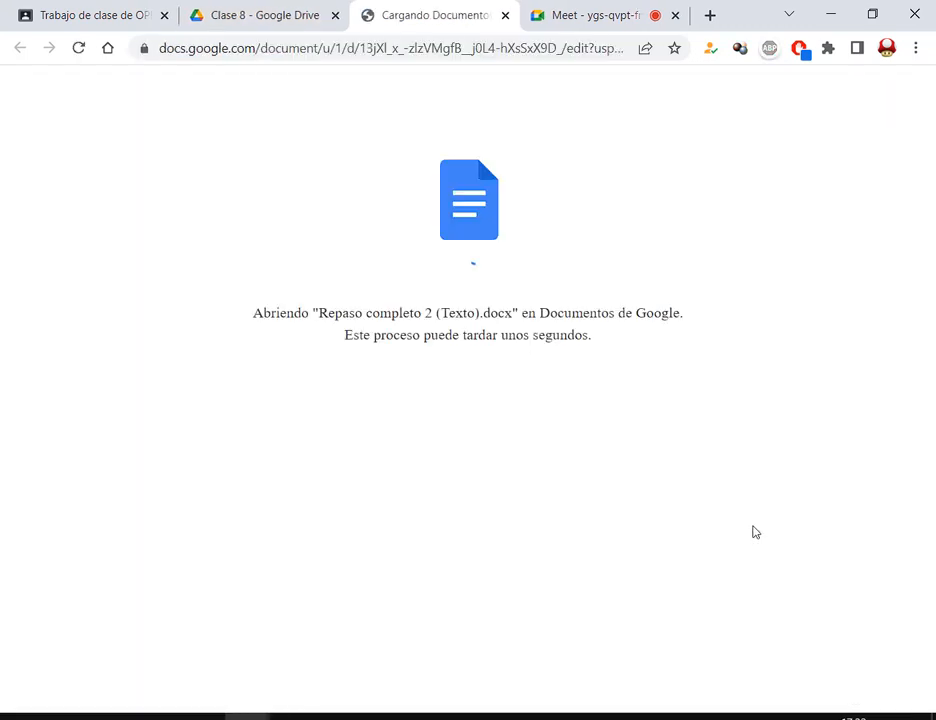
pyautogui.click(505, 15)
pyautogui.scroll(2, 783, 390)
pyautogui.doubleClick(777, 405)
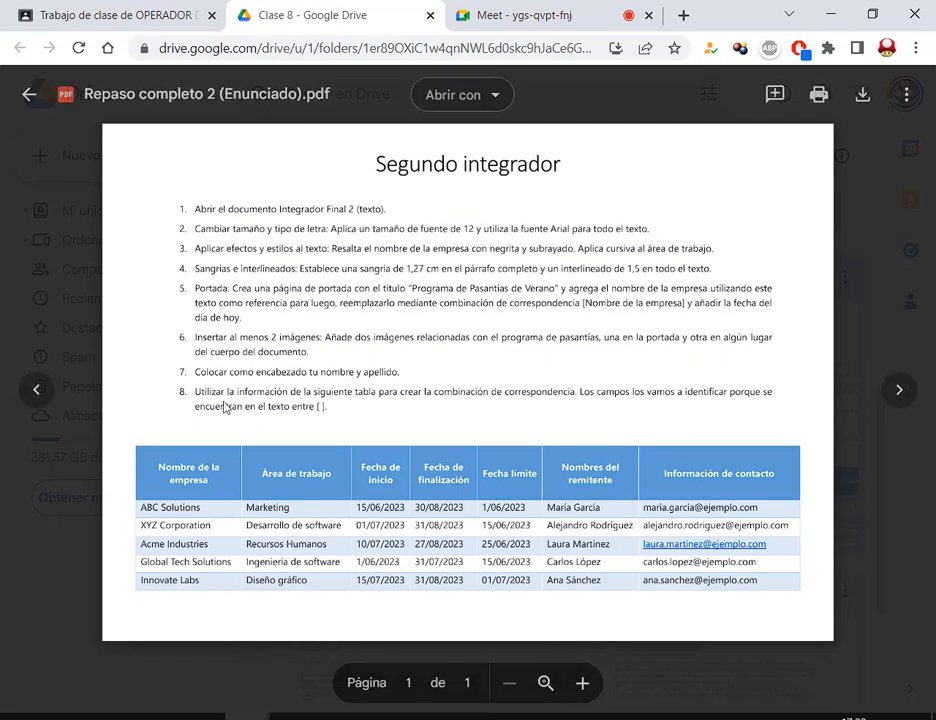
pyautogui.moveTo(121, 141)
pyautogui.mouseDown()
pyautogui.moveTo(805, 632)
pyautogui.moveTo(815, 624)
pyautogui.mouseUp()
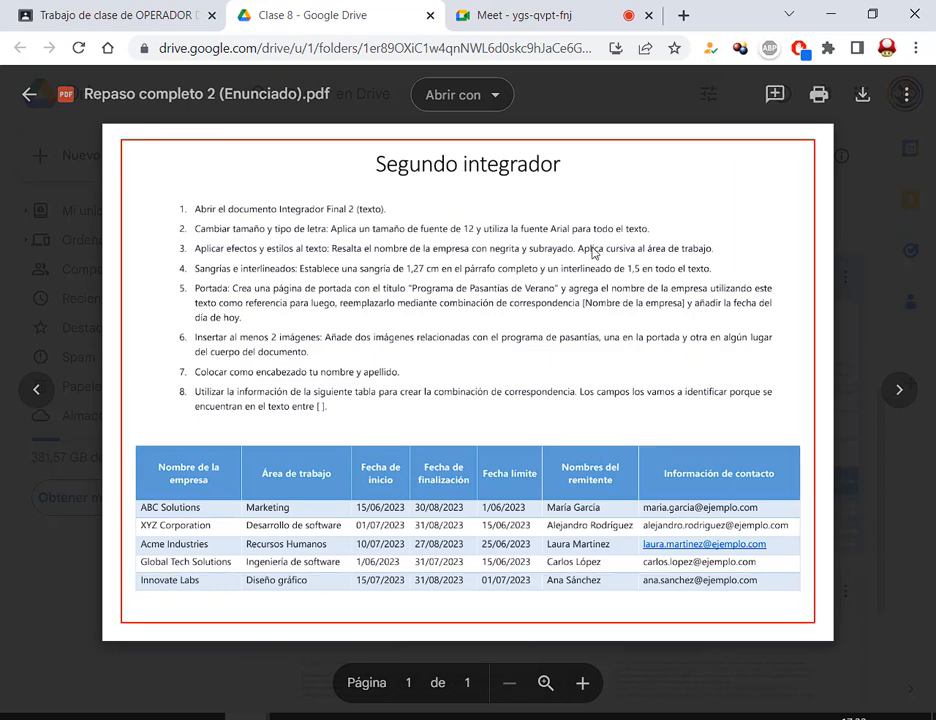
pyautogui.press('Escape')
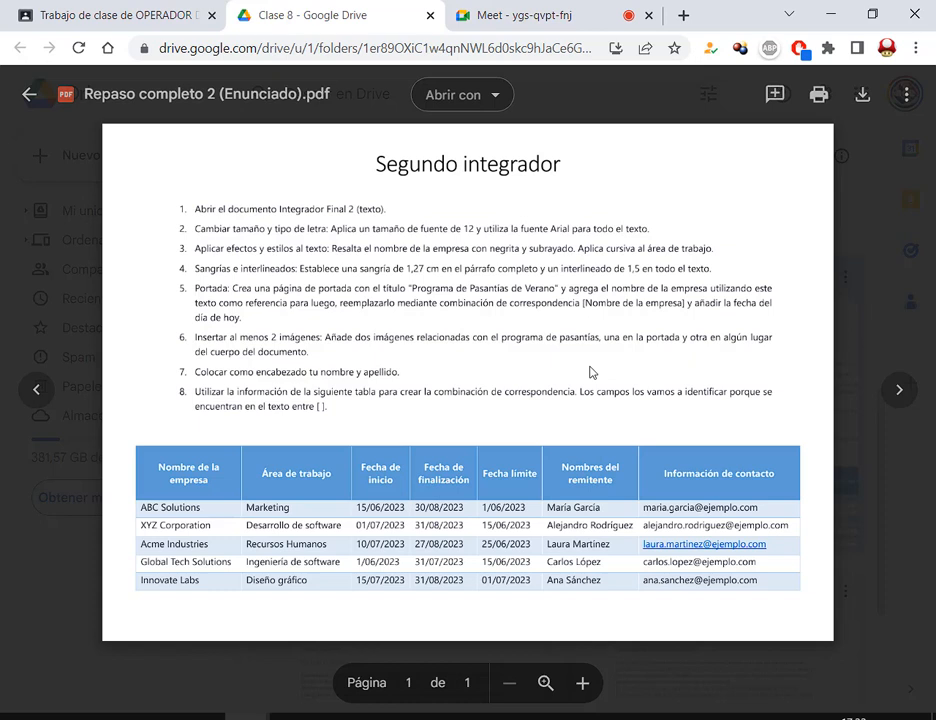
pyautogui.moveTo(196, 203); pyautogui.dragTo(387, 222)
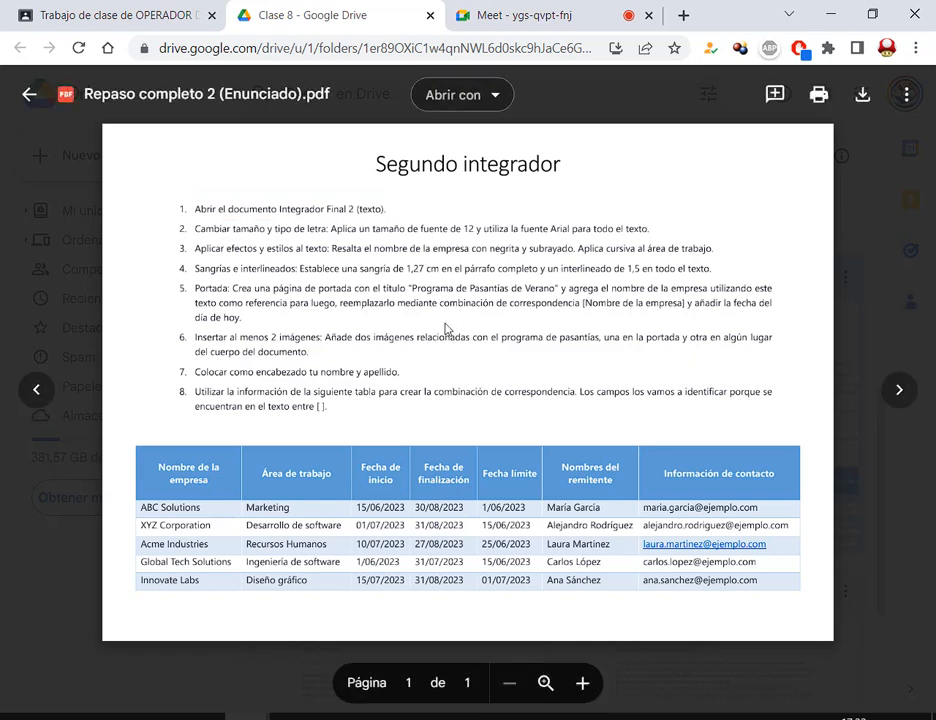
pyautogui.moveTo(186, 199); pyautogui.dragTo(391, 225)
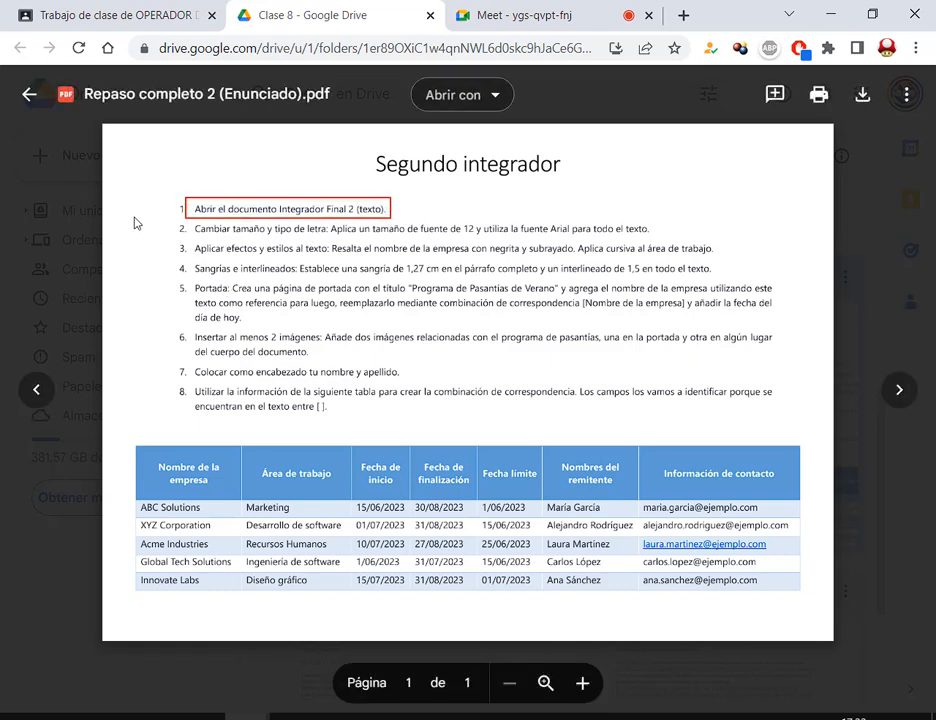
pyautogui.moveTo(134, 218)
pyautogui.mouseDown()
pyautogui.moveTo(179, 229)
pyautogui.moveTo(183, 249)
pyautogui.mouseUp()
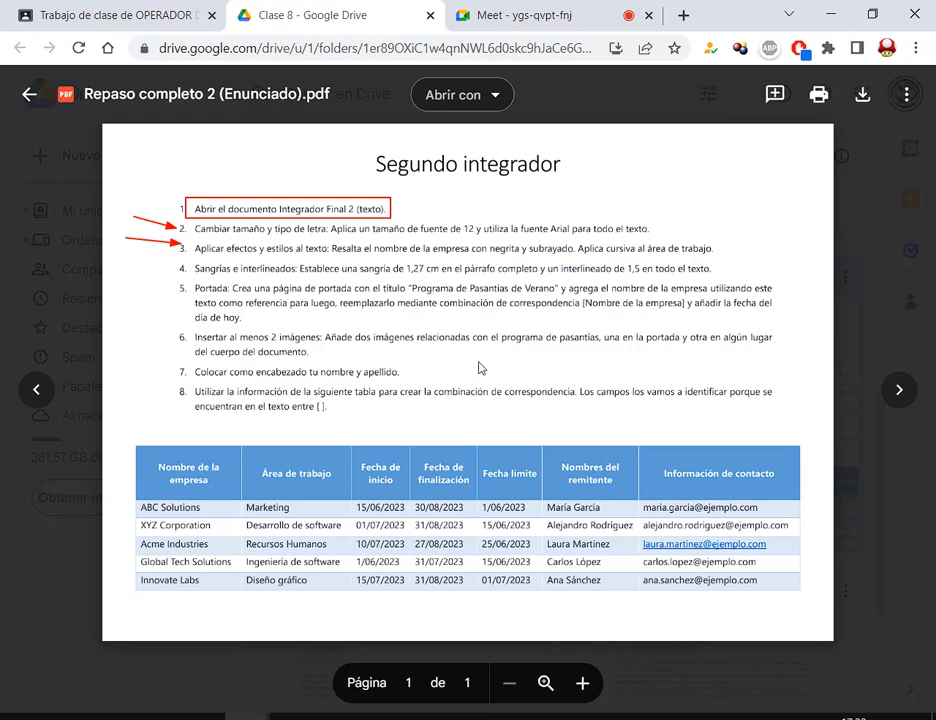
pyautogui.moveTo(144, 270); pyautogui.dragTo(172, 286)
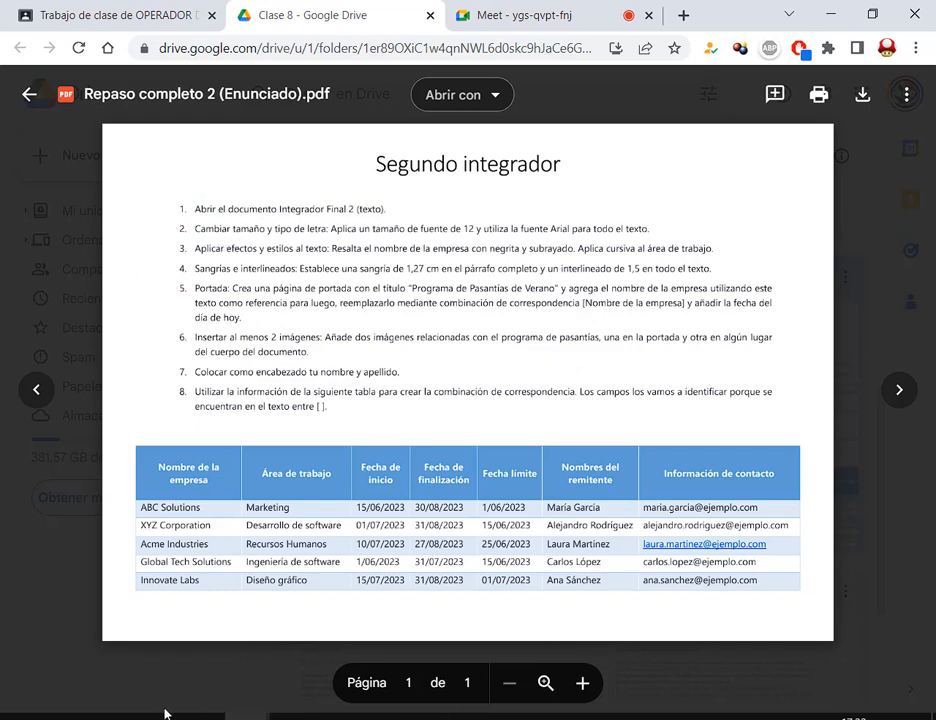
# - Download Repaso completo 2 (Texto).docx from Drive and open it in Word
pyautogui.click(871, 201)
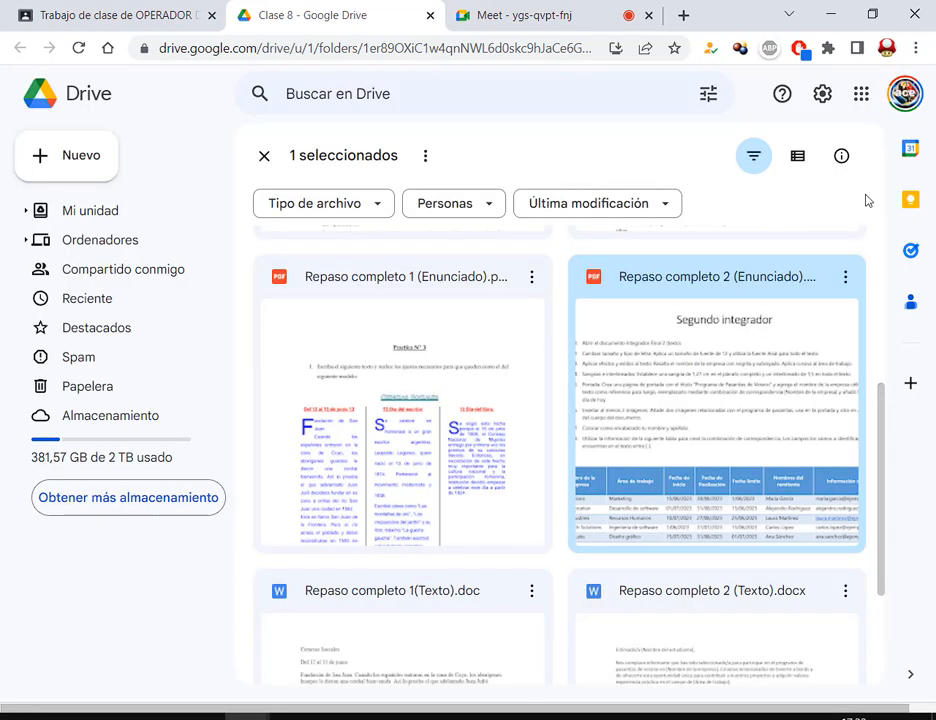
pyautogui.scroll(-3, 710, 440)
pyautogui.rightClick(717, 463)
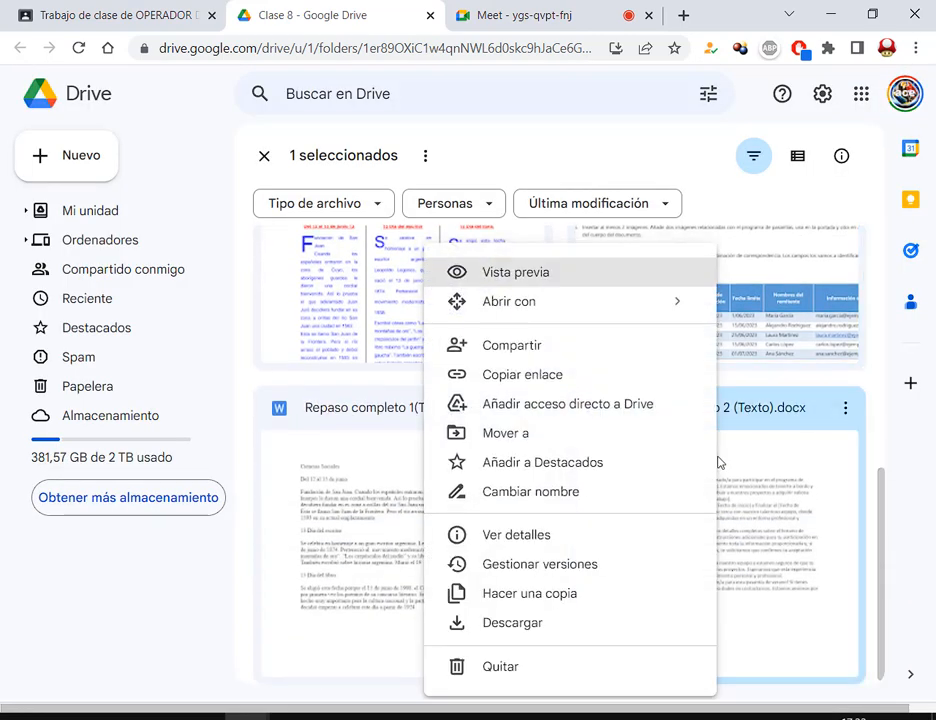
pyautogui.click(606, 626)
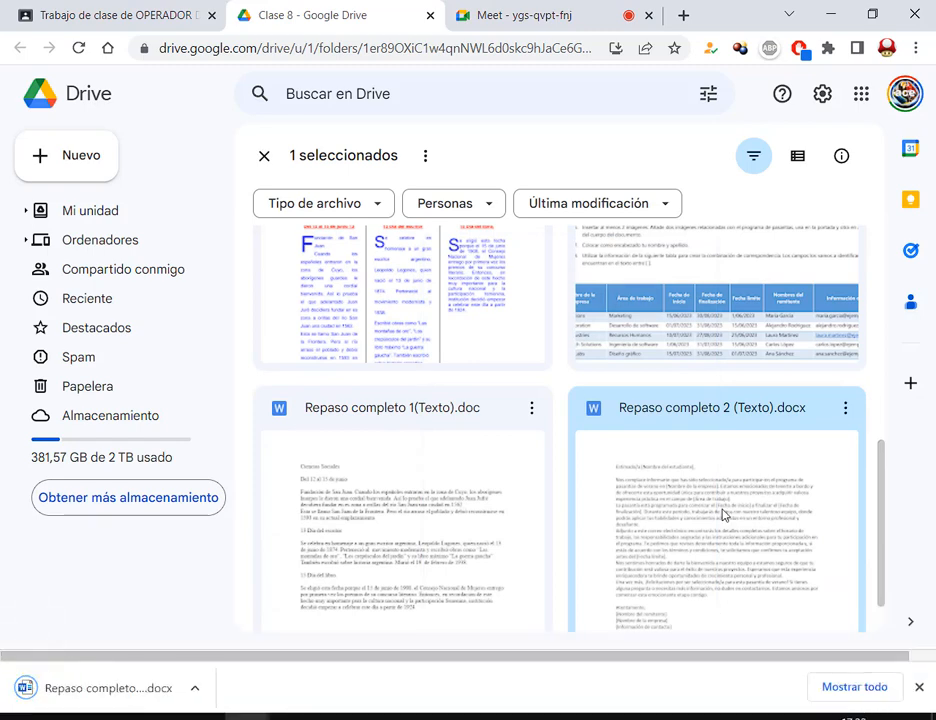
pyautogui.click(117, 690)
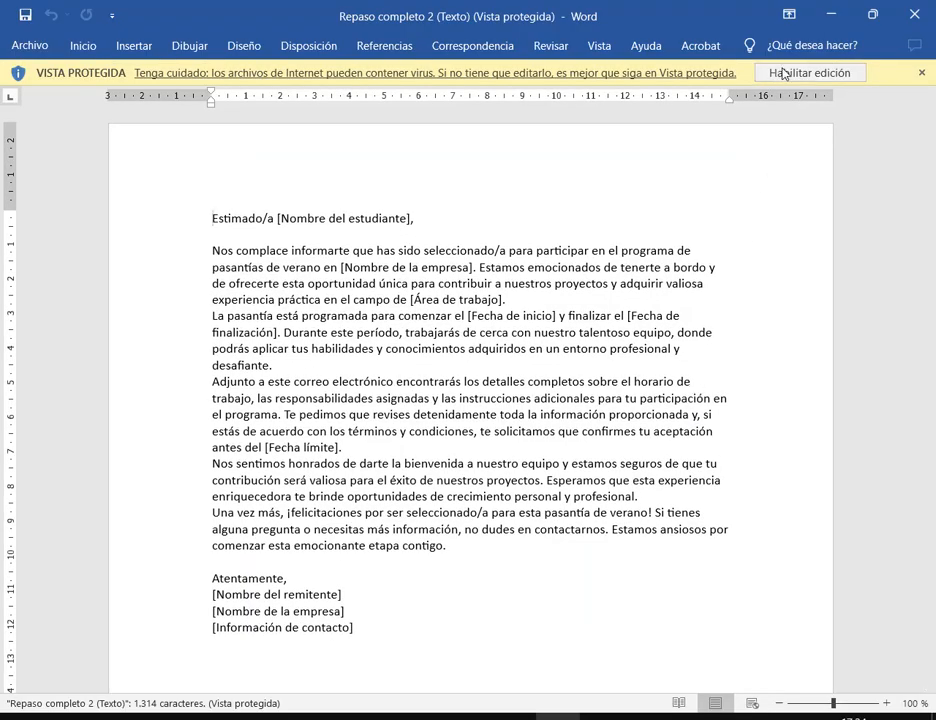
# - Enable editing and point out the [Nombre del estudiante] and [Área de trabajo] placeholders
pyautogui.click(779, 72)
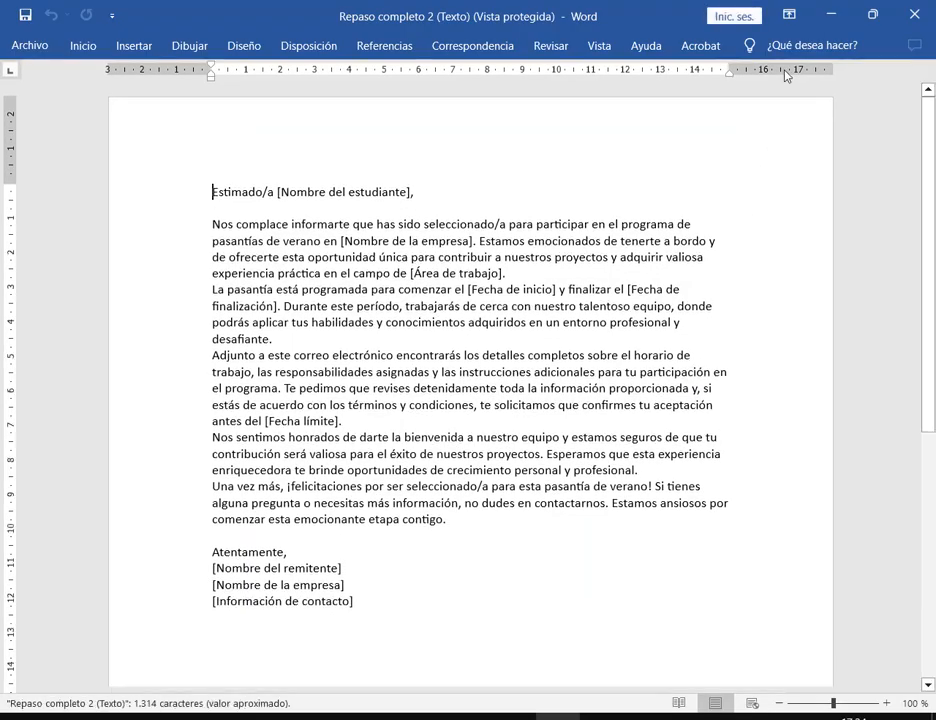
pyautogui.scroll(-3, 310, 470)
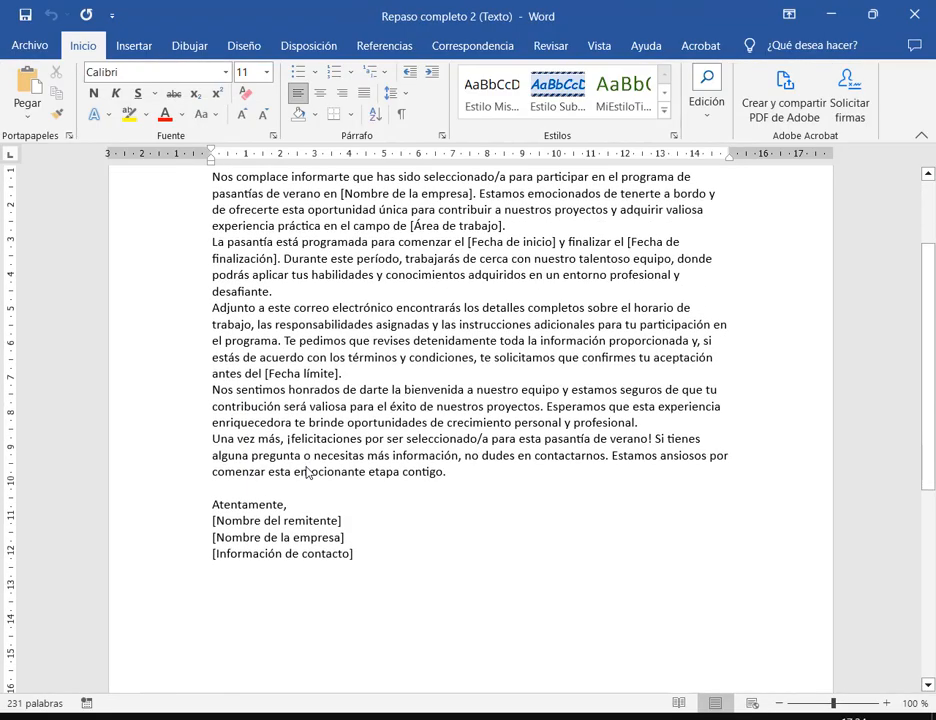
pyautogui.scroll(3, 310, 470)
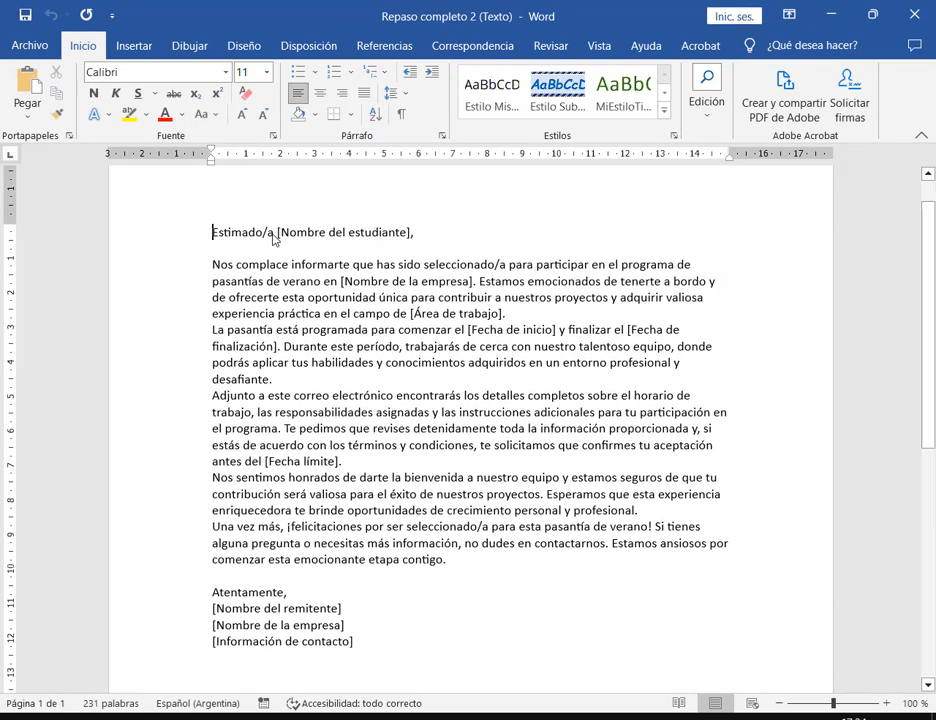
pyautogui.moveTo(307, 237); pyautogui.dragTo(414, 240)
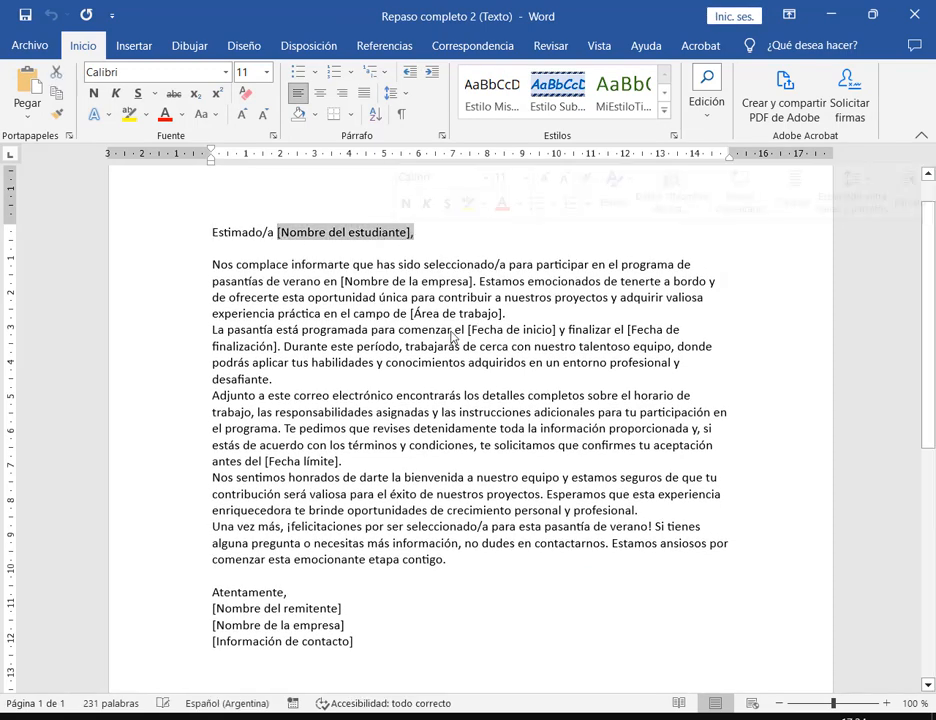
pyautogui.moveTo(508, 314); pyautogui.dragTo(416, 318)
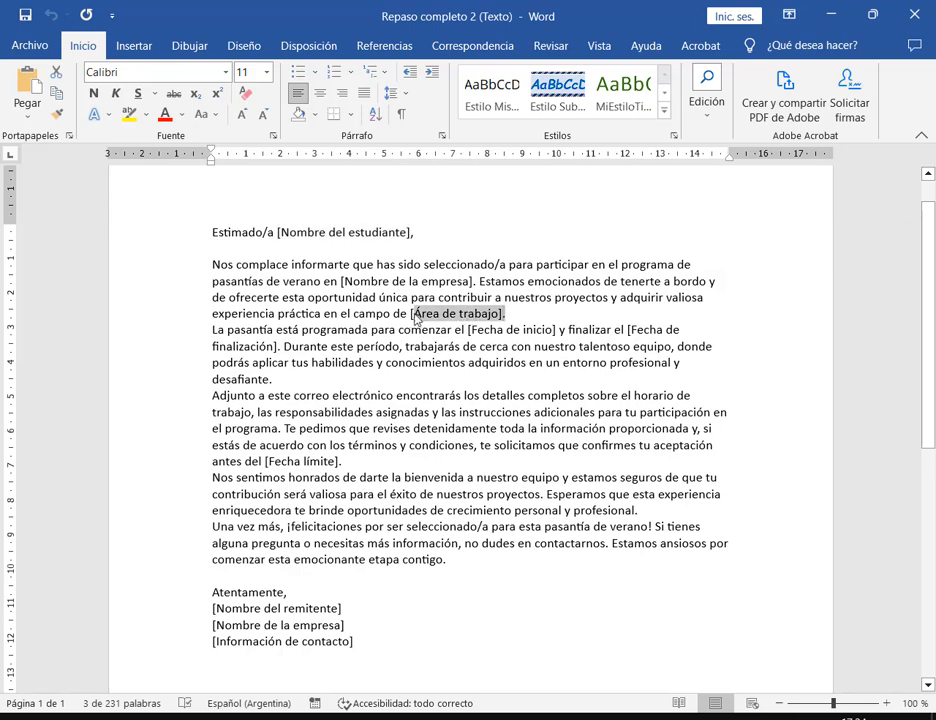
pyautogui.click(355, 609)
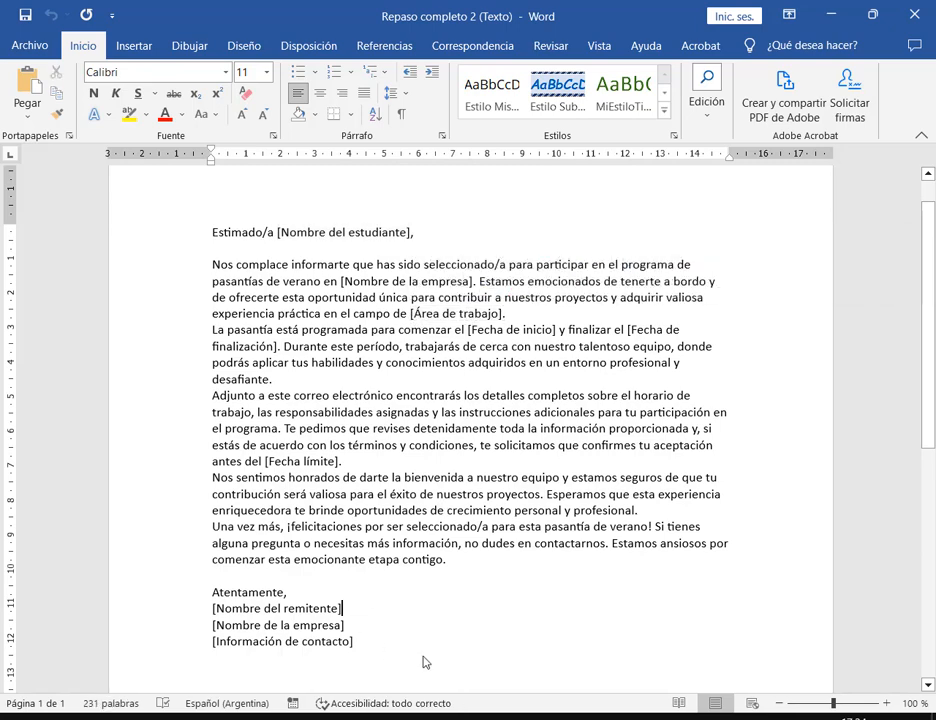
pyautogui.write('<<')
pyautogui.press('BackSpace')
pyautogui.press('BackSpace')
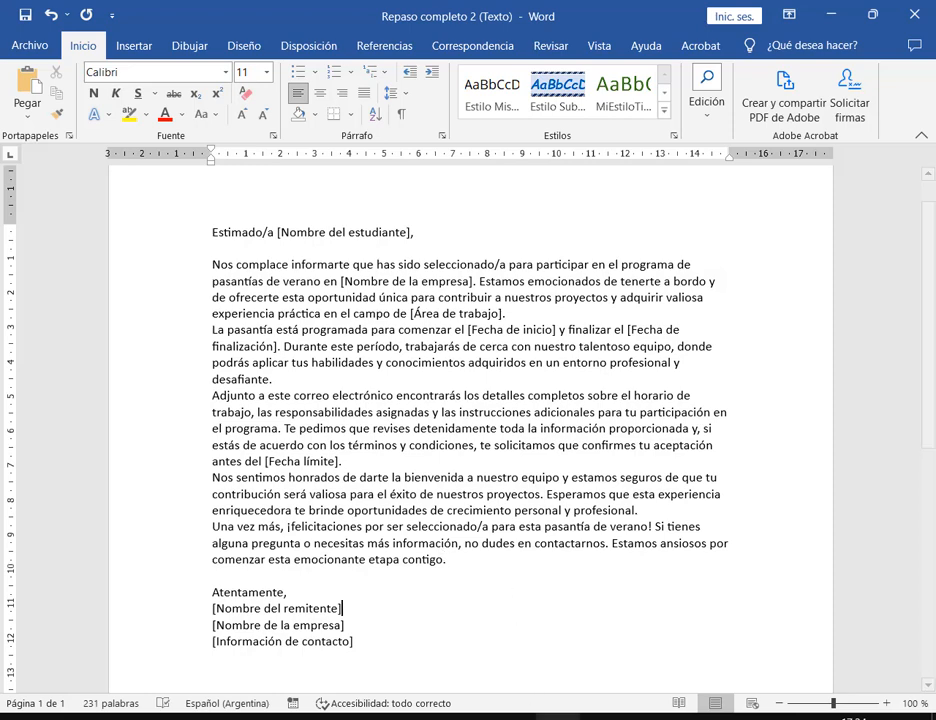
# - Open Repaso completo 2 (Enunciado).pdf from the local WORD folder
pyautogui.moveTo(557, 716)
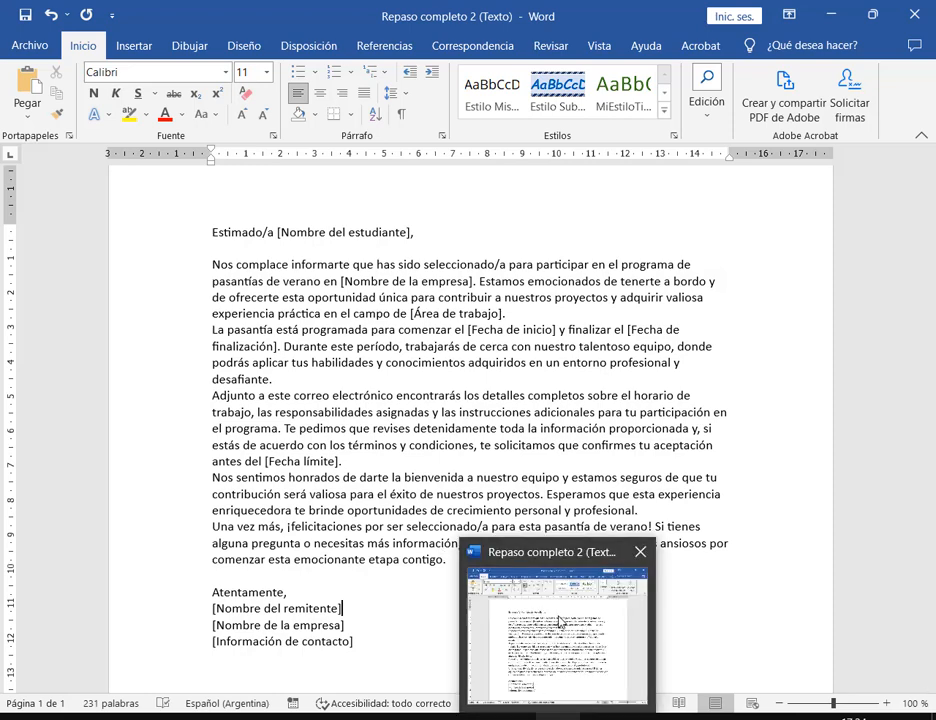
pyautogui.click(565, 665)
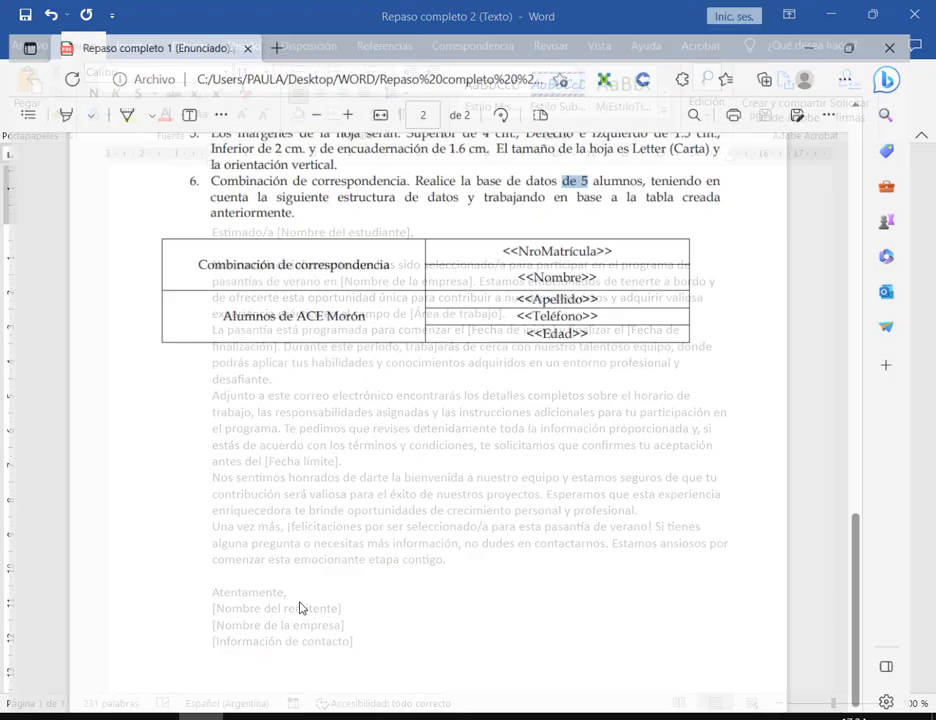
pyautogui.hotkey('alt', 'Tab')
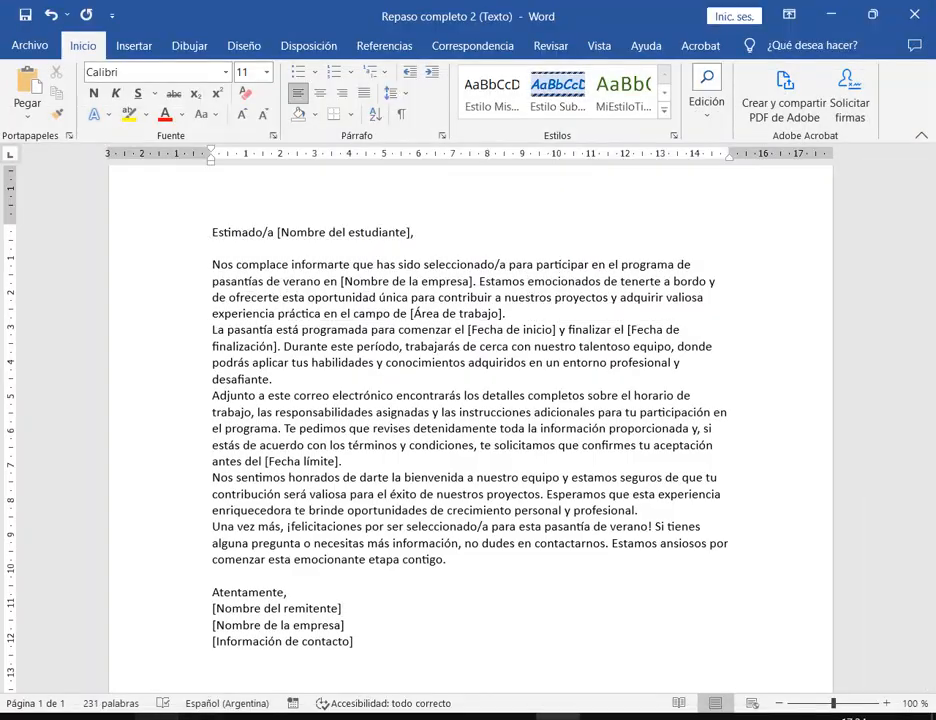
pyautogui.hotkey('alt', 'Tab')
pyautogui.doubleClick(495, 244)
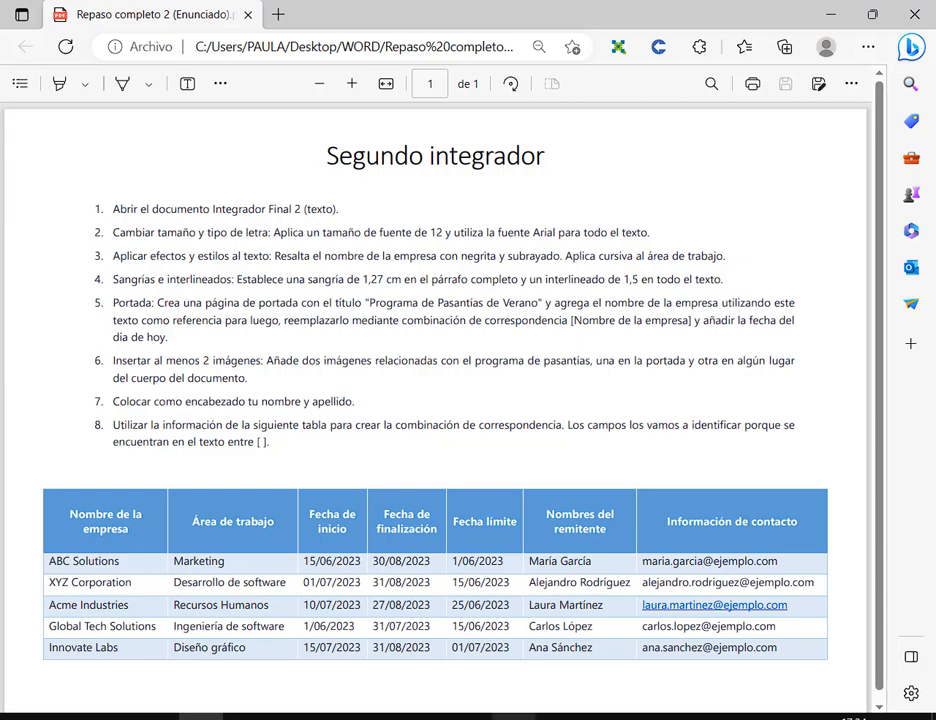
# - Minimize the Meet call and bring up the Clase 8 Drive window
pyautogui.moveTo(414, 716)
pyautogui.click(268, 680)
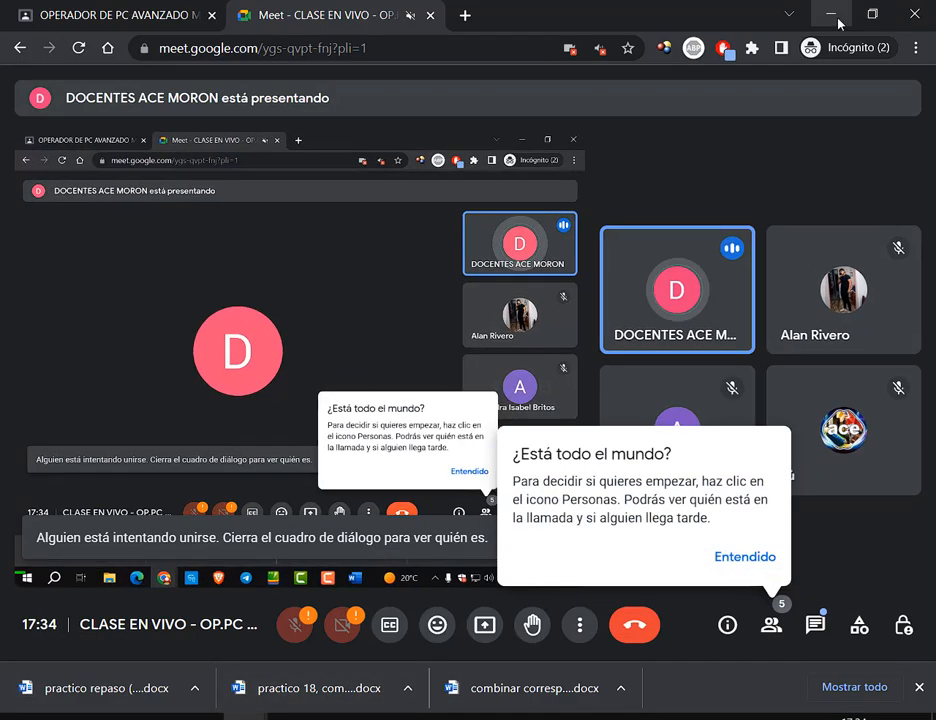
pyautogui.click(838, 24)
pyautogui.moveTo(414, 716)
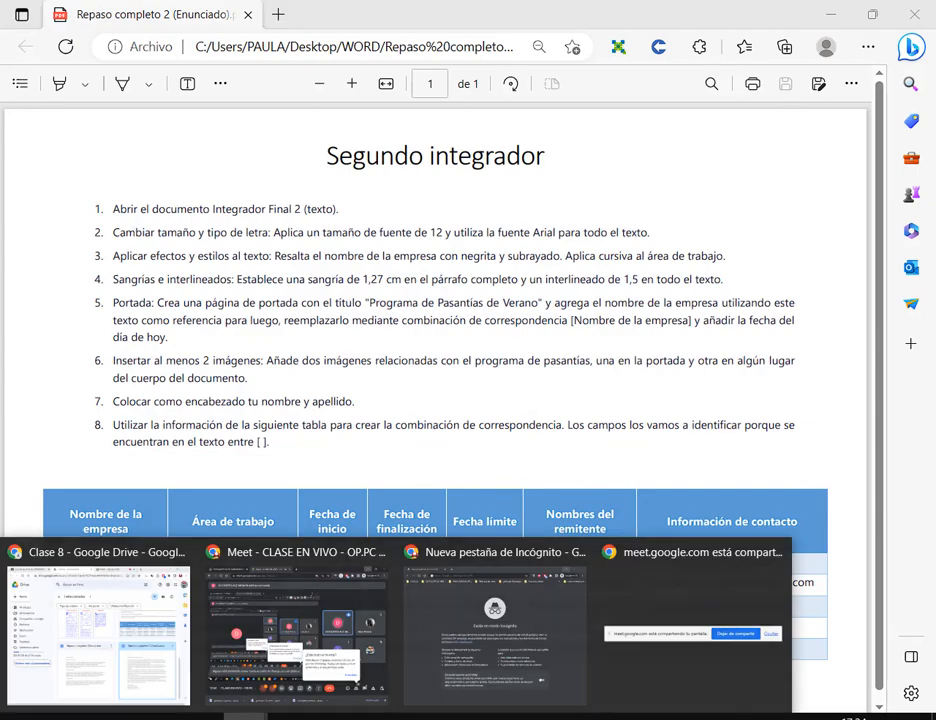
pyautogui.click(124, 642)
pyautogui.click(480, 13)
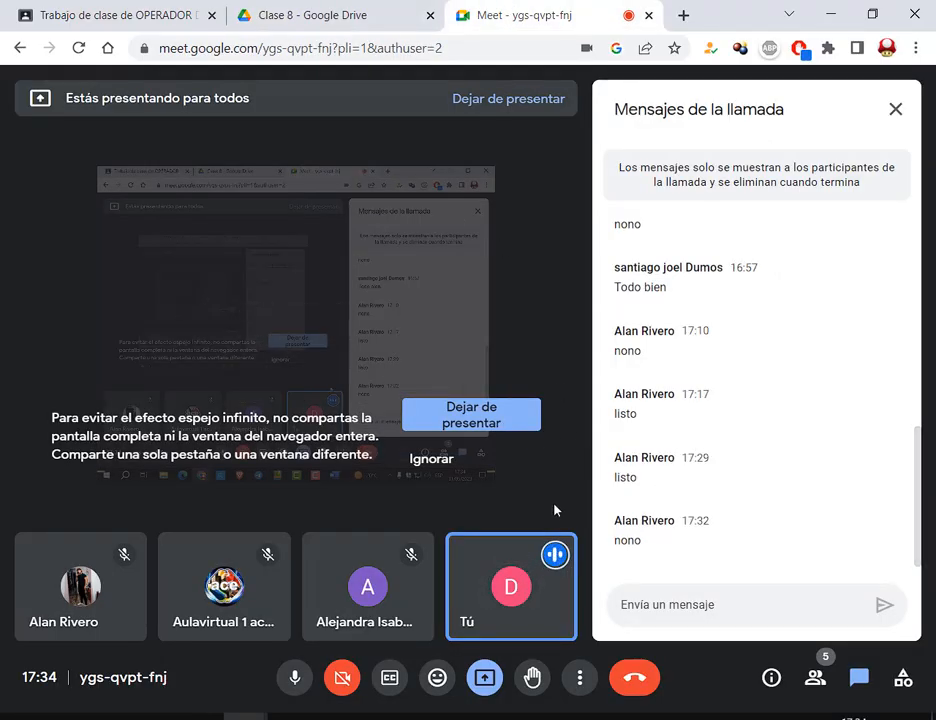
# - Close the Incognito Chrome window and return to the Word letter
pyautogui.click(414, 716)
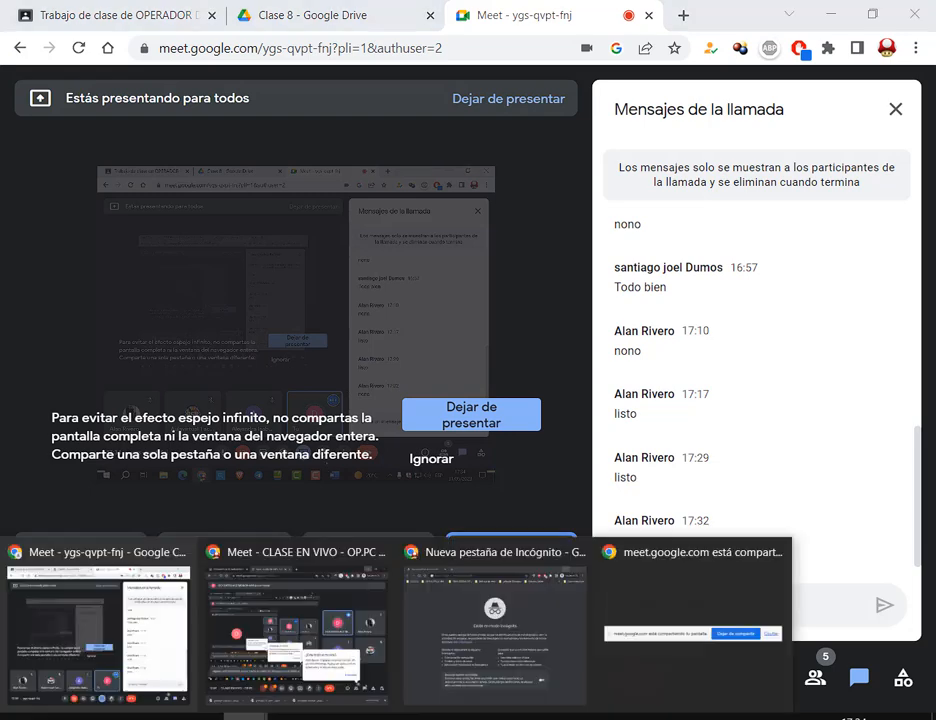
pyautogui.click(548, 592)
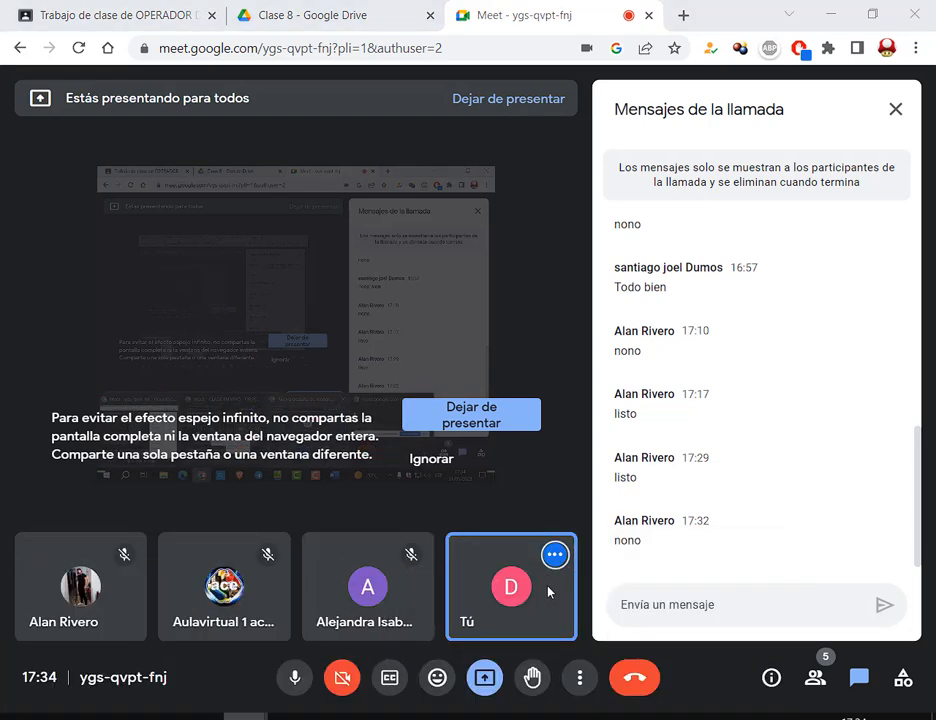
pyautogui.click(912, 18)
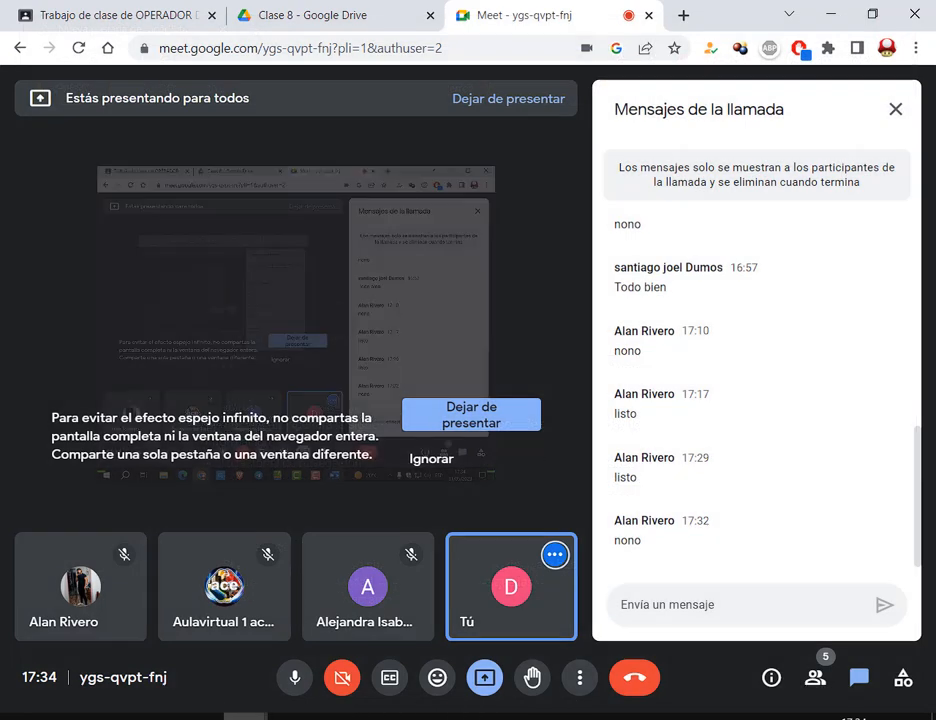
pyautogui.click(558, 717)
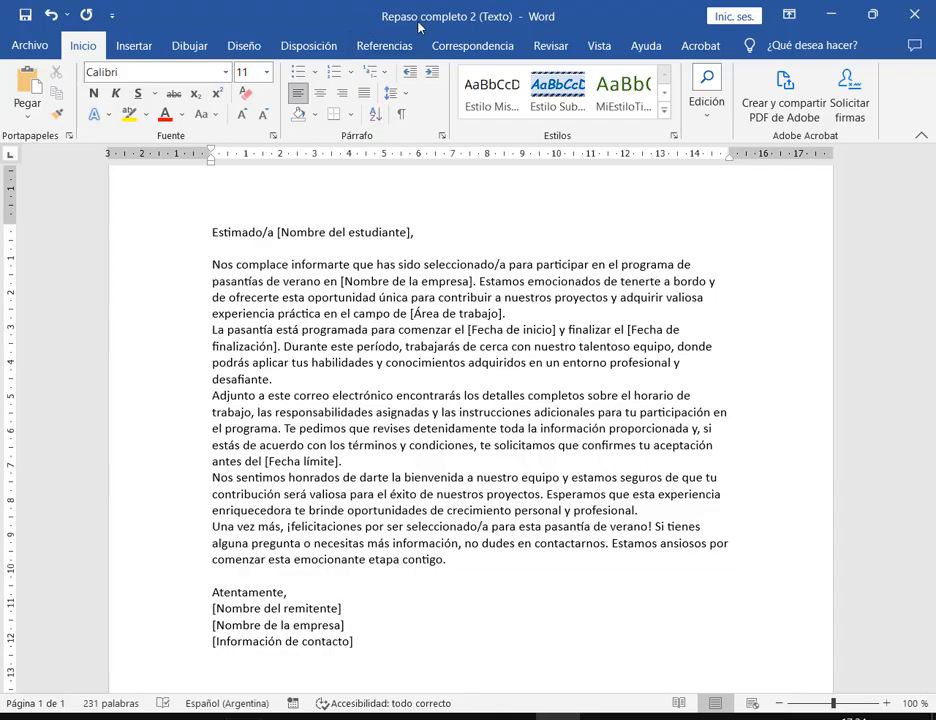
pyautogui.click(831, 14)
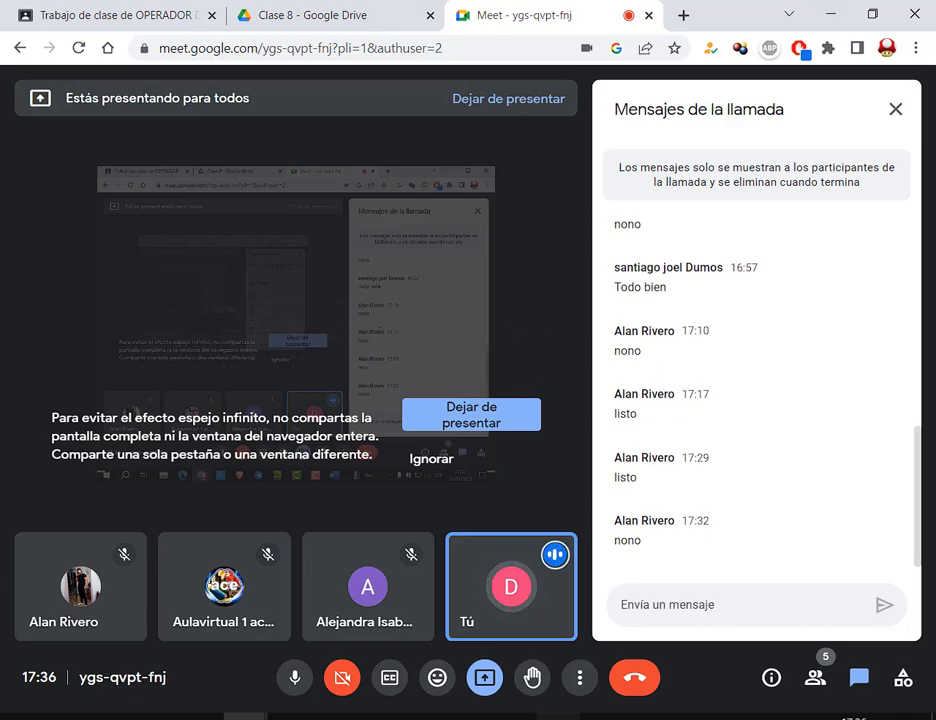
pyautogui.click(558, 717)
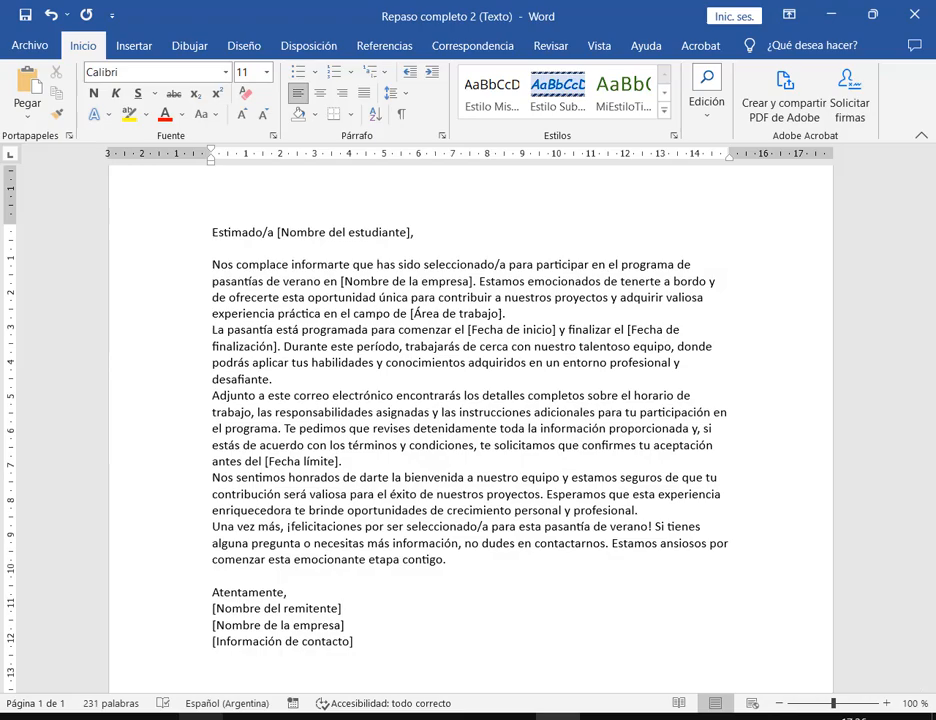
# - Check the instructions PDF, then maximize Word and select the whole letter text
pyautogui.click(202, 717)
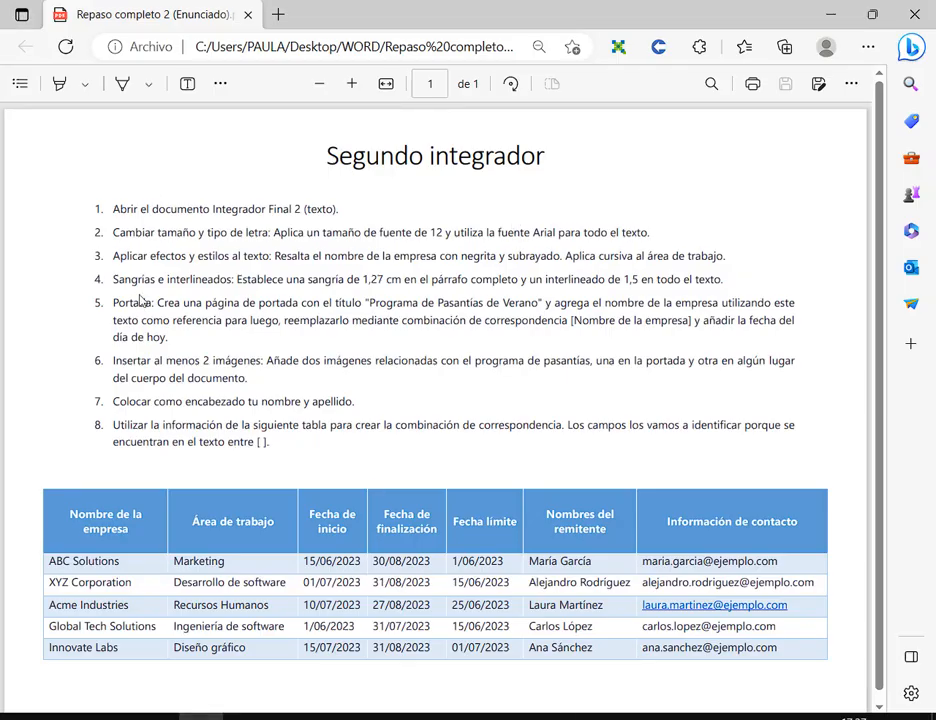
pyautogui.hotkey('alt', 'Tab')
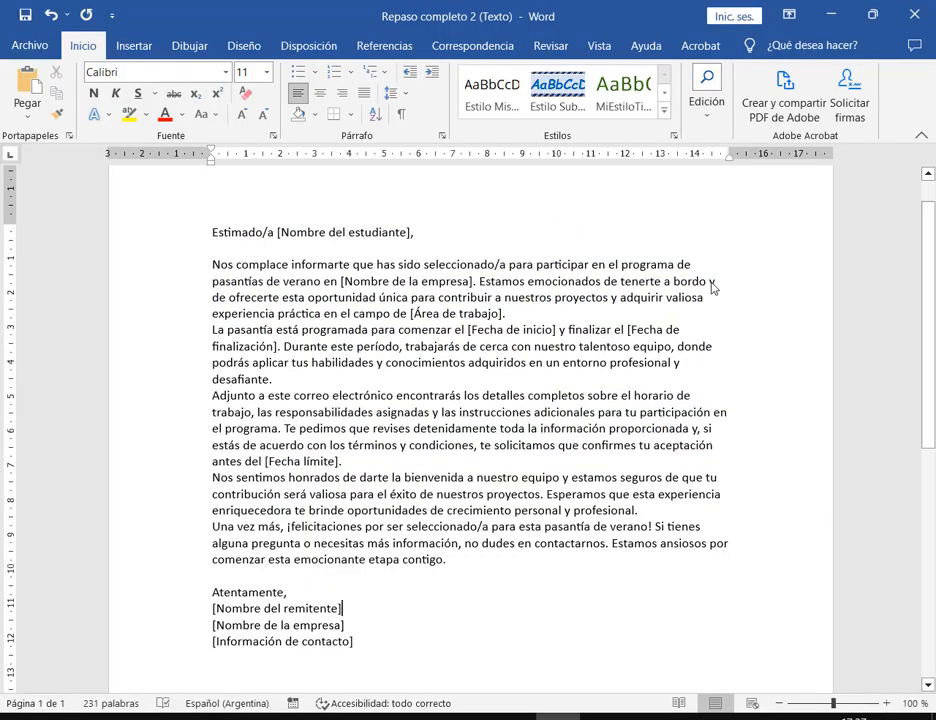
pyautogui.click(868, 12)
pyautogui.click(549, 38)
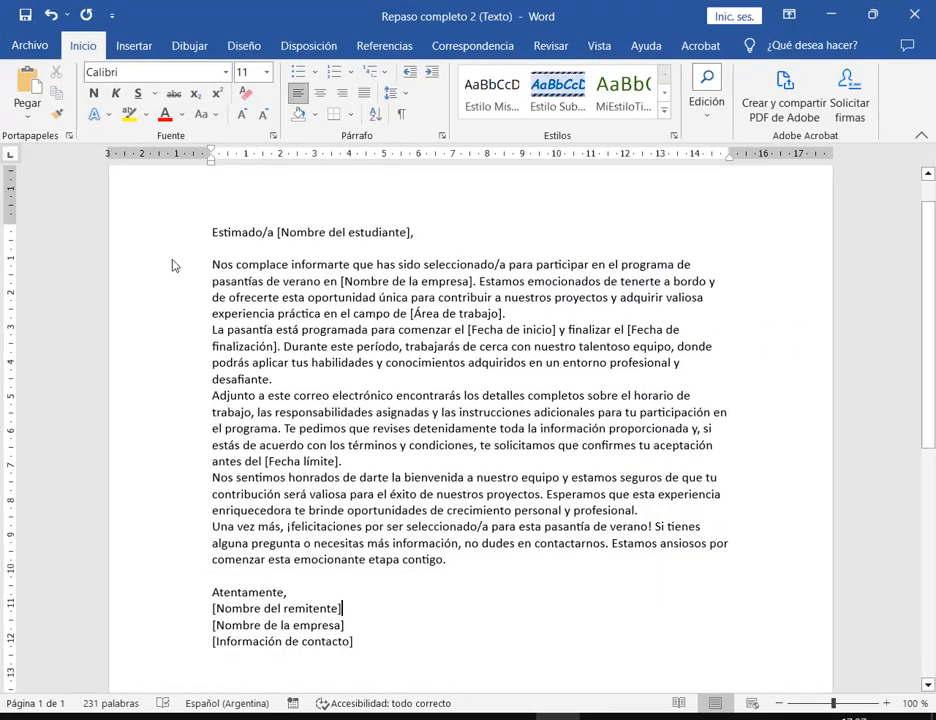
pyautogui.moveTo(180, 234); pyautogui.dragTo(313, 686)
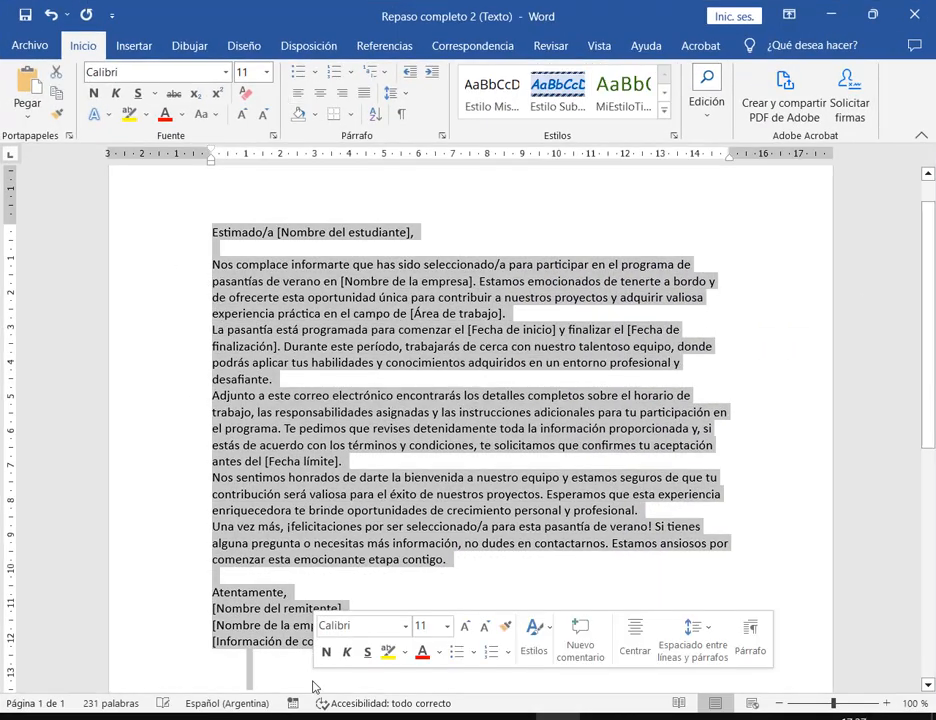
pyautogui.click(315, 494)
pyautogui.moveTo(375, 649); pyautogui.dragTo(188, 234)
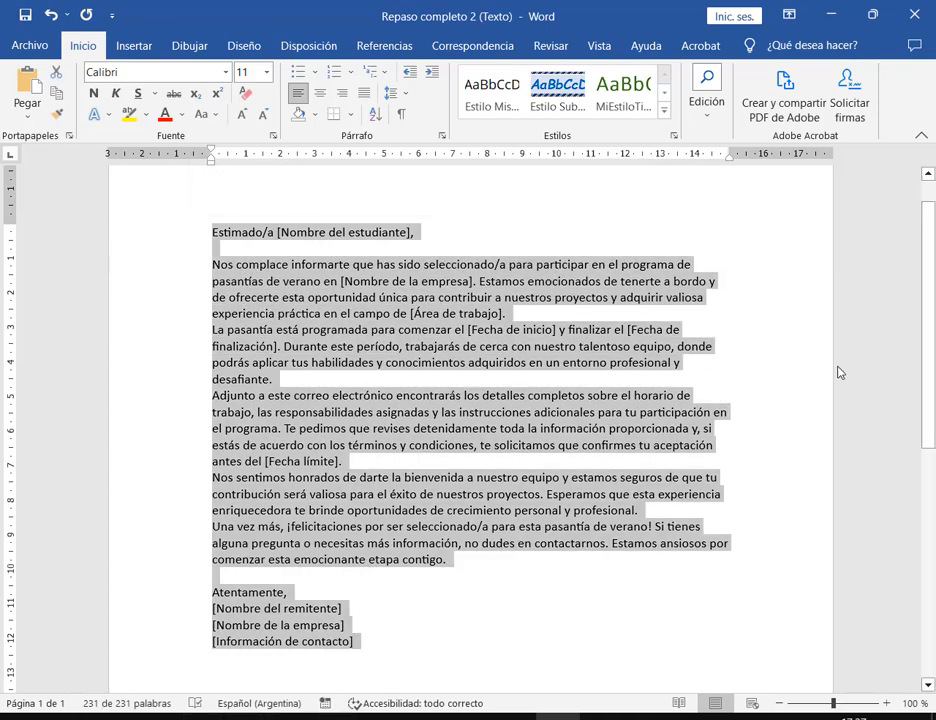
# - Shrink Word to a smaller window and move it down below the PDF
pyautogui.click(872, 14)
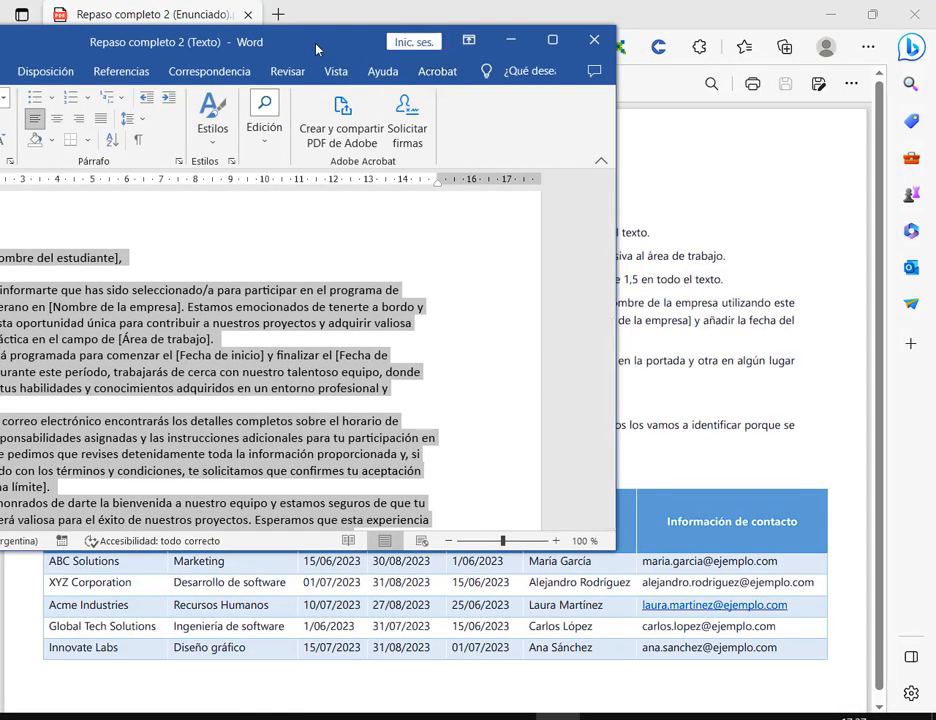
pyautogui.moveTo(318, 46); pyautogui.dragTo(615, 332)
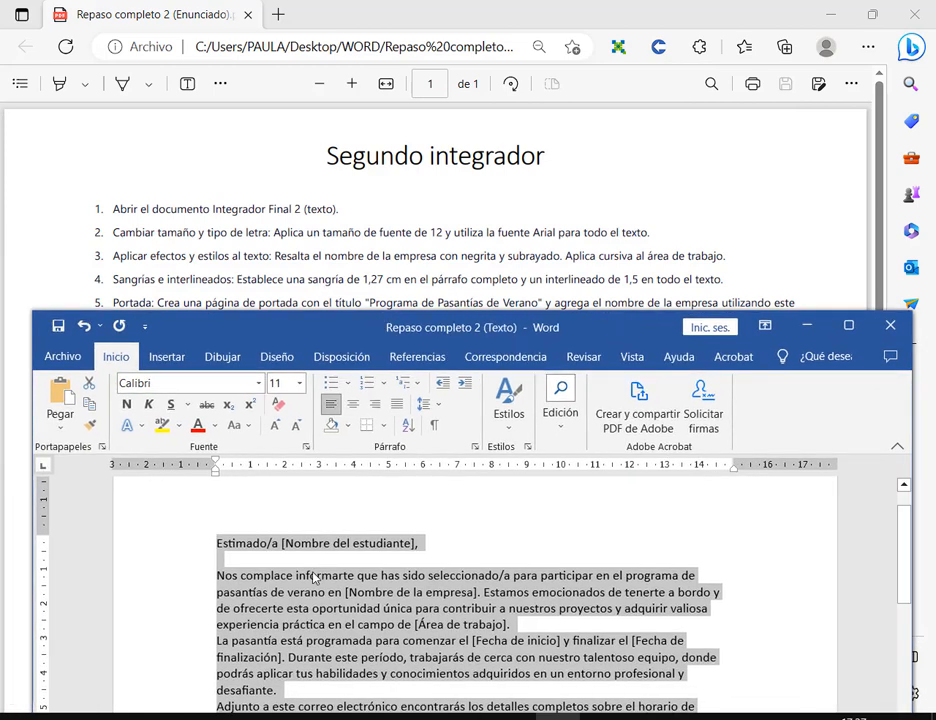
pyautogui.scroll(-1, 460, 250)
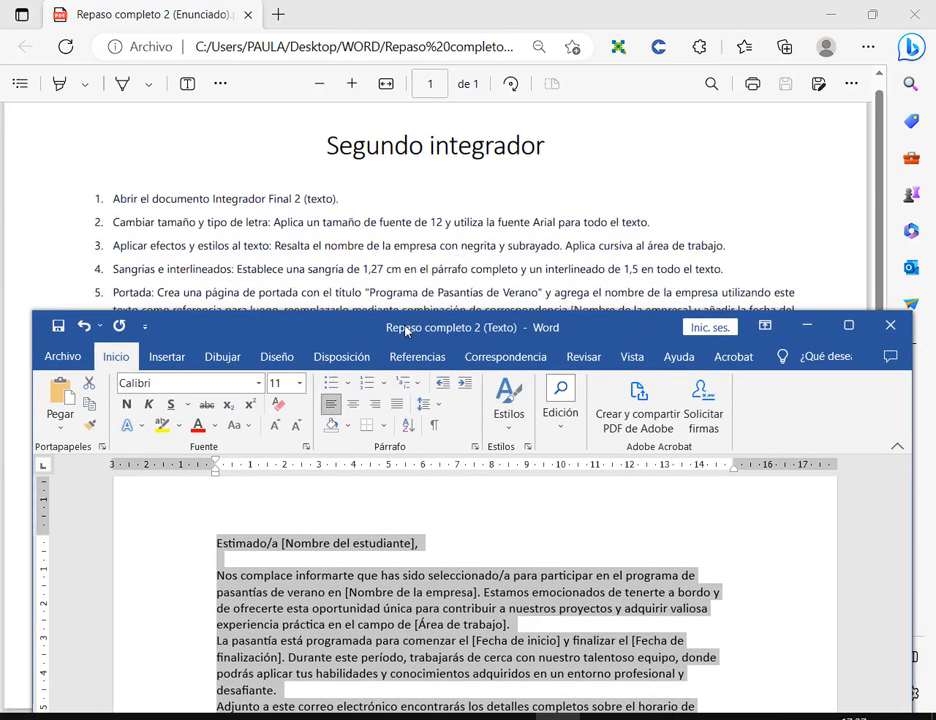
# - Set the selected letter to font size 12 and the Arial font
pyautogui.moveTo(400, 328); pyautogui.dragTo(399, 302)
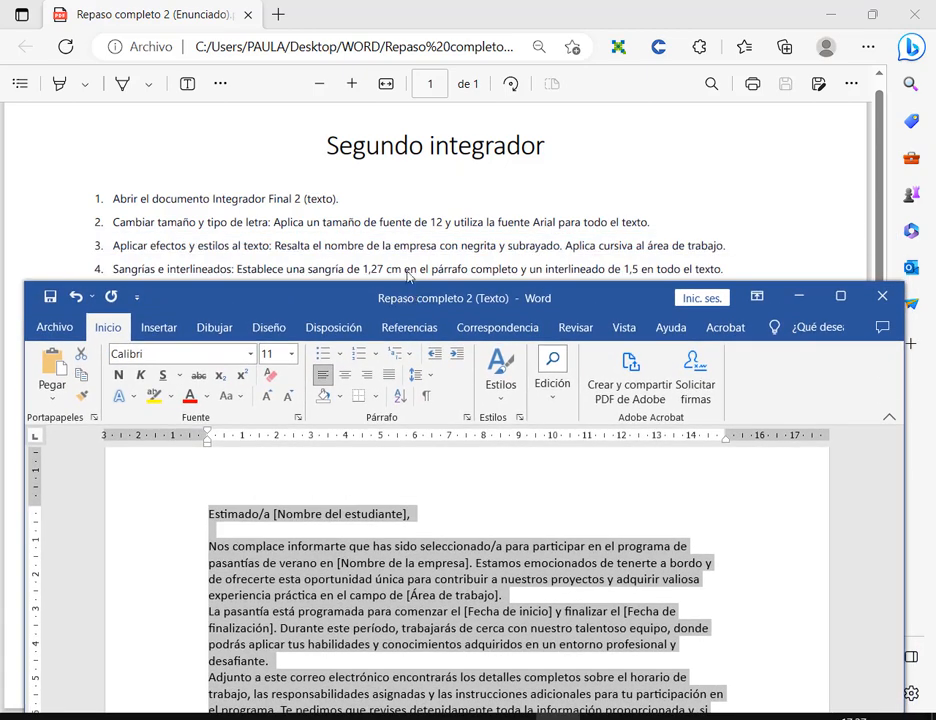
pyautogui.click(292, 354)
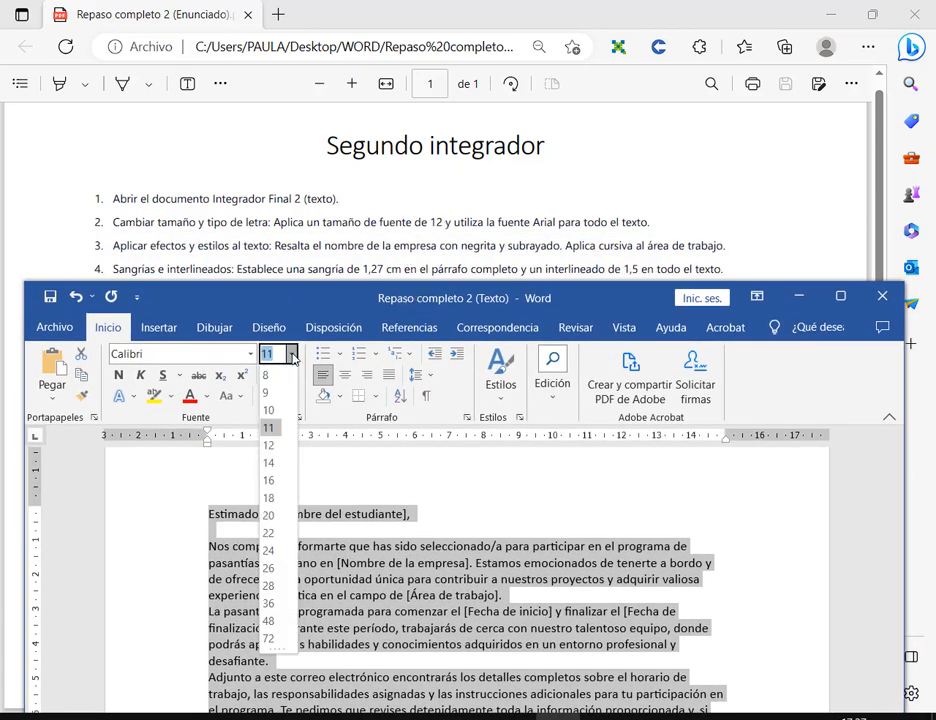
pyautogui.click(272, 445)
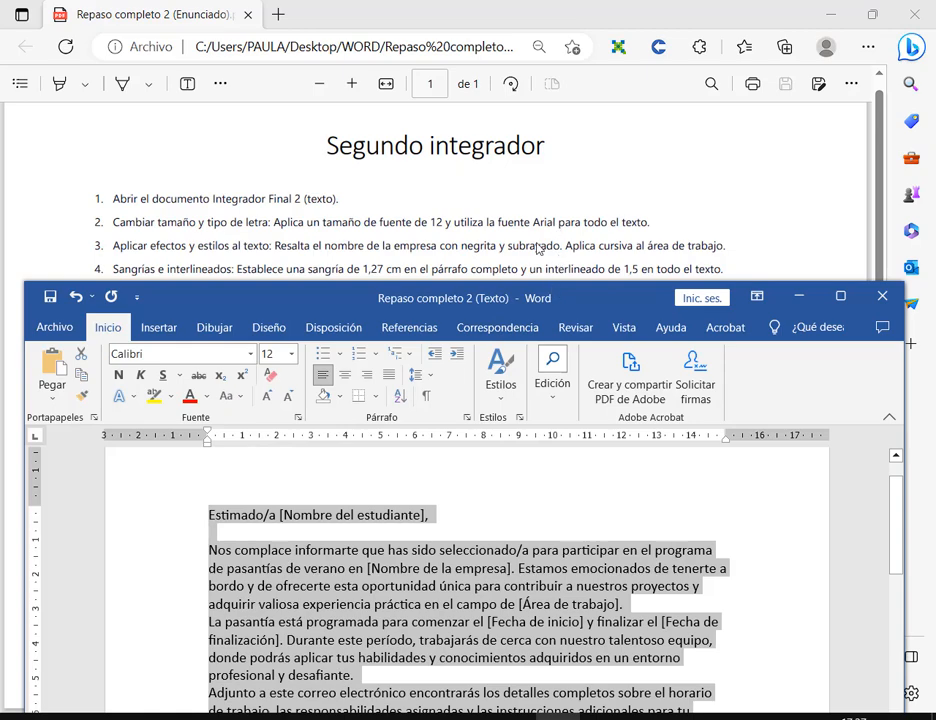
pyautogui.click(250, 354)
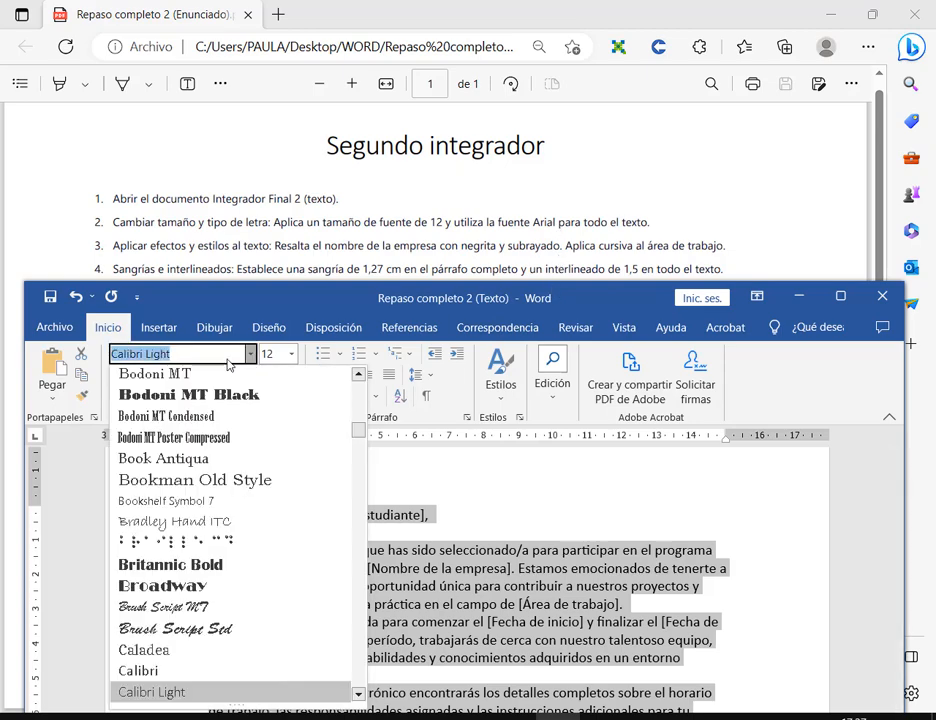
pyautogui.scroll(15, 250, 468)
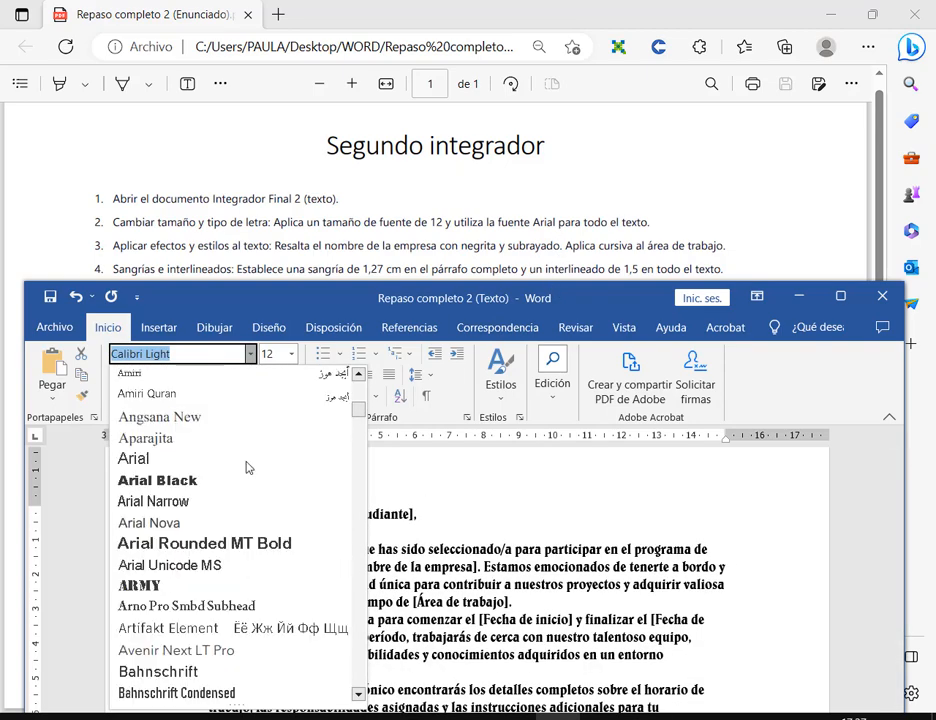
pyautogui.click(187, 460)
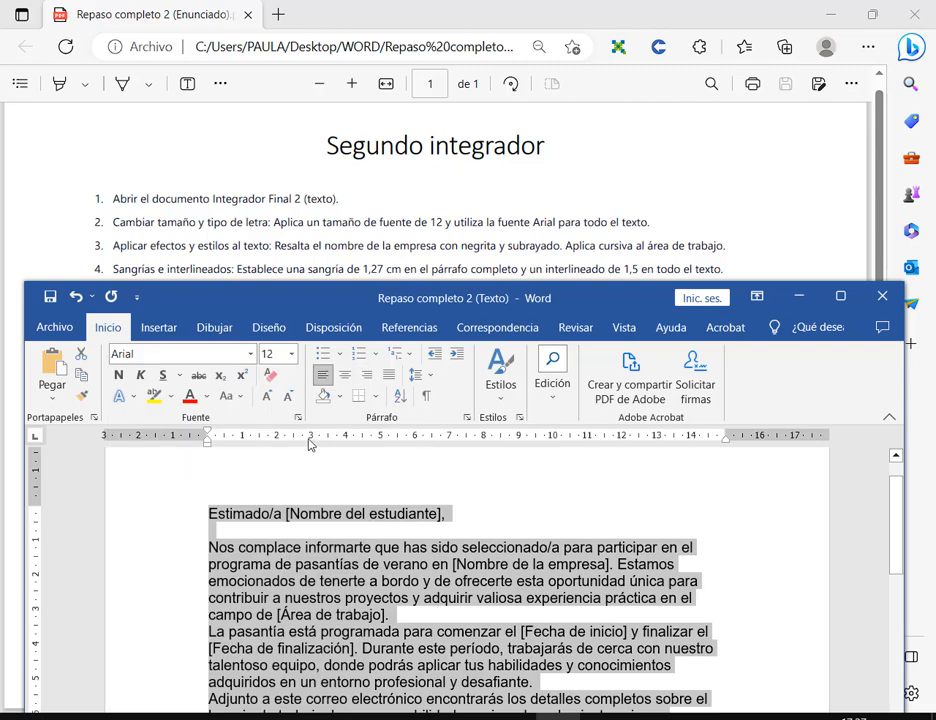
# - Zoom in and read the instructions PDF, then return to the Word letter
pyautogui.click(352, 83)
pyautogui.click(352, 83)
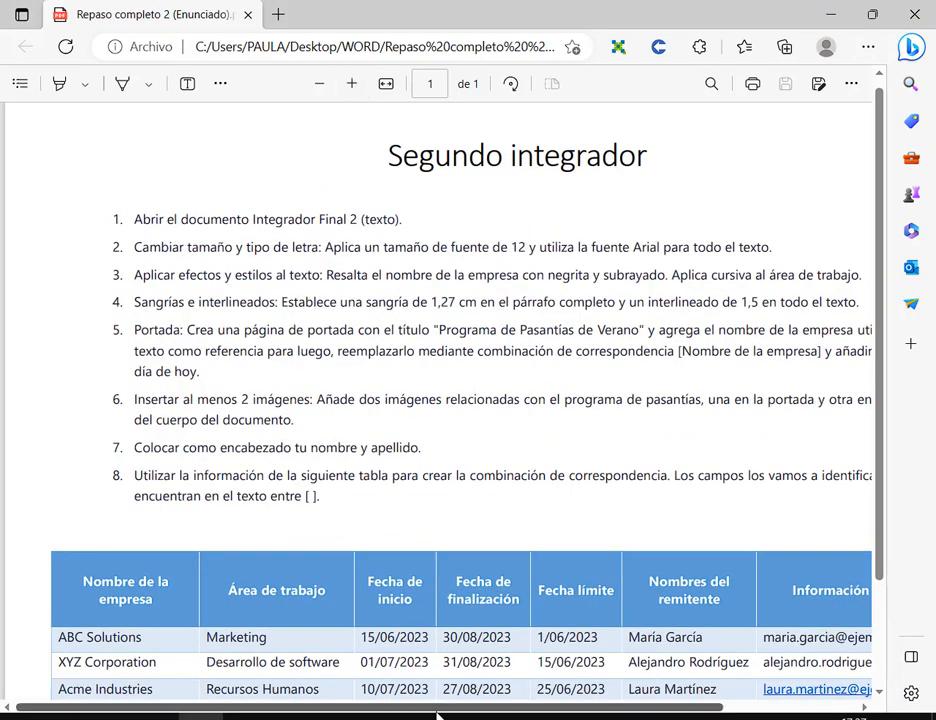
pyautogui.moveTo(439, 710); pyautogui.dragTo(485, 695)
pyautogui.scroll(-1, 490, 396)
pyautogui.scroll(-1, 490, 396)
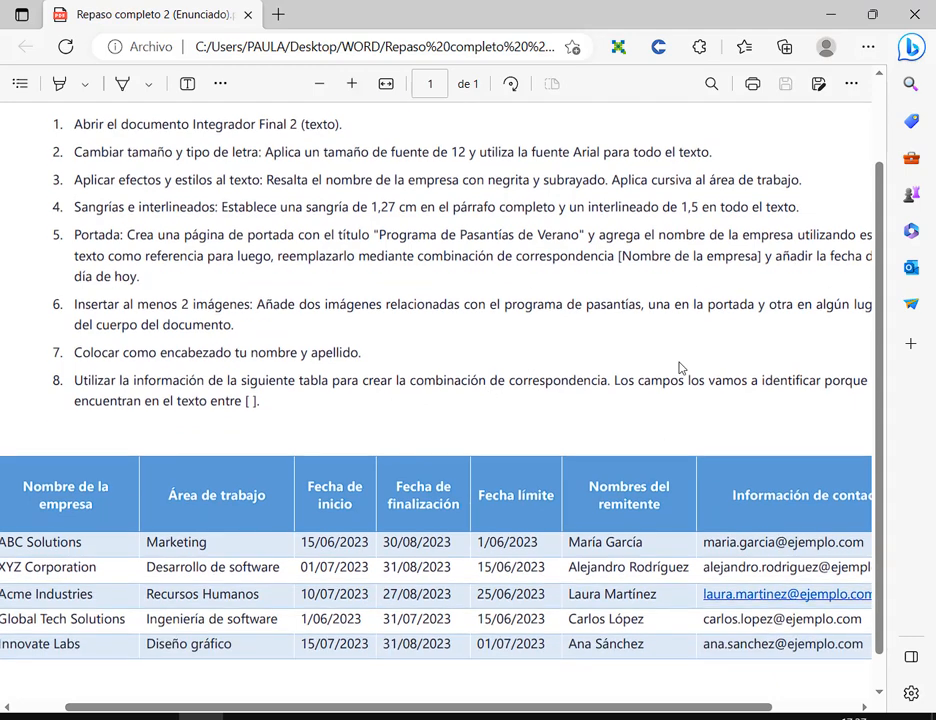
pyautogui.moveTo(886, 307); pyautogui.dragTo(886, 347)
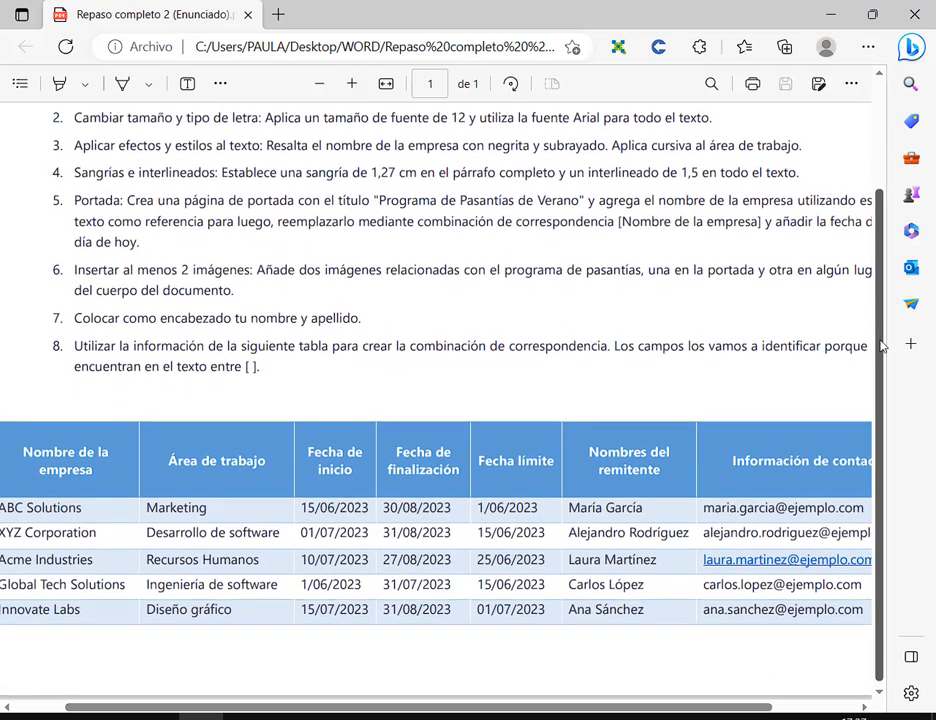
pyautogui.hotkey('alt', 'Tab')
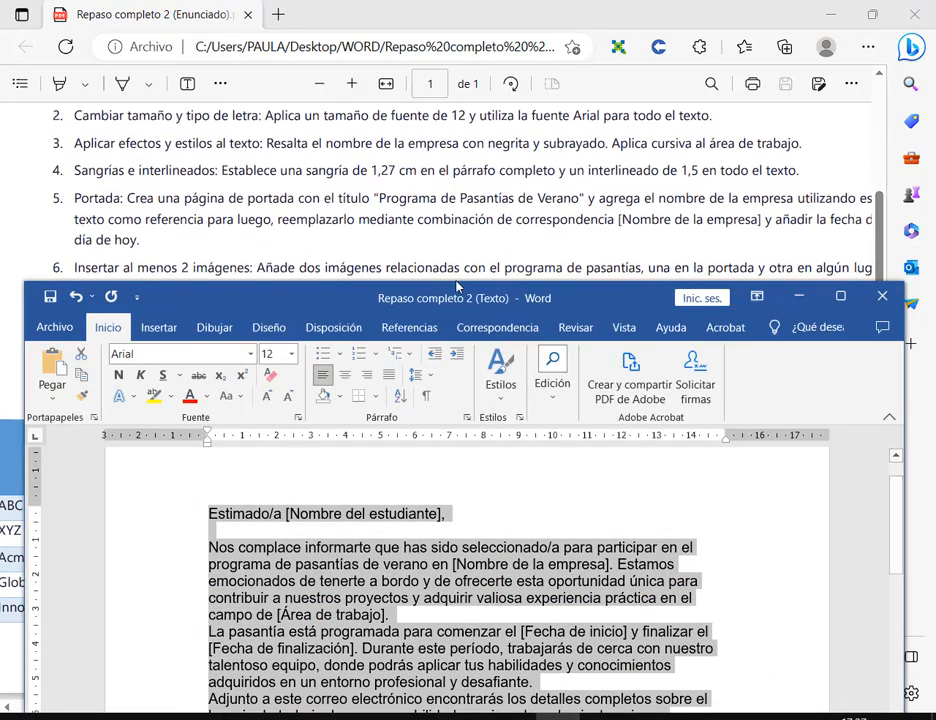
pyautogui.moveTo(453, 297); pyautogui.dragTo(453, 267)
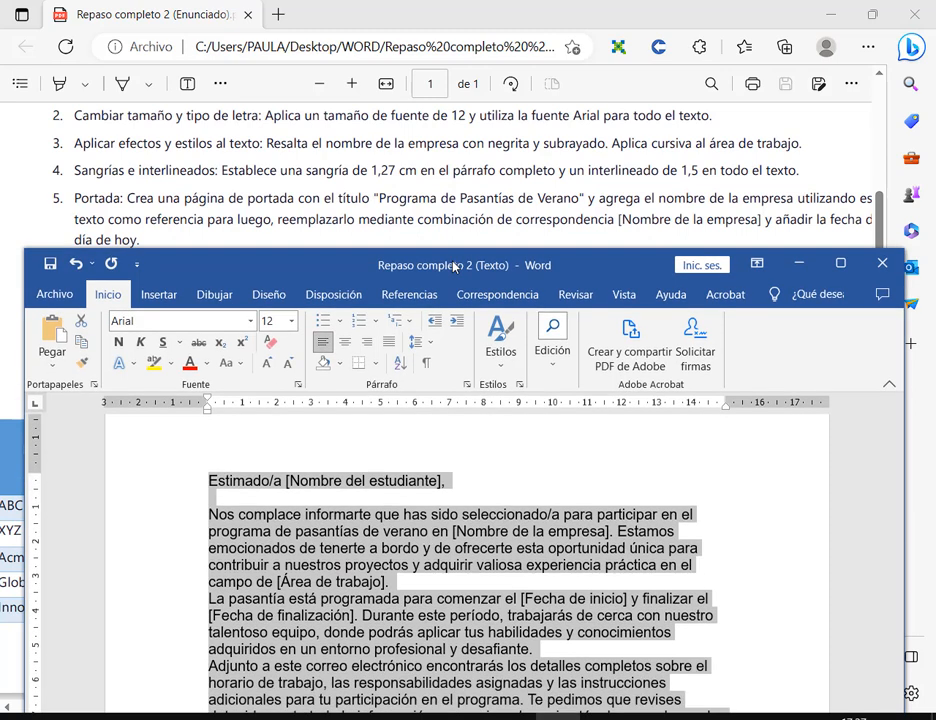
# - Select the words 'Nombre de la empresa' in the first paragraph's placeholder
pyautogui.click(590, 503)
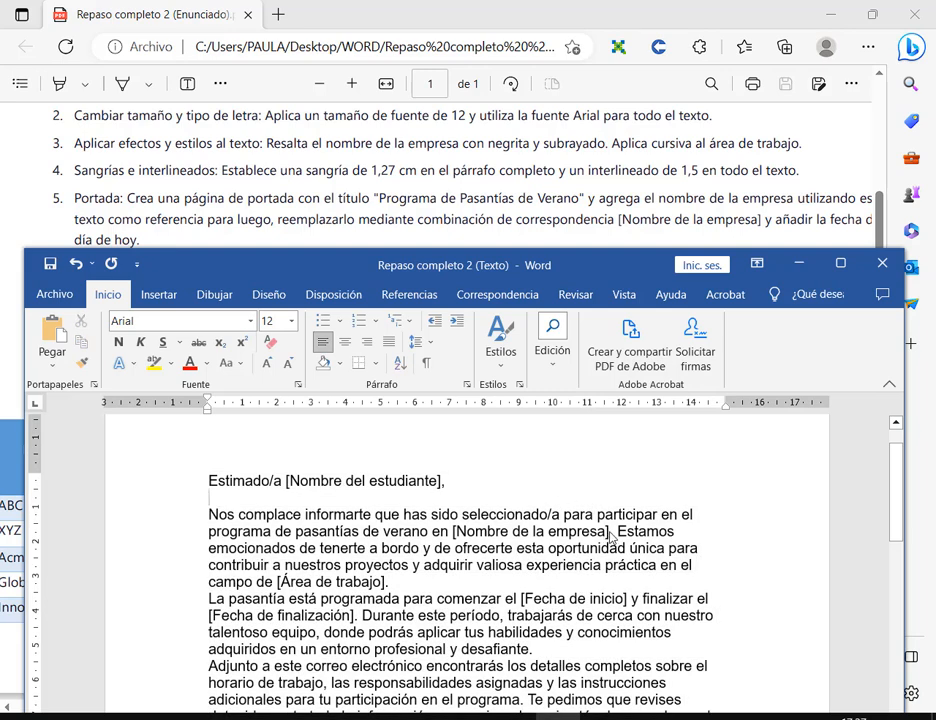
pyautogui.moveTo(610, 537); pyautogui.dragTo(455, 538)
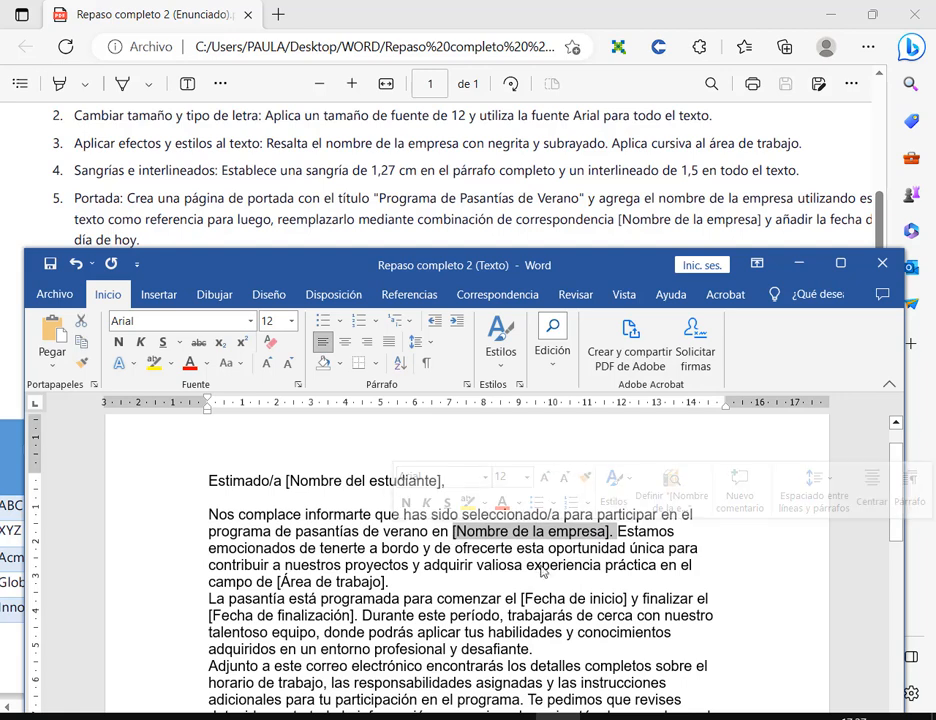
pyautogui.click(453, 538)
pyautogui.moveTo(453, 538); pyautogui.dragTo(600, 537)
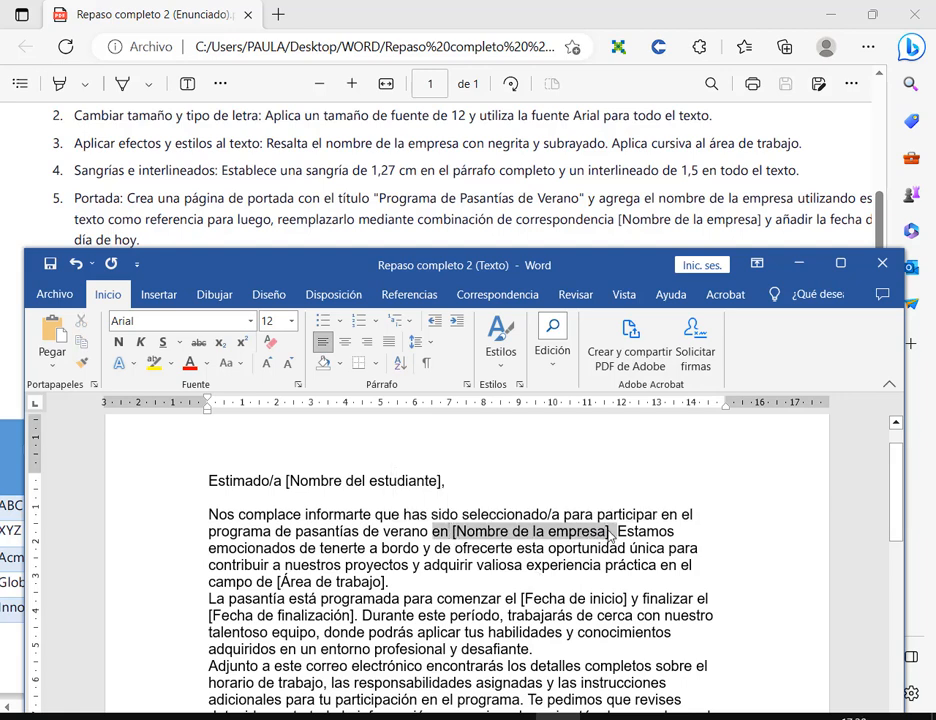
pyautogui.click(609, 537)
pyautogui.doubleClick(591, 537)
pyautogui.click(591, 537)
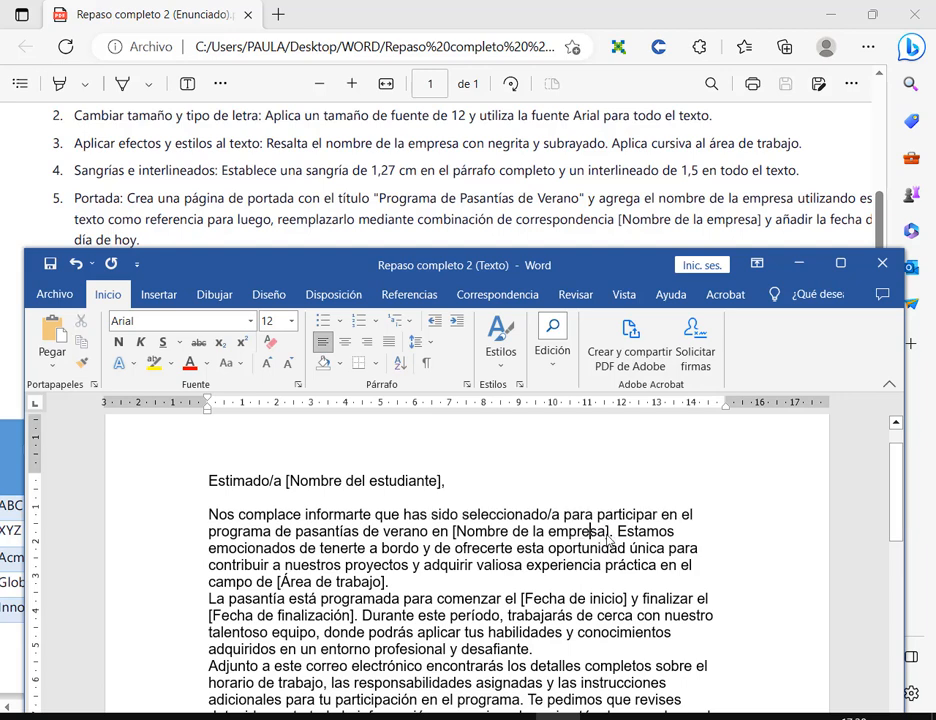
pyautogui.moveTo(606, 537); pyautogui.dragTo(456, 537)
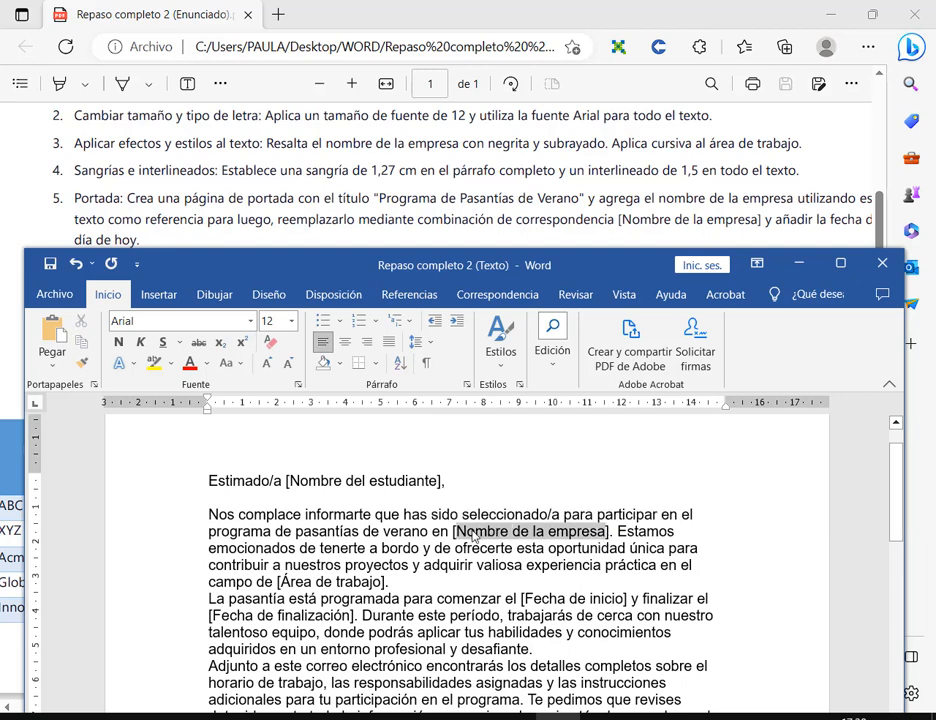
# - Make 'Nombre de la empresa' bold and underlined
pyautogui.click(118, 342)
pyautogui.click(162, 342)
pyautogui.click(631, 513)
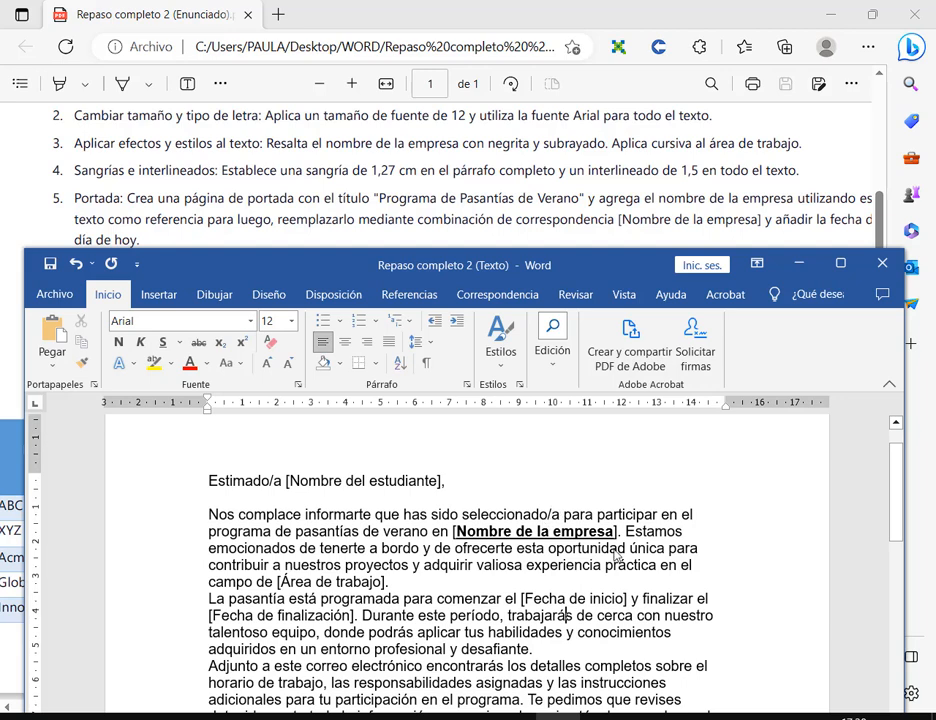
pyautogui.moveTo(456, 531); pyautogui.dragTo(615, 531)
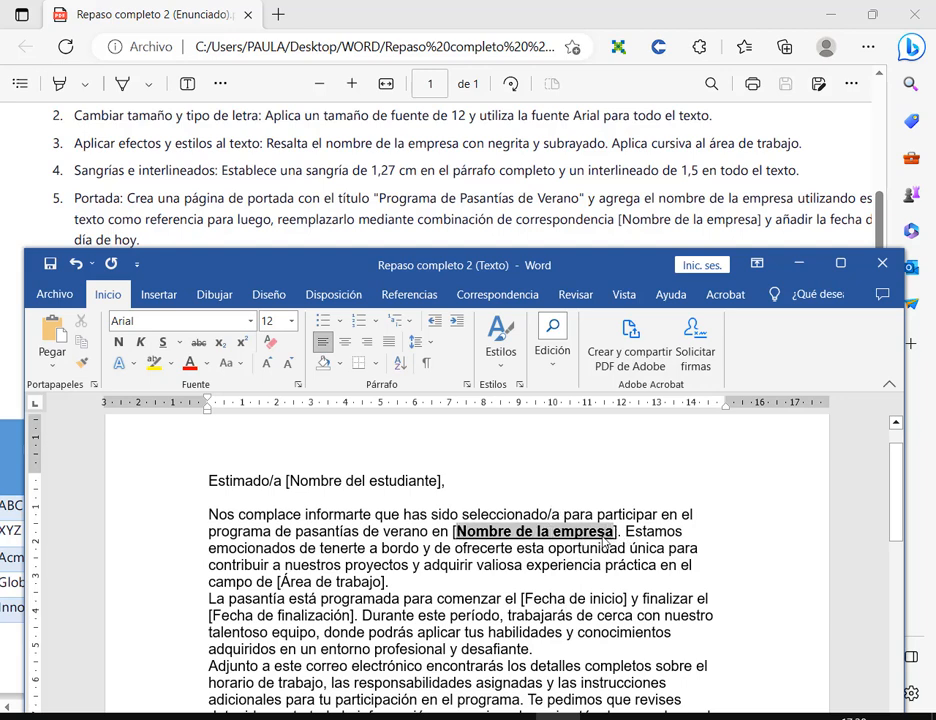
pyautogui.click(585, 630)
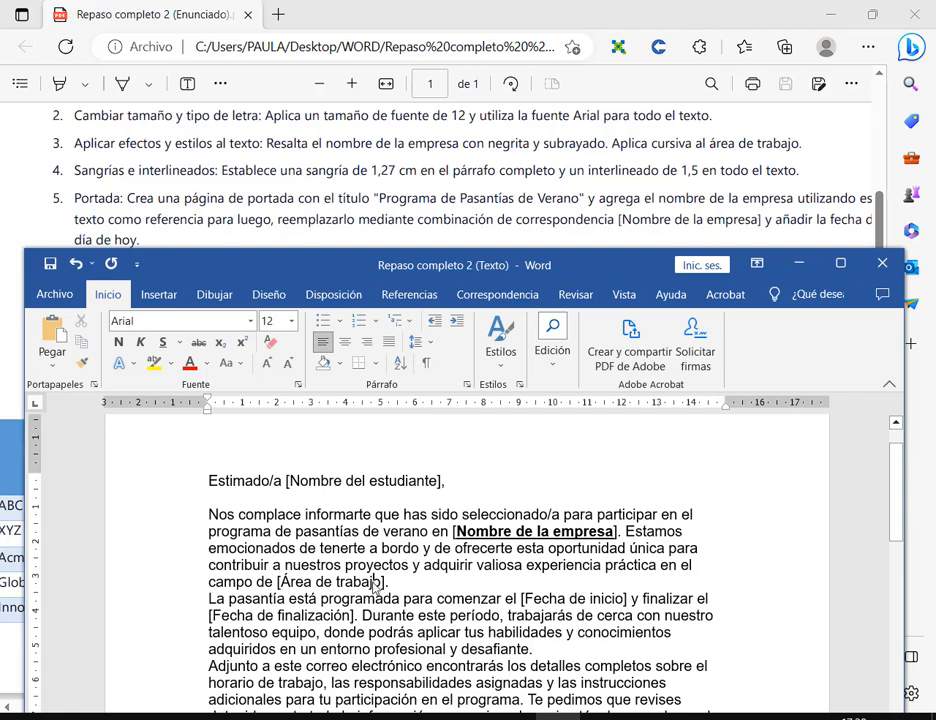
# - Italicize 'Área de trabajo' and bold-underline the full bracketed company placeholder
pyautogui.moveTo(373, 585); pyautogui.dragTo(282, 583)
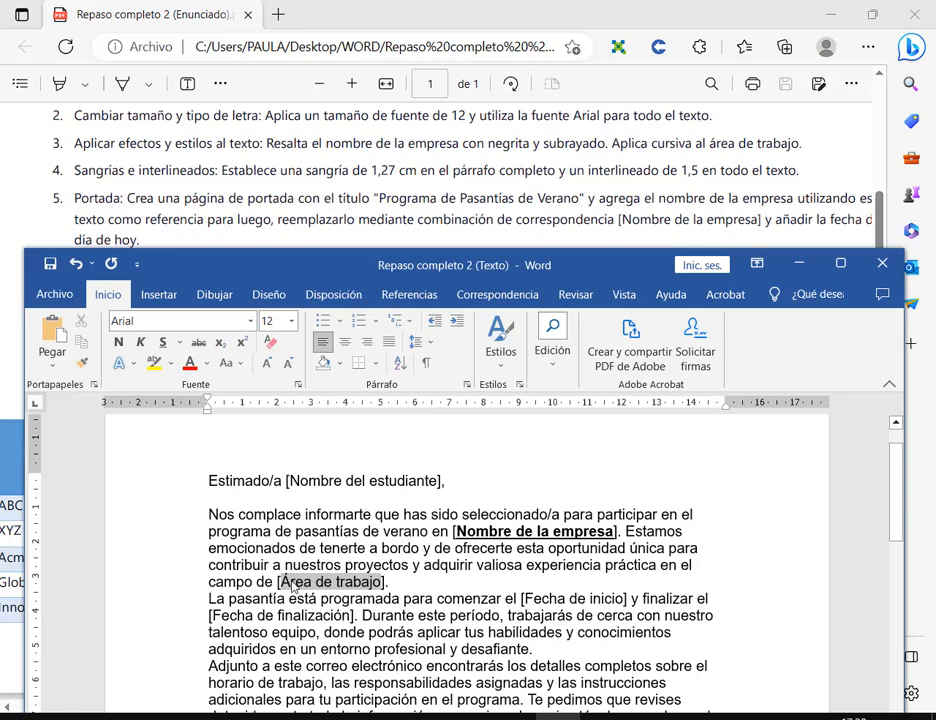
pyautogui.click(140, 343)
pyautogui.click(423, 589)
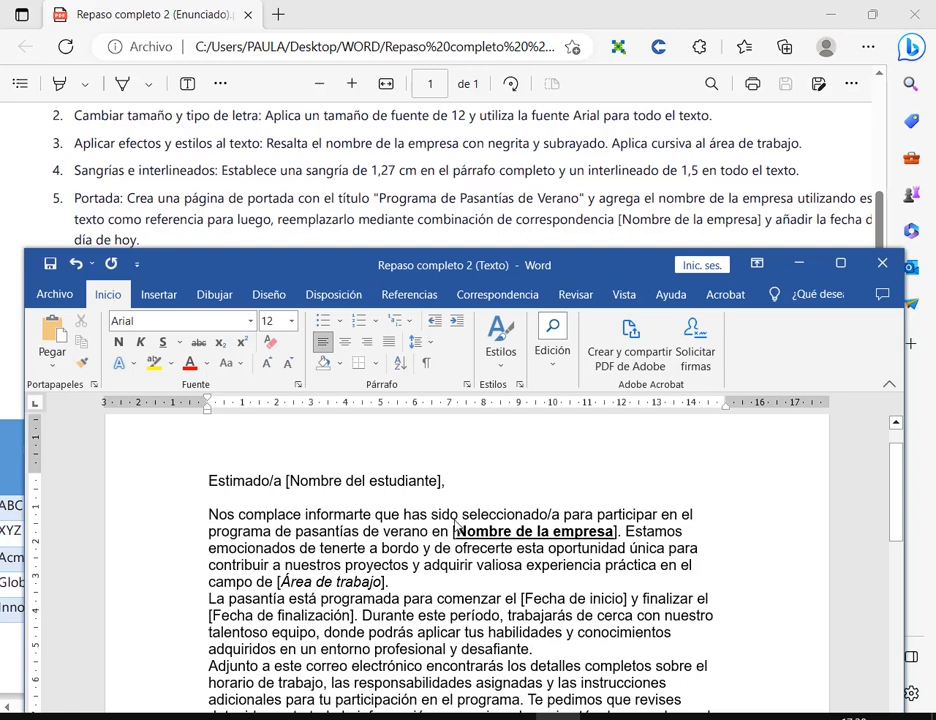
pyautogui.moveTo(455, 527); pyautogui.dragTo(619, 535)
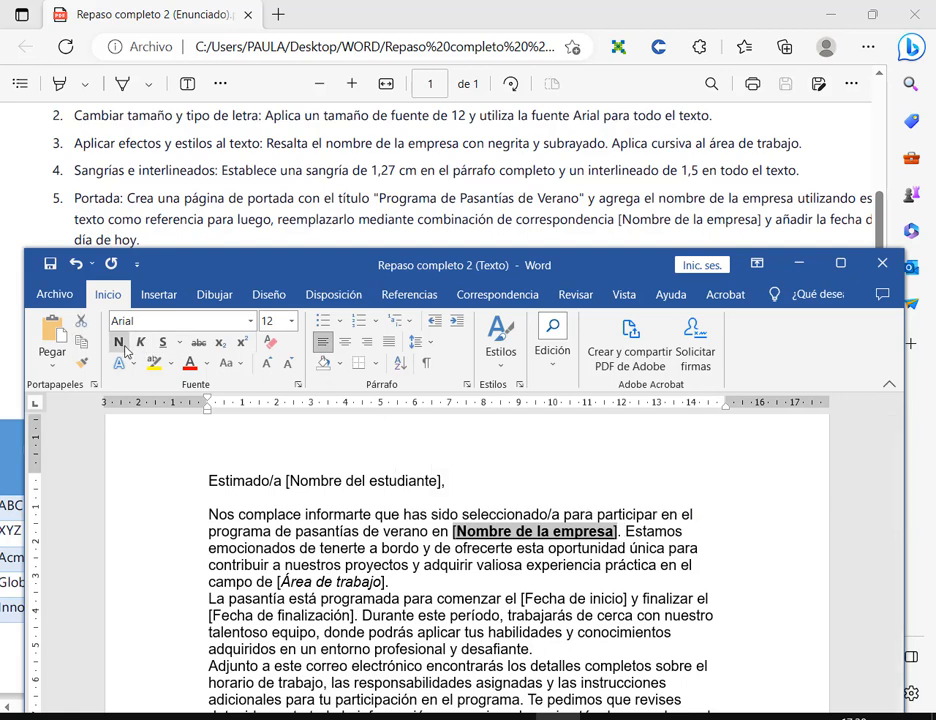
pyautogui.click(163, 341)
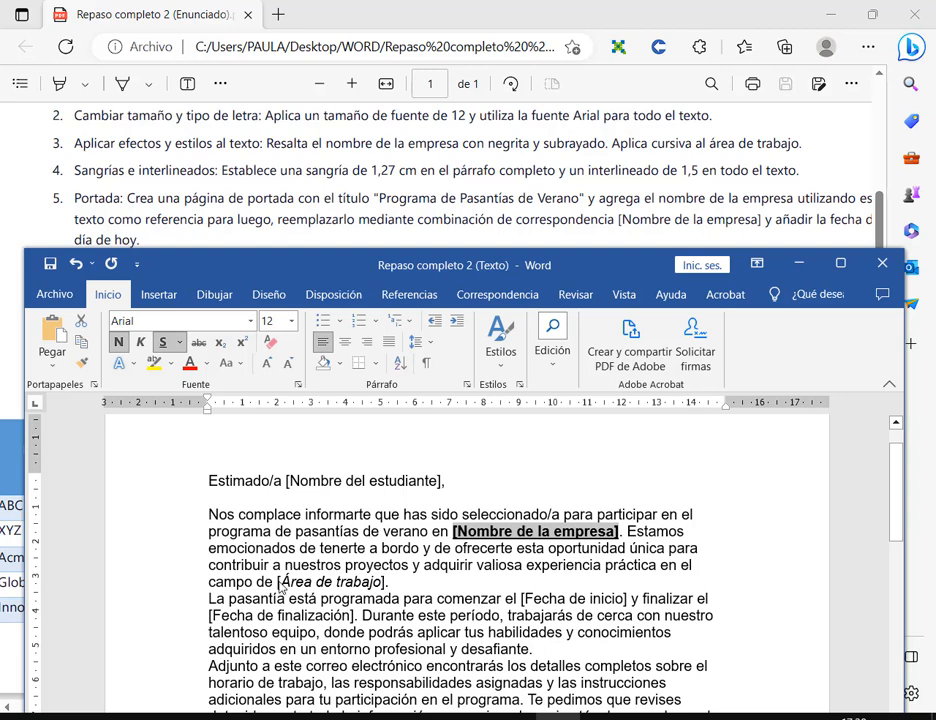
# - Italicize the bracketed [Área de trabajo] and save the letter
pyautogui.moveTo(279, 585); pyautogui.dragTo(380, 590)
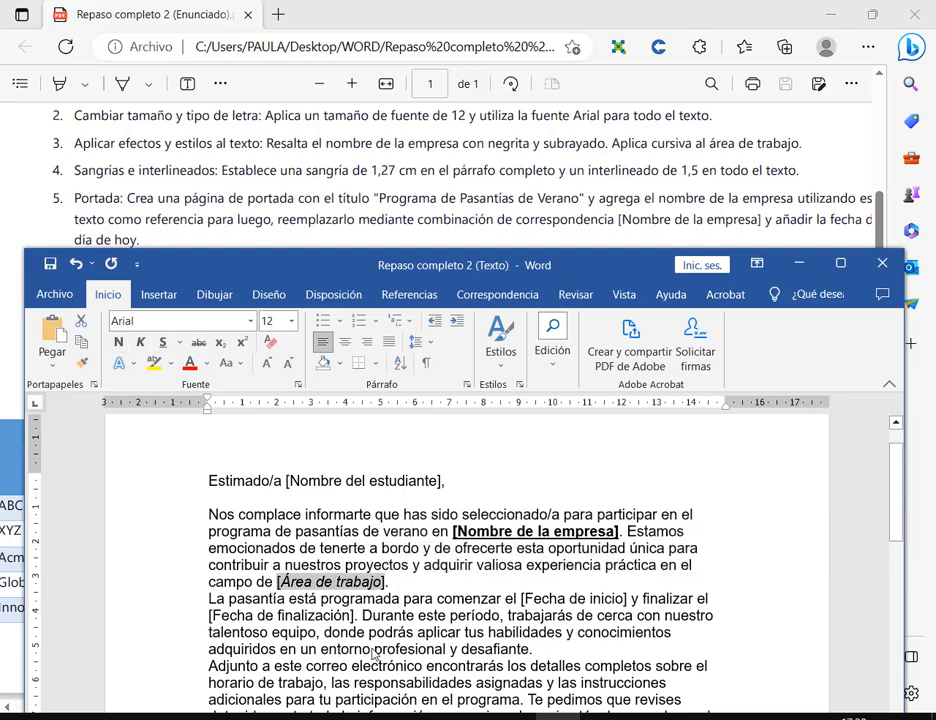
pyautogui.click(142, 342)
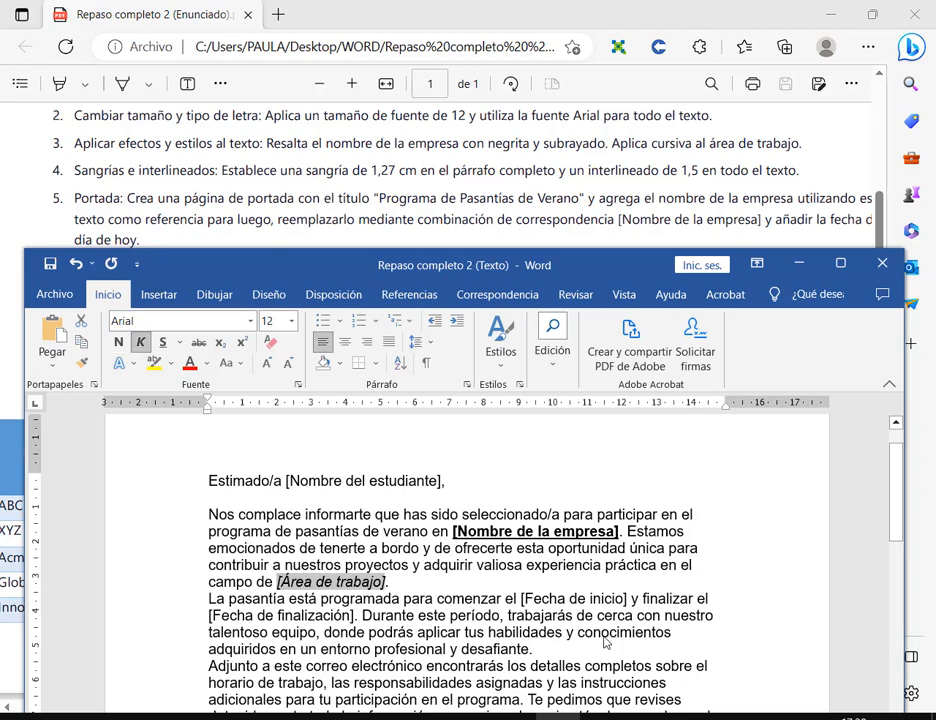
pyautogui.click(665, 632)
pyautogui.click(50, 264)
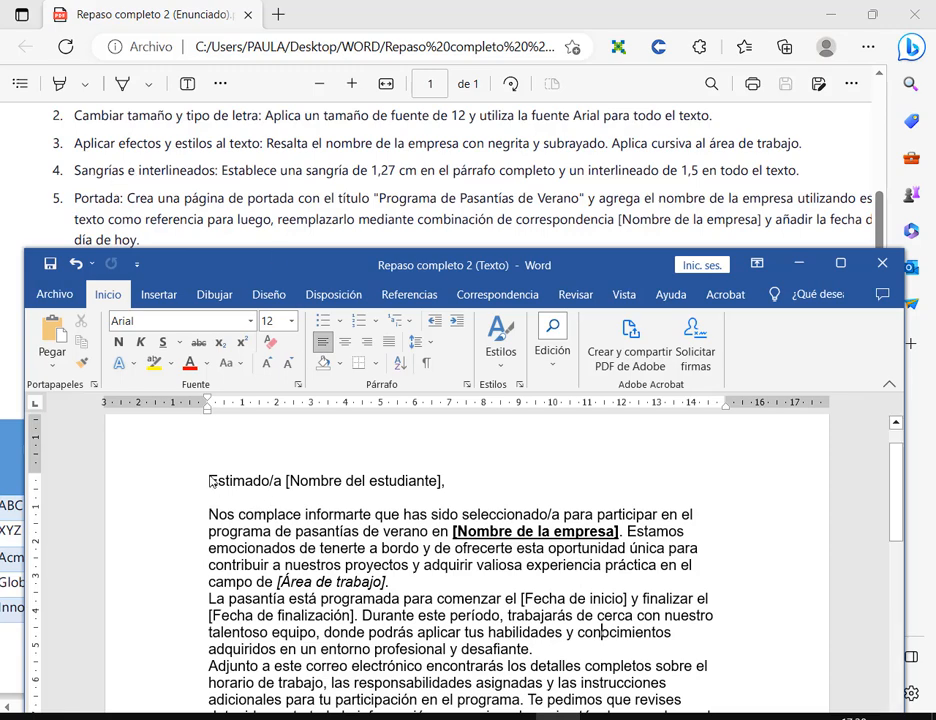
# - Select the letter and give it a 1,27 cm left indent in the Párrafo dialog
pyautogui.moveTo(210, 478); pyautogui.dragTo(382, 666)
pyautogui.scroll(1, 421, 488)
pyautogui.scroll(3, 421, 488)
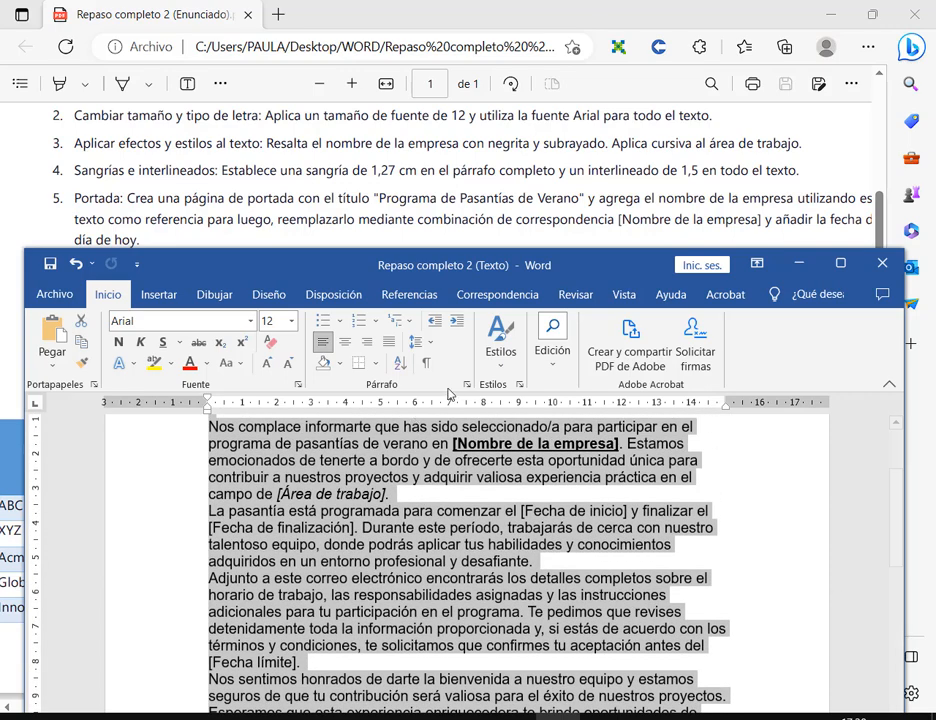
pyautogui.click(466, 385)
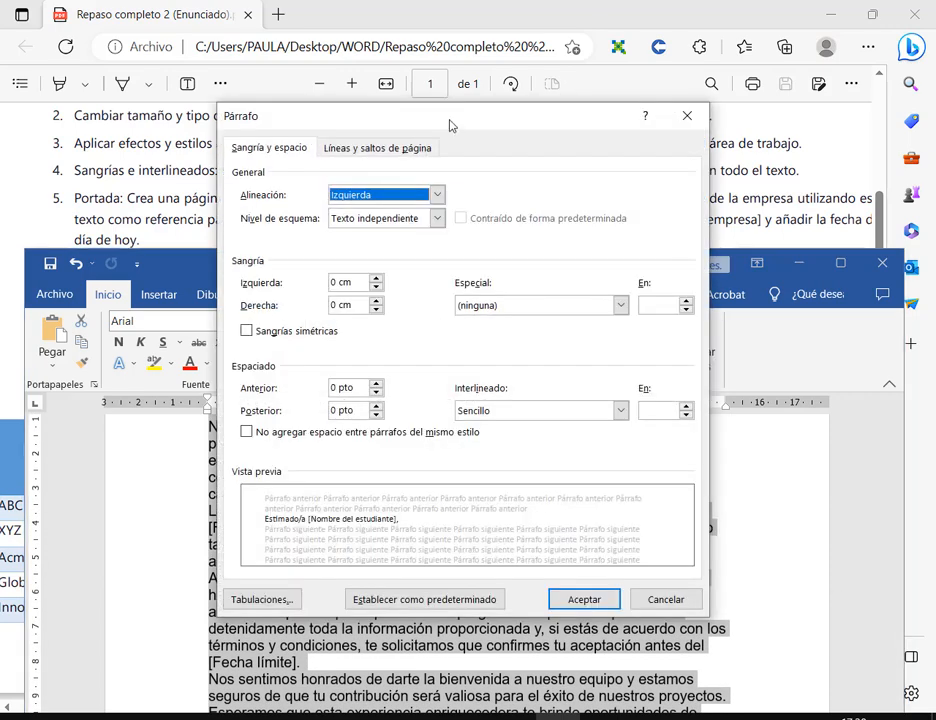
pyautogui.moveTo(450, 125); pyautogui.dragTo(461, 271)
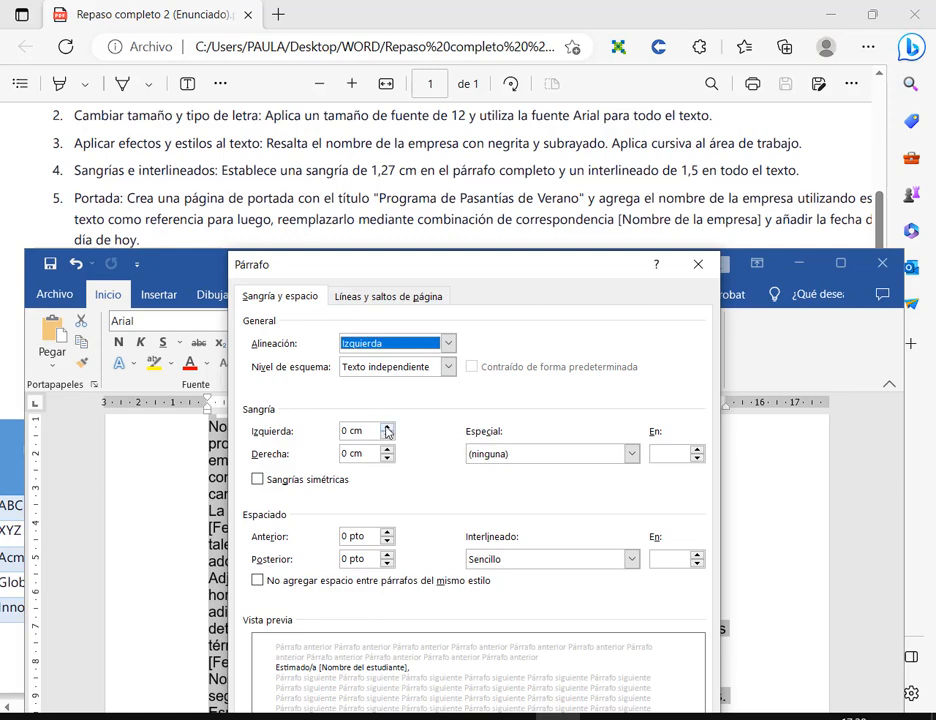
pyautogui.moveTo(386, 431); pyautogui.dragTo(386, 431)
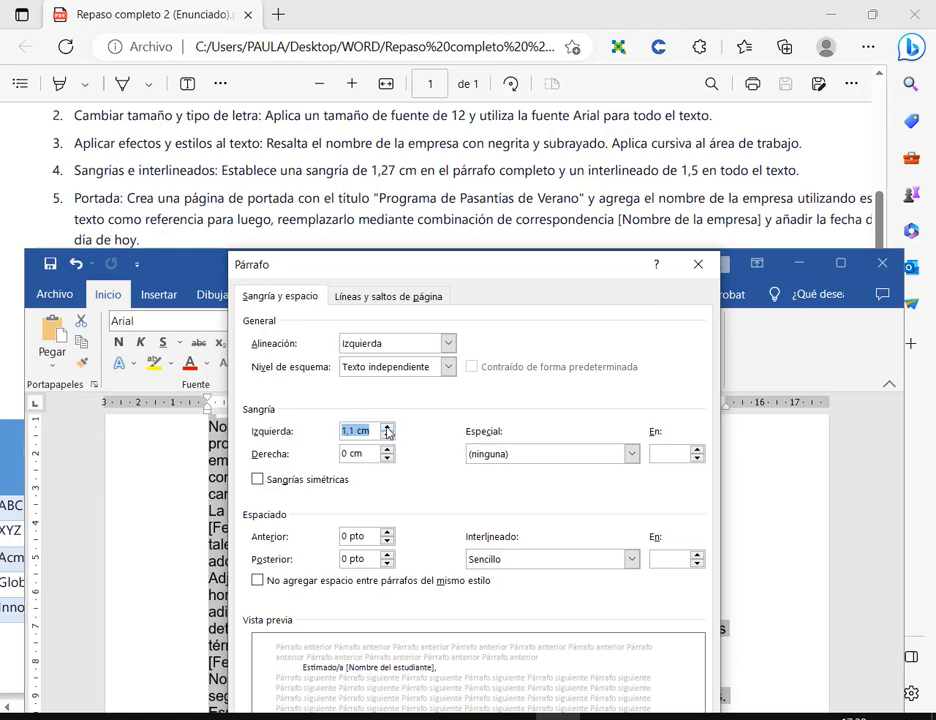
pyautogui.click(352, 434)
pyautogui.moveTo(506, 257); pyautogui.dragTo(569, 12)
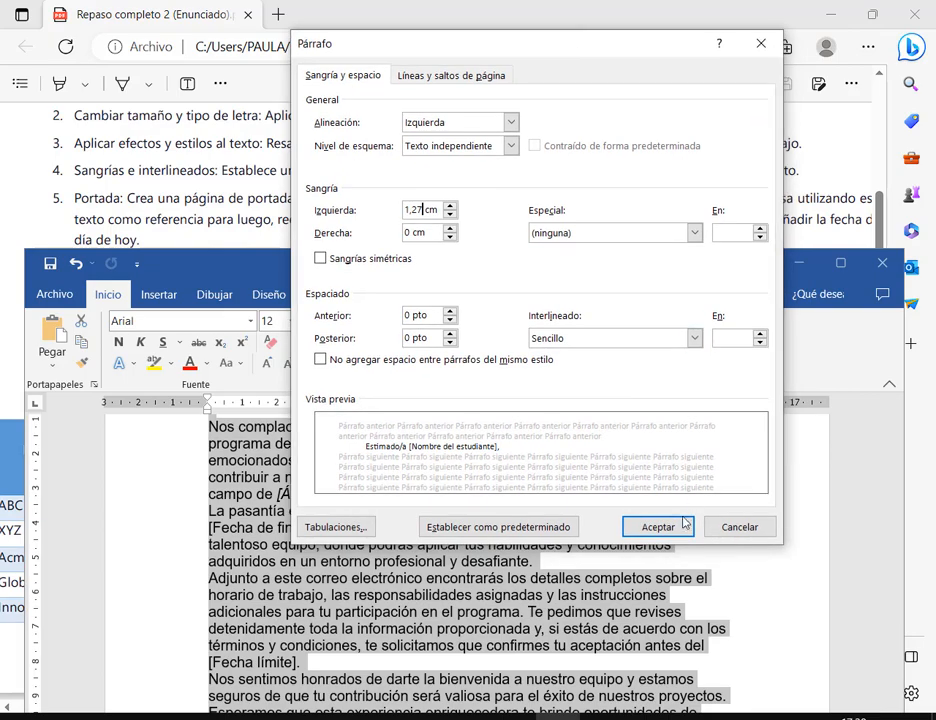
pyautogui.click(654, 528)
pyautogui.scroll(3, 230, 490)
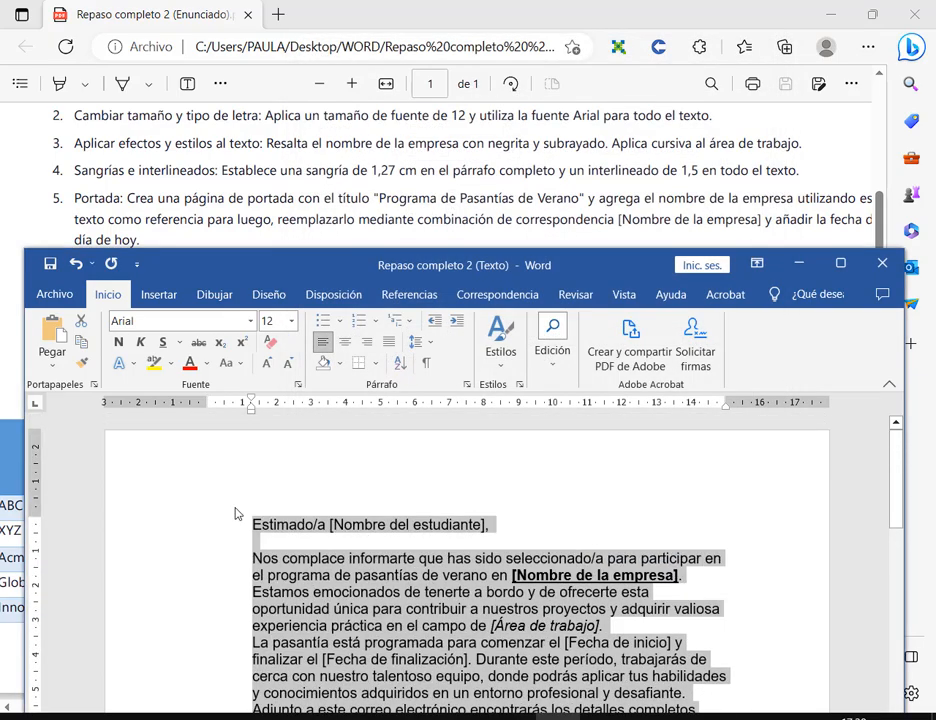
pyautogui.scroll(-5, 230, 490)
pyautogui.scroll(-5, 245, 493)
pyautogui.scroll(6, 245, 493)
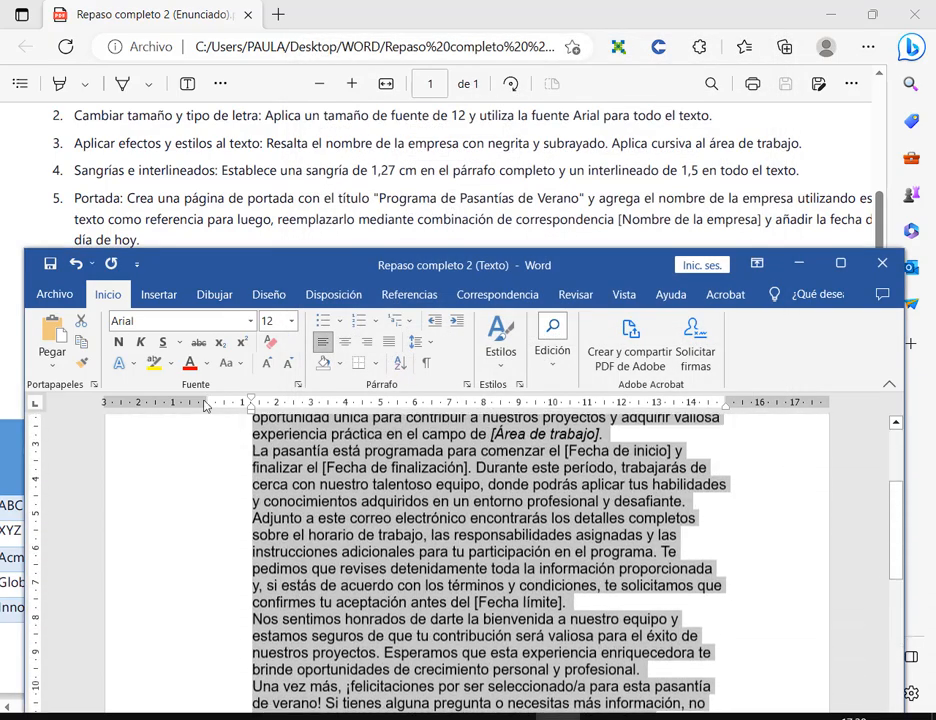
# - Undo the left indent and set a 1,27 cm first-line indent instead
pyautogui.click(75, 263)
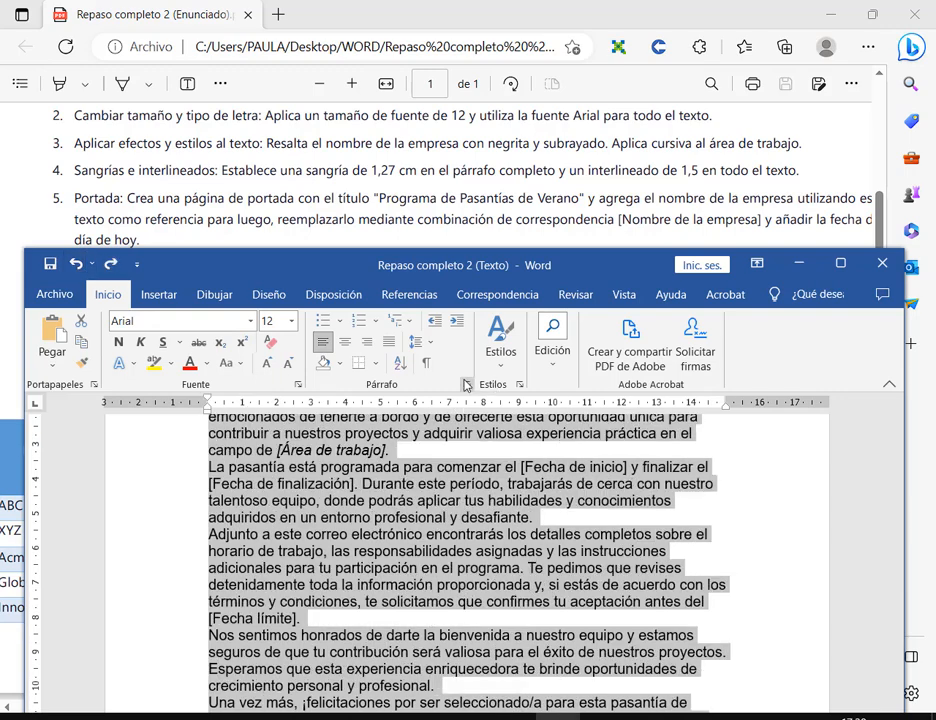
pyautogui.click(467, 386)
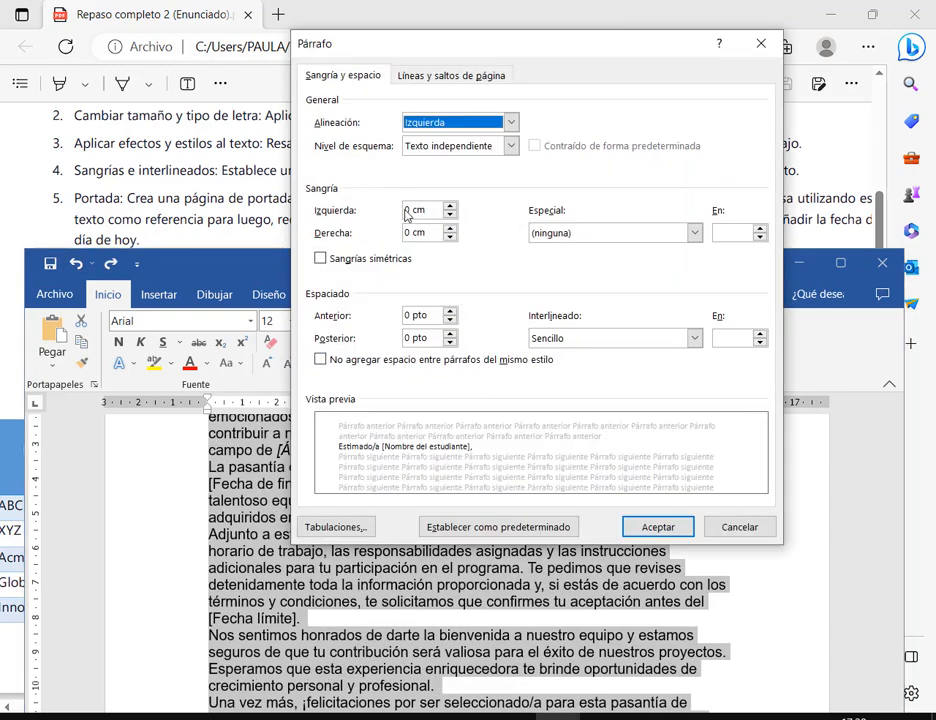
pyautogui.moveTo(365, 42); pyautogui.dragTo(265, 161)
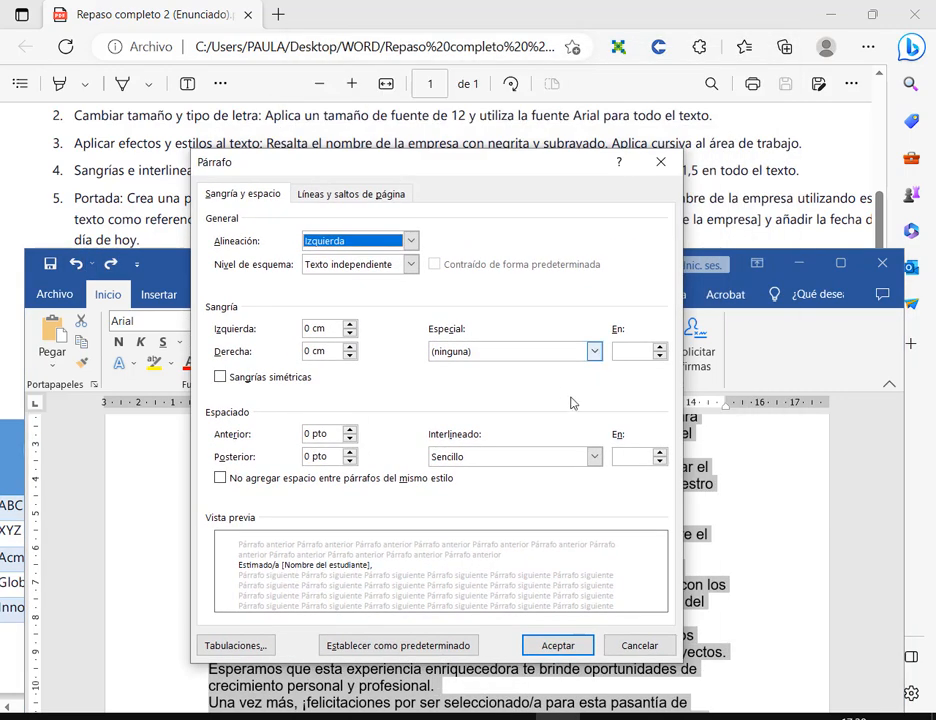
pyautogui.click(594, 351)
pyautogui.click(470, 378)
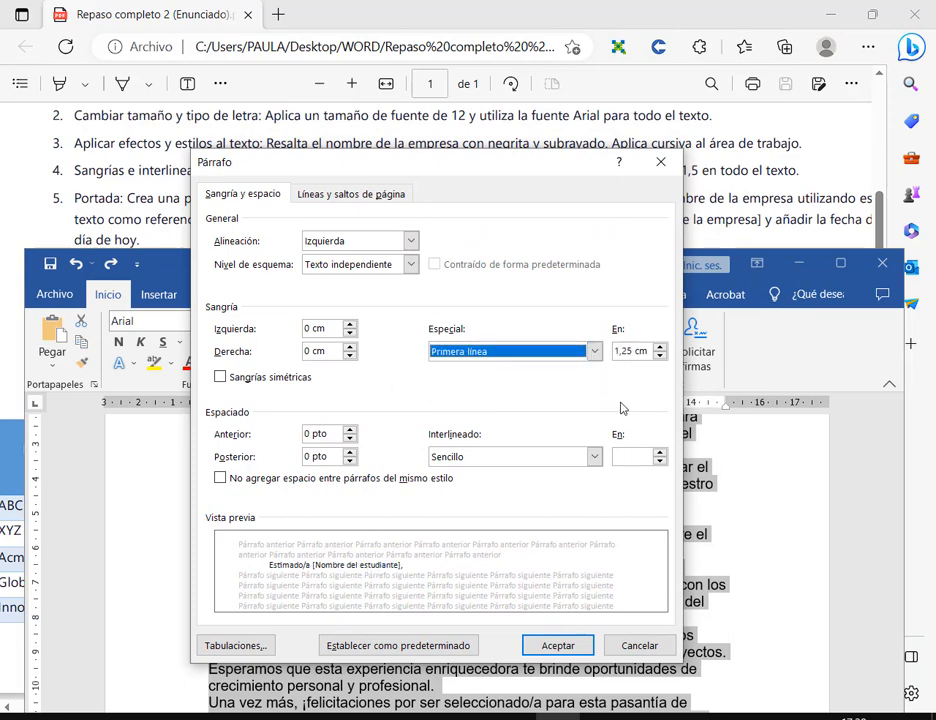
pyautogui.click(630, 355)
pyautogui.press('BackSpace')
pyautogui.write('7')
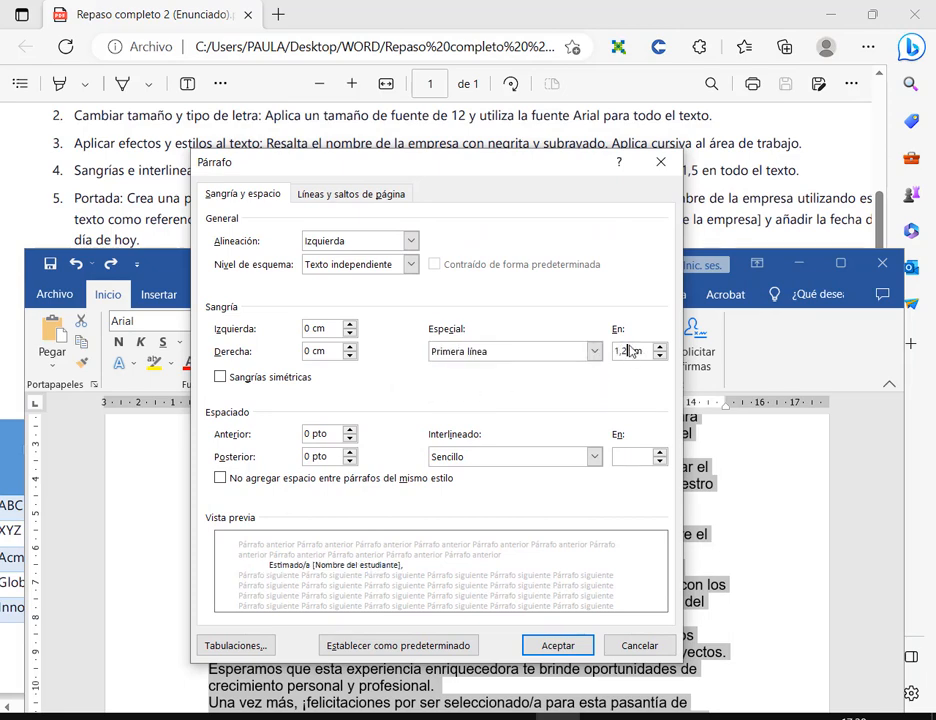
pyautogui.click(560, 645)
# - Maximize Word and review the paragraph indents against the task list
pyautogui.click(847, 265)
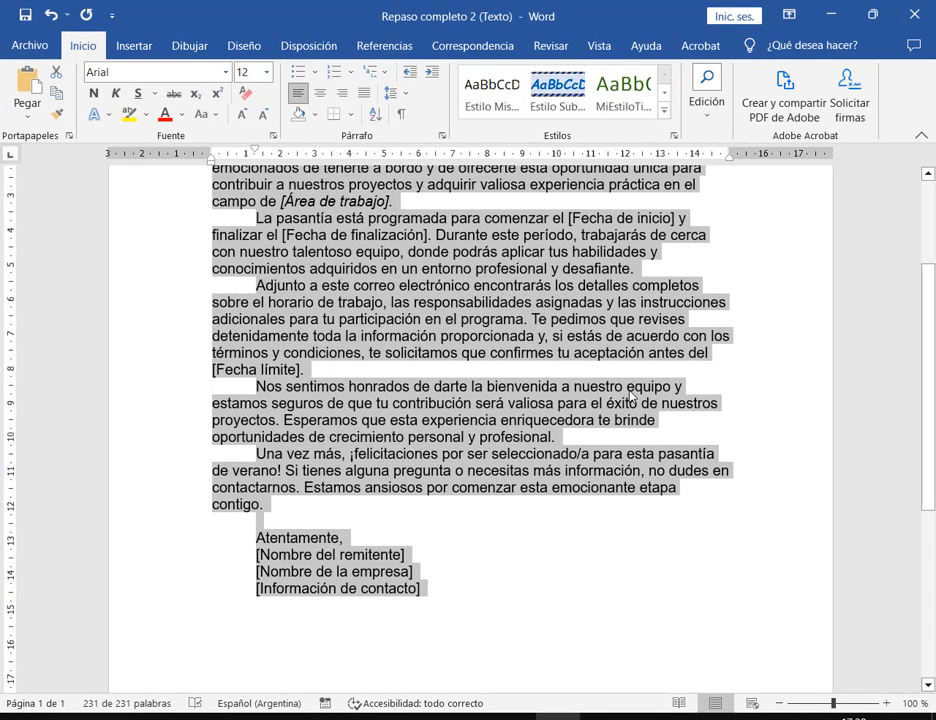
pyautogui.click(416, 564)
pyautogui.moveTo(424, 589)
pyautogui.mouseDown()
pyautogui.moveTo(275, 566)
pyautogui.moveTo(251, 539)
pyautogui.mouseUp()
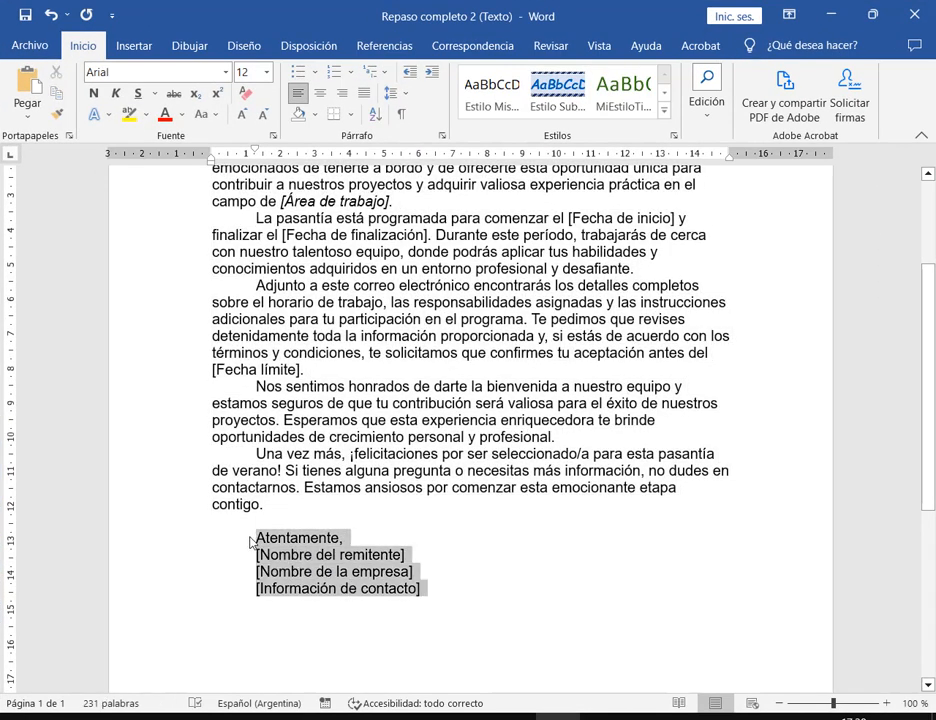
pyautogui.click(294, 388)
pyautogui.click(241, 391)
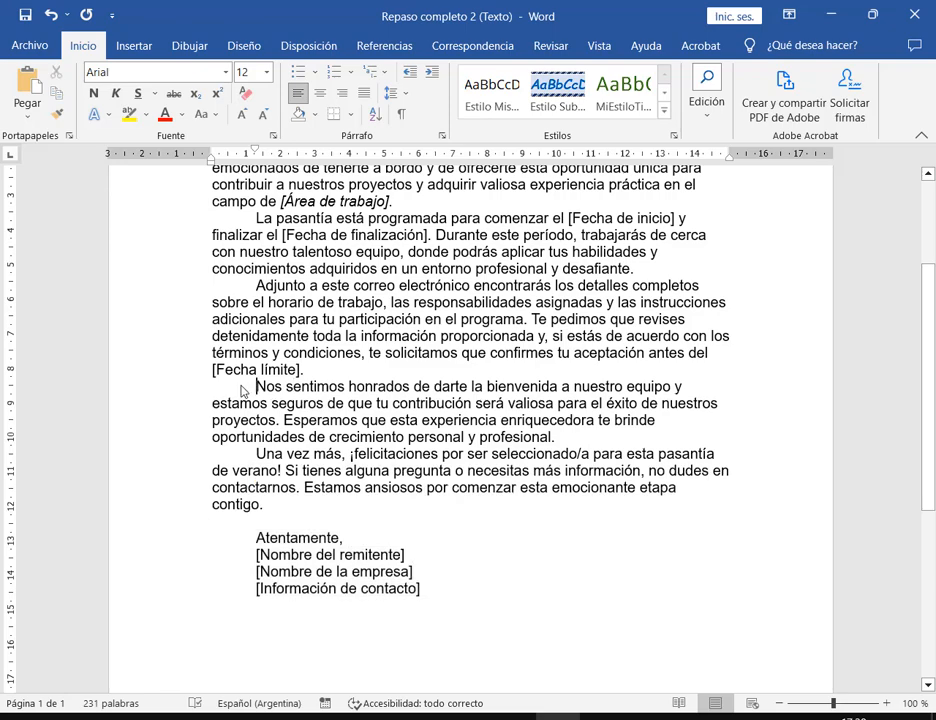
pyautogui.scroll(3, 600, 450)
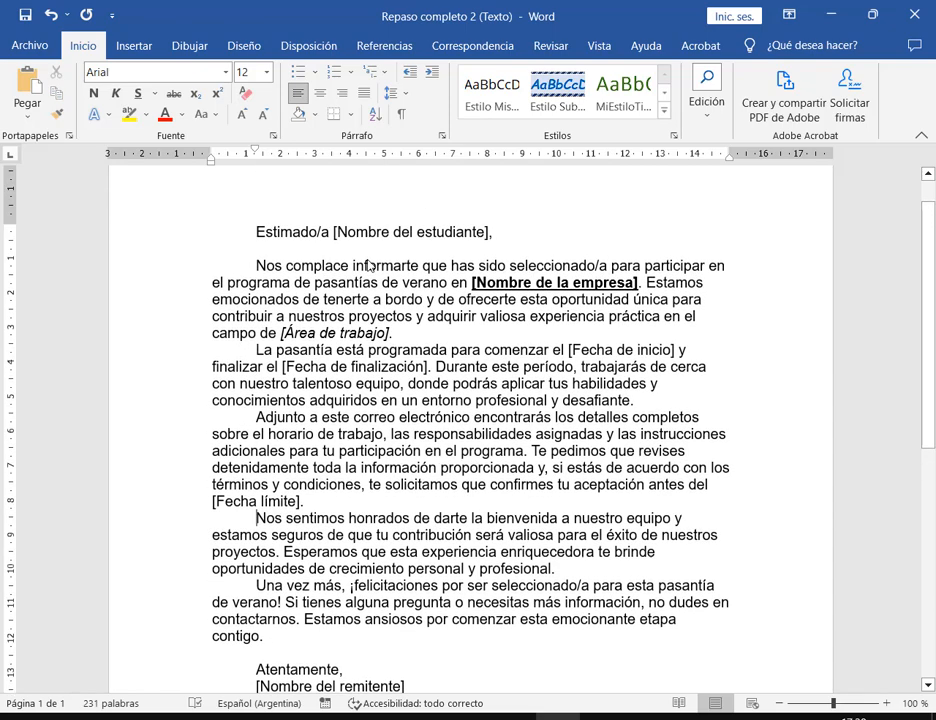
pyautogui.scroll(-3, 290, 500)
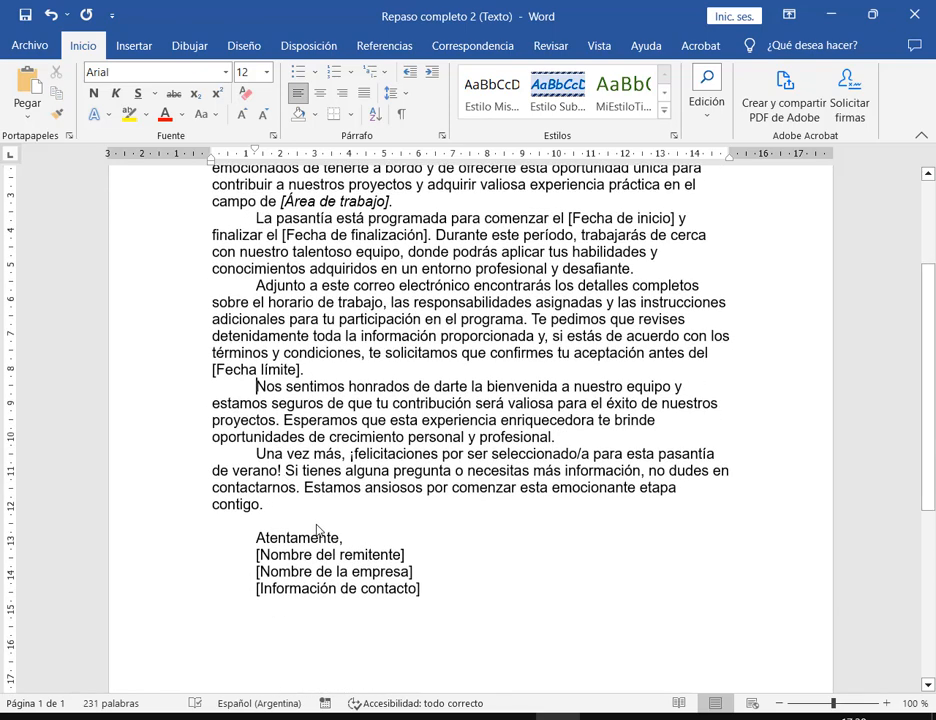
pyautogui.doubleClick(640, 12)
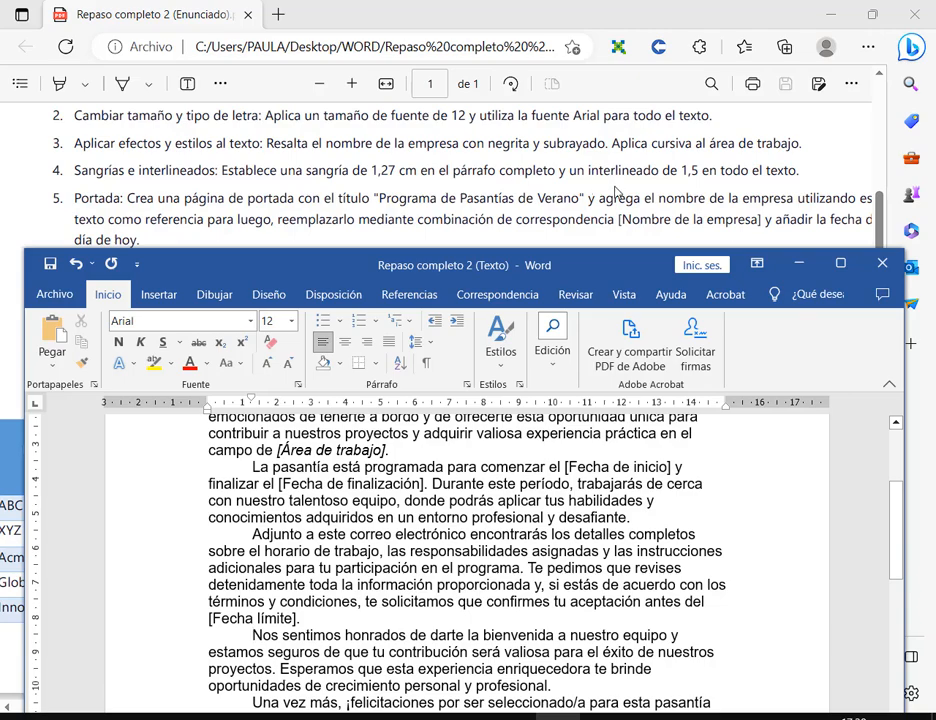
pyautogui.click(841, 263)
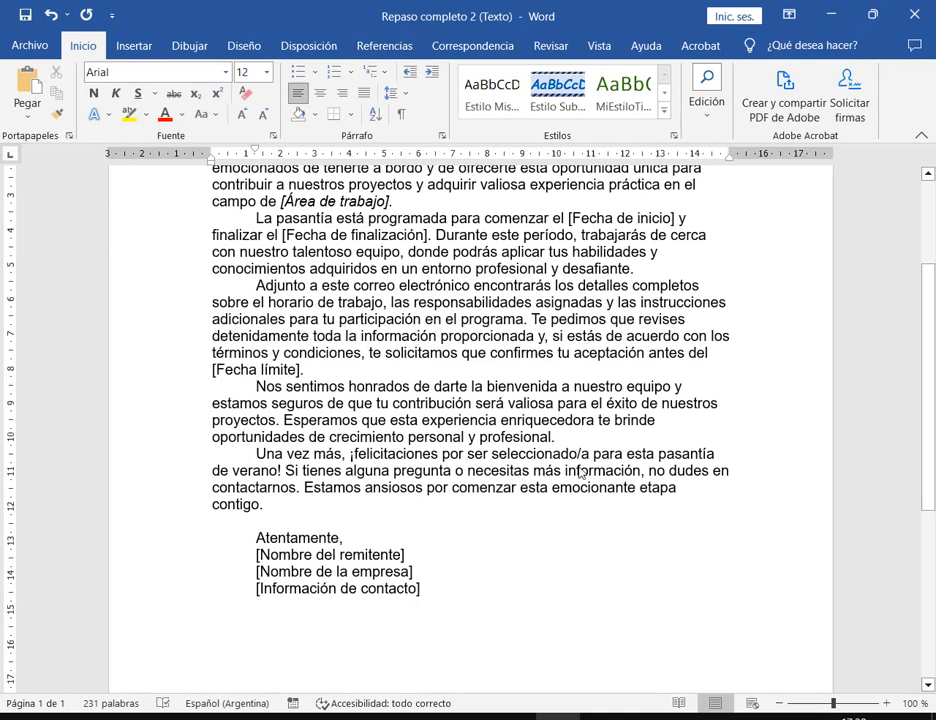
# - Try 1,5 line spacing and justified alignment in Párrafo, then cancel the dialog
pyautogui.scroll(3, 435, 598)
pyautogui.moveTo(437, 586); pyautogui.dragTo(238, 230)
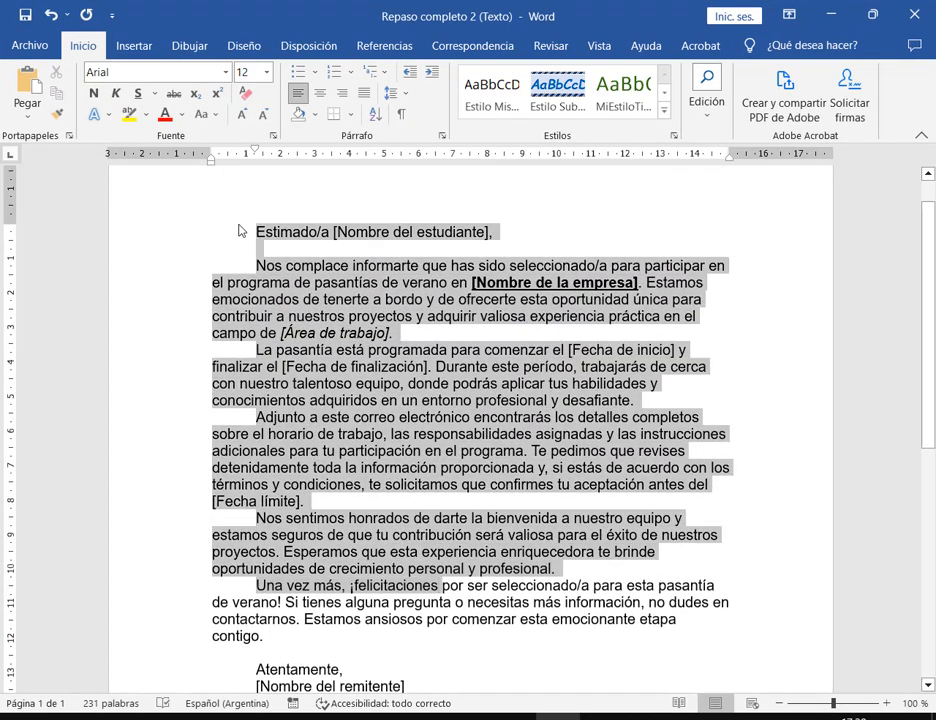
pyautogui.click(445, 142)
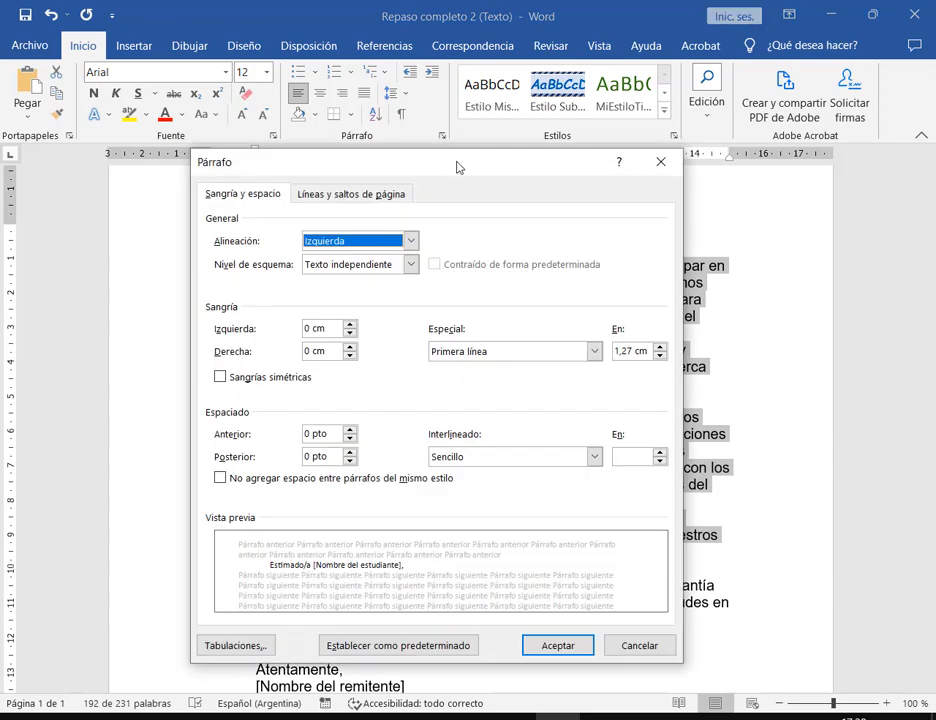
pyautogui.click(518, 458)
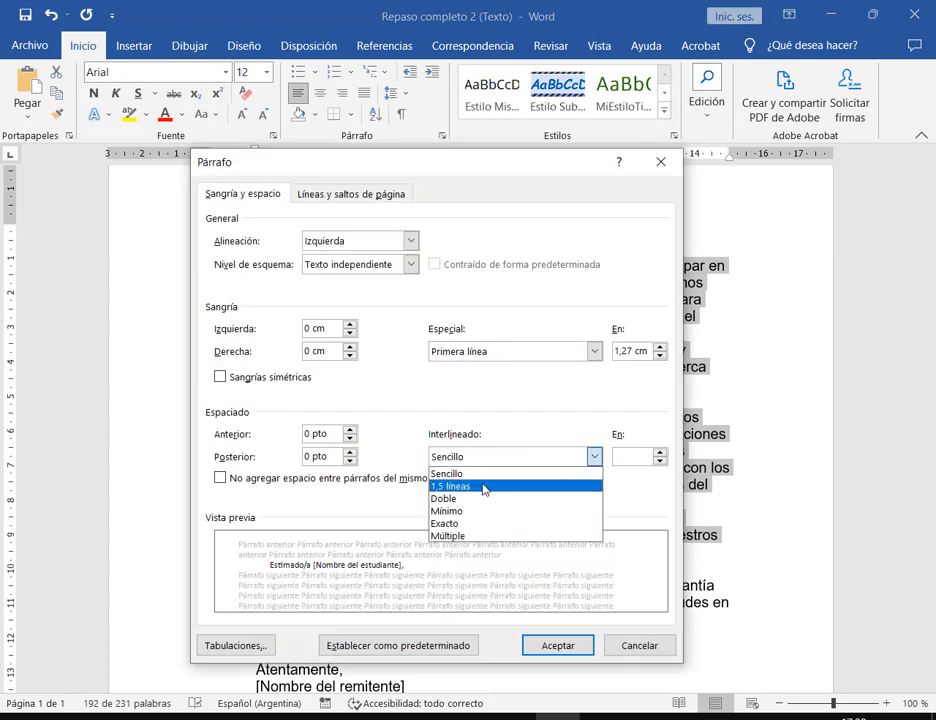
pyautogui.click(485, 486)
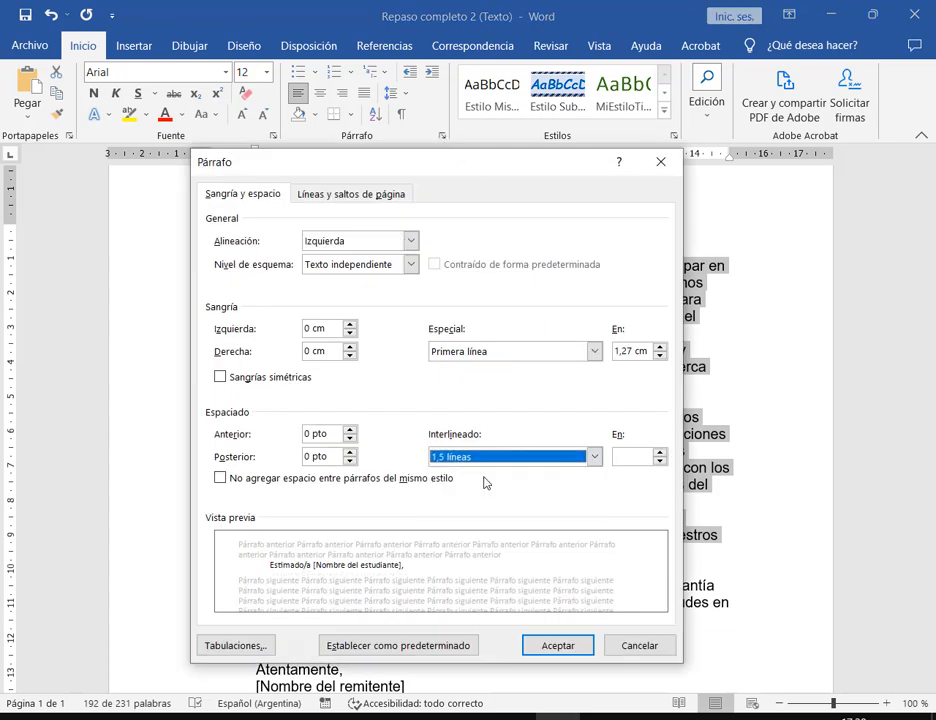
pyautogui.click(410, 241)
pyautogui.click(327, 295)
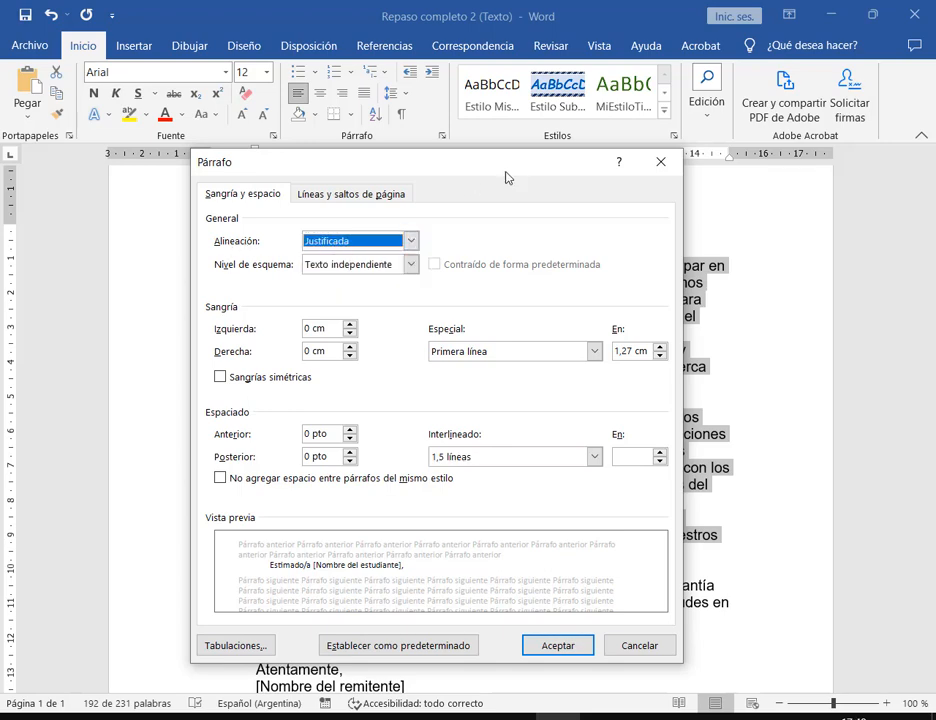
pyautogui.moveTo(484, 160); pyautogui.dragTo(319, 74)
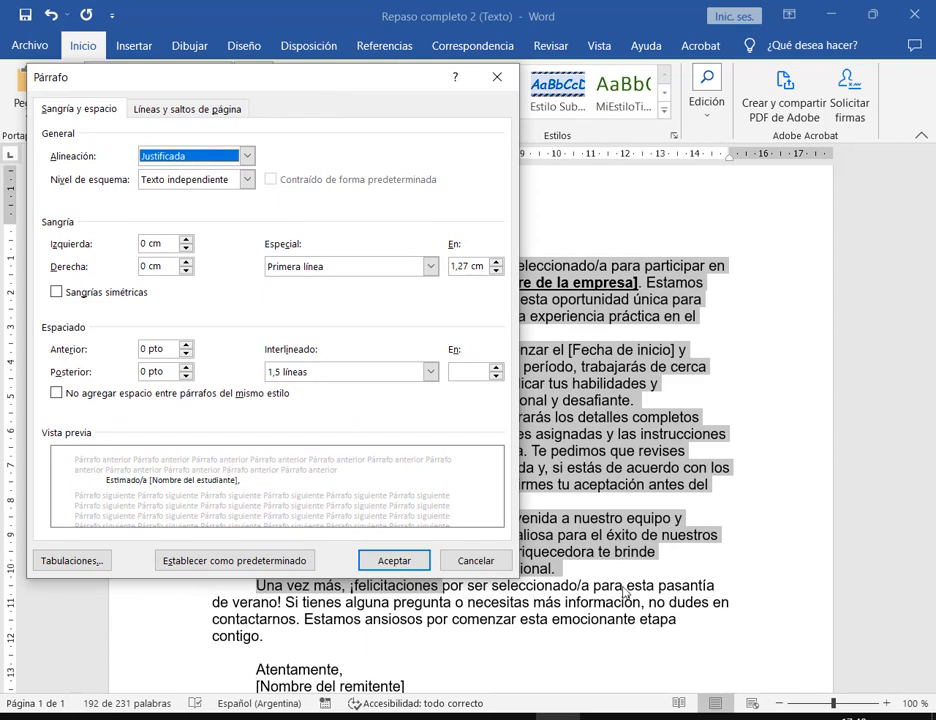
pyautogui.click(500, 562)
# - Give the whole letter justified alignment, a 1,27 cm first-line indent and 1,5 line spacing
pyautogui.moveTo(256, 232); pyautogui.dragTo(460, 622)
pyautogui.scroll(4, 460, 400)
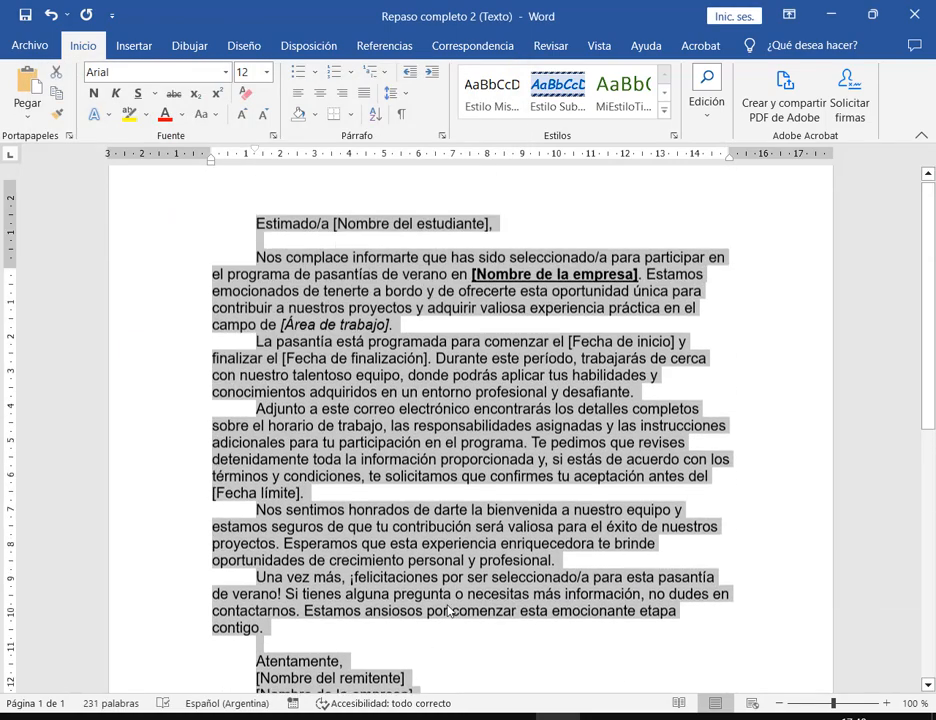
pyautogui.click(442, 136)
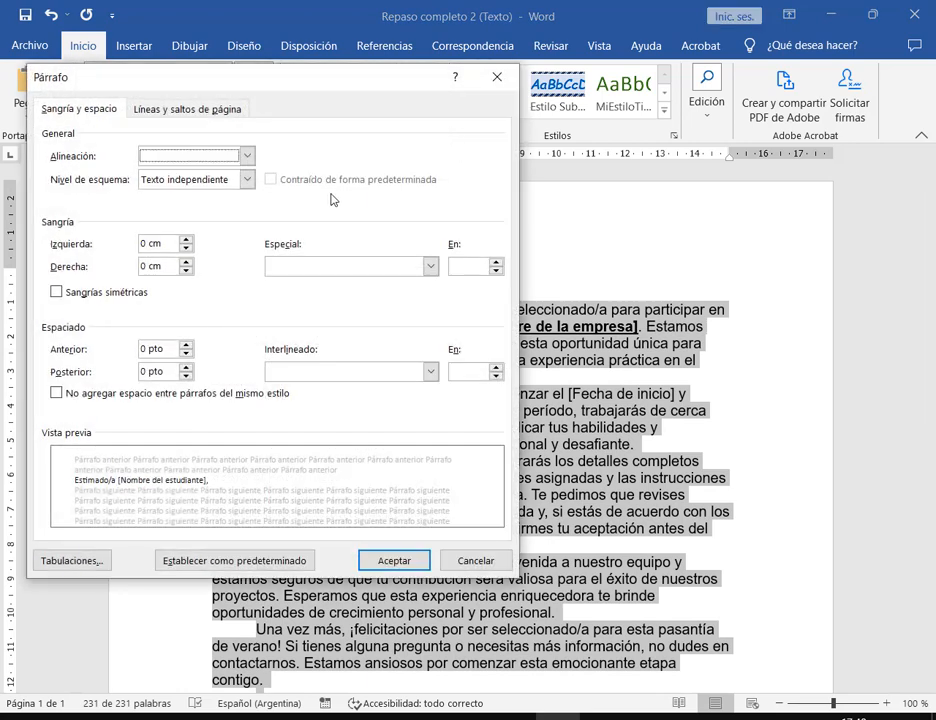
pyautogui.click(370, 266)
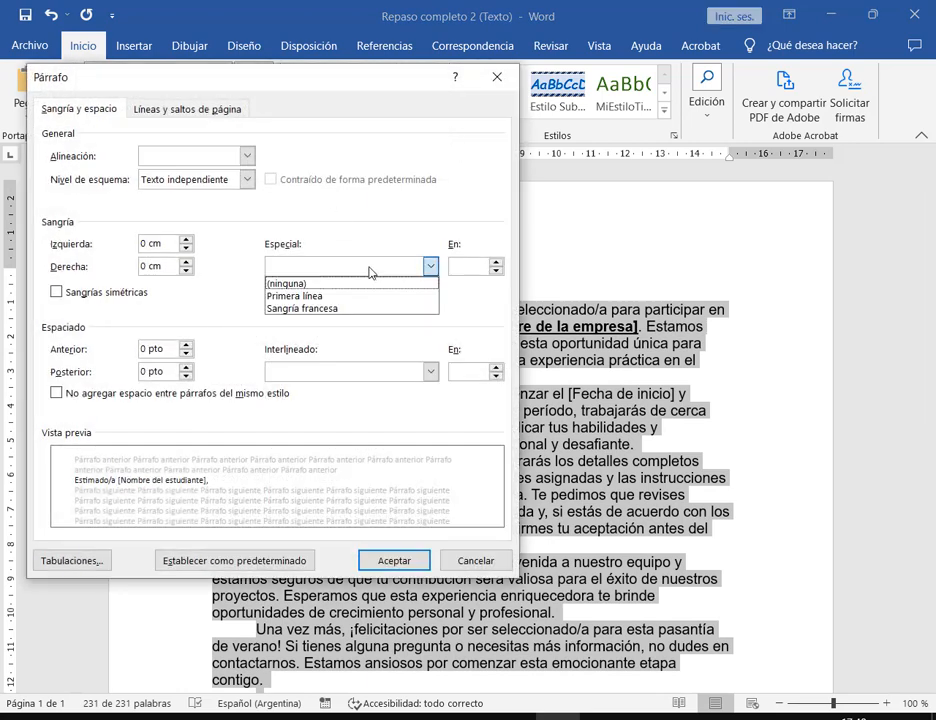
pyautogui.click(322, 296)
pyautogui.click(460, 268)
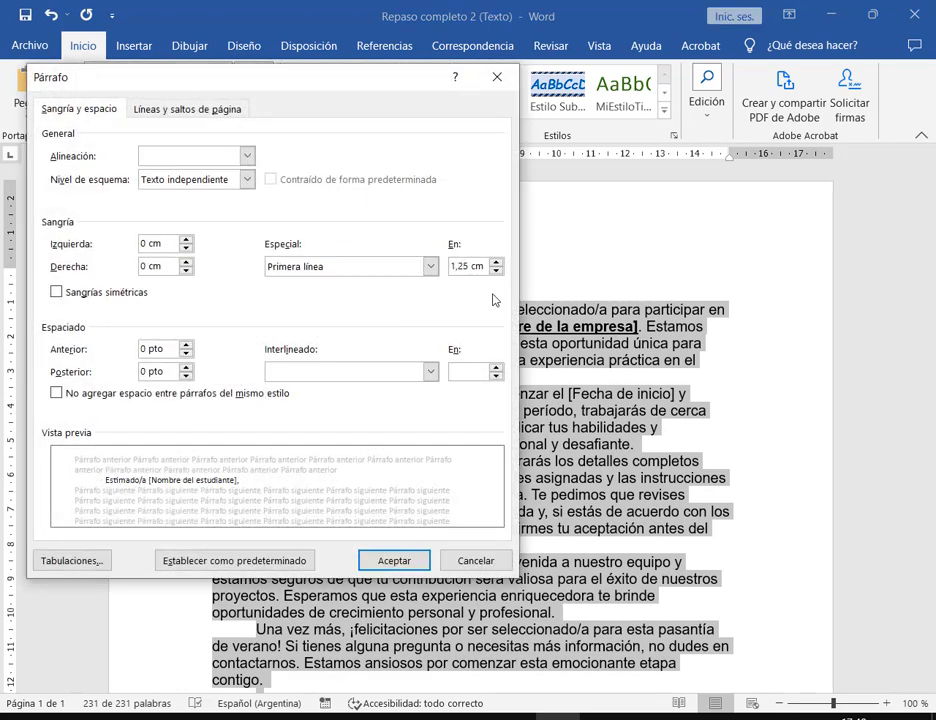
pyautogui.press('BackSpace')
pyautogui.write('7')
pyautogui.click(413, 372)
pyautogui.click(345, 414)
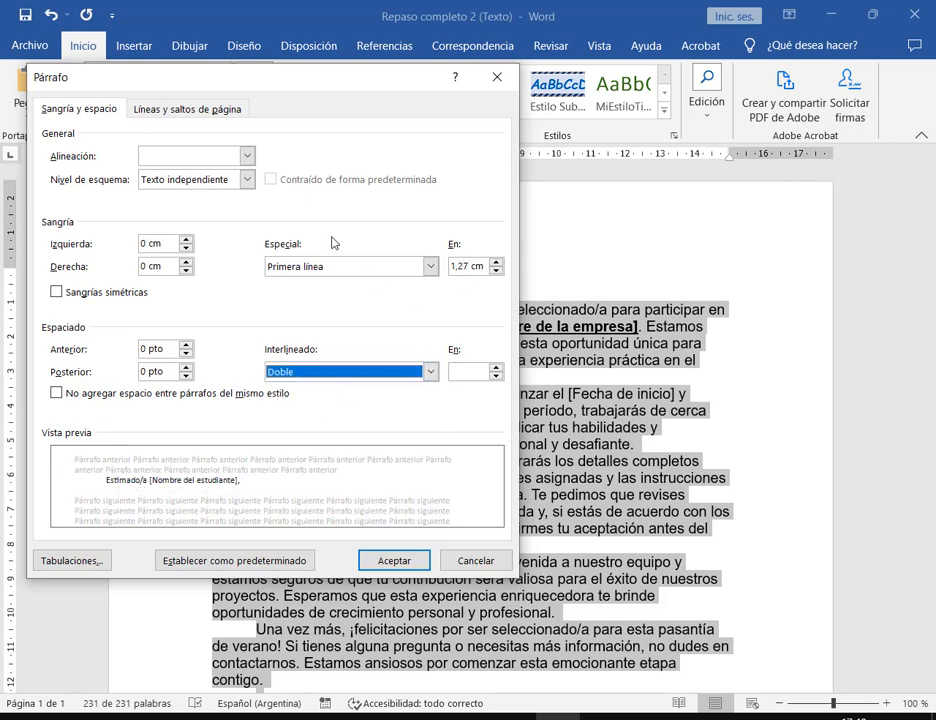
pyautogui.click(247, 157)
pyautogui.click(240, 211)
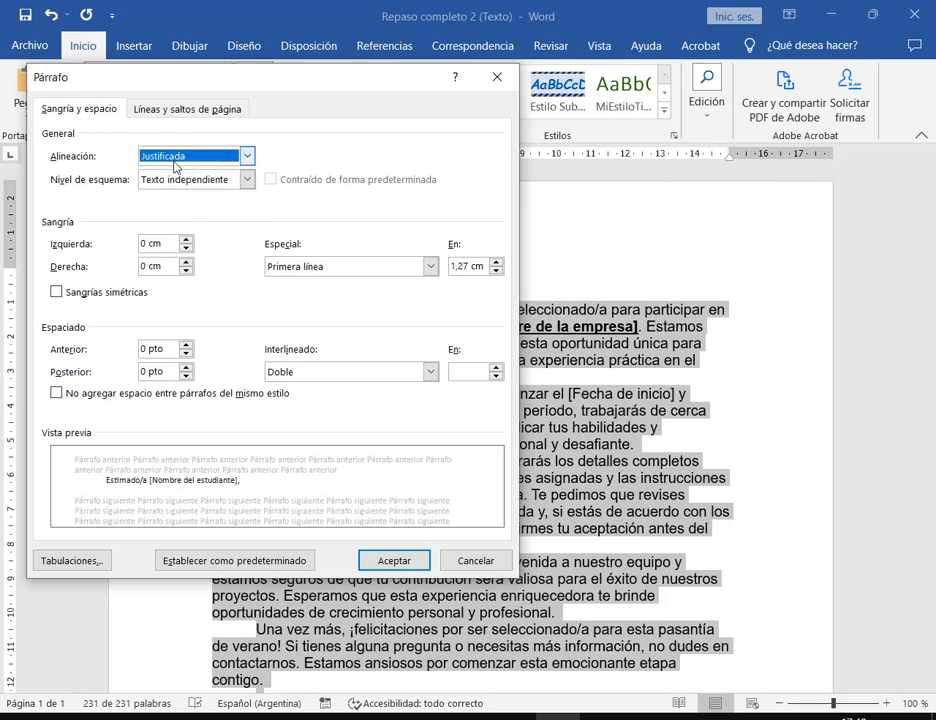
pyautogui.click(382, 375)
pyautogui.click(286, 398)
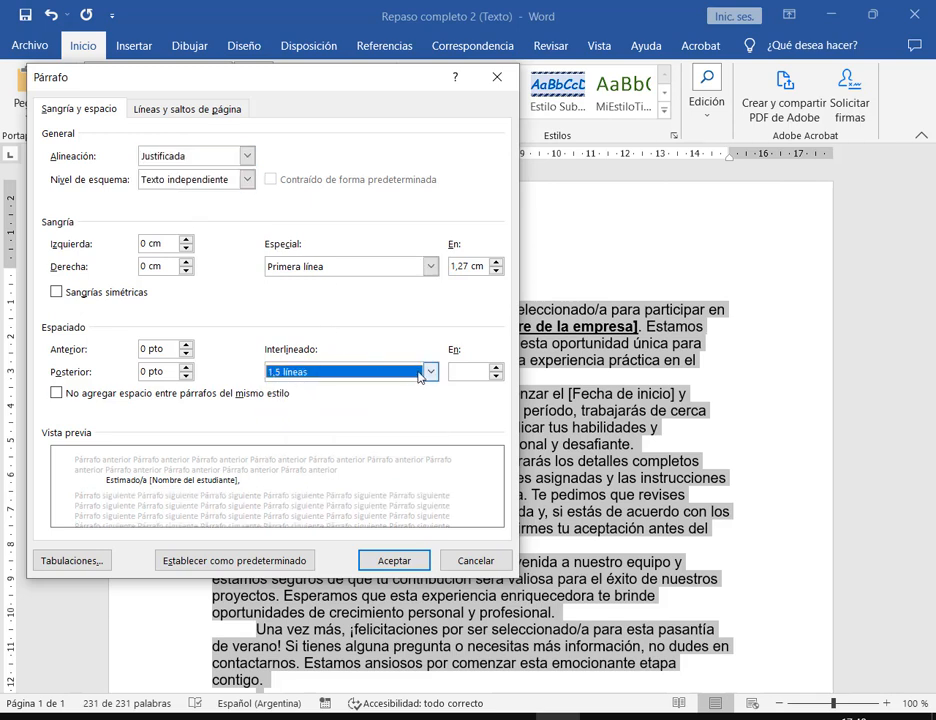
pyautogui.click(472, 371)
pyautogui.click(397, 561)
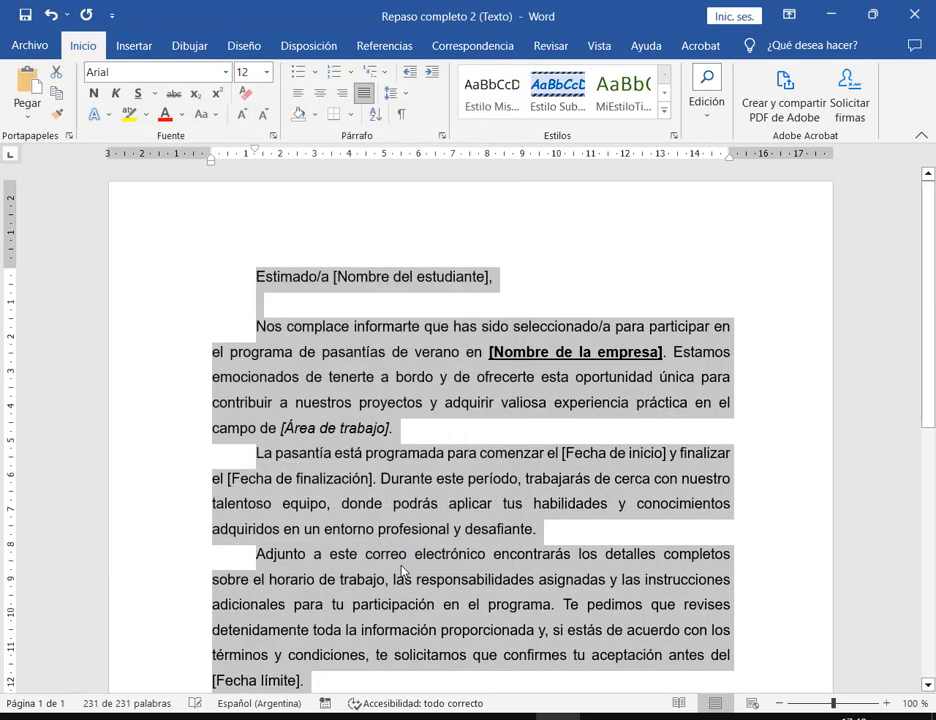
# - Reopen Párrafo to verify the settings against the instructions, then close it unchanged
pyautogui.scroll(-7, 542, 371)
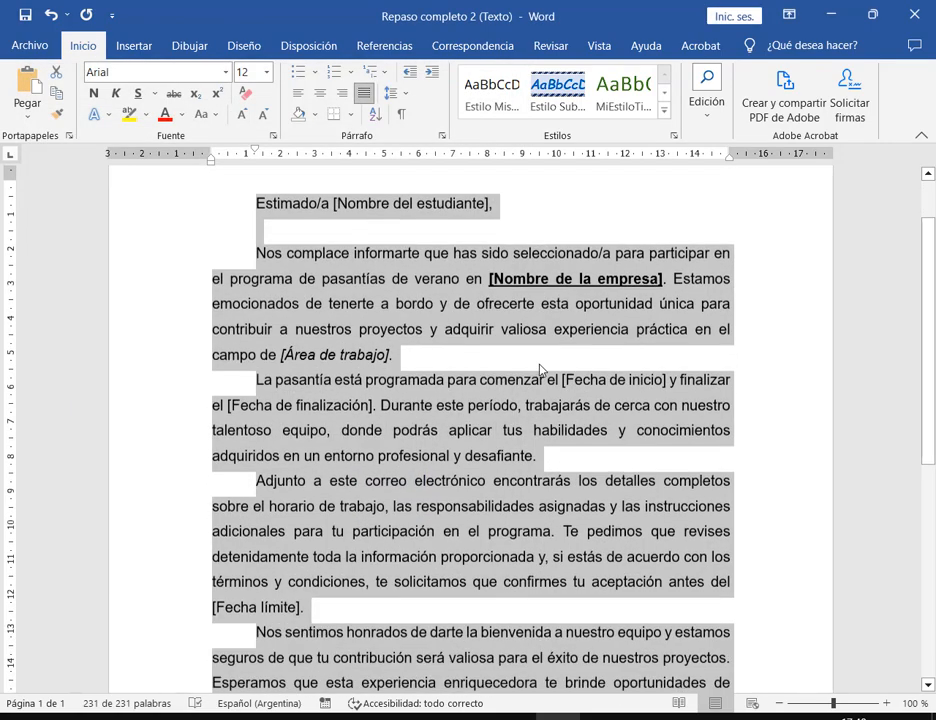
pyautogui.scroll(7, 545, 371)
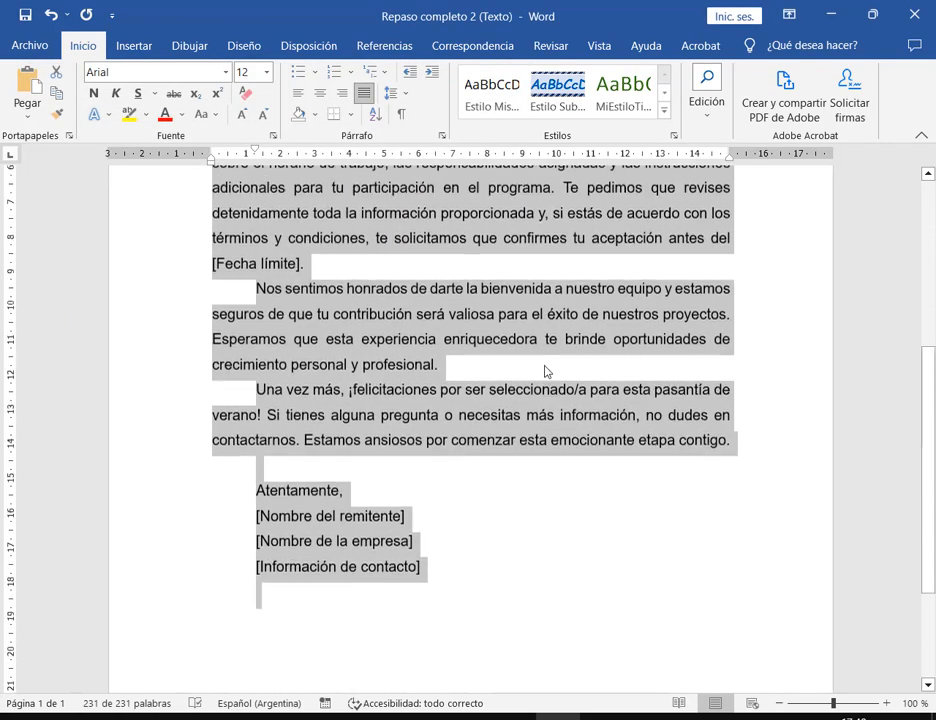
pyautogui.click(442, 135)
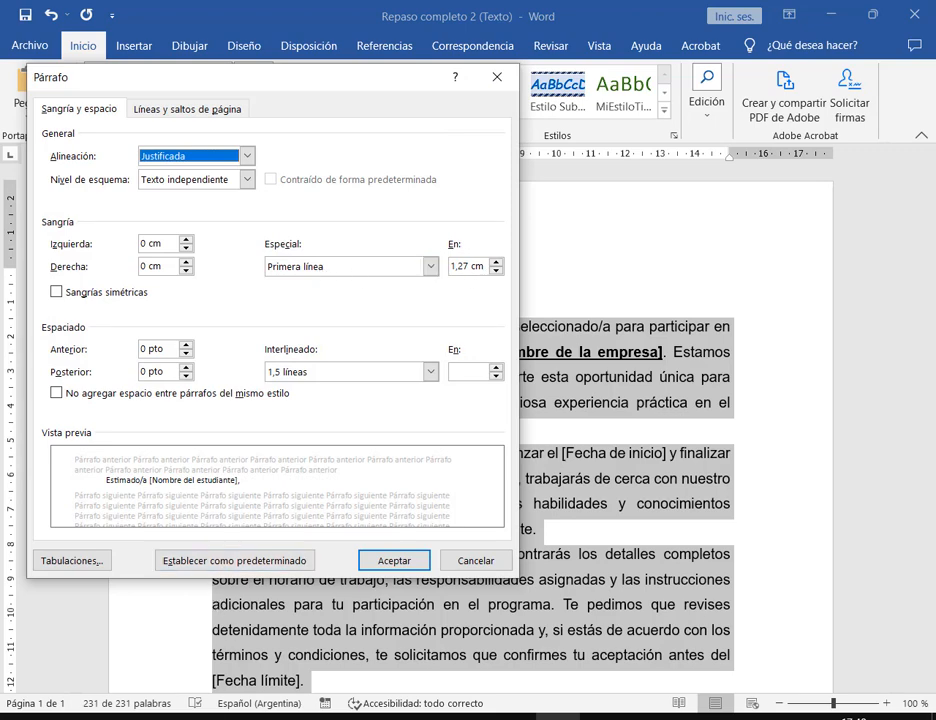
pyautogui.hotkey('alt', 'Tab')
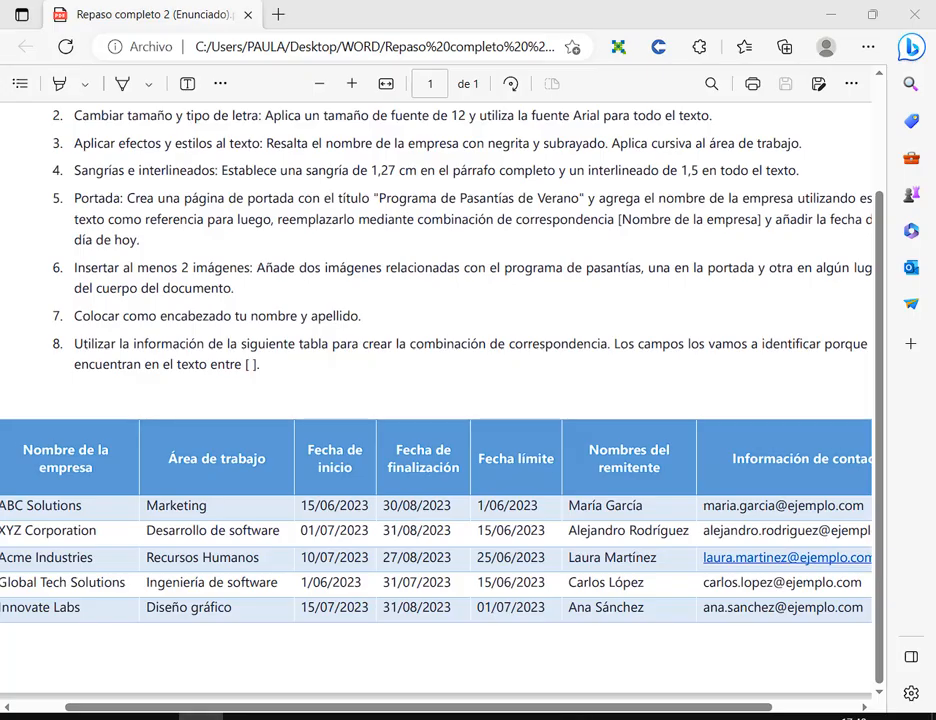
pyautogui.hotkey('alt', 'Tab')
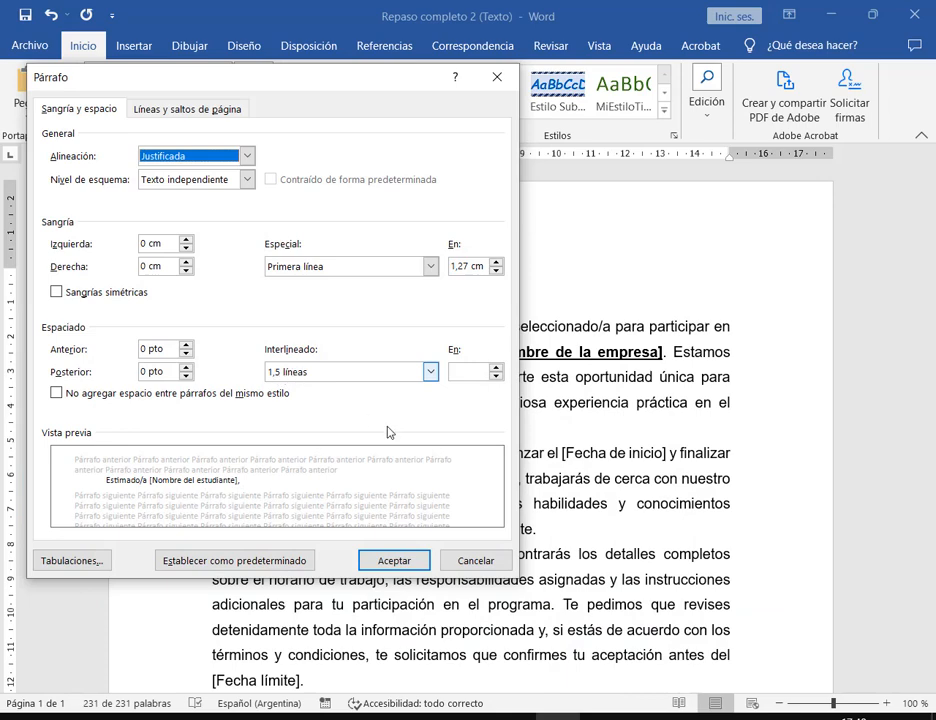
pyautogui.click(466, 562)
pyautogui.click(488, 560)
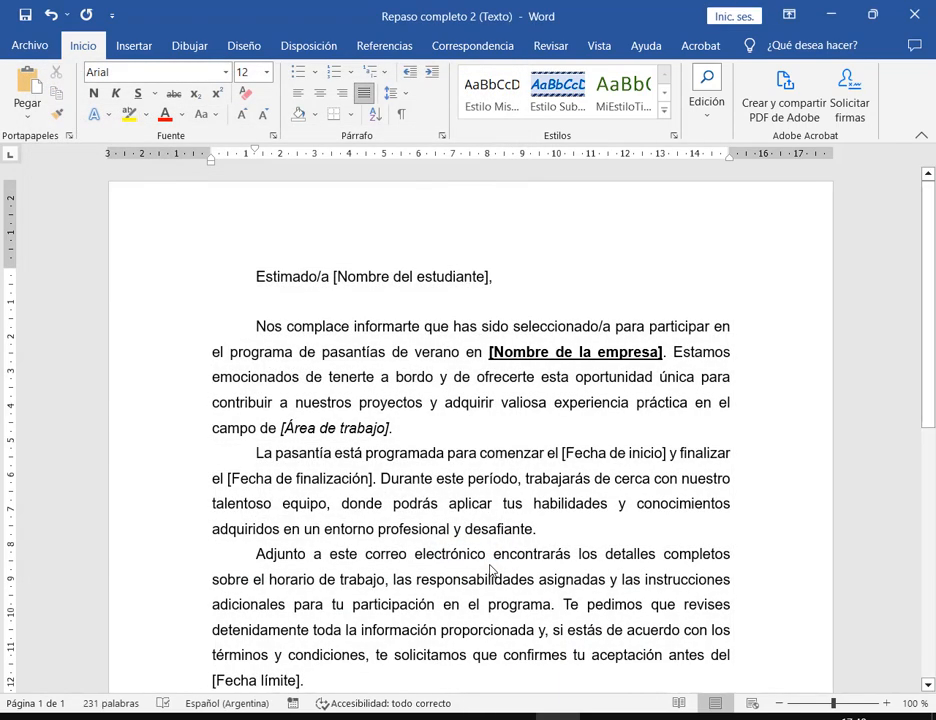
pyautogui.scroll(-1, 540, 541)
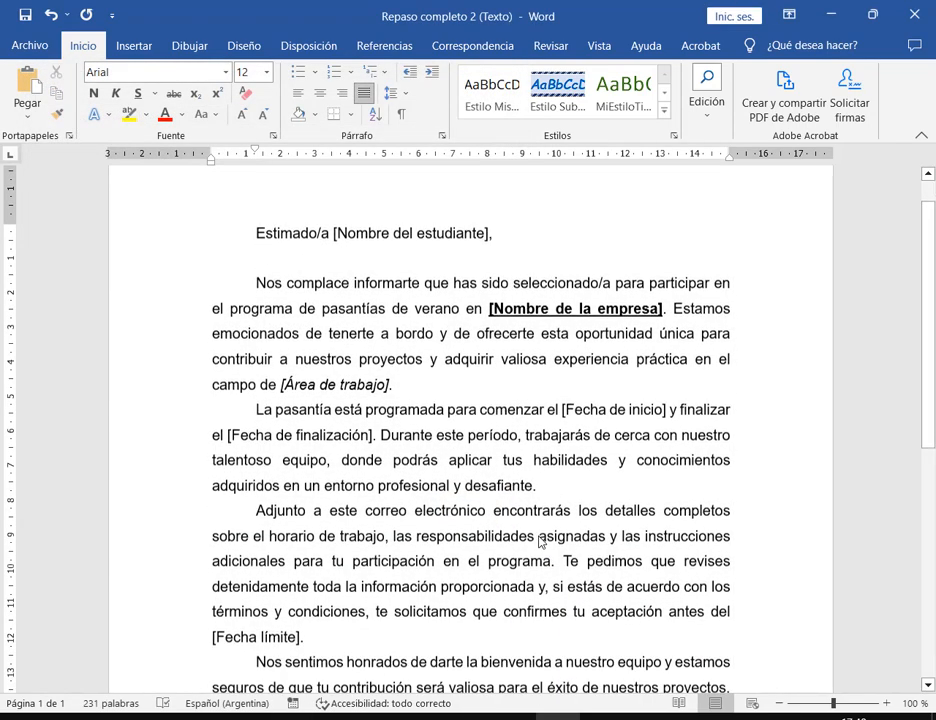
pyautogui.scroll(-1, 540, 541)
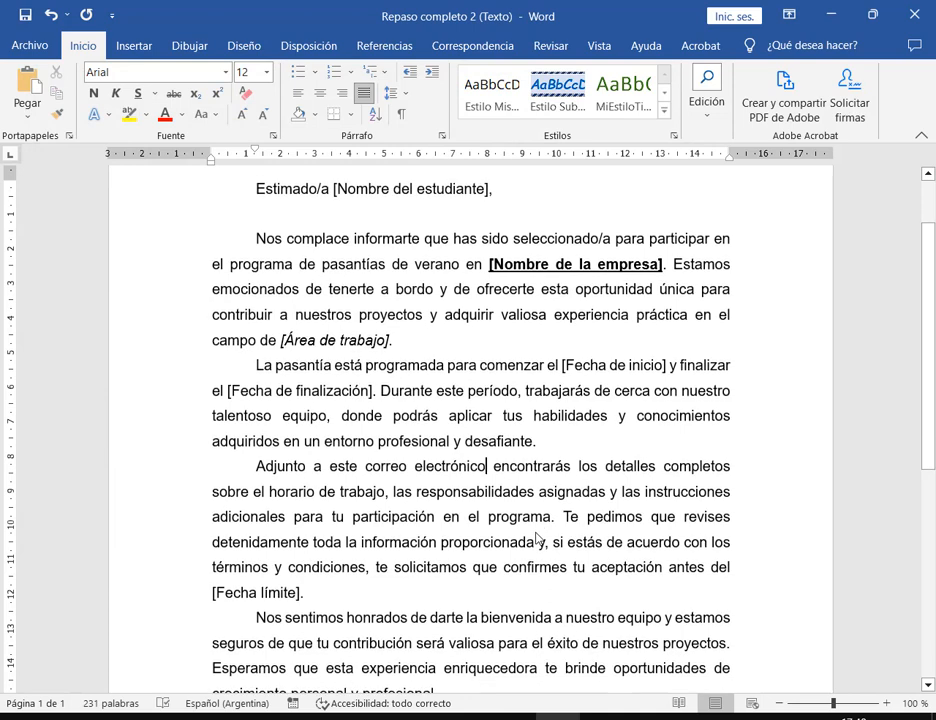
# - Save the letter, then restore Word and move it aside to reveal the Meet chat
pyautogui.click(26, 16)
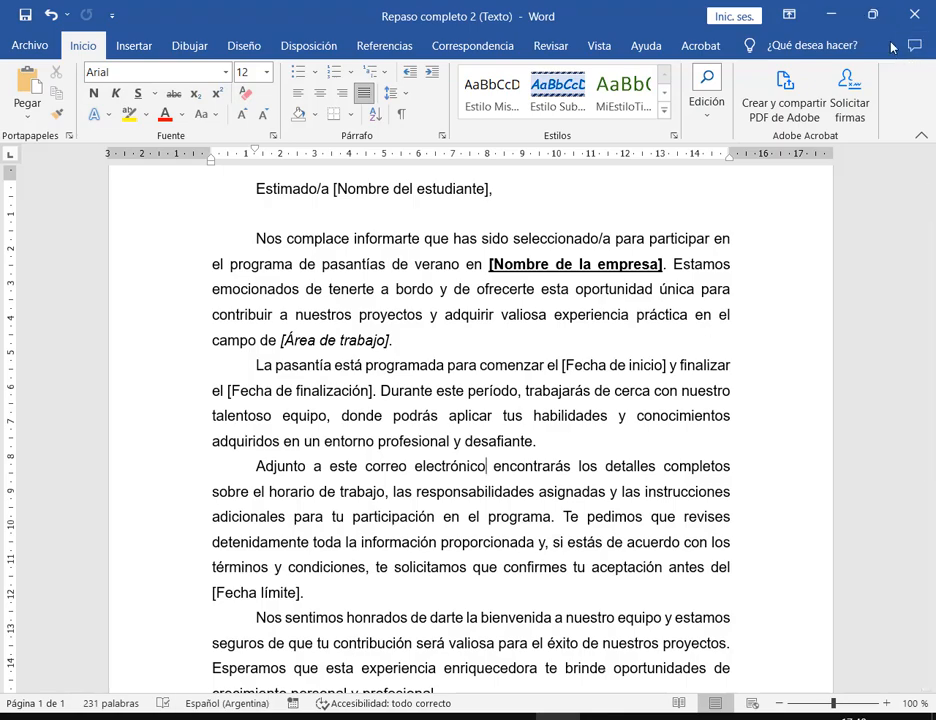
pyautogui.click(868, 17)
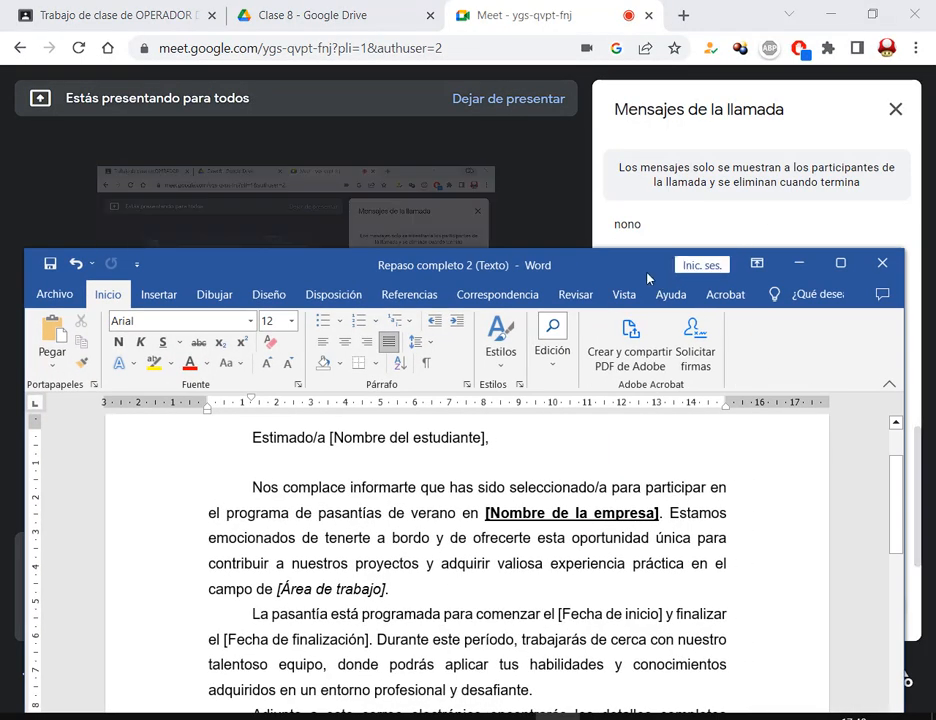
pyautogui.moveTo(651, 258); pyautogui.dragTo(345, 81)
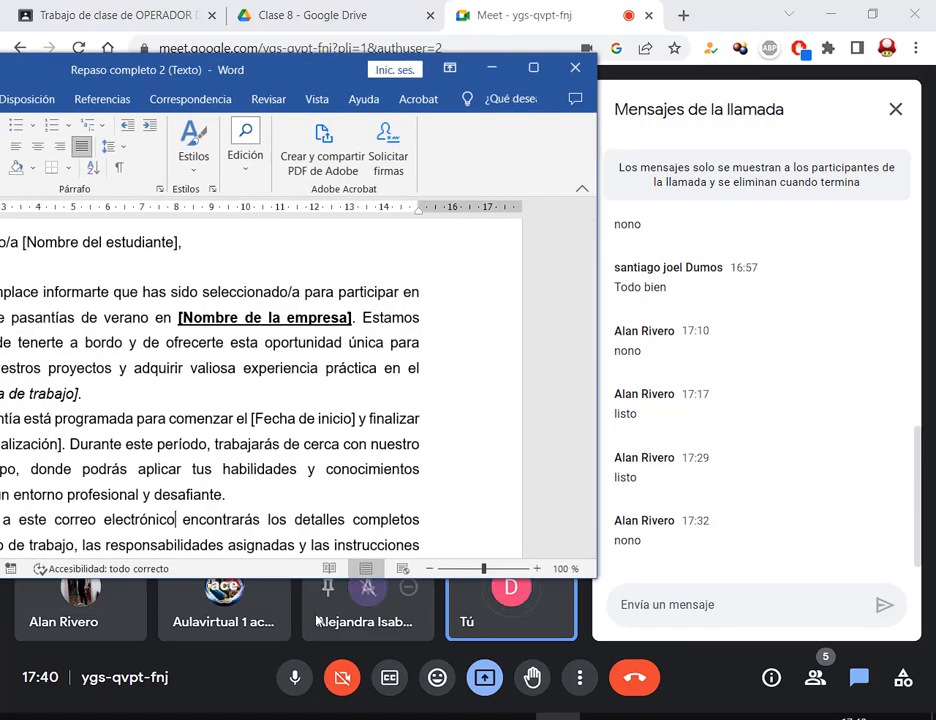
# - Zoom the instructions PDF out to check item 5 (Portada), then minimize it
pyautogui.hotkey('alt', 'Tab')
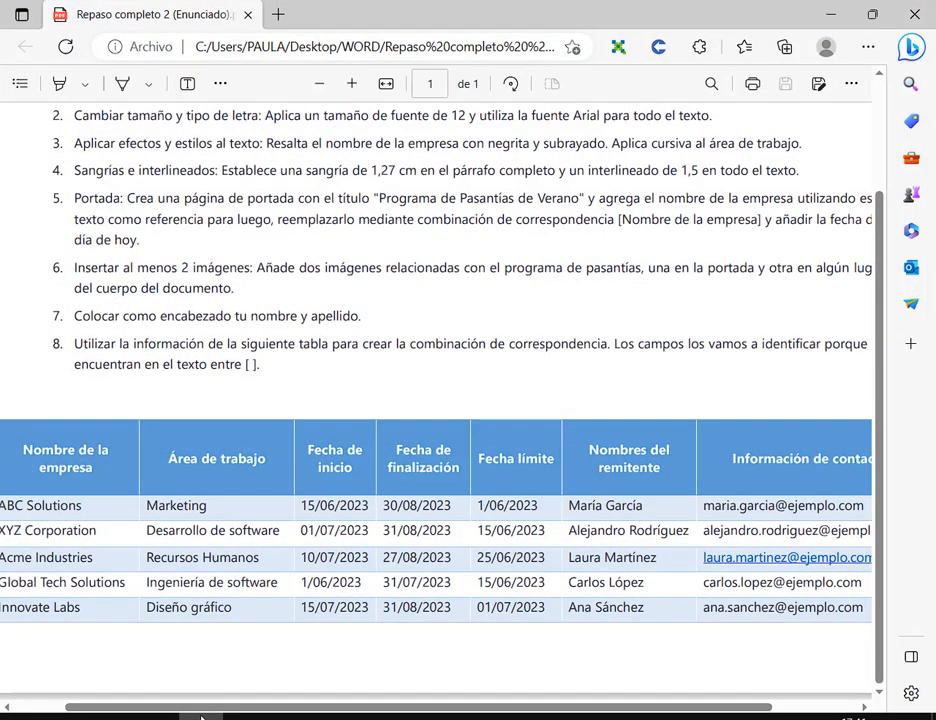
pyautogui.click(319, 84)
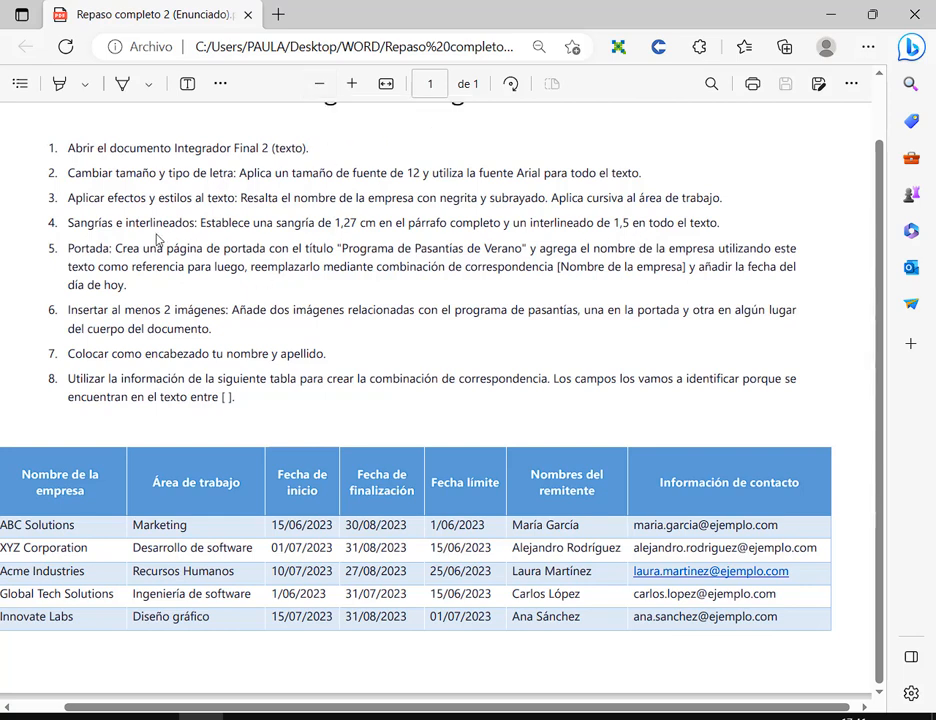
pyautogui.moveTo(68, 250); pyautogui.dragTo(111, 252)
pyautogui.click(234, 319)
pyautogui.click(829, 20)
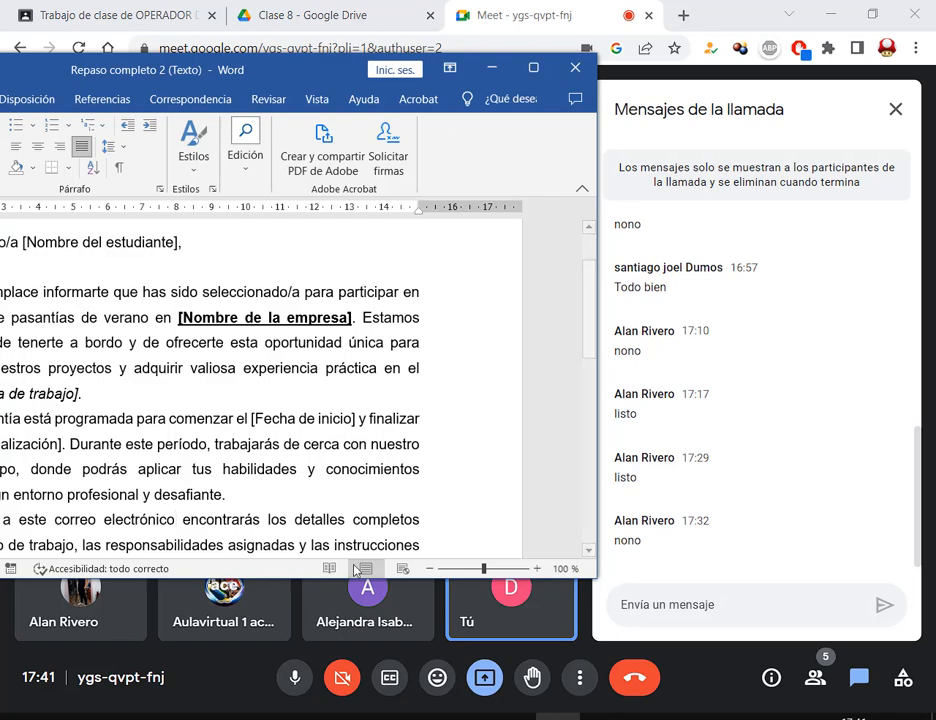
# - Minimize the instructions PDF and maximize the Word letter
pyautogui.hotkey('alt', 'Tab')
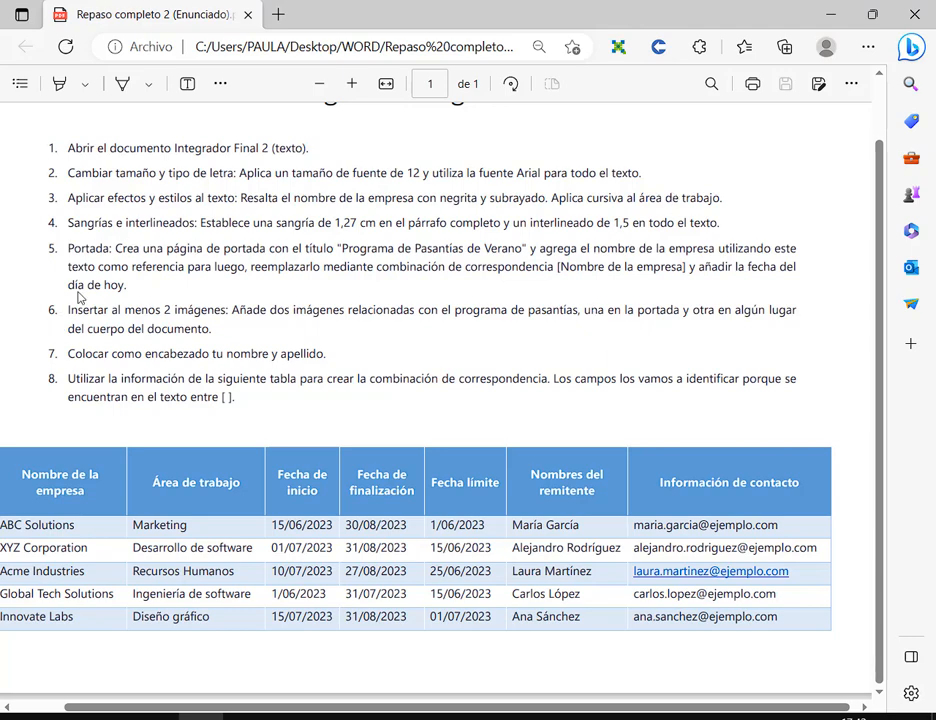
pyautogui.click(830, 15)
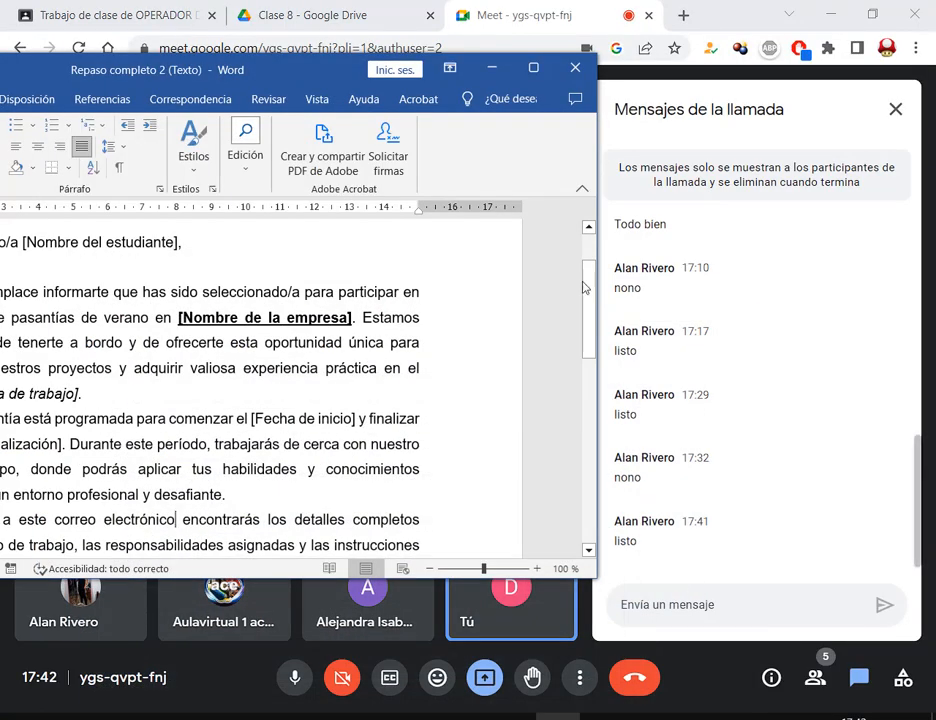
pyautogui.click(533, 67)
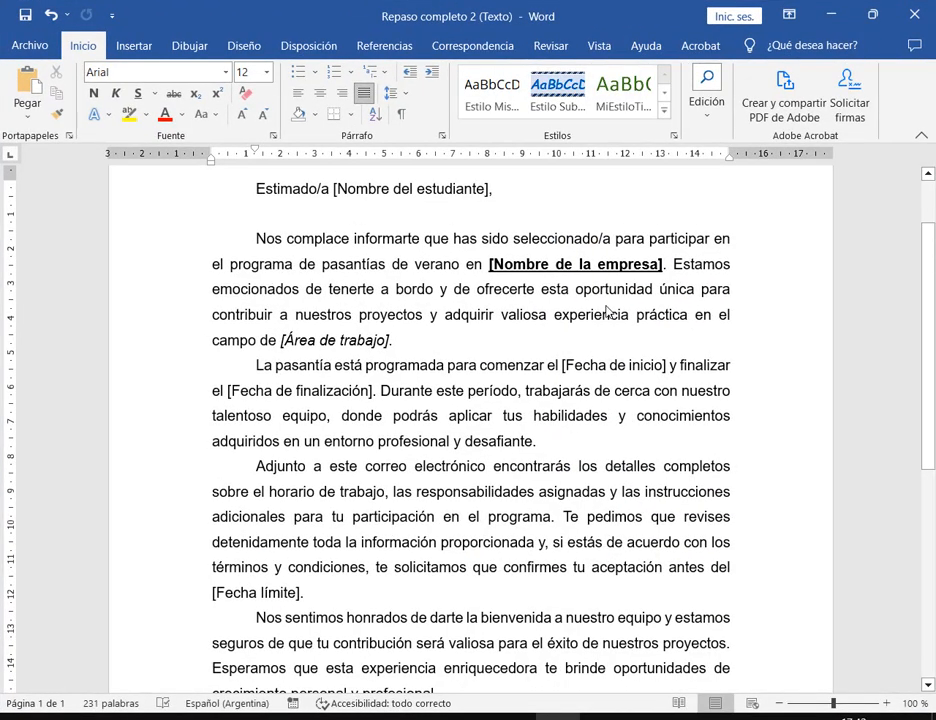
# - Zoom to 90% and browse the Insertar > Portada cover page gallery
pyautogui.click(783, 705)
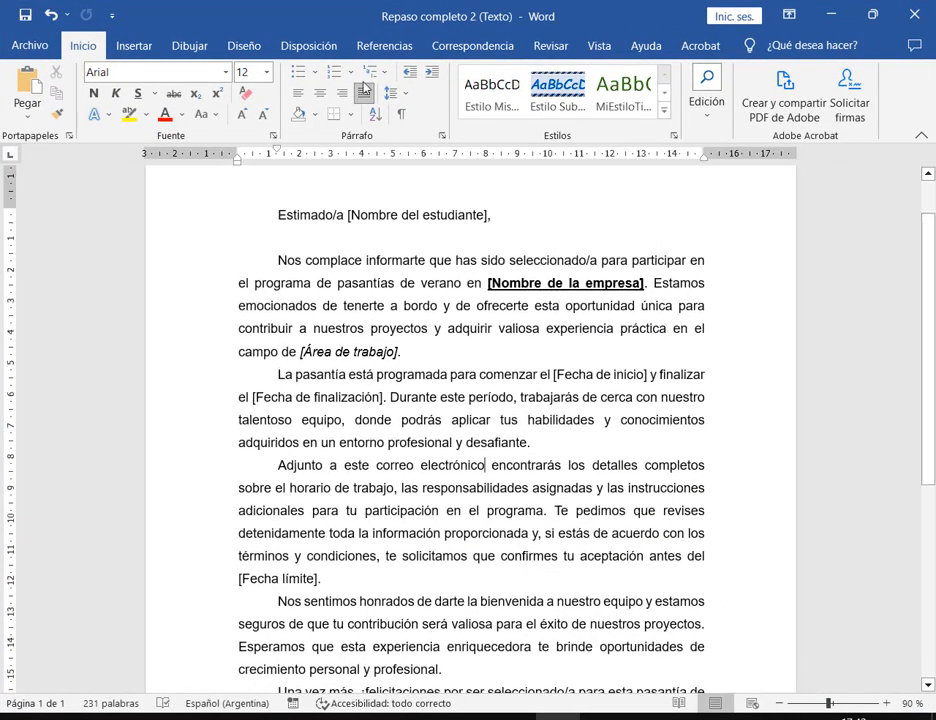
pyautogui.click(130, 45)
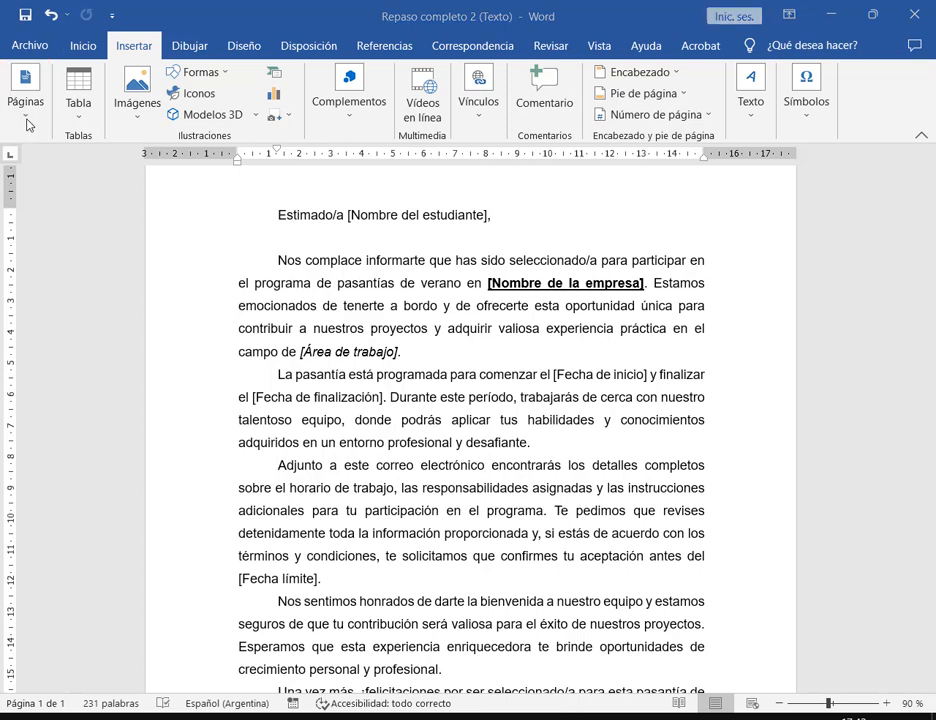
pyautogui.click(29, 118)
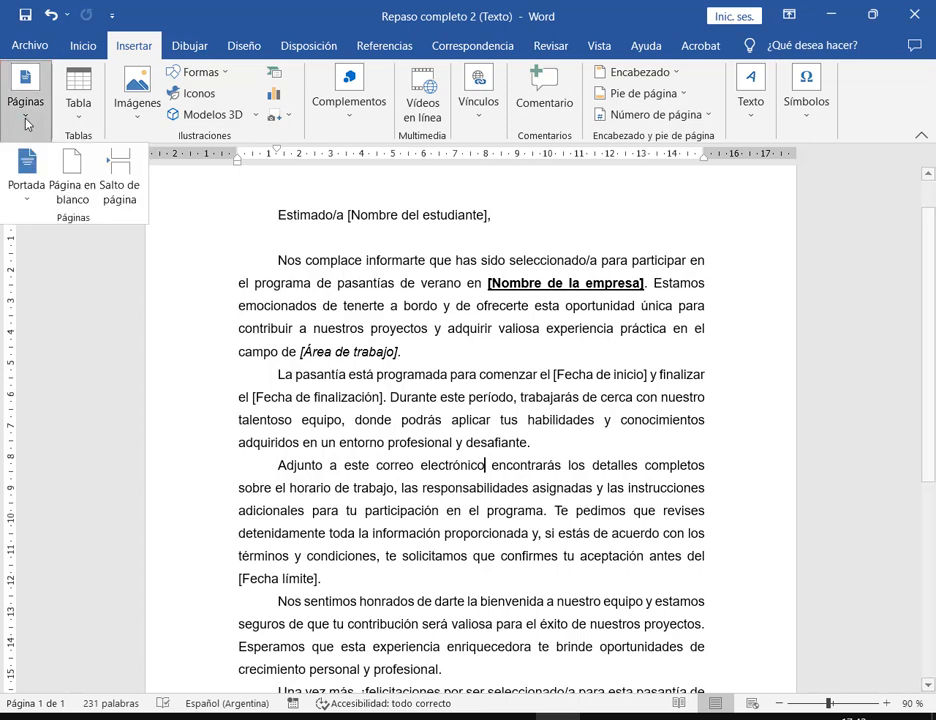
pyautogui.click(37, 173)
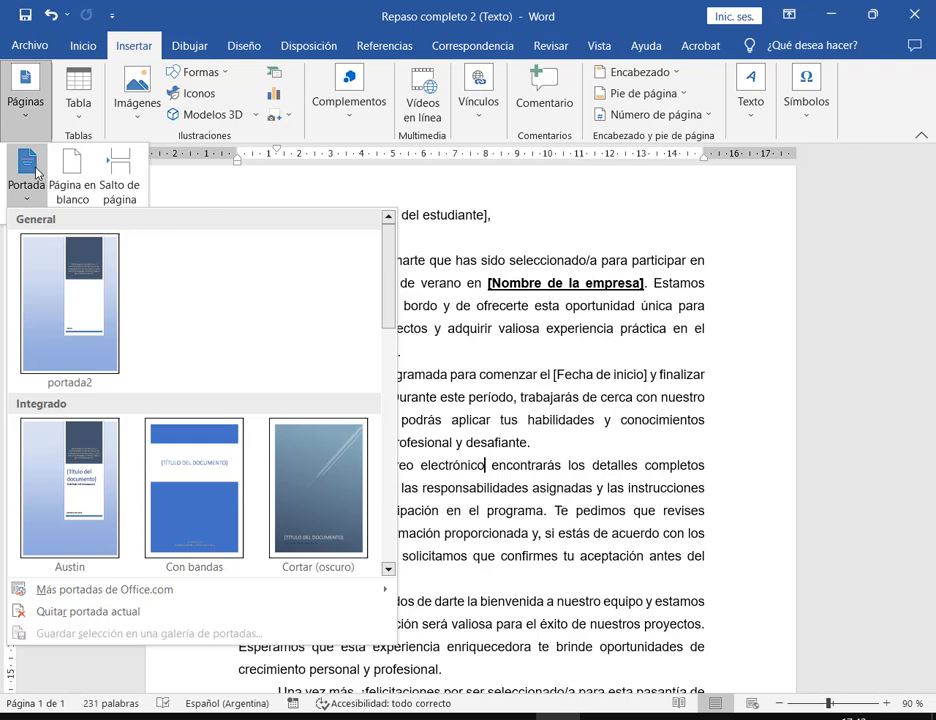
pyautogui.scroll(-6, 207, 313)
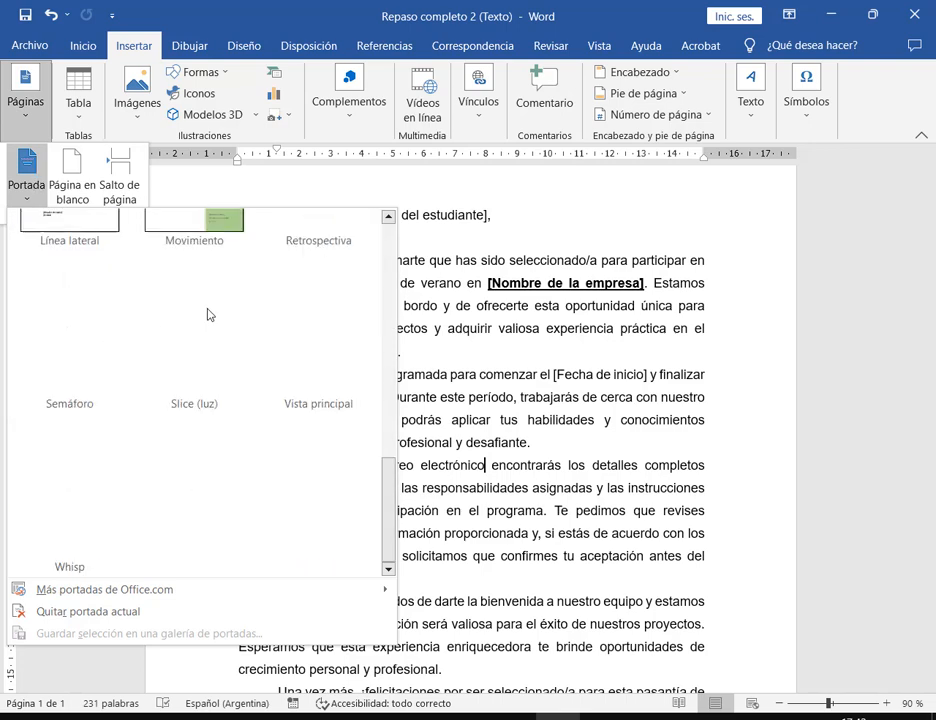
pyautogui.scroll(6, 240, 322)
pyautogui.moveTo(383, 278); pyautogui.dragTo(407, 342)
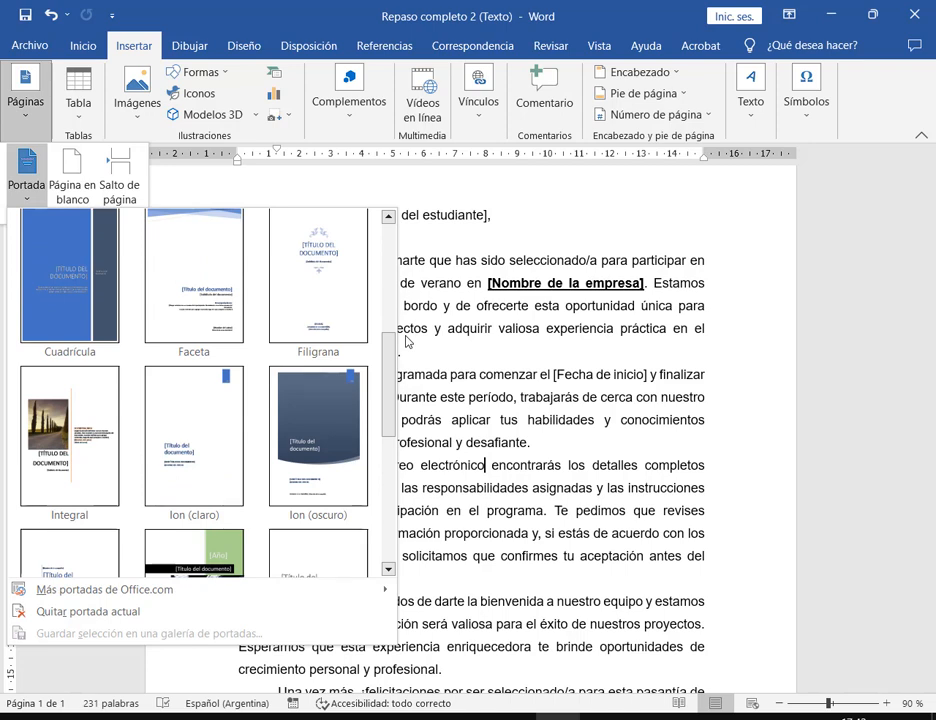
pyautogui.moveTo(391, 392); pyautogui.dragTo(405, 432)
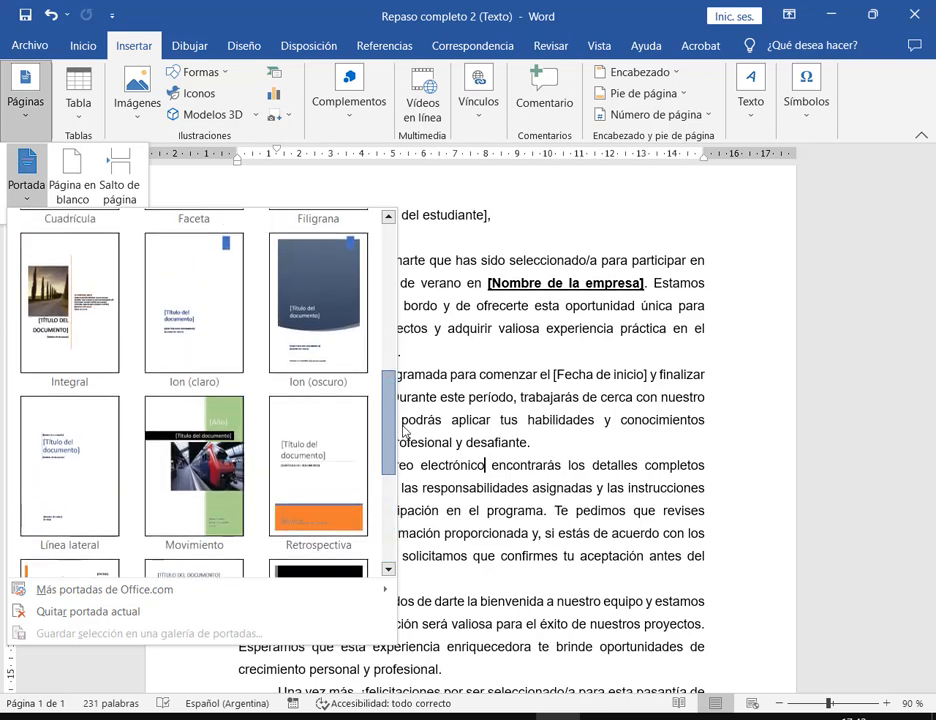
pyautogui.scroll(-1, 270, 430)
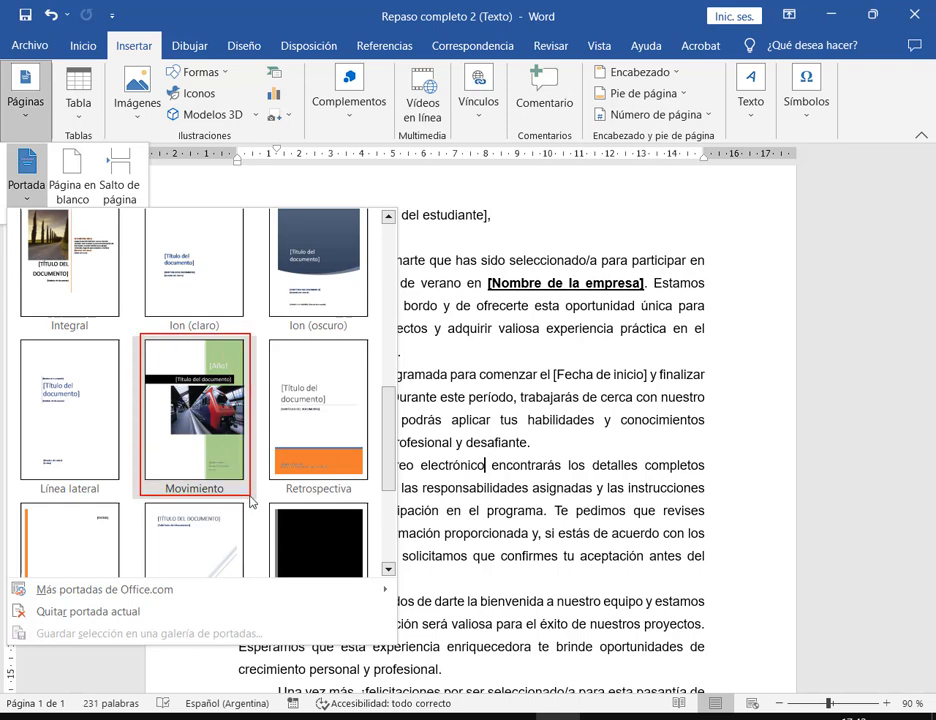
pyautogui.press('Escape')
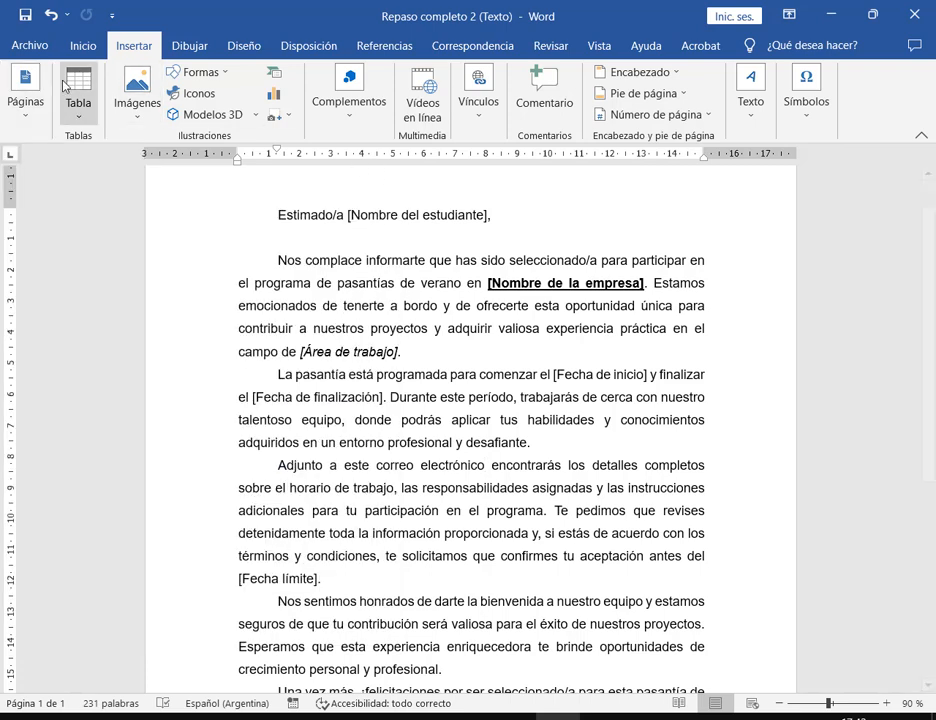
# - Insert the Movimiento cover page and zoom out to see both pages
pyautogui.click(25, 95)
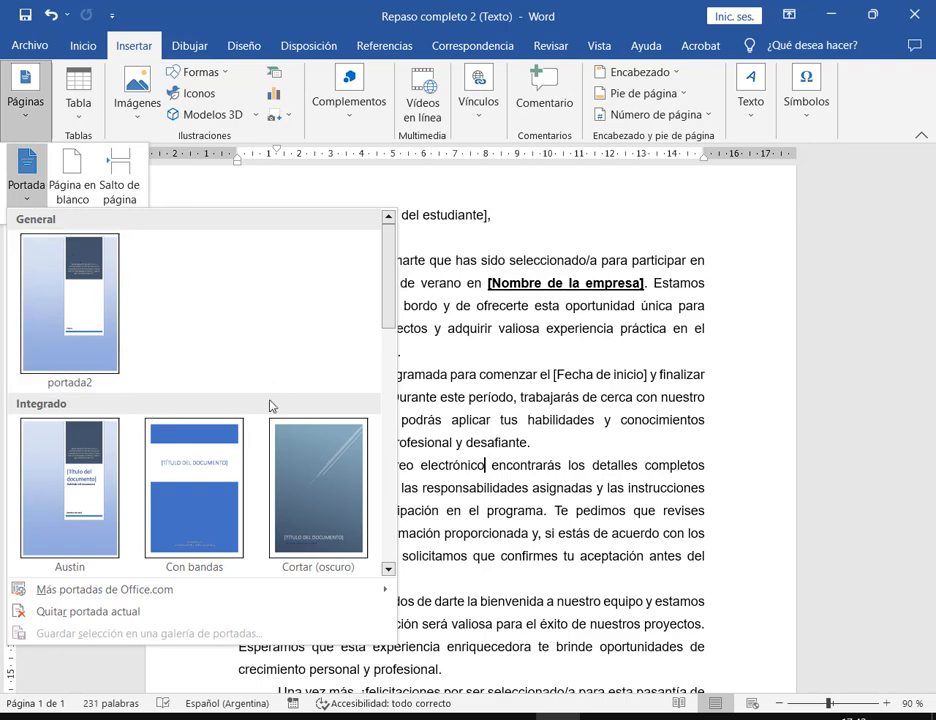
pyautogui.scroll(-5, 267, 403)
pyautogui.click(230, 240)
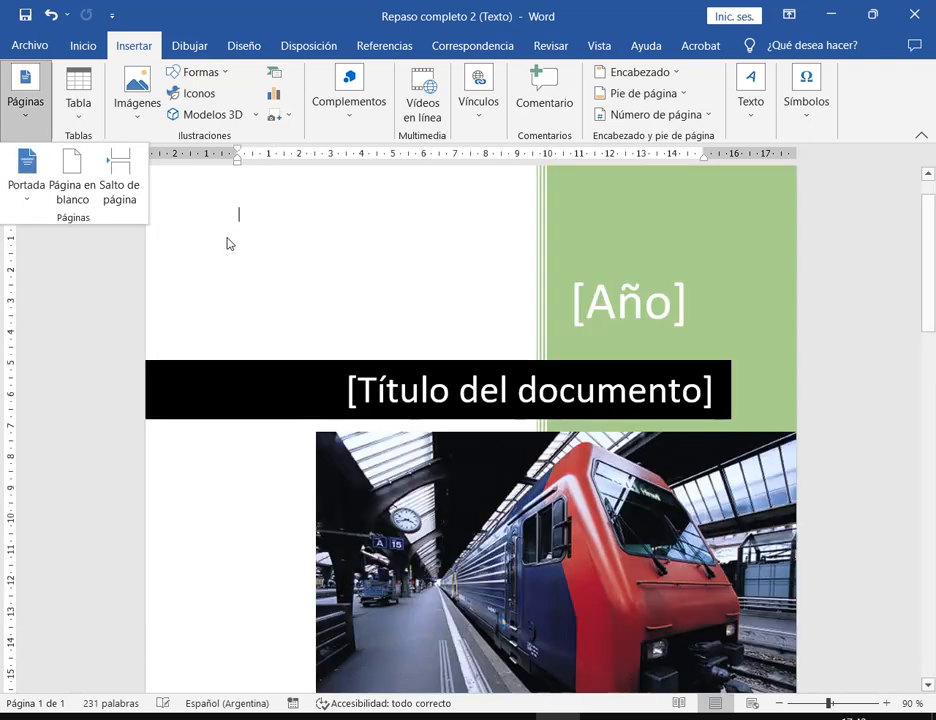
pyautogui.click(853, 323)
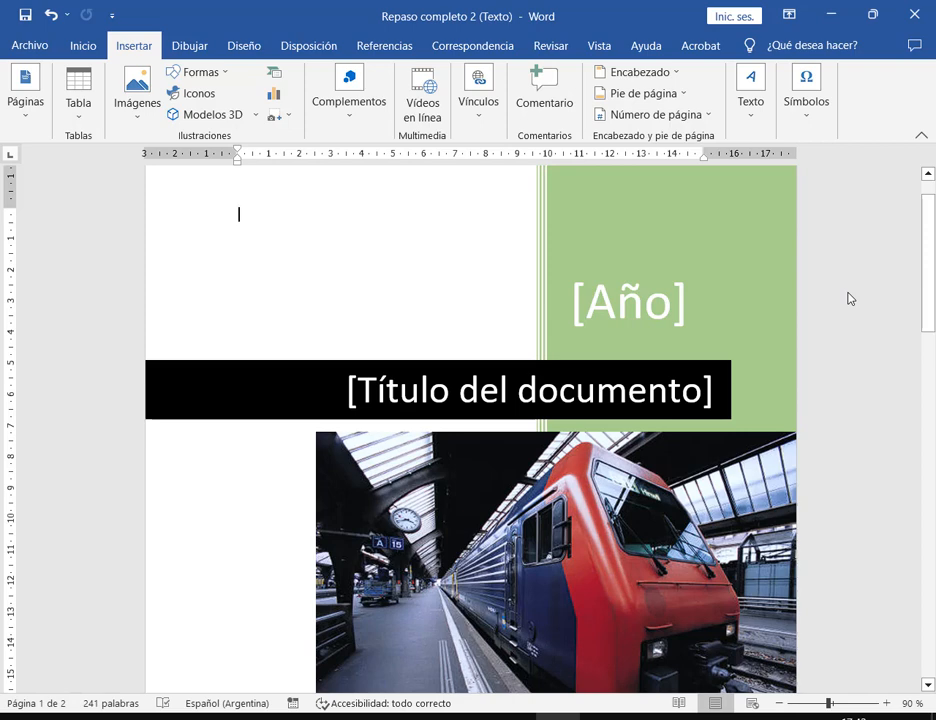
pyautogui.moveTo(828, 704); pyautogui.dragTo(806, 706)
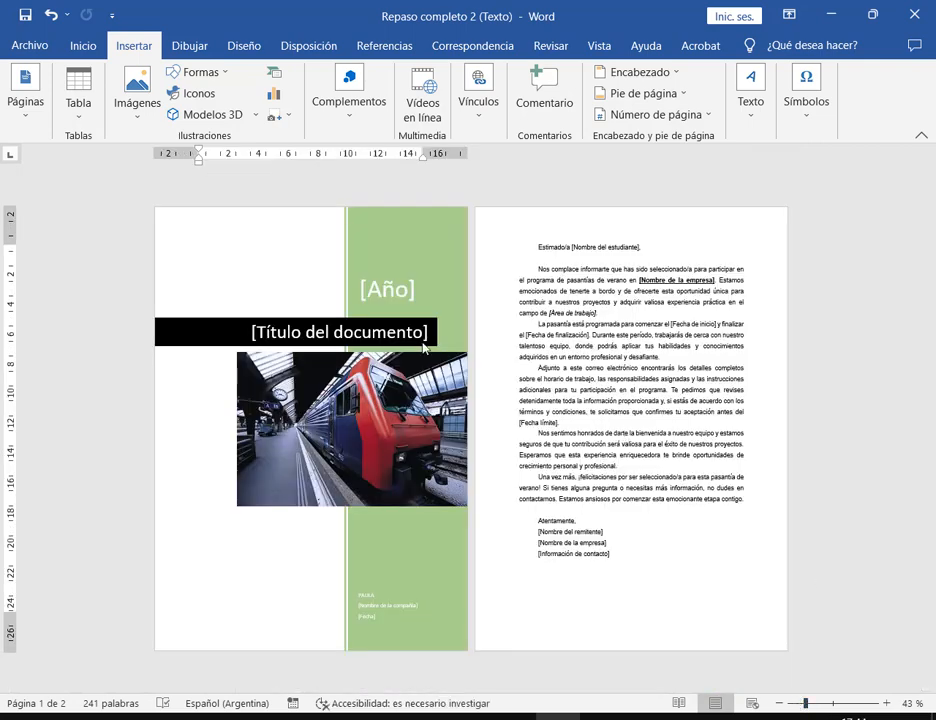
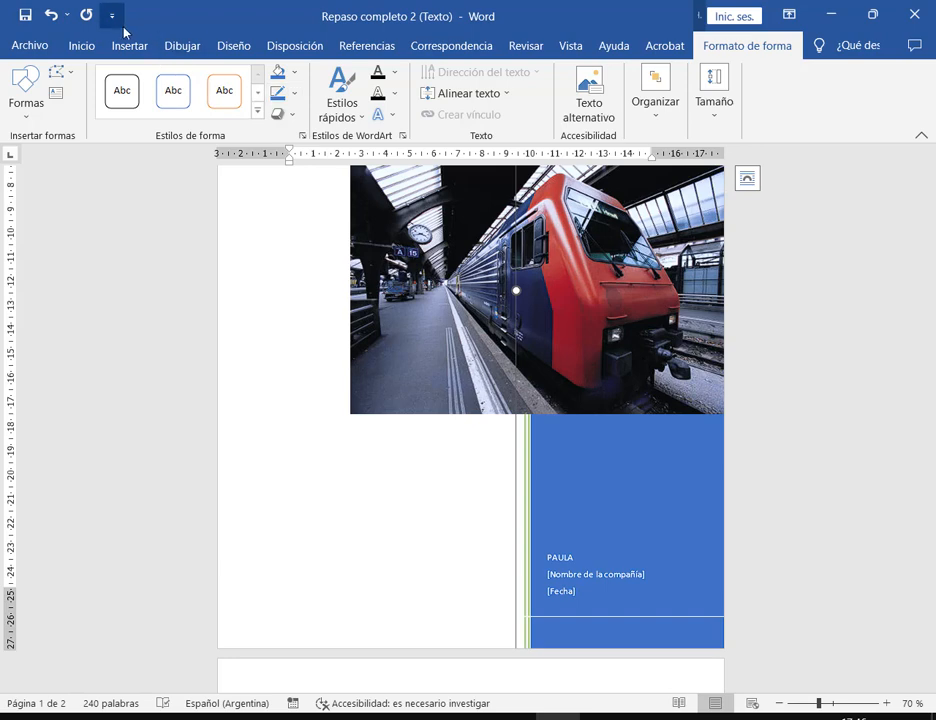
# - Undo the white line across the blue panel and reselect the cover shape group
pyautogui.click(50, 15)
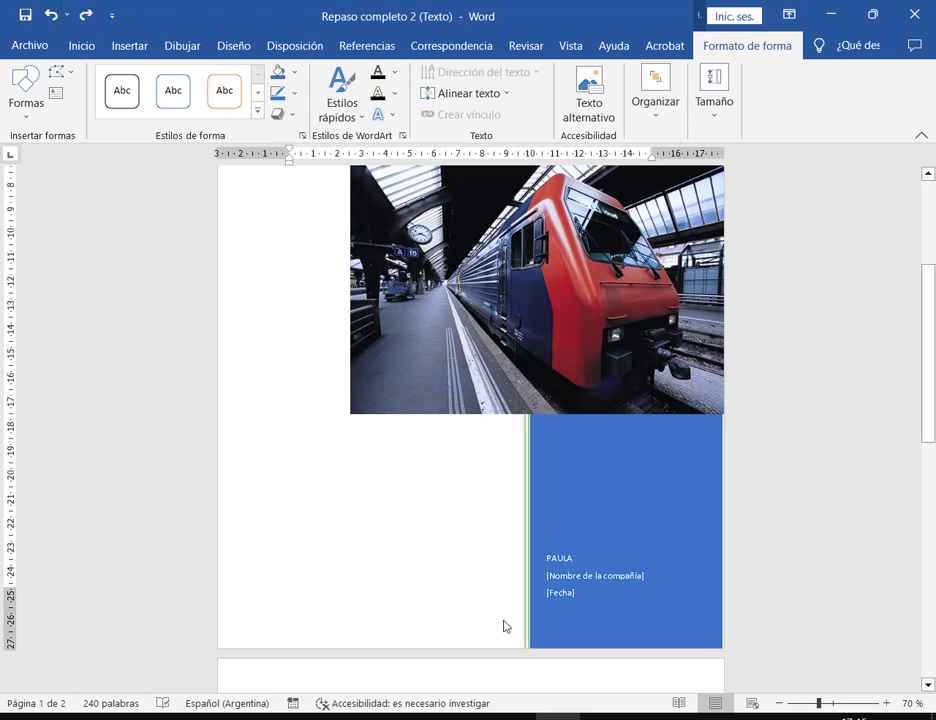
pyautogui.click(502, 625)
pyautogui.click(538, 541)
pyautogui.scroll(5, 540, 525)
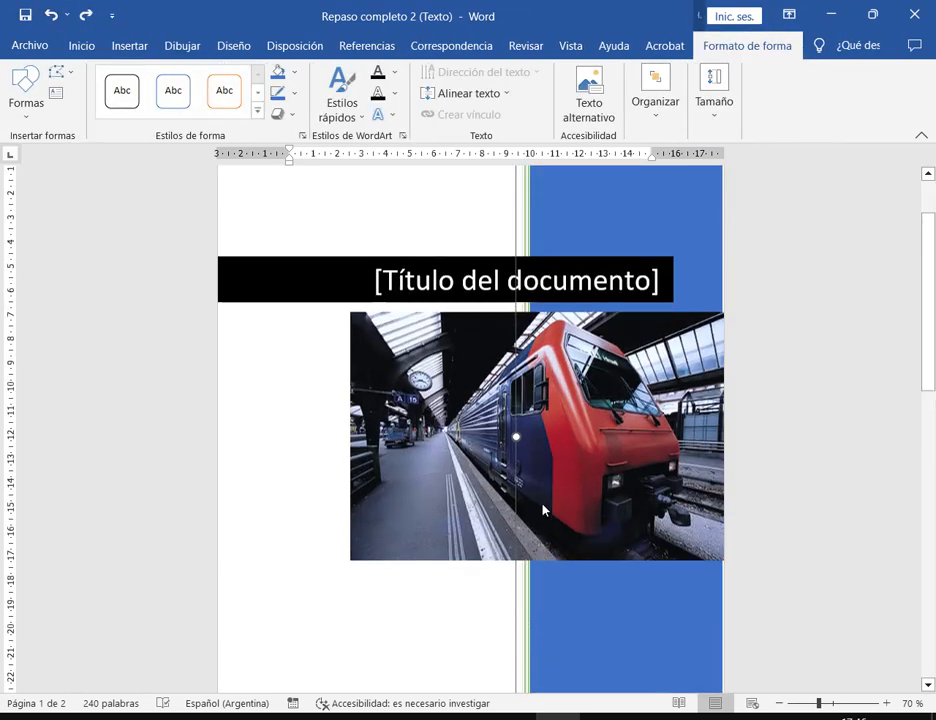
pyautogui.moveTo(519, 209); pyautogui.dragTo(424, 246)
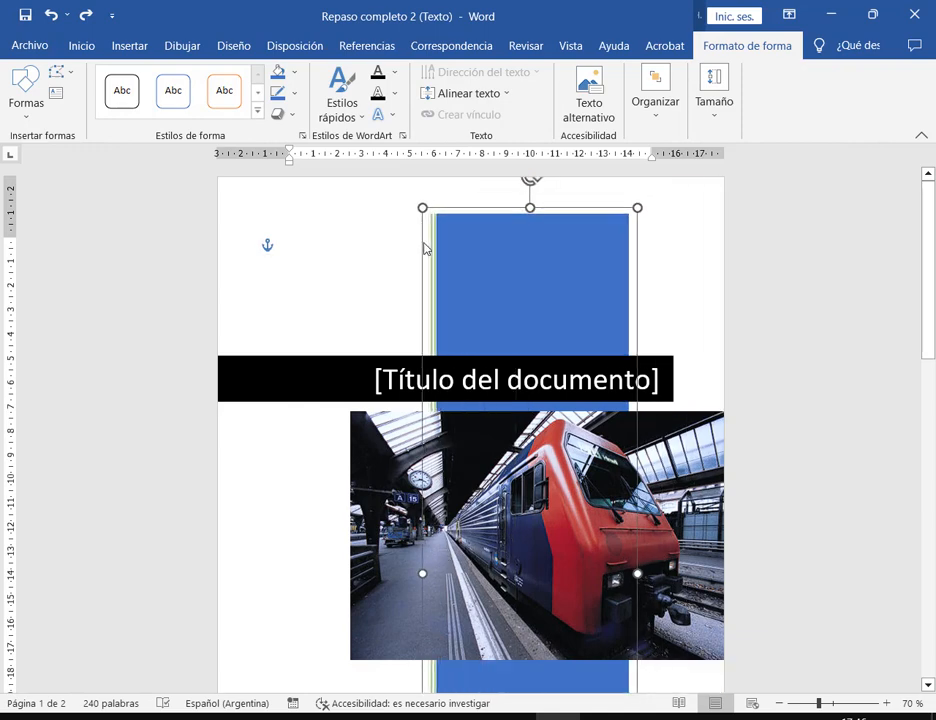
pyautogui.click(50, 14)
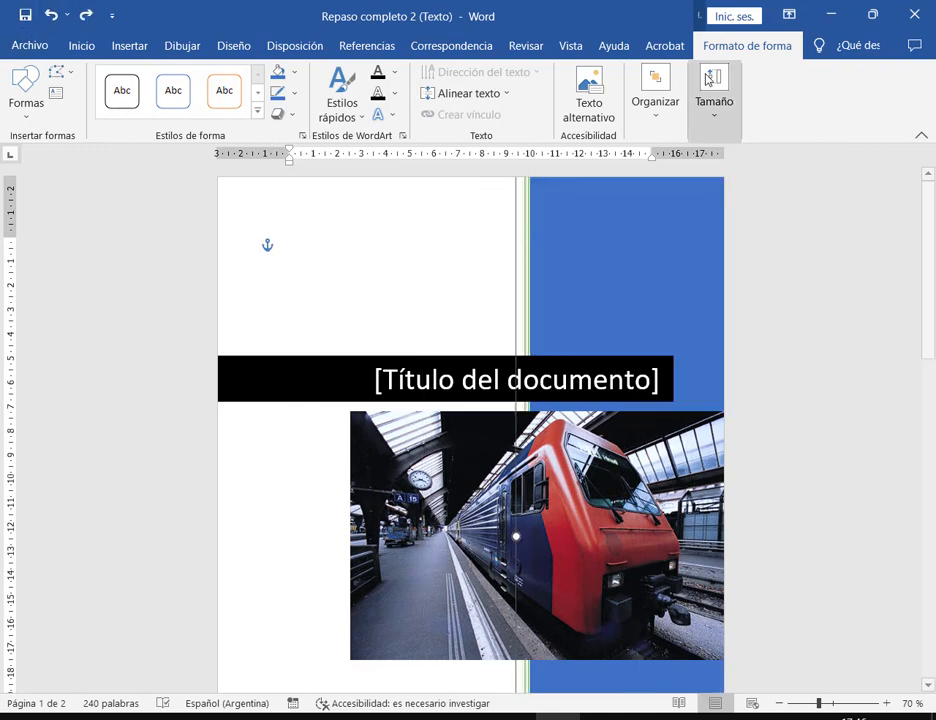
# - Ungroup the cover page shapes with Organizar > Agrupar > Desagrupar
pyautogui.click(655, 105)
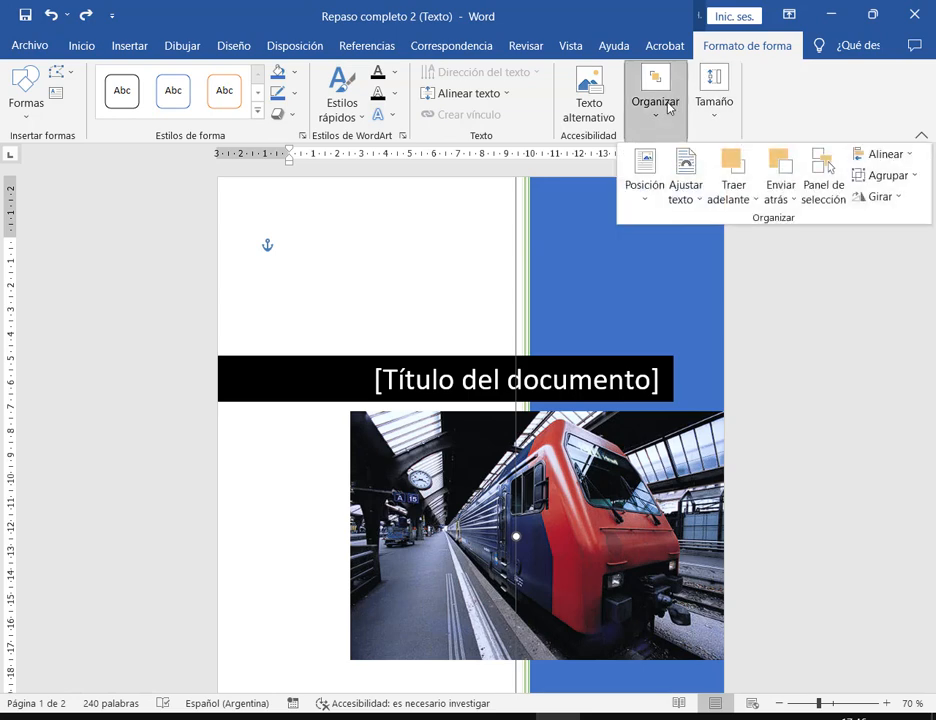
pyautogui.click(906, 180)
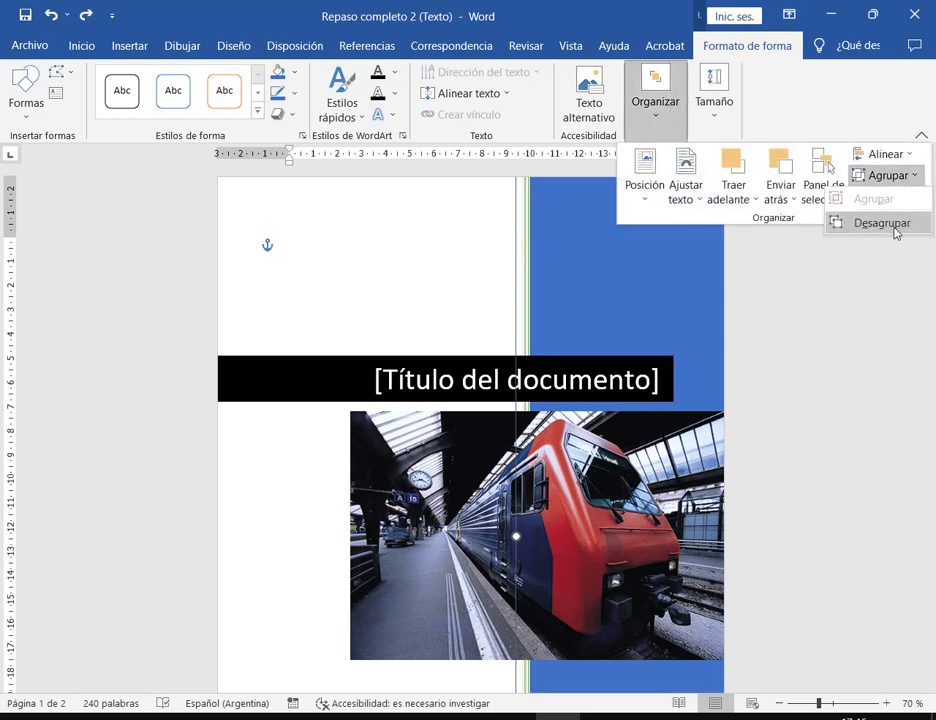
pyautogui.click(880, 222)
pyautogui.click(464, 284)
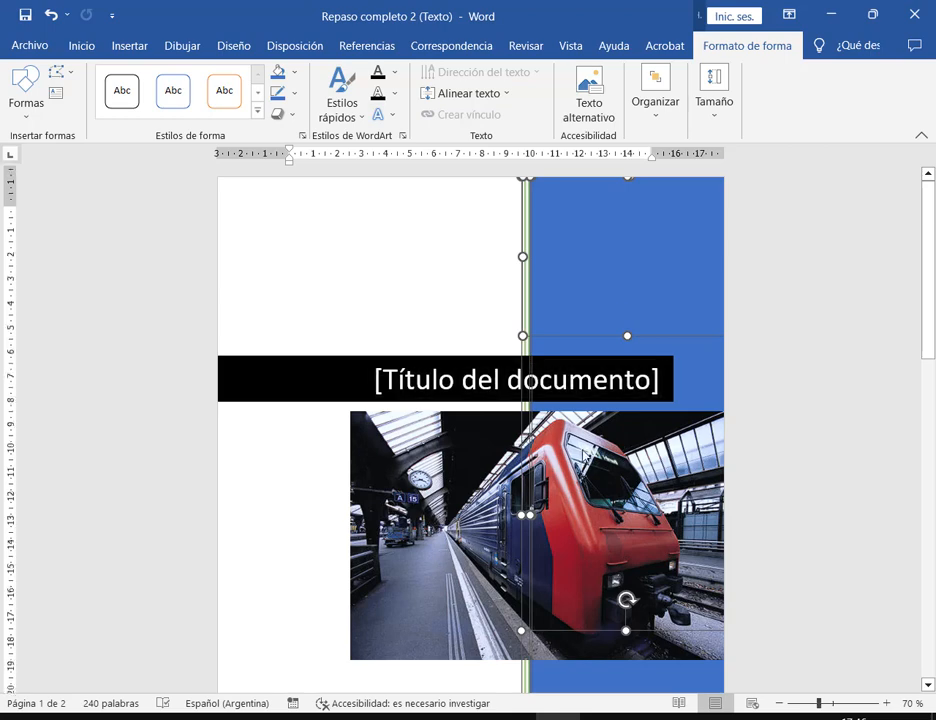
pyautogui.scroll(-5, 600, 530)
# - Zoom to 150% and select the green striped bar, trying a move and fill options without keeping them
pyautogui.click(888, 703)
pyautogui.click(888, 703)
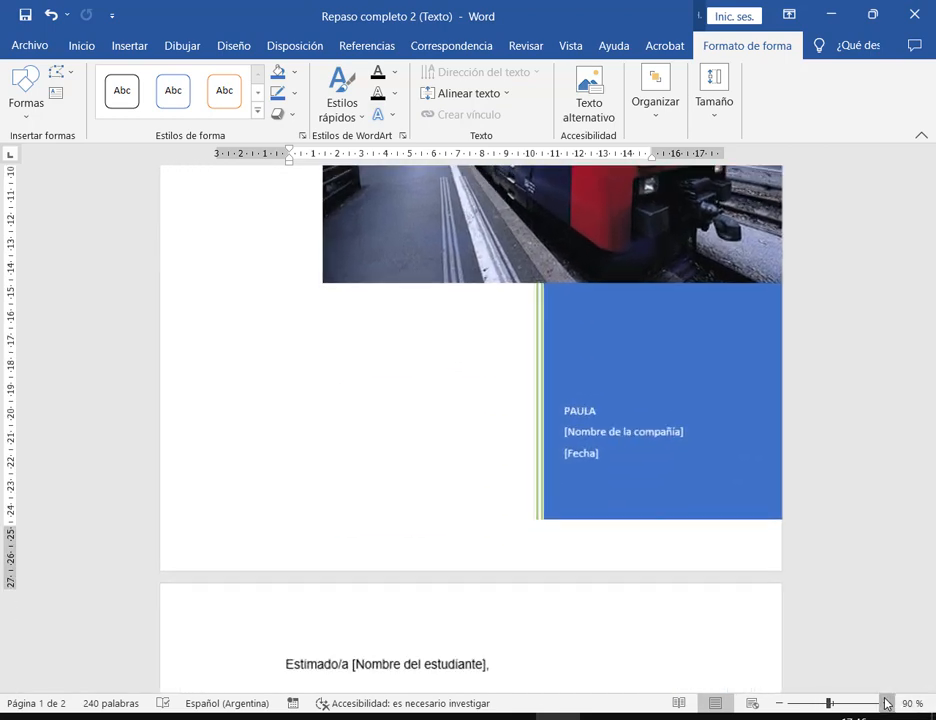
pyautogui.click(888, 703)
pyautogui.click(888, 703)
pyautogui.click(888, 703)
pyautogui.click(888, 703)
pyautogui.click(888, 703)
pyautogui.click(888, 703)
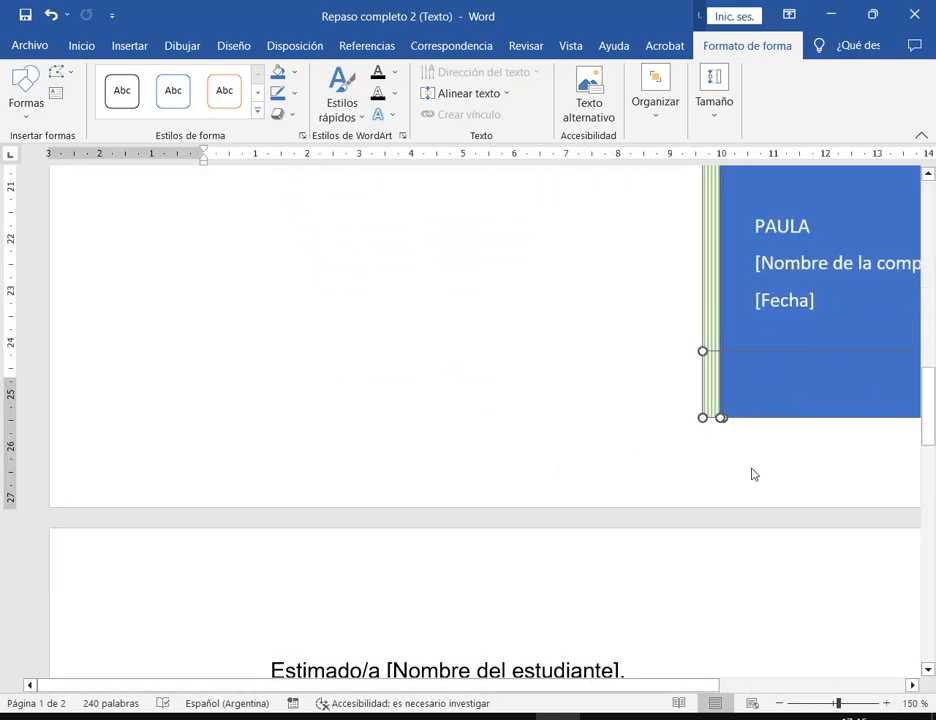
pyautogui.click(706, 418)
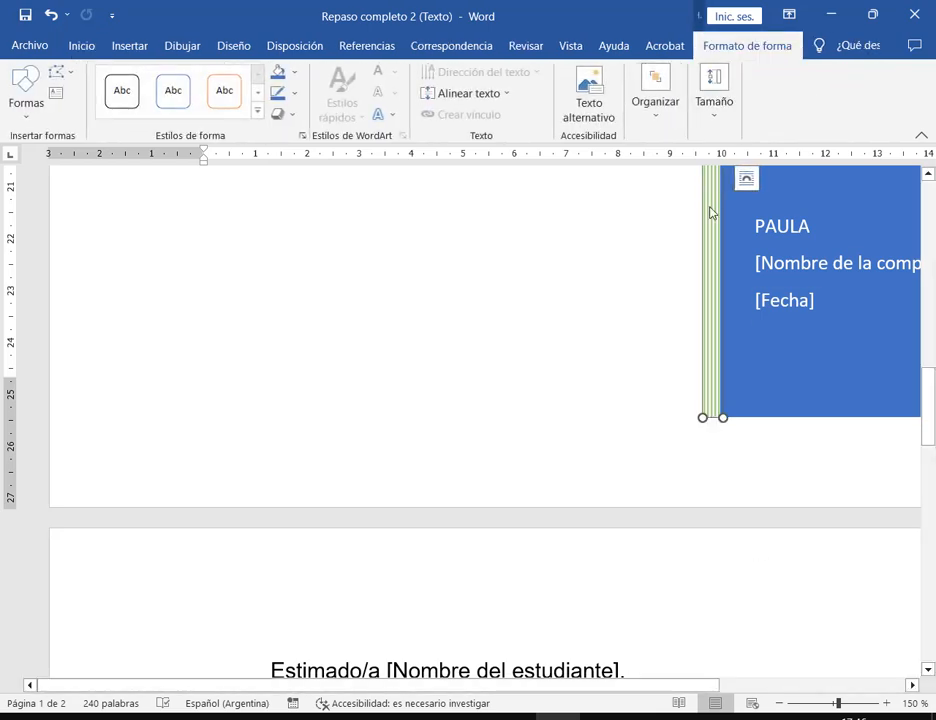
pyautogui.moveTo(713, 377); pyautogui.dragTo(577, 390)
pyautogui.hotkey('ctrl', 'z')
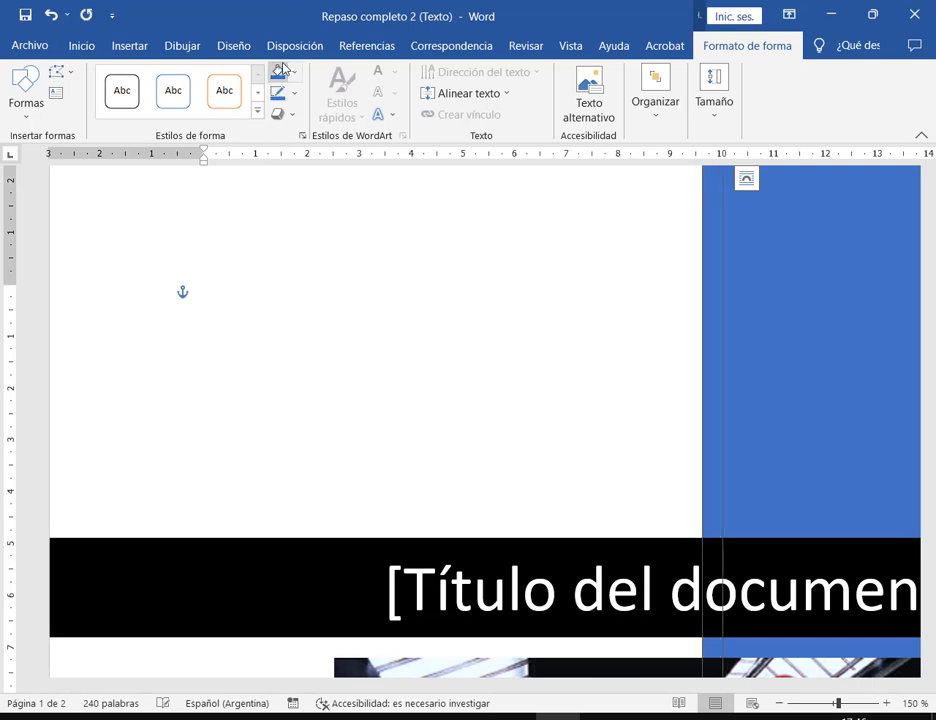
pyautogui.click(655, 104)
pyautogui.click(709, 345)
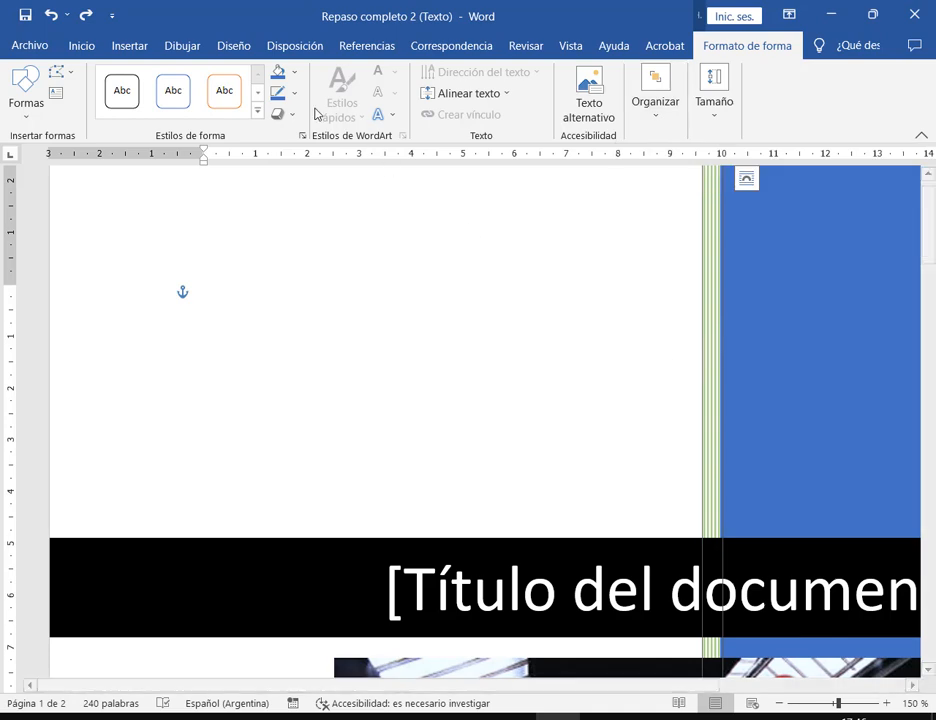
pyautogui.click(296, 76)
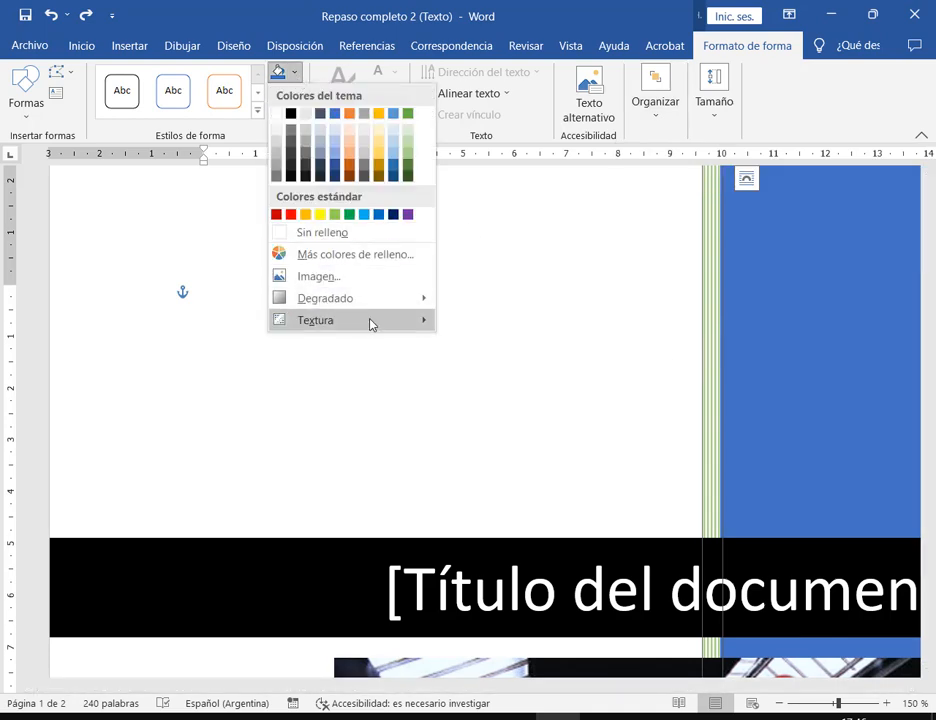
pyautogui.moveTo(372, 322)
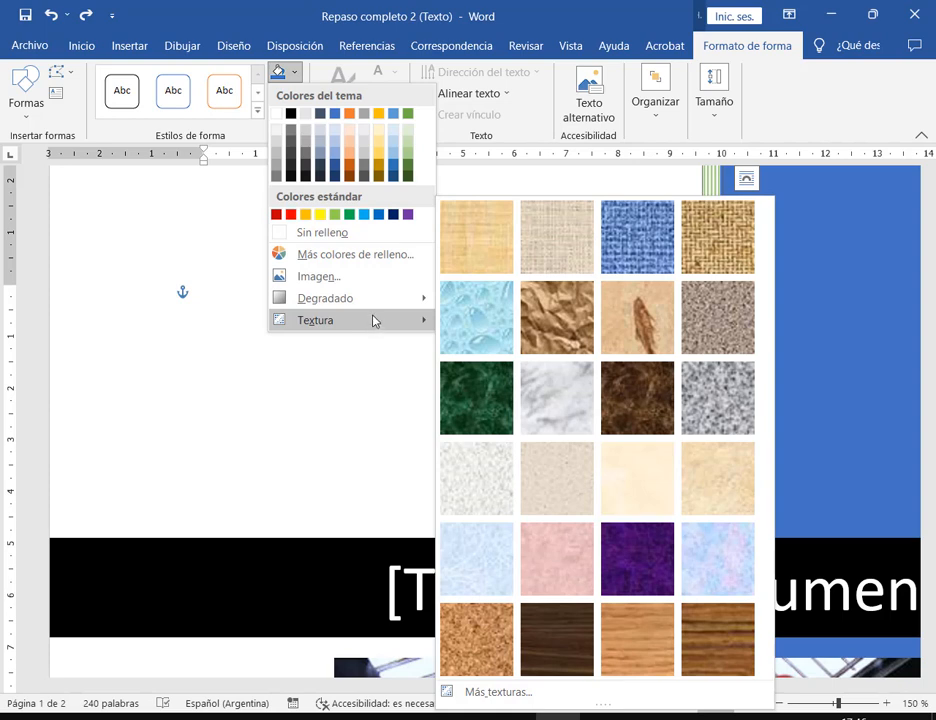
pyautogui.click(822, 100)
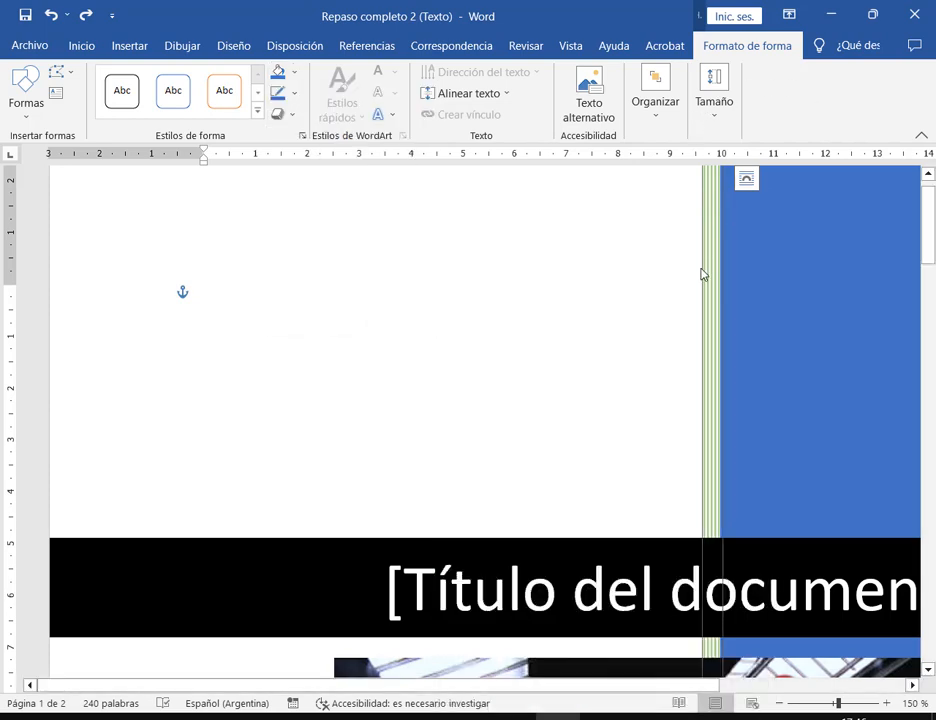
# - Drag the green striped bar left and stretch it to the page's left margin
pyautogui.moveTo(703, 274); pyautogui.dragTo(543, 281)
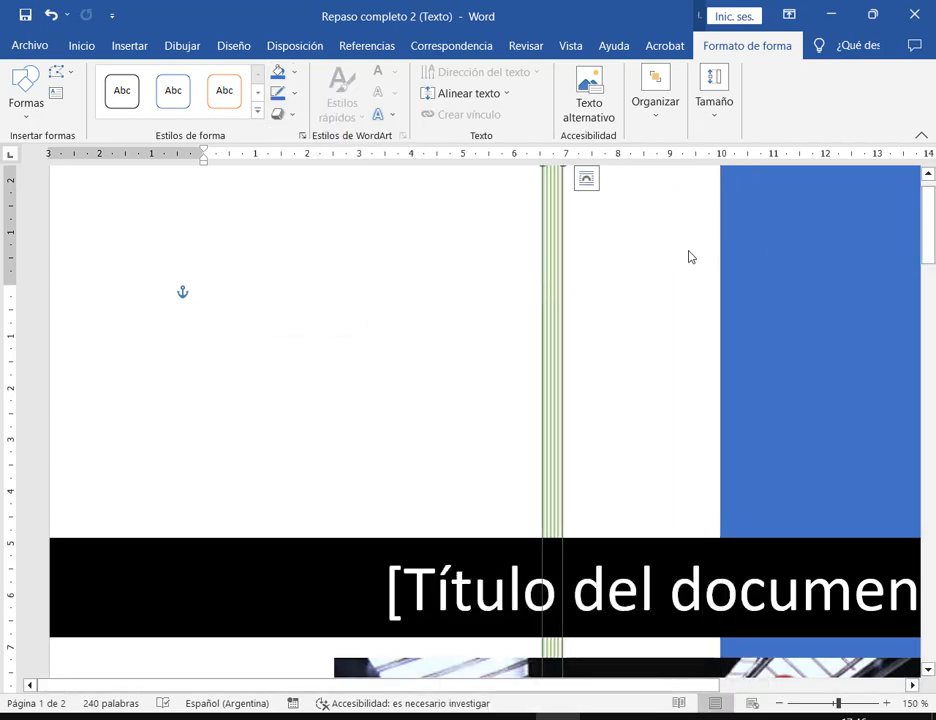
pyautogui.scroll(1, 615, 257)
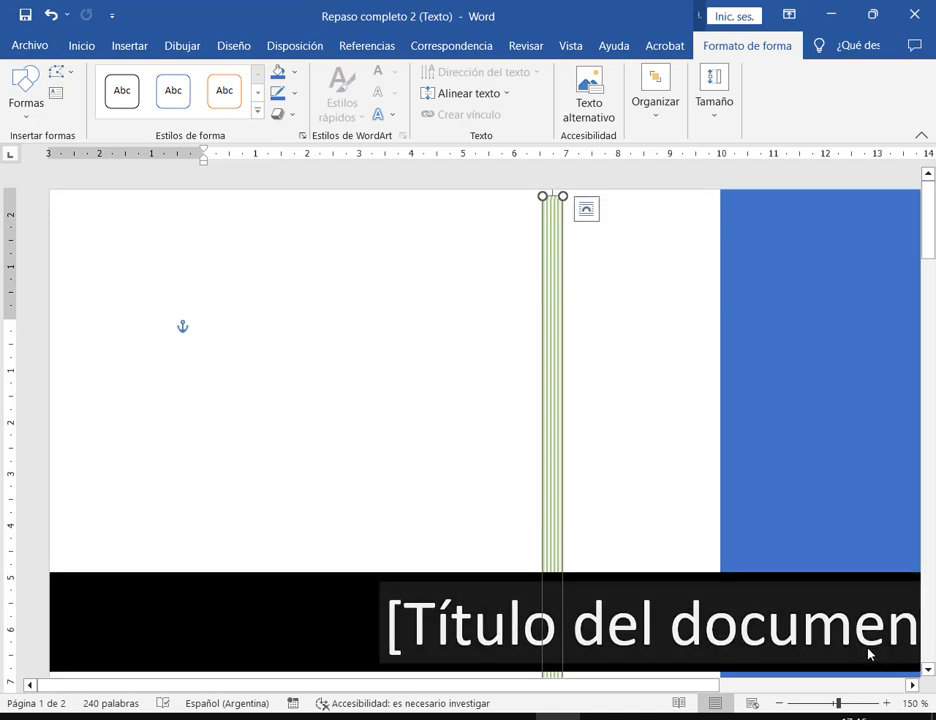
pyautogui.scroll(-5, 585, 521)
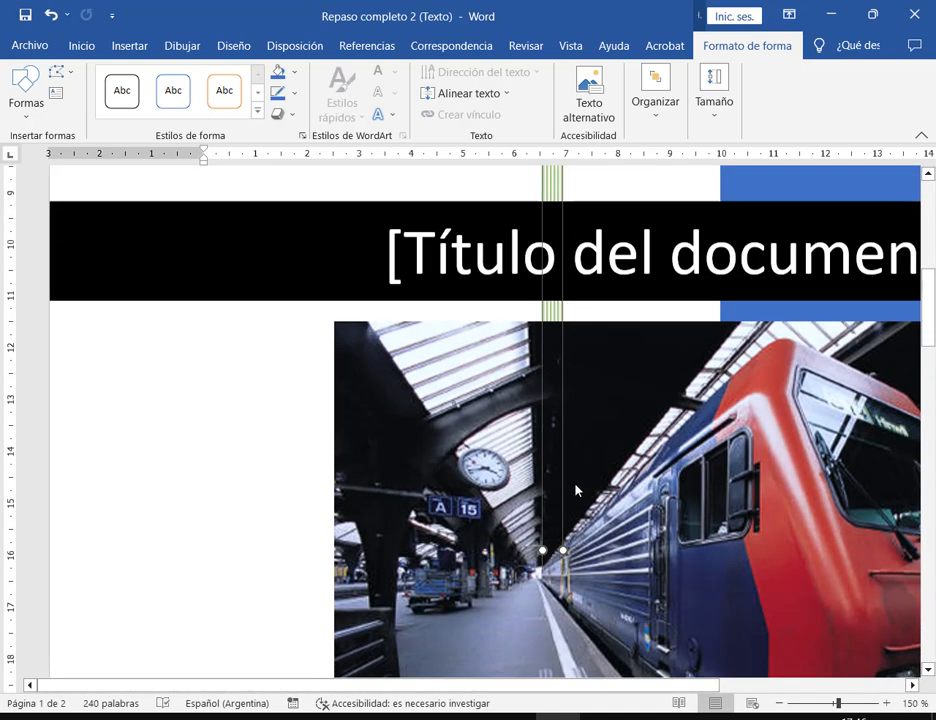
pyautogui.moveTo(542, 328); pyautogui.dragTo(90, 332)
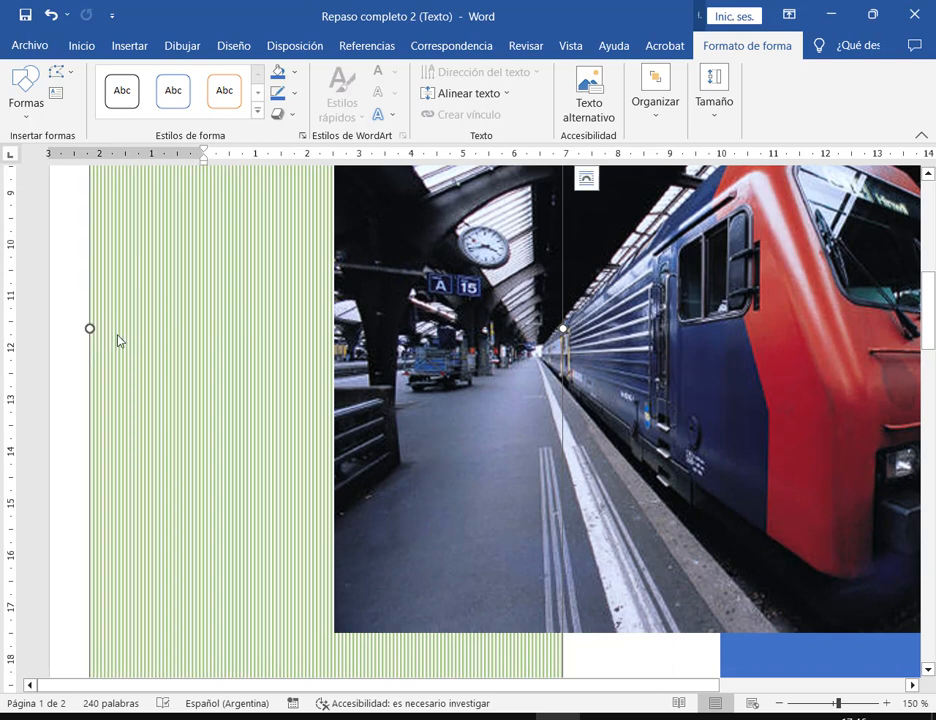
pyautogui.scroll(-6, 118, 341)
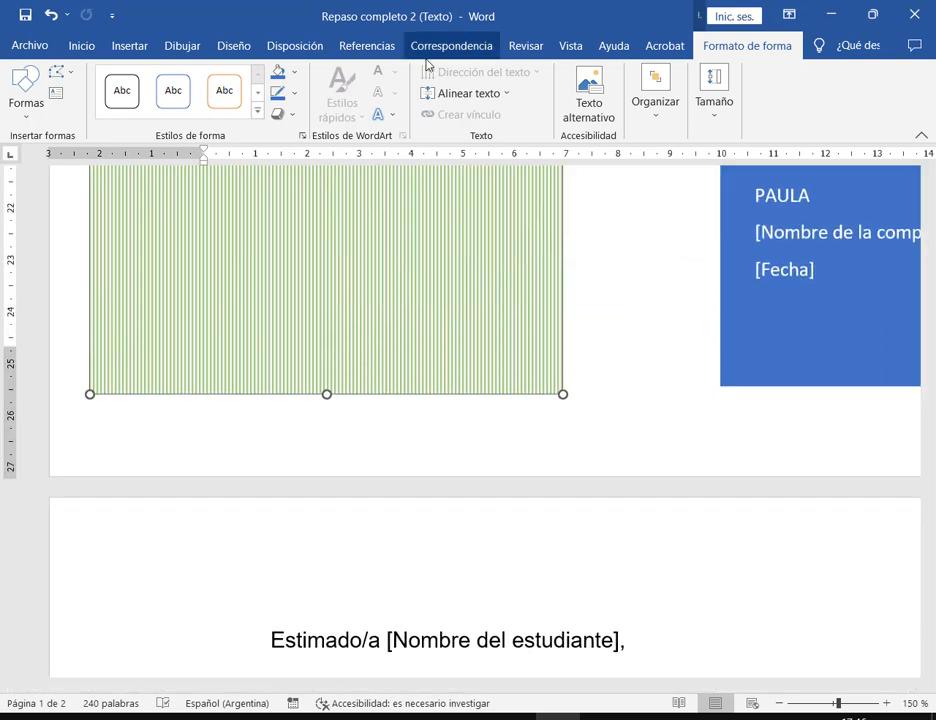
pyautogui.click(585, 380)
pyautogui.click(495, 336)
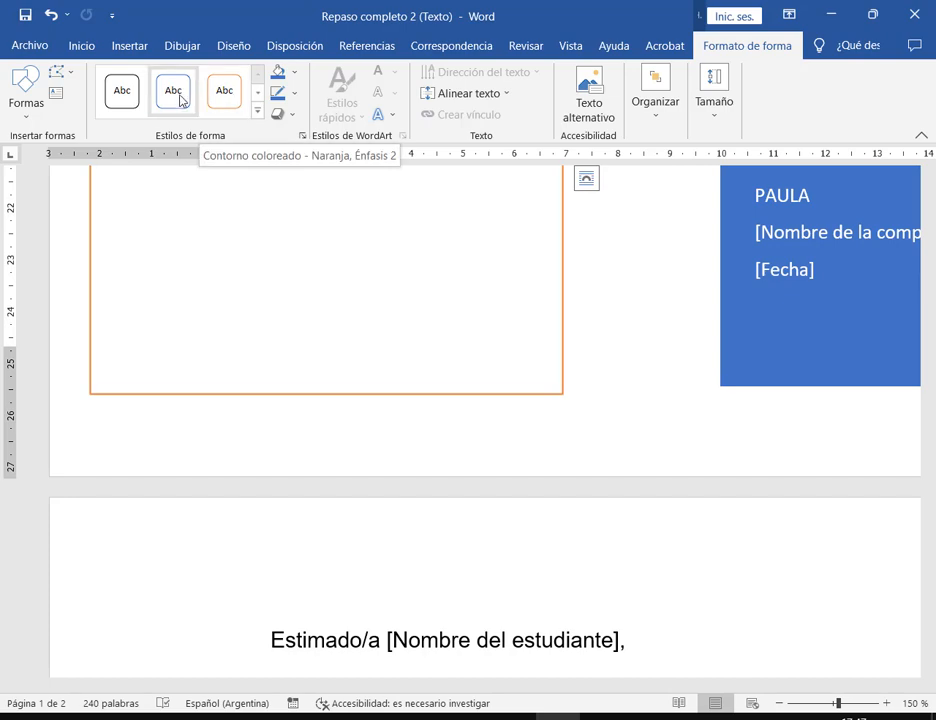
# - Delete the green striped shape and zoom the page out to about 69%
pyautogui.hotkey('ctrl', 'Home')
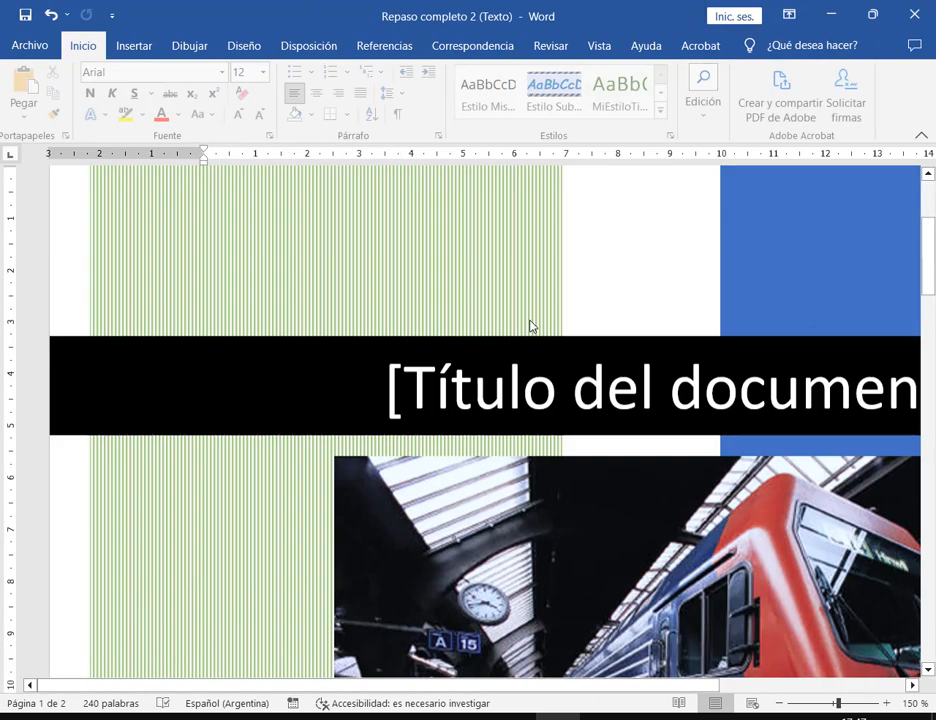
pyautogui.click(533, 334)
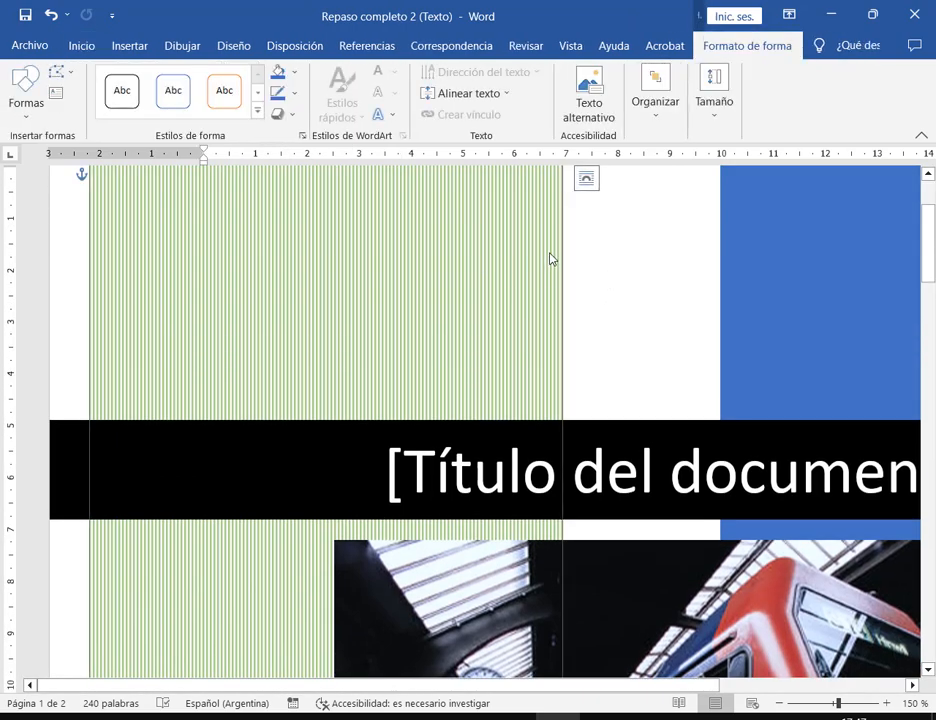
pyautogui.press('Delete')
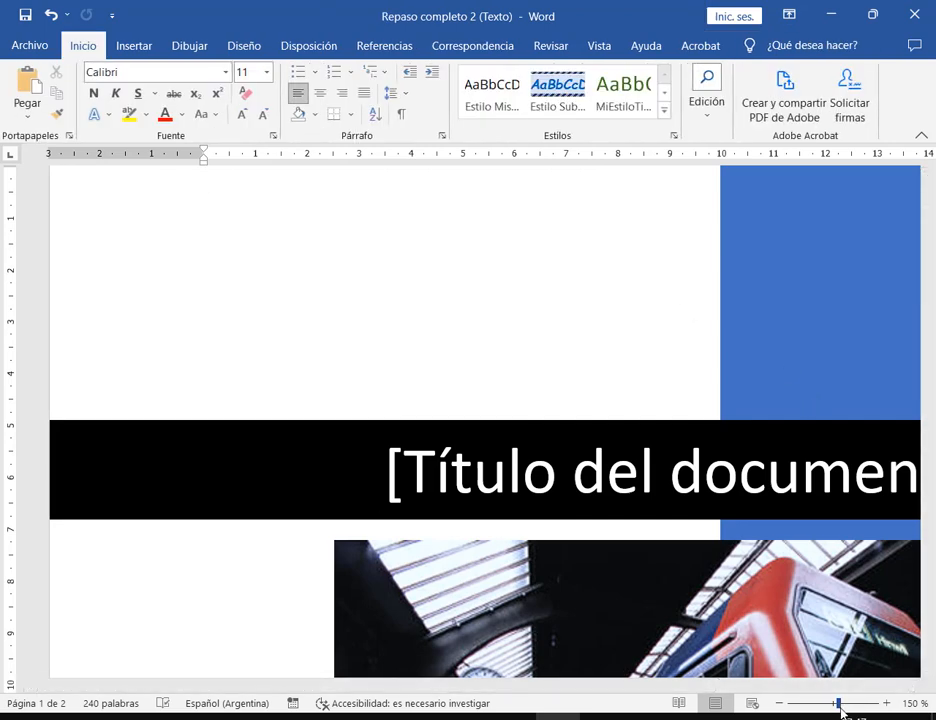
pyautogui.click(818, 708)
pyautogui.scroll(-3, 650, 580)
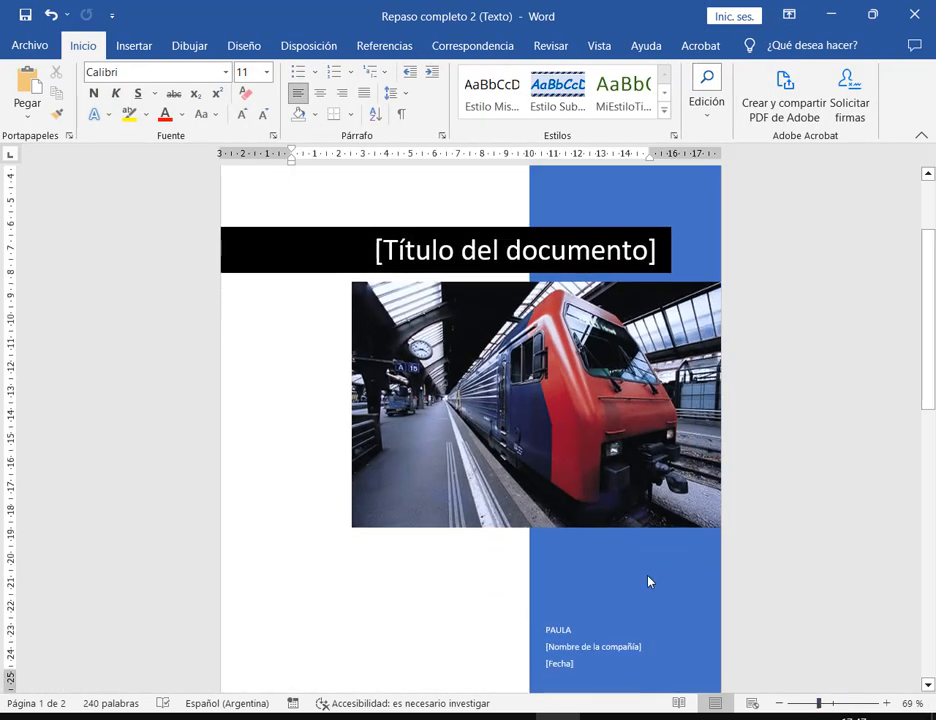
pyautogui.scroll(3, 653, 578)
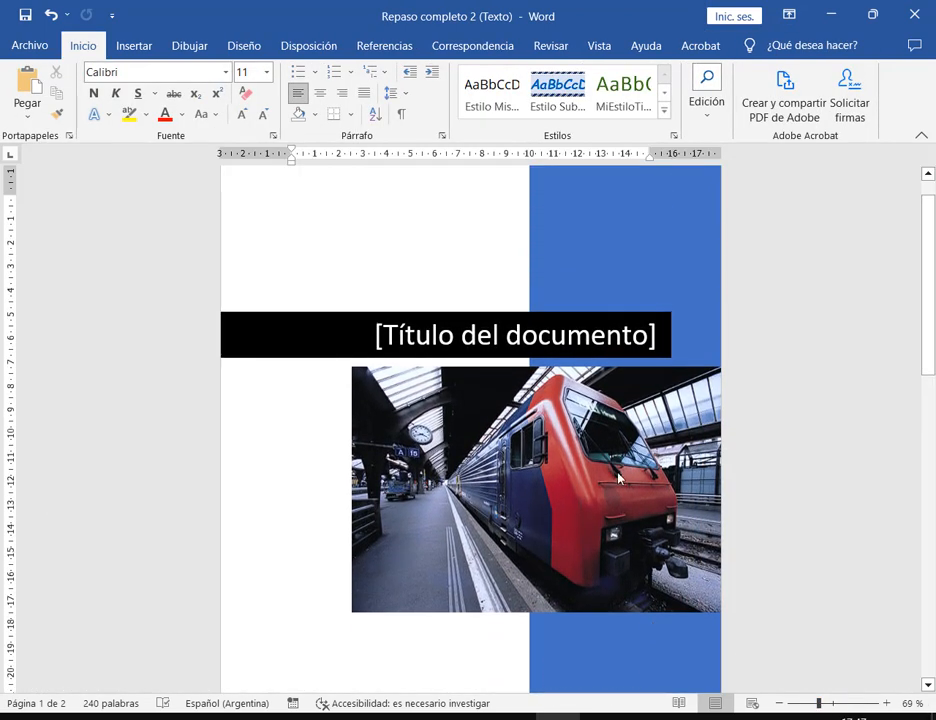
# - Try moving, resizing and deleting the train photo, undoing back to the original
pyautogui.click(512, 480)
pyautogui.moveTo(623, 462); pyautogui.dragTo(343, 533)
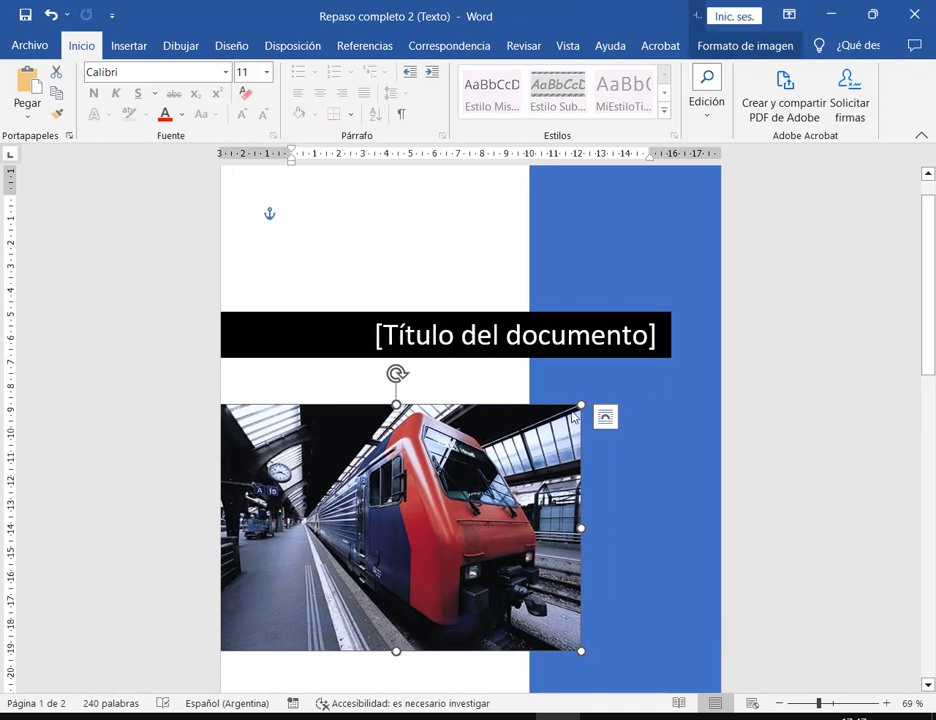
pyautogui.moveTo(573, 418); pyautogui.dragTo(535, 440)
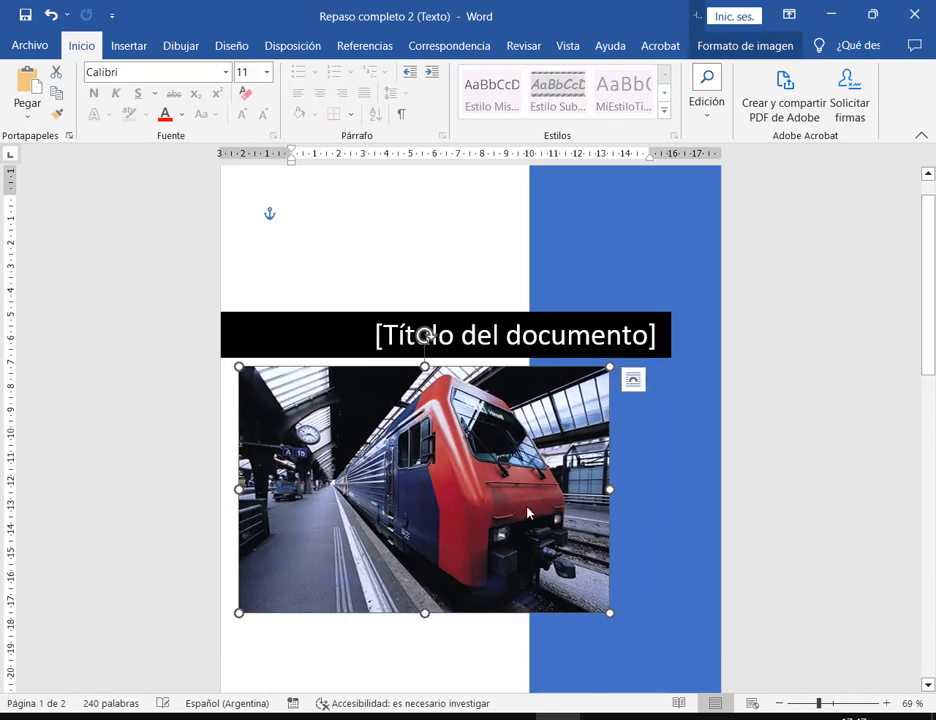
pyautogui.click(632, 379)
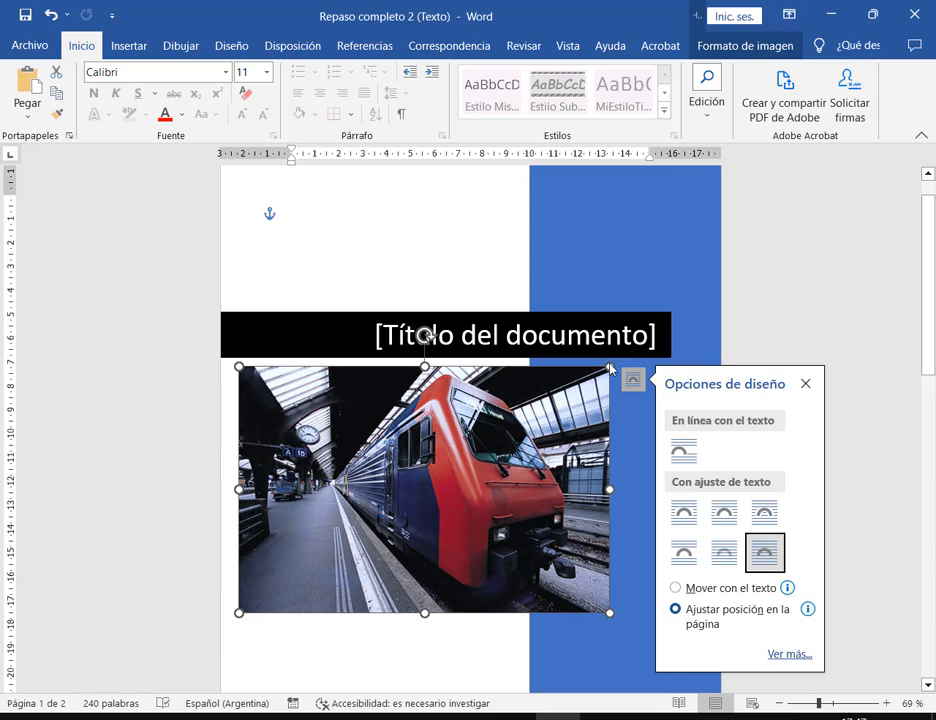
pyautogui.moveTo(610, 366); pyautogui.dragTo(456, 470)
pyautogui.hotkey('ctrl', 'z')
pyautogui.hotkey('ctrl', 'z')
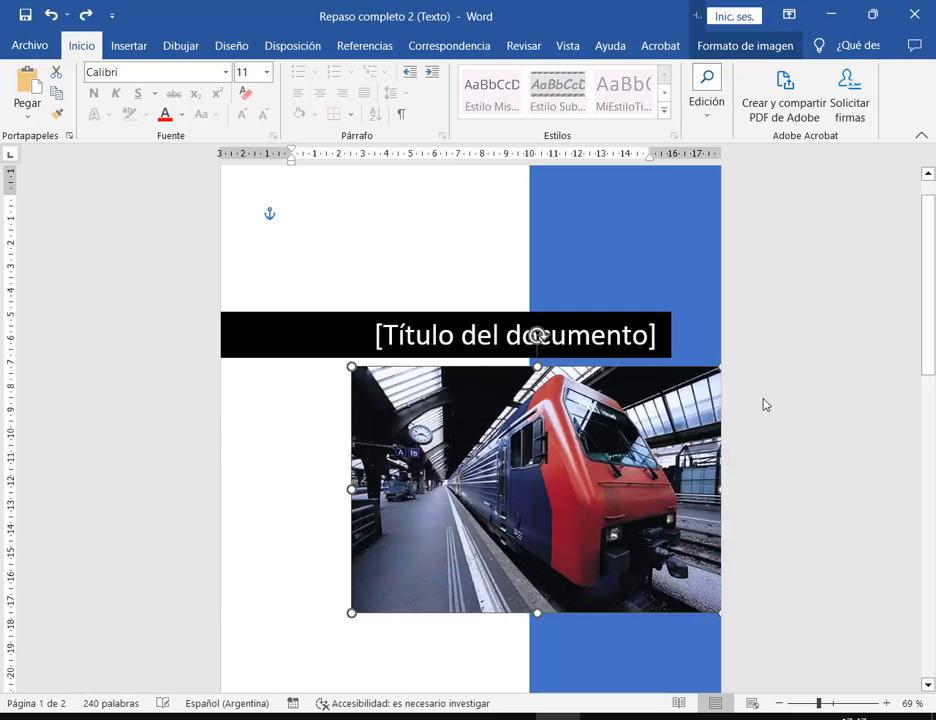
pyautogui.press('Delete')
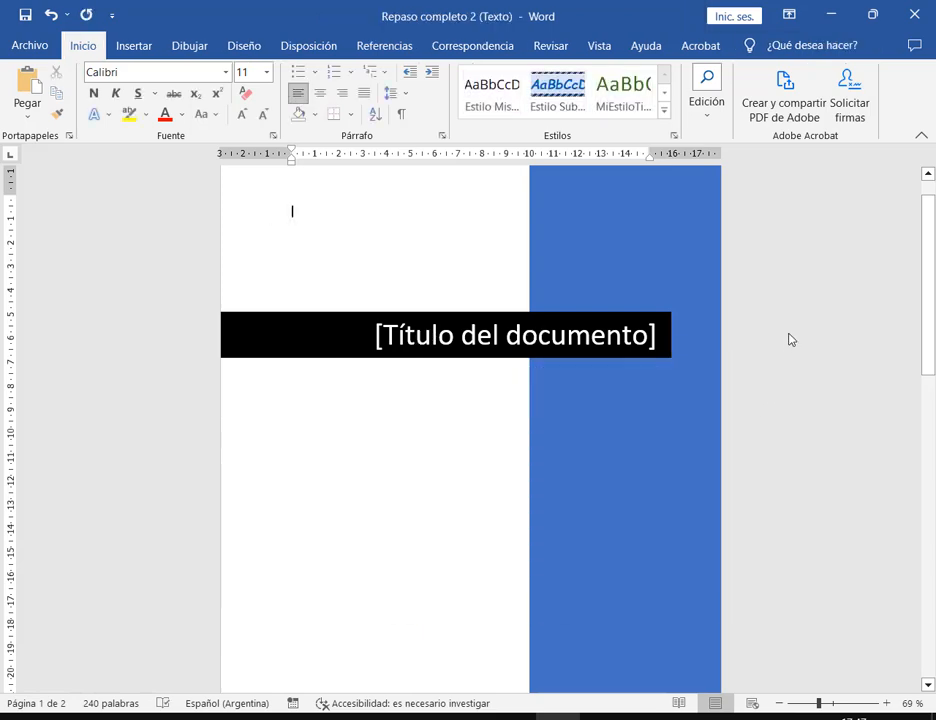
pyautogui.hotkey('ctrl', 'z')
# - Select the train photo and bring up the Formato de imagen tools
pyautogui.click(788, 374)
pyautogui.scroll(-2, 768, 391)
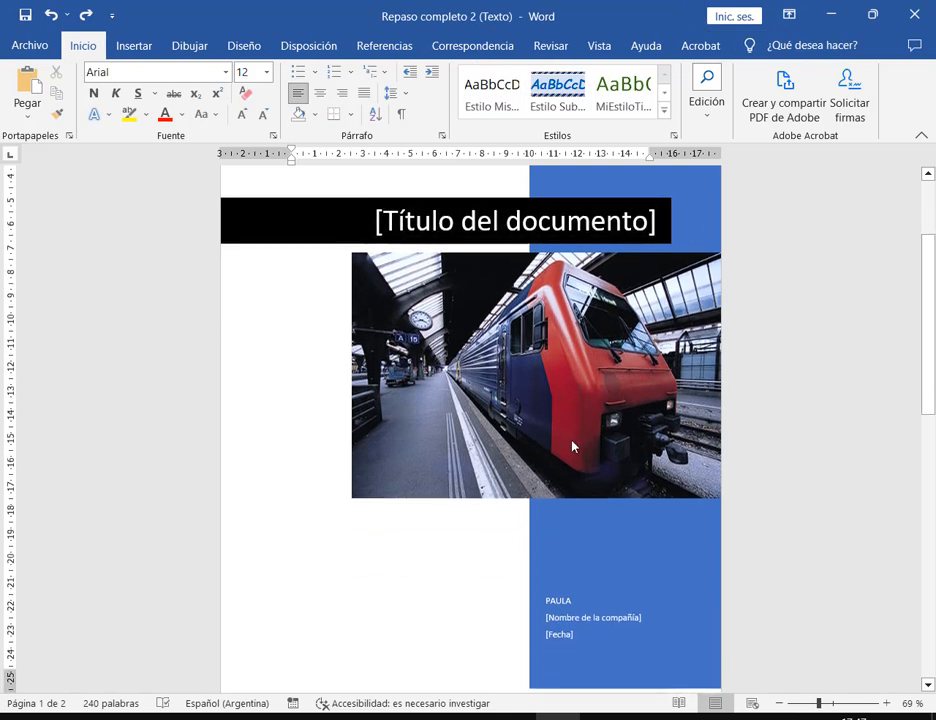
pyautogui.click(590, 365)
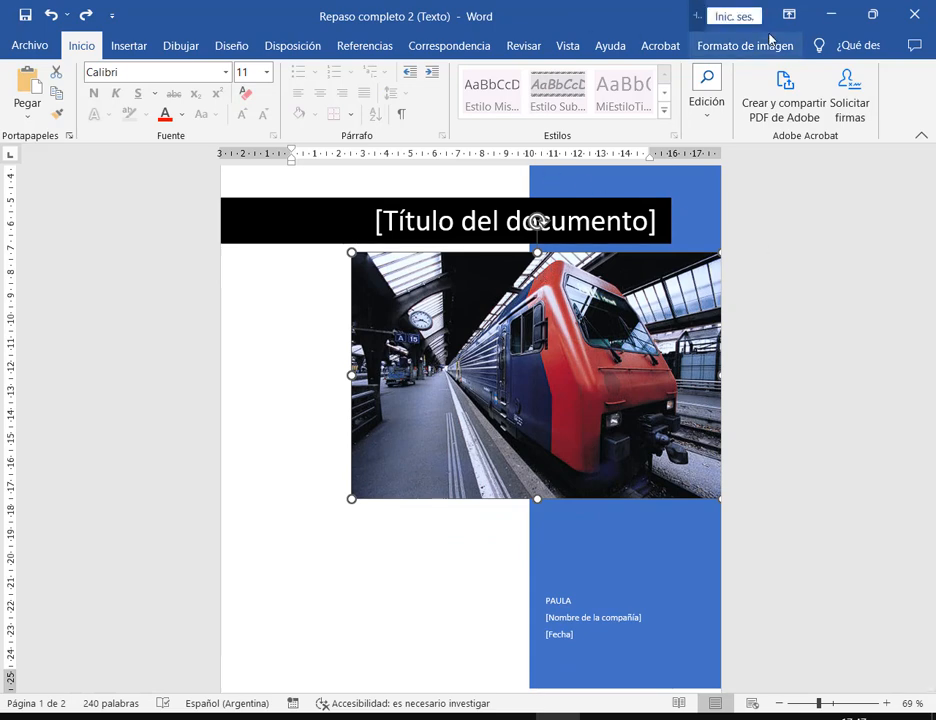
pyautogui.click(753, 45)
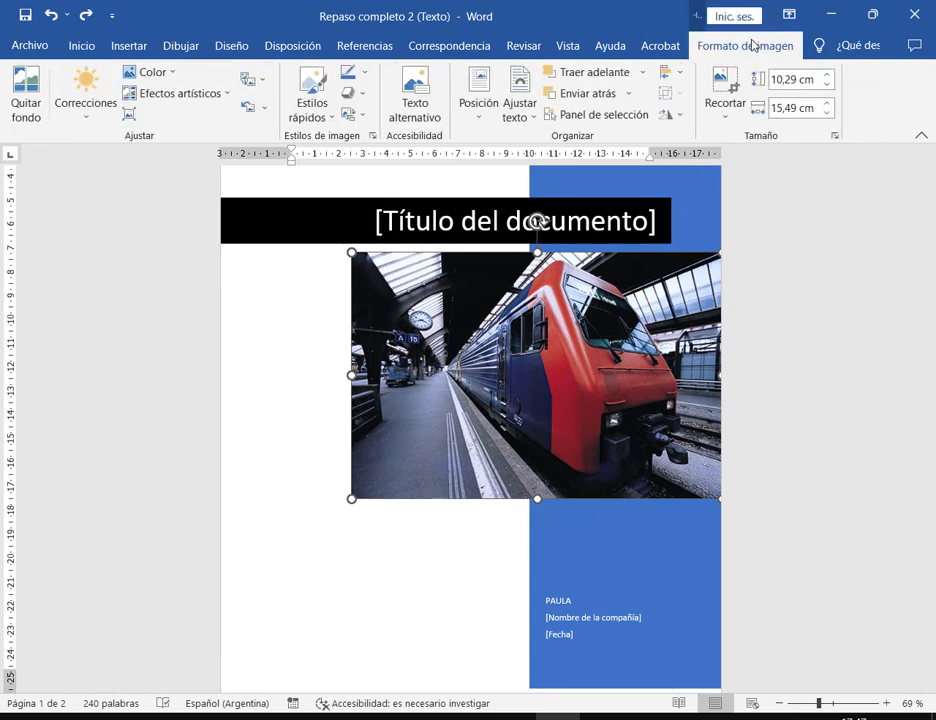
# - Swap the train photo for pexels-andre-furtado-1162251 from FOTOS DE EJEMPLO via Cambiar imagen > Este dispositivo
pyautogui.rightClick(545, 342)
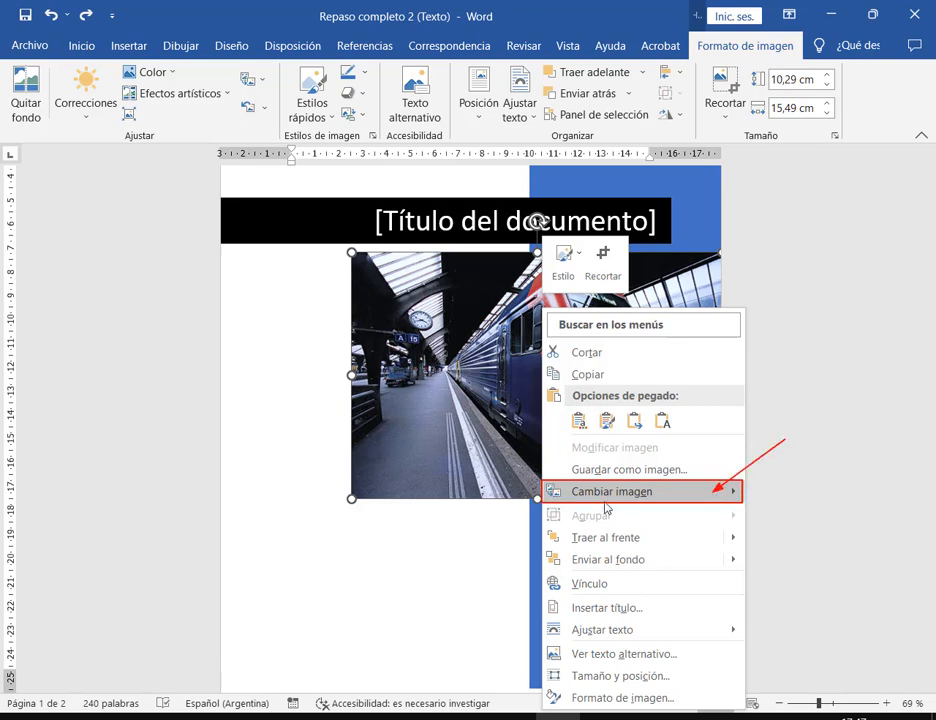
pyautogui.press('Escape')
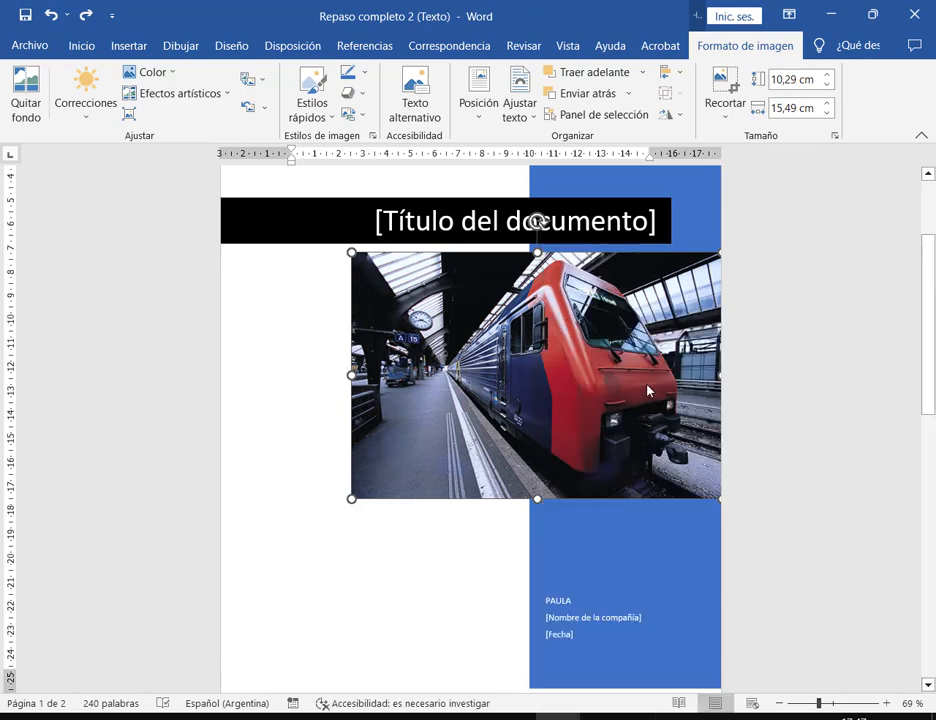
pyautogui.rightClick(650, 391)
pyautogui.moveTo(720, 497)
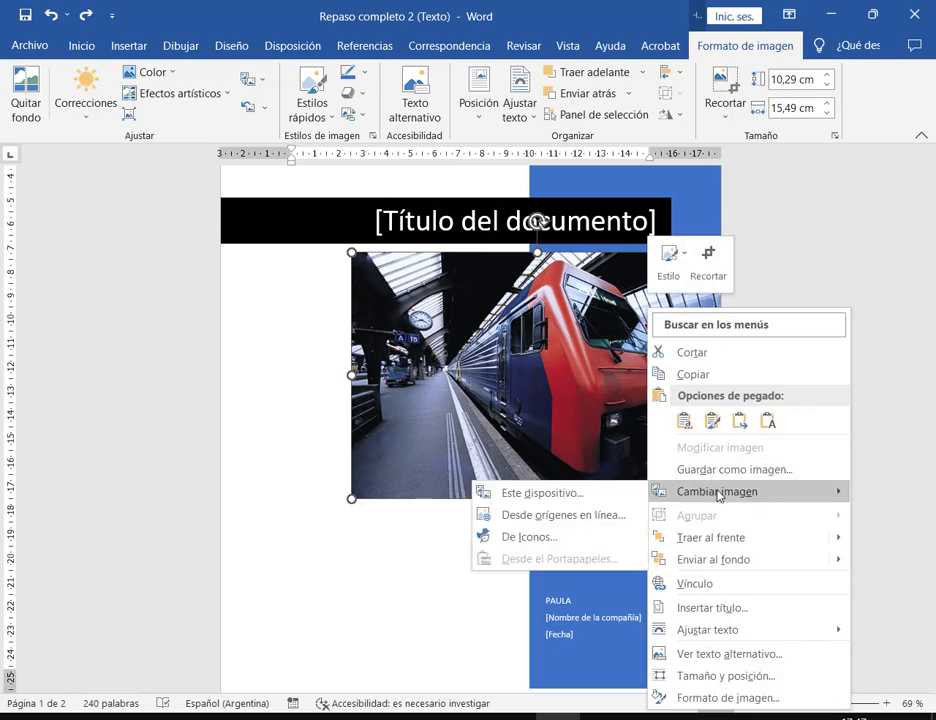
pyautogui.click(548, 497)
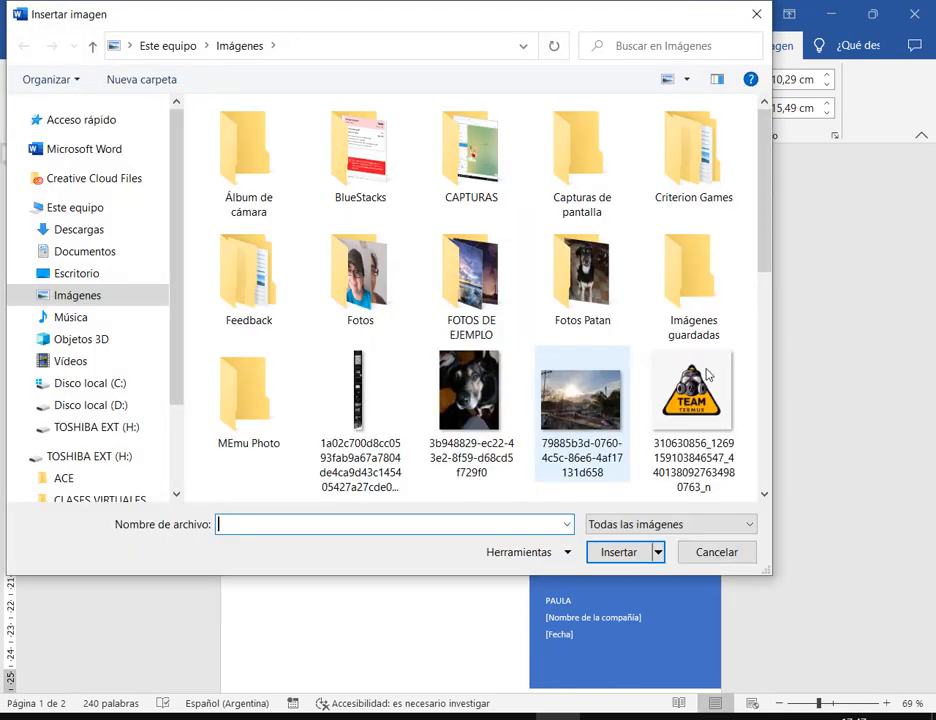
pyautogui.doubleClick(476, 292)
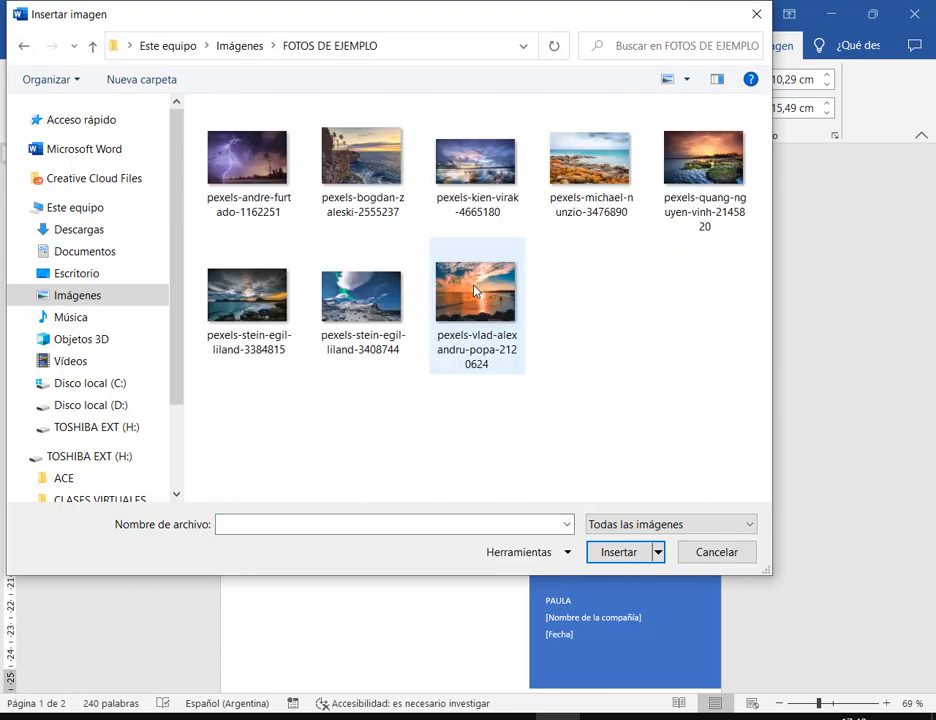
pyautogui.doubleClick(277, 162)
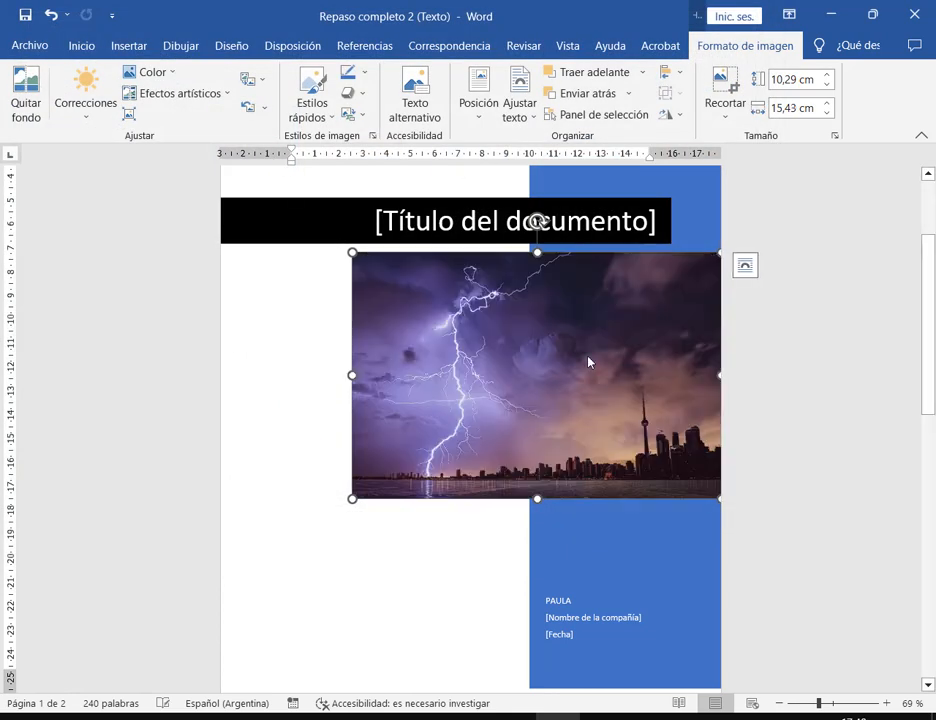
pyautogui.moveTo(344, 244); pyautogui.dragTo(729, 510)
# - Insert the lightning storm image again through Insertar > Imágenes > Este dispositivo
pyautogui.rightClick(631, 323)
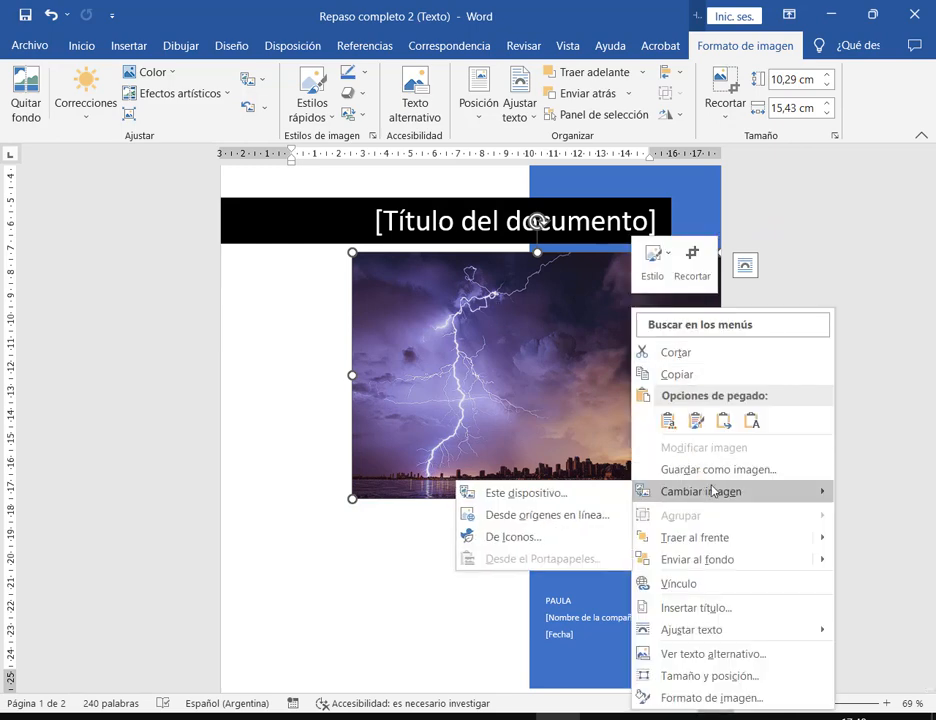
pyautogui.click(858, 317)
pyautogui.scroll(2, 418, 269)
pyautogui.click(418, 269)
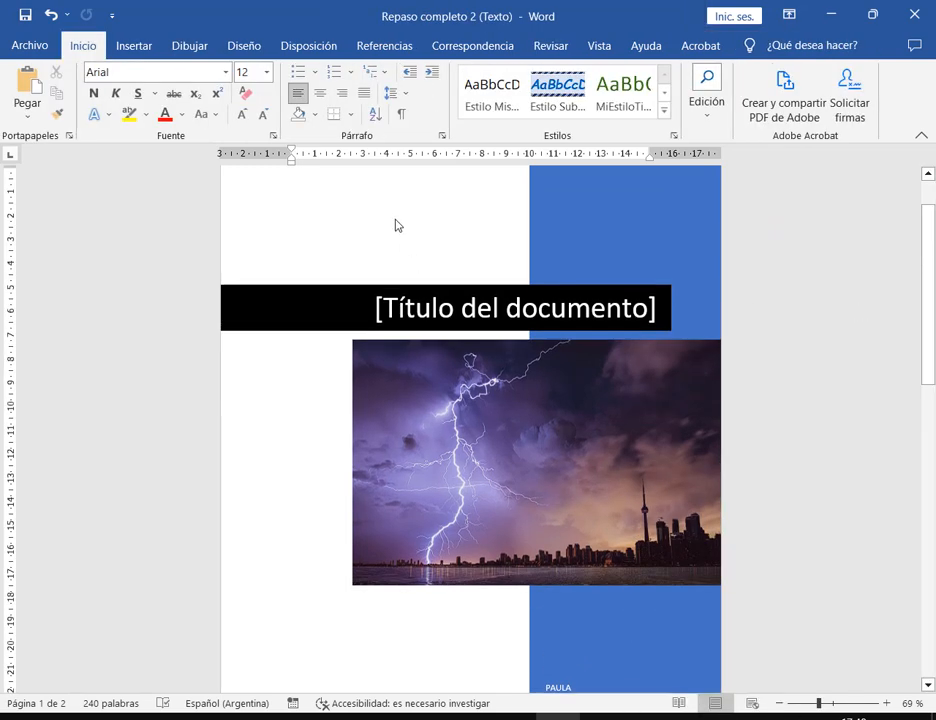
pyautogui.scroll(1, 440, 370)
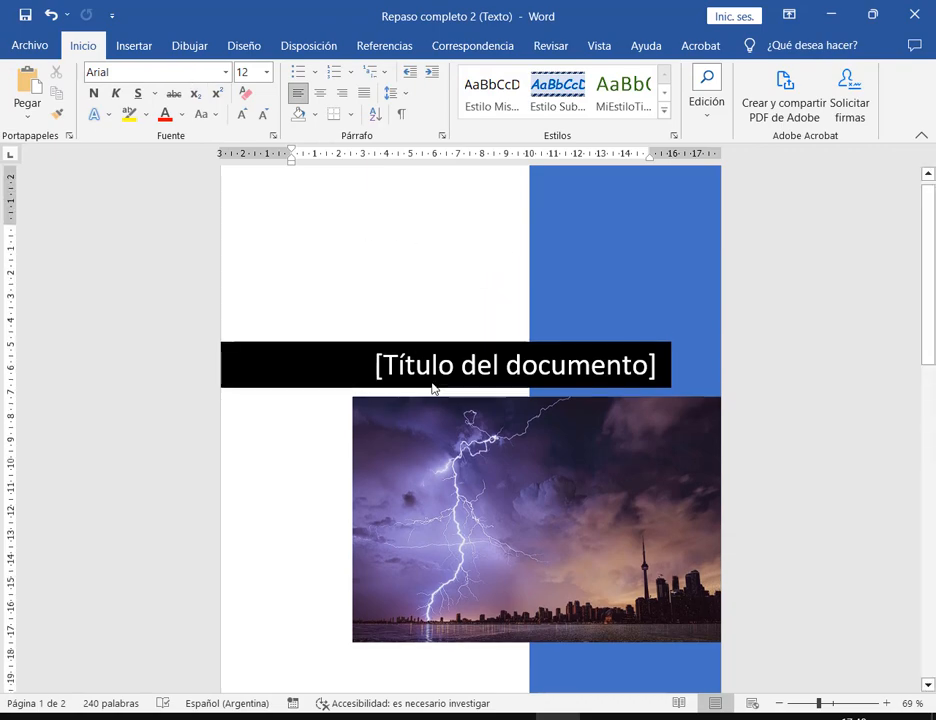
pyautogui.click(126, 46)
pyautogui.click(139, 103)
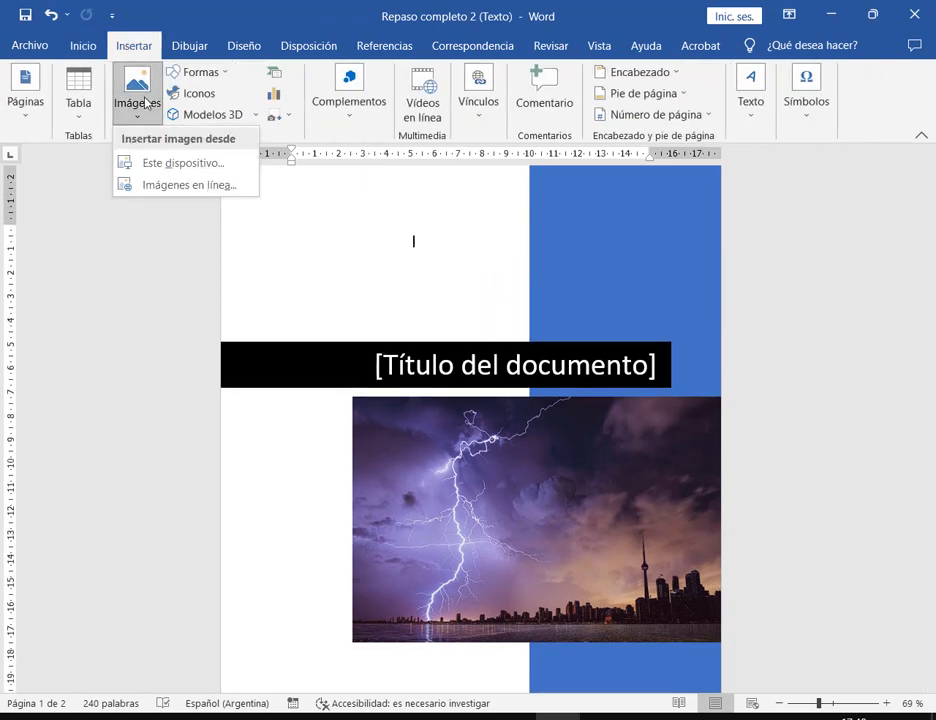
pyautogui.click(170, 163)
pyautogui.doubleClick(250, 158)
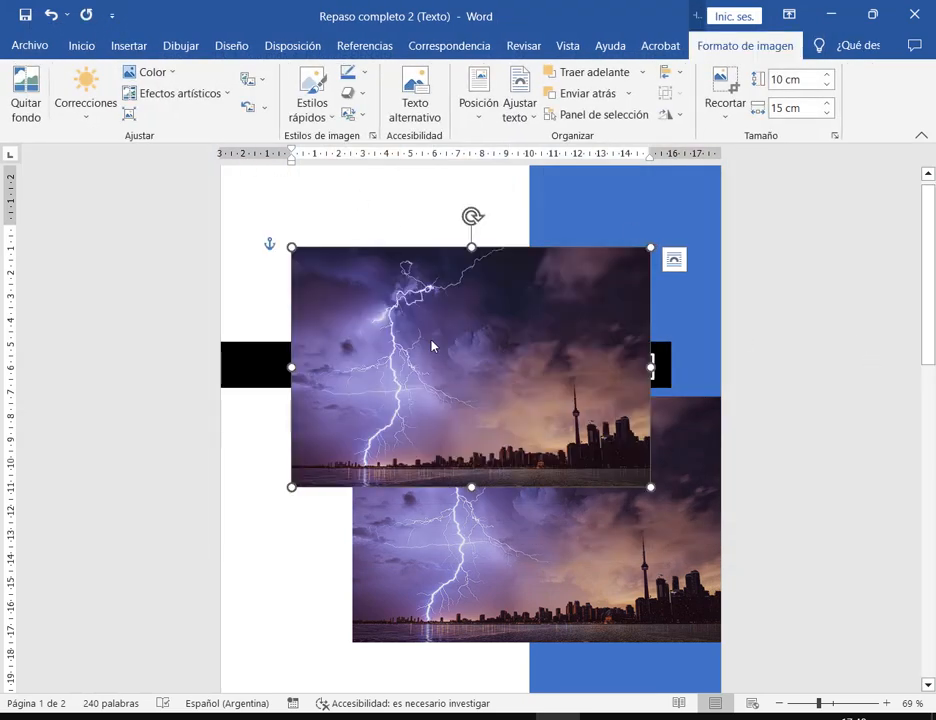
# - Line the extra copy up over the original, delete it, and open the remaining photo's options
pyautogui.moveTo(527, 328); pyautogui.dragTo(595, 519)
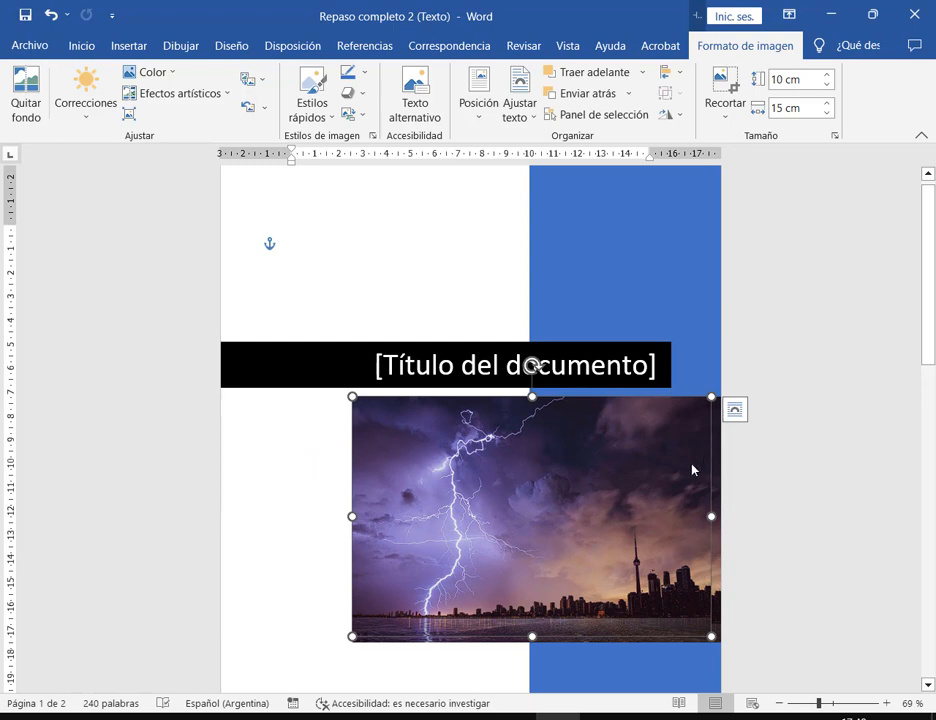
pyautogui.moveTo(692, 468); pyautogui.dragTo(565, 404)
pyautogui.moveTo(451, 453); pyautogui.dragTo(512, 522)
pyautogui.press('Delete')
pyautogui.click(587, 497)
pyautogui.scroll(-2, 655, 420)
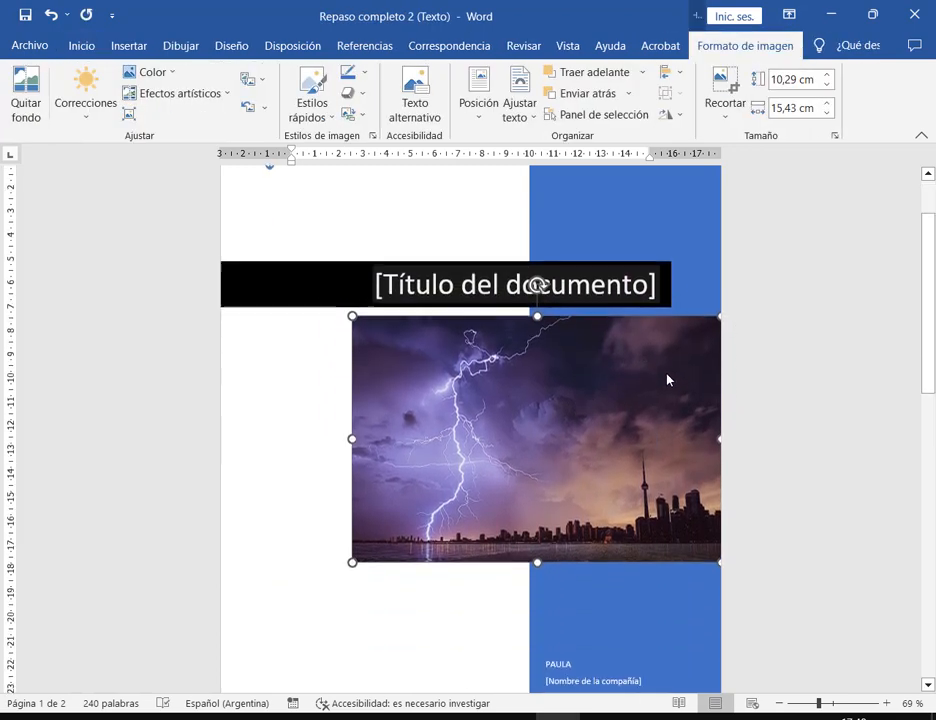
pyautogui.rightClick(667, 375)
# - Replace the lightning photo with the rocky beach image and zoom the view to 110%
pyautogui.moveTo(708, 500)
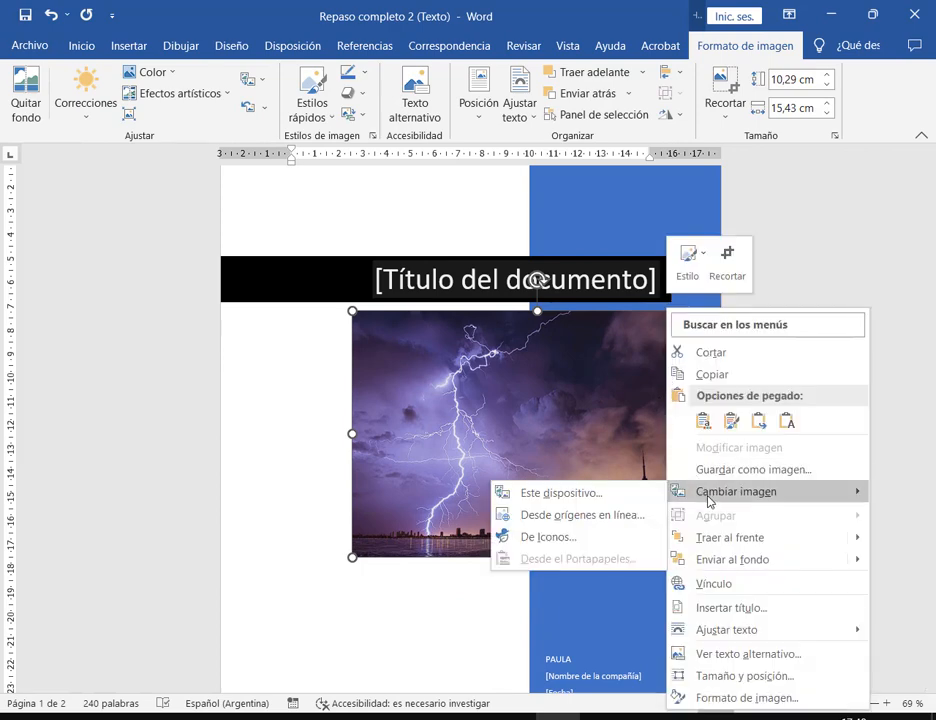
pyautogui.click(493, 380)
pyautogui.rightClick(494, 378)
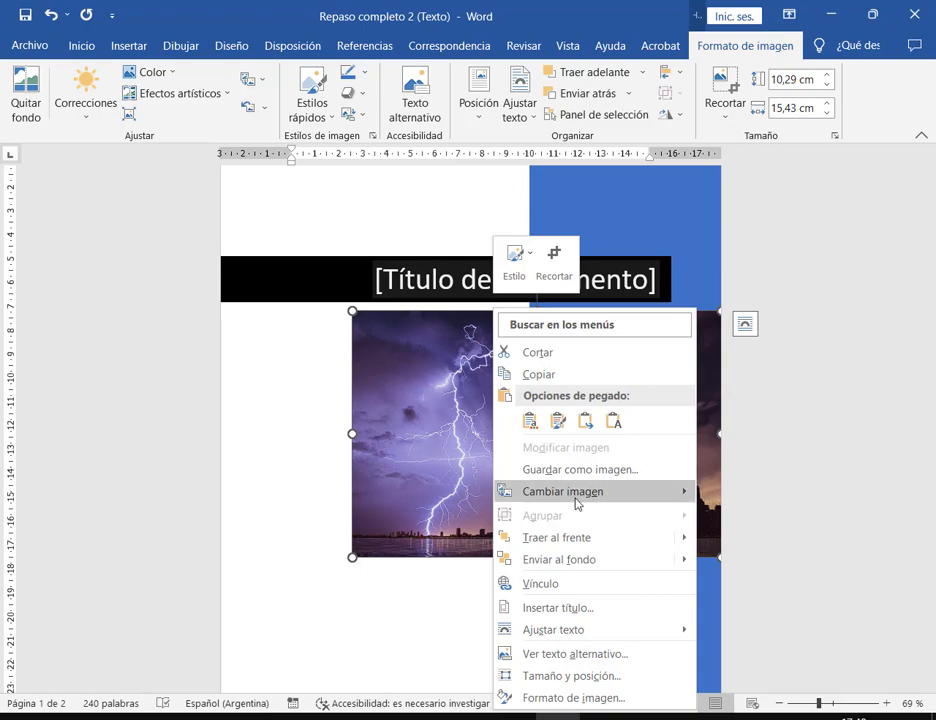
pyautogui.moveTo(577, 500)
pyautogui.click(766, 493)
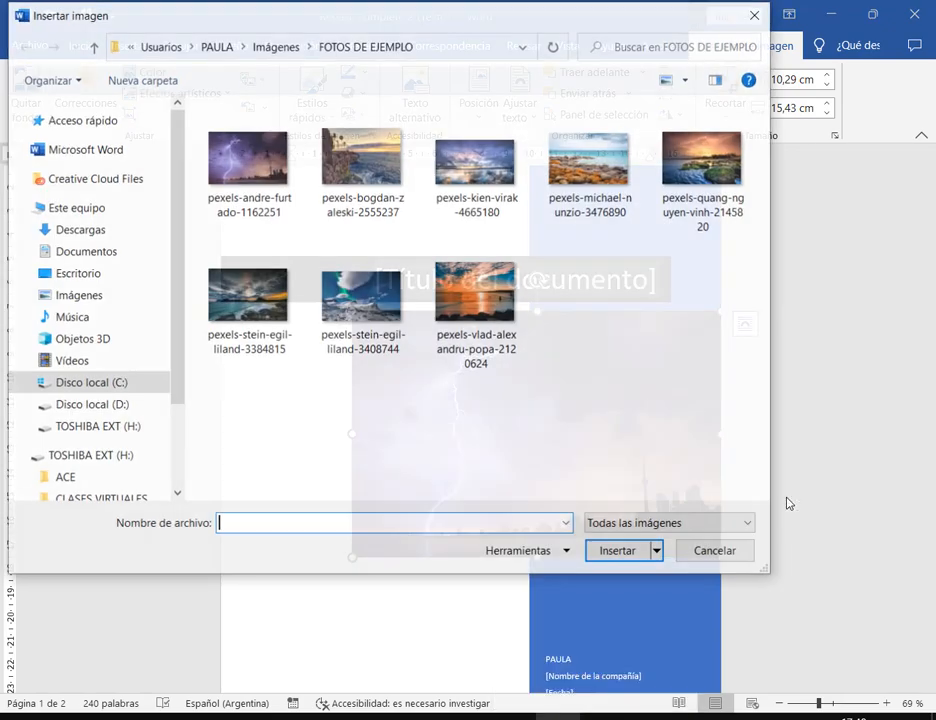
pyautogui.doubleClick(585, 174)
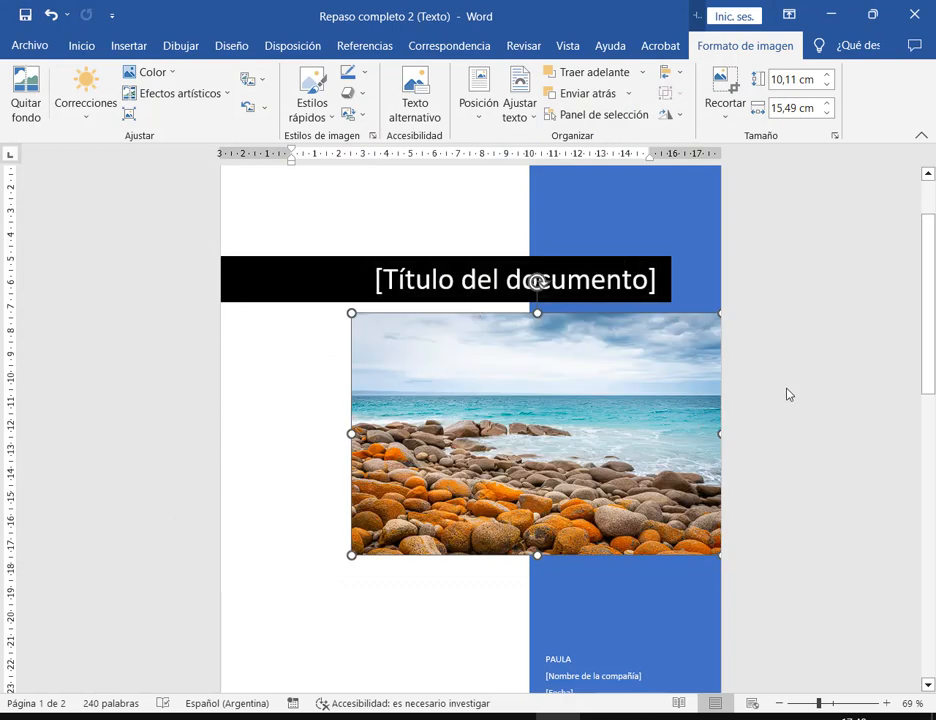
pyautogui.click(786, 394)
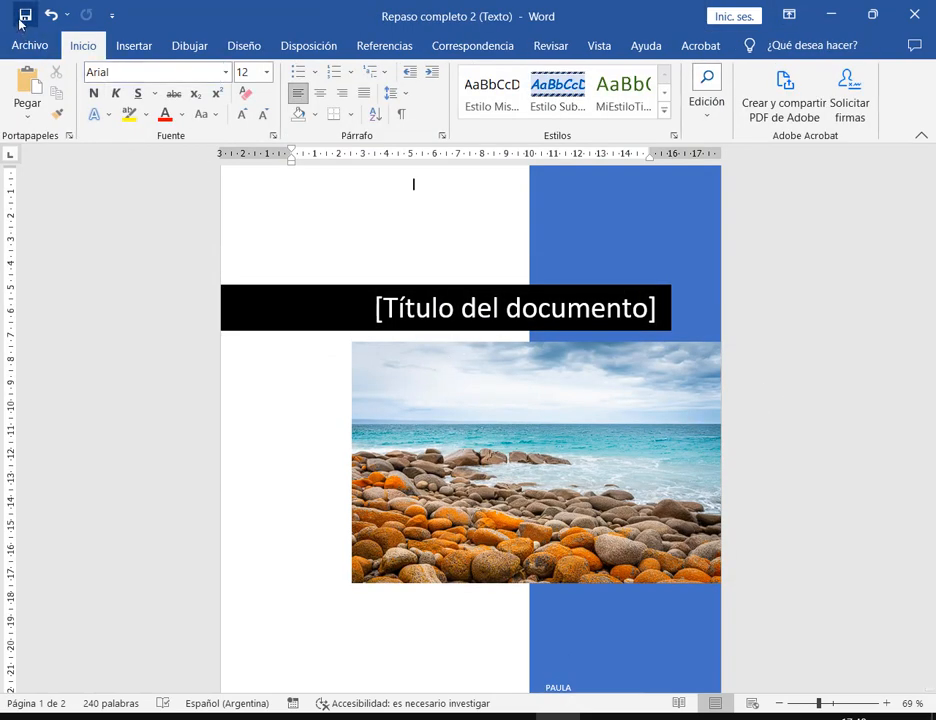
pyautogui.scroll(-5, 633, 272)
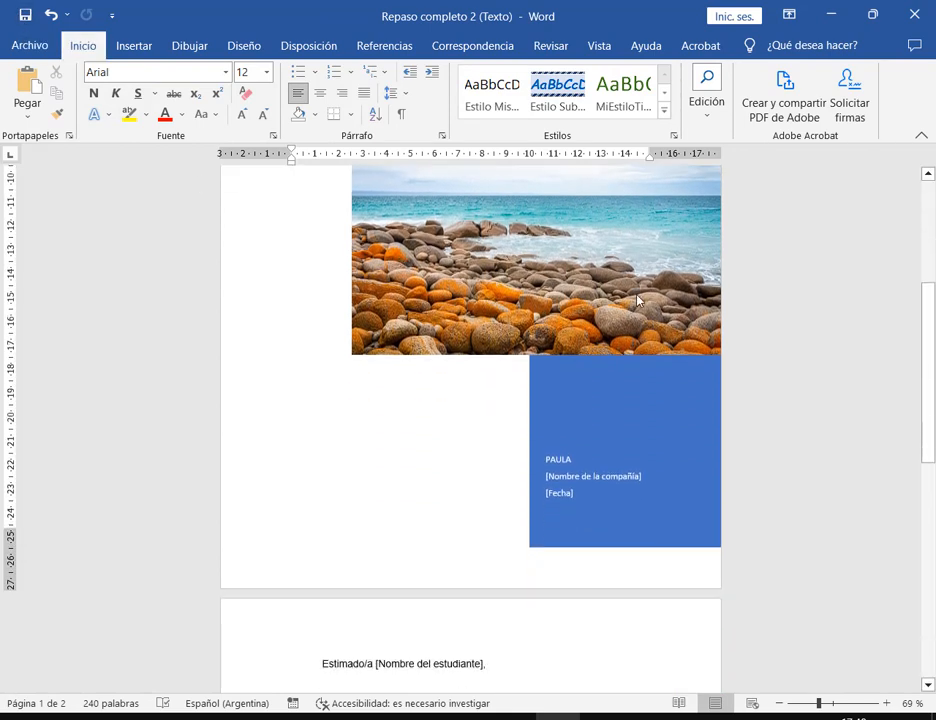
pyautogui.click(886, 704)
pyautogui.click(886, 704)
pyautogui.click(886, 704)
pyautogui.click(886, 704)
pyautogui.click(886, 704)
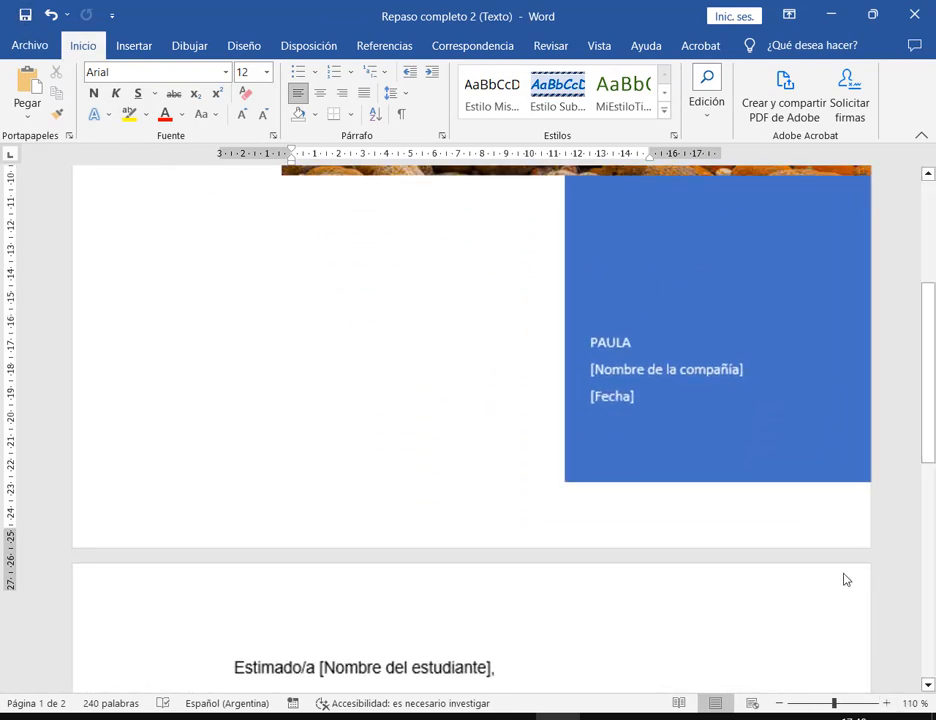
pyautogui.scroll(6, 858, 558)
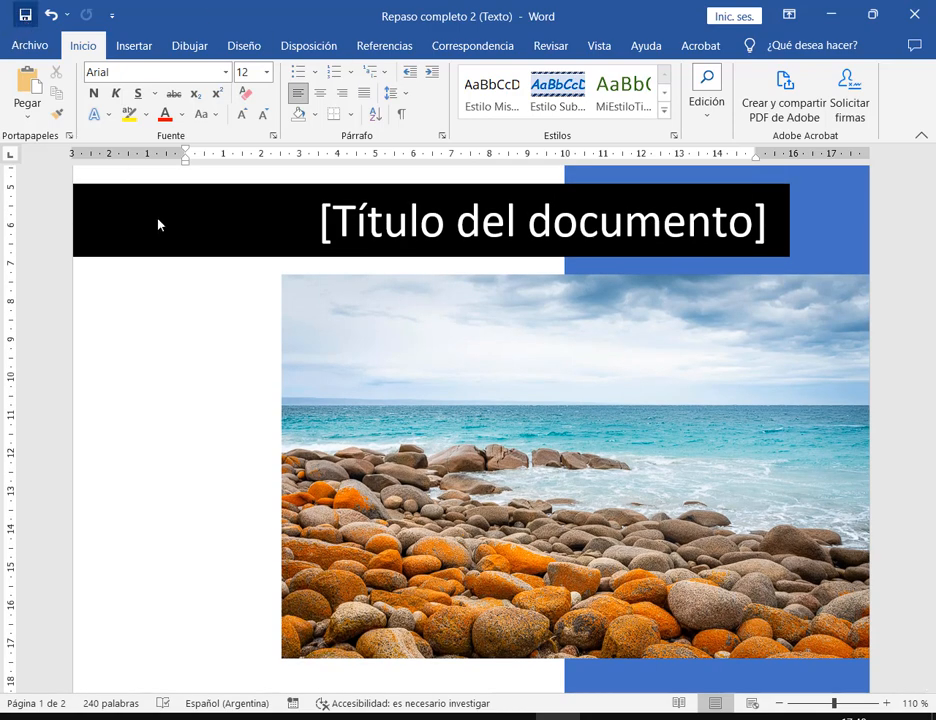
# - Check the title 'Programa de Pasantías de Verano' in the PDF, then select the cover's title placeholder
pyautogui.hotkey('alt', 'Tab')
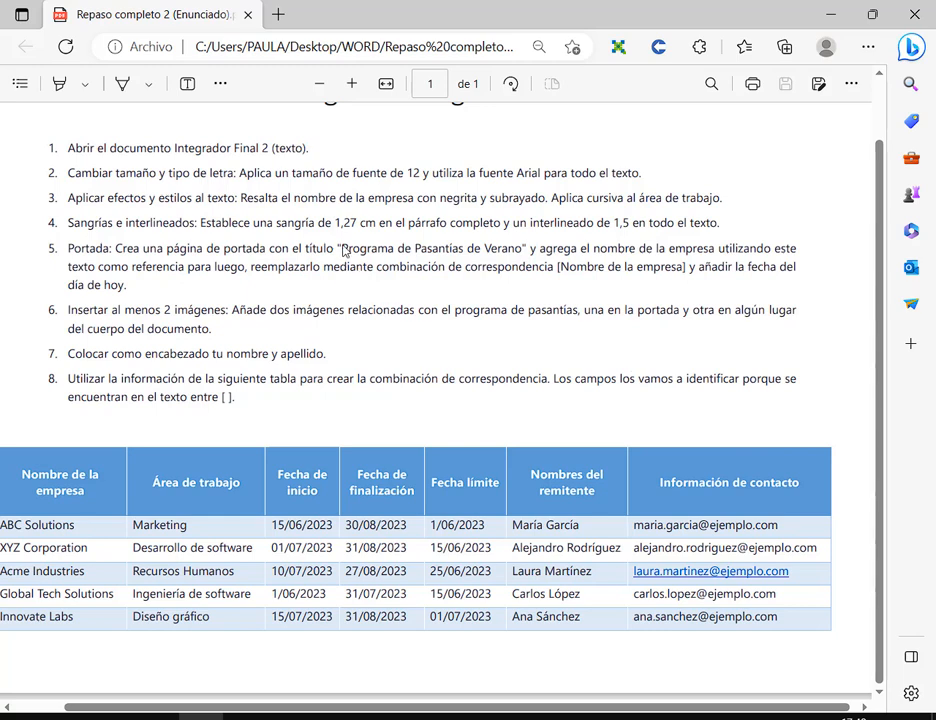
pyautogui.moveTo(338, 250); pyautogui.dragTo(526, 250)
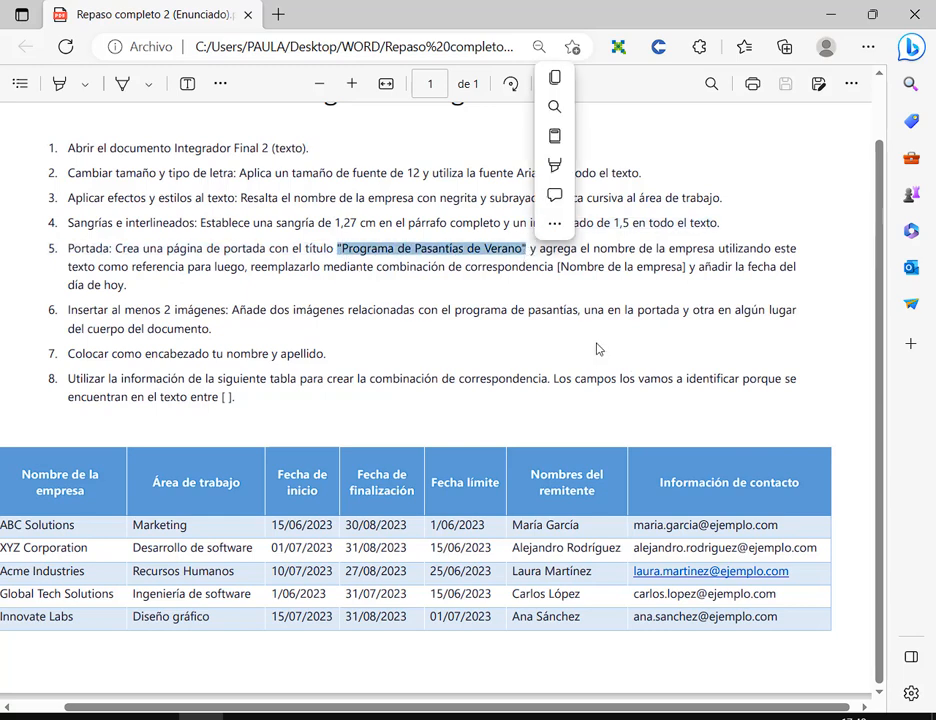
pyautogui.hotkey('alt', 'Tab')
pyautogui.click(453, 229)
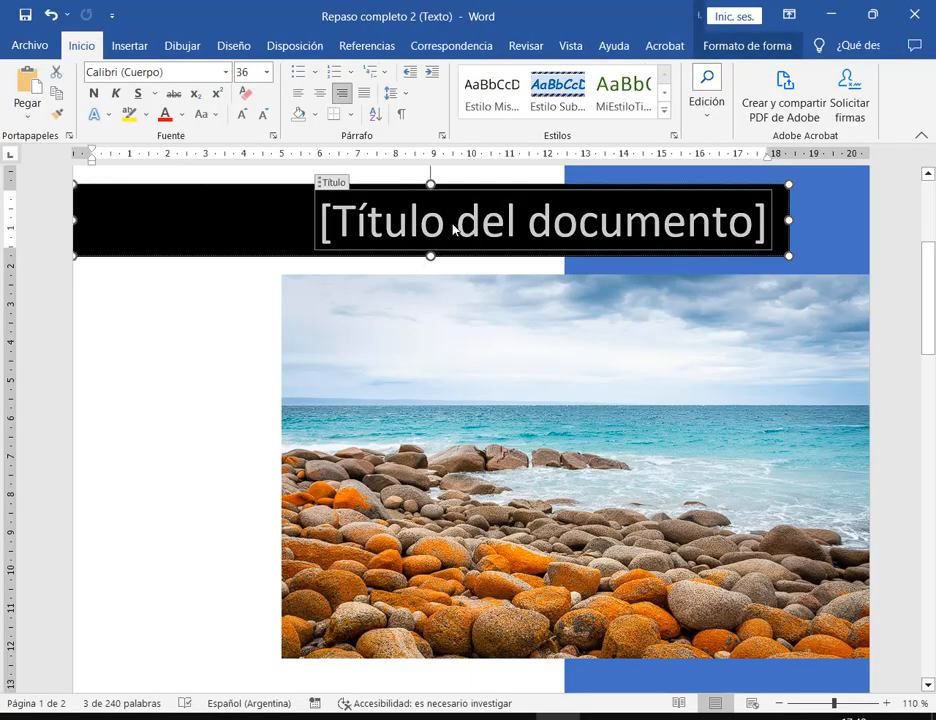
# - Type the cover title 'Programa de Pasantías de Verano' into the title placeholder
pyautogui.write('Programa de pa')
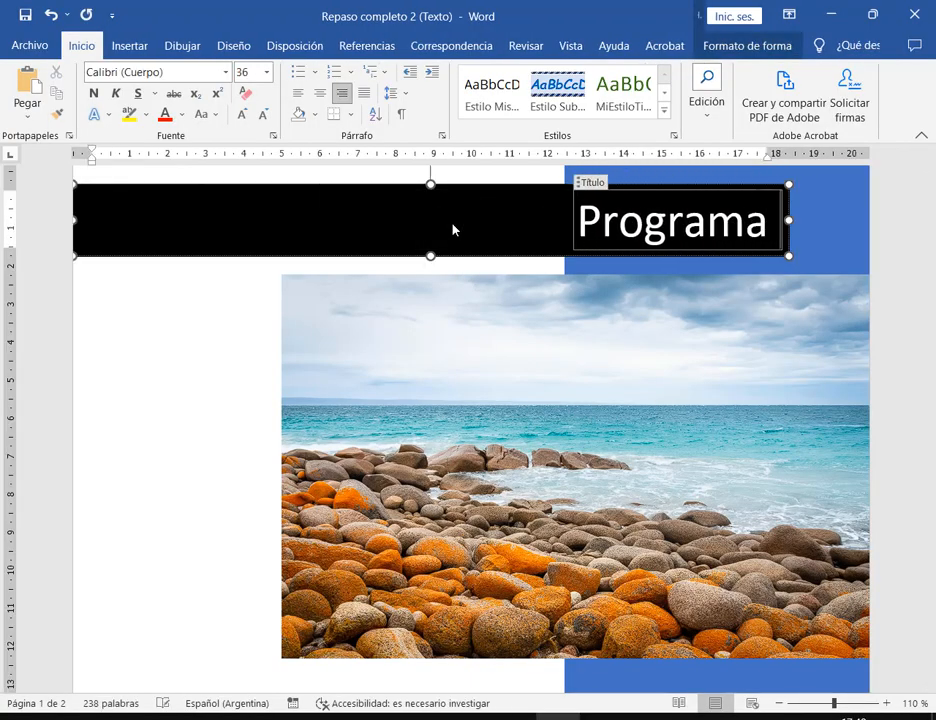
pyautogui.press('BackSpace')
pyautogui.press('BackSpace')
pyautogui.write('Pa')
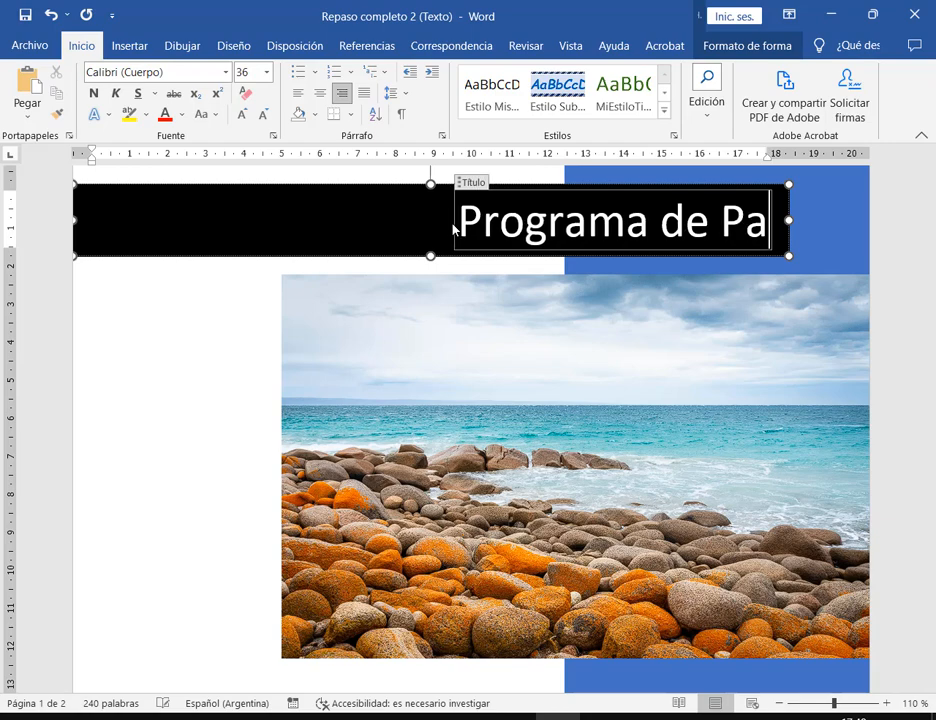
pyautogui.write('santías de')
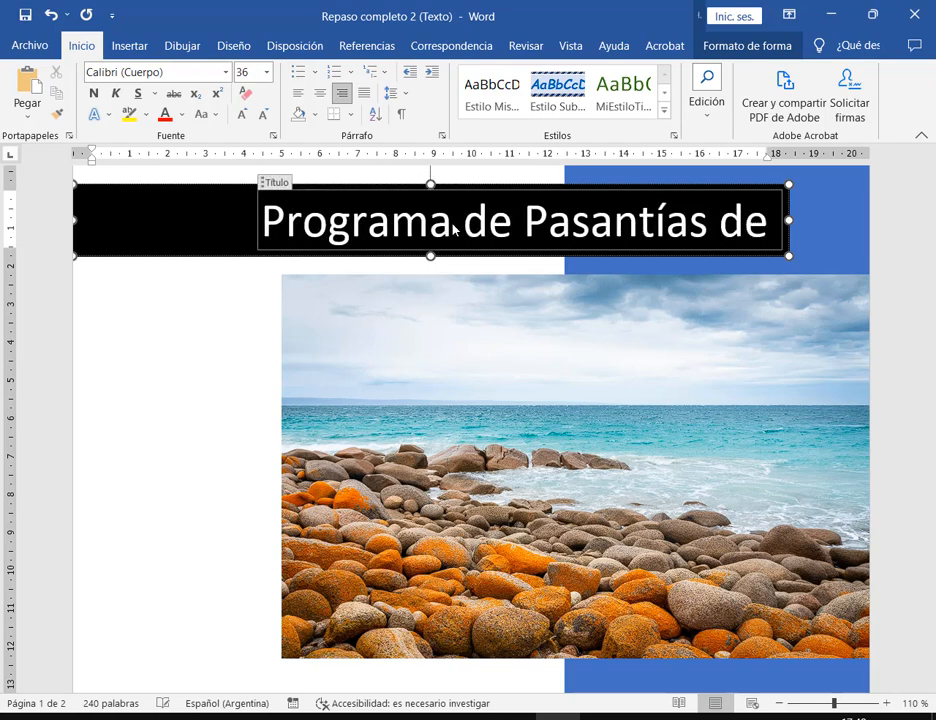
pyautogui.write(' Verano')
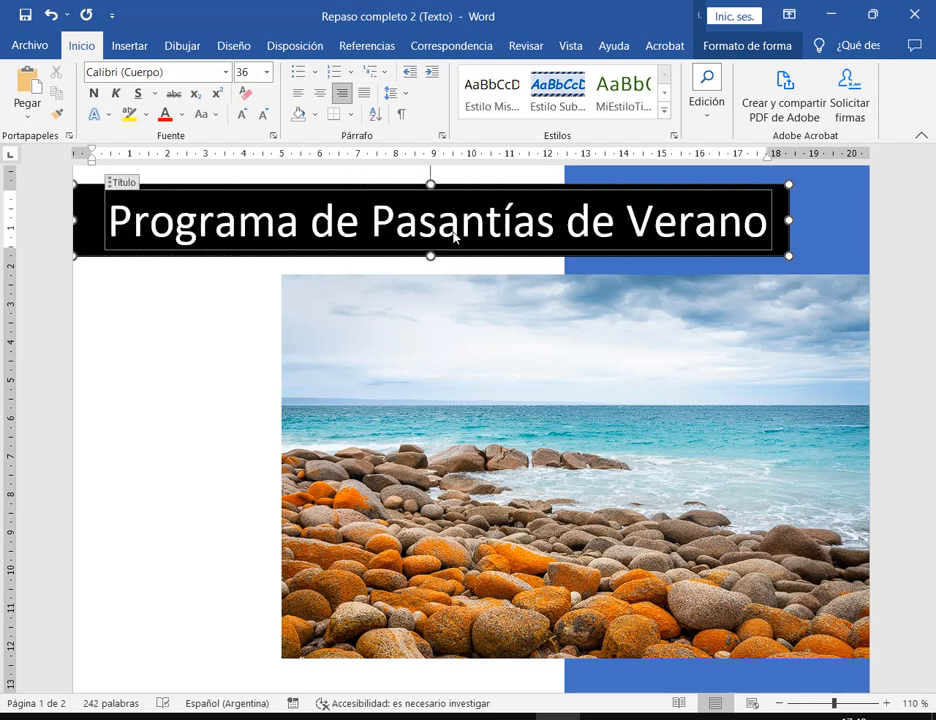
pyautogui.click(234, 393)
# - Try the title at 28 pt, then revert it to 36 pt and zoom out to 80%
pyautogui.scroll(3, 236, 390)
pyautogui.click(554, 390)
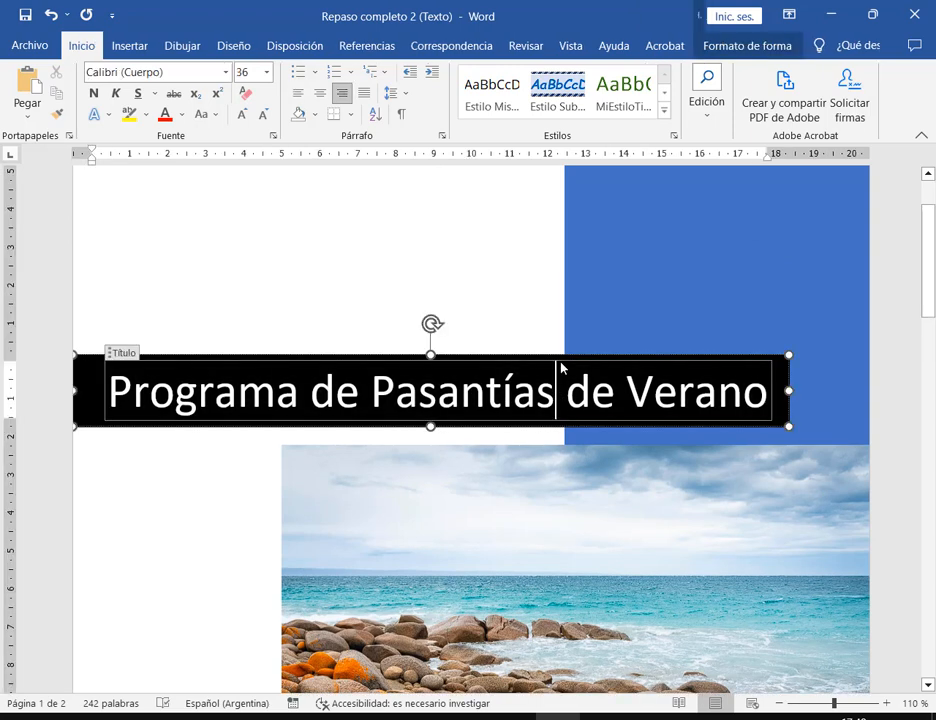
pyautogui.press('Escape')
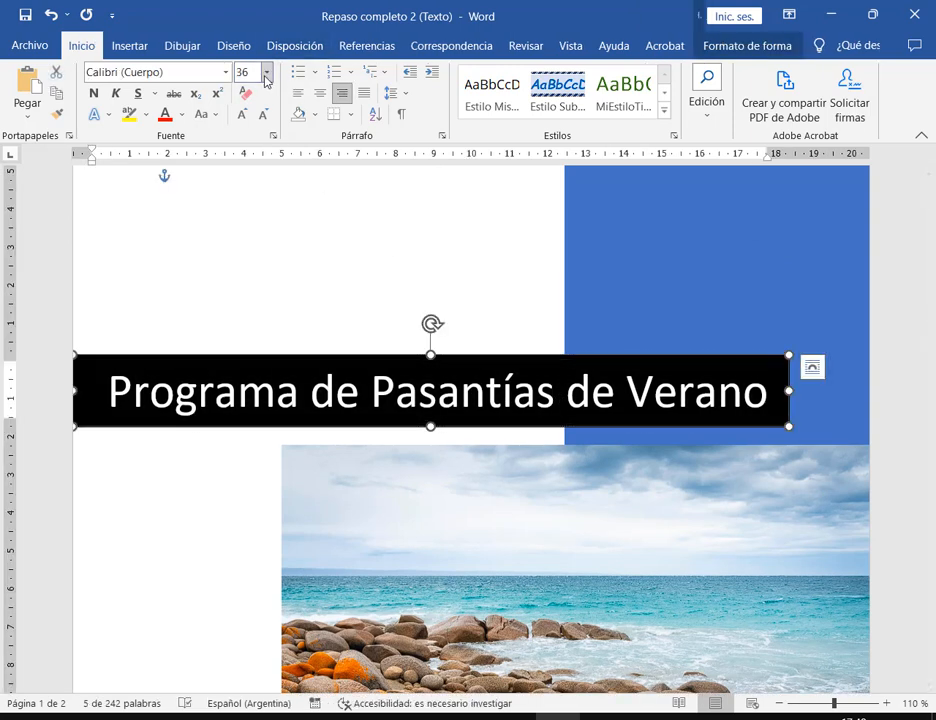
pyautogui.click(266, 72)
pyautogui.click(246, 304)
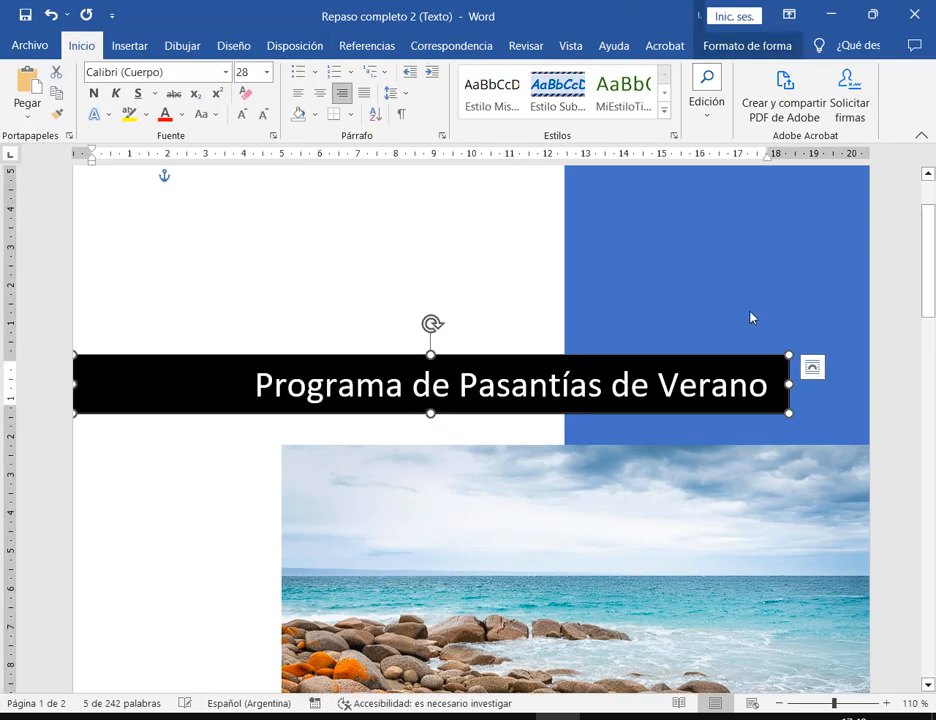
pyautogui.click(884, 399)
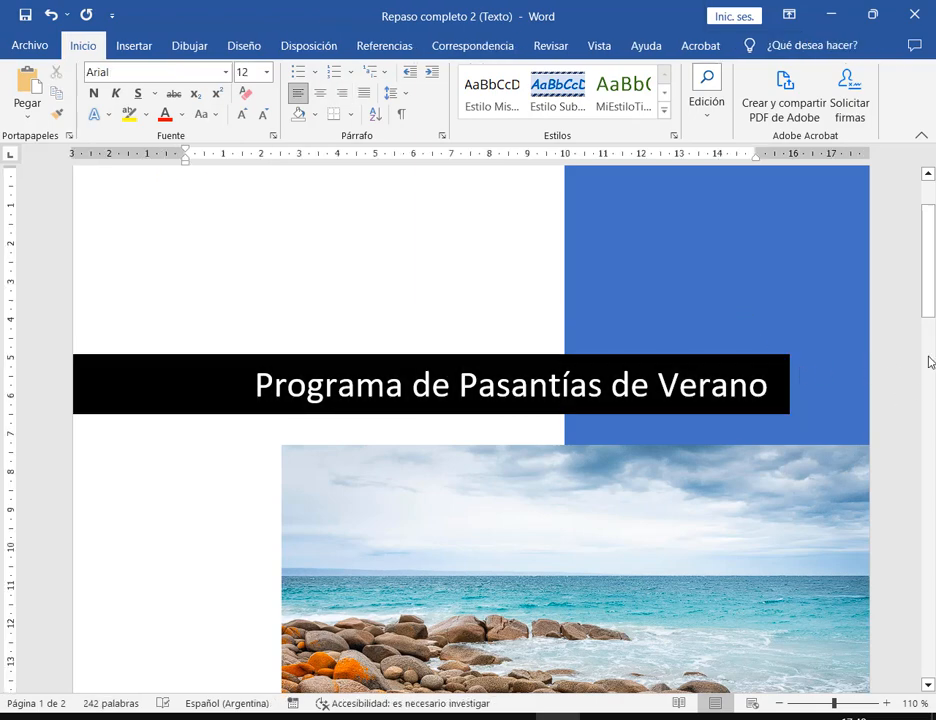
pyautogui.hotkey('ctrl', 'z')
pyautogui.click(909, 351)
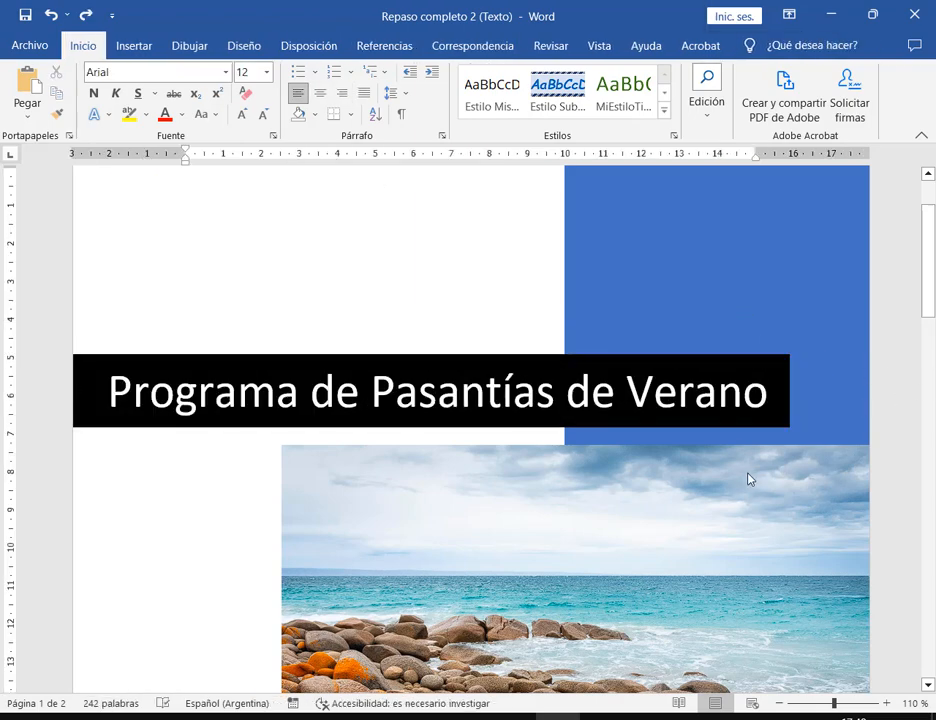
pyautogui.scroll(-3, 674, 487)
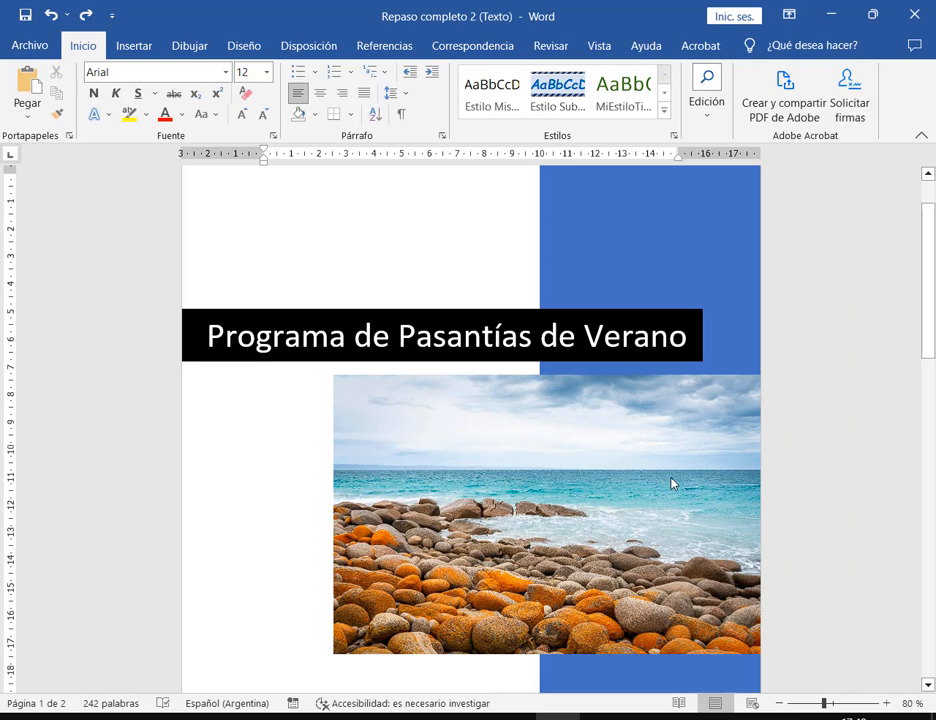
pyautogui.click(26, 15)
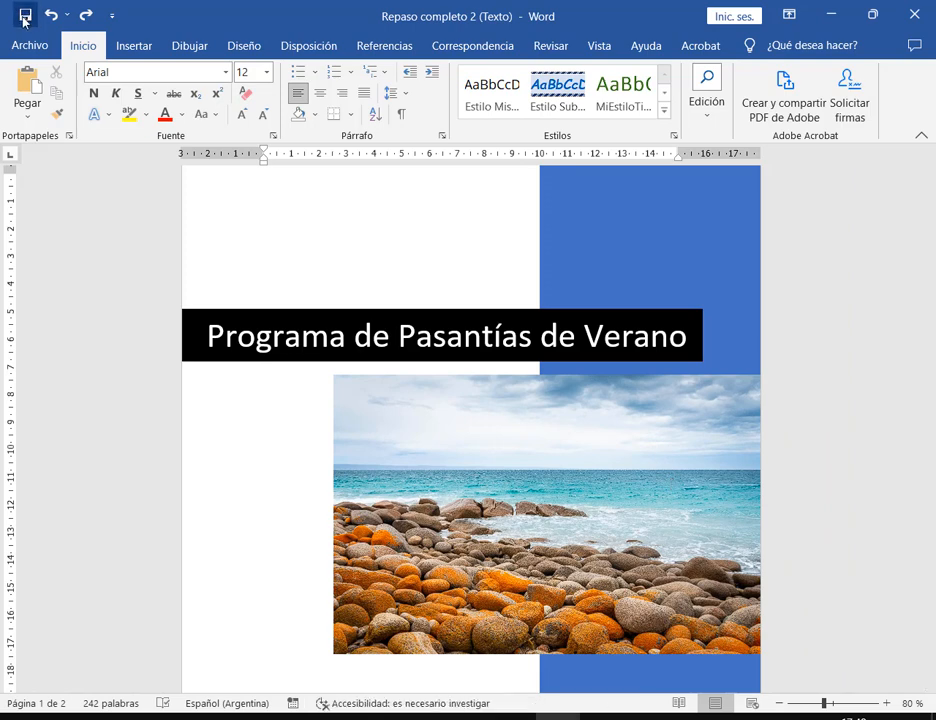
# - Read task 5's company-name instruction in the PDF, then scroll Word back to the cover's blue box
pyautogui.hotkey('alt', 'Tab')
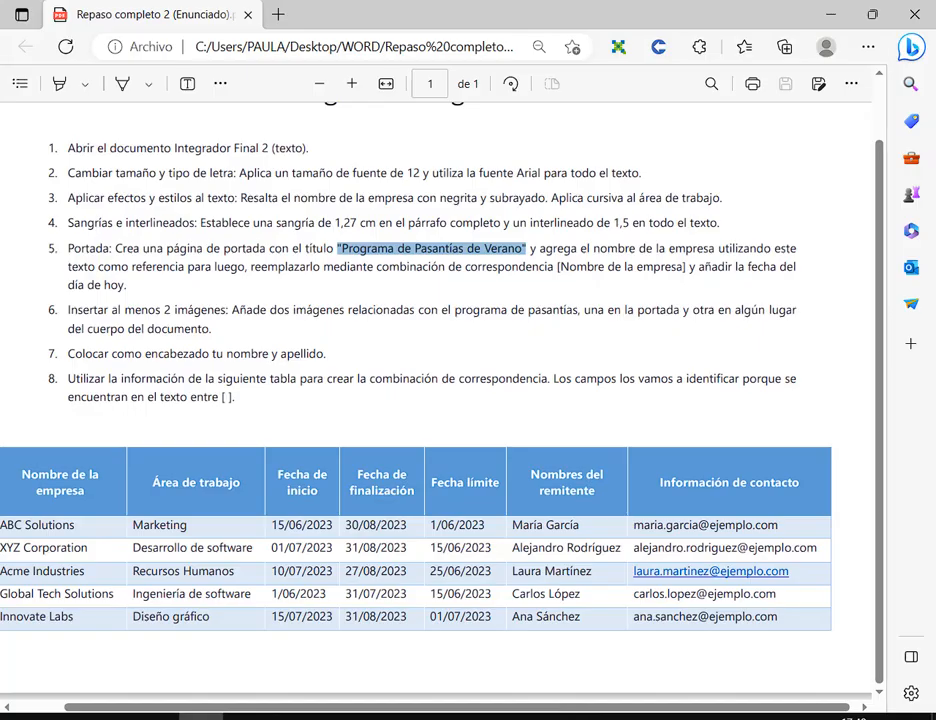
pyautogui.click(556, 356)
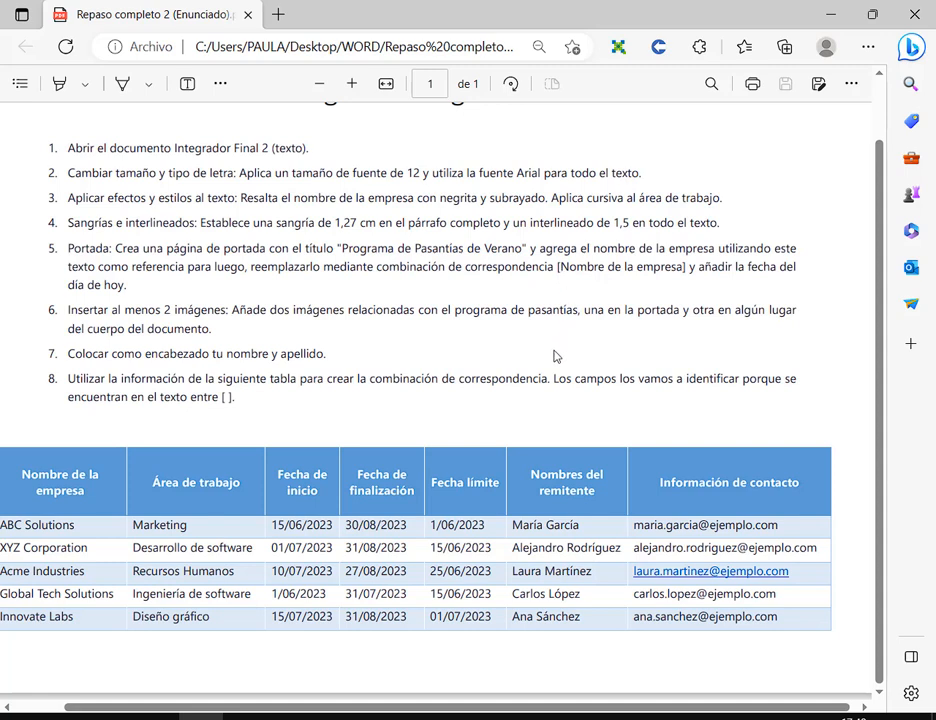
pyautogui.moveTo(538, 248); pyautogui.dragTo(736, 250)
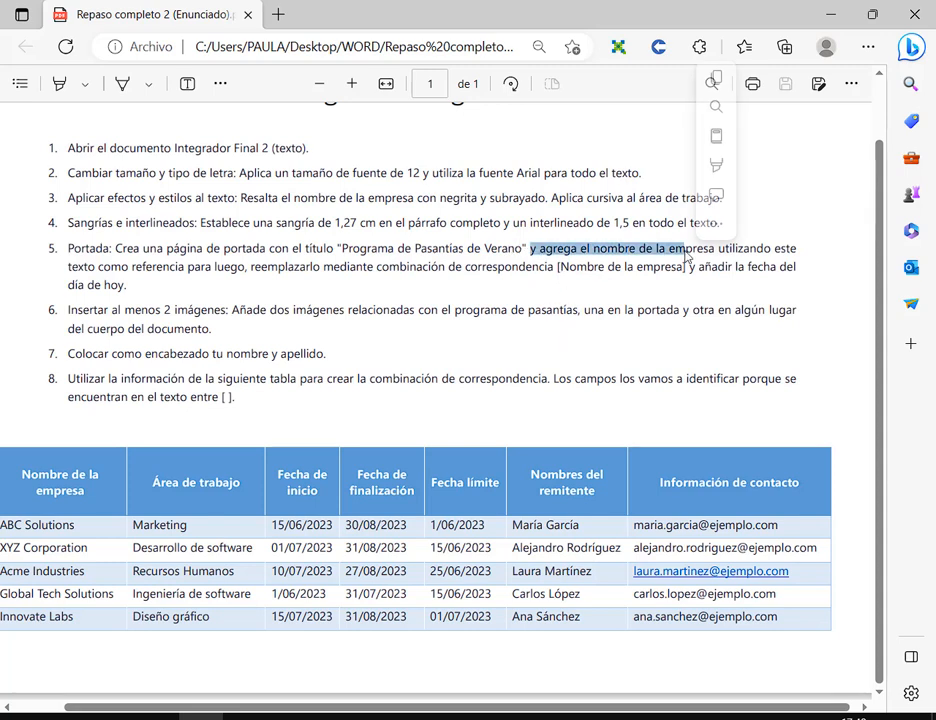
pyautogui.doubleClick(685, 310)
pyautogui.click(540, 252)
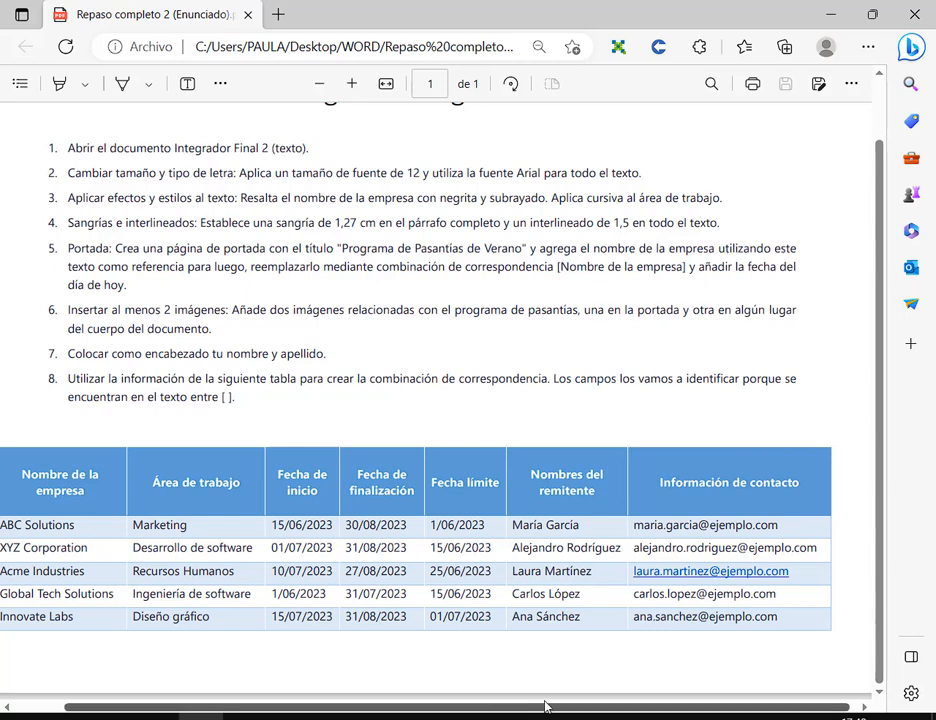
pyautogui.hotkey('alt', 'Tab')
pyautogui.scroll(-6, 545, 323)
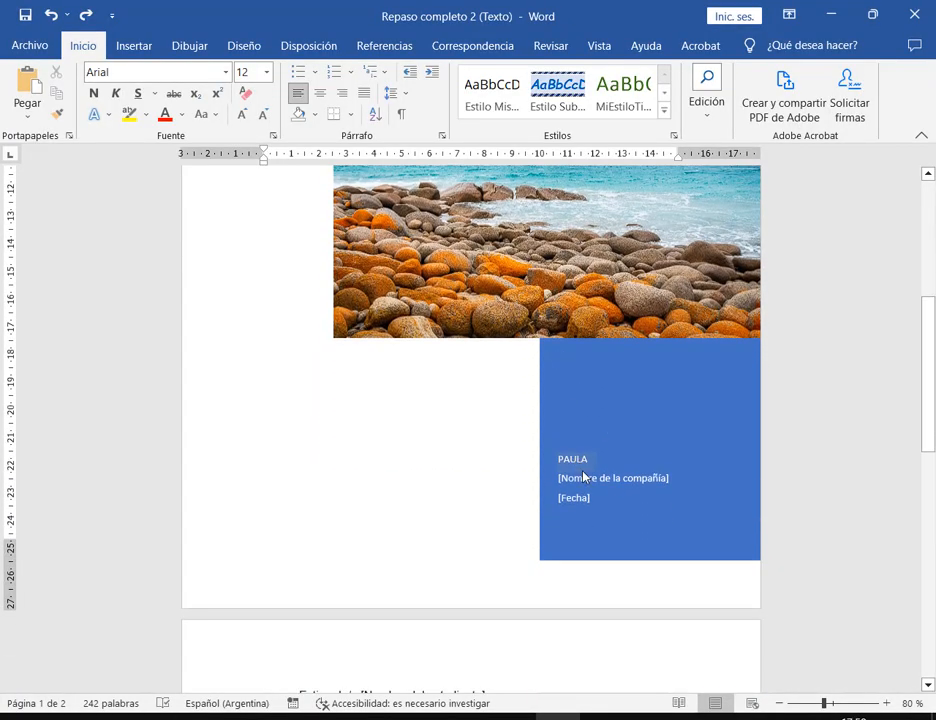
# - Replace the [Nombre de la compañía] placeholder with the text <<Nombre de la empresa>>
pyautogui.click(590, 483)
pyautogui.click(886, 703)
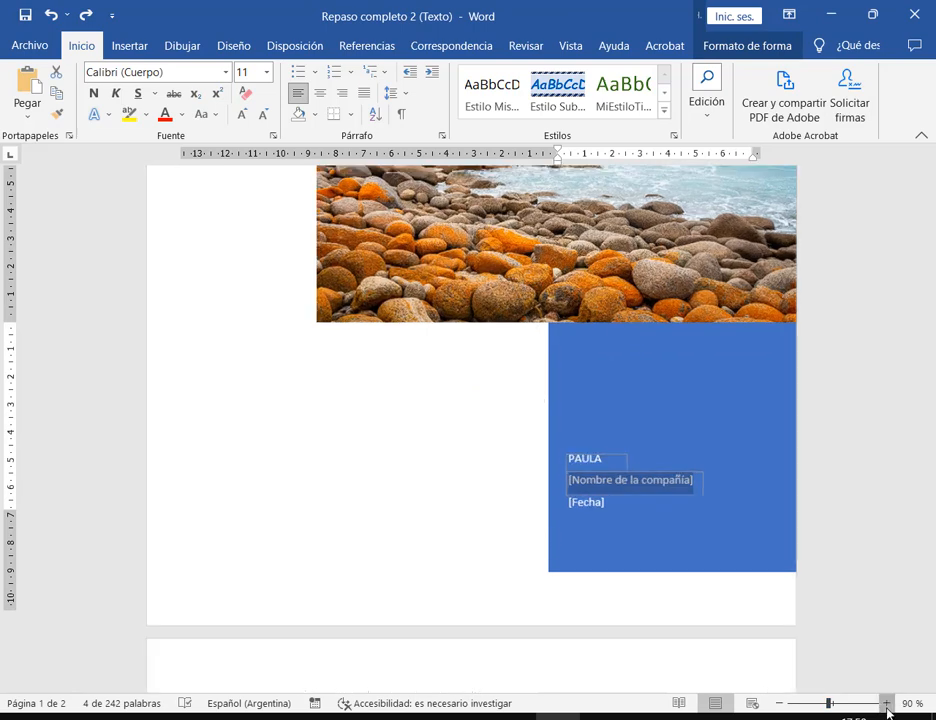
pyautogui.click(886, 703)
pyautogui.click(886, 703)
pyautogui.click(886, 703)
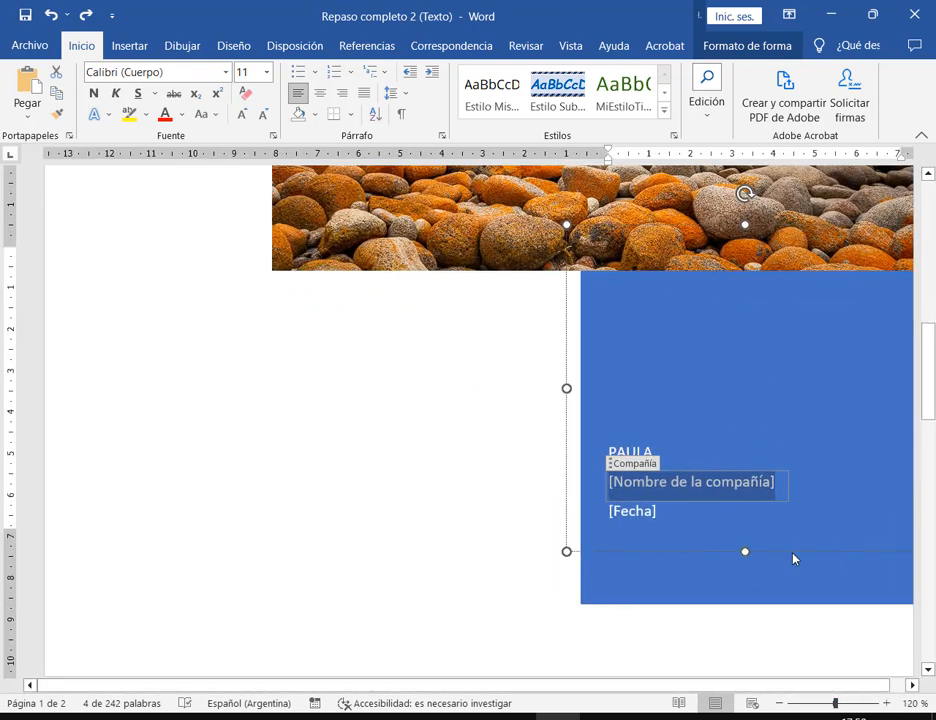
pyautogui.hotkey('alt', 'Tab')
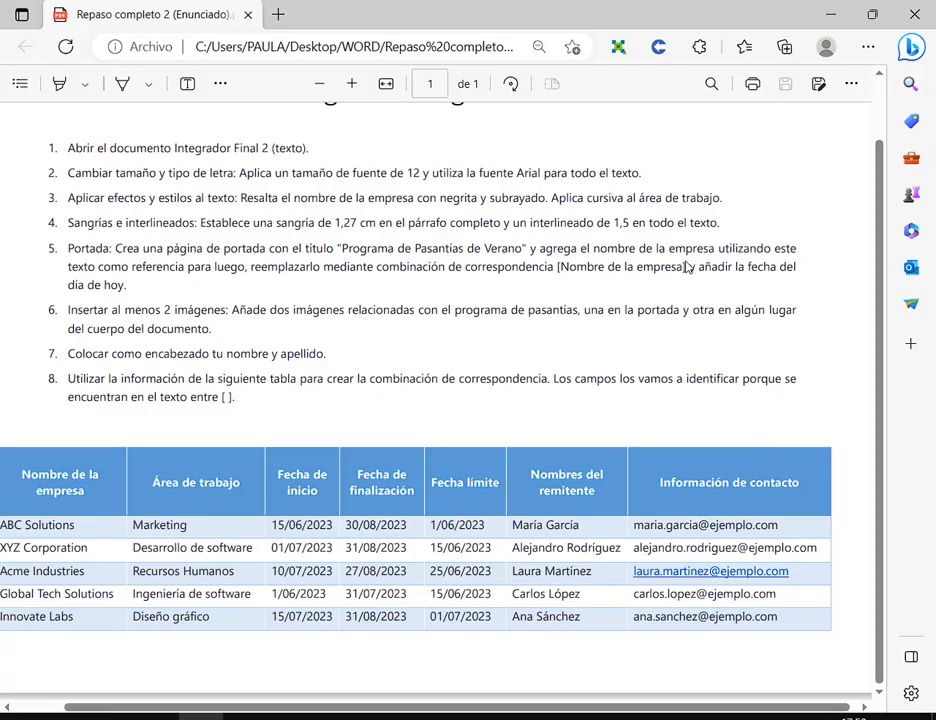
pyautogui.hotkey('alt', 'Tab')
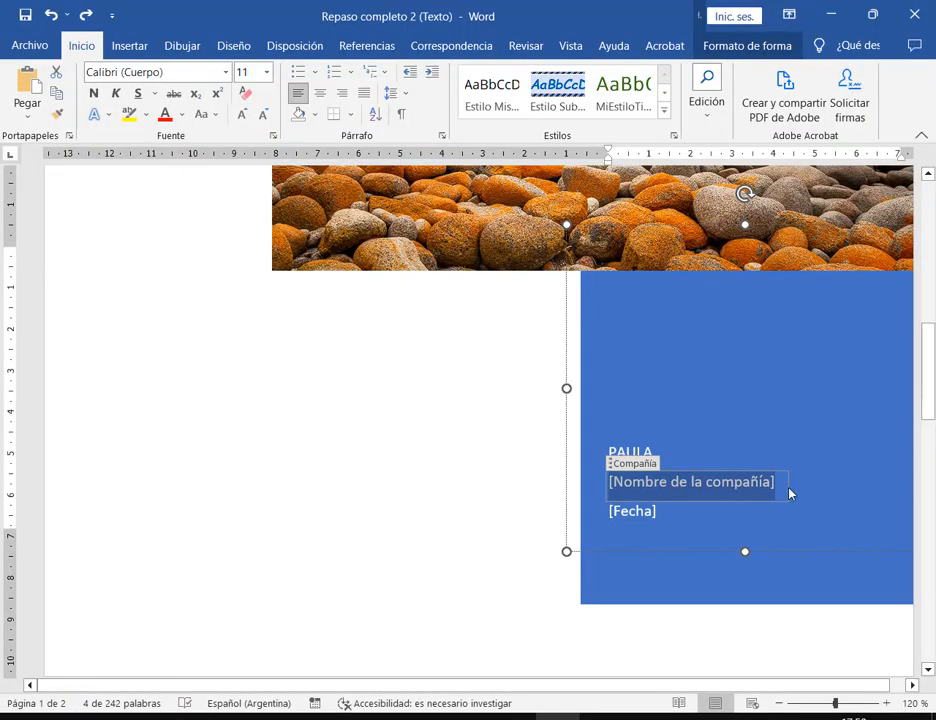
pyautogui.click(808, 461)
pyautogui.click(760, 486)
pyautogui.write('<<N')
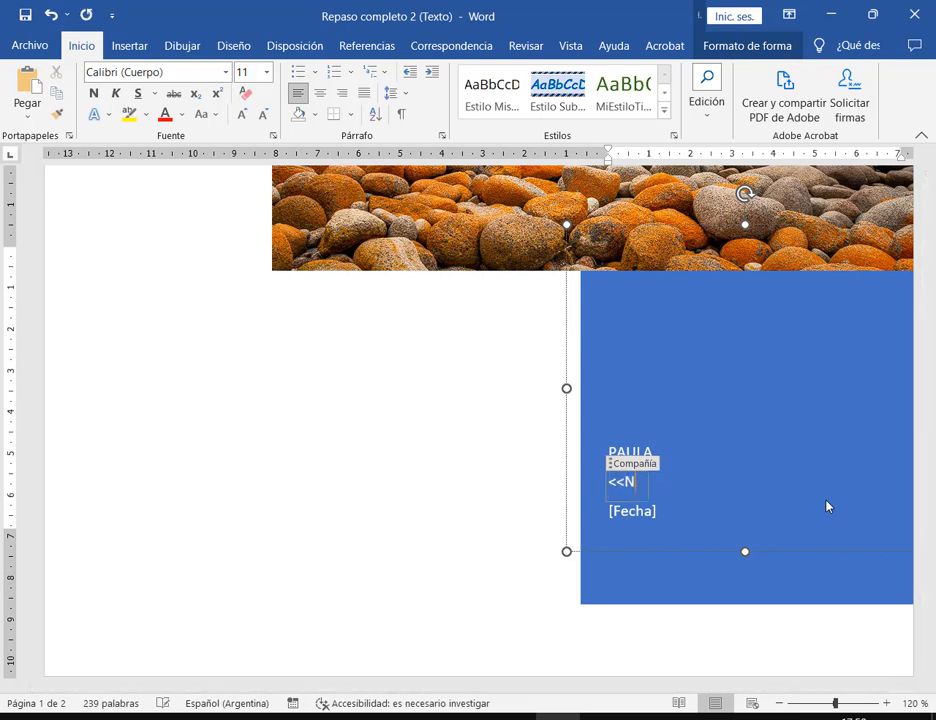
pyautogui.write('ombre de la emp')
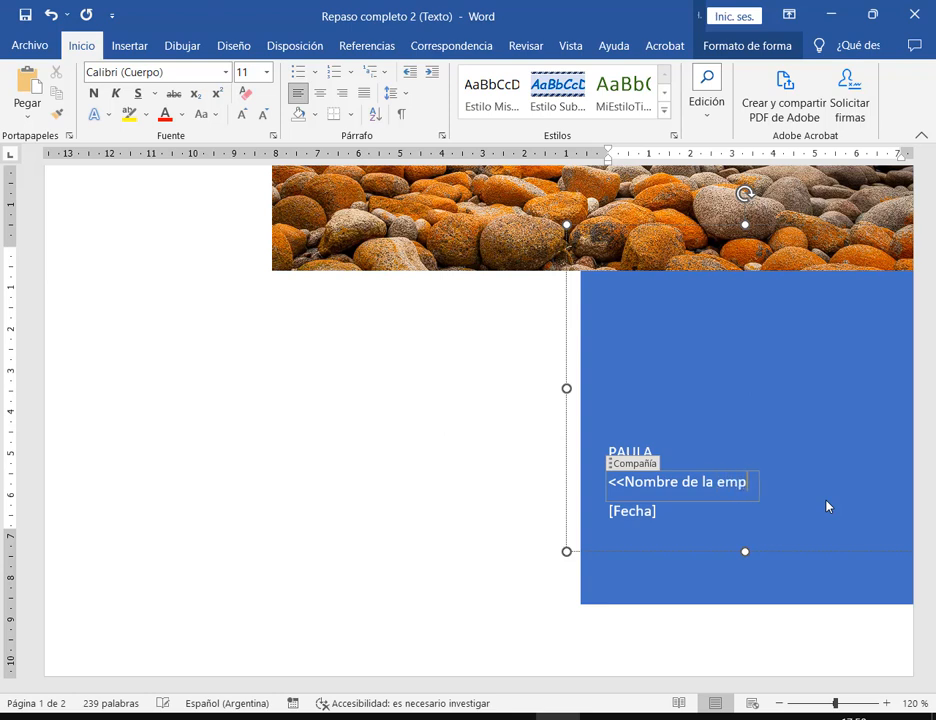
pyautogui.write('resa>>')
# - Check the new company text and [Fecha] field against the PDF, ending in the author line
pyautogui.click(710, 506)
pyautogui.click(709, 486)
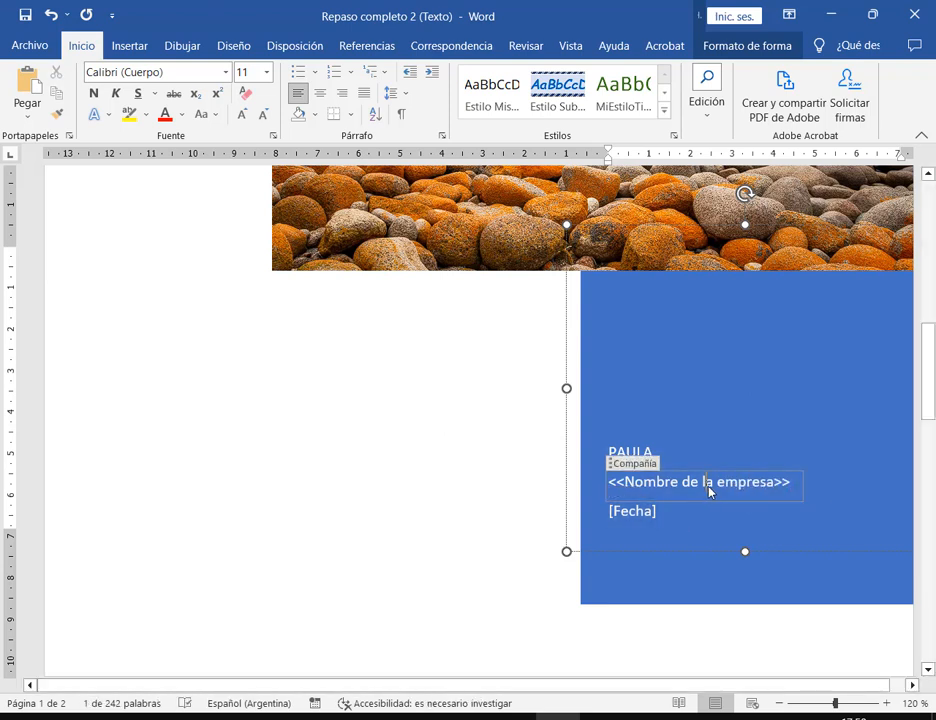
pyautogui.moveTo(794, 487); pyautogui.dragTo(587, 494)
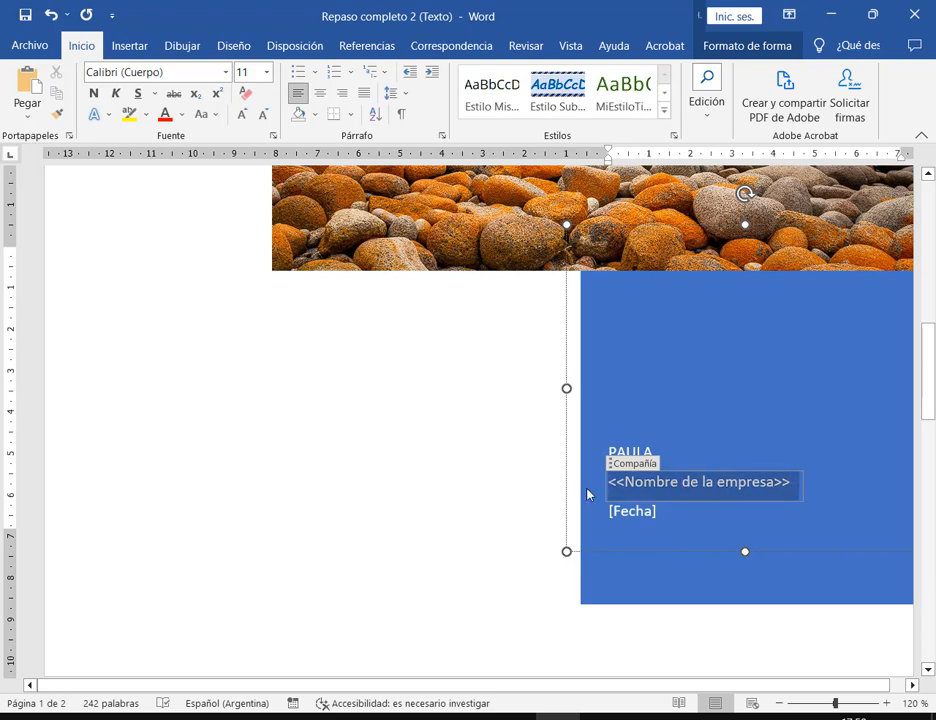
pyautogui.click(844, 518)
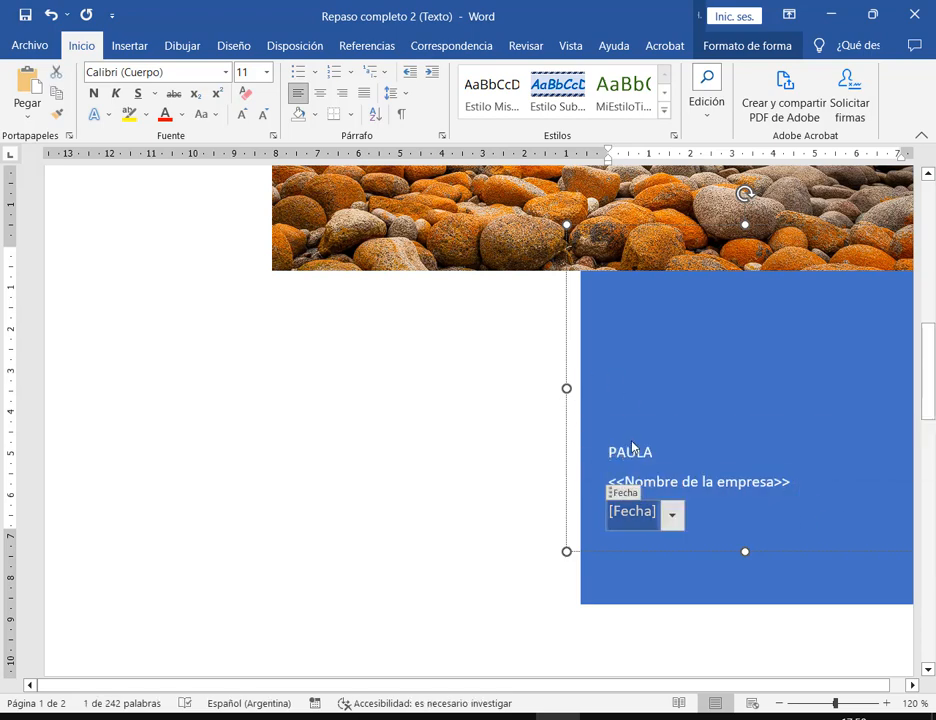
pyautogui.hotkey('alt', 'Tab')
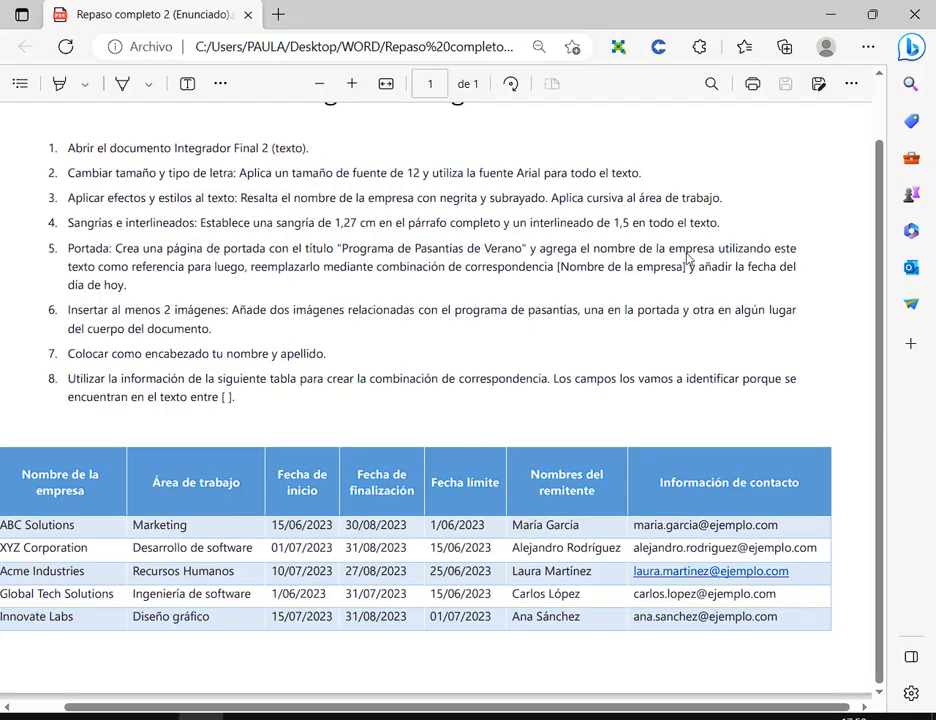
pyautogui.press('alt')
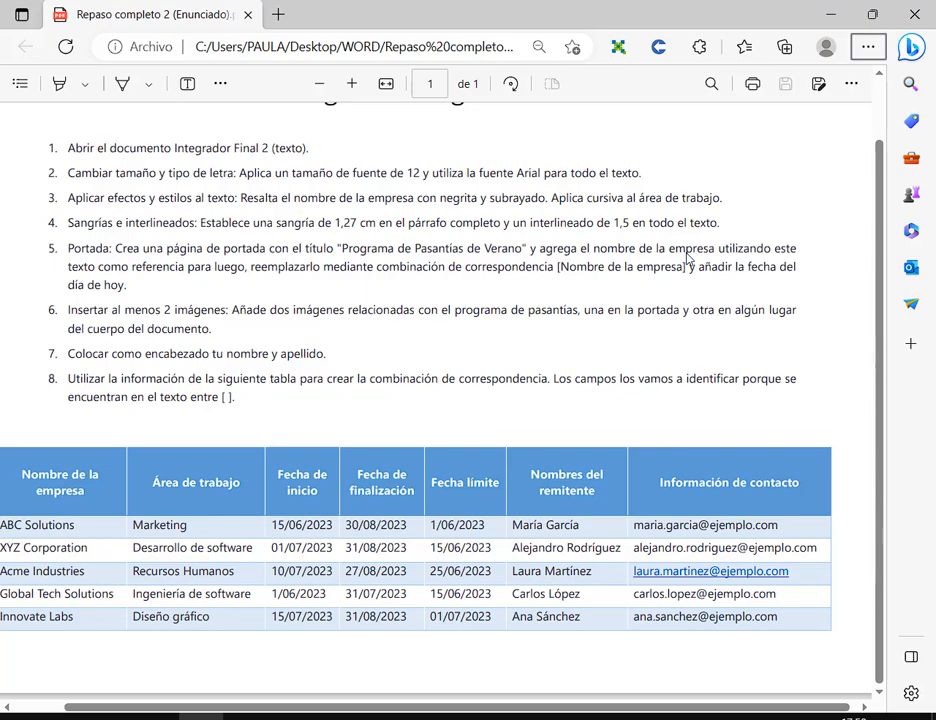
pyautogui.hotkey('alt', 'Tab')
pyautogui.click(662, 458)
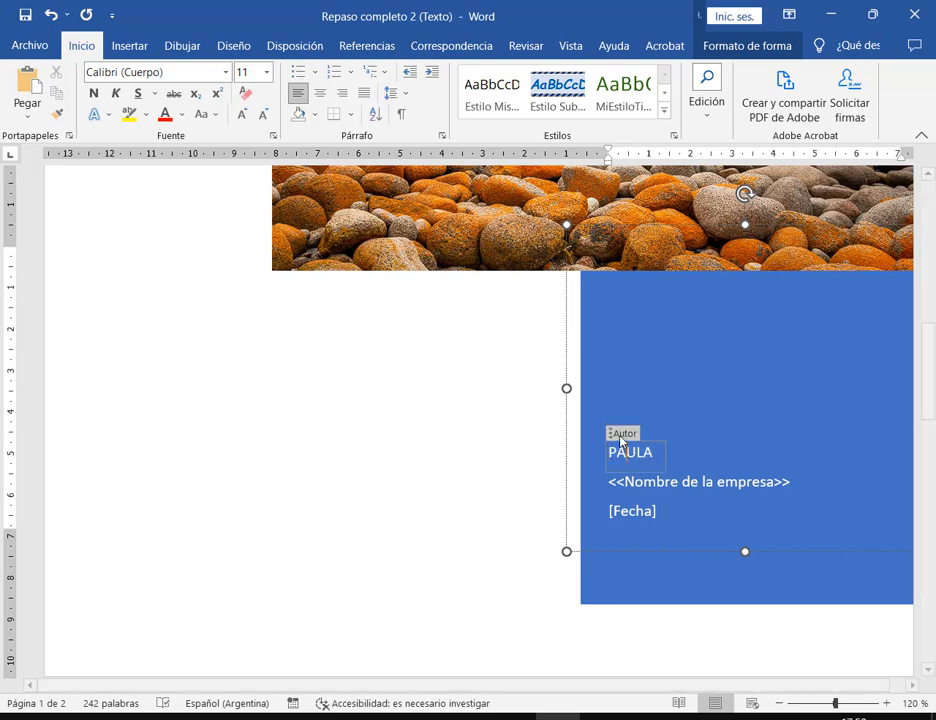
# - Delete the author name control from the cover box
pyautogui.click(621, 435)
pyautogui.press('Delete')
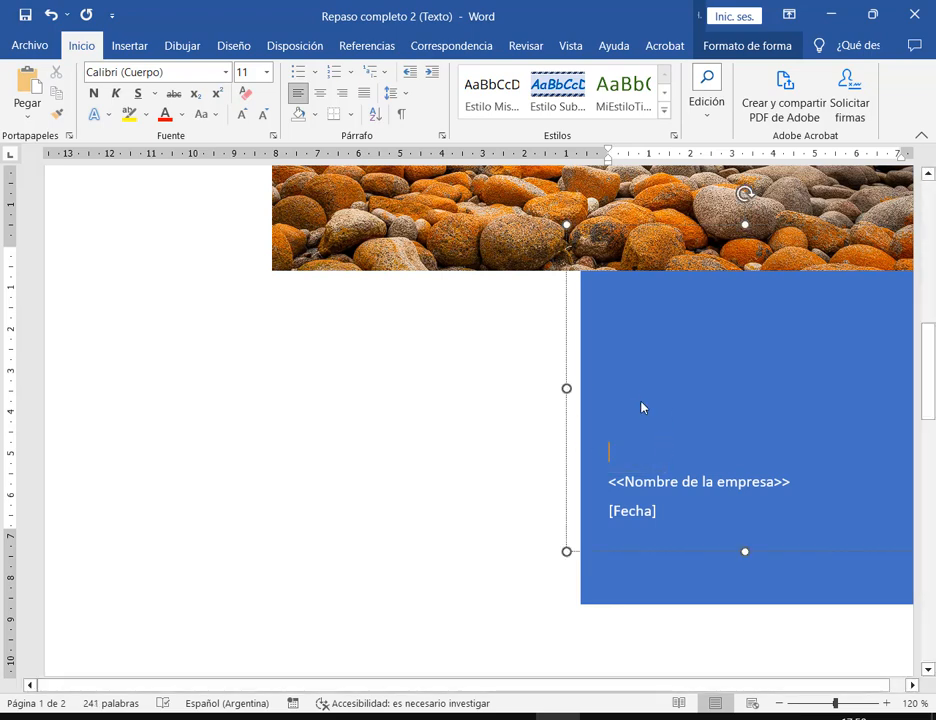
pyautogui.hotkey('alt', 'Tab')
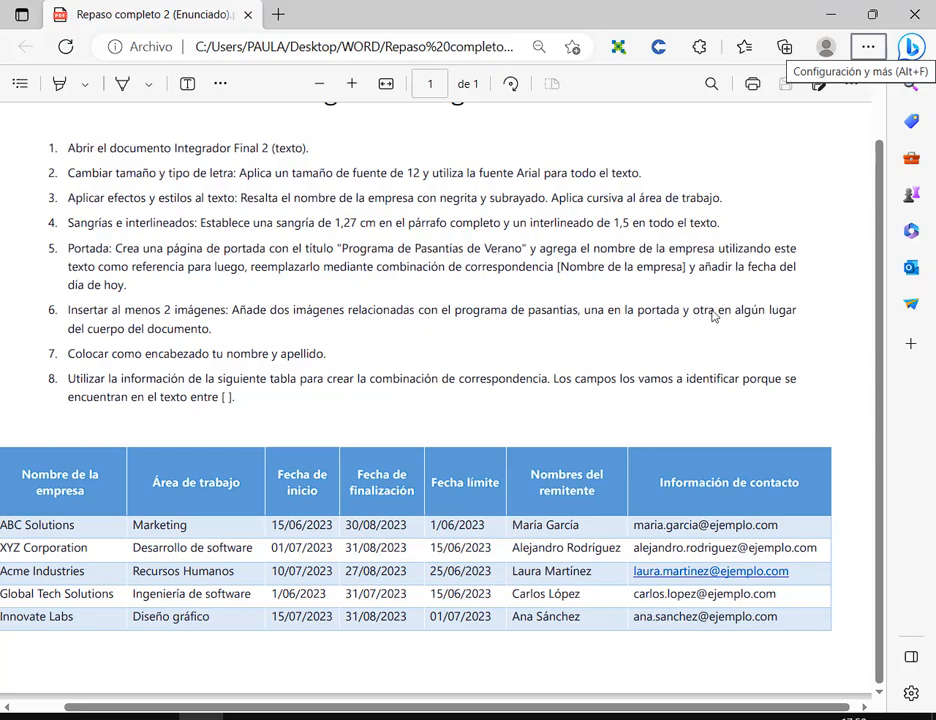
pyautogui.hotkey('alt', 'Tab')
# - Fill the Fecha date picker with today's date, 31-5-2023
pyautogui.click(652, 516)
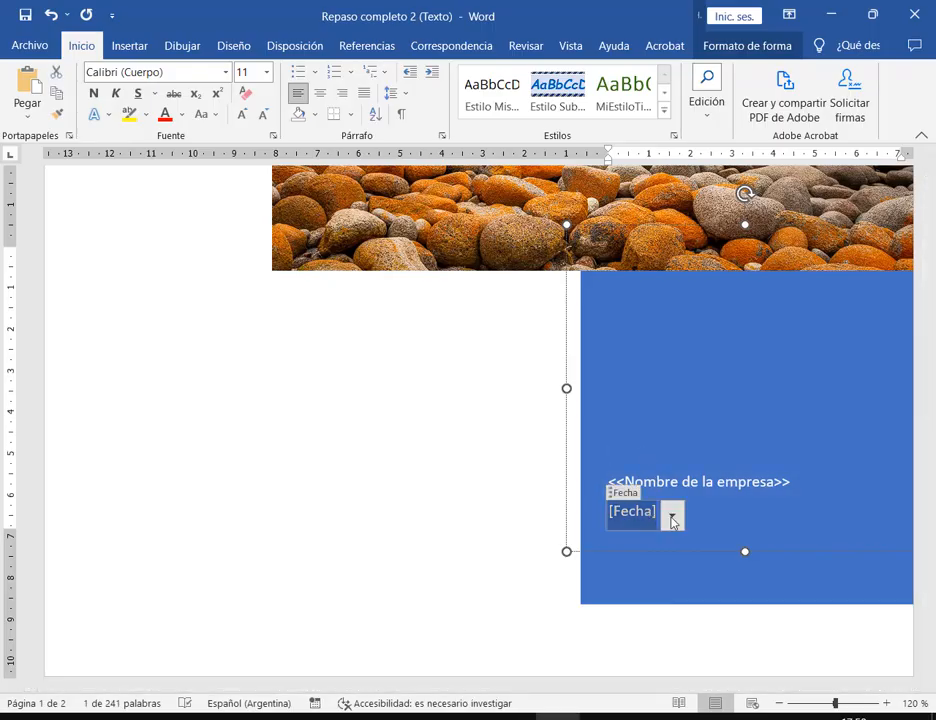
pyautogui.click(672, 517)
pyautogui.click(624, 672)
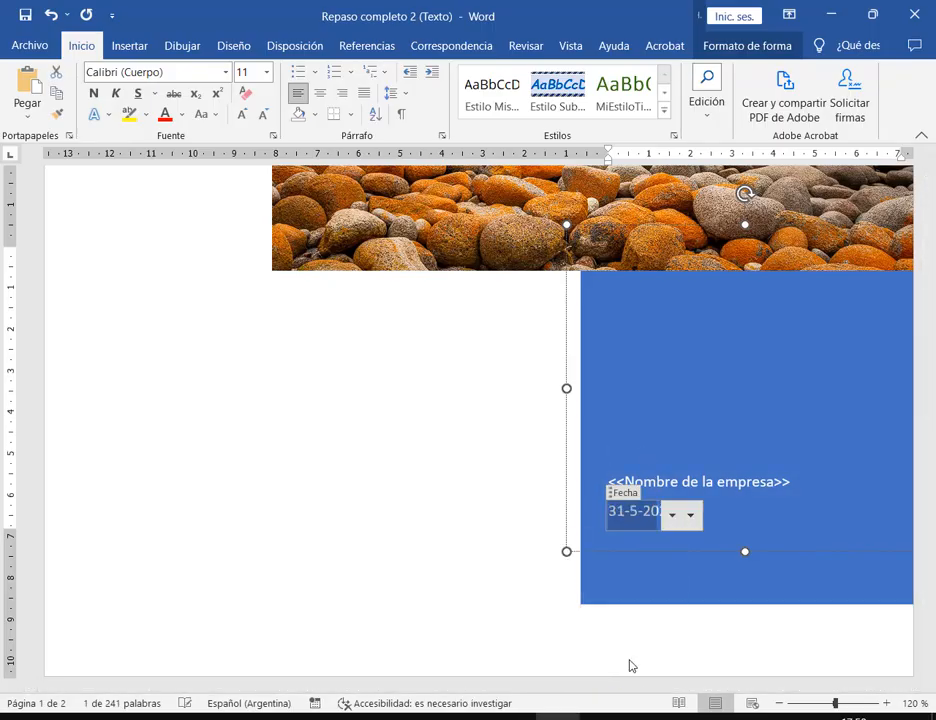
pyautogui.click(872, 405)
pyautogui.click(886, 703)
pyautogui.click(886, 703)
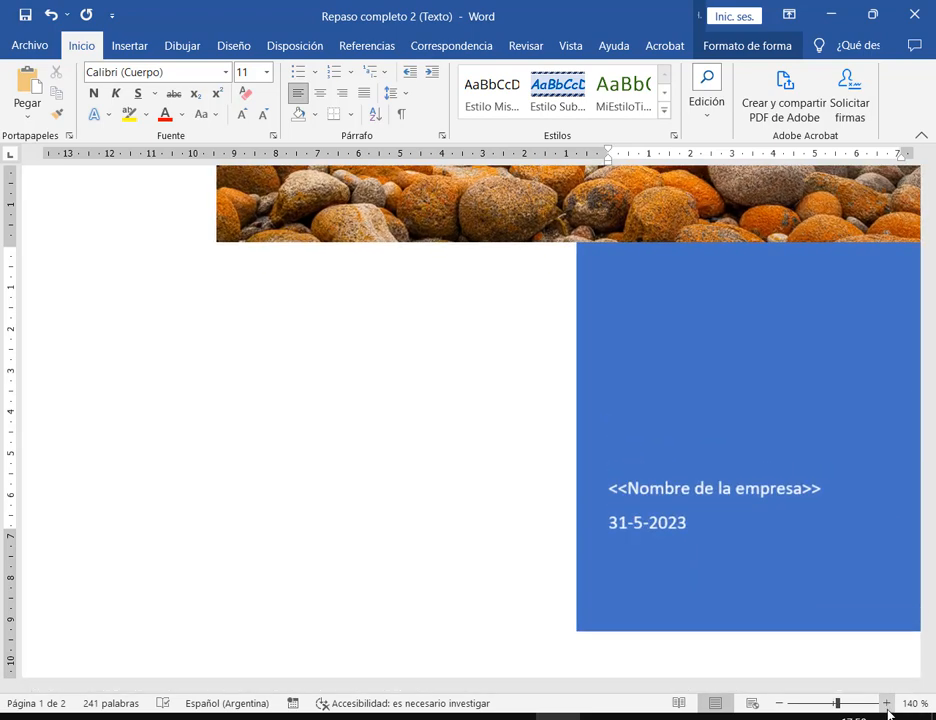
pyautogui.click(779, 703)
pyautogui.click(779, 703)
pyautogui.click(779, 703)
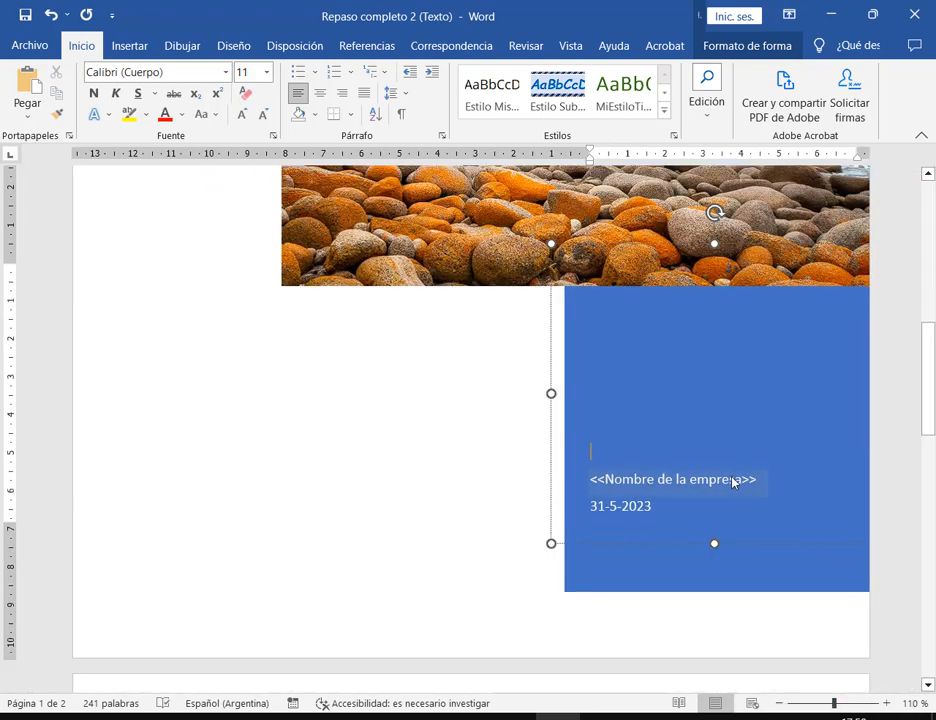
# - Set the <<Nombre de la empresa>> text to 14 pt
pyautogui.click(733, 482)
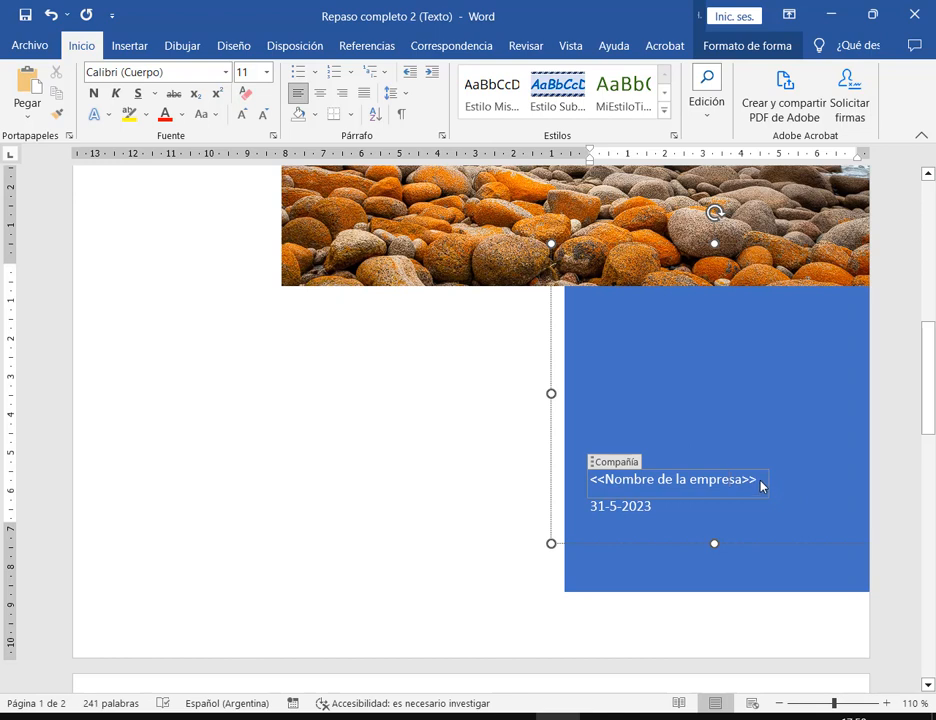
pyautogui.moveTo(762, 487); pyautogui.dragTo(591, 483)
pyautogui.click(266, 72)
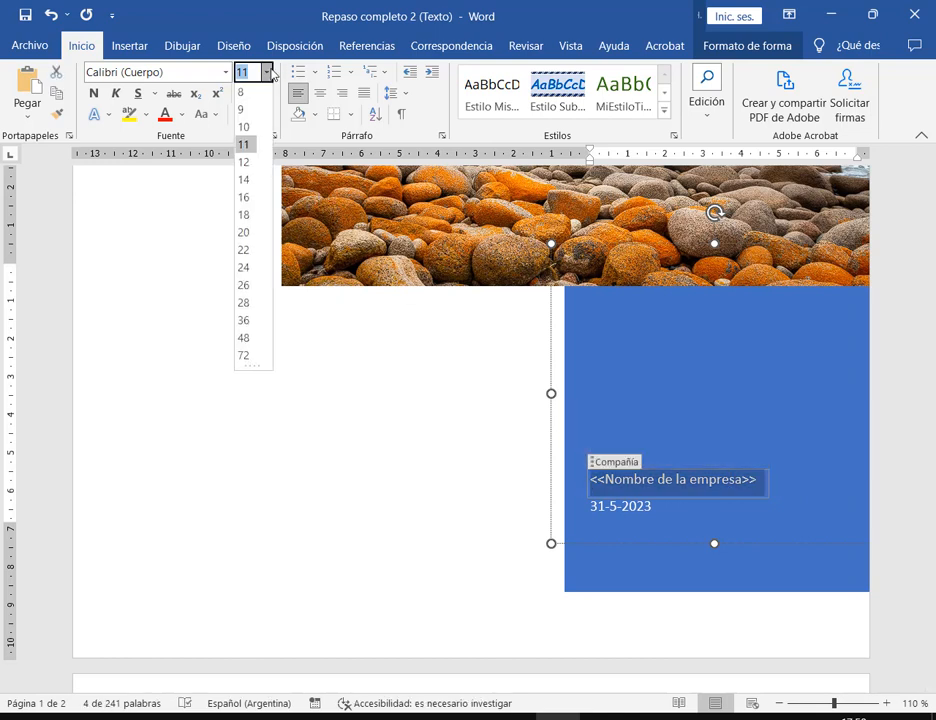
pyautogui.click(247, 182)
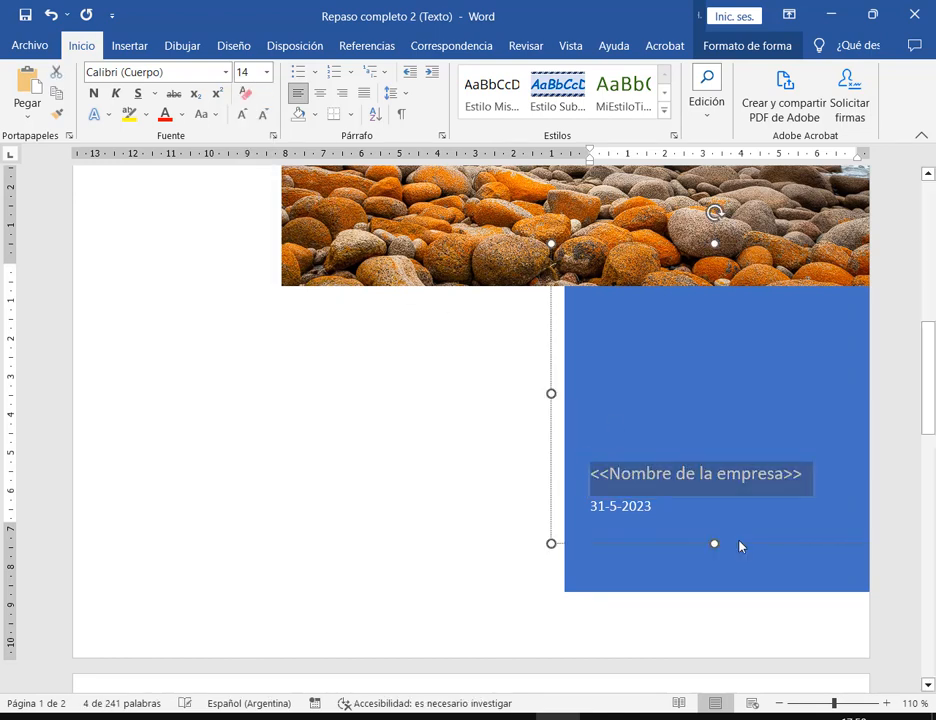
pyautogui.click(727, 588)
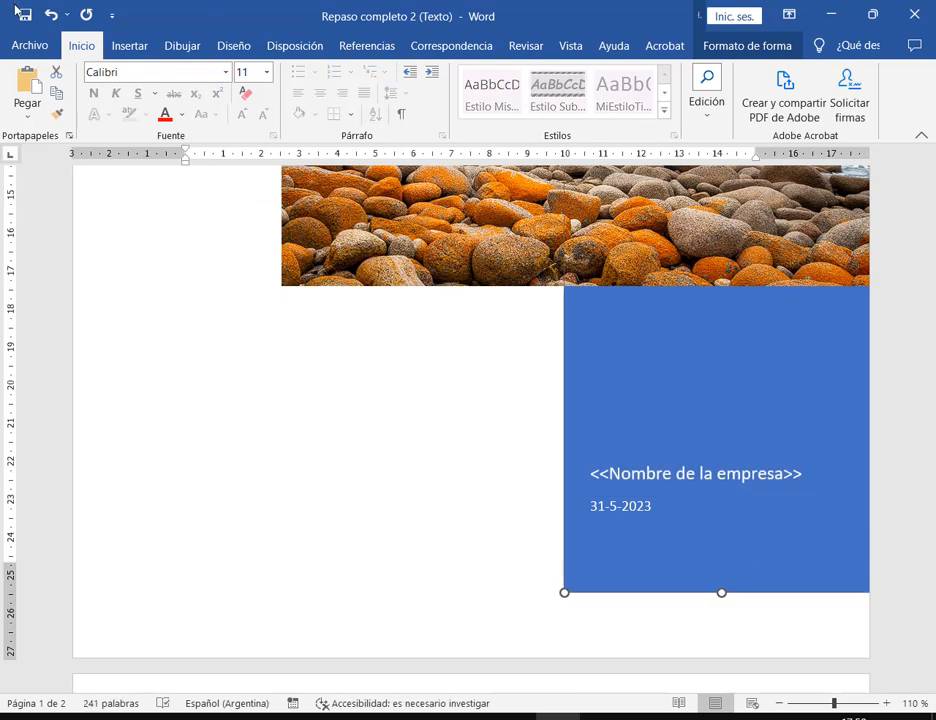
# - Look over the cover page at 80%, checking the blue shape and beach image without changing anything
pyautogui.click(530, 593)
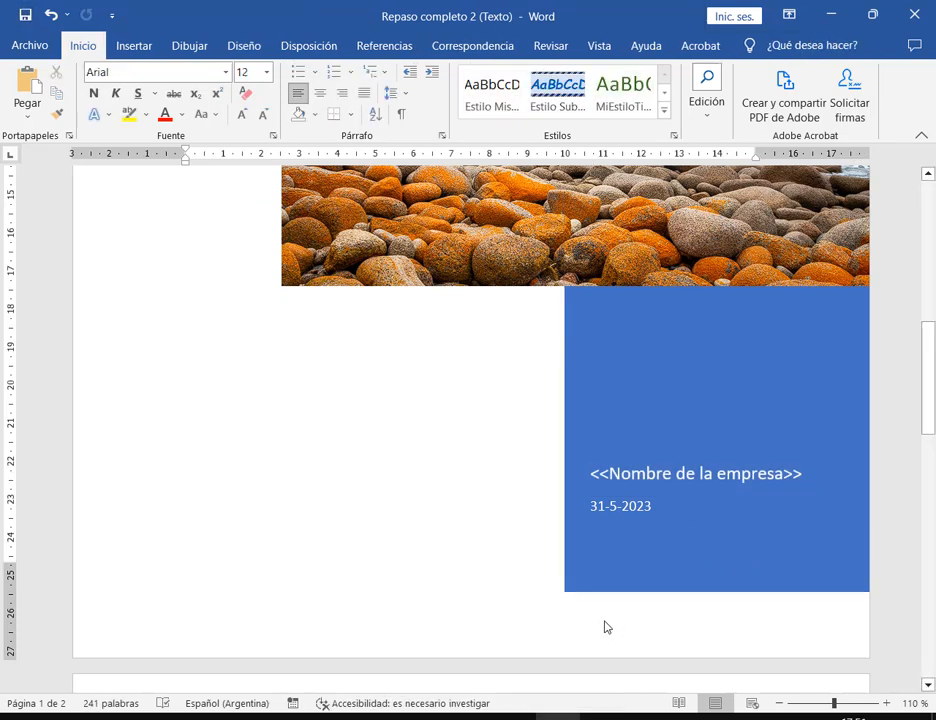
pyautogui.keyDown('ctrl'); pyautogui.scroll(-3, 631, 418); pyautogui.keyUp('ctrl')
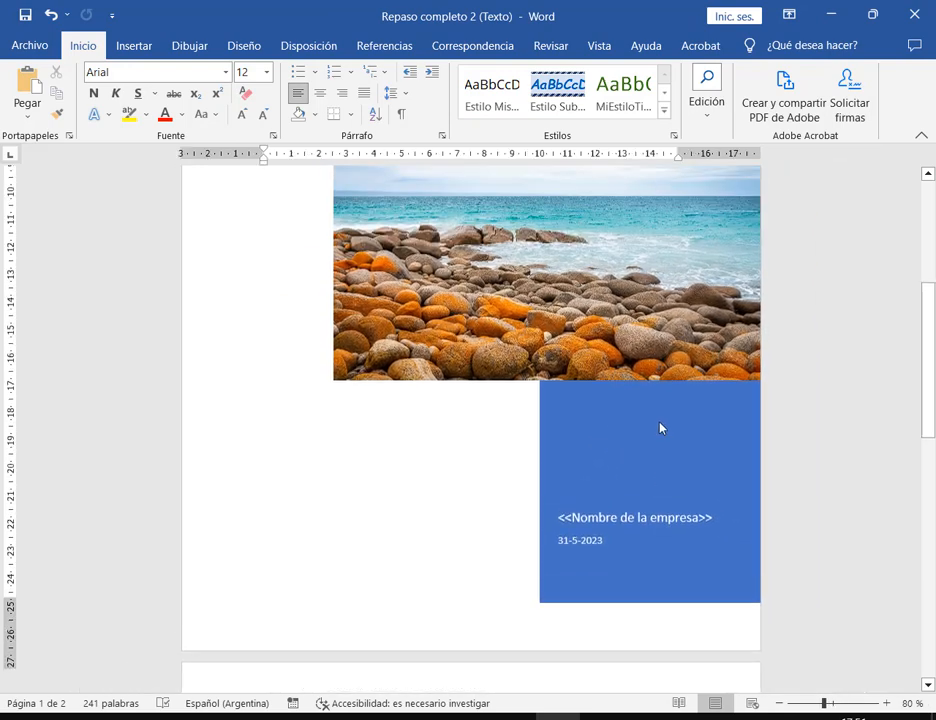
pyautogui.scroll(3, 660, 428)
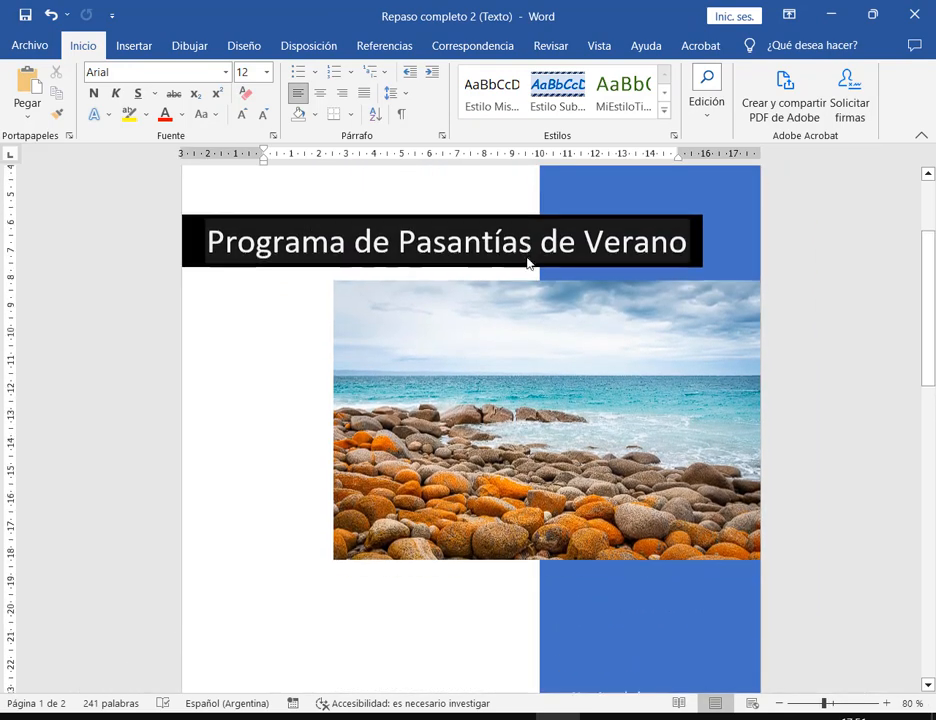
pyautogui.scroll(-2, 529, 262)
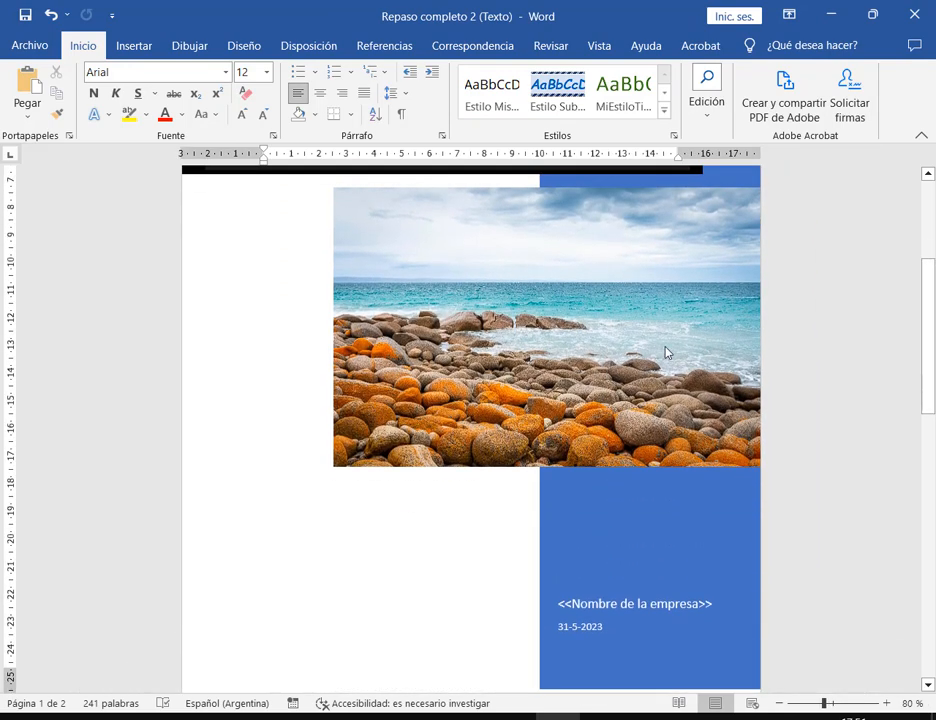
pyautogui.click(478, 318)
pyautogui.click(468, 587)
pyautogui.scroll(4, 723, 234)
pyautogui.scroll(-2, 754, 362)
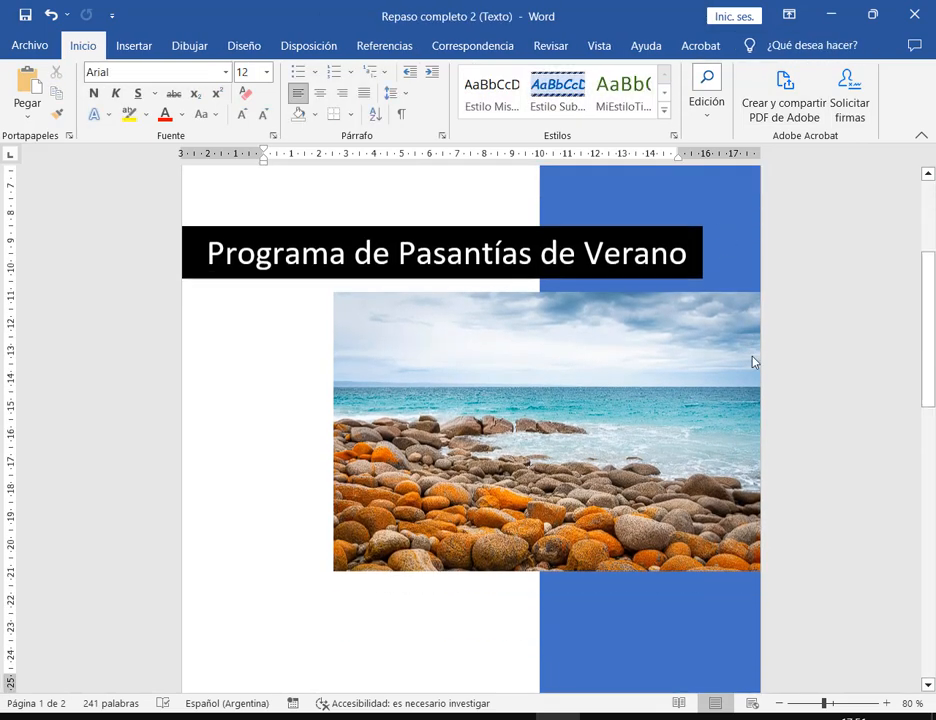
pyautogui.scroll(-5, 757, 362)
# - Bring the Google Meet call window in Chrome to the front
pyautogui.moveTo(930, 376); pyautogui.dragTo(930, 361)
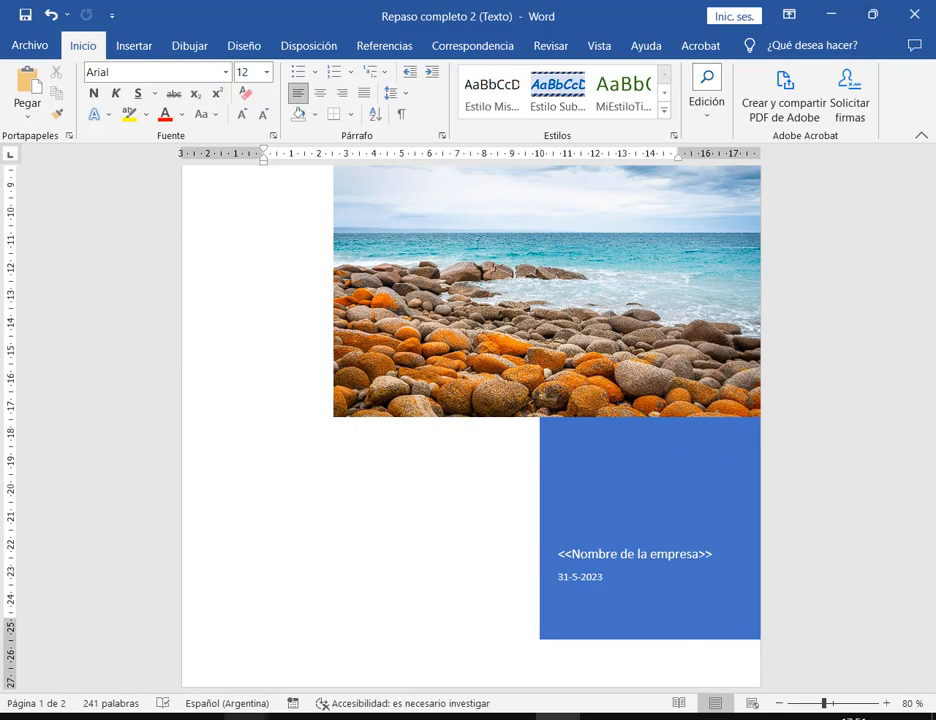
pyautogui.moveTo(250, 716)
pyautogui.click(98, 620)
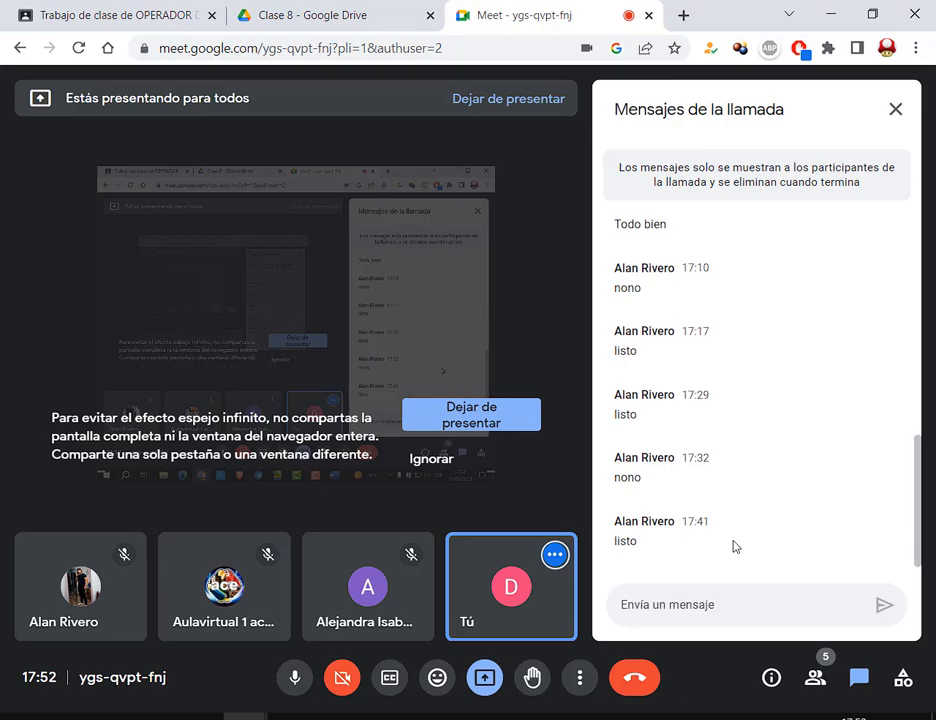
# - Return briefly to the Word cover page, then bring the assignment PDF to the front in Edge
pyautogui.click(560, 717)
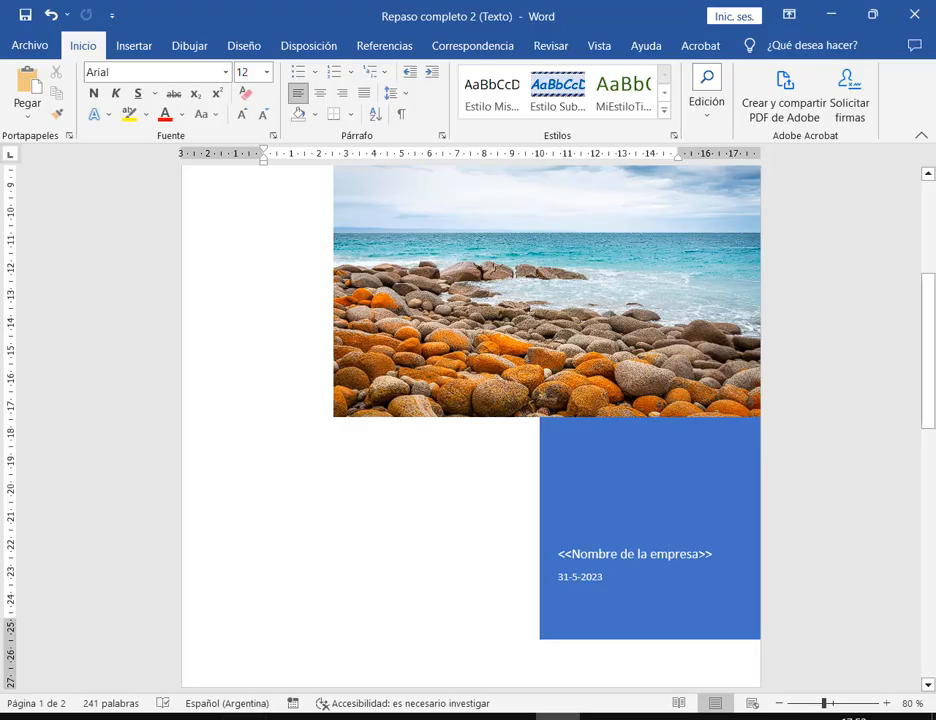
pyautogui.click(207, 717)
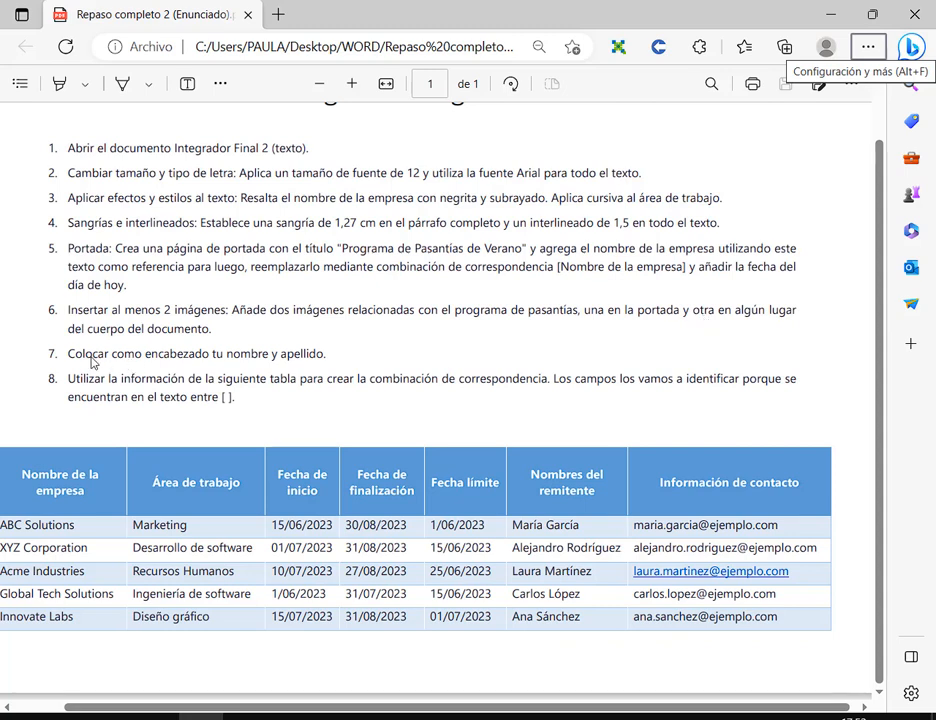
pyautogui.moveTo(83, 355); pyautogui.dragTo(267, 360)
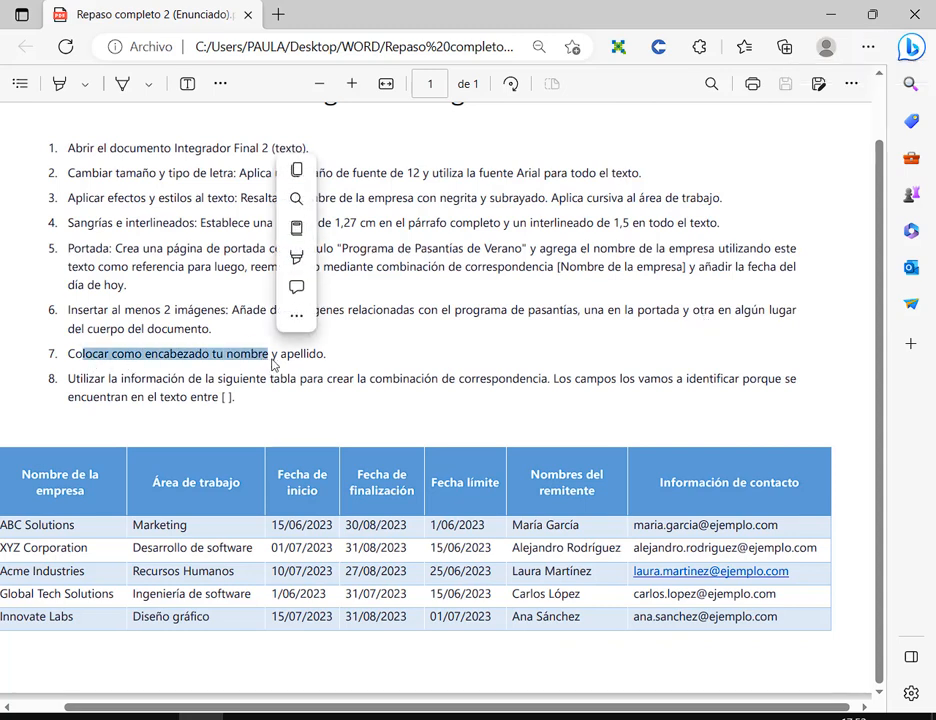
pyautogui.click(311, 353)
# - Add a blank (En blanco) header to the first page and type the author's full name in it
pyautogui.click(557, 716)
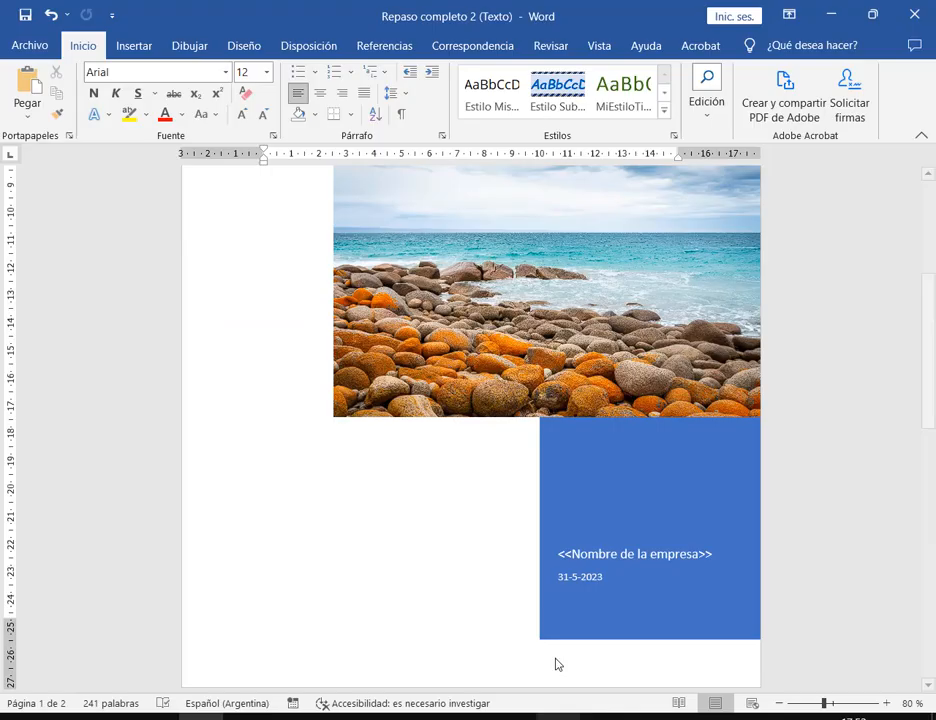
pyautogui.scroll(5, 579, 339)
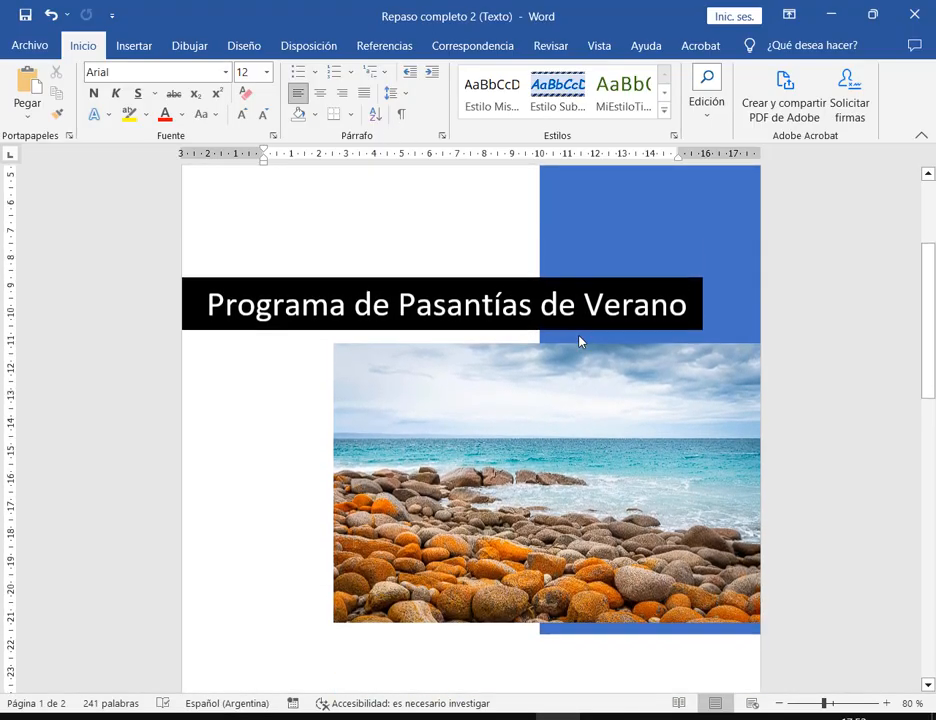
pyautogui.scroll(-10, 580, 335)
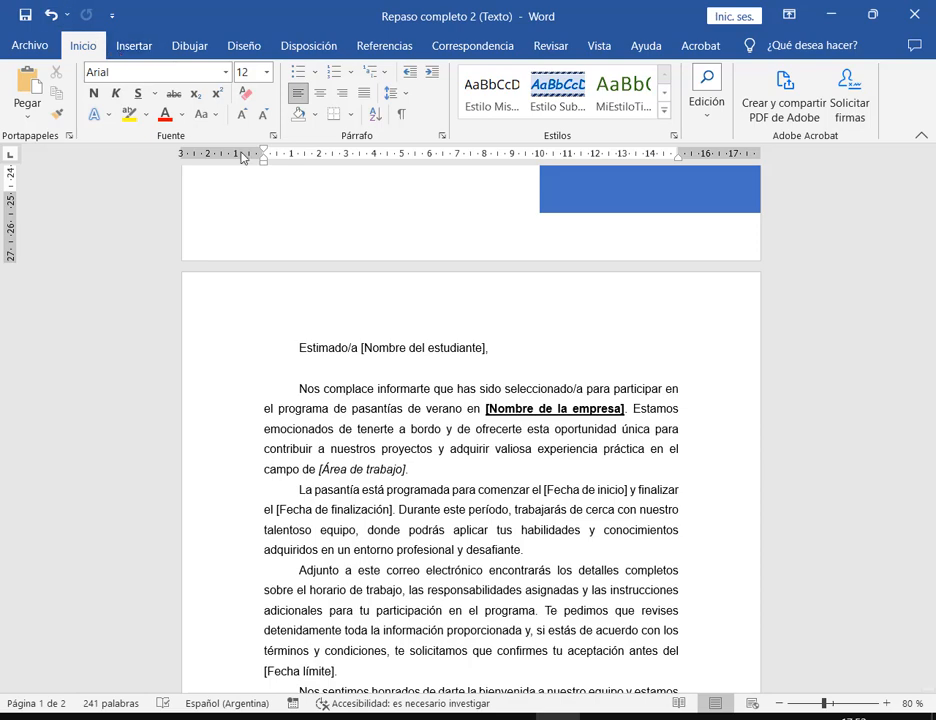
pyautogui.click(152, 45)
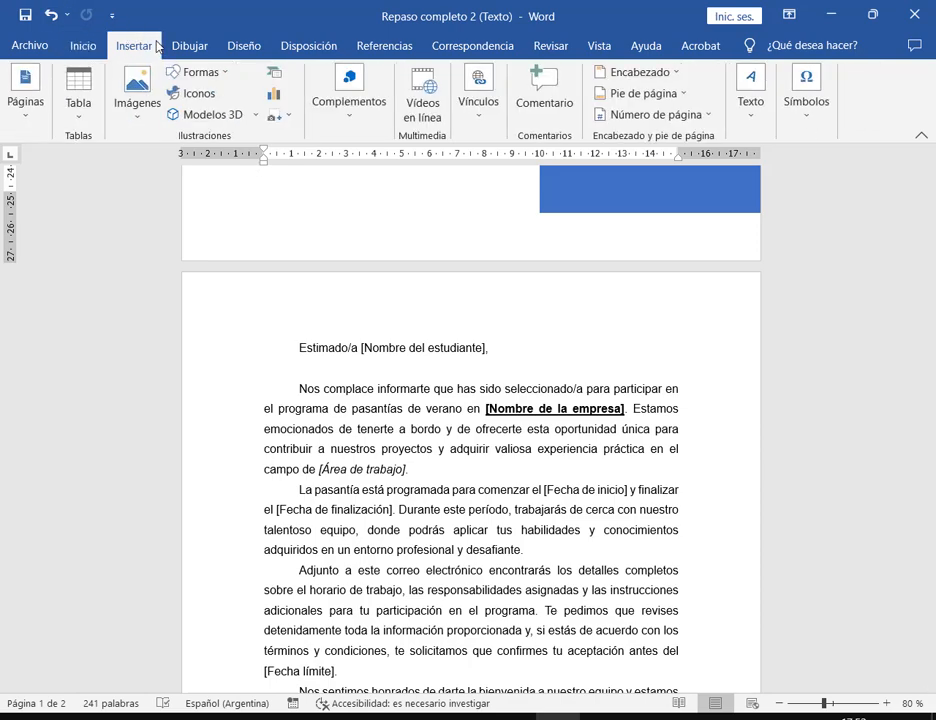
pyautogui.click(655, 72)
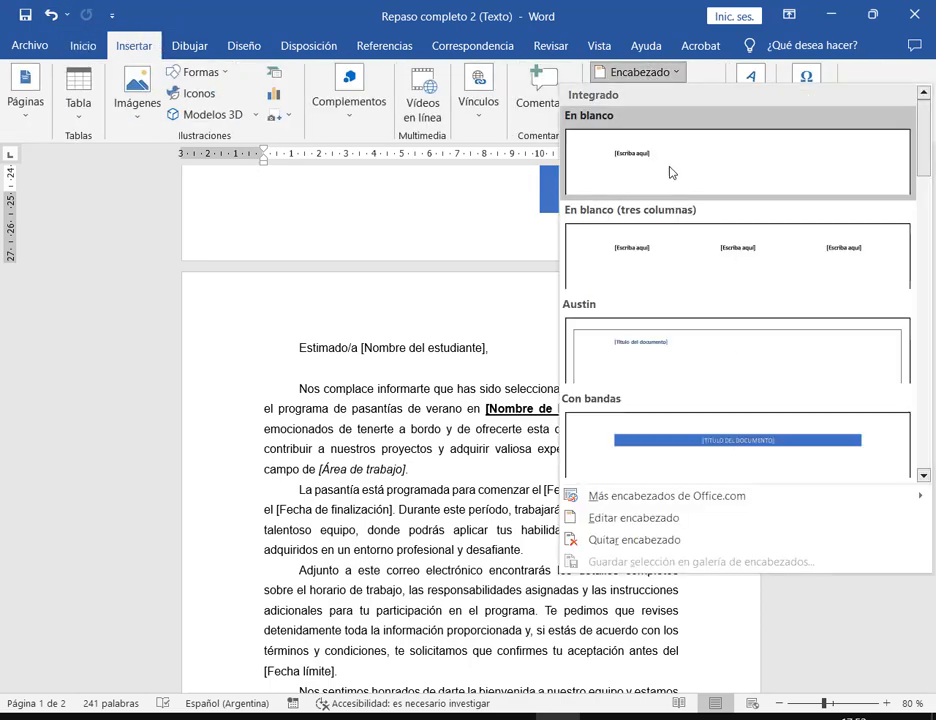
pyautogui.click(679, 173)
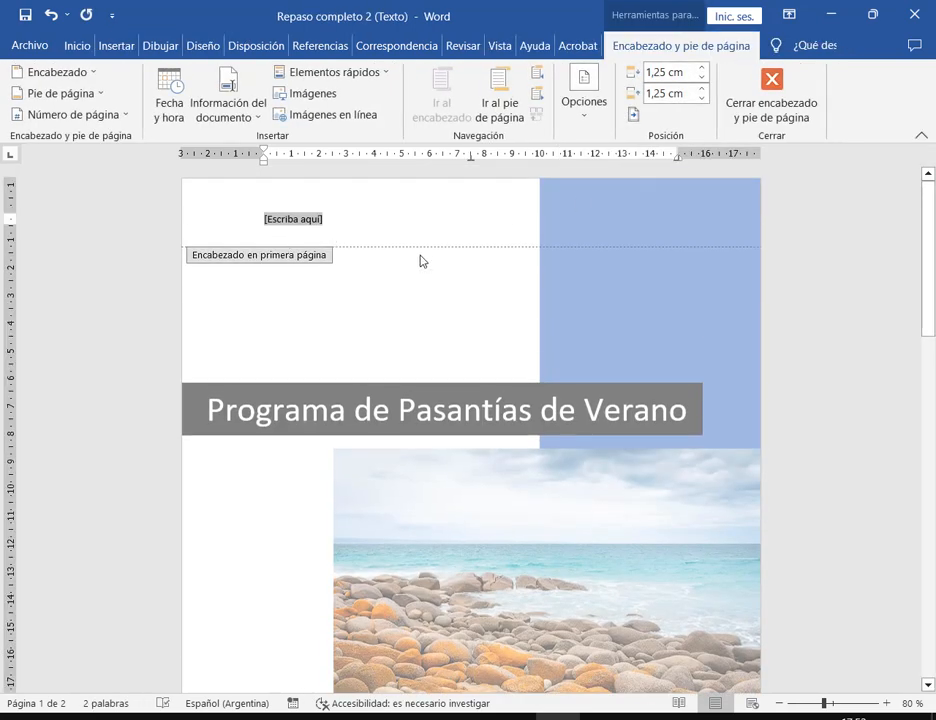
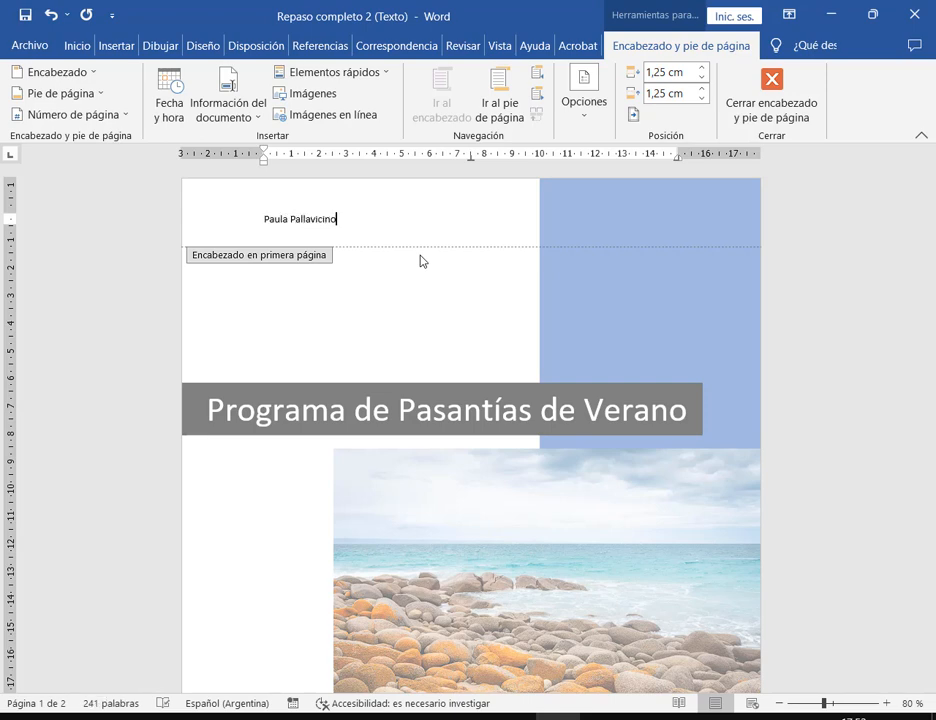
# - Set the header name line to 12 point
pyautogui.click(195, 717)
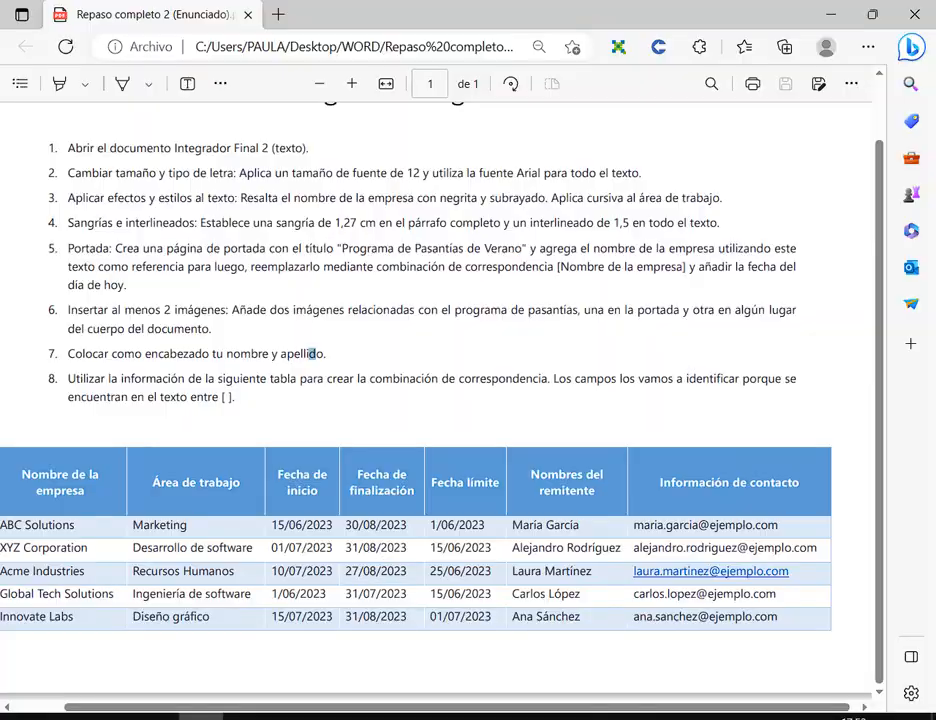
pyautogui.hotkey('alt', 'Tab')
pyautogui.tripleClick(234, 224)
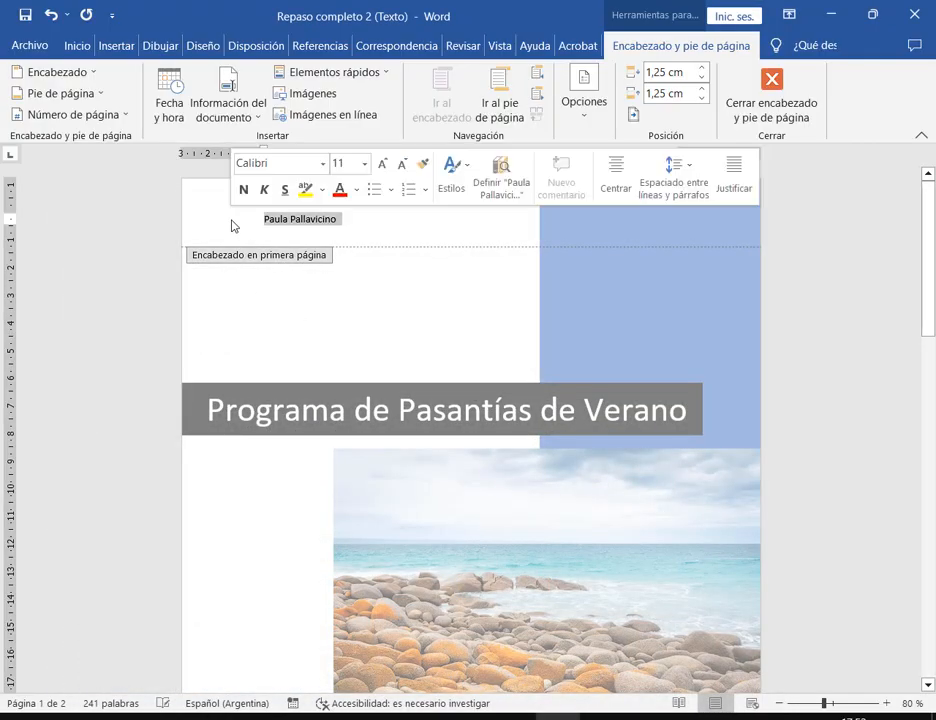
pyautogui.click(78, 46)
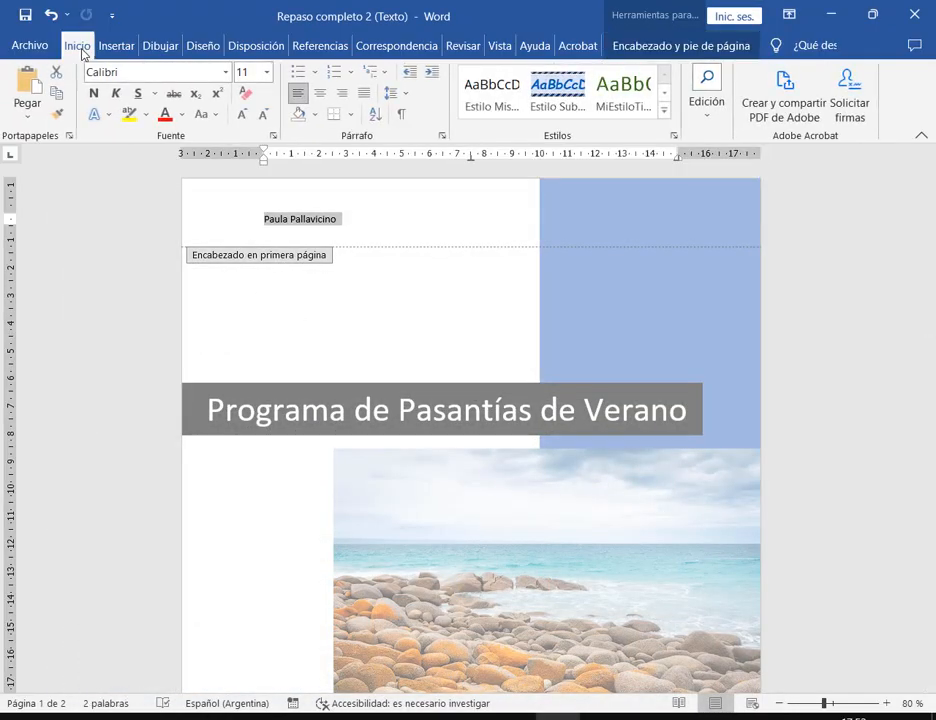
pyautogui.click(267, 72)
pyautogui.click(244, 163)
# - Italicize the header name and close header editing
pyautogui.click(338, 220)
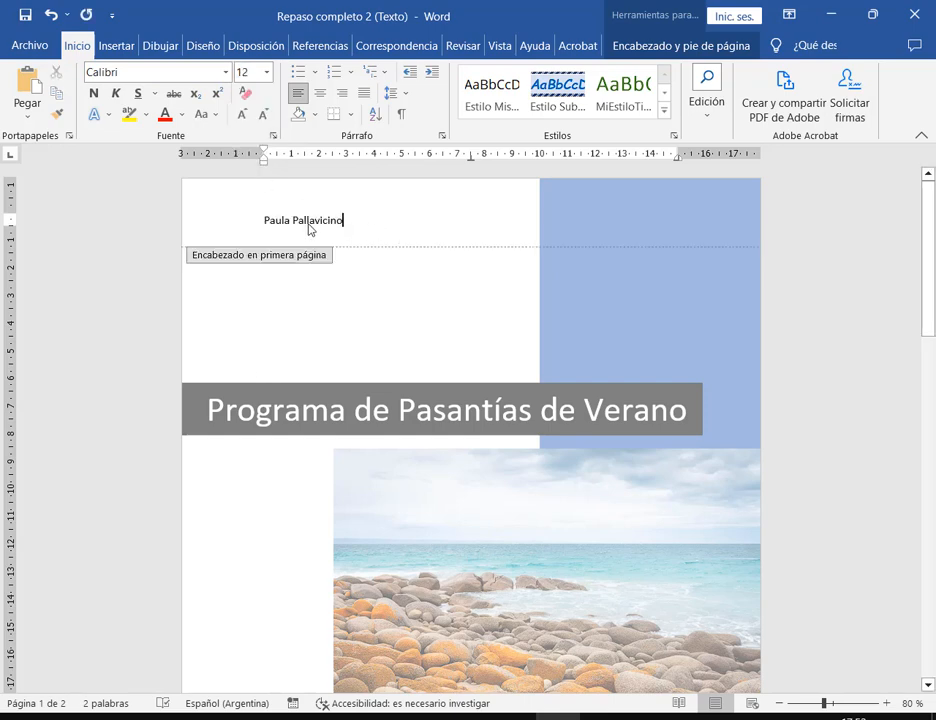
pyautogui.moveTo(335, 224); pyautogui.dragTo(240, 224)
pyautogui.click(116, 93)
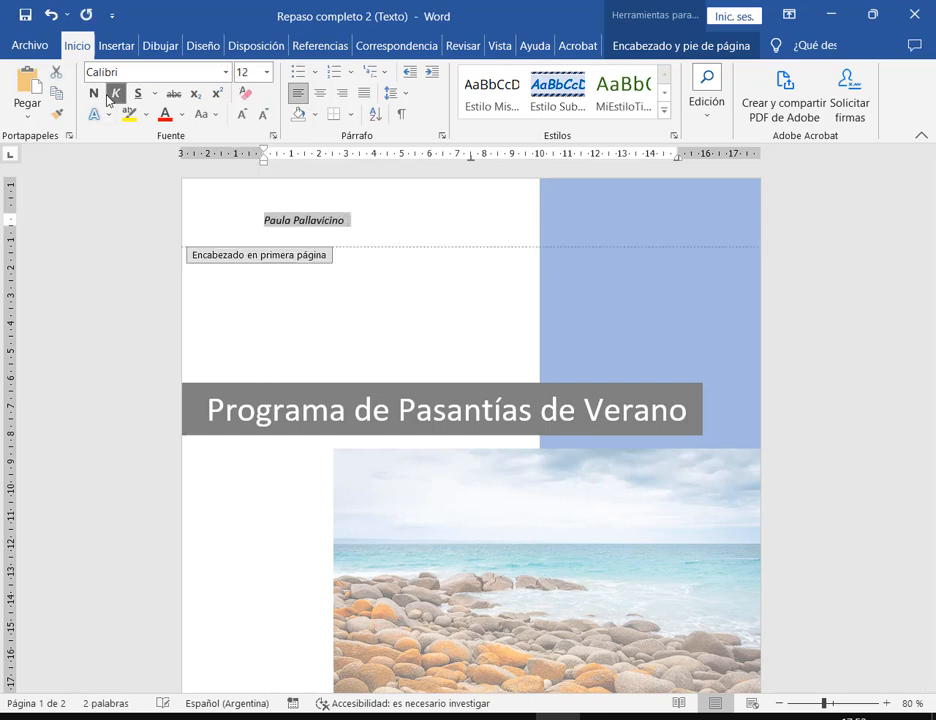
pyautogui.click(357, 213)
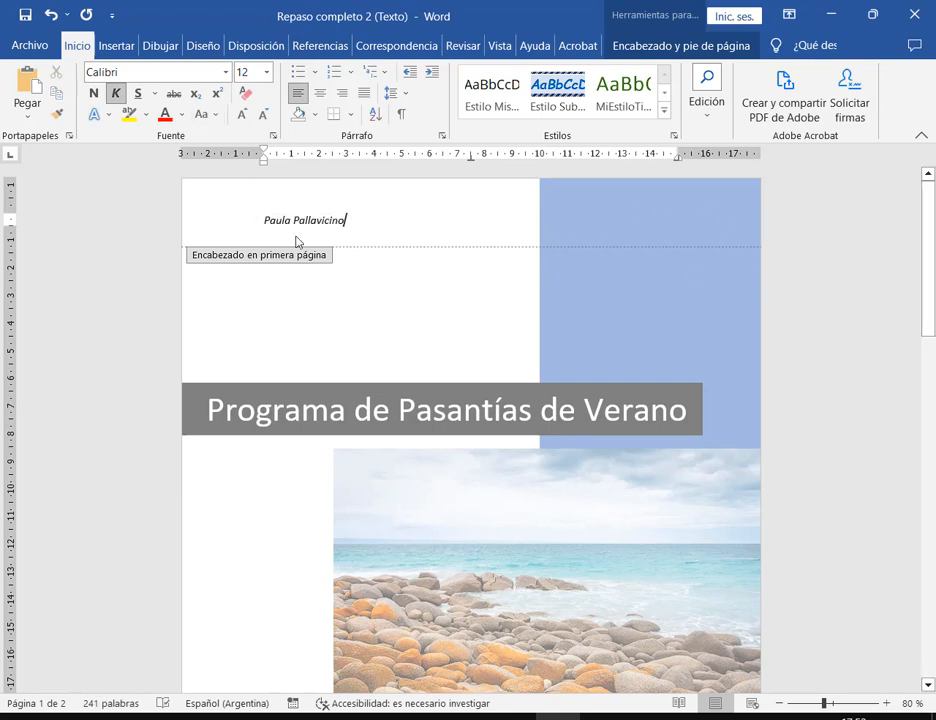
pyautogui.click(231, 222)
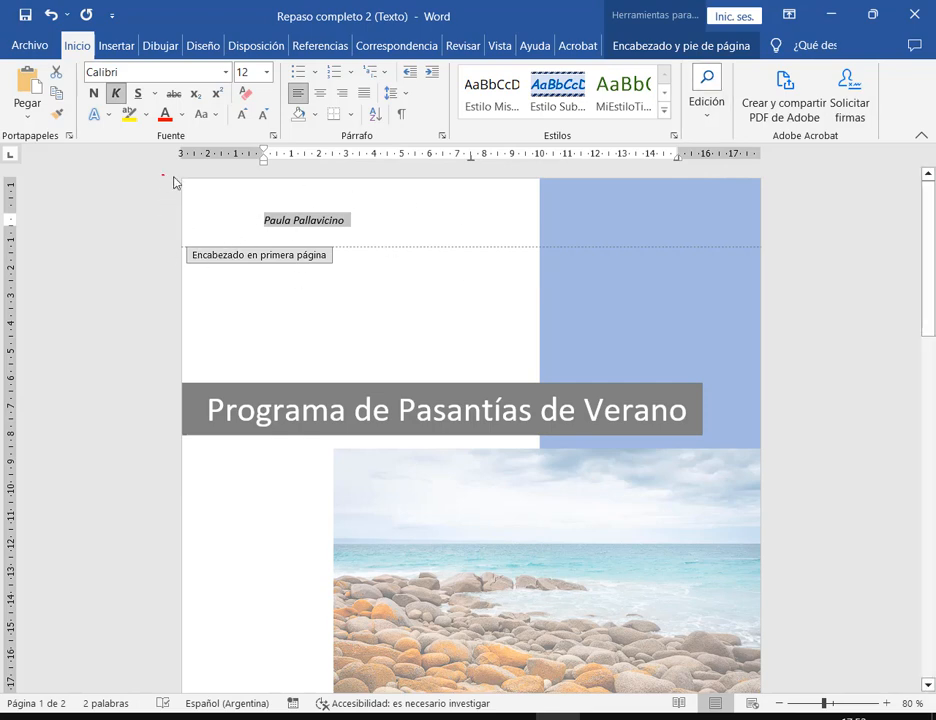
pyautogui.moveTo(173, 182); pyautogui.dragTo(825, 267)
pyautogui.doubleClick(142, 366)
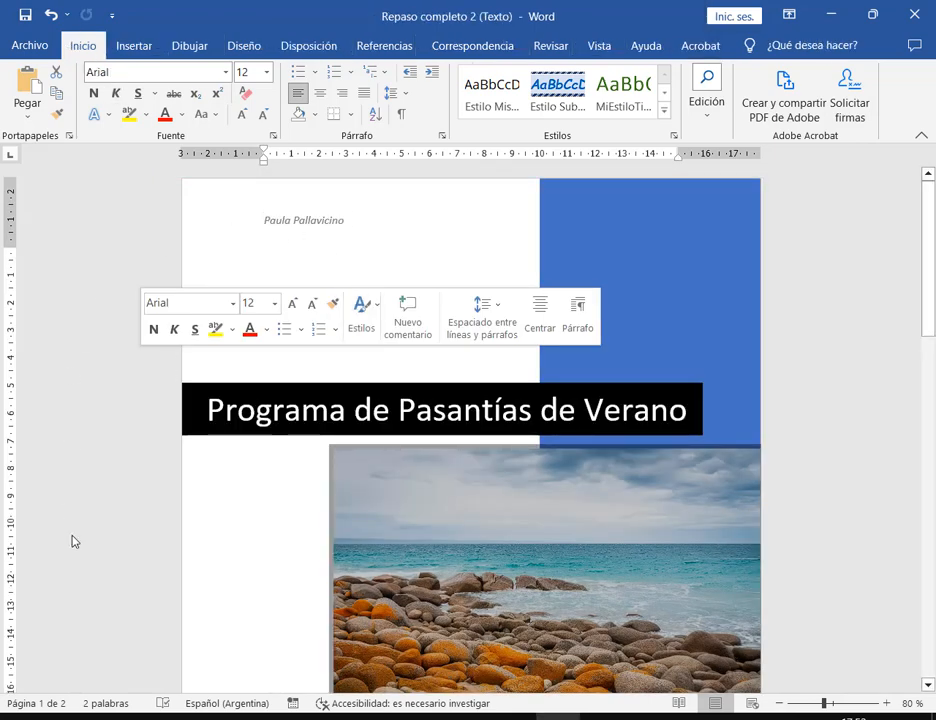
pyautogui.click(420, 266)
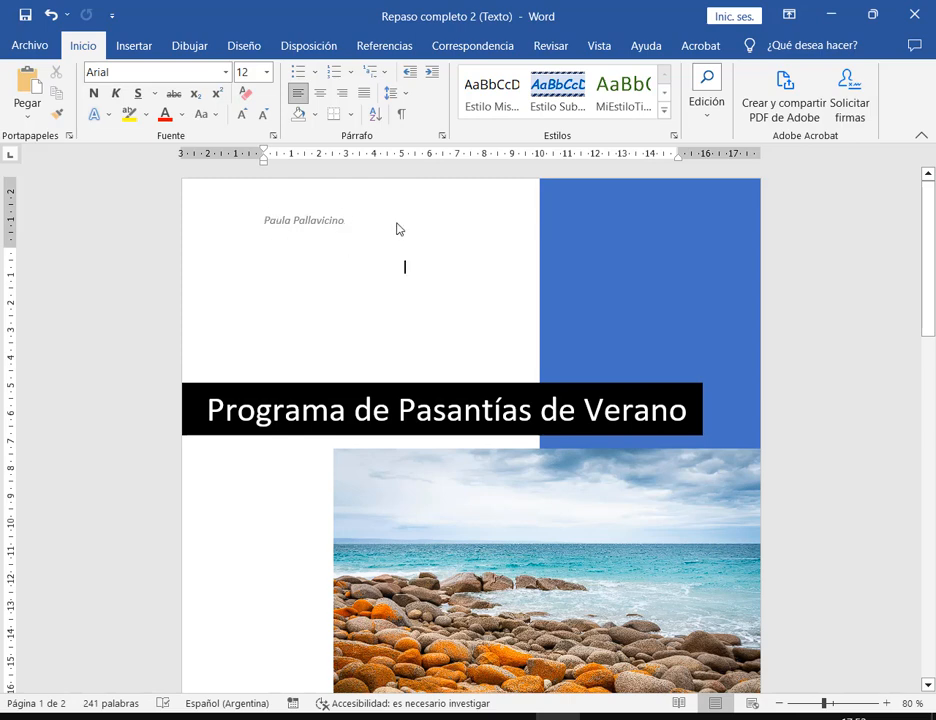
pyautogui.doubleClick(322, 224)
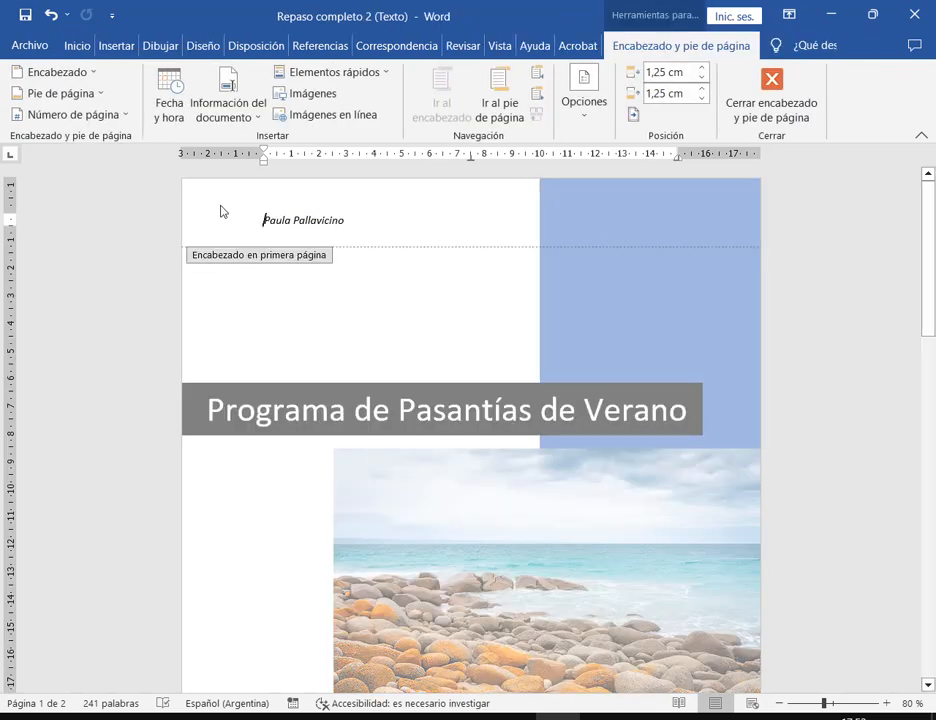
pyautogui.moveTo(174, 172)
pyautogui.mouseDown()
pyautogui.moveTo(802, 267)
pyautogui.moveTo(792, 268)
pyautogui.mouseUp()
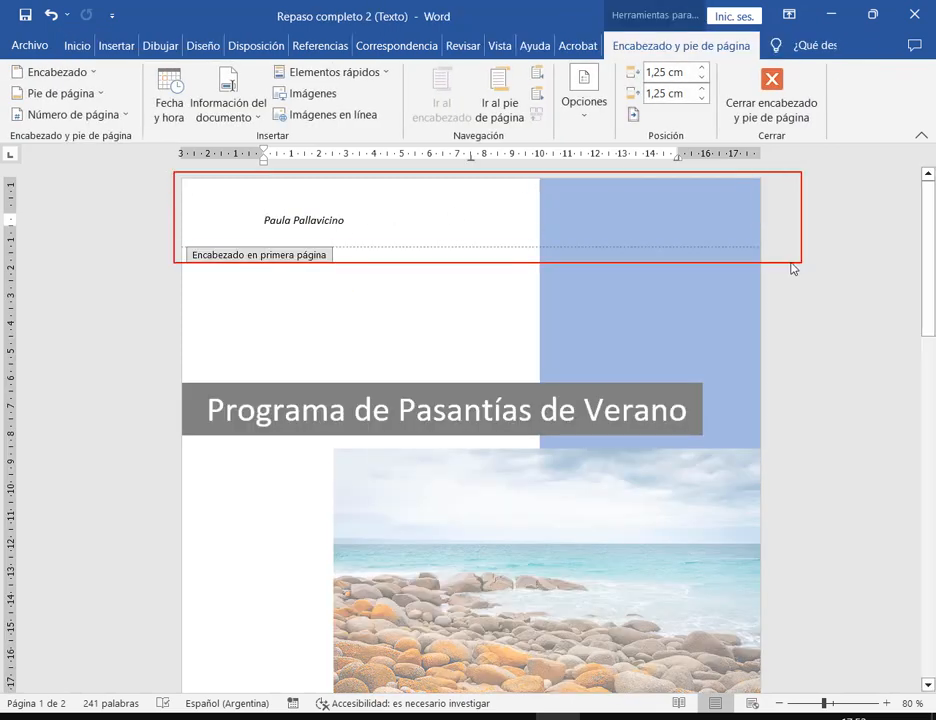
pyautogui.doubleClick(521, 308)
pyautogui.scroll(-10, 525, 307)
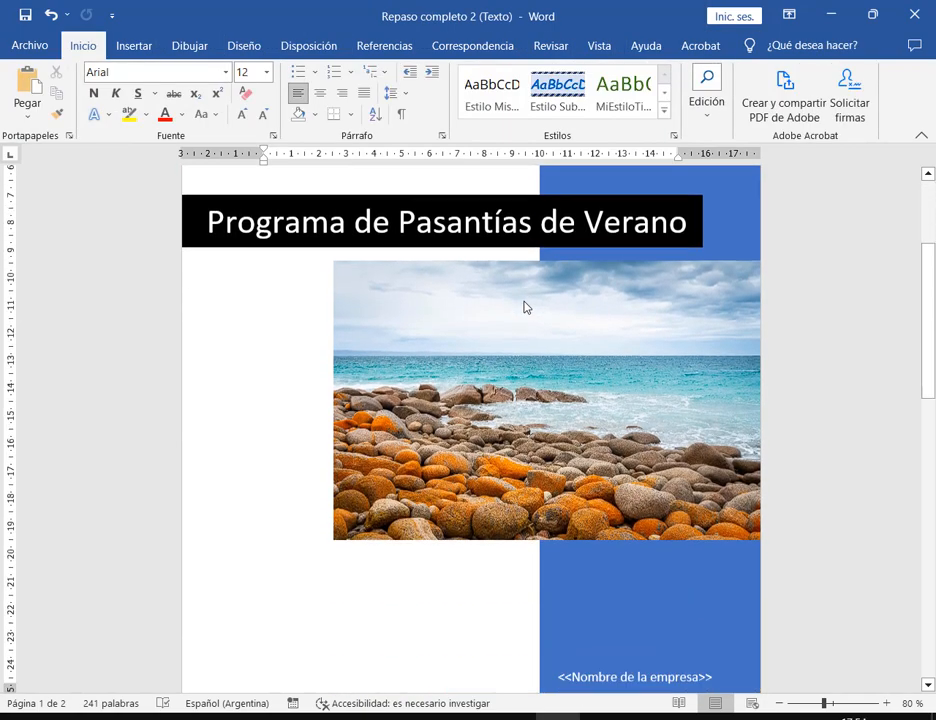
pyautogui.scroll(-4, 528, 307)
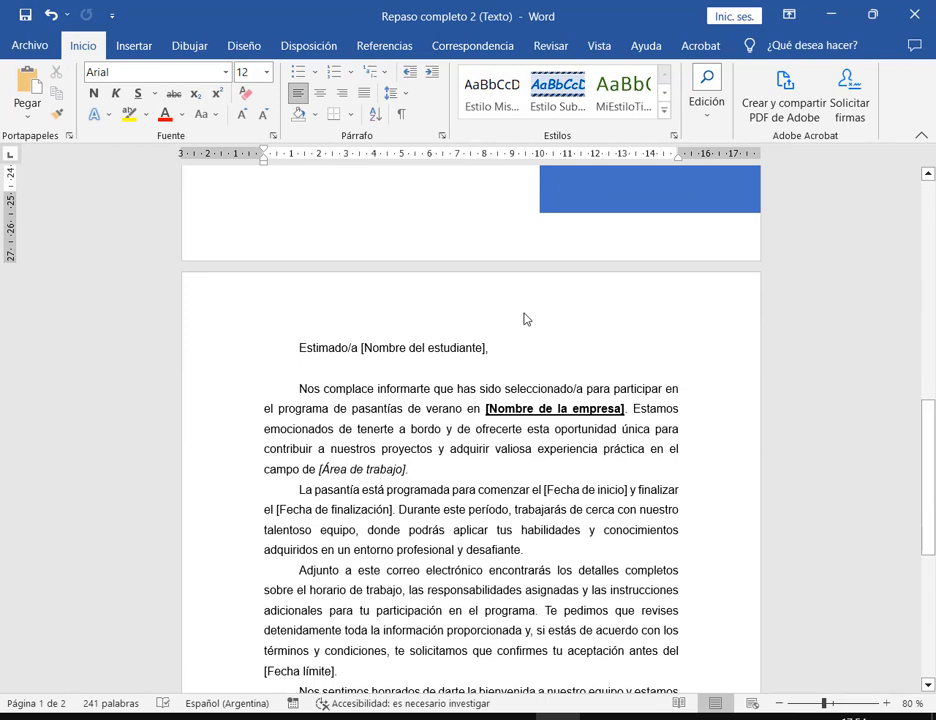
# - Delete the author's name from the cover page header
pyautogui.click(526, 318)
pyautogui.scroll(13, 449, 246)
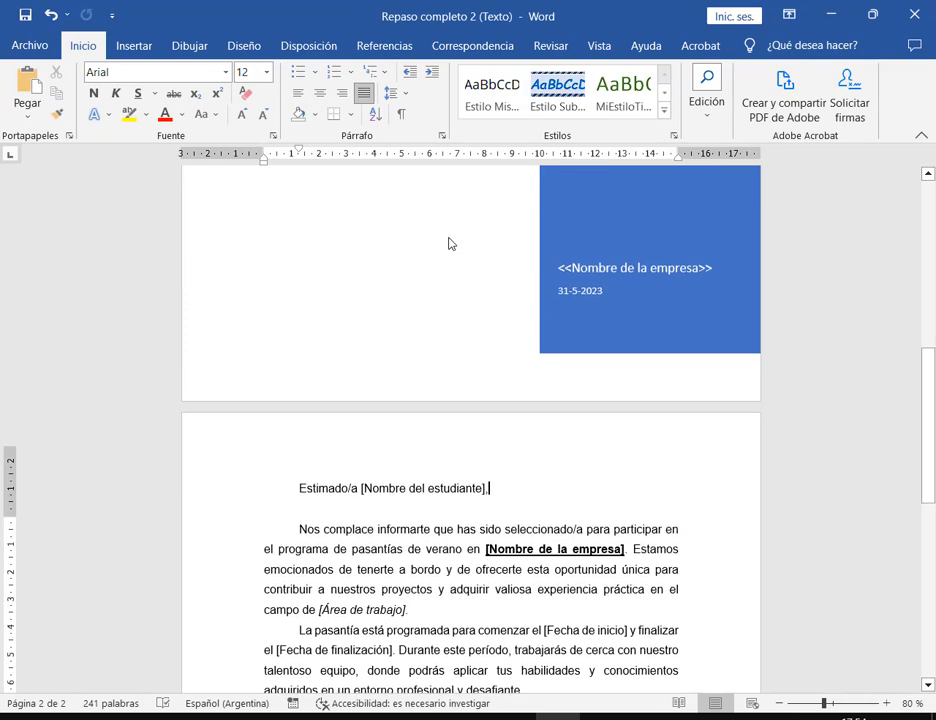
pyautogui.scroll(1, 449, 246)
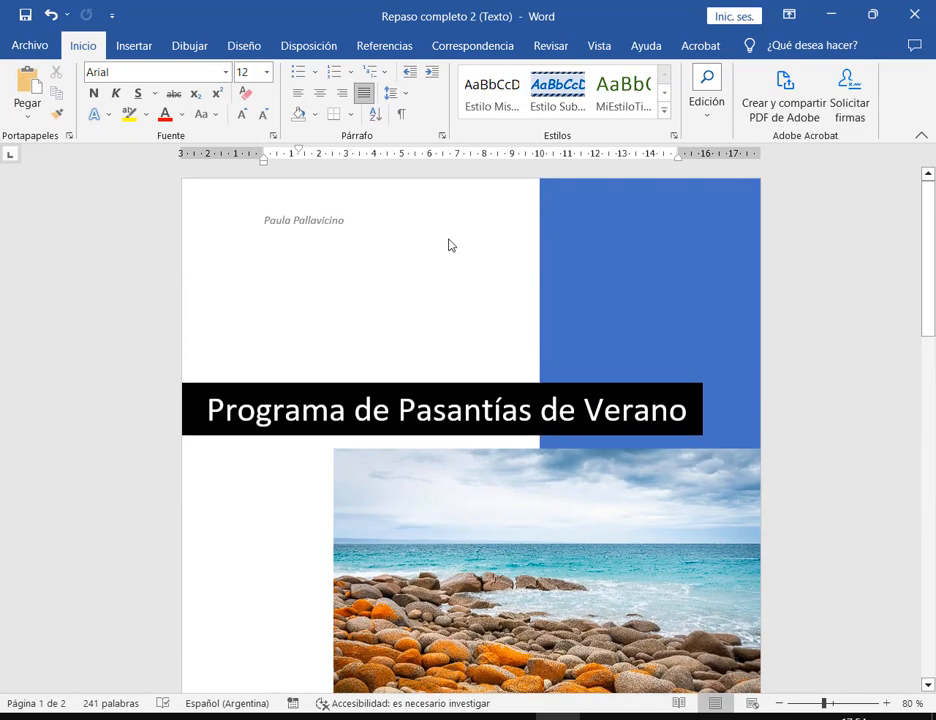
pyautogui.doubleClick(370, 219)
pyautogui.tripleClick(284, 219)
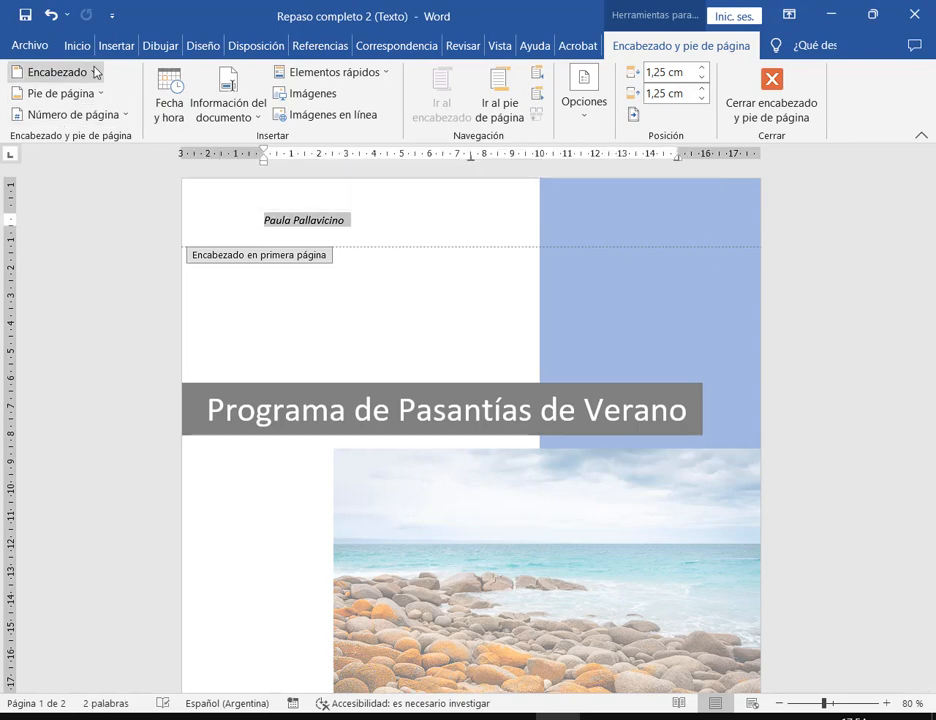
pyautogui.press('Delete')
pyautogui.doubleClick(418, 299)
# - Add a blank header to the letter page and type the author's name
pyautogui.scroll(-13, 420, 300)
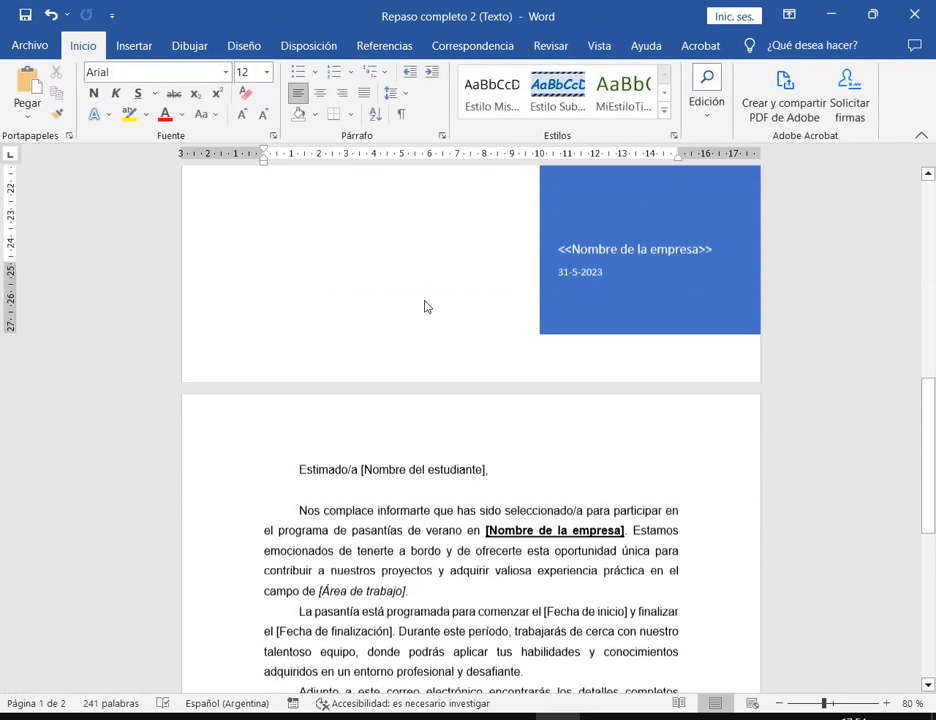
pyautogui.scroll(-1, 425, 306)
pyautogui.click(537, 415)
pyautogui.click(136, 46)
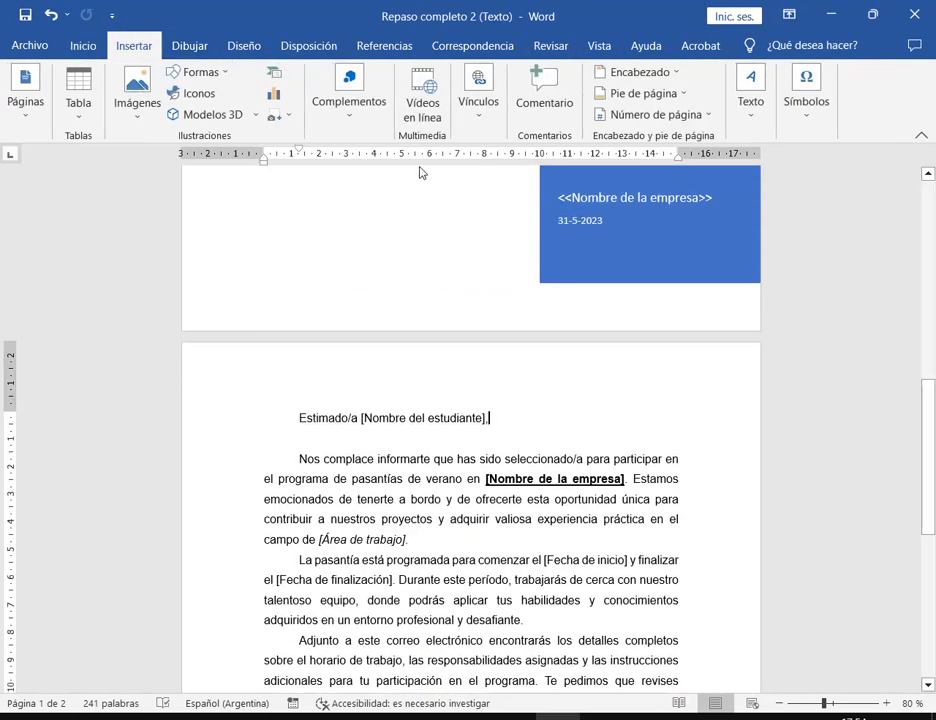
pyautogui.click(632, 72)
pyautogui.click(668, 161)
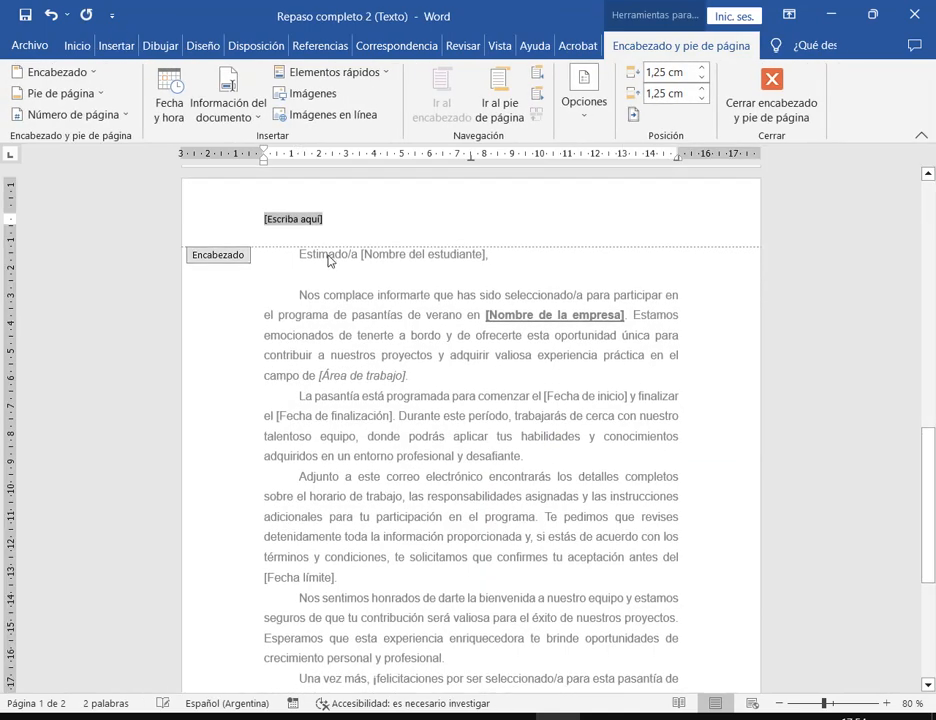
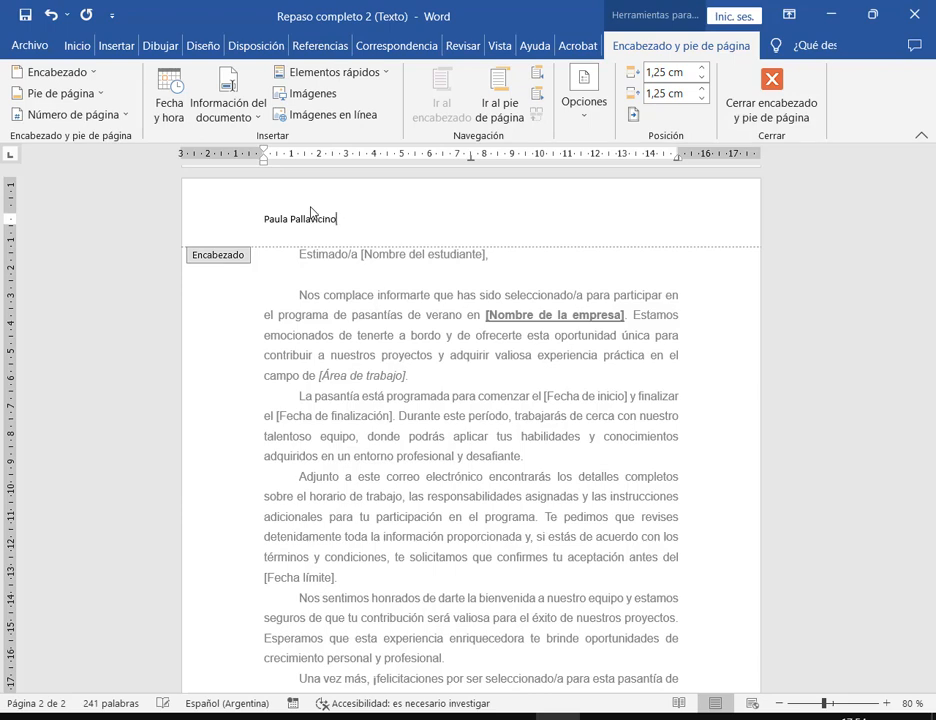
# - Format the letter-page header name as Calibri 12-point italic and close the header
pyautogui.click(240, 224)
pyautogui.click(77, 46)
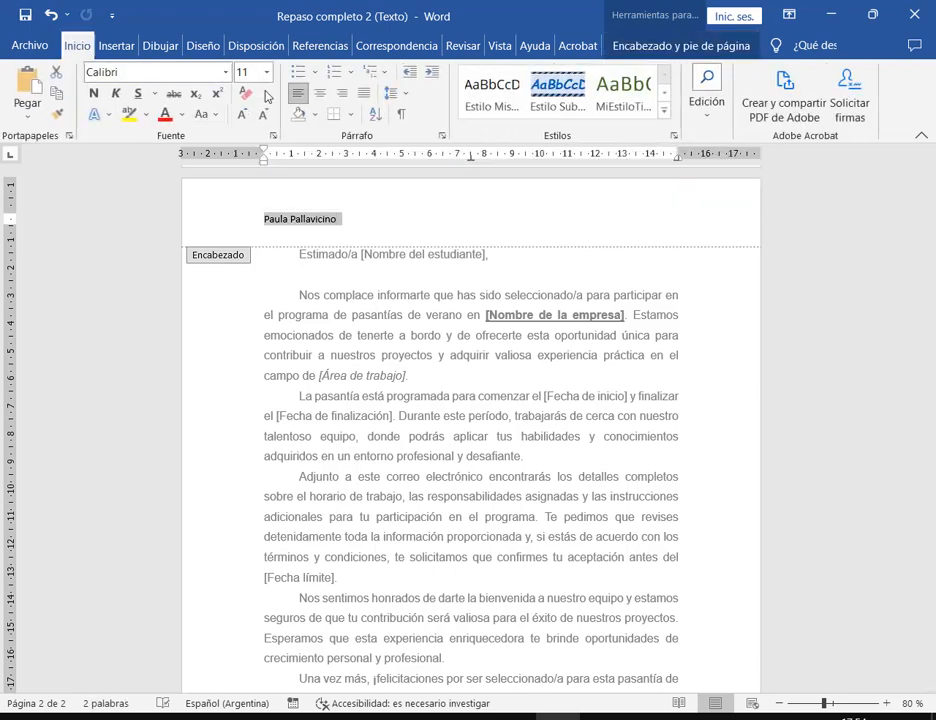
pyautogui.click(242, 114)
pyautogui.click(225, 72)
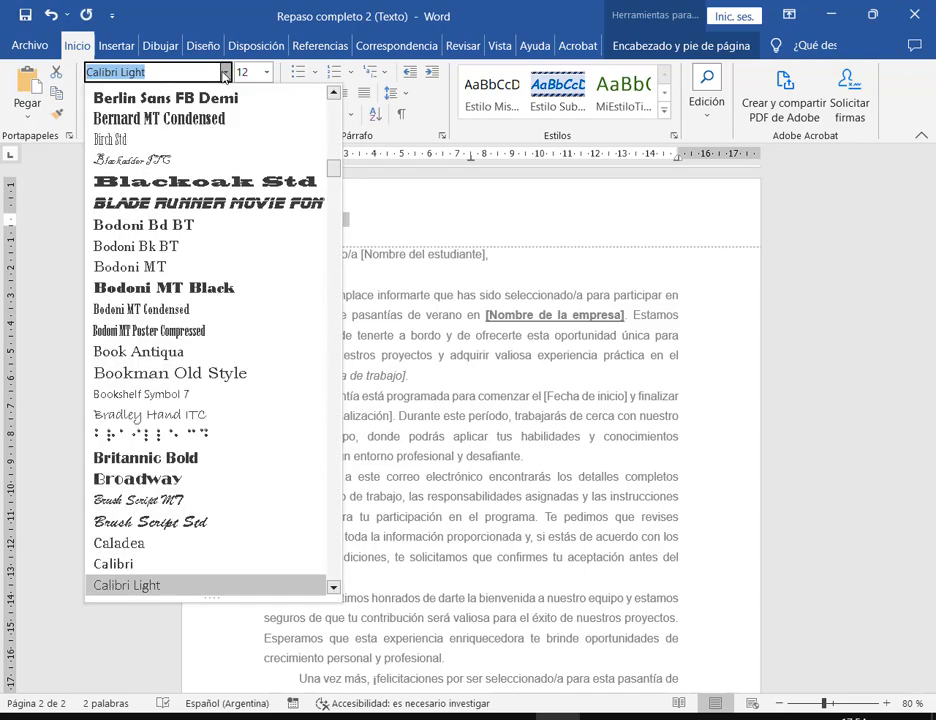
pyautogui.click(113, 564)
pyautogui.click(115, 93)
pyautogui.click(449, 222)
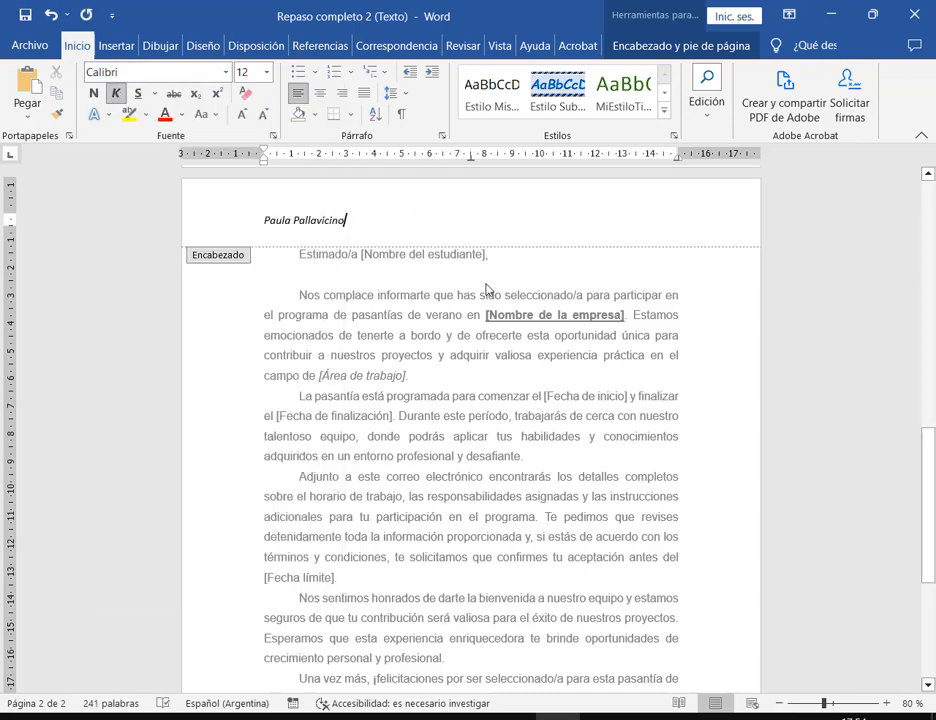
pyautogui.doubleClick(484, 274)
pyautogui.scroll(-3, 579, 510)
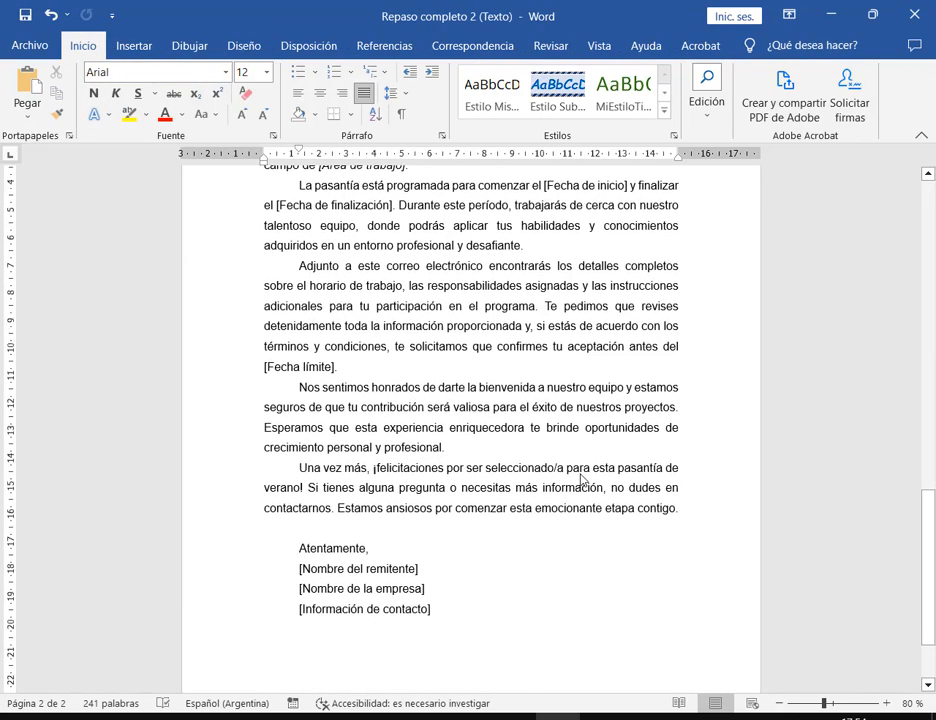
# - Scroll through the letter and switch to the assignment PDF in Edge
pyautogui.scroll(3, 577, 538)
pyautogui.moveTo(924, 561); pyautogui.dragTo(934, 525)
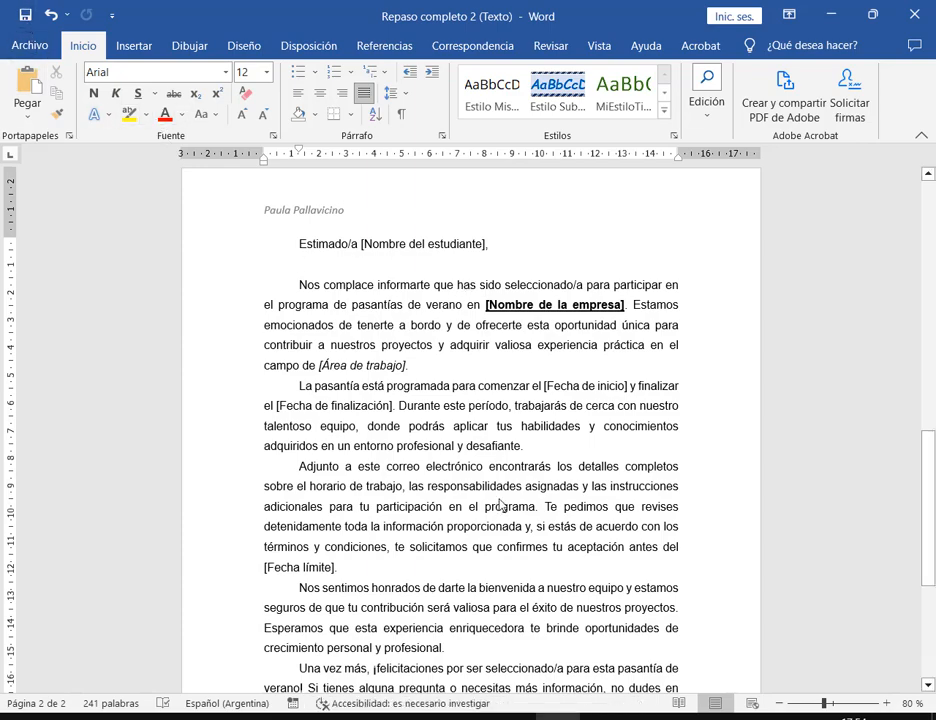
pyautogui.hotkey('alt', 'Tab')
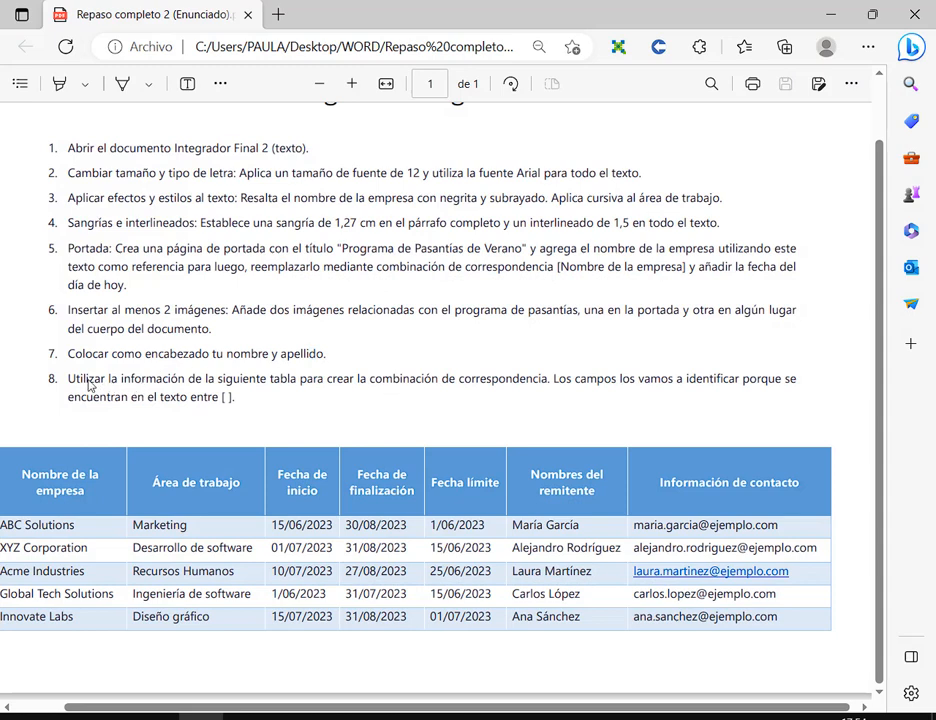
# - Read item 8's mail-merge instructions, highlighting the note about bracketed fields
pyautogui.moveTo(70, 380); pyautogui.dragTo(238, 401)
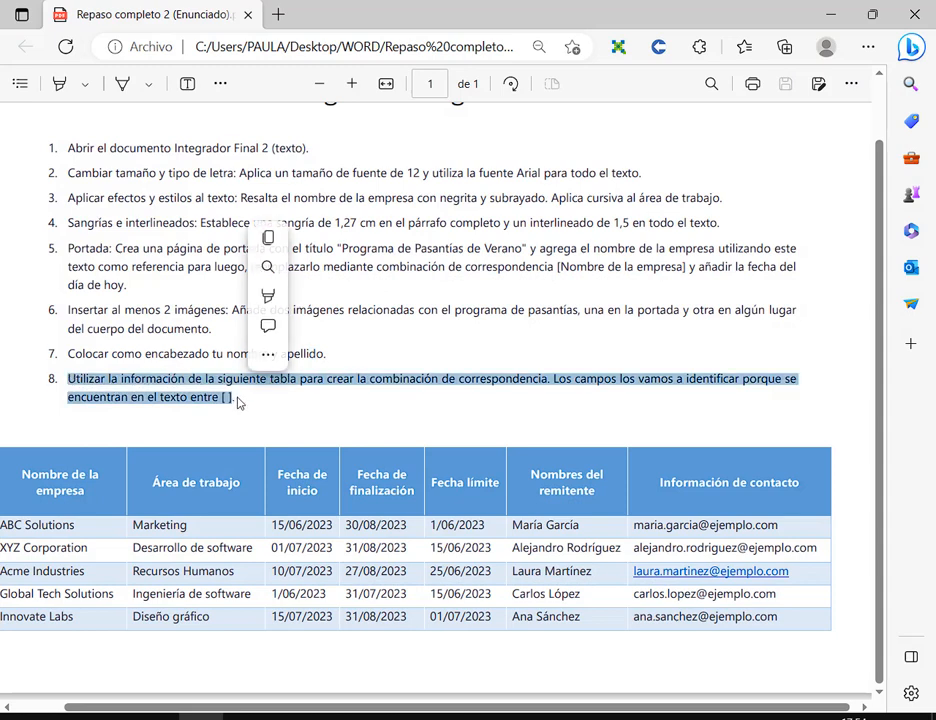
pyautogui.click(284, 549)
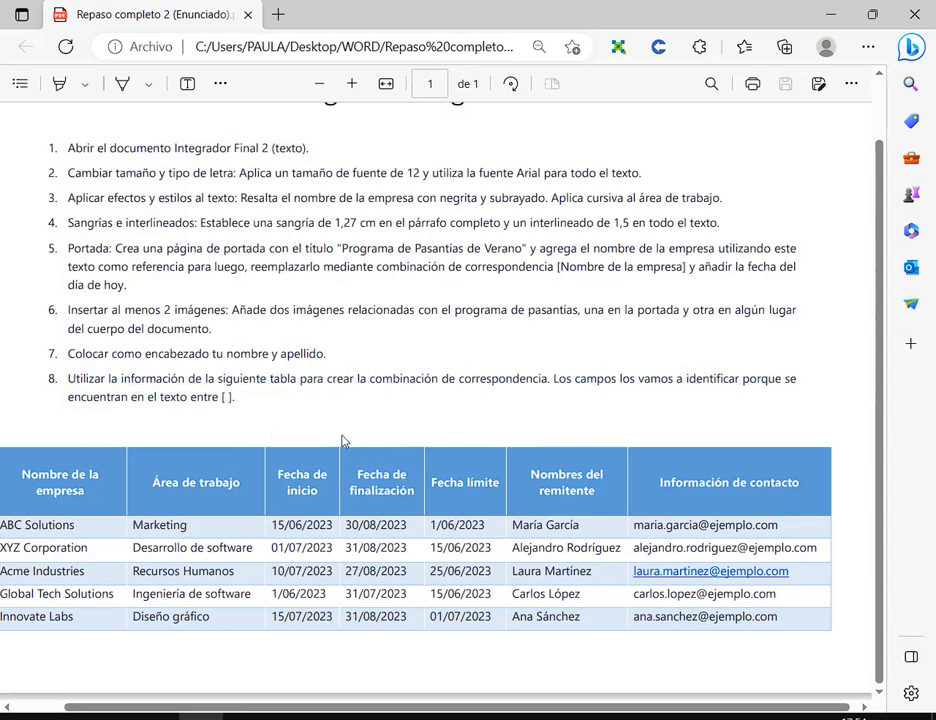
pyautogui.moveTo(376, 376); pyautogui.dragTo(617, 380)
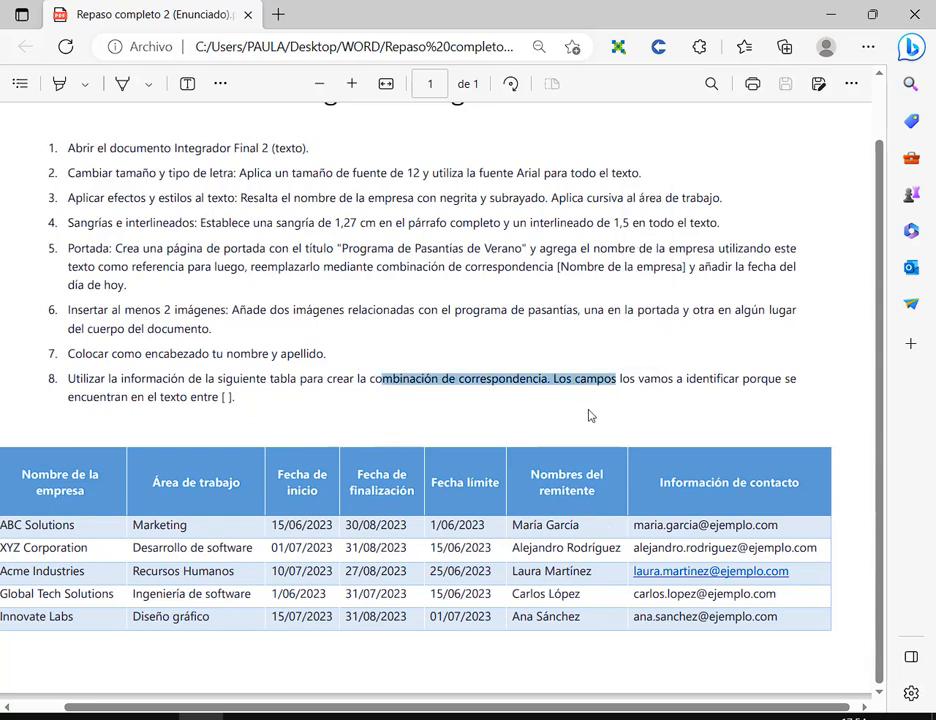
pyautogui.click(590, 393)
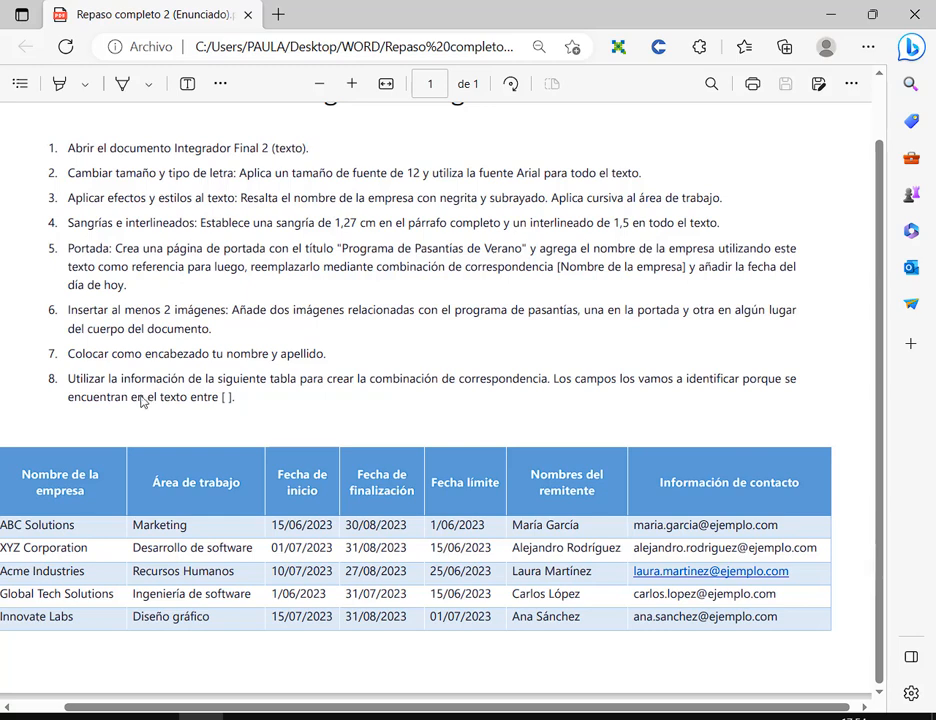
pyautogui.moveTo(138, 402); pyautogui.dragTo(234, 407)
pyautogui.click(266, 416)
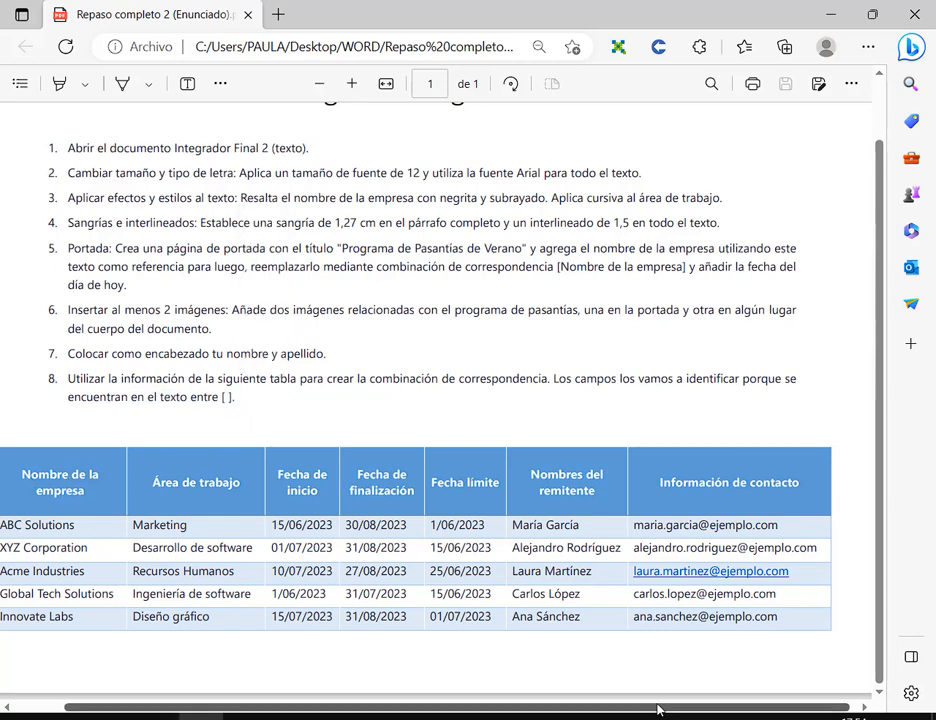
# - Review the company table, then snap Edge to the left half of the screen
pyautogui.hscroll(-2, 140, 508)
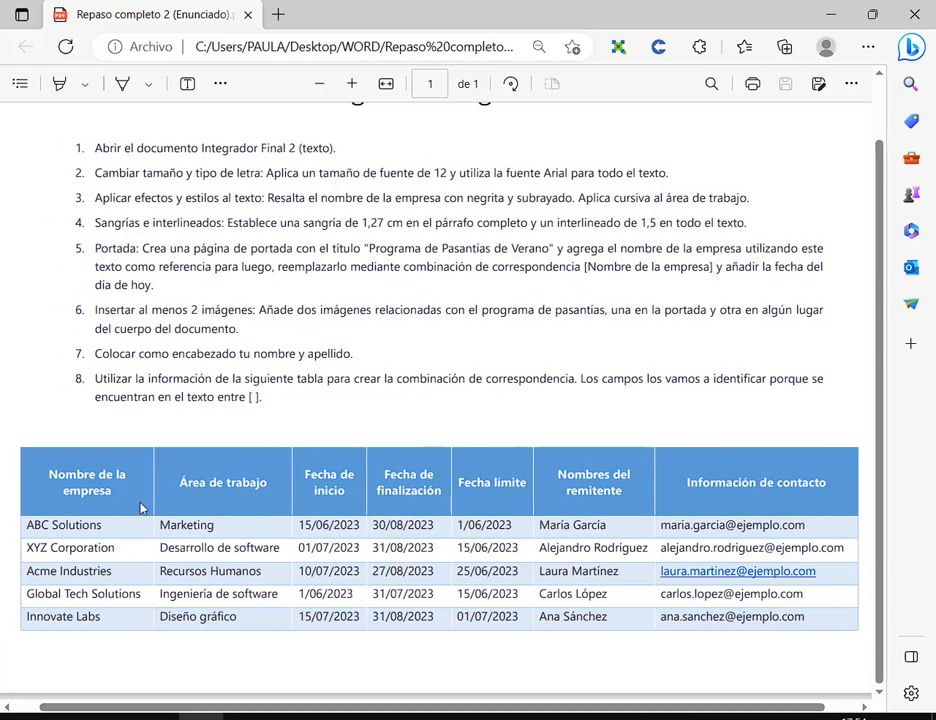
pyautogui.moveTo(45, 465); pyautogui.dragTo(838, 515)
pyautogui.moveTo(18, 452); pyautogui.dragTo(864, 651)
pyautogui.moveTo(110, 497); pyautogui.dragTo(47, 474)
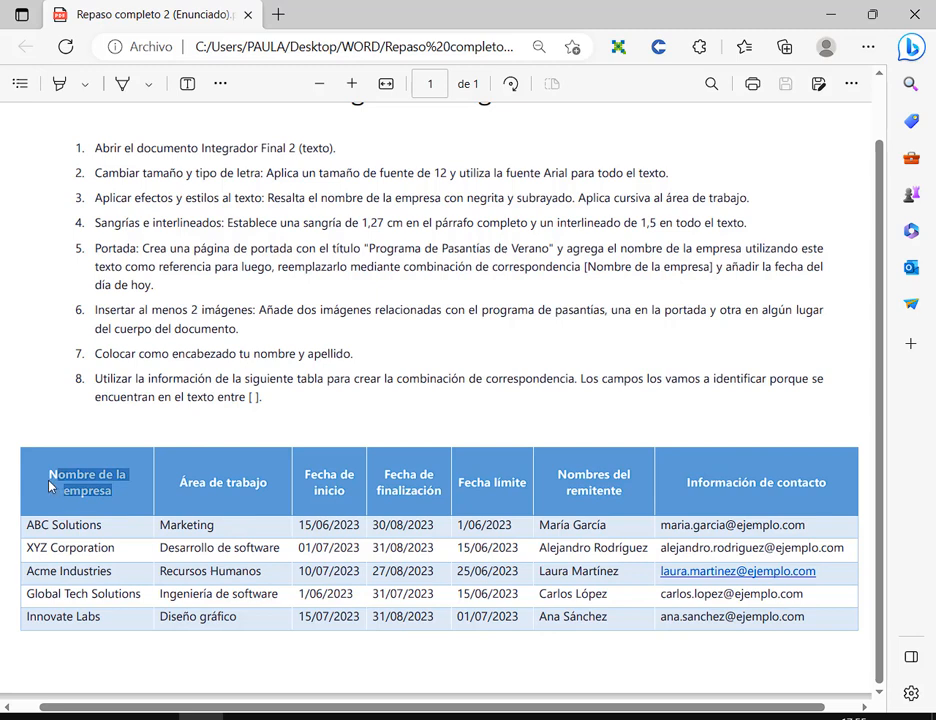
pyautogui.click(50, 475)
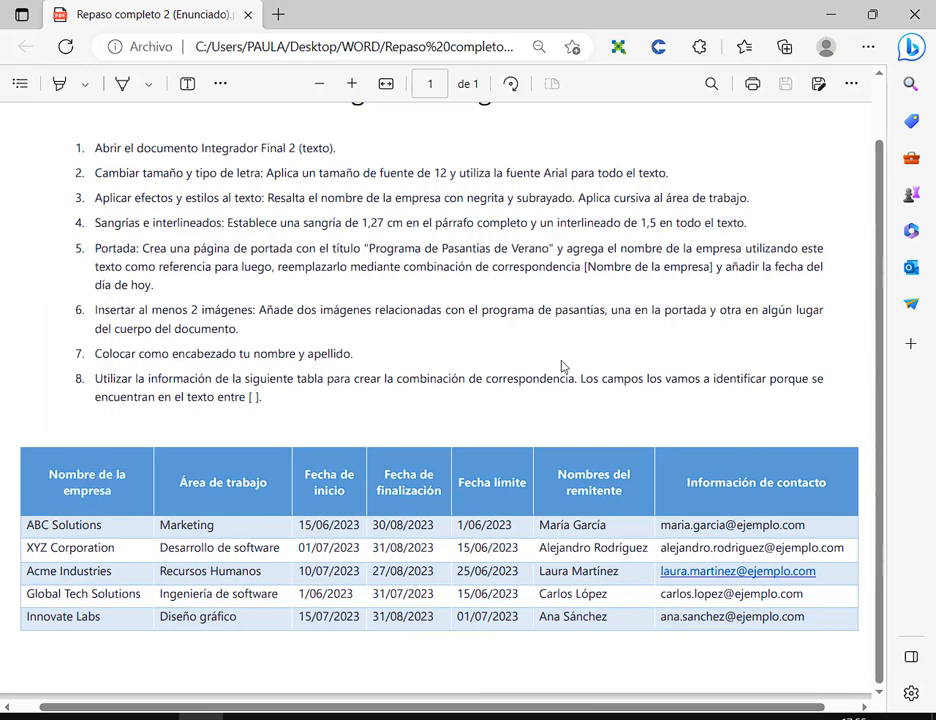
pyautogui.press('super+Left')
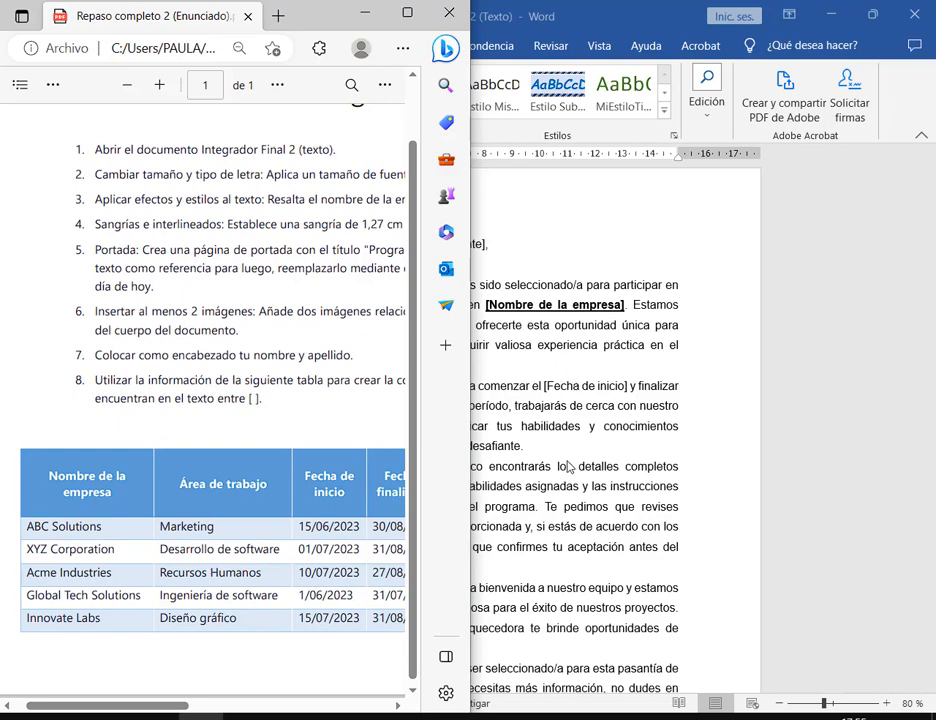
# - Tile the Word letter on the right beside the PDF and widen its window
pyautogui.hotkey('alt', 'Tab')
pyautogui.press('super+Right')
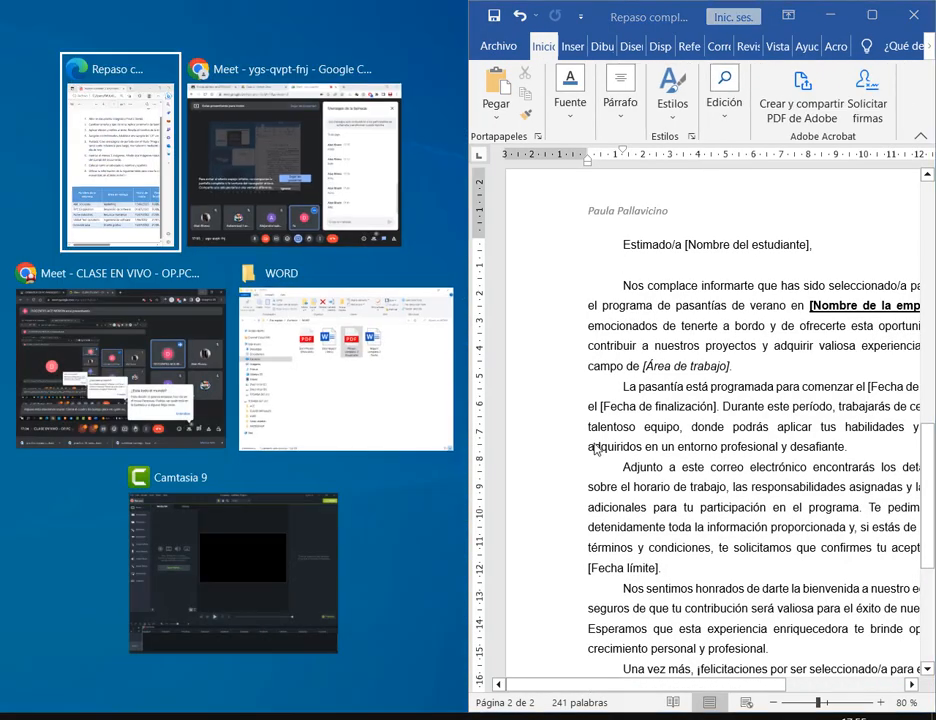
pyautogui.click(137, 200)
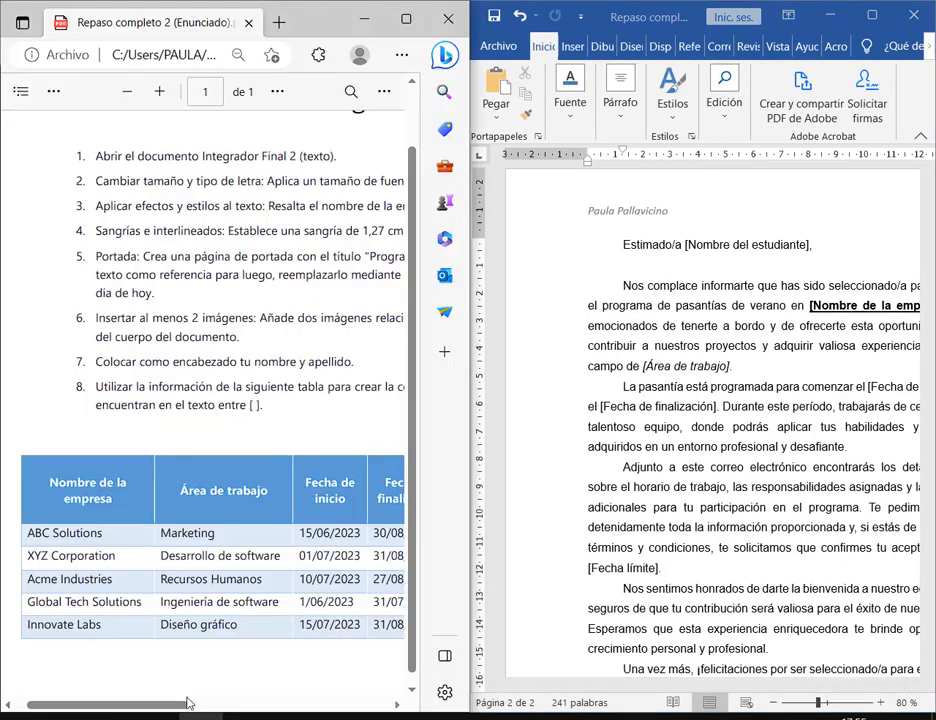
pyautogui.moveTo(178, 704); pyautogui.dragTo(182, 700)
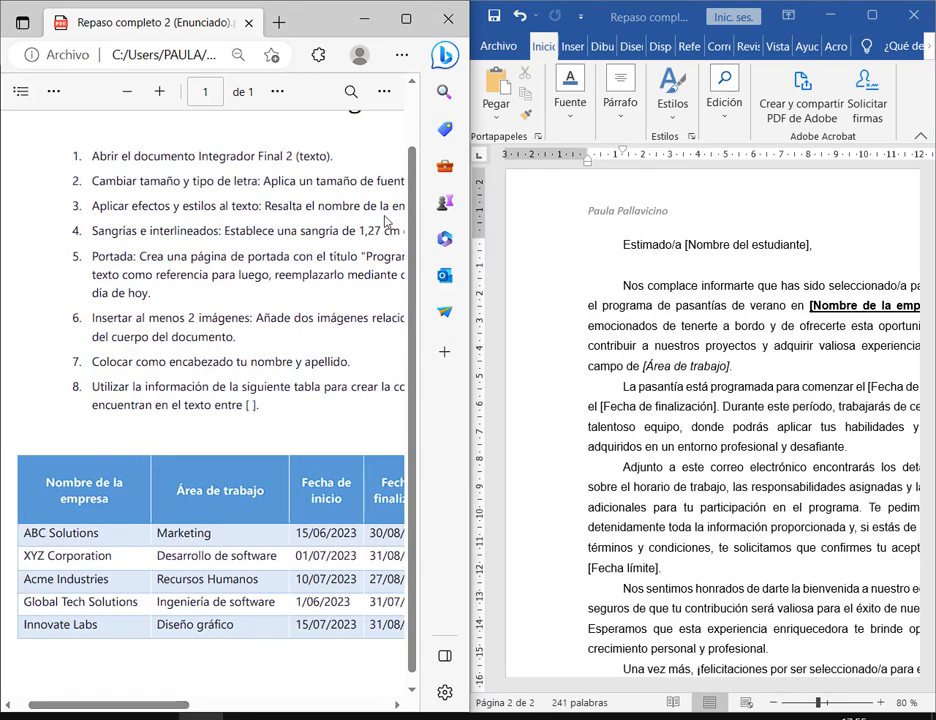
pyautogui.scroll(-3, 277, 430)
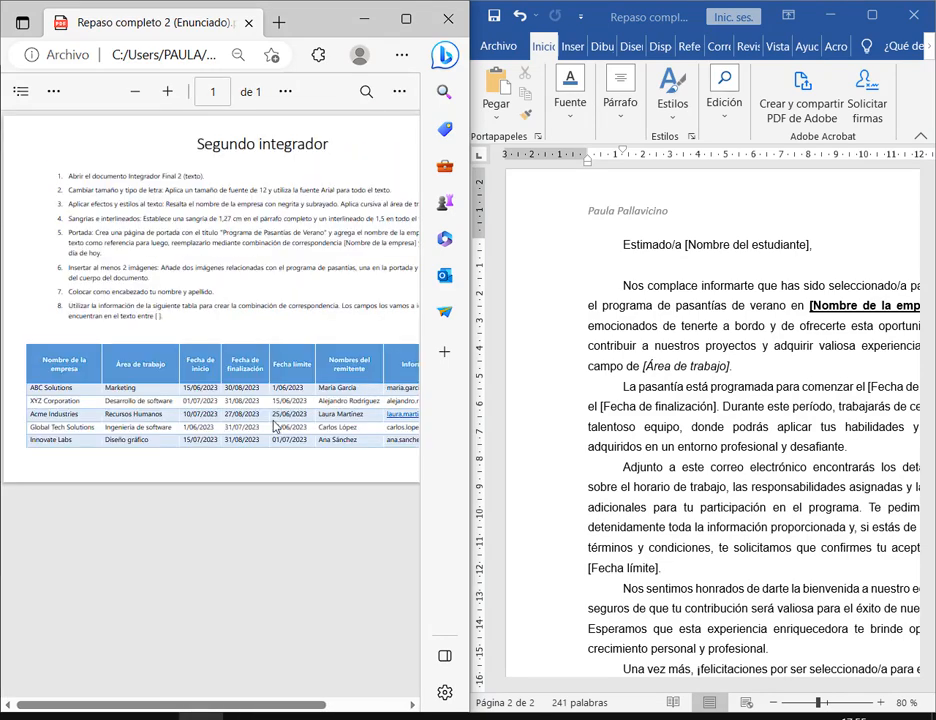
pyautogui.hscroll(2, 232, 688)
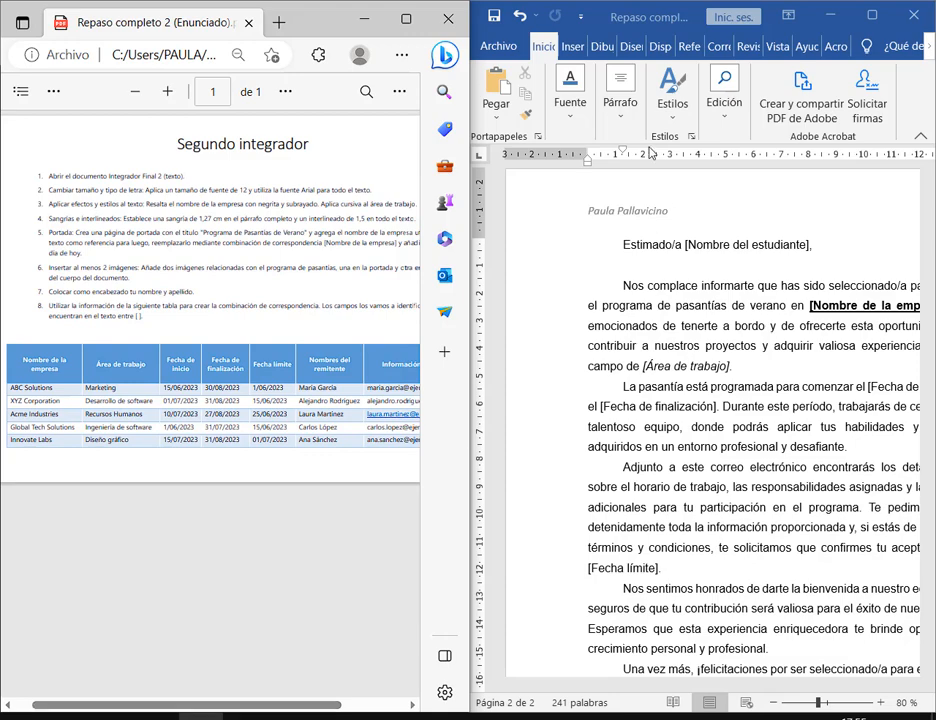
pyautogui.click(700, 265)
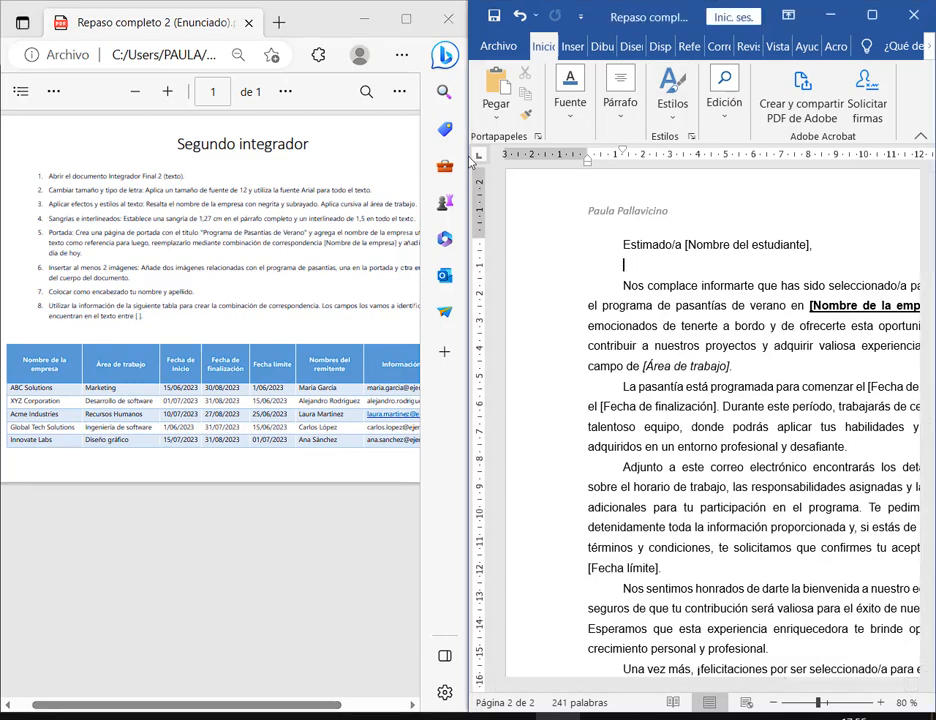
pyautogui.moveTo(471, 162); pyautogui.dragTo(69, 162)
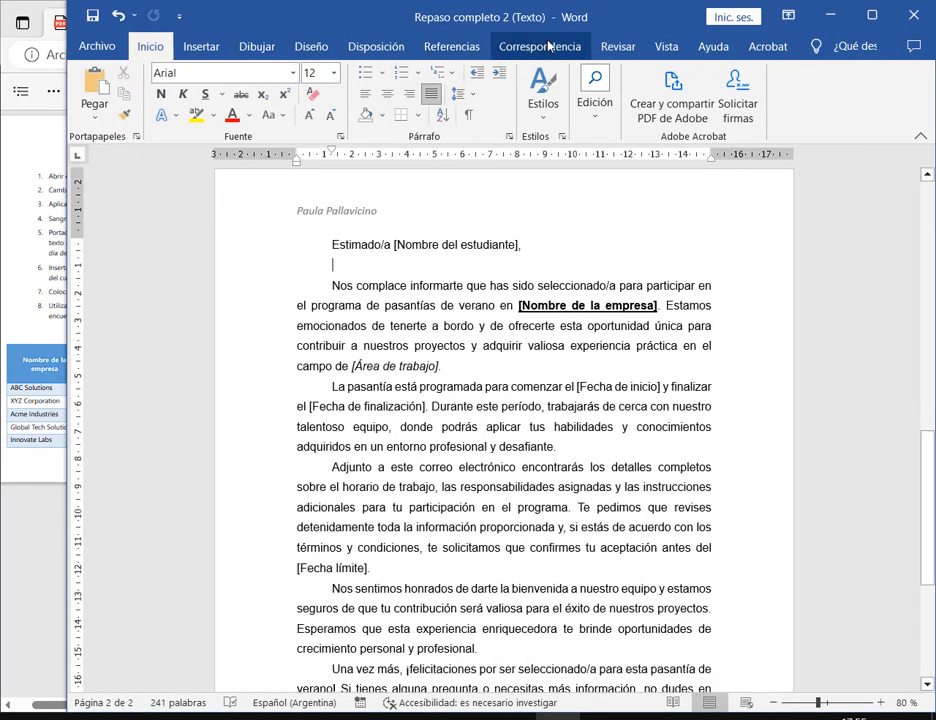
# - Start a Letters mail merge and choose Type a New List for the recipients
pyautogui.click(548, 46)
pyautogui.click(300, 73)
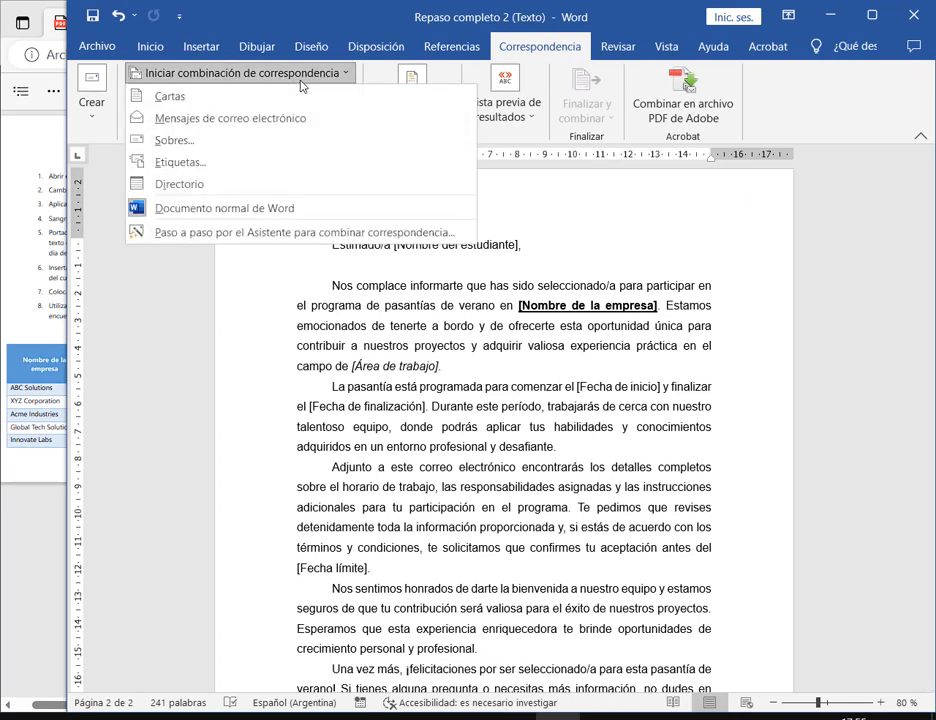
pyautogui.click(172, 97)
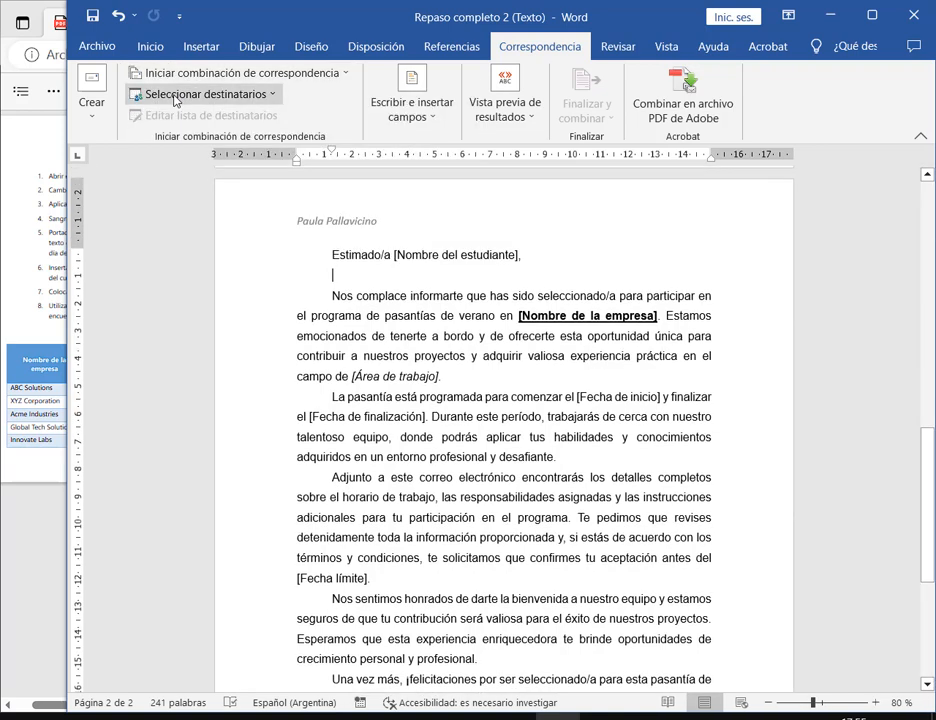
pyautogui.click(176, 97)
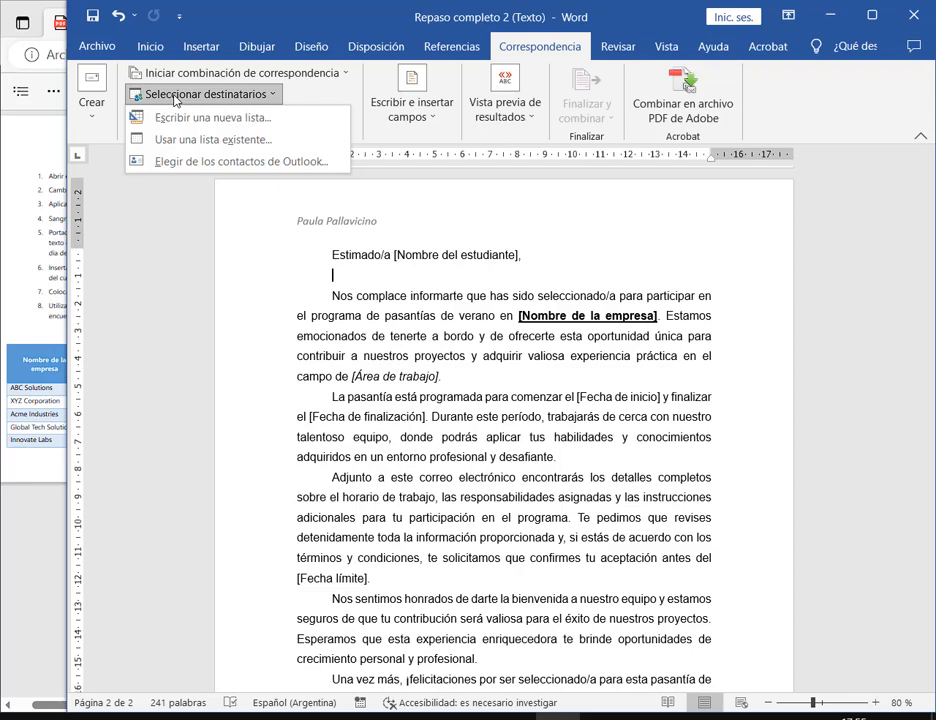
pyautogui.moveTo(68, 199); pyautogui.dragTo(476, 199)
pyautogui.click(589, 108)
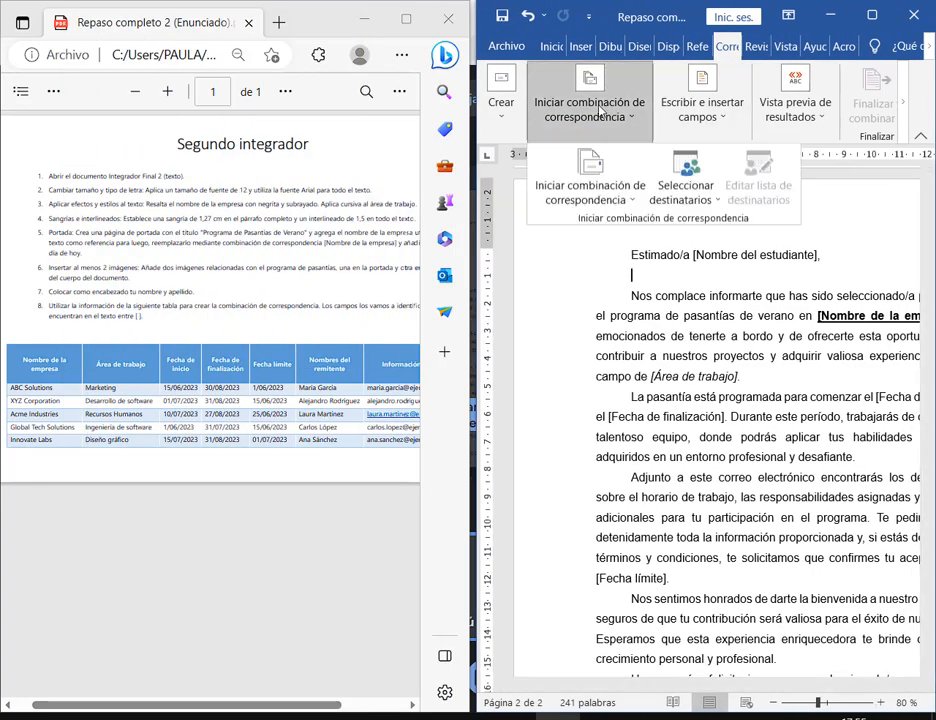
pyautogui.click(684, 193)
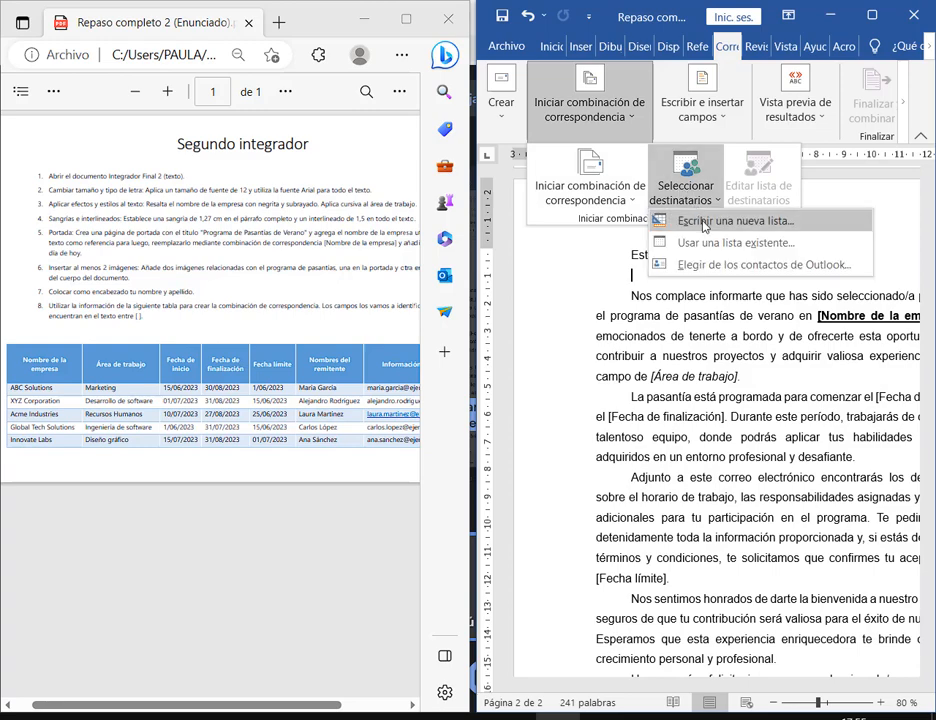
pyautogui.click(700, 218)
# - Open Customize Columns and delete Tratamiento, Nombre, Apellidos, Nombre de la organización and Campo de dirección 1
pyautogui.moveTo(637, 191); pyautogui.dragTo(702, 47)
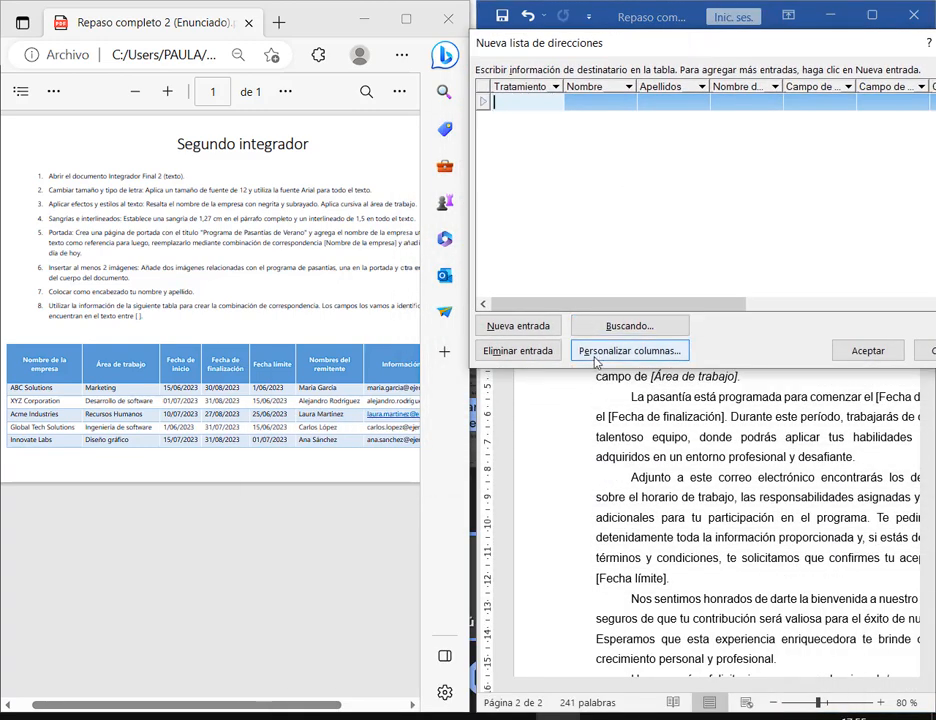
pyautogui.click(600, 351)
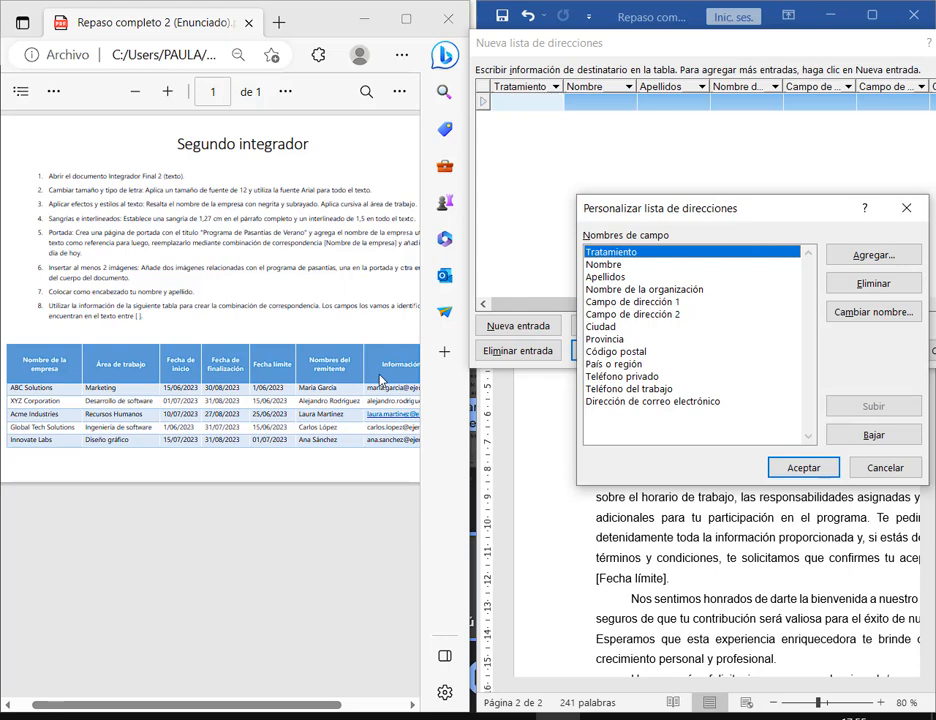
pyautogui.click(904, 285)
pyautogui.press('s')
pyautogui.click(876, 284)
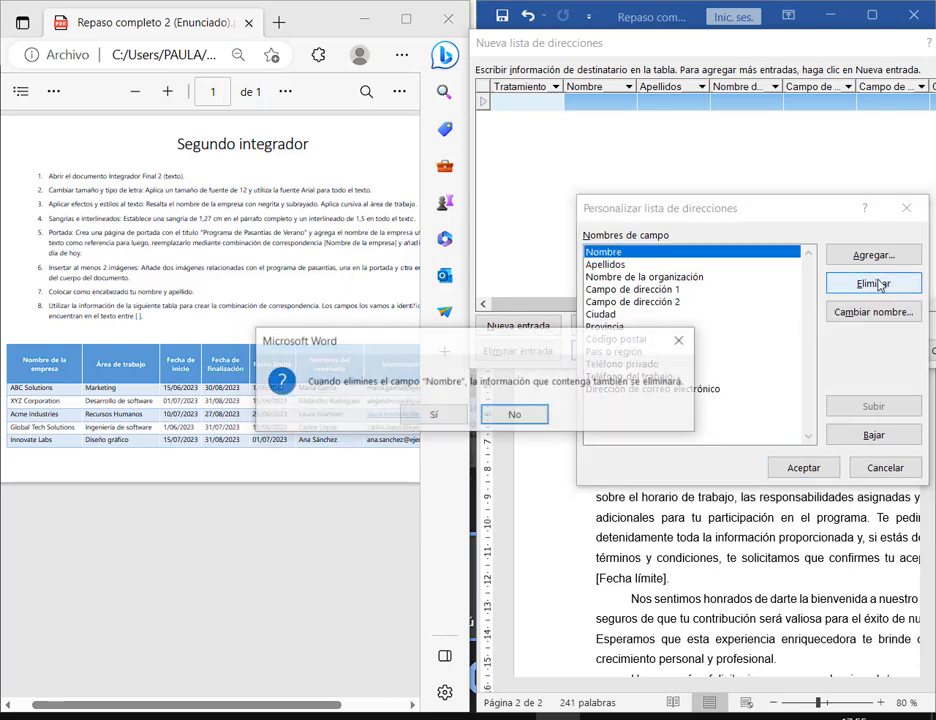
pyautogui.press('s')
pyautogui.click(876, 284)
pyautogui.press('s')
pyautogui.click(876, 284)
pyautogui.press('s')
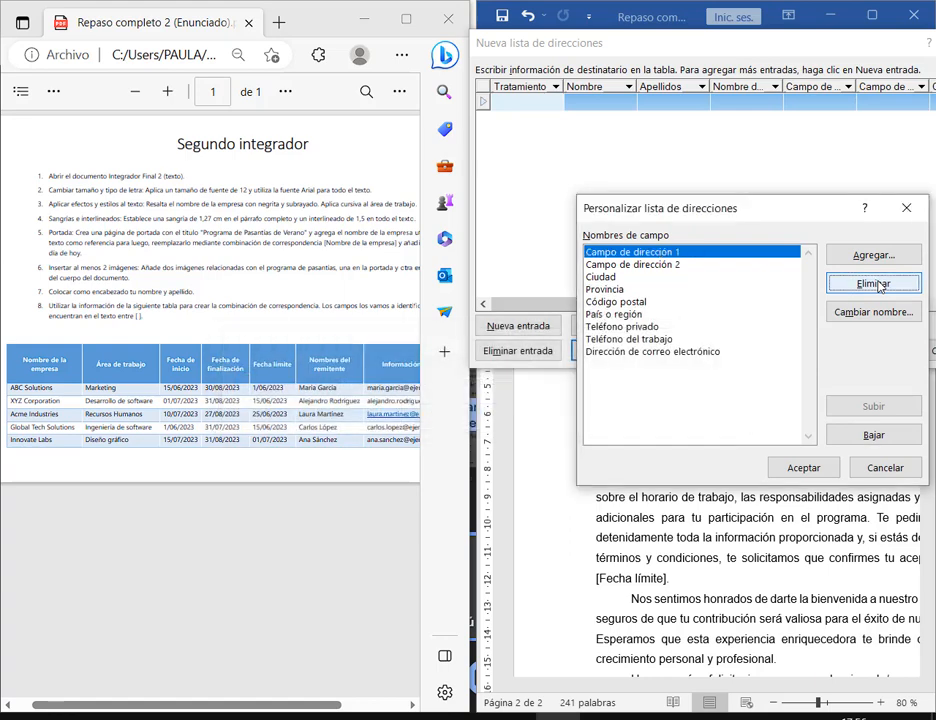
pyautogui.click(876, 284)
pyautogui.press('s')
# - Delete the remaining fields, Campo de dirección 2 through Dirección de correo electrónico
pyautogui.click(876, 284)
pyautogui.click(873, 284)
pyautogui.press('Return')
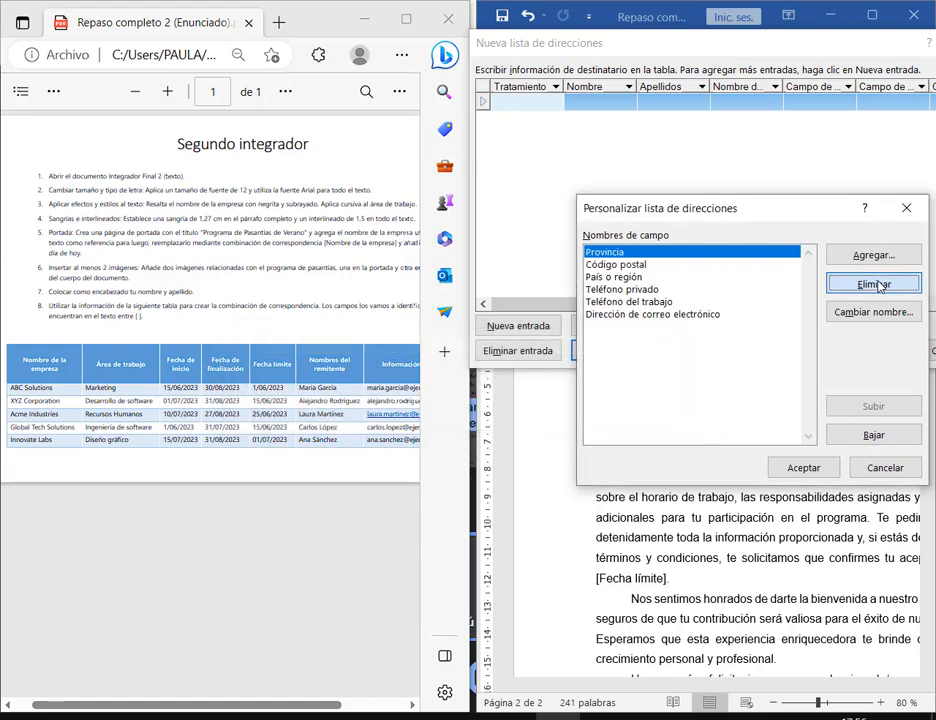
pyautogui.click(873, 284)
pyautogui.press('Return')
pyautogui.click(873, 284)
pyautogui.press('Return')
pyautogui.click(873, 284)
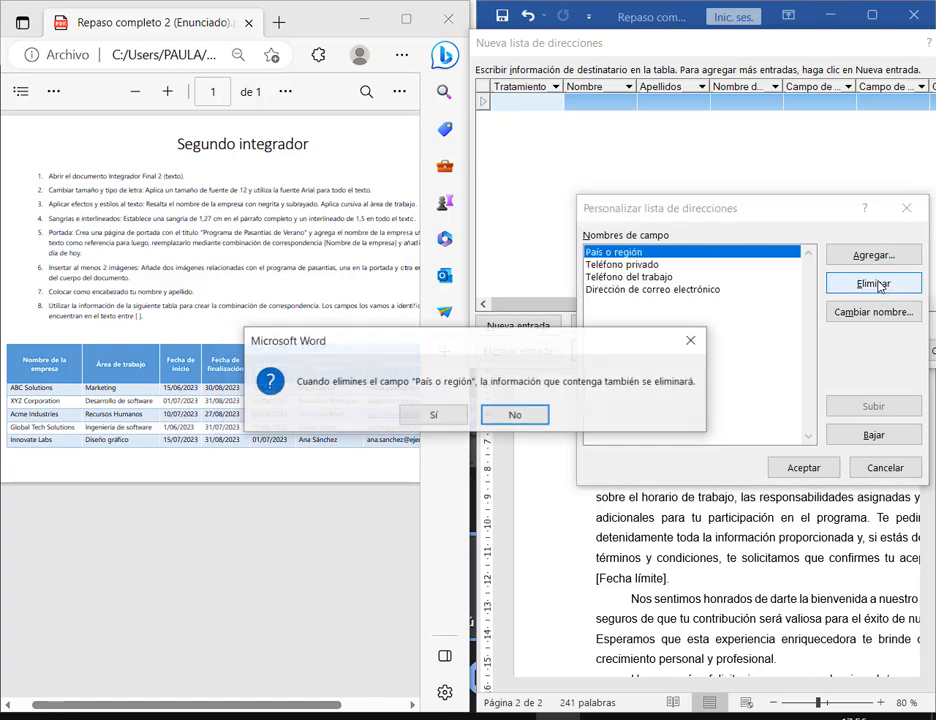
pyautogui.press('Return')
pyautogui.click(873, 284)
pyautogui.press('Return')
pyautogui.click(873, 284)
pyautogui.press('Return')
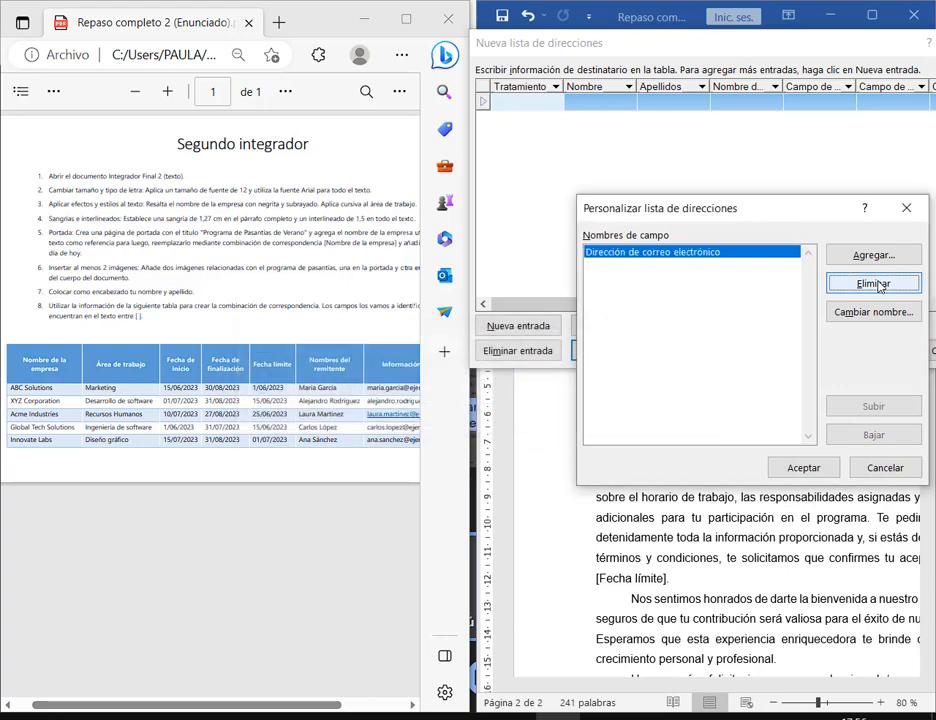
pyautogui.press('Return')
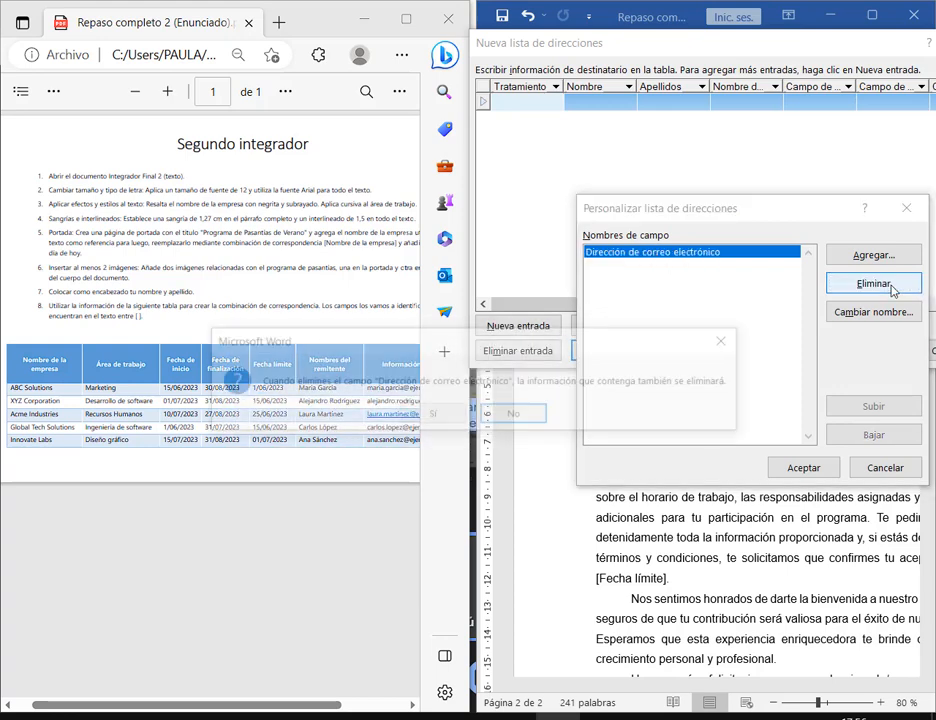
pyautogui.press('Return')
pyautogui.click(48, 373)
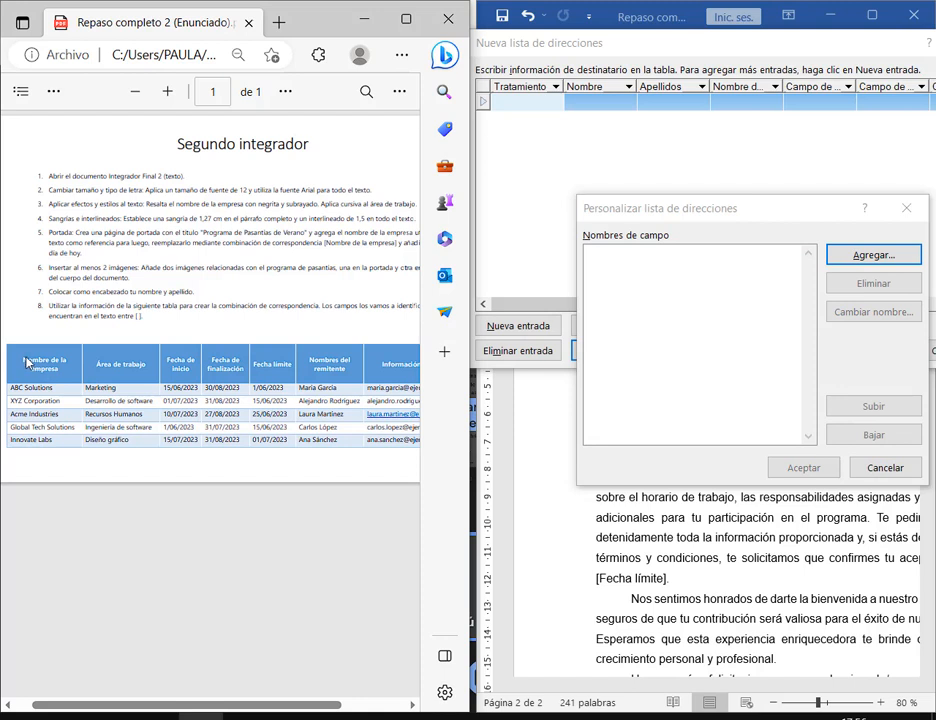
# - Add fields Nombre de la Empresa, Área de trabajo and Fecha de Inicio, copied from the PDF headers
pyautogui.moveTo(26, 362); pyautogui.dragTo(60, 374)
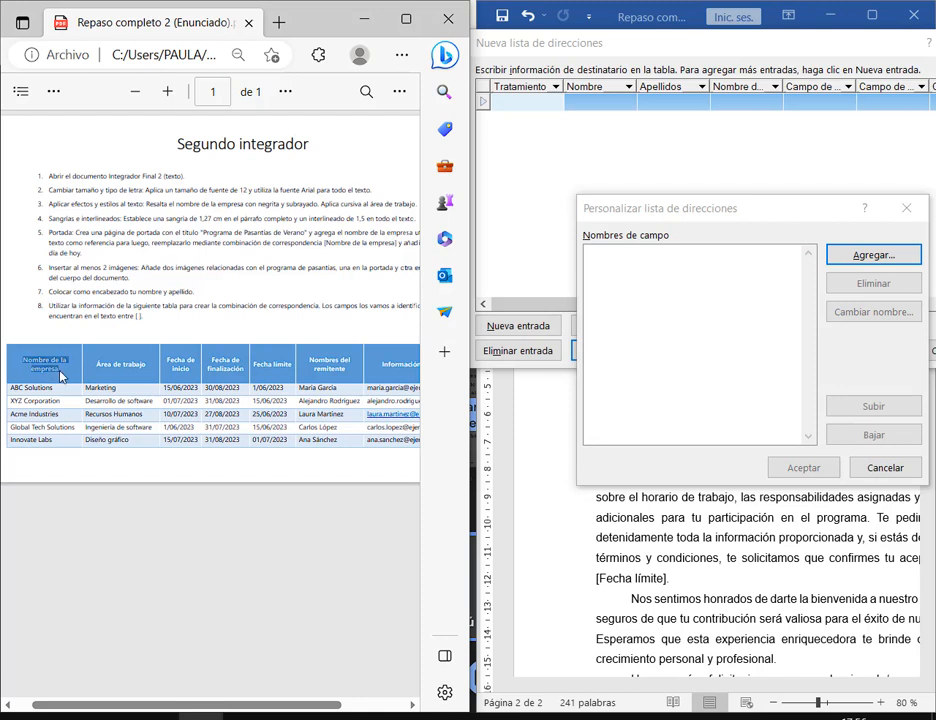
pyautogui.click(898, 257)
pyautogui.write('Nombre de la')
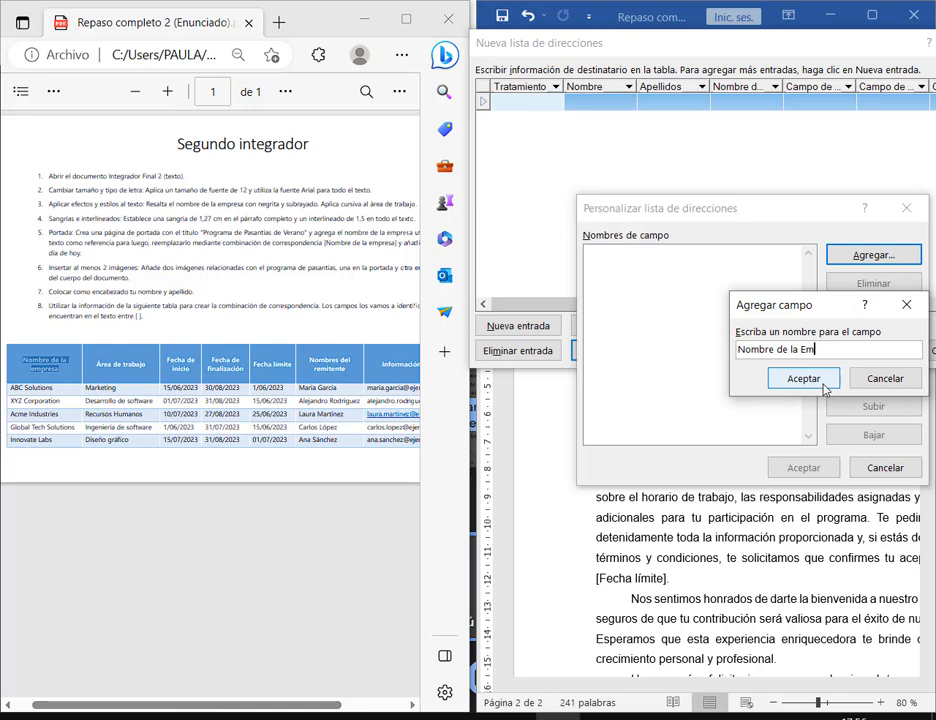
pyautogui.click(803, 383)
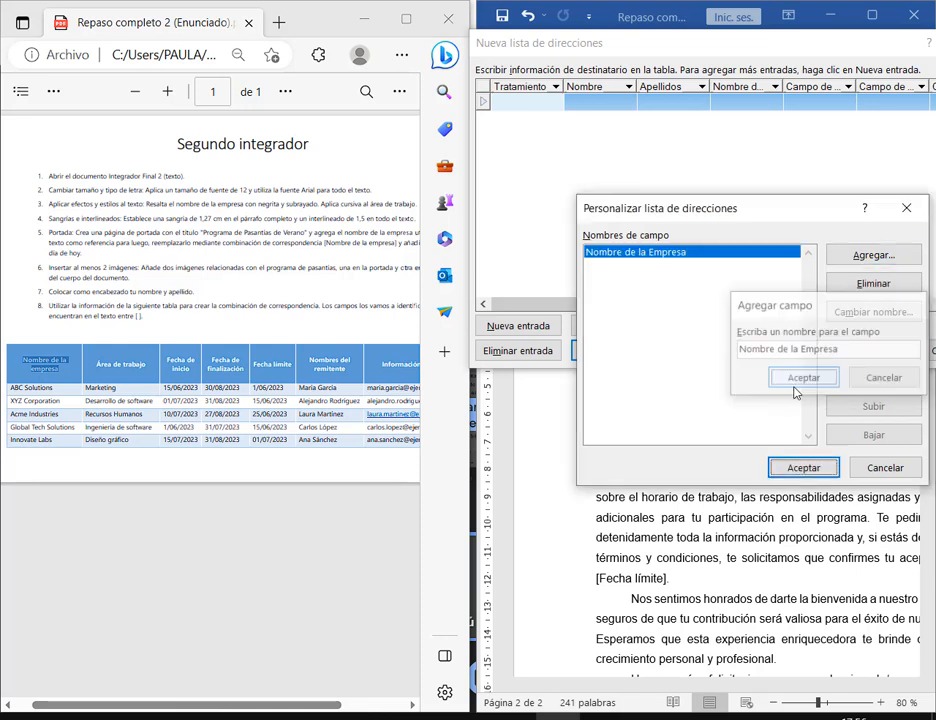
pyautogui.moveTo(151, 370); pyautogui.dragTo(96, 373)
pyautogui.hotkey('ctrl', 'c')
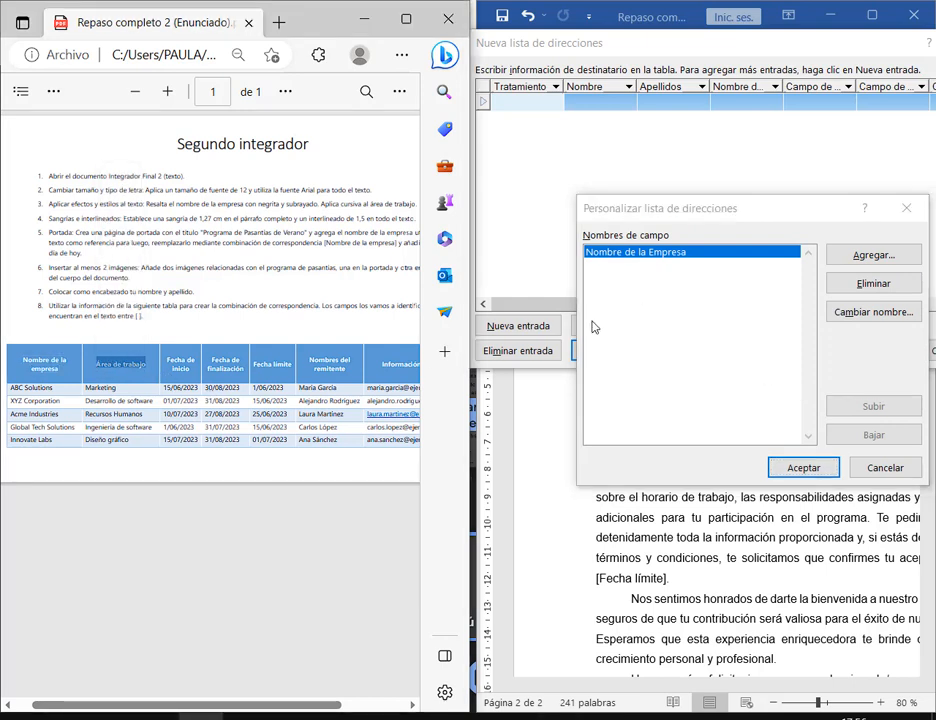
pyautogui.click(873, 255)
pyautogui.hotkey('ctrl', 'v')
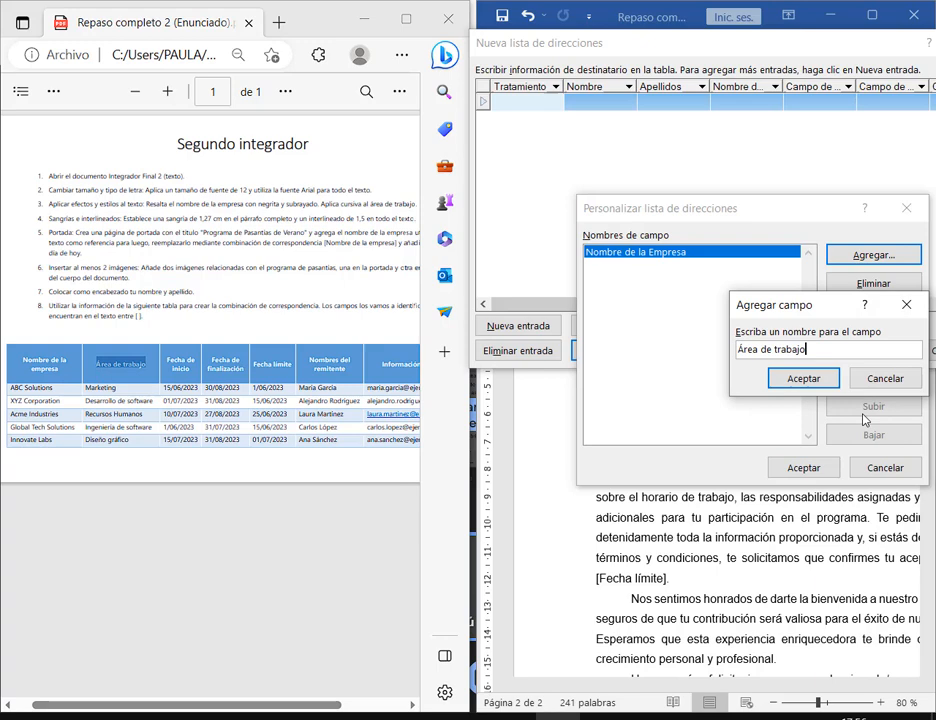
pyautogui.click(803, 378)
pyautogui.moveTo(192, 372); pyautogui.dragTo(167, 364)
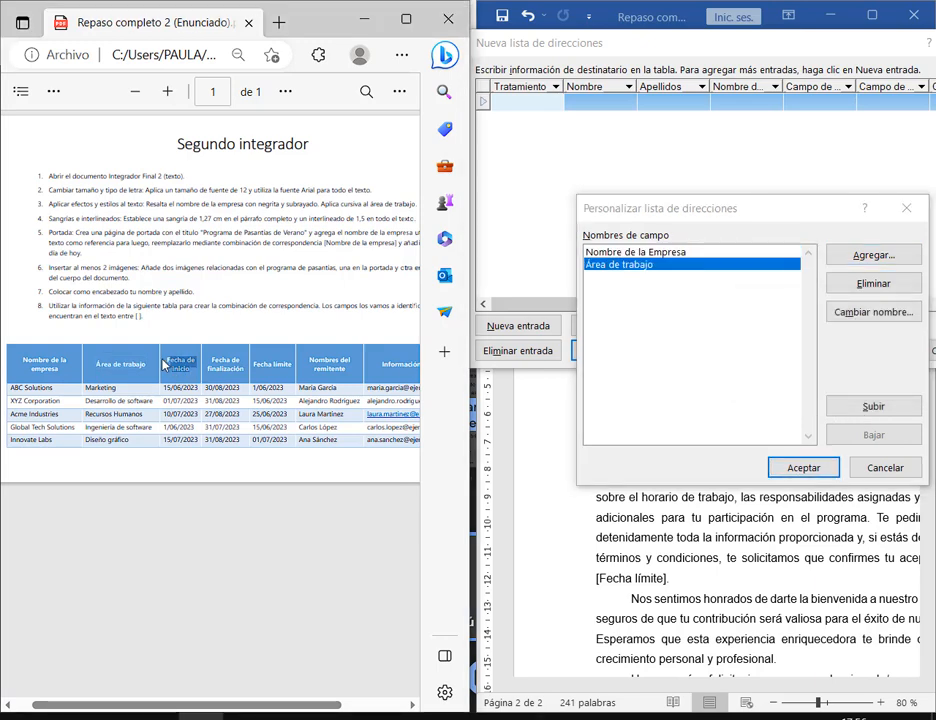
pyautogui.hotkey('ctrl', 'c')
pyautogui.click(832, 251)
pyautogui.hotkey('ctrl', 'v')
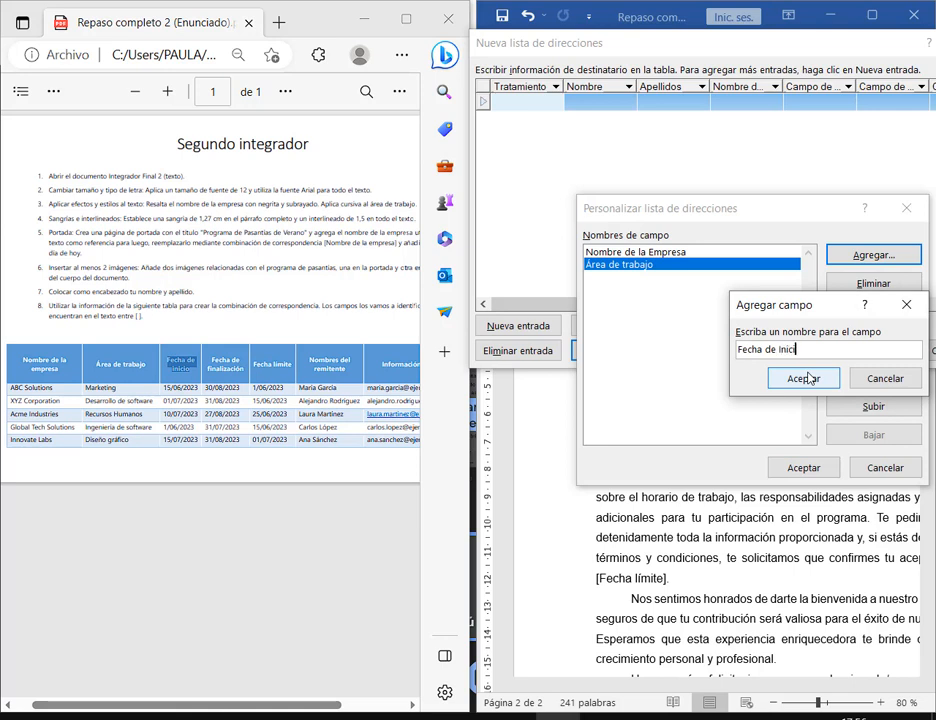
pyautogui.click(813, 379)
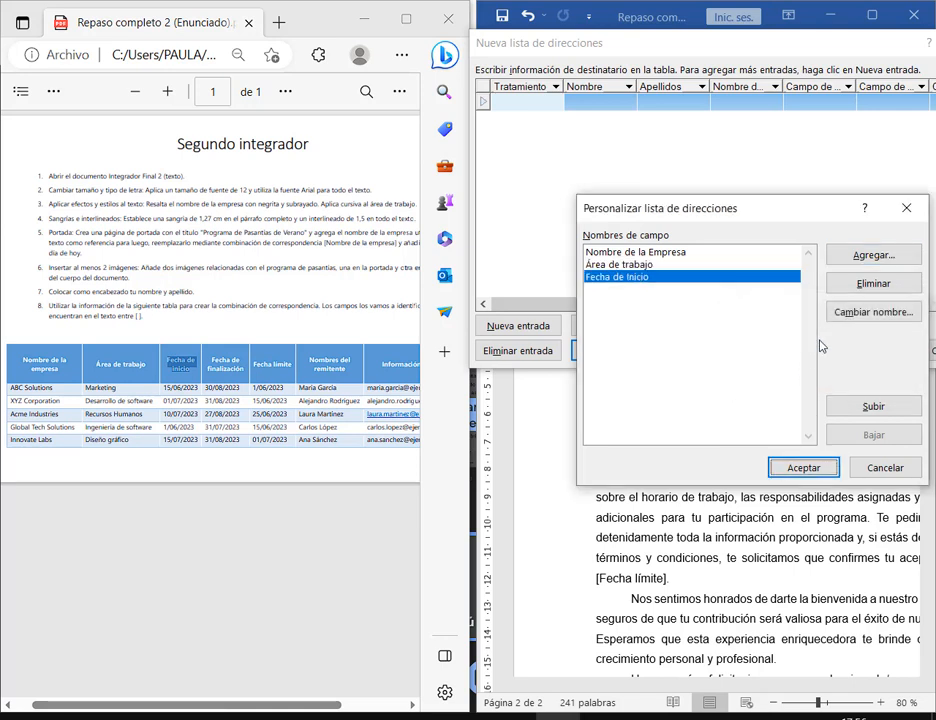
# - Add the fields Fecha de finalización, Fecha Límite, Nombre del remitente and Información
pyautogui.click(861, 260)
pyautogui.write('Fecha de finalización')
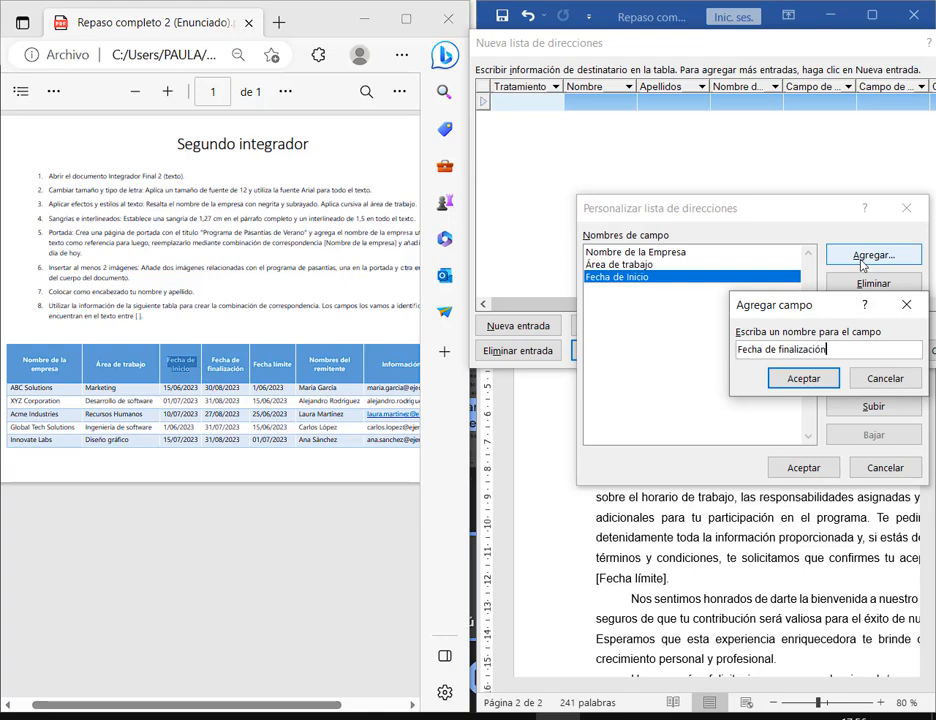
pyautogui.press('Return')
pyautogui.click(861, 258)
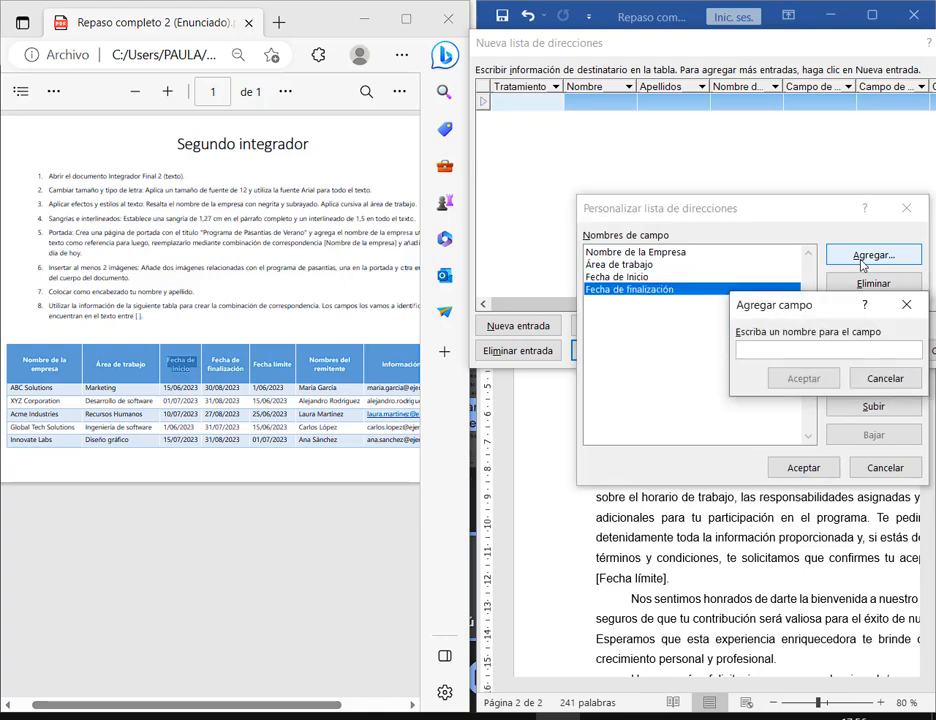
pyautogui.write('Fecha L')
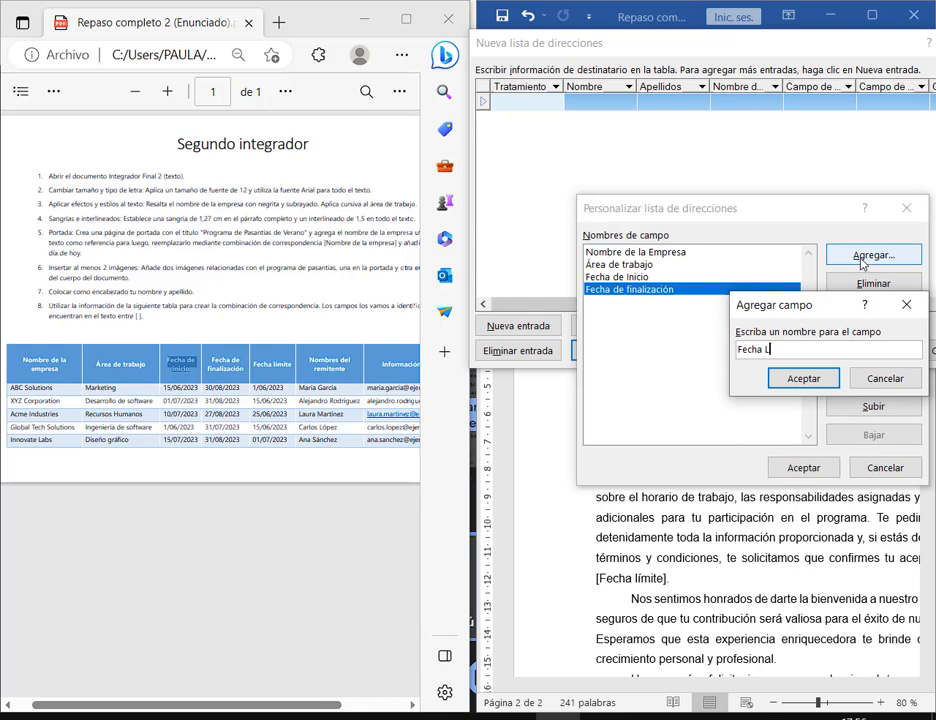
pyautogui.write('ímite')
pyautogui.click(775, 379)
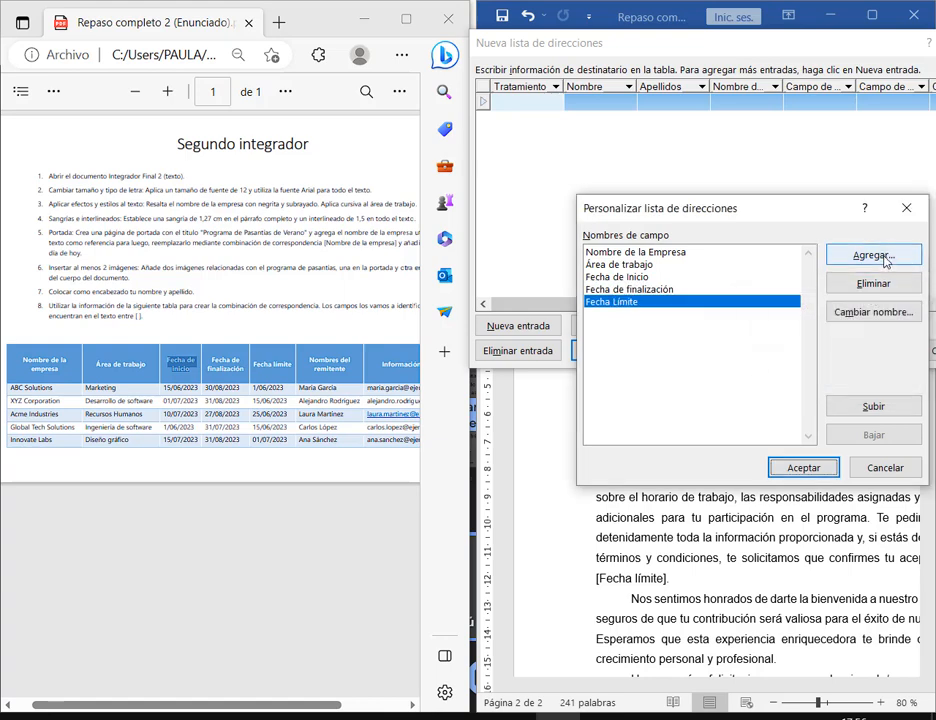
pyautogui.click(884, 258)
pyautogui.write('Nom')
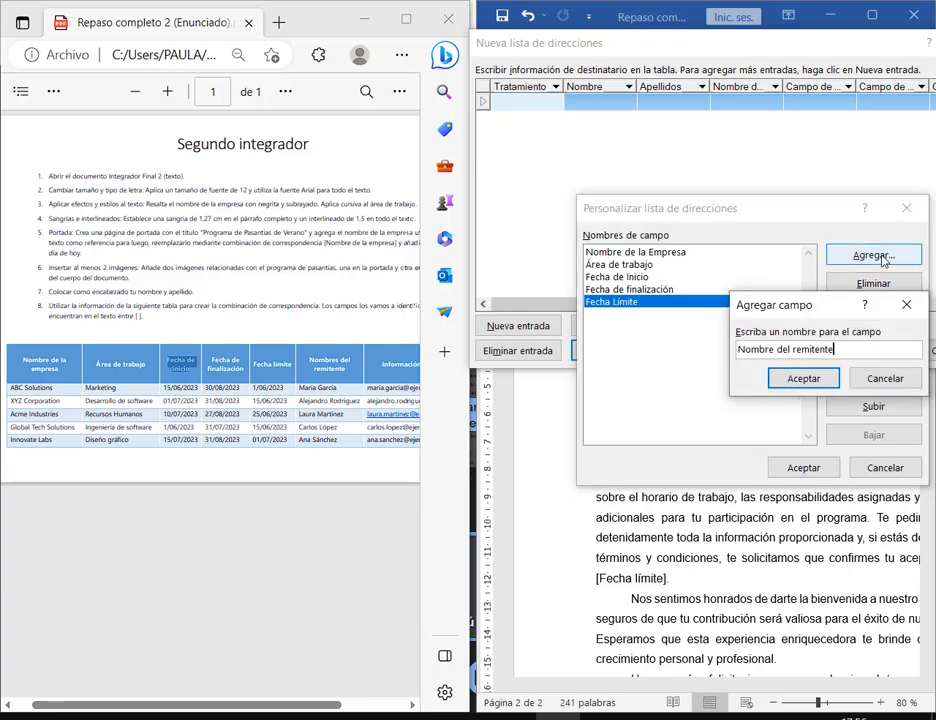
pyautogui.write('bre del remitente')
pyautogui.click(784, 379)
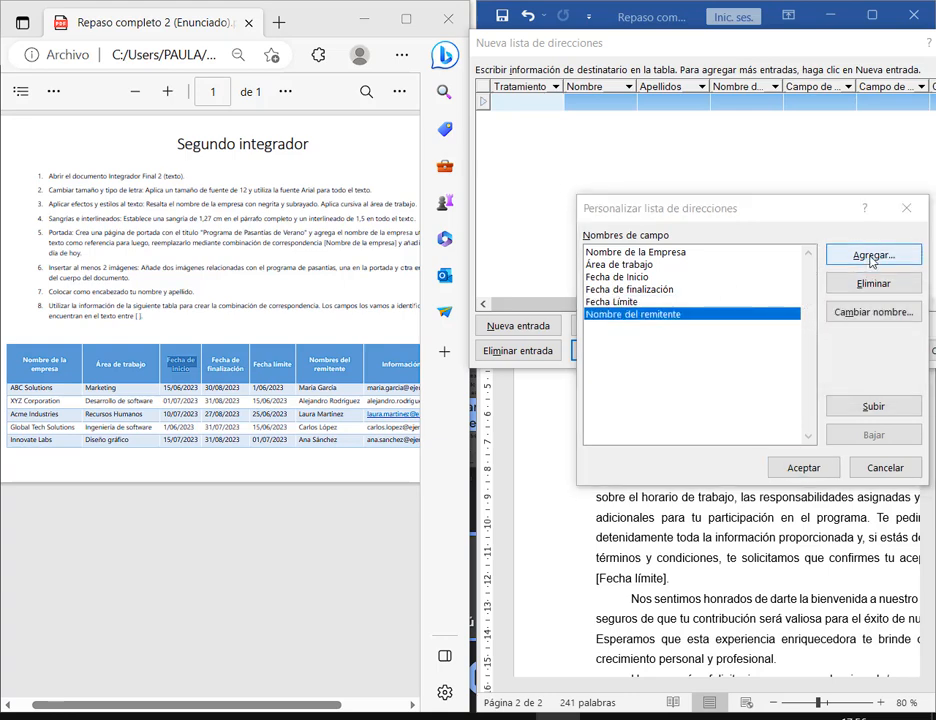
pyautogui.click(871, 258)
pyautogui.write('Información')
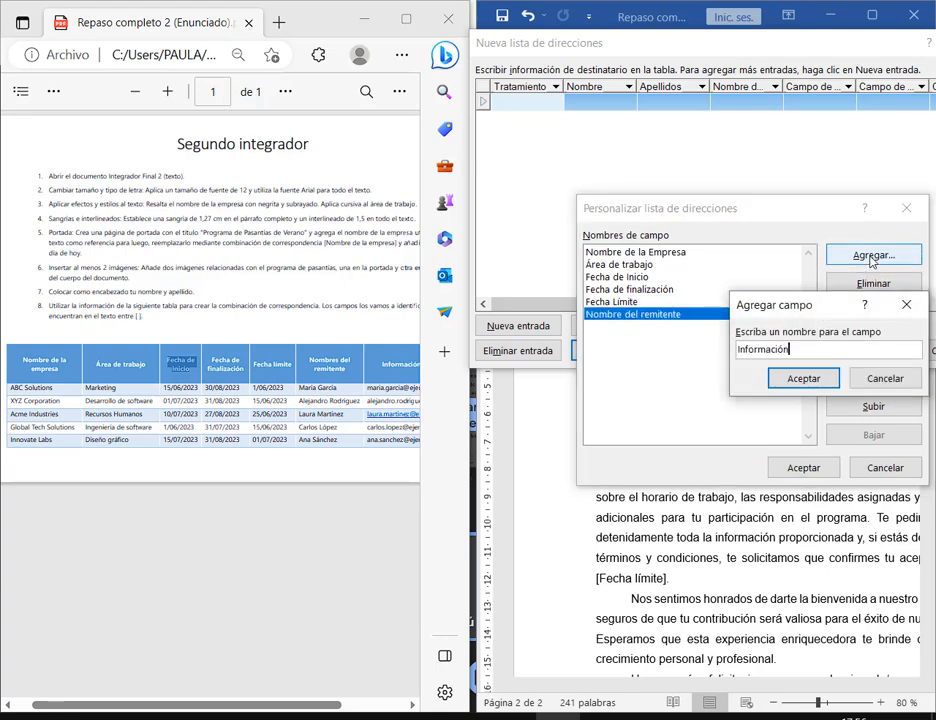
pyautogui.press('Return')
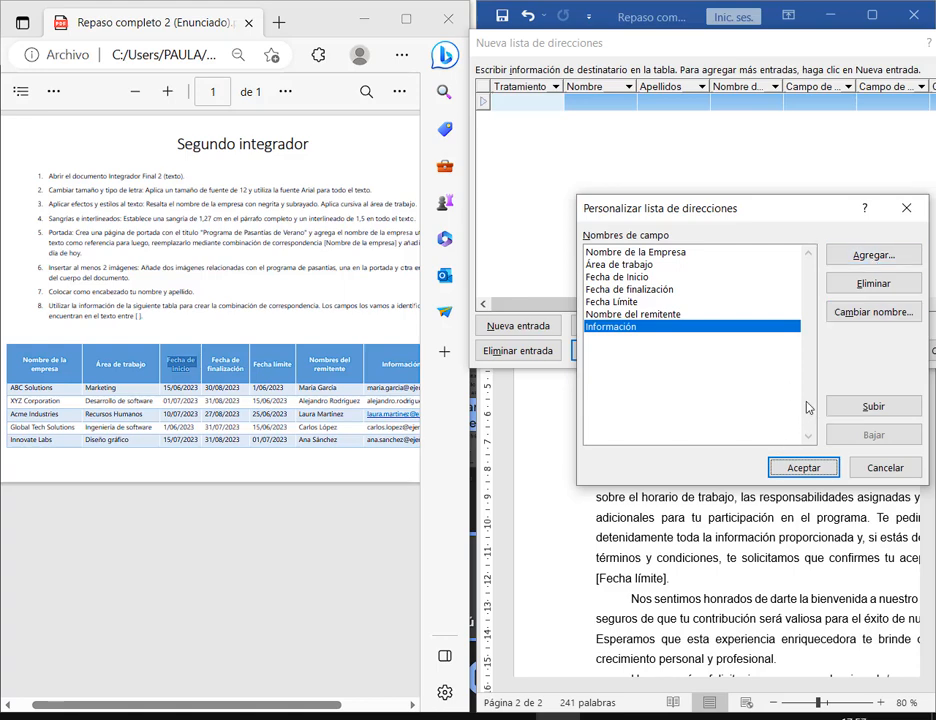
# - Enter ABC Solutions and XYZ Corporation as the first two companies in the new address list
pyautogui.click(806, 467)
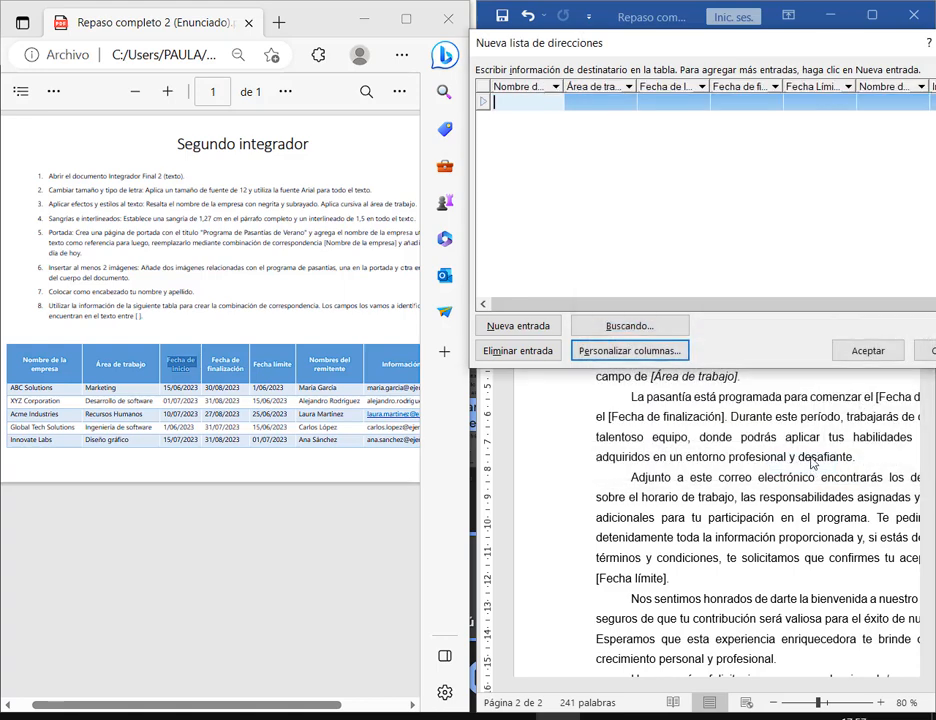
pyautogui.click(57, 395)
pyautogui.moveTo(57, 394); pyautogui.dragTo(12, 393)
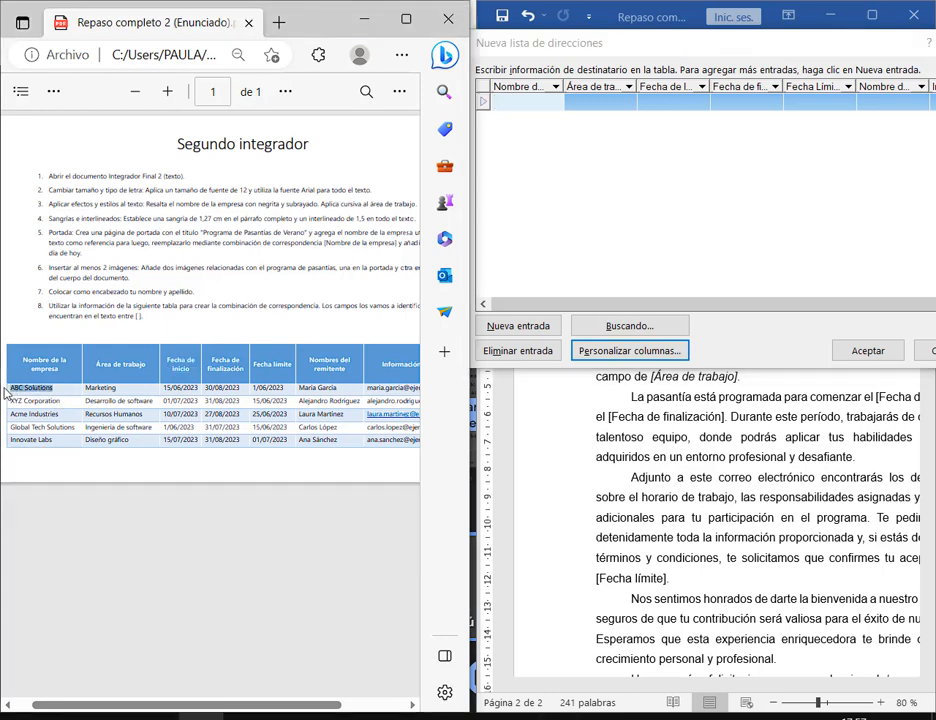
pyautogui.click(518, 103)
pyautogui.hotkey('ctrl', 'v')
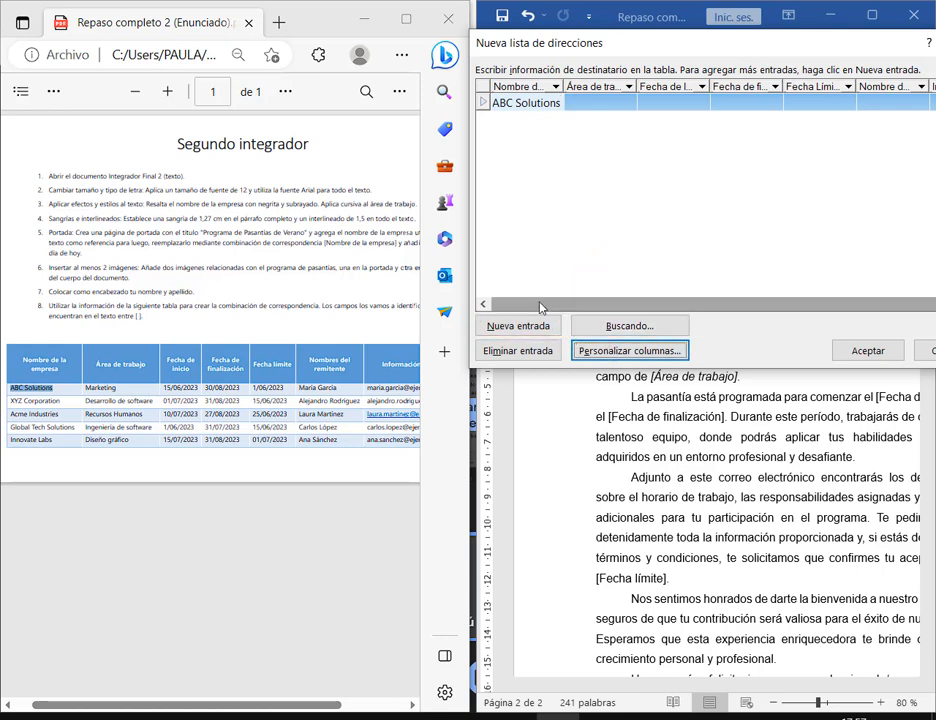
pyautogui.click(548, 330)
pyautogui.click(548, 330)
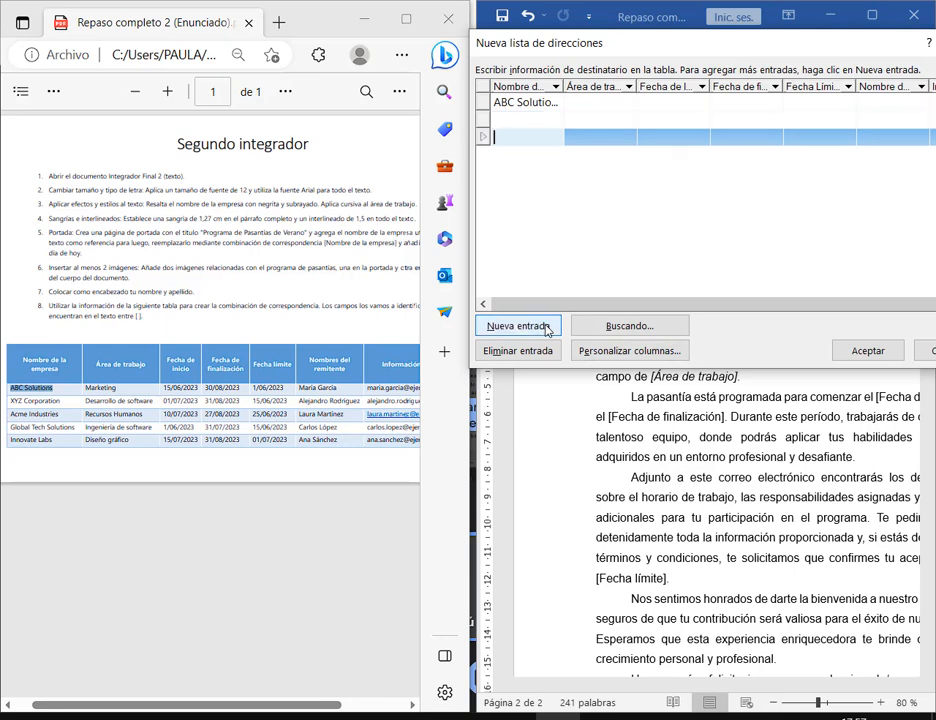
pyautogui.click(548, 330)
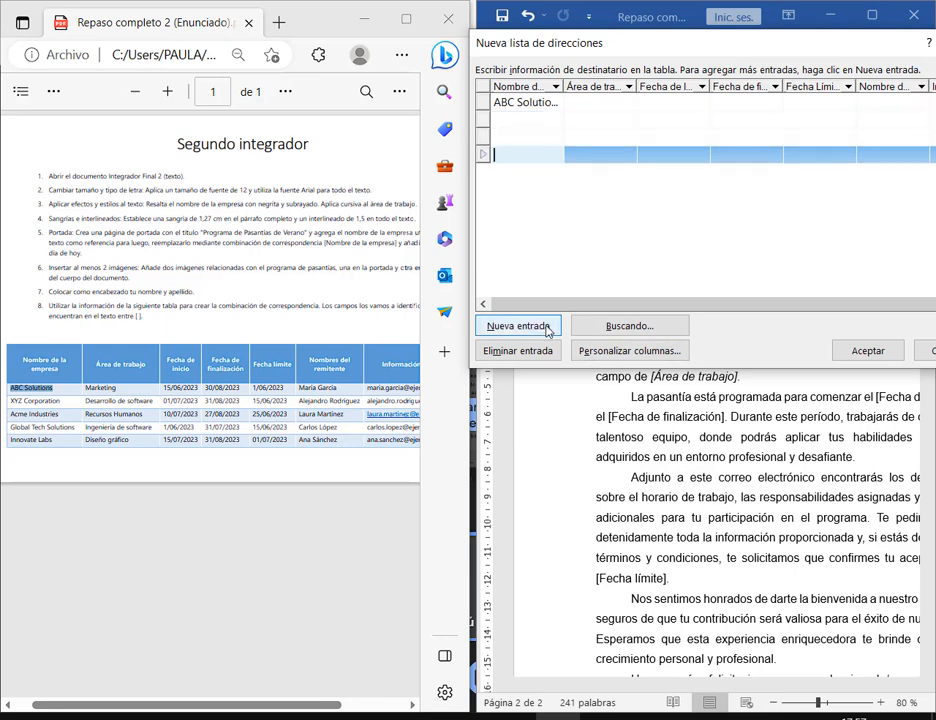
pyautogui.moveTo(68, 403); pyautogui.dragTo(6, 404)
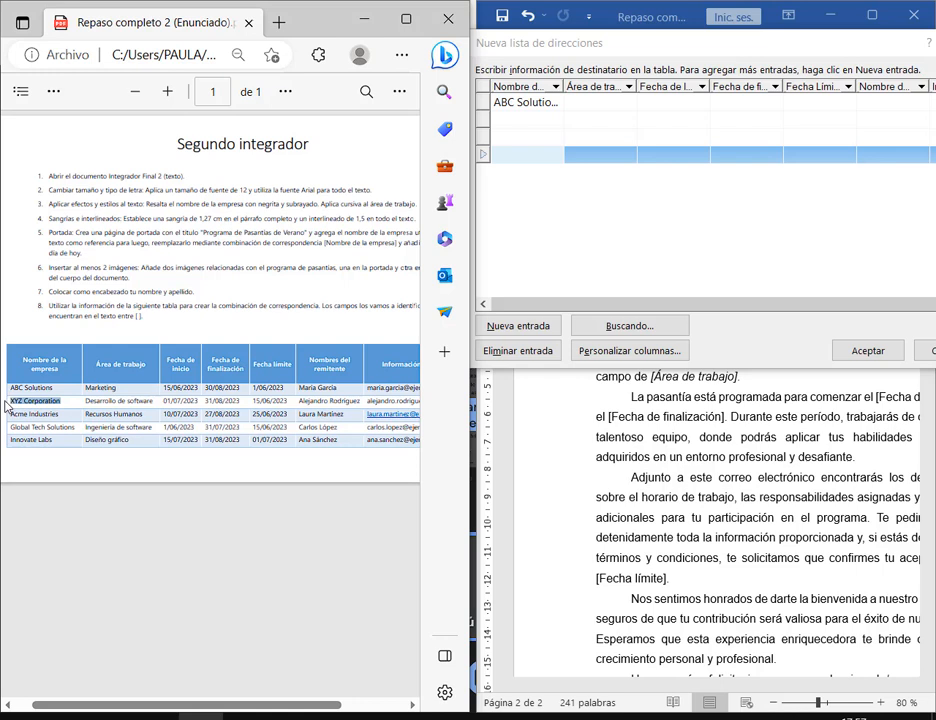
pyautogui.click(512, 128)
pyautogui.hotkey('ctrl', 'v')
# - Add Acme Industries, Global Tech Solutions and Innovate Labs, and widen the company name column
pyautogui.moveTo(59, 413); pyautogui.dragTo(82, 430)
pyautogui.click(533, 137)
pyautogui.hotkey('ctrl', 'v')
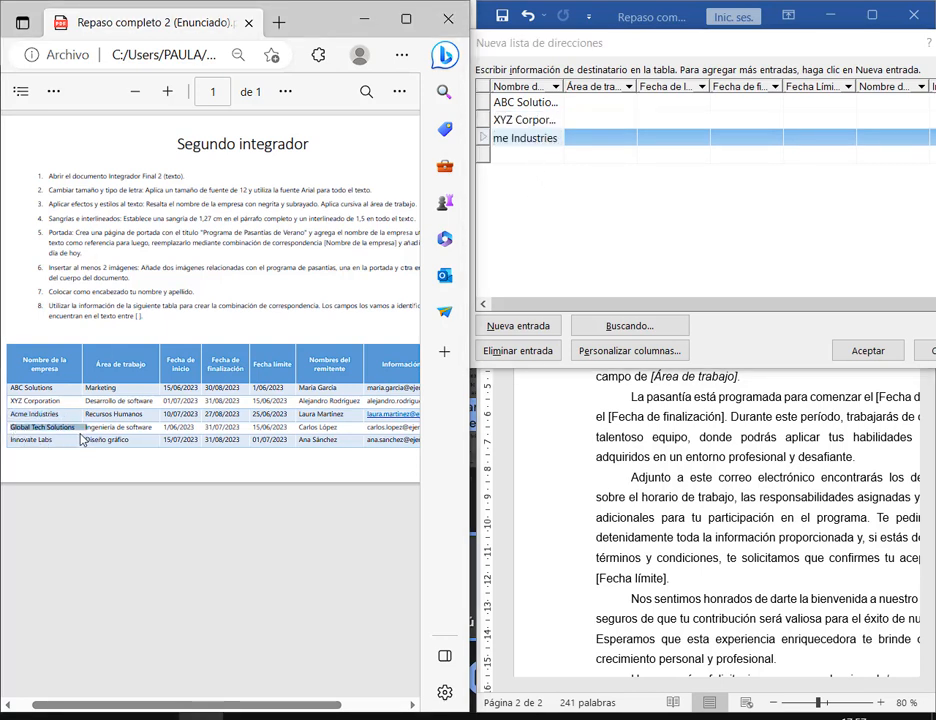
pyautogui.click(545, 160)
pyautogui.write('Global Tech Solutions')
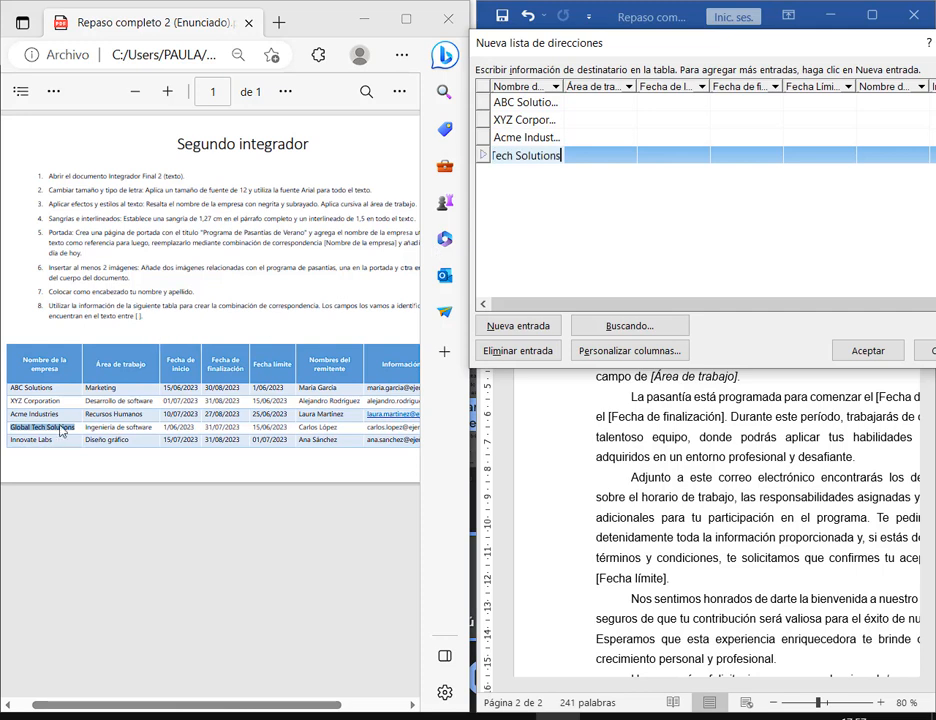
pyautogui.moveTo(8, 440); pyautogui.dragTo(59, 445)
pyautogui.hotkey('ctrl', 'c')
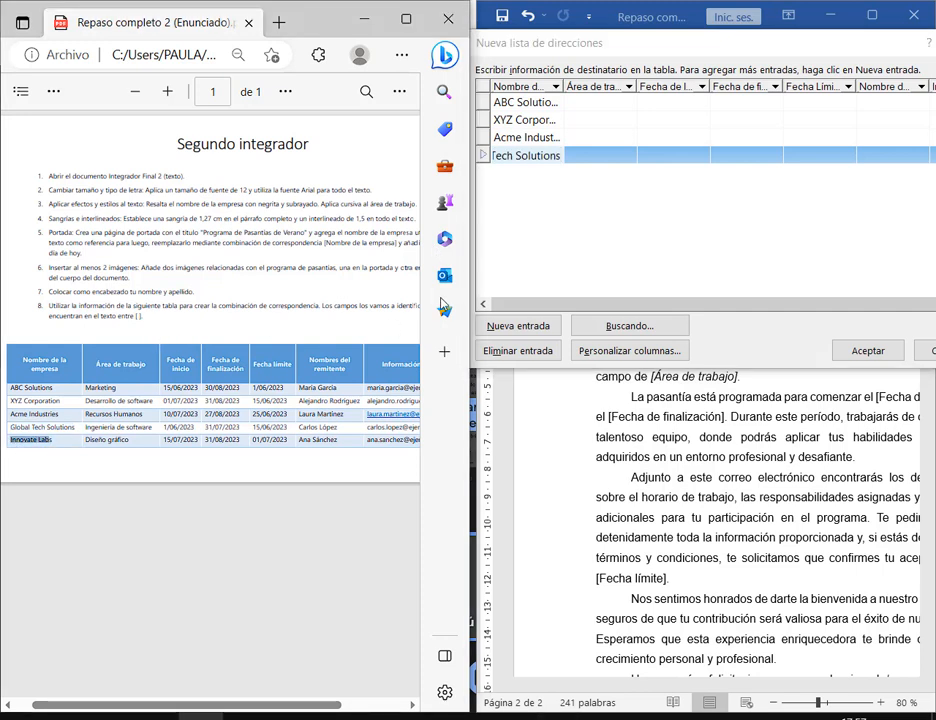
pyautogui.click(495, 327)
pyautogui.hotkey('ctrl', 'v')
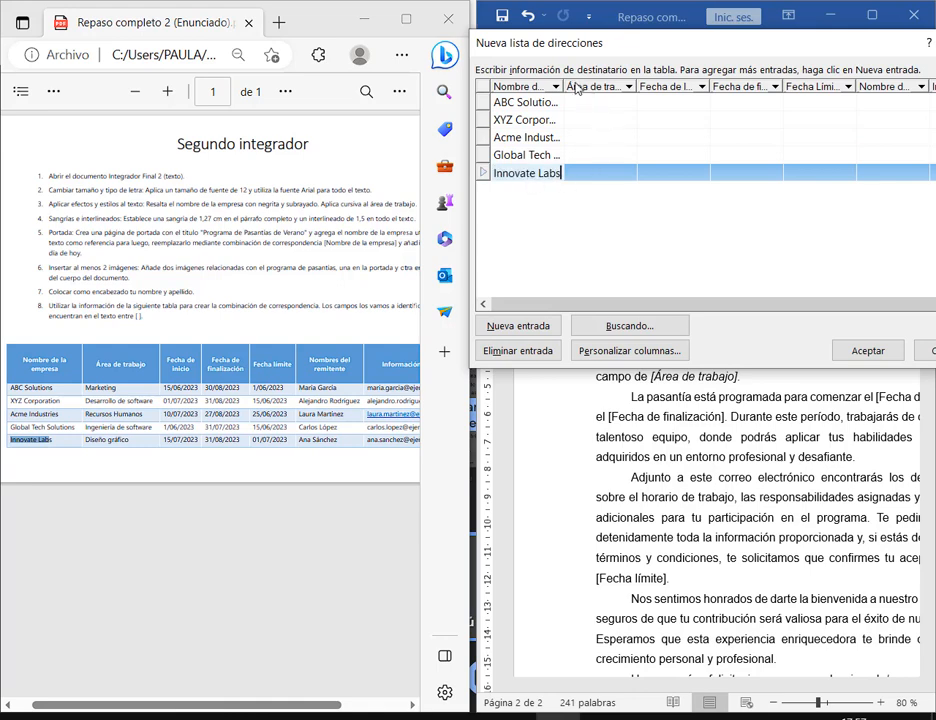
pyautogui.moveTo(562, 86); pyautogui.dragTo(627, 88)
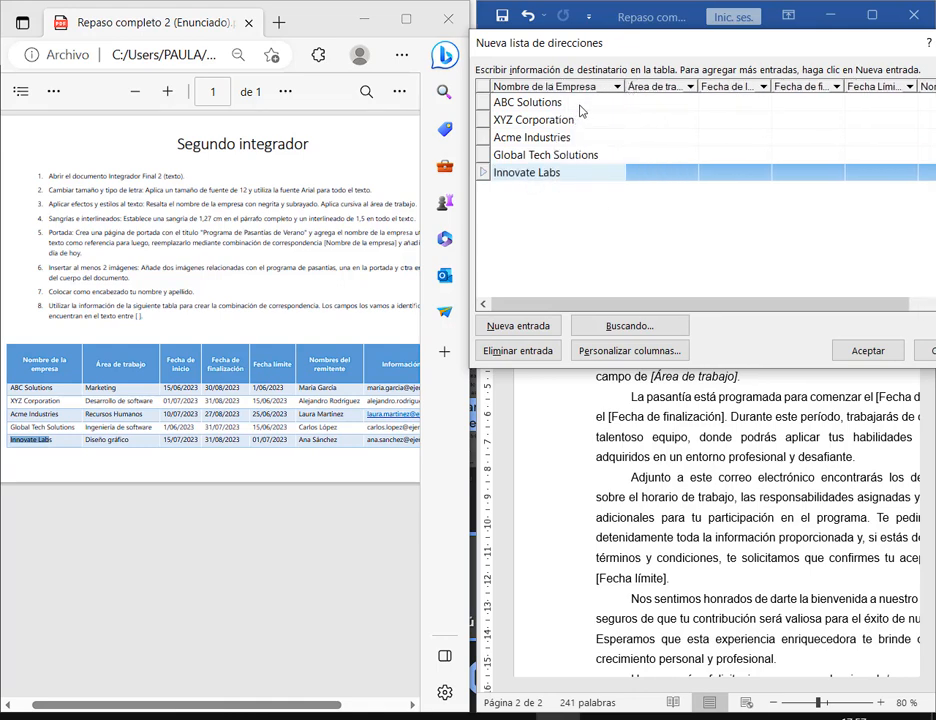
pyautogui.click(644, 174)
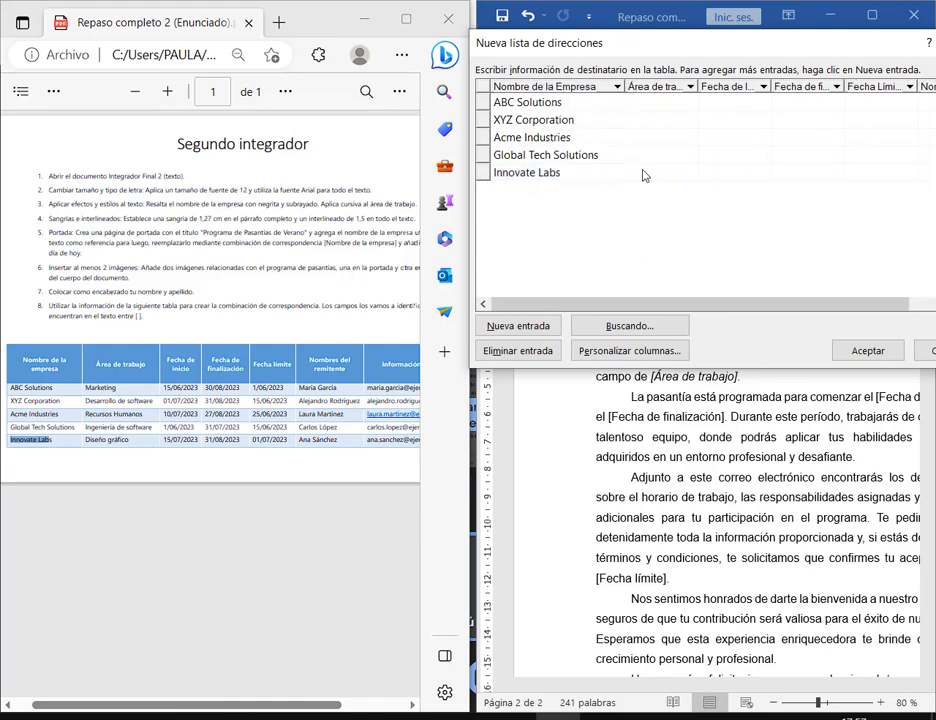
# - Fill work areas Marketing, Desarrollo de software and Recursos Humanos for ABC, XYZ and Acme
pyautogui.doubleClick(100, 388)
pyautogui.hotkey('ctrl', 'c')
pyautogui.click(660, 103)
pyautogui.hotkey('ctrl', 'v')
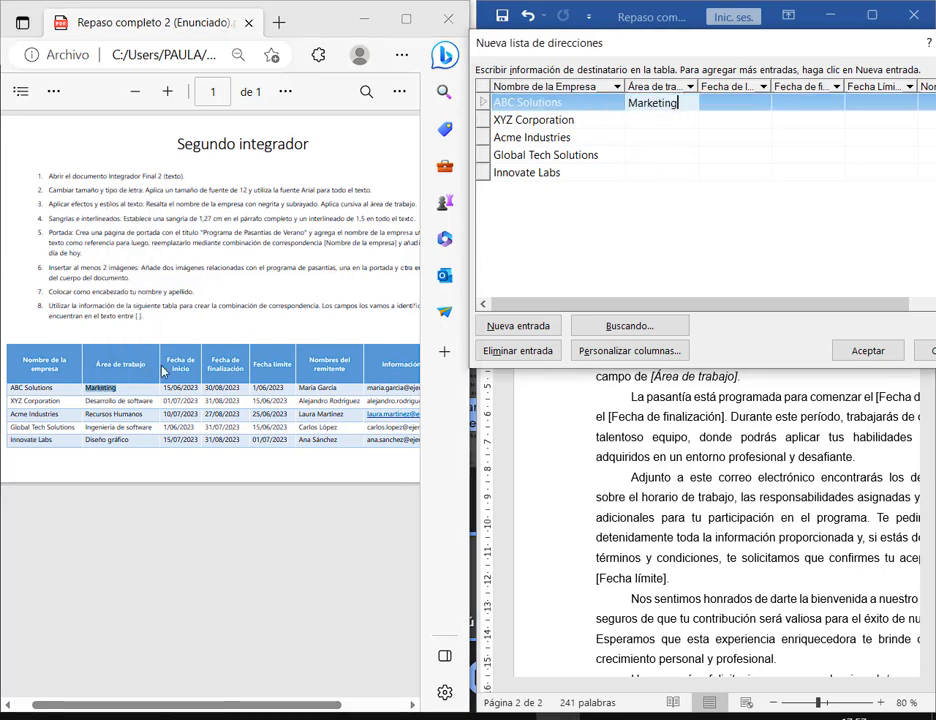
pyautogui.moveTo(86, 400); pyautogui.dragTo(156, 407)
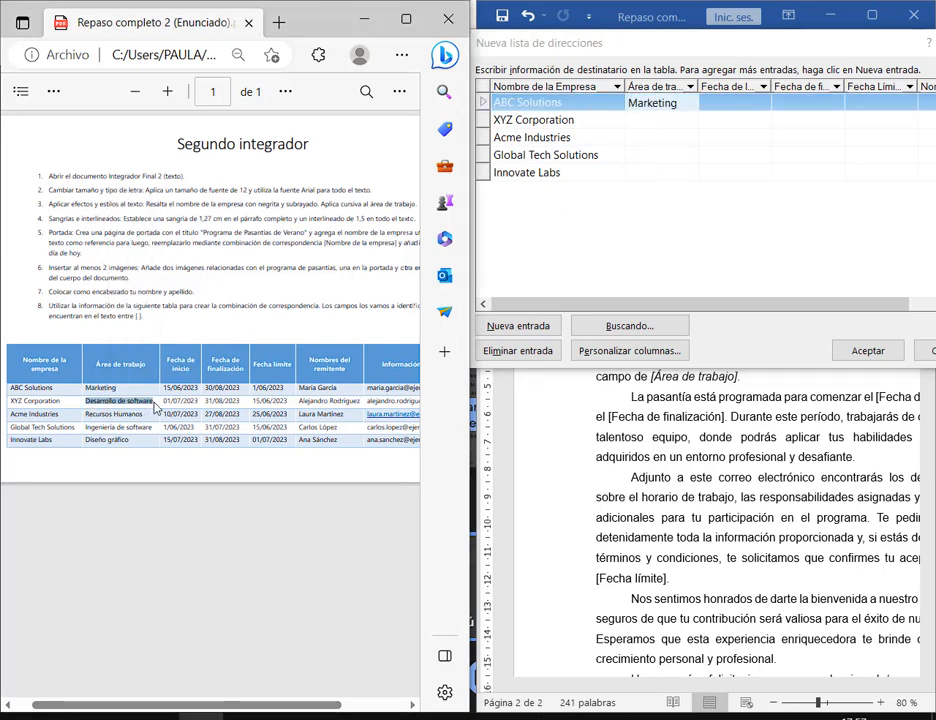
pyautogui.click(662, 120)
pyautogui.hotkey('ctrl', 'v')
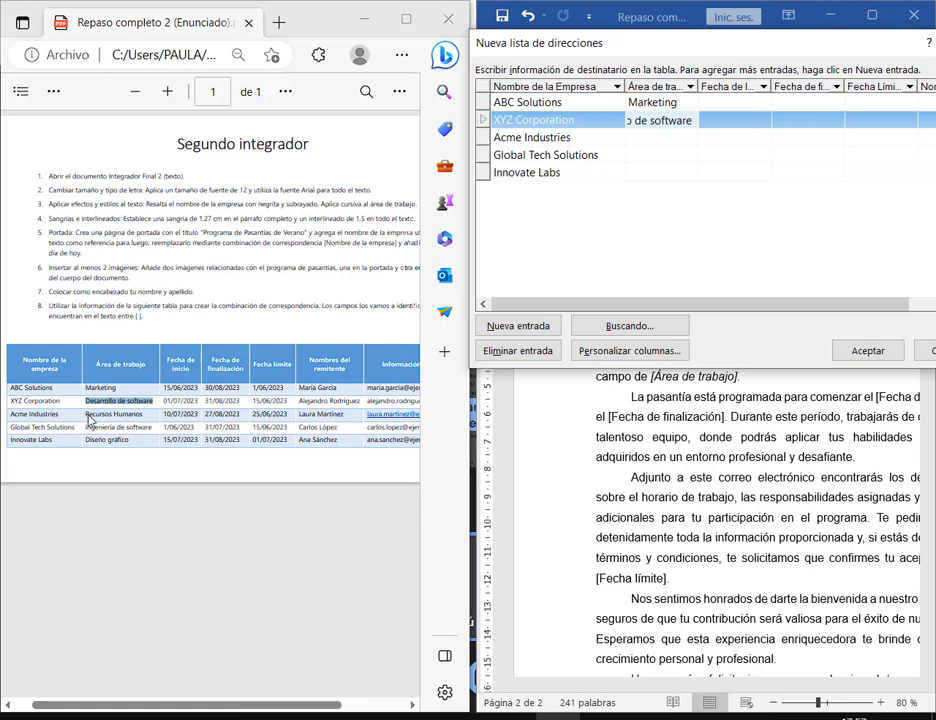
pyautogui.moveTo(86, 414); pyautogui.dragTo(143, 416)
pyautogui.hotkey('ctrl', 'c')
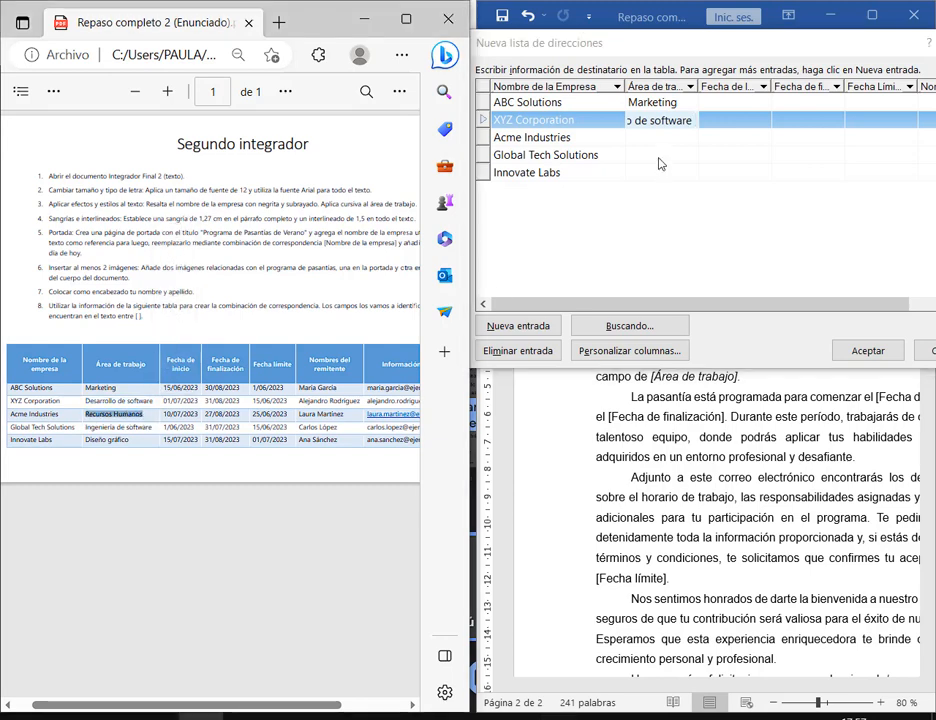
pyautogui.click(659, 144)
pyautogui.hotkey('ctrl', 'v')
# - Fill Ingeniería de software for Global Tech and Innovate Labs' design area, then widen the column
pyautogui.moveTo(86, 428); pyautogui.dragTo(152, 428)
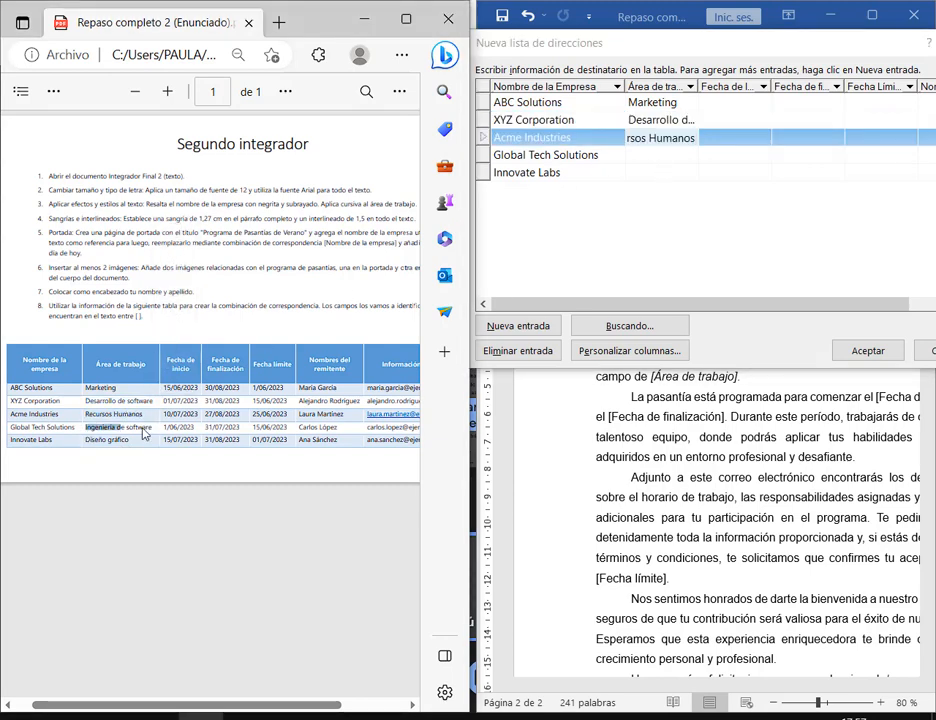
pyautogui.hotkey('ctrl', 'c')
pyautogui.click(639, 159)
pyautogui.hotkey('ctrl', 'v')
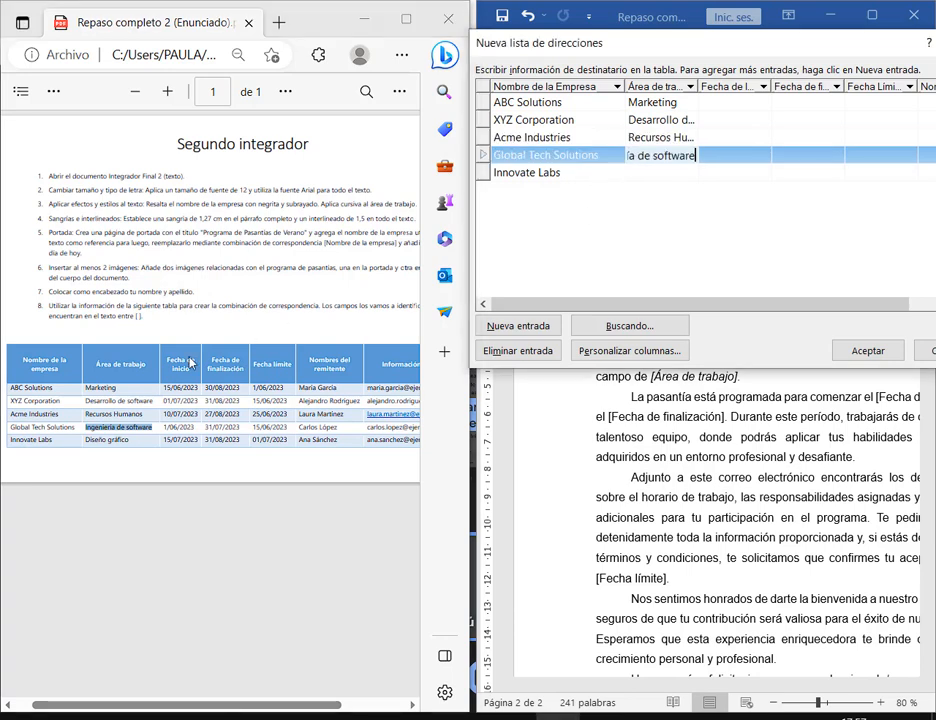
pyautogui.moveTo(86, 440); pyautogui.dragTo(153, 445)
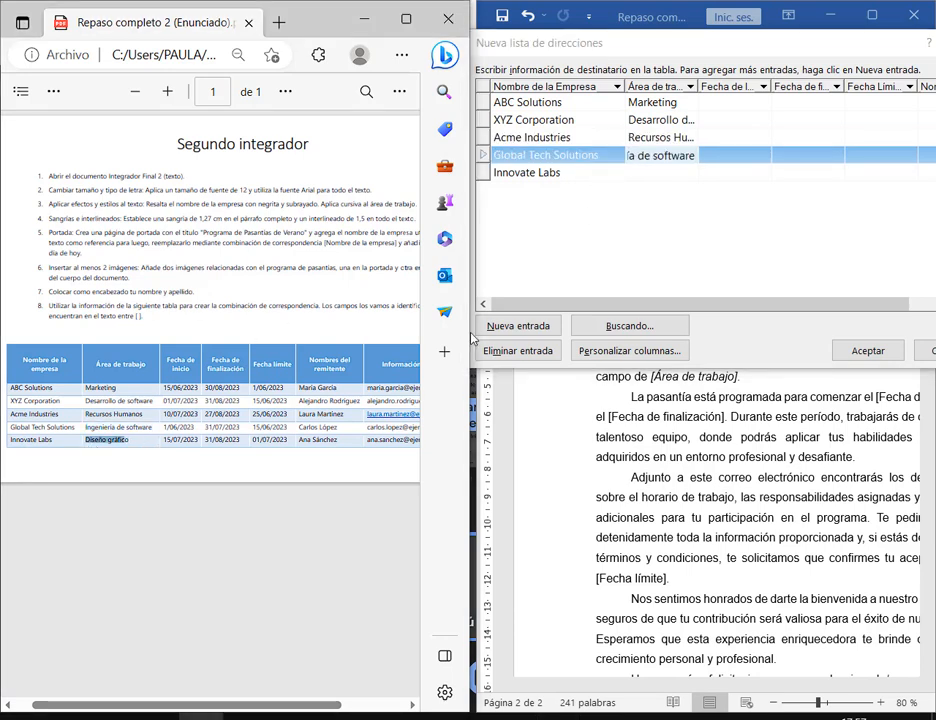
pyautogui.click(682, 174)
pyautogui.hotkey('ctrl', 'v')
pyautogui.moveTo(698, 87); pyautogui.dragTo(730, 100)
pyautogui.click(752, 107)
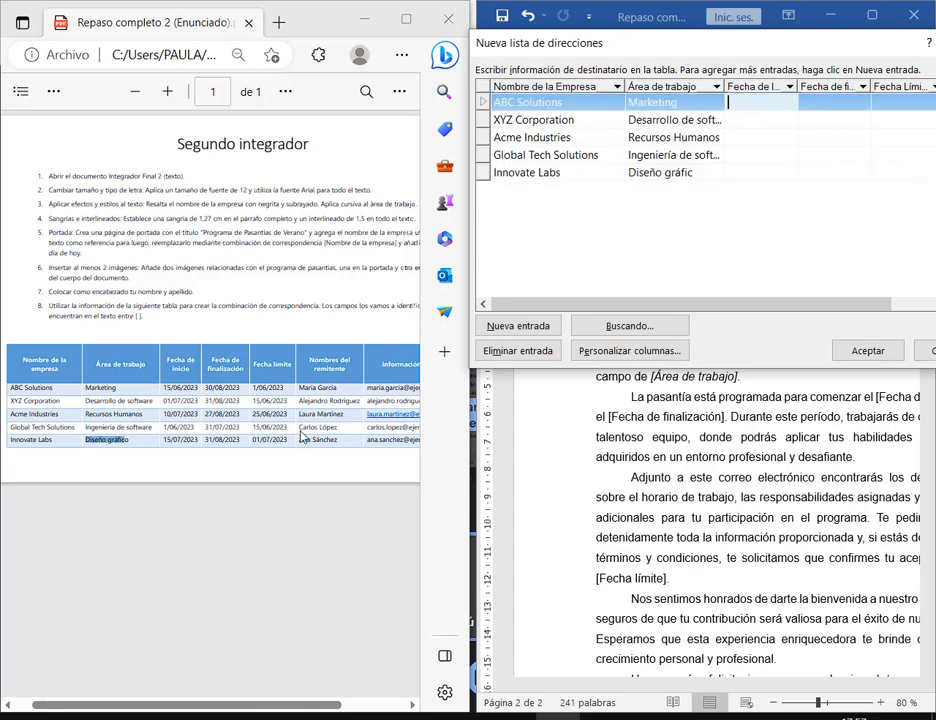
# - Enter start dates 15/06/2023, 01/07/2023 and 10/07/2023 for ABC, XYZ and Acme
pyautogui.click(178, 393)
pyautogui.doubleClick(178, 388)
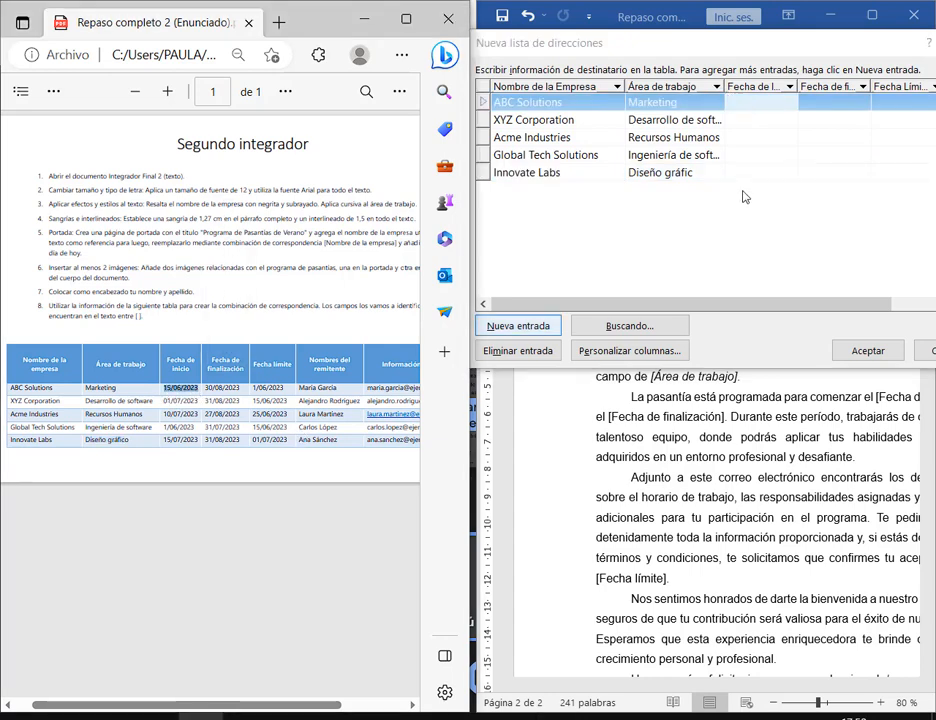
pyautogui.click(757, 108)
pyautogui.hotkey('ctrl', 'v')
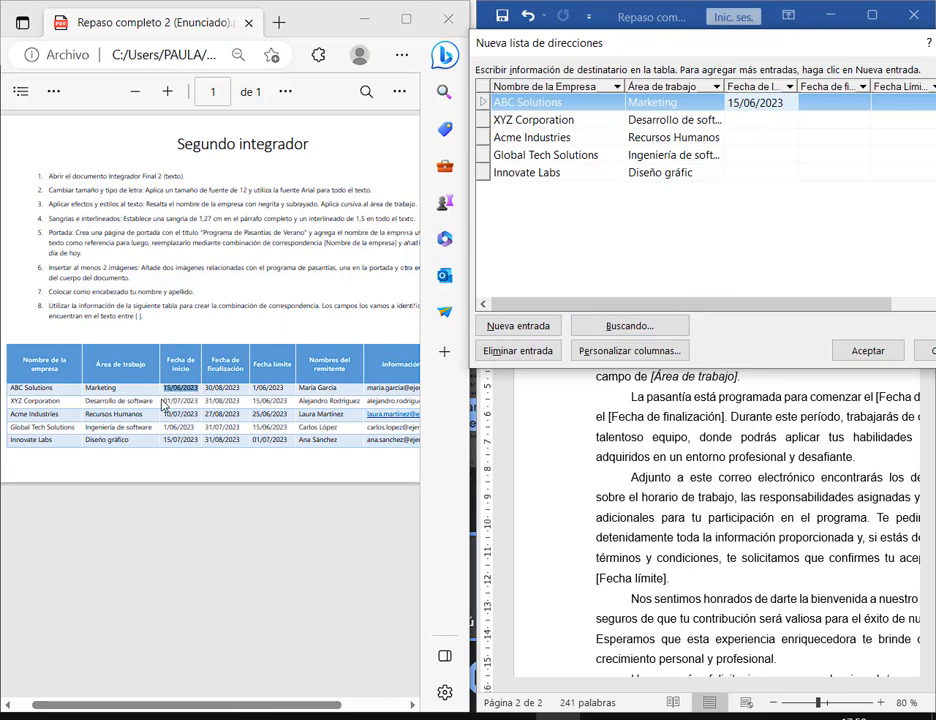
pyautogui.moveTo(163, 403); pyautogui.dragTo(196, 404)
pyautogui.hotkey('ctrl', 'c')
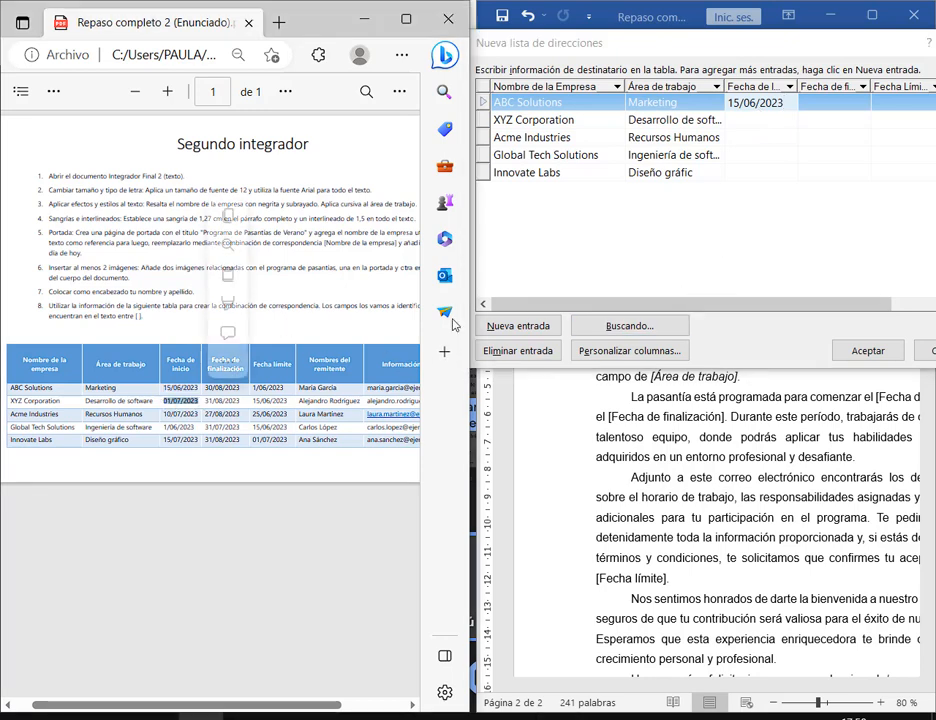
pyautogui.click(760, 120)
pyautogui.hotkey('ctrl', 'v')
pyautogui.moveTo(164, 414); pyautogui.dragTo(199, 443)
pyautogui.click(743, 137)
pyautogui.hotkey('ctrl', 'v')
# - Enter start dates 1/06/2023 for Global Tech and 15/07/2023 for Innovate Labs
pyautogui.hotkey('ctrl', 'c')
pyautogui.click(757, 155)
pyautogui.hotkey('ctrl', 'v')
pyautogui.hotkey('ctrl', 'c')
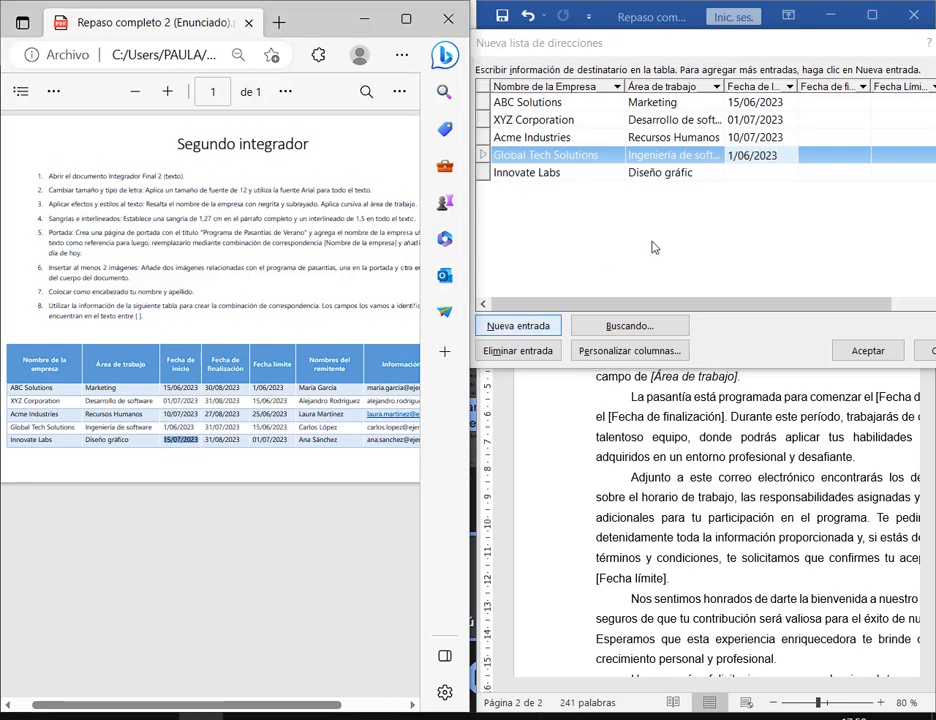
pyautogui.click(762, 173)
pyautogui.hotkey('ctrl', 'v')
# - Enter end dates 30/08/2023, 31/08/2023 and 27/08/2023 for ABC, XYZ and Acme
pyautogui.moveTo(206, 388); pyautogui.dragTo(240, 405)
pyautogui.hotkey('ctrl', 'c')
pyautogui.click(827, 108)
pyautogui.hotkey('ctrl', 'v')
pyautogui.hotkey('ctrl', 'c')
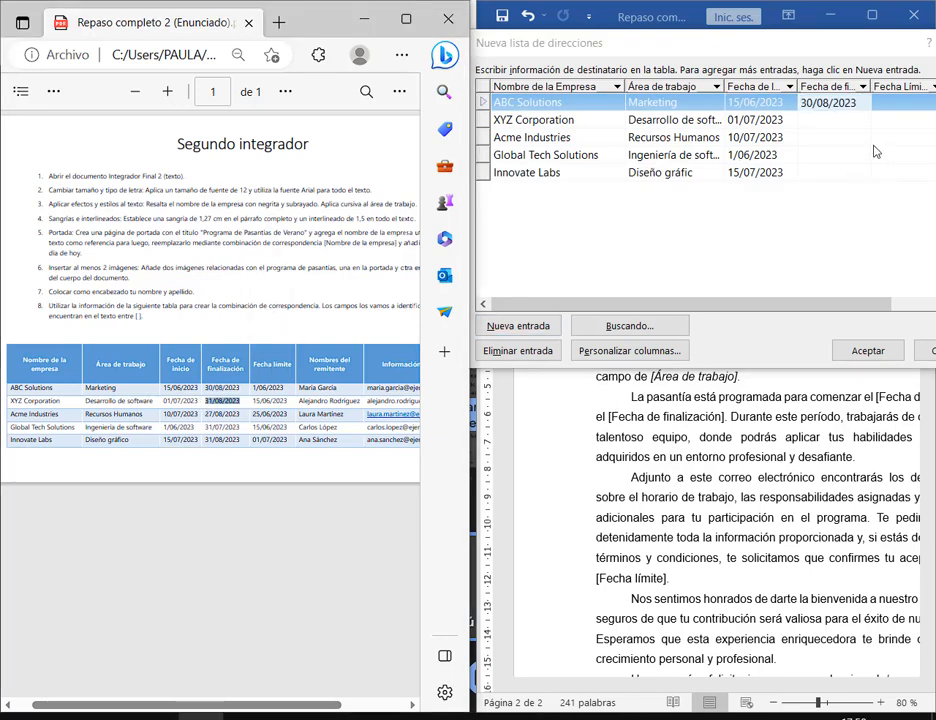
pyautogui.click(827, 120)
pyautogui.hotkey('ctrl', 'v')
pyautogui.moveTo(206, 415); pyautogui.dragTo(240, 416)
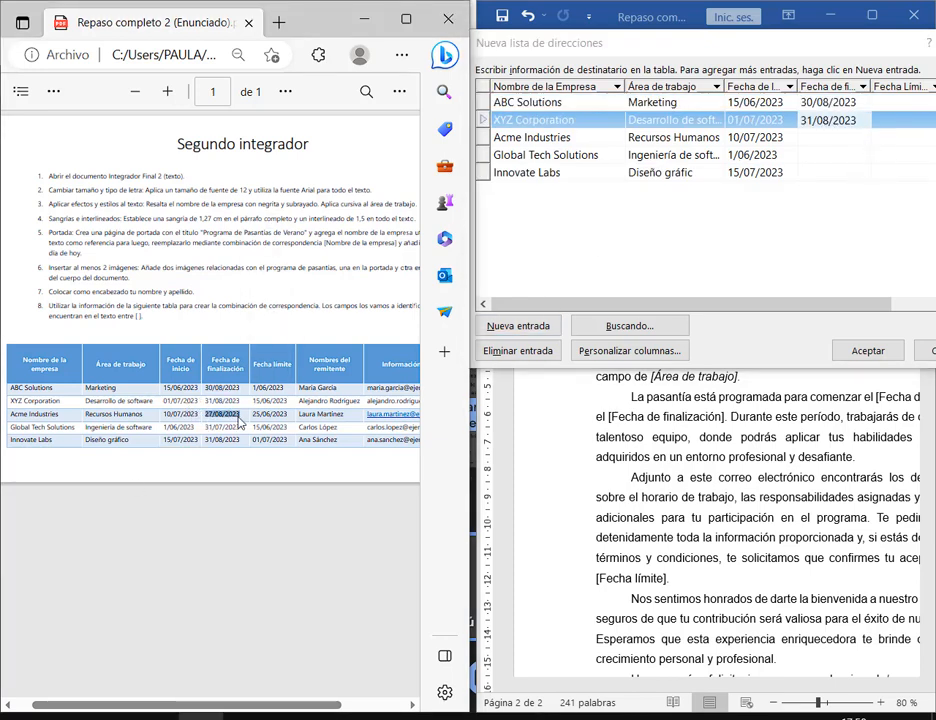
pyautogui.hotkey('ctrl', 'c')
pyautogui.click(827, 137)
pyautogui.hotkey('ctrl', 'v')
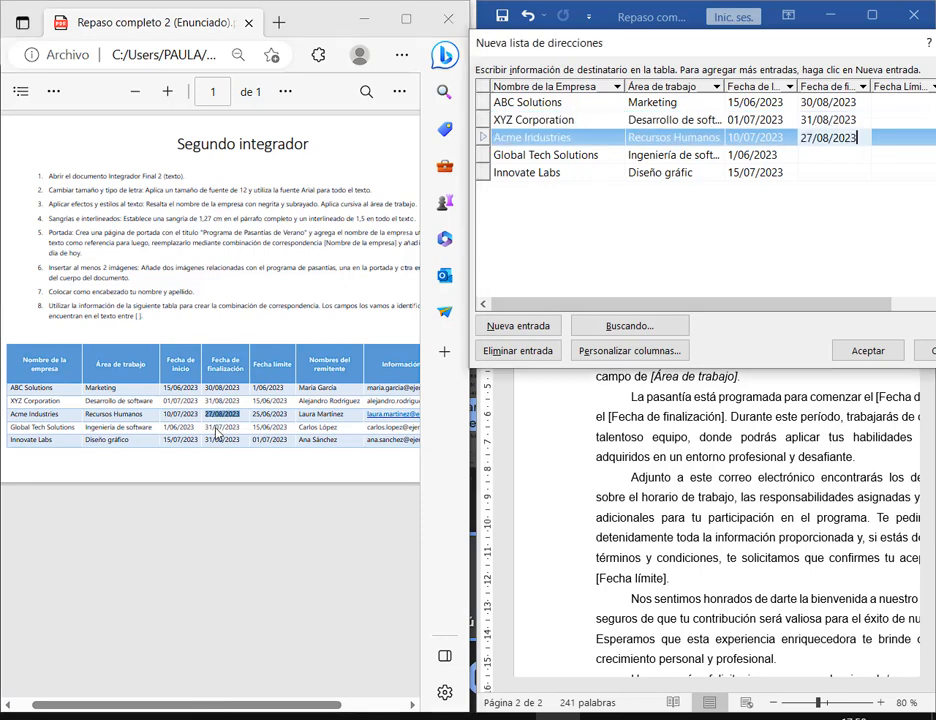
# - Enter end dates 31/07/2023 for Global Tech and 31/08/2023 for Innovate Labs
pyautogui.moveTo(203, 428); pyautogui.dragTo(243, 441)
pyautogui.hotkey('ctrl', 'c')
pyautogui.click(827, 155)
pyautogui.hotkey('ctrl', 'v')
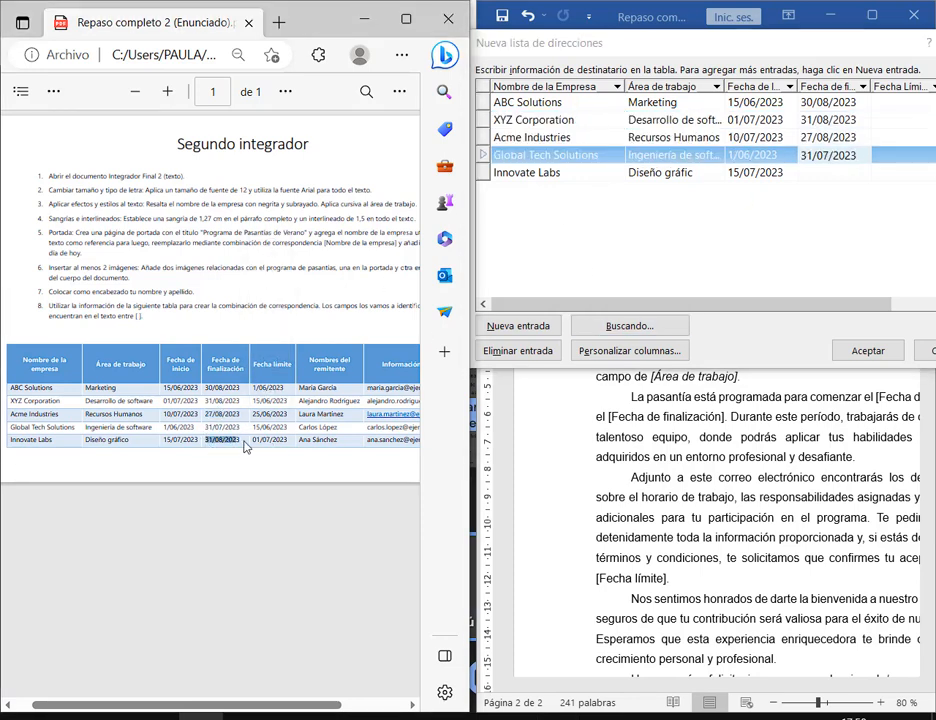
pyautogui.click(843, 172)
pyautogui.hotkey('ctrl', 'v')
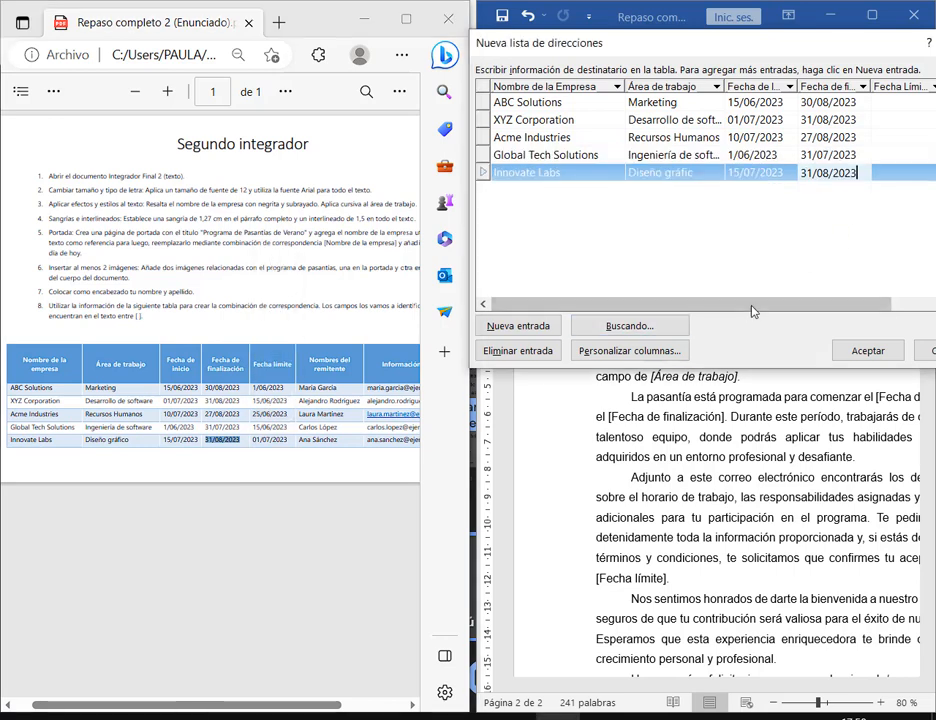
pyautogui.moveTo(752, 305); pyautogui.dragTo(834, 305)
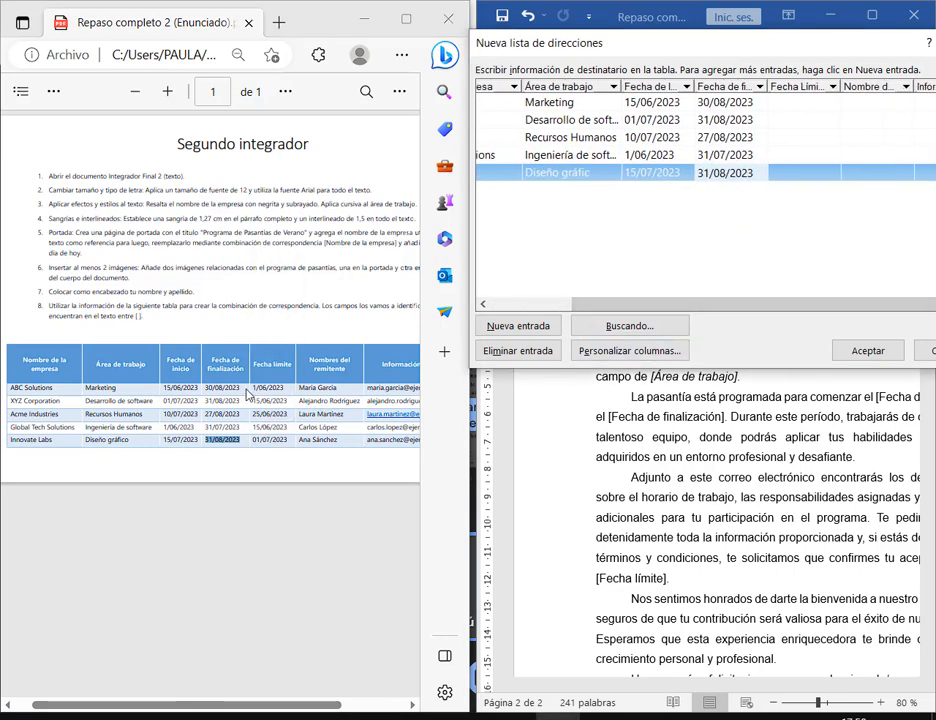
# - Enter deadlines 1/06/2023 for ABC, 15/06/2023 for XYZ, and Acme's deadline from the PDF
pyautogui.moveTo(252, 390); pyautogui.dragTo(282, 433)
pyautogui.click(815, 104)
pyautogui.hotkey('ctrl', 'v')
pyautogui.hotkey('ctrl', 'c')
pyautogui.click(817, 121)
pyautogui.hotkey('ctrl', 'v')
pyautogui.hotkey('ctrl', 'c')
pyautogui.click(645, 212)
pyautogui.press('Down')
pyautogui.hotkey('ctrl', 'v')
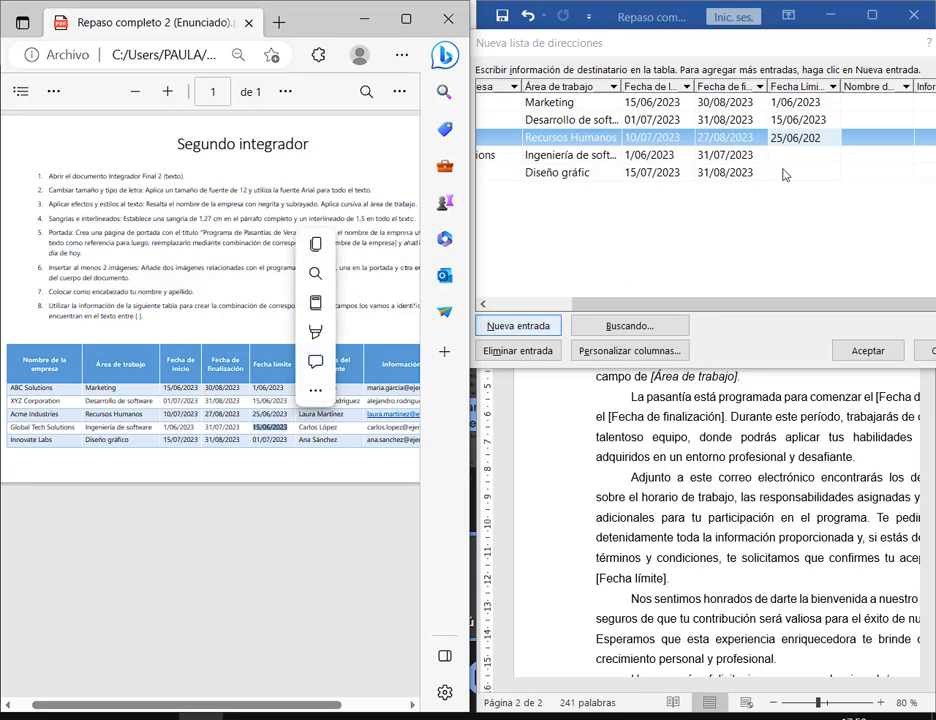
# - Enter deadlines 15/06/2023 for Global Tech and 01/07/2023 for Innovate Labs
pyautogui.click(765, 170)
pyautogui.press('Up')
pyautogui.hotkey('ctrl', 'v')
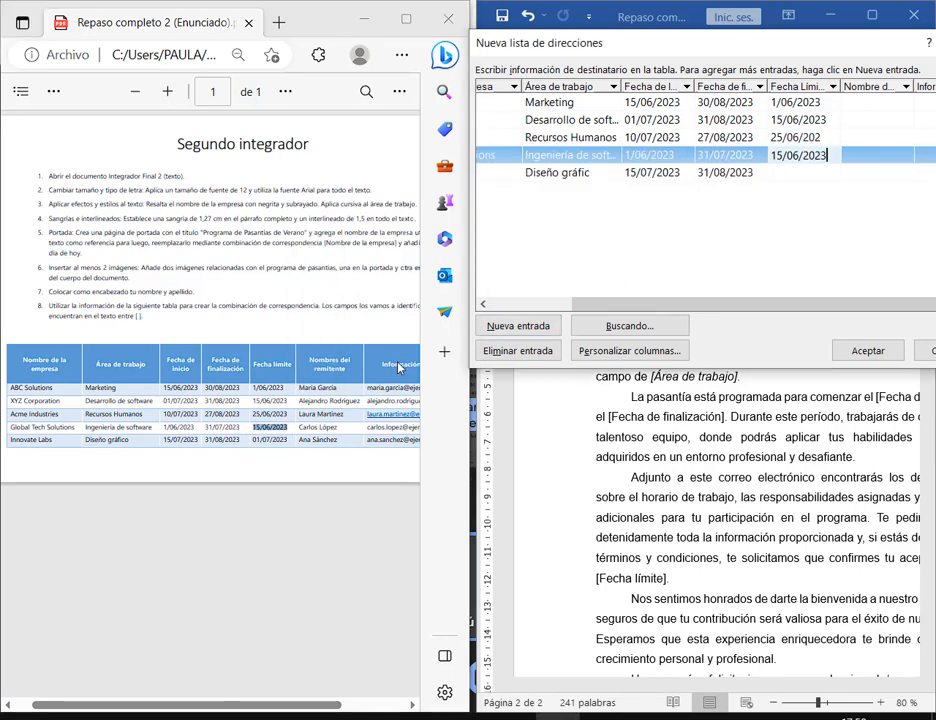
pyautogui.click(252, 446)
pyautogui.moveTo(252, 446); pyautogui.dragTo(288, 446)
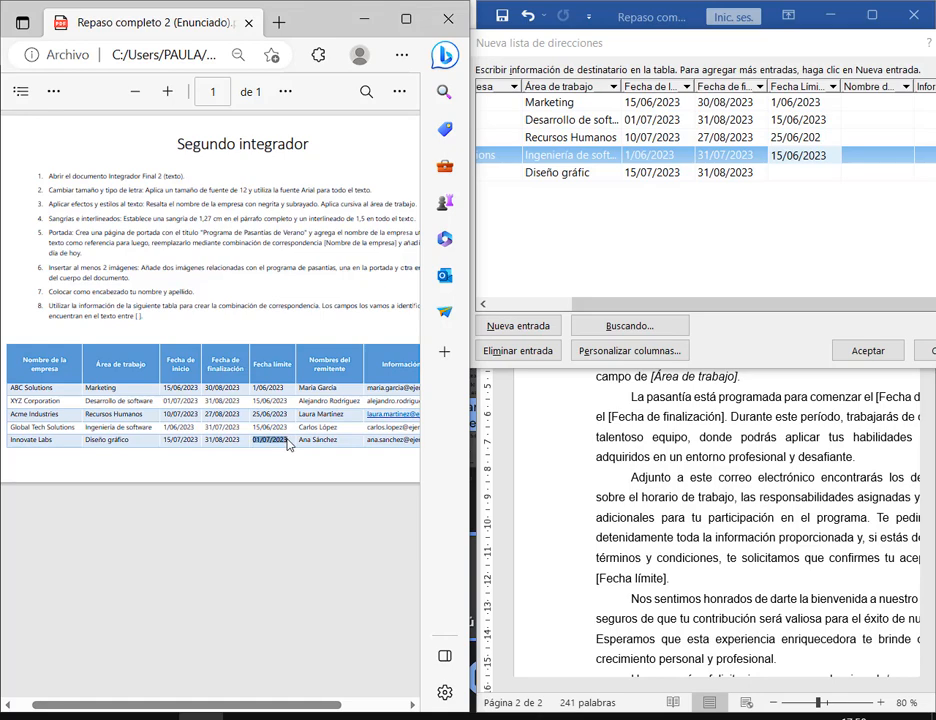
pyautogui.click(812, 178)
pyautogui.hotkey('ctrl', 'v')
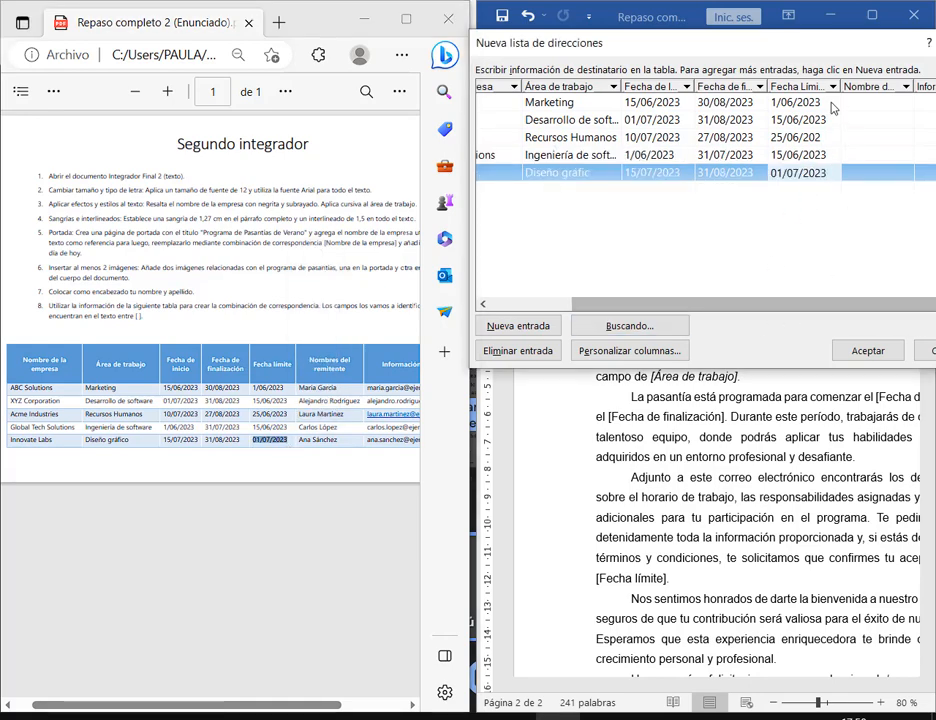
pyautogui.moveTo(823, 57); pyautogui.dragTo(772, 100)
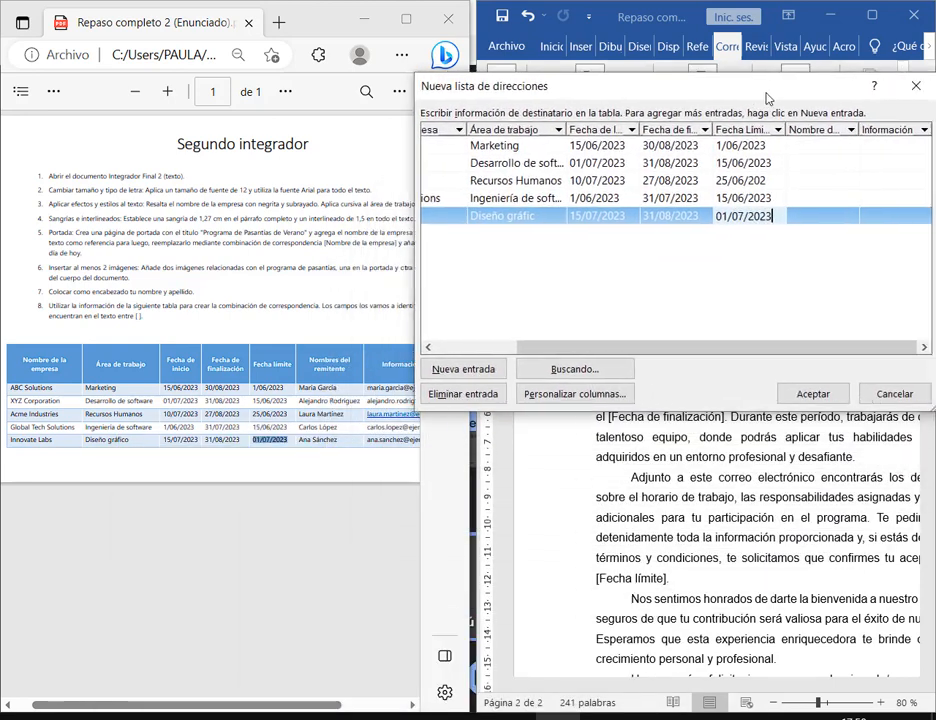
# - Enter the sender names for ABC Solutions and XYZ Corporation from the PDF table
pyautogui.click(343, 399)
pyautogui.moveTo(300, 388); pyautogui.dragTo(337, 388)
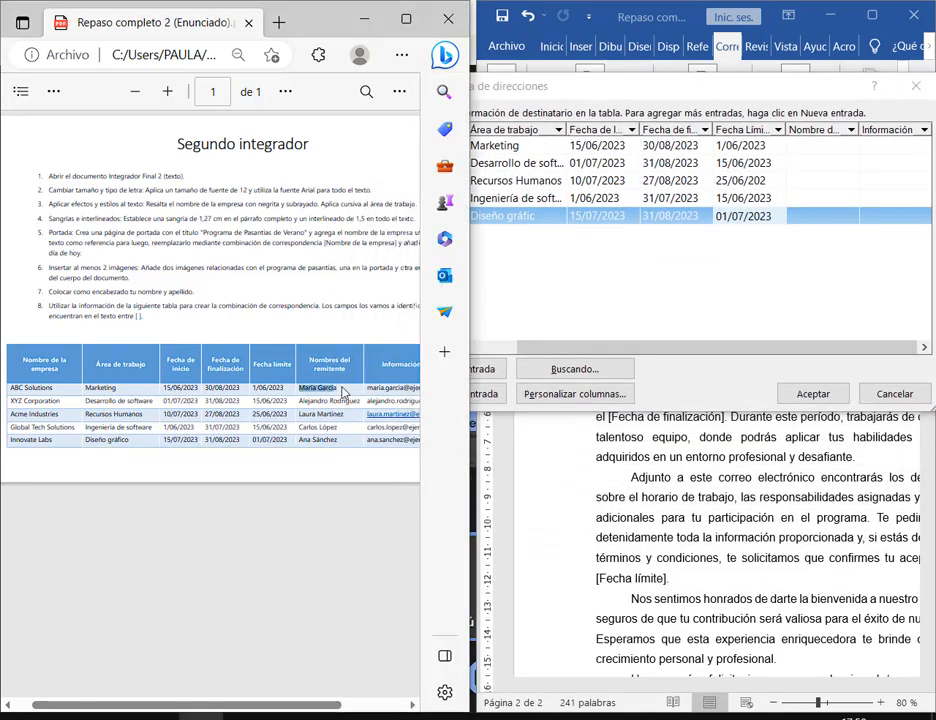
pyautogui.click(816, 154)
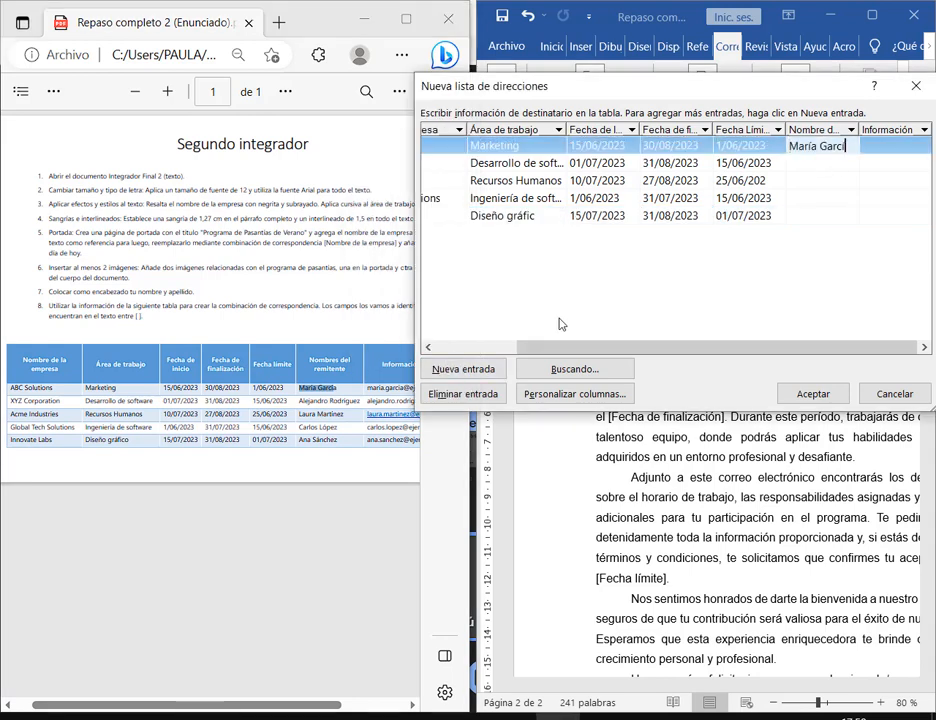
pyautogui.moveTo(300, 401); pyautogui.dragTo(360, 401)
pyautogui.click(822, 165)
pyautogui.hotkey('ctrl', 'v')
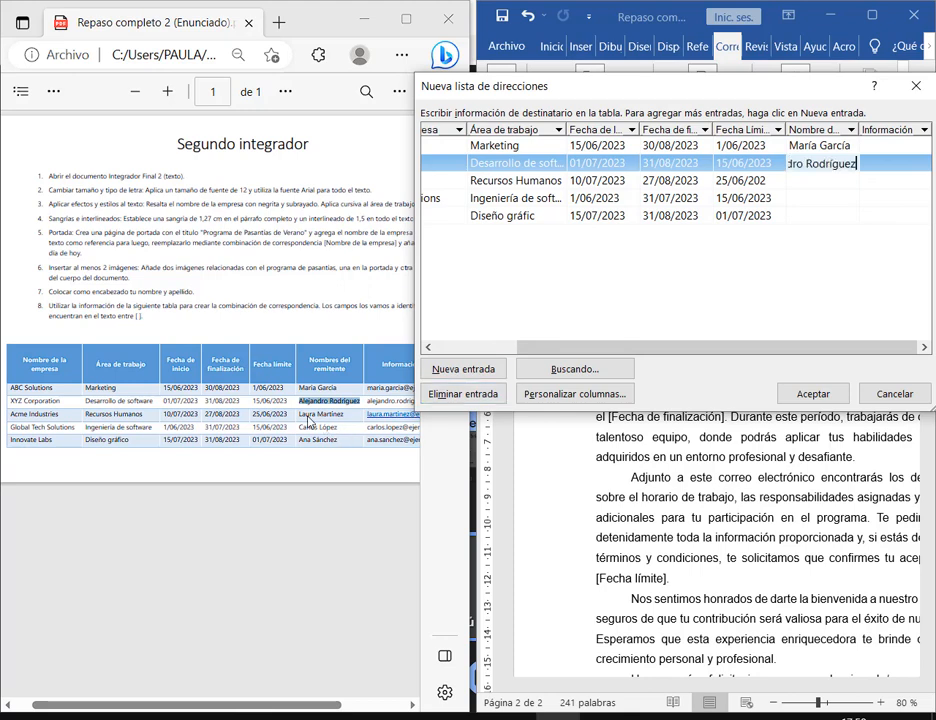
# - Paste the remaining sender names into the Recursos Humanos, Ingeniería de software and Diseño gráfico rows
pyautogui.moveTo(299, 415); pyautogui.dragTo(338, 427)
pyautogui.click(834, 181)
pyautogui.hotkey('ctrl', 'v')
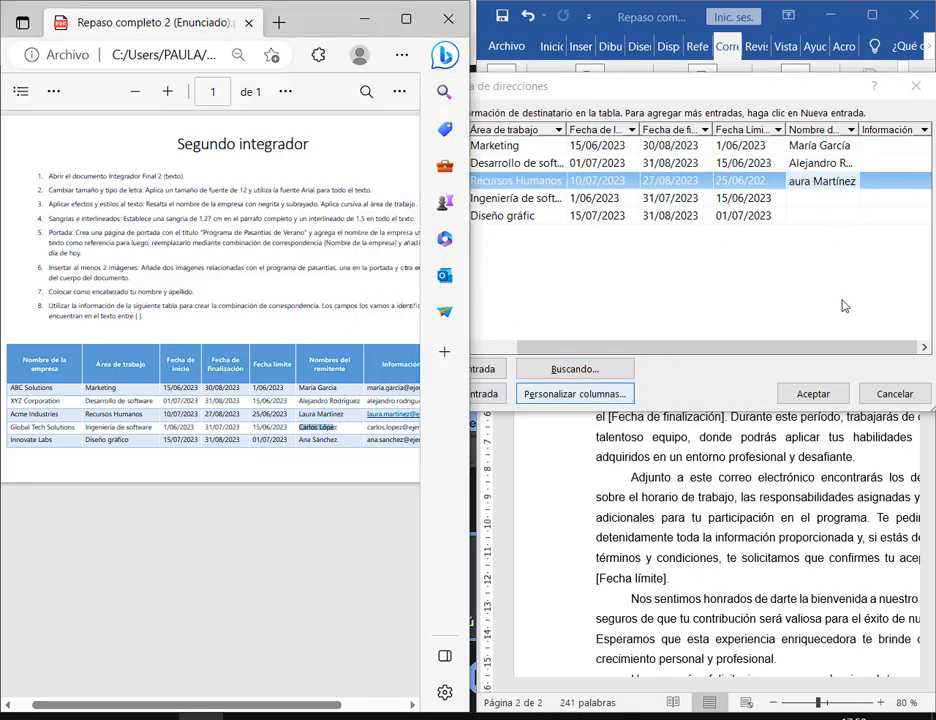
pyautogui.click(821, 198)
pyautogui.hotkey('ctrl', 'v')
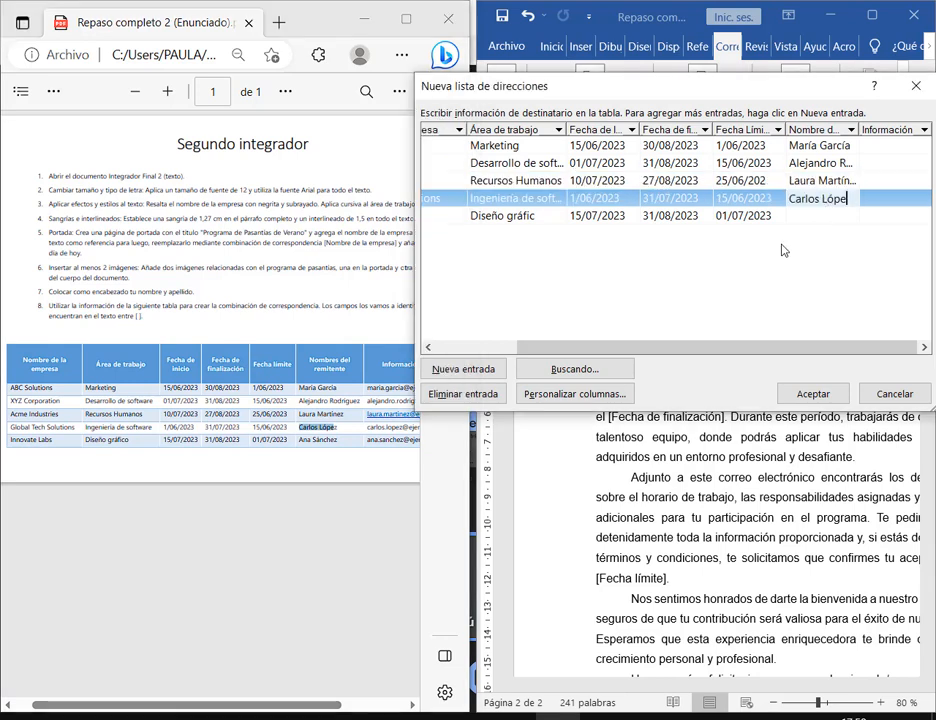
pyautogui.write('z')
pyautogui.moveTo(299, 440); pyautogui.dragTo(341, 447)
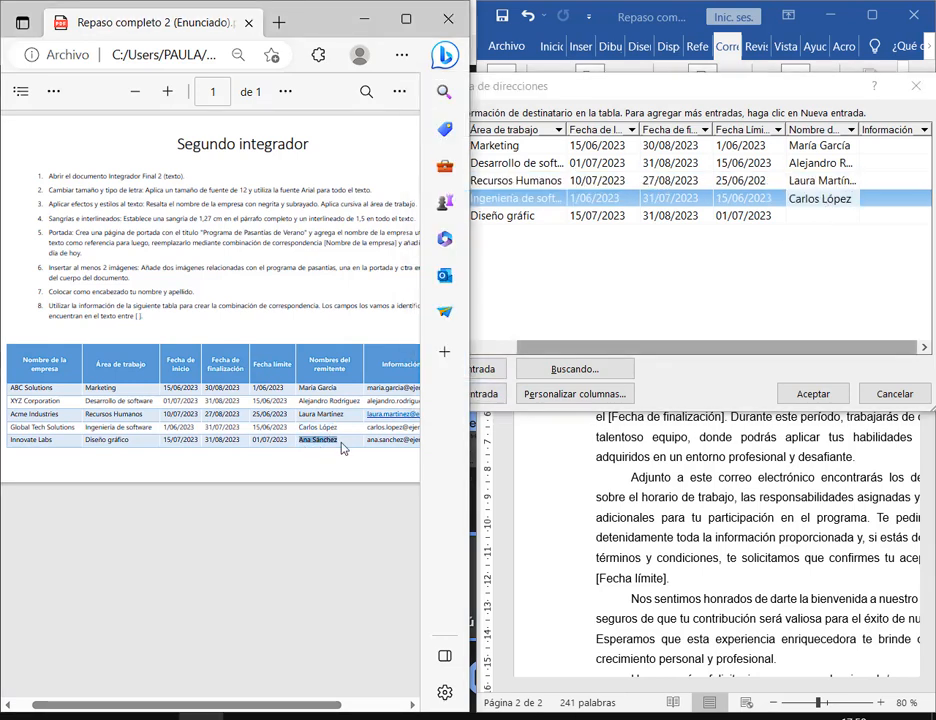
pyautogui.click(842, 218)
pyautogui.hotkey('ctrl', 'v')
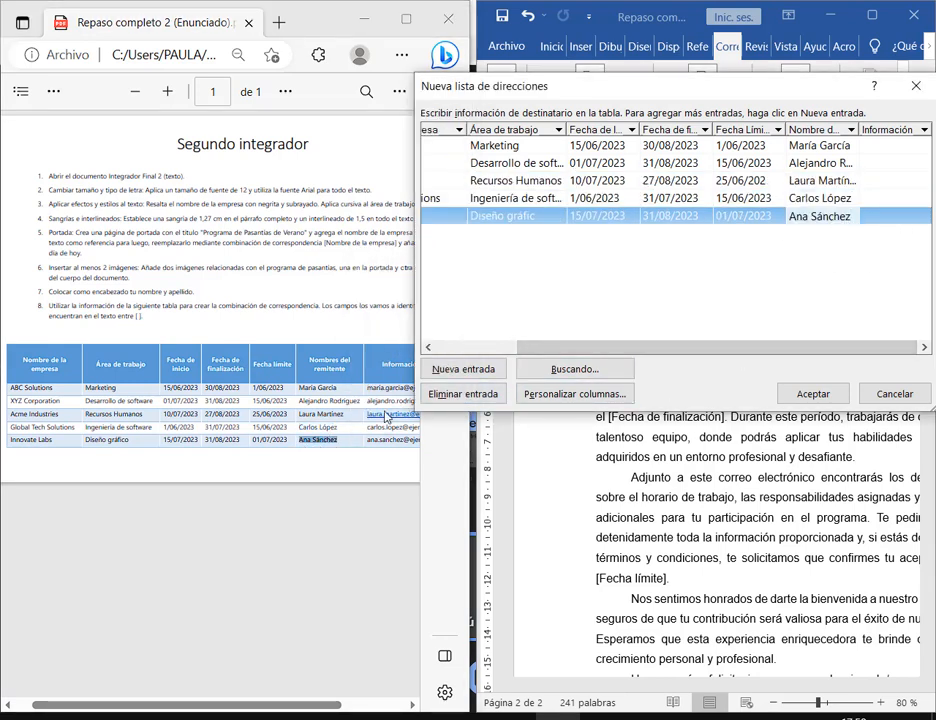
pyautogui.moveTo(260, 705); pyautogui.dragTo(340, 705)
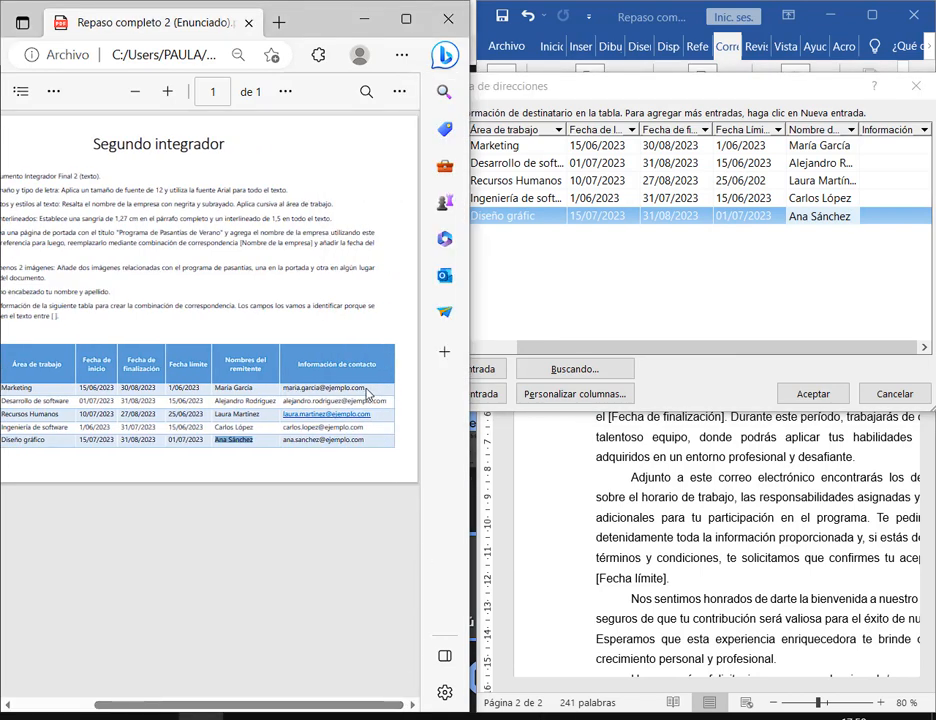
# - Paste the first two contact e-mails into the Marketing and Desarrollo de software rows
pyautogui.moveTo(283, 390); pyautogui.dragTo(349, 393)
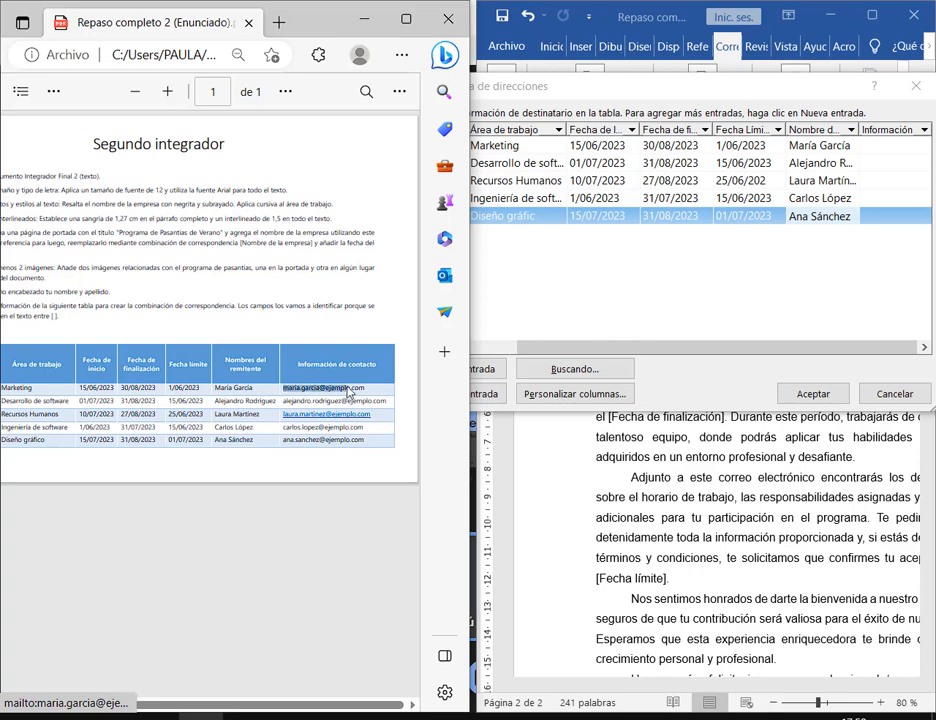
pyautogui.click(888, 146)
pyautogui.hotkey('ctrl', 'v')
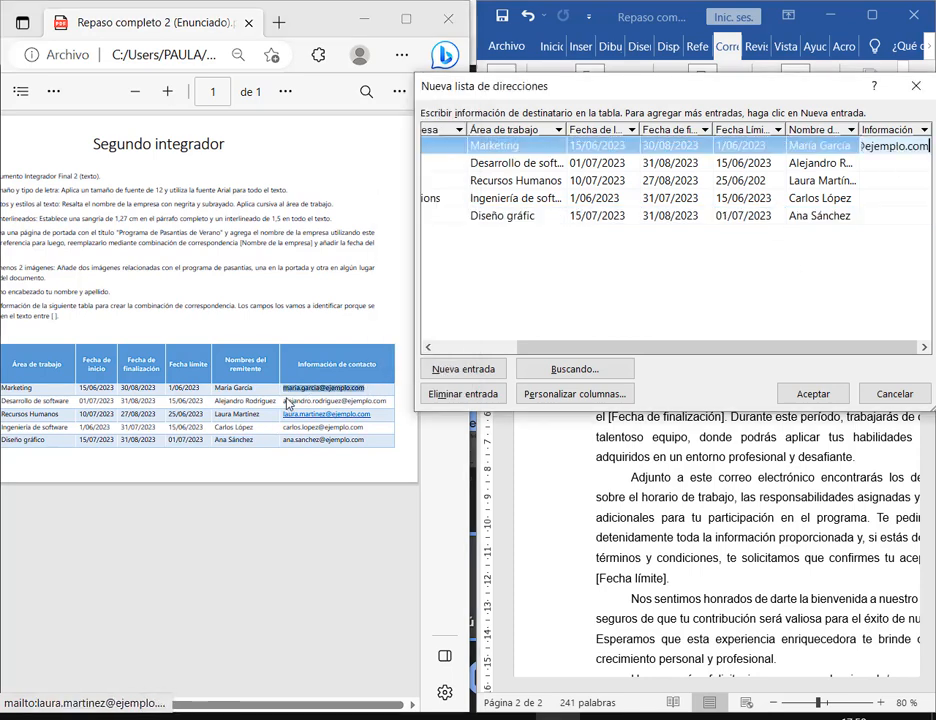
pyautogui.click(287, 405)
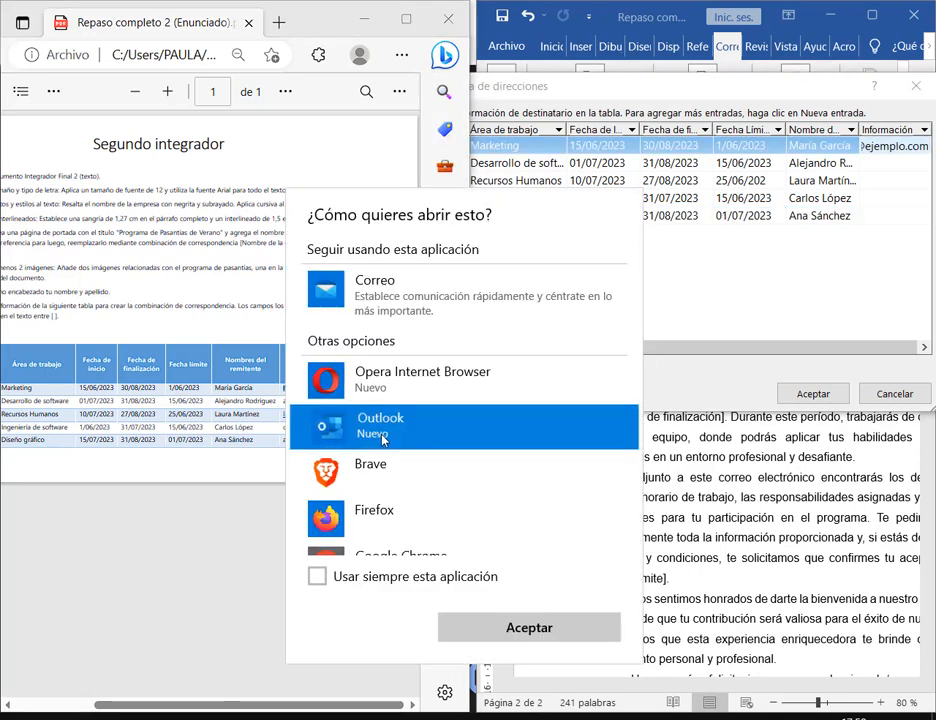
pyautogui.click(173, 486)
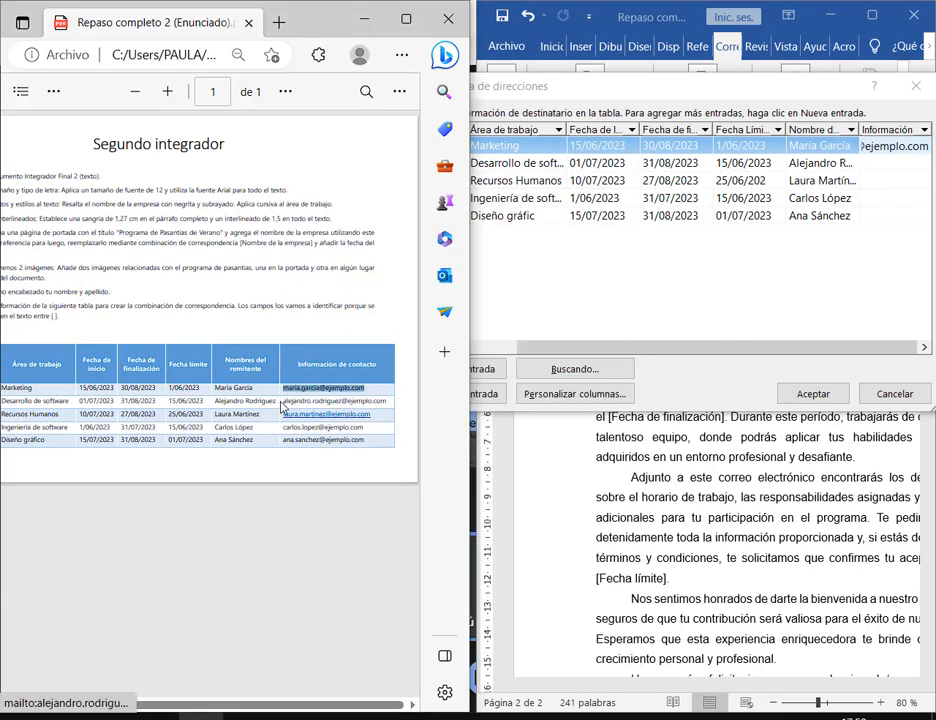
pyautogui.moveTo(283, 405); pyautogui.dragTo(392, 404)
pyautogui.hotkey('ctrl', 'c')
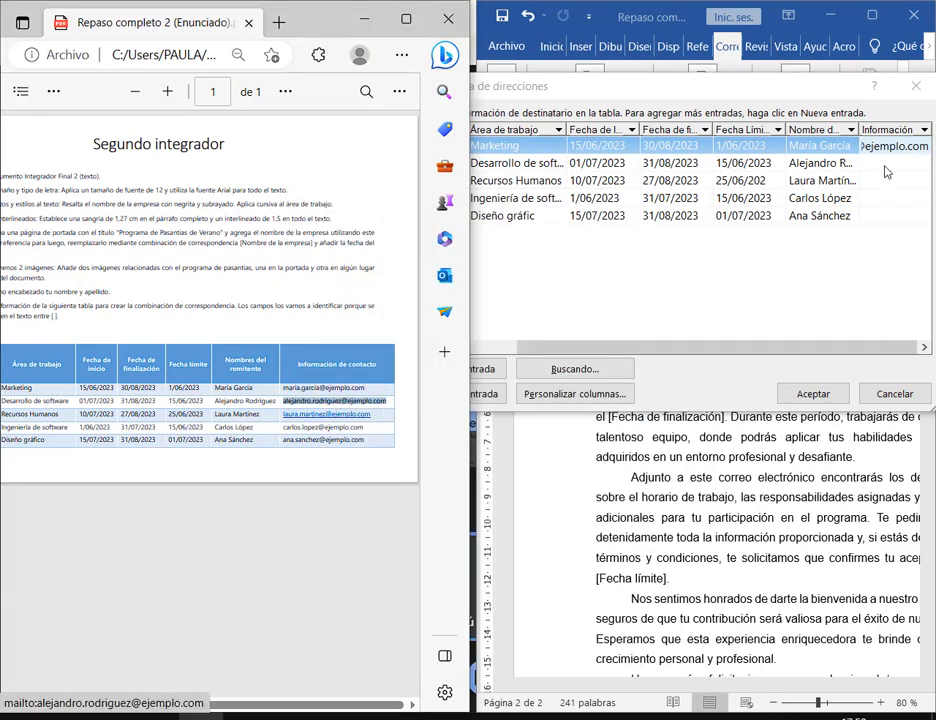
pyautogui.click(884, 166)
pyautogui.hotkey('ctrl', 'v')
# - Paste the contact e-mails for the Ingeniería de software and Diseño gráfico rows
pyautogui.click(368, 420)
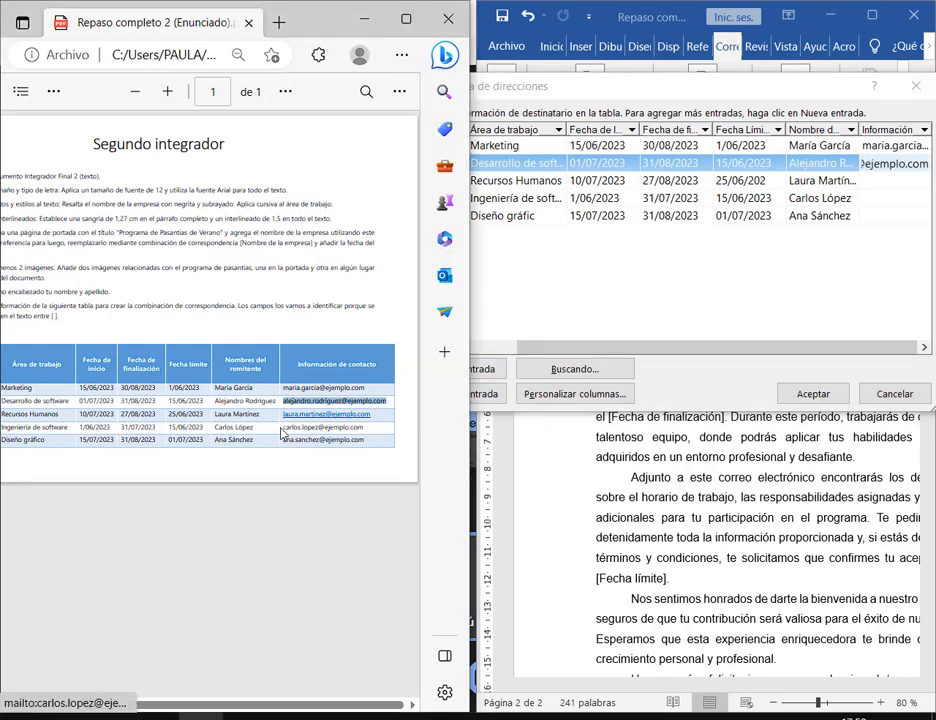
pyautogui.moveTo(284, 426); pyautogui.dragTo(368, 434)
pyautogui.hotkey('ctrl', 'c')
pyautogui.click(905, 199)
pyautogui.hotkey('ctrl', 'v')
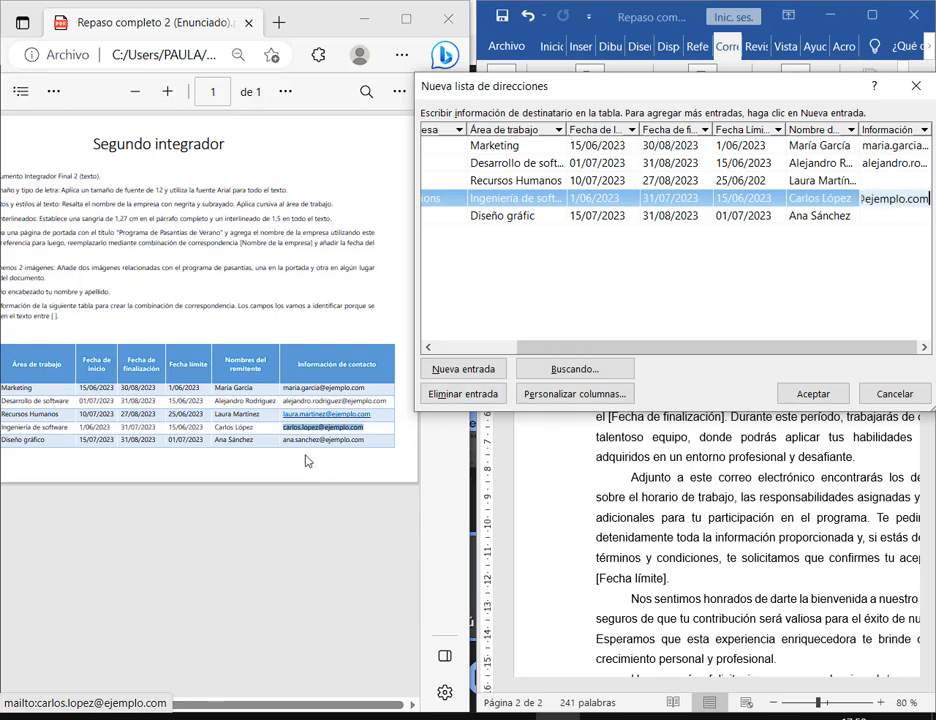
pyautogui.moveTo(283, 440); pyautogui.dragTo(376, 449)
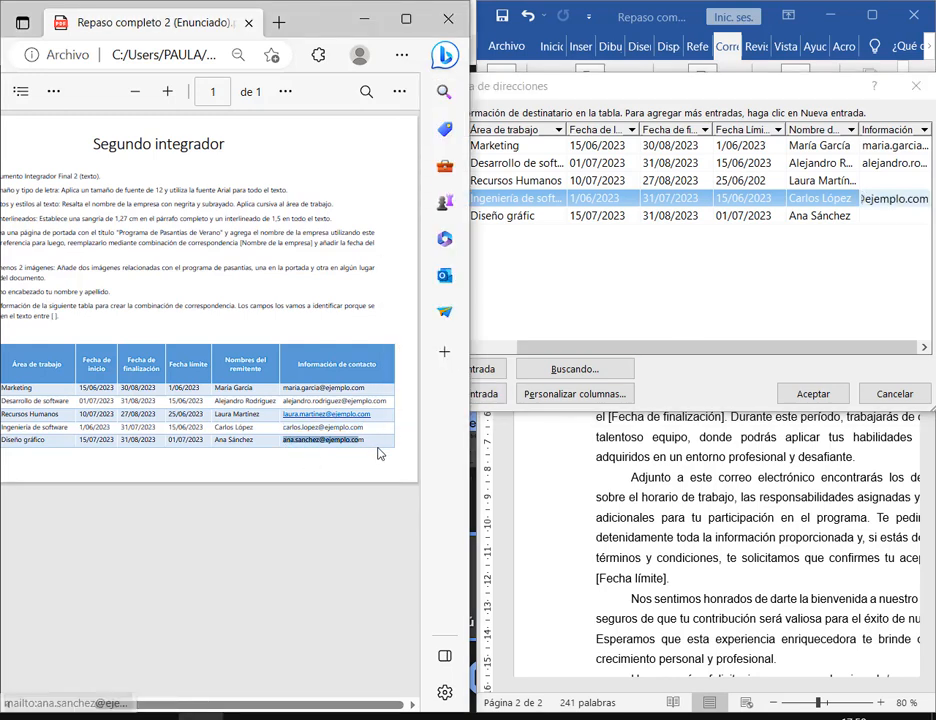
pyautogui.click(882, 218)
pyautogui.hotkey('ctrl', 'v')
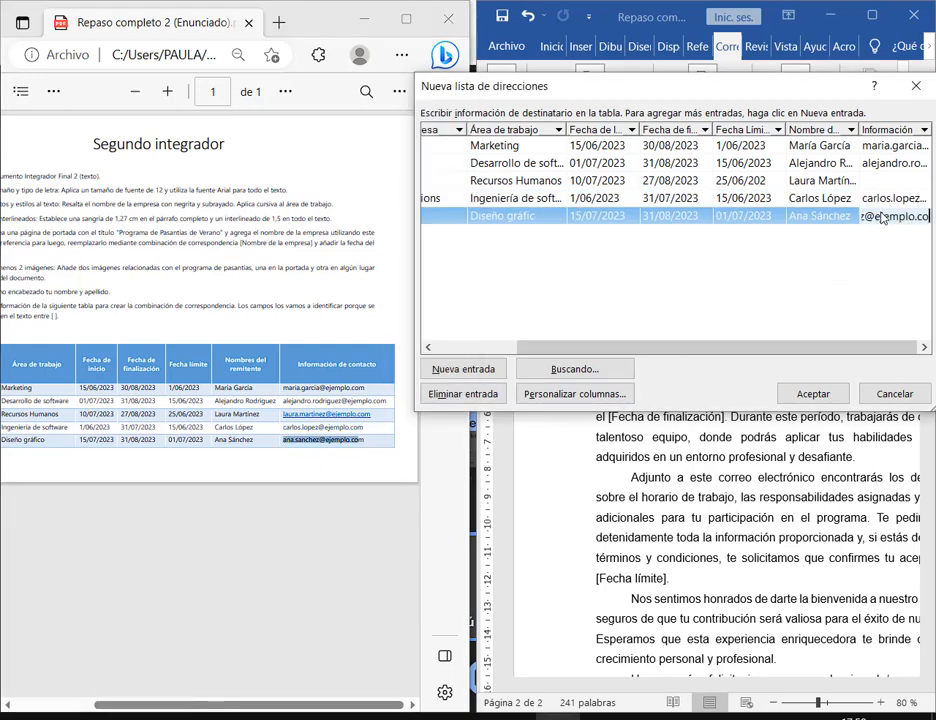
# - Type the Recursos Humanos contact e-mail by hand, since its PDF link can't be copied
pyautogui.click(282, 328)
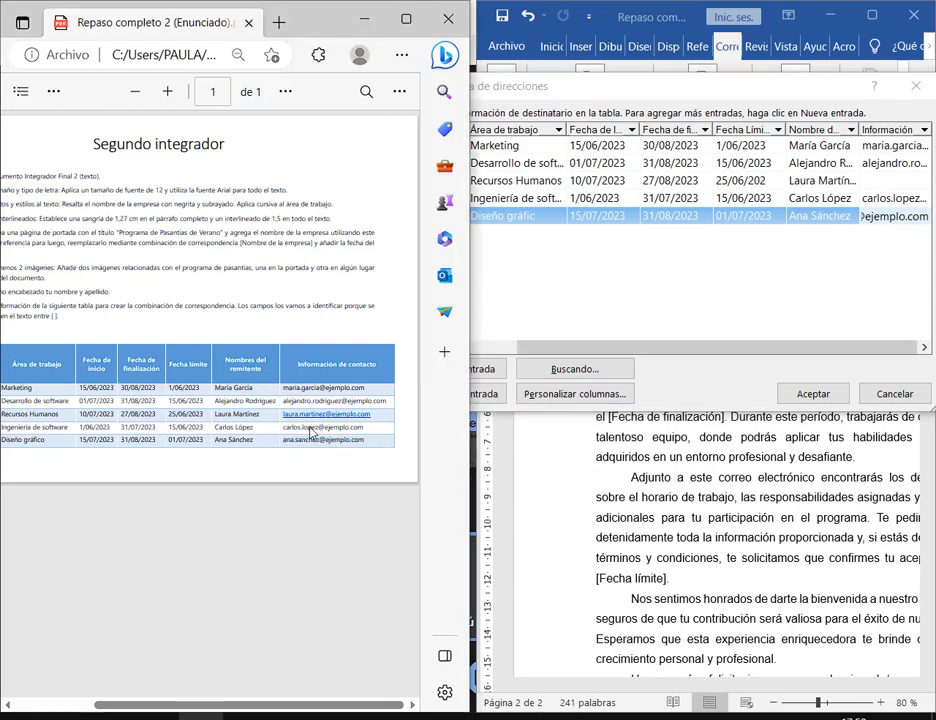
pyautogui.click(303, 422)
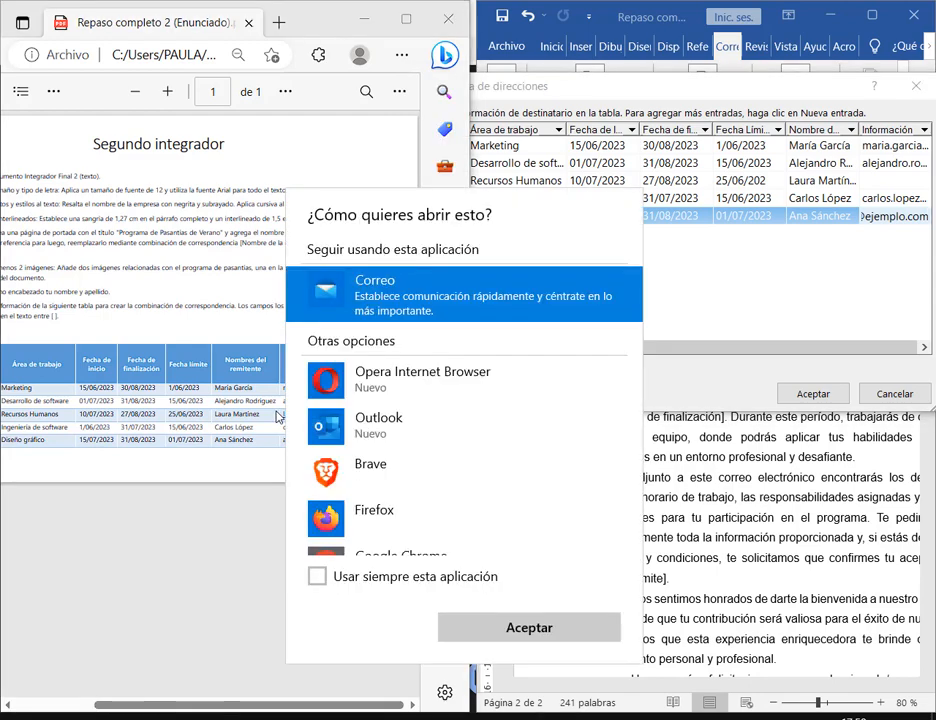
pyautogui.press('Escape')
pyautogui.scroll(3, 385, 427)
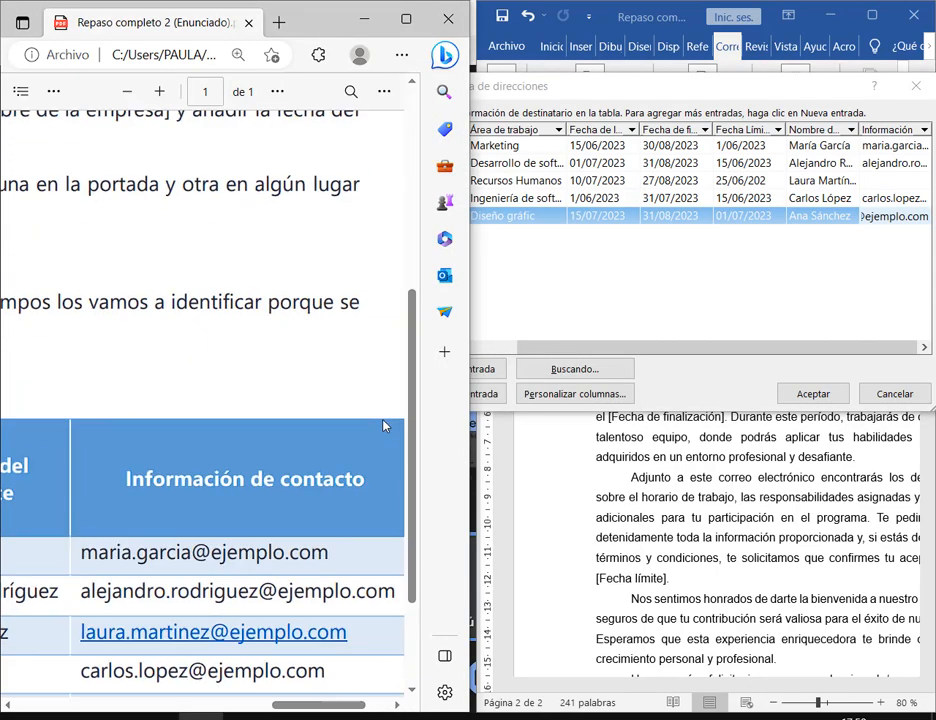
pyautogui.click(897, 179)
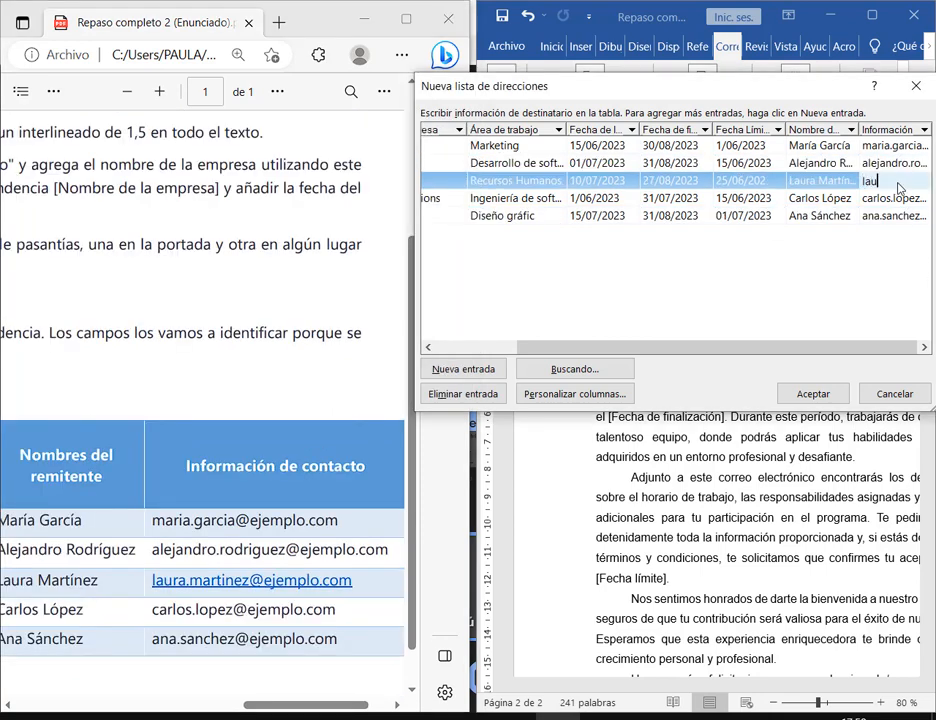
pyautogui.write('laura.martinez')
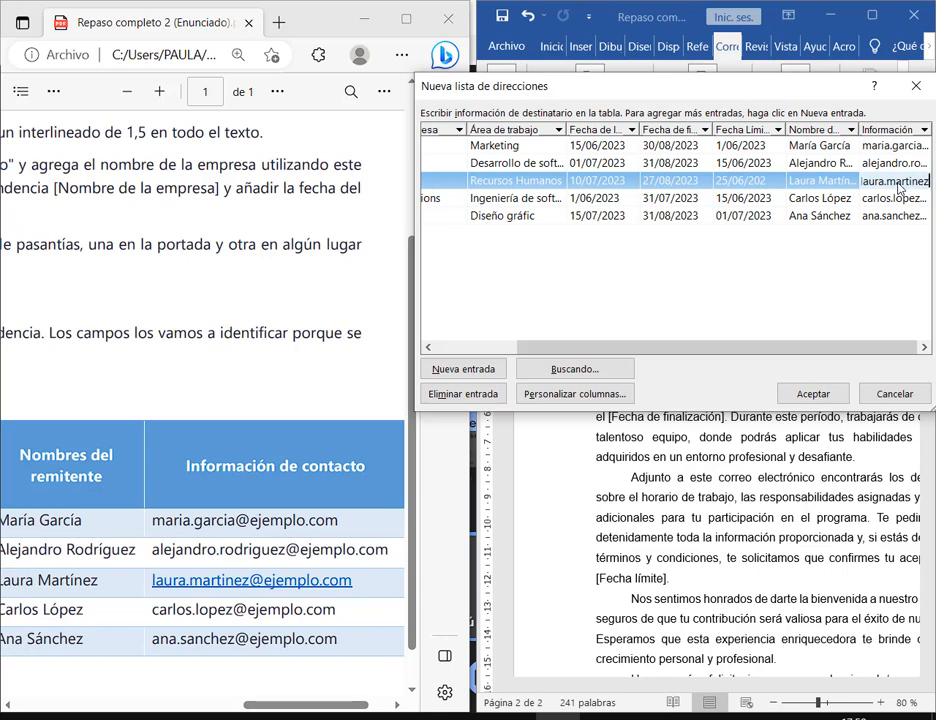
pyautogui.write('@ejemplo.com')
# - Save the recipient list in the Descargas folder under the suggested name
pyautogui.click(818, 392)
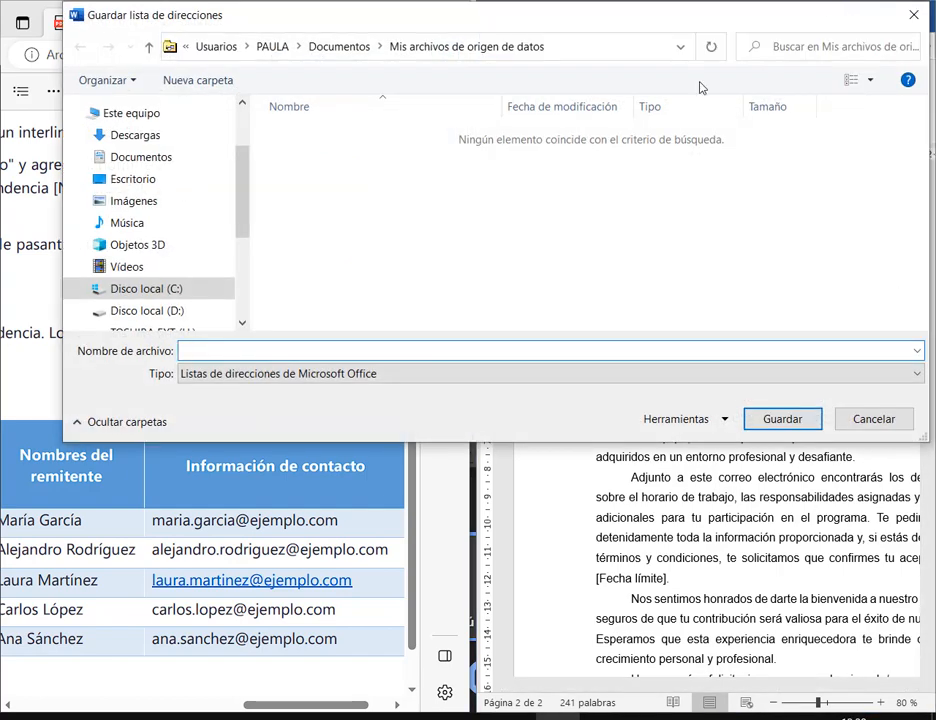
pyautogui.click(134, 135)
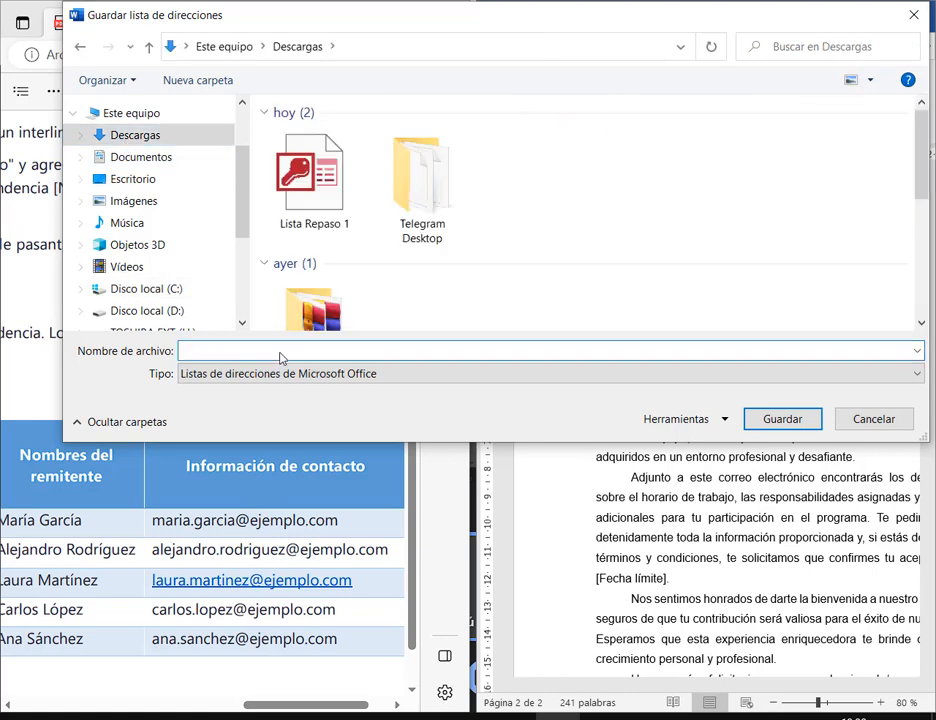
pyautogui.write('Lista repaso')
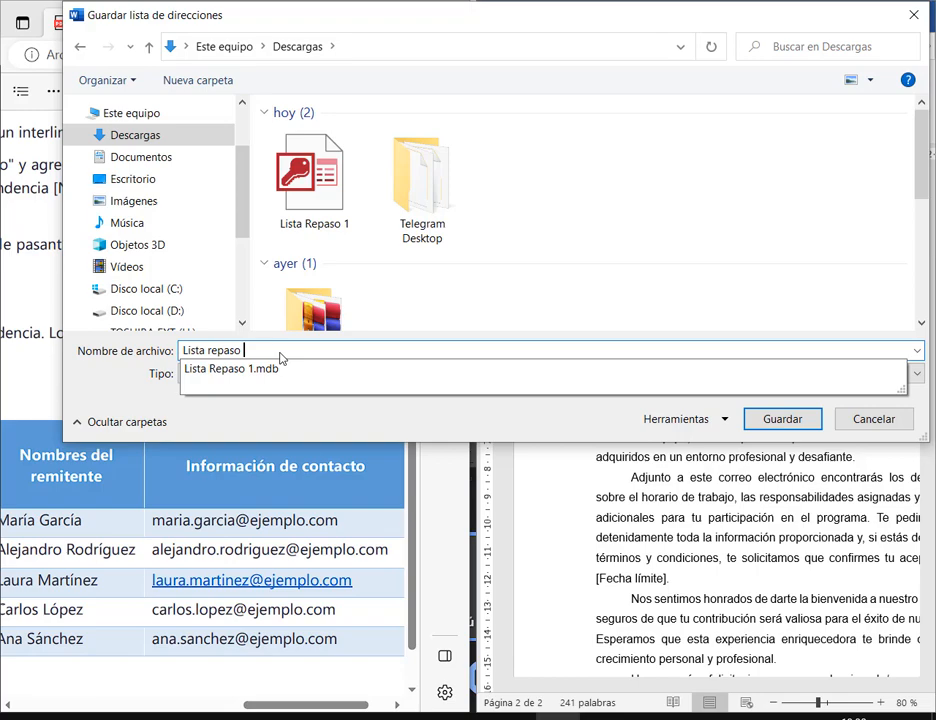
pyautogui.press('Return')
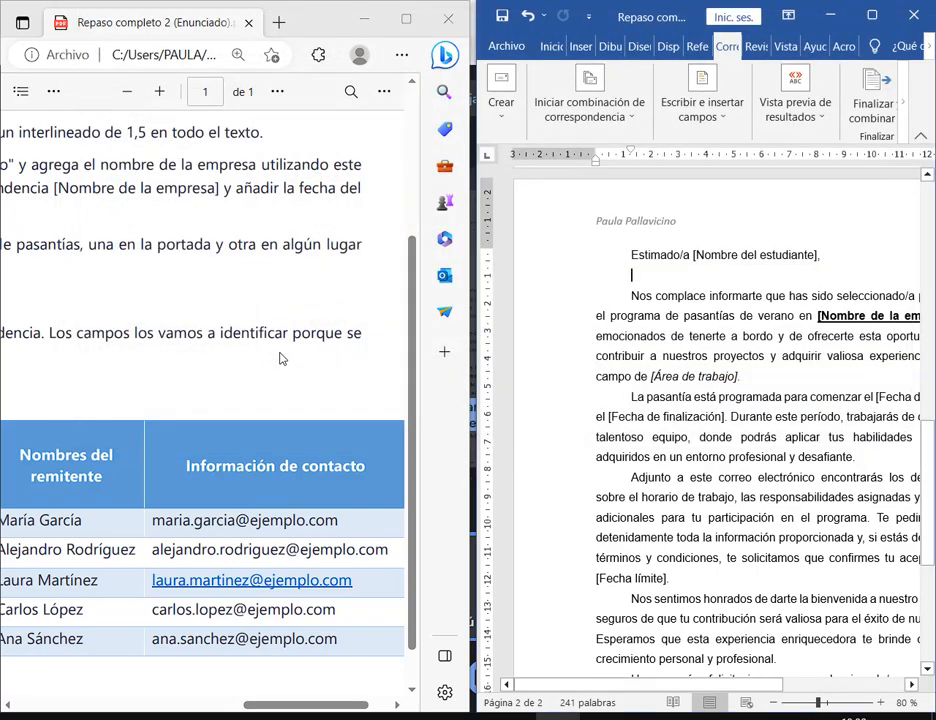
# - Maximize the Word window over the PDF
pyautogui.click(872, 15)
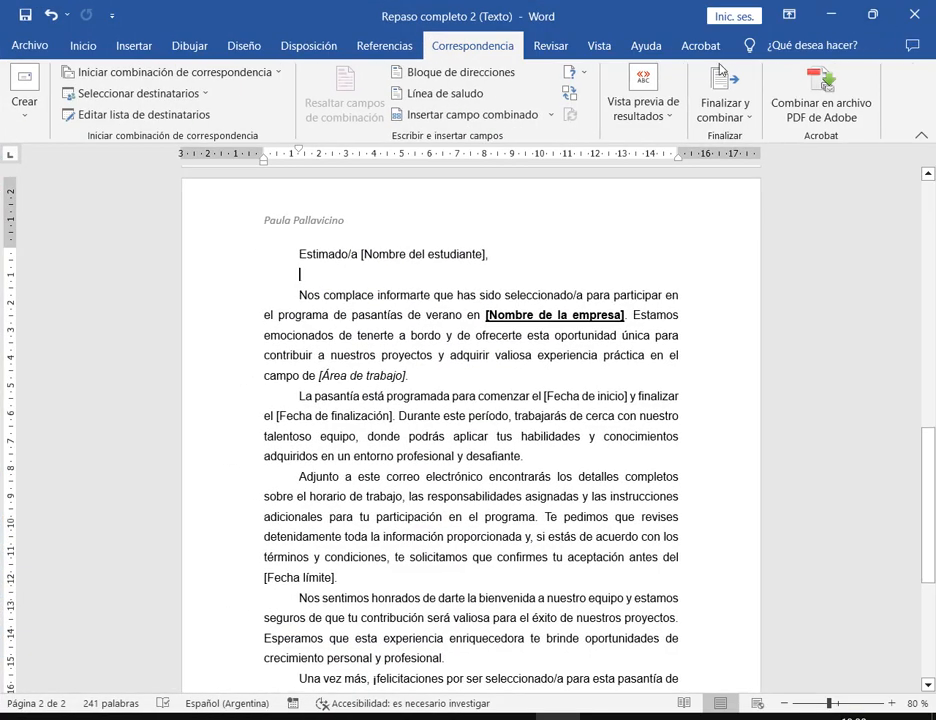
pyautogui.scroll(-1, 638, 322)
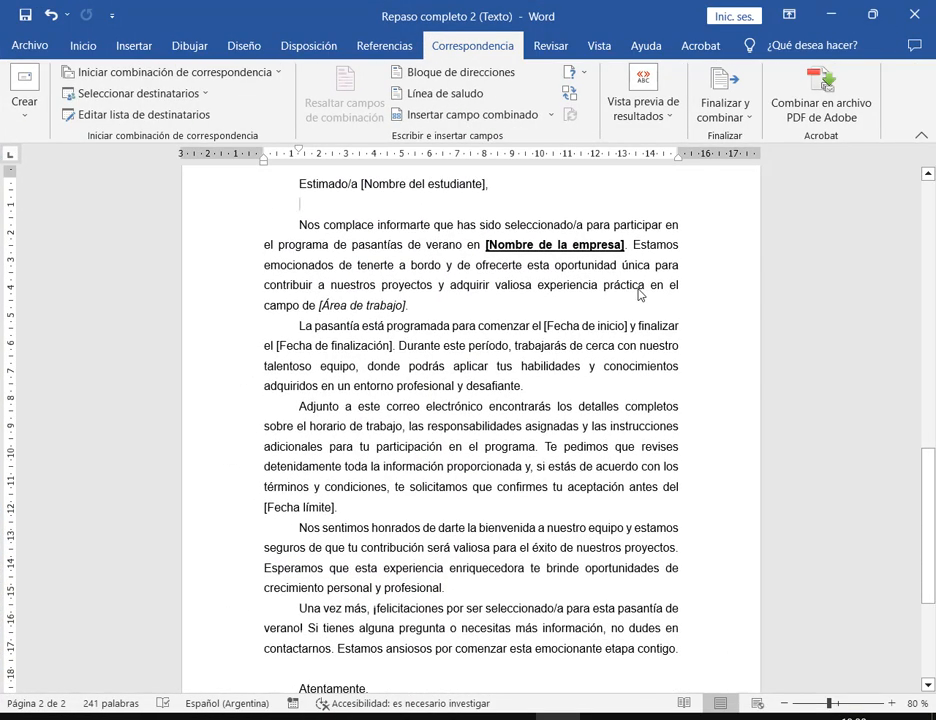
pyautogui.scroll(4, 629, 237)
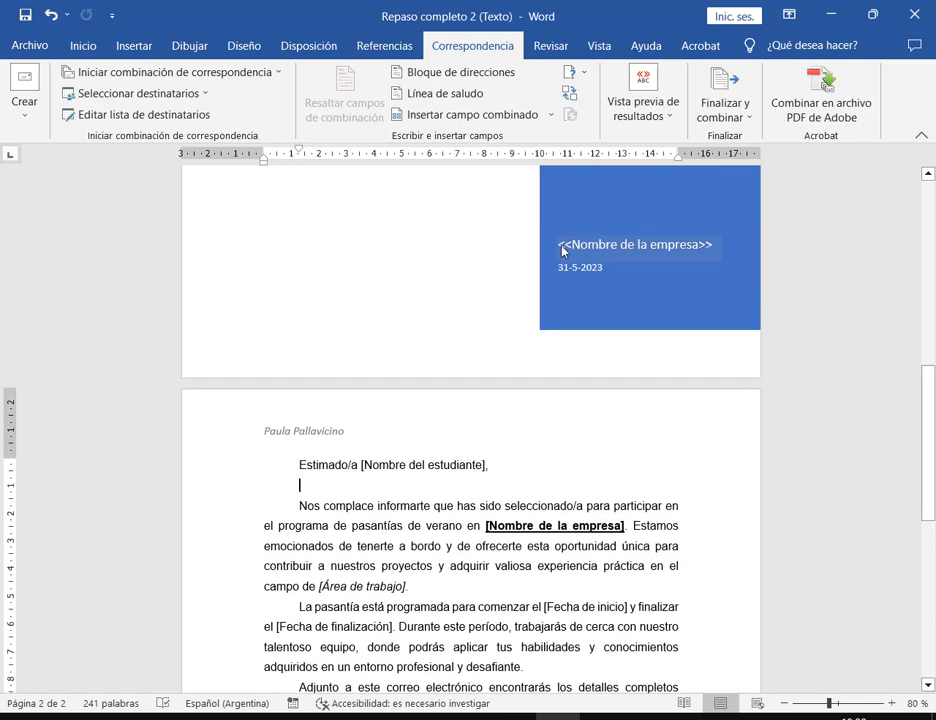
# - Replace the cover header's company-name placeholder with the «Nombre_de_la_Empresa» merge field
pyautogui.click(563, 251)
pyautogui.moveTo(697, 252); pyautogui.dragTo(561, 251)
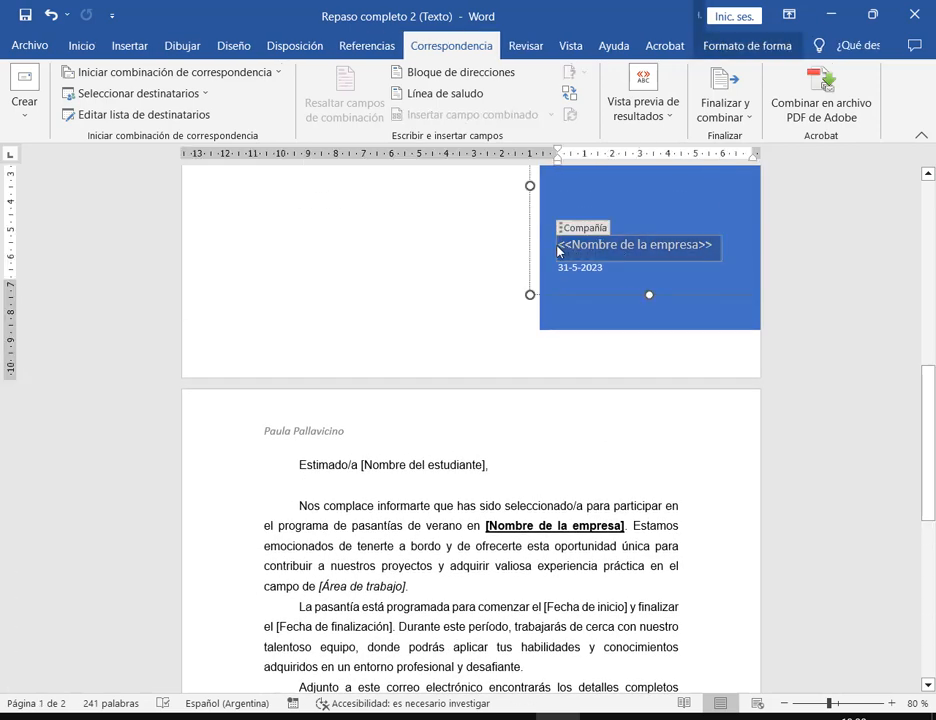
pyautogui.click(718, 250)
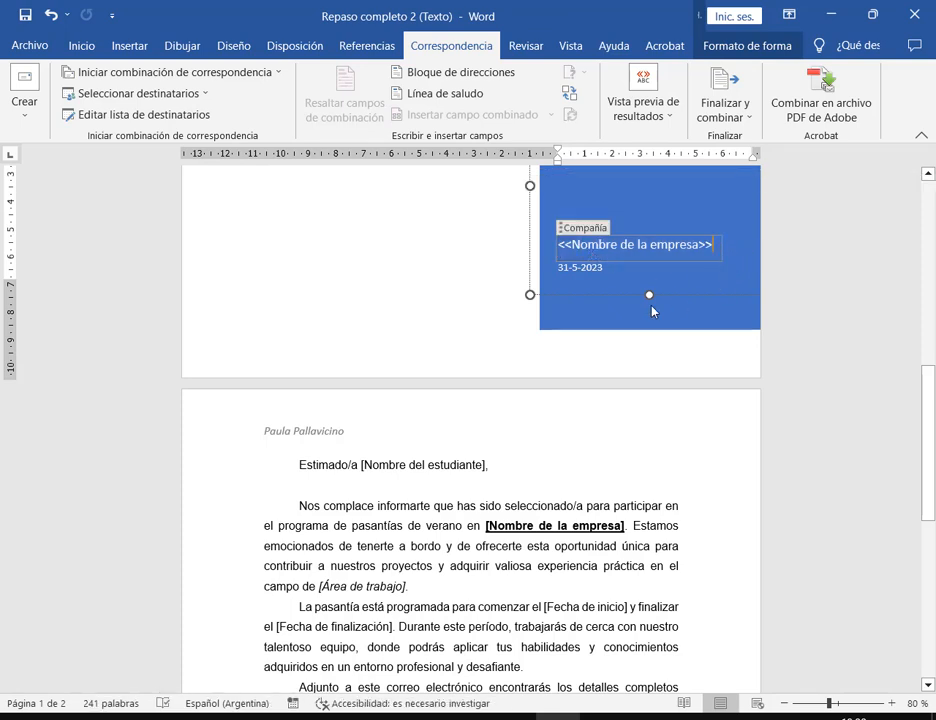
pyautogui.click(597, 321)
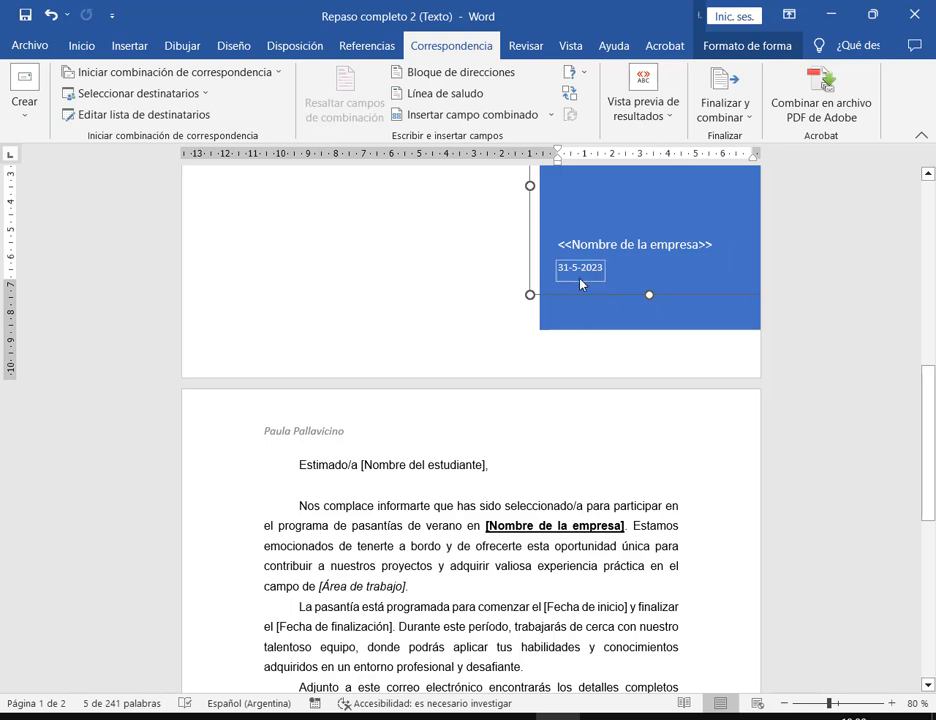
pyautogui.click(580, 279)
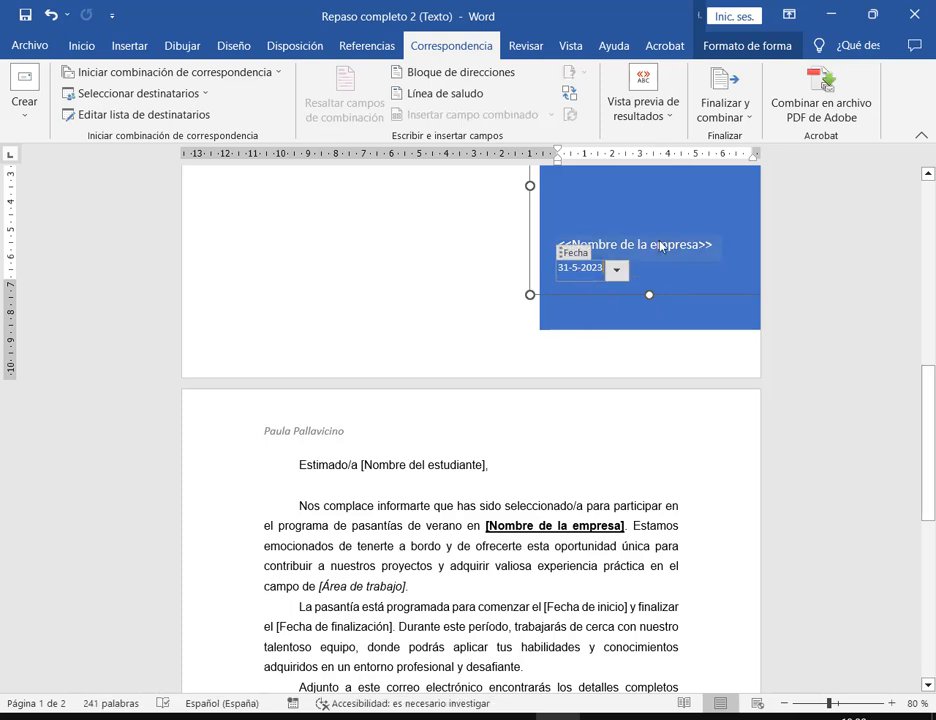
pyautogui.click(599, 229)
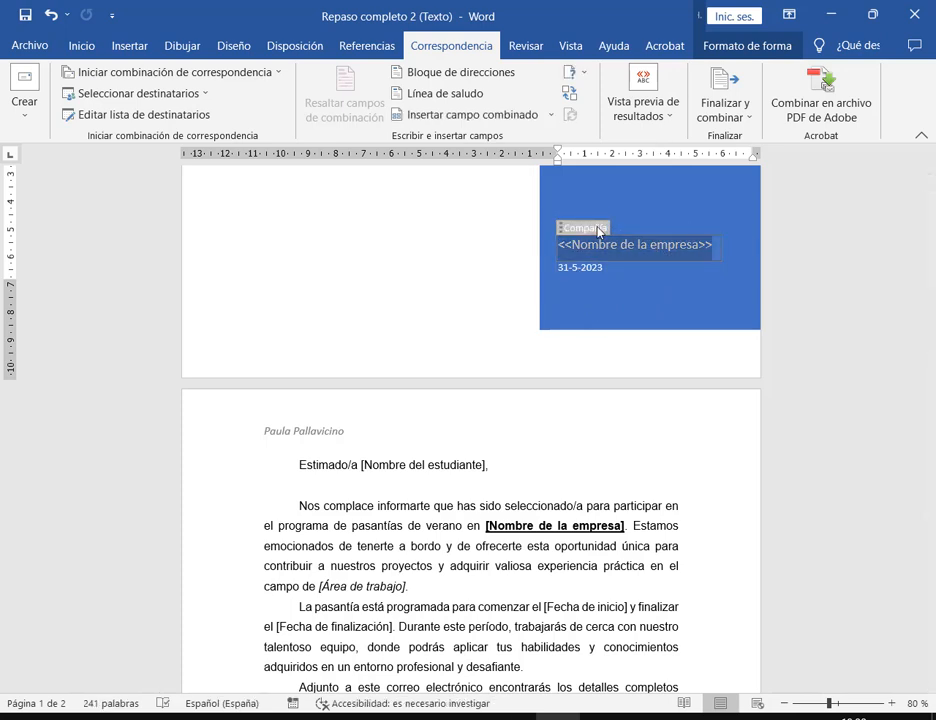
pyautogui.moveTo(583, 226); pyautogui.dragTo(585, 222)
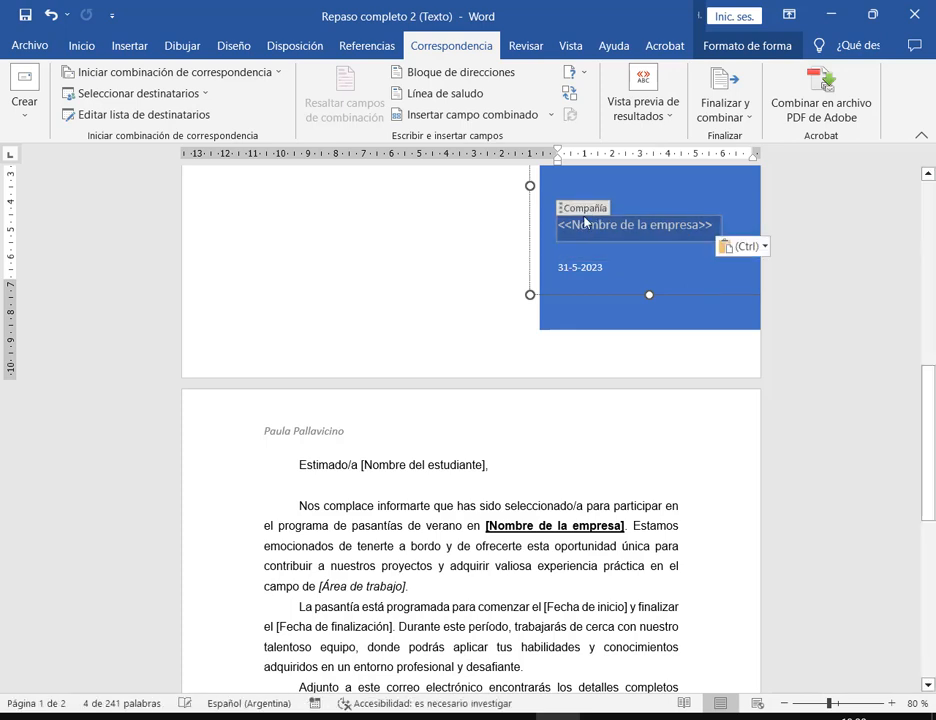
pyautogui.click(550, 115)
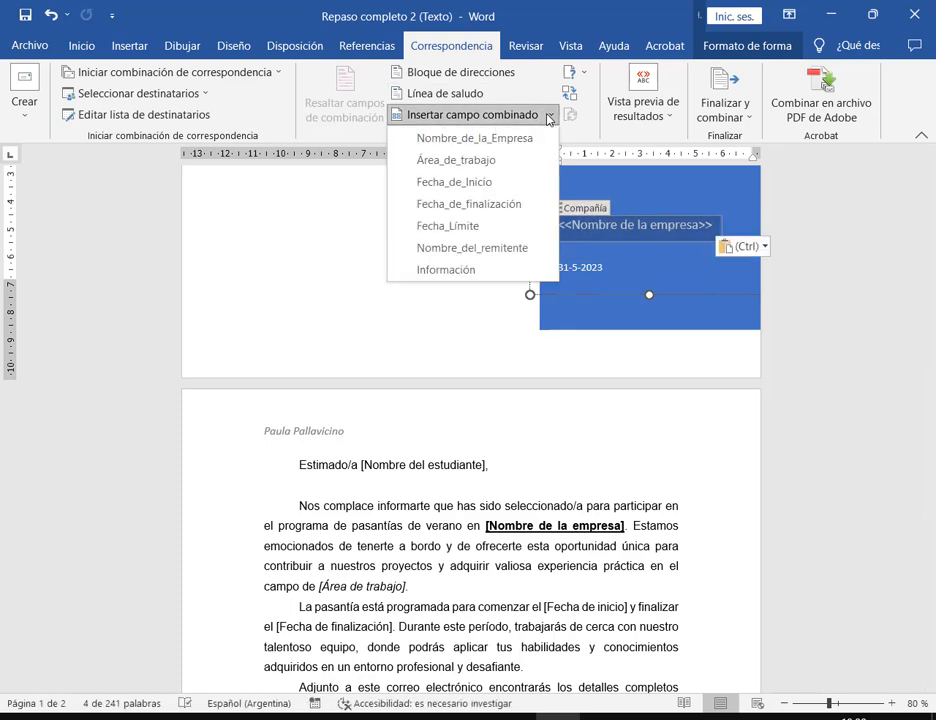
pyautogui.click(500, 138)
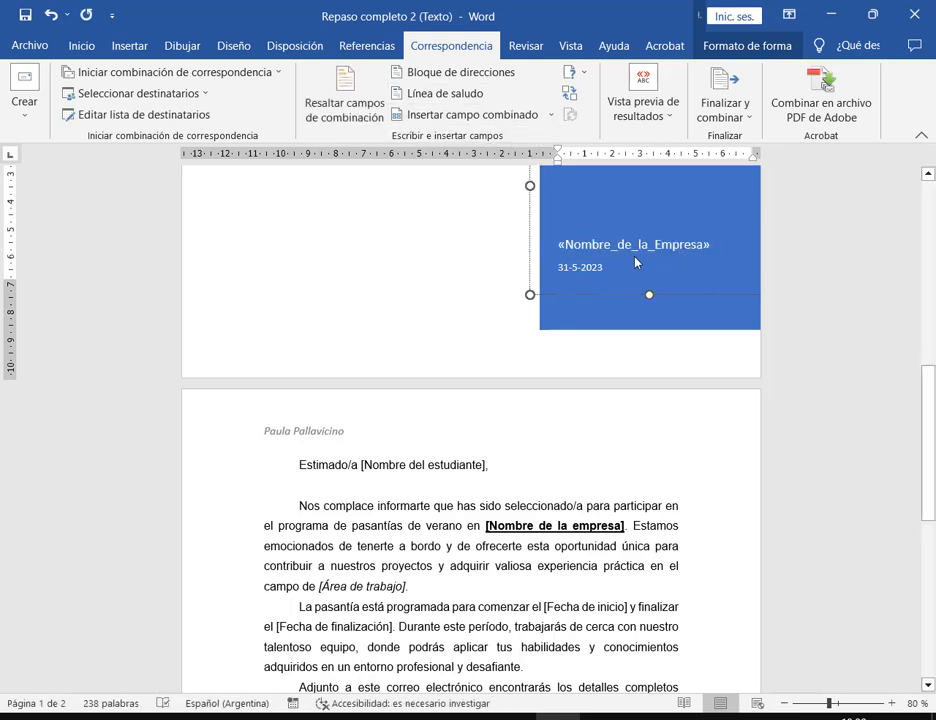
pyautogui.scroll(-1, 620, 430)
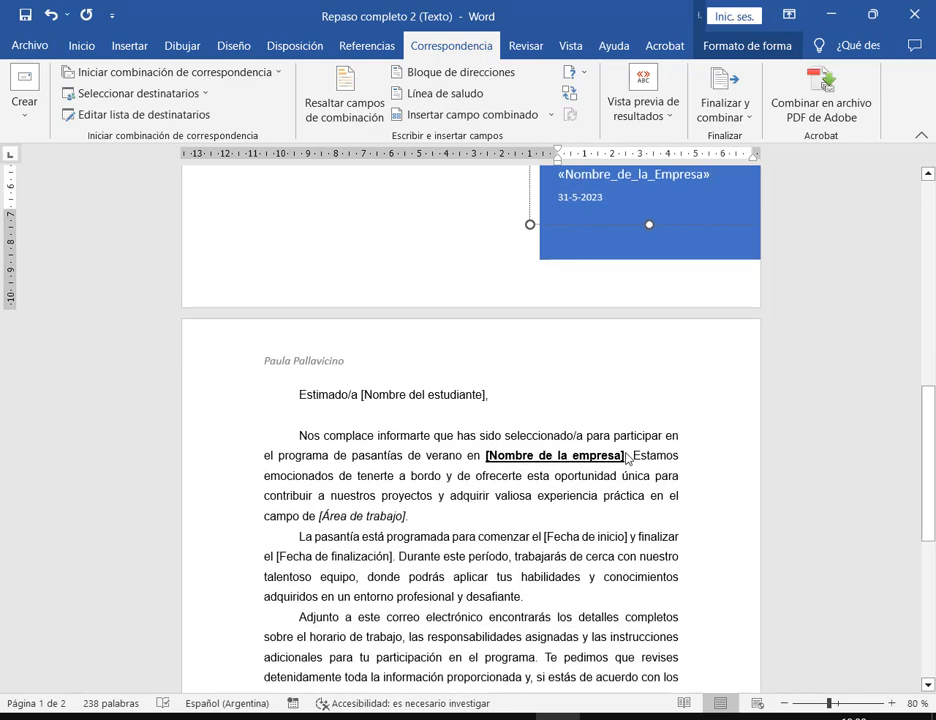
pyautogui.moveTo(627, 458); pyautogui.dragTo(487, 461)
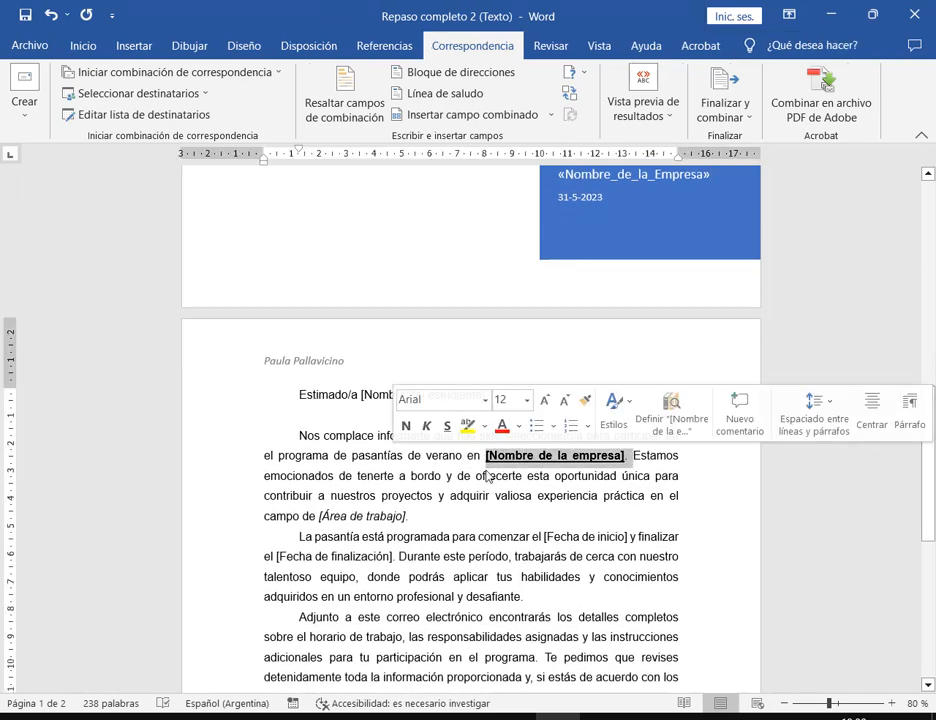
# - Replace the company and [Área de trabajo] placeholders with «Nombre_de_la_Empresa» and «Área_de_trabajo» fields
pyautogui.click(550, 118)
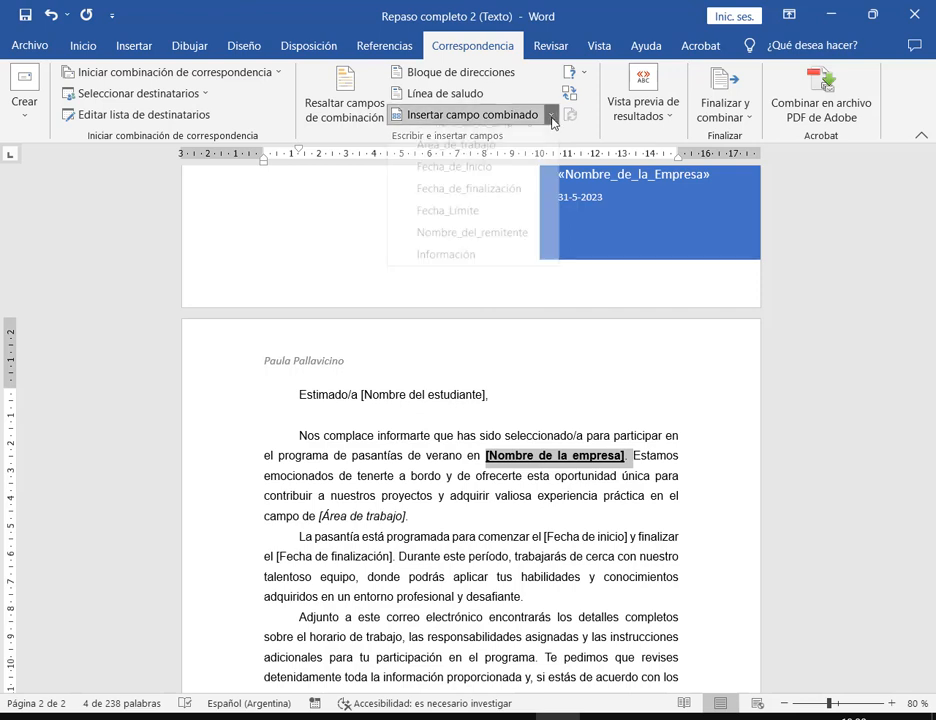
pyautogui.click(490, 133)
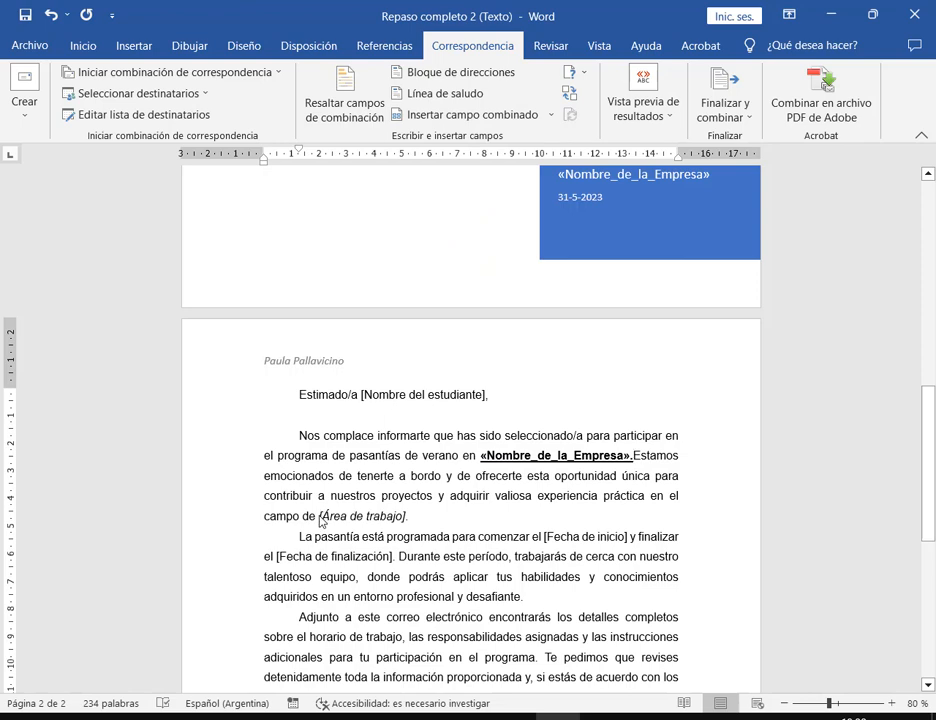
pyautogui.moveTo(320, 519); pyautogui.dragTo(392, 519)
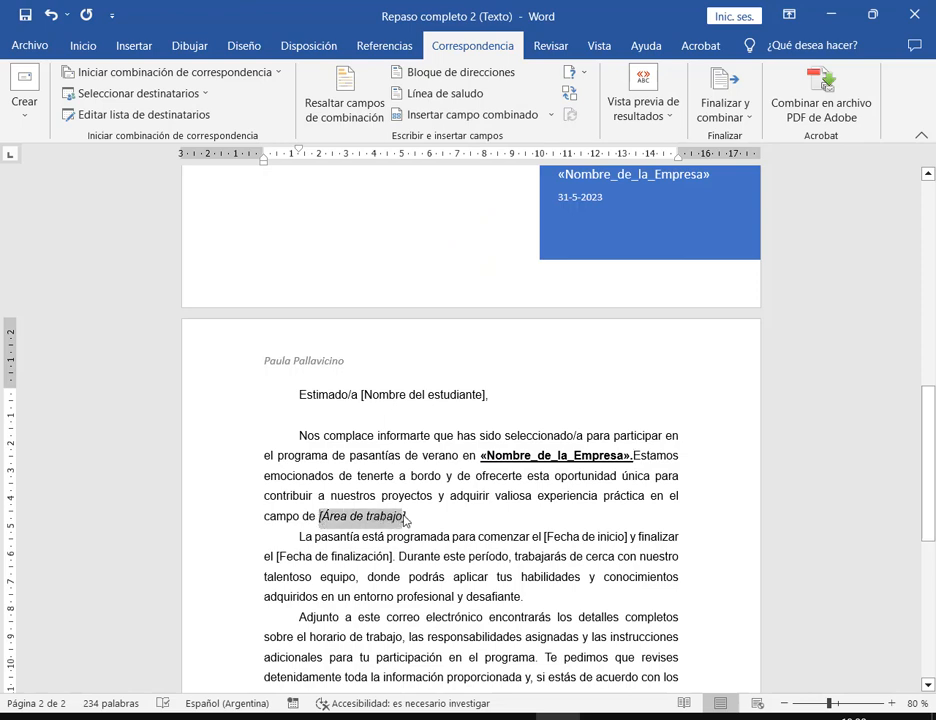
pyautogui.click(548, 115)
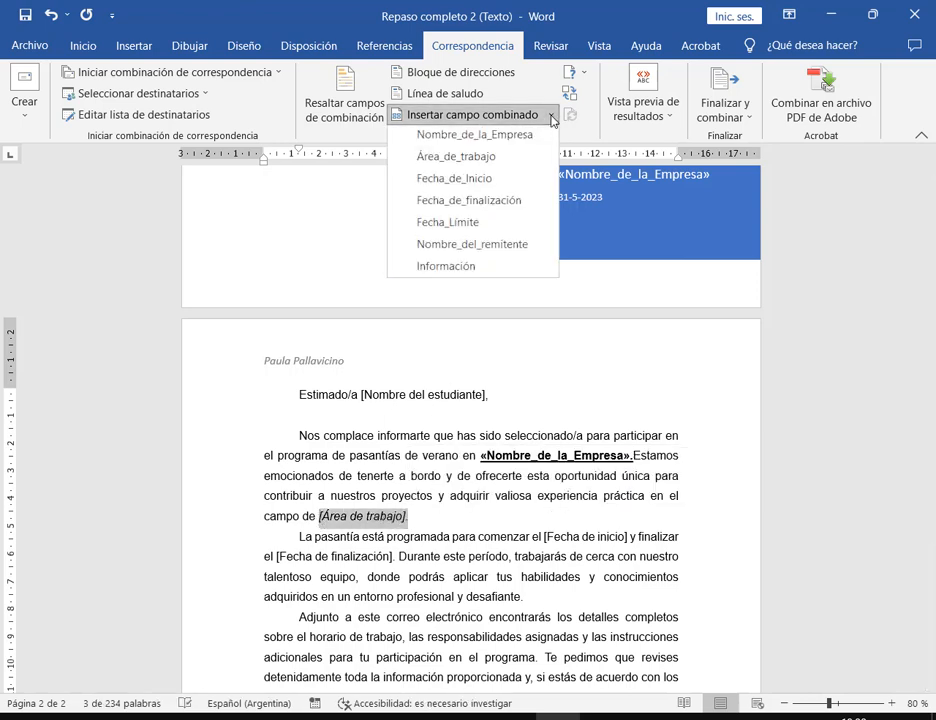
pyautogui.click(483, 159)
pyautogui.scroll(-3, 535, 407)
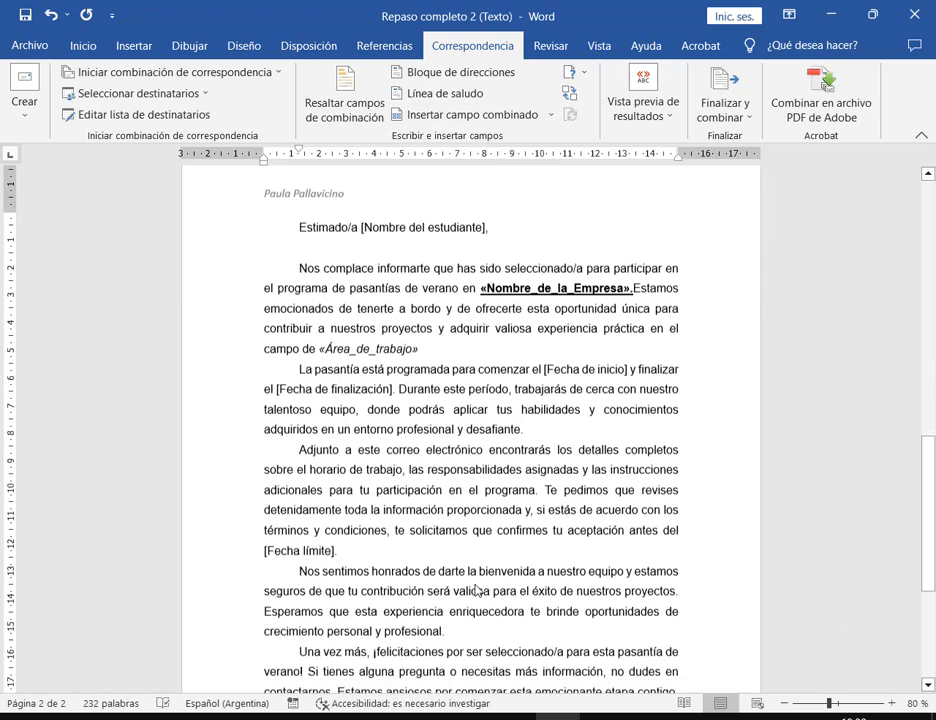
# - Swap [Fecha de inicio] and [Fecha de finalización] for «Fecha_de_Inicio» and «Fecha_de_finalización» fields
pyautogui.moveTo(544, 362); pyautogui.dragTo(624, 369)
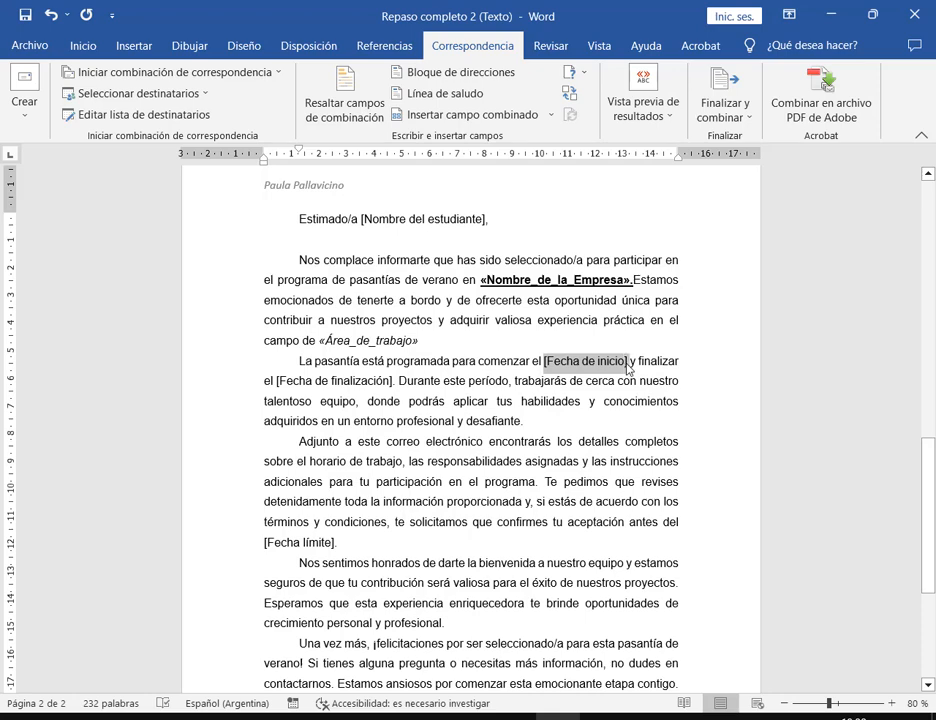
pyautogui.click(551, 115)
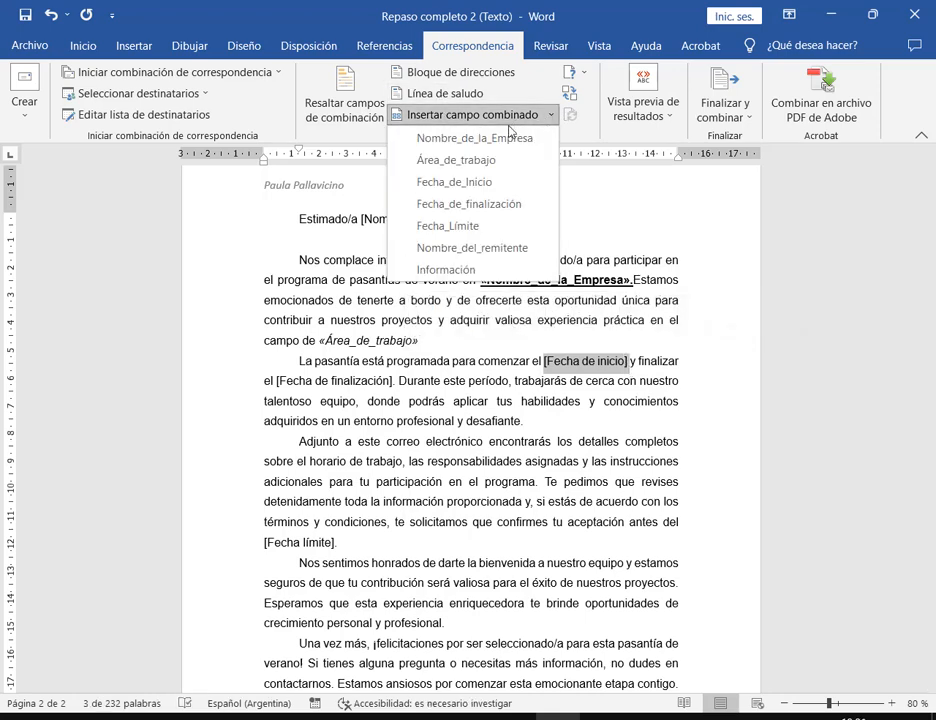
pyautogui.click(466, 181)
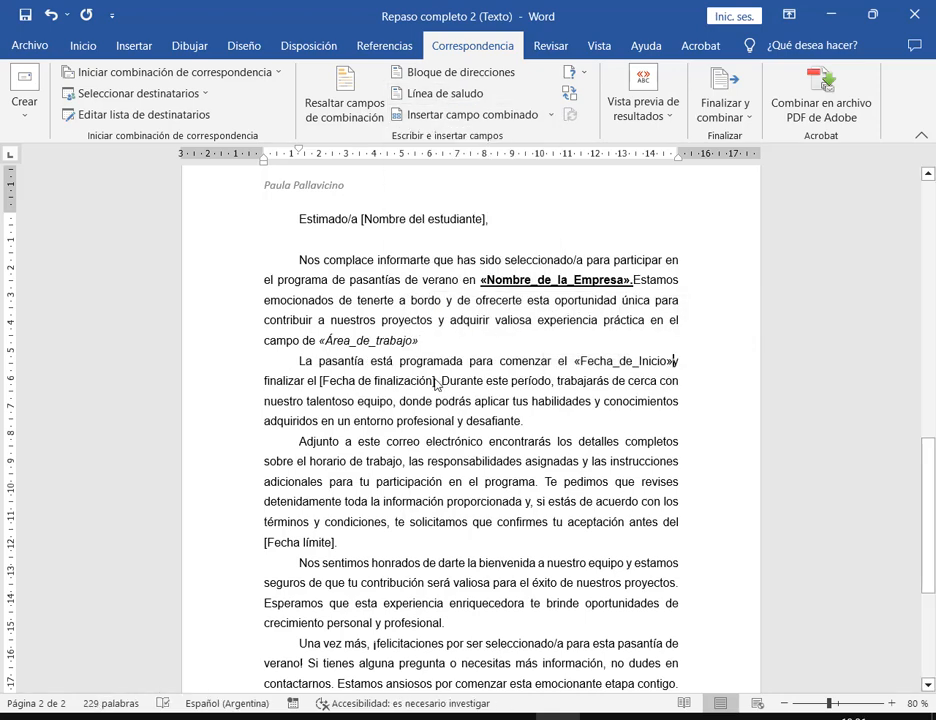
pyautogui.moveTo(437, 384); pyautogui.dragTo(319, 383)
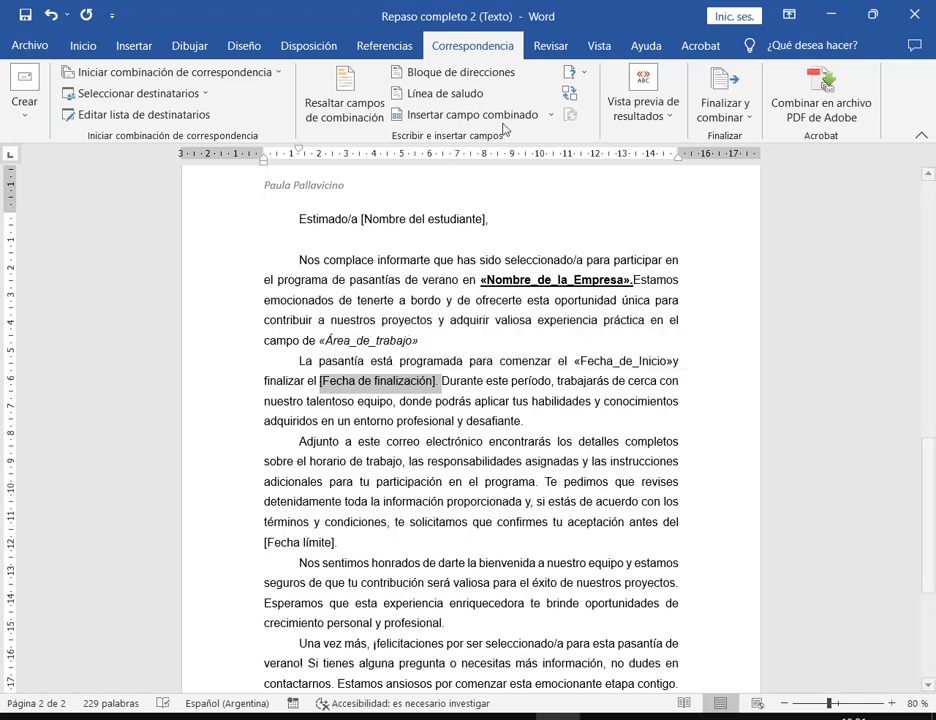
pyautogui.click(551, 115)
pyautogui.click(528, 204)
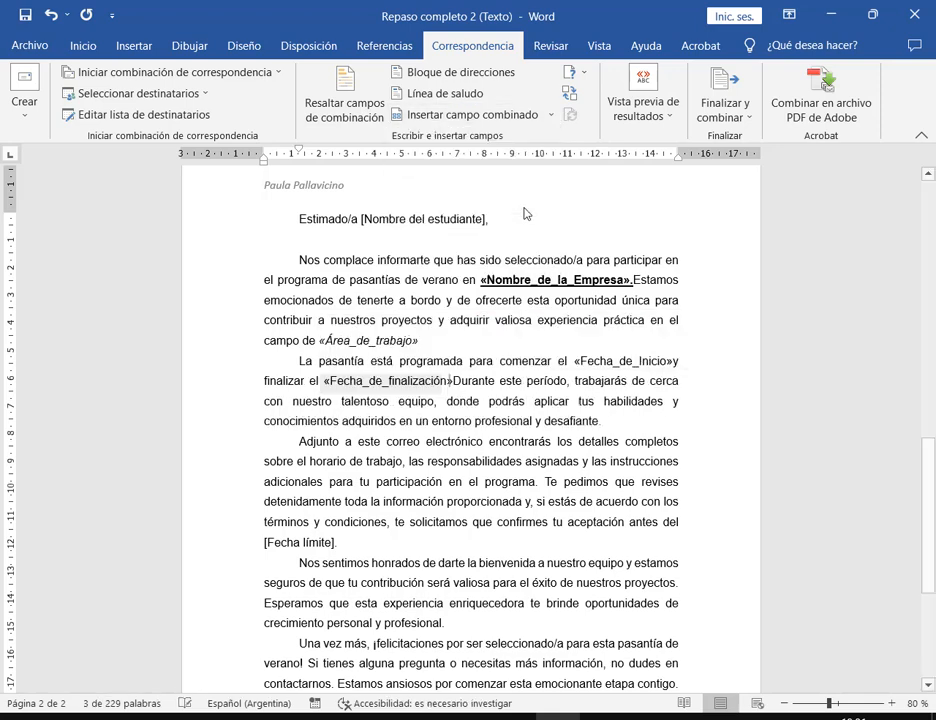
pyautogui.write('.')
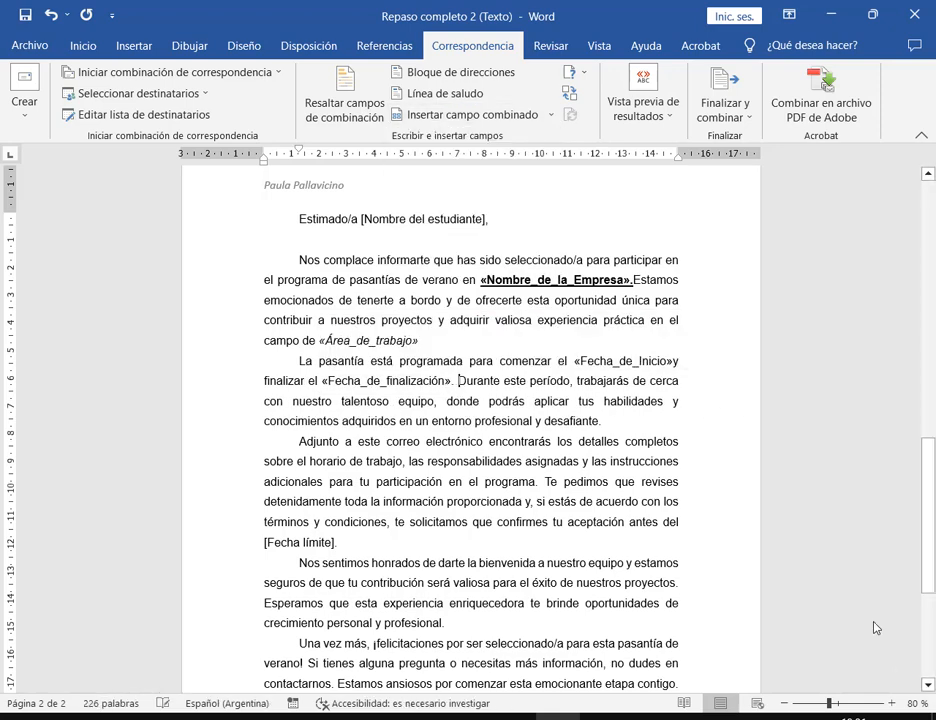
# - Zoom the page to 100% and replace [Fecha límite] with the «Fecha_Límite» field
pyautogui.click(892, 704)
pyautogui.click(892, 704)
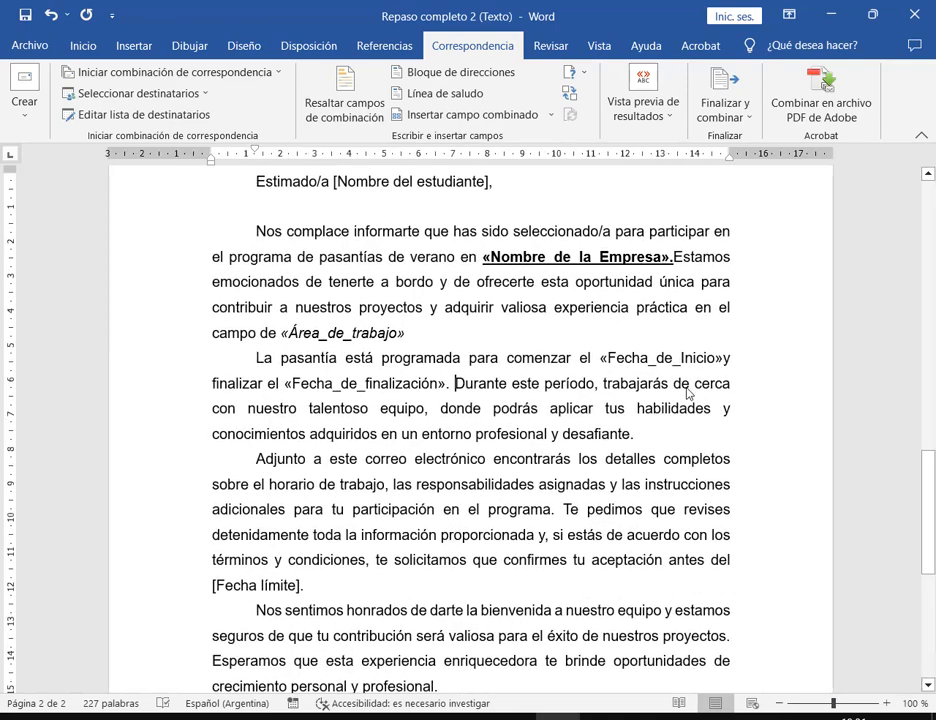
pyautogui.scroll(-3, 604, 374)
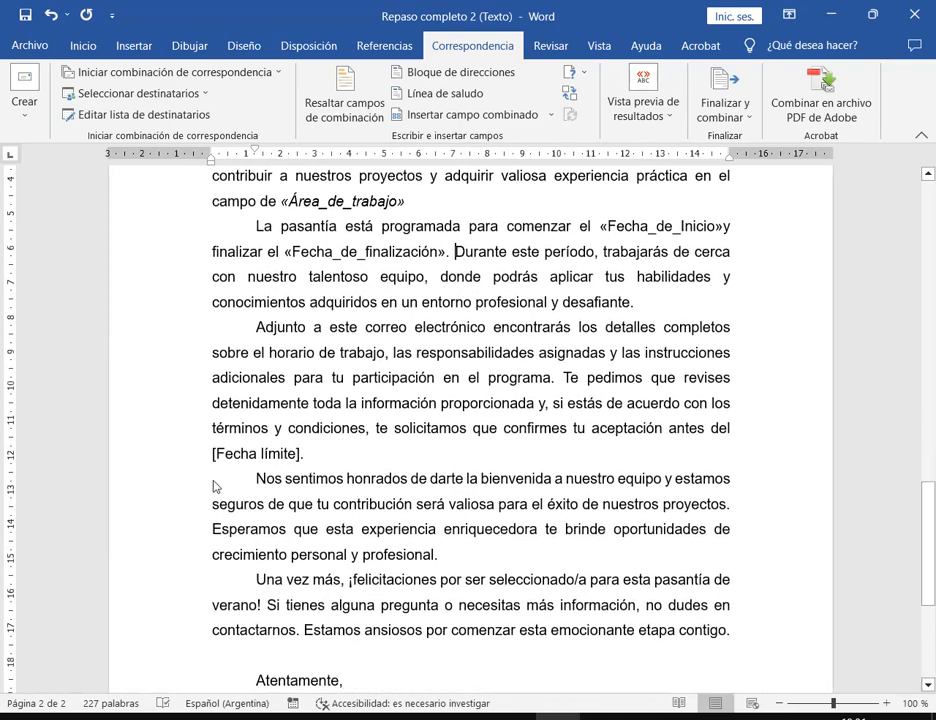
pyautogui.keyDown('shift'); pyautogui.click(301, 457); pyautogui.keyUp('shift')
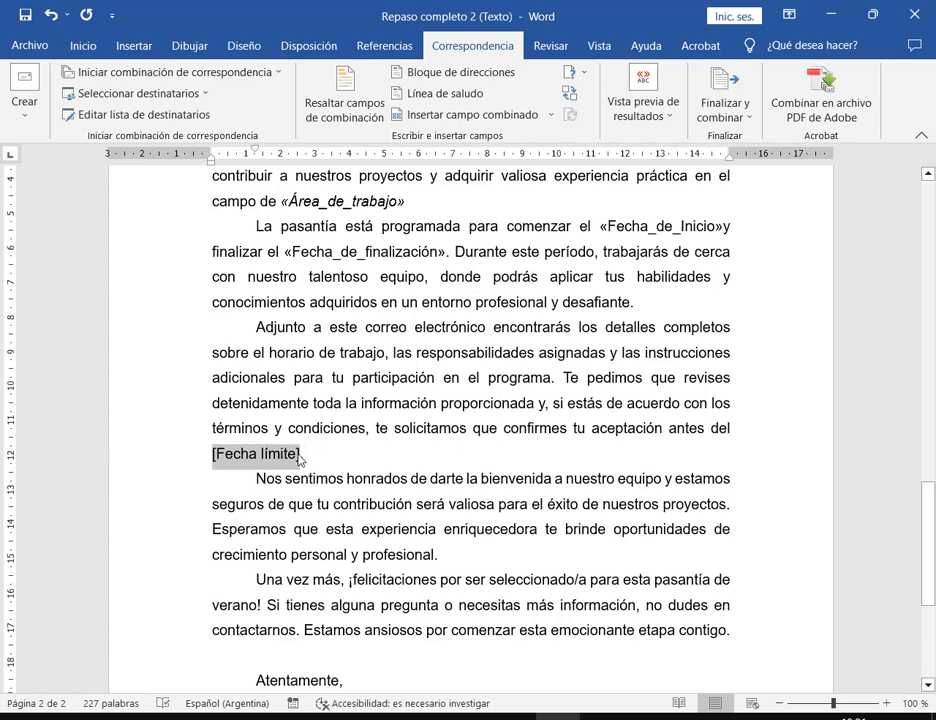
pyautogui.click(549, 115)
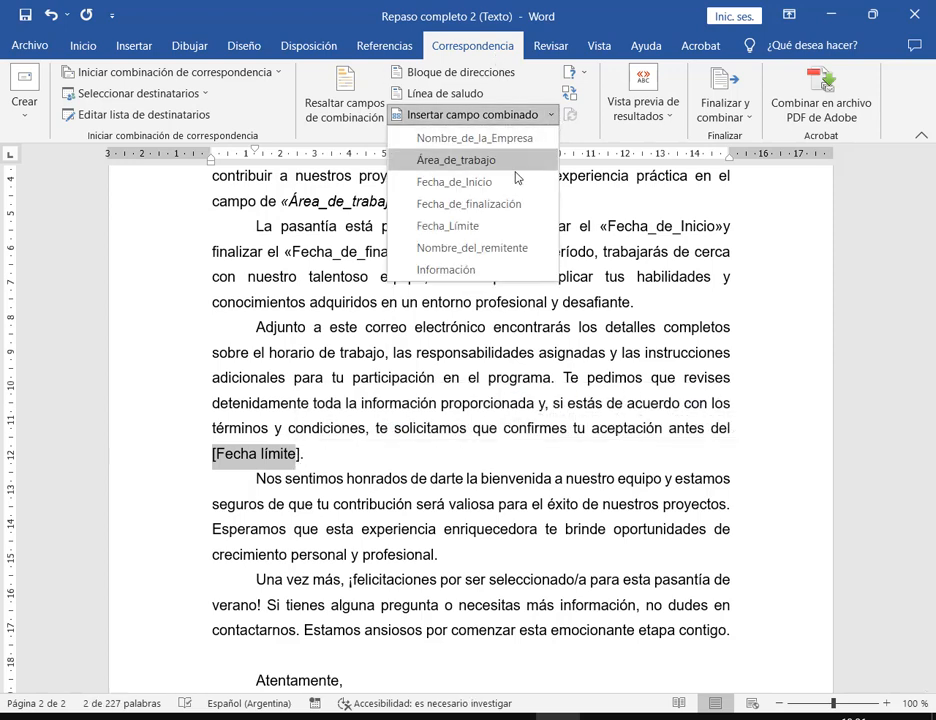
pyautogui.click(504, 226)
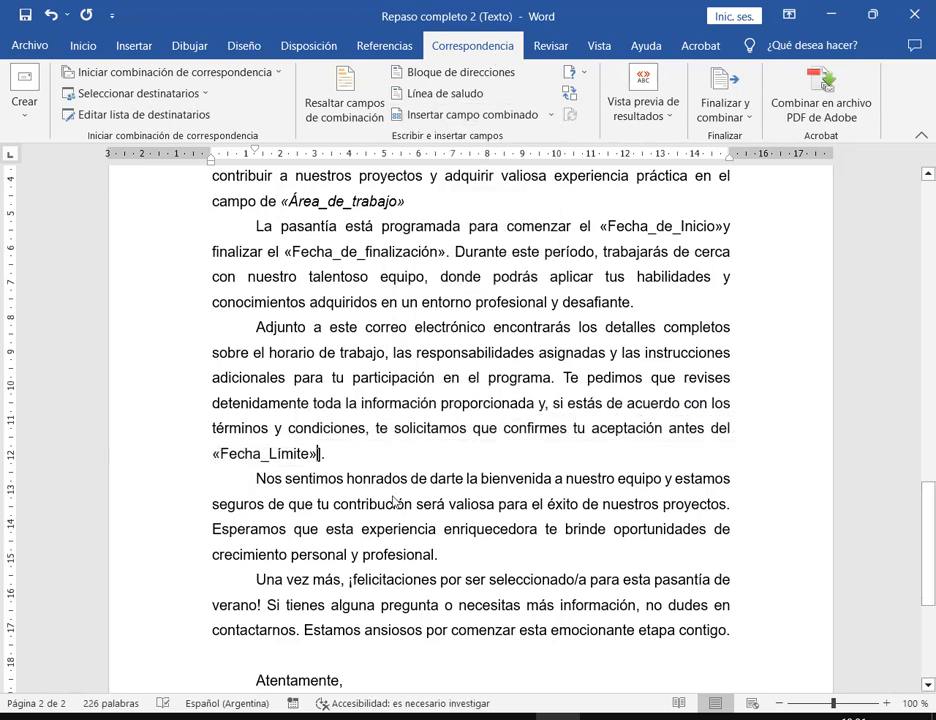
pyautogui.scroll(-3, 627, 407)
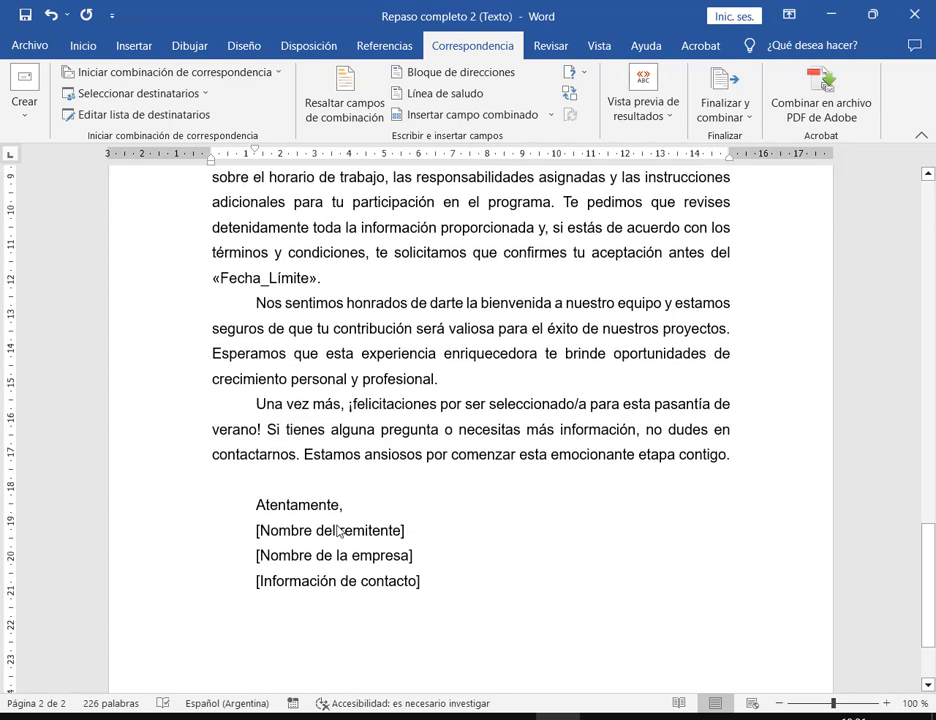
# - Turn the three signature lines into «Nombre_del_remitente», «Nombre_de_la_Empresa» and «Información» fields, one per line
pyautogui.moveTo(418, 533); pyautogui.dragTo(255, 535)
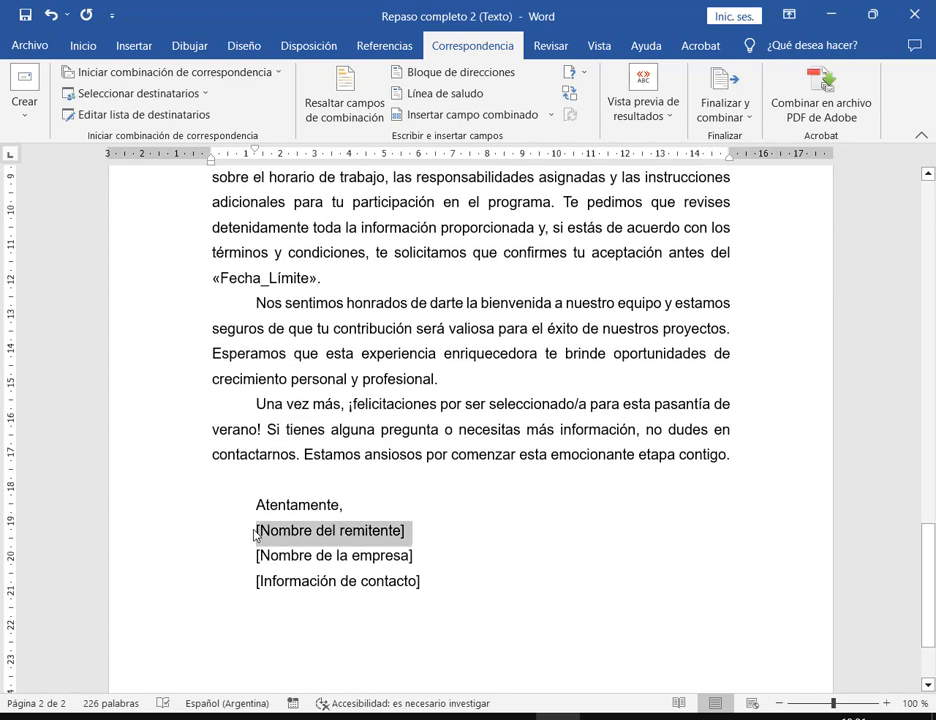
pyautogui.click(551, 115)
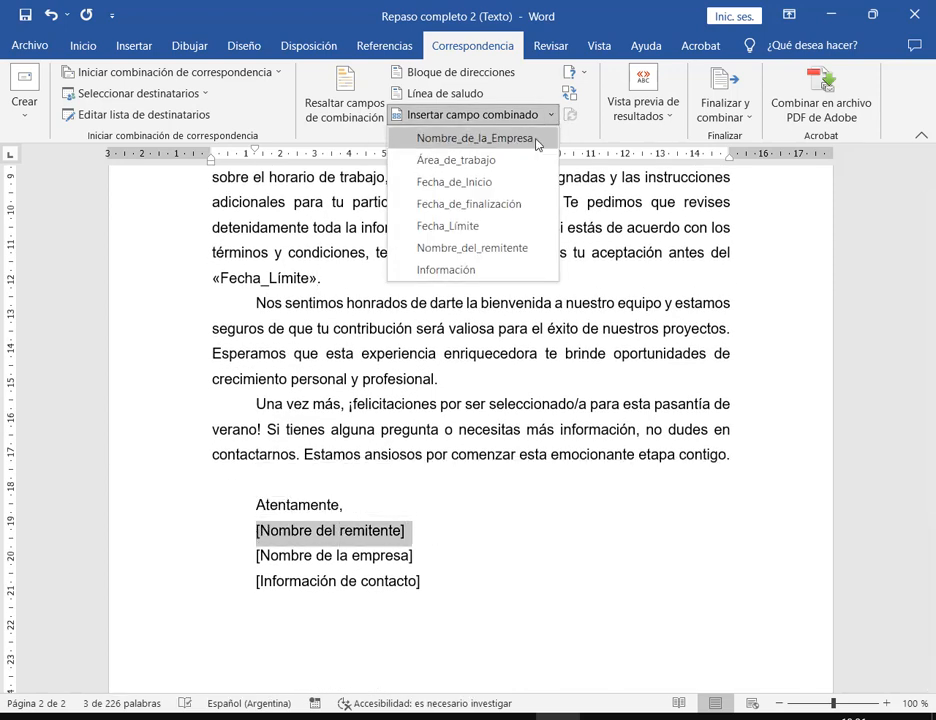
pyautogui.click(497, 248)
pyautogui.press('Return')
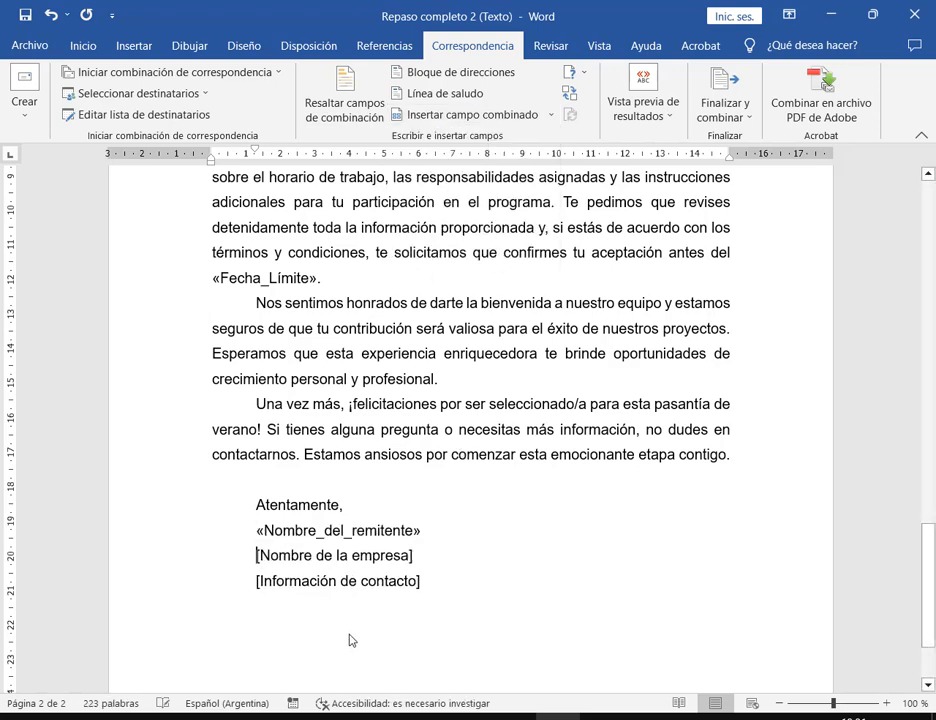
pyautogui.moveTo(417, 560); pyautogui.dragTo(236, 562)
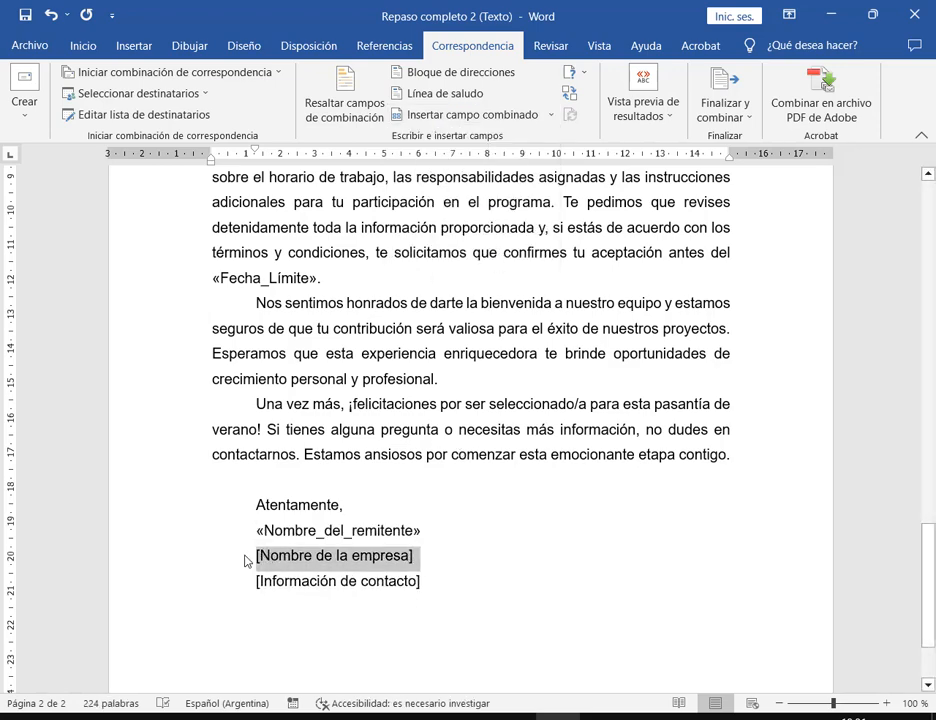
pyautogui.click(550, 115)
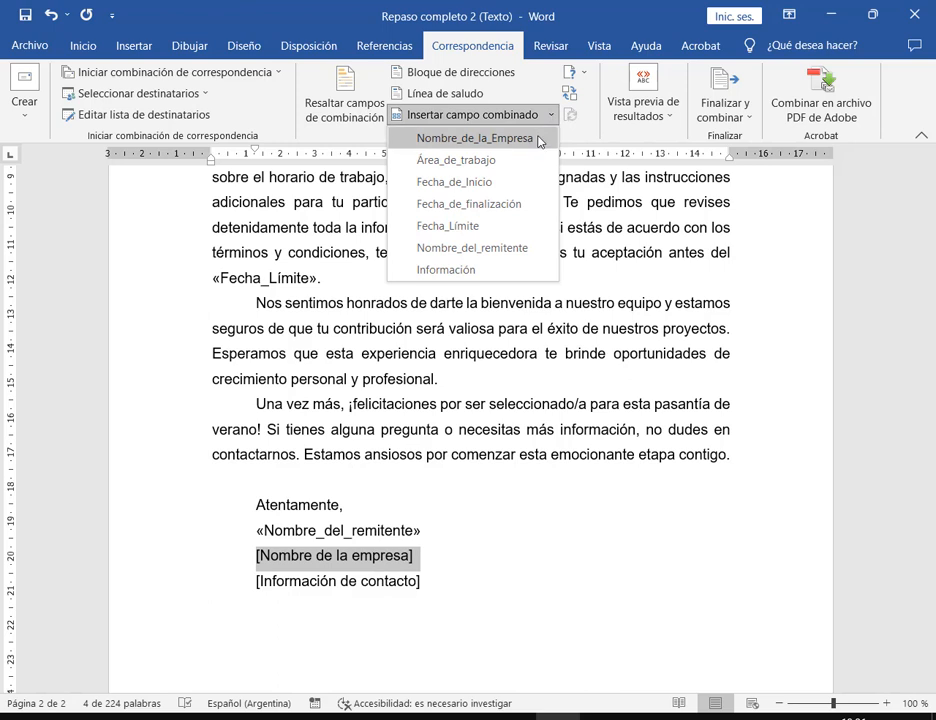
pyautogui.click(537, 139)
pyautogui.press('Return')
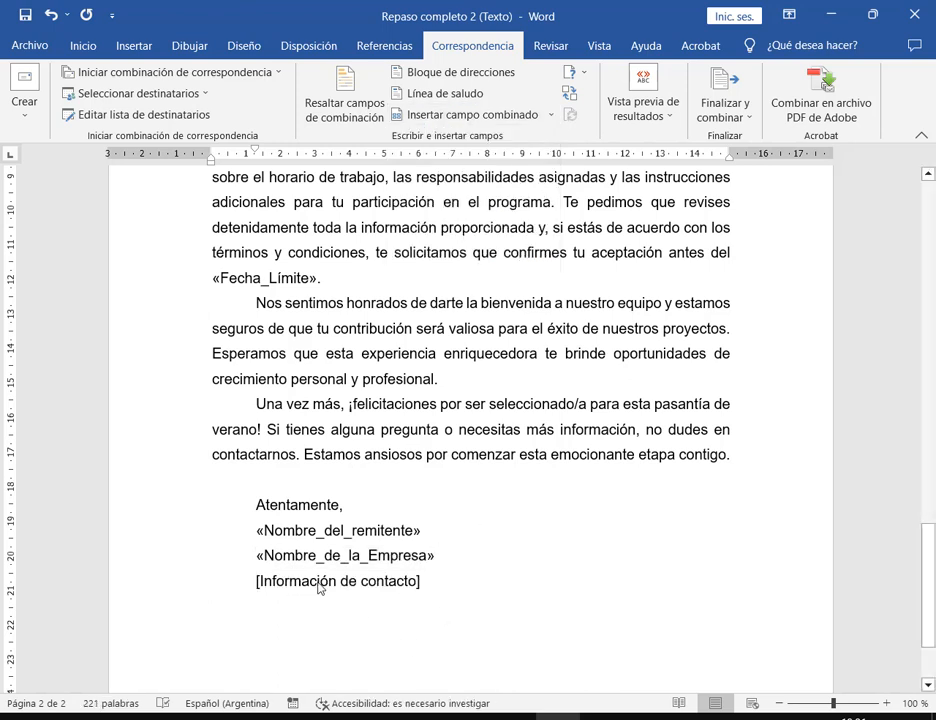
pyautogui.moveTo(257, 582); pyautogui.dragTo(424, 586)
pyautogui.click(549, 116)
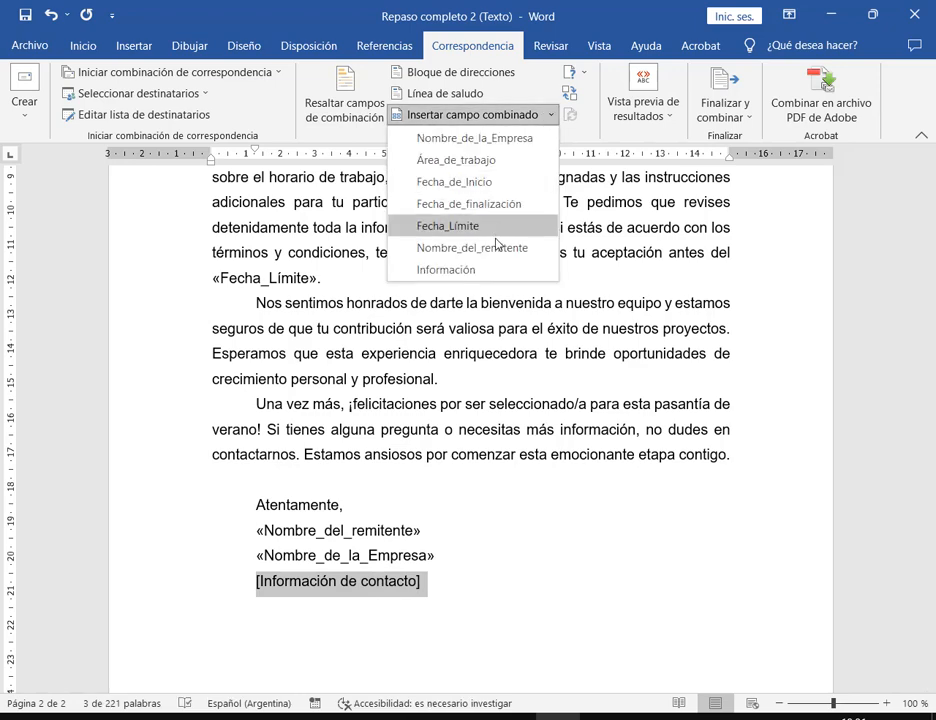
pyautogui.click(494, 270)
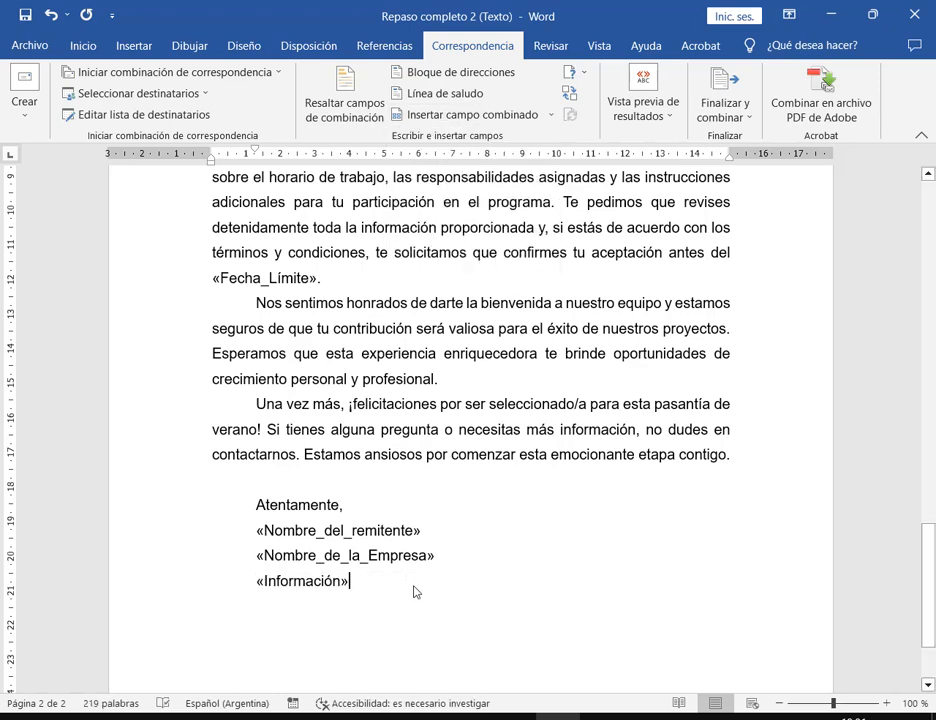
pyautogui.scroll(1, 476, 552)
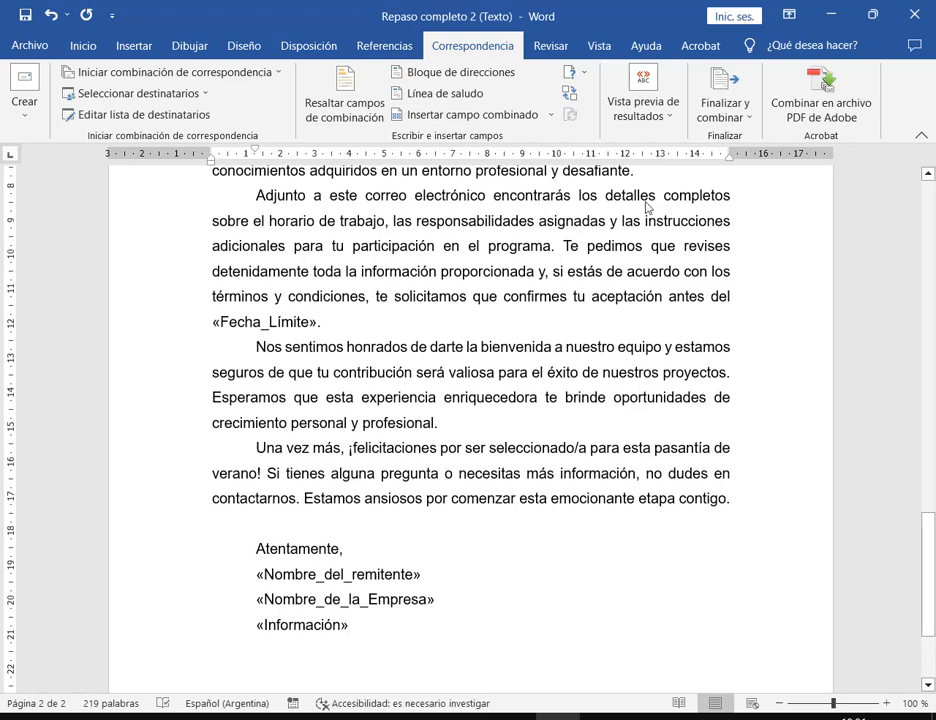
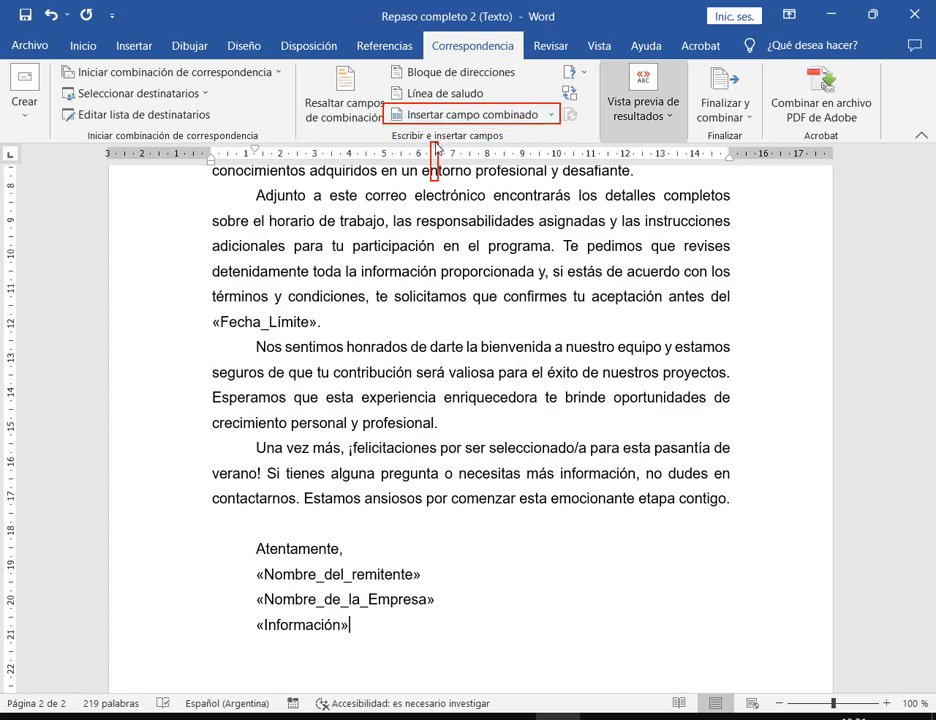
# - Preview merged recipient data and step to record 5, whose company name is blank
pyautogui.click(633, 80)
pyautogui.click(643, 165)
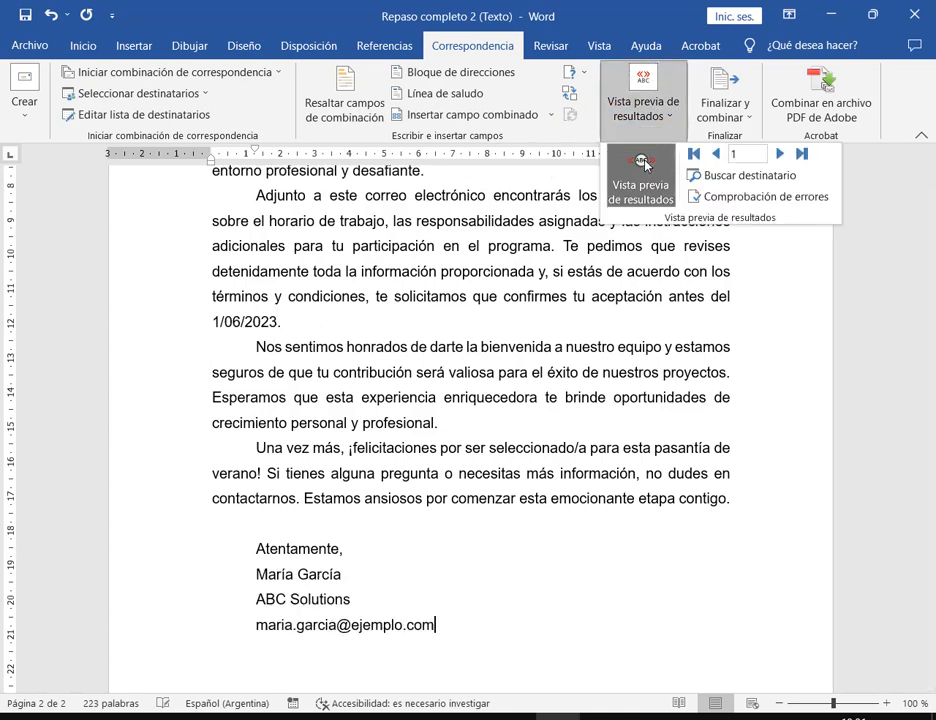
pyautogui.click(780, 154)
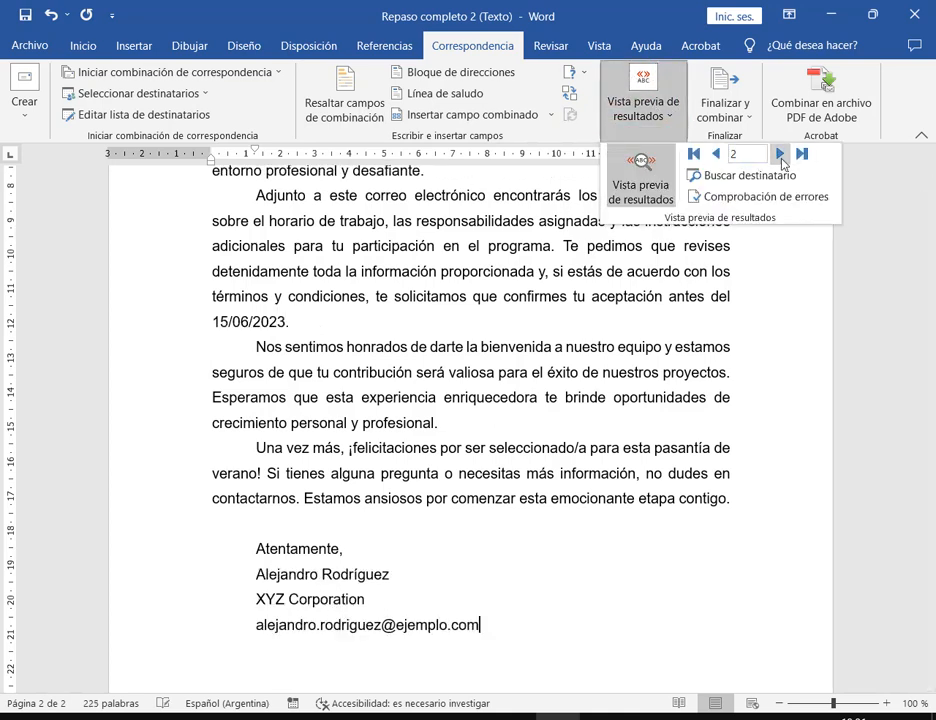
pyautogui.click(780, 154)
pyautogui.click(780, 154)
pyautogui.click(780, 154)
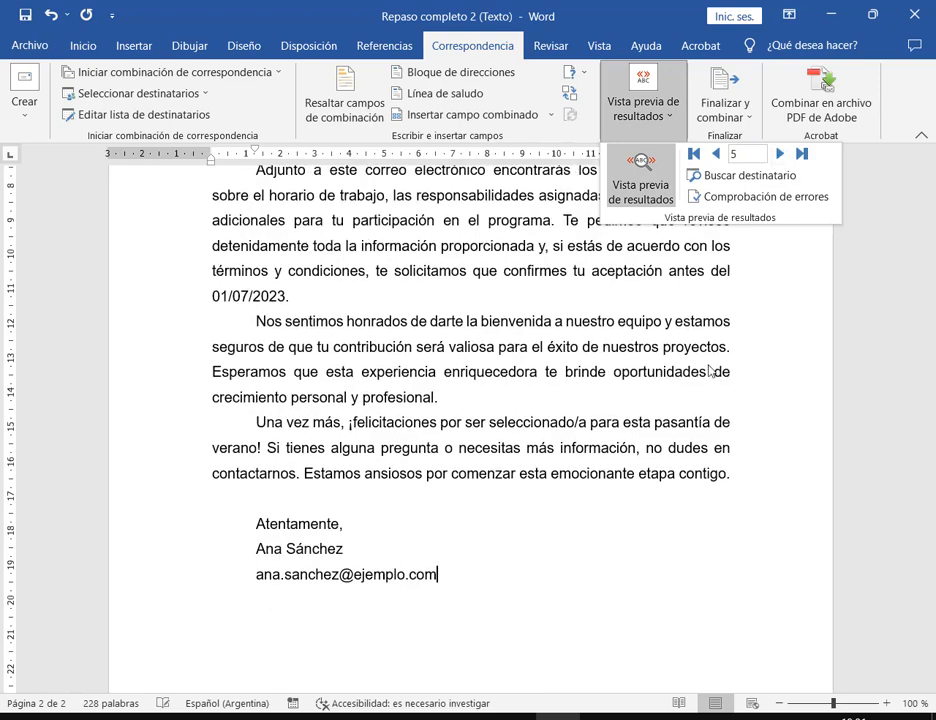
pyautogui.click(716, 154)
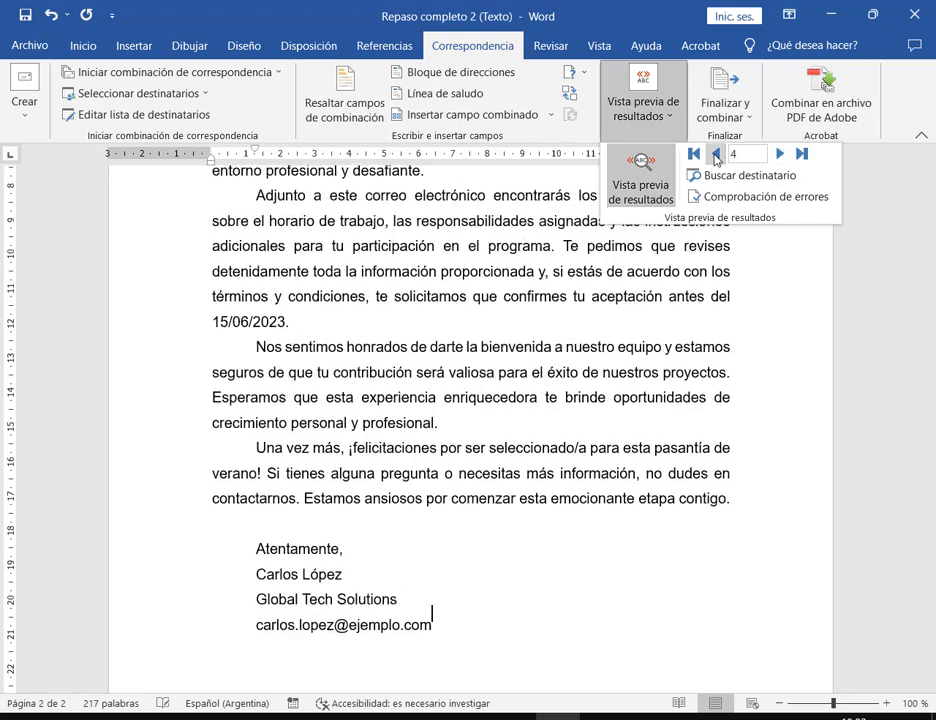
pyautogui.click(781, 154)
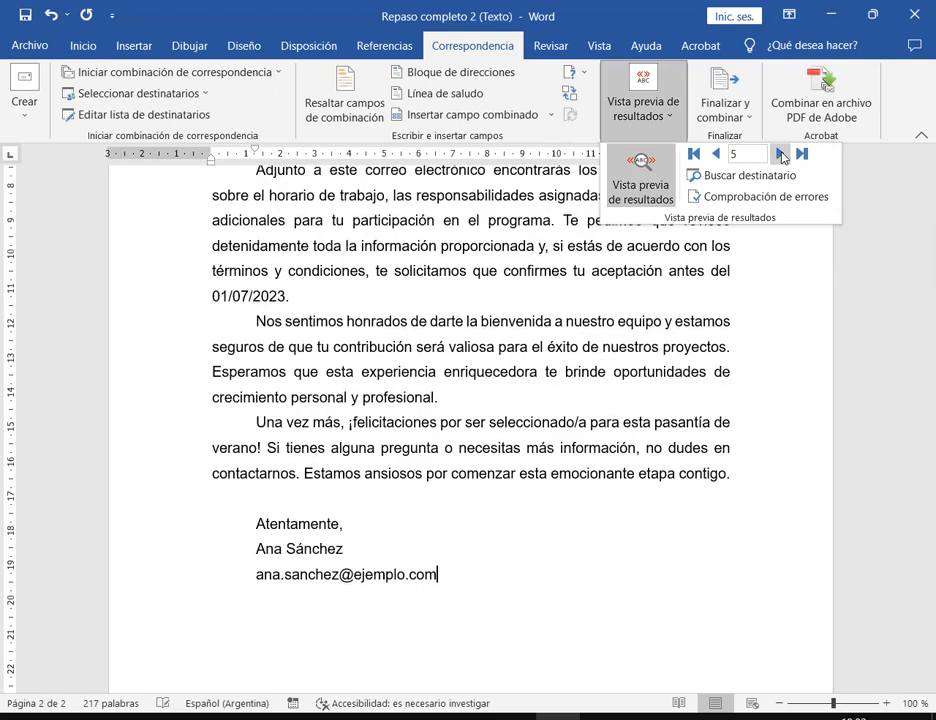
pyautogui.scroll(3, 409, 595)
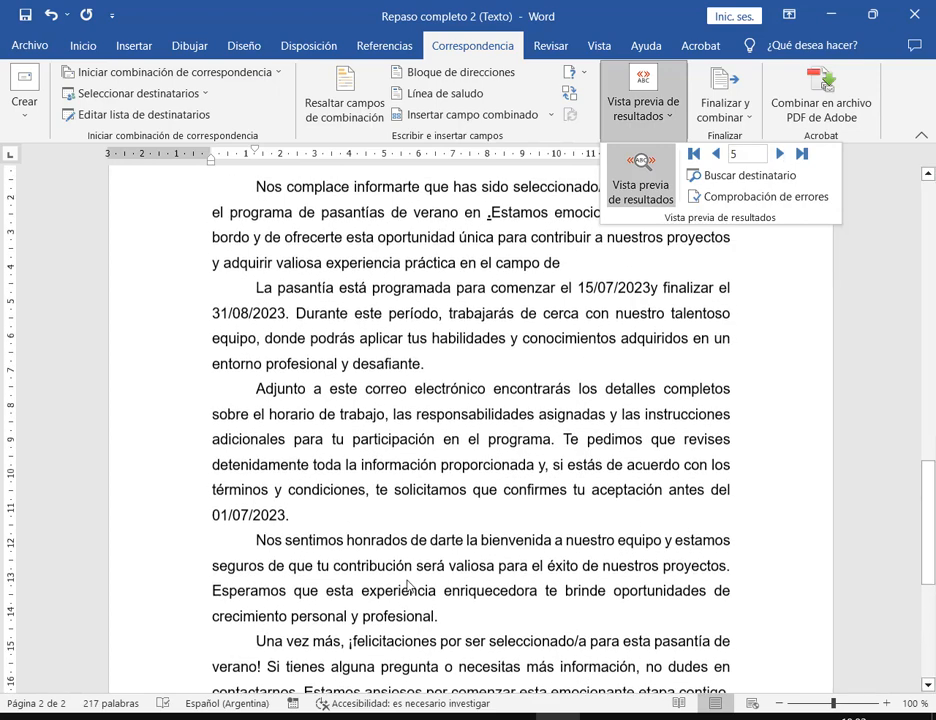
pyautogui.click(658, 98)
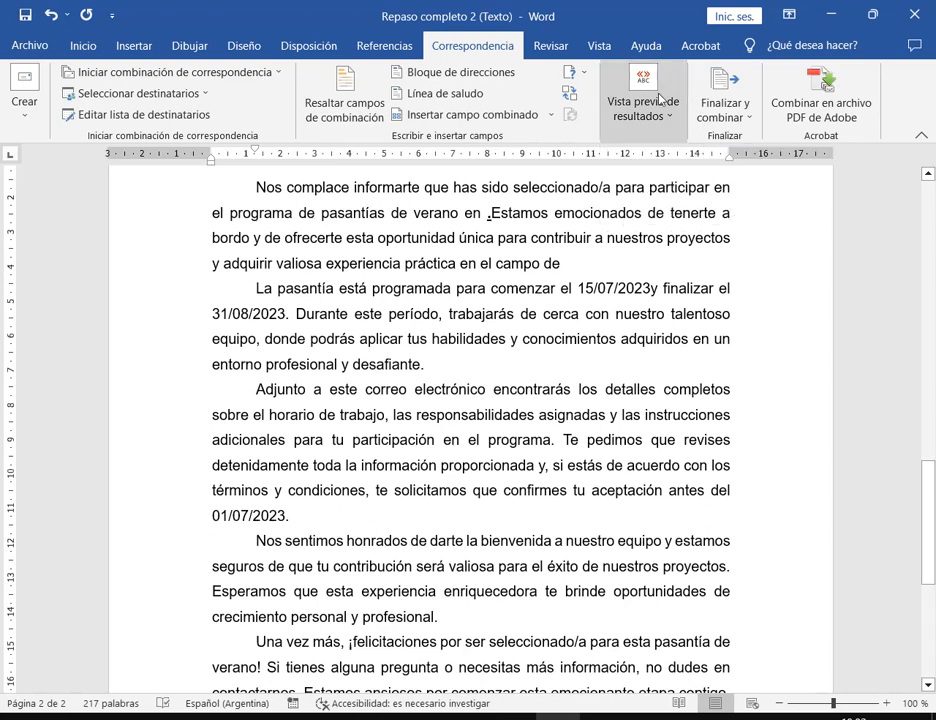
# - Edit the Lista repaso 2.mdb source and paste Innovate Labs into row 5's company cell
pyautogui.click(143, 115)
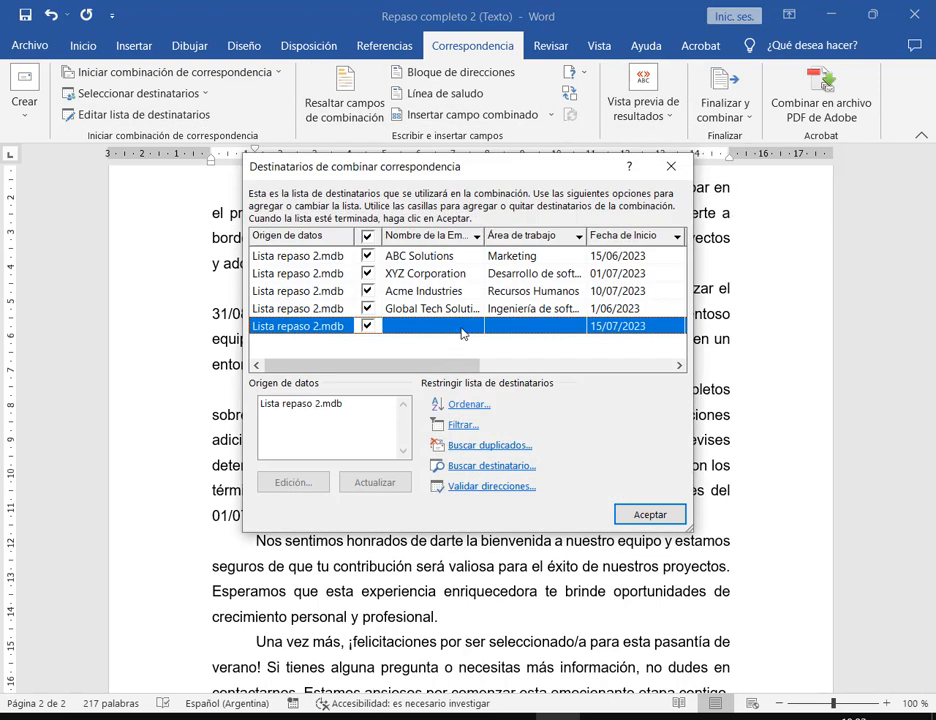
pyautogui.moveTo(447, 367); pyautogui.dragTo(406, 370)
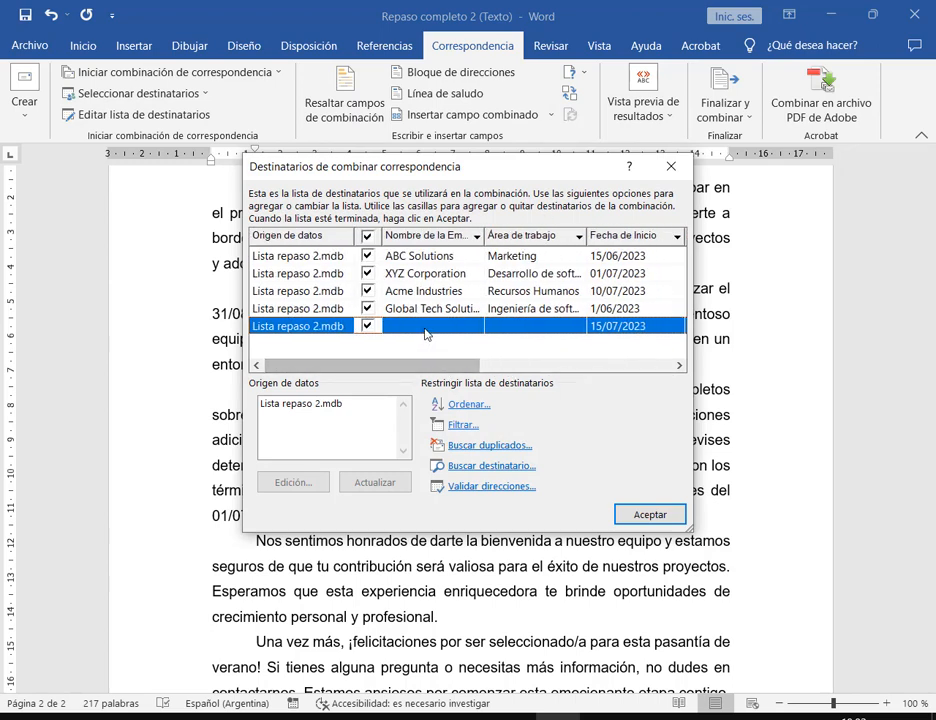
pyautogui.click(201, 716)
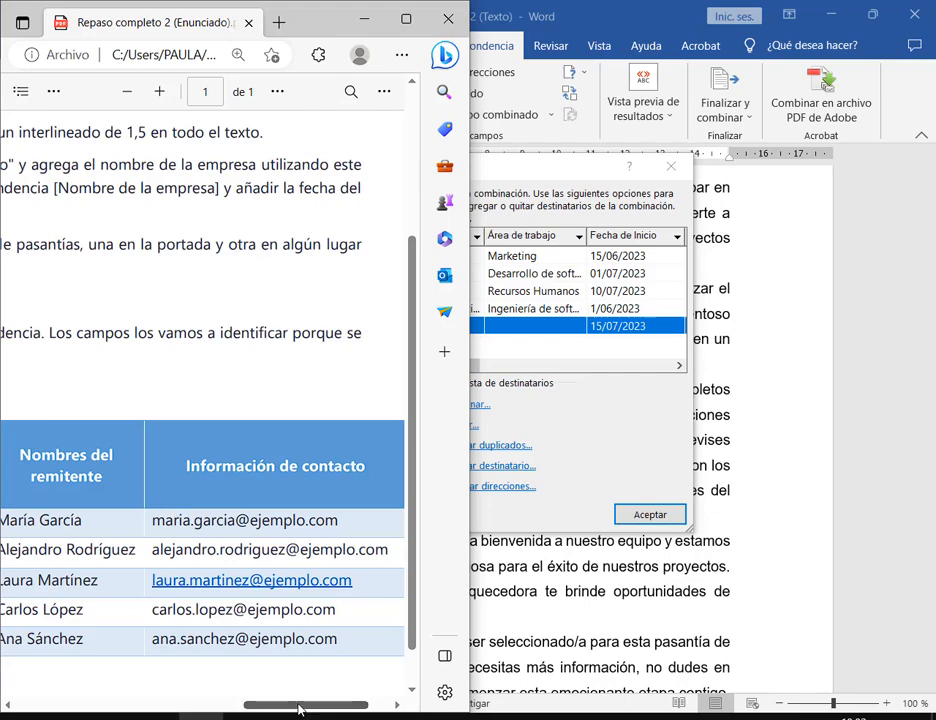
pyautogui.moveTo(299, 707); pyautogui.dragTo(70, 711)
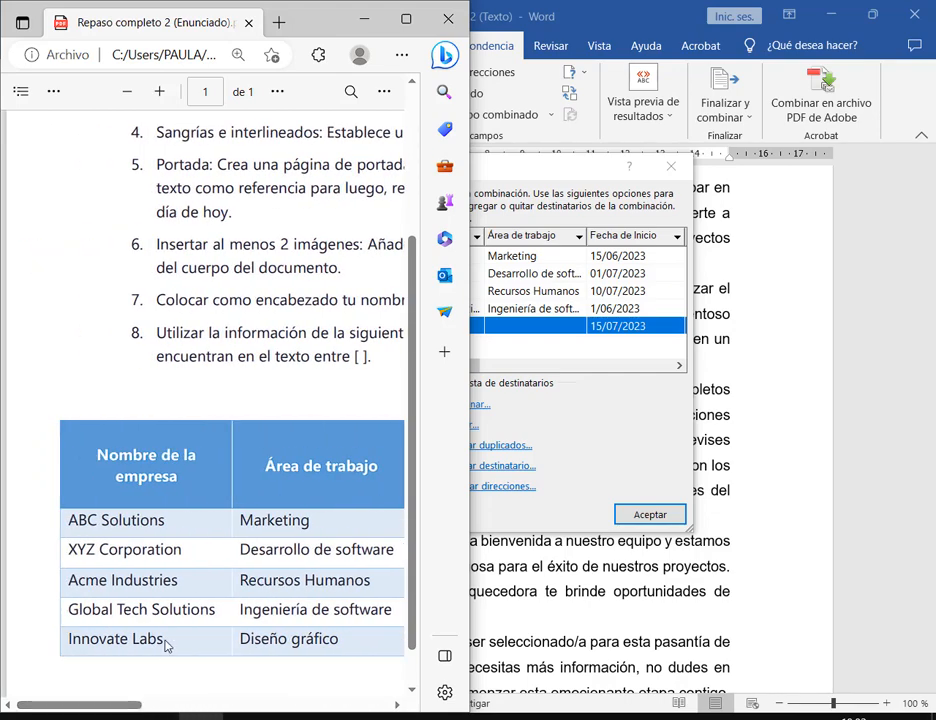
pyautogui.moveTo(166, 642); pyautogui.dragTo(60, 645)
pyautogui.click(595, 356)
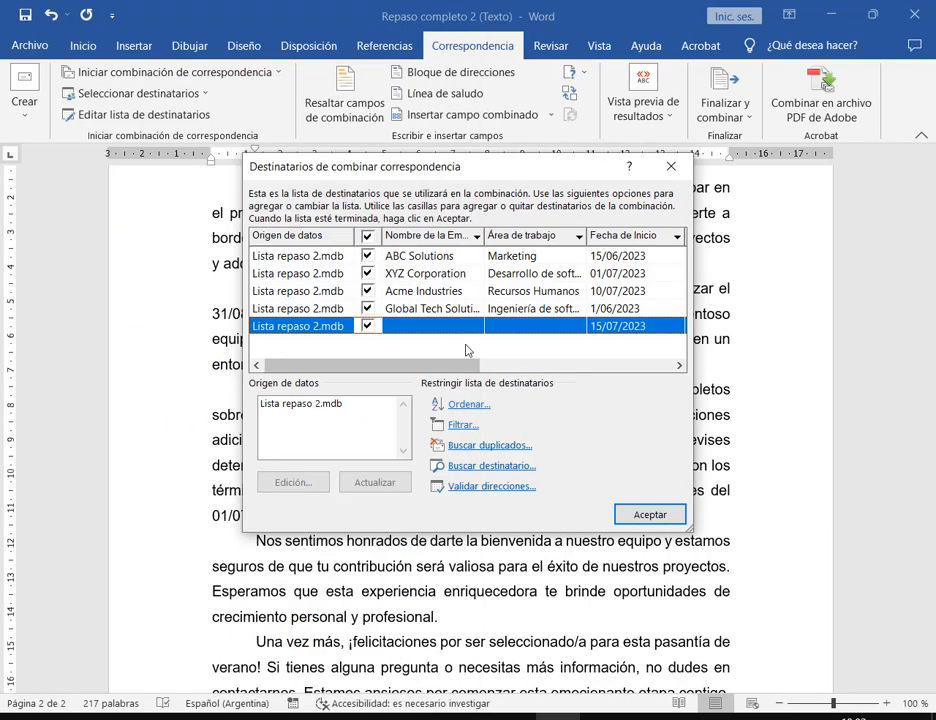
pyautogui.click(332, 404)
pyautogui.click(293, 482)
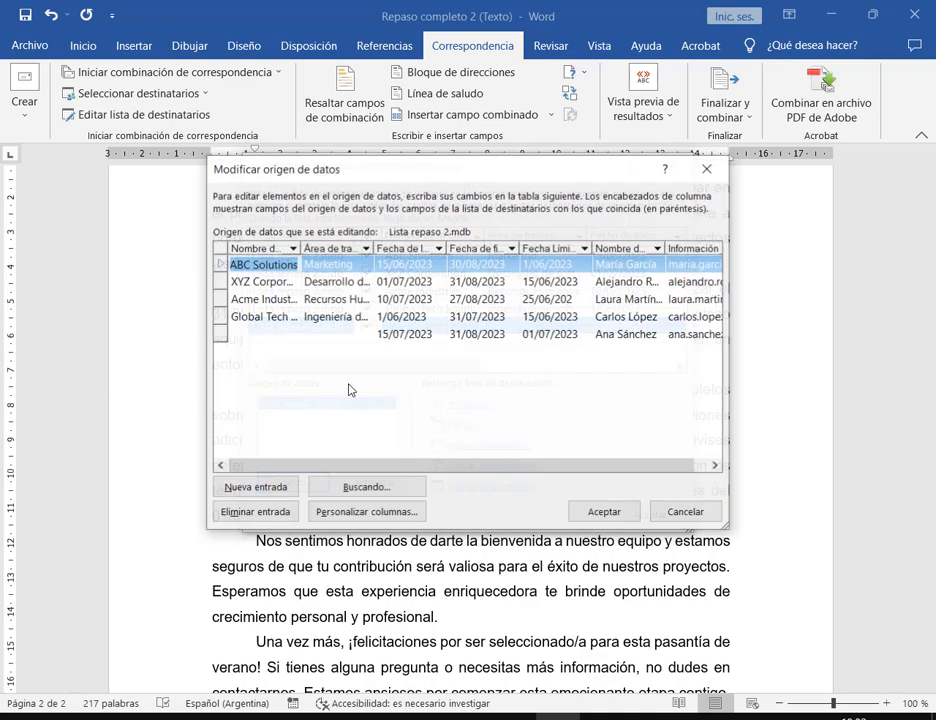
pyautogui.click(254, 340)
pyautogui.write('Innovate Labs')
# - Paste Diseño gráfico into row 5's work area and save changes to Lista repaso 2.mdb
pyautogui.hotkey('alt', 'Tab')
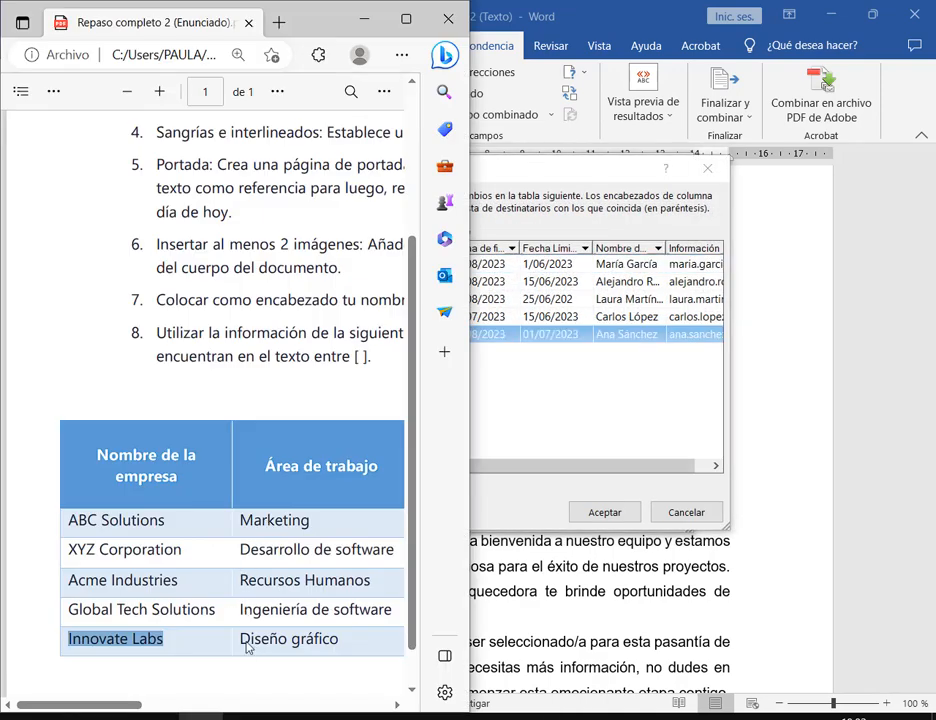
pyautogui.moveTo(242, 641); pyautogui.dragTo(340, 645)
pyautogui.hotkey('ctrl', 'c')
pyautogui.hotkey('alt', 'Tab')
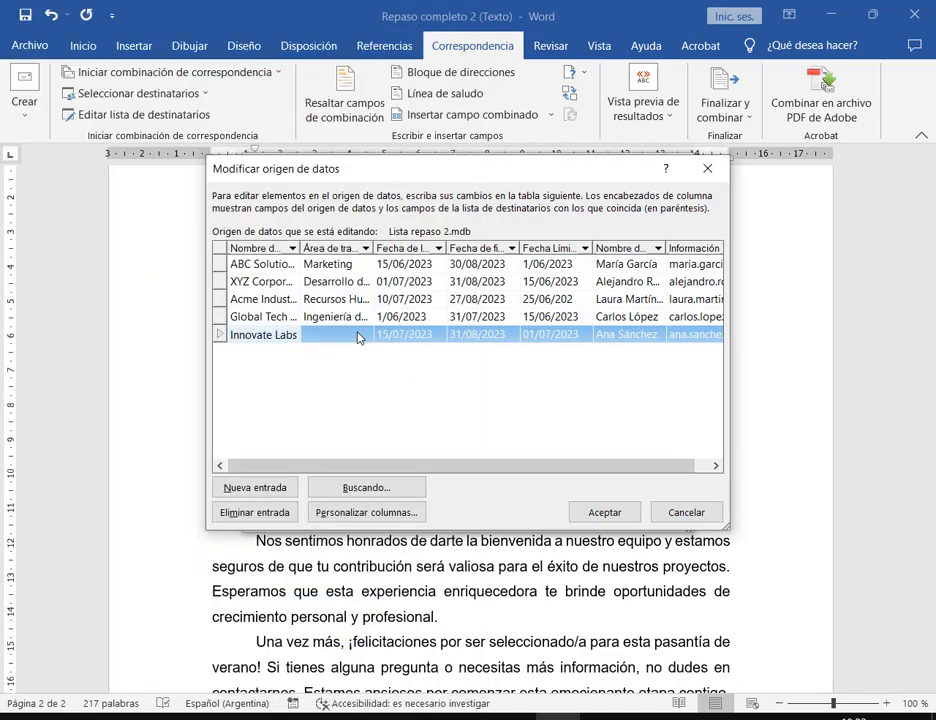
pyautogui.click(358, 338)
pyautogui.hotkey('ctrl', 'v')
pyautogui.click(603, 512)
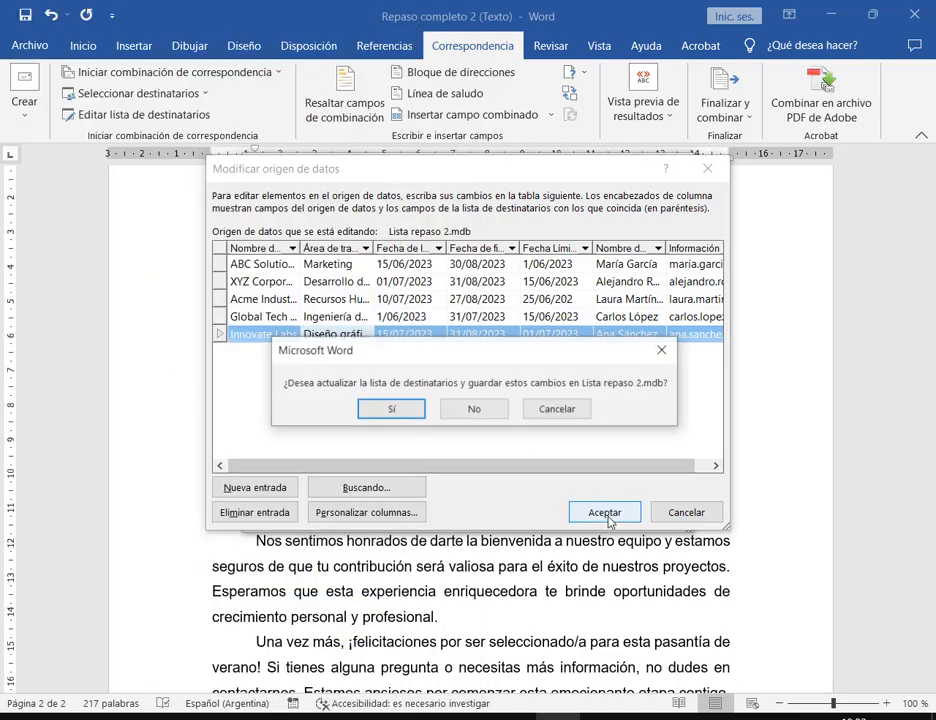
pyautogui.click(417, 410)
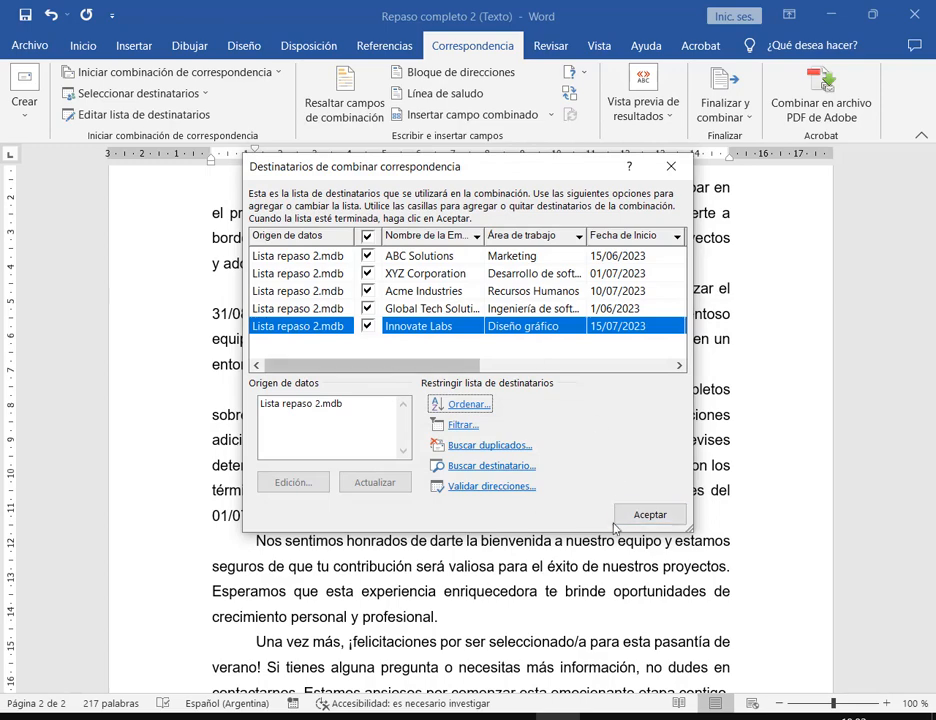
# - Close the recipient list and step the preview back to record 1, ABC Solutions in Marketing
pyautogui.click(647, 514)
pyautogui.scroll(-3, 643, 507)
pyautogui.scroll(-2, 643, 507)
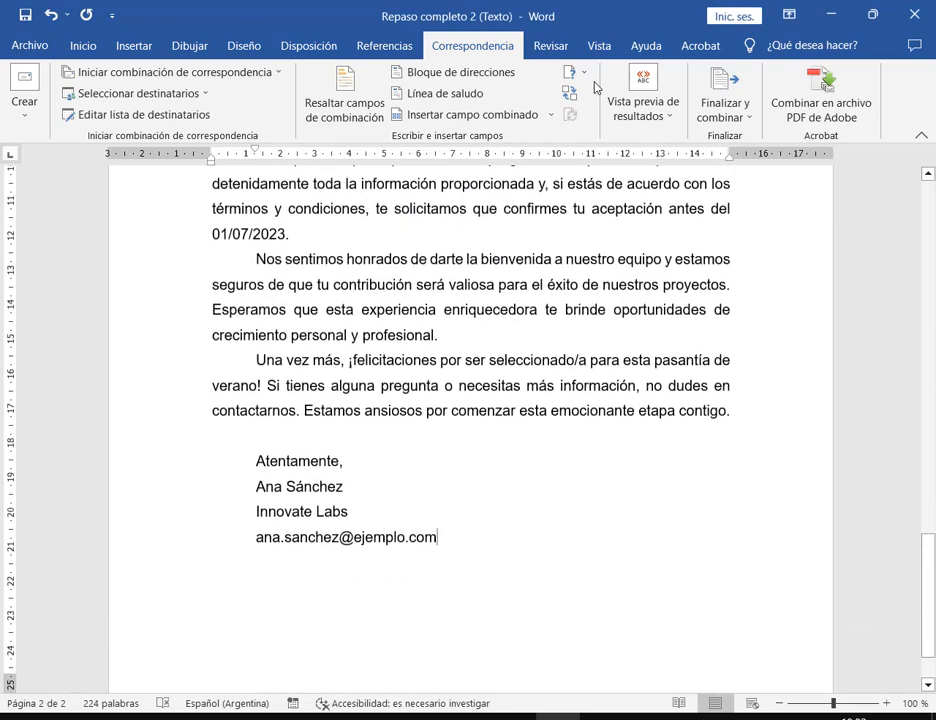
pyautogui.click(643, 108)
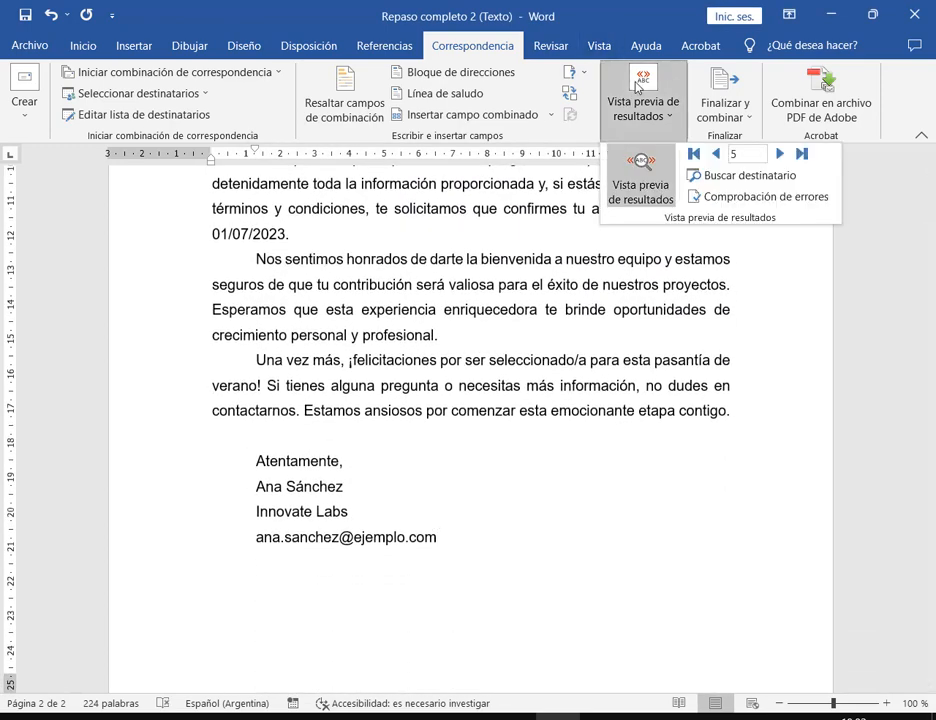
pyautogui.click(716, 153)
pyautogui.click(780, 153)
pyautogui.click(718, 155)
pyautogui.click(716, 154)
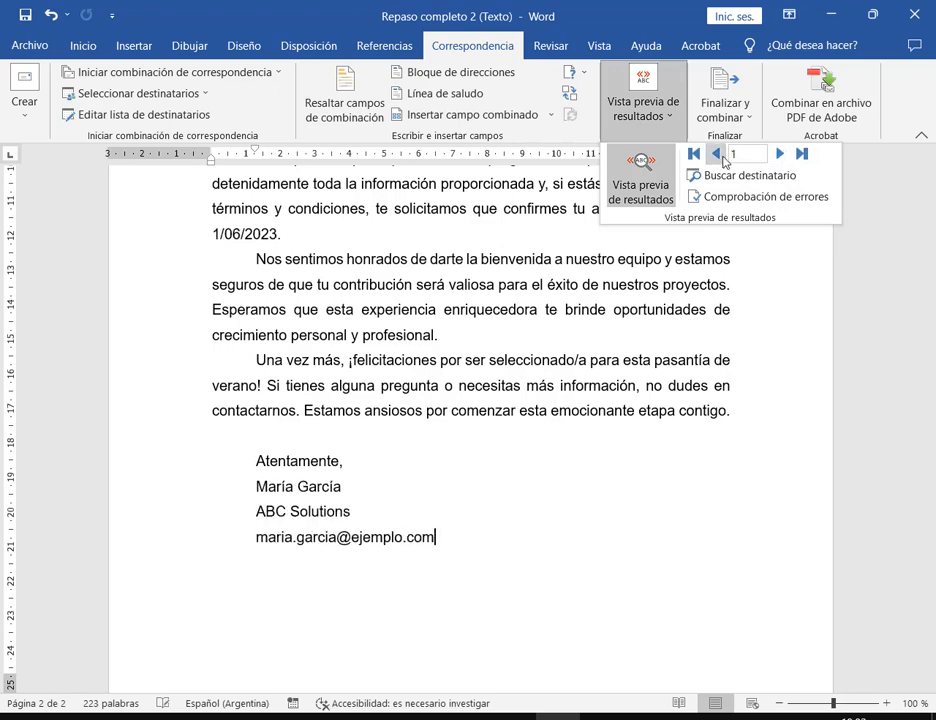
pyautogui.scroll(5, 655, 390)
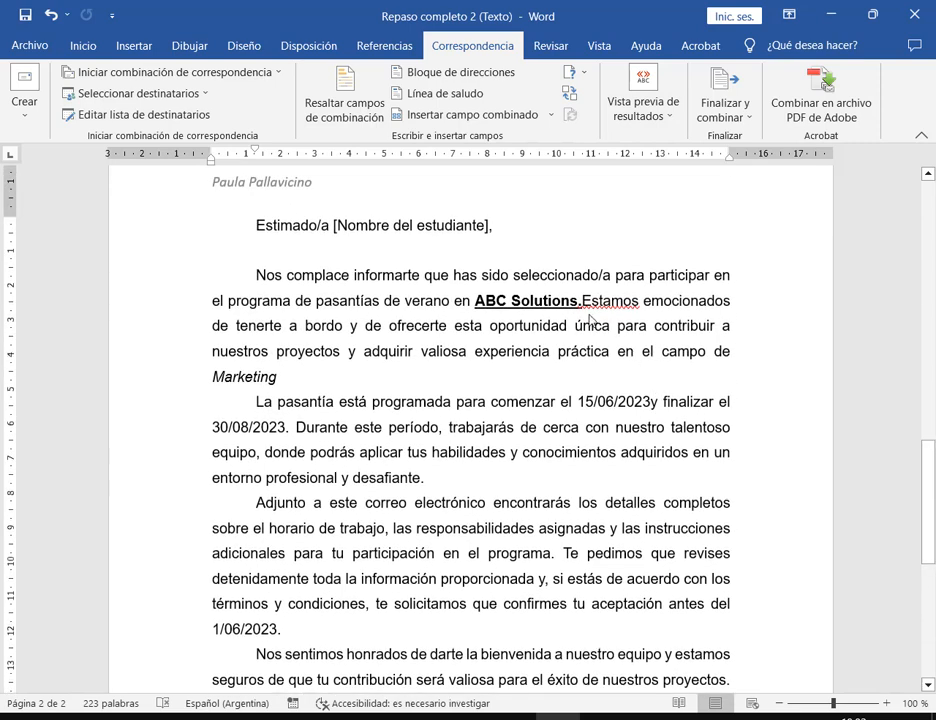
# - Insert a missing space after ABC Solutions in the letter's opening text
pyautogui.click(581, 302)
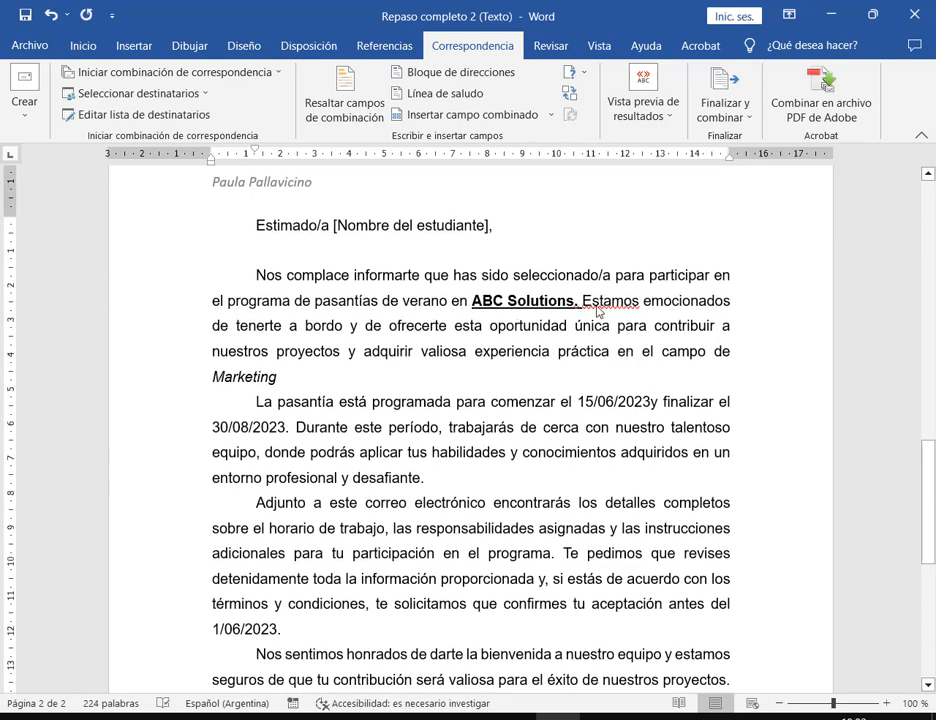
pyautogui.rightClick(606, 307)
pyautogui.press('Escape')
pyautogui.click(82, 45)
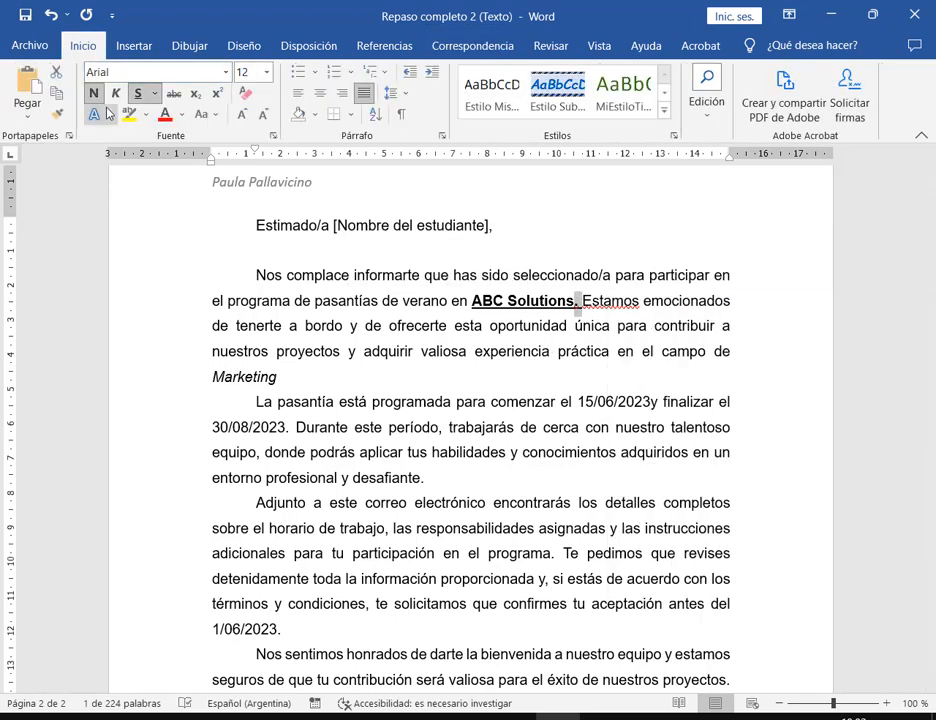
pyautogui.click(736, 378)
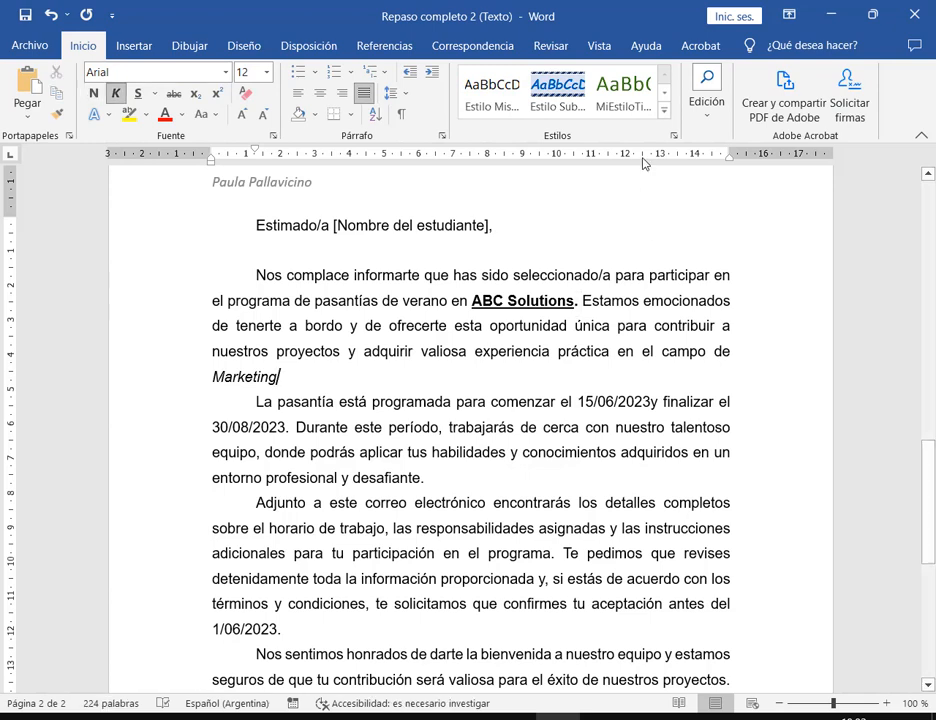
pyautogui.click(640, 301)
# - Merge all records into a new document with Editar documentos individuales
pyautogui.click(497, 46)
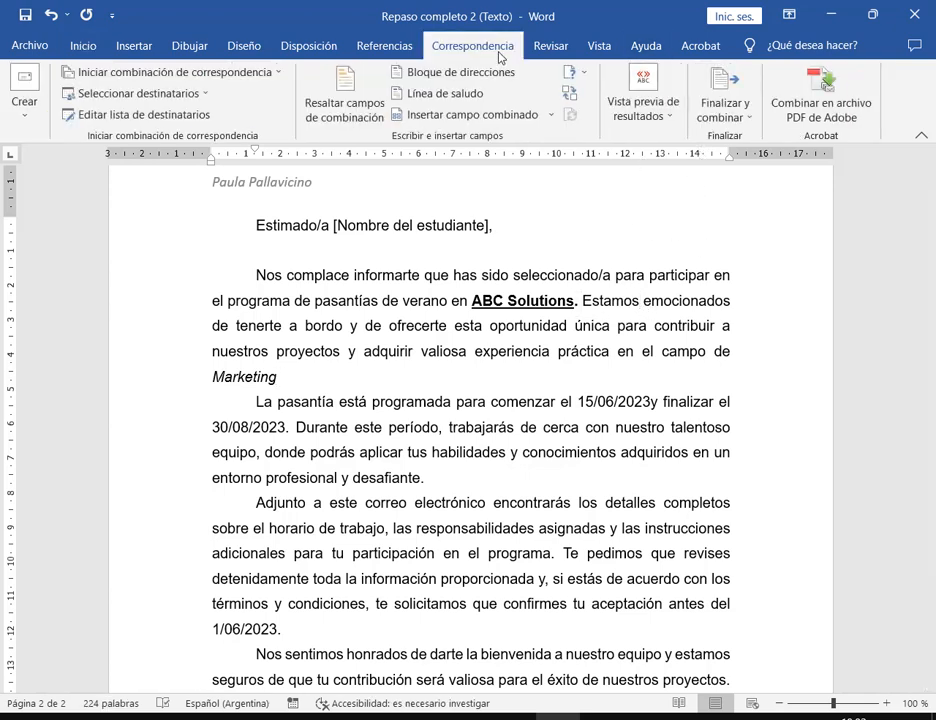
pyautogui.click(719, 111)
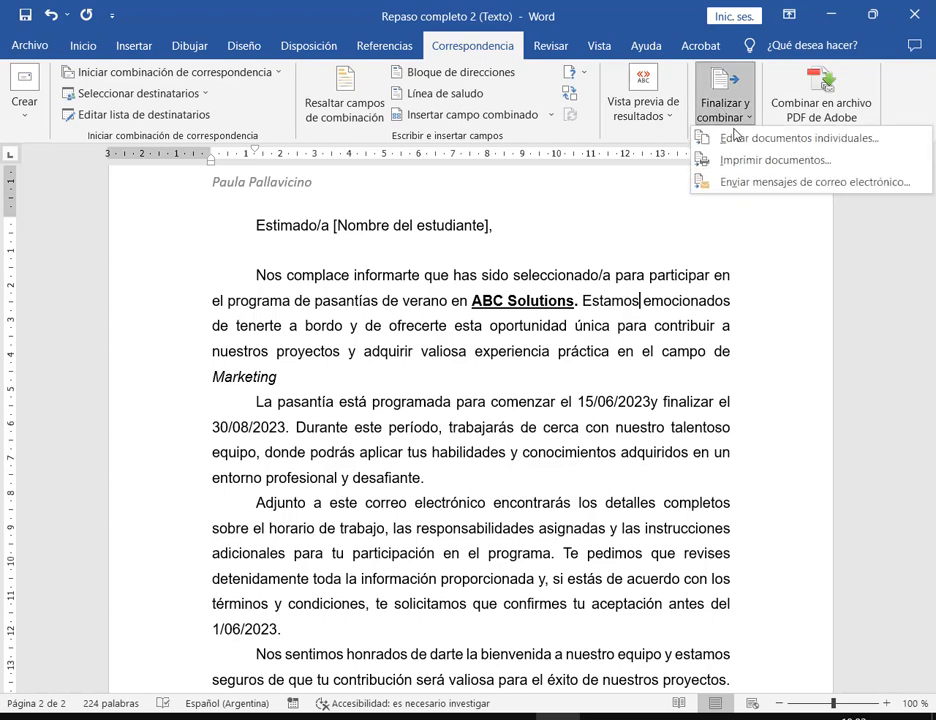
pyautogui.click(748, 138)
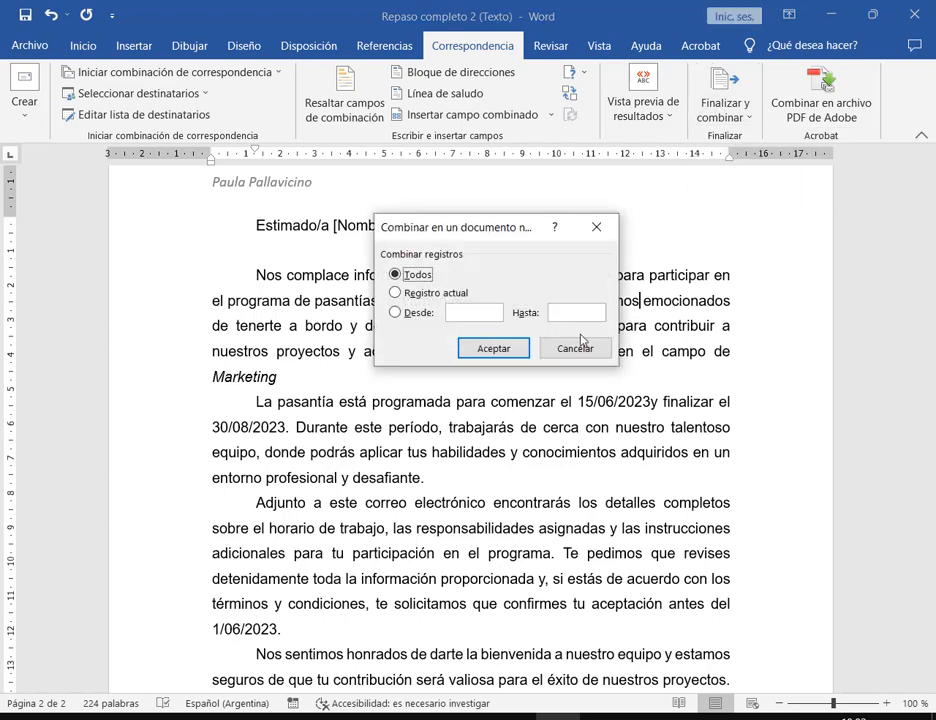
pyautogui.press('Return')
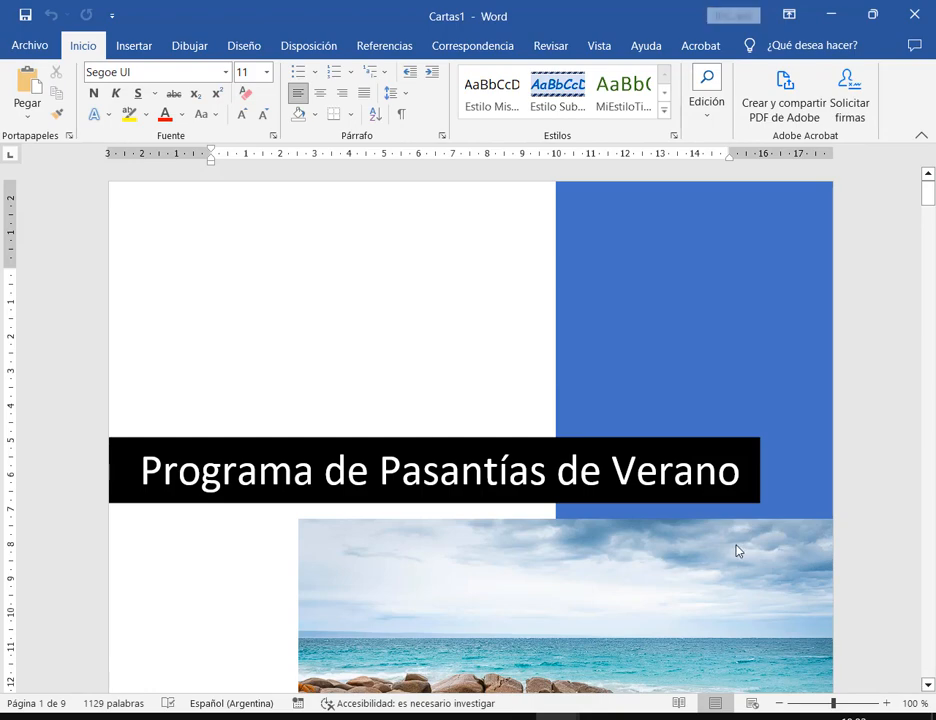
# - Scroll through the merged Cartas1 covers and letters, down to the Innovate Labs letter
pyautogui.keyDown('ctrl'); pyautogui.scroll(-4, 735, 549); pyautogui.keyUp('ctrl')
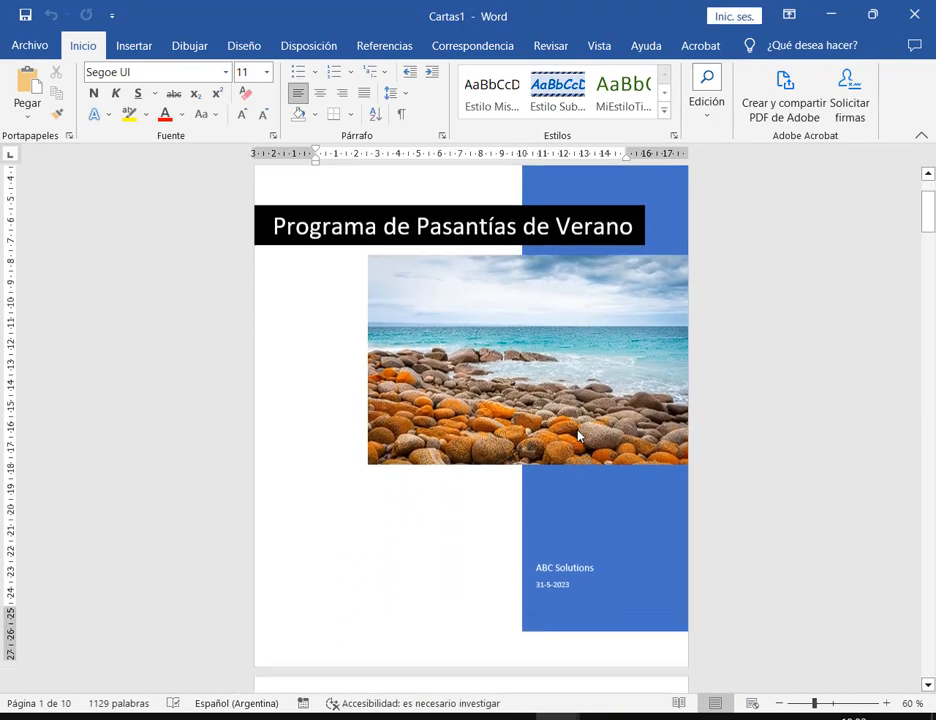
pyautogui.scroll(-10, 583, 433)
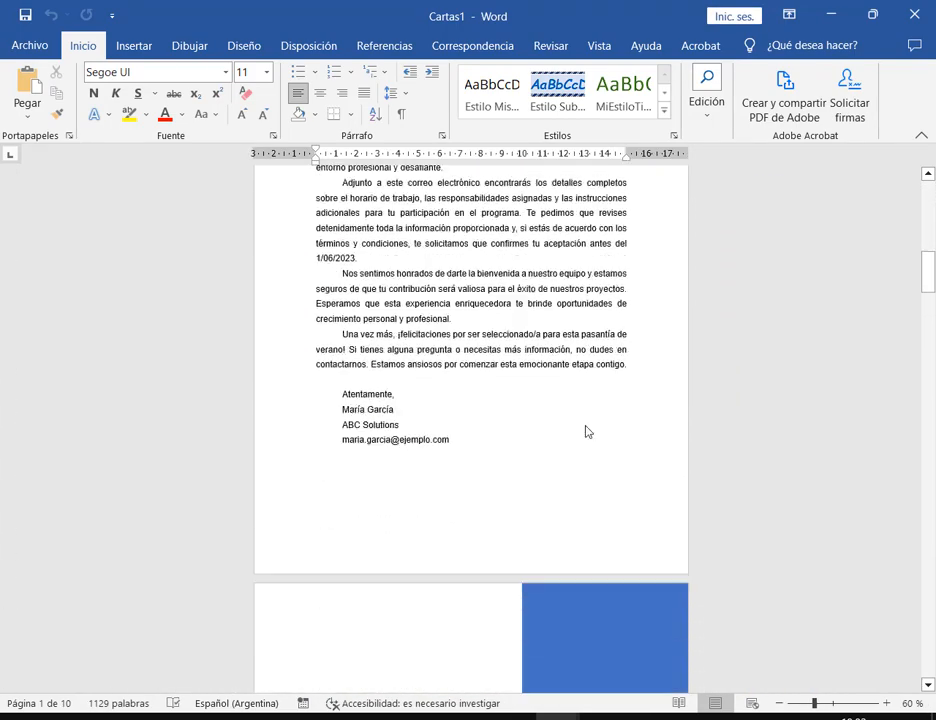
pyautogui.scroll(-10, 588, 432)
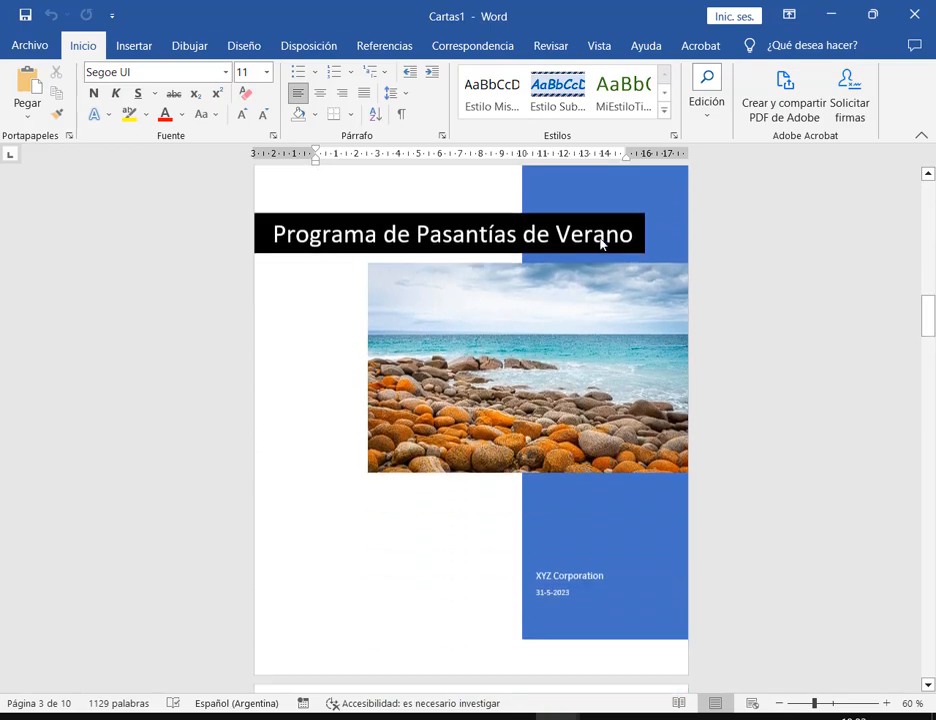
pyautogui.scroll(-8, 601, 244)
pyautogui.moveTo(932, 348); pyautogui.dragTo(924, 648)
pyautogui.scroll(-2, 628, 305)
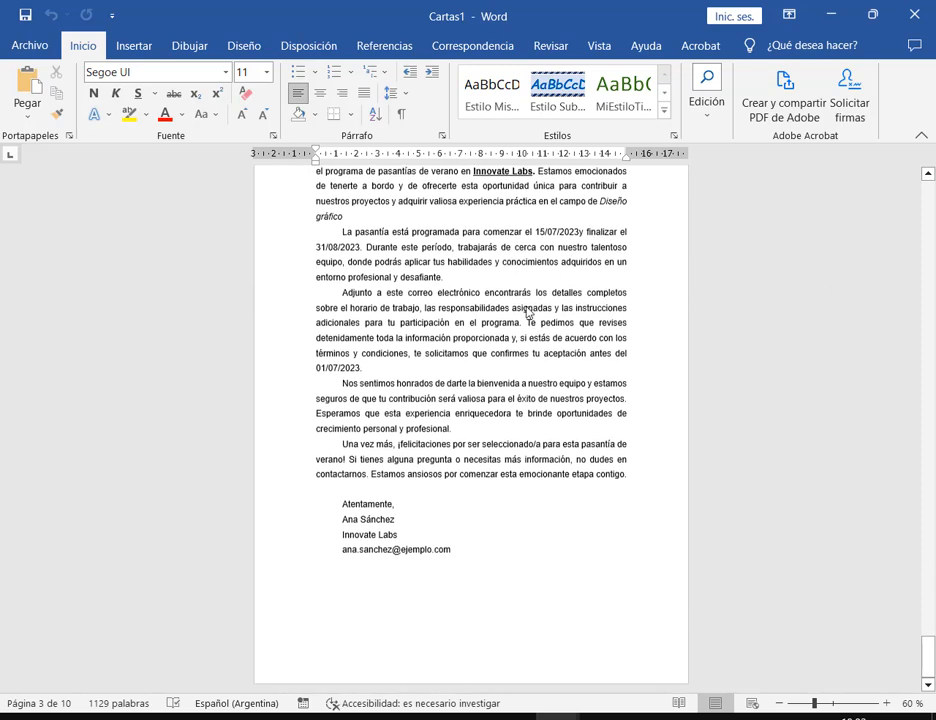
pyautogui.click(521, 322)
pyautogui.click(450, 547)
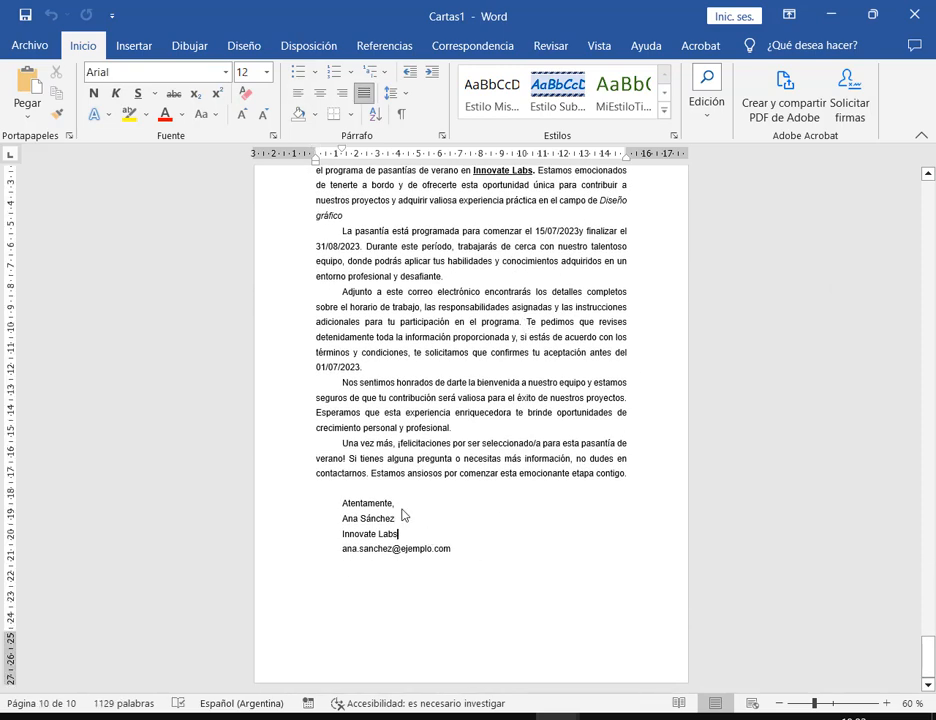
pyautogui.moveTo(930, 632); pyautogui.dragTo(930, 198)
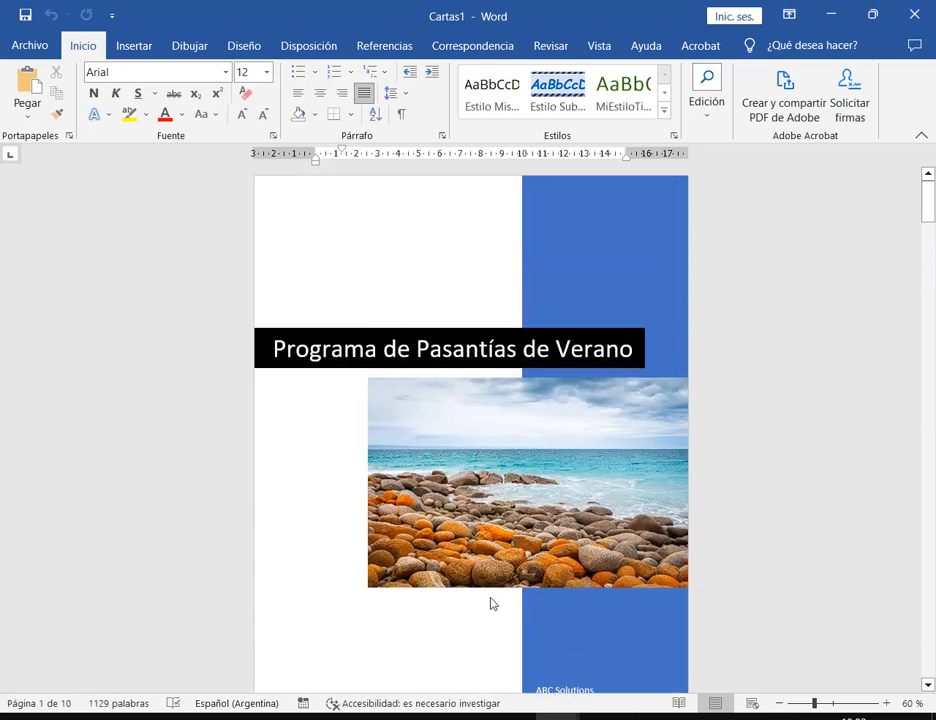
pyautogui.moveTo(337, 653)
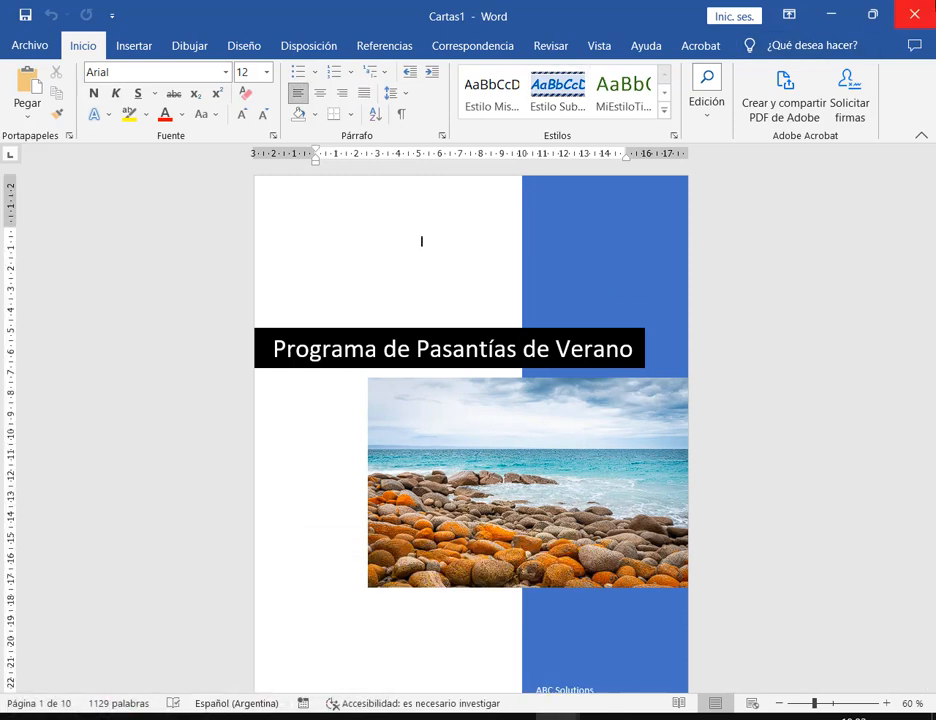
# - Minimize Cartas1 and look over the original letter's opening paragraphs
pyautogui.click(831, 14)
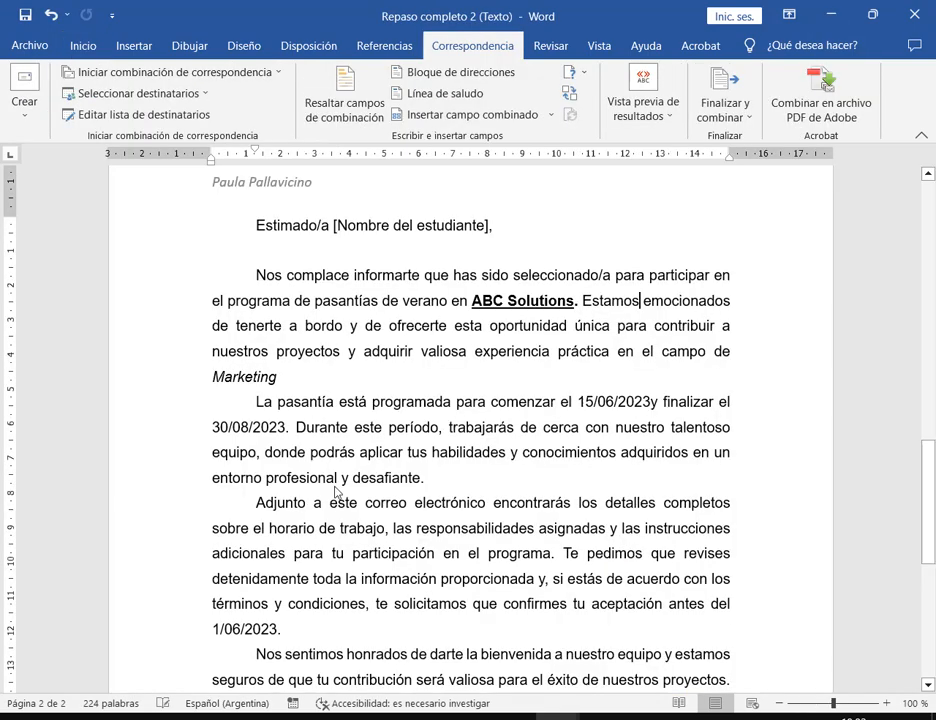
pyautogui.moveTo(258, 225); pyautogui.dragTo(410, 553)
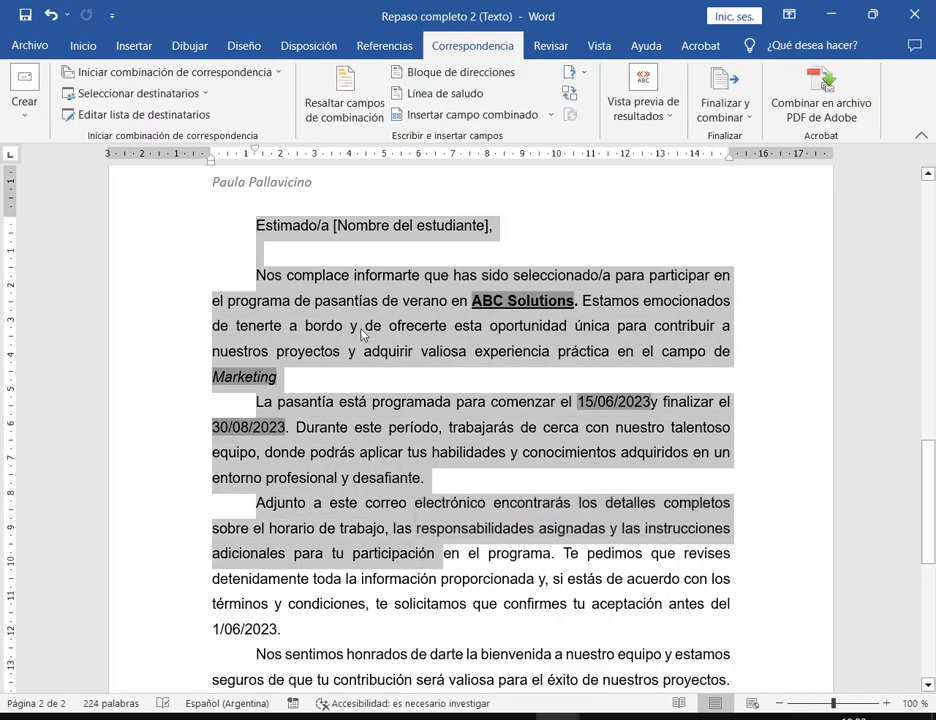
pyautogui.click(421, 253)
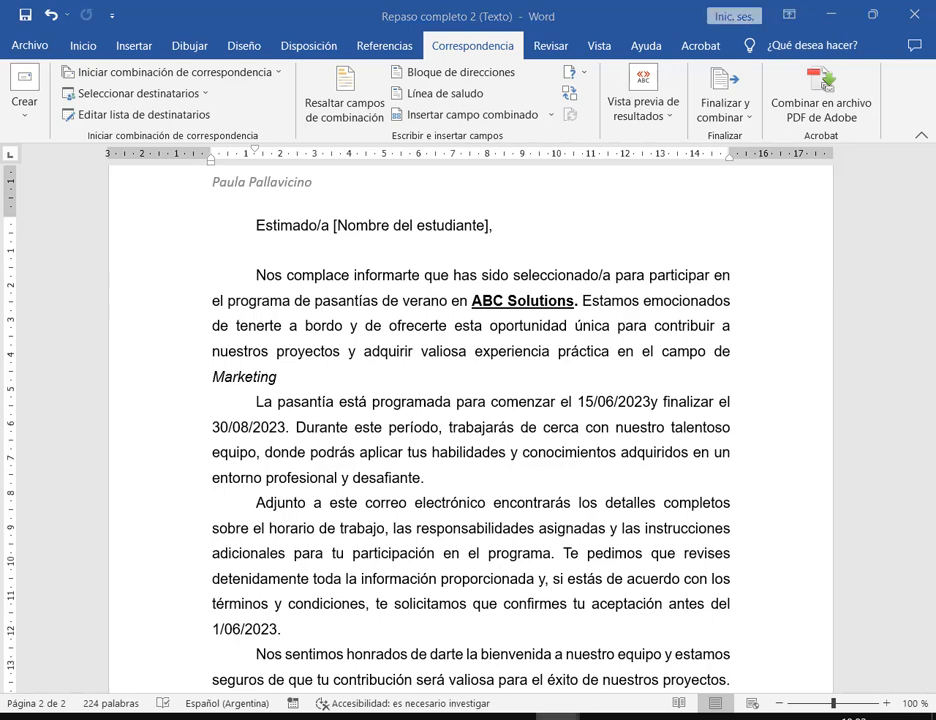
# - Return to Cartas1 and review each company's cover page dated 31-5-2023
pyautogui.hotkey('alt', 'Tab')
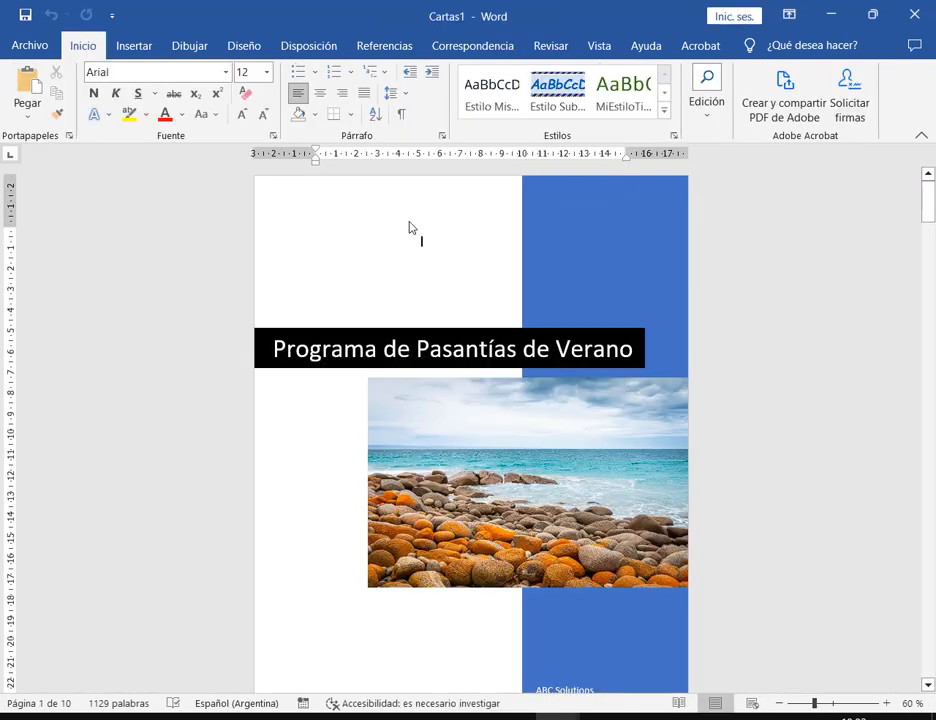
pyautogui.scroll(-15, 421, 238)
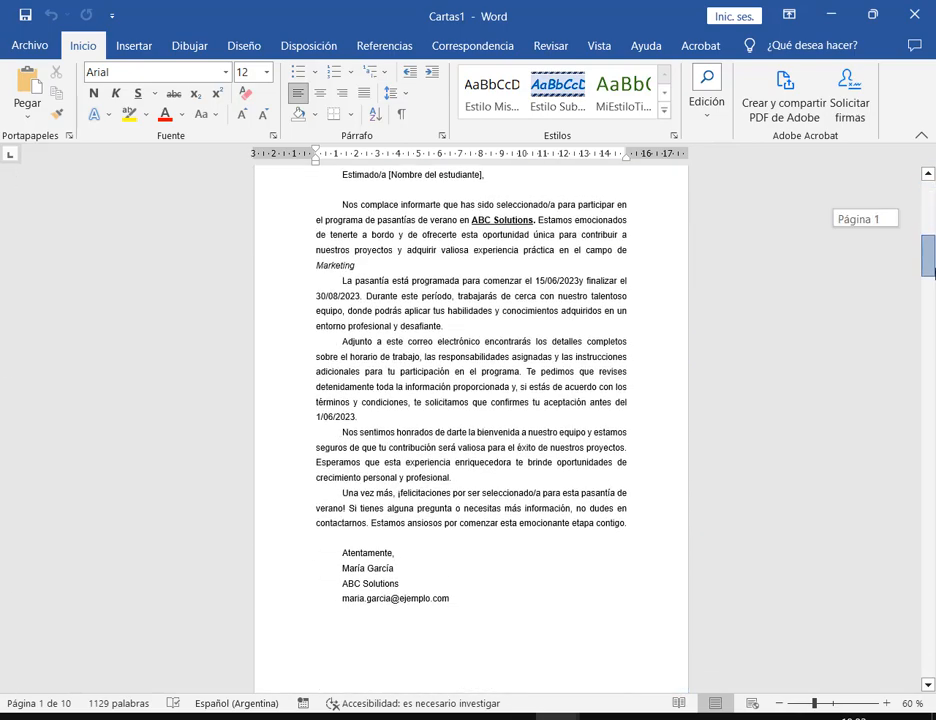
pyautogui.moveTo(928, 297); pyautogui.dragTo(928, 233)
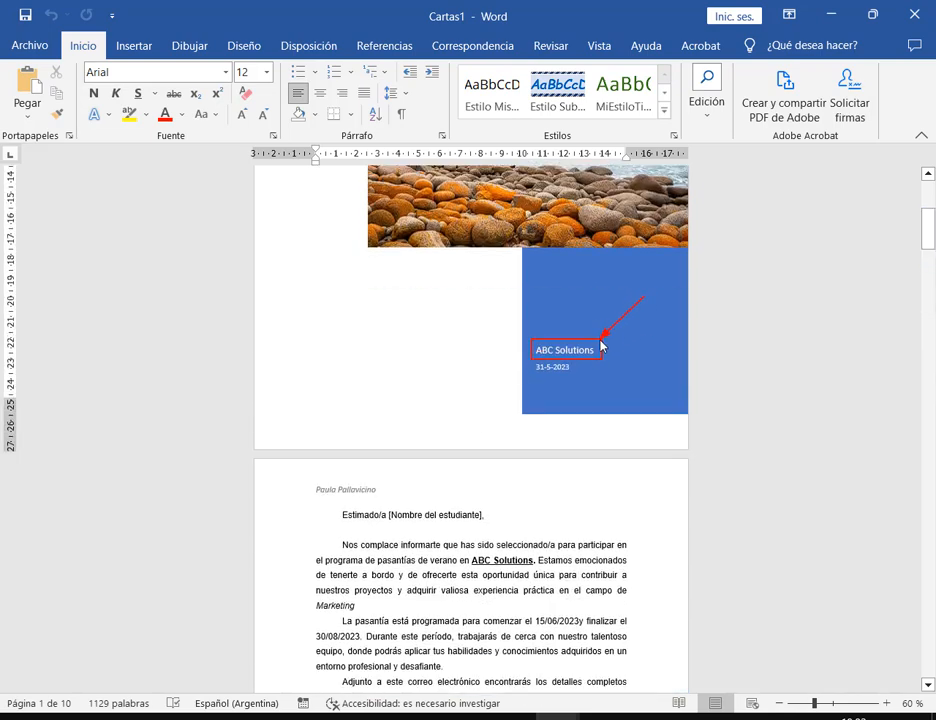
pyautogui.moveTo(928, 235); pyautogui.dragTo(929, 345)
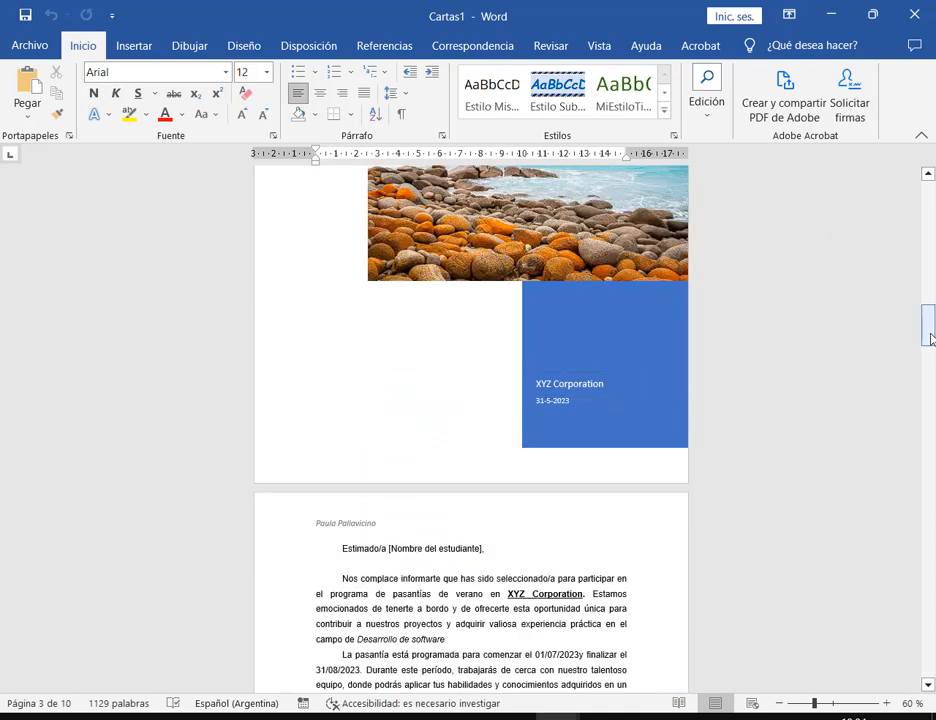
pyautogui.moveTo(928, 324); pyautogui.dragTo(925, 428)
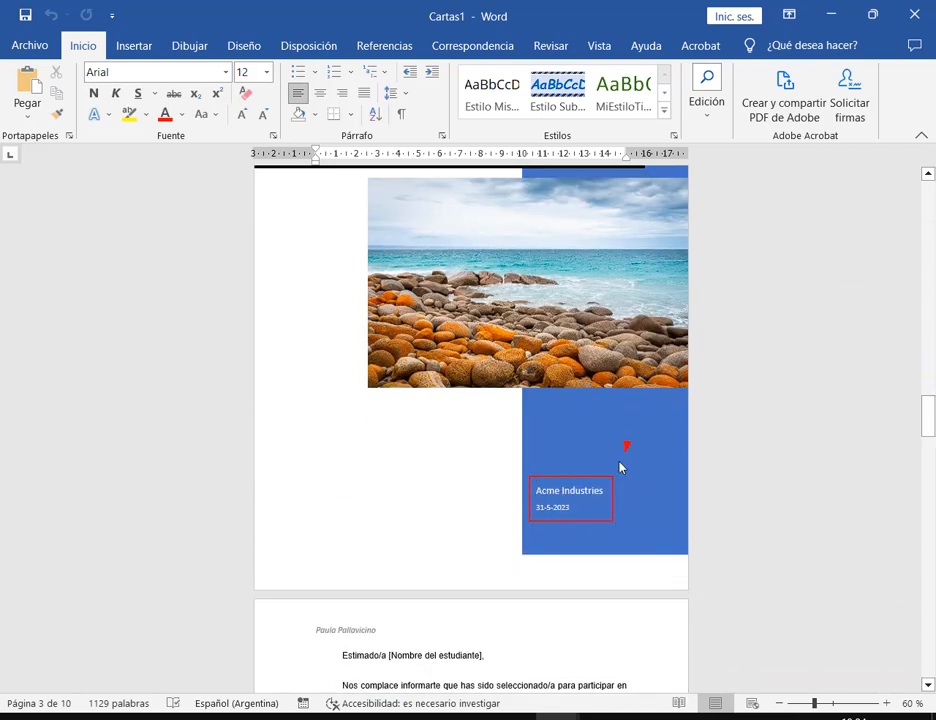
pyautogui.moveTo(929, 418); pyautogui.dragTo(929, 615)
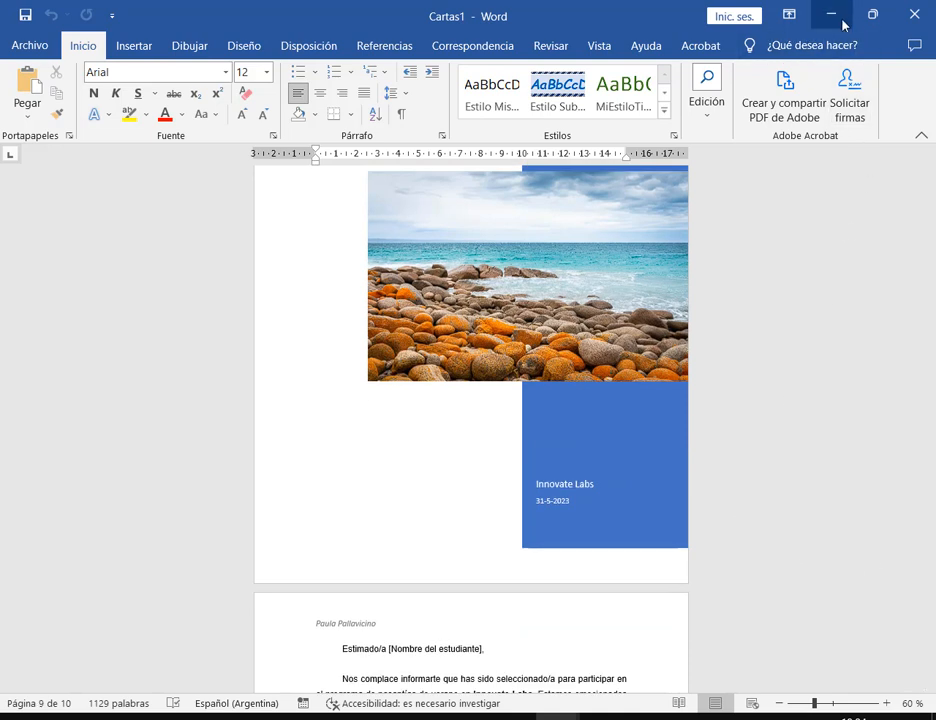
# - Save the merged document as 'Repaso 2 Combinado' in Descargas, then bring up the Google Meet call
pyautogui.click(25, 15)
pyautogui.click(551, 236)
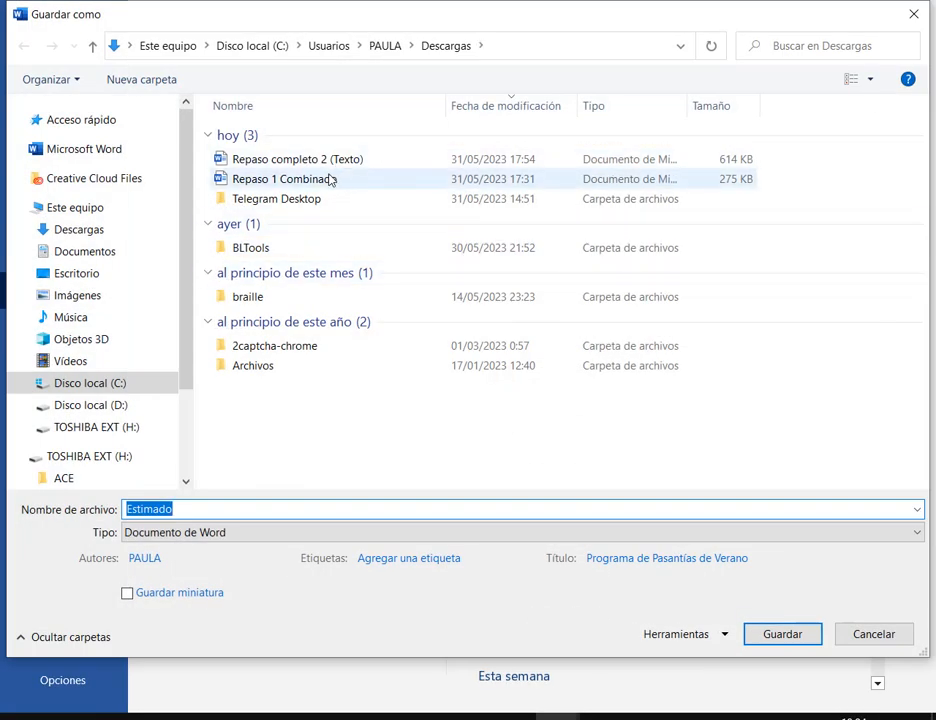
pyautogui.click(330, 179)
pyautogui.click(172, 515)
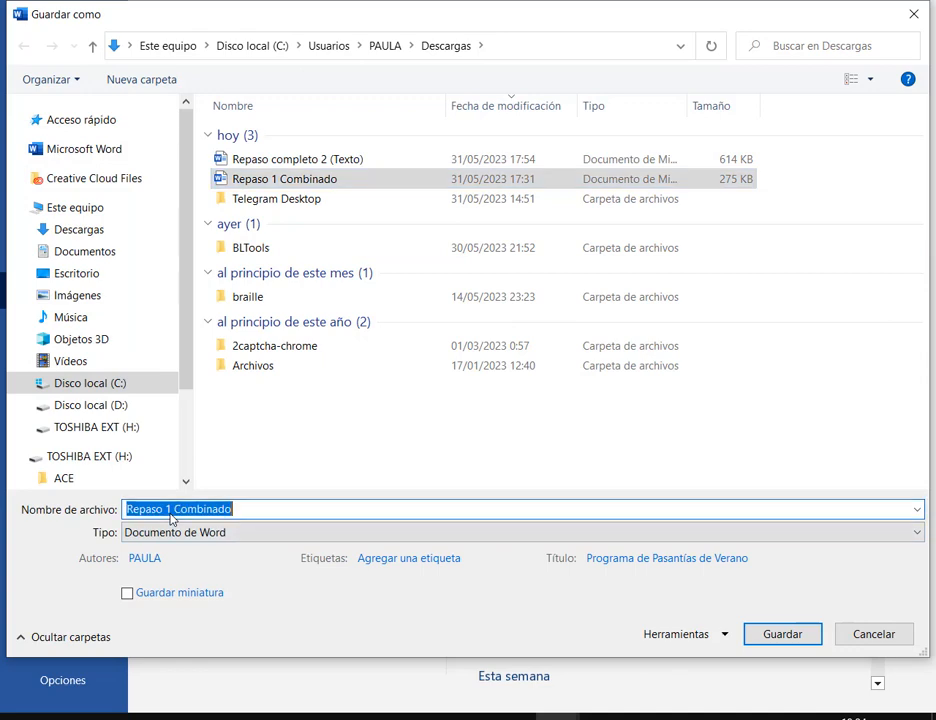
pyautogui.click(171, 512)
pyautogui.write('2')
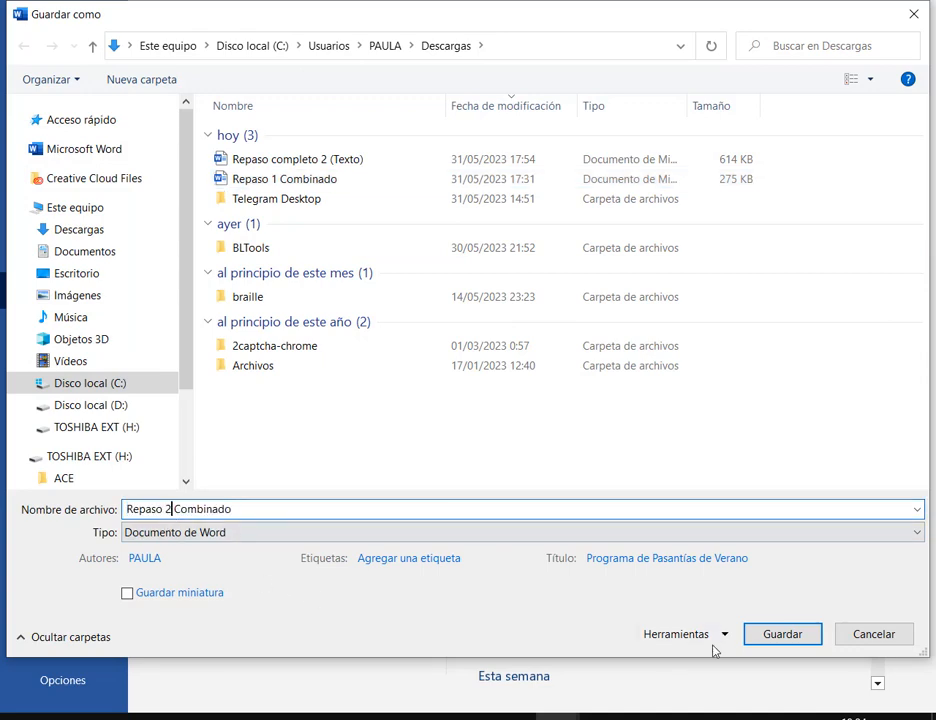
pyautogui.click(752, 636)
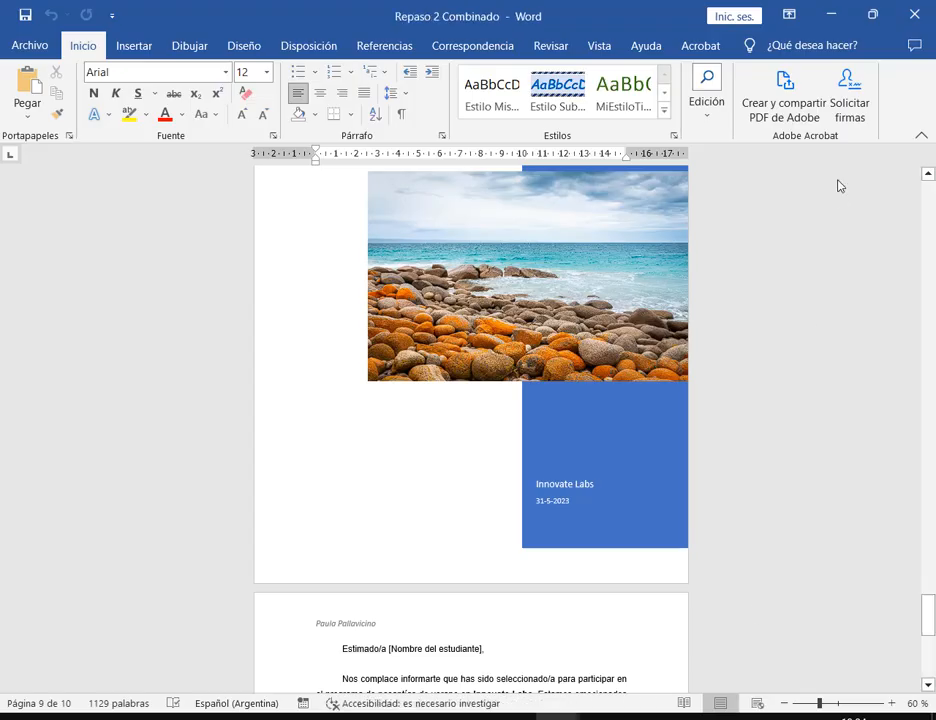
pyautogui.click(178, 645)
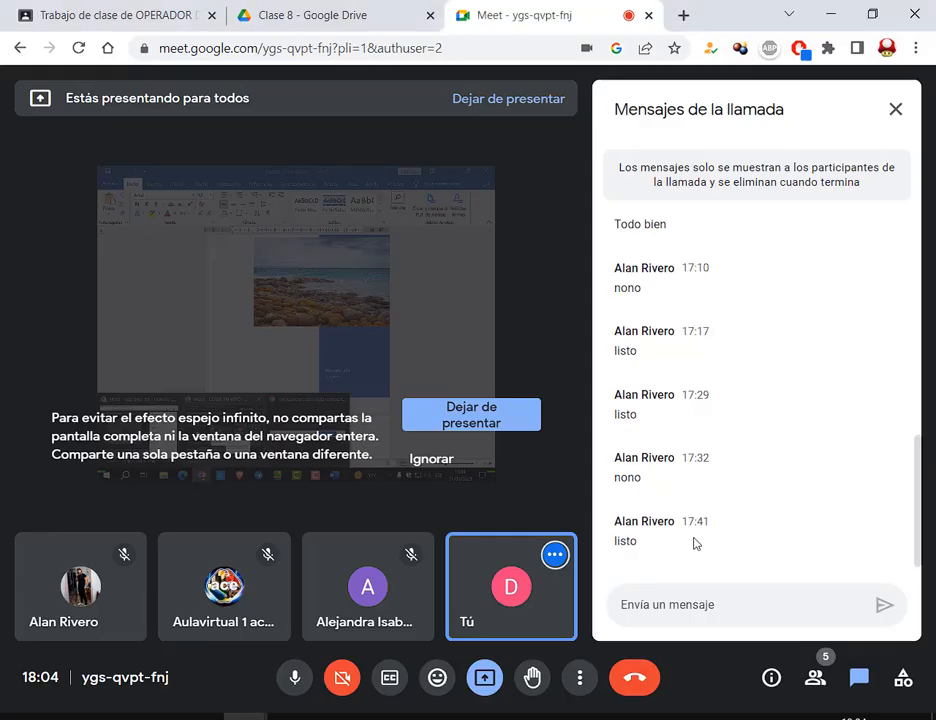